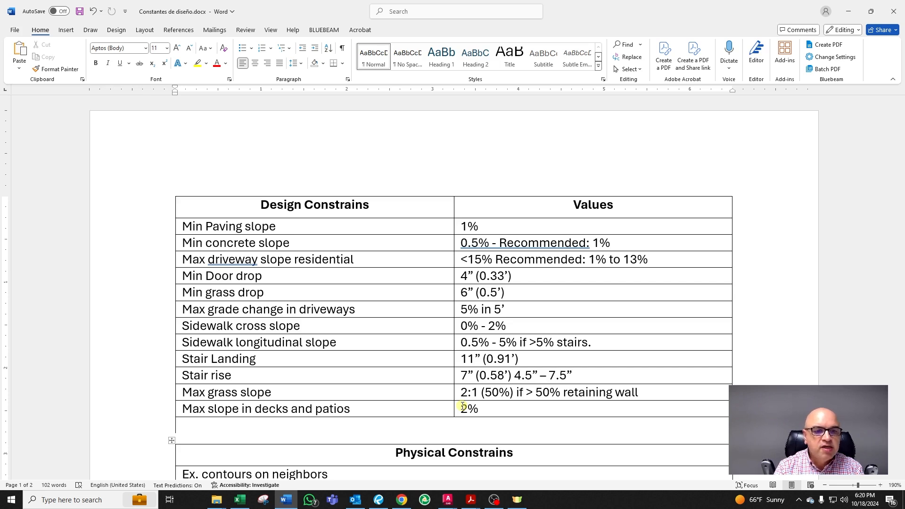
# Step: Review the design constraints table and the house section and wall section drawings in the document
pyautogui.scroll(-3, 471, 433)
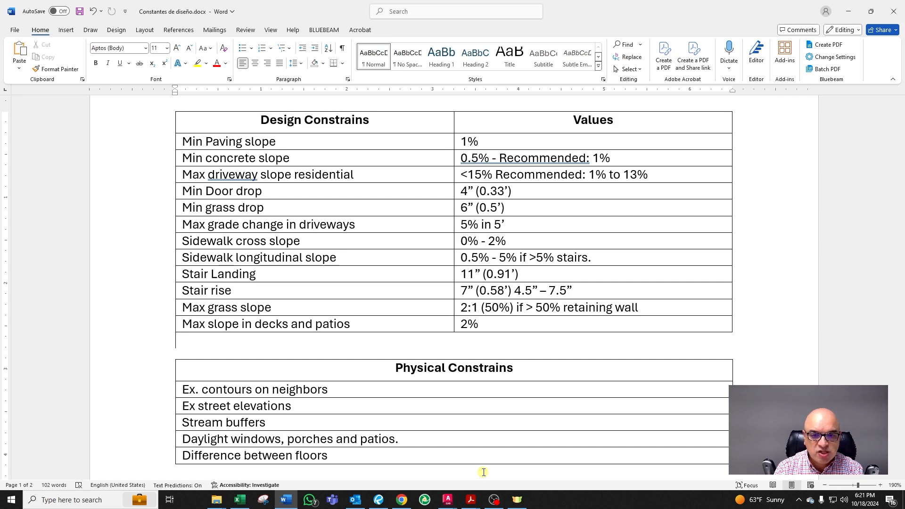
pyautogui.scroll(-3, 484, 472)
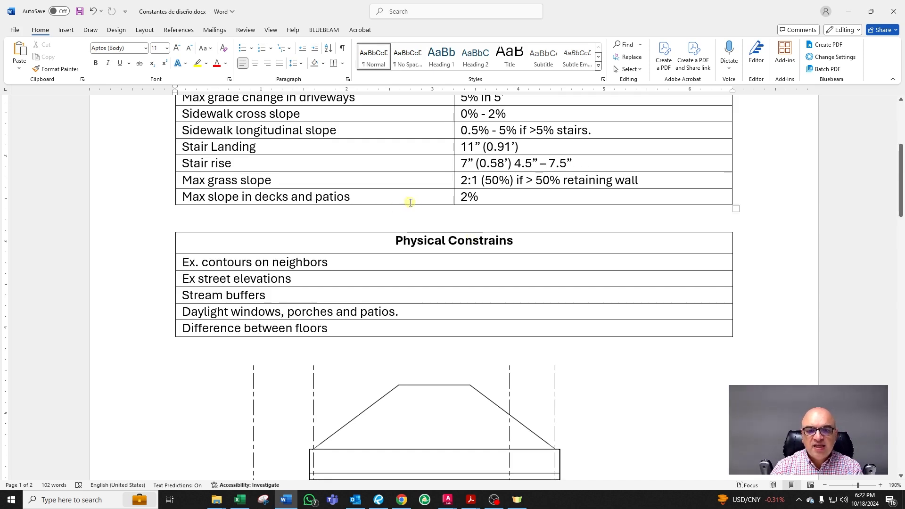
pyautogui.scroll(-5, 410, 202)
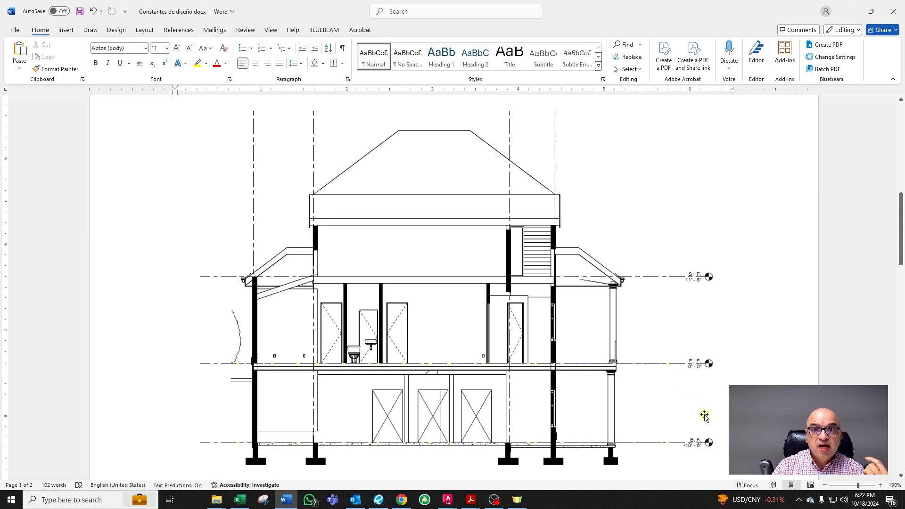
pyautogui.scroll(-8, 704, 415)
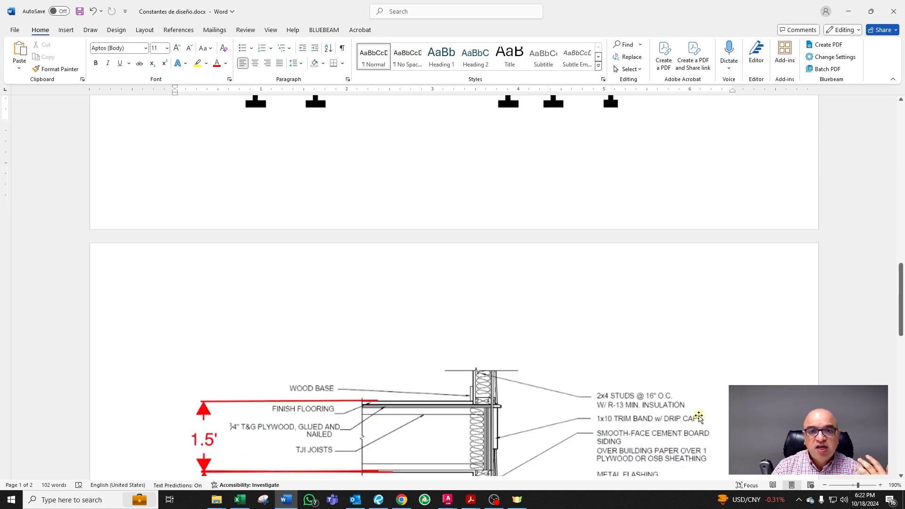
pyautogui.scroll(-6, 699, 418)
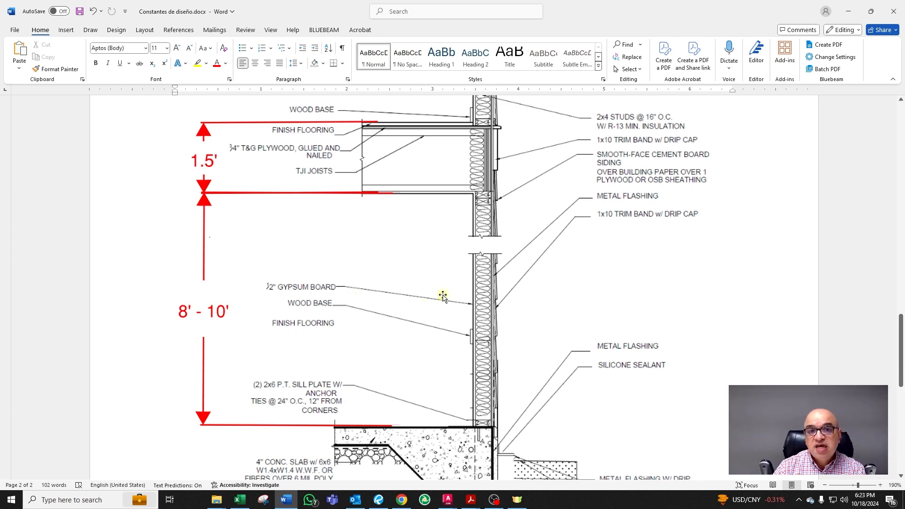
pyautogui.scroll(10, 443, 296)
pyautogui.scroll(-12, 581, 271)
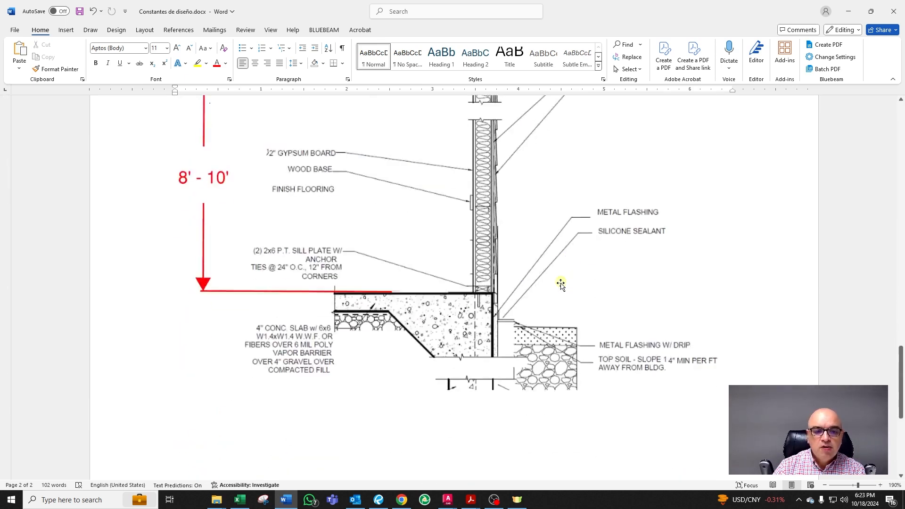
pyautogui.scroll(4, 405, 285)
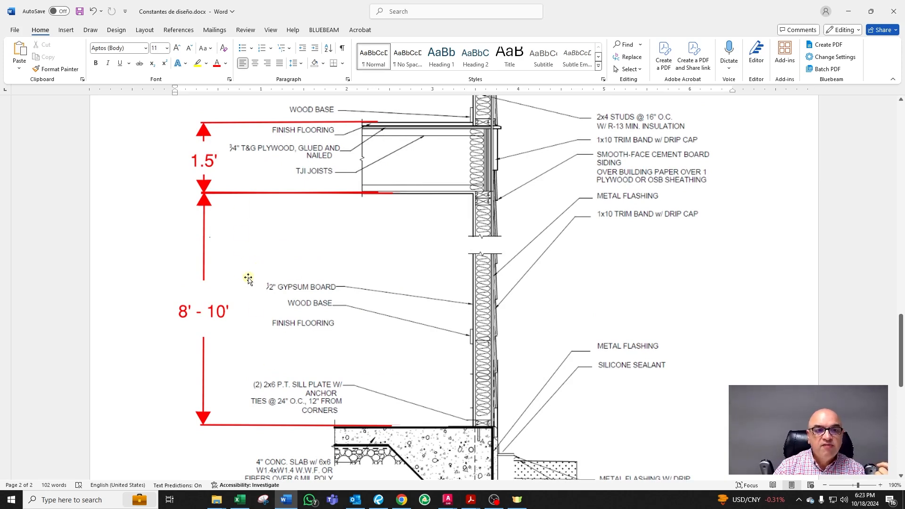
pyautogui.scroll(15, 366, 367)
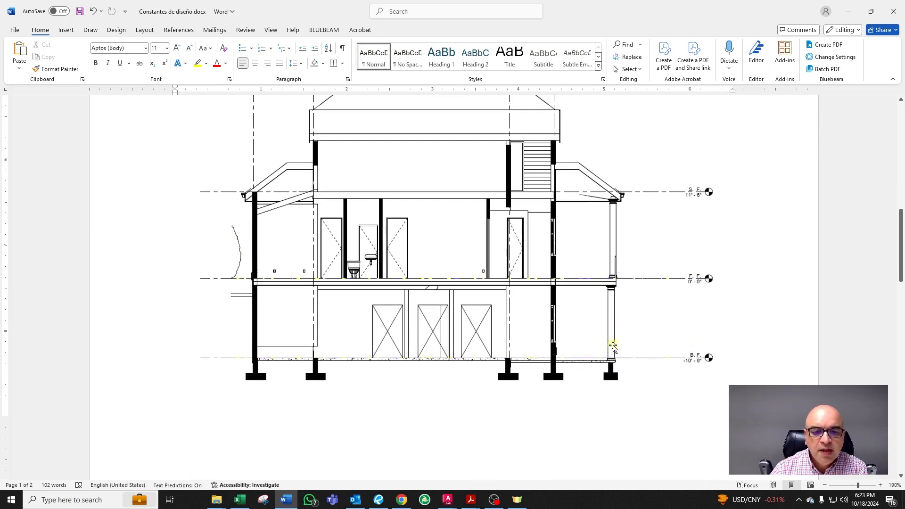
pyautogui.scroll(-15, 614, 338)
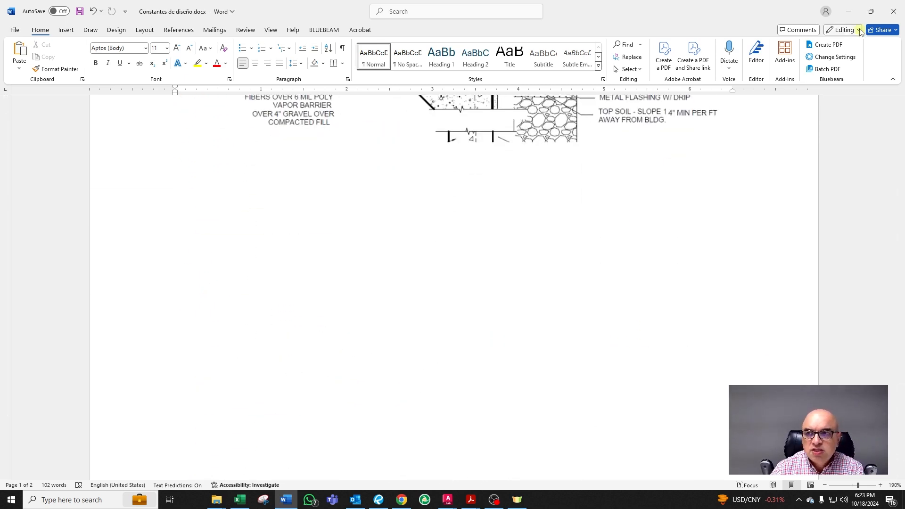
# Step: Switch to the Civil 3D site plan drawing and view the driveway area along Carruth Drive
pyautogui.hotkey('alt', 'Tab')
pyautogui.scroll(4, 341, 307)
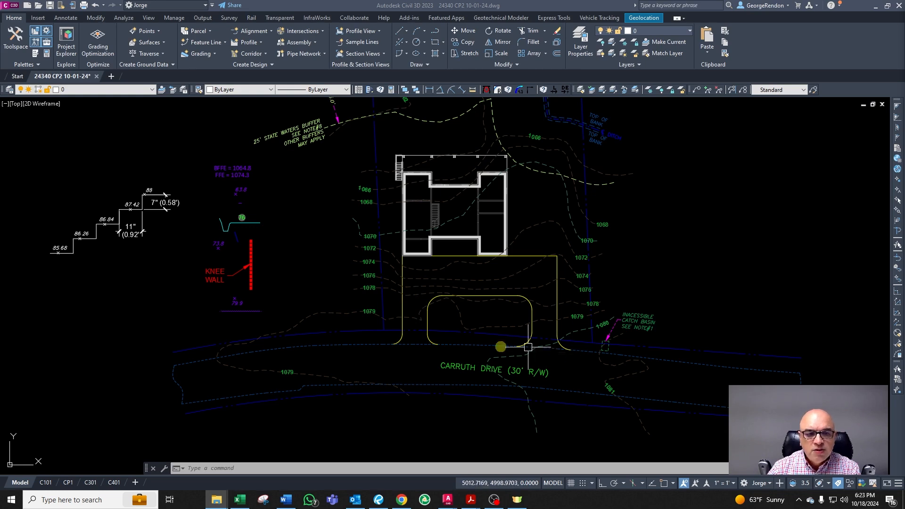
pyautogui.scroll(2, 398, 390)
pyautogui.scroll(-2, 332, 335)
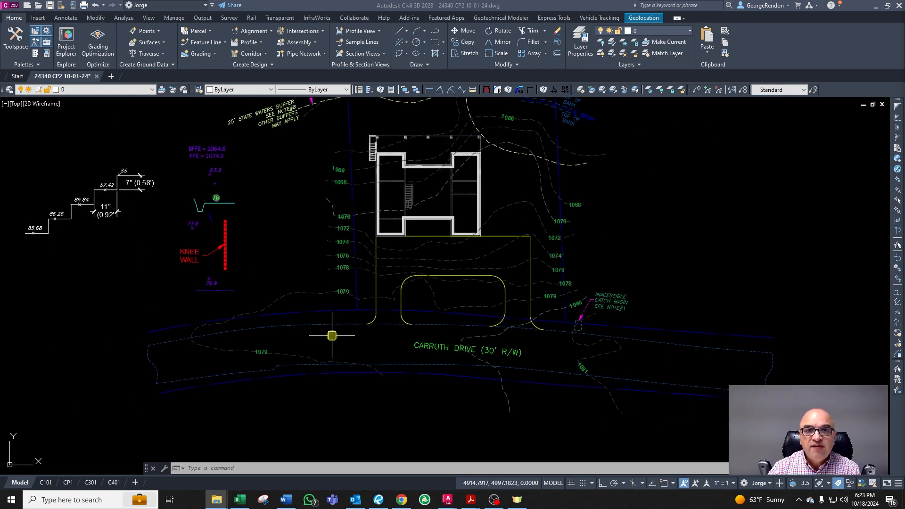
pyautogui.scroll(4, 219, 185)
# Step: Move the 63.8 spot elevation from beside the house down to the driveway entrance at the road edge
pyautogui.click(204, 150)
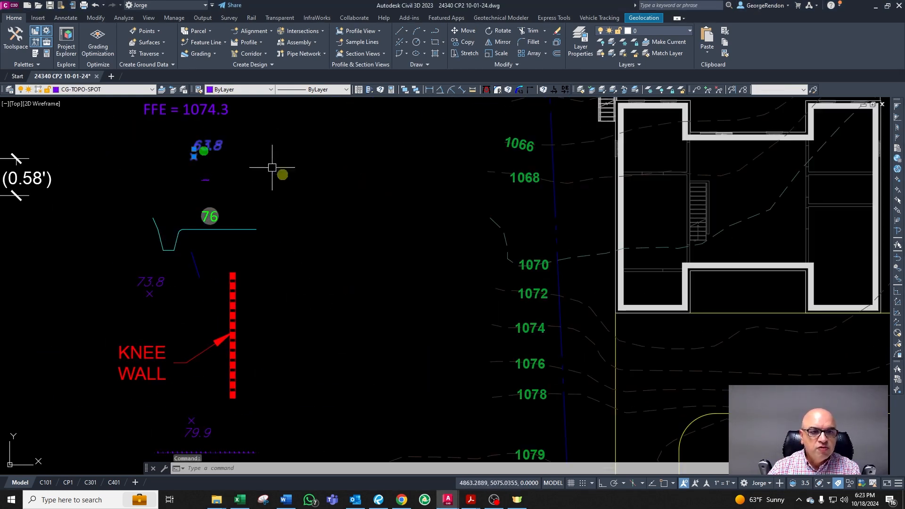
pyautogui.write('m')
pyautogui.press('Return')
pyautogui.click(239, 148)
pyautogui.scroll(-4, 486, 242)
pyautogui.scroll(3, 485, 243)
pyautogui.scroll(5, 409, 234)
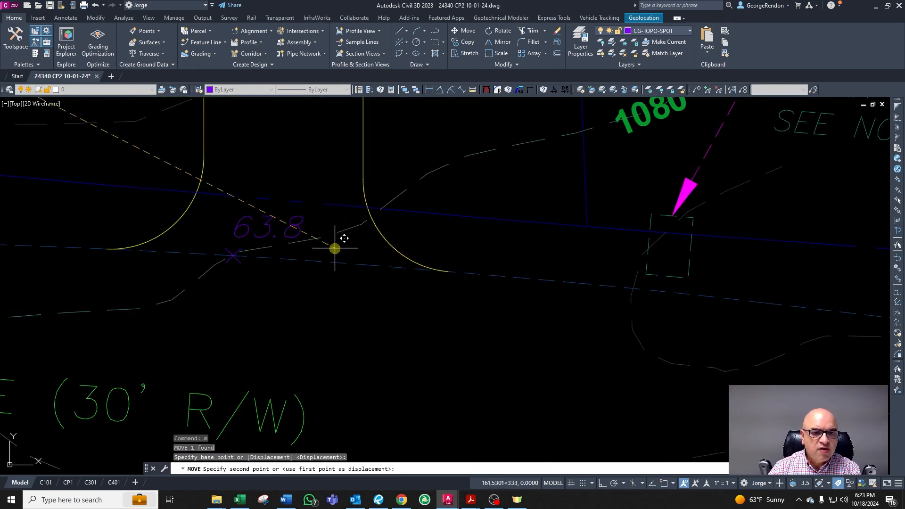
pyautogui.click(335, 248)
pyautogui.press('Escape')
# Step: Stretch the spot elevation's insertion point down onto the road edge line at the driveway
pyautogui.scroll(-3, 354, 235)
pyautogui.scroll(3, 298, 227)
pyautogui.press('Escape')
pyautogui.click(298, 227)
pyautogui.click(266, 241)
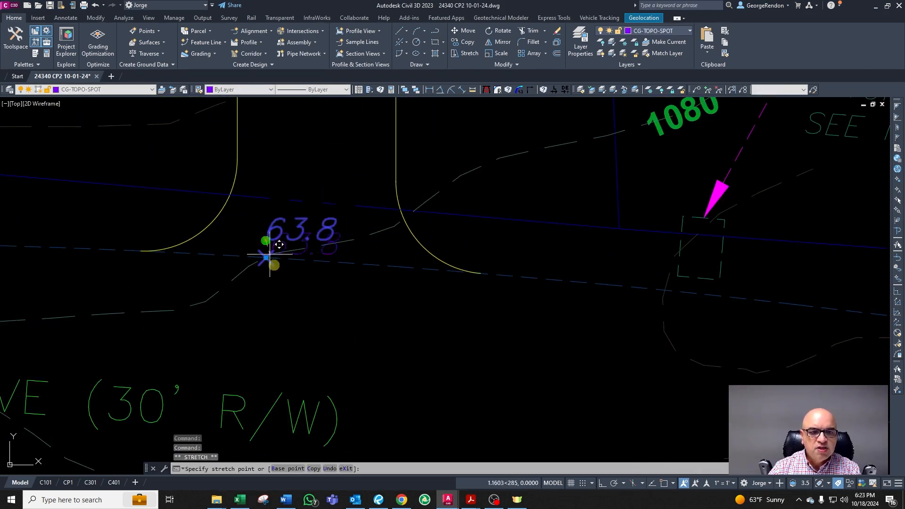
pyautogui.click(273, 285)
pyautogui.press('Escape')
pyautogui.scroll(-4, 358, 307)
pyautogui.click(426, 247)
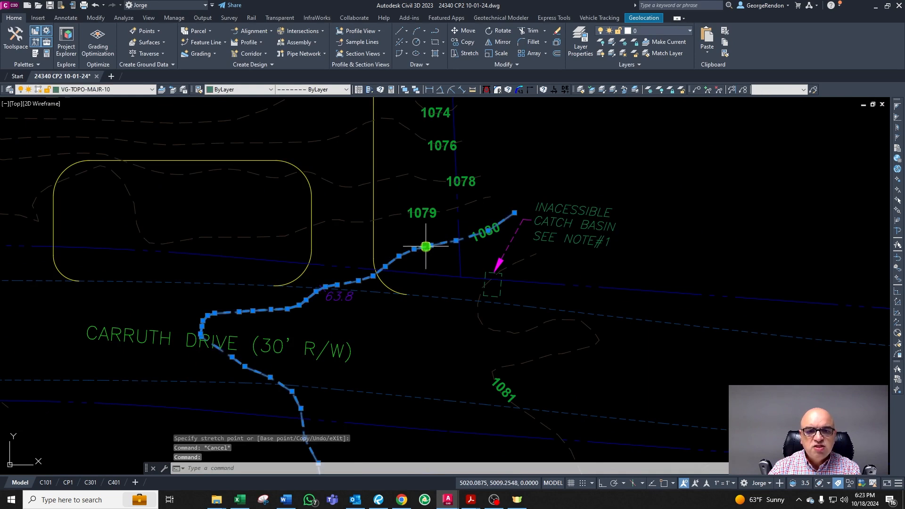
pyautogui.press('Escape')
pyautogui.scroll(-2, 462, 305)
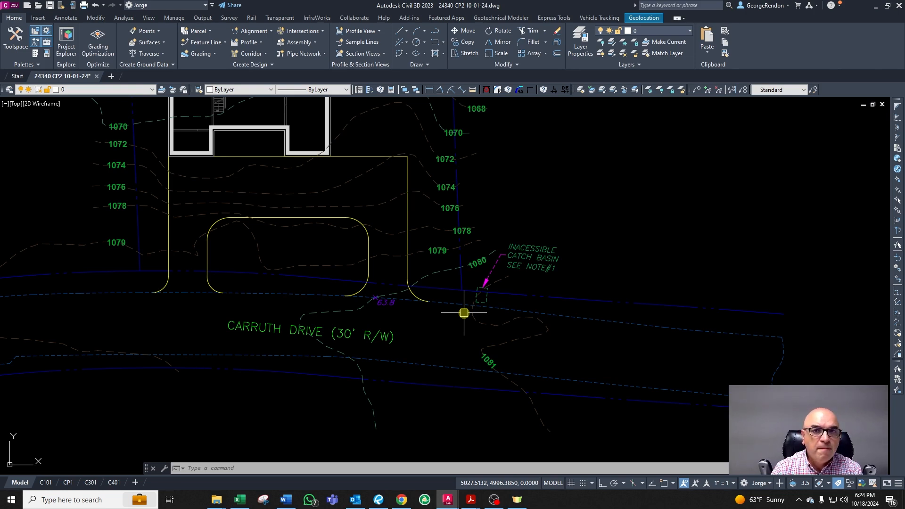
pyautogui.press('Escape')
pyautogui.press('Escape')
pyautogui.scroll(5, 374, 307)
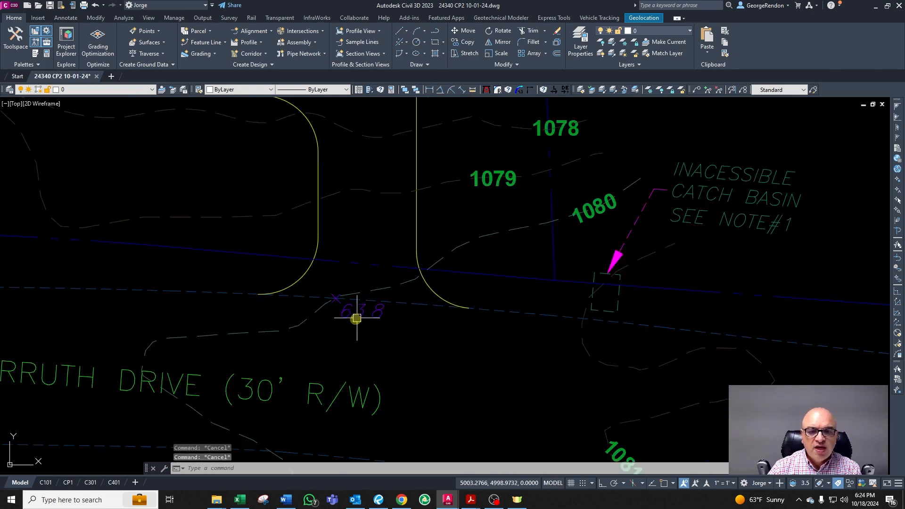
pyautogui.press('Escape')
# Step: Edit the driveway spot elevation's attribute value to 80.0
pyautogui.click(336, 312)
pyautogui.press('Escape')
pyautogui.doubleClick(347, 313)
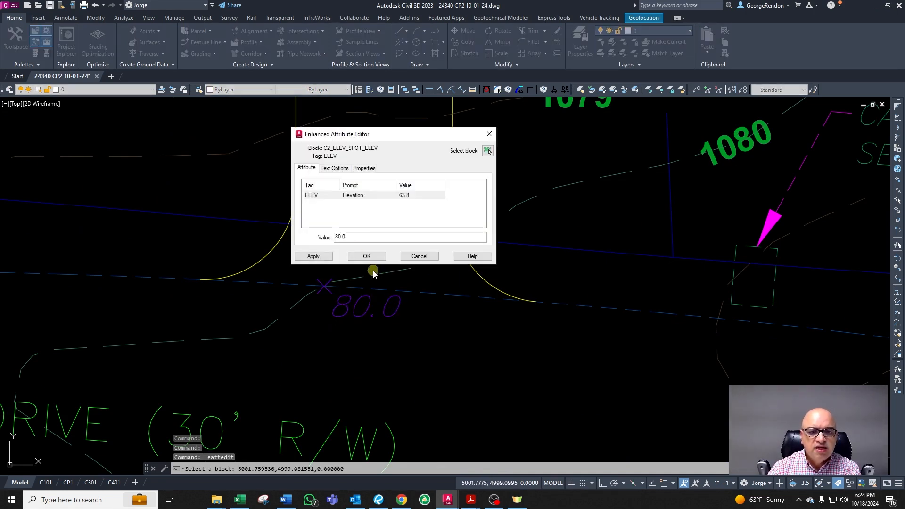
pyautogui.click(367, 256)
# Step: Draw a short two-segment line below the driveway's west corner
pyautogui.scroll(-2, 489, 289)
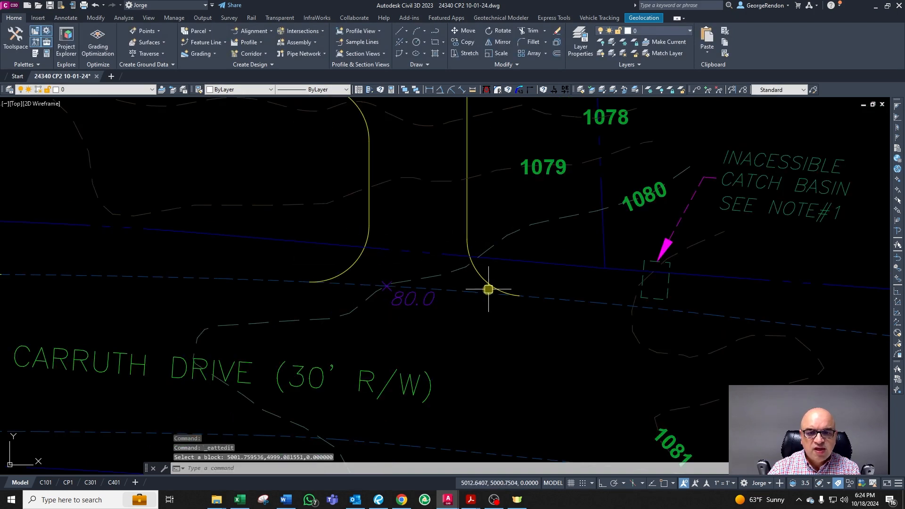
pyautogui.press('Escape')
pyautogui.scroll(-3, 495, 292)
pyautogui.scroll(1, 350, 290)
pyautogui.scroll(-1, 497, 312)
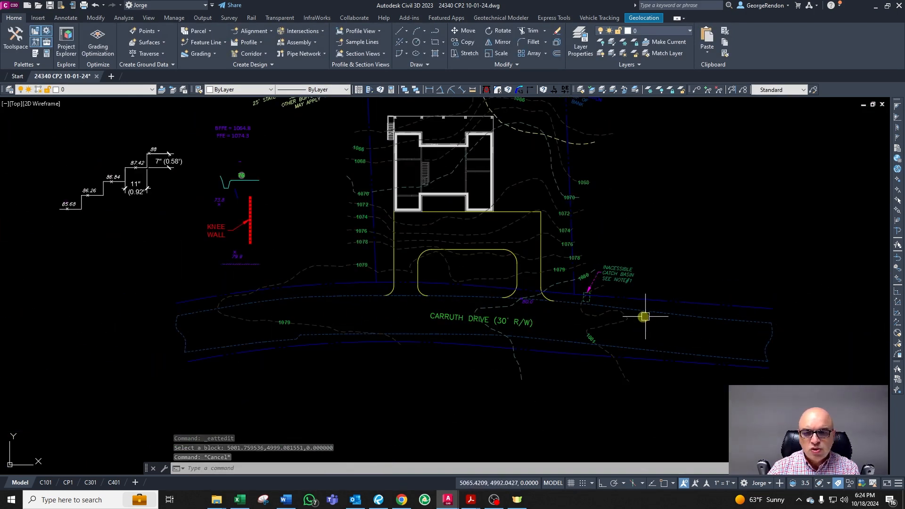
pyautogui.scroll(2, 415, 313)
pyautogui.press('Escape')
pyautogui.press('Escape')
pyautogui.write('l')
pyautogui.press('Return')
pyautogui.click(380, 302)
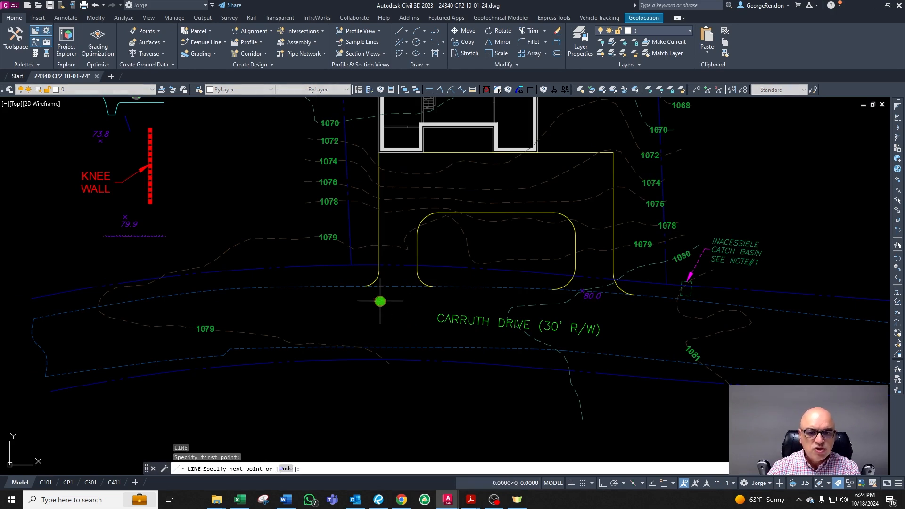
pyautogui.click(337, 342)
pyautogui.click(340, 320)
pyautogui.press('Escape')
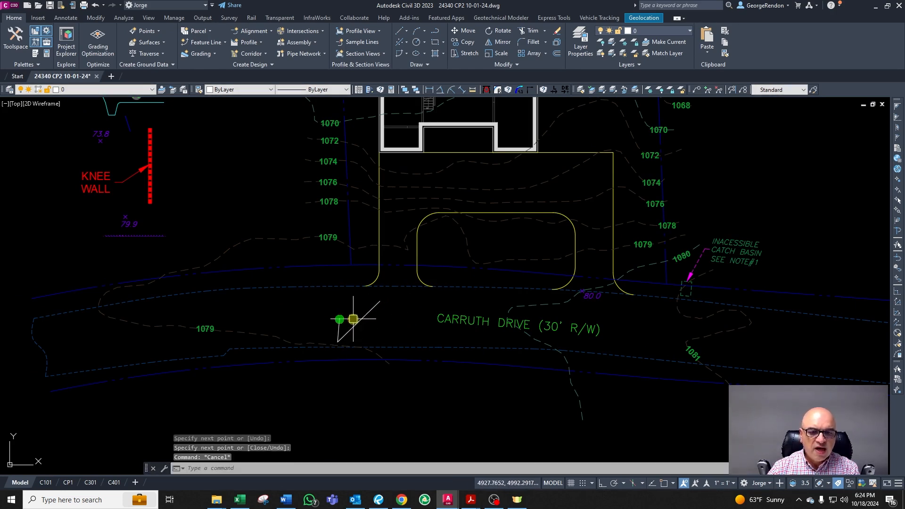
# Step: Delete the two line segments just drawn
pyautogui.click(362, 320)
pyautogui.press('Delete')
pyautogui.click(351, 319)
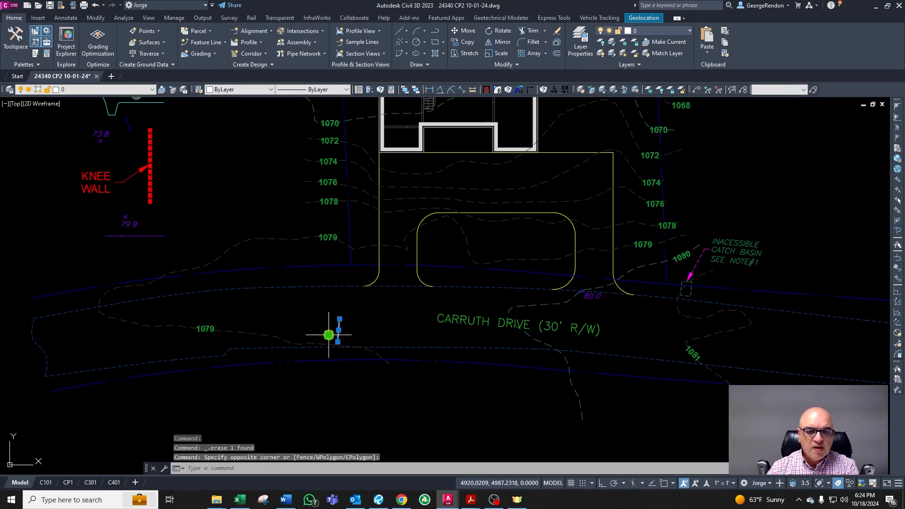
pyautogui.click(330, 333)
pyautogui.press('Delete')
pyautogui.press('Escape')
# Step: Copy the 80.0 spot elevation to the driveway's west edge along the road
pyautogui.click(591, 298)
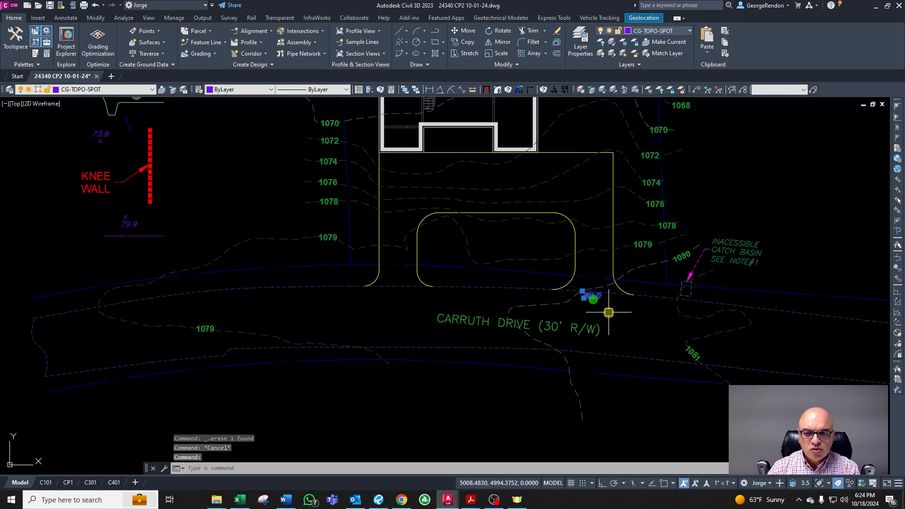
pyautogui.write('co')
pyautogui.press('Return')
pyautogui.click(595, 312)
pyautogui.scroll(2, 441, 307)
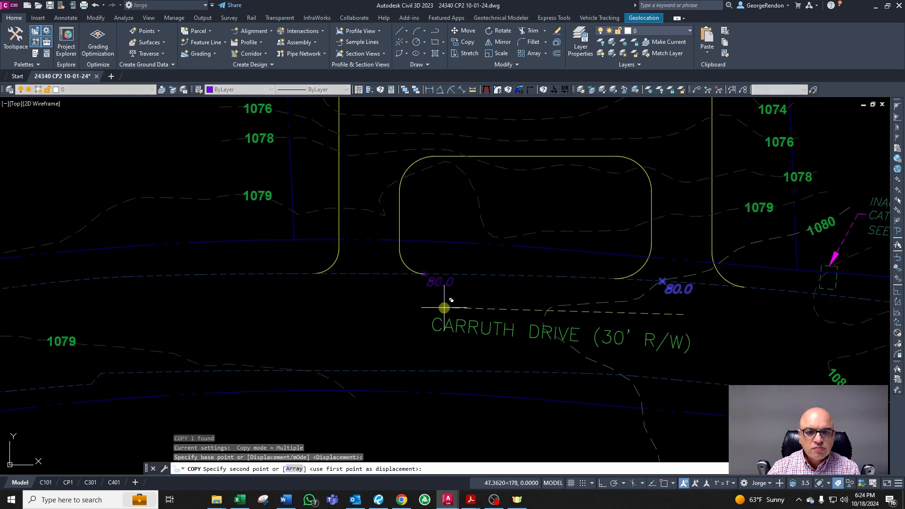
pyautogui.click(387, 306)
pyautogui.press('Escape')
pyautogui.press('Escape')
pyautogui.press('Escape')
pyautogui.click(166, 359)
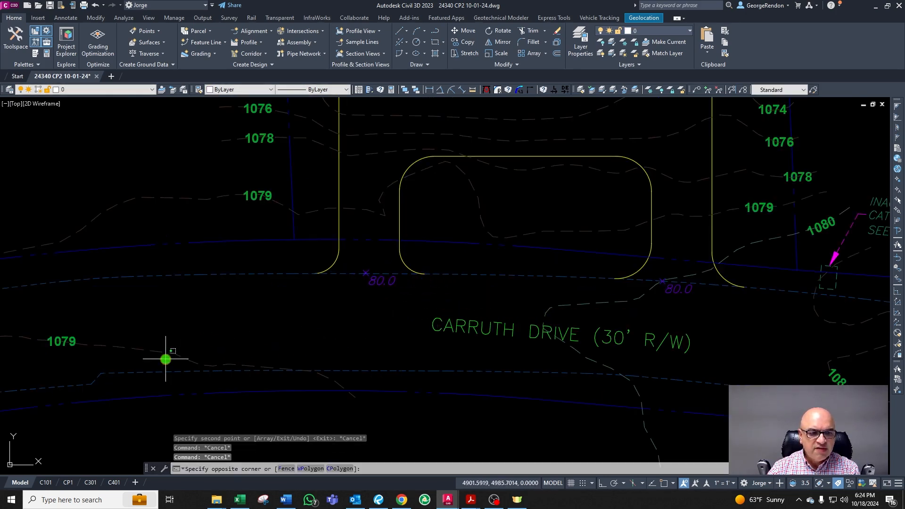
pyautogui.press('Escape')
pyautogui.click(175, 354)
pyautogui.scroll(-2, 374, 327)
pyautogui.press('Escape')
pyautogui.press('Escape')
pyautogui.scroll(2, 212, 340)
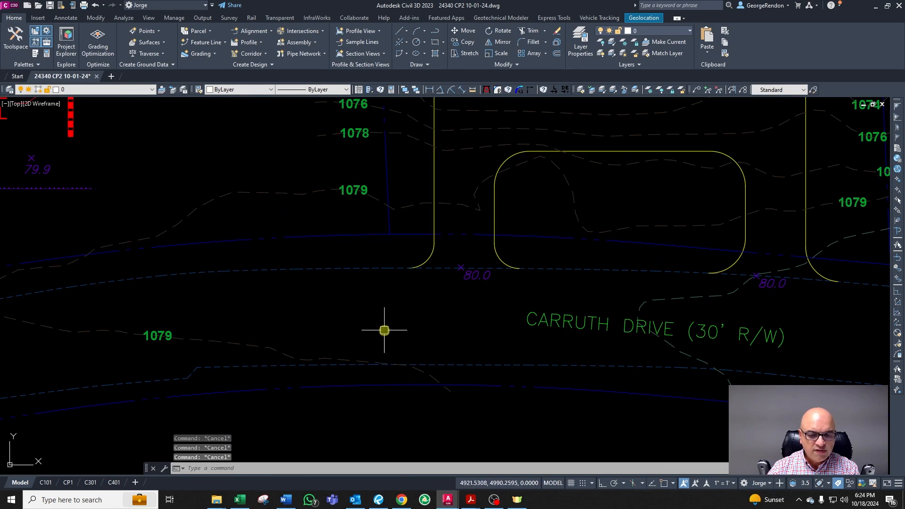
# Step: Draw a line from the road's far edge to the west 80.0 spot elevation and check its length
pyautogui.write('l')
pyautogui.press('Return')
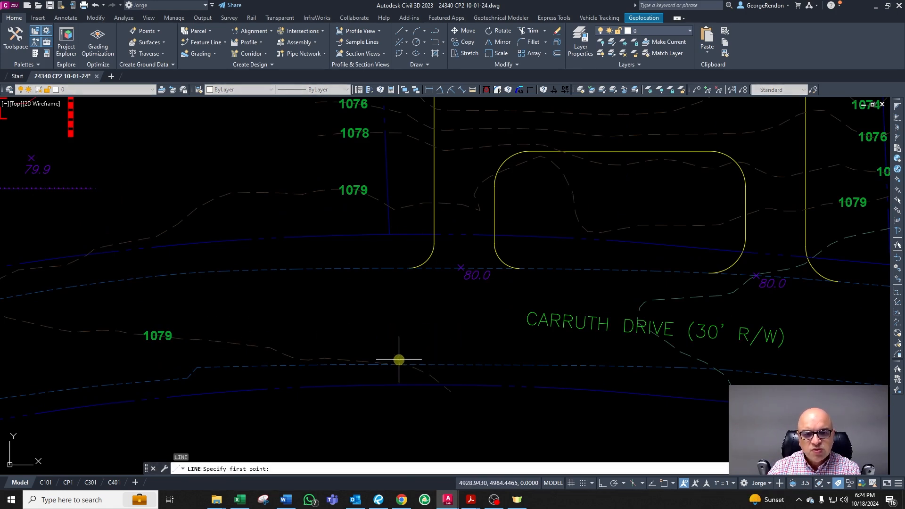
pyautogui.click(411, 359)
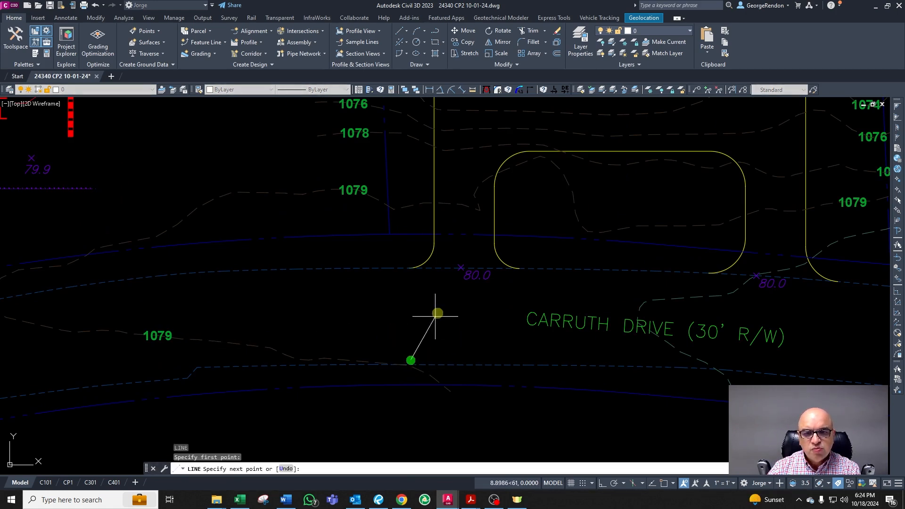
pyautogui.click(459, 267)
pyautogui.press('Return')
pyautogui.doubleClick(450, 283)
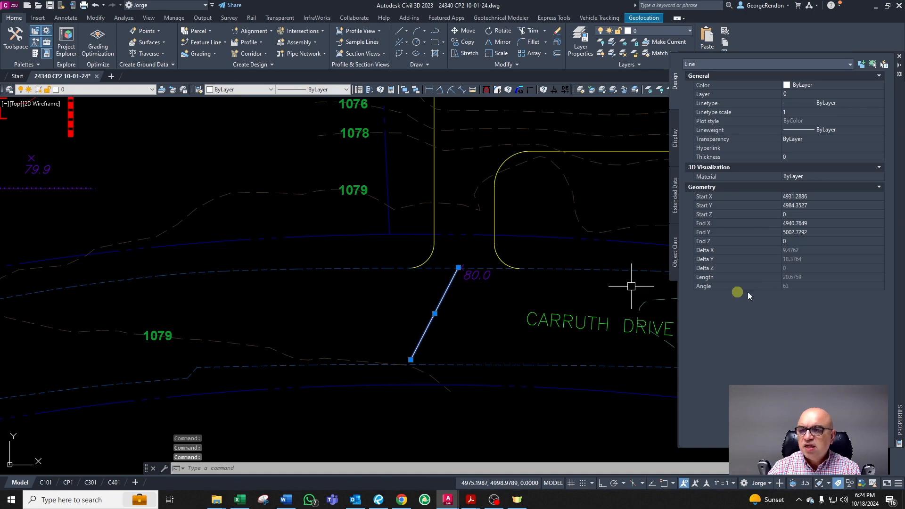
pyautogui.press('Escape')
pyautogui.press('Escape')
# Step: Set the west spot elevation's value to 79.4
pyautogui.doubleClick(479, 276)
pyautogui.write('79.4')
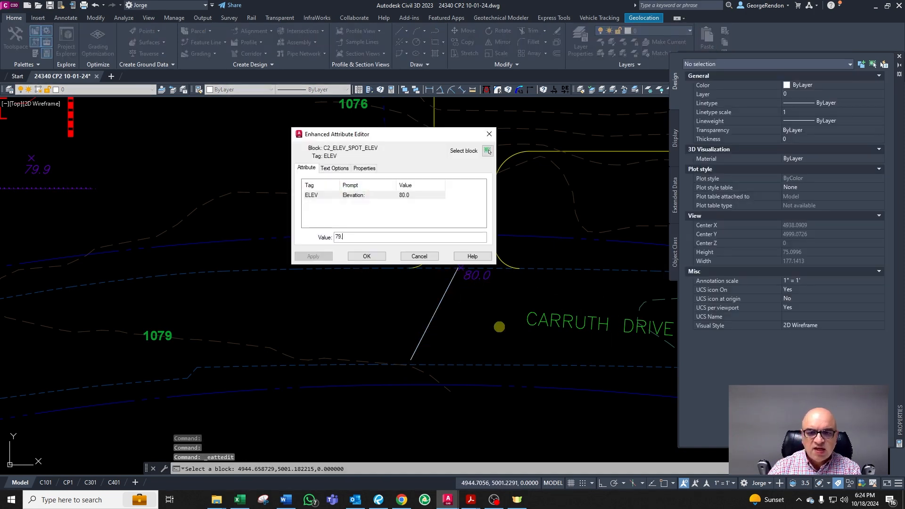
pyautogui.click(367, 256)
# Step: Delete the measuring line across the road
pyautogui.click(438, 303)
pyautogui.scroll(-3, 426, 296)
pyautogui.press('Delete')
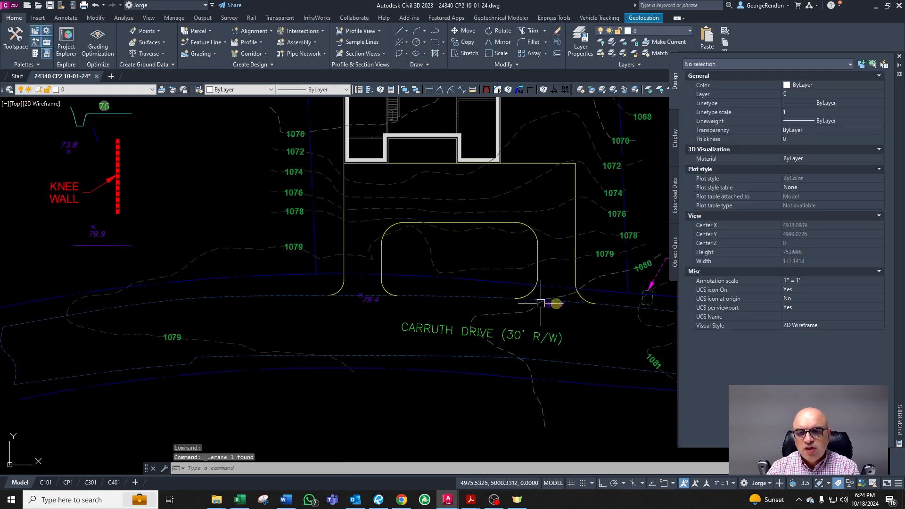
pyautogui.scroll(-2, 337, 358)
pyautogui.scroll(2, 371, 285)
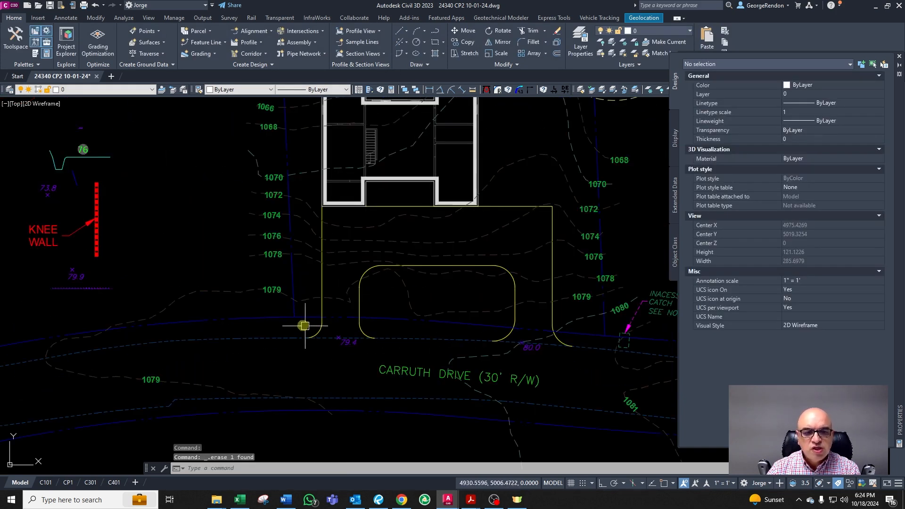
pyautogui.click(249, 288)
pyautogui.press('Escape')
pyautogui.press('Escape')
pyautogui.click(262, 237)
pyautogui.press('Escape')
pyautogui.scroll(-2, 340, 299)
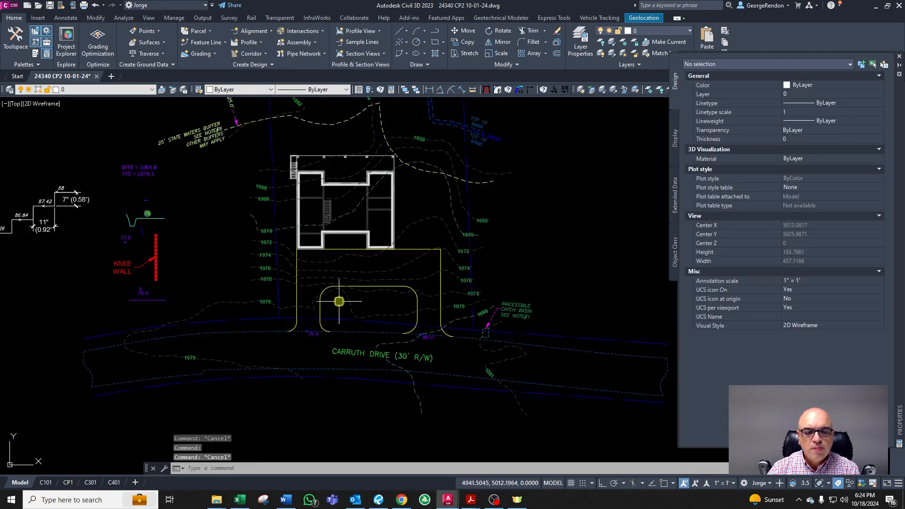
pyautogui.scroll(2, 333, 299)
pyautogui.scroll(1, 287, 377)
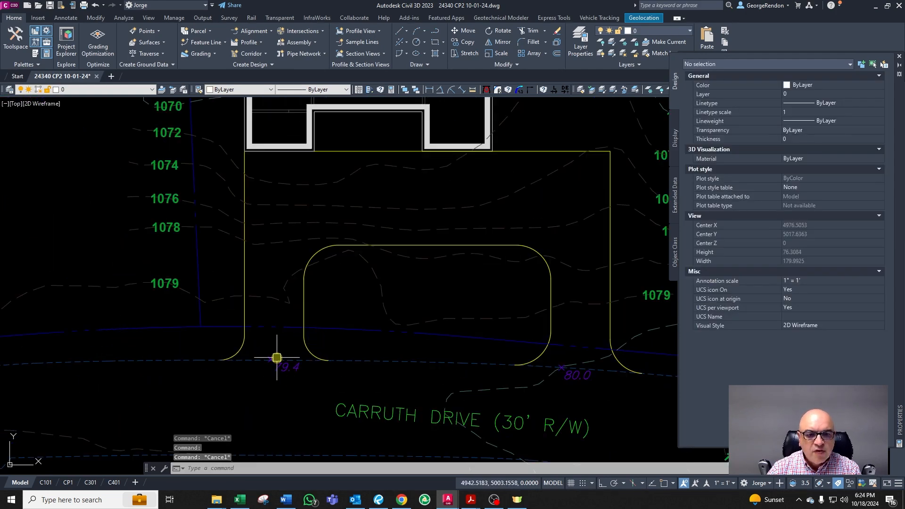
# Step: Switch to the Excel 'Rule of 3' spreadsheet and place its window beside the drawing
pyautogui.scroll(-1, 277, 354)
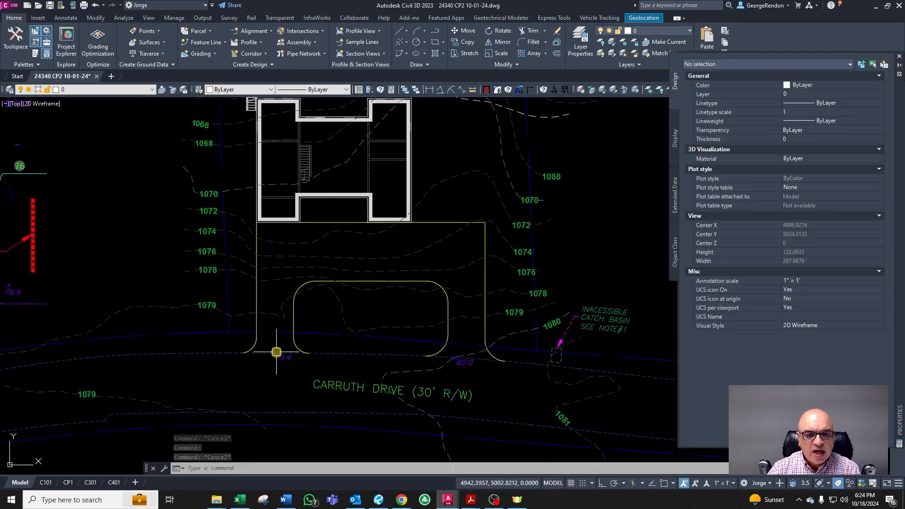
pyautogui.scroll(-1, 274, 352)
pyautogui.scroll(1, 231, 293)
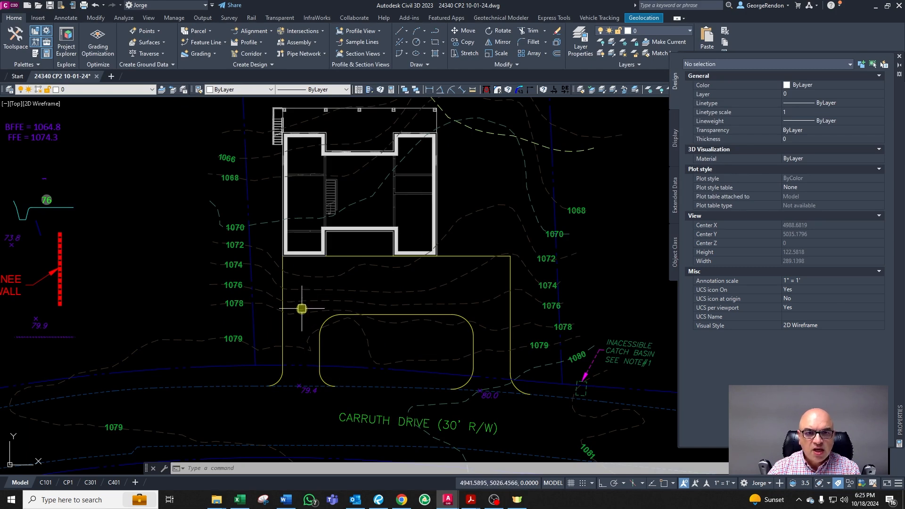
pyautogui.scroll(2, 294, 392)
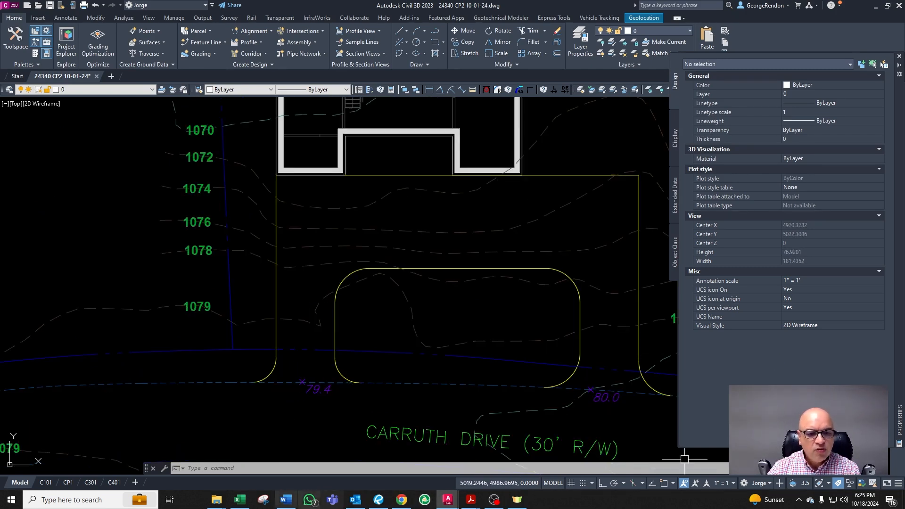
pyautogui.click(236, 506)
pyautogui.moveTo(697, 69); pyautogui.dragTo(904, 60)
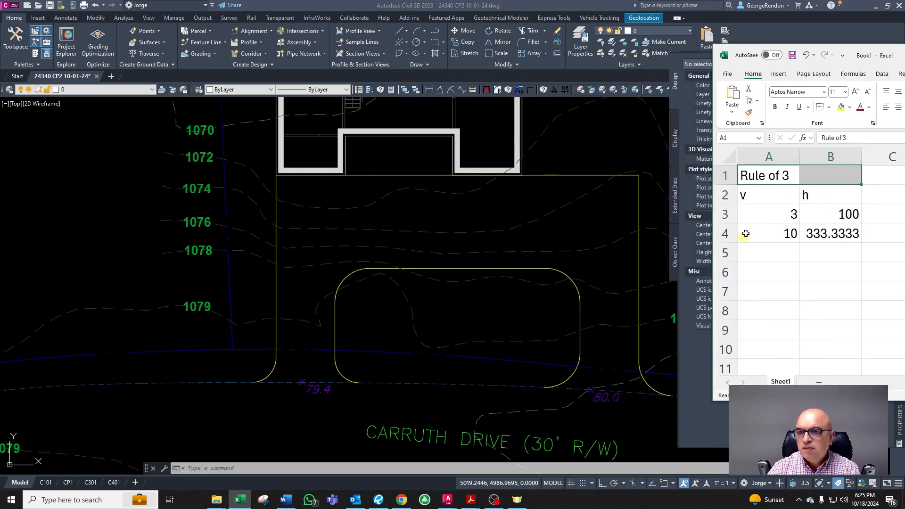
pyautogui.moveTo(782, 180); pyautogui.dragTo(818, 178)
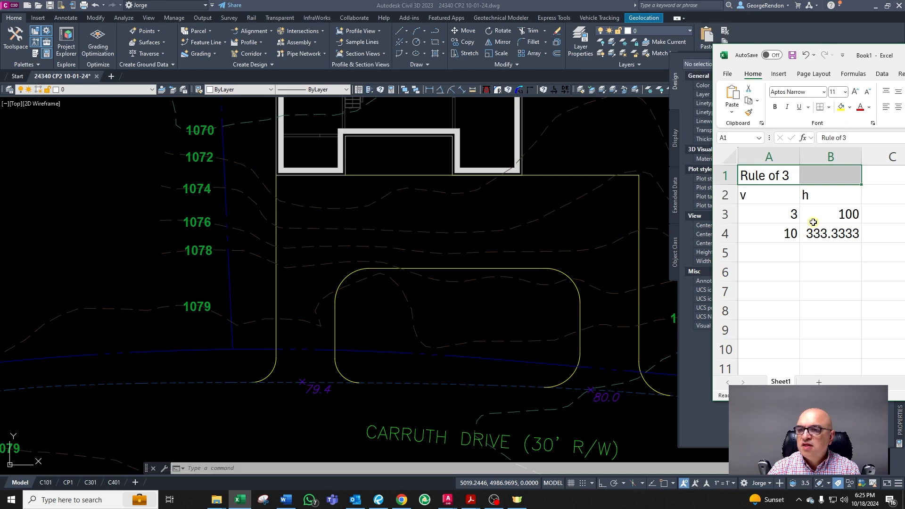
# Step: Enter a 13 to 100 vertical-to-horizontal ratio and a 0.4 vertical rise in the rule-of-three sheet
pyautogui.click(761, 218)
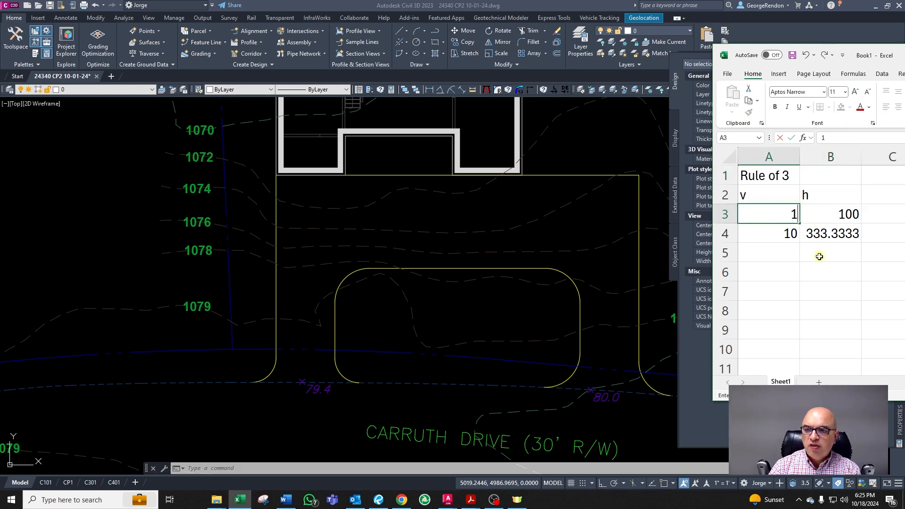
pyautogui.press('Return')
pyautogui.press('Up')
pyautogui.press('Right')
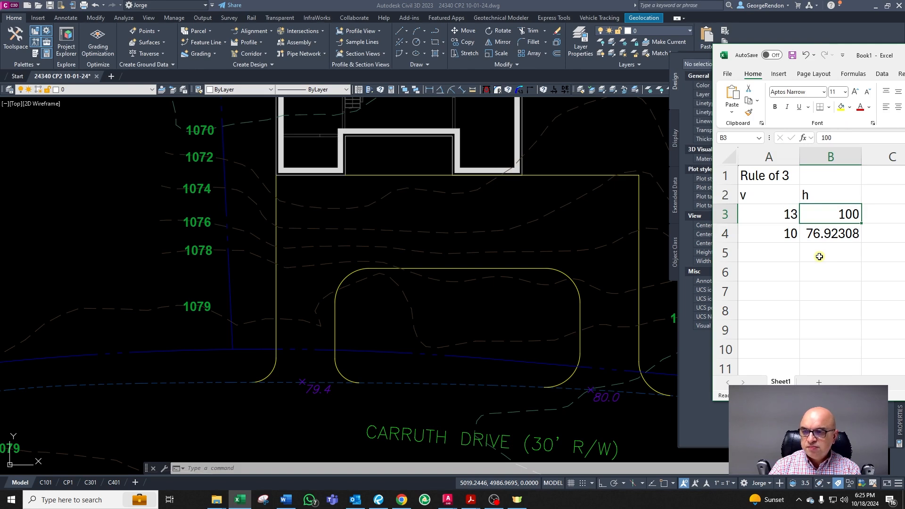
pyautogui.write('100')
pyautogui.press('Return')
pyautogui.press('Left')
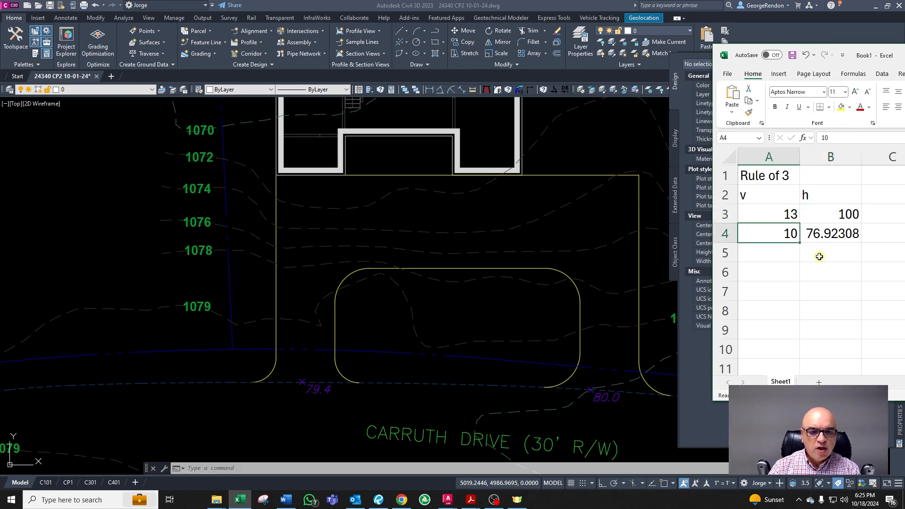
pyautogui.write('0.4')
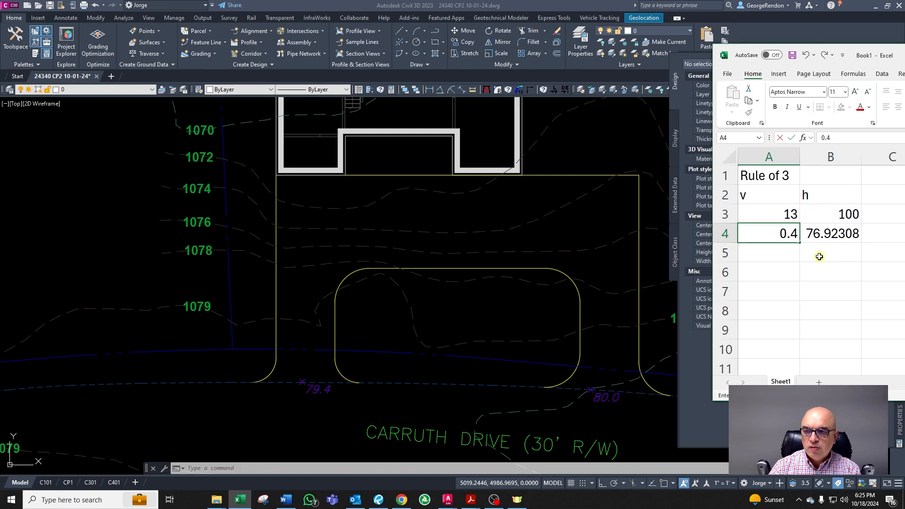
pyautogui.press('Return')
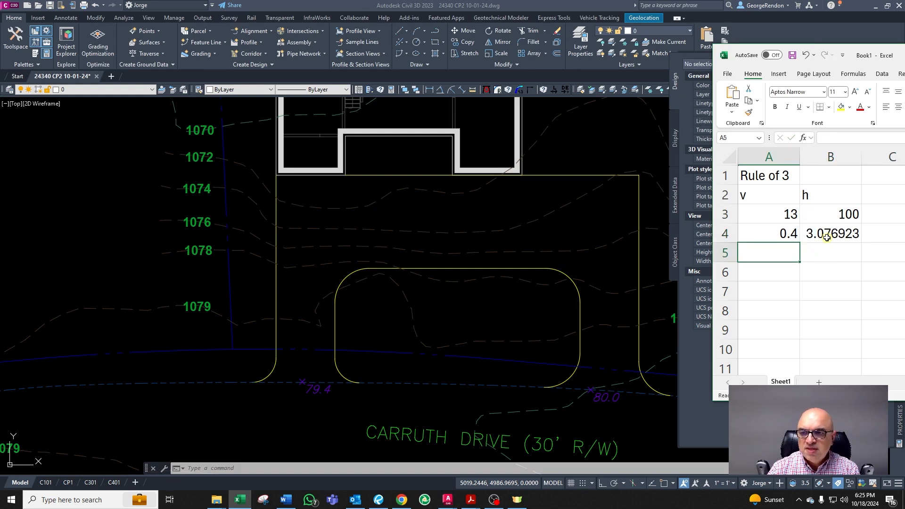
# Step: Change the rule-of-three vertical value to 5 and inspect the horizontal result's formula
pyautogui.click(311, 400)
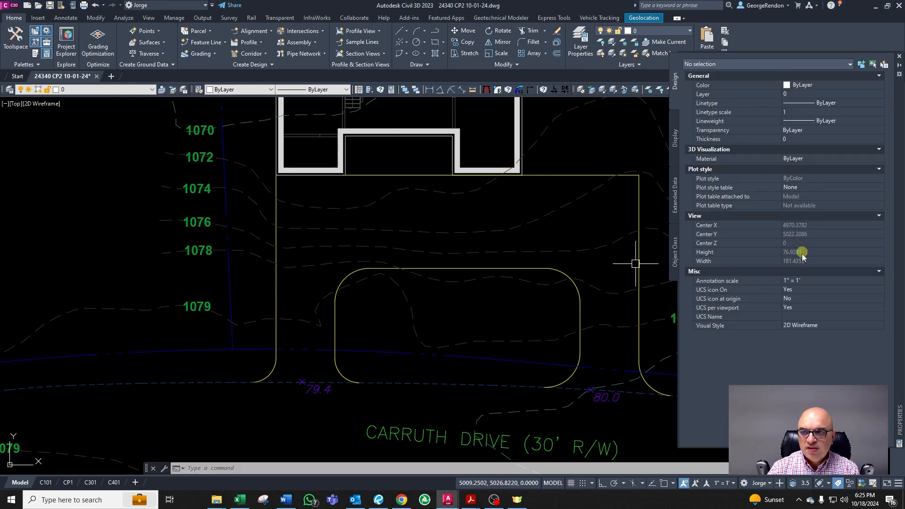
pyautogui.hotkey('alt', 'Tab')
pyautogui.click(783, 233)
pyautogui.click(790, 213)
pyautogui.click(823, 213)
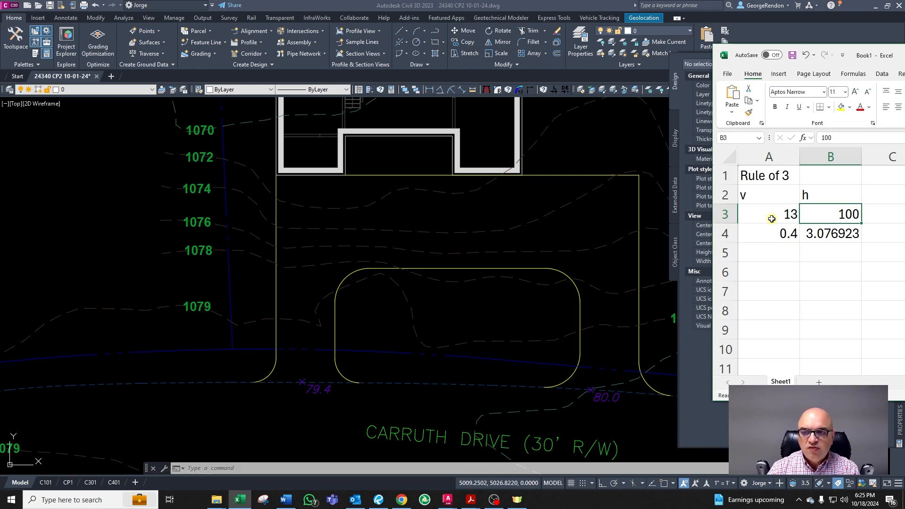
pyautogui.click(780, 215)
pyautogui.write('5')
pyautogui.press('Return')
pyautogui.press('Up')
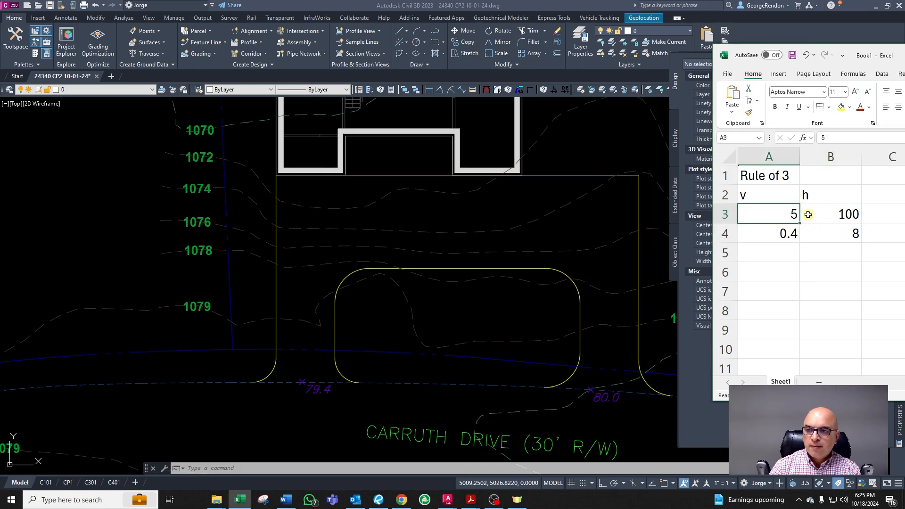
pyautogui.click(809, 214)
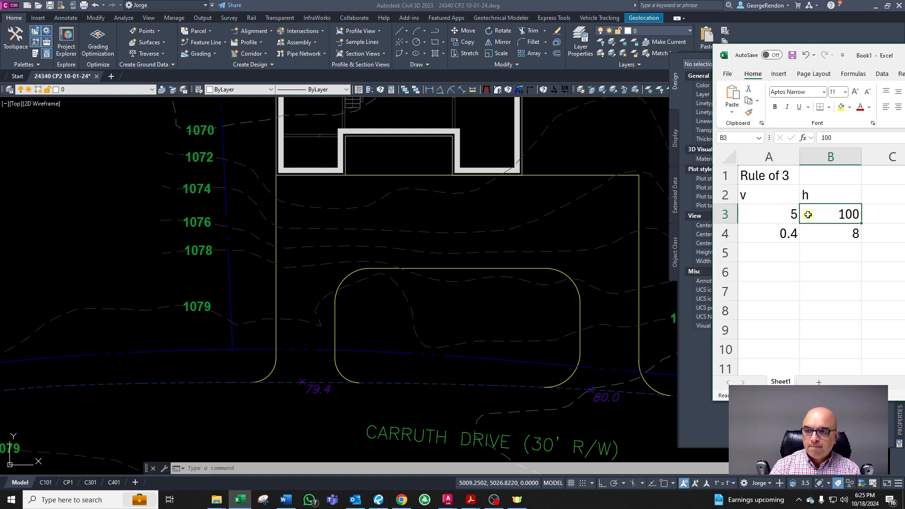
pyautogui.click(789, 234)
pyautogui.click(854, 237)
# Step: Draw a circle of radius 8 centred on the 79.4 spot elevation at the driveway's west edge
pyautogui.click(330, 404)
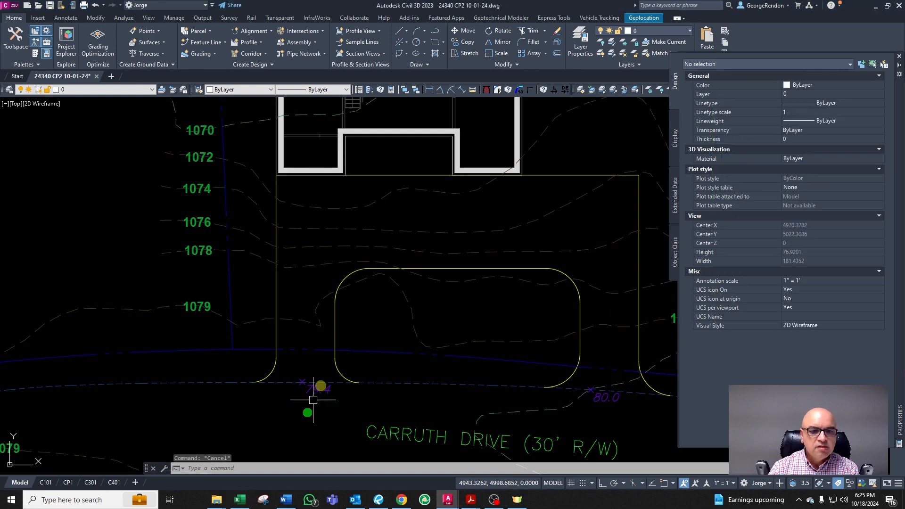
pyautogui.press('Escape')
pyautogui.press('Escape')
pyautogui.click(418, 44)
pyautogui.keyDown('shift'); pyautogui.rightClick(320, 372); pyautogui.keyUp('shift')
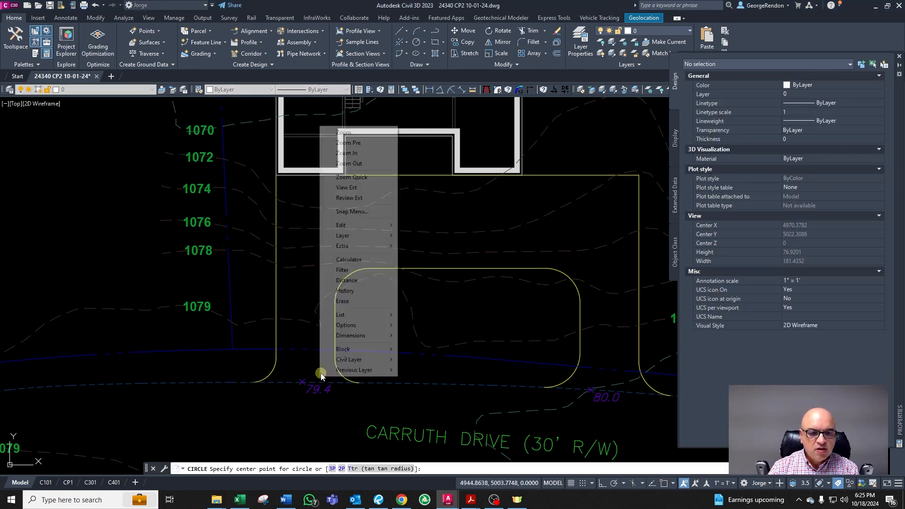
pyautogui.click(354, 259)
pyautogui.scroll(5, 317, 377)
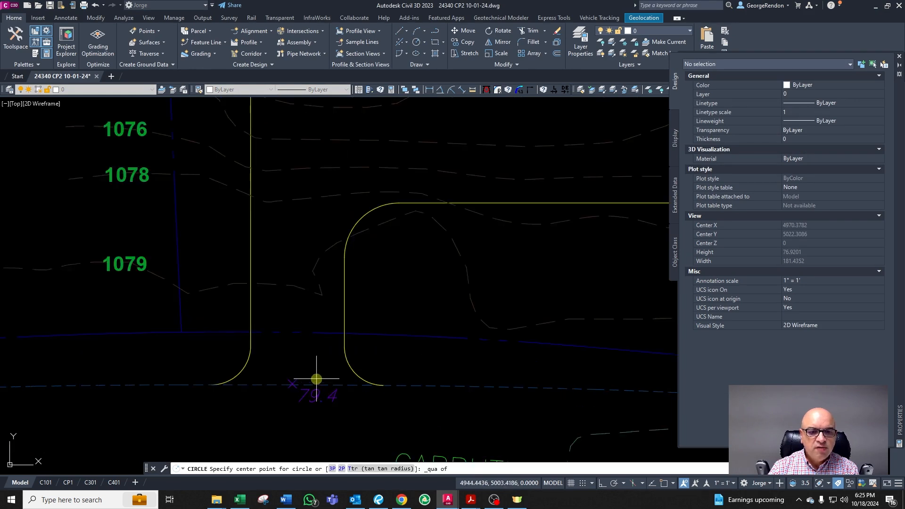
pyautogui.press('Escape')
pyautogui.press('Escape')
pyautogui.press('Return')
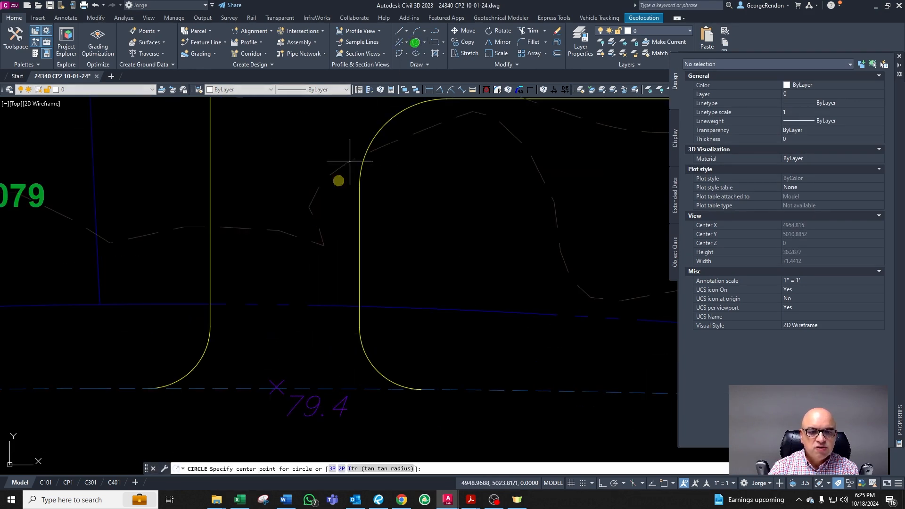
pyautogui.scroll(-2, 322, 219)
pyautogui.keyDown('shift'); pyautogui.rightClick(321, 213); pyautogui.keyUp('shift')
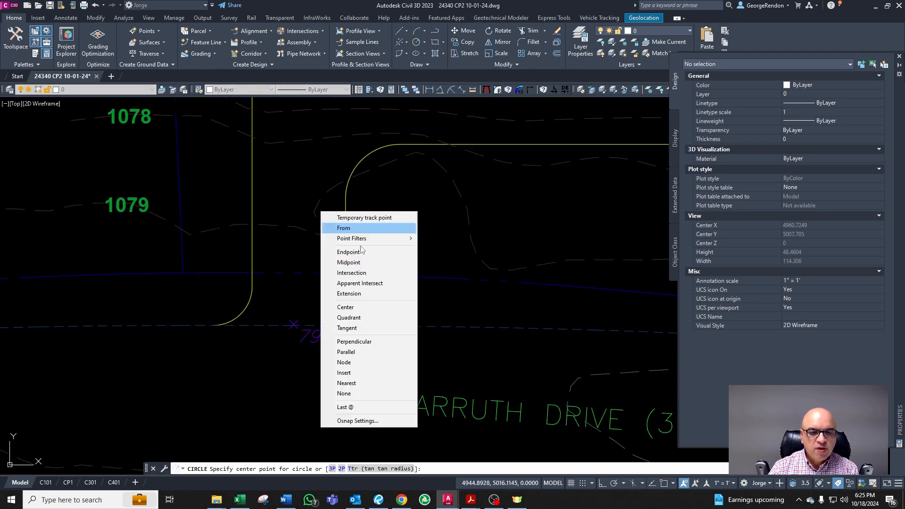
pyautogui.click(349, 273)
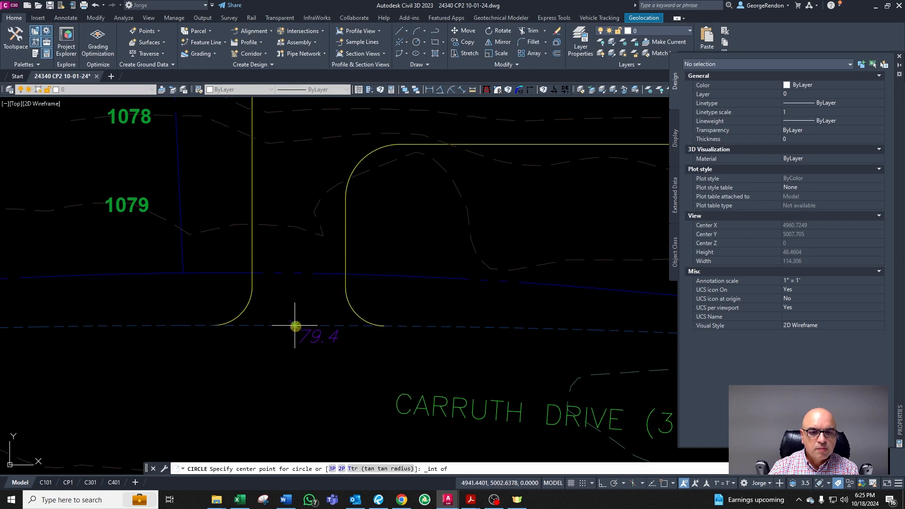
pyautogui.click(294, 325)
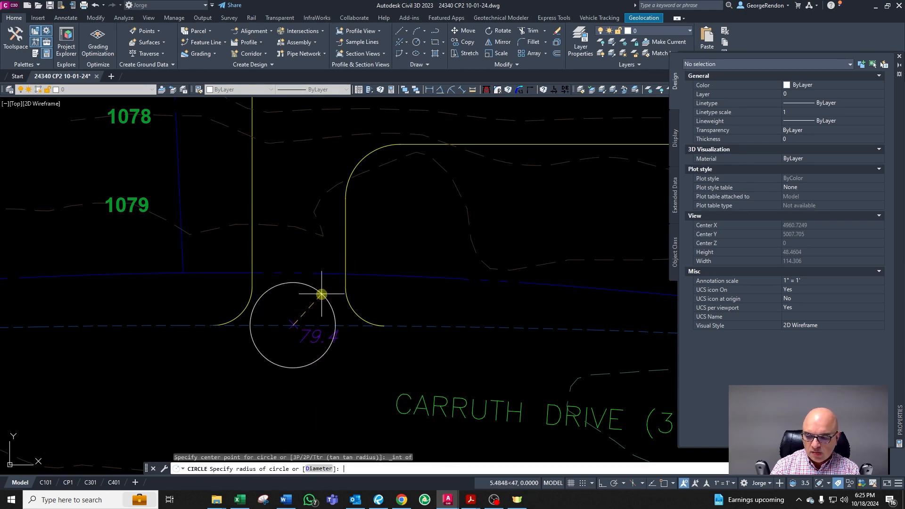
pyautogui.write('8')
pyautogui.press('Return')
pyautogui.press('Escape')
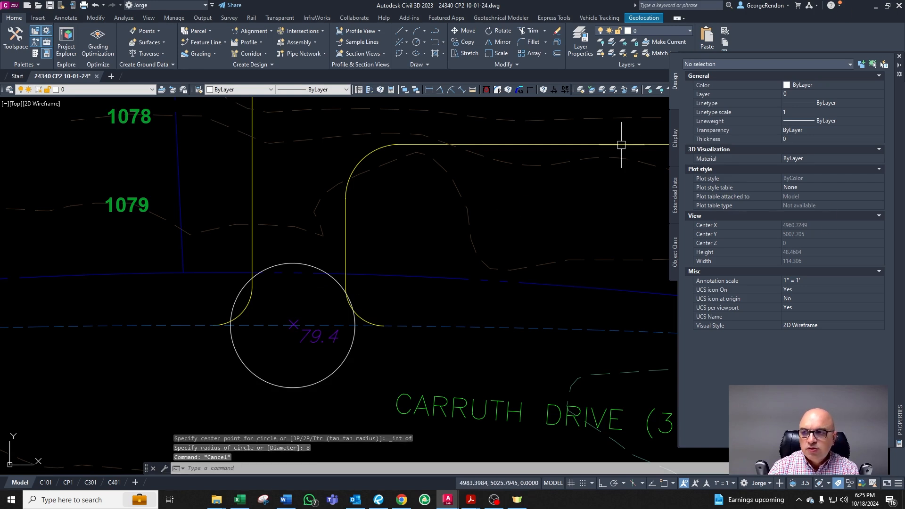
# Step: Draw a horizontal line from the circle's top quadrant across the driveway's east edge
pyautogui.hotkey('alt', 'Tab')
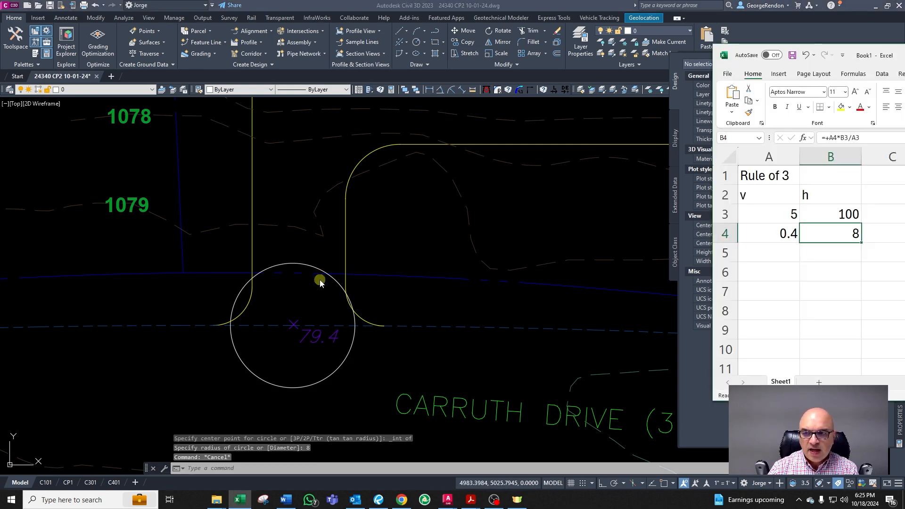
pyautogui.scroll(3, 297, 278)
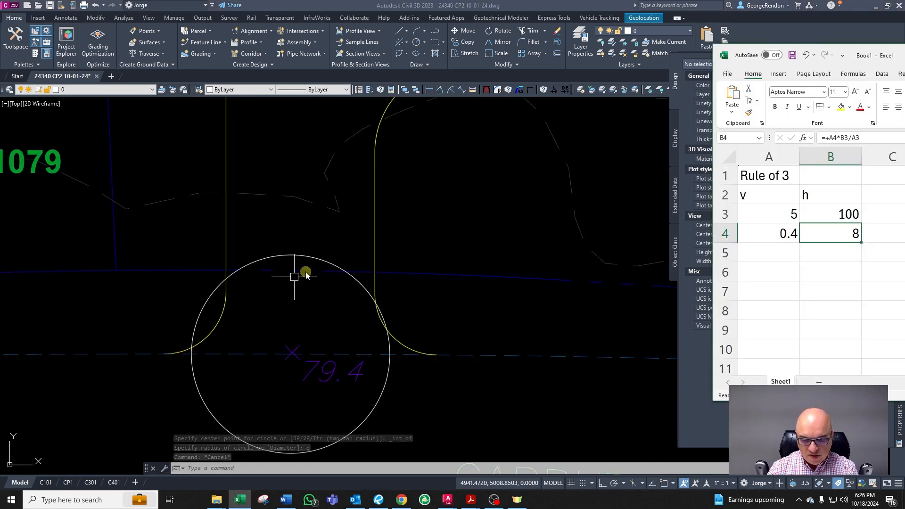
pyautogui.click(303, 264)
pyautogui.keyDown('shift'); pyautogui.rightClick(288, 243); pyautogui.keyUp('shift')
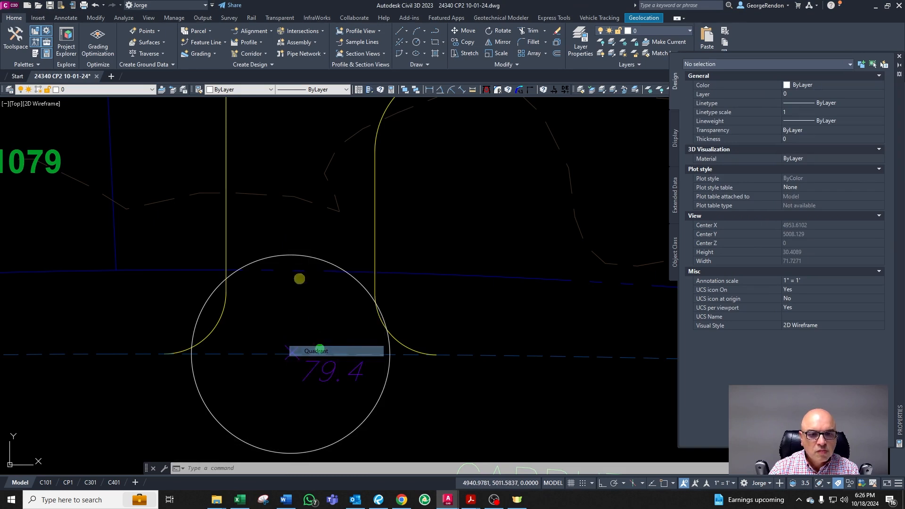
pyautogui.click(310, 360)
pyautogui.press('Escape')
pyautogui.press('Escape')
pyautogui.click(295, 255)
pyautogui.press('Escape')
pyautogui.press('Escape')
pyautogui.write('l')
pyautogui.press('Return')
pyautogui.keyDown('shift'); pyautogui.rightClick(302, 249); pyautogui.keyUp('shift')
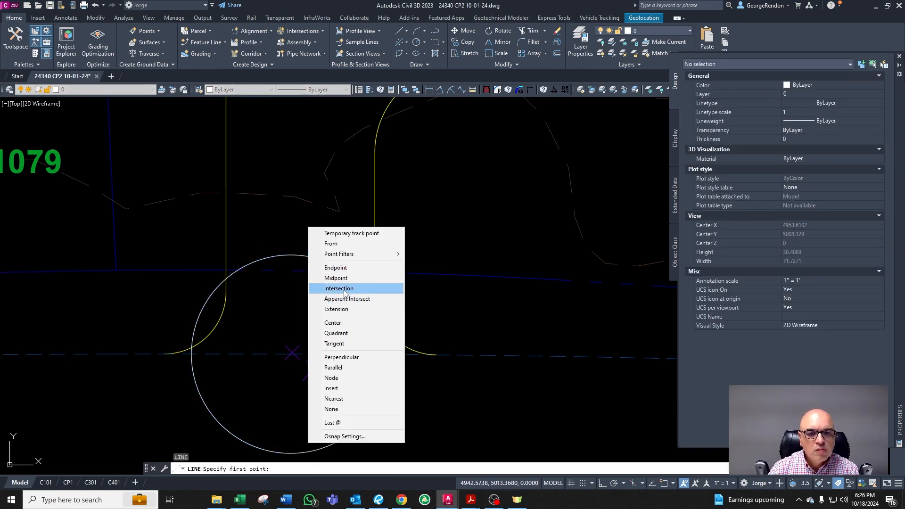
pyautogui.click(339, 332)
pyautogui.click(299, 253)
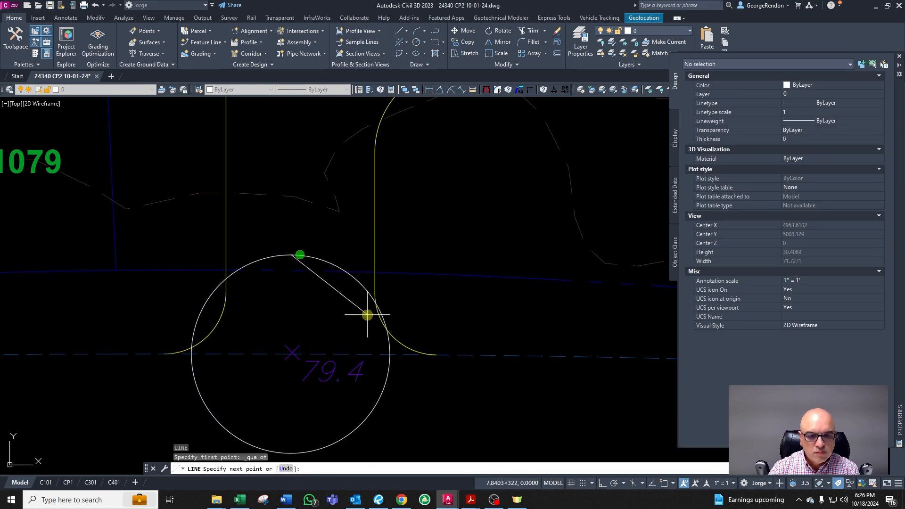
pyautogui.press('F8')
pyautogui.click(390, 285)
pyautogui.press('Escape')
# Step: Stretch the line's west endpoint past the driveway's west edge
pyautogui.click(352, 256)
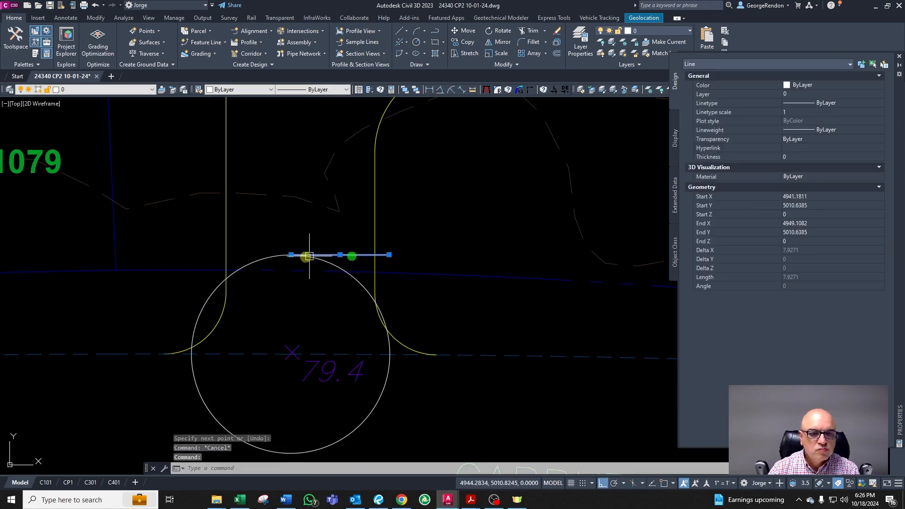
pyautogui.click(291, 254)
pyautogui.click(186, 268)
pyautogui.press('Escape')
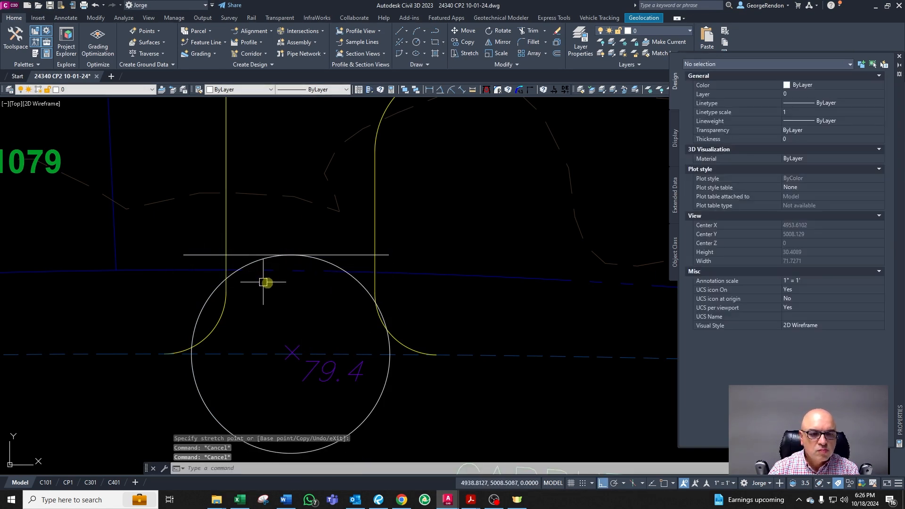
# Step: Delete the radius-8 circle around the 79.4 spot elevation
pyautogui.press('Delete')
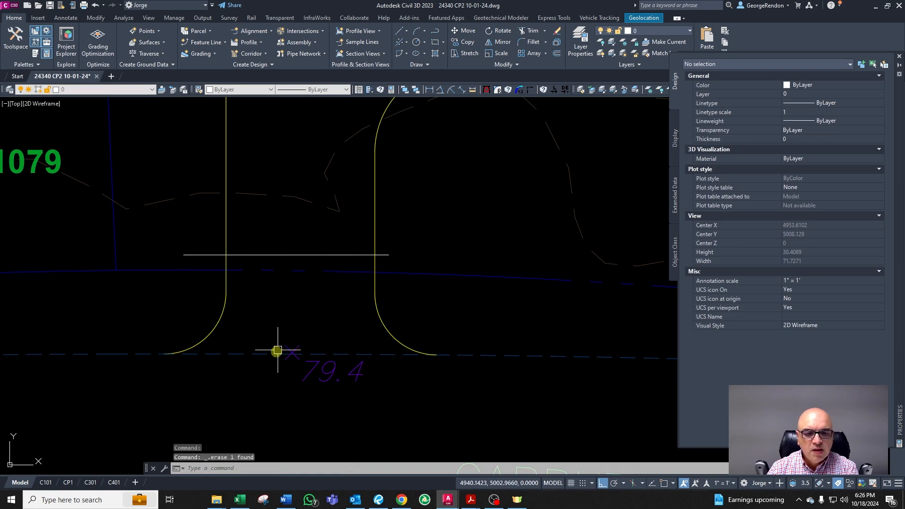
pyautogui.scroll(-4, 277, 352)
pyautogui.scroll(2, 295, 287)
# Step: Undo the stray spreadsheet entries to restore the horizontal-distance formula
pyautogui.hotkey('alt', 'Tab')
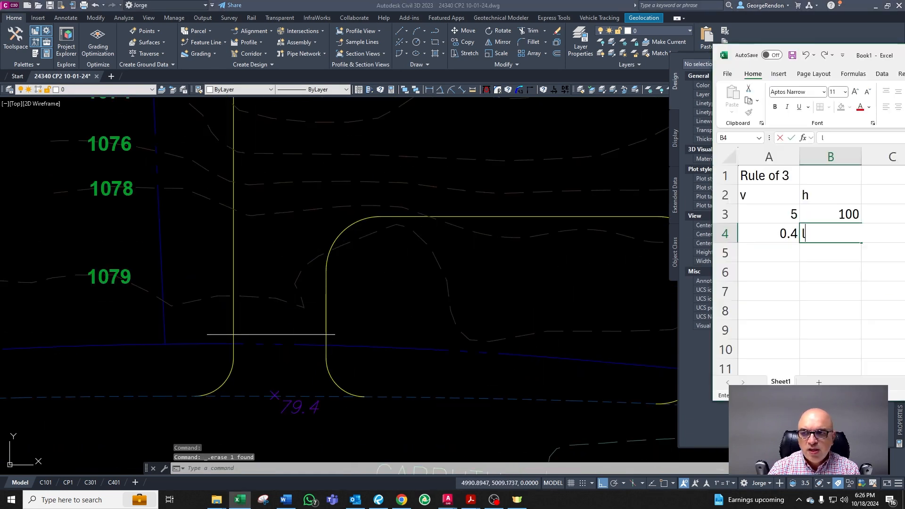
pyautogui.click(775, 235)
pyautogui.press('Up')
pyautogui.write('13')
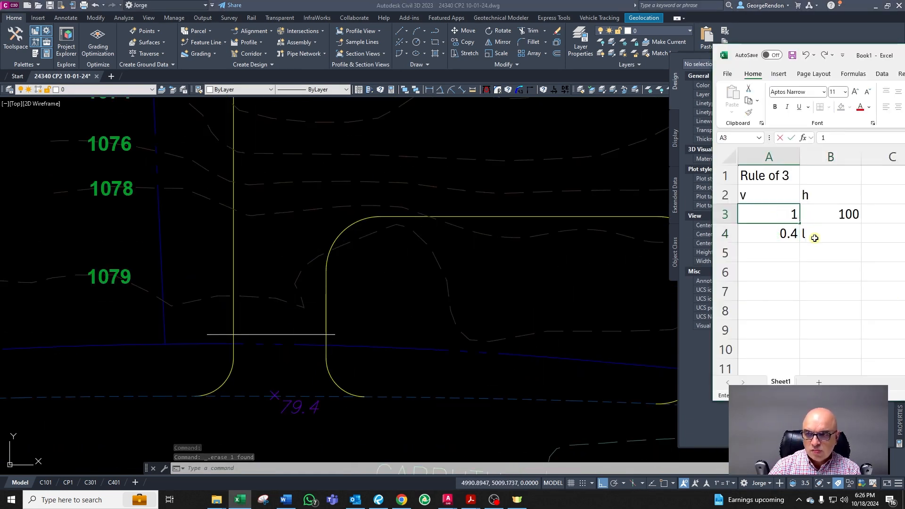
pyautogui.press('Return')
pyautogui.hotkey('alt', 'Tab')
pyautogui.hotkey('alt', 'Tab')
pyautogui.click(825, 236)
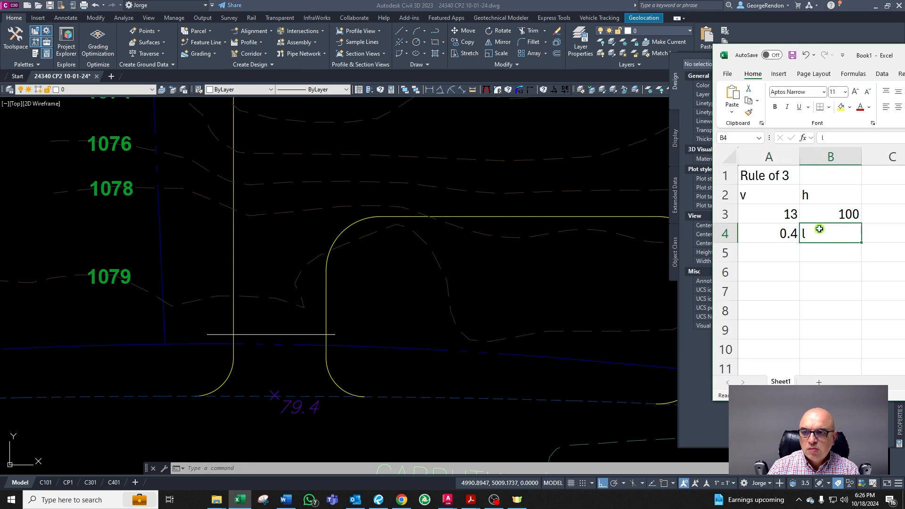
pyautogui.click(805, 55)
pyautogui.click(805, 55)
pyautogui.click(810, 269)
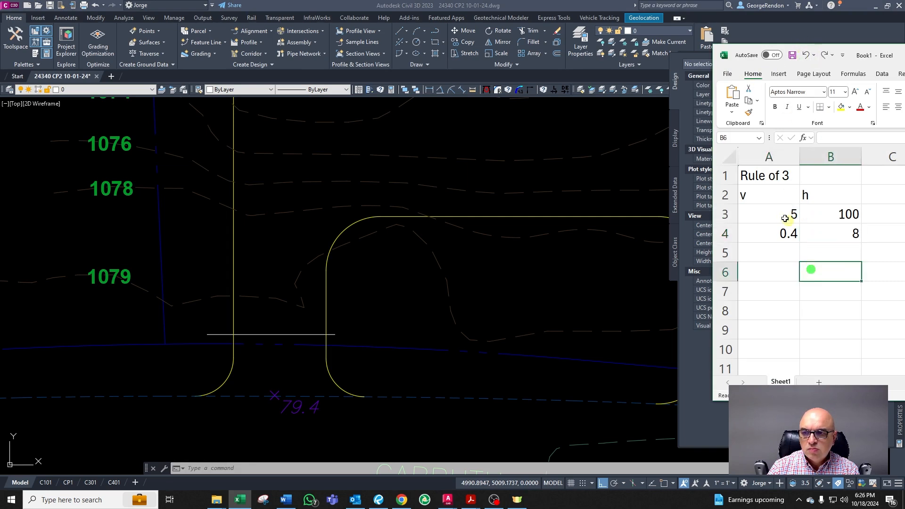
# Step: Set the rule-of-three vertical value to 13 in the spreadsheet
pyautogui.click(781, 212)
pyautogui.write('13')
pyautogui.press('Return')
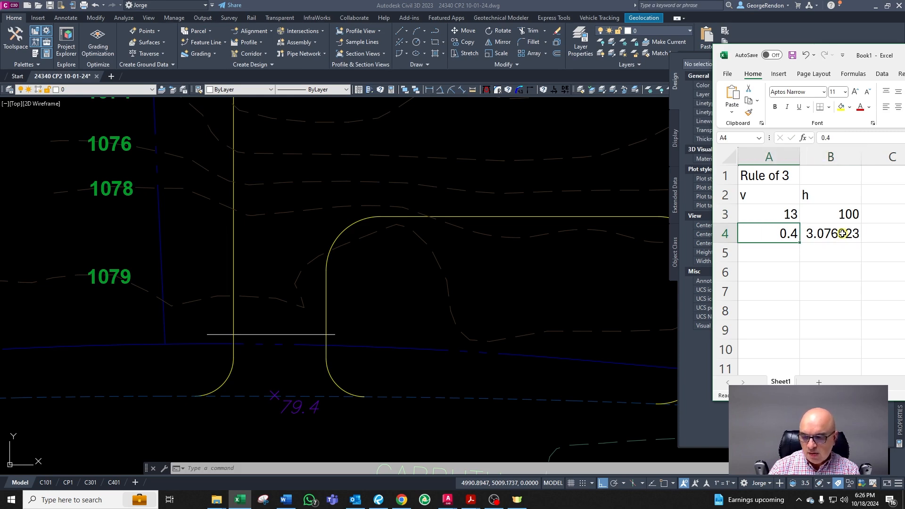
# Step: Set the rule-of-three vertical value to 1 in the spreadsheet
pyautogui.write('1')
pyautogui.press('Return')
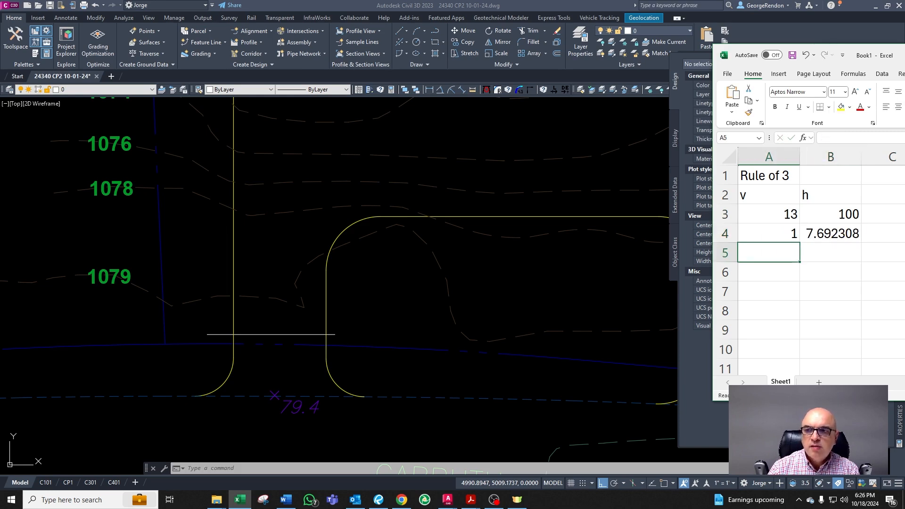
# Step: Copy a 76 contour label onto the horizontal line at the driveway entrance
pyautogui.click(328, 307)
pyautogui.scroll(-4, 323, 307)
pyautogui.scroll(2, 251, 287)
pyautogui.scroll(1, 338, 324)
pyautogui.scroll(-1, 189, 248)
pyautogui.scroll(-2, 188, 249)
pyautogui.scroll(2, 140, 195)
pyautogui.click(140, 198)
pyautogui.write('co')
pyautogui.press('space')
pyautogui.click(153, 196)
pyautogui.press('F8')
pyautogui.scroll(6, 406, 367)
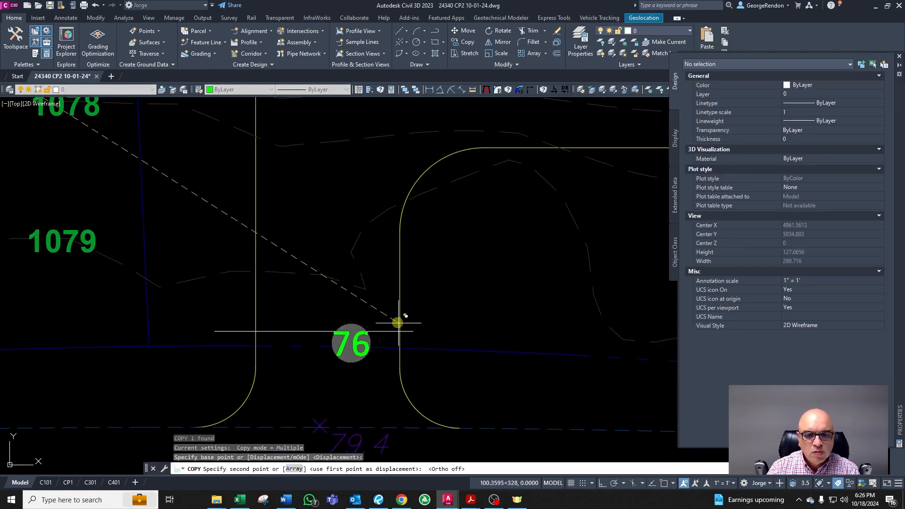
pyautogui.press('Escape')
pyautogui.click(335, 330)
pyautogui.press('Escape')
pyautogui.scroll(-2, 409, 323)
pyautogui.click(411, 327)
pyautogui.scroll(-2, 415, 327)
pyautogui.write('cg')
pyautogui.press('space')
pyautogui.scroll(-4, 287, 307)
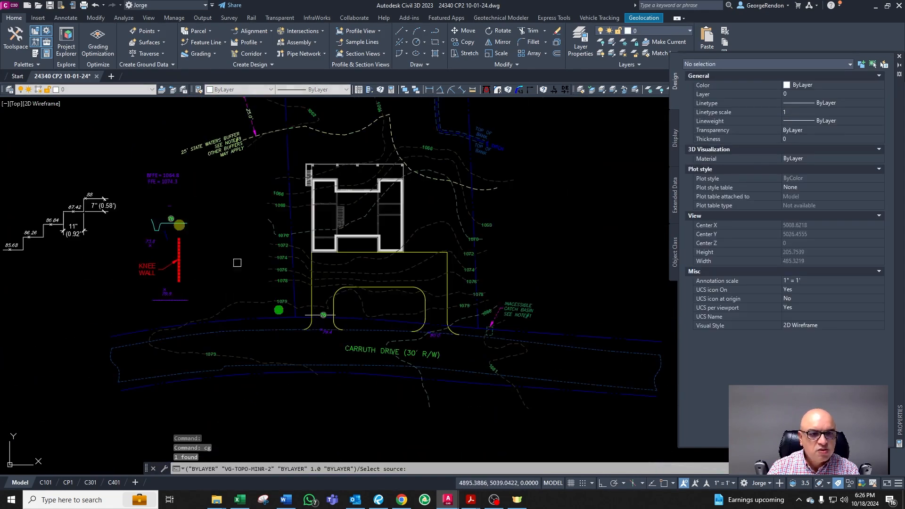
pyautogui.scroll(2, 173, 224)
pyautogui.scroll(4, 168, 243)
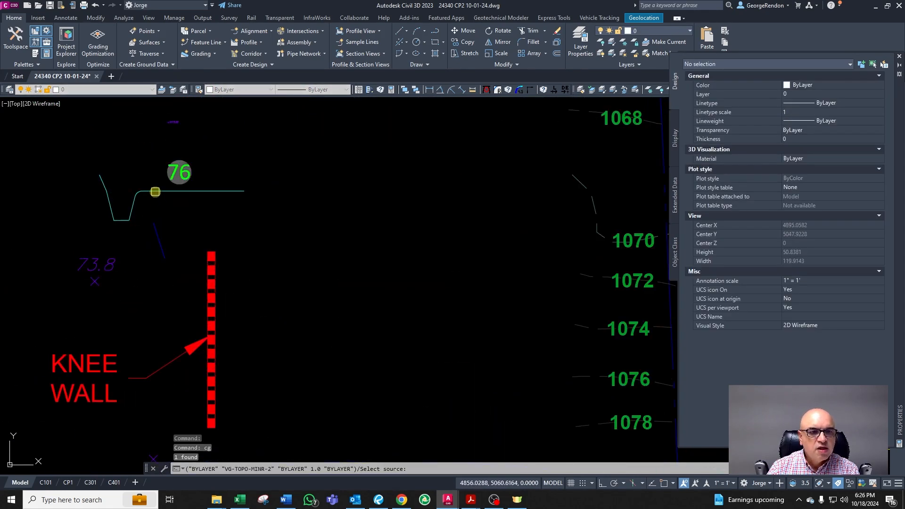
pyautogui.click(155, 193)
pyautogui.scroll(-4, 156, 192)
pyautogui.press('Escape')
pyautogui.scroll(6, 409, 339)
# Step: Reposition the copied label on the entrance line and change its elevation to 79
pyautogui.click(398, 322)
pyautogui.scroll(4, 417, 325)
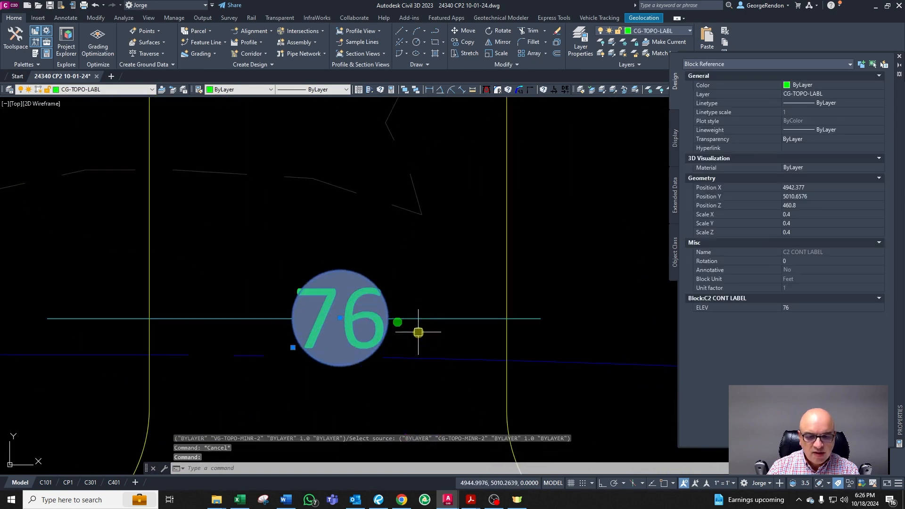
pyautogui.write('m')
pyautogui.press('space')
pyautogui.click(422, 352)
pyautogui.click(398, 345)
pyautogui.press('Escape')
pyautogui.scroll(-6, 402, 361)
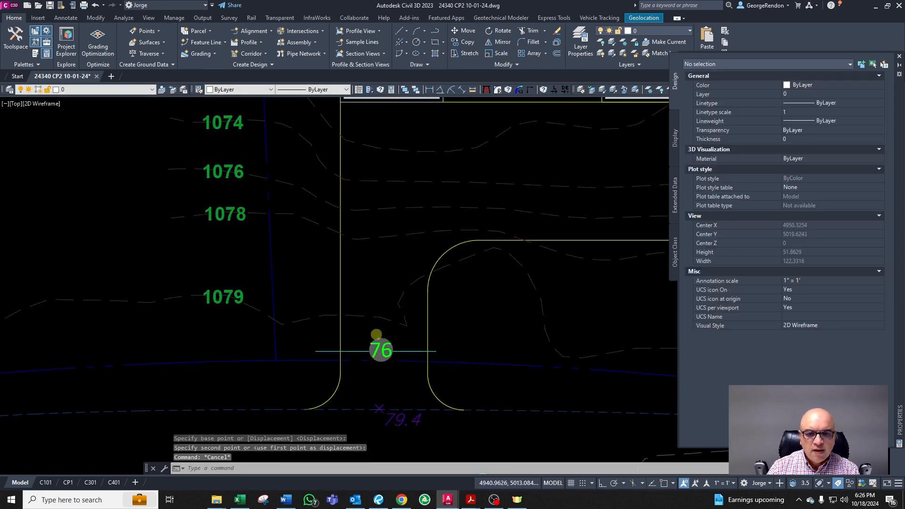
pyautogui.scroll(4, 381, 334)
pyautogui.scroll(-2, 388, 352)
pyautogui.click(415, 347)
pyautogui.write('m')
pyautogui.press('space')
pyautogui.click(422, 354)
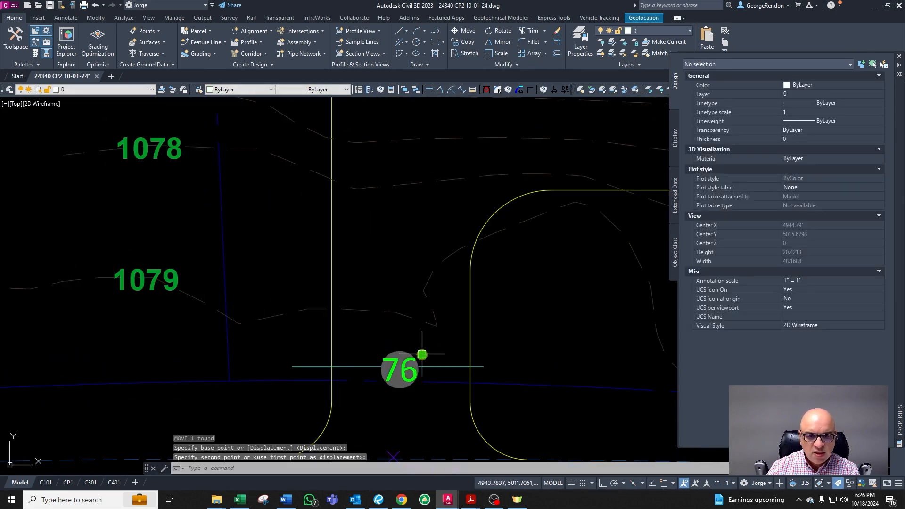
pyautogui.press('Escape')
pyautogui.doubleClick(419, 382)
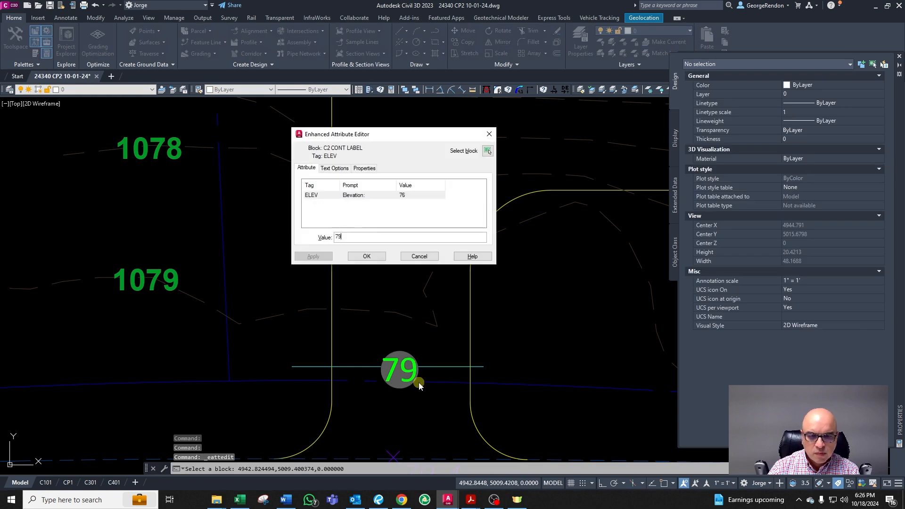
pyautogui.click(367, 256)
# Step: Offset the entrance line 7.69 toward the house
pyautogui.hotkey('alt', 'Tab')
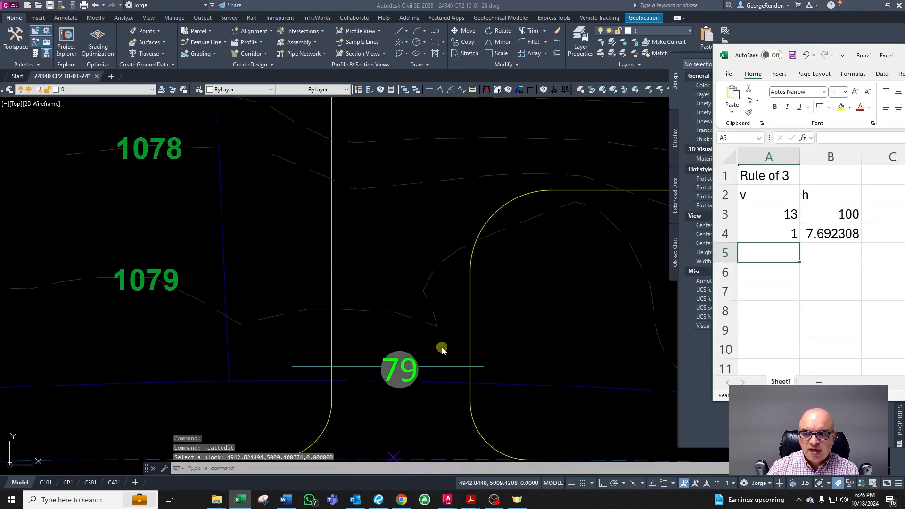
pyautogui.click(449, 406)
pyautogui.press('Escape')
pyautogui.press('Escape')
pyautogui.click(449, 367)
pyautogui.press('Escape')
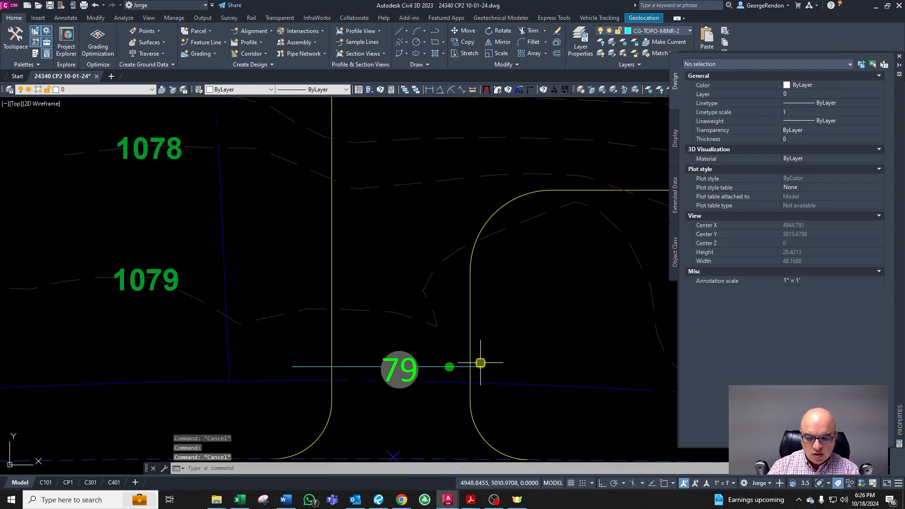
pyautogui.write('o')
pyautogui.press('Return')
pyautogui.write('7.69')
pyautogui.press('Return')
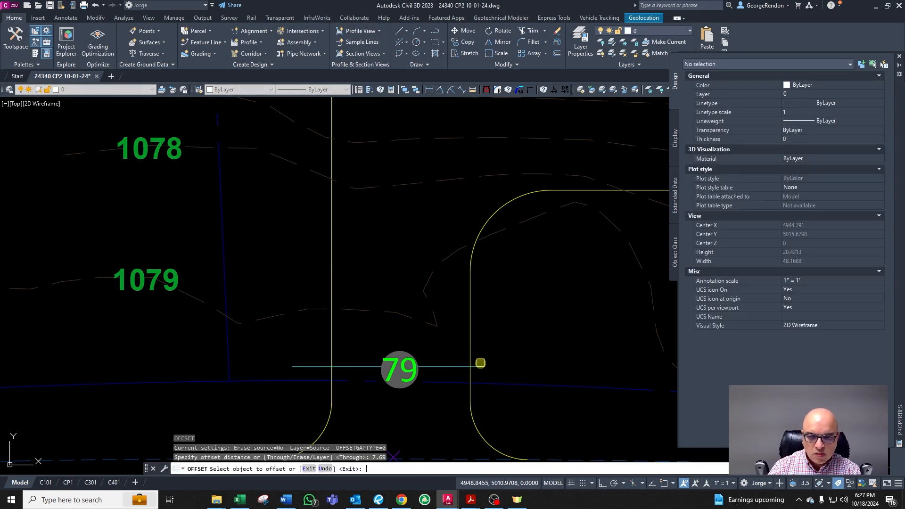
pyautogui.click(442, 367)
pyautogui.click(440, 338)
pyautogui.press('Escape')
# Step: Copy the 79 label straight up onto the offset line and change its elevation to 78
pyautogui.click(397, 366)
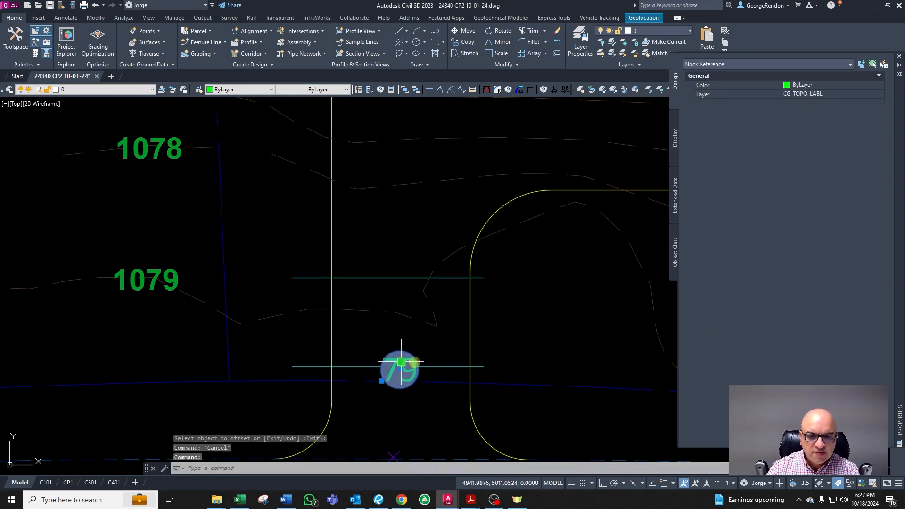
pyautogui.write('co')
pyautogui.press('Return')
pyautogui.click(434, 382)
pyautogui.press('F8')
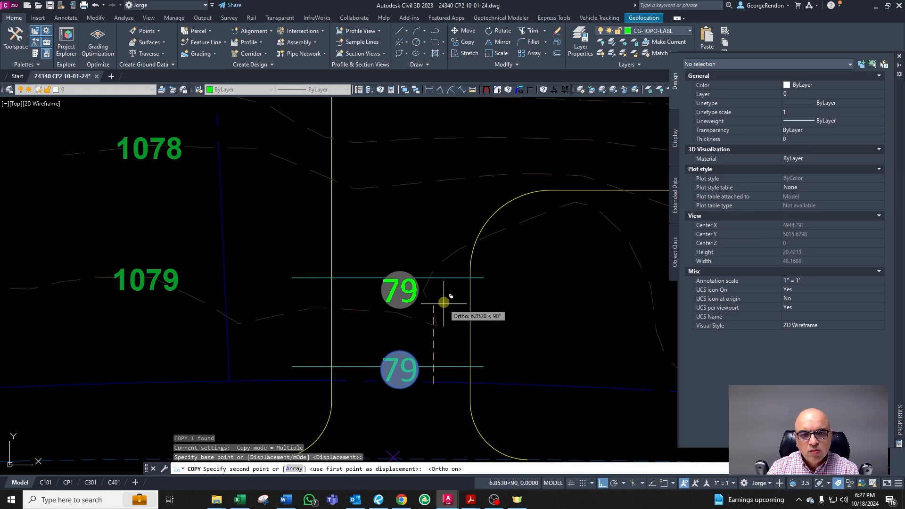
pyautogui.click(446, 296)
pyautogui.press('Escape')
pyautogui.doubleClick(417, 292)
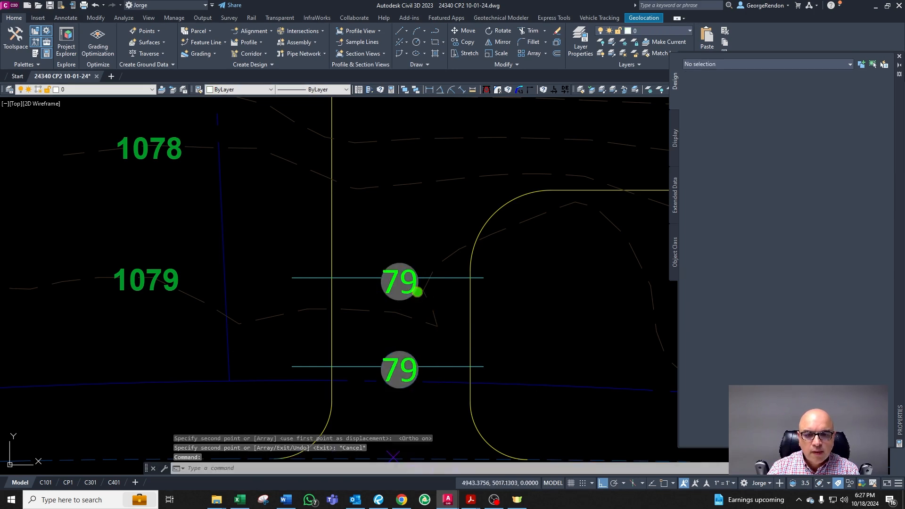
pyautogui.write('78')
pyautogui.press('Return')
pyautogui.click(361, 257)
# Step: Set the rule-of-three vertical value to 2 in the spreadsheet
pyautogui.hotkey('alt', 'Tab')
pyautogui.click(791, 234)
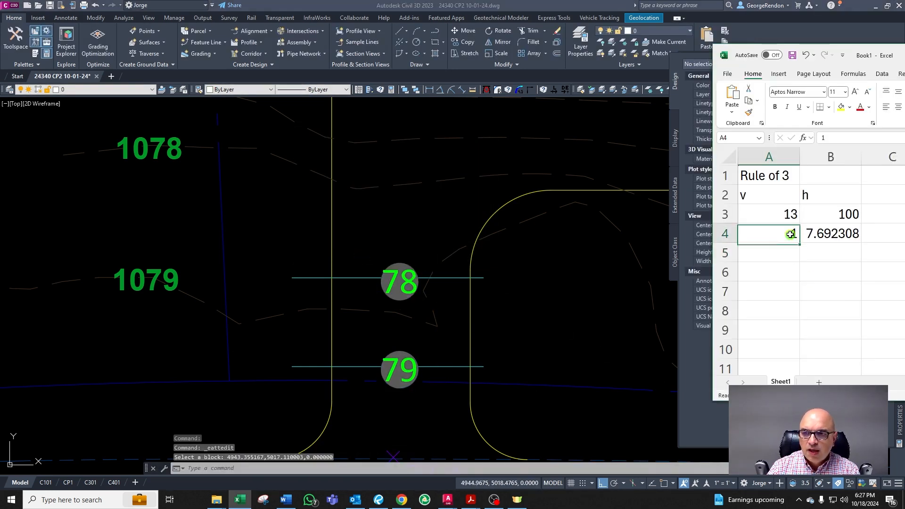
pyautogui.write('2')
pyautogui.press('Return')
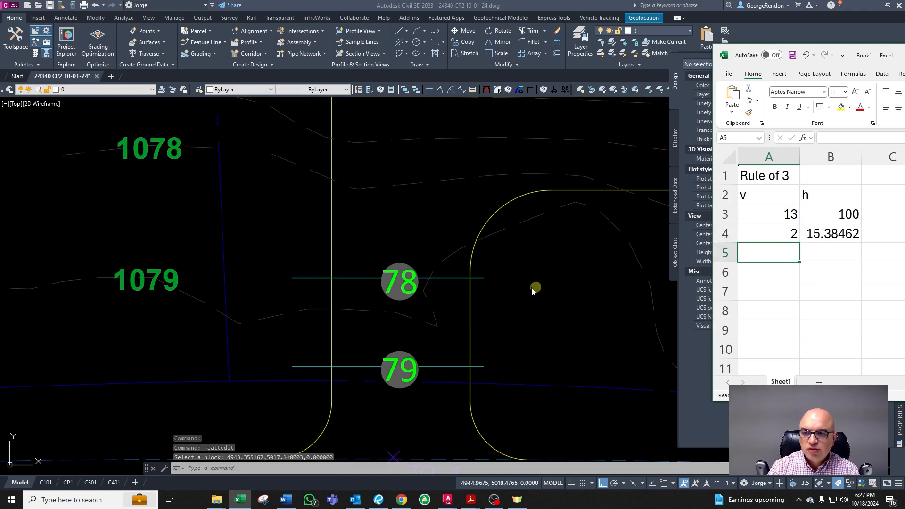
pyautogui.write('o')
pyautogui.press('Return')
pyautogui.write('15')
pyautogui.press('Escape')
pyautogui.click(205, 334)
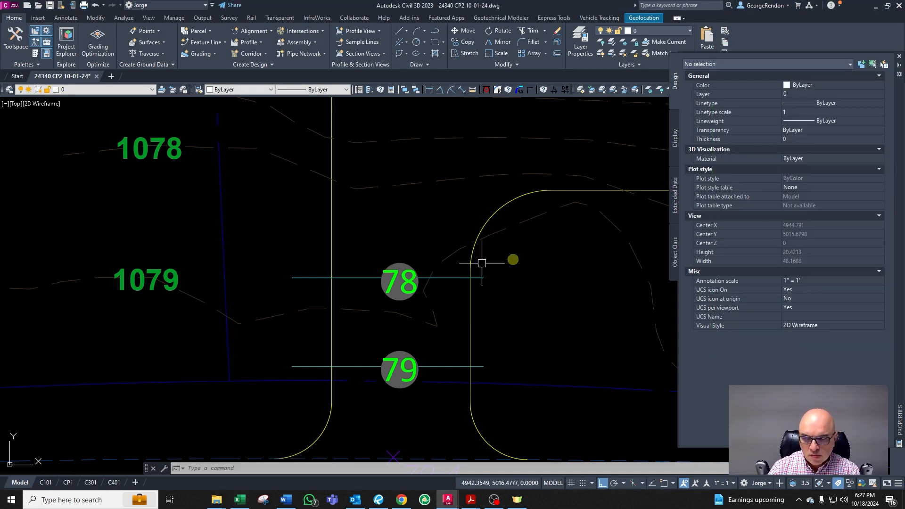
pyautogui.moveTo(904, 58); pyautogui.dragTo(904, 61)
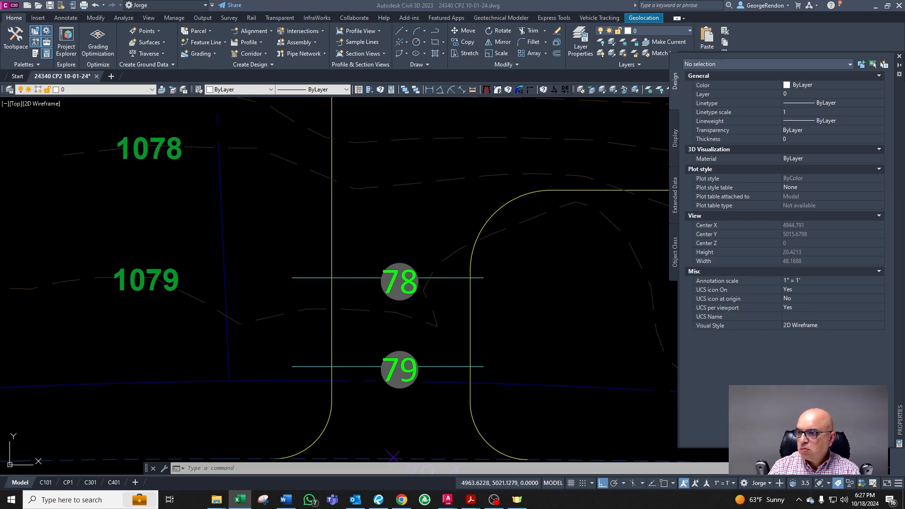
pyautogui.moveTo(904, 14); pyautogui.dragTo(904, 95)
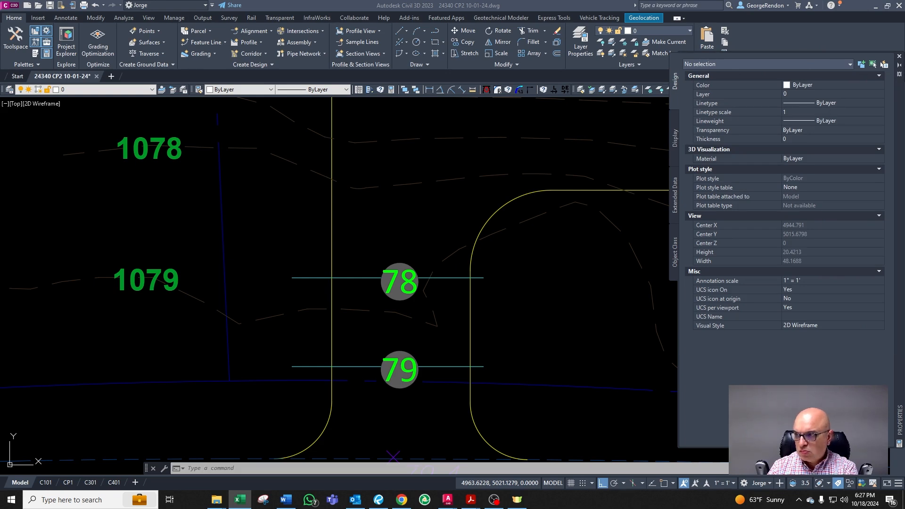
pyautogui.click(534, 310)
pyautogui.press('Escape')
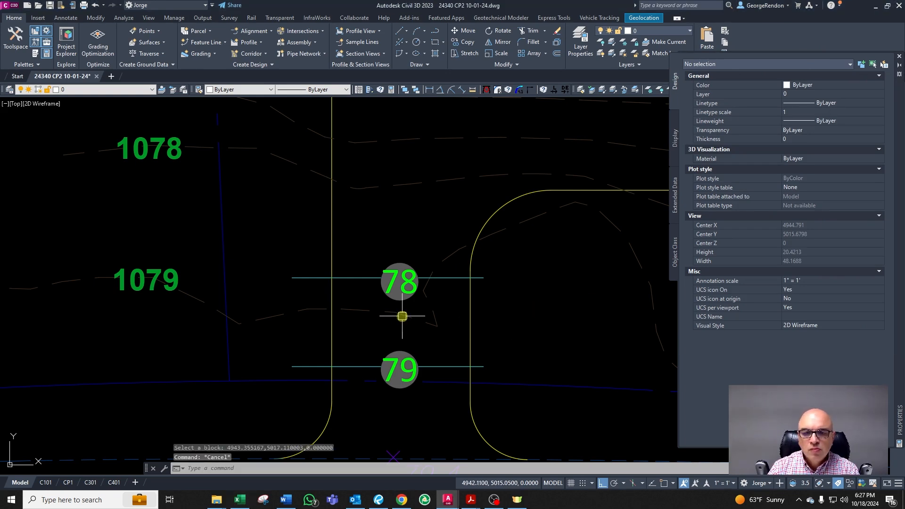
pyautogui.scroll(-2, 411, 306)
pyautogui.scroll(2, 420, 293)
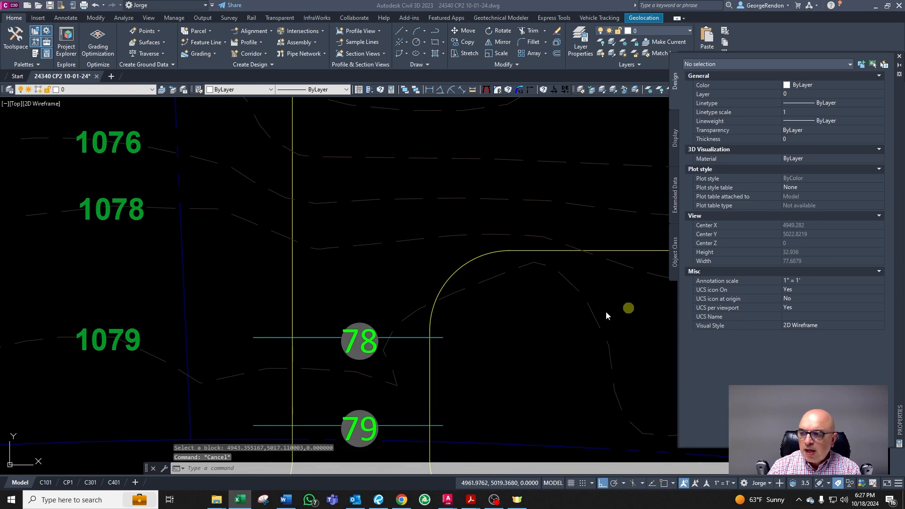
pyautogui.click(410, 363)
pyautogui.press('Escape')
# Step: Offset the 78 line 15.38 toward the house
pyautogui.write('o')
pyautogui.press('Return')
pyautogui.write('1')
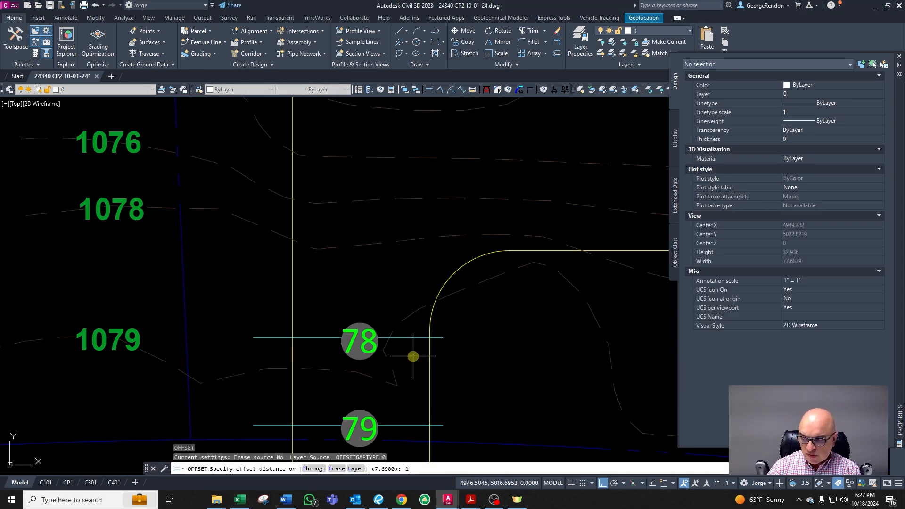
pyautogui.write('5.38')
pyautogui.press('Return')
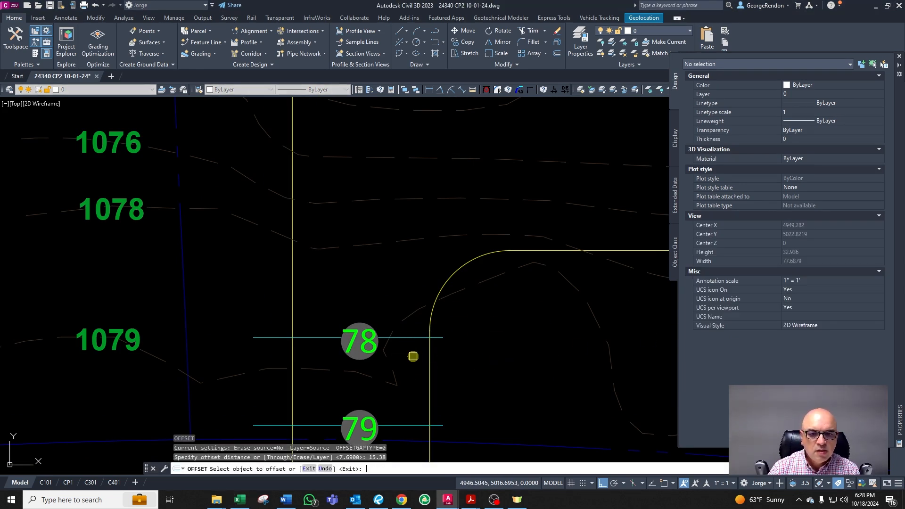
pyautogui.click(405, 339)
pyautogui.click(410, 303)
pyautogui.scroll(-4, 360, 320)
pyautogui.scroll(2, 360, 330)
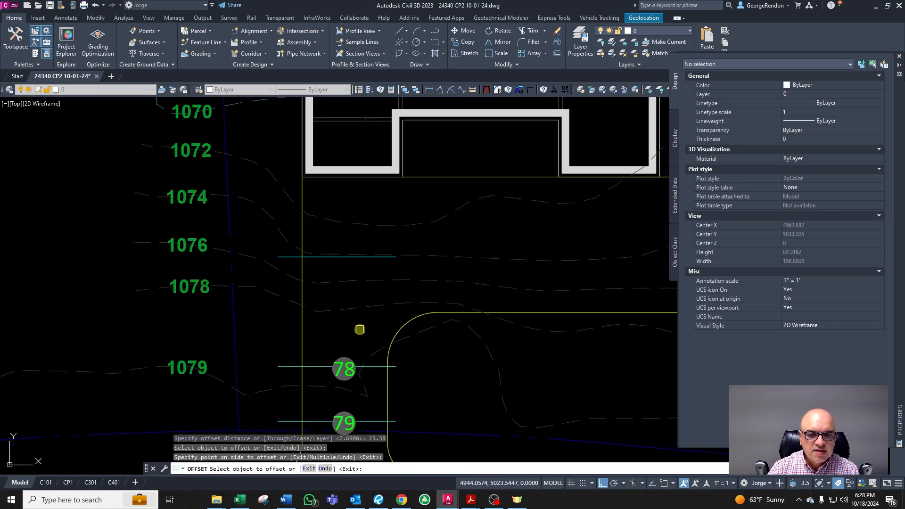
pyautogui.click(356, 375)
pyautogui.press('Escape')
# Step: Copy the 78 label straight up onto the newest line and change its elevation to 76
pyautogui.click(350, 372)
pyautogui.write('co')
pyautogui.press('Return')
pyautogui.click(379, 391)
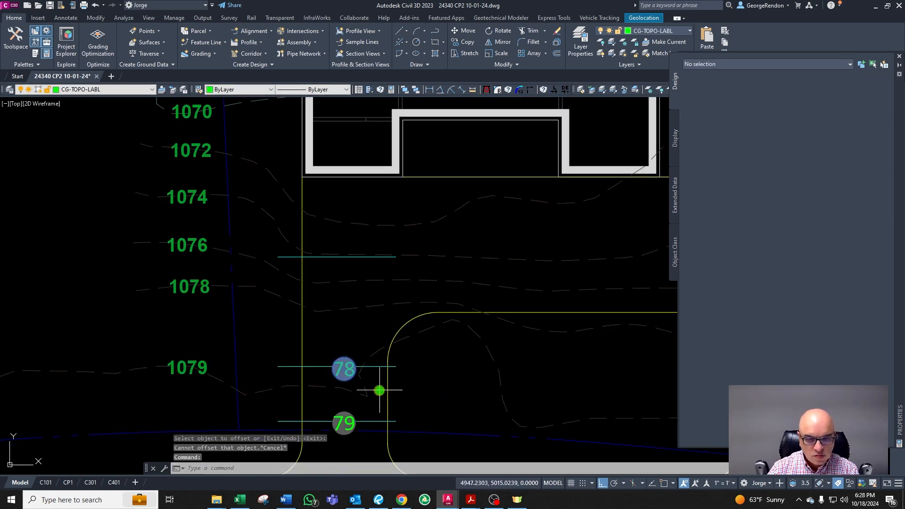
pyautogui.click(383, 280)
pyautogui.press('Escape')
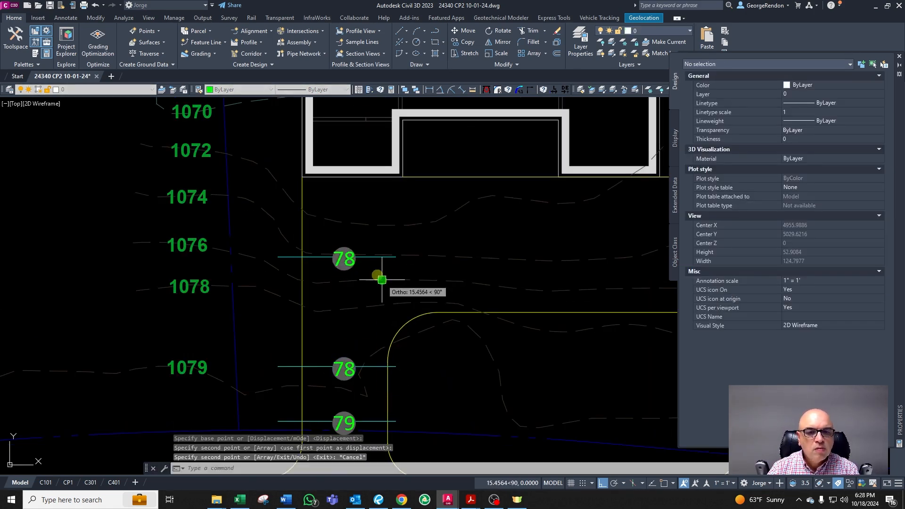
pyautogui.doubleClick(352, 260)
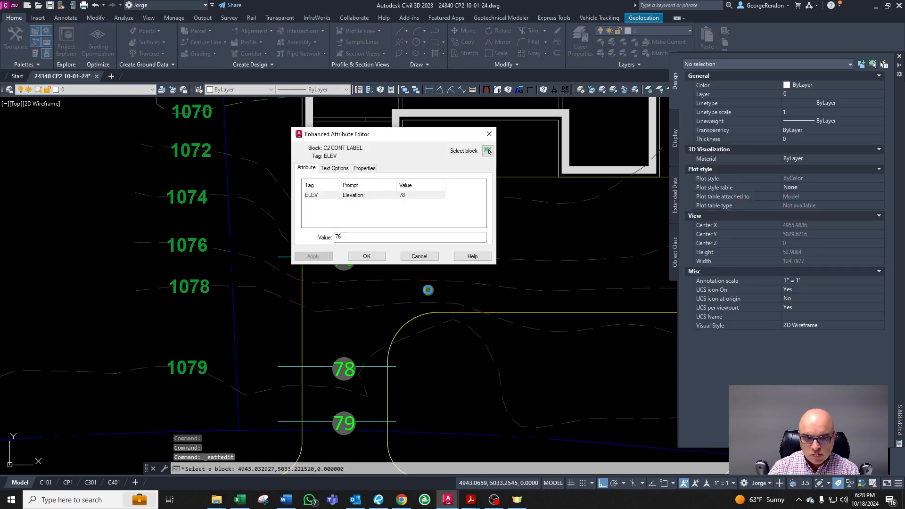
pyautogui.click(366, 256)
# Step: Erase the line beneath the 76 label
pyautogui.scroll(-4, 359, 258)
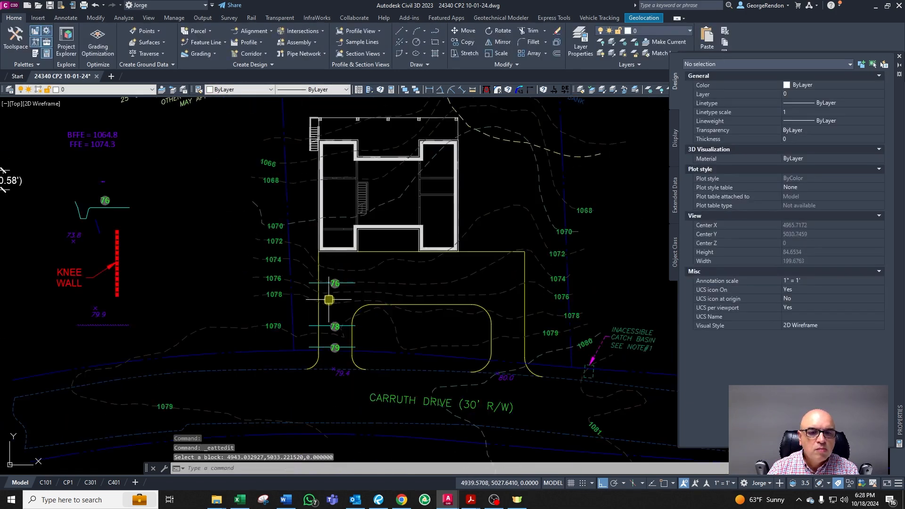
pyautogui.press('Escape')
pyautogui.scroll(4, 378, 259)
pyautogui.scroll(-4, 257, 390)
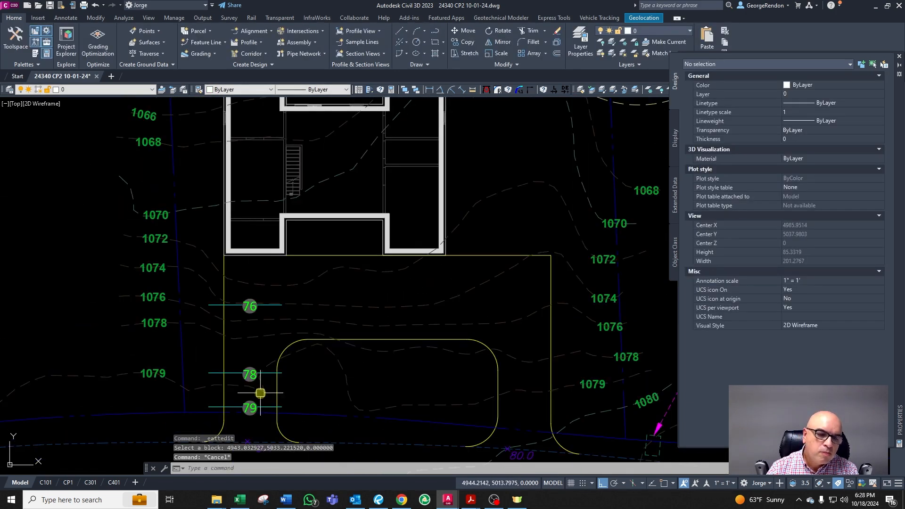
pyautogui.scroll(4, 258, 390)
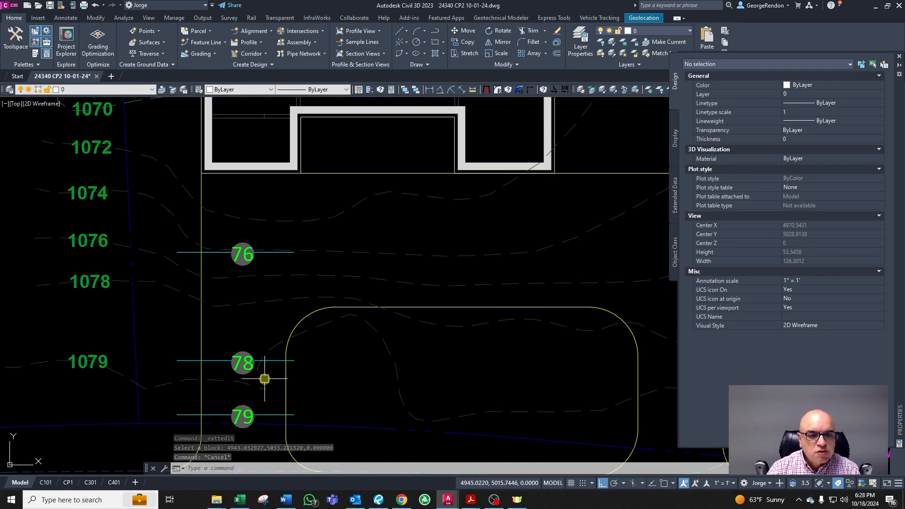
pyautogui.hotkey('alt', 'Tab')
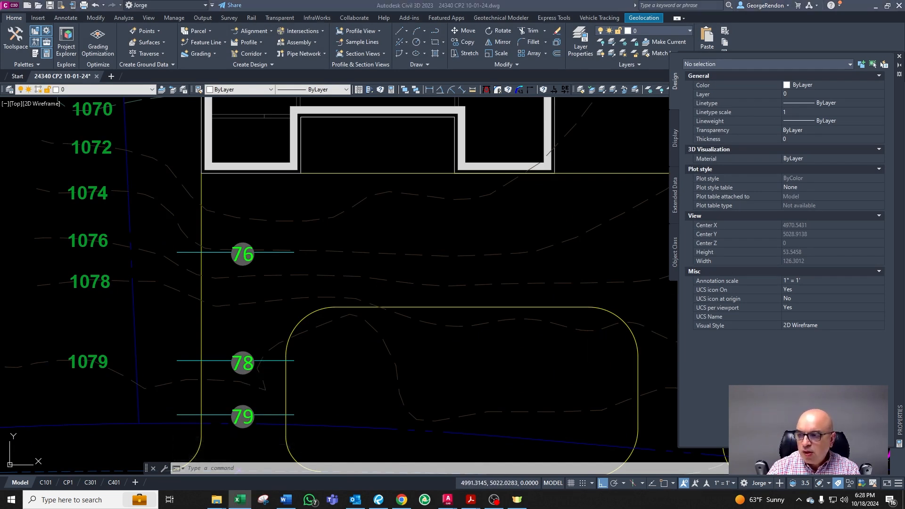
pyautogui.click(142, 348)
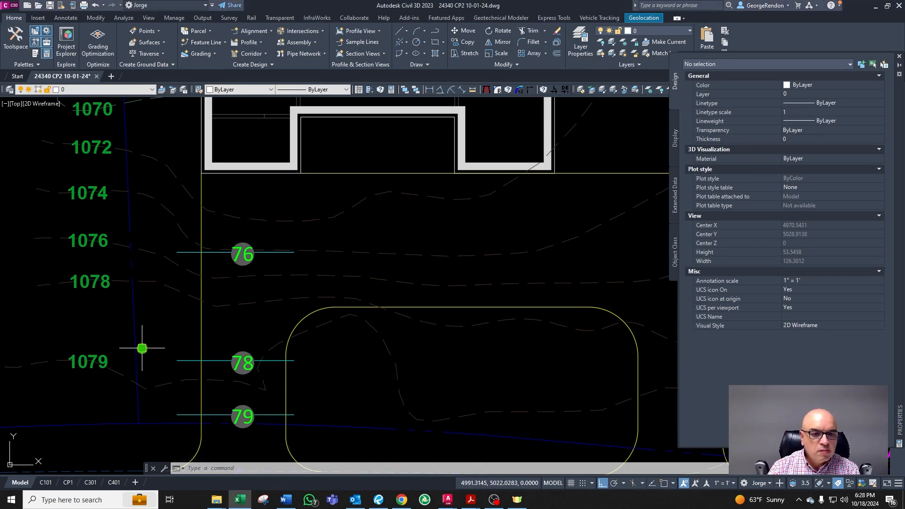
pyautogui.press('Escape')
pyautogui.press('Escape')
pyautogui.click(289, 253)
pyautogui.press('Escape')
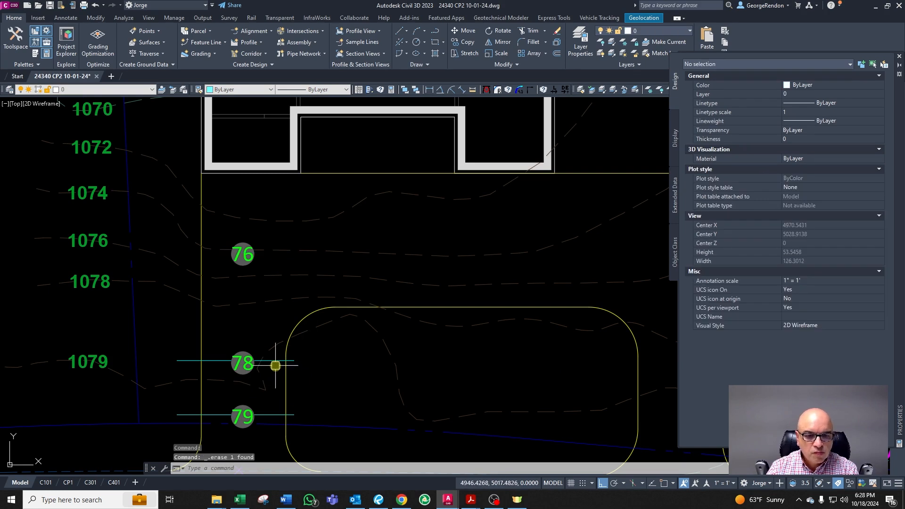
# Step: Offset the 78 line 7.69 toward the house
pyautogui.write('o')
pyautogui.press('Return')
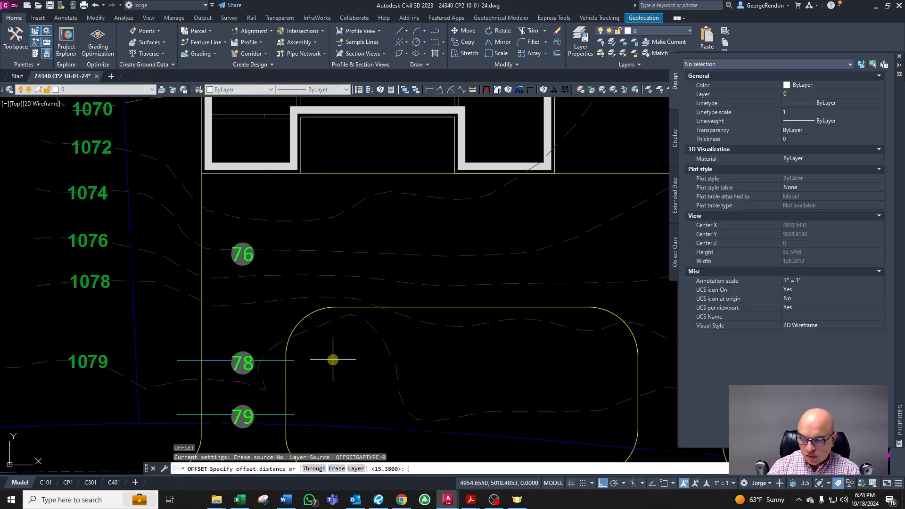
pyautogui.write('7.69')
pyautogui.press('Return')
pyautogui.click(273, 362)
pyautogui.click(289, 325)
pyautogui.press('Escape')
pyautogui.click(247, 257)
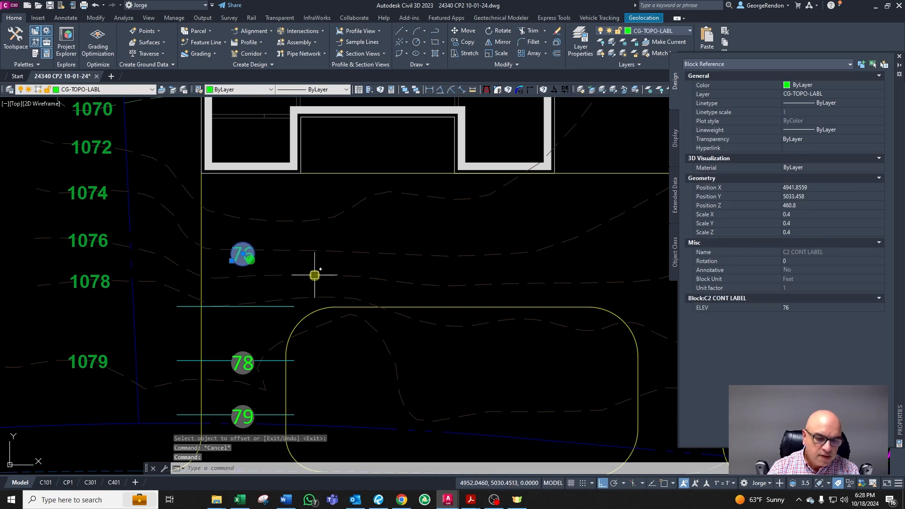
# Step: Move the 76 label down onto the newest offset line and change its elevation to 77
pyautogui.write('m')
pyautogui.press('Return')
pyautogui.click(314, 274)
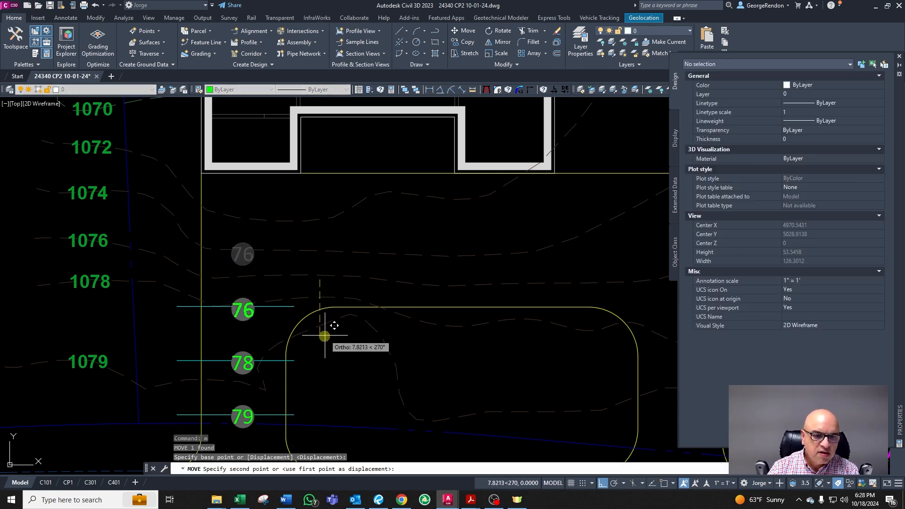
pyautogui.click(290, 327)
pyautogui.doubleClick(243, 310)
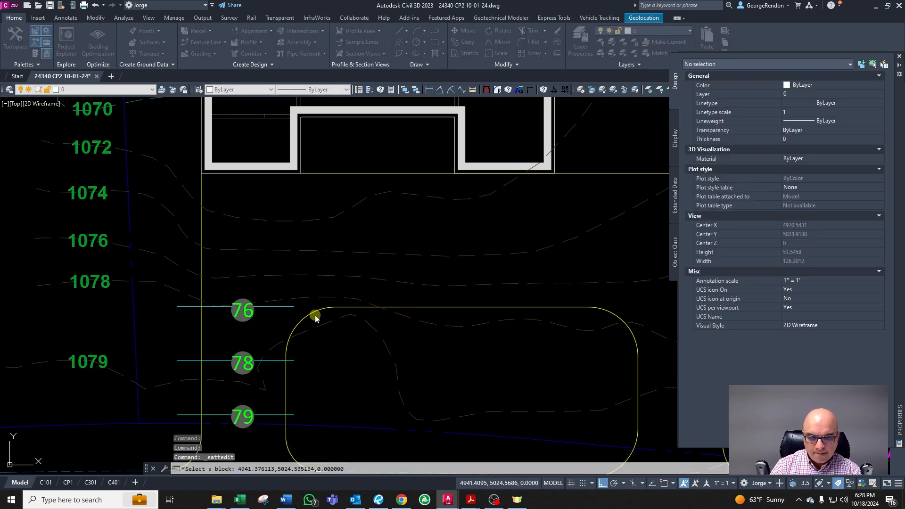
pyautogui.write('77')
pyautogui.click(373, 256)
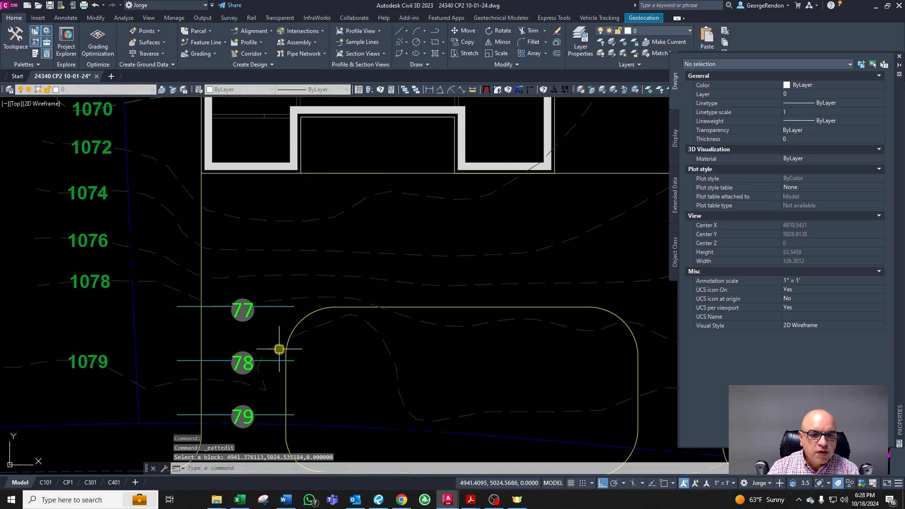
pyautogui.scroll(-1, 311, 323)
pyautogui.scroll(1, 307, 289)
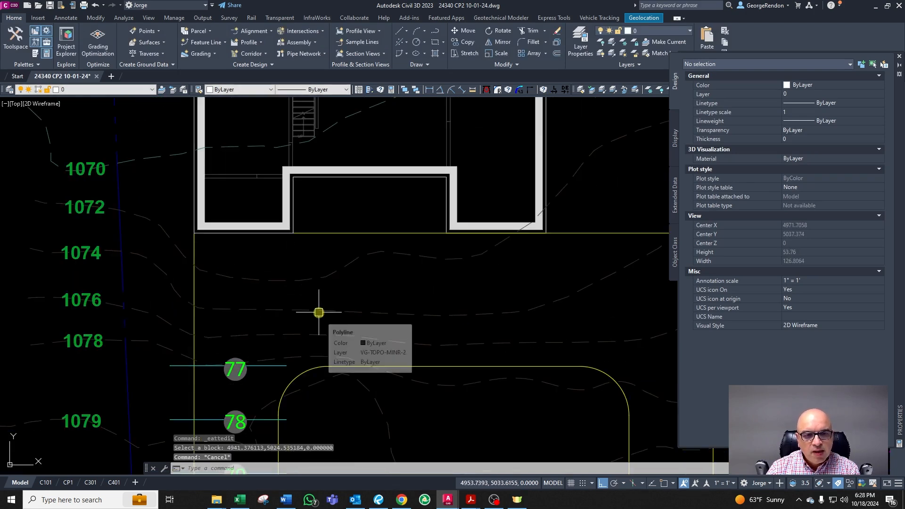
pyautogui.scroll(-1, 309, 311)
pyautogui.scroll(1, 306, 312)
pyautogui.write('pl')
pyautogui.press('Return')
pyautogui.press('Escape')
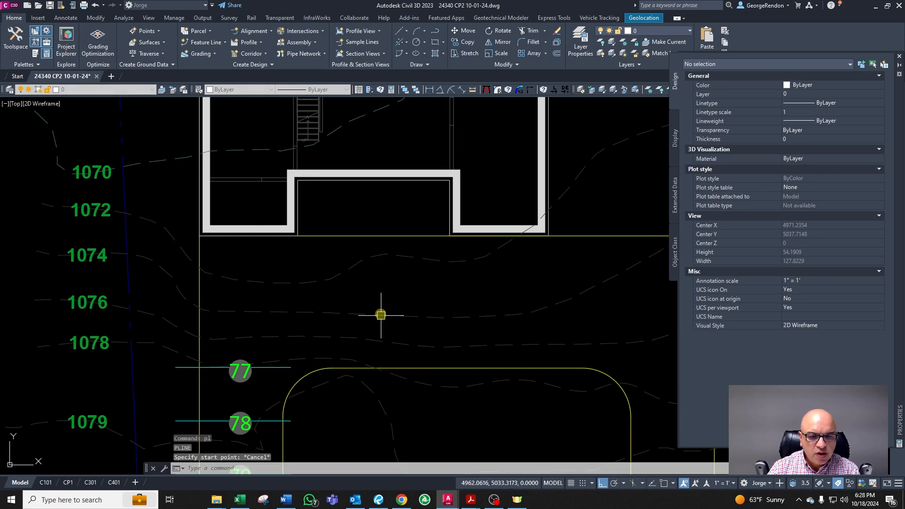
# Step: Draw a short diagonal arrowhead line at the left end of the upper offset line near the house
pyautogui.write('l')
pyautogui.press('Return')
pyautogui.click(373, 298)
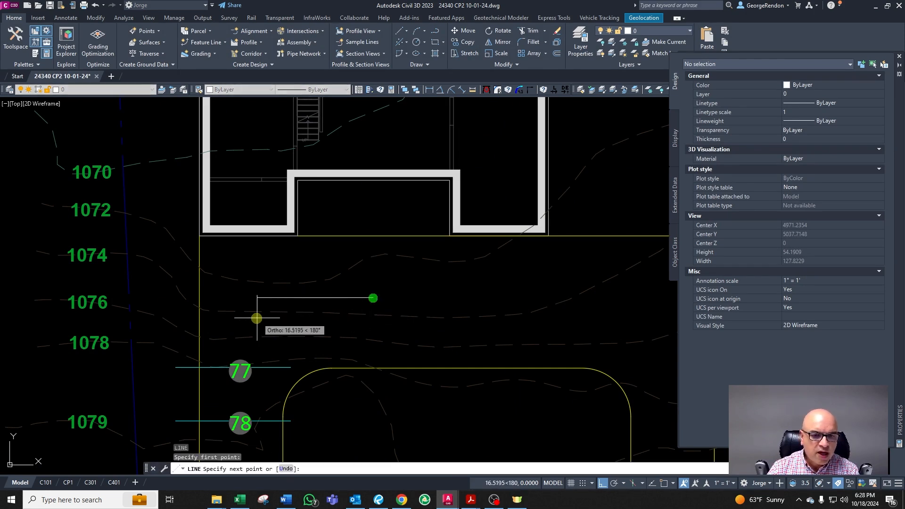
pyautogui.scroll(2, 185, 286)
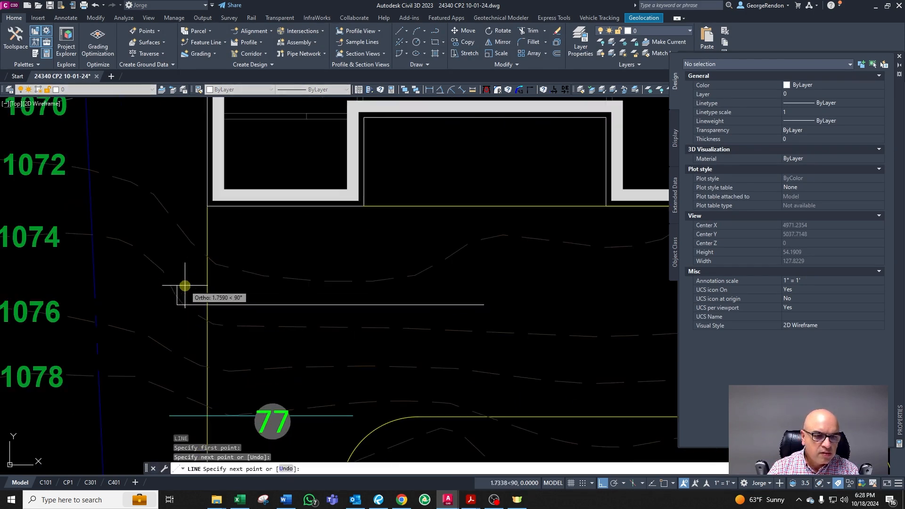
pyautogui.press('F8')
pyautogui.click(191, 283)
pyautogui.press('Escape')
pyautogui.press('Escape')
pyautogui.press('Escape')
pyautogui.press('Escape')
pyautogui.write('op')
pyautogui.press('Escape')
# Step: Draw a slope arrow polyline from the house down to the upper offset line, with an arrowhead
pyautogui.write('pl')
pyautogui.press('Return')
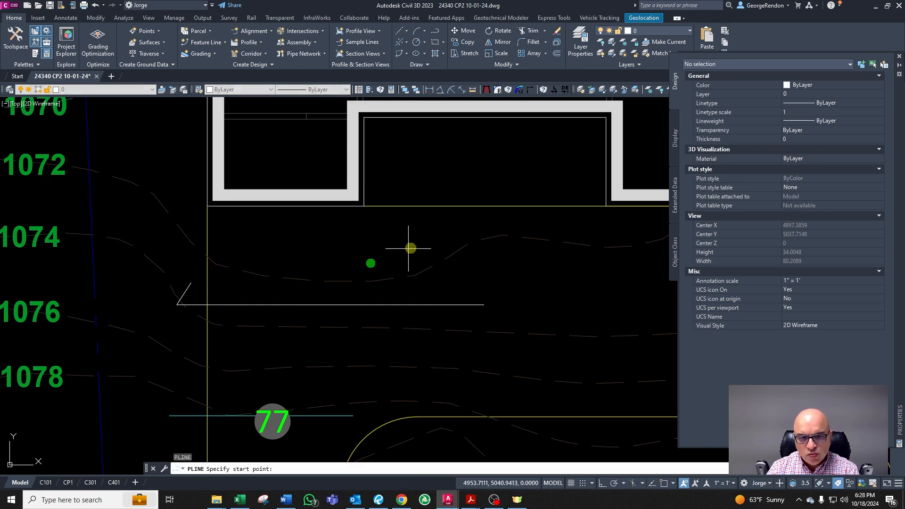
pyautogui.click(414, 228)
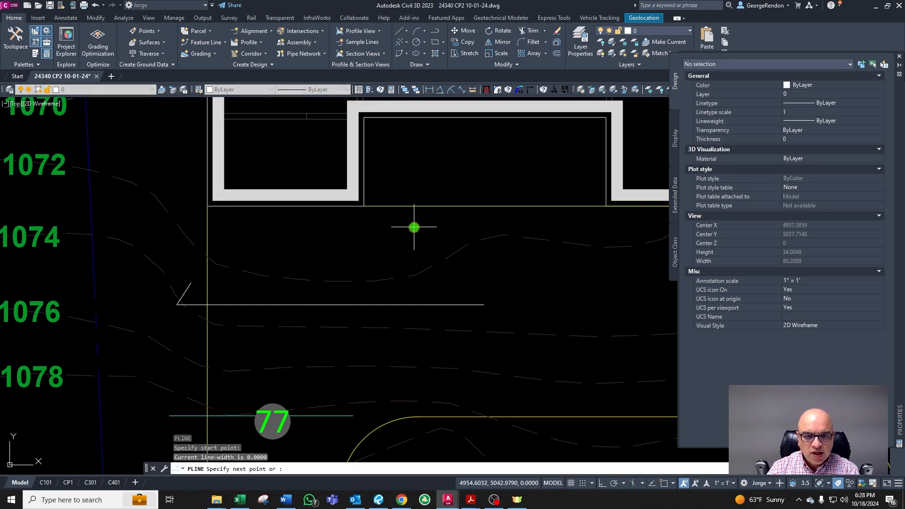
pyautogui.click(412, 296)
pyautogui.click(397, 275)
pyautogui.press('Return')
pyautogui.press('Escape')
pyautogui.scroll(-4, 414, 278)
pyautogui.scroll(4, 382, 347)
pyautogui.press('Escape')
pyautogui.press('Escape')
pyautogui.scroll(-5, 381, 337)
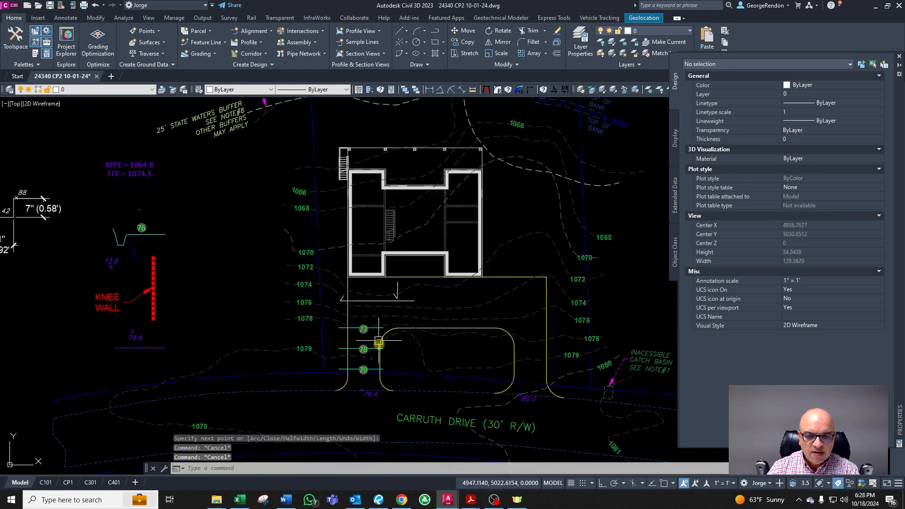
# Step: Draw a slope arrow polyline up the driveway from the 79 line to the 77 line, with an arrowhead
pyautogui.write('pl')
pyautogui.press('Return')
pyautogui.scroll(5, 377, 372)
pyautogui.click(370, 366)
pyautogui.click(369, 195)
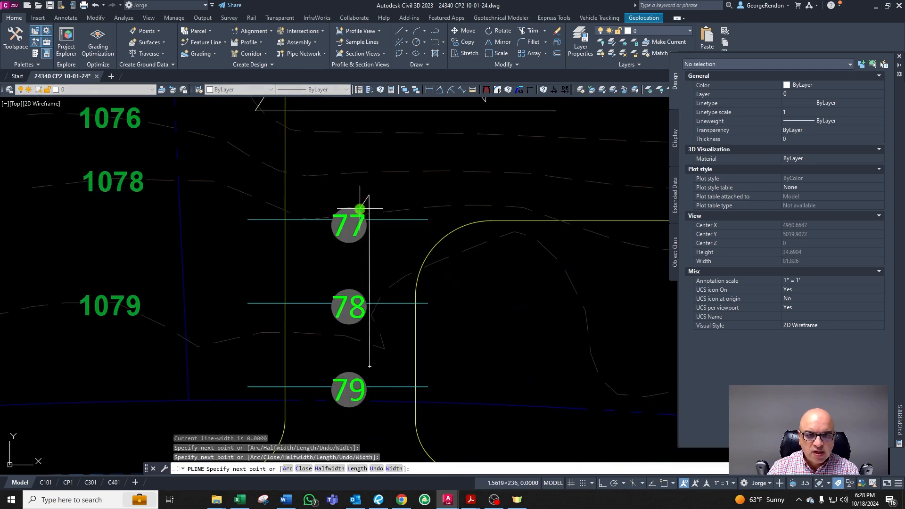
pyautogui.click(360, 209)
pyautogui.press('Return')
pyautogui.press('Escape')
pyautogui.scroll(-2, 362, 213)
pyautogui.scroll(4, 373, 171)
pyautogui.scroll(-3, 364, 257)
pyautogui.press('Escape')
pyautogui.write('pl')
pyautogui.press('Return')
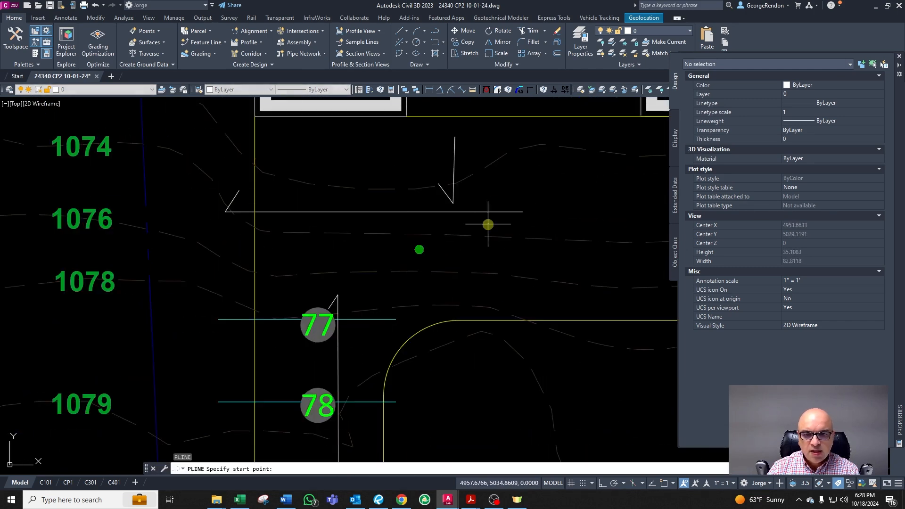
pyautogui.scroll(-2, 377, 300)
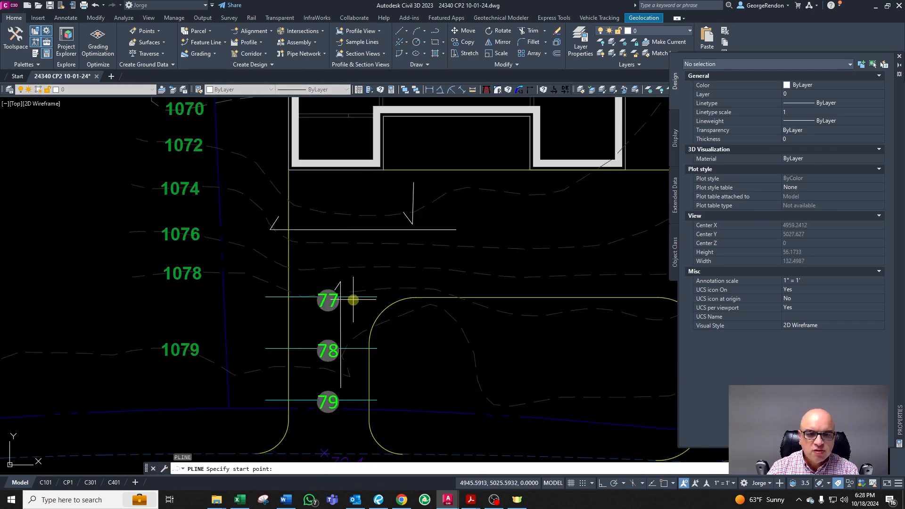
pyautogui.scroll(2, 354, 299)
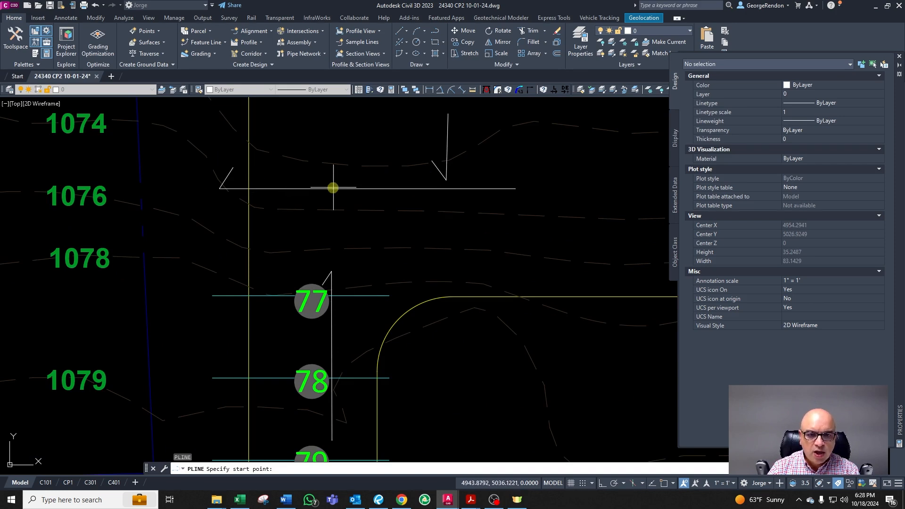
pyautogui.scroll(-2, 396, 317)
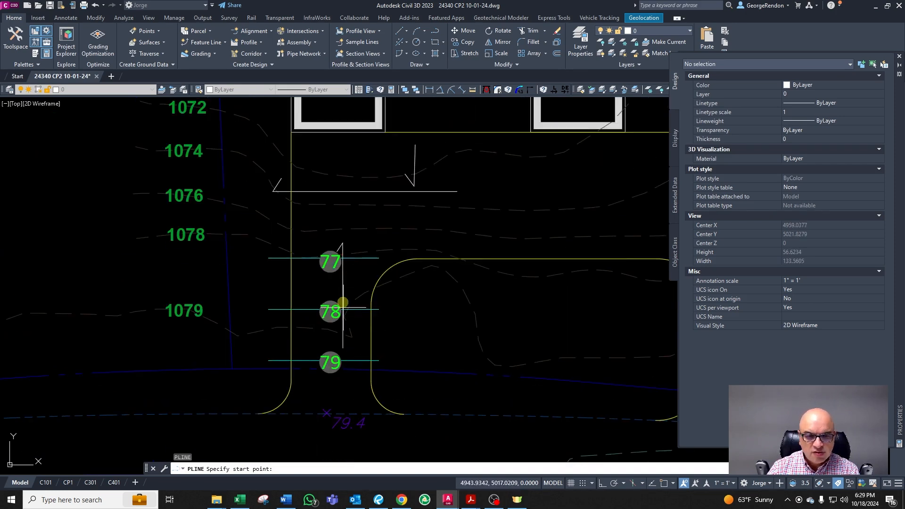
pyautogui.scroll(4, 338, 222)
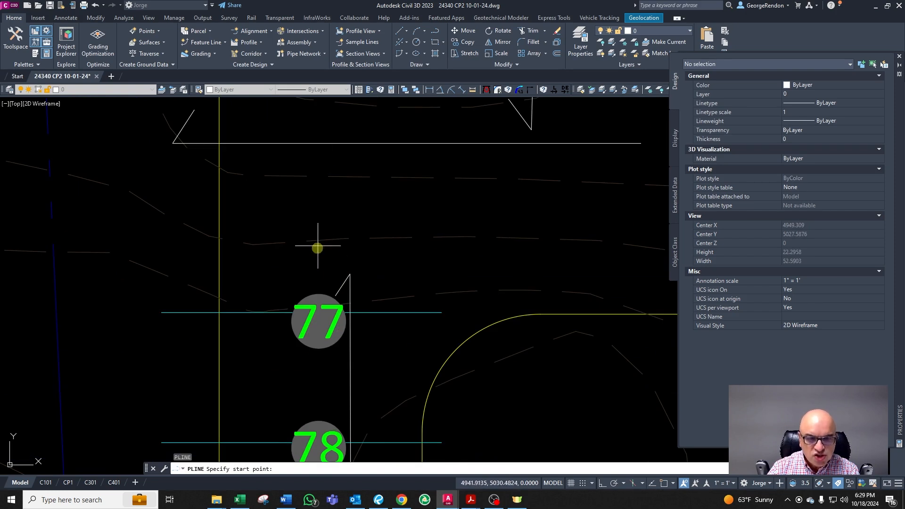
pyautogui.scroll(-1, 344, 229)
pyautogui.scroll(1, 335, 245)
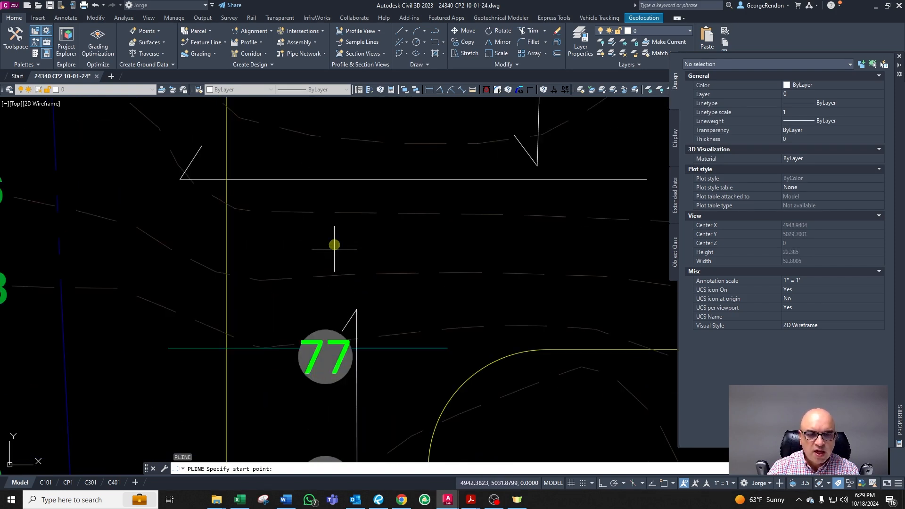
pyautogui.scroll(-2, 343, 281)
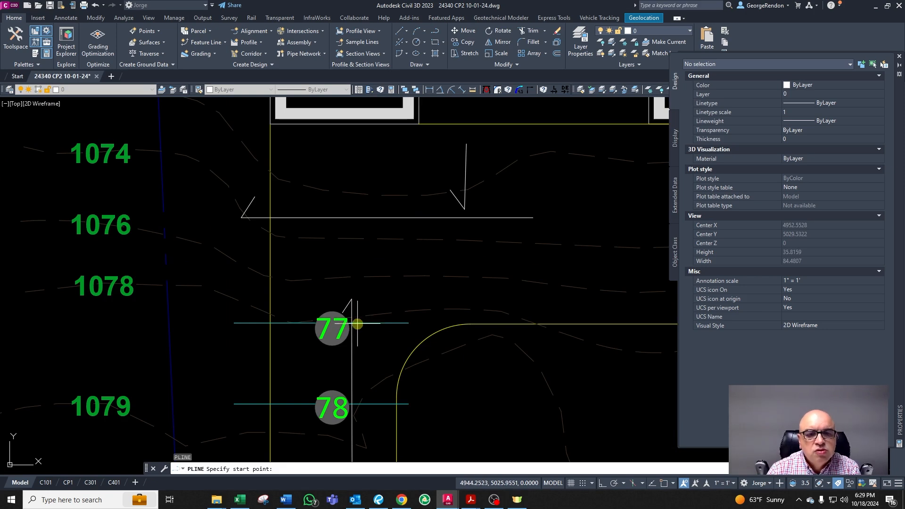
pyautogui.scroll(2, 345, 302)
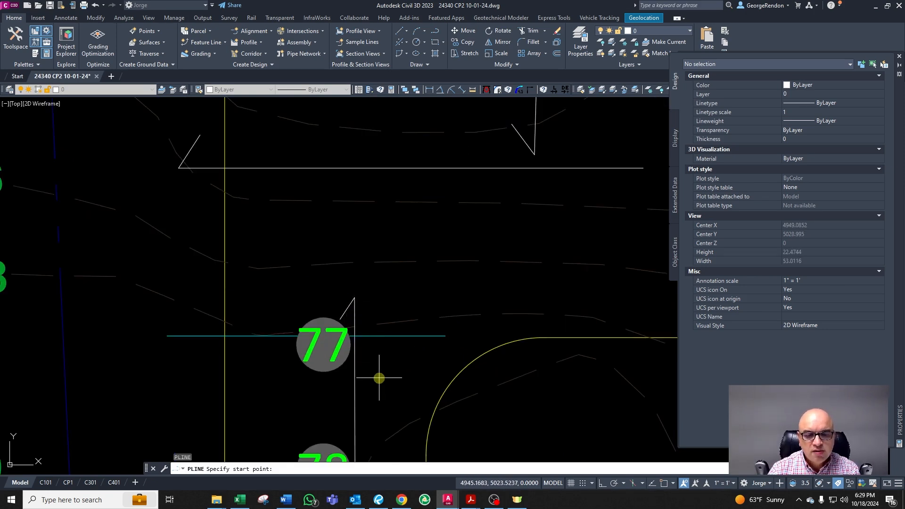
pyautogui.press('Escape')
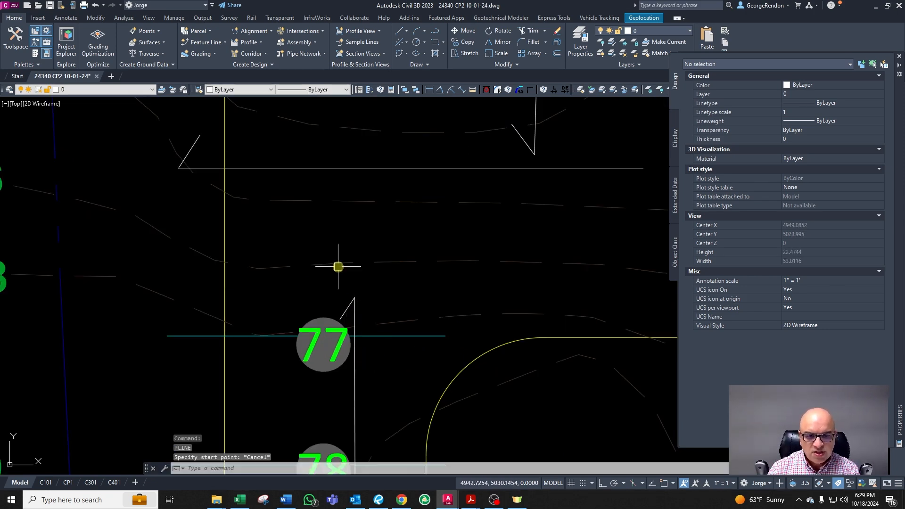
pyautogui.scroll(-2, 339, 267)
pyautogui.scroll(2, 440, 248)
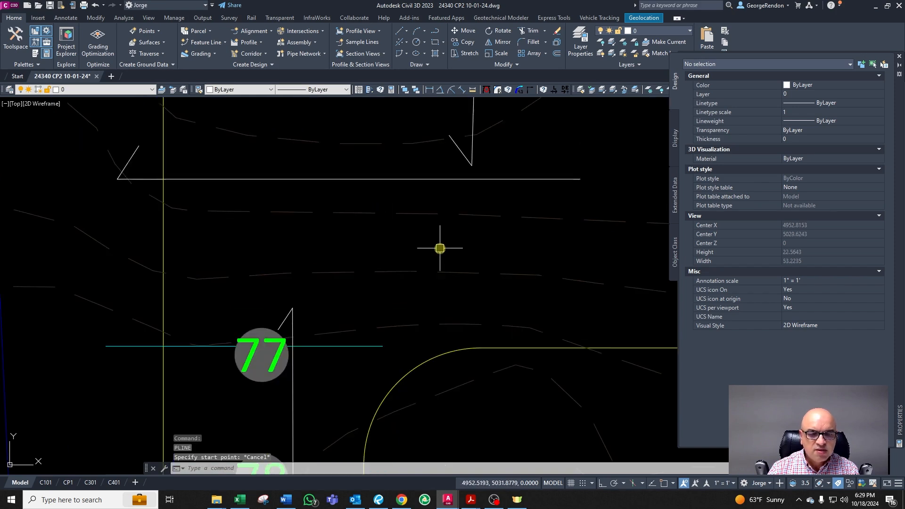
pyautogui.scroll(-2, 435, 256)
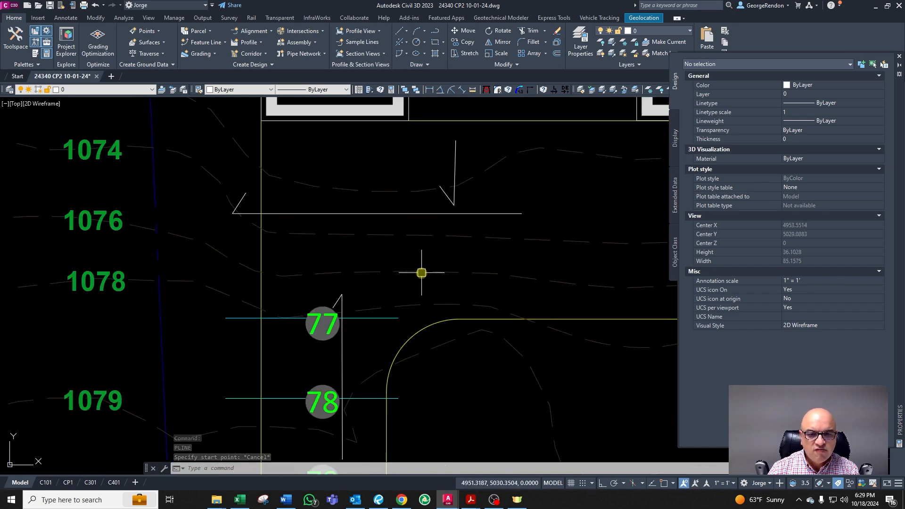
pyautogui.press('Escape')
pyautogui.scroll(-4, 326, 300)
pyautogui.scroll(5, 326, 334)
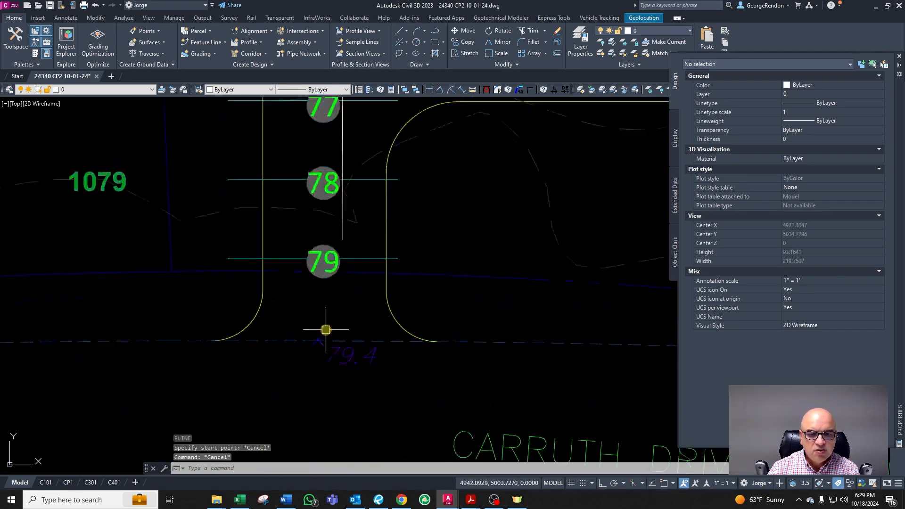
# Step: Copy the 79.4 spot elevation up onto the upper offset line and change the copy's elevation to 76.5
pyautogui.press('Escape')
pyautogui.click(360, 381)
pyautogui.scroll(-4, 359, 378)
pyautogui.write('c')
pyautogui.press('Return')
pyautogui.click(362, 377)
pyautogui.scroll(-4, 359, 368)
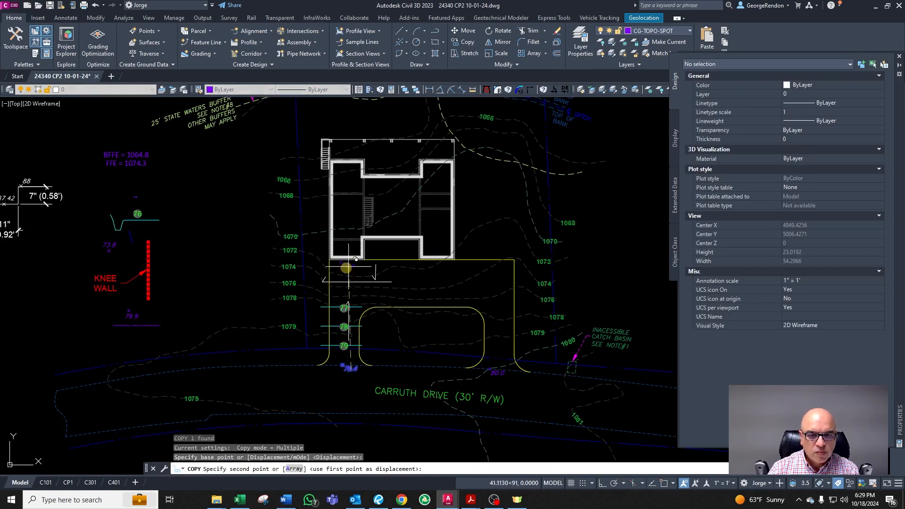
pyautogui.scroll(6, 349, 274)
pyautogui.click(386, 319)
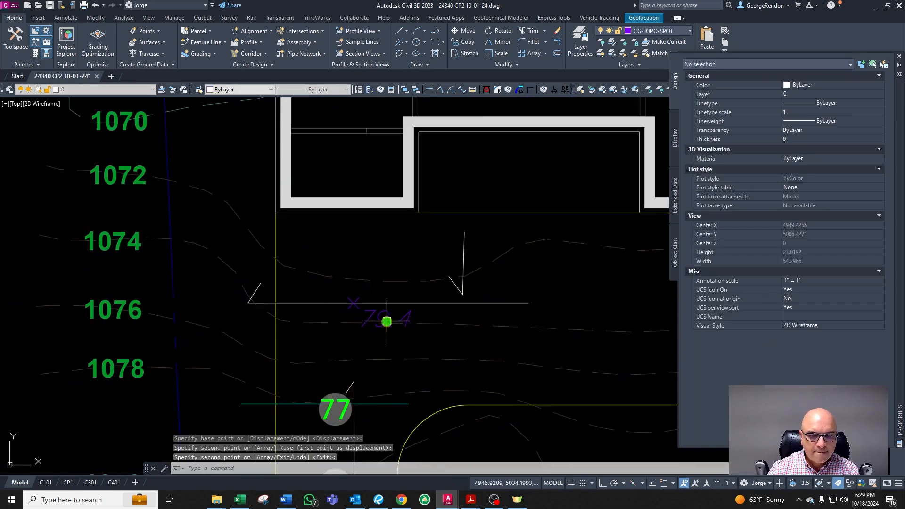
pyautogui.press('Escape')
pyautogui.scroll(-2, 371, 336)
pyautogui.scroll(4, 398, 338)
pyautogui.scroll(-4, 398, 304)
pyautogui.scroll(4, 398, 292)
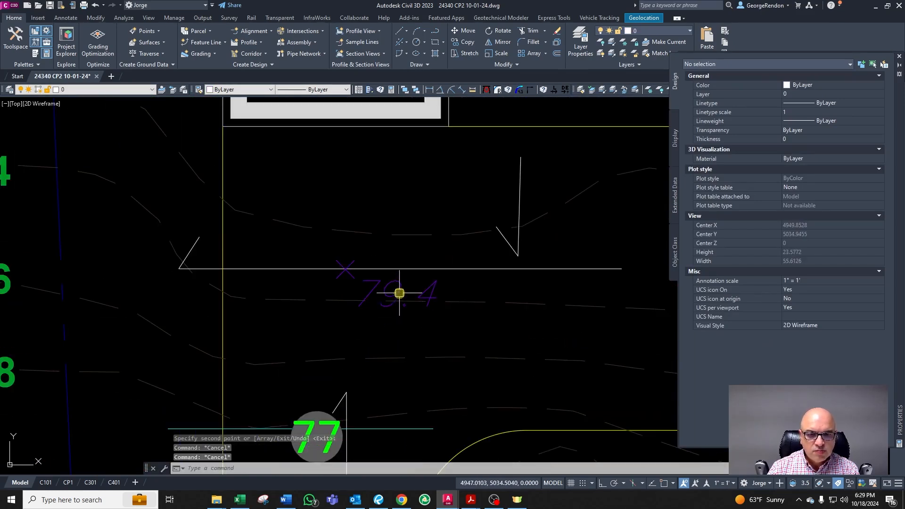
pyautogui.press('Escape')
pyautogui.doubleClick(424, 297)
pyautogui.write('76.5')
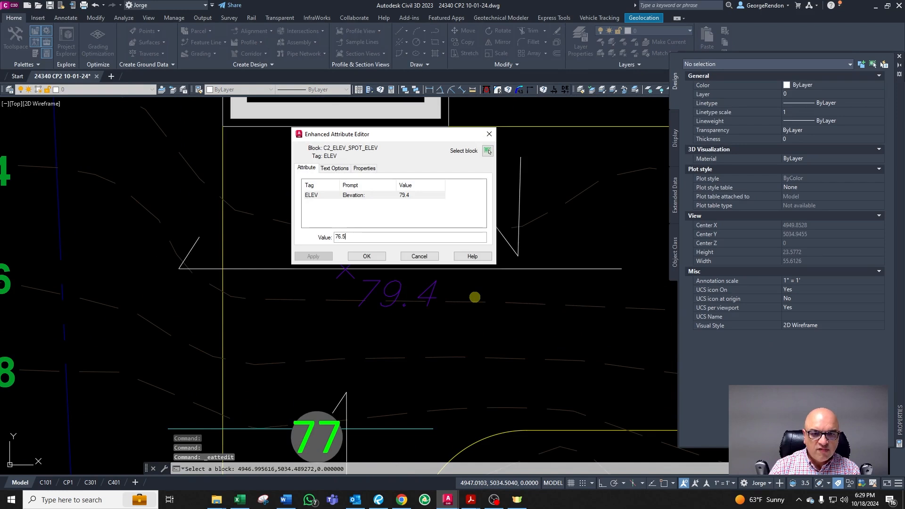
pyautogui.click(369, 256)
# Step: Measure the distance between the 77 line and the 76.5 spot point
pyautogui.scroll(-2, 354, 275)
pyautogui.press('Escape')
pyautogui.write('dst')
pyautogui.press('Return')
pyautogui.click(292, 371)
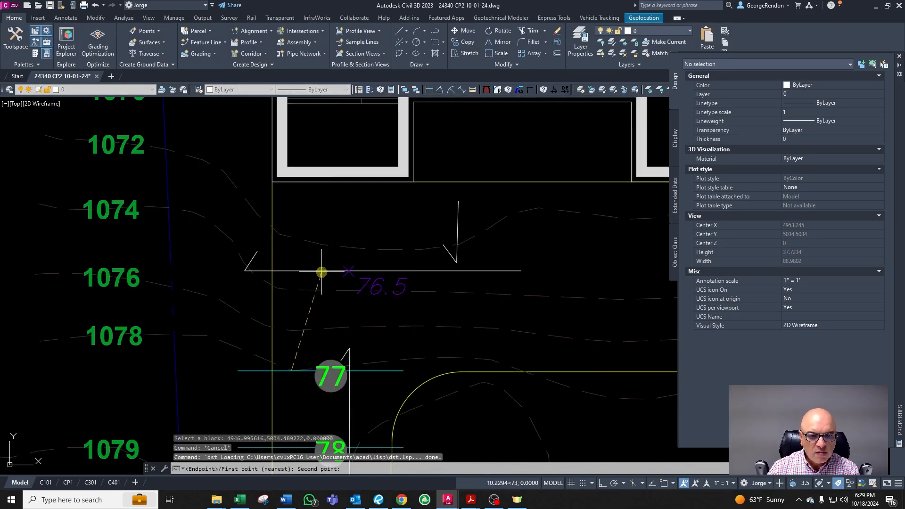
pyautogui.click(323, 272)
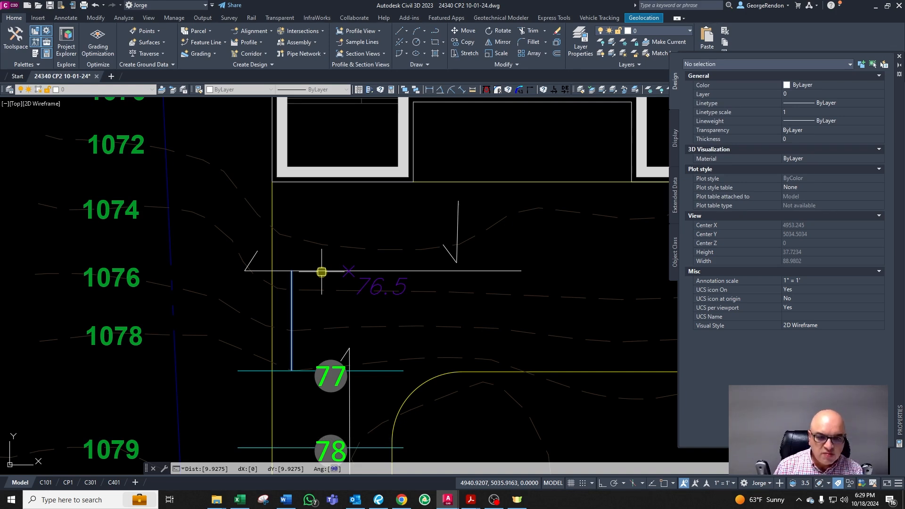
pyautogui.press('Escape')
# Step: Measure the distance from the upper offset line to the house wall
pyautogui.scroll(-2, 318, 313)
pyautogui.scroll(2, 388, 278)
pyautogui.scroll(-2, 373, 281)
pyautogui.scroll(3, 293, 350)
pyautogui.scroll(-2, 263, 350)
pyautogui.scroll(3, 253, 370)
pyautogui.scroll(-2, 226, 358)
pyautogui.scroll(2, 242, 299)
pyautogui.scroll(-4, 248, 289)
pyautogui.scroll(2, 289, 280)
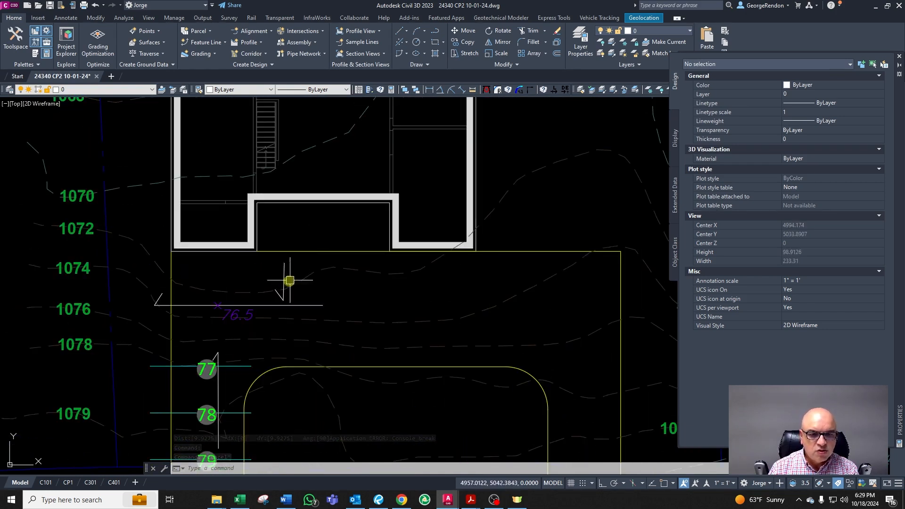
pyautogui.scroll(2, 280, 287)
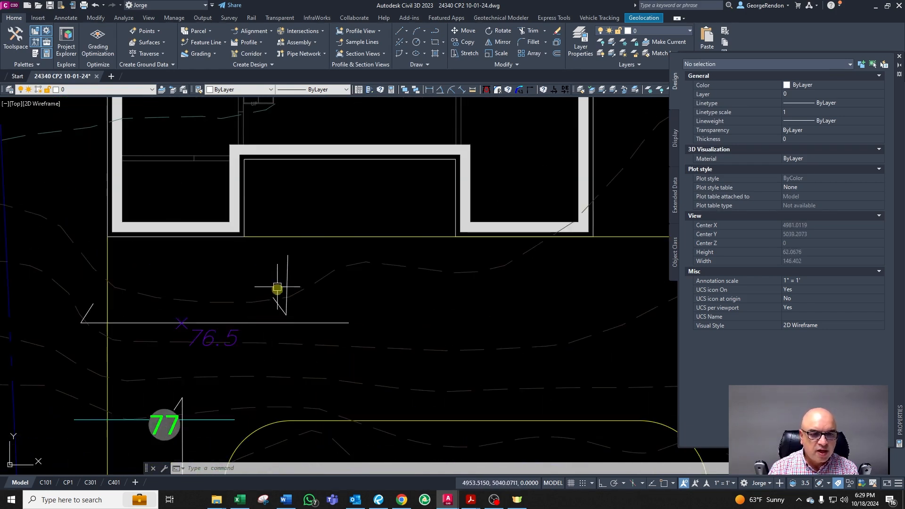
pyautogui.press('Escape')
pyautogui.write("'dst")
pyautogui.press('Return')
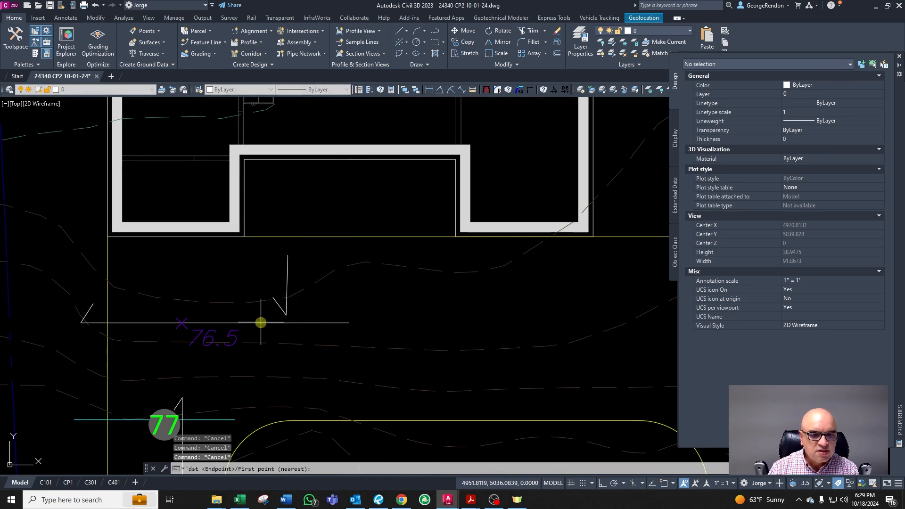
pyautogui.click(301, 240)
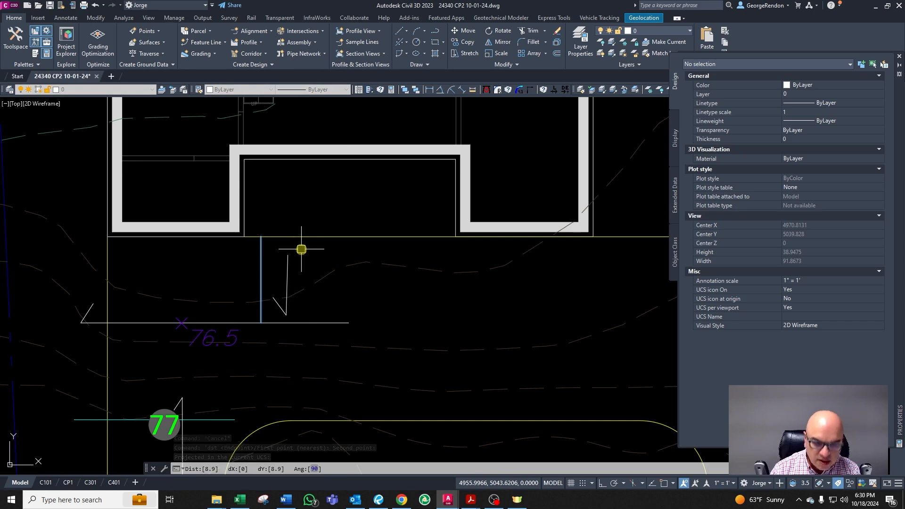
pyautogui.press('Escape')
pyautogui.click(239, 330)
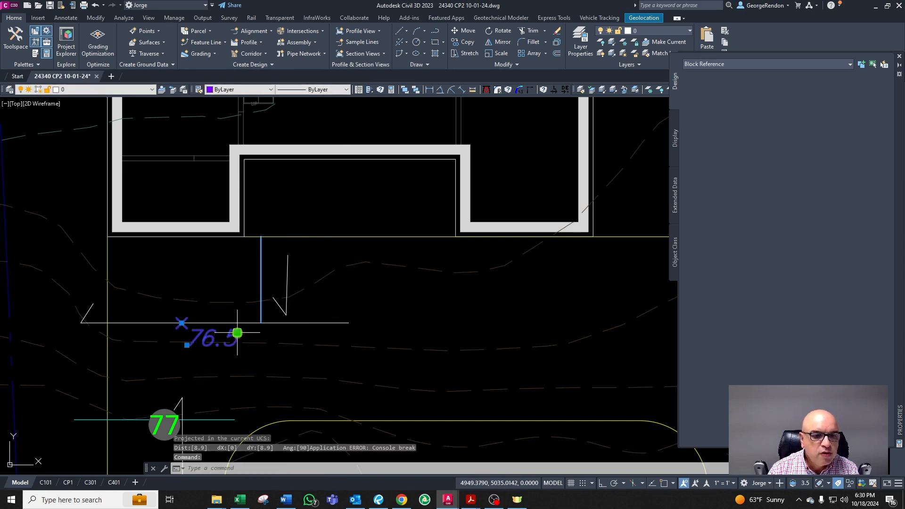
pyautogui.write('m')
pyautogui.press('Return')
pyautogui.click(271, 350)
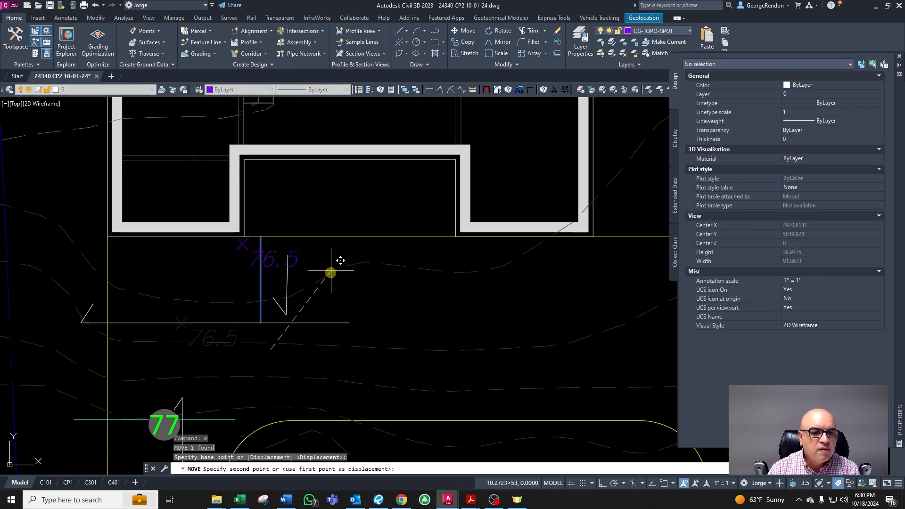
pyautogui.press('Escape')
# Step: Copy the 76.5 spot elevation up onto the offset line along the house wall and change the copy's elevation to 76.7
pyautogui.click(216, 330)
pyautogui.write('co')
pyautogui.press('Return')
pyautogui.click(245, 351)
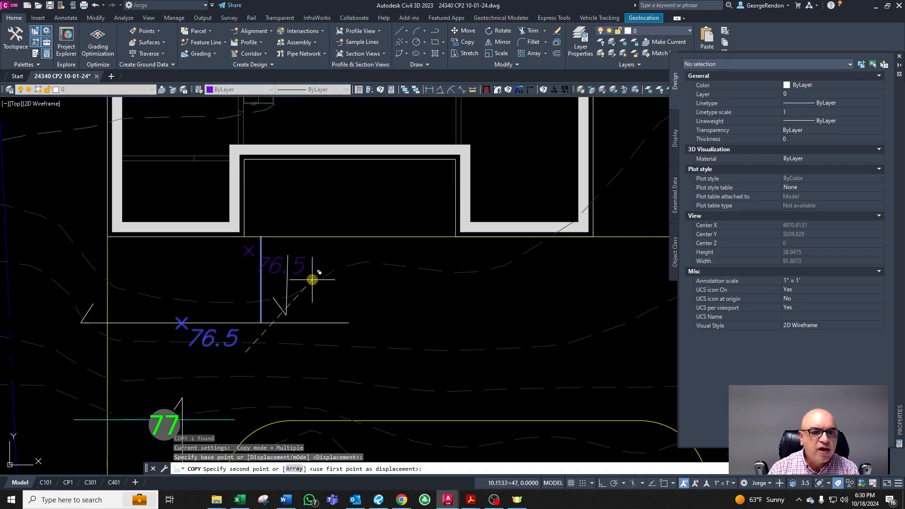
pyautogui.click(307, 268)
pyautogui.press('Escape')
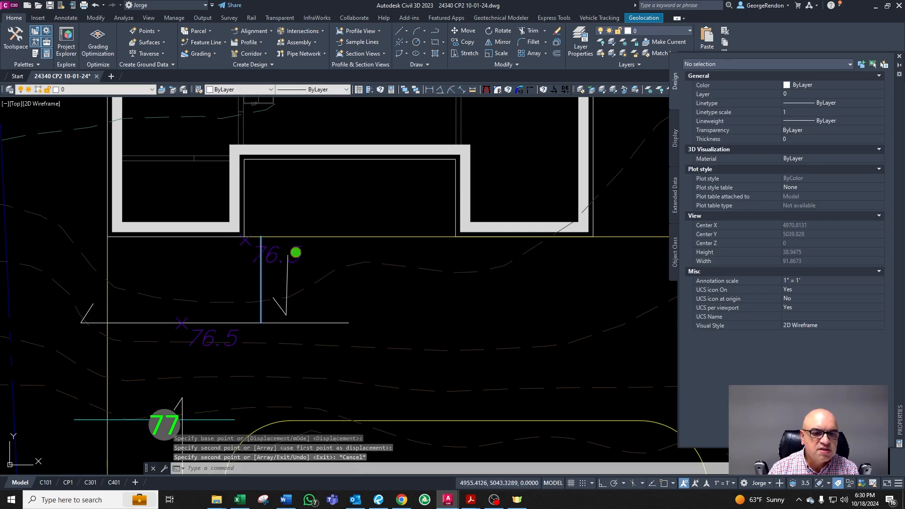
pyautogui.doubleClick(295, 252)
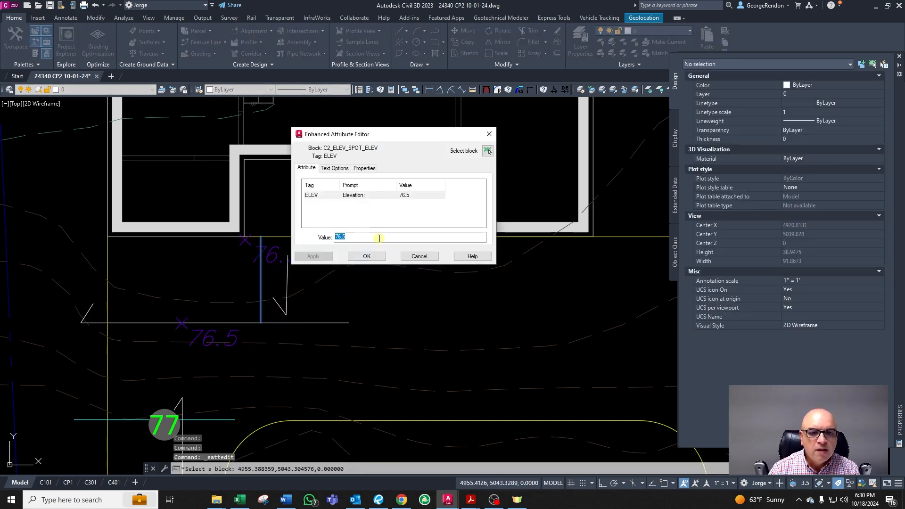
pyautogui.write('7')
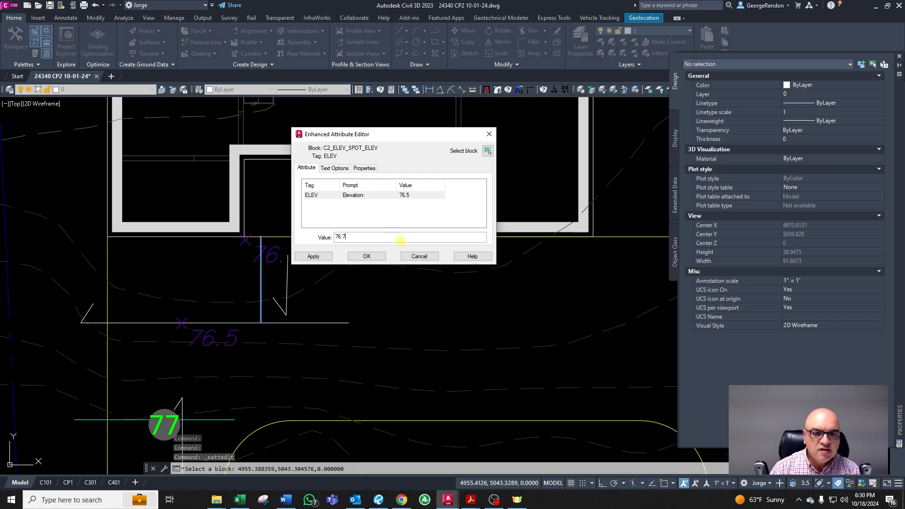
pyautogui.click(369, 256)
pyautogui.press('Escape')
# Step: Copy the 76.7 spot elevation horizontally about 22 feet to the right along the house-wall offset line
pyautogui.click(261, 275)
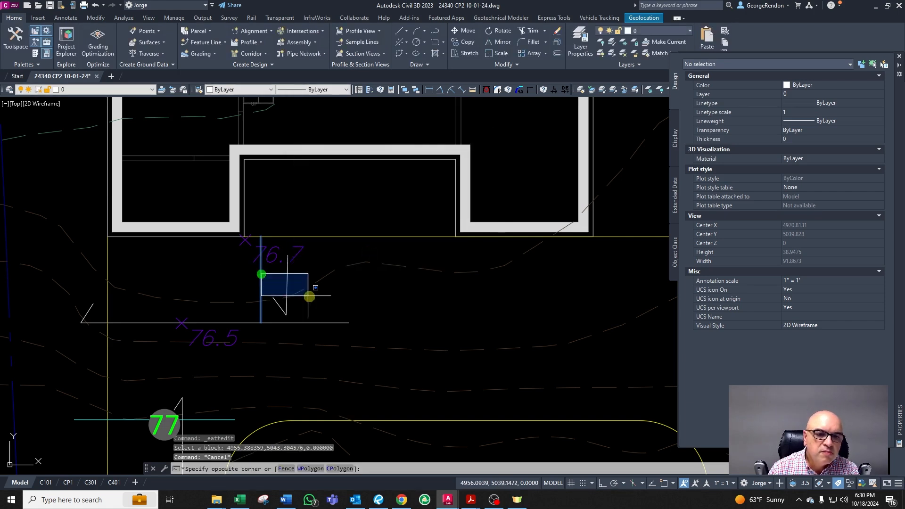
pyautogui.press('Escape')
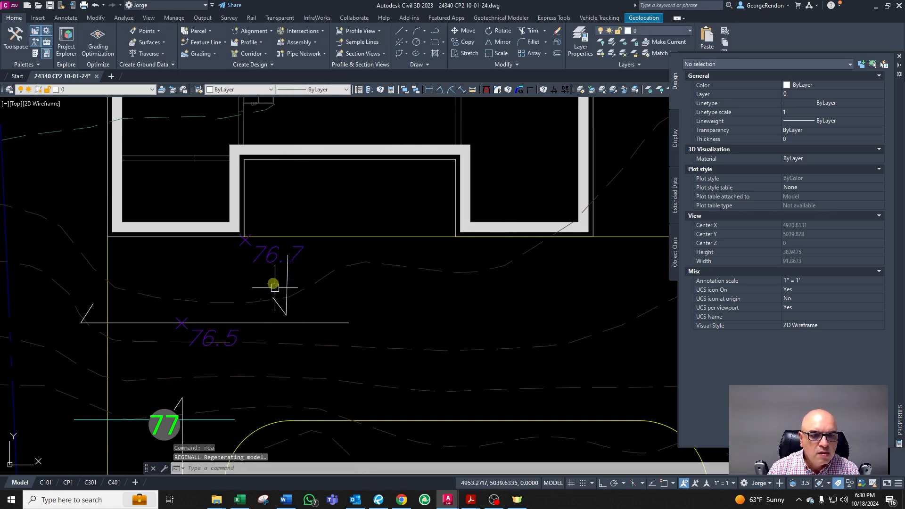
pyautogui.click(259, 251)
pyautogui.write('co')
pyautogui.press('Return')
pyautogui.click(316, 280)
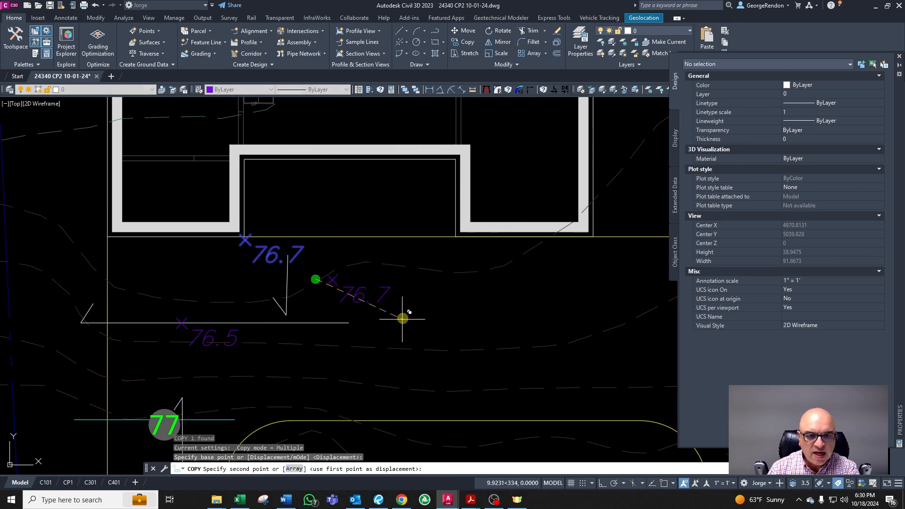
pyautogui.press('F8')
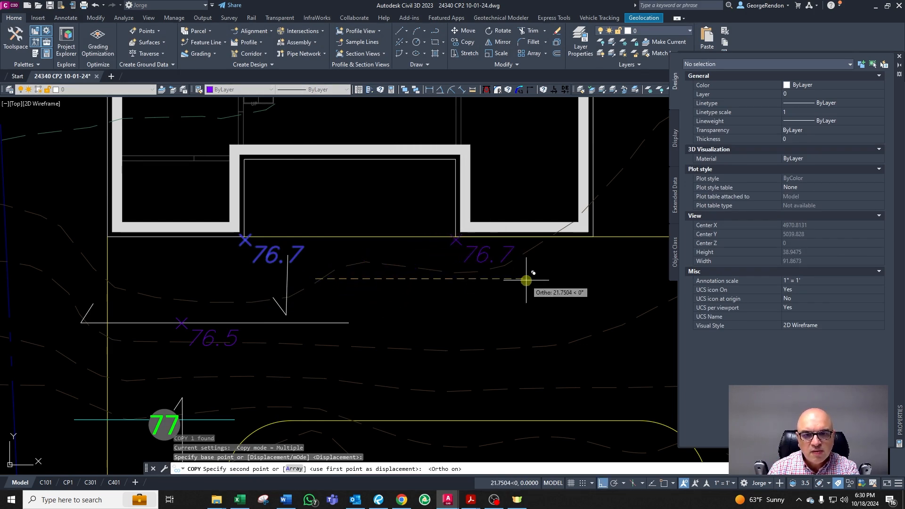
pyautogui.click(526, 279)
pyautogui.press('Escape')
pyautogui.scroll(-2, 426, 261)
pyautogui.scroll(2, 470, 266)
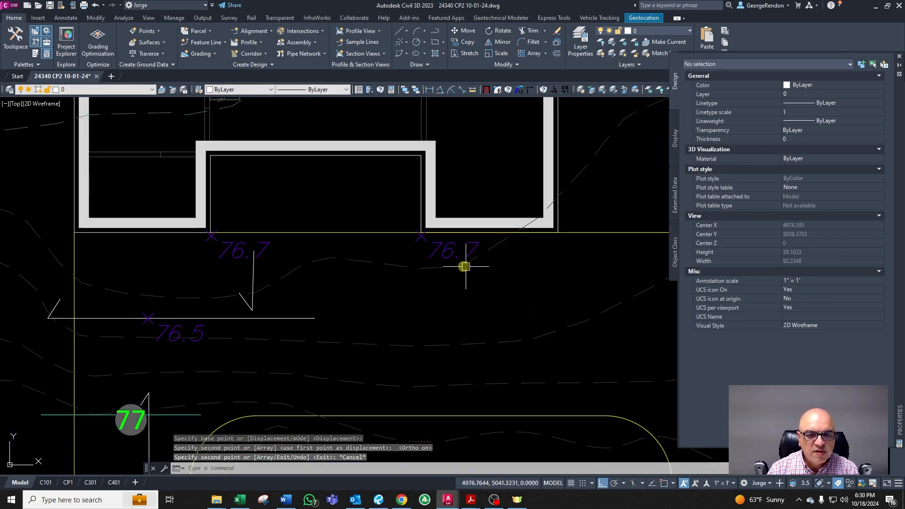
pyautogui.press('Escape')
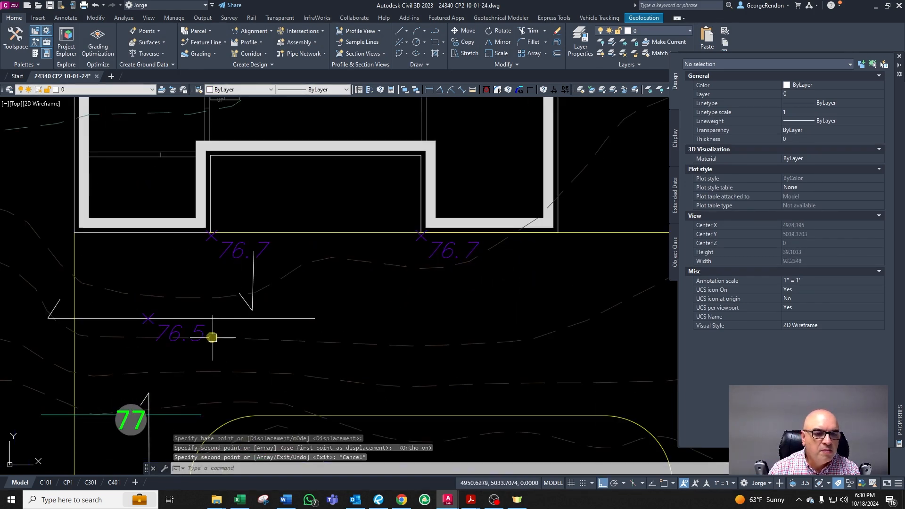
pyautogui.scroll(-2, 213, 321)
pyautogui.scroll(2, 213, 327)
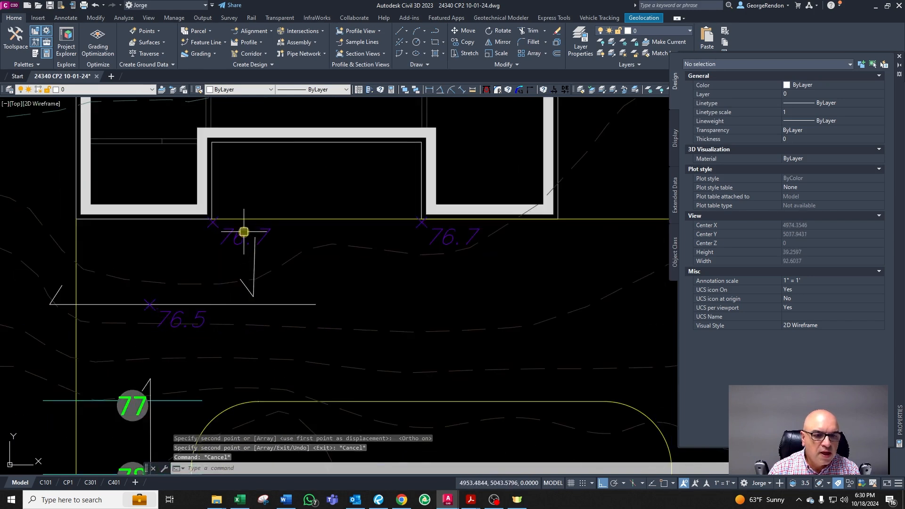
pyautogui.press('Escape')
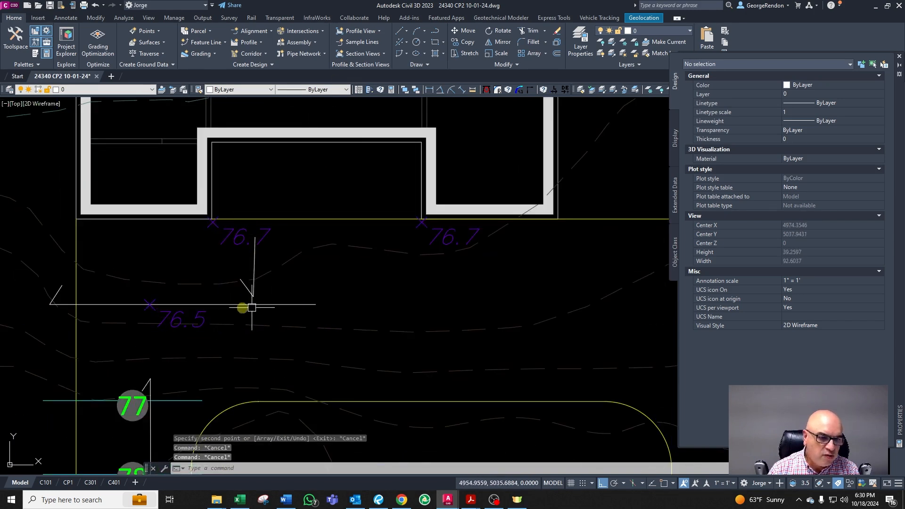
pyautogui.click(417, 47)
pyautogui.keyDown('shift'); pyautogui.rightClick(161, 274); pyautogui.keyUp('shift')
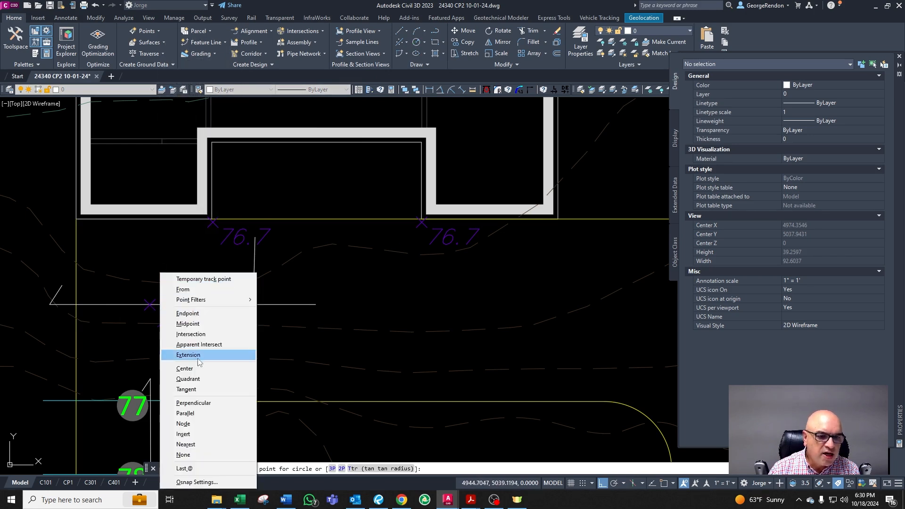
pyautogui.click(184, 369)
pyautogui.press('Escape')
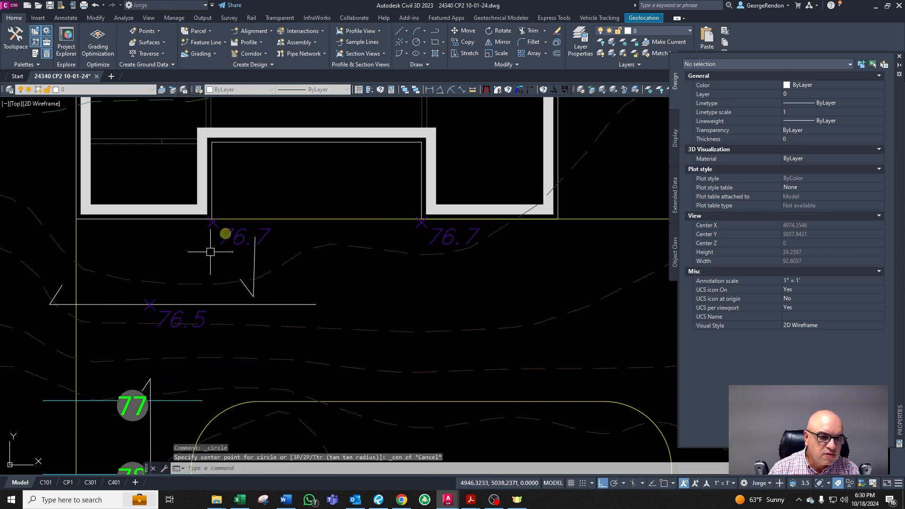
pyautogui.press('Escape')
pyautogui.press('Escape')
pyautogui.press('Escape')
pyautogui.click(416, 42)
pyautogui.press('Escape')
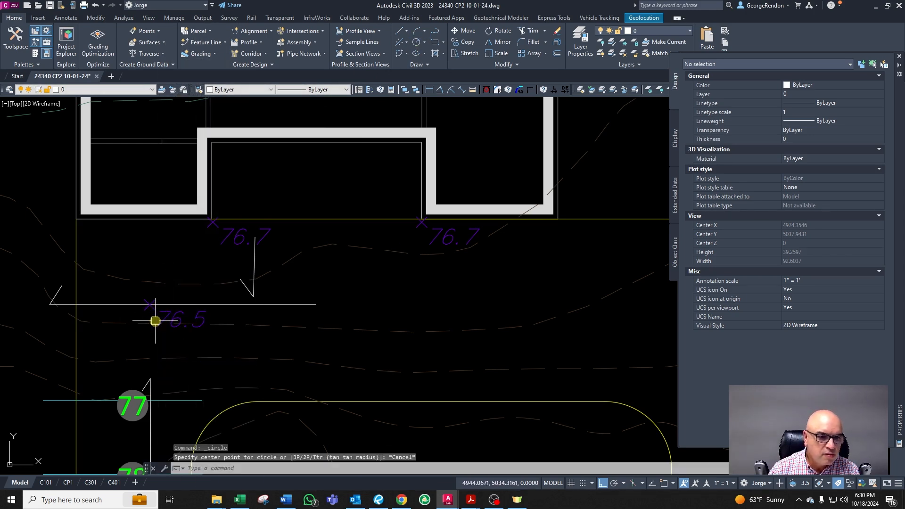
# Step: Move the 76.5 spot elevation about 7 feet left onto the driveway's left edge line
pyautogui.click(155, 321)
pyautogui.write('m')
pyautogui.press('Return')
pyautogui.click(229, 335)
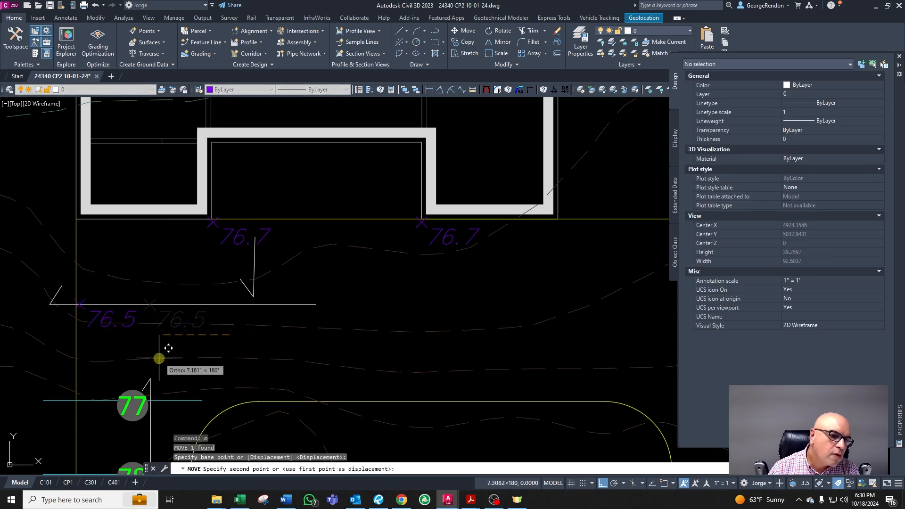
pyautogui.press('Escape')
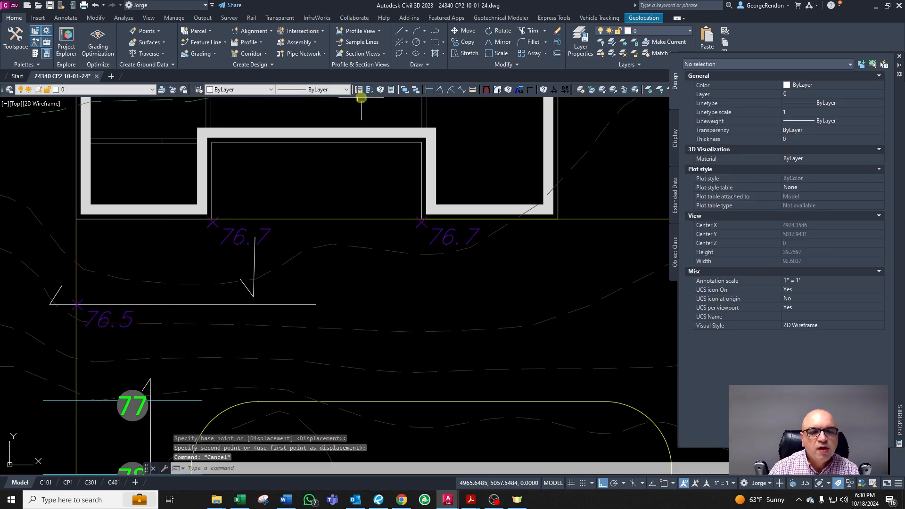
# Step: Draw a circle of radius 20 centred on the 76.5 spot elevation point
pyautogui.click(426, 56)
pyautogui.keyDown('shift'); pyautogui.rightClick(182, 331); pyautogui.keyUp('shift')
pyautogui.click(182, 330)
pyautogui.click(419, 43)
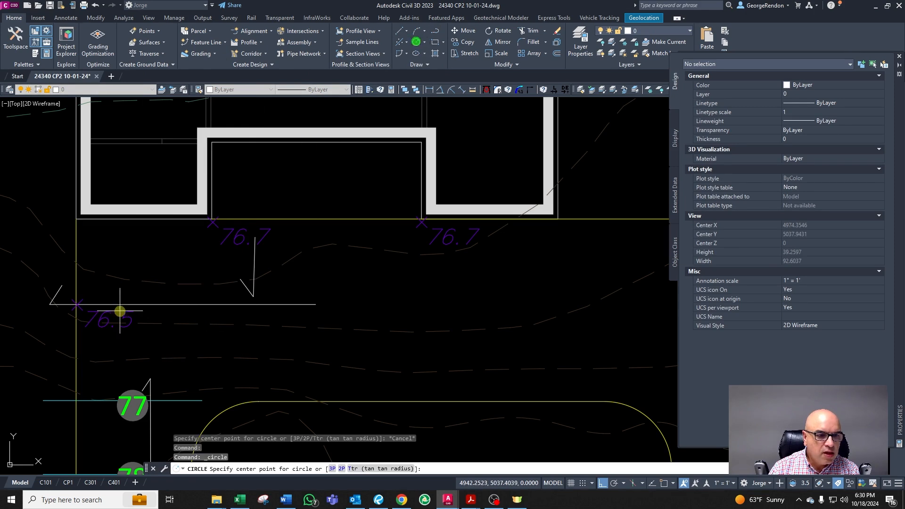
pyautogui.click(75, 305)
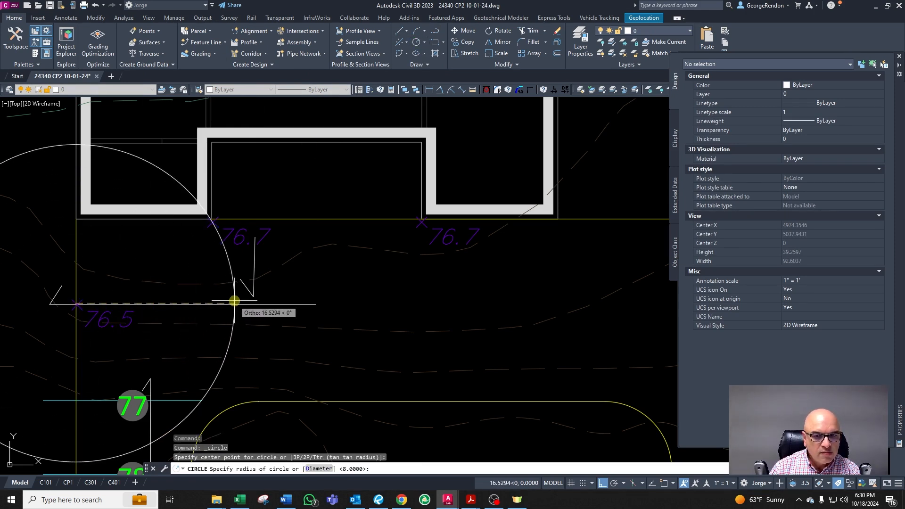
pyautogui.press('Return')
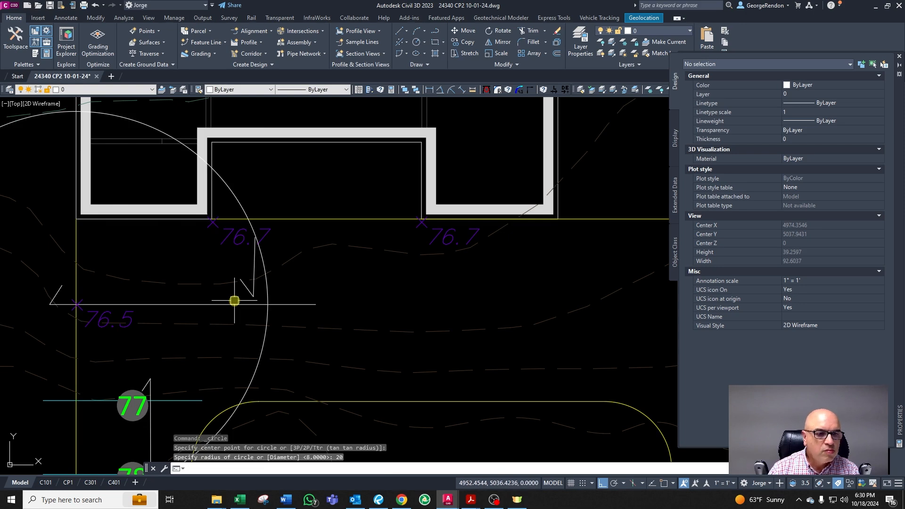
pyautogui.scroll(-5, 234, 301)
pyautogui.press('Escape')
pyautogui.scroll(3, 257, 322)
pyautogui.scroll(2, 176, 334)
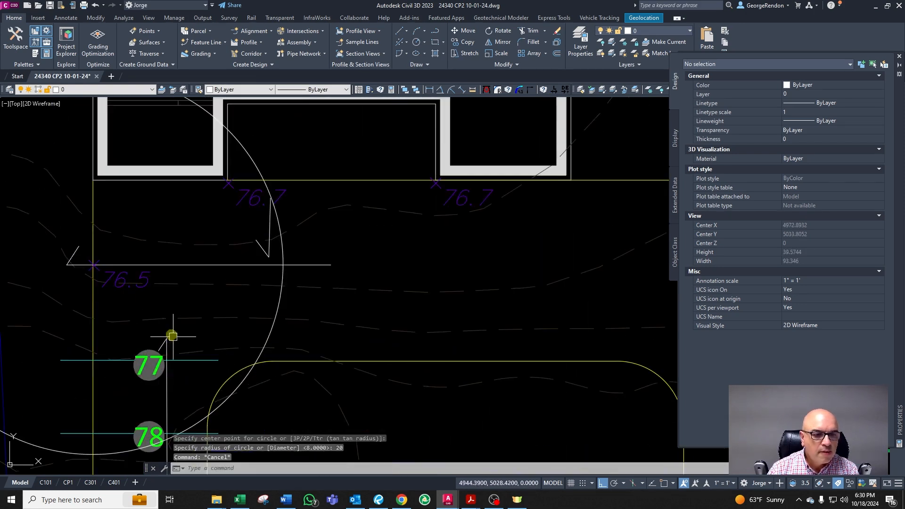
pyautogui.press('Escape')
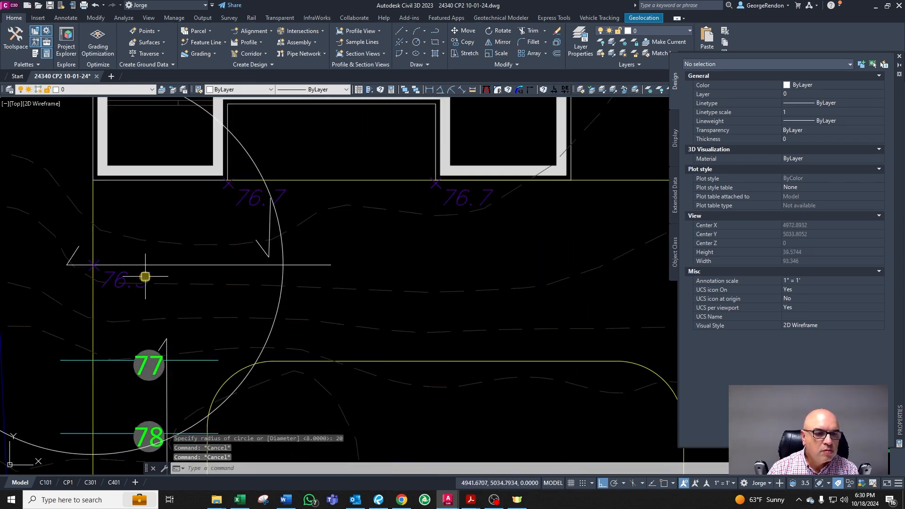
pyautogui.click(144, 278)
pyautogui.press('Escape')
pyautogui.click(283, 279)
pyautogui.scroll(-2, 144, 314)
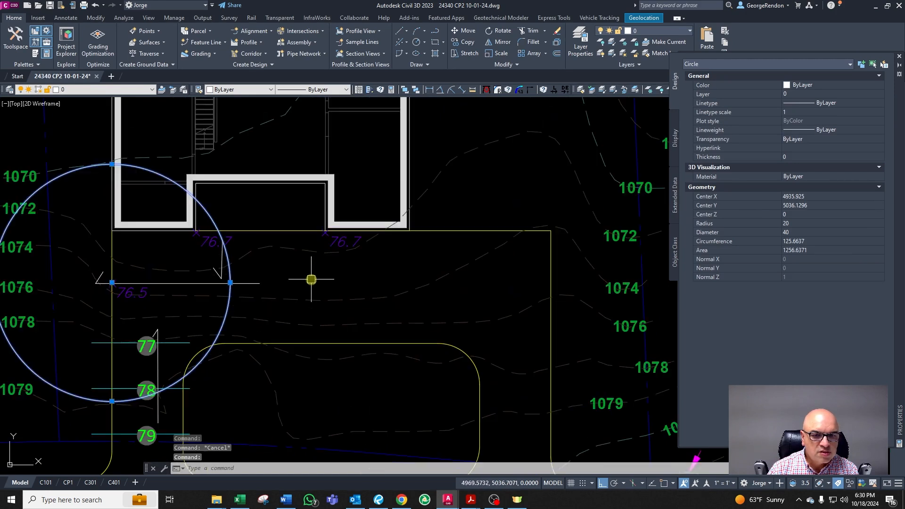
pyautogui.press('Escape')
pyautogui.write('l')
pyautogui.press('Return')
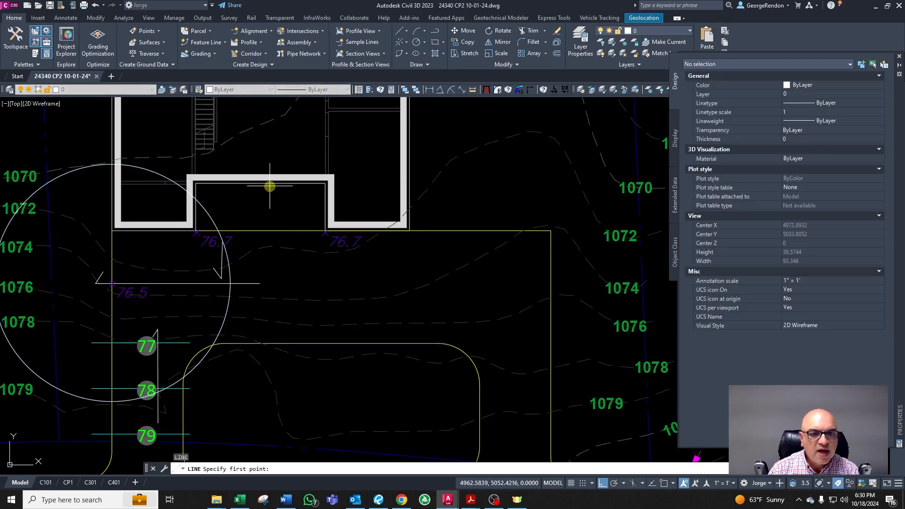
pyautogui.press('Escape')
pyautogui.press('Escape')
pyautogui.press('Escape')
pyautogui.press('Escape')
# Step: Set the circle's radius to 30
pyautogui.click(230, 276)
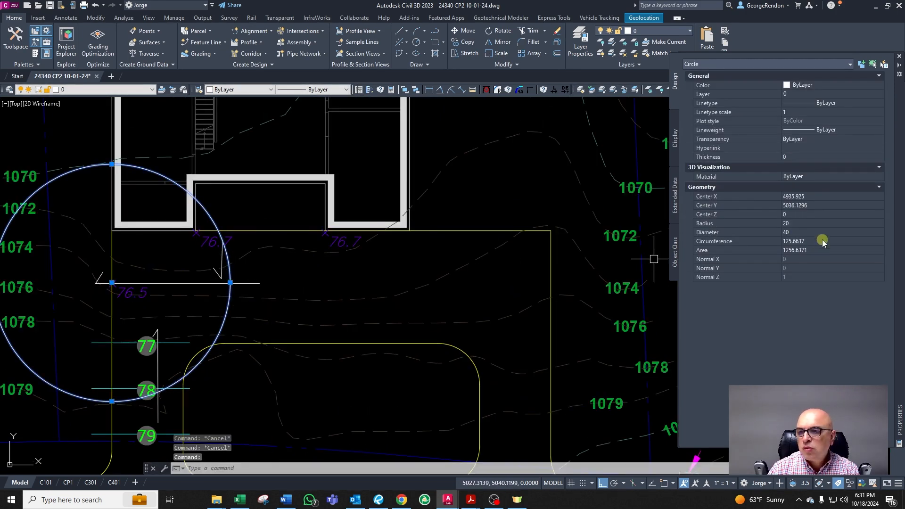
pyautogui.click(794, 225)
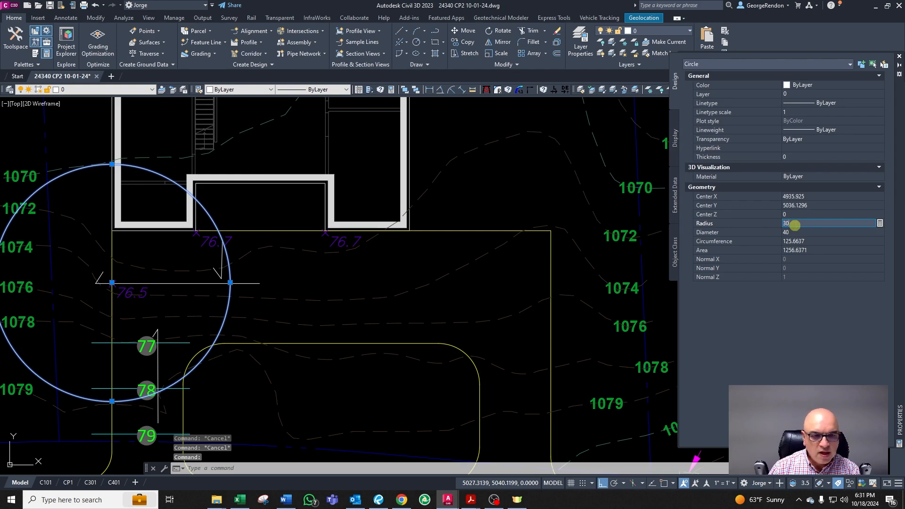
pyautogui.write('30')
pyautogui.press('Tab')
pyautogui.press('Escape')
pyautogui.scroll(2, 129, 295)
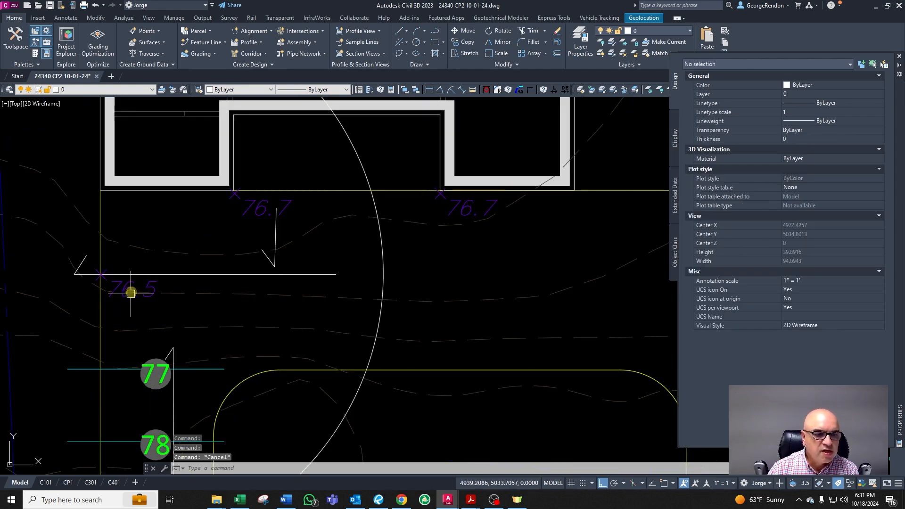
pyautogui.click(143, 292)
pyautogui.write('co')
pyautogui.press('Return')
pyautogui.click(204, 325)
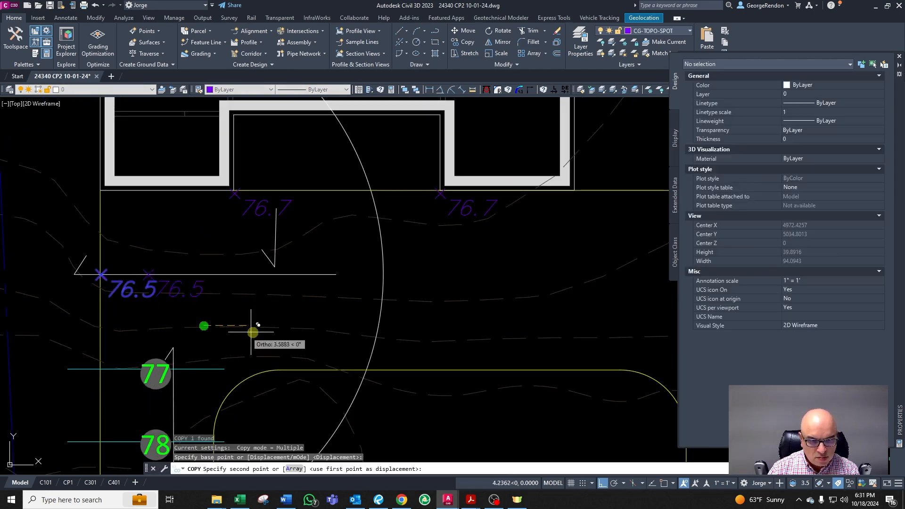
pyautogui.press('Escape')
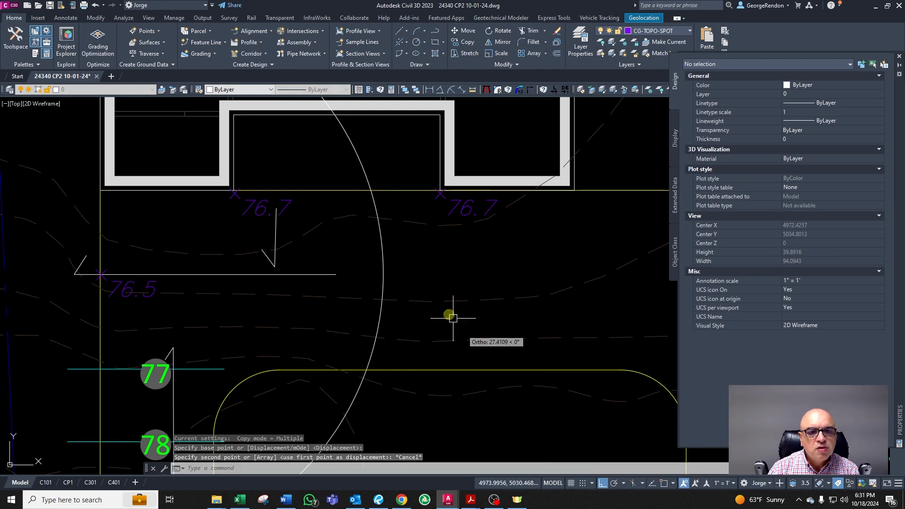
# Step: Draw a vertical line from the midpoint of the recessed house wall straight down across the driveway
pyautogui.scroll(-2, 447, 313)
pyautogui.write('l')
pyautogui.press('Return')
pyautogui.keyDown('shift'); pyautogui.rightClick(448, 180); pyautogui.keyUp('shift')
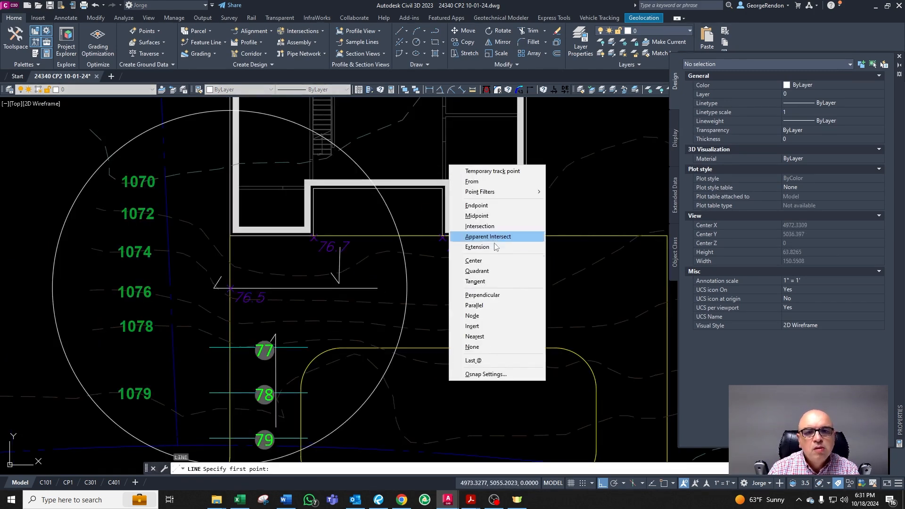
pyautogui.click(472, 227)
pyautogui.click(414, 189)
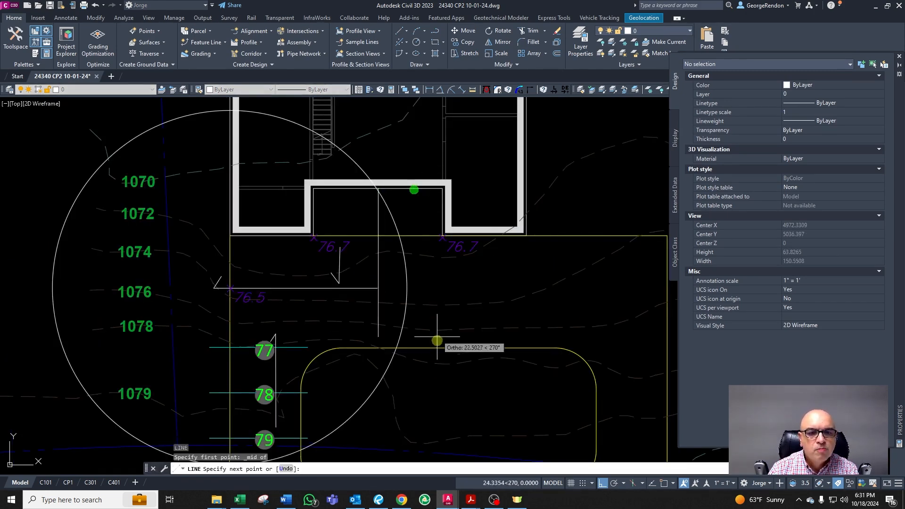
pyautogui.click(437, 362)
pyautogui.press('Escape')
# Step: Extend the horizontal line through the 76.5 spot elevation to the new vertical line
pyautogui.scroll(2, 242, 301)
pyautogui.press('Escape')
pyautogui.press('Escape')
pyautogui.write('ex')
pyautogui.press('Return')
pyautogui.scroll(4, 457, 278)
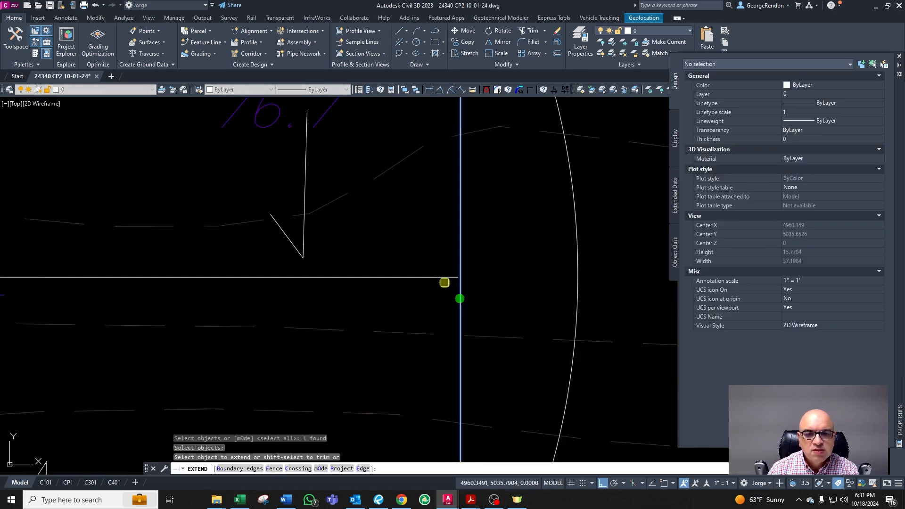
pyautogui.press('Escape')
pyautogui.click(445, 277)
pyautogui.scroll(-5, 445, 279)
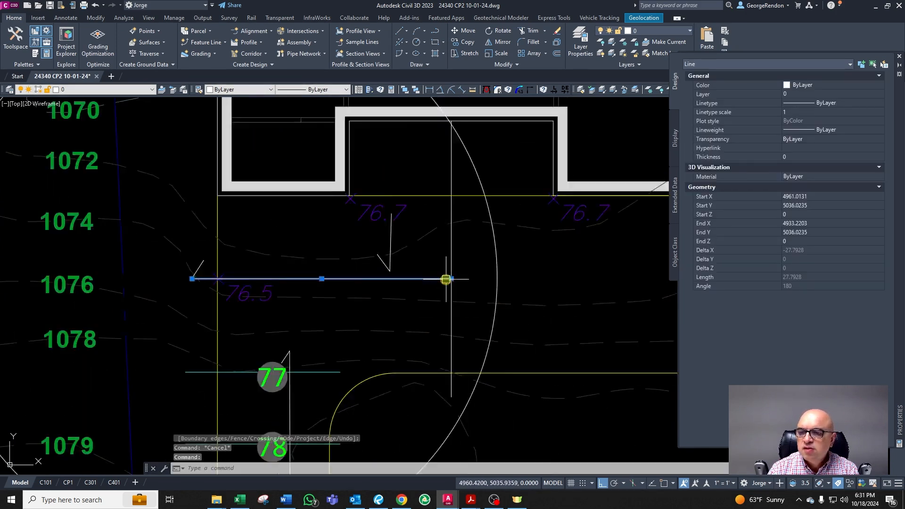
# Step: Copy the 76.5 spot elevation along the horizontal line to its intersection with the new vertical line
pyautogui.press('Escape')
pyautogui.scroll(2, 349, 283)
pyautogui.click(321, 289)
pyautogui.write('co')
pyautogui.press('Return')
pyautogui.click(355, 297)
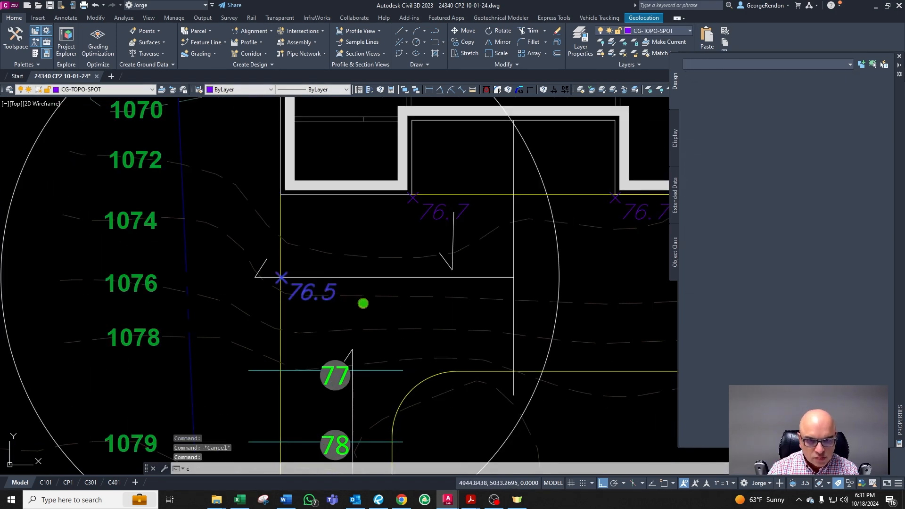
pyautogui.click(596, 325)
pyautogui.press('Escape')
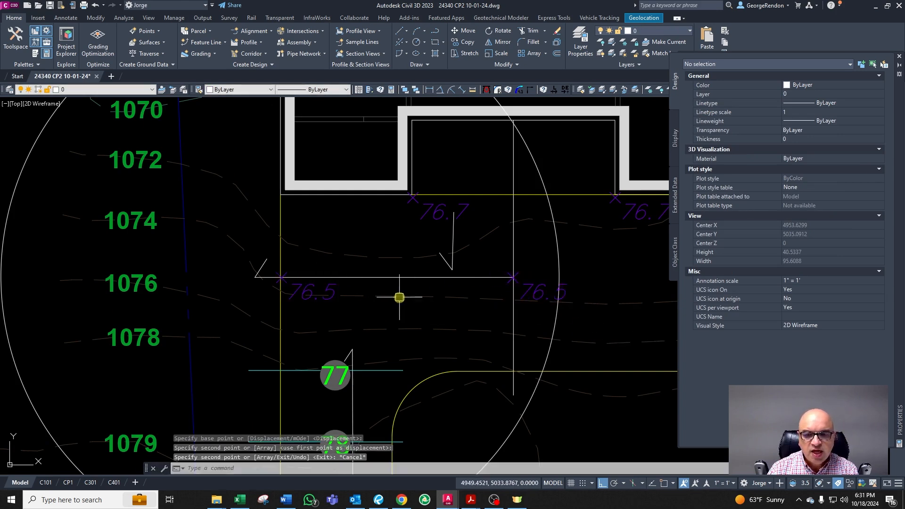
# Step: Change the left spot elevation on the horizontal line to 76.4
pyautogui.scroll(-2, 315, 302)
pyautogui.scroll(2, 336, 299)
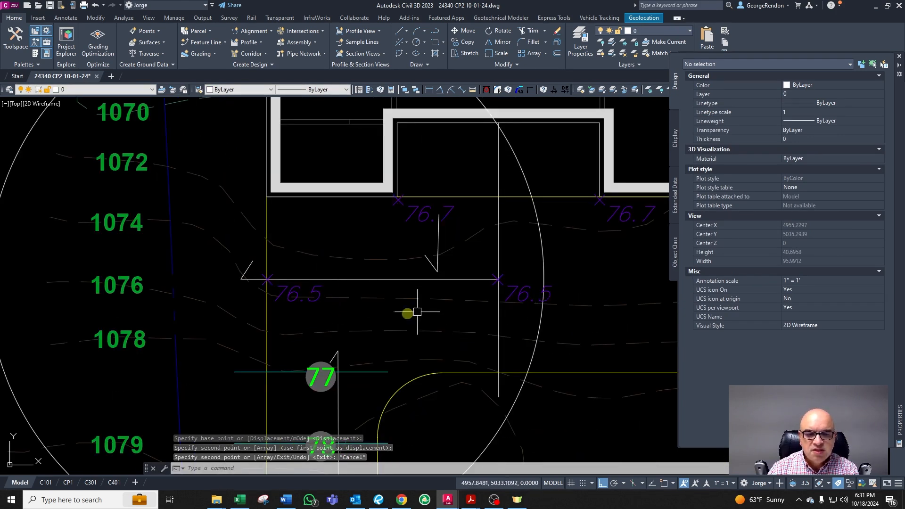
pyautogui.press('Escape')
pyautogui.doubleClick(319, 304)
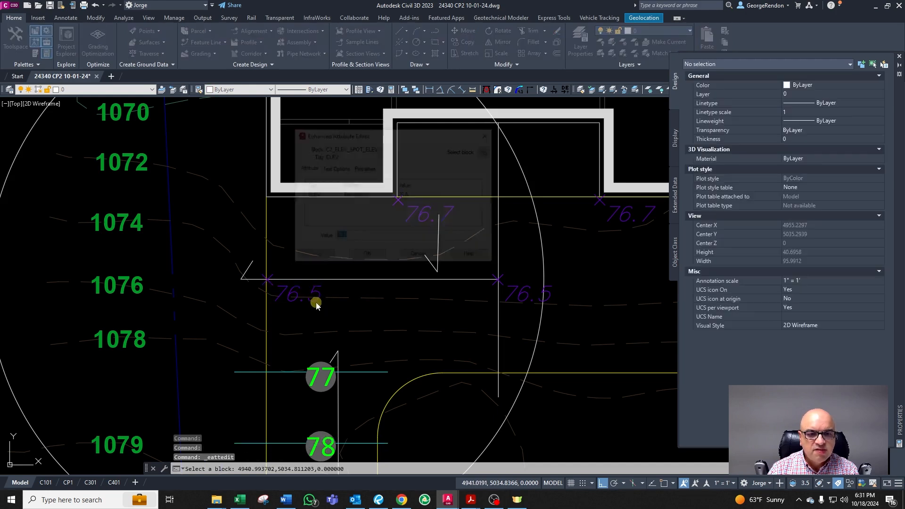
pyautogui.write('76.4')
pyautogui.click(358, 260)
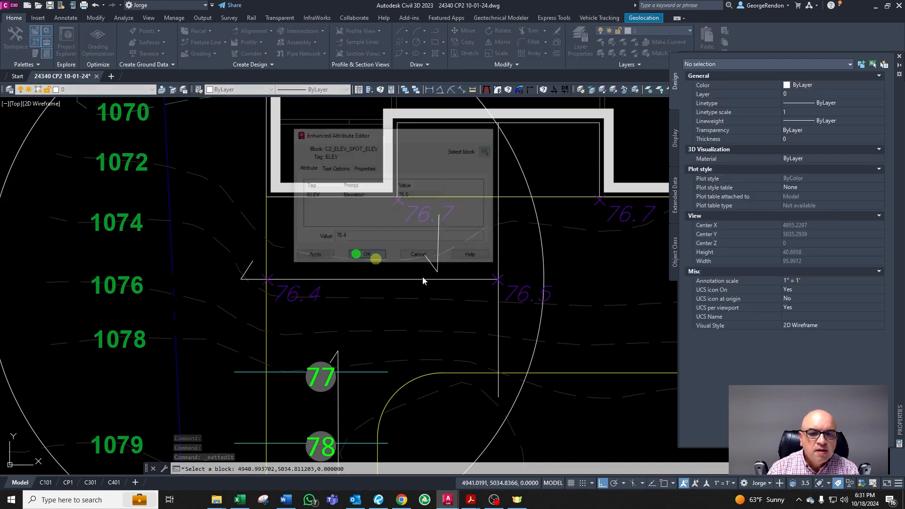
# Step: Change the copied spot elevation at the vertical line intersection to 76.7
pyautogui.click(525, 302)
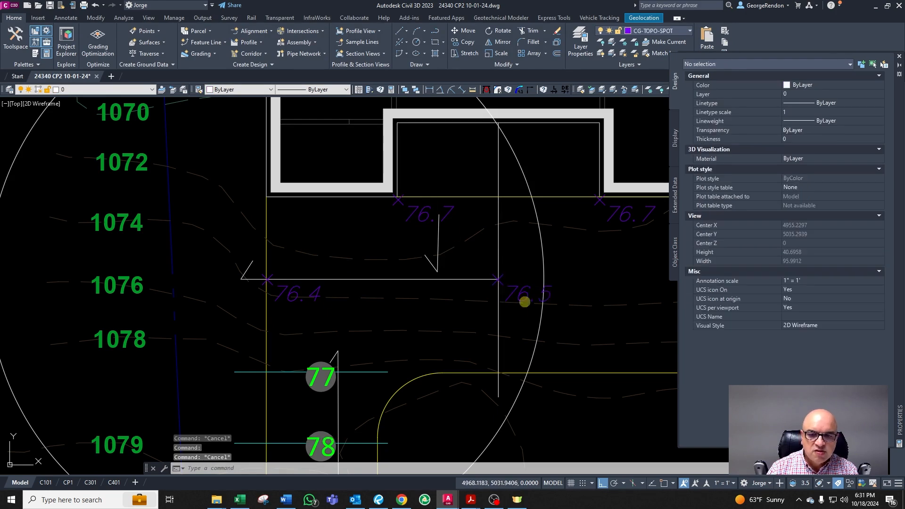
pyautogui.doubleClick(521, 290)
pyautogui.write('76')
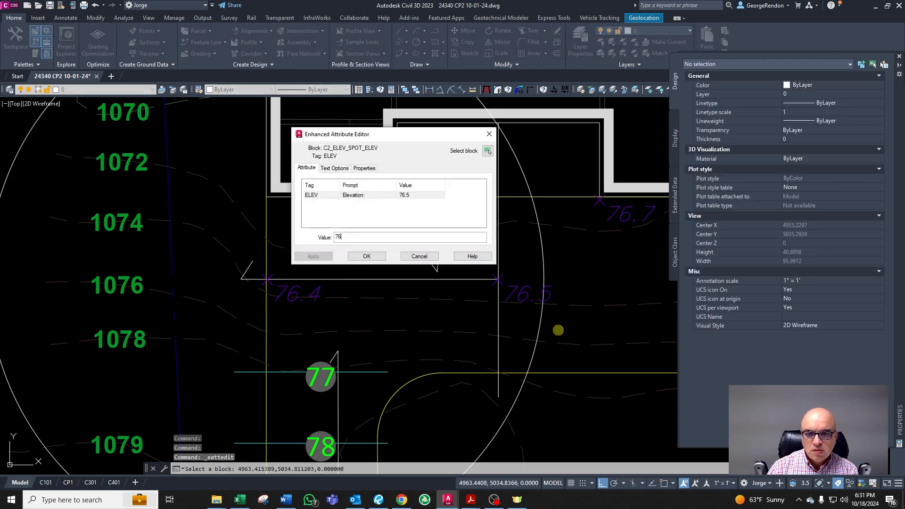
pyautogui.write('.7')
pyautogui.click(356, 258)
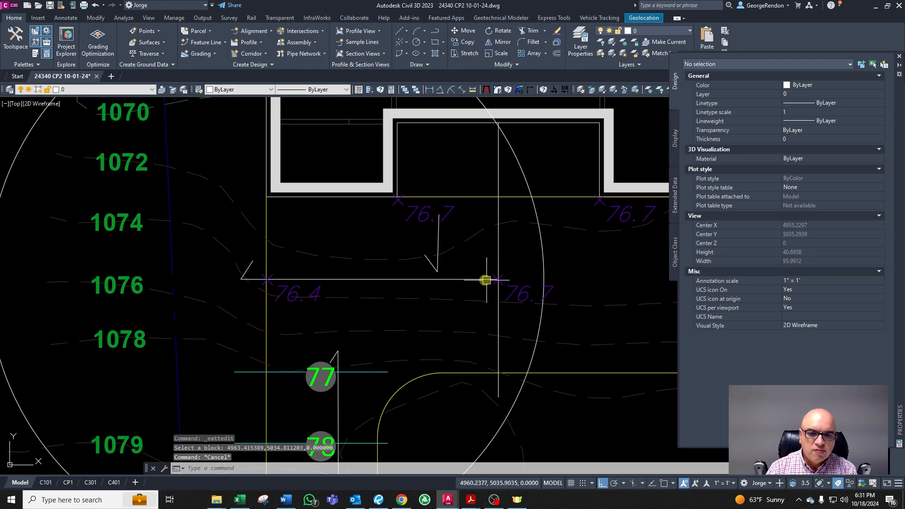
# Step: Shorten the horizontal line's left end to the 76.4 spot elevation, then undo the grip edit
pyautogui.click(467, 279)
pyautogui.press('Escape')
pyautogui.scroll(2, 352, 281)
pyautogui.click(352, 273)
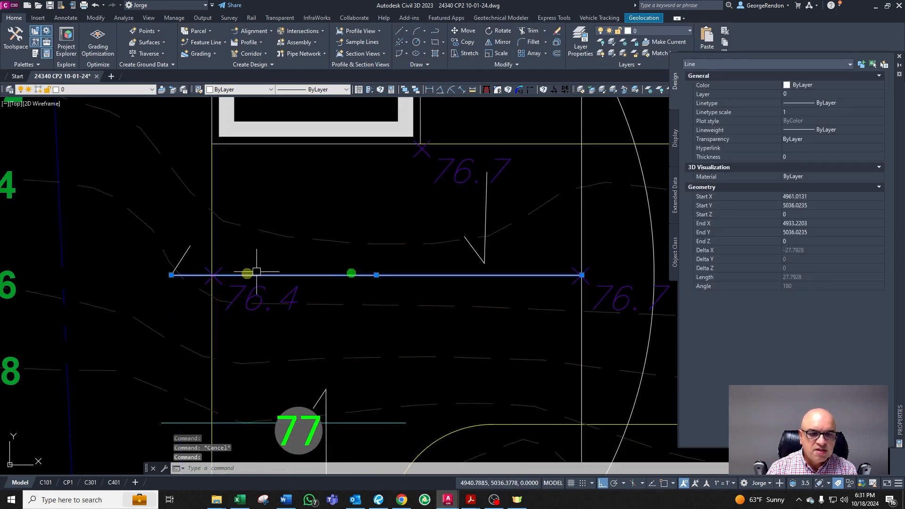
pyautogui.click(169, 274)
pyautogui.click(214, 275)
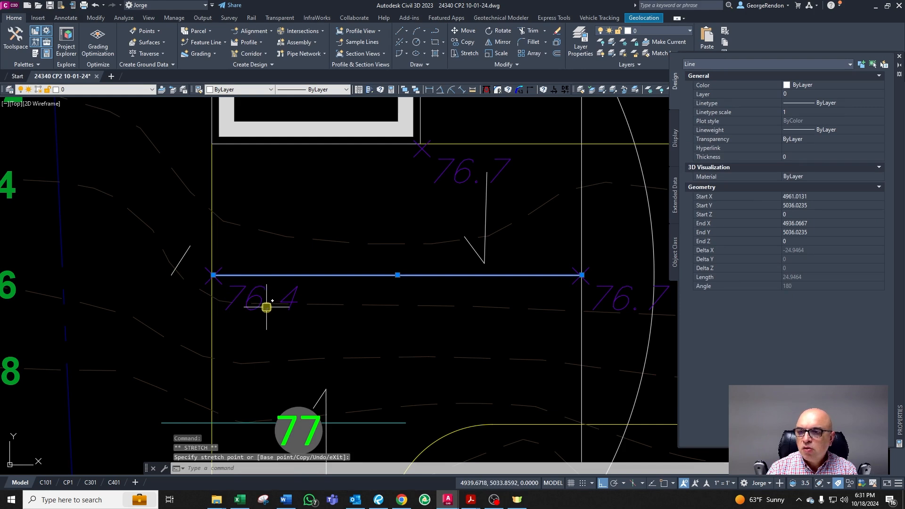
pyautogui.scroll(-2, 260, 322)
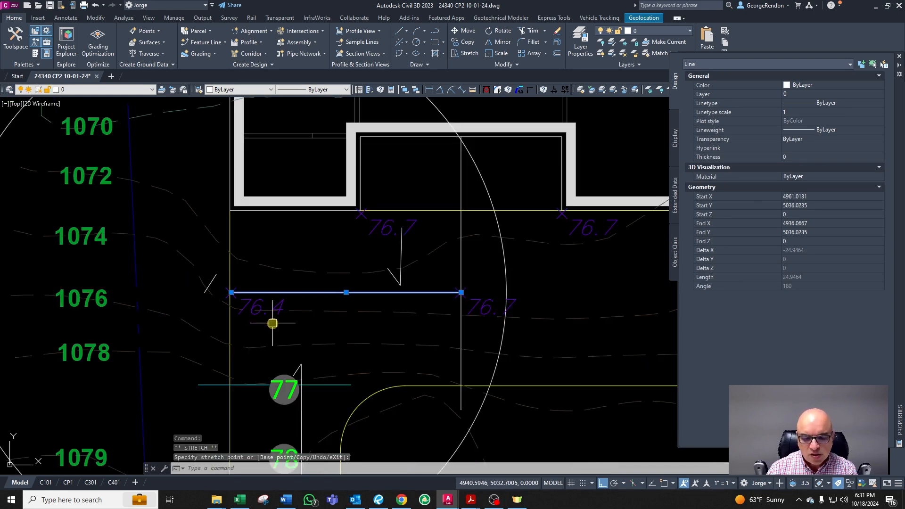
pyautogui.press('Escape')
pyautogui.write('u')
pyautogui.press('Return')
pyautogui.scroll(2, 399, 353)
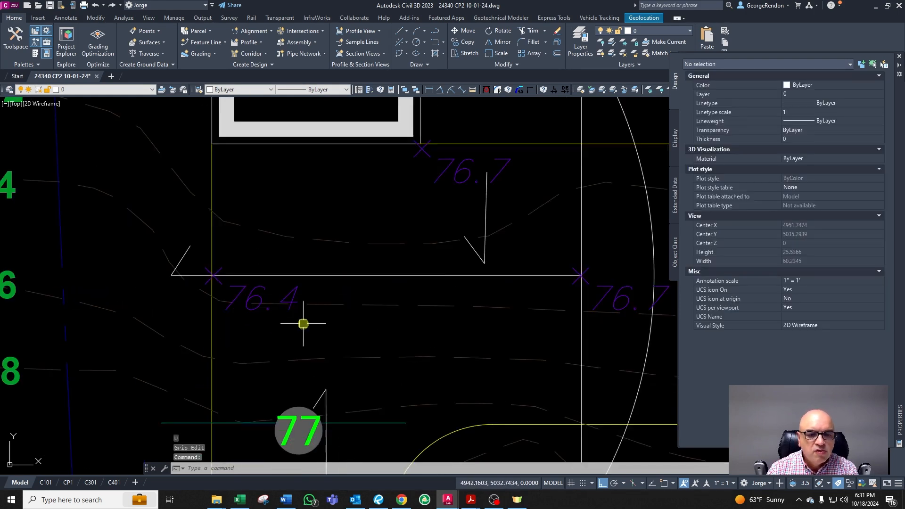
pyautogui.press('Escape')
pyautogui.scroll(-3, 303, 324)
pyautogui.scroll(2, 448, 306)
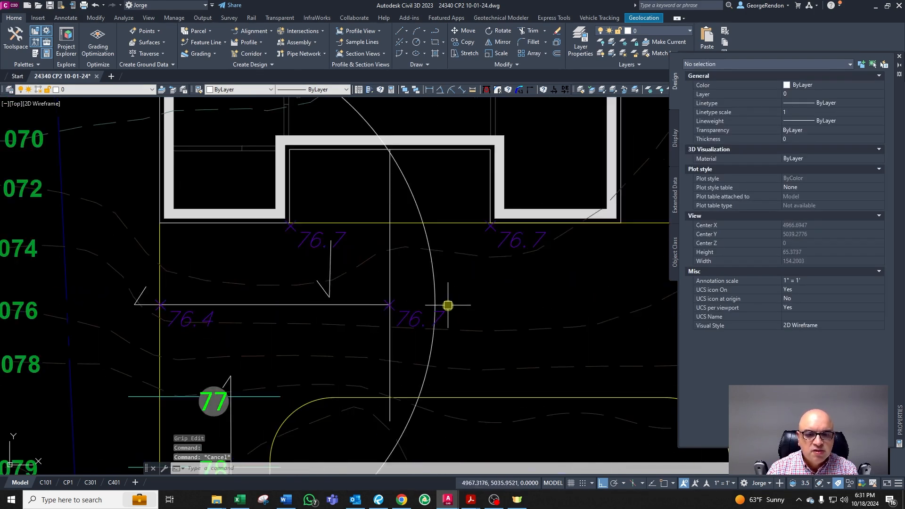
pyautogui.press('Escape')
pyautogui.click(248, 304)
pyautogui.press('Escape')
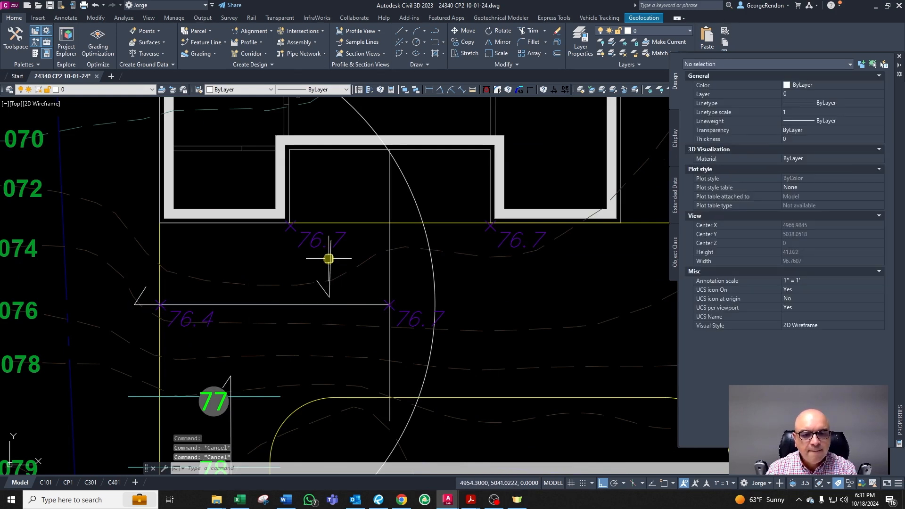
# Step: Measure the distance from the 77 contour up to the horizontal line through the 76.4 spot elevation
pyautogui.moveTo(279, 277); pyautogui.dragTo(203, 267, button='middle')
pyautogui.scroll(2, 122, 283)
pyautogui.scroll(-2, 142, 344)
pyautogui.scroll(2, 143, 364)
pyautogui.write('dst')
pyautogui.press('Return')
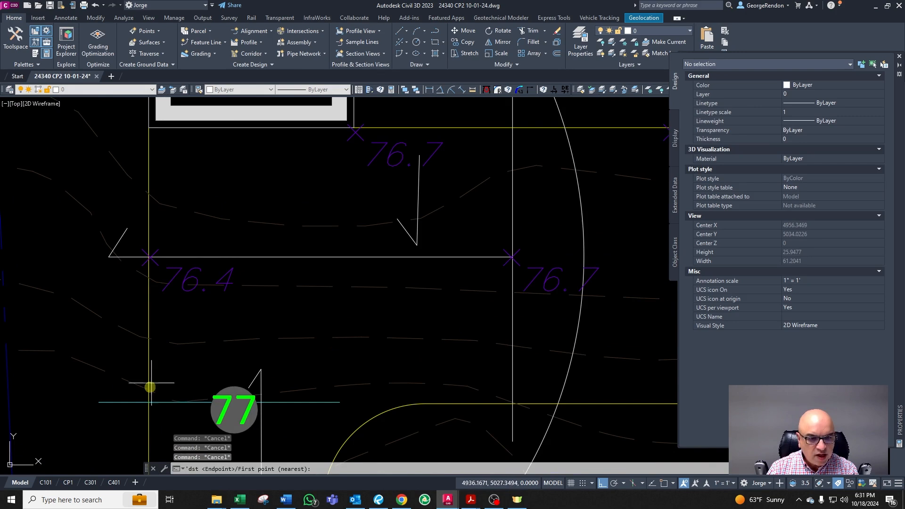
pyautogui.click(163, 402)
pyautogui.click(241, 257)
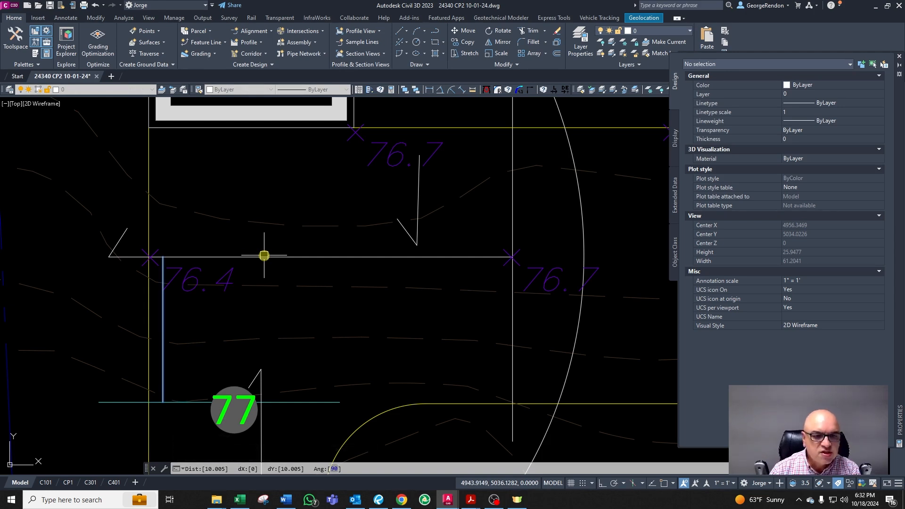
pyautogui.press('Escape')
pyautogui.press('Escape')
# Step: Switch to the Word design constraints document and review the design constraints table
pyautogui.scroll(-4, 264, 264)
pyautogui.scroll(2, 254, 269)
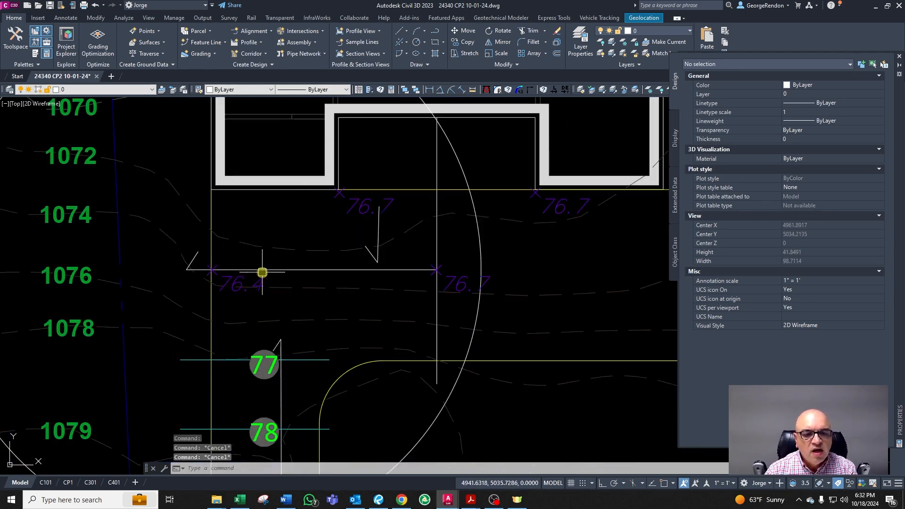
pyautogui.scroll(-6, 262, 272)
pyautogui.scroll(3, 273, 277)
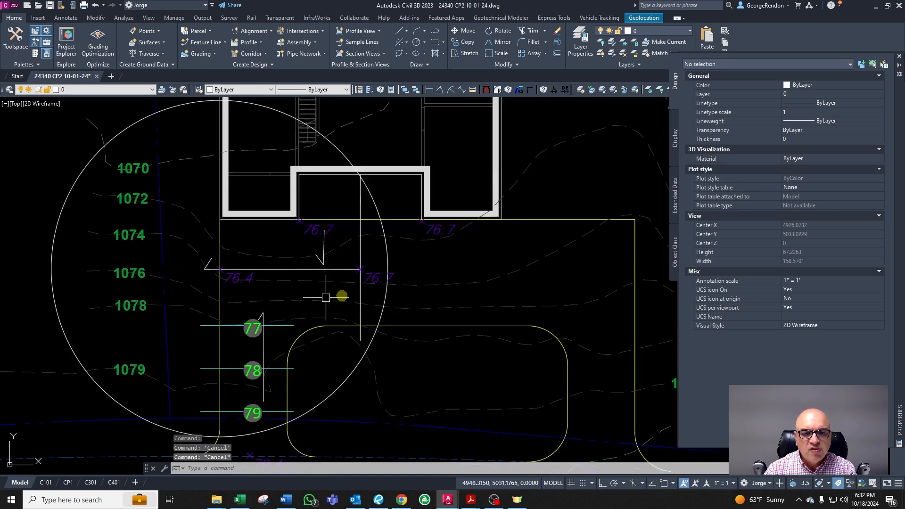
pyautogui.scroll(-2, 356, 243)
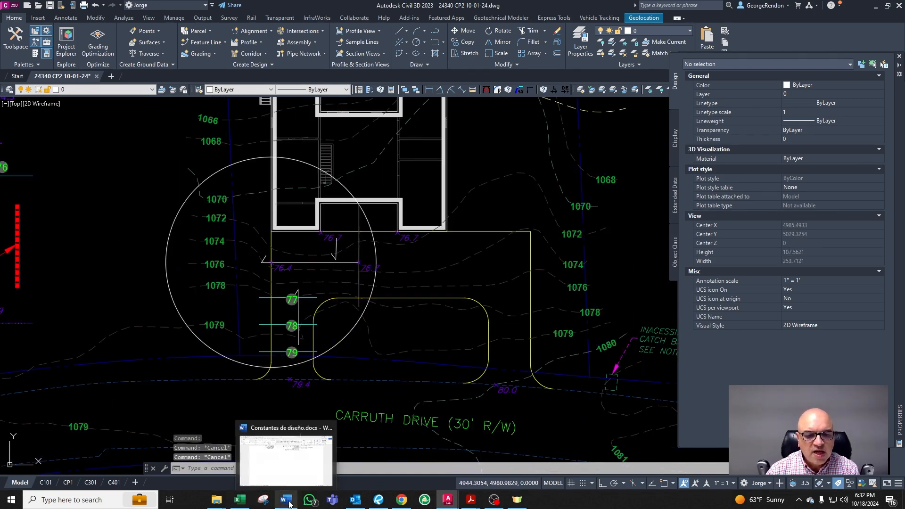
pyautogui.click(287, 504)
pyautogui.scroll(15, 495, 313)
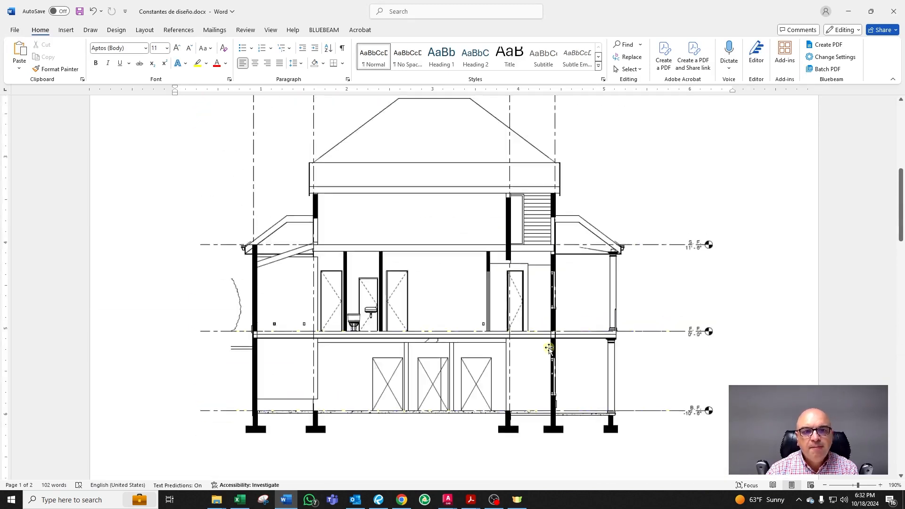
pyautogui.scroll(3, 545, 354)
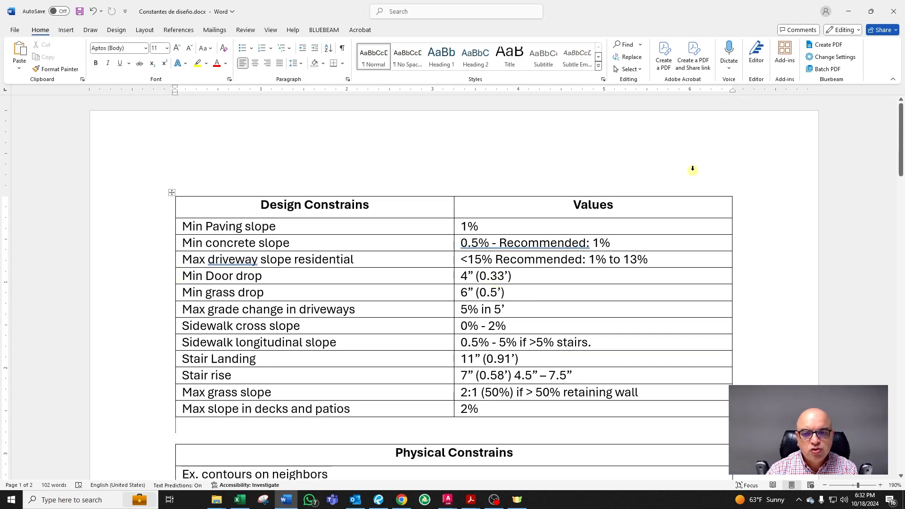
# Step: Copy the 76.7 spot elevation below the recessed wall and move the copy to the house wall corner
pyautogui.click(848, 11)
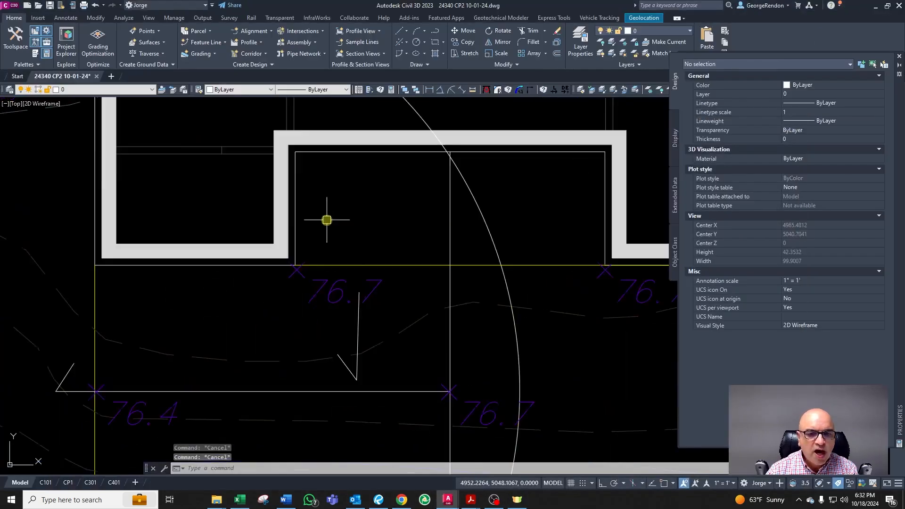
pyautogui.click(315, 281)
pyautogui.scroll(2, 321, 282)
pyautogui.write('c')
pyautogui.press('Return')
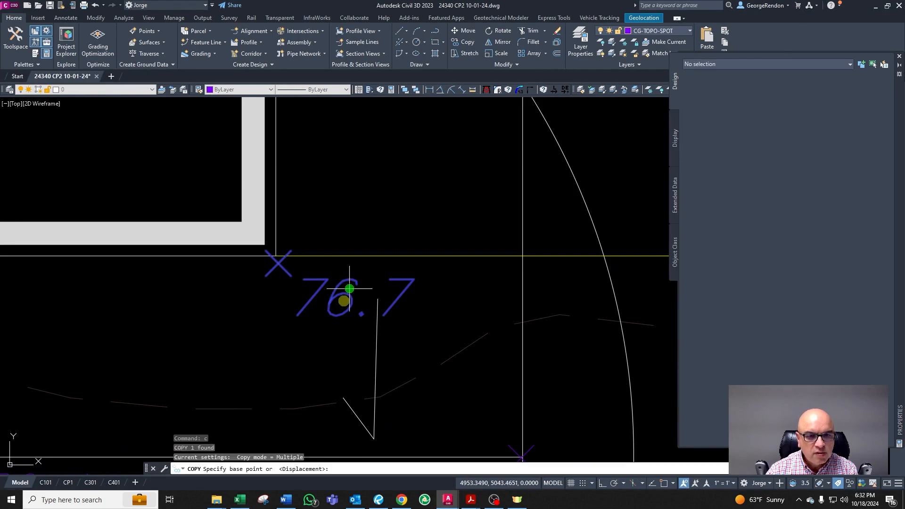
pyautogui.click(344, 300)
pyautogui.click(345, 287)
pyautogui.press('Escape')
pyautogui.click(347, 269)
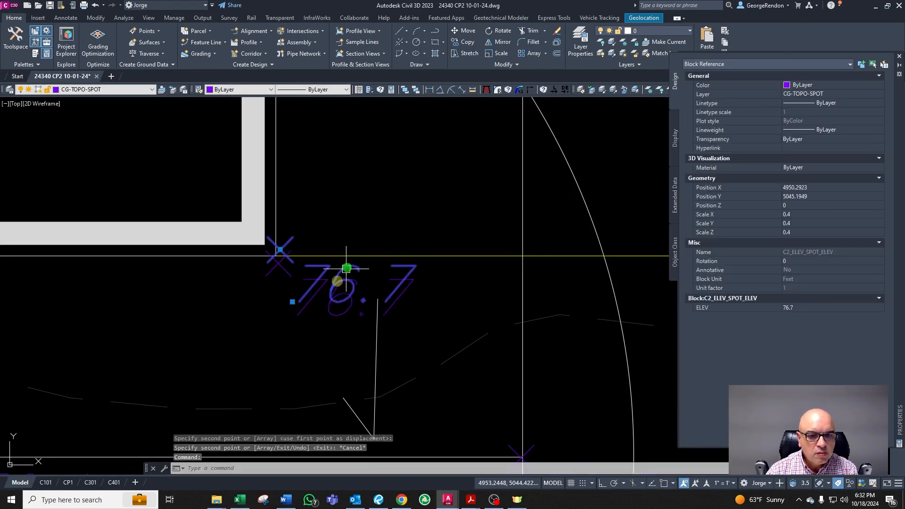
pyautogui.click(293, 301)
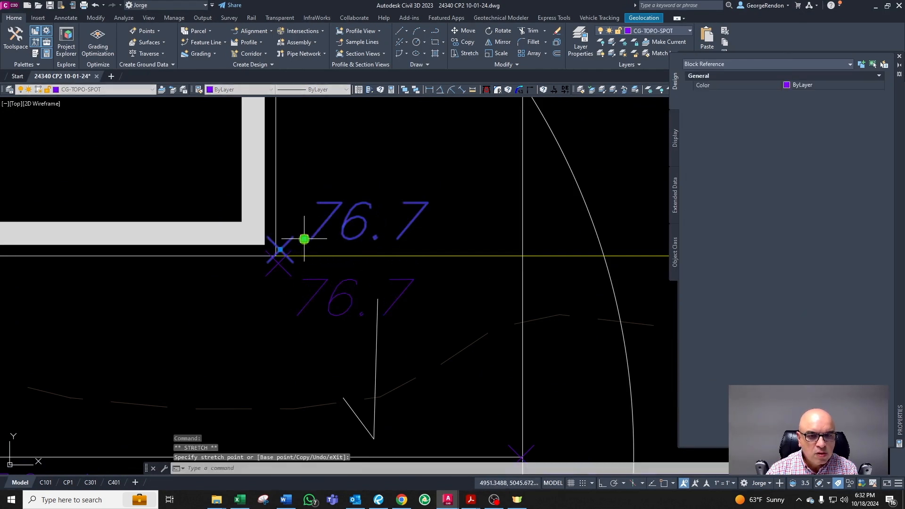
pyautogui.click(304, 239)
pyautogui.press('Escape')
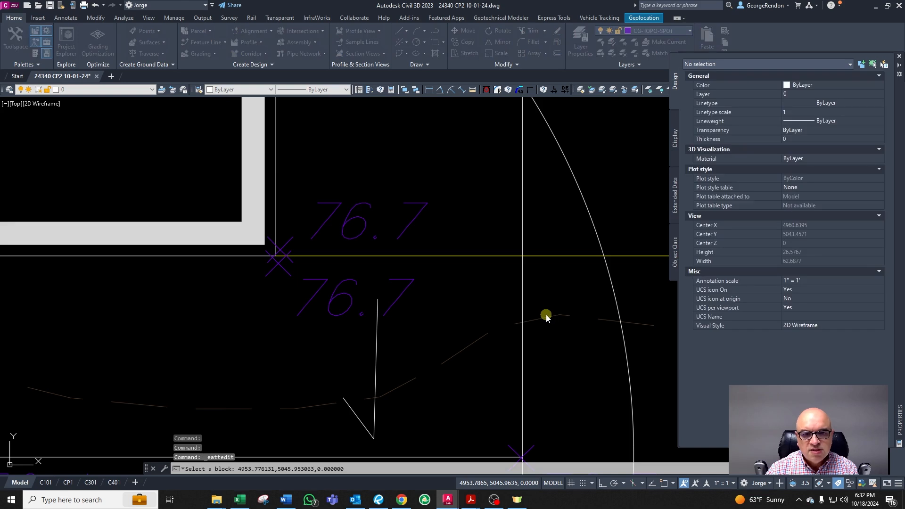
# Step: Set the copied spot elevation at the house corner to 77
pyautogui.doubleClick(545, 315)
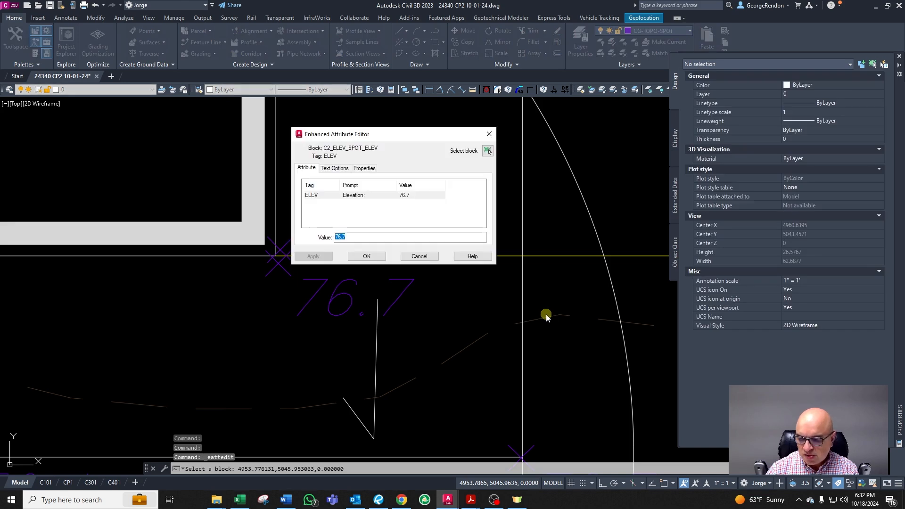
pyautogui.click(366, 259)
pyautogui.press('Escape')
# Step: Copy the 77.0 spot elevation horizontally to the other corner of the recessed house wall
pyautogui.scroll(-2, 283, 261)
pyautogui.click(320, 238)
pyautogui.scroll(-2, 292, 229)
pyautogui.moveTo(376, 236); pyautogui.dragTo(345, 234, button='middle')
pyautogui.scroll(2, 344, 235)
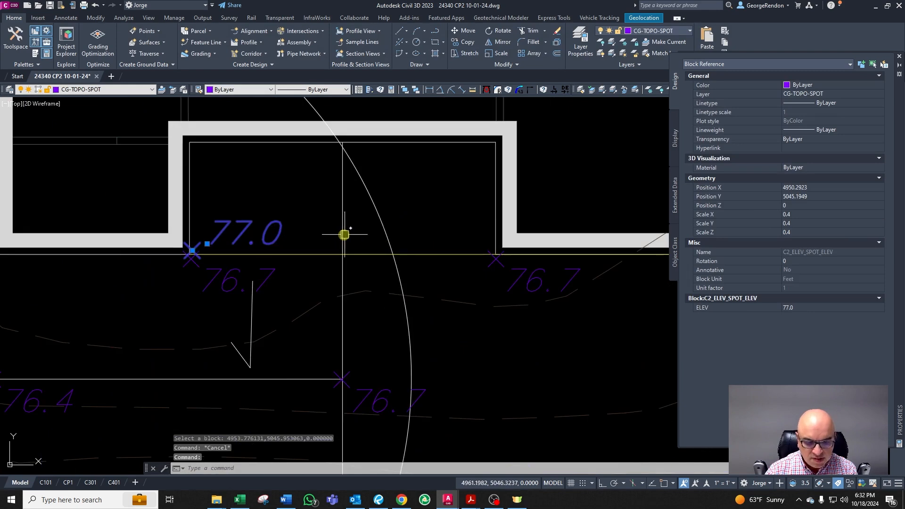
pyautogui.write('co')
pyautogui.press('Return')
pyautogui.click(348, 236)
pyautogui.press('F8')
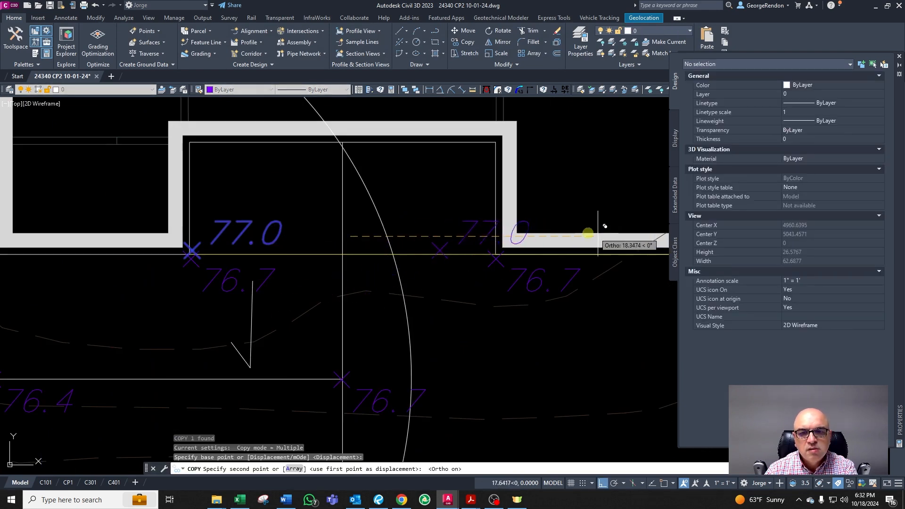
pyautogui.scroll(-2, 542, 240)
pyautogui.scroll(2, 562, 236)
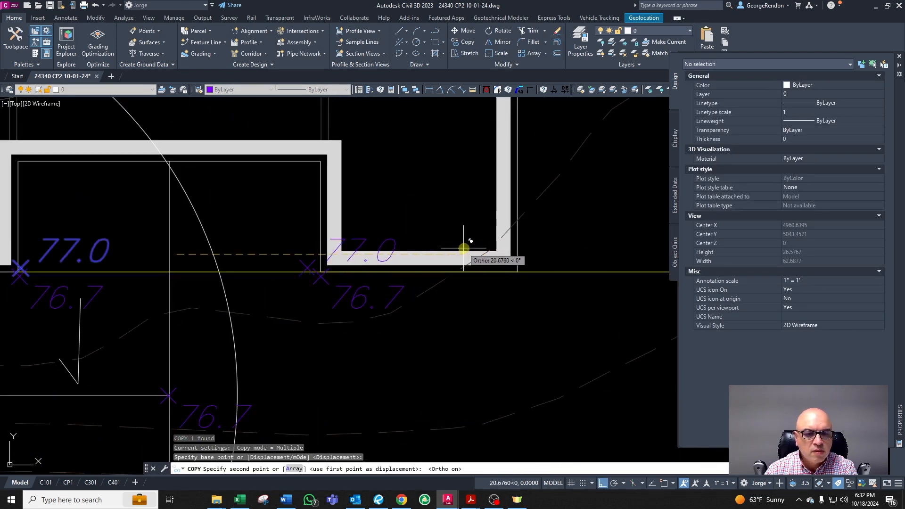
pyautogui.press('Escape')
pyautogui.press('Escape')
pyautogui.click(400, 238)
pyautogui.scroll(2, 302, 250)
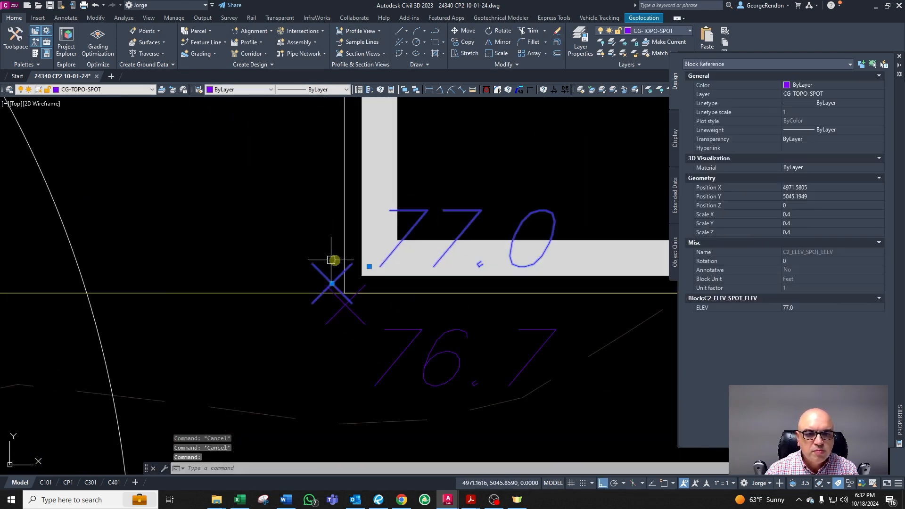
pyautogui.click(376, 264)
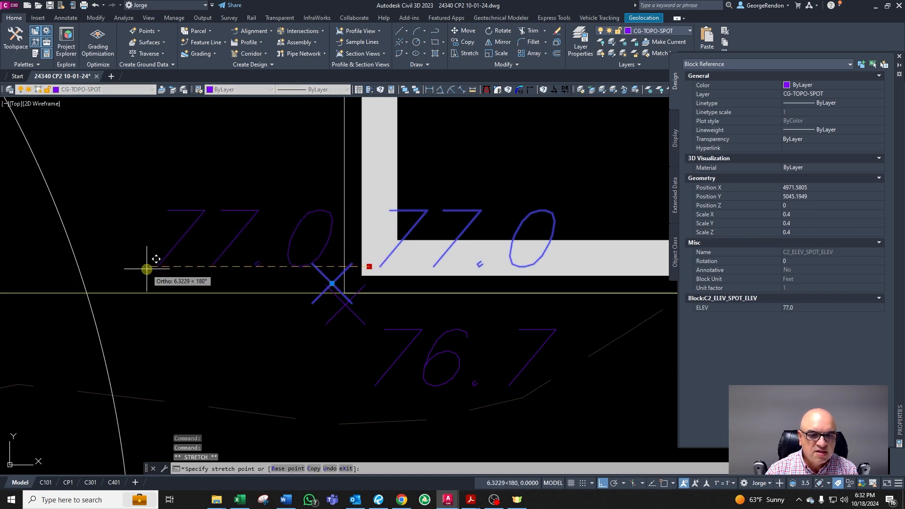
pyautogui.press('Escape')
pyautogui.scroll(-5, 166, 222)
pyautogui.scroll(1, 314, 276)
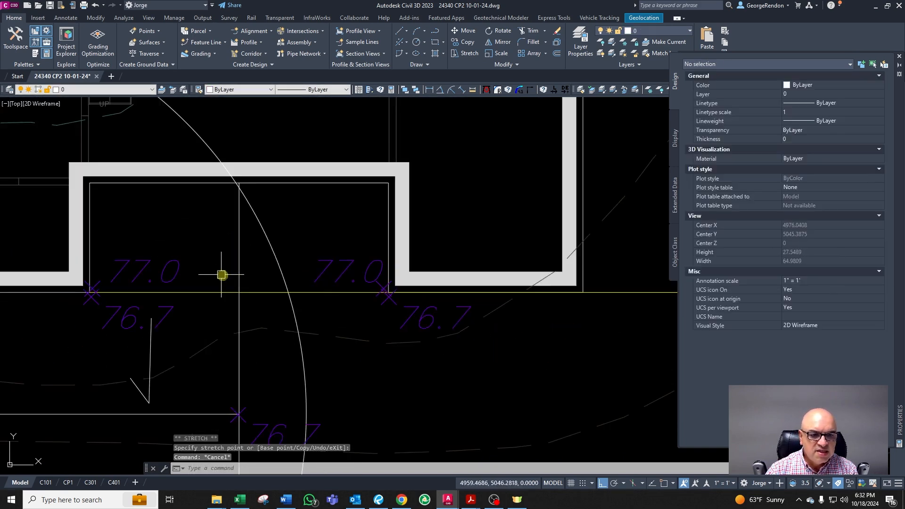
# Step: Trim the vertical construction line in the recess back to the house wall line
pyautogui.click(241, 244)
pyautogui.click(221, 244)
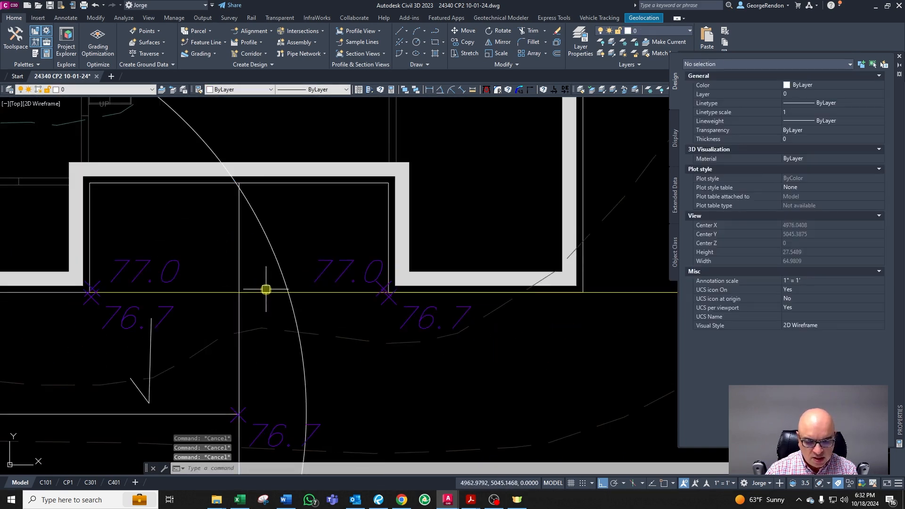
pyautogui.write('tr')
pyautogui.press('Return')
pyautogui.click(251, 292)
pyautogui.press('Return')
pyautogui.click(237, 302)
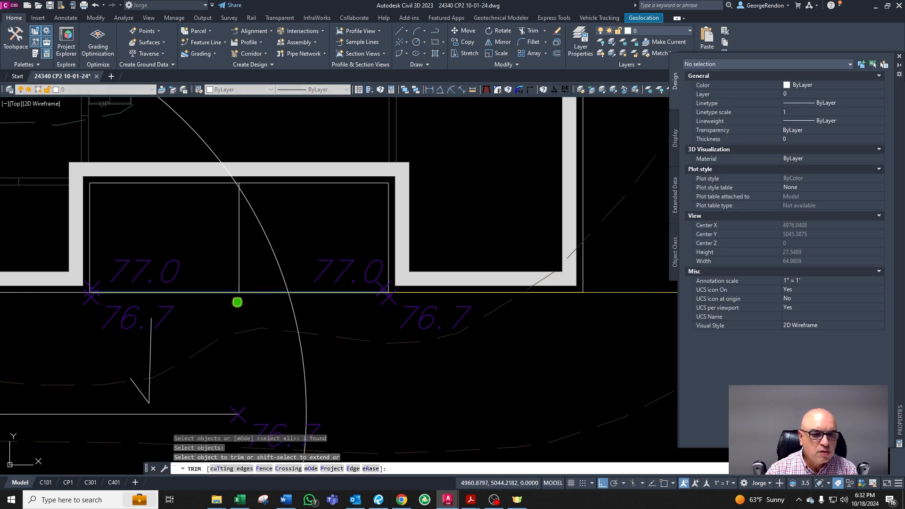
pyautogui.press('Return')
pyautogui.press('Escape')
pyautogui.click(243, 245)
pyautogui.press('Escape')
pyautogui.click(237, 245)
pyautogui.press('Escape')
pyautogui.press('Escape')
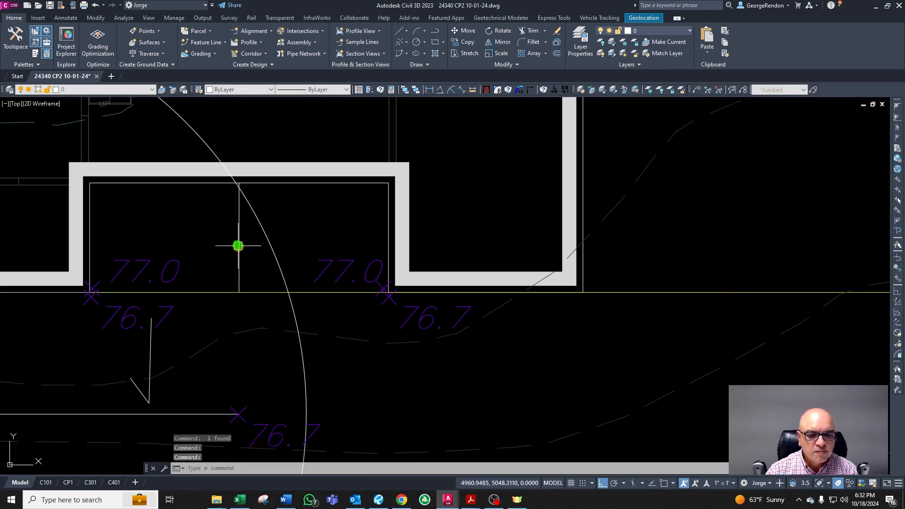
pyautogui.click(241, 237)
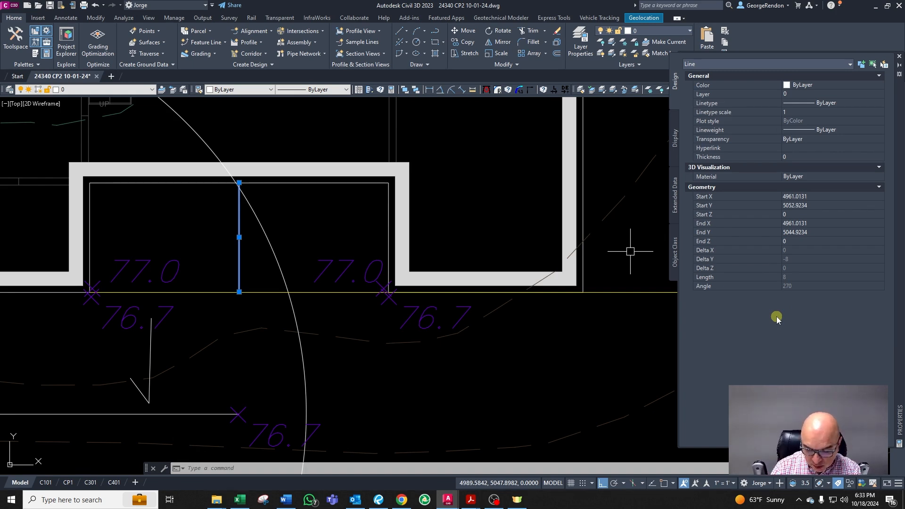
pyautogui.press('Escape')
pyautogui.press('Escape')
# Step: Copy the 77.0 spot elevation to the construction line's upper end at the recessed wall and erase that line
pyautogui.click(172, 263)
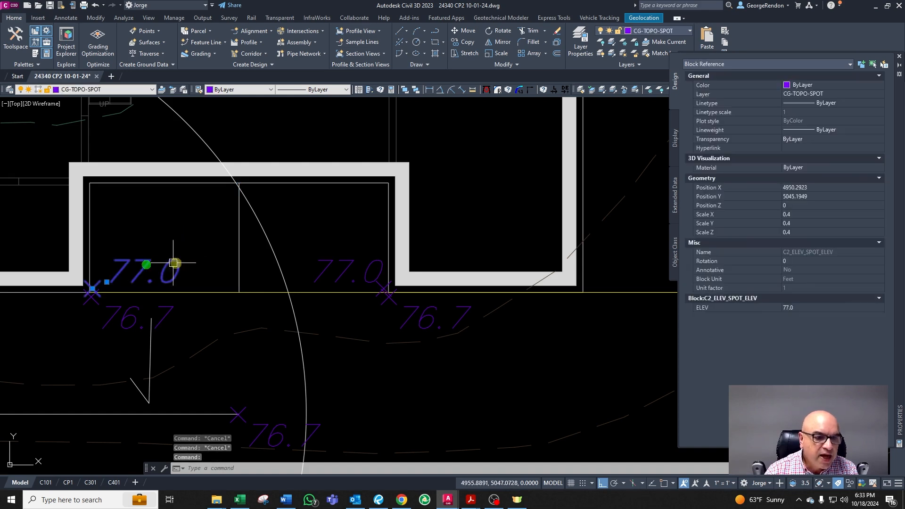
pyautogui.write('co')
pyautogui.press('Return')
pyautogui.click(190, 268)
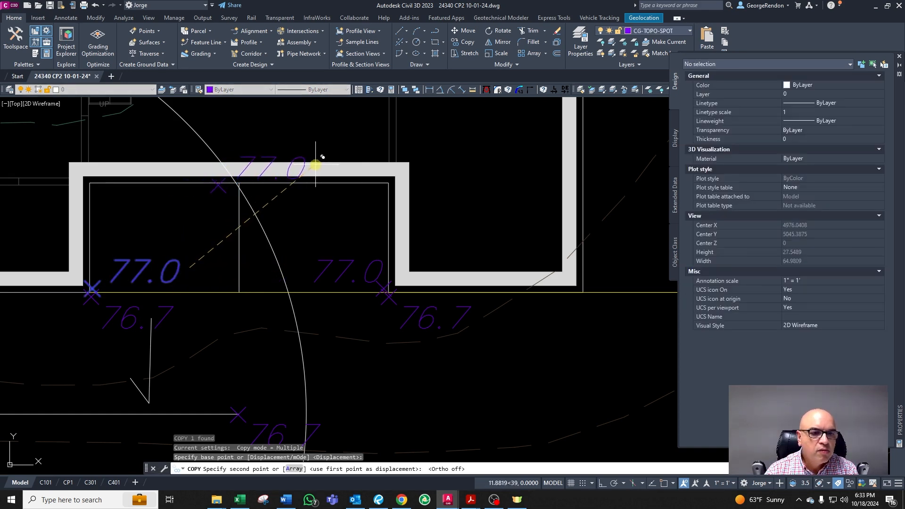
pyautogui.click(316, 165)
pyautogui.press('Return')
pyautogui.click(255, 169)
pyautogui.click(233, 178)
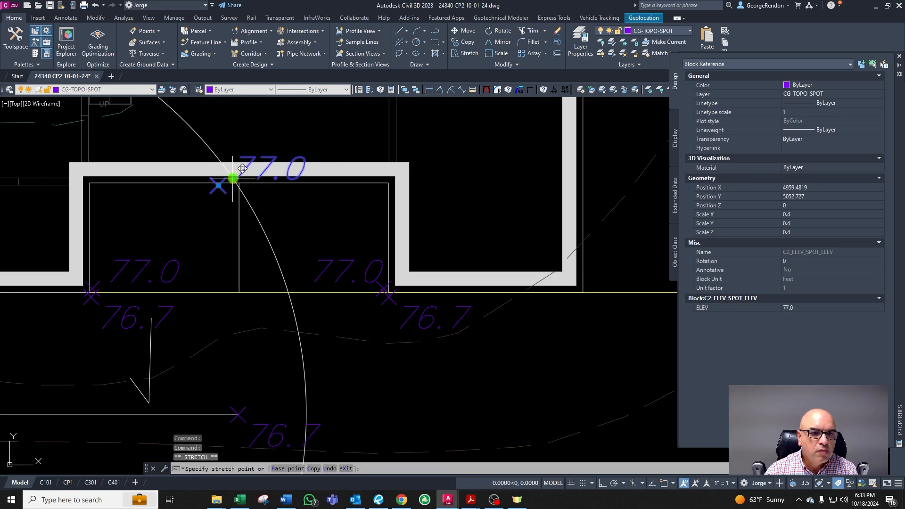
pyautogui.press('Escape')
pyautogui.press('Escape')
pyautogui.click(239, 241)
pyautogui.press('Delete')
# Step: Set the new spot elevation at the recessed wall to 77.1
pyautogui.click(231, 210)
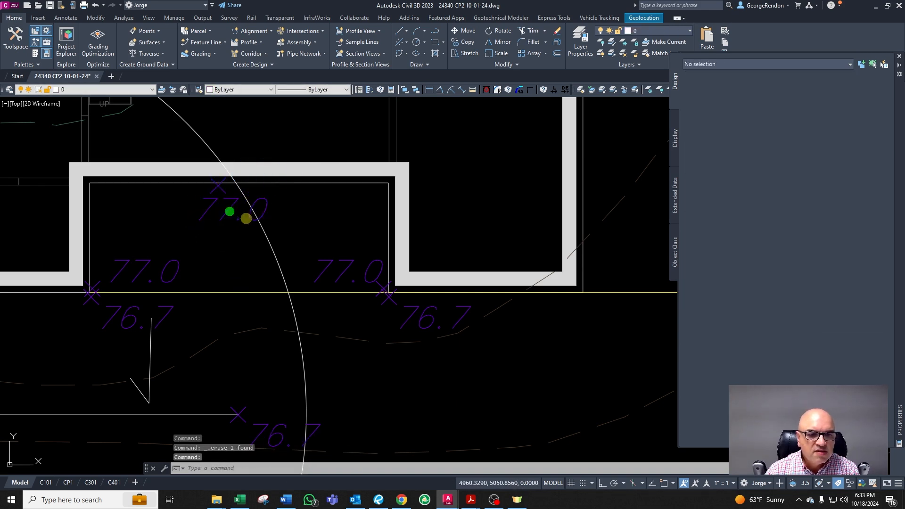
pyautogui.doubleClick(246, 218)
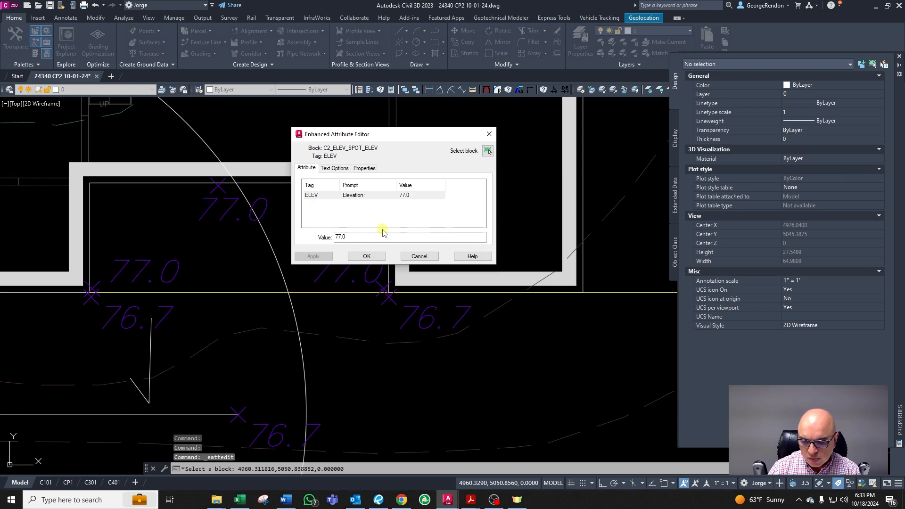
pyautogui.click(367, 257)
# Step: Review the minimum door drop constraint in the design constraints document
pyautogui.scroll(-4, 357, 249)
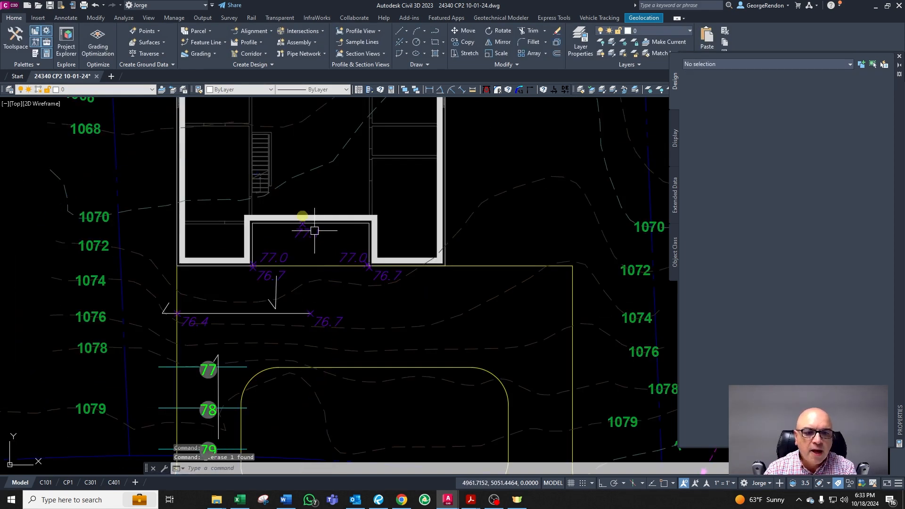
pyautogui.scroll(2, 314, 230)
pyautogui.press('Escape')
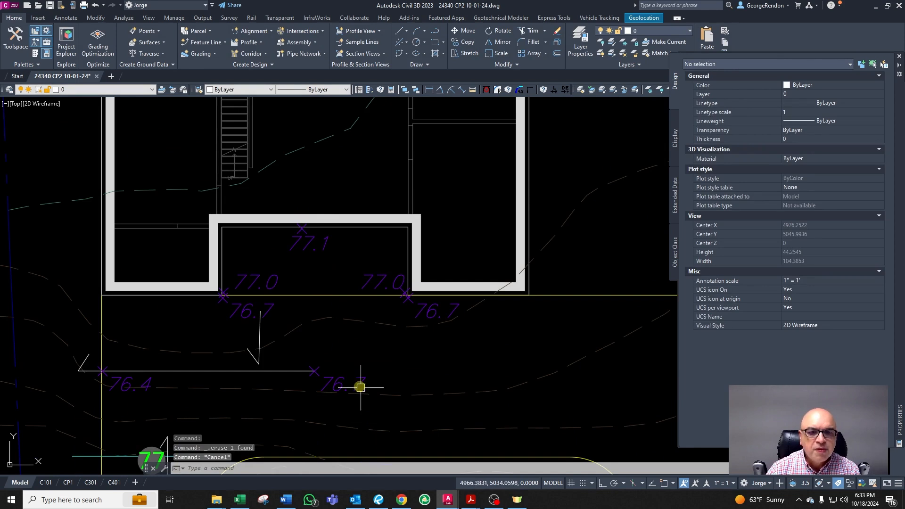
pyautogui.click(286, 500)
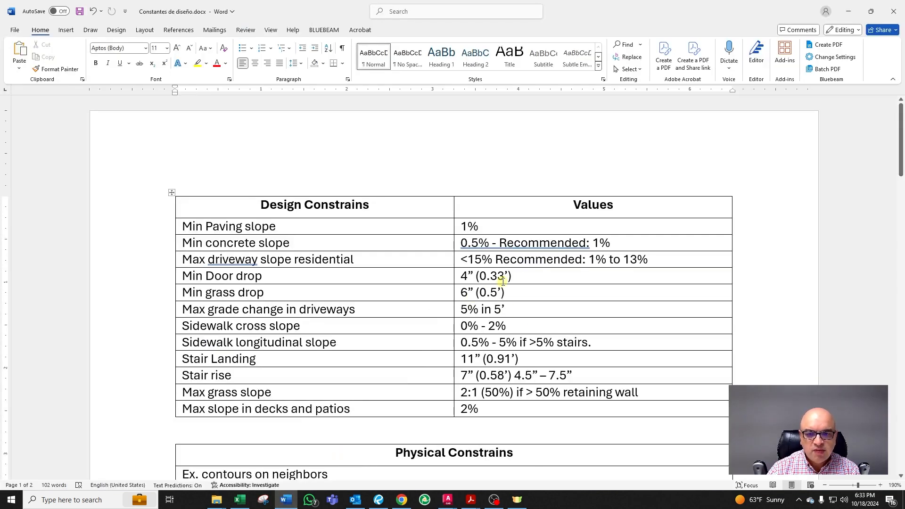
pyautogui.moveTo(515, 277); pyautogui.dragTo(448, 278)
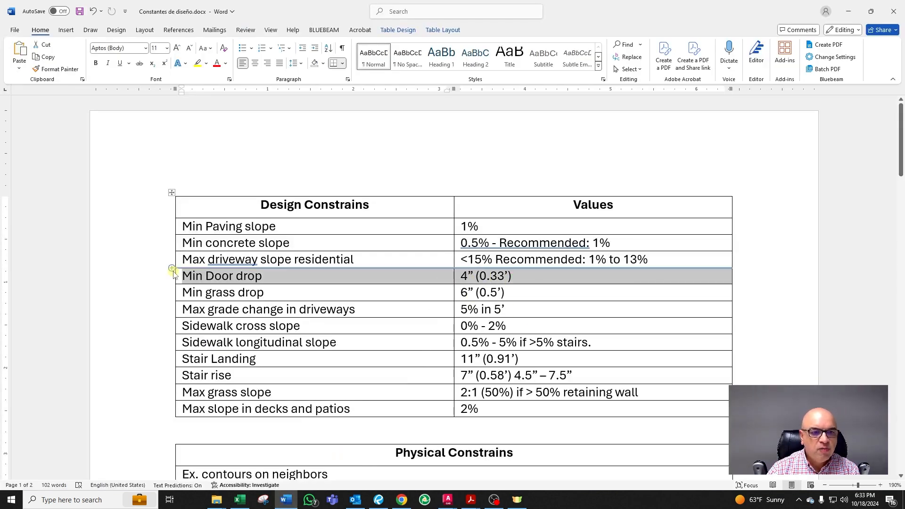
pyautogui.click(849, 11)
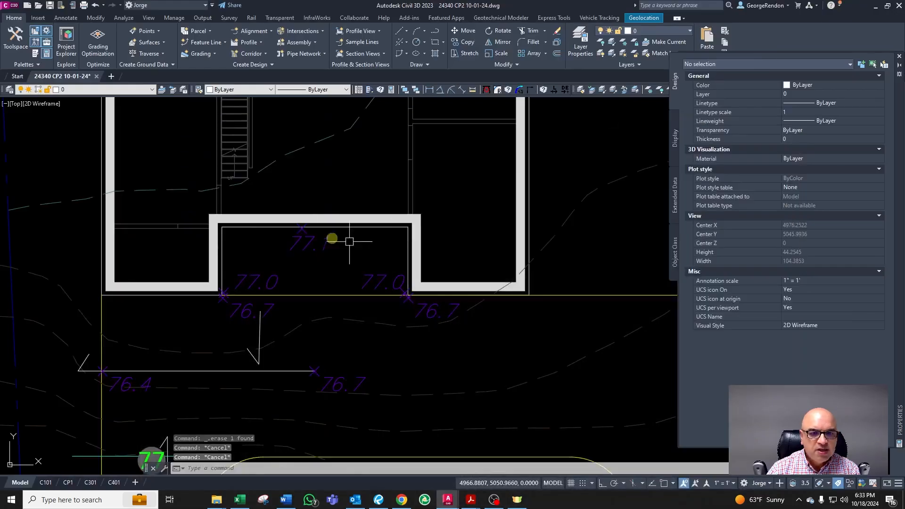
# Step: Copy the 77.1 spot elevation straight up across the recessed wall into the house
pyautogui.click(307, 259)
pyautogui.write('co')
pyautogui.press('Return')
pyautogui.click(333, 296)
pyautogui.press('F8')
pyautogui.click(333, 245)
pyautogui.press('Escape')
pyautogui.click(317, 244)
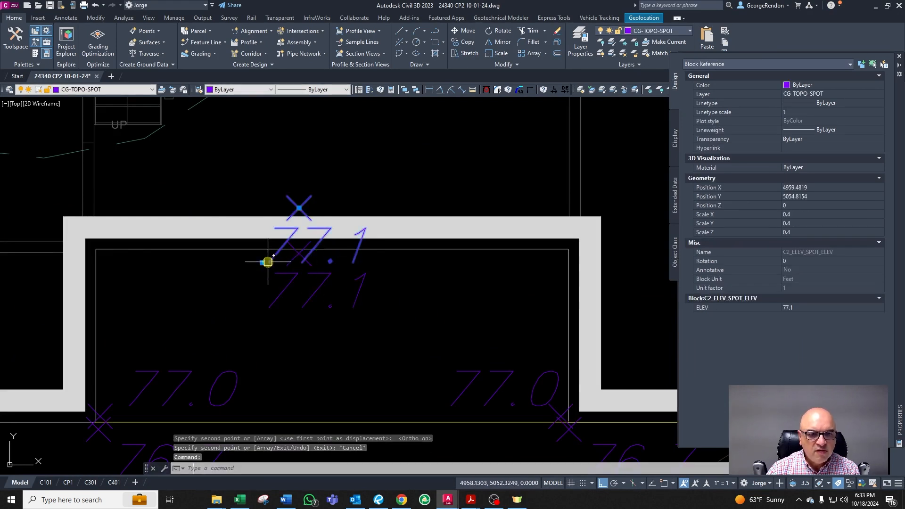
pyautogui.click(272, 263)
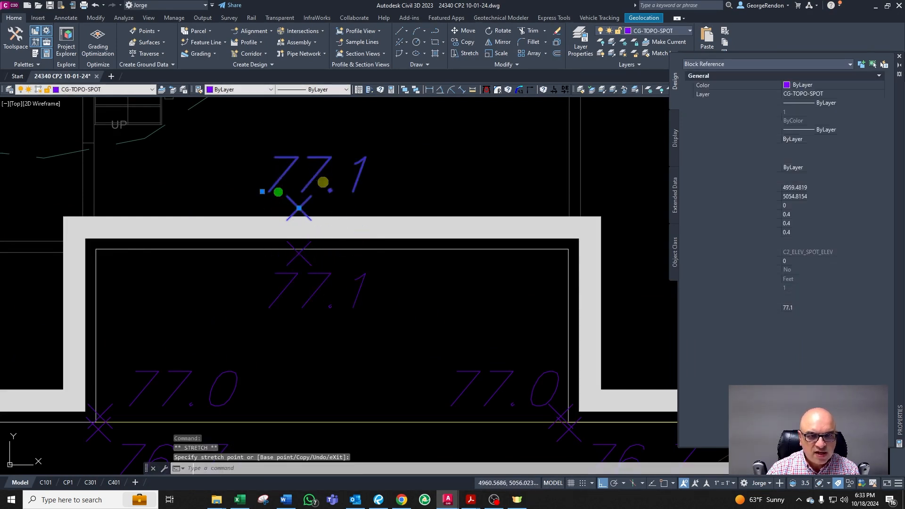
pyautogui.click(322, 175)
# Step: Set the copied spot elevation inside the house to 77.4
pyautogui.doubleClick(321, 172)
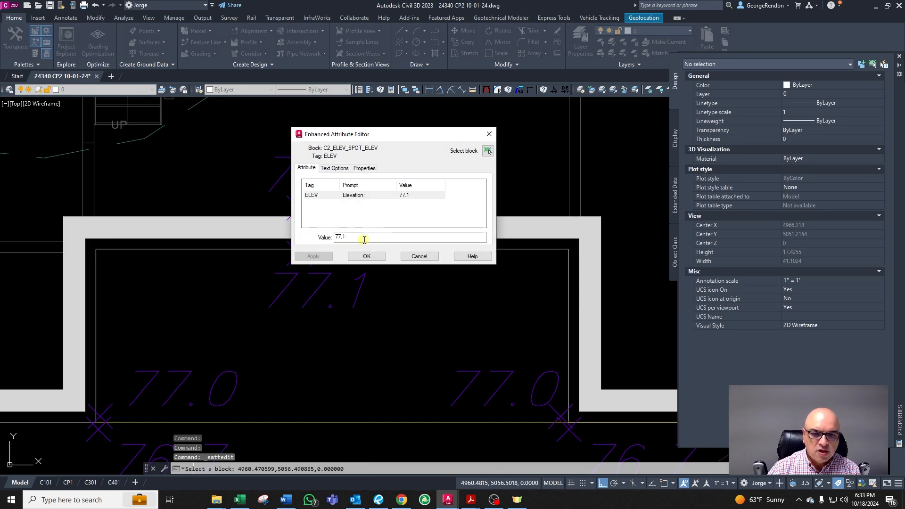
pyautogui.press('BackSpace')
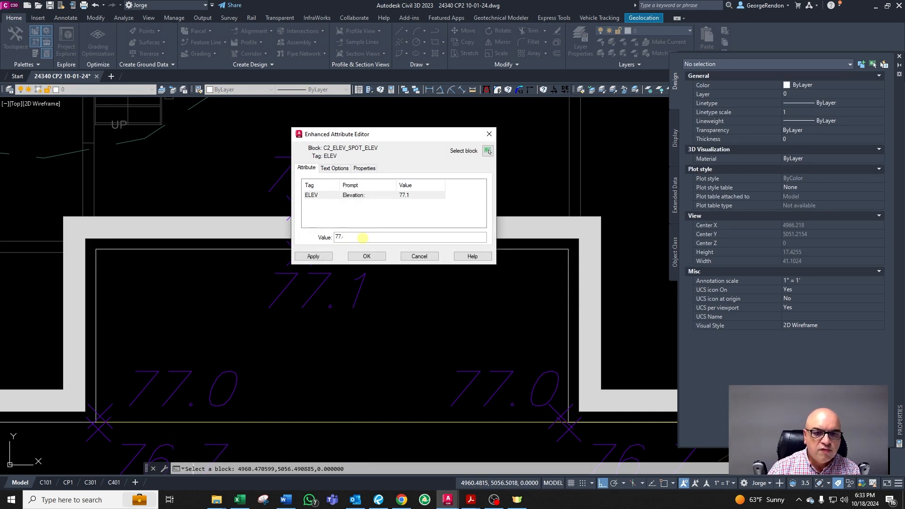
pyautogui.click(366, 256)
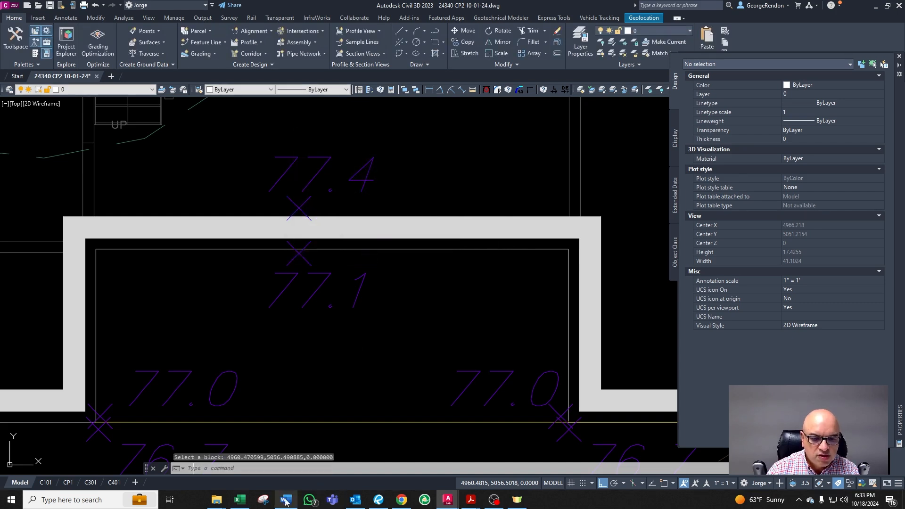
# Step: Check the design constraints document again
pyautogui.click(287, 500)
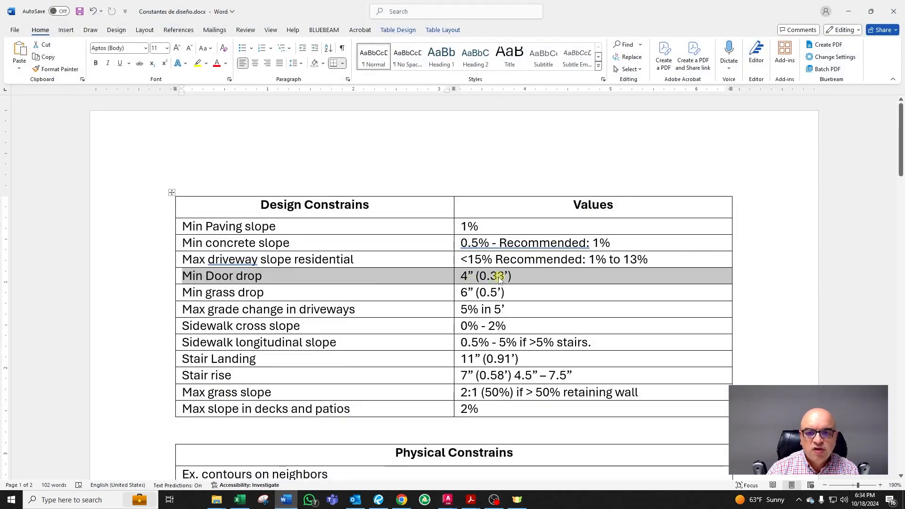
pyautogui.hotkey('alt', 'Tab')
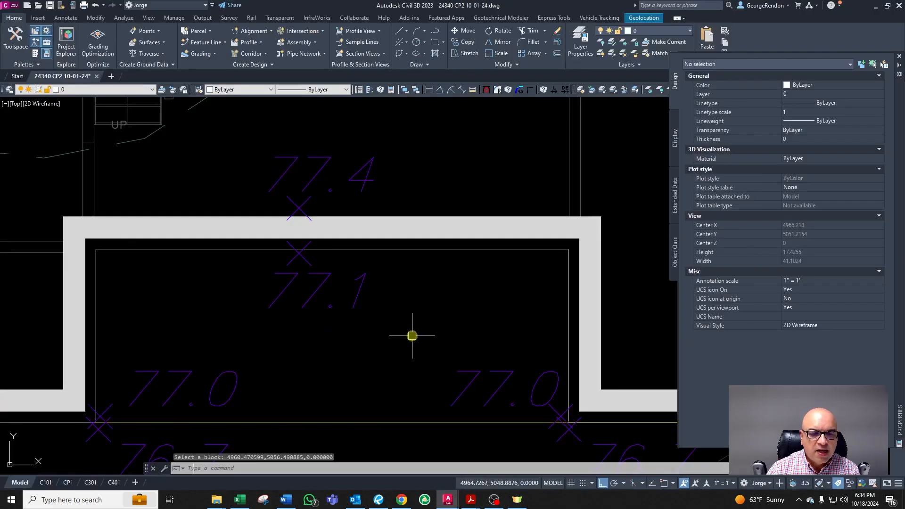
pyautogui.press('Escape')
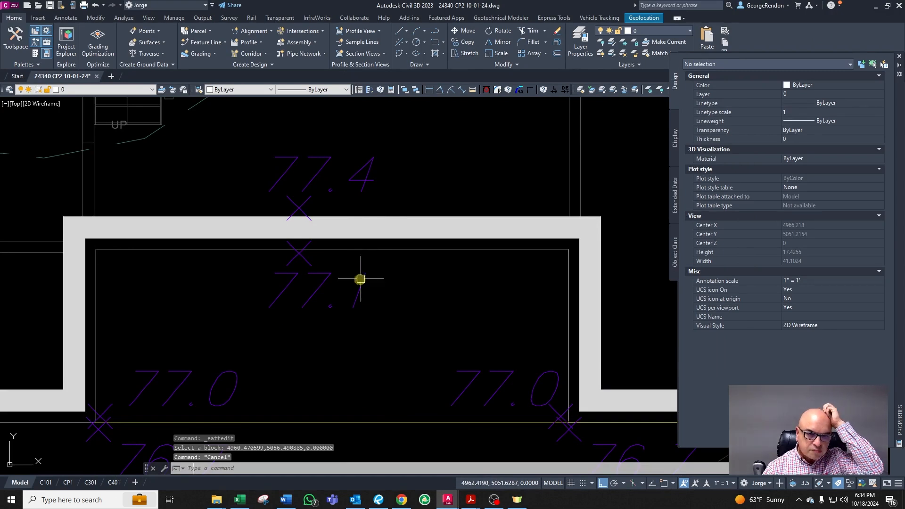
# Step: Move the FFE label from beside the site into the house above the spot elevations
pyautogui.scroll(-2, 360, 278)
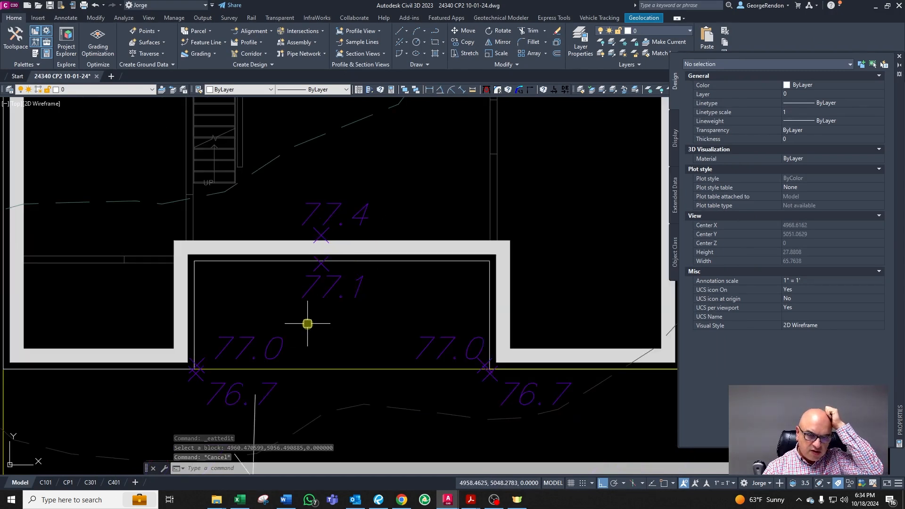
pyautogui.scroll(-10, 387, 310)
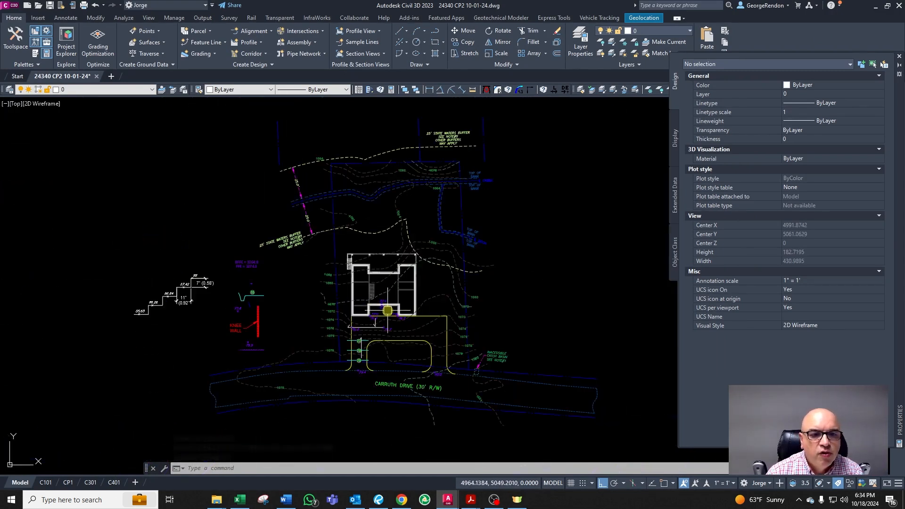
pyautogui.scroll(4, 257, 317)
pyautogui.scroll(2, 233, 171)
pyautogui.click(245, 153)
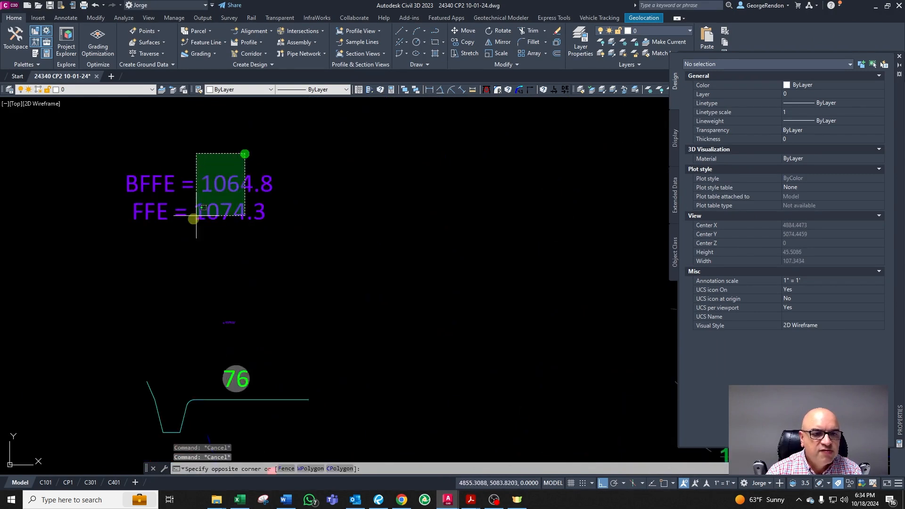
pyautogui.click(212, 200)
pyautogui.scroll(-6, 194, 209)
pyautogui.scroll(2, 230, 207)
pyautogui.press('Escape')
pyautogui.click(178, 213)
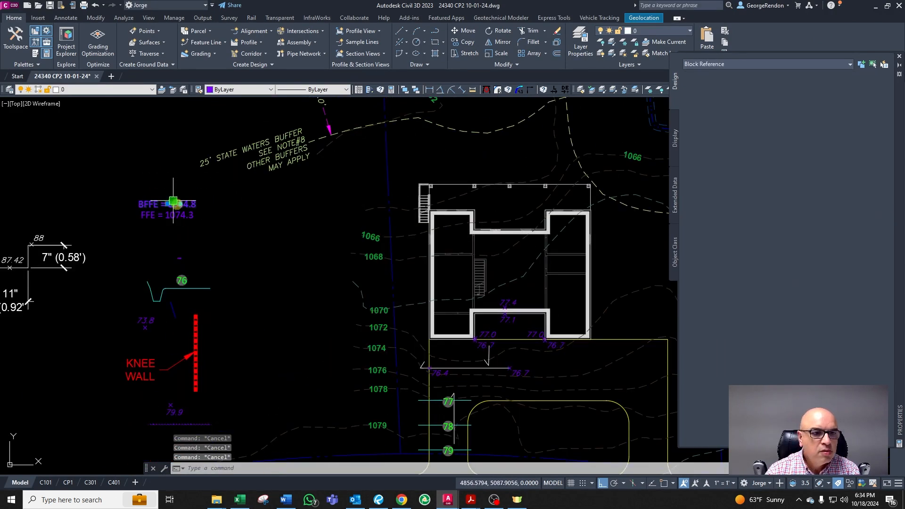
pyautogui.scroll(2, 202, 222)
pyautogui.write('m')
pyautogui.press('Return')
pyautogui.click(202, 229)
pyautogui.scroll(-4, 203, 230)
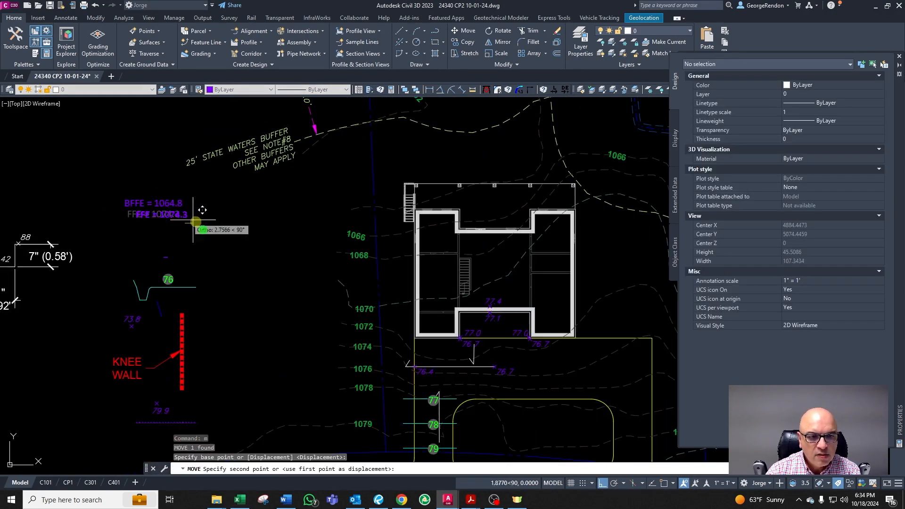
pyautogui.scroll(-1, 415, 259)
pyautogui.press('F8')
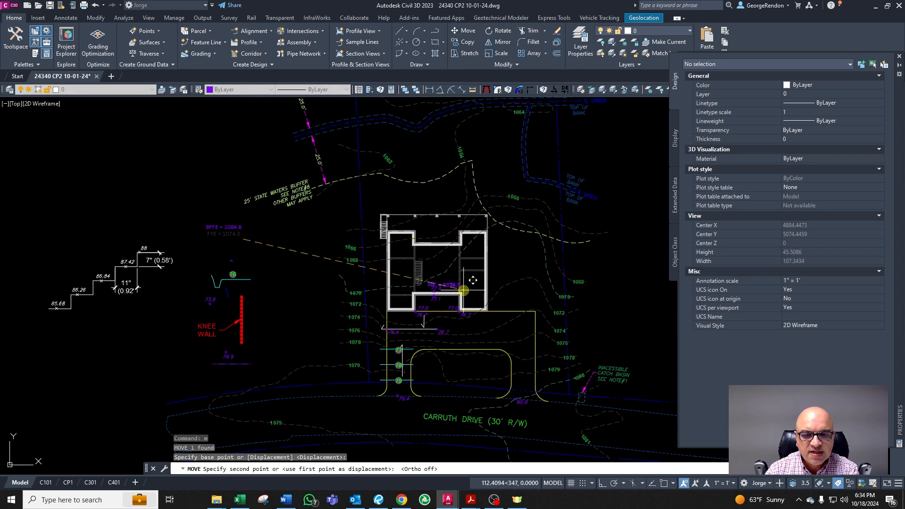
pyautogui.scroll(5, 473, 280)
pyautogui.press('Escape')
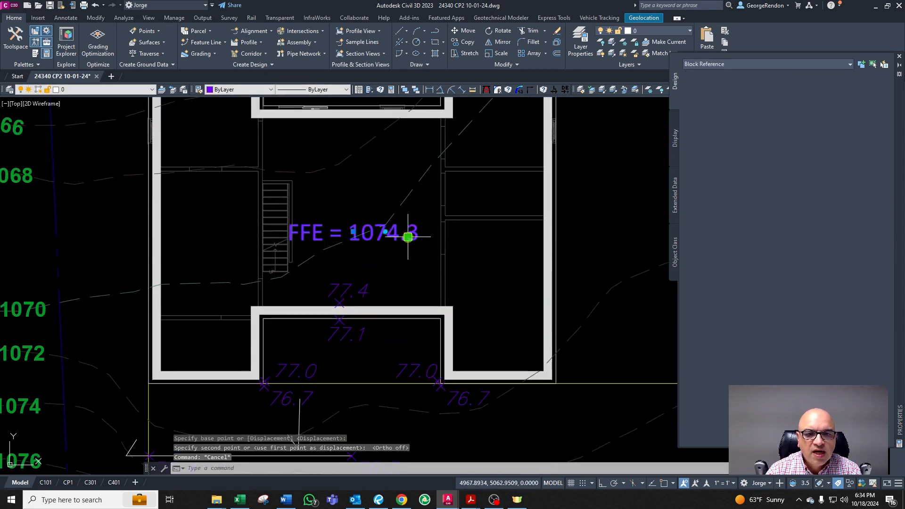
# Step: Change the FFE label text to FFE = 1077.4
pyautogui.doubleClick(407, 236)
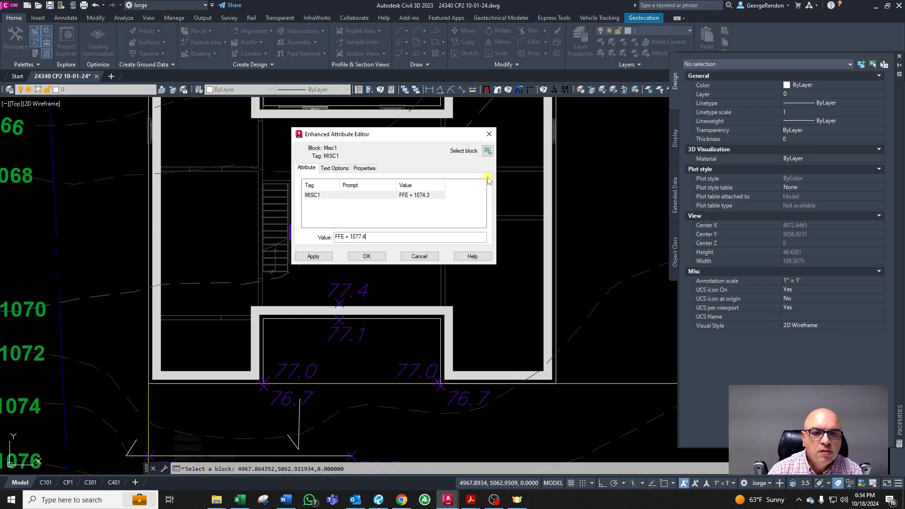
pyautogui.click(369, 257)
pyautogui.scroll(-2, 415, 299)
pyautogui.press('Escape')
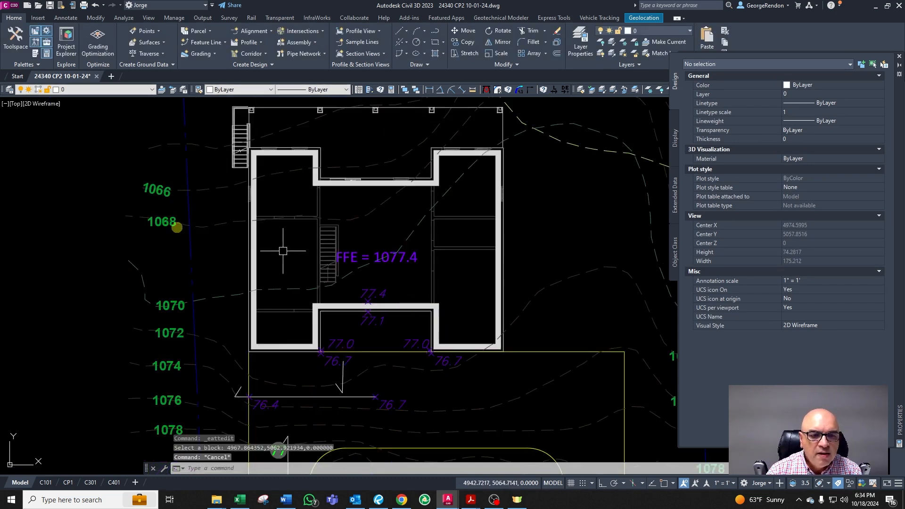
# Step: Move the BFFE label into the house just above the FFE label
pyautogui.scroll(-4, 279, 202)
pyautogui.scroll(2, 112, 215)
pyautogui.click(97, 155)
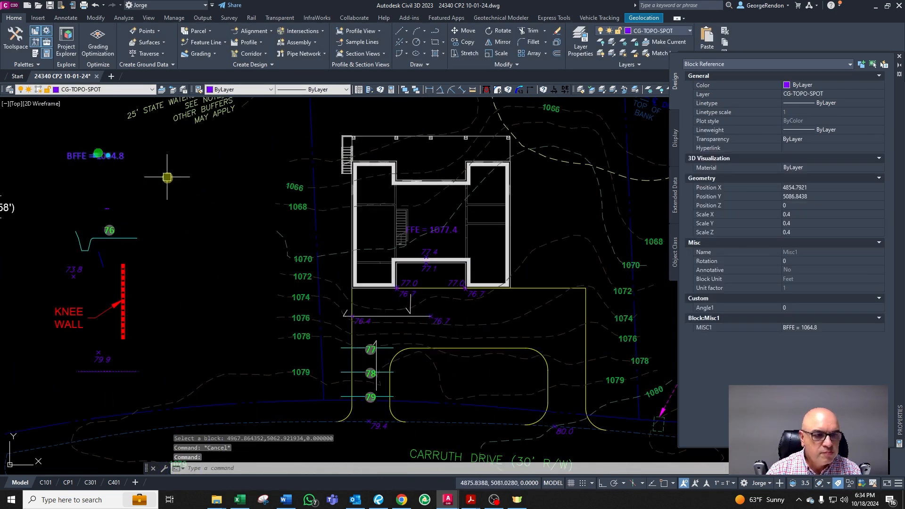
pyautogui.write('m')
pyautogui.press('Return')
pyautogui.click(125, 206)
pyautogui.scroll(2, 523, 269)
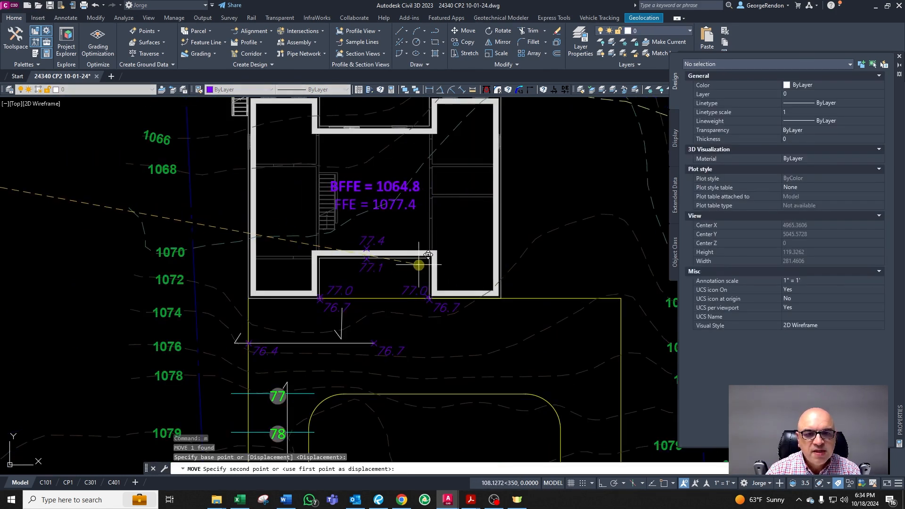
pyautogui.press('Escape')
pyautogui.scroll(4, 372, 185)
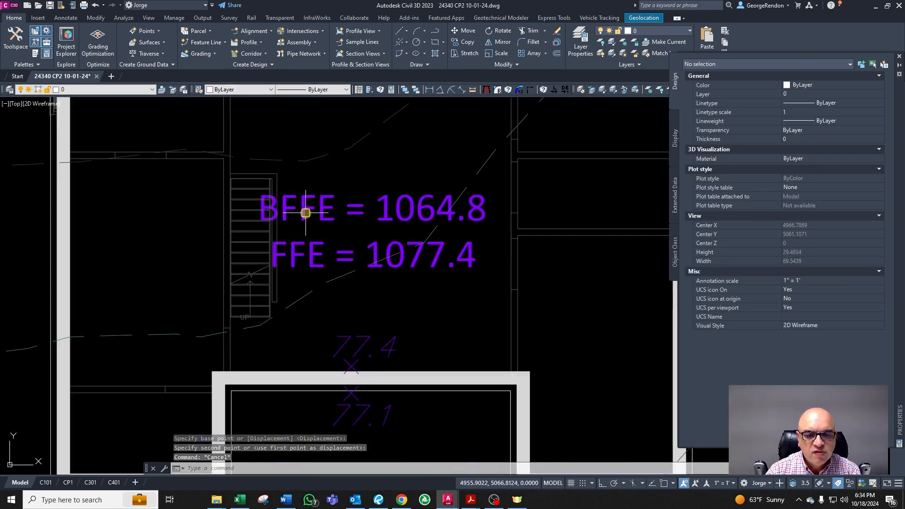
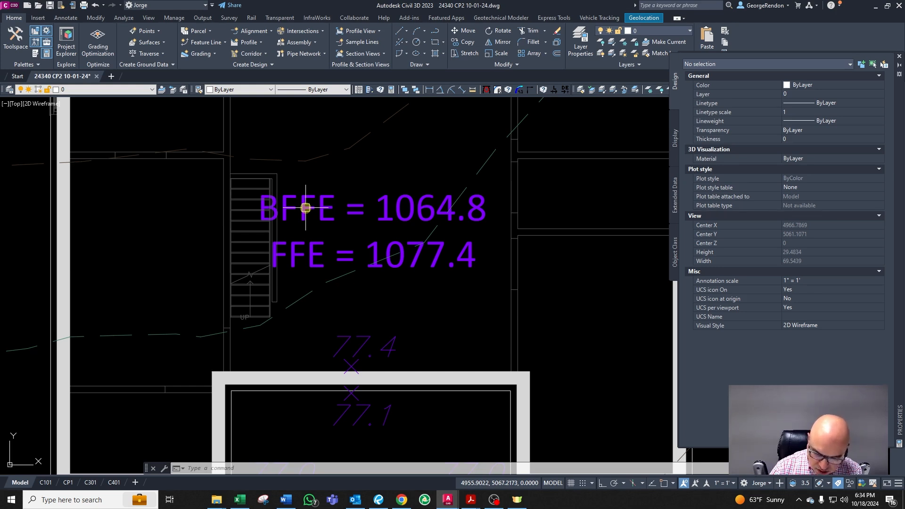
# Step: Change the BFFE label's text to 1066.9
pyautogui.press('Escape')
pyautogui.press('Escape')
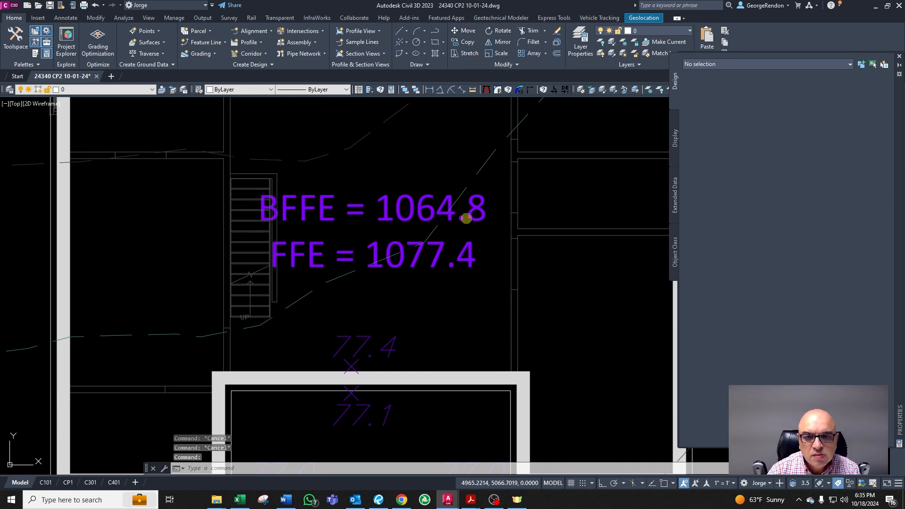
pyautogui.doubleClick(455, 216)
pyautogui.write('1066.9')
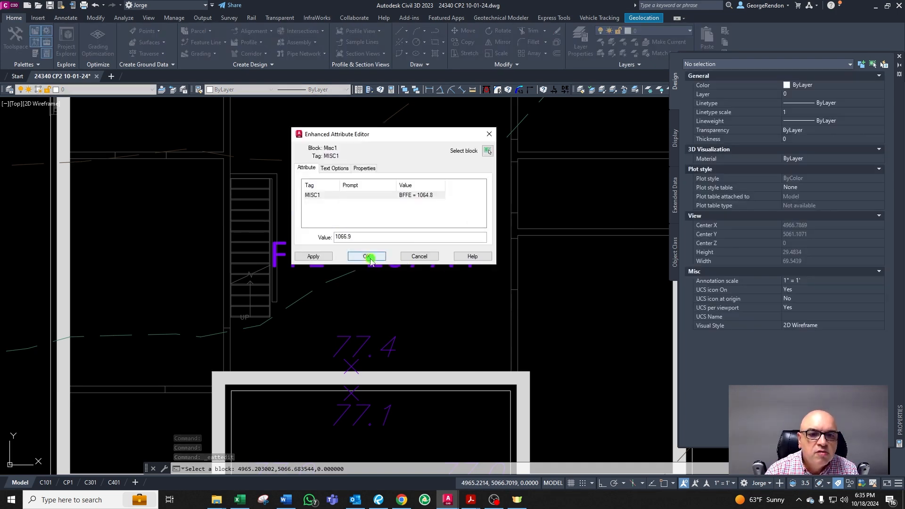
pyautogui.press('Return')
pyautogui.scroll(-3, 429, 259)
pyautogui.scroll(-2, 392, 247)
pyautogui.scroll(2, 451, 324)
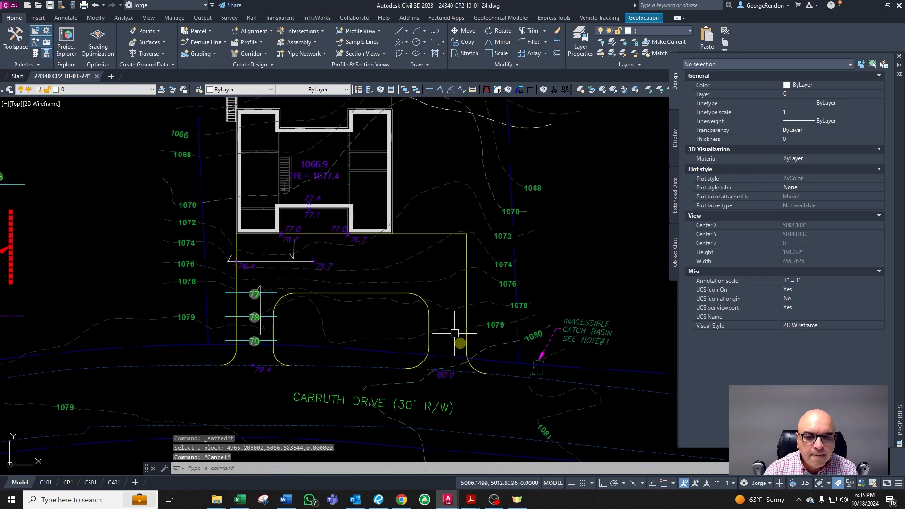
pyautogui.scroll(2, 458, 402)
pyautogui.scroll(-2, 453, 337)
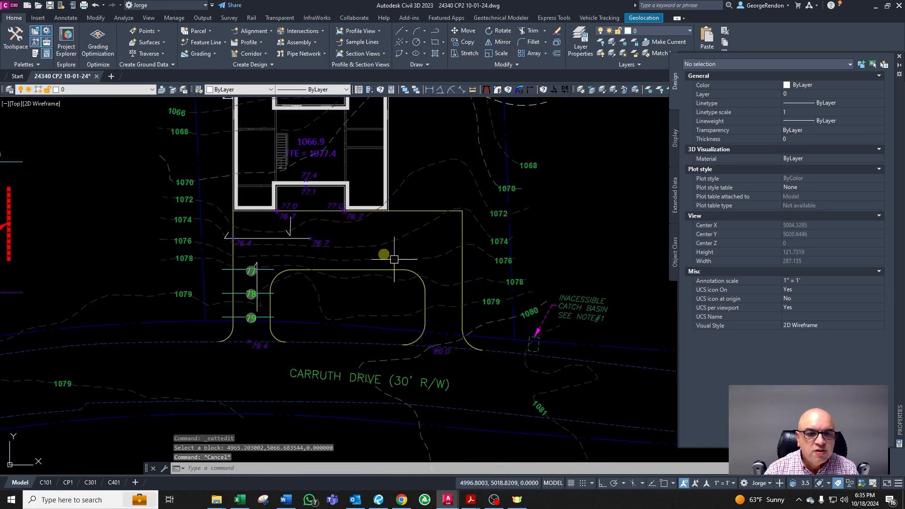
pyautogui.scroll(2, 353, 238)
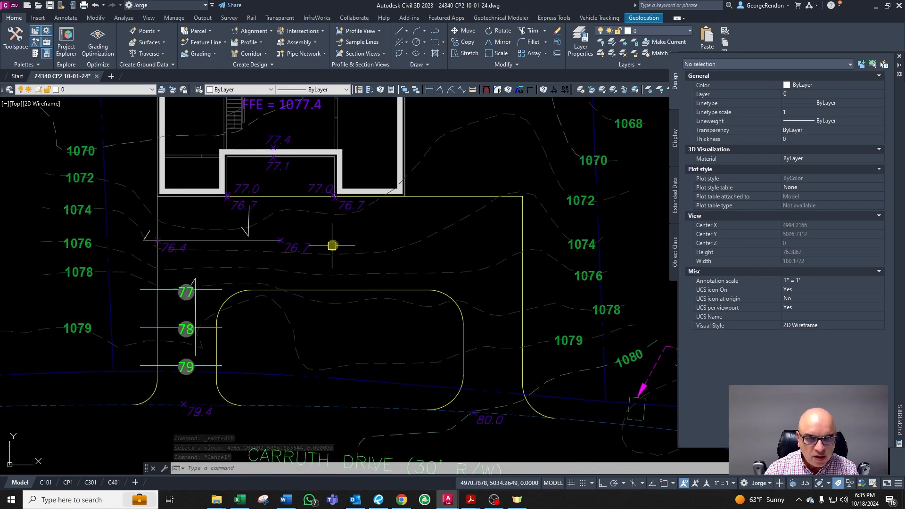
pyautogui.scroll(2, 331, 236)
pyautogui.press('Escape')
pyautogui.press('Escape')
pyautogui.press('Escape')
pyautogui.write('l')
pyautogui.press('Escape')
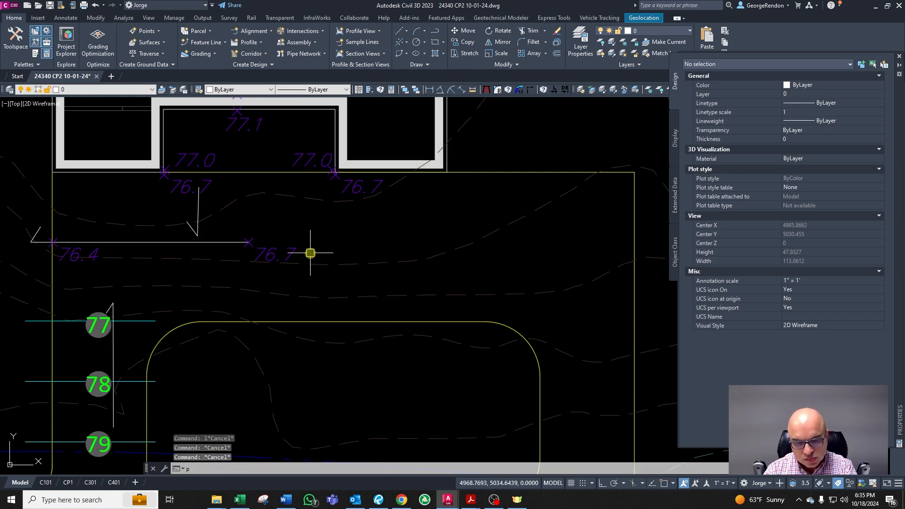
pyautogui.press('Return')
pyautogui.click(303, 256)
pyautogui.press('Escape')
pyautogui.press('Escape')
# Step: Edit the 76.7 spot elevation beside the step line so it reads HP 76.7
pyautogui.doubleClick(271, 254)
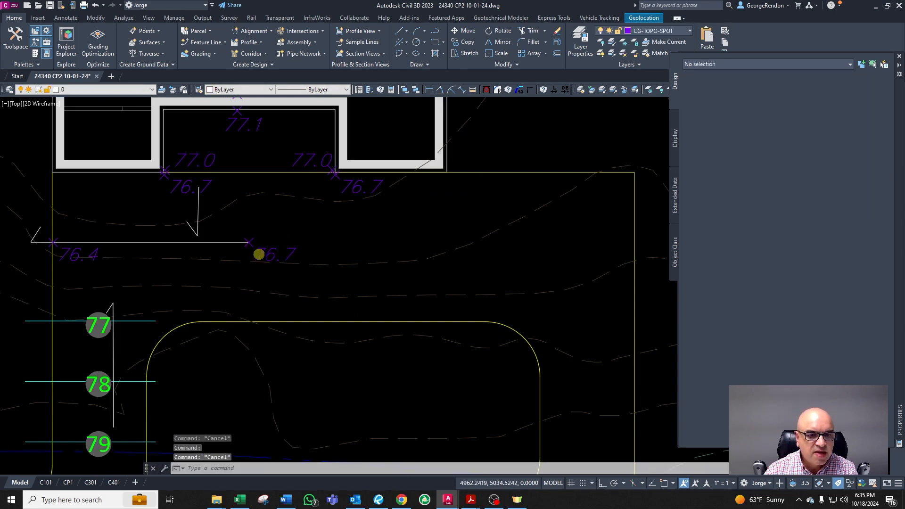
pyautogui.scroll(2, 259, 254)
pyautogui.doubleClick(268, 255)
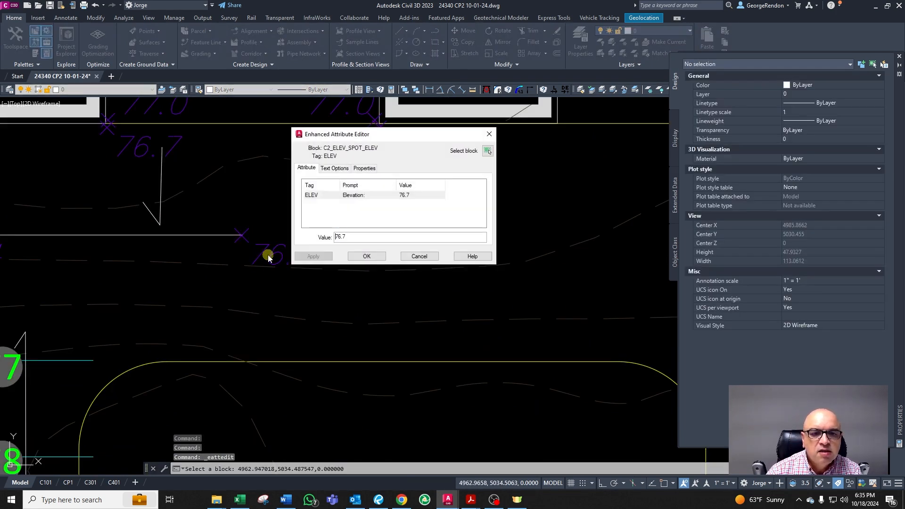
pyautogui.write('hp')
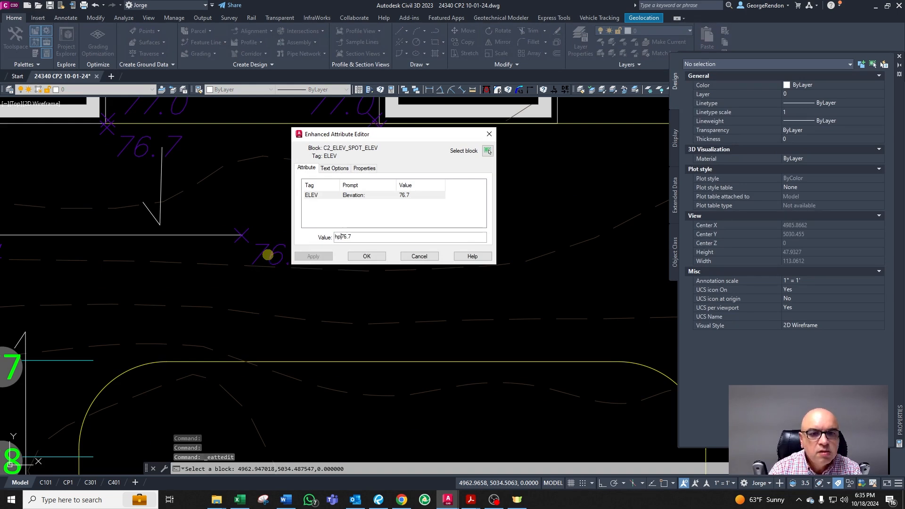
pyautogui.press('BackSpace')
pyautogui.press('BackSpace')
pyautogui.write('HP')
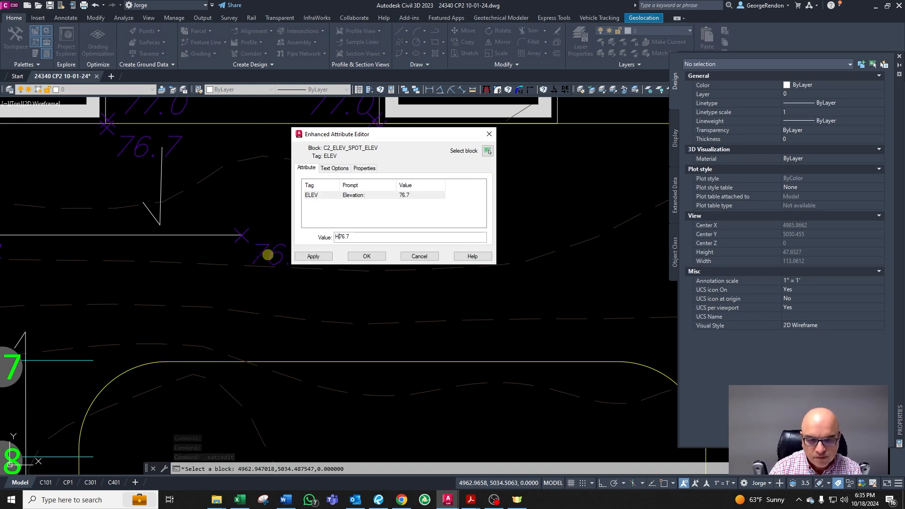
pyautogui.click(367, 257)
pyautogui.press('Escape')
pyautogui.press('Escape')
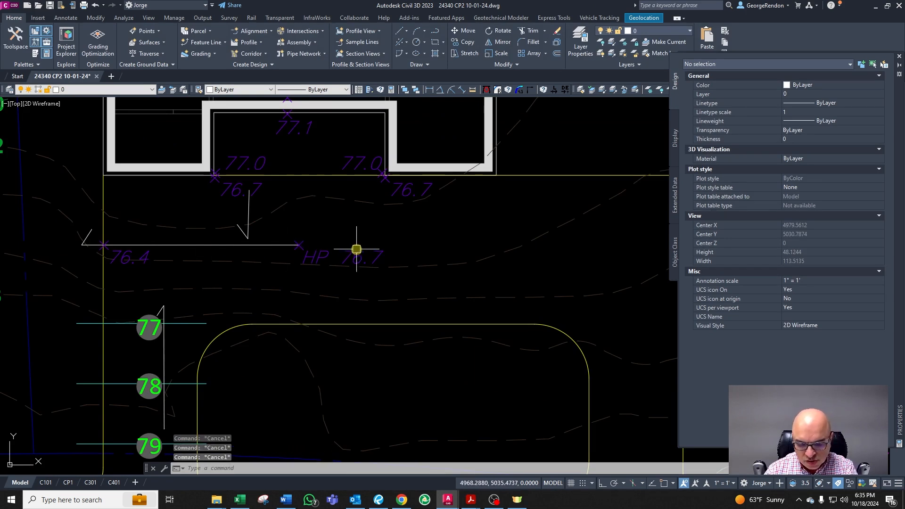
# Step: Draw a polyline from the HP spot east about 25 ft along the walk, then diagonally up to the driveway's corner
pyautogui.write('pl')
pyautogui.press('Return')
pyautogui.click(300, 245)
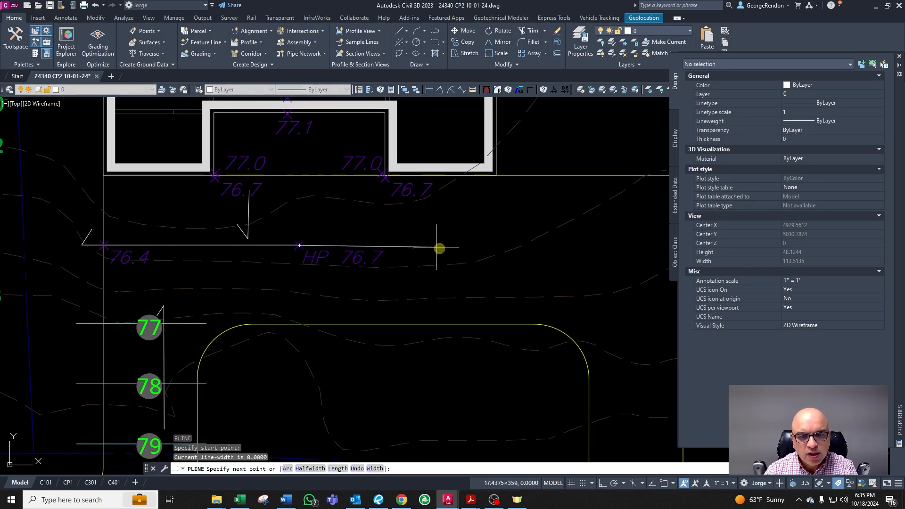
pyautogui.press('F8')
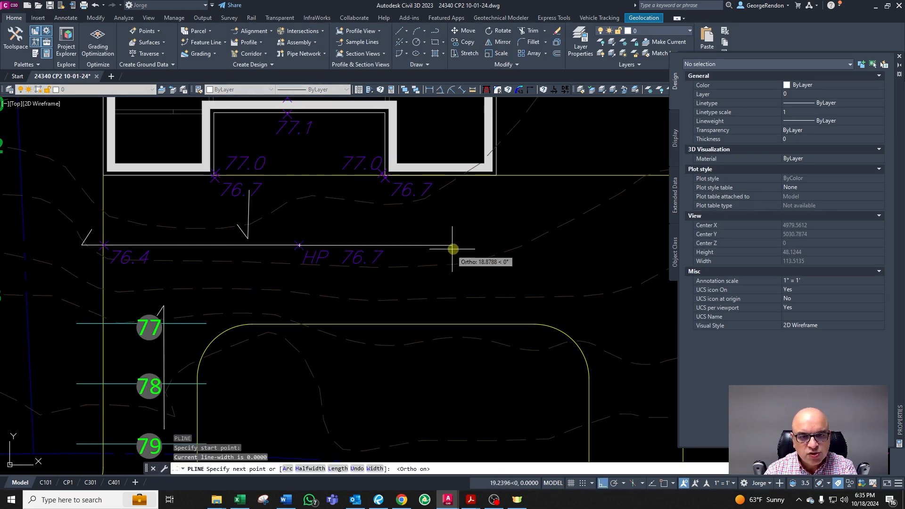
pyautogui.click(510, 249)
pyautogui.press('F8')
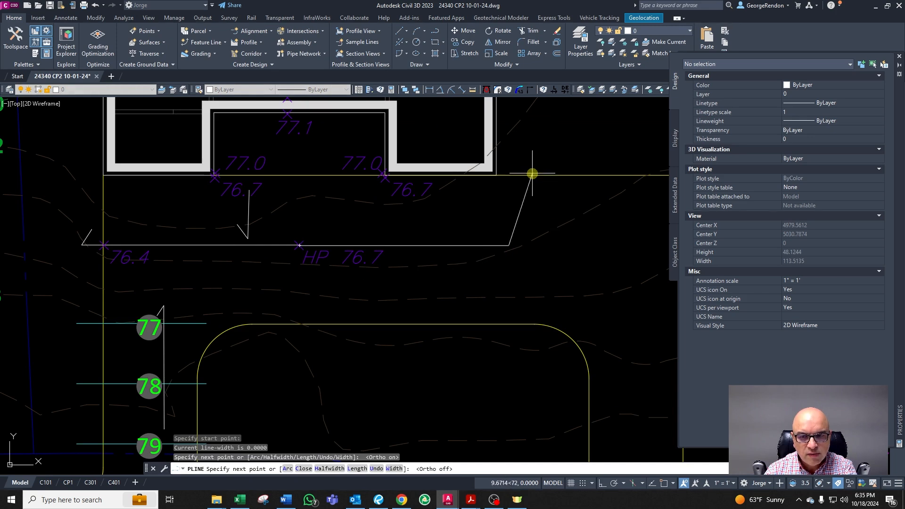
pyautogui.click(532, 174)
pyautogui.press('Escape')
# Step: Select the new polyline to inspect its properties
pyautogui.scroll(-5, 344, 176)
pyautogui.scroll(3, 415, 176)
pyautogui.scroll(2, 290, 226)
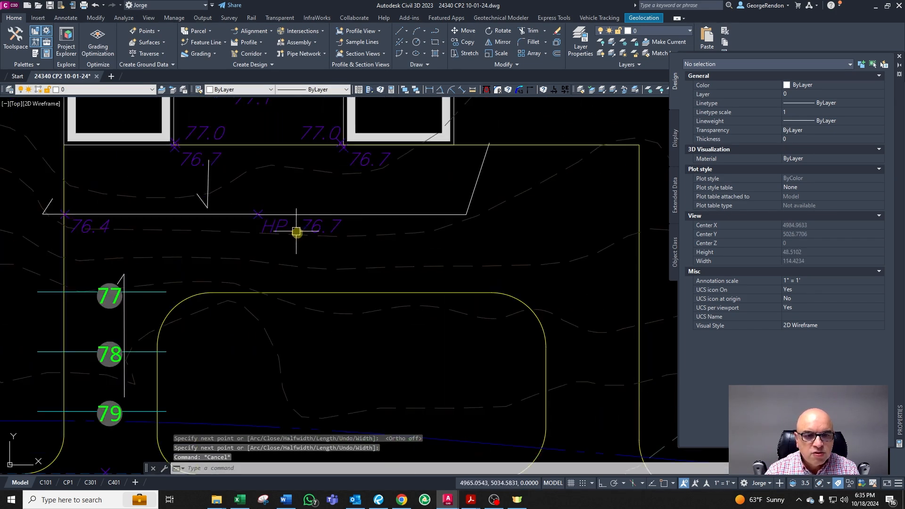
pyautogui.press('Escape')
pyautogui.click(376, 215)
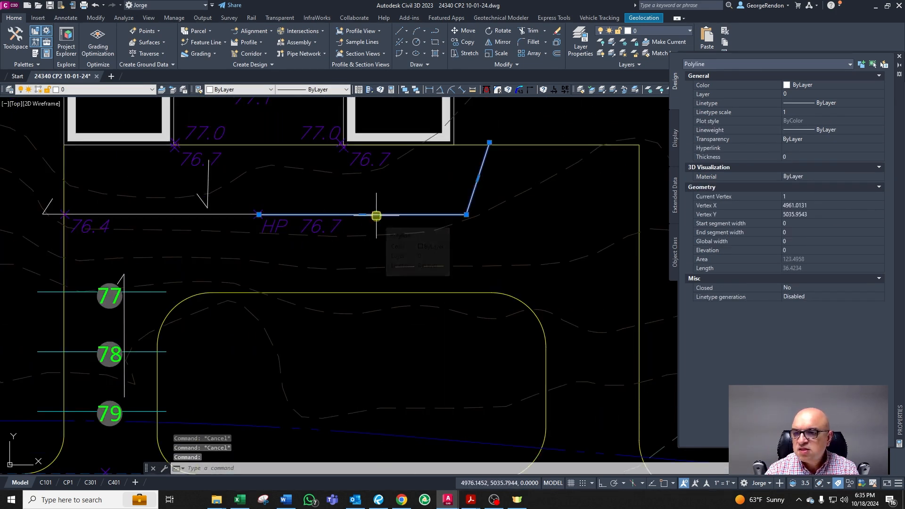
pyautogui.scroll(-3, 391, 213)
pyautogui.scroll(3, 420, 212)
pyautogui.press('Escape')
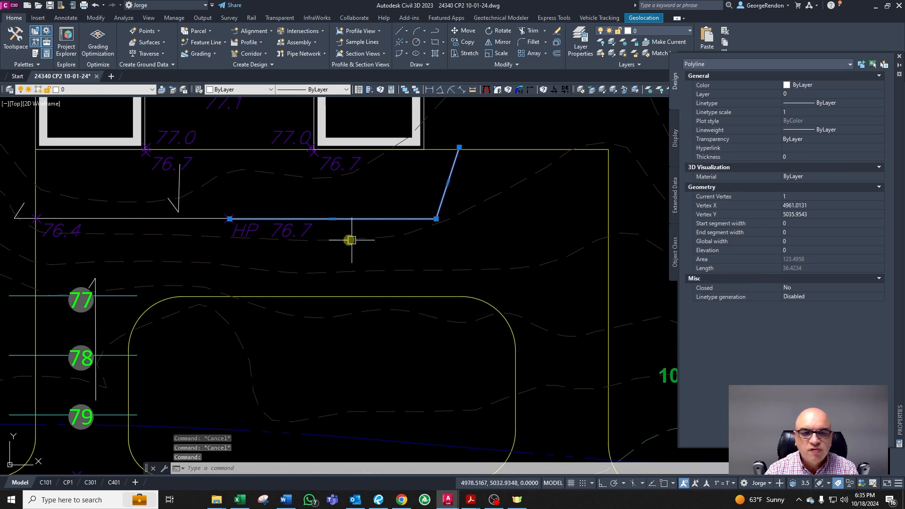
# Step: Copy the HP 76.7 spot elevation to the polyline's upper end at the driveway corner
pyautogui.click(285, 231)
pyautogui.write('co')
pyautogui.press('Return')
pyautogui.click(317, 249)
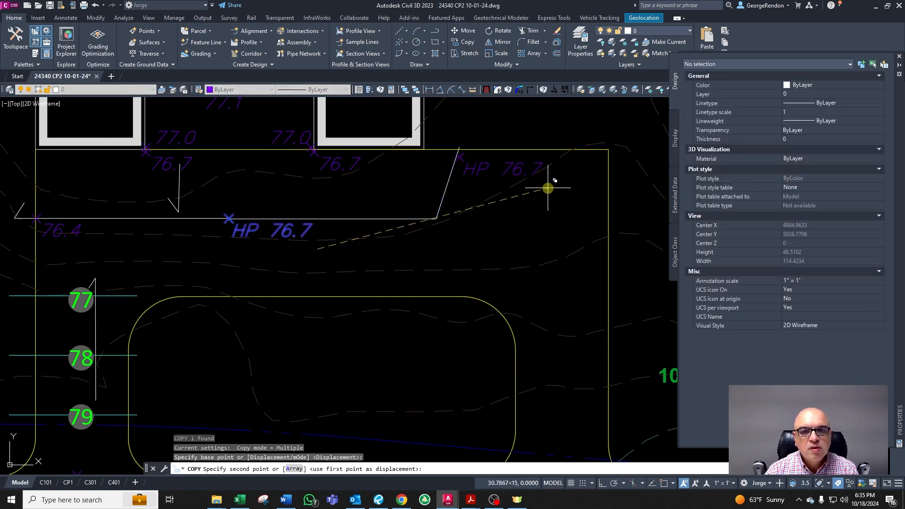
pyautogui.click(547, 181)
pyautogui.press('Escape')
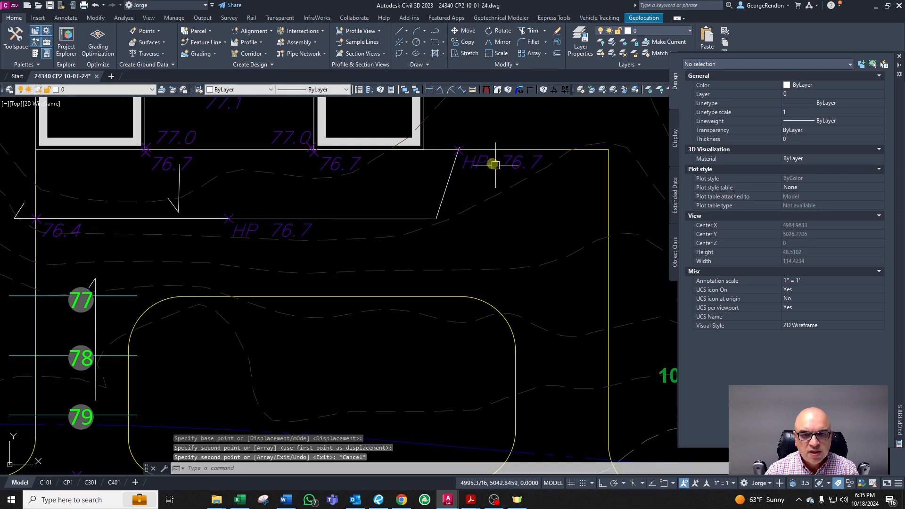
# Step: Change the copied spot elevation's value to 76.3
pyautogui.click(333, 218)
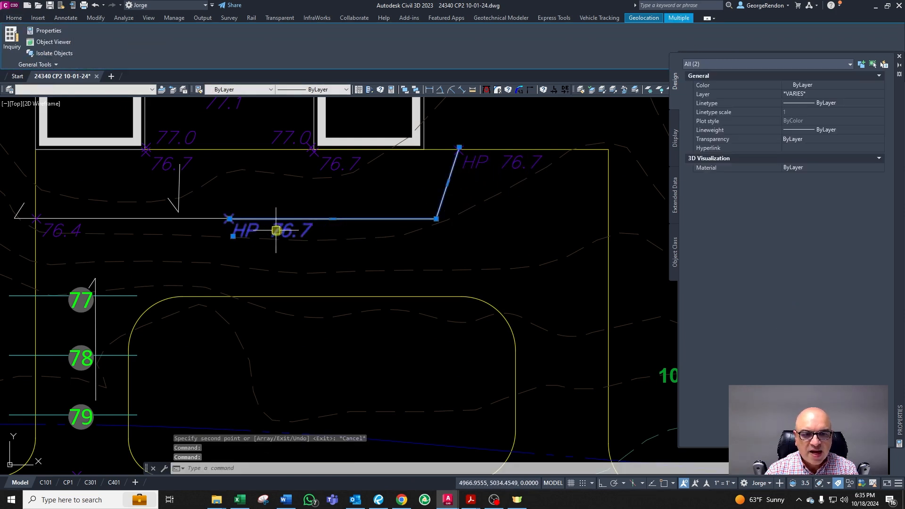
pyautogui.press('Escape')
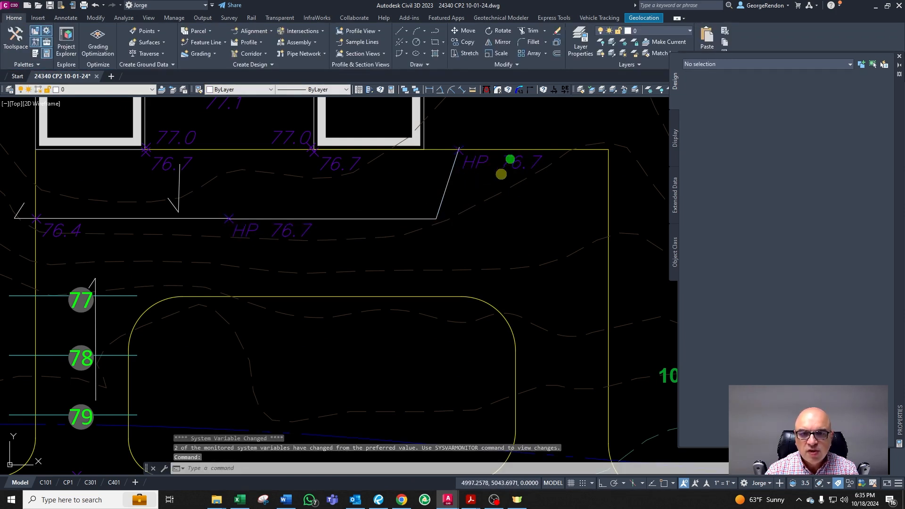
pyautogui.doubleClick(507, 159)
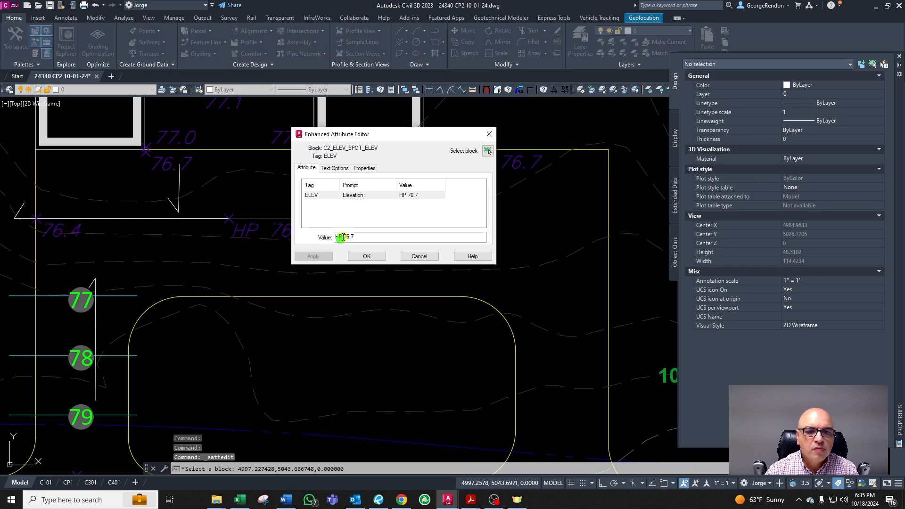
pyautogui.press('BackSpace')
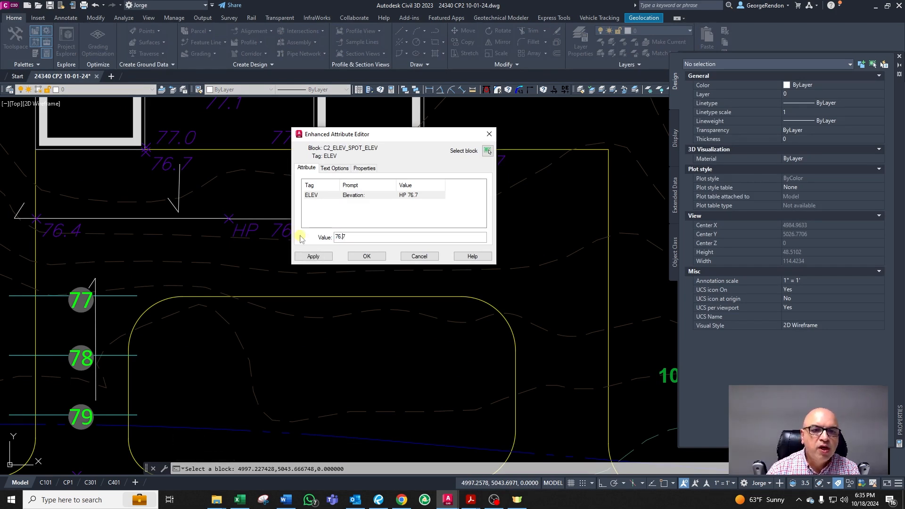
pyautogui.click(358, 259)
pyautogui.click(448, 178)
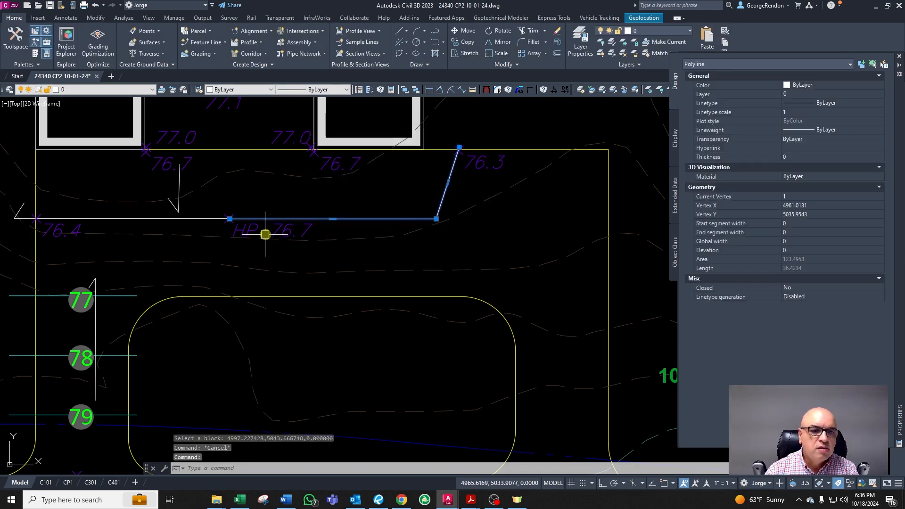
pyautogui.press('Escape')
# Step: Draw a line from the 80.0 spot at the street up to the 76.3 spot at the driveway corner
pyautogui.scroll(-3, 294, 231)
pyautogui.scroll(2, 378, 264)
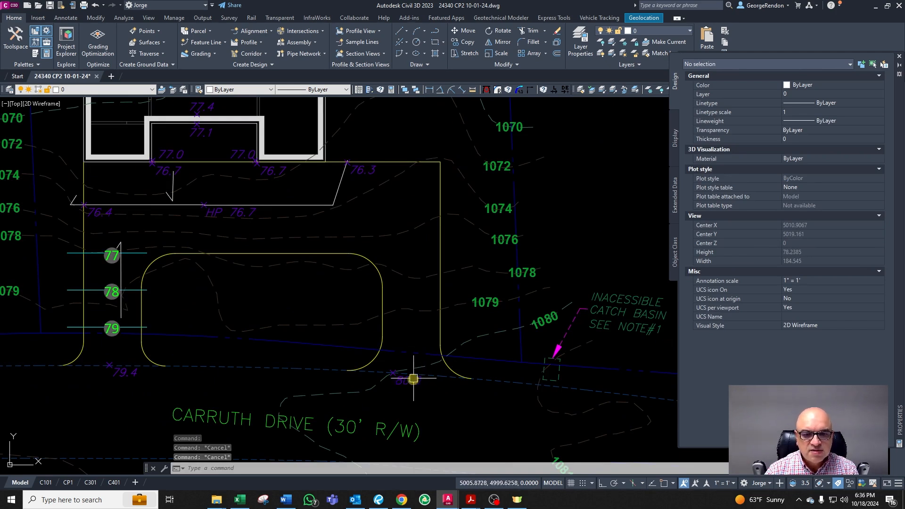
pyautogui.press('Escape')
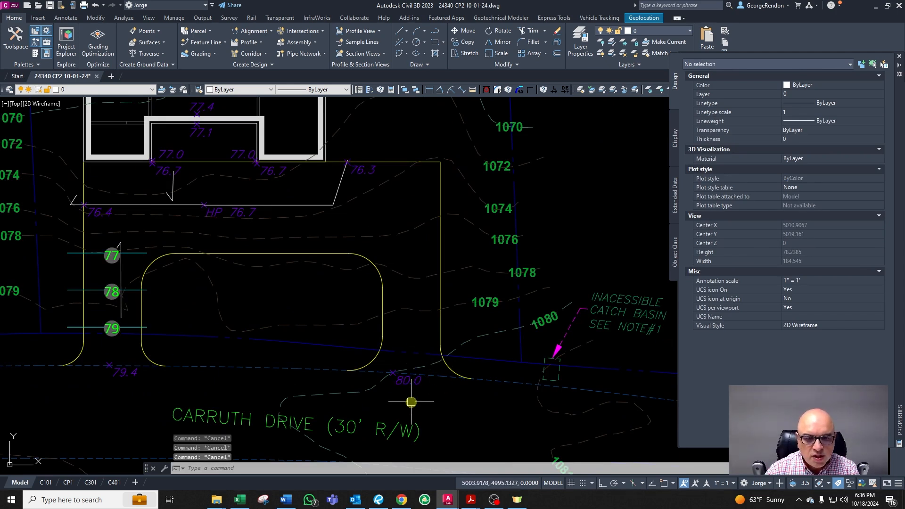
pyautogui.scroll(2, 419, 389)
pyautogui.scroll(-2, 413, 384)
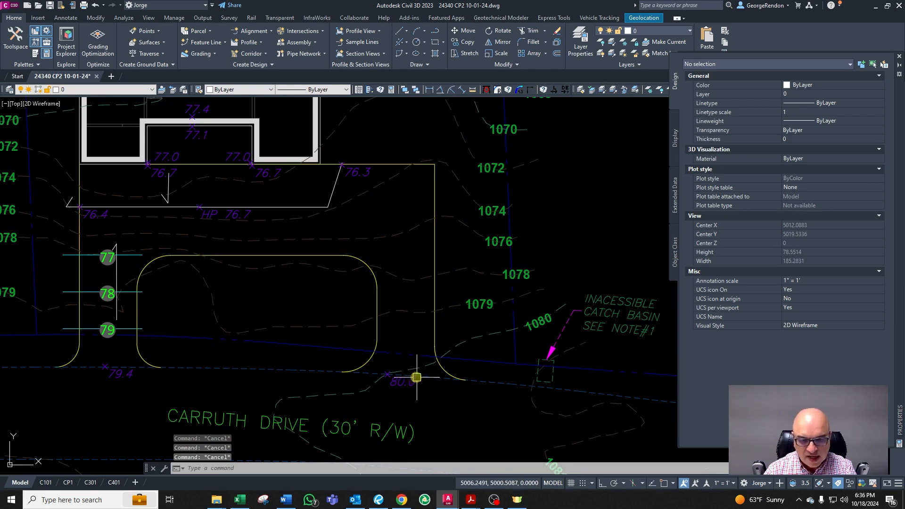
pyautogui.write('l')
pyautogui.press('Return')
pyautogui.click(388, 374)
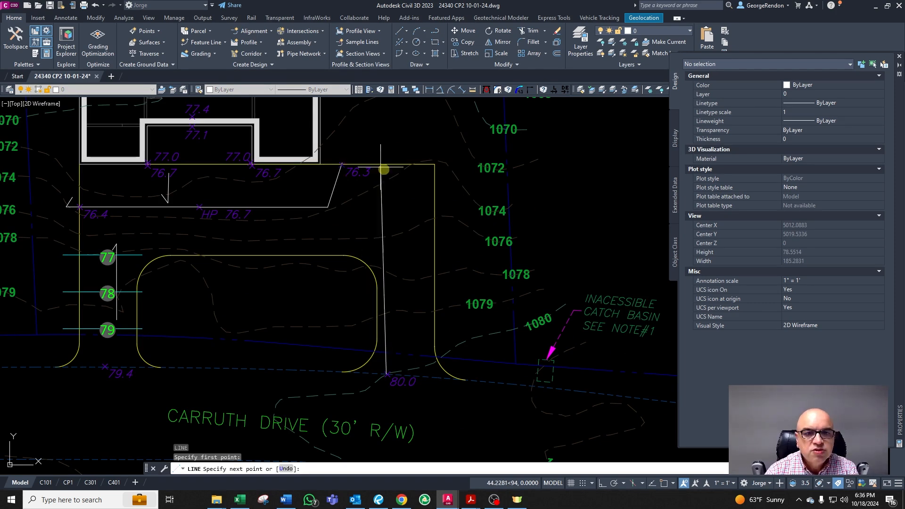
pyautogui.scroll(4, 346, 165)
pyautogui.click(346, 149)
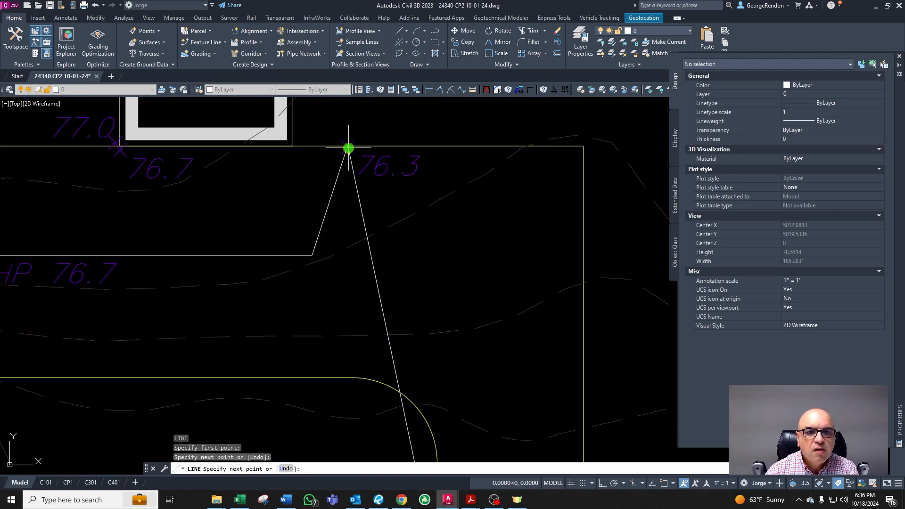
pyautogui.press('Return')
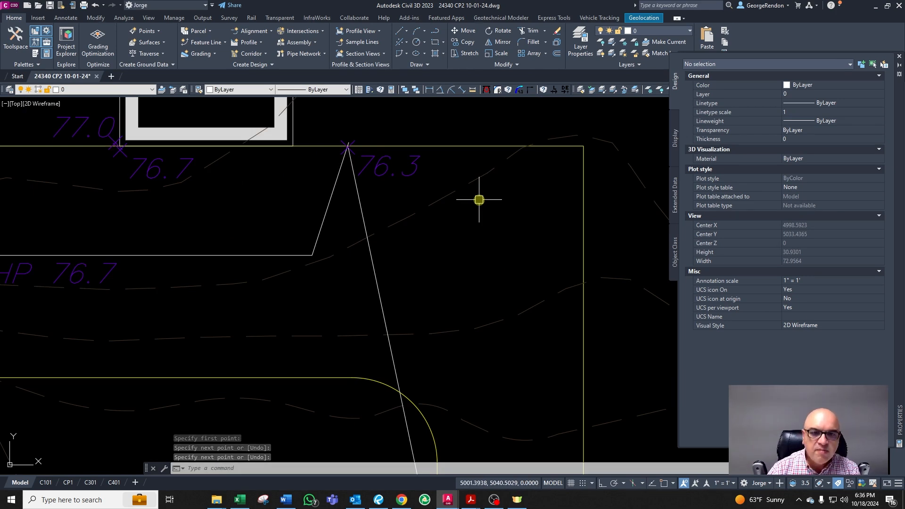
# Step: Select the new line to check its length and follow it down to the street
pyautogui.press('Escape')
pyautogui.click(372, 269)
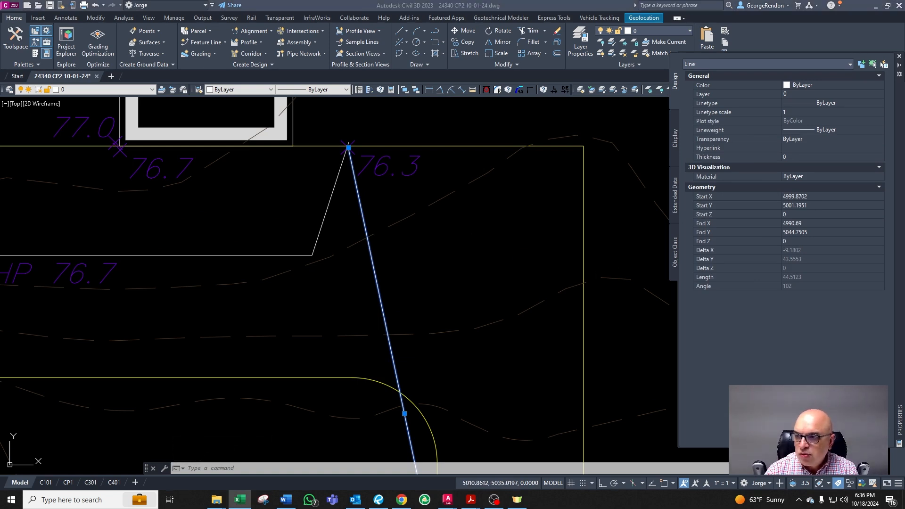
pyautogui.press('Escape')
pyautogui.scroll(-5, 461, 247)
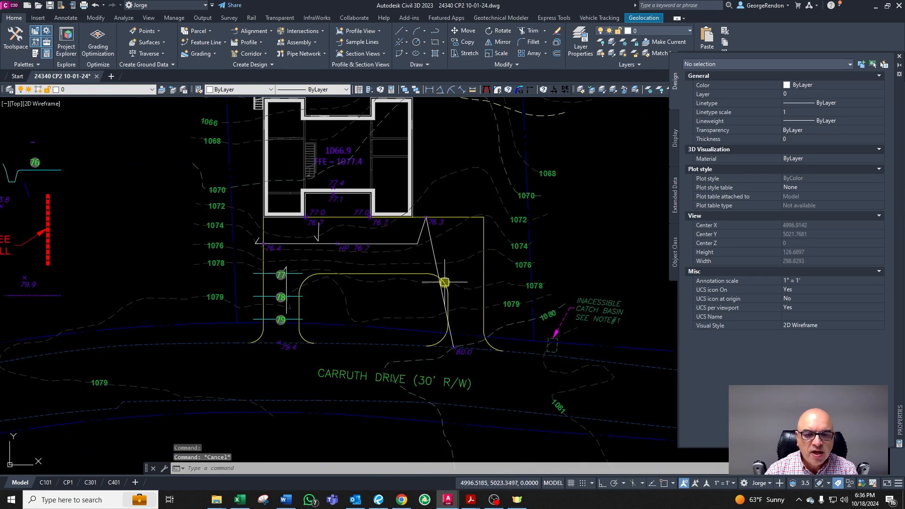
pyautogui.scroll(2, 501, 344)
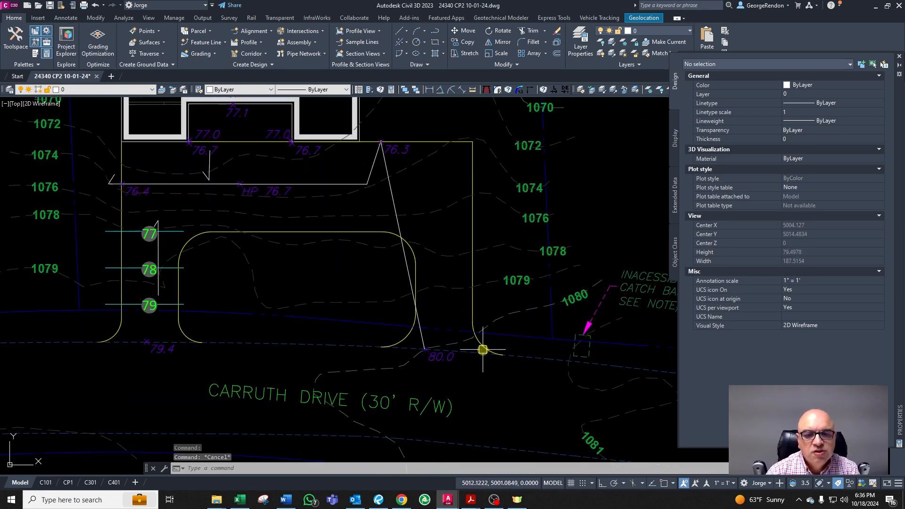
pyautogui.scroll(2, 441, 372)
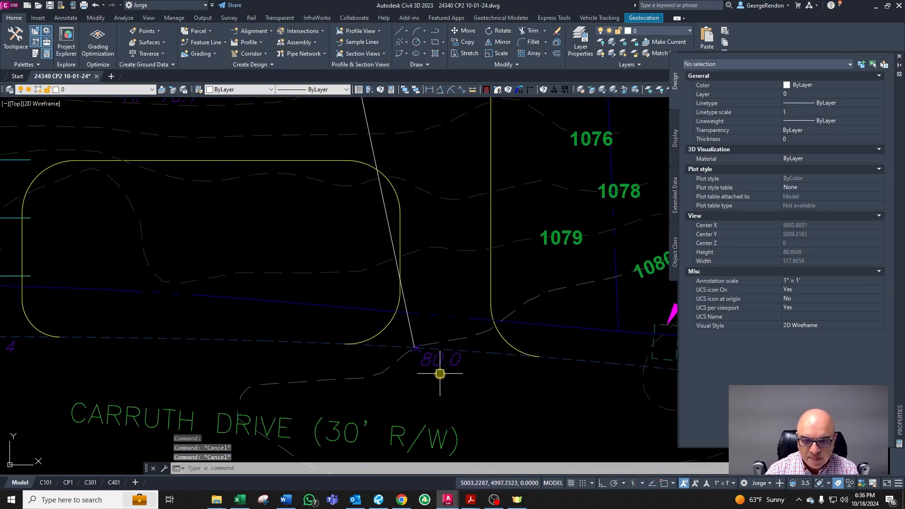
pyautogui.scroll(2, 440, 373)
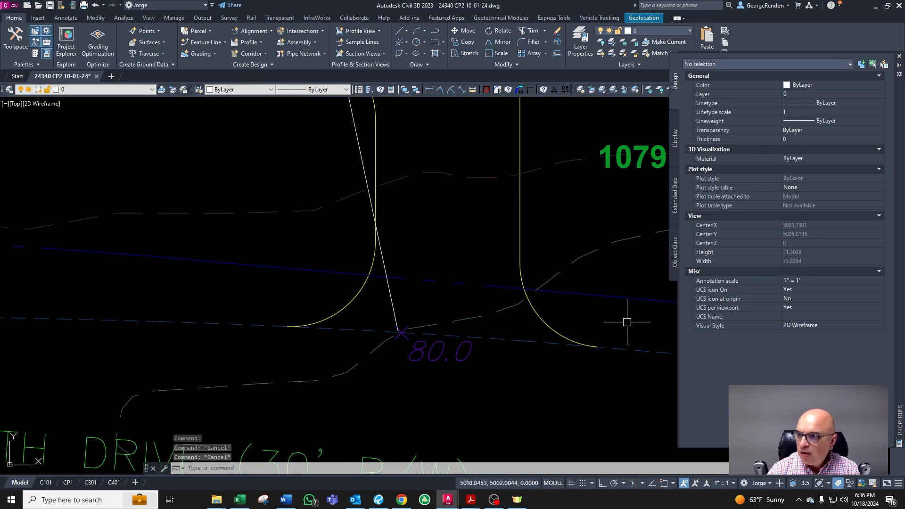
# Step: Switch to Excel and enter 8 as the vertical value in the Rule of 3 sheet
pyautogui.hotkey('alt', 'Tab')
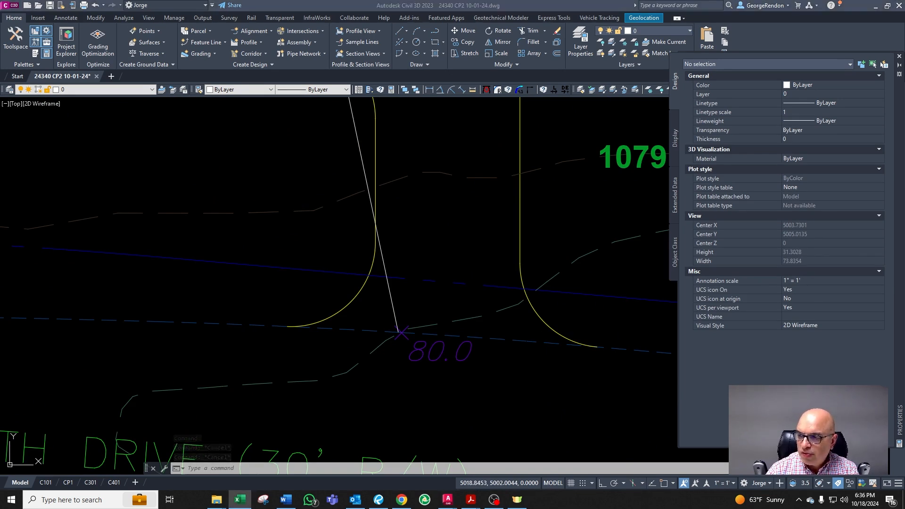
pyautogui.moveTo(904, 14); pyautogui.dragTo(726, 49)
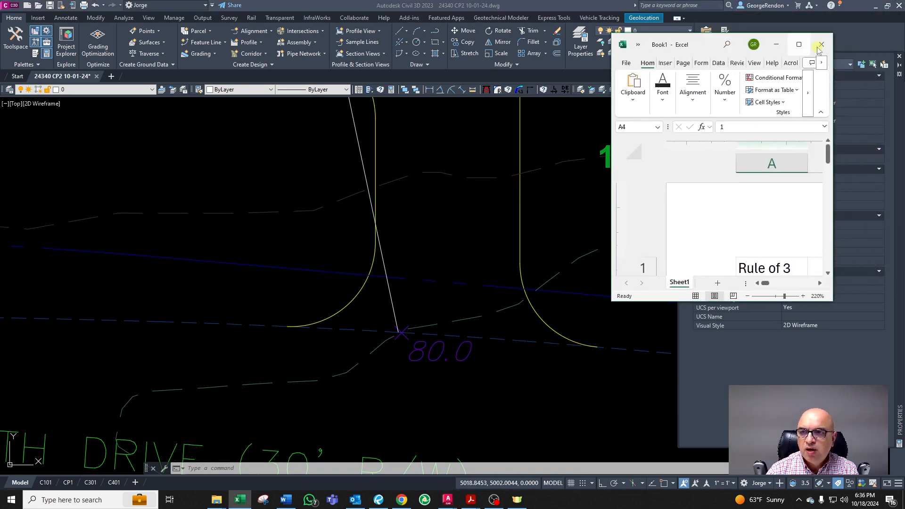
pyautogui.click(805, 50)
pyautogui.click(728, 293)
pyautogui.click(177, 278)
pyautogui.write('8')
pyautogui.press('Return')
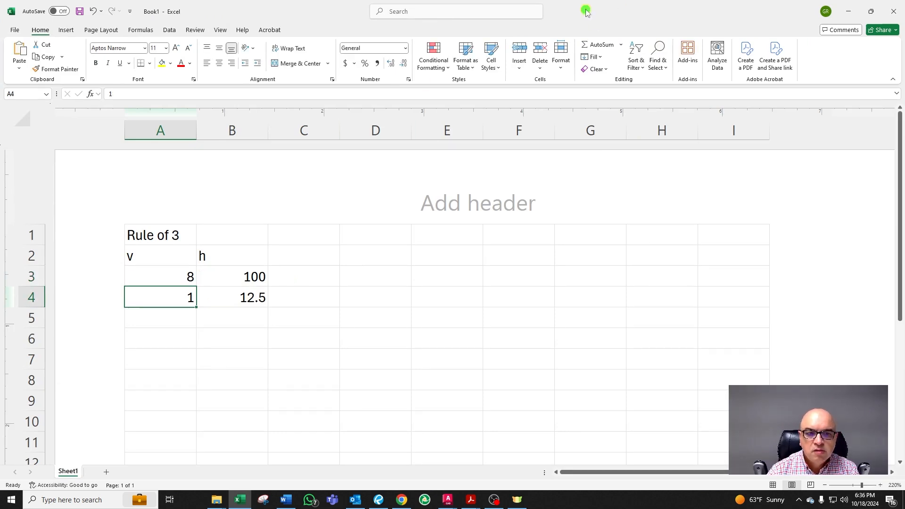
# Step: Switch back to Civil 3D and draw a circle of radius 25 centred on the 80.0 spot elevation at the street
pyautogui.moveTo(586, 10); pyautogui.dragTo(904, 11)
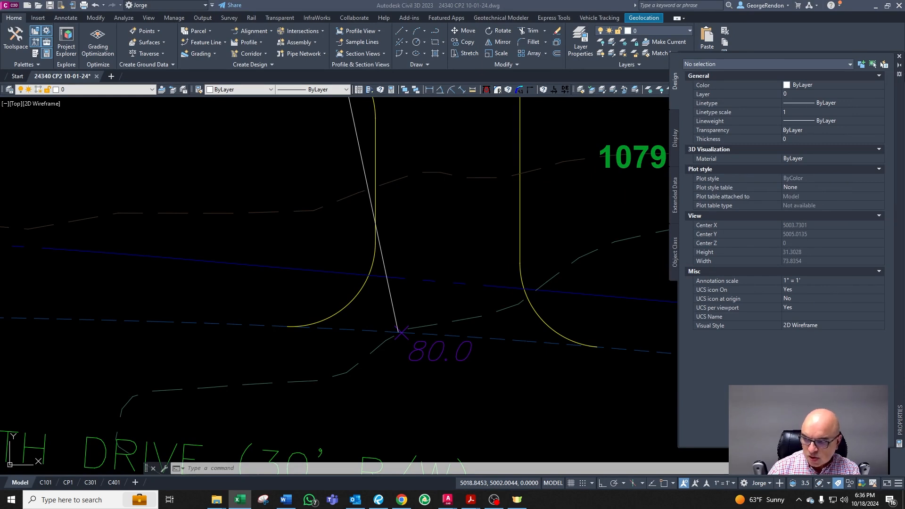
pyautogui.click(390, 306)
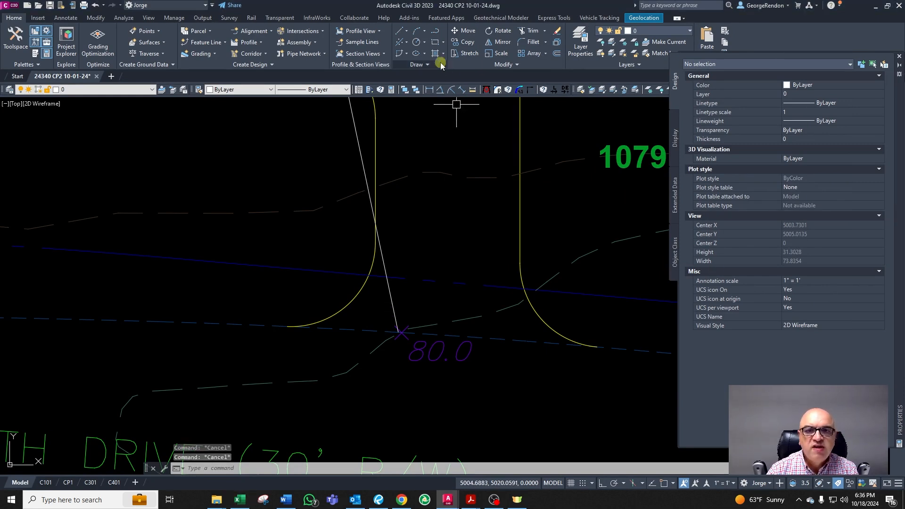
pyautogui.click(417, 42)
pyautogui.keyDown('shift'); pyautogui.rightClick(435, 201); pyautogui.keyUp('shift')
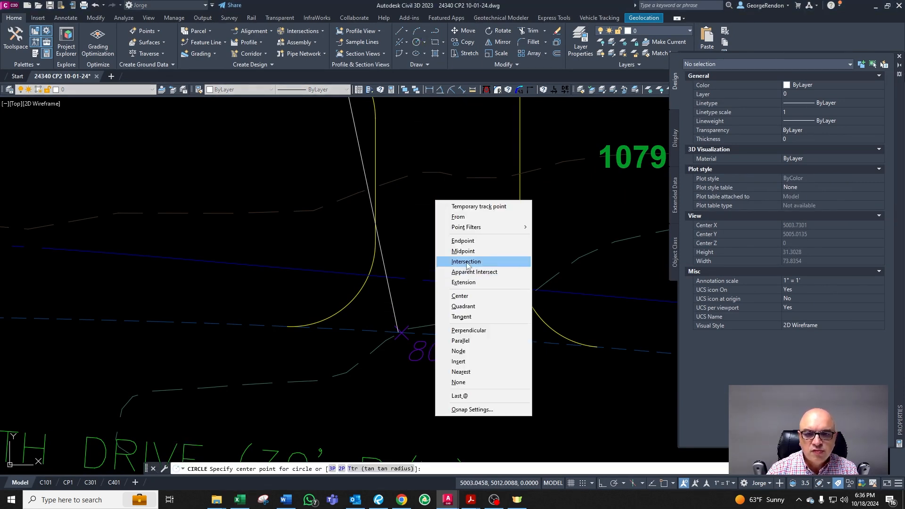
pyautogui.click(476, 259)
pyautogui.click(402, 333)
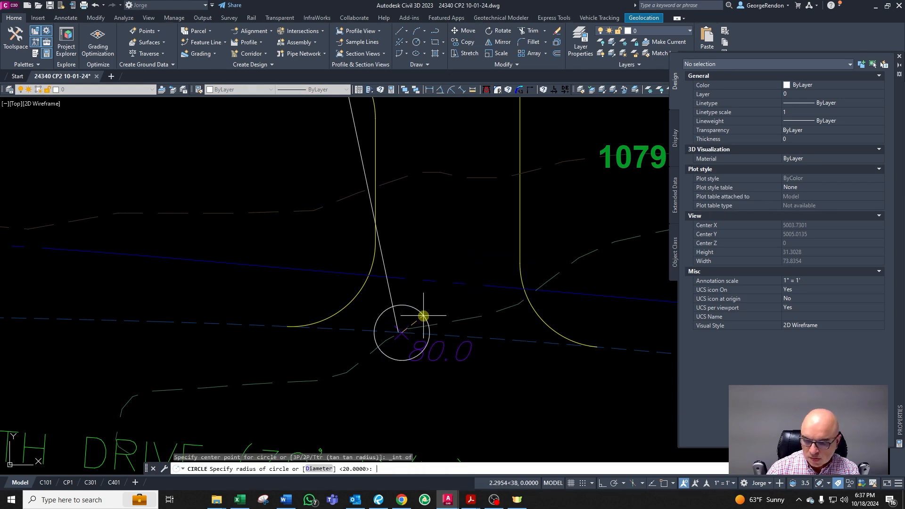
pyautogui.write('25')
pyautogui.press('Return')
pyautogui.scroll(-3, 415, 312)
pyautogui.scroll(5, 411, 282)
pyautogui.scroll(-2, 413, 256)
pyautogui.press('Escape')
pyautogui.press('Escape')
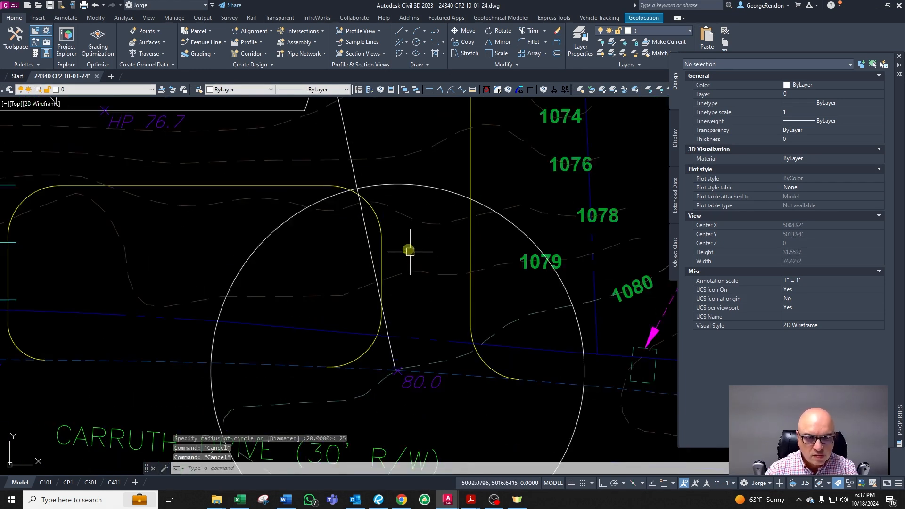
# Step: Draw a horizontal line from where the circle crosses the driveway edge across the driveway
pyautogui.scroll(3, 413, 256)
pyautogui.write('l')
pyautogui.press('Return')
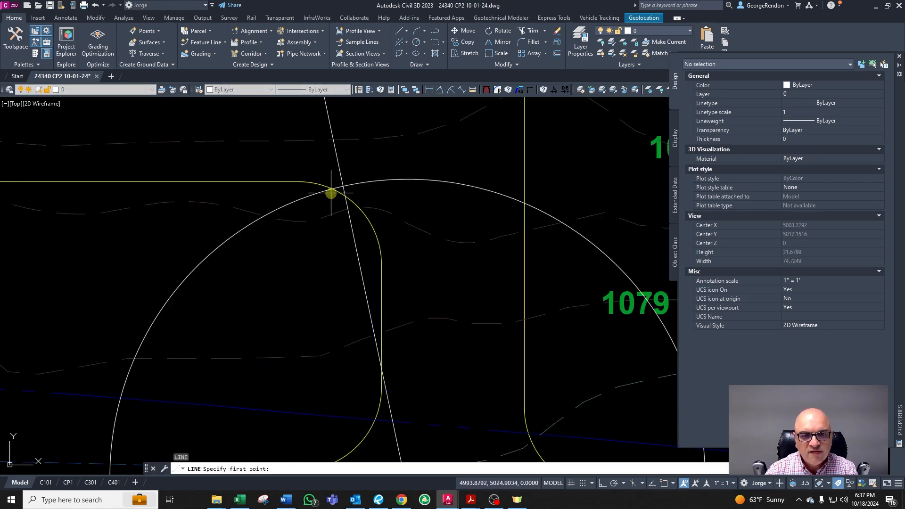
pyautogui.click(331, 187)
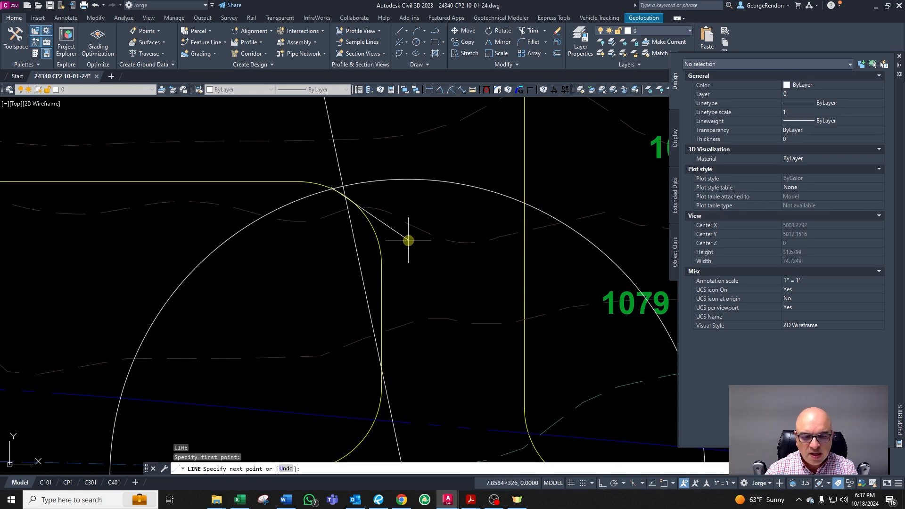
pyautogui.press('F8')
pyautogui.click(513, 213)
pyautogui.press('Return')
# Step: Delete the 25-radius construction circle
pyautogui.scroll(-2, 396, 182)
pyautogui.click(384, 180)
pyautogui.press('Delete')
pyautogui.scroll(-2, 474, 269)
pyautogui.press('Escape')
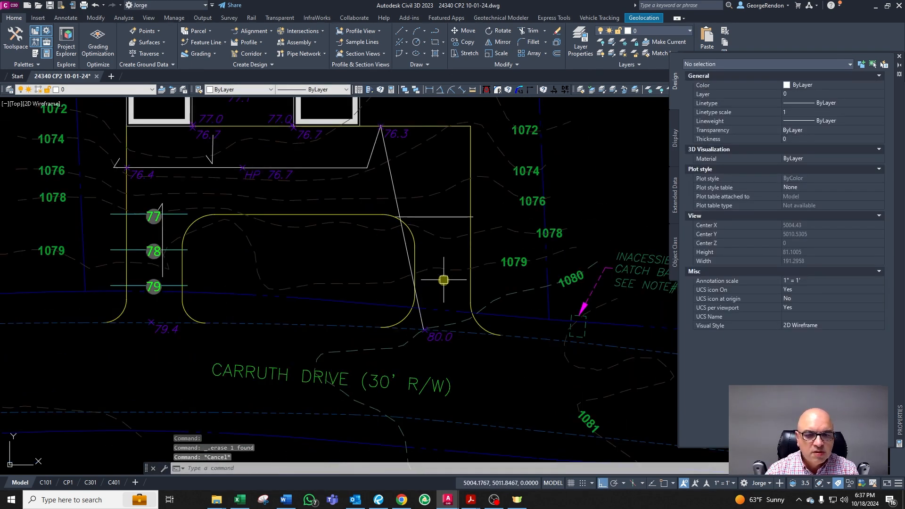
# Step: Copy the 78 contour label onto the new horizontal line at the driveway
pyautogui.click(144, 249)
pyautogui.write('co')
pyautogui.press('Return')
pyautogui.click(165, 263)
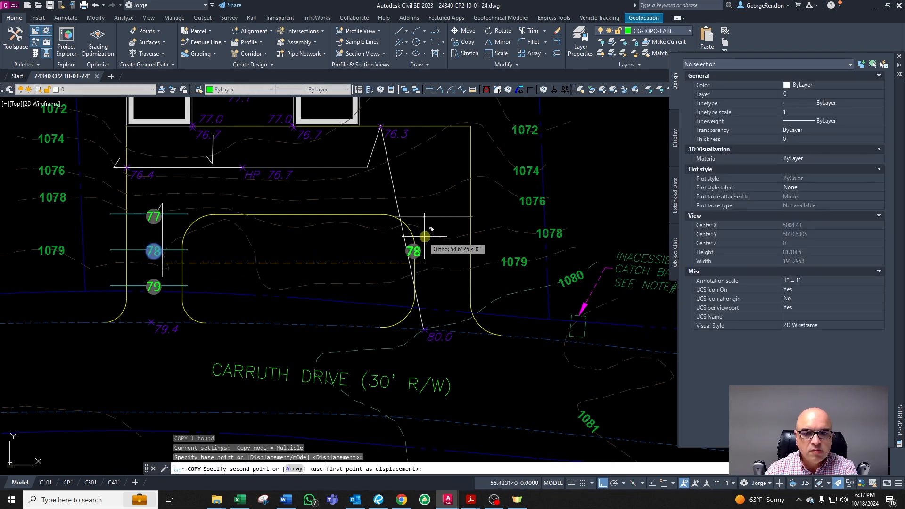
pyautogui.press('F8')
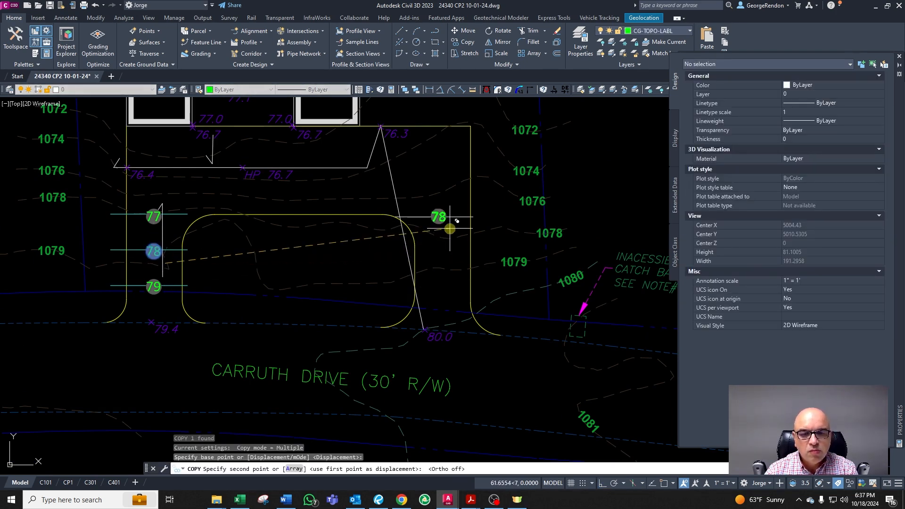
pyautogui.click(451, 229)
pyautogui.press('Escape')
pyautogui.scroll(2, 415, 125)
pyautogui.scroll(-4, 452, 222)
pyautogui.scroll(2, 460, 322)
pyautogui.press('Escape')
pyautogui.press('Escape')
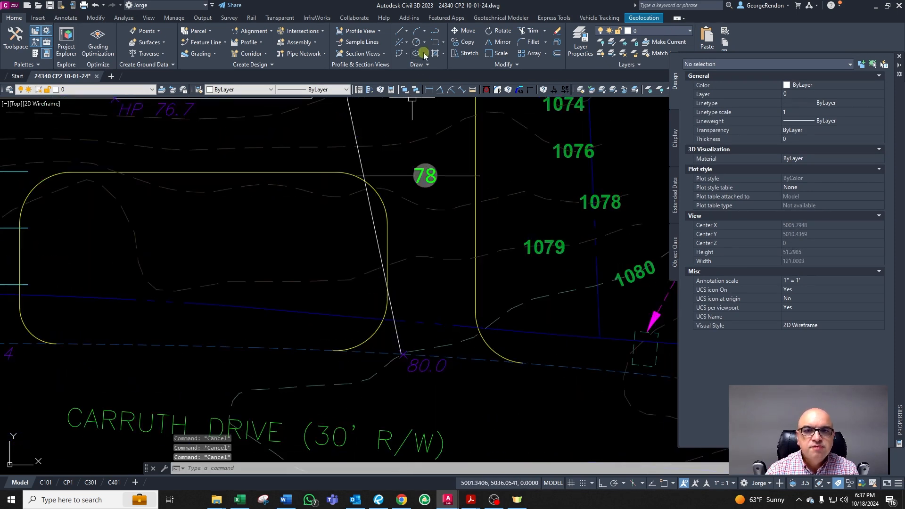
# Step: Break the new line beside the 78 label and stretch the break point down to form a V-shaped contour
pyautogui.scroll(4, 448, 178)
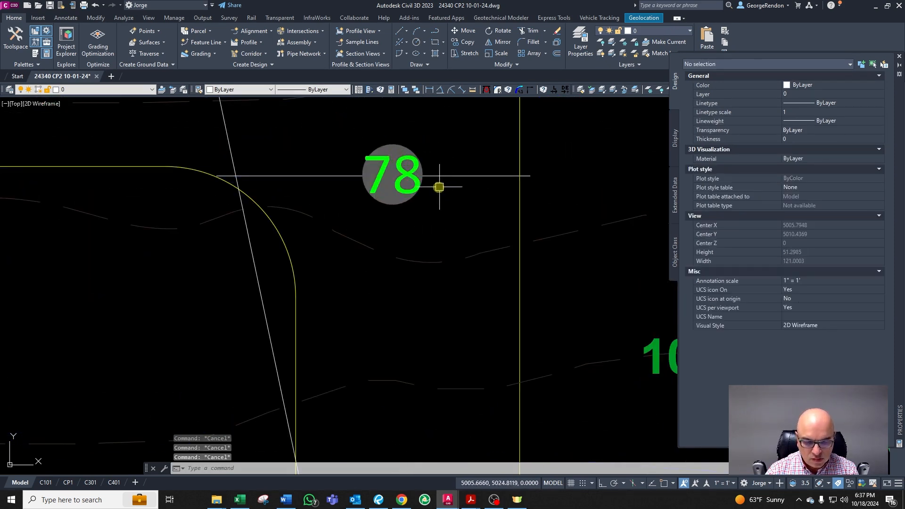
pyautogui.write('BB')
pyautogui.press('Return')
pyautogui.click(442, 179)
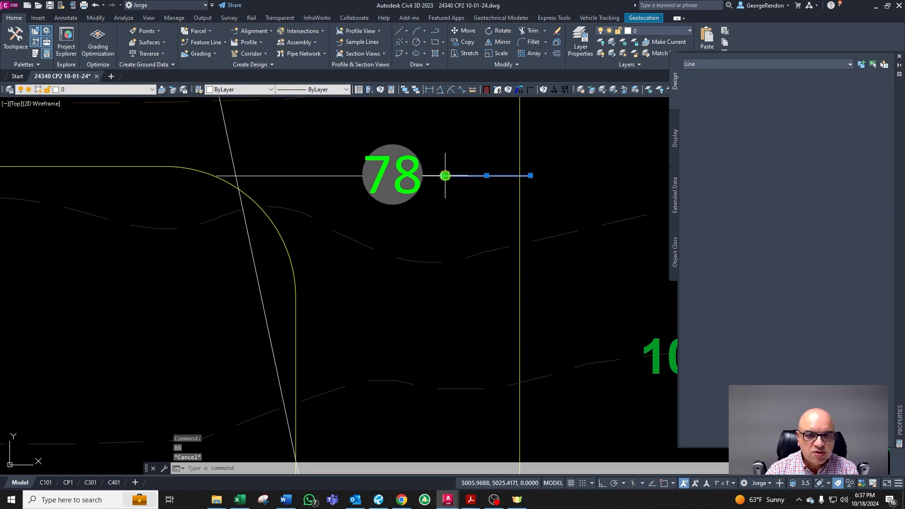
pyautogui.scroll(2, 398, 181)
pyautogui.click(471, 172)
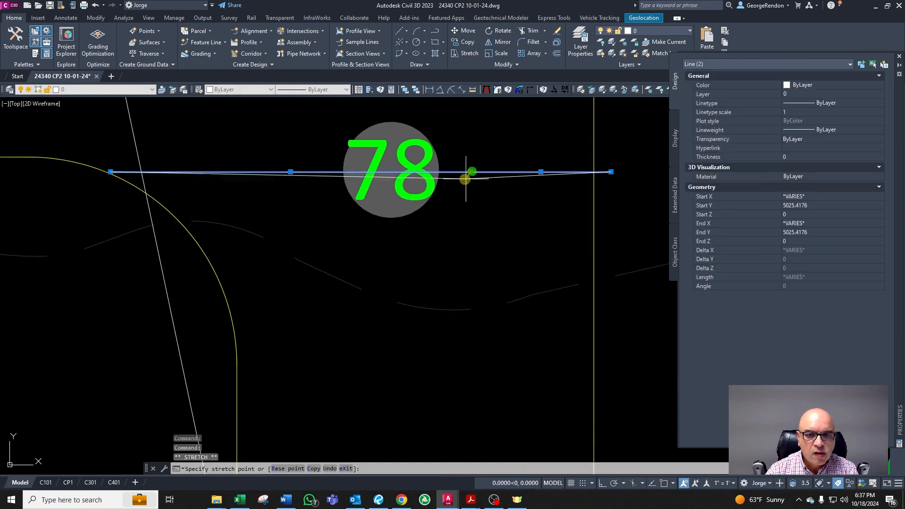
pyautogui.click(400, 238)
pyautogui.press('Escape')
pyautogui.scroll(-4, 394, 229)
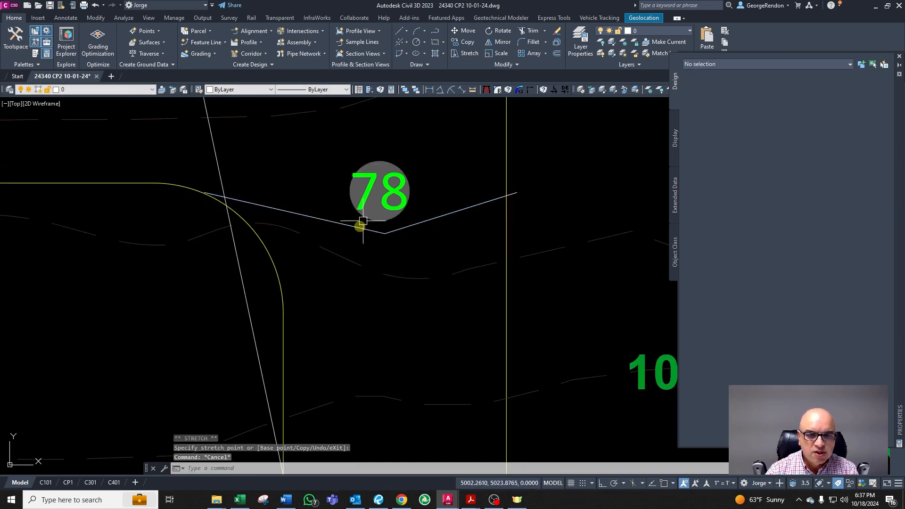
# Step: Delete the leftover line segment near the driveway's upper corner
pyautogui.scroll(1, 402, 289)
pyautogui.scroll(-5, 402, 290)
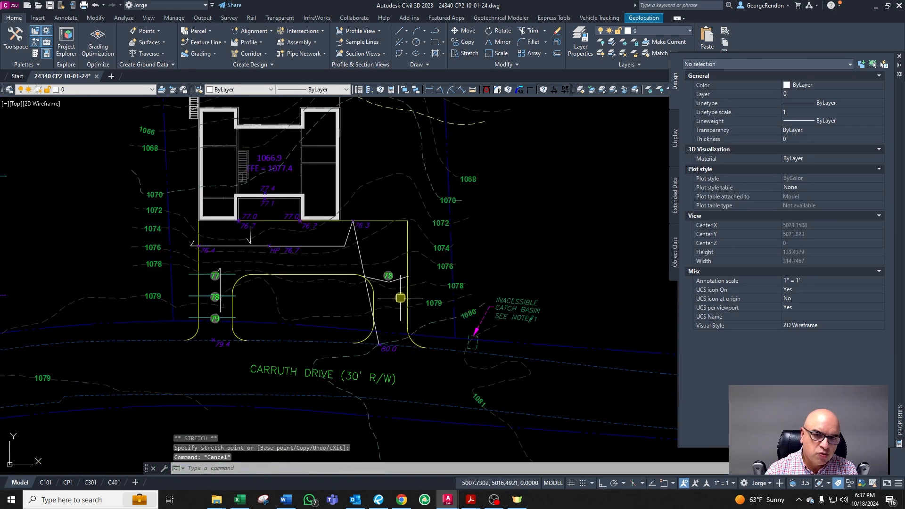
pyautogui.scroll(4, 370, 222)
pyautogui.press('Escape')
pyautogui.scroll(-4, 387, 312)
pyautogui.press('Escape')
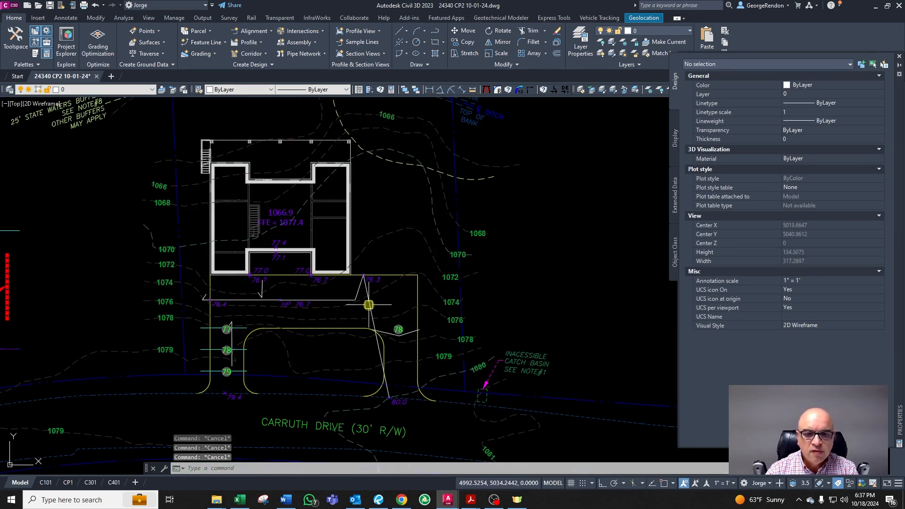
pyautogui.click(368, 306)
pyautogui.scroll(2, 394, 348)
pyautogui.scroll(2, 396, 349)
pyautogui.press('Delete')
pyautogui.scroll(2, 402, 308)
pyautogui.press('Escape')
# Step: Move the 78 contour label onto the V-shaped contour line
pyautogui.click(402, 300)
pyautogui.doubleClick(424, 298)
pyautogui.write('m')
pyautogui.press('Return')
pyautogui.click(419, 297)
pyautogui.click(457, 312)
pyautogui.press('Escape')
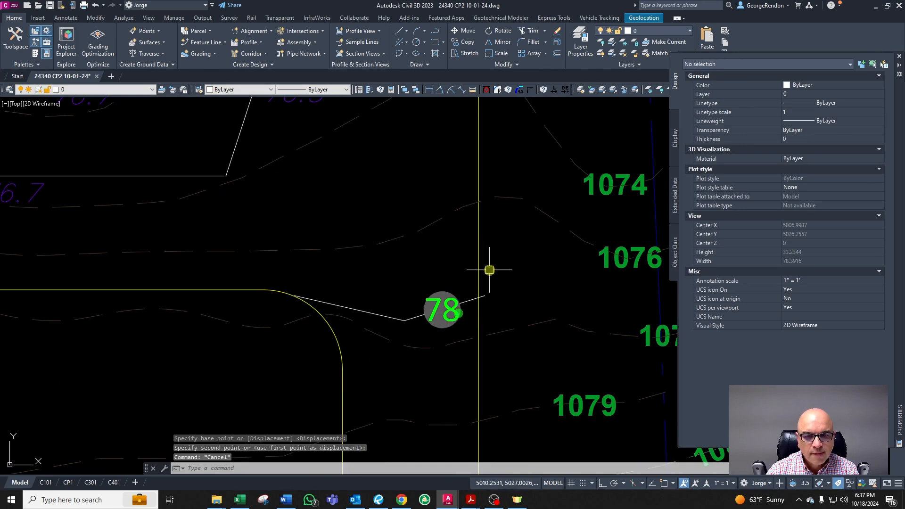
# Step: Match the V-shaped contour segments to the CG-TOPO-MINR-2 contour layer
pyautogui.scroll(-6, 495, 270)
pyautogui.scroll(6, 456, 290)
pyautogui.click(495, 287)
pyautogui.scroll(4, 499, 285)
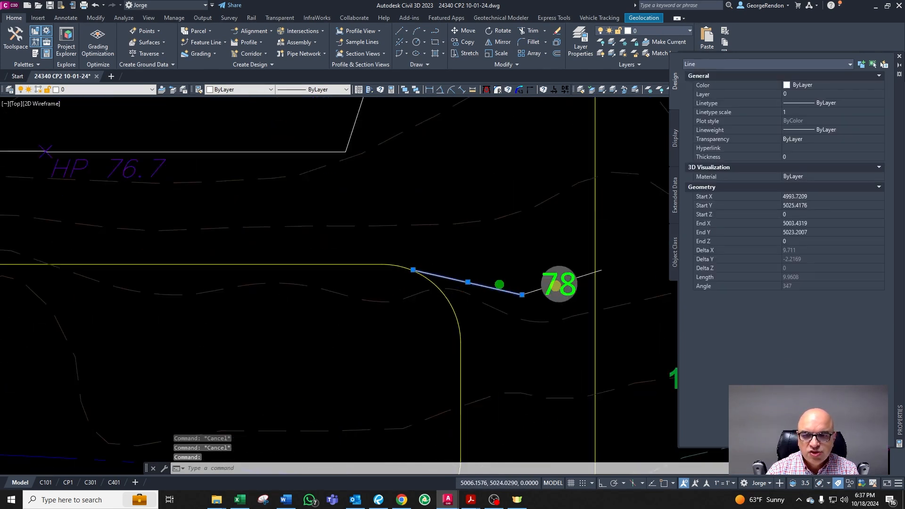
pyautogui.click(633, 259)
pyautogui.scroll(-4, 624, 255)
pyautogui.click(639, 263)
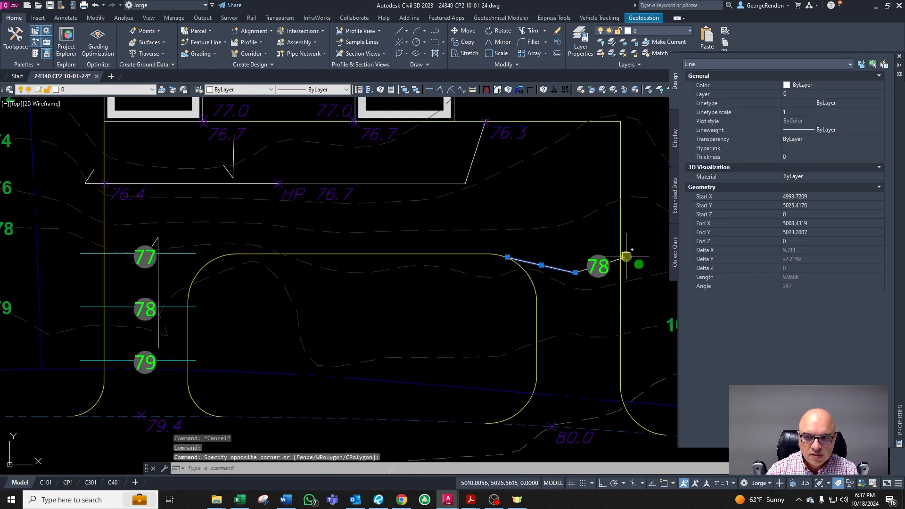
pyautogui.scroll(4, 627, 256)
pyautogui.write('cg')
pyautogui.press('Return')
pyautogui.scroll(-4, 595, 261)
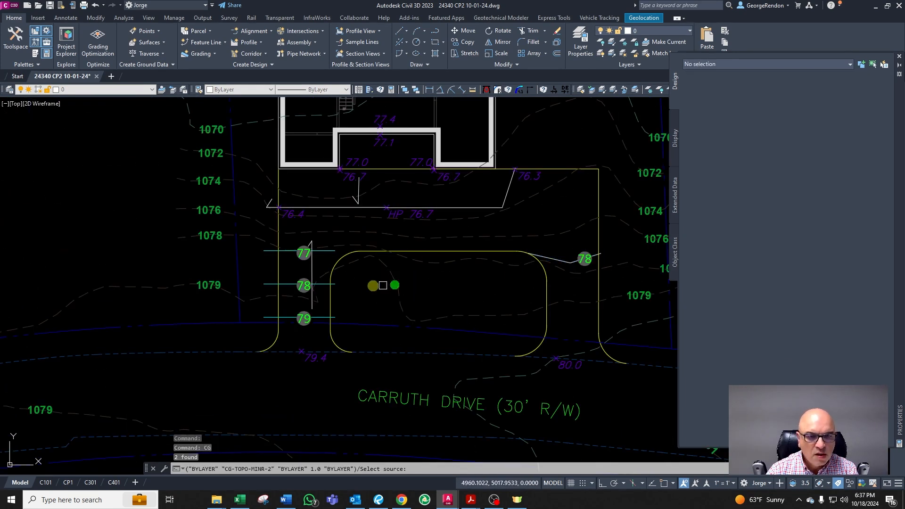
pyautogui.press('Escape')
# Step: Delete the short stray line segment near the 76.4 spot elevation
pyautogui.scroll(-3, 440, 235)
pyautogui.scroll(3, 514, 291)
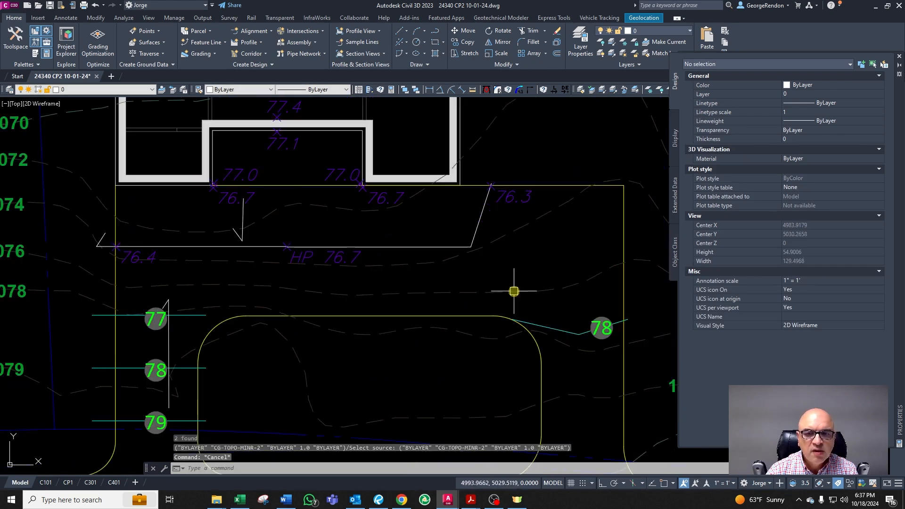
pyautogui.scroll(-2, 451, 199)
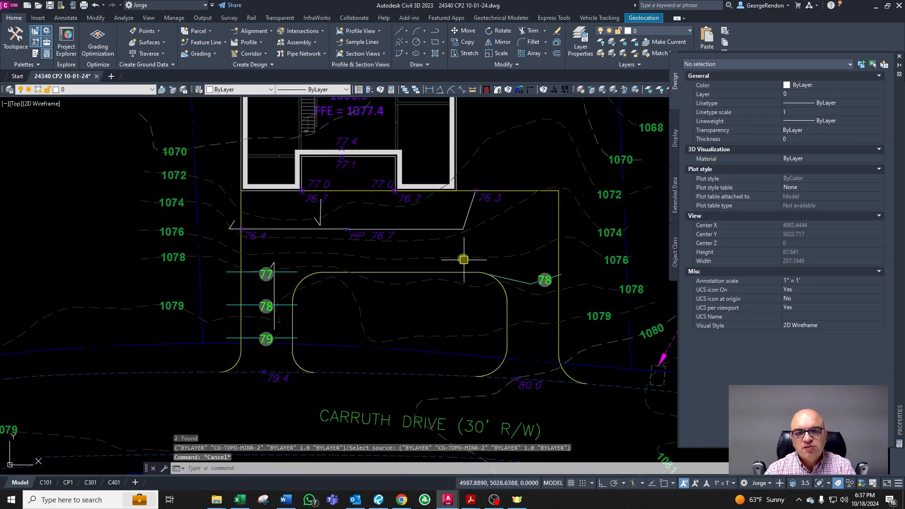
pyautogui.scroll(-4, 460, 259)
pyautogui.scroll(6, 462, 264)
pyautogui.scroll(-3, 468, 269)
pyautogui.press('Escape')
pyautogui.scroll(2, 409, 260)
pyautogui.scroll(-4, 385, 320)
pyautogui.scroll(3, 312, 250)
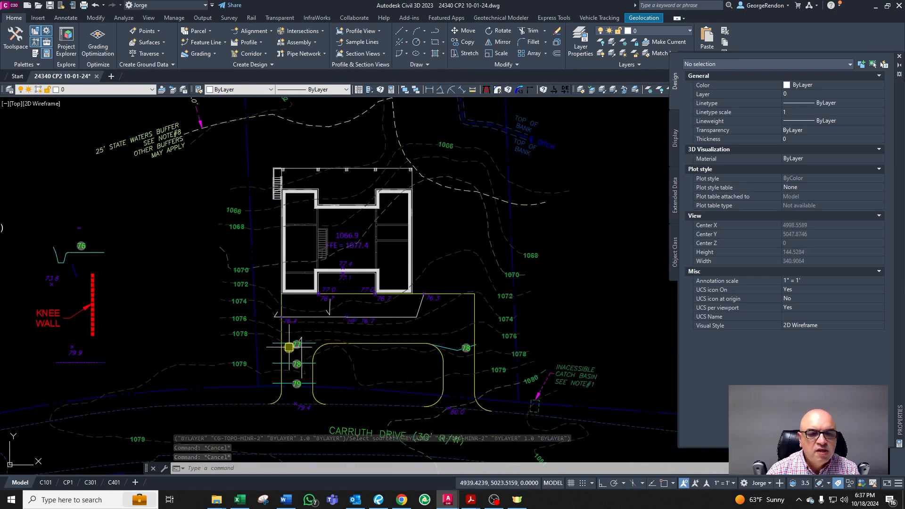
pyautogui.scroll(4, 278, 311)
pyautogui.click(261, 293)
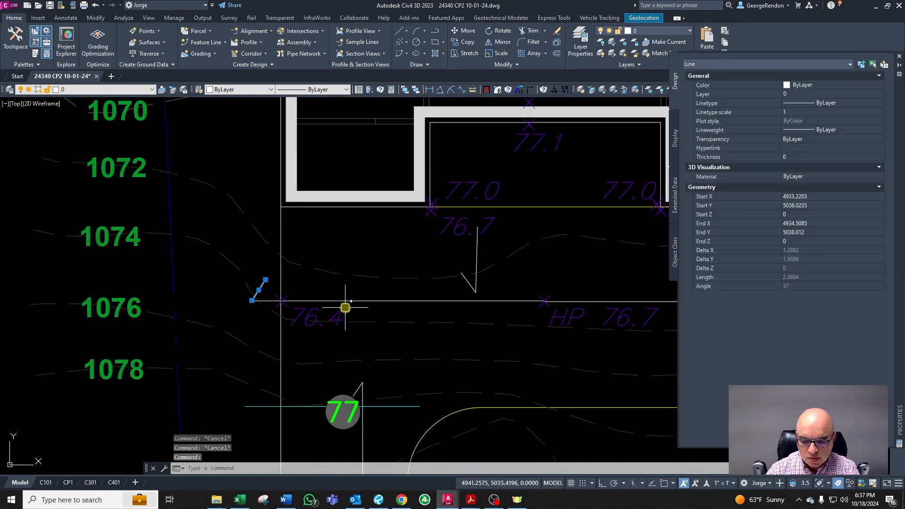
pyautogui.press('Delete')
pyautogui.press('Escape')
pyautogui.scroll(-6, 374, 324)
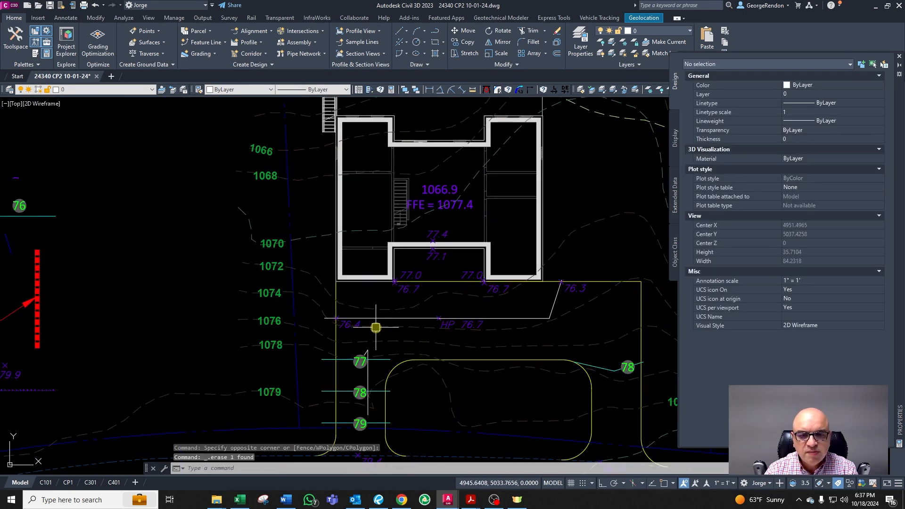
# Step: Copy the 77.4 spot elevation and place the copy just inside the house's recessed rear wall
pyautogui.scroll(2, 413, 236)
pyautogui.scroll(6, 427, 254)
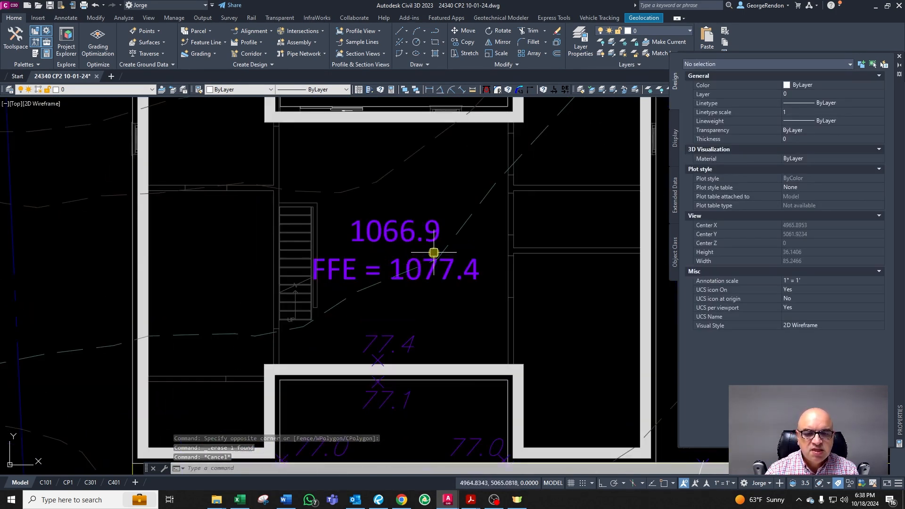
pyautogui.press('Escape')
pyautogui.click(400, 341)
pyautogui.press('Escape')
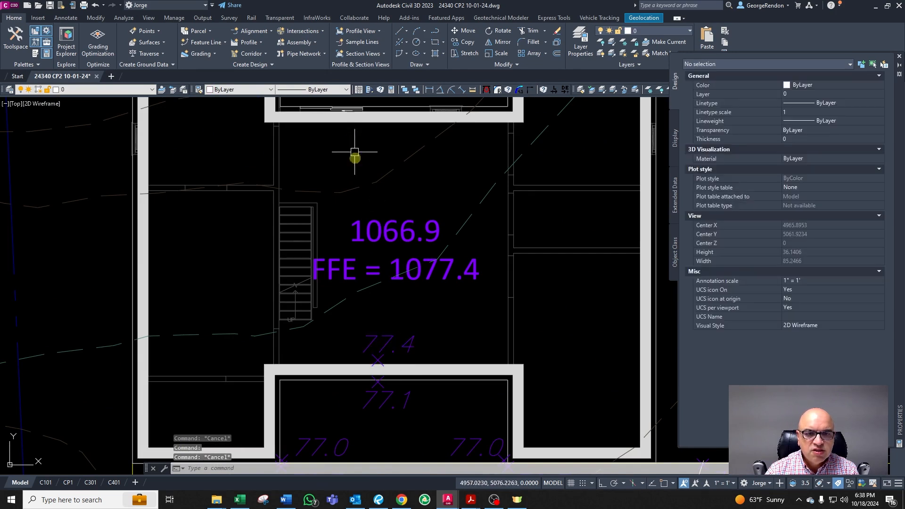
pyautogui.scroll(5, 333, 145)
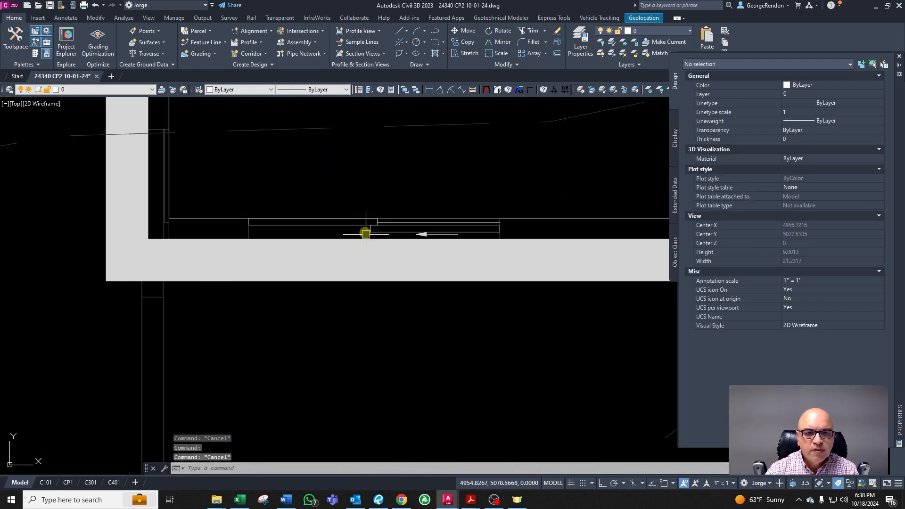
pyautogui.scroll(-6, 349, 263)
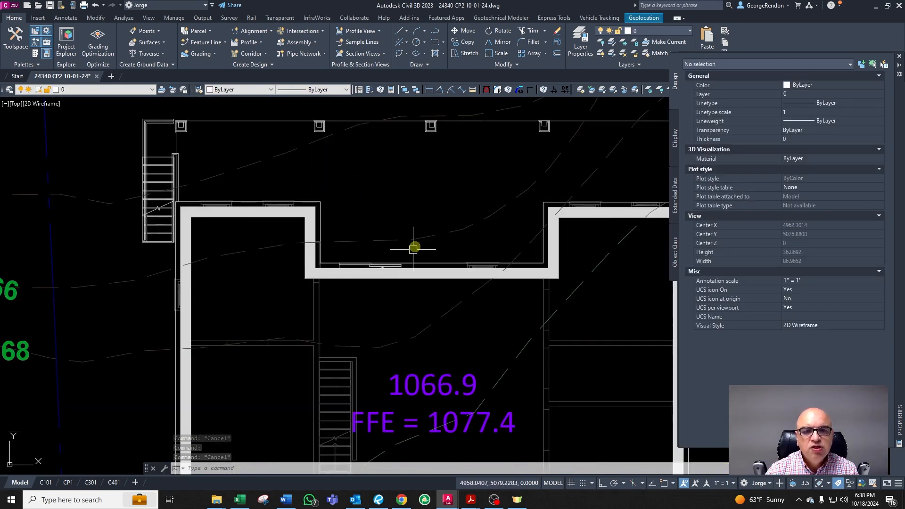
pyautogui.scroll(2, 363, 171)
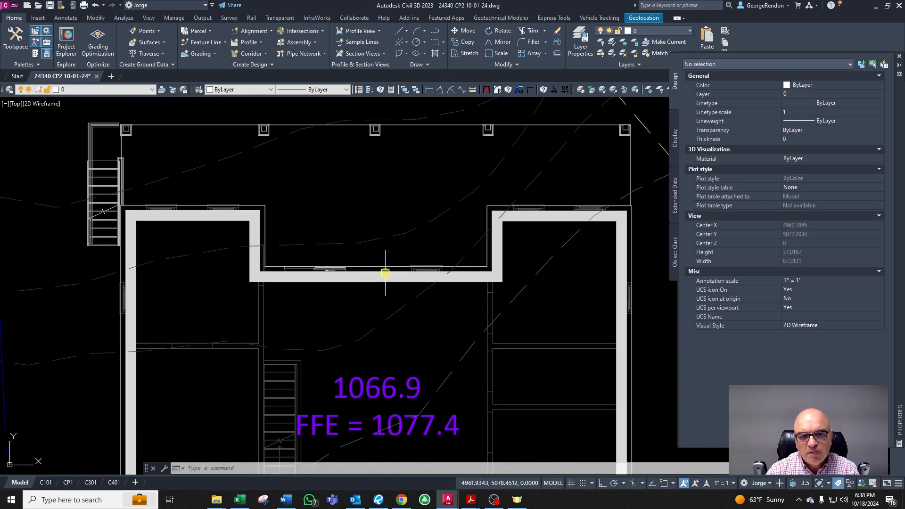
pyautogui.scroll(-4, 348, 240)
pyautogui.scroll(6, 357, 360)
pyautogui.press('Escape')
pyautogui.press('Escape')
pyautogui.doubleClick(379, 296)
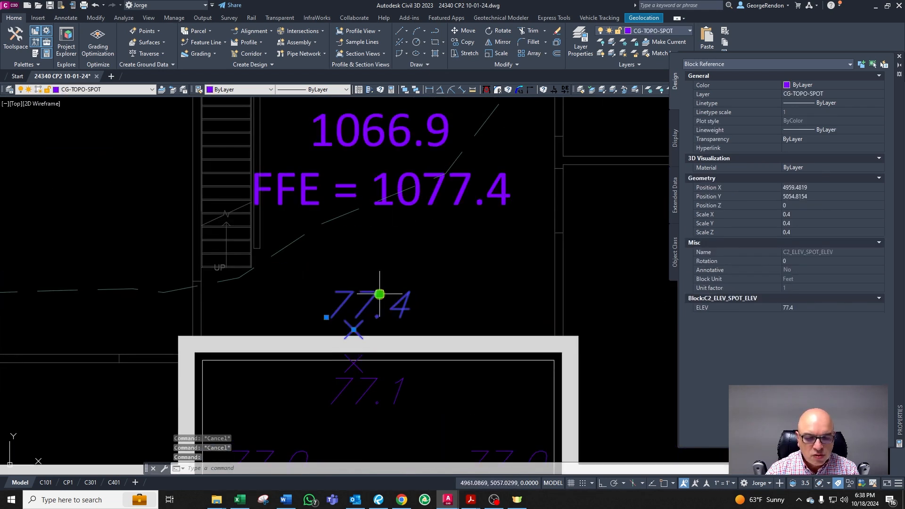
pyautogui.rightClick(388, 304)
pyautogui.click(388, 304)
pyautogui.scroll(-6, 388, 304)
pyautogui.scroll(6, 360, 215)
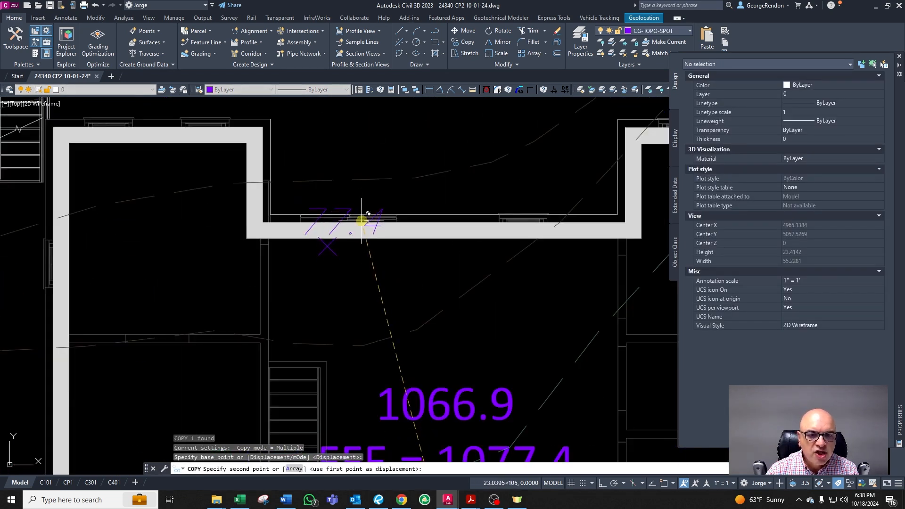
pyautogui.click(367, 222)
pyautogui.press('Escape')
pyautogui.click(360, 210)
pyautogui.scroll(4, 349, 210)
pyautogui.click(272, 275)
pyautogui.scroll(-4, 271, 275)
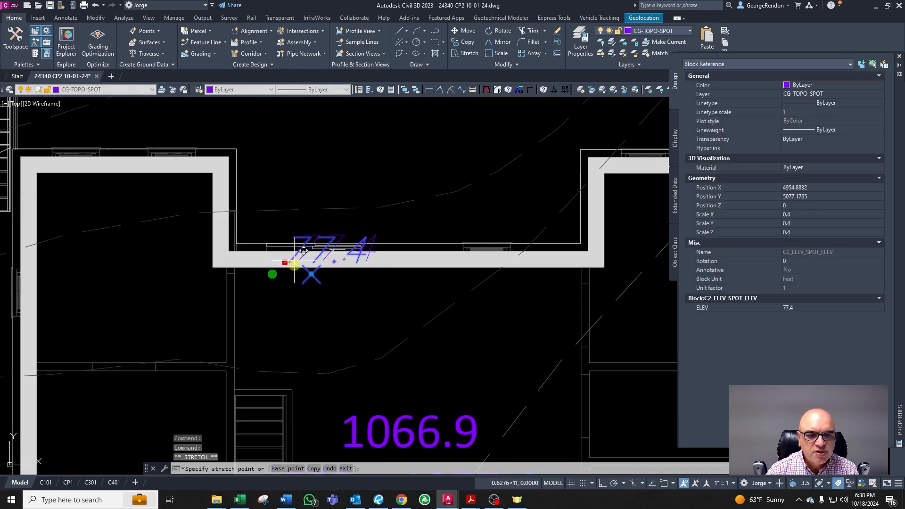
pyautogui.click(285, 317)
pyautogui.press('Escape')
# Step: Change the copied spot elevation's color to Red
pyautogui.click(331, 291)
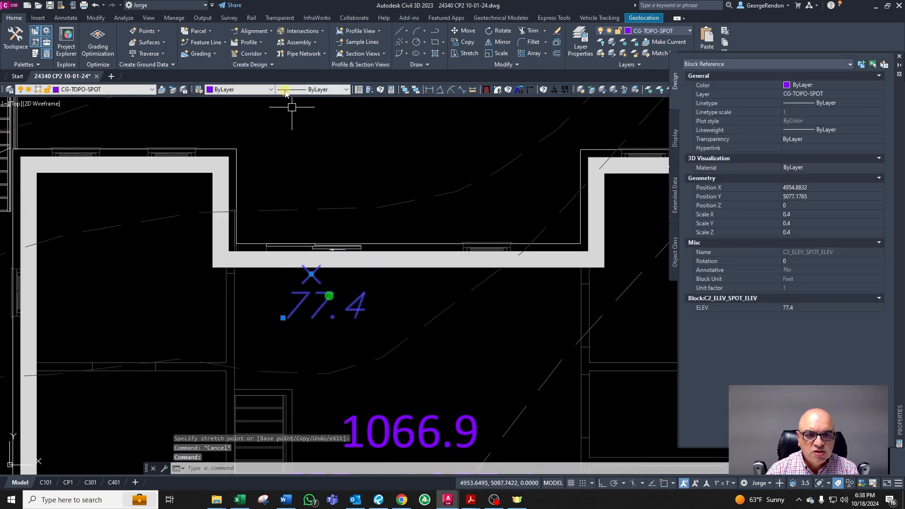
pyautogui.click(245, 90)
pyautogui.click(227, 113)
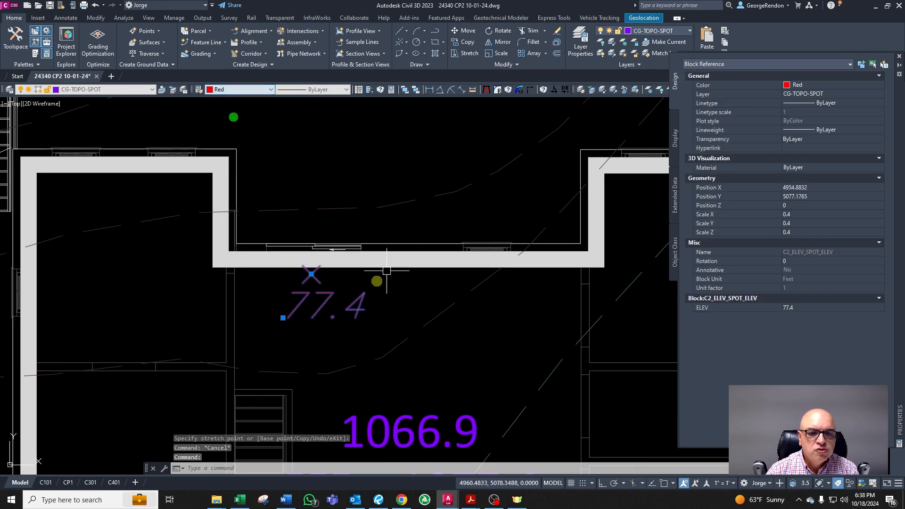
pyautogui.press('Escape')
pyautogui.scroll(-2, 368, 299)
pyautogui.scroll(3, 368, 299)
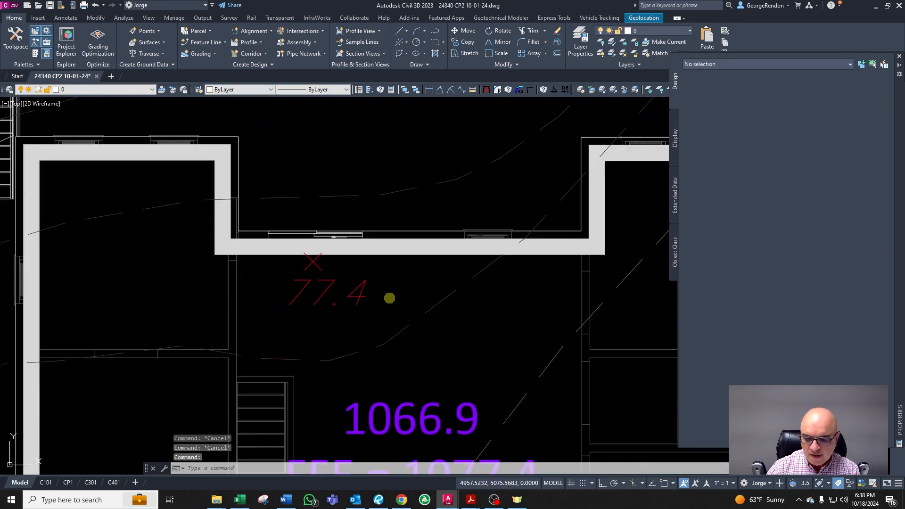
# Step: Set the copied spot elevation's value to 1066.9
pyautogui.doubleClick(389, 300)
pyautogui.write('1066.9')
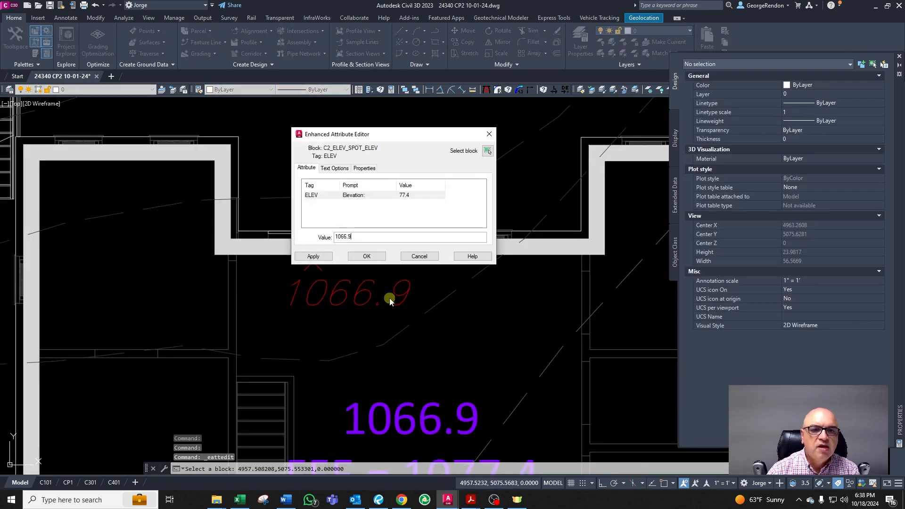
pyautogui.click(358, 258)
pyautogui.press('Escape')
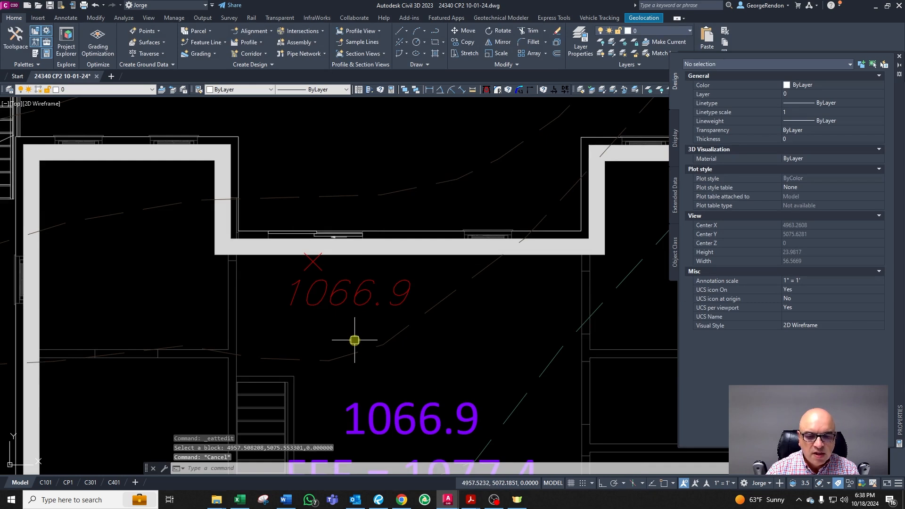
# Step: Switch to the Word document to review the design constraints table, then return to the drawing
pyautogui.click(286, 499)
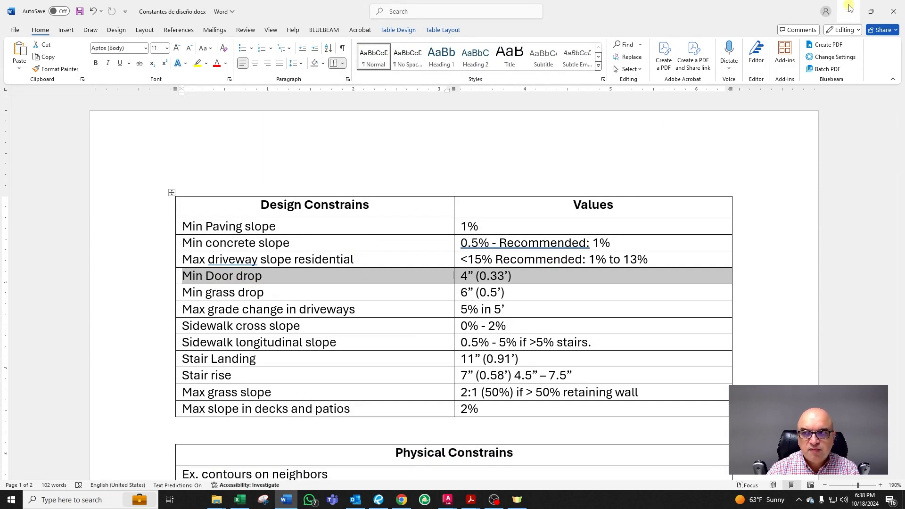
pyautogui.click(850, 7)
pyautogui.press('Escape')
pyautogui.press('Escape')
pyautogui.press('Escape')
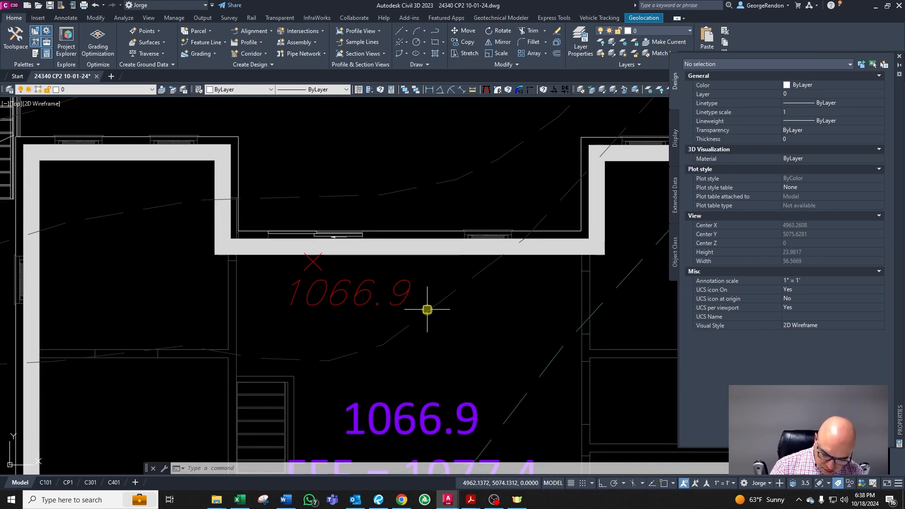
pyautogui.press('Escape')
pyautogui.press('Escape')
# Step: Copy the 1066.9 spot elevation straight up and move the copy just outside the recessed rear wall
pyautogui.click(382, 281)
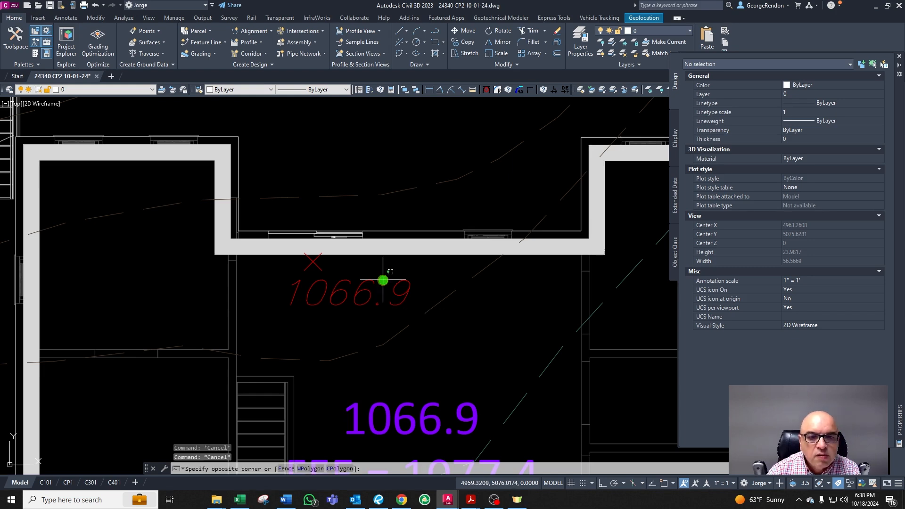
pyautogui.click(354, 290)
pyautogui.write('co')
pyautogui.press('Return')
pyautogui.click(363, 306)
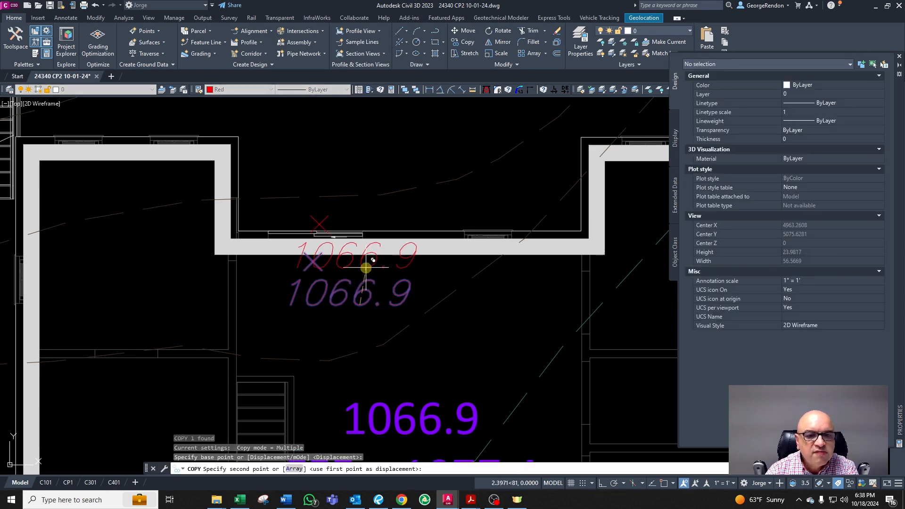
pyautogui.press('F8')
pyautogui.click(365, 268)
pyautogui.press('Return')
pyautogui.press('Escape')
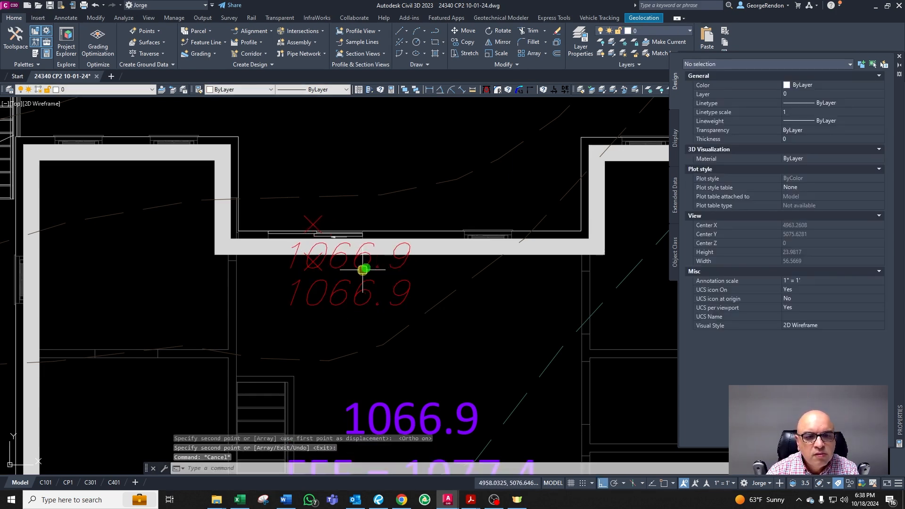
pyautogui.click(363, 270)
pyautogui.click(285, 267)
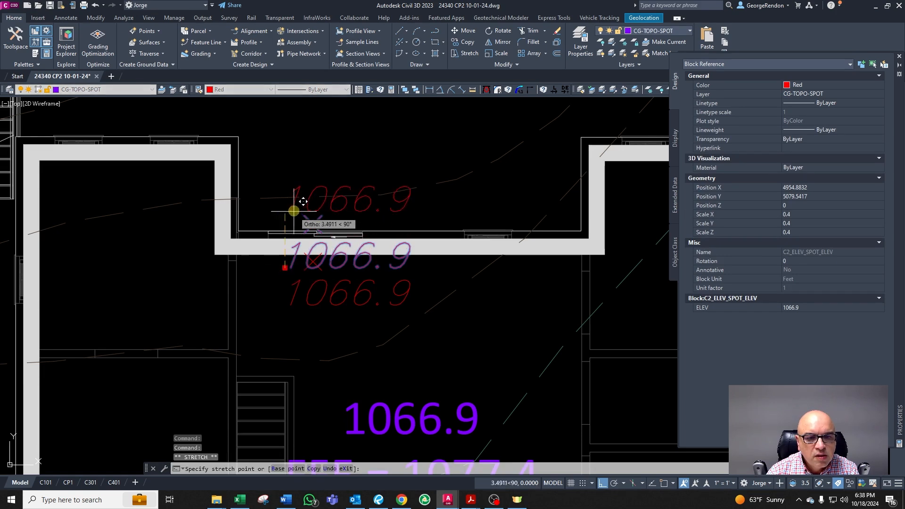
pyautogui.press('Escape')
pyautogui.press('Escape')
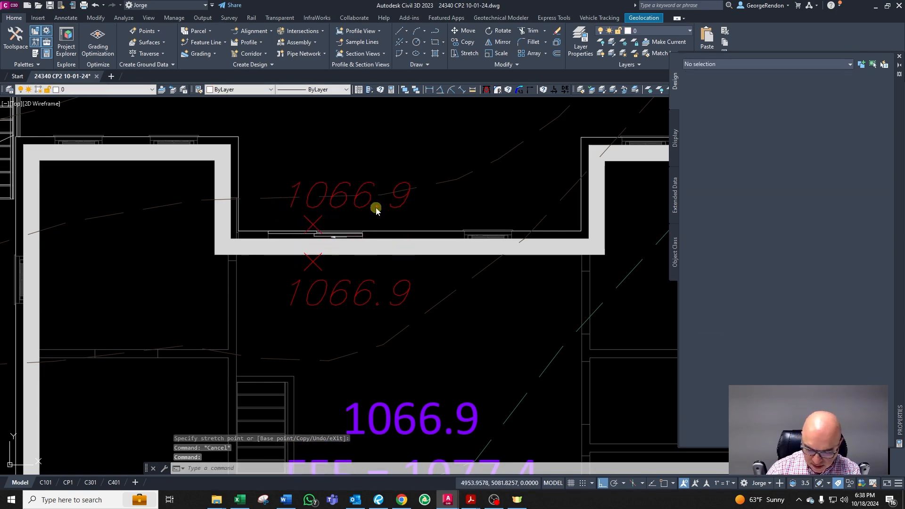
# Step: Set the outer copy's elevation value to 1066.57
pyautogui.doubleClick(376, 209)
pyautogui.write('1066.')
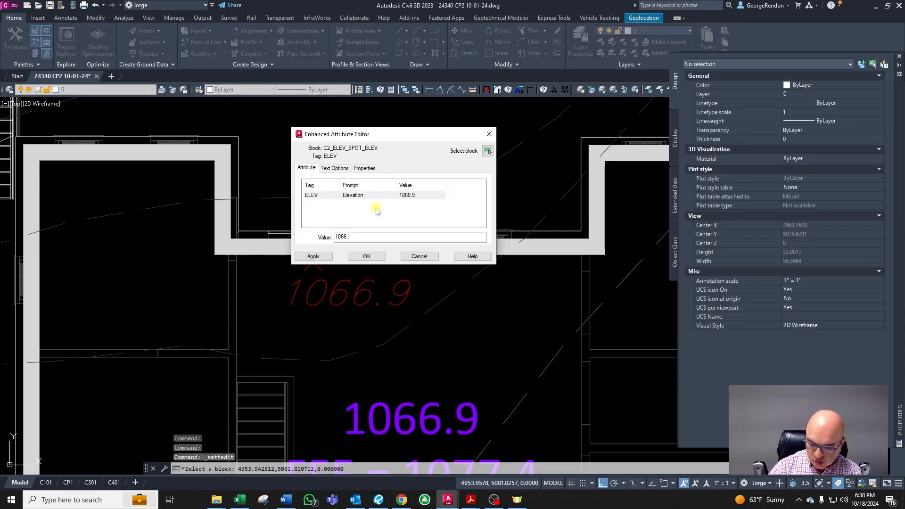
pyautogui.click(361, 256)
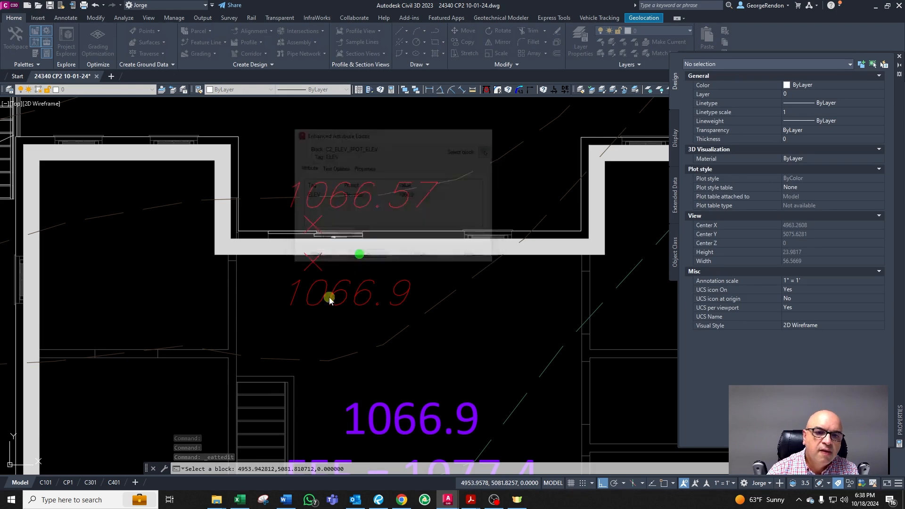
pyautogui.scroll(-2, 330, 297)
pyautogui.press('Escape')
pyautogui.press('Escape')
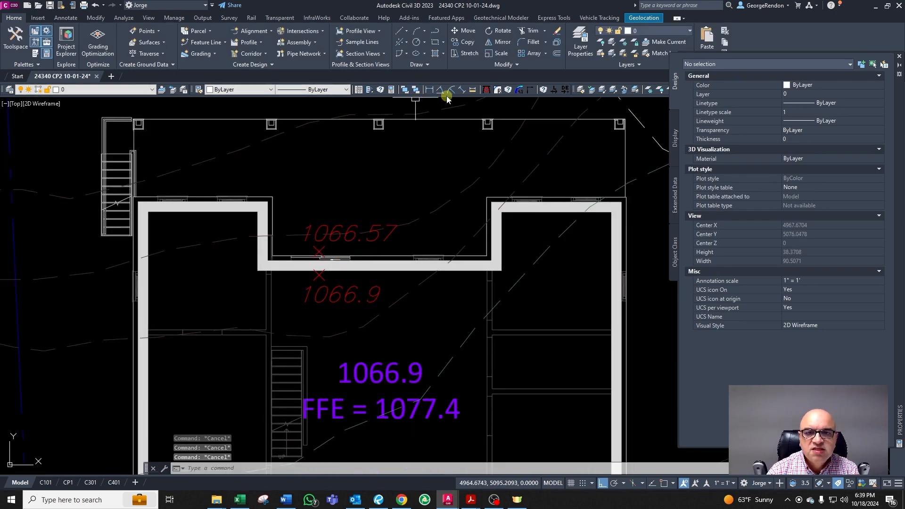
# Step: Dimension the distance from the recessed rear wall straight up to the outer deck edge
pyautogui.click(429, 90)
pyautogui.rightClick(329, 207)
pyautogui.click(357, 291)
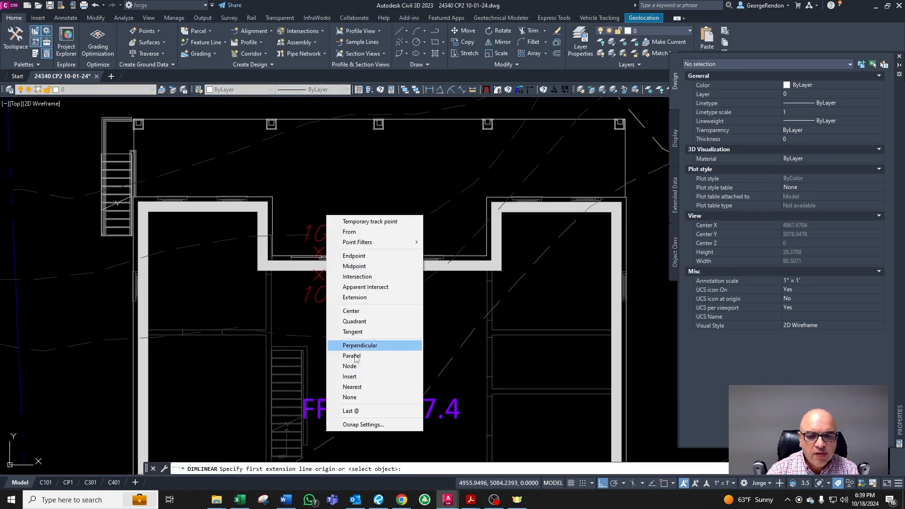
pyautogui.click(364, 386)
pyautogui.click(390, 259)
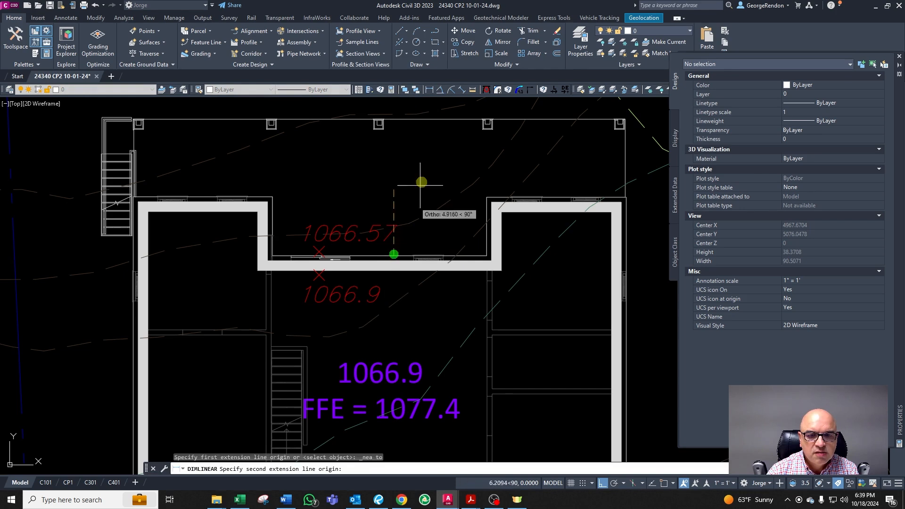
pyautogui.keyDown('shift'); pyautogui.rightClick(427, 168); pyautogui.keyUp('shift')
pyautogui.click(460, 296)
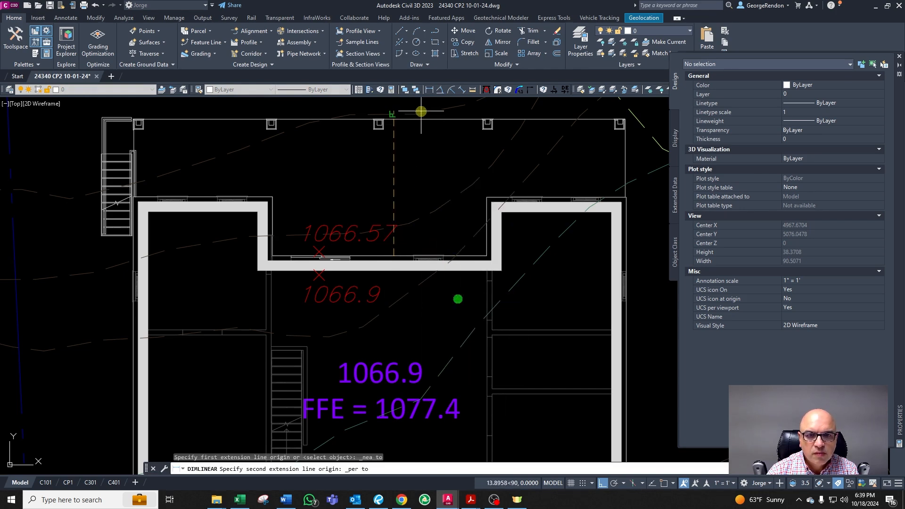
pyautogui.click(416, 117)
pyautogui.click(407, 118)
pyautogui.press('Escape')
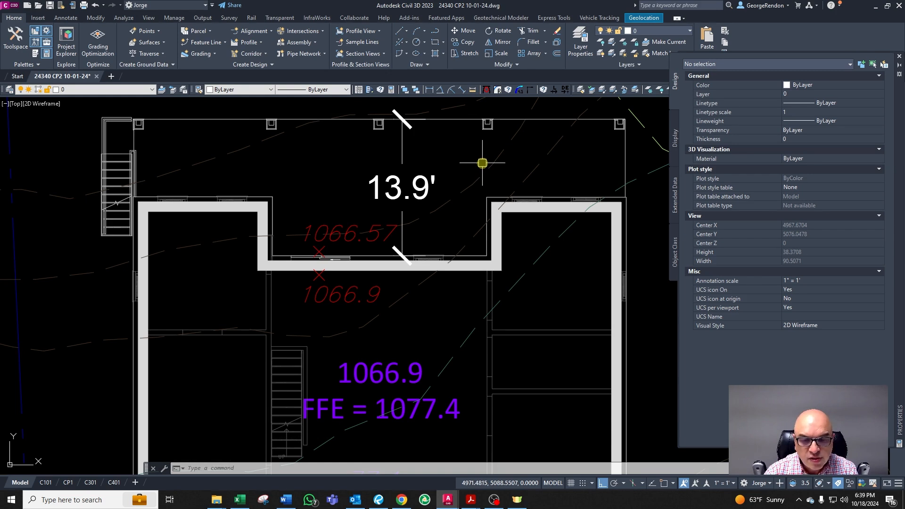
# Step: Copy the 1066.57 spot elevation up to the outer deck edge at the end of the dimension
pyautogui.press('Escape')
pyautogui.press('Escape')
pyautogui.click(373, 235)
pyautogui.write('co')
pyautogui.press('space')
pyautogui.click(372, 235)
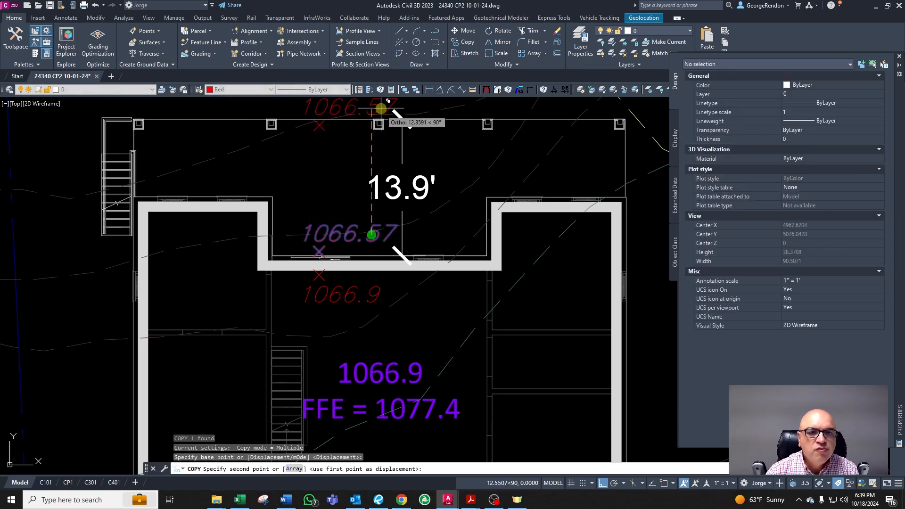
pyautogui.click(380, 103)
pyautogui.moveTo(380, 106); pyautogui.dragTo(394, 139, button='middle')
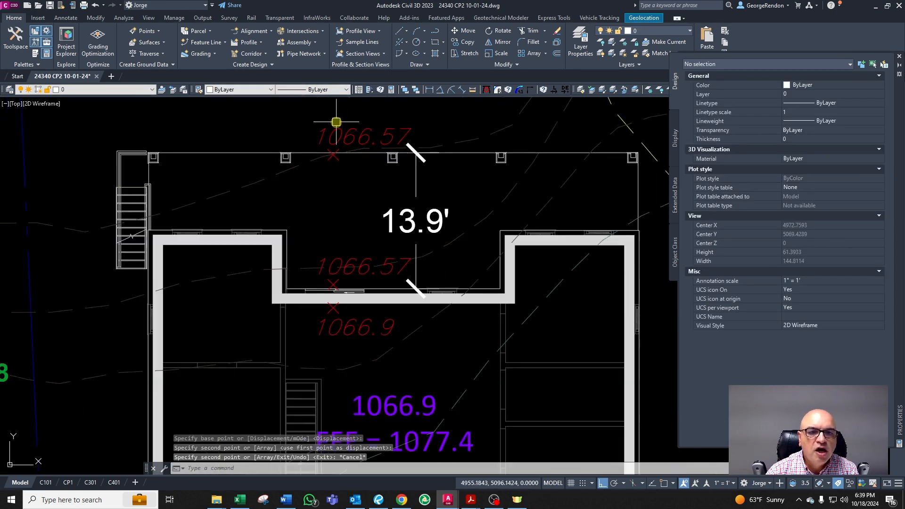
pyautogui.press('Escape')
pyautogui.press('Escape')
pyautogui.click(335, 129)
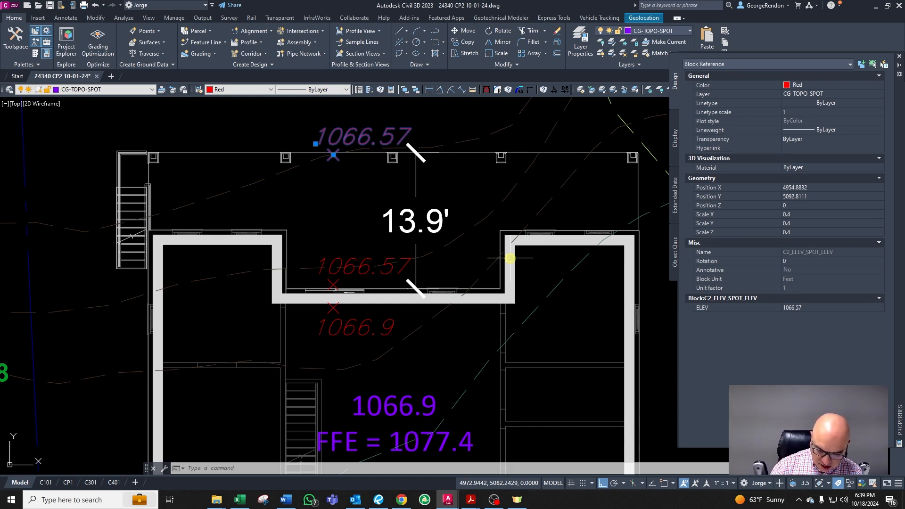
pyautogui.press('Escape')
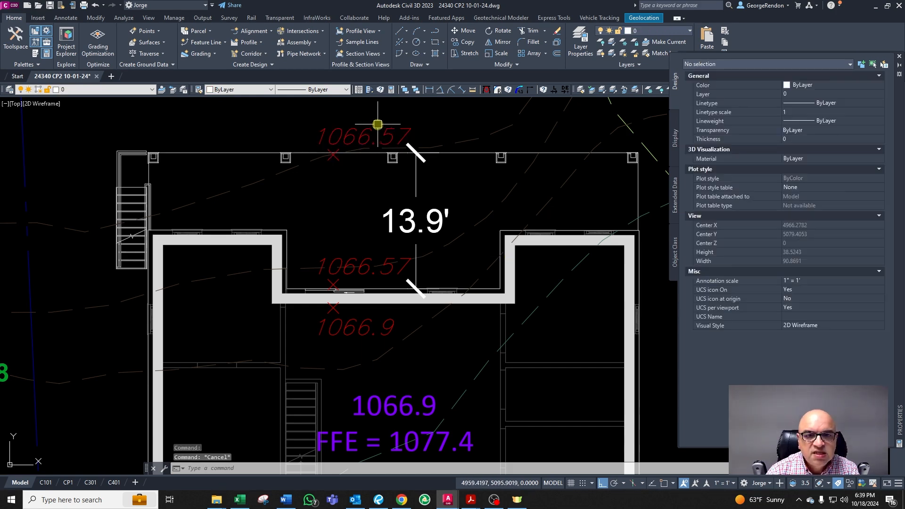
# Step: Set the new spot elevation at the deck edge to 1066.3
pyautogui.doubleClick(376, 126)
pyautogui.doubleClick(355, 129)
pyautogui.write('1066.3')
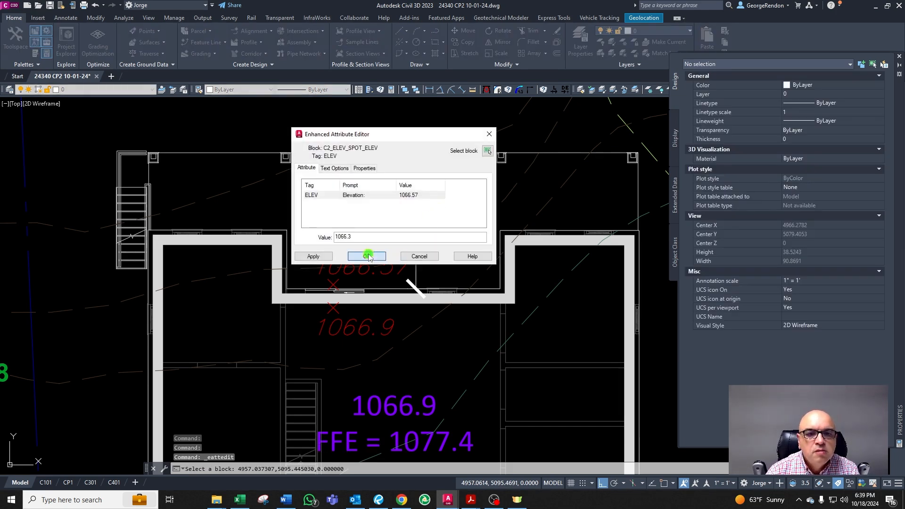
pyautogui.click(367, 256)
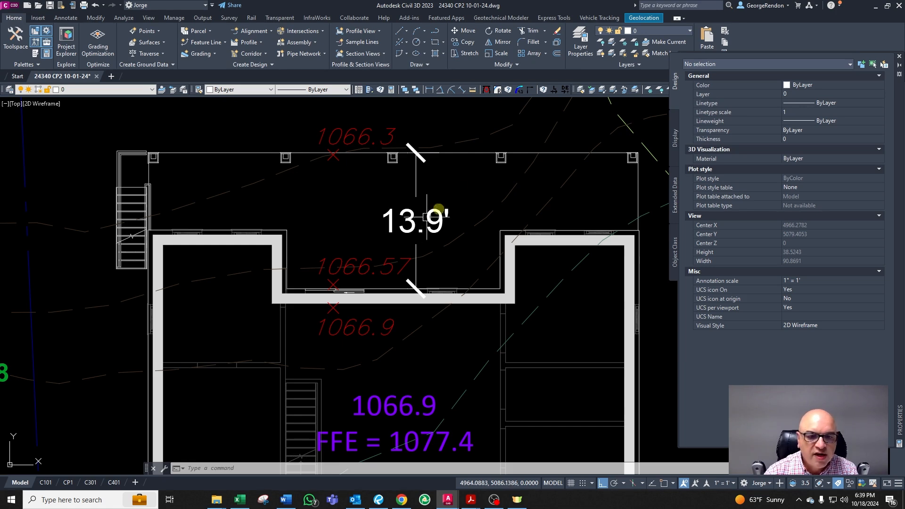
pyautogui.press('Escape')
# Step: Delete the temporary linear dimension
pyautogui.click(421, 170)
pyautogui.press('Delete')
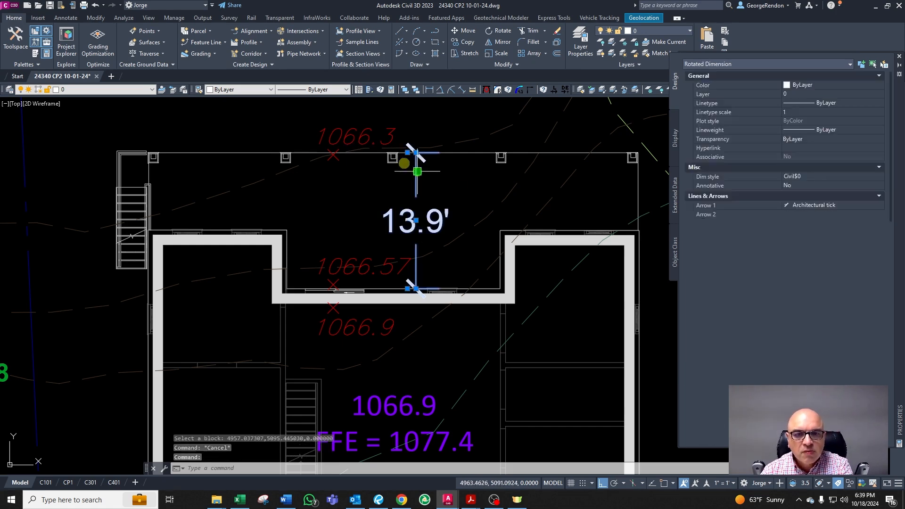
pyautogui.press('Escape')
# Step: Copy the 1066.3 spot elevation to the left and right corners of the outer deck edge
pyautogui.click(368, 134)
pyautogui.write('co')
pyautogui.rightClick(435, 165)
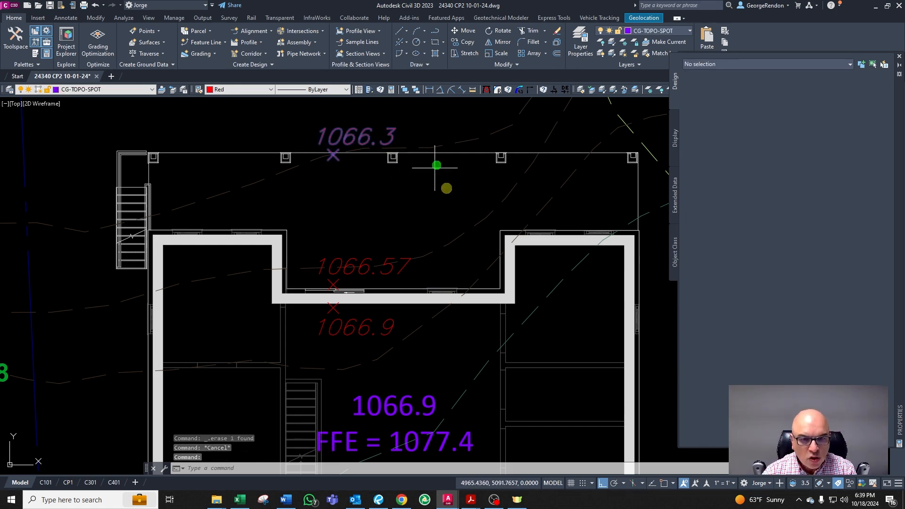
pyautogui.click(447, 189)
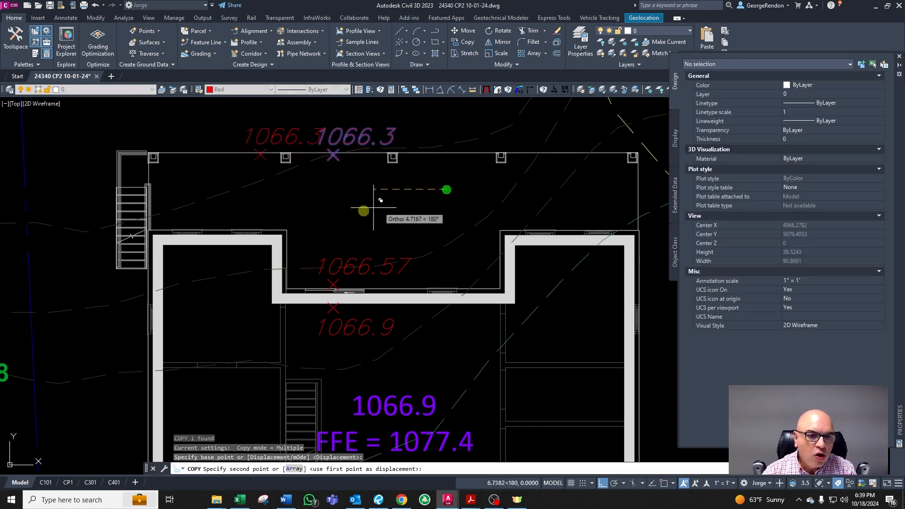
pyautogui.click(269, 209)
pyautogui.scroll(-5, 269, 208)
pyautogui.scroll(5, 397, 203)
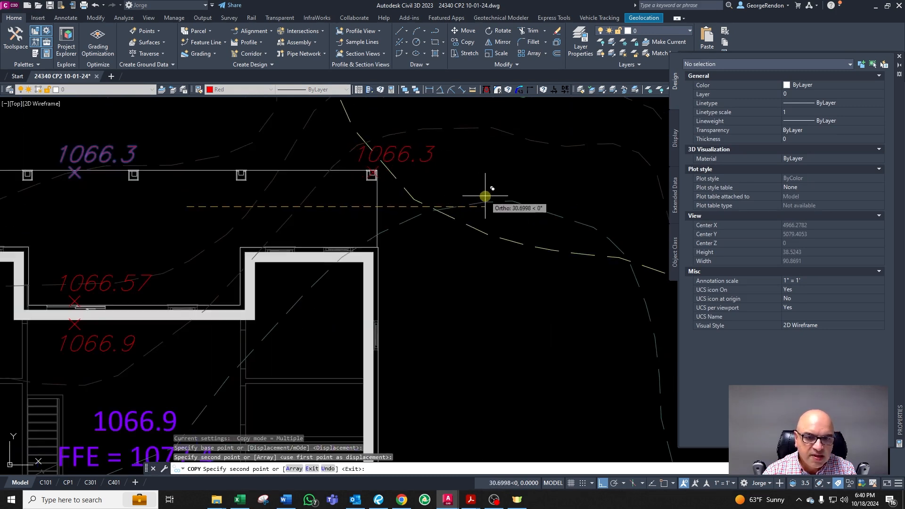
pyautogui.press('Escape')
# Step: Move the right corner spot elevation's label below the deck edge line
pyautogui.click(444, 152)
pyautogui.click(428, 162)
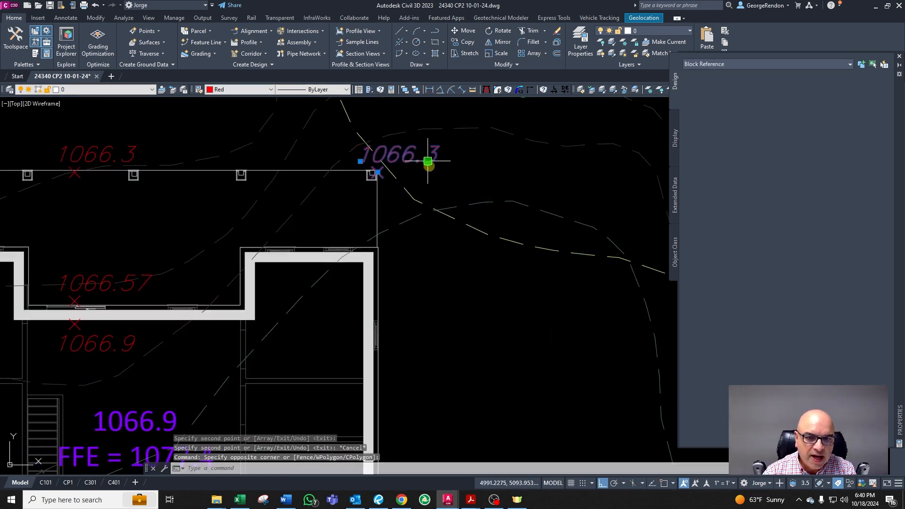
pyautogui.click(361, 160)
pyautogui.press('Escape')
pyautogui.press('Escape')
pyautogui.click(306, 169)
pyautogui.press('Escape')
pyautogui.click(397, 157)
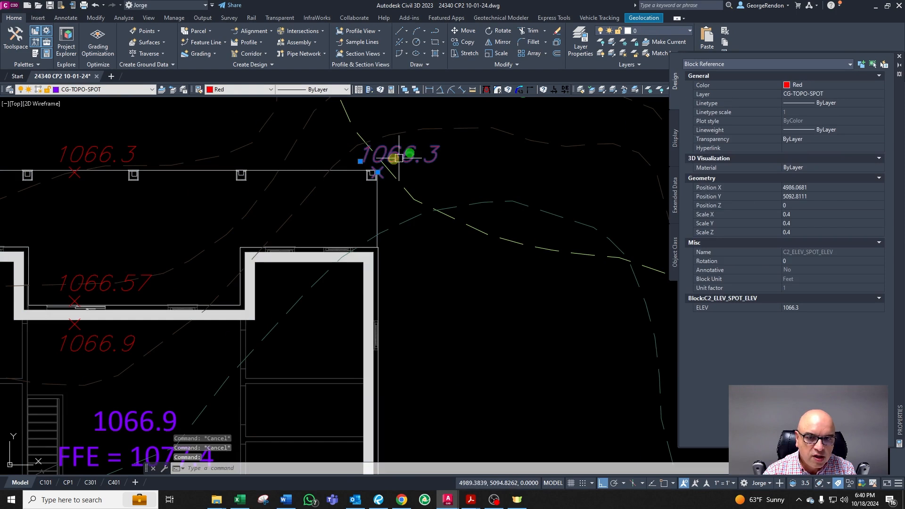
pyautogui.click(361, 161)
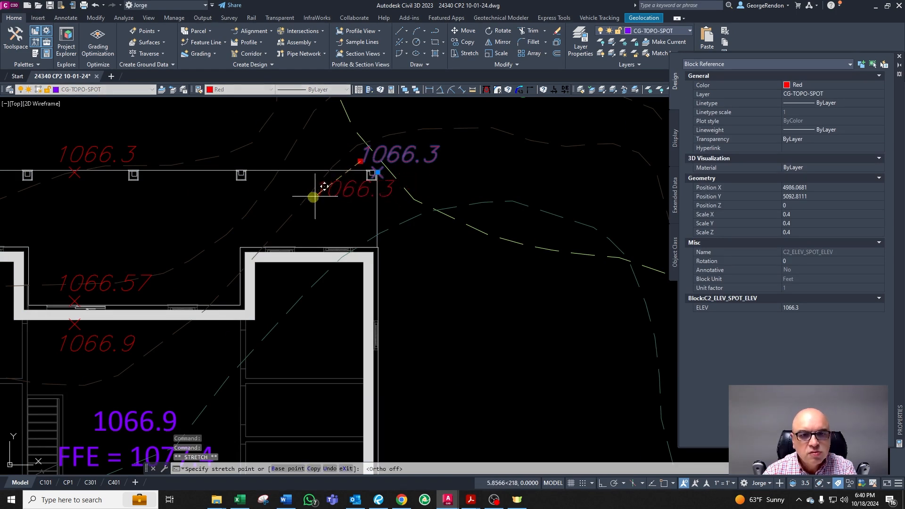
pyautogui.click(289, 199)
pyautogui.press('Escape')
pyautogui.scroll(-4, 440, 199)
pyautogui.scroll(2, 212, 192)
pyautogui.press('Escape')
pyautogui.click(278, 172)
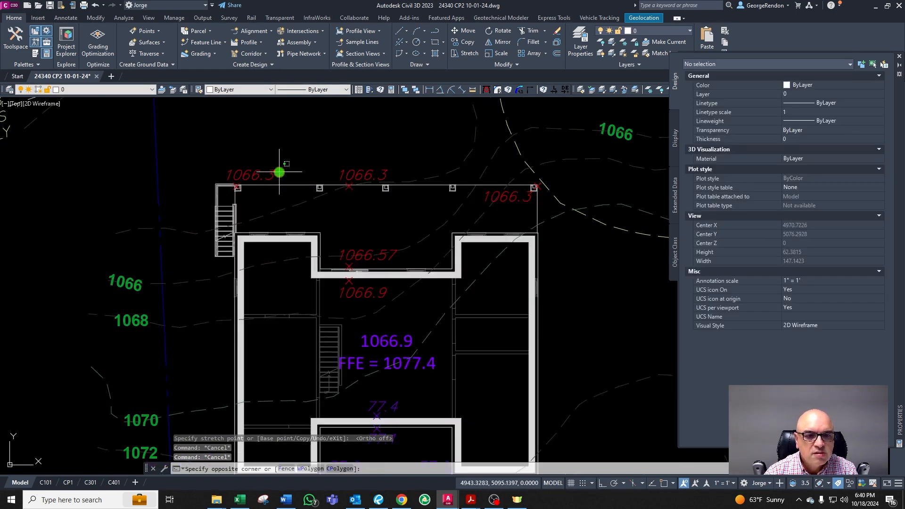
# Step: Move the left corner spot elevation's label below the deck edge line
pyautogui.press('Escape')
pyautogui.scroll(4, 257, 174)
pyautogui.click(258, 173)
pyautogui.click(205, 189)
pyautogui.press('Escape')
pyautogui.press('Escape')
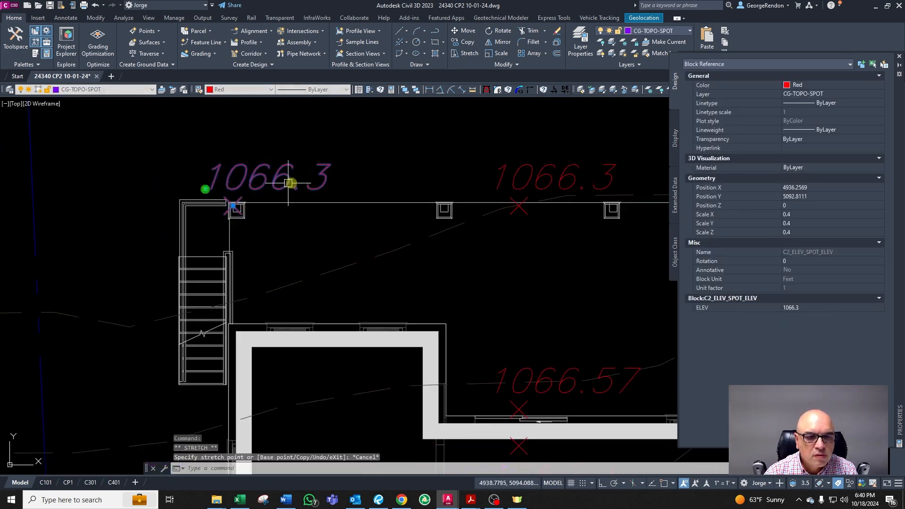
pyautogui.click(298, 179)
pyautogui.click(239, 173)
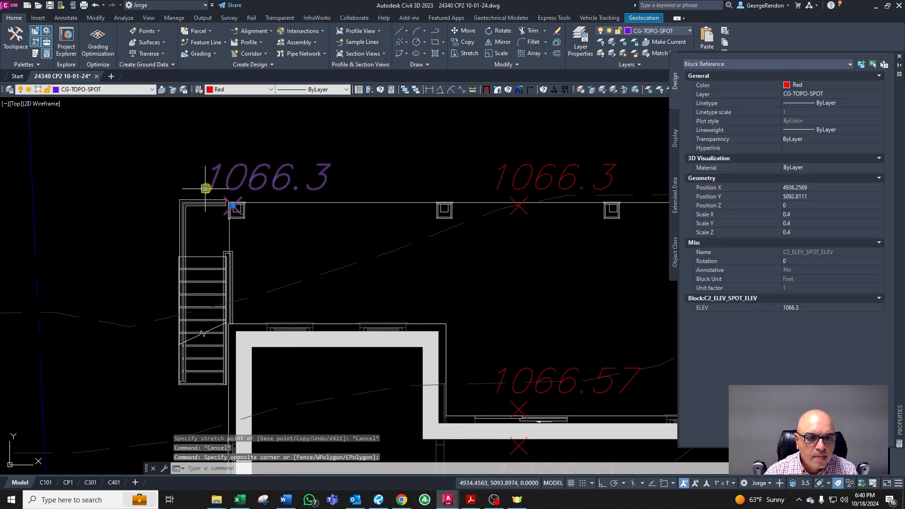
pyautogui.click(205, 188)
pyautogui.press('Escape')
pyautogui.scroll(-3, 352, 217)
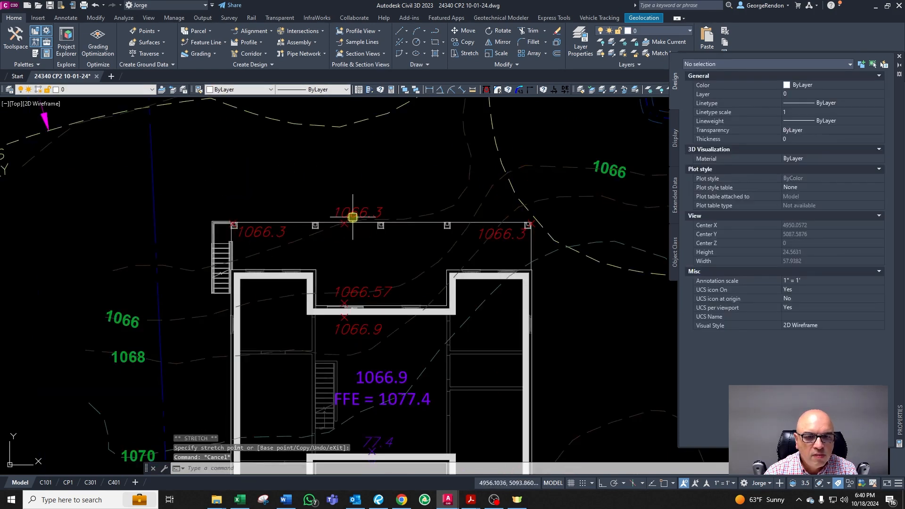
# Step: Move the middle 1066.3 spot elevation horizontally to the centre of the deck edge
pyautogui.click(355, 217)
pyautogui.scroll(2, 373, 216)
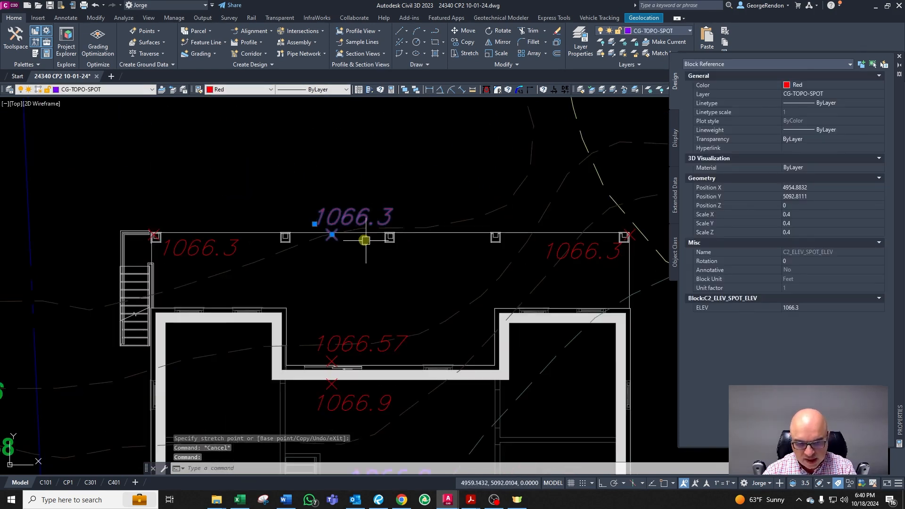
pyautogui.scroll(2, 365, 240)
pyautogui.write('m')
pyautogui.press('space')
pyautogui.click(443, 272)
pyautogui.press('F8')
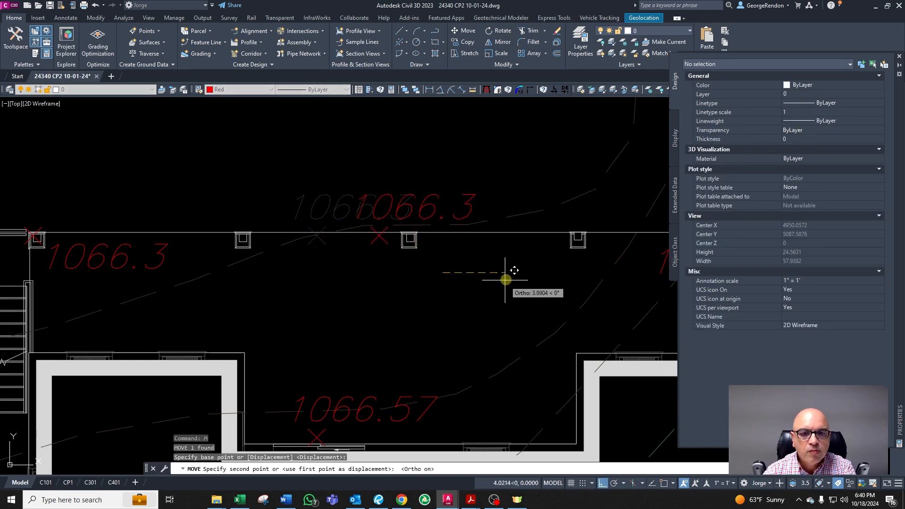
pyautogui.click(517, 277)
pyautogui.press('Escape')
# Step: Move the middle spot elevation's label below the deck edge line
pyautogui.click(459, 200)
pyautogui.click(410, 216)
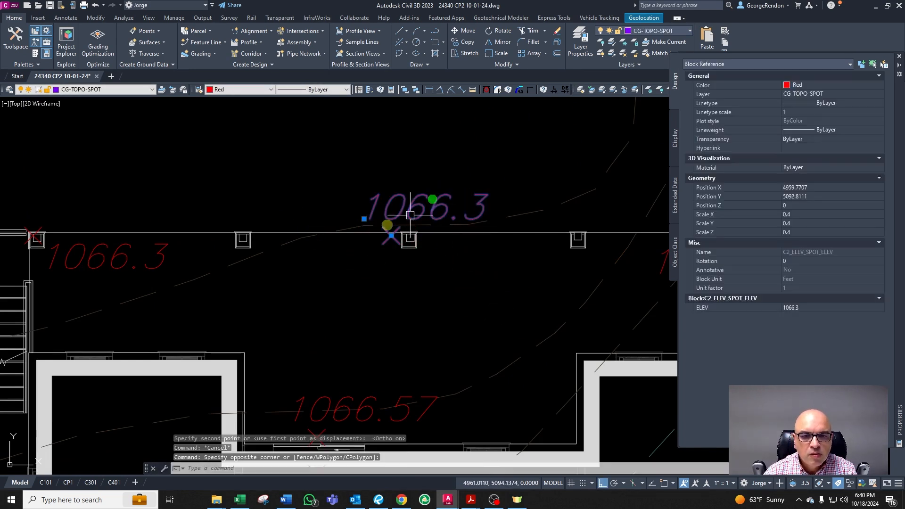
pyautogui.click(364, 219)
pyautogui.click(364, 283)
pyautogui.press('Escape')
pyautogui.scroll(-2, 347, 243)
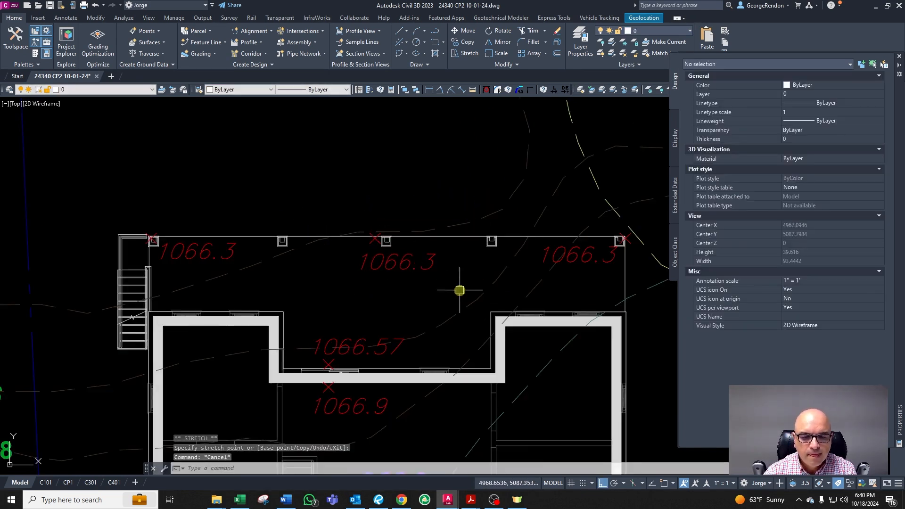
# Step: Review the deck spot elevations together with the nearby contours and state waters buffer line
pyautogui.scroll(-2, 411, 288)
pyautogui.scroll(-2, 411, 326)
pyautogui.scroll(2, 420, 327)
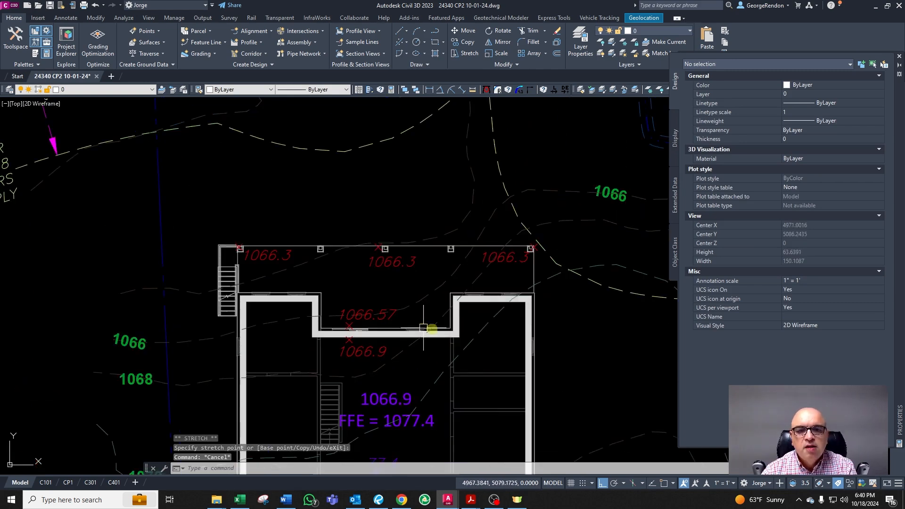
pyautogui.scroll(-2, 320, 273)
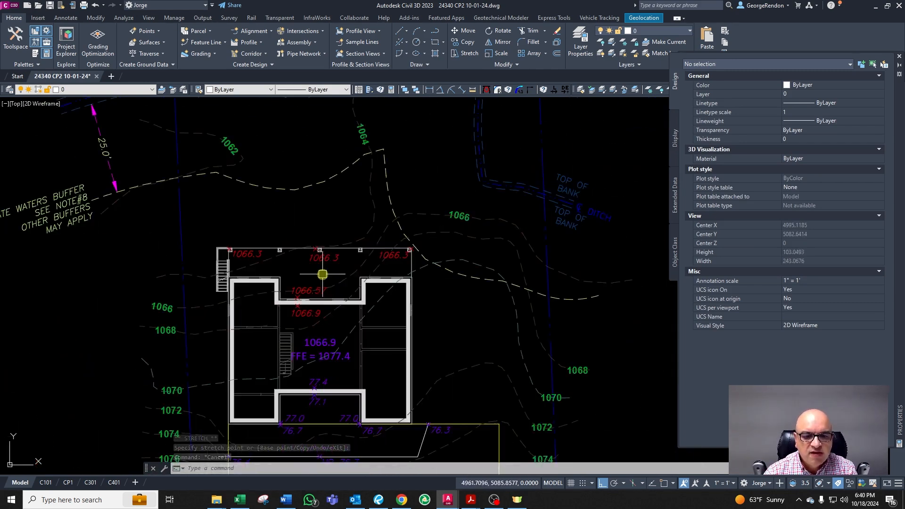
pyautogui.scroll(2, 327, 340)
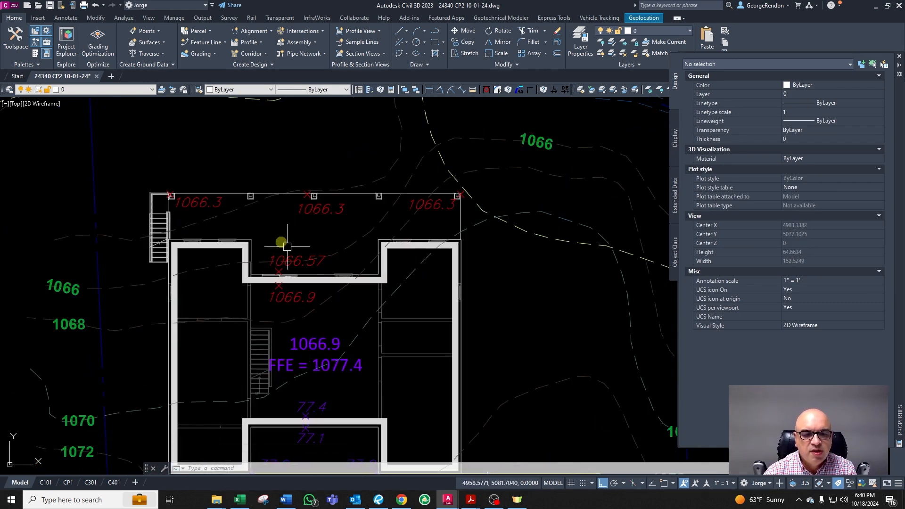
pyautogui.scroll(2, 312, 217)
pyautogui.scroll(-2, 312, 218)
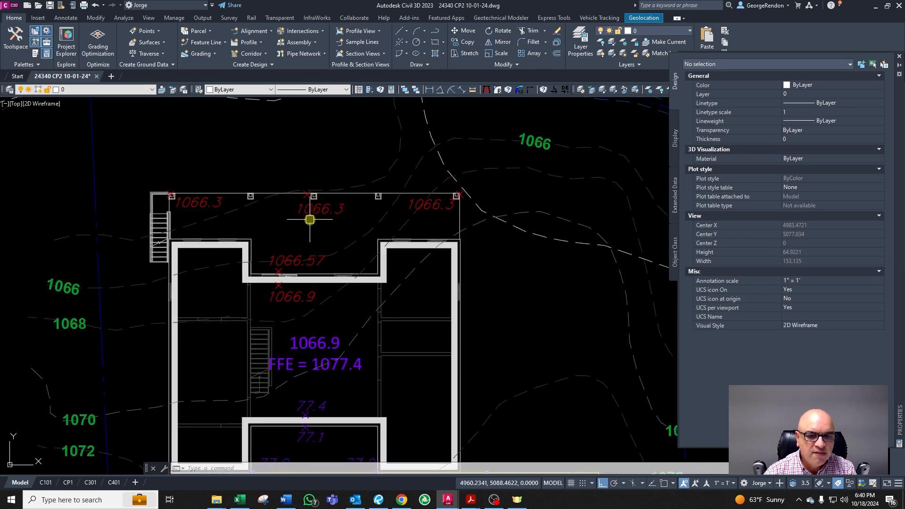
pyautogui.scroll(-2, 359, 223)
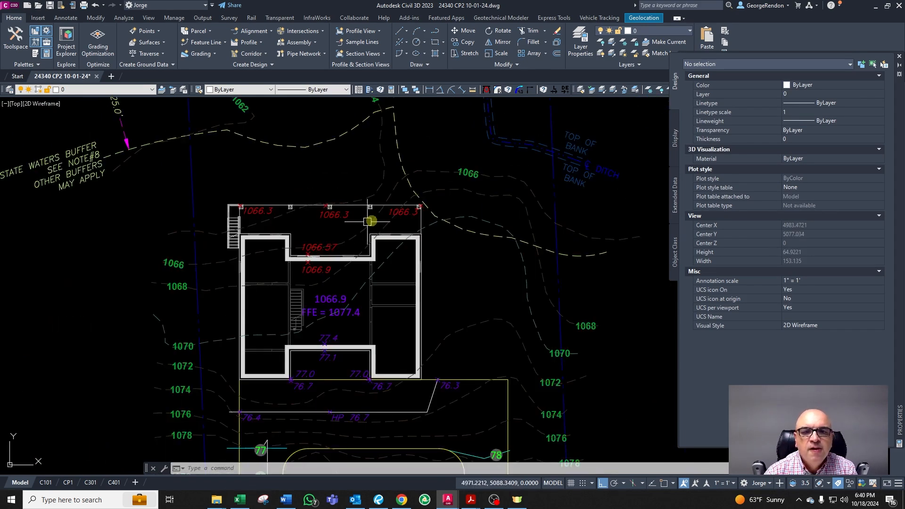
pyautogui.scroll(2, 441, 222)
pyautogui.scroll(2, 415, 215)
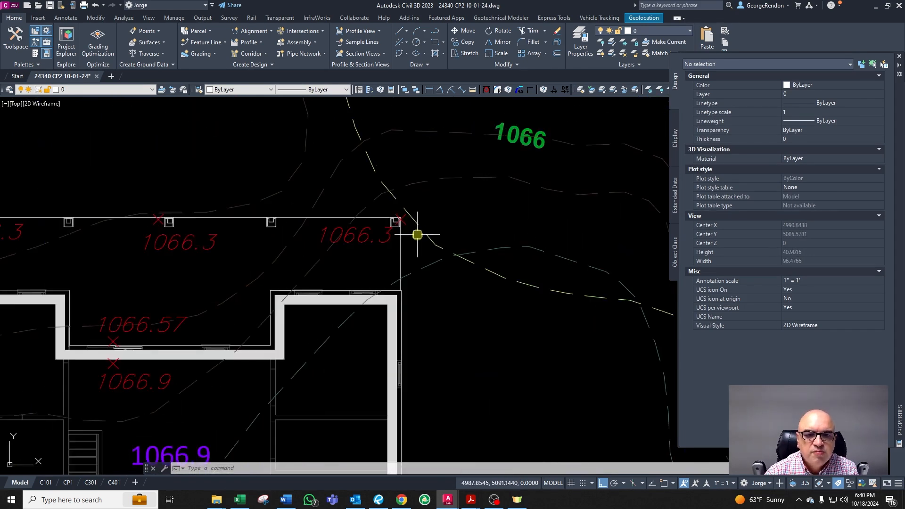
pyautogui.press('Escape')
pyautogui.press('Escape')
pyautogui.scroll(-3, 377, 232)
pyautogui.scroll(2, 373, 225)
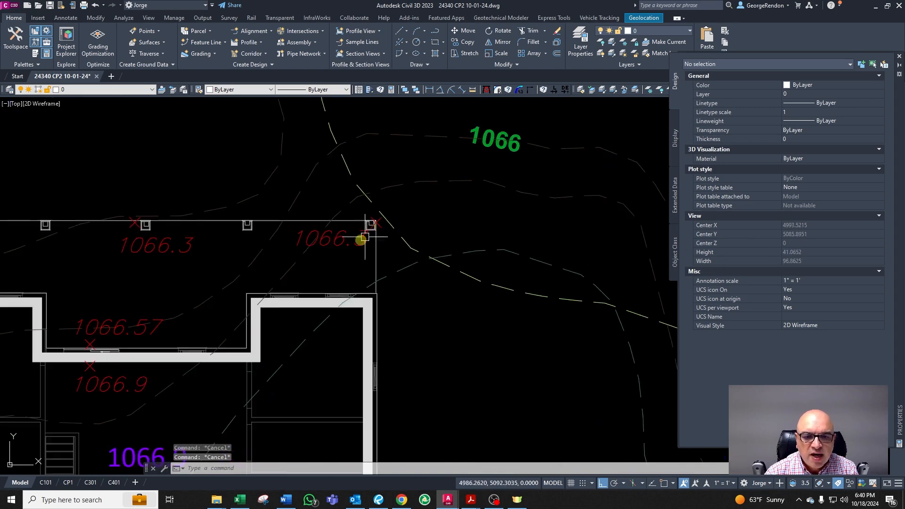
pyautogui.scroll(-3, 347, 232)
pyautogui.scroll(2, 122, 214)
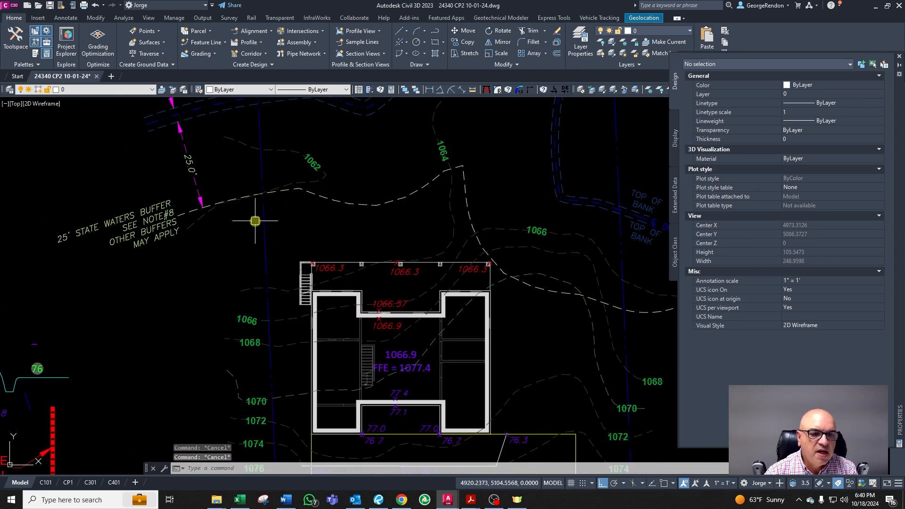
pyautogui.click(348, 204)
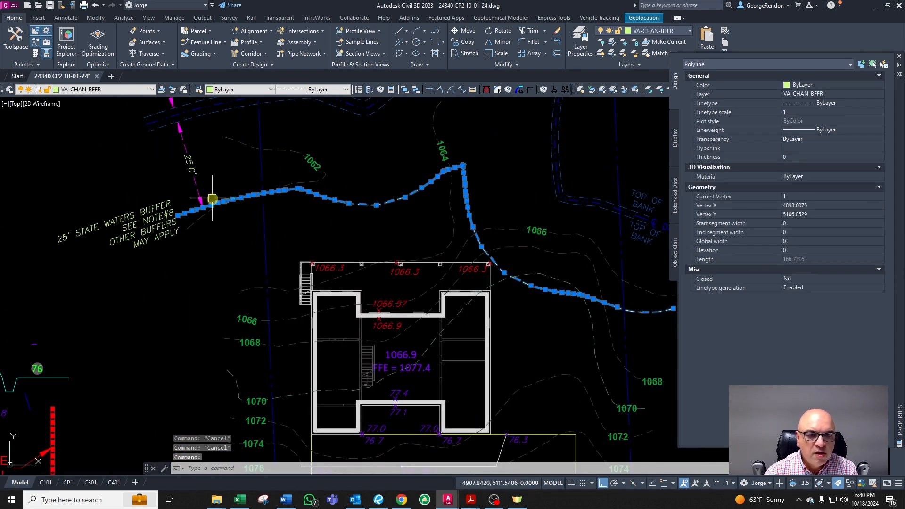
pyautogui.press('Escape')
# Step: Examine the deck's right corner and the existing contour passing near it
pyautogui.scroll(6, 490, 262)
pyautogui.scroll(-8, 472, 292)
pyautogui.scroll(2, 485, 319)
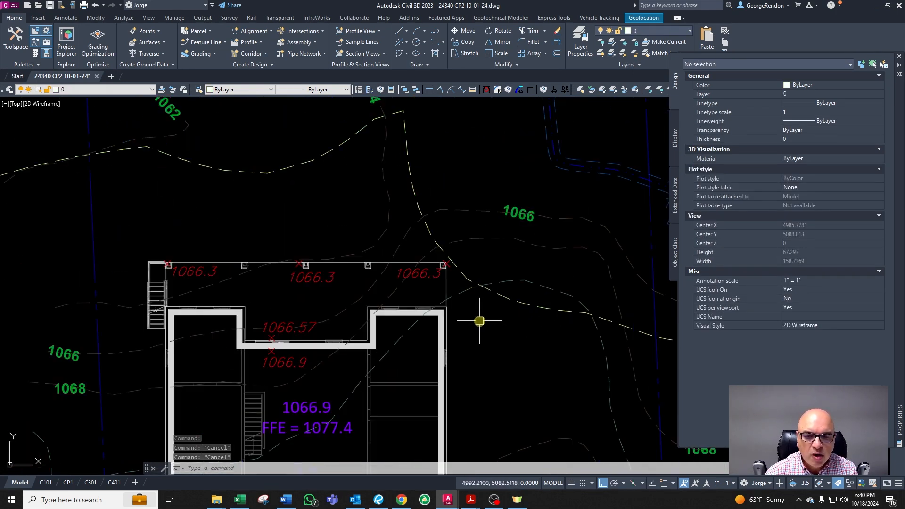
pyautogui.scroll(3, 453, 354)
pyautogui.scroll(-3, 448, 351)
pyautogui.scroll(2, 445, 346)
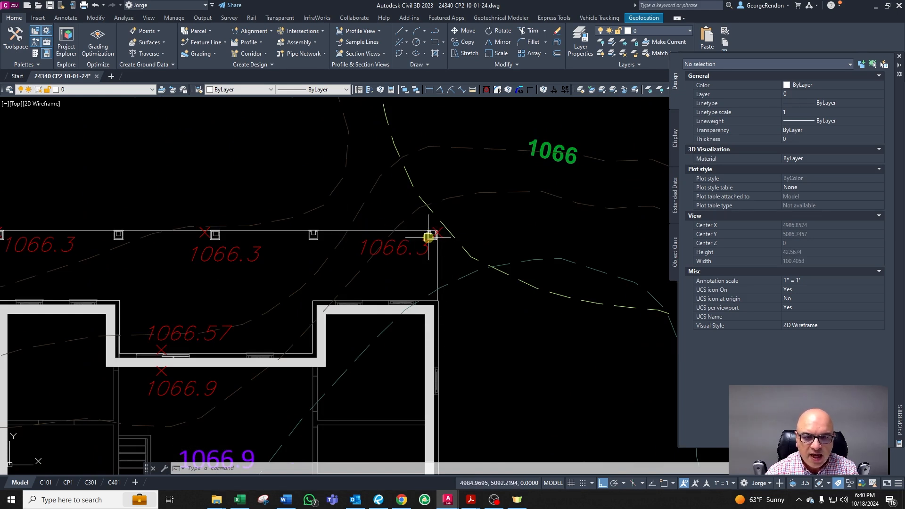
pyautogui.scroll(2, 350, 221)
pyautogui.scroll(-4, 479, 287)
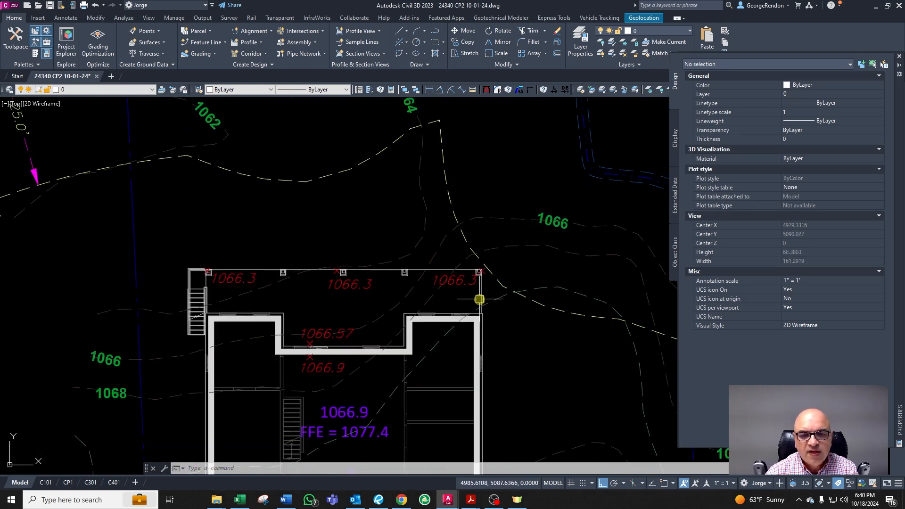
pyautogui.scroll(-4, 468, 366)
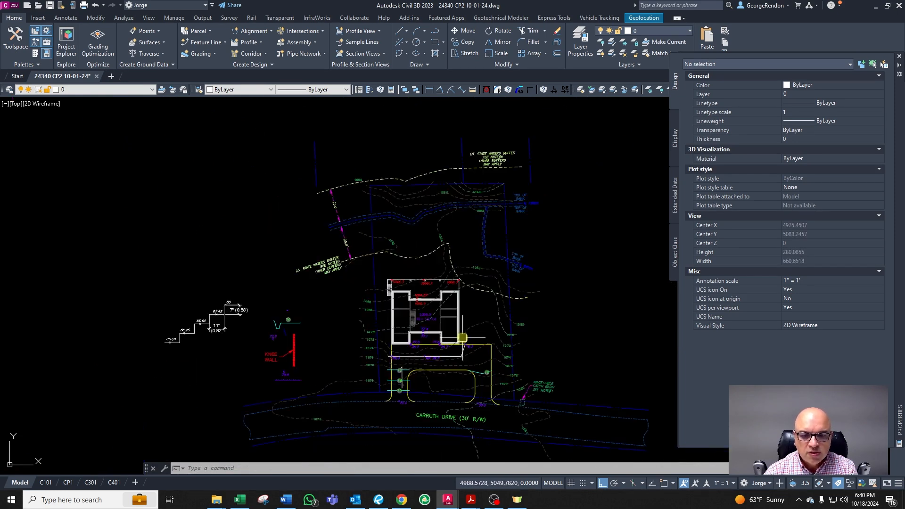
pyautogui.scroll(5, 454, 287)
pyautogui.press('Escape')
pyautogui.press('Escape')
pyautogui.scroll(2, 465, 293)
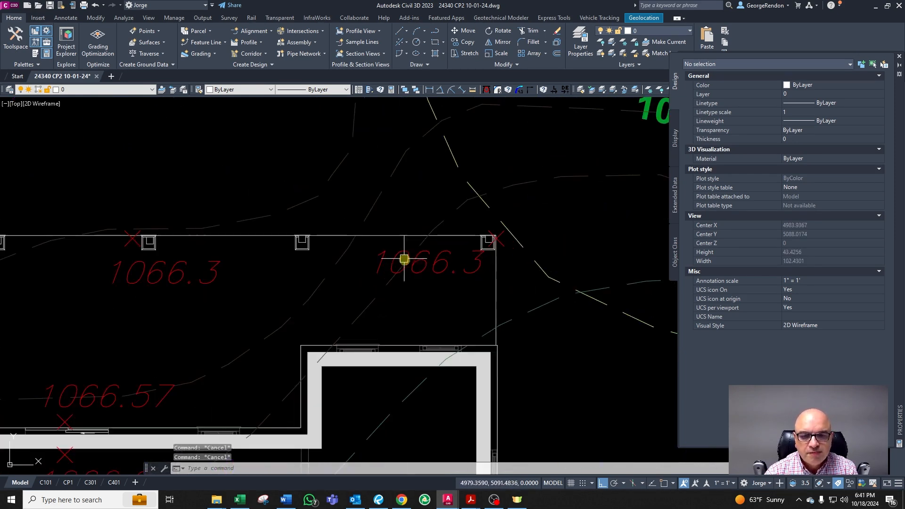
pyautogui.click(436, 268)
pyautogui.press('Escape')
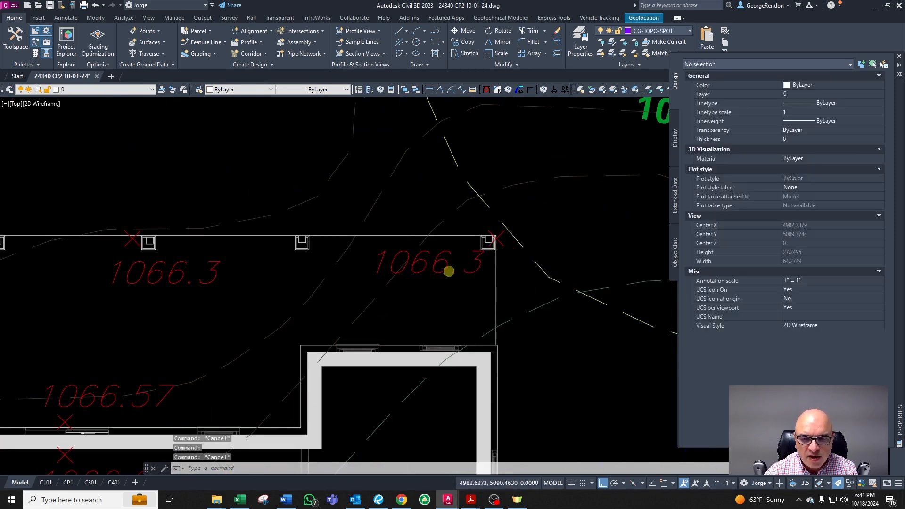
pyautogui.scroll(-4, 447, 269)
pyautogui.click(544, 274)
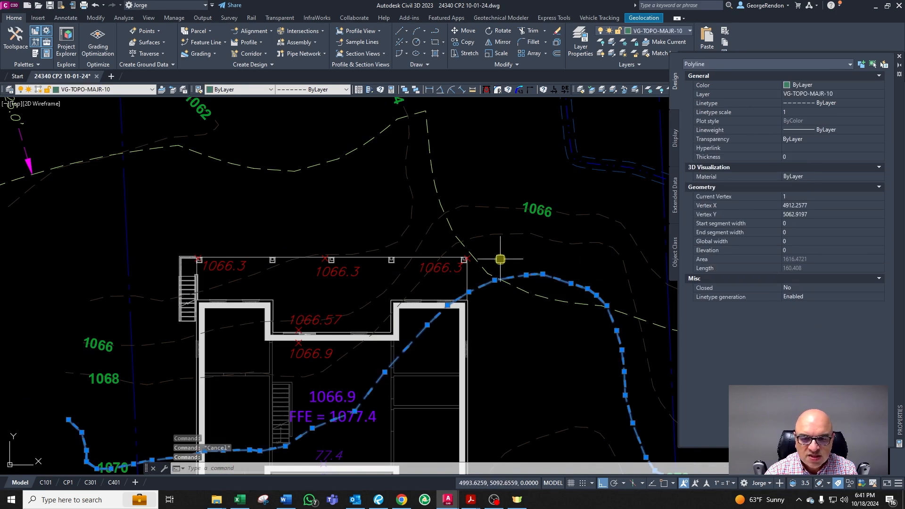
pyautogui.scroll(6, 502, 292)
pyautogui.press('Escape')
pyautogui.press('Escape')
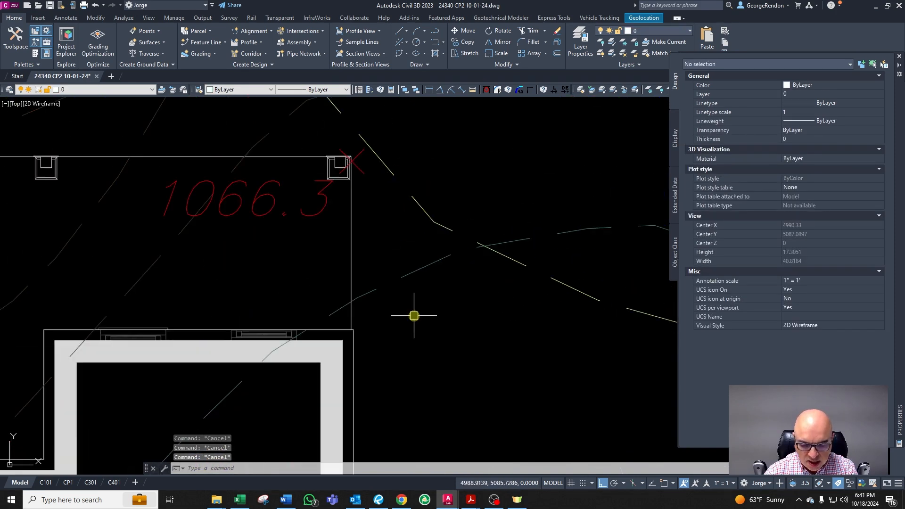
# Step: Trace the deck's right and top edges with a polyline from the lower right corner around to the top edge
pyautogui.press('Return')
pyautogui.click(353, 331)
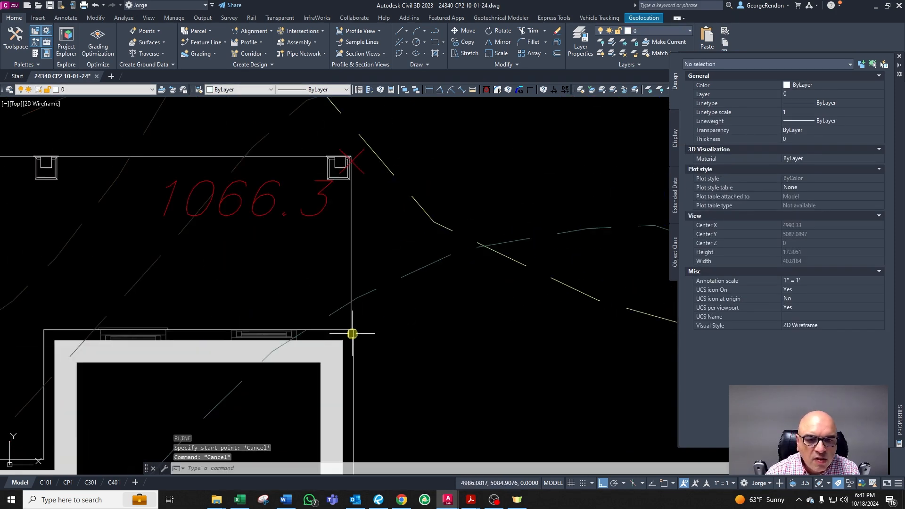
pyautogui.scroll(6, 354, 321)
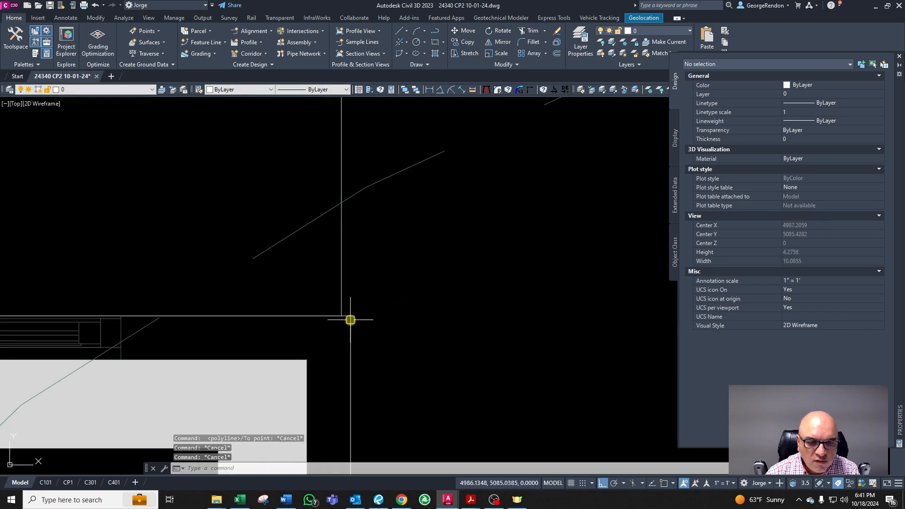
pyautogui.scroll(-8, 363, 281)
pyautogui.scroll(4, 336, 198)
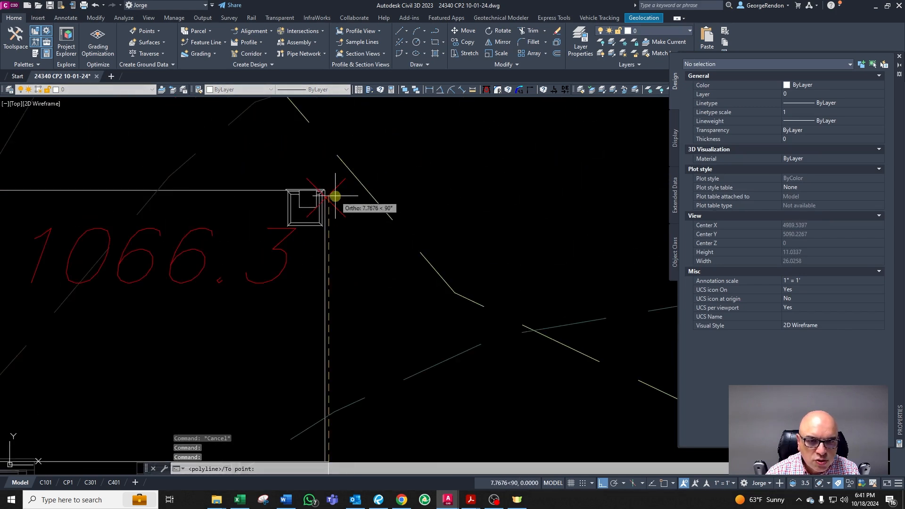
pyautogui.click(334, 188)
pyautogui.scroll(-4, 334, 188)
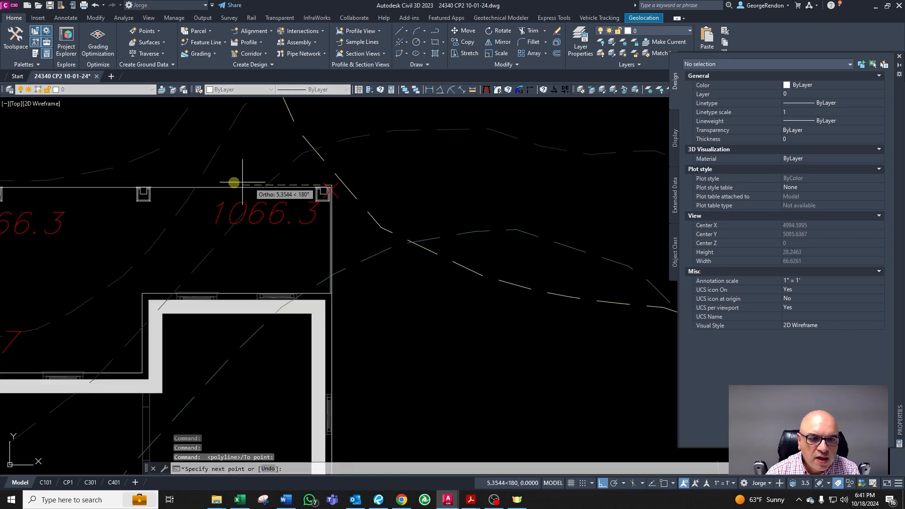
pyautogui.click(188, 183)
pyautogui.press('Escape')
pyautogui.click(211, 185)
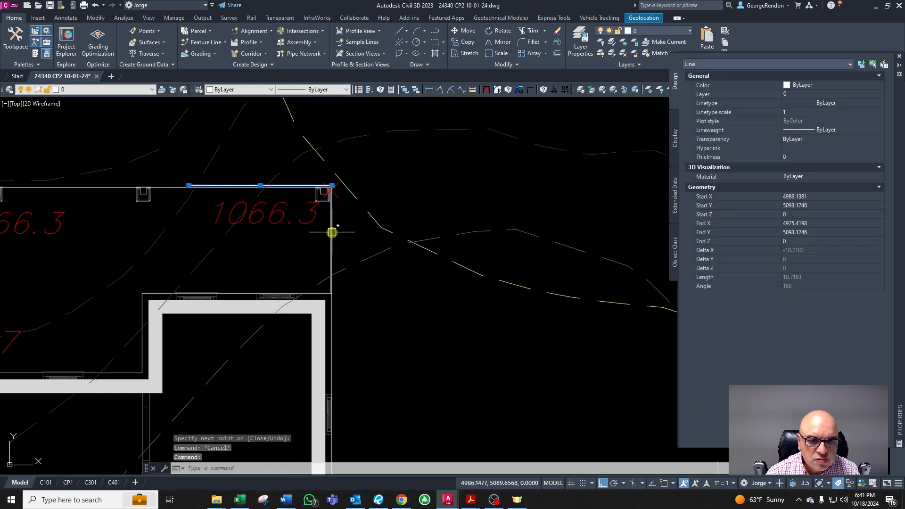
pyautogui.scroll(2, 332, 232)
pyautogui.click(332, 230)
pyautogui.scroll(-4, 394, 225)
pyautogui.write('CG')
pyautogui.rightClick(321, 239)
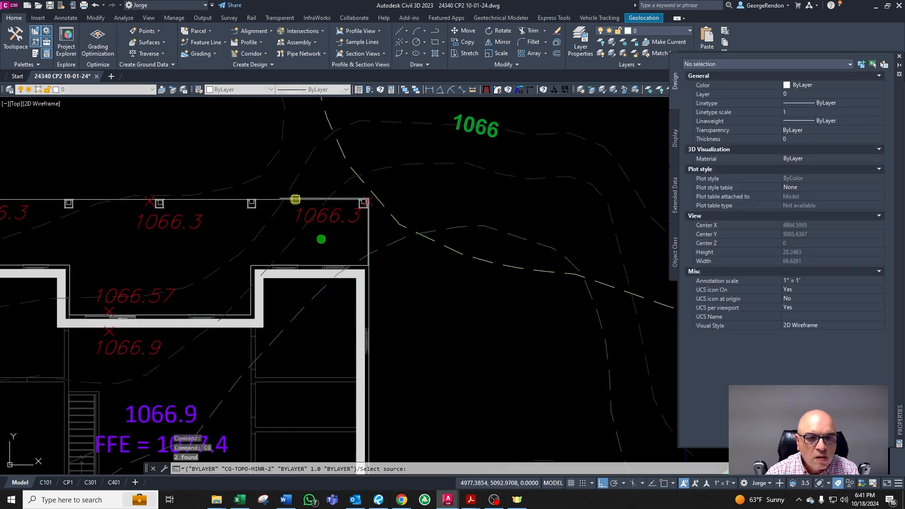
pyautogui.scroll(4, 288, 199)
pyautogui.press('Escape')
pyautogui.press('Escape')
# Step: Match the two traced deck edge lines to the knee wall's CA-SITE-WALL layer
pyautogui.click(291, 200)
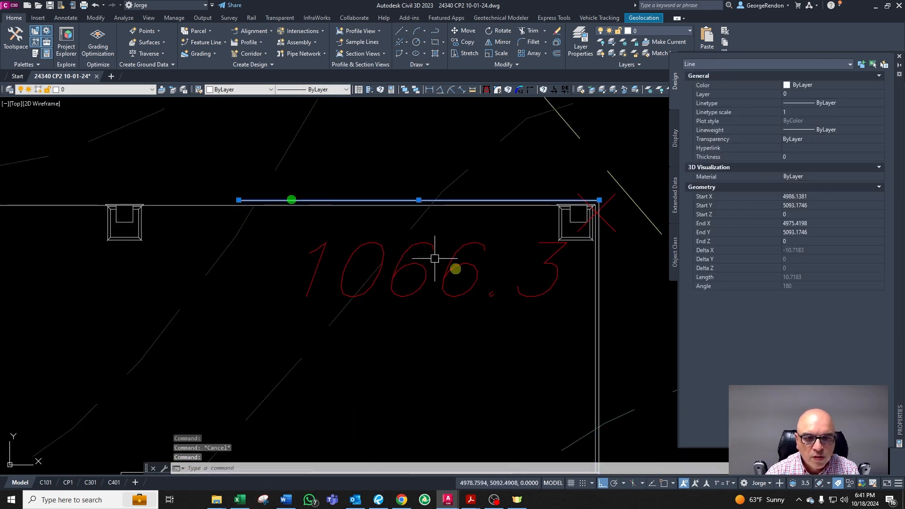
pyautogui.click(599, 270)
pyautogui.scroll(-4, 590, 262)
pyautogui.write('CG')
pyautogui.press('Return')
pyautogui.scroll(-2, 466, 270)
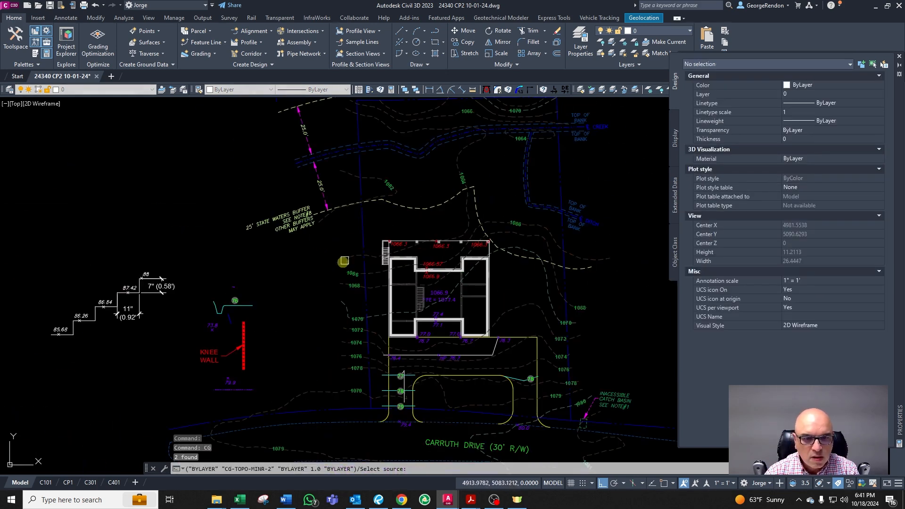
pyautogui.scroll(8, 247, 360)
pyautogui.click(226, 420)
pyautogui.press('Escape')
pyautogui.scroll(-6, 384, 299)
pyautogui.scroll(4, 479, 233)
pyautogui.scroll(10, 480, 233)
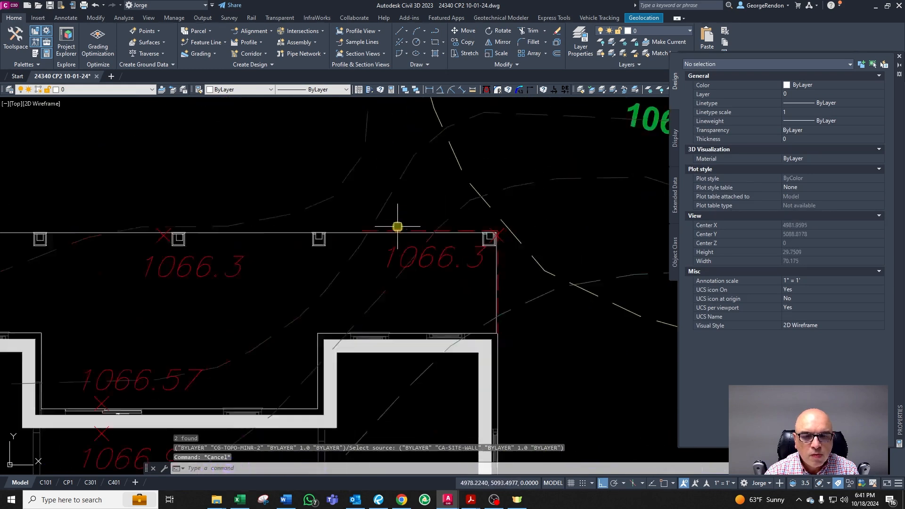
pyautogui.press('Escape')
pyautogui.click(354, 243)
pyautogui.scroll(-2, 213, 243)
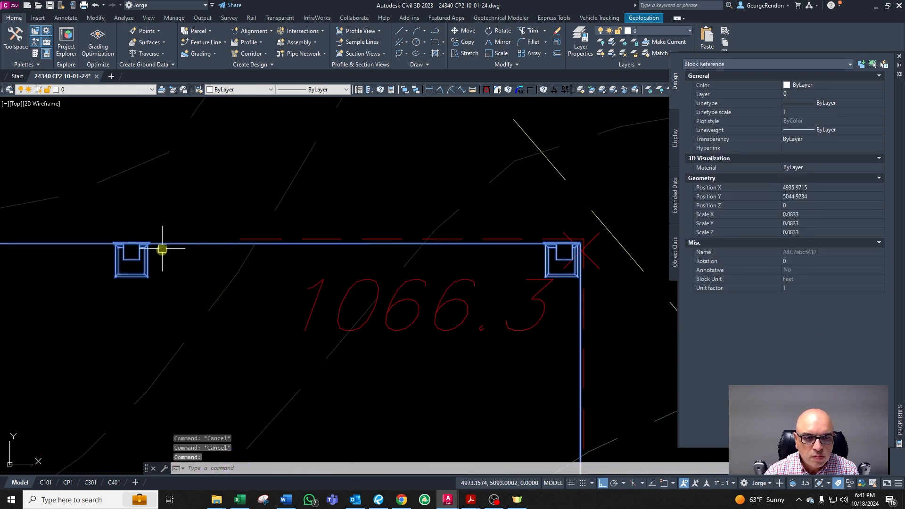
pyautogui.scroll(3, 510, 239)
pyautogui.scroll(-3, 495, 237)
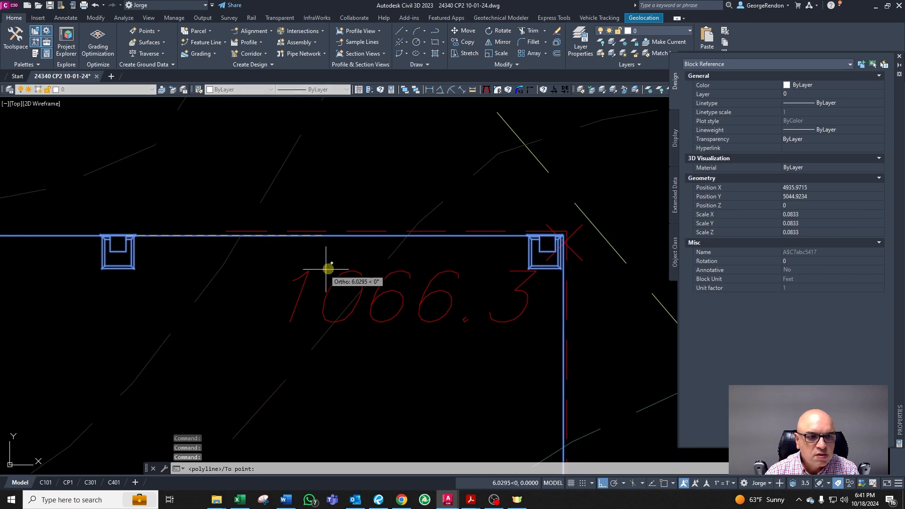
pyautogui.press('Escape')
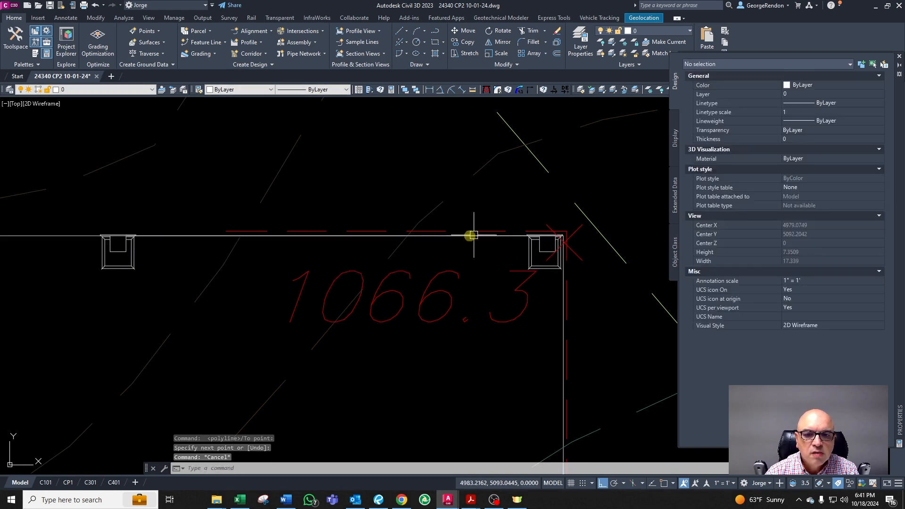
# Step: Offset the deck's top edge line outward by 0.33
pyautogui.click(474, 235)
pyautogui.write('o')
pyautogui.press('Return')
pyautogui.write('0.3')
pyautogui.press('Return')
pyautogui.press('Escape')
pyautogui.press('Escape')
pyautogui.write('o')
pyautogui.press('Return')
pyautogui.write('0.33')
pyautogui.press('Return')
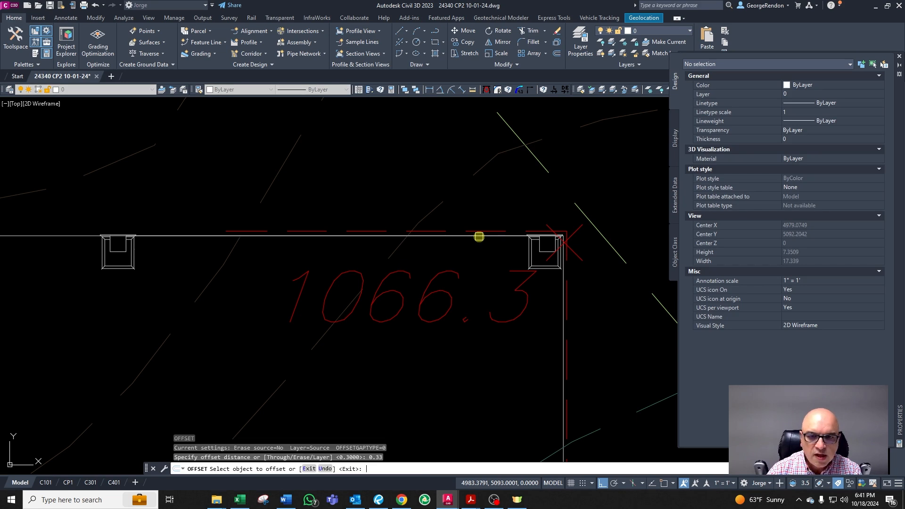
pyautogui.scroll(4, 439, 238)
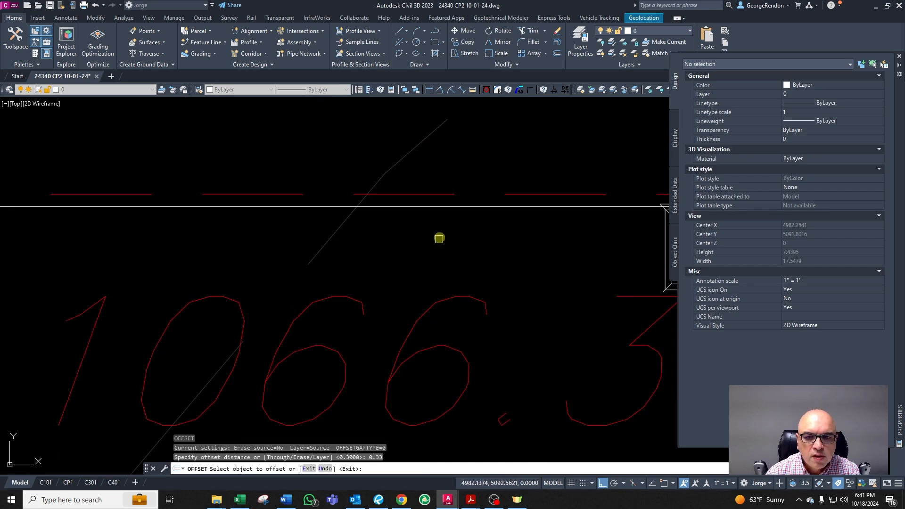
pyautogui.press('Escape')
# Step: Delete the dashed wall line along the deck's top edge
pyautogui.click(445, 206)
pyautogui.scroll(-6, 428, 202)
pyautogui.press('Delete')
pyautogui.press('Escape')
pyautogui.press('Escape')
pyautogui.click(498, 333)
pyautogui.press('Escape')
pyautogui.scroll(2, 500, 356)
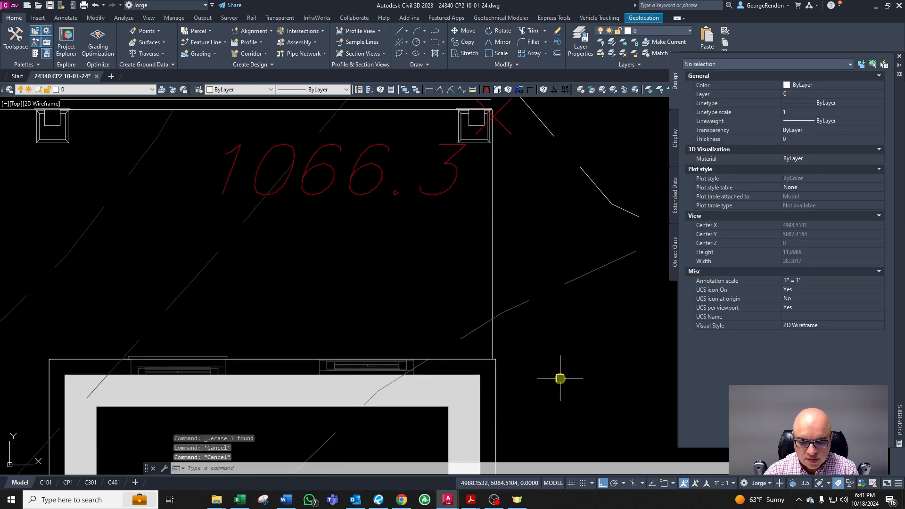
pyautogui.scroll(-2, 540, 392)
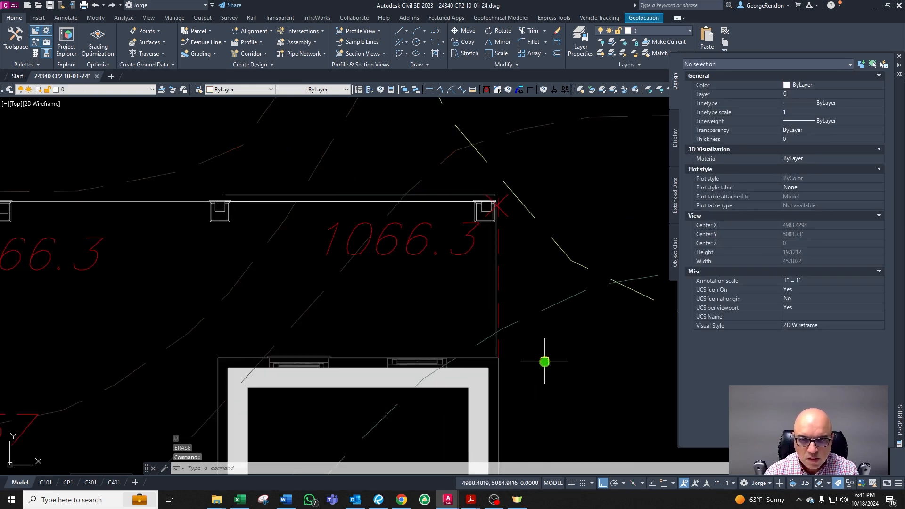
pyautogui.write('CHA')
pyautogui.press('Return')
pyautogui.scroll(4, 480, 201)
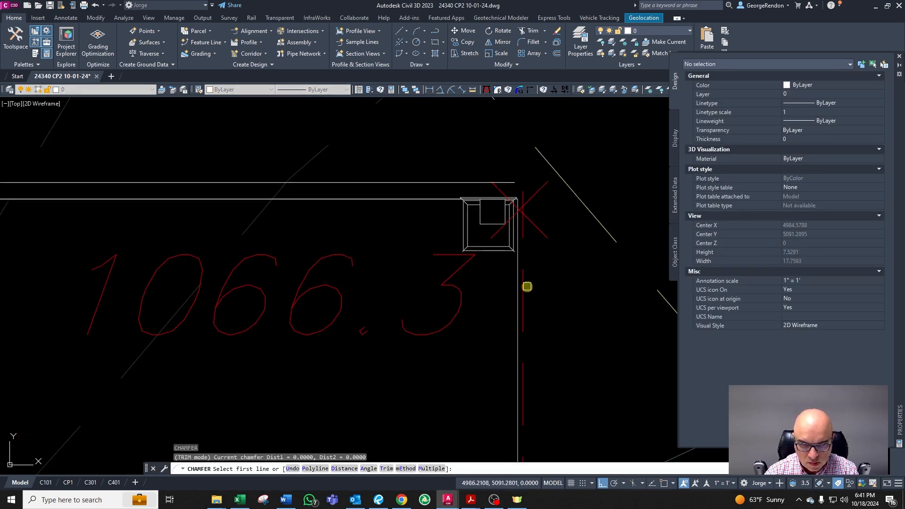
pyautogui.press('Escape')
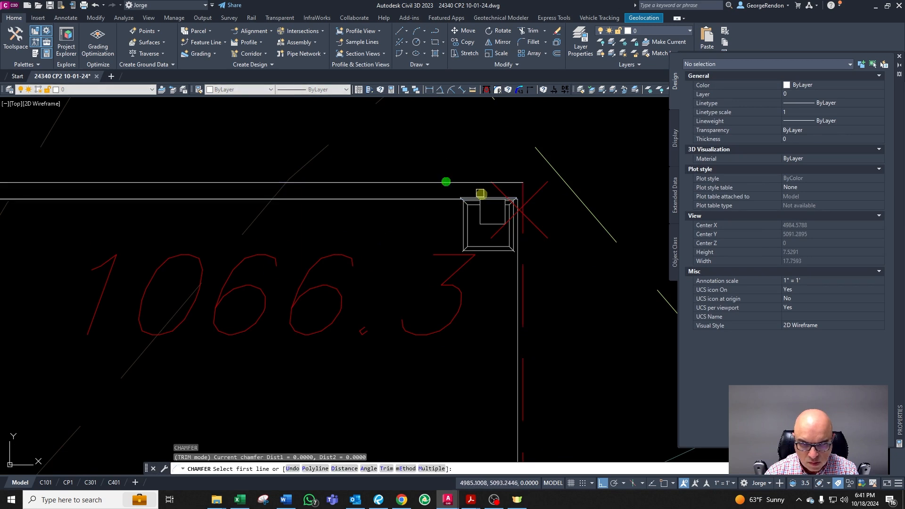
# Step: Delete the dashed wall line along the deck's right edge
pyautogui.scroll(2, 522, 304)
pyautogui.click(523, 304)
pyautogui.scroll(-2, 525, 278)
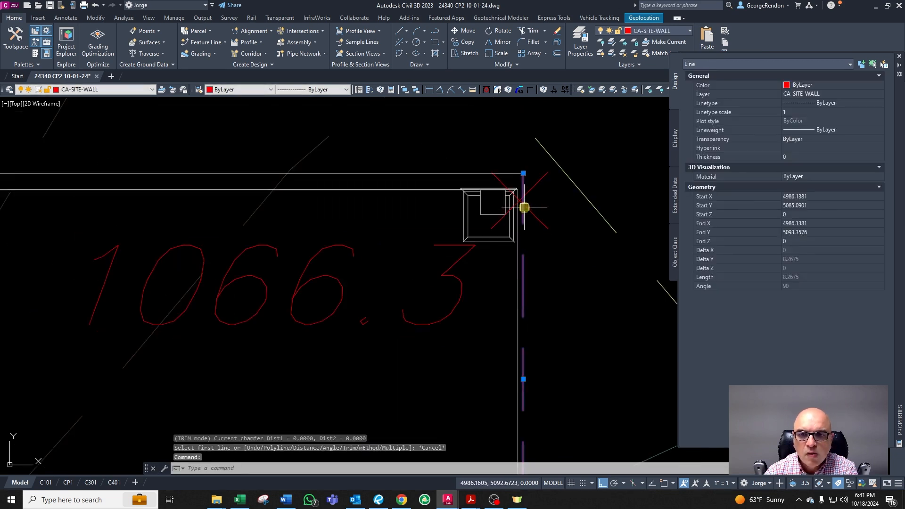
pyautogui.press('Delete')
# Step: Redraw a line along the deck's right edge up to its top corner endpoint
pyautogui.scroll(-4, 522, 282)
pyautogui.click(521, 399)
pyautogui.keyDown('shift'); pyautogui.rightClick(550, 238); pyautogui.keyUp('shift')
pyautogui.click(574, 274)
pyautogui.scroll(4, 554, 252)
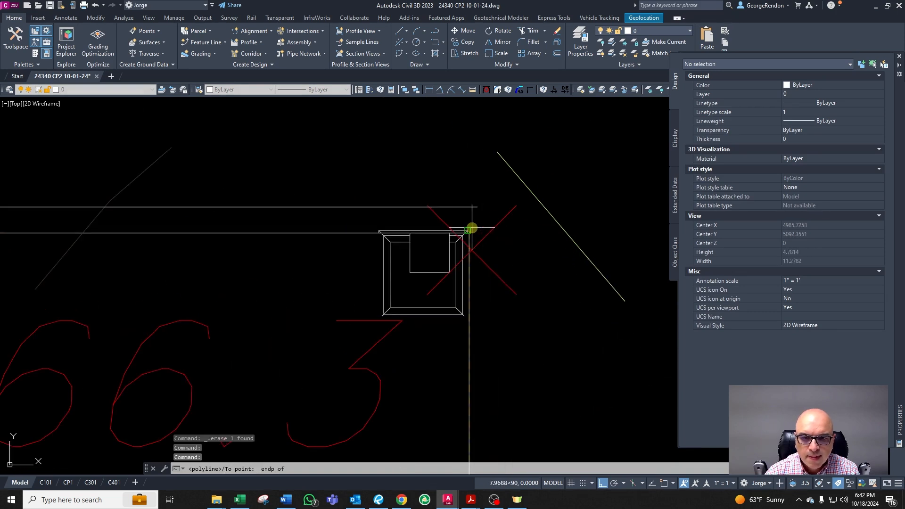
pyautogui.click(470, 231)
pyautogui.press('Escape')
pyautogui.press('Escape')
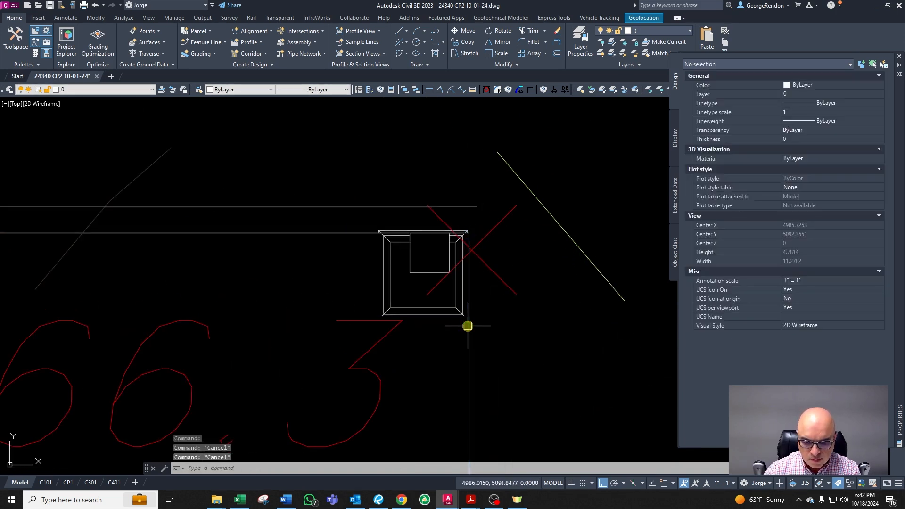
# Step: Offset the deck's right edge line outward by 0.33
pyautogui.write('o')
pyautogui.press('Return')
pyautogui.write('0.33')
pyautogui.press('Return')
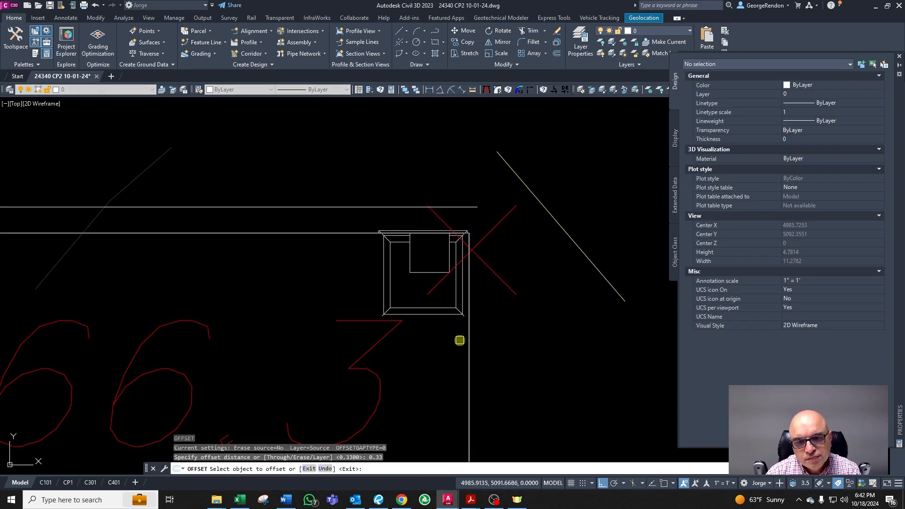
pyautogui.click(468, 341)
pyautogui.click(510, 340)
pyautogui.press('Escape')
pyautogui.press('Escape')
pyautogui.click(500, 335)
pyautogui.press('Escape')
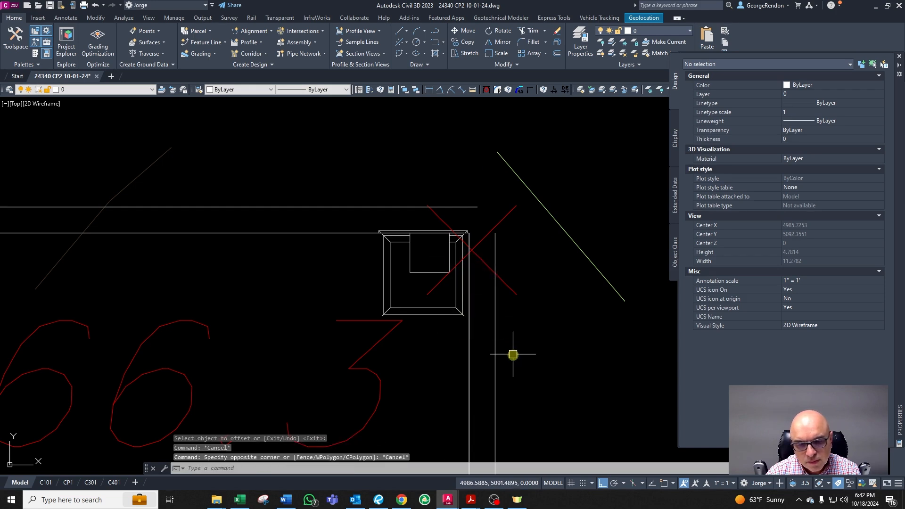
# Step: Join the two offset lines into a single polyline
pyautogui.press('Escape')
# Step: Fillet the two offset lines into a closed corner at the deck's top right
pyautogui.write('f')
pyautogui.press('Return')
pyautogui.click(495, 356)
pyautogui.click(388, 206)
pyautogui.press('Escape')
pyautogui.click(495, 302)
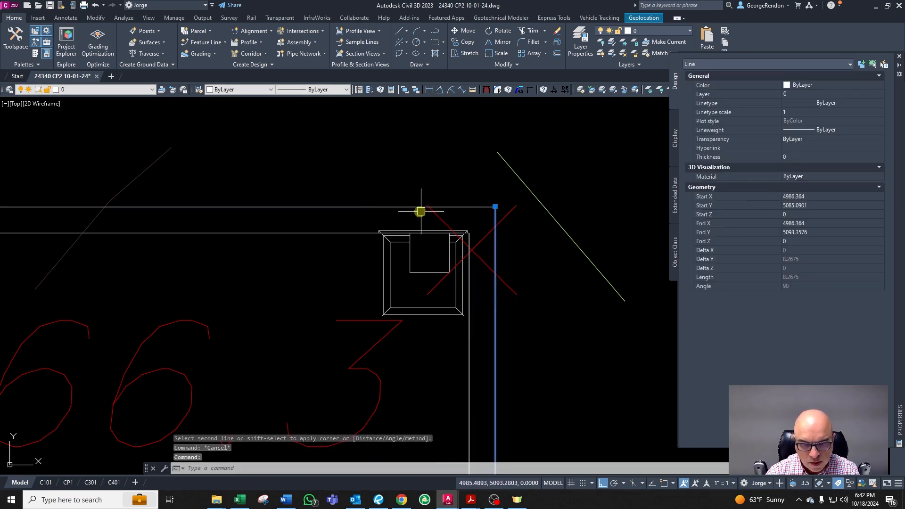
pyautogui.click(398, 206)
pyautogui.write('plj')
pyautogui.press('Return')
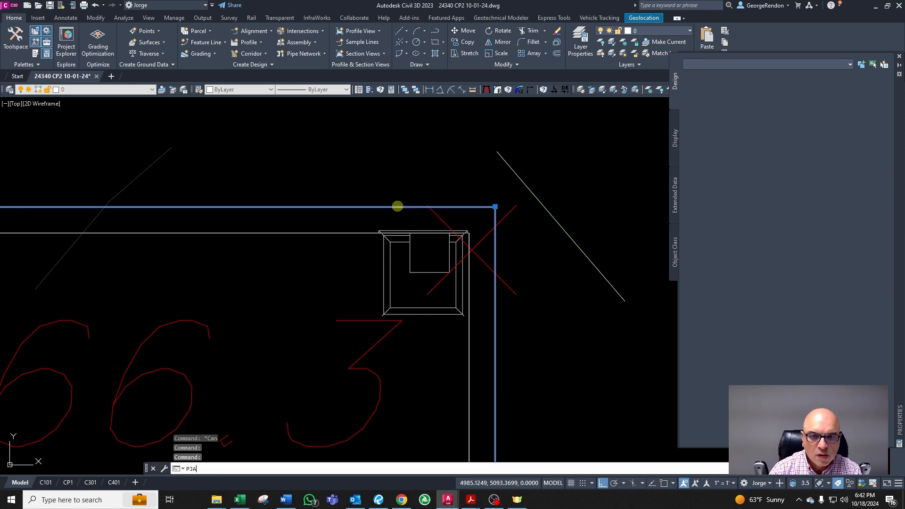
pyautogui.press('Escape')
pyautogui.press('Escape')
pyautogui.press('Escape')
# Step: Match the new offset polyline to the knee wall's CA-SITE-WALL layer
pyautogui.click(391, 208)
pyautogui.scroll(-5, 493, 309)
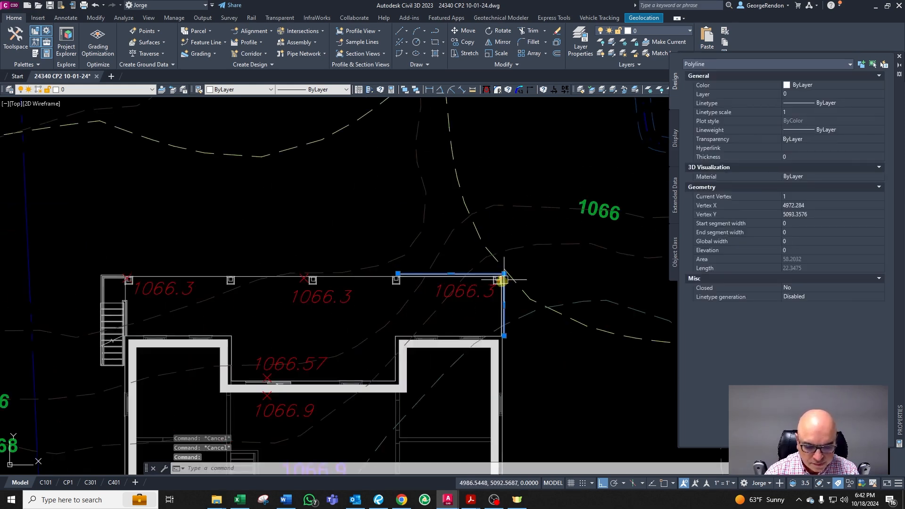
pyautogui.write('CG')
pyautogui.press('Return')
pyautogui.scroll(-5, 354, 317)
pyautogui.scroll(6, 325, 278)
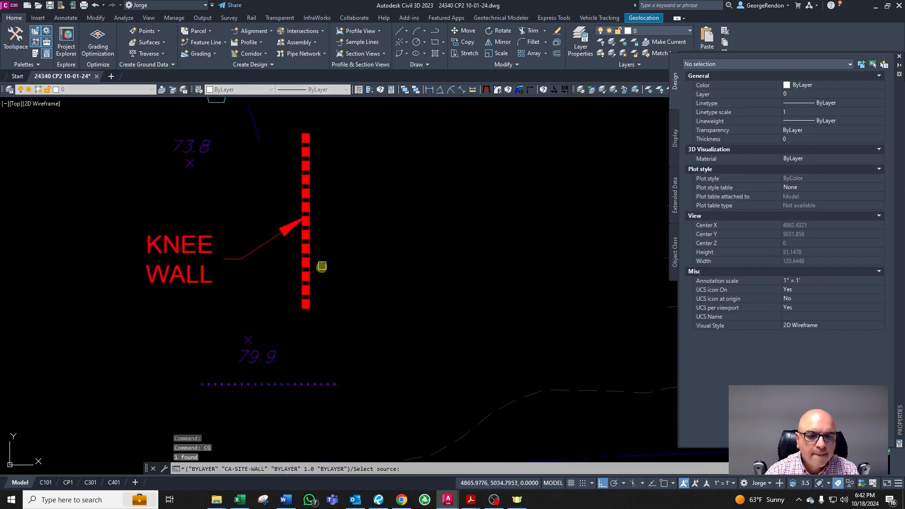
pyautogui.click(293, 267)
pyautogui.scroll(-8, 349, 236)
pyautogui.press('Escape')
# Step: Examine the deck's left edge next to the stairs
pyautogui.scroll(15, 409, 216)
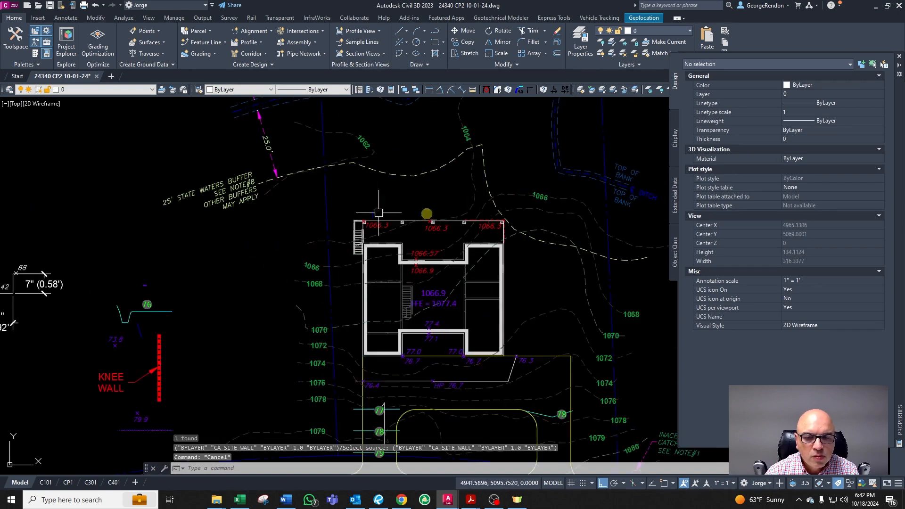
pyautogui.scroll(-4, 399, 202)
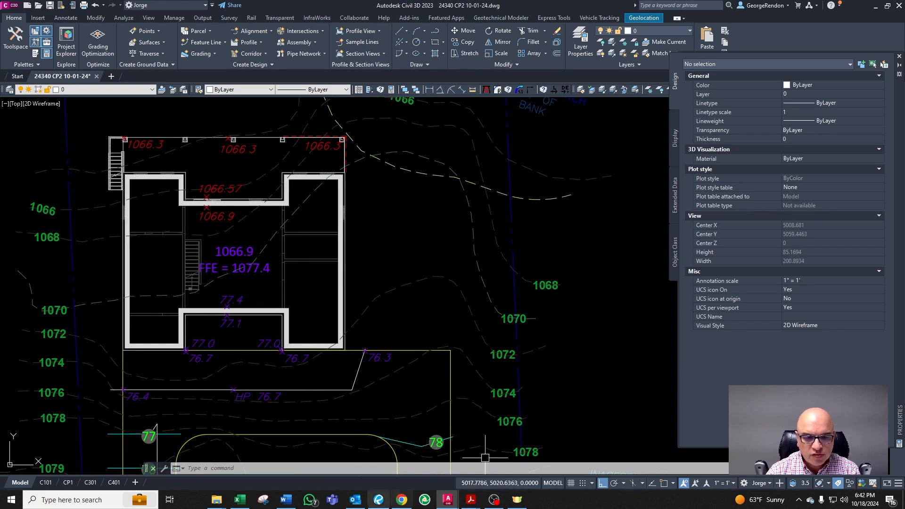
pyautogui.scroll(8, 340, 208)
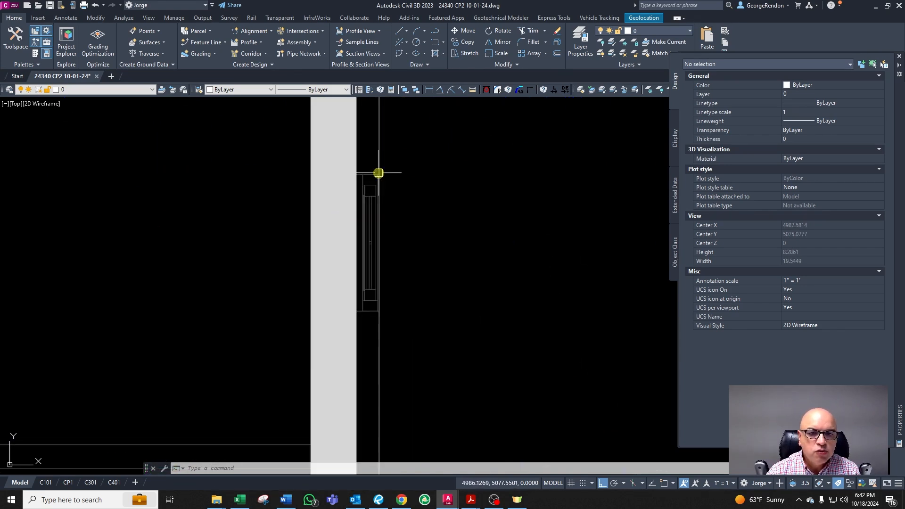
pyautogui.click(366, 169)
pyautogui.click(363, 210)
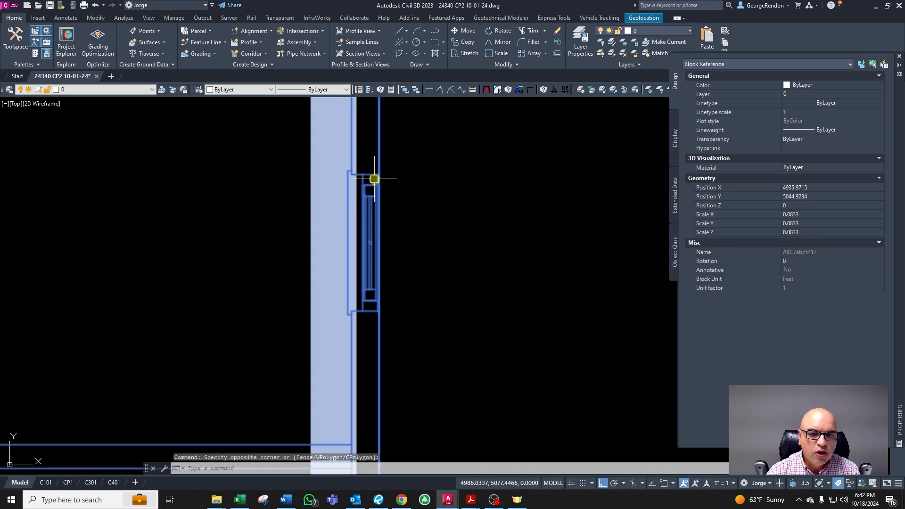
pyautogui.press('Escape')
pyautogui.press('Escape')
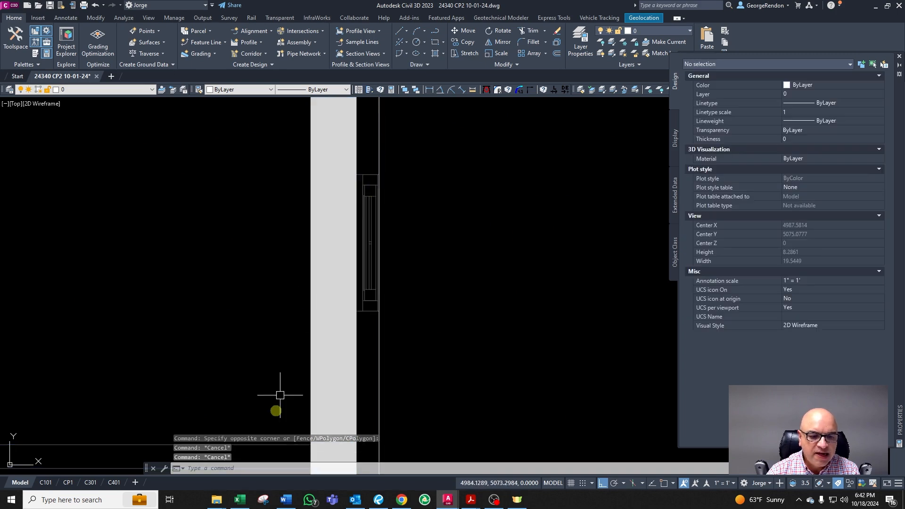
# Step: Switch to the Constantes de diseño.docx Word document and review its house section and deck detail drawings
pyautogui.click(287, 506)
pyautogui.scroll(-12, 398, 371)
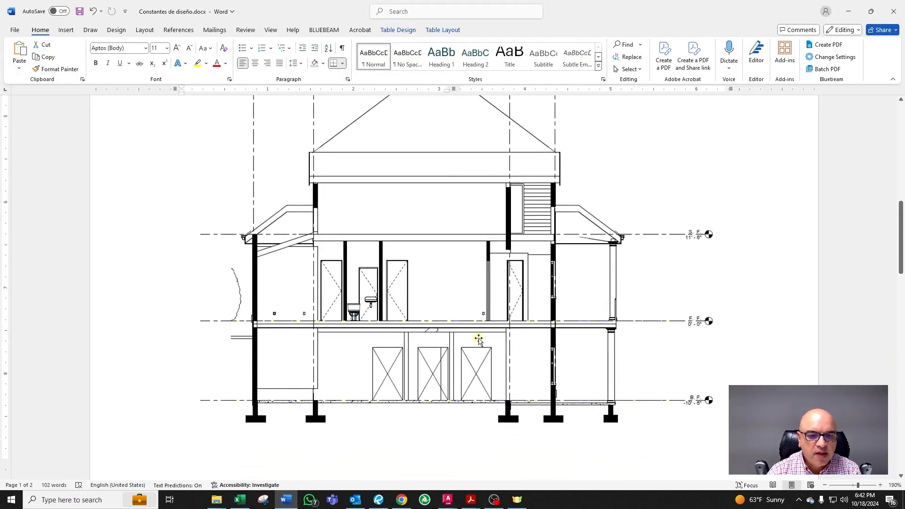
pyautogui.scroll(-15, 483, 348)
pyautogui.scroll(8, 505, 348)
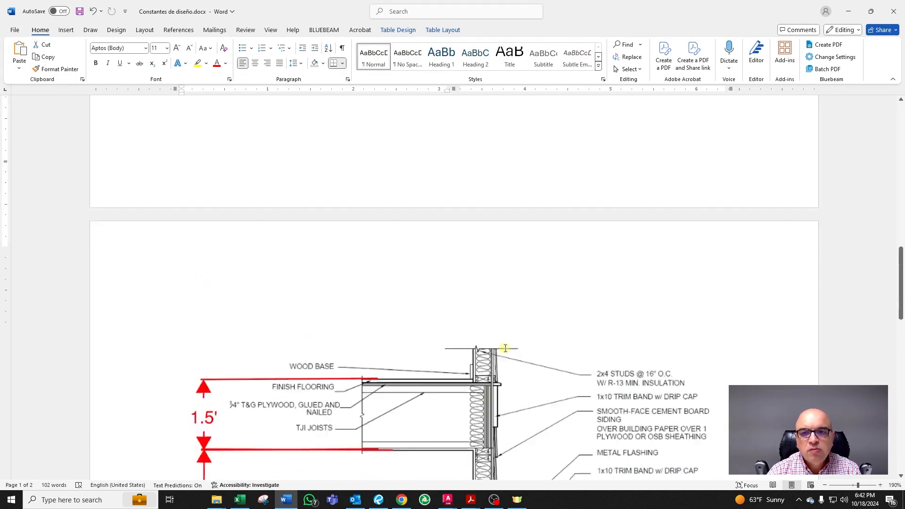
pyautogui.scroll(6, 505, 348)
pyautogui.keyDown('ctrl'); pyautogui.scroll(3, 596, 446); pyautogui.keyUp('ctrl')
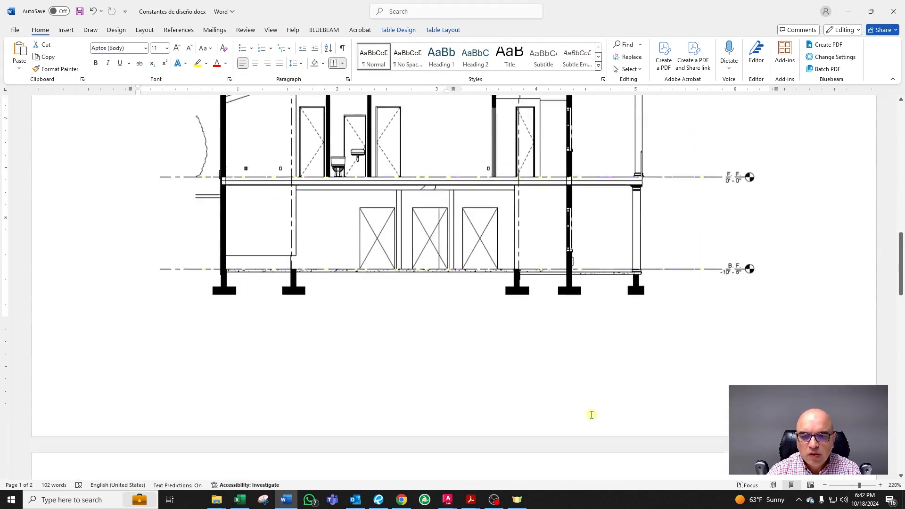
# Step: Return to the drawing and relabel the house's upper floor elevation text as BFFE = 1066.9
pyautogui.scroll(-1, 593, 415)
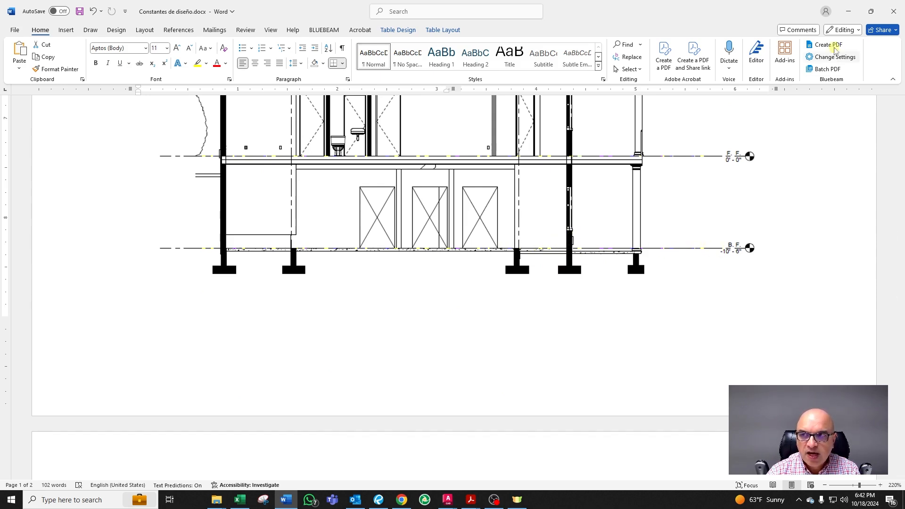
pyautogui.moveTo(723, 5); pyautogui.dragTo(0, 99)
pyautogui.click(335, 226)
pyautogui.press('Escape')
pyautogui.press('Escape')
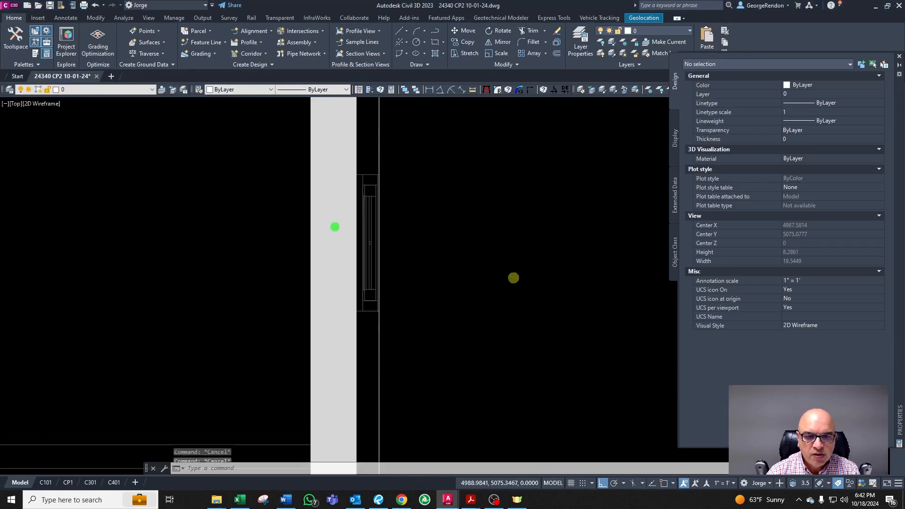
pyautogui.scroll(-6, 513, 281)
pyautogui.scroll(-5, 429, 289)
pyautogui.scroll(5, 317, 344)
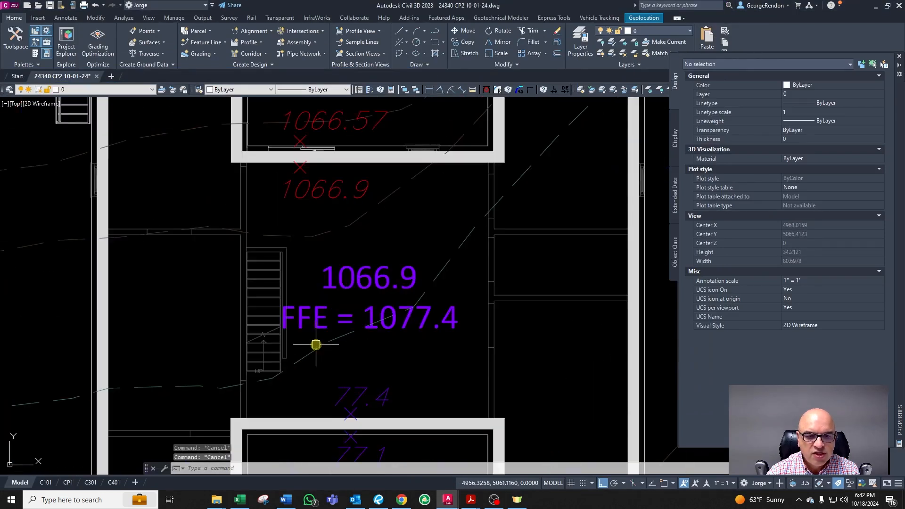
pyautogui.scroll(-4, 316, 345)
pyautogui.scroll(4, 328, 300)
pyautogui.doubleClick(320, 296)
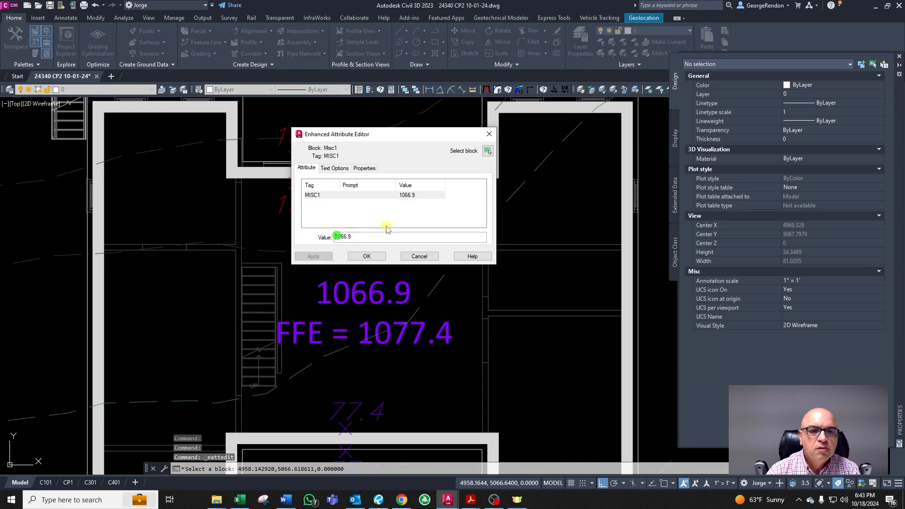
pyautogui.write('BFFE')
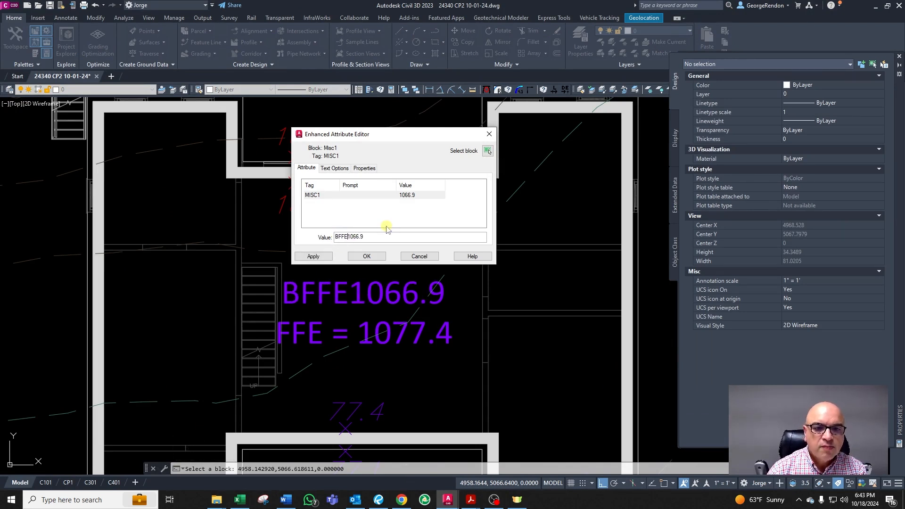
pyautogui.write(' =')
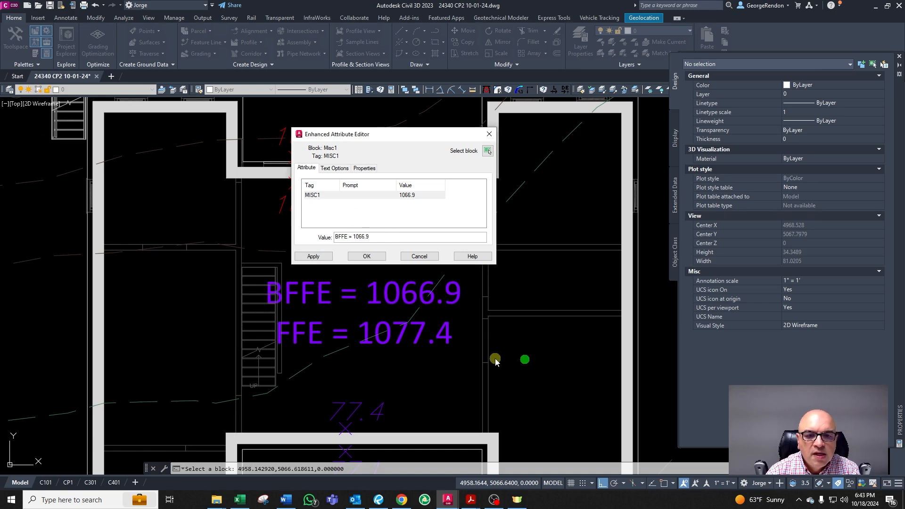
pyautogui.click(366, 256)
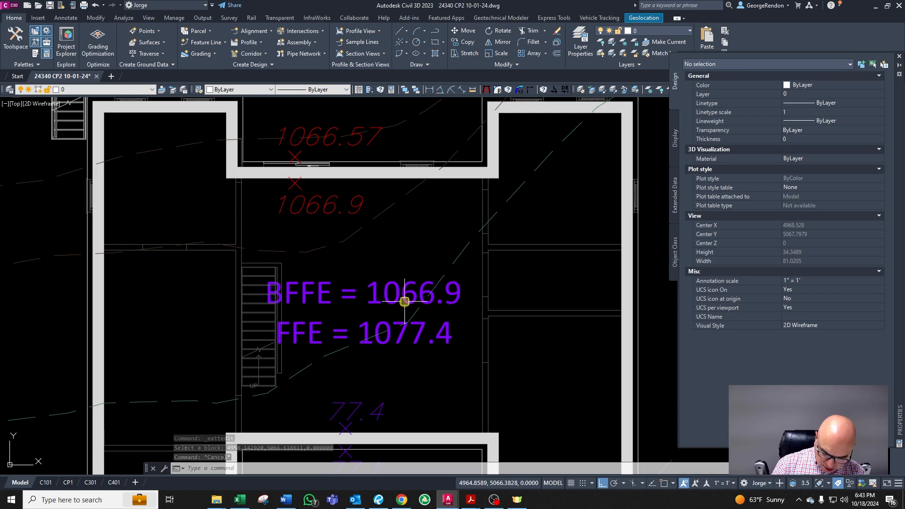
# Step: Copy the 1066.9 spot elevation from the house interior to the outside face of the right exterior wall
pyautogui.moveTo(327, 240); pyautogui.dragTo(313, 222, button='middle')
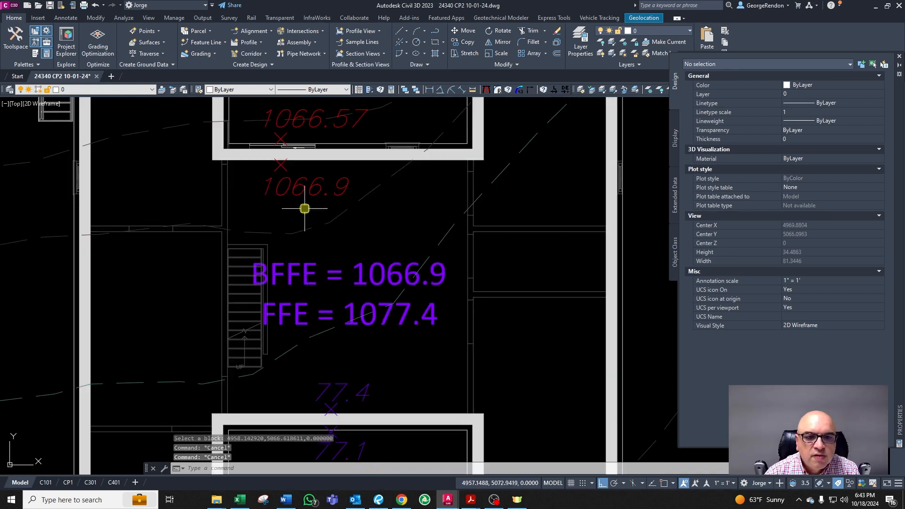
pyautogui.click(288, 183)
pyautogui.write('co')
pyautogui.press('space')
pyautogui.click(287, 187)
pyautogui.scroll(-4, 287, 190)
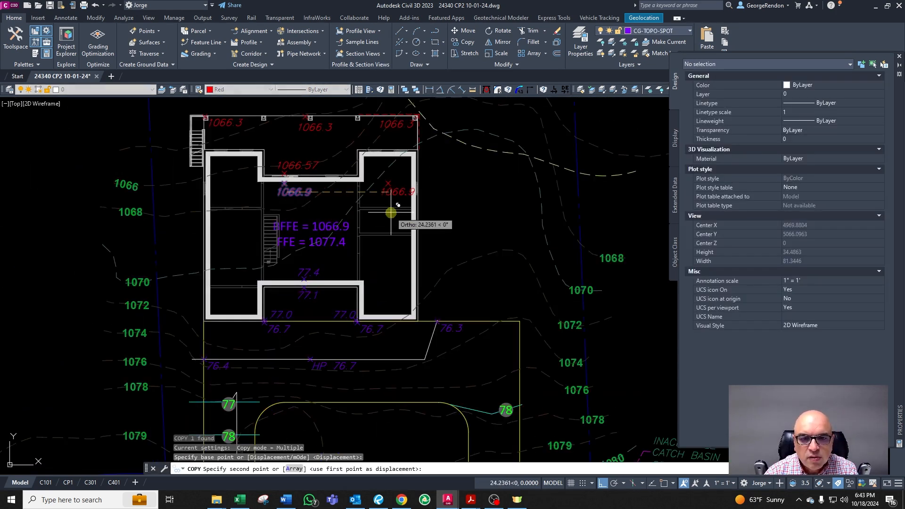
pyautogui.scroll(6, 392, 207)
pyautogui.press('F8')
pyautogui.scroll(-3, 478, 258)
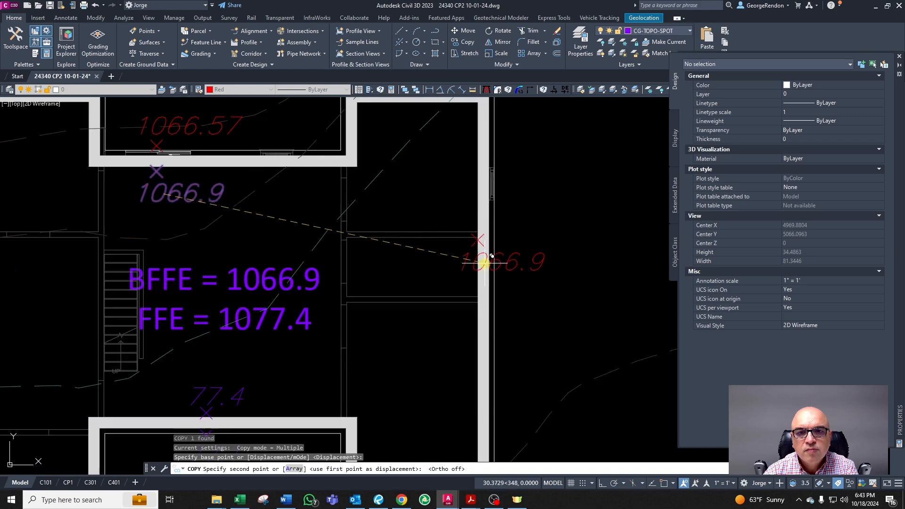
pyautogui.scroll(4, 519, 210)
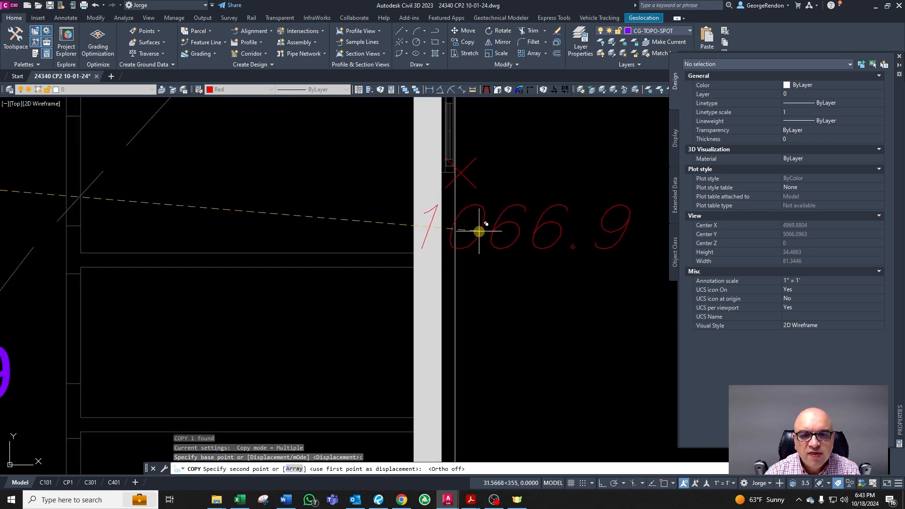
pyautogui.click(479, 231)
pyautogui.press('Escape')
pyautogui.scroll(-3, 495, 229)
pyautogui.click(521, 228)
pyautogui.scroll(4, 521, 228)
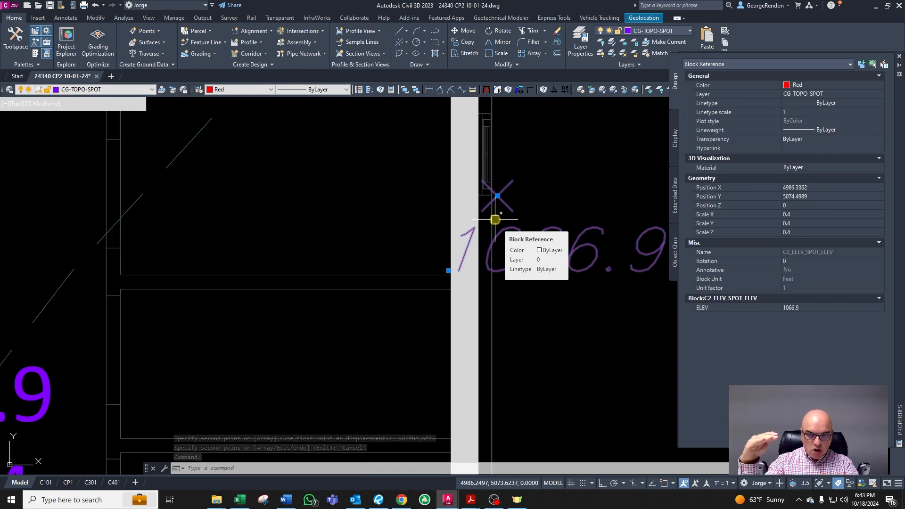
pyautogui.scroll(-4, 309, 249)
pyautogui.scroll(4, 383, 244)
pyautogui.press('Escape')
pyautogui.press('Escape')
pyautogui.click(429, 271)
pyautogui.click(407, 197)
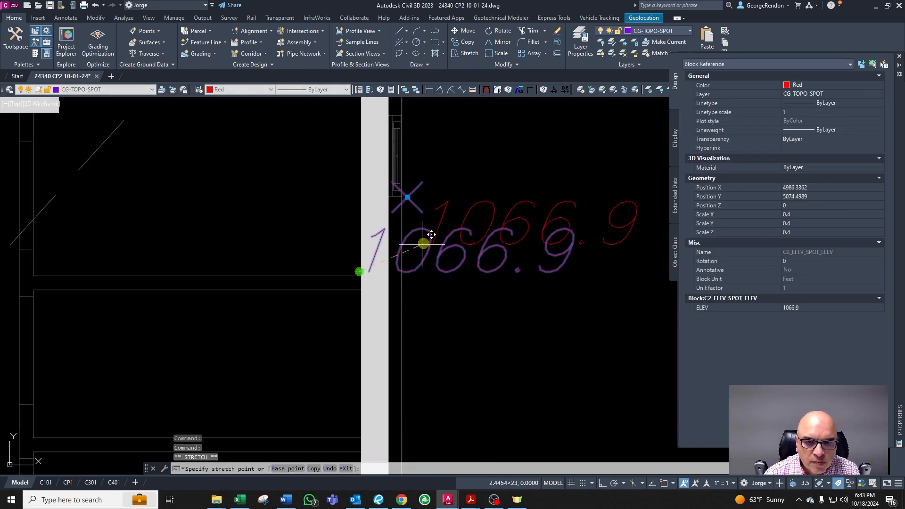
pyautogui.press('Escape')
# Step: Set the copied spot elevation at the right wall to 1068.9
pyautogui.scroll(-4, 449, 244)
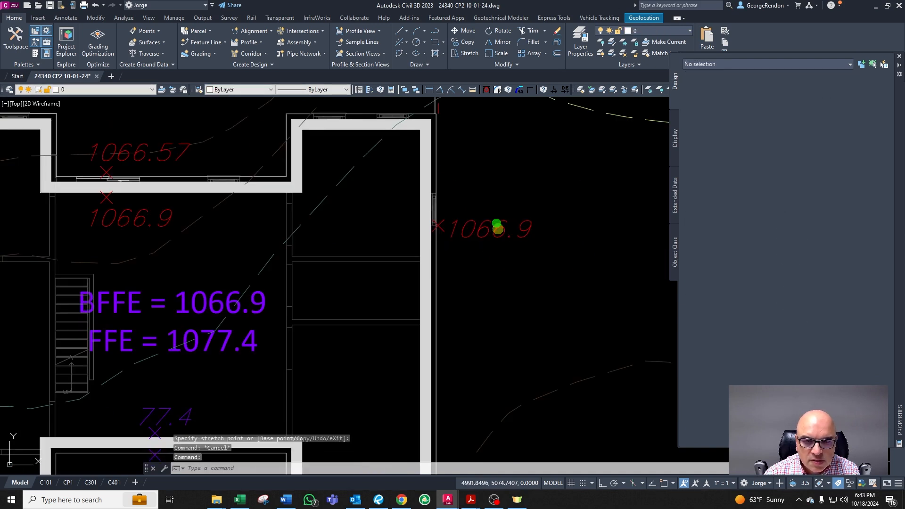
pyautogui.doubleClick(511, 236)
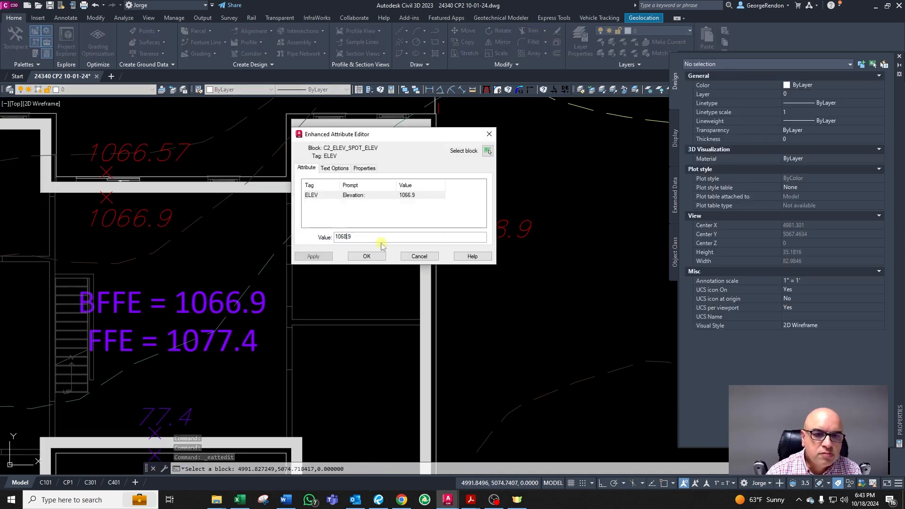
pyautogui.click(359, 257)
# Step: Copy the 1068.9 spot elevation to the outside face of the house's left exterior wall
pyautogui.press('Escape')
pyautogui.click(512, 231)
pyautogui.scroll(-4, 538, 240)
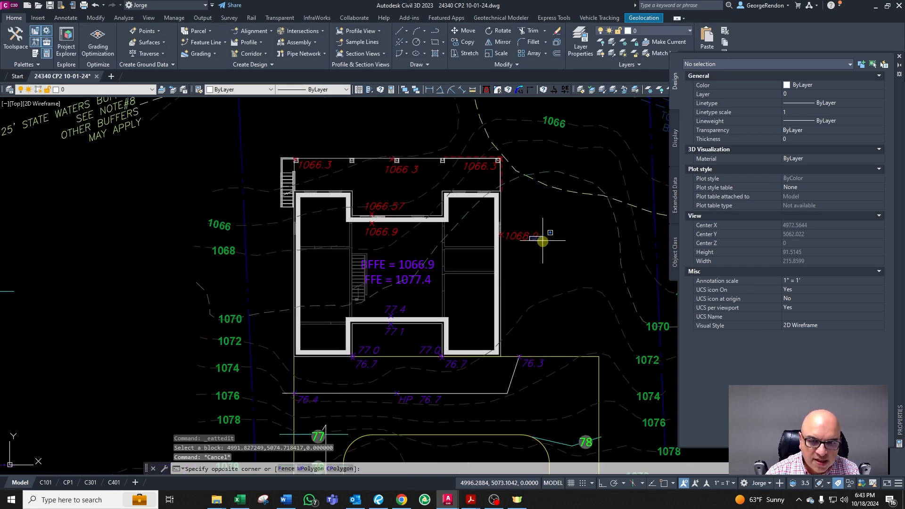
pyautogui.click(539, 239)
pyautogui.click(539, 240)
pyautogui.write('co')
pyautogui.press('Return')
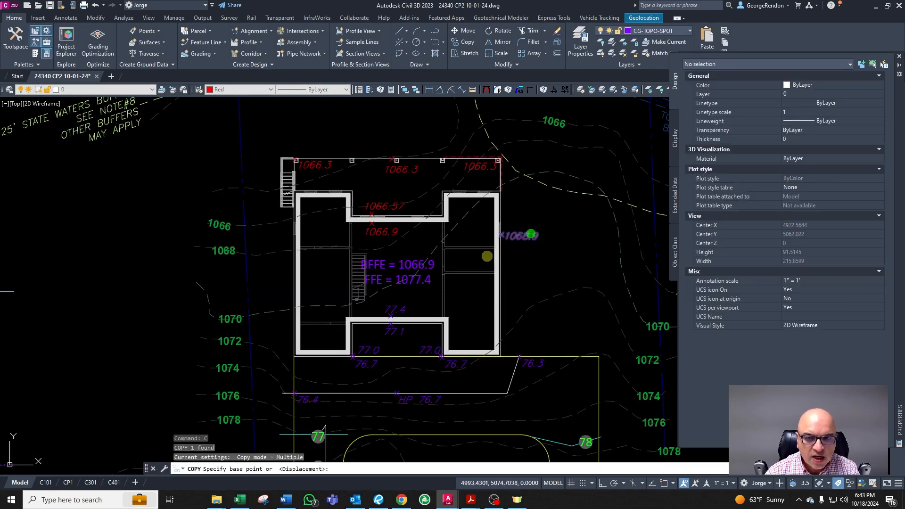
pyautogui.click(531, 234)
pyautogui.scroll(2, 349, 231)
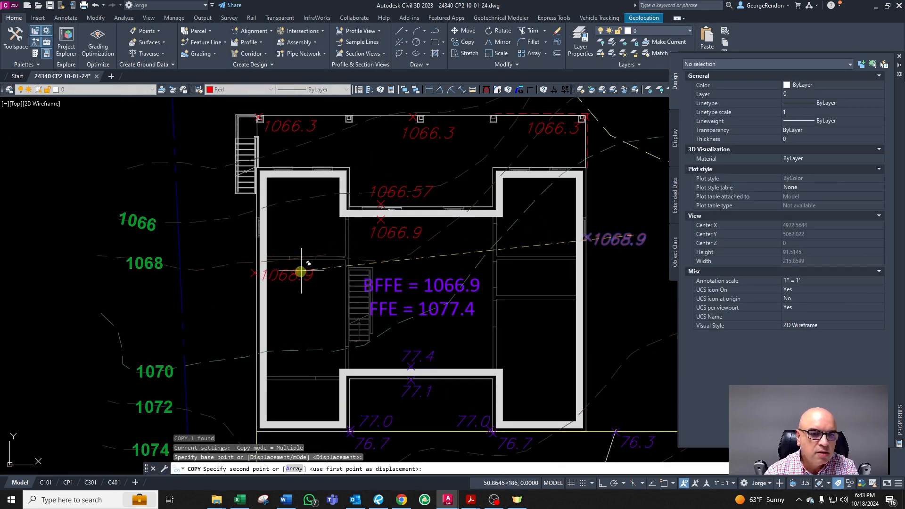
pyautogui.scroll(2, 294, 262)
pyautogui.scroll(2, 289, 262)
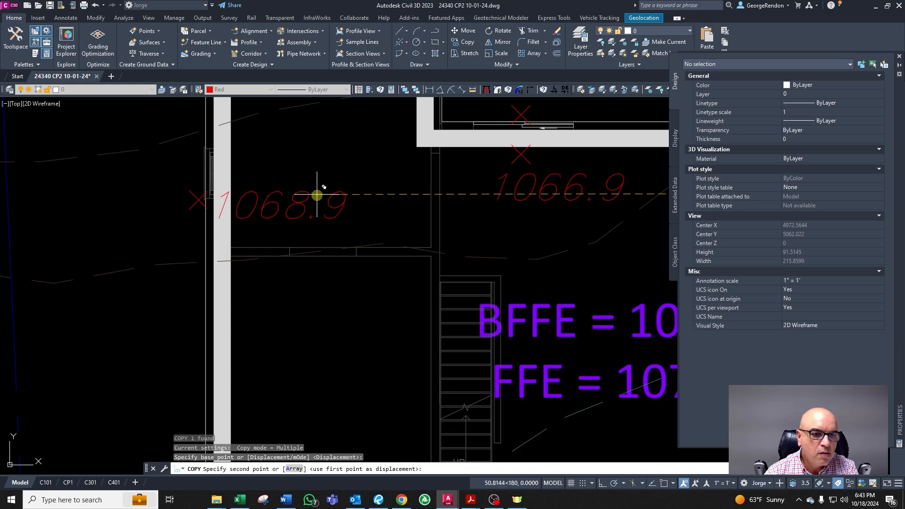
pyautogui.press('Escape')
pyautogui.click(330, 194)
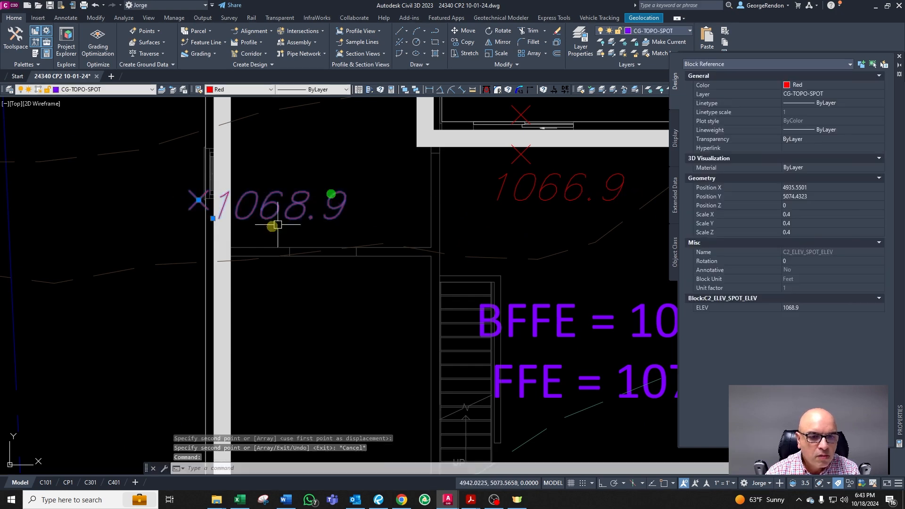
pyautogui.click(213, 218)
pyautogui.scroll(-2, 212, 219)
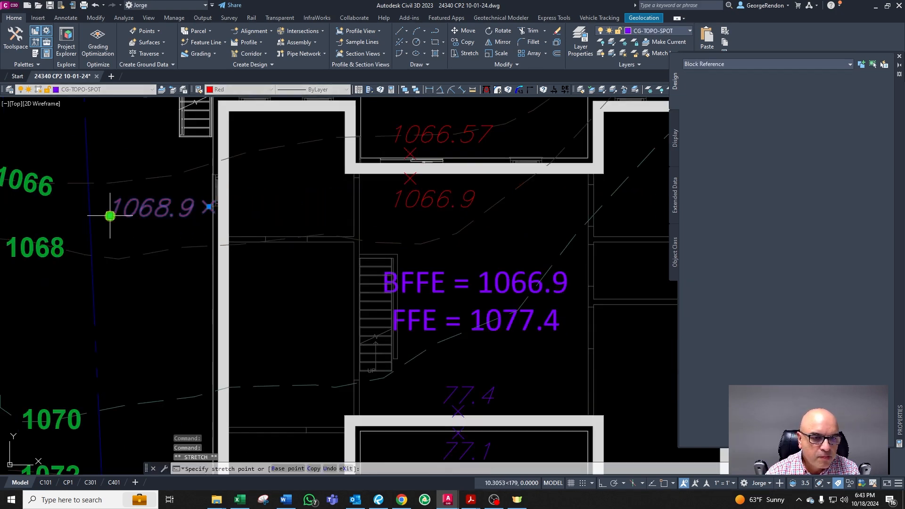
pyautogui.press('Escape')
# Step: Review the spot elevations placed around the house, deck and driveway
pyautogui.scroll(-4, 109, 216)
pyautogui.scroll(2, 130, 206)
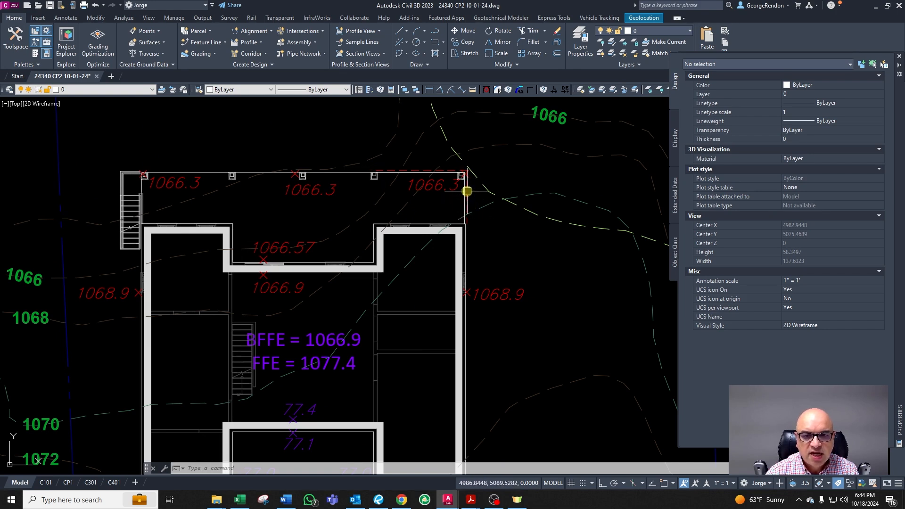
pyautogui.scroll(4, 469, 192)
pyautogui.scroll(-4, 468, 186)
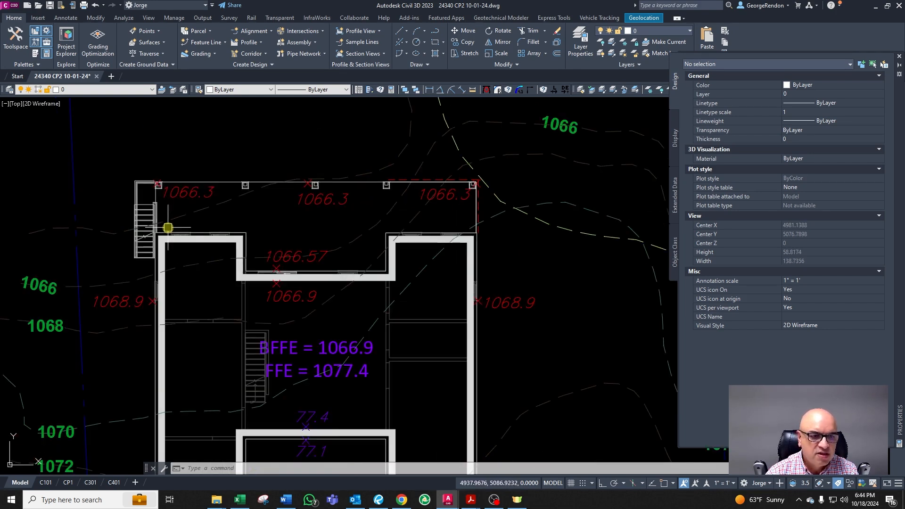
pyautogui.press('Escape')
pyautogui.press('Escape')
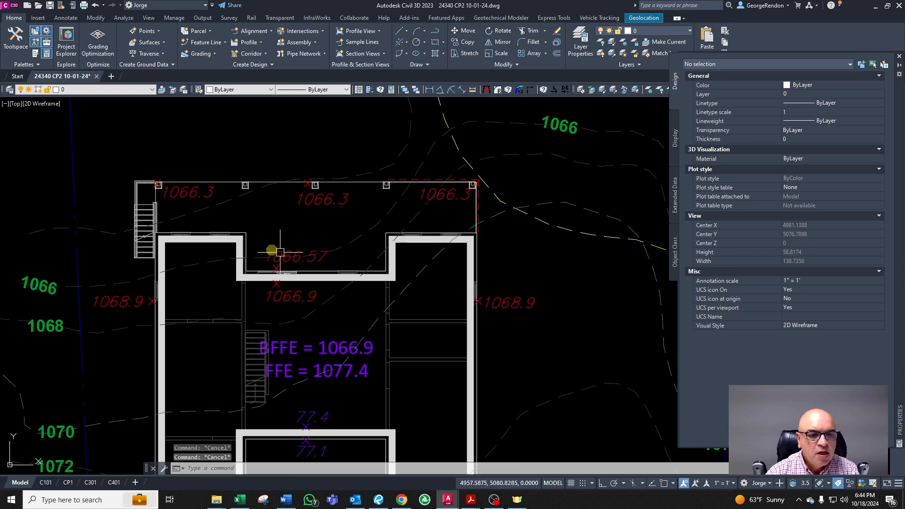
pyautogui.scroll(2, 220, 239)
pyautogui.scroll(-4, 461, 271)
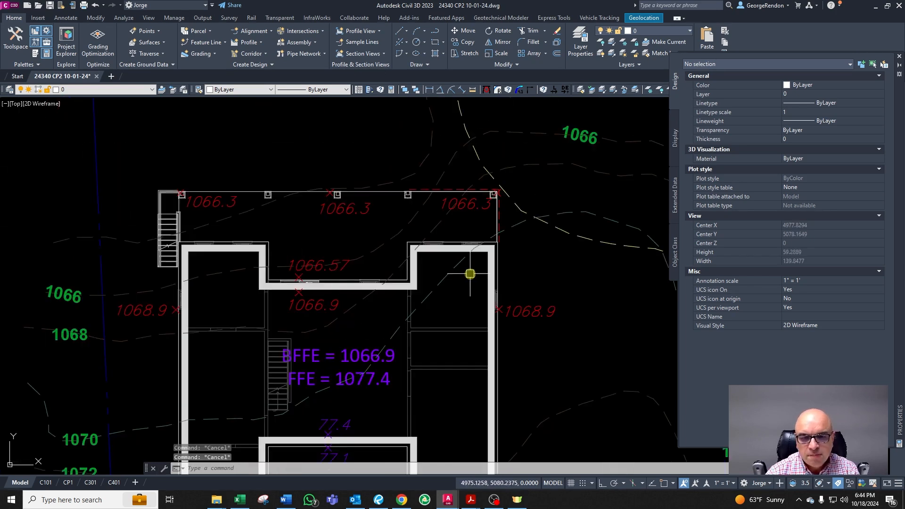
pyautogui.scroll(2, 493, 300)
pyautogui.click(493, 297)
pyautogui.press('Escape')
pyautogui.click(113, 294)
pyautogui.press('Escape')
pyautogui.scroll(-5, 380, 263)
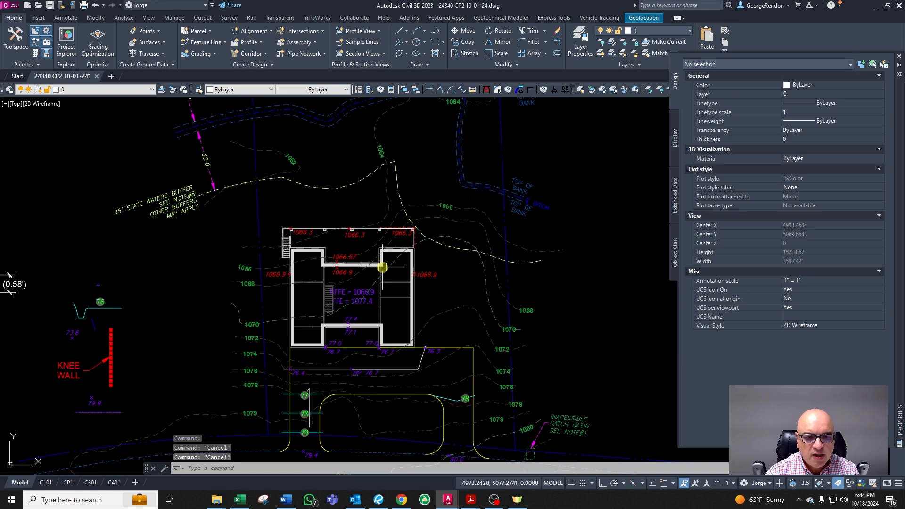
pyautogui.scroll(3, 381, 263)
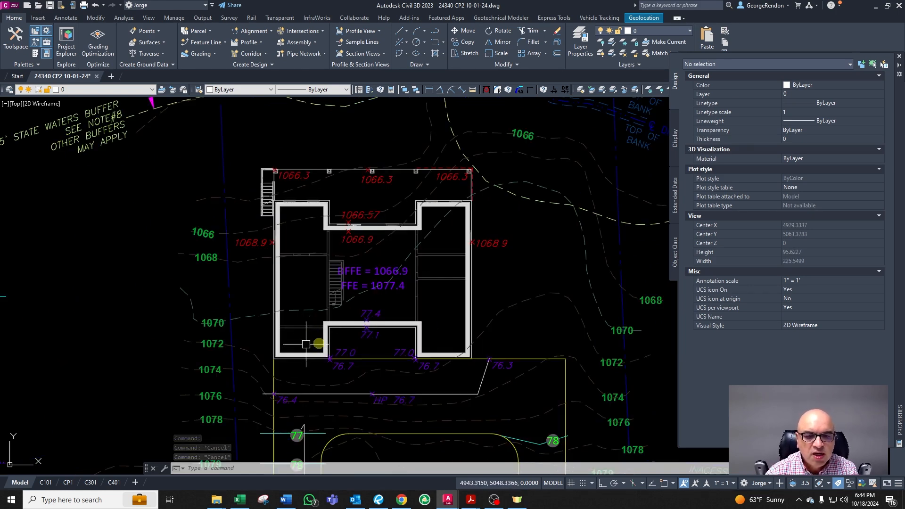
pyautogui.scroll(-4, 464, 312)
pyautogui.scroll(4, 504, 364)
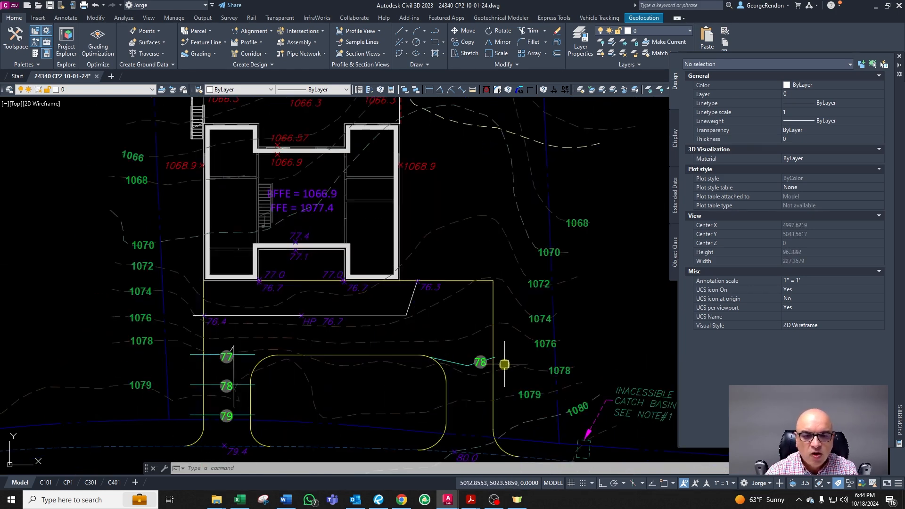
pyautogui.scroll(-4, 463, 362)
pyautogui.scroll(5, 366, 170)
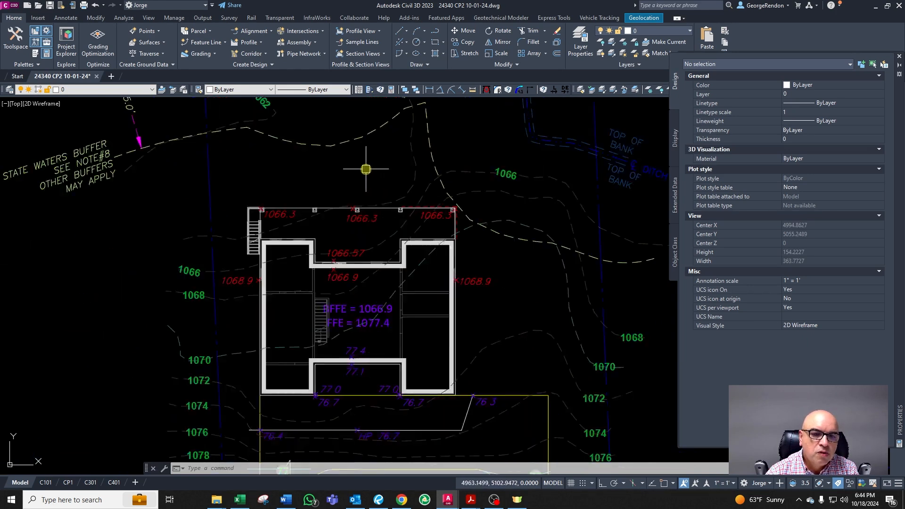
pyautogui.scroll(3, 499, 259)
pyautogui.scroll(-3, 540, 289)
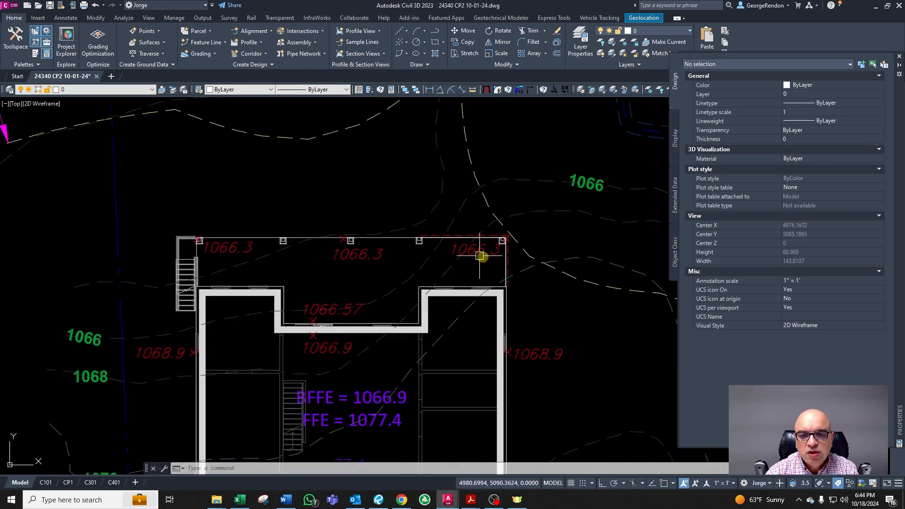
pyautogui.scroll(3, 479, 253)
# Step: Zoom in on the deck's upper right corner outside the house
pyautogui.press('Escape')
pyautogui.press('Escape')
pyautogui.click(520, 268)
pyautogui.scroll(-4, 519, 269)
pyautogui.press('Escape')
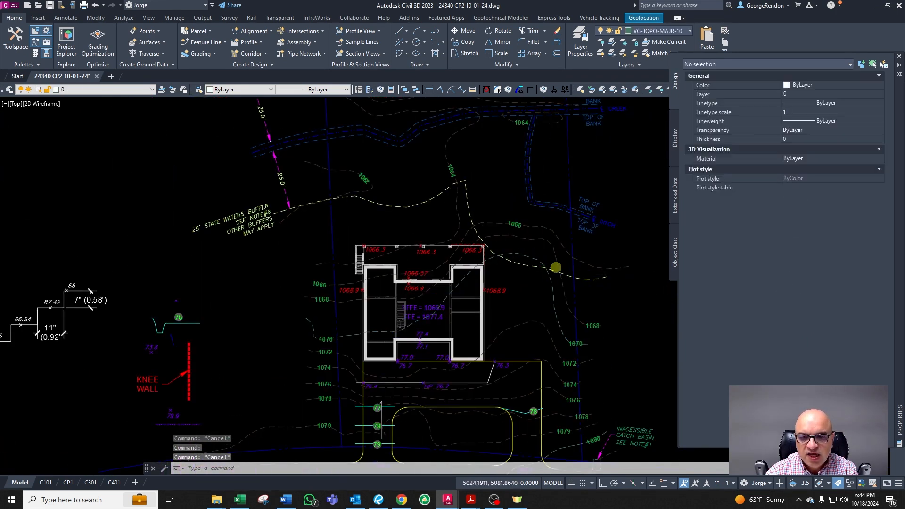
pyautogui.scroll(4, 570, 304)
pyautogui.scroll(4, 381, 202)
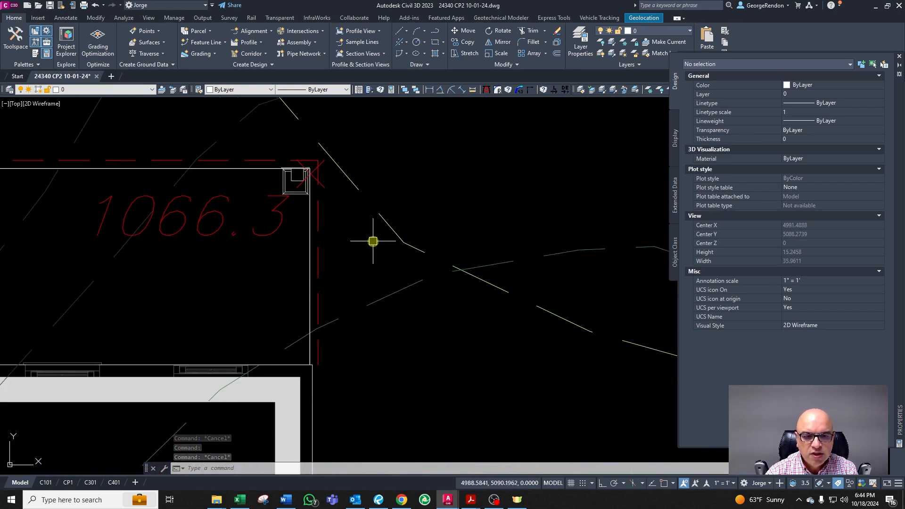
pyautogui.scroll(2, 342, 294)
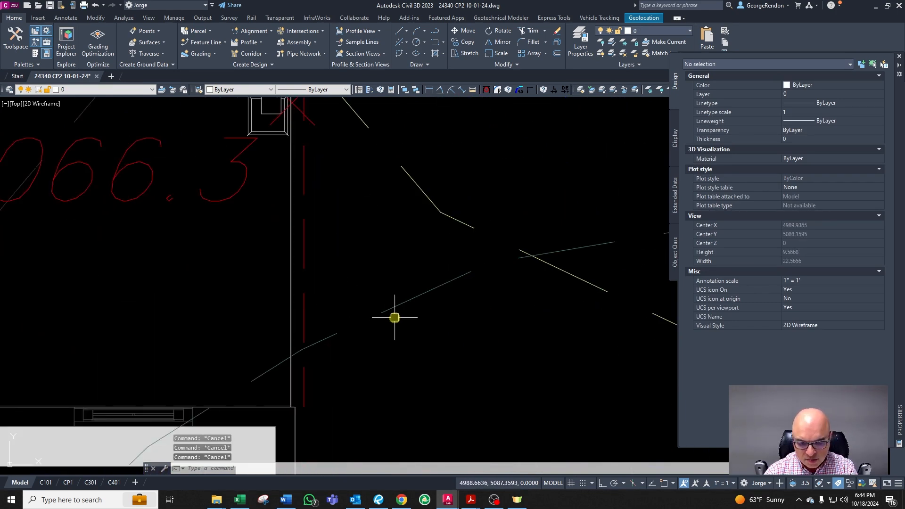
pyautogui.write('pl')
pyautogui.press('Return')
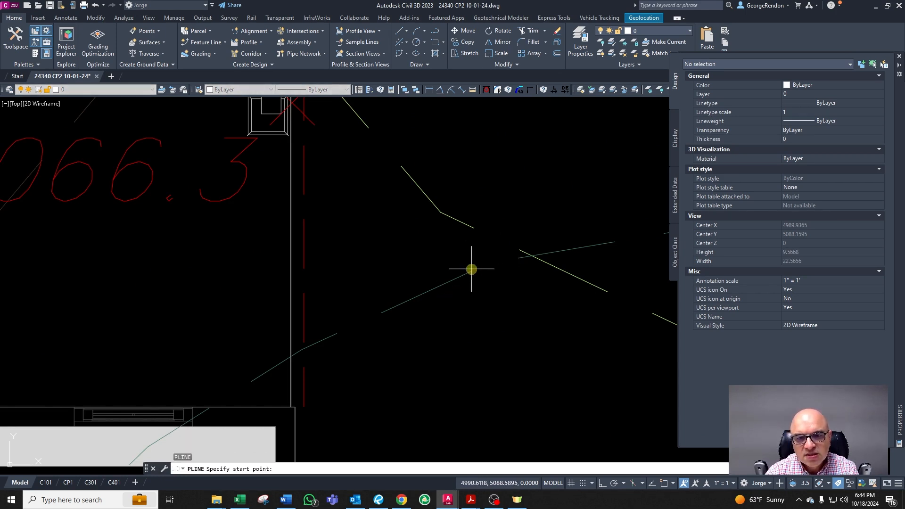
pyautogui.click(471, 270)
pyautogui.press('Escape')
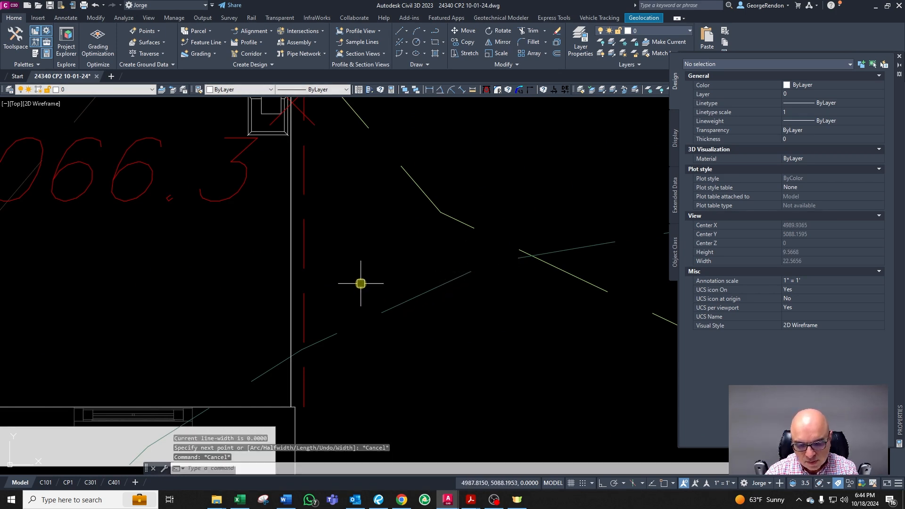
pyautogui.write('l')
pyautogui.press('Return')
pyautogui.click(303, 226)
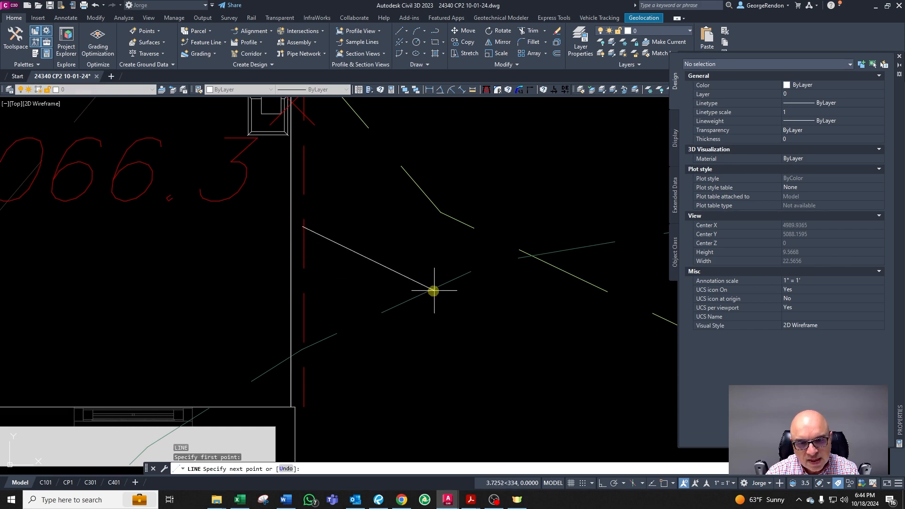
pyautogui.press('Escape')
# Step: Set the width of the deck wall polyline at the house's upper right corner to 0.6
pyautogui.click(303, 279)
pyautogui.scroll(-4, 311, 269)
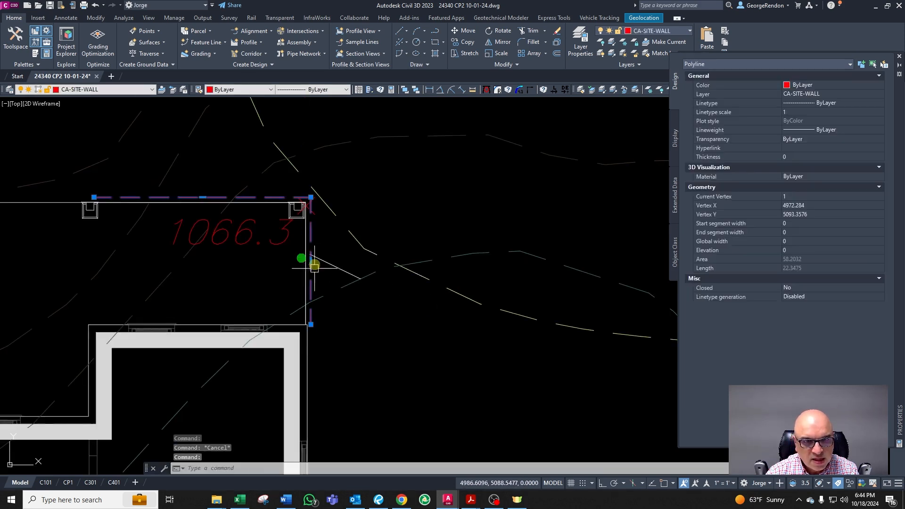
pyautogui.write('pw')
pyautogui.press('Return')
pyautogui.write('0.6')
pyautogui.press('Return')
pyautogui.press('Escape')
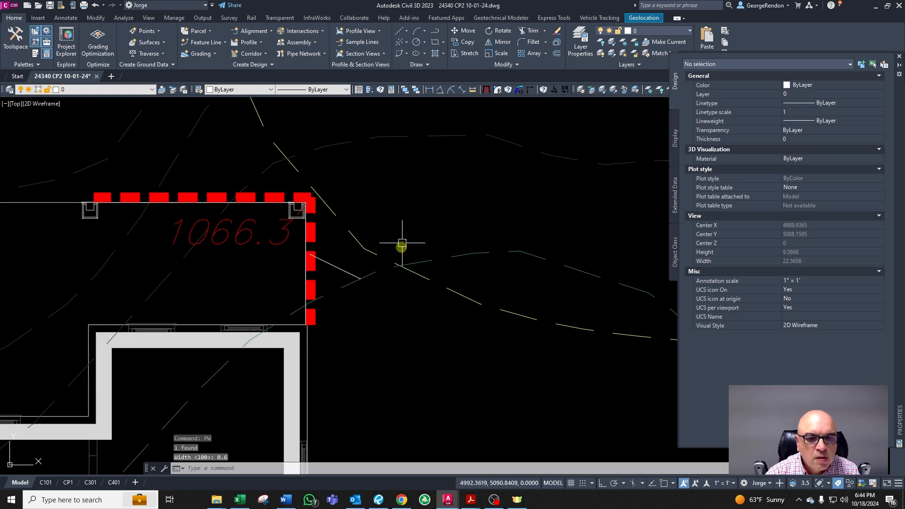
# Step: Change the short line at the house's upper right corner to match a major contour line's layer
pyautogui.click(334, 277)
pyautogui.scroll(4, 334, 277)
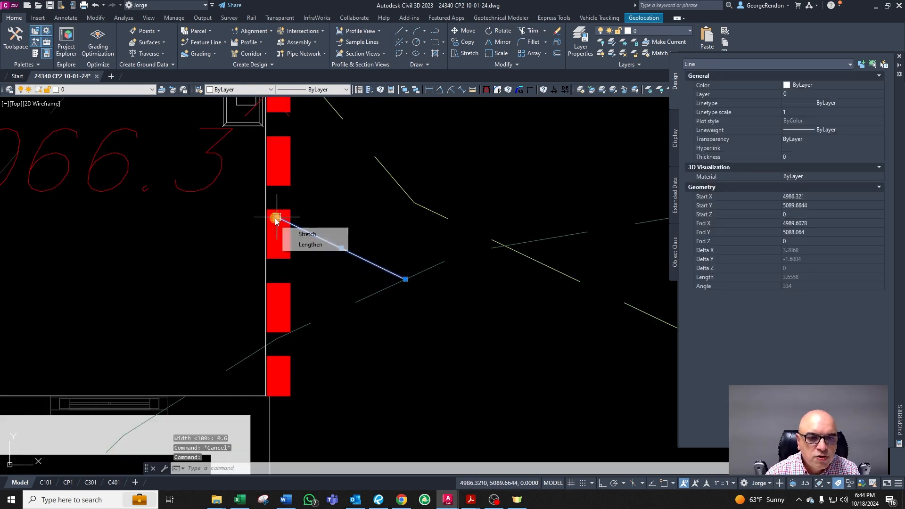
pyautogui.click(279, 222)
pyautogui.click(282, 233)
pyautogui.press('Escape')
pyautogui.click(338, 253)
pyautogui.scroll(-4, 383, 286)
pyautogui.write('cg')
pyautogui.rightClick(423, 285)
pyautogui.scroll(-6, 380, 225)
pyautogui.scroll(-4, 282, 255)
pyautogui.scroll(8, 57, 321)
pyautogui.scroll(-2, 86, 349)
pyautogui.click(126, 241)
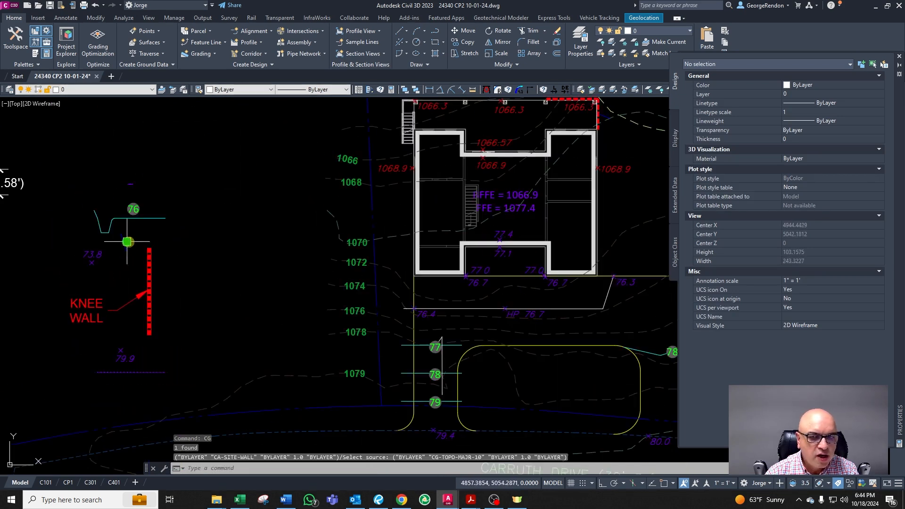
pyautogui.press('Escape')
# Step: Examine the new contour line where it meets the house's upper right corner
pyautogui.scroll(-4, 127, 242)
pyautogui.scroll(6, 330, 188)
pyautogui.scroll(8, 281, 229)
pyautogui.press('Escape')
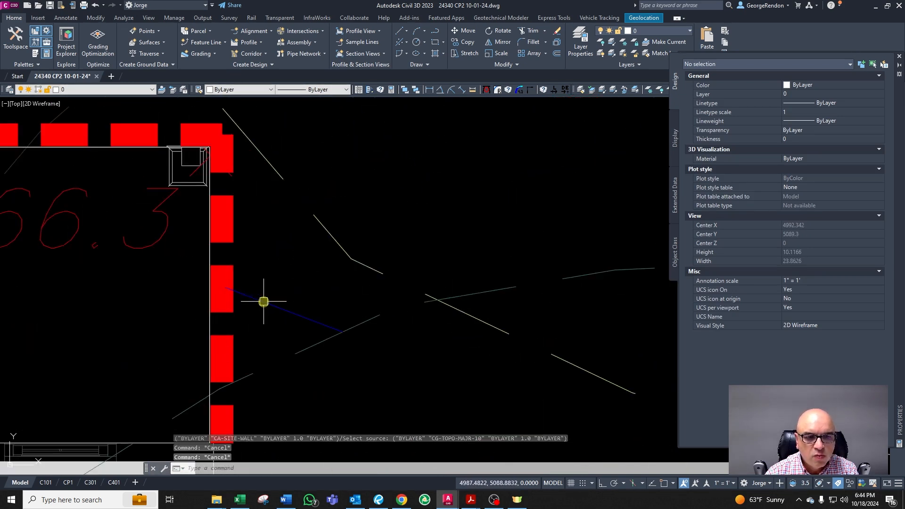
pyautogui.click(263, 301)
pyautogui.scroll(2, 293, 339)
pyautogui.press('Escape')
pyautogui.scroll(-5, 315, 345)
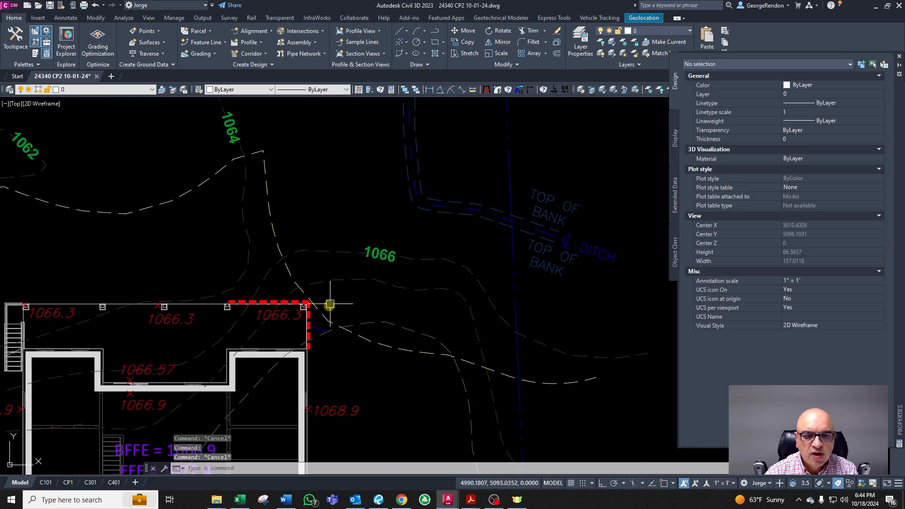
pyautogui.scroll(2, 311, 371)
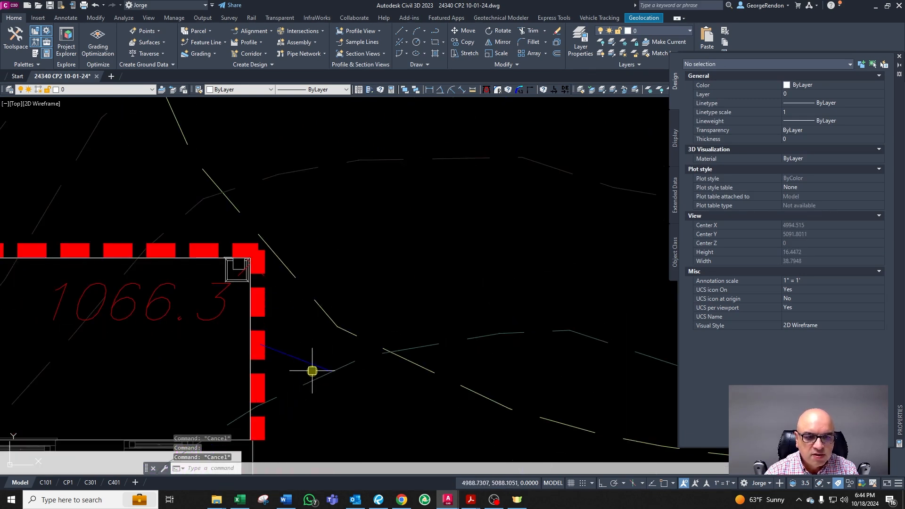
pyautogui.click(301, 368)
pyautogui.press('Escape')
pyautogui.scroll(-12, 323, 320)
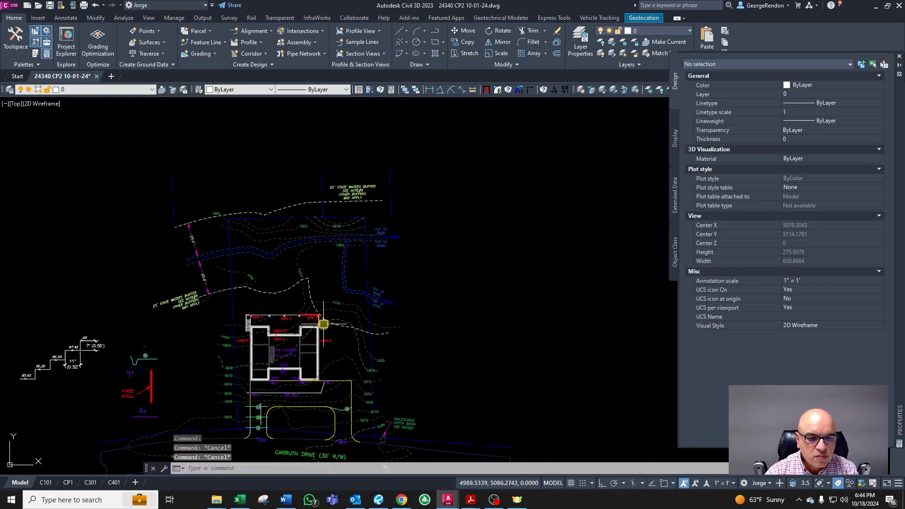
pyautogui.scroll(6, 145, 355)
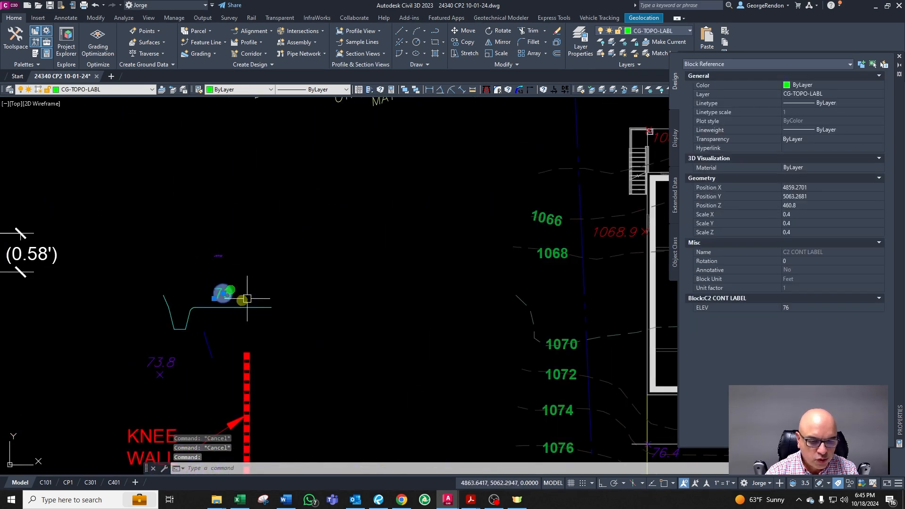
pyautogui.write('co')
pyautogui.press('Return')
pyautogui.click(231, 301)
pyautogui.scroll(-6, 231, 304)
pyautogui.scroll(9, 366, 282)
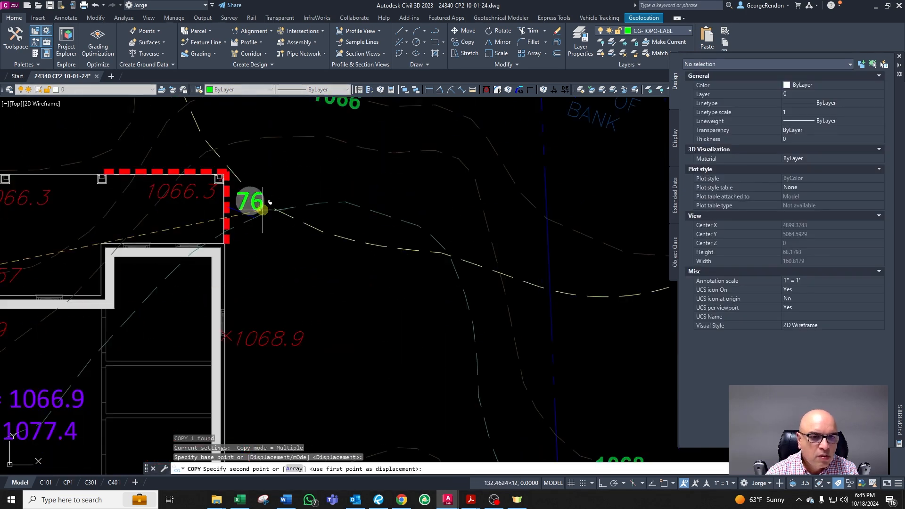
pyautogui.scroll(3, 260, 210)
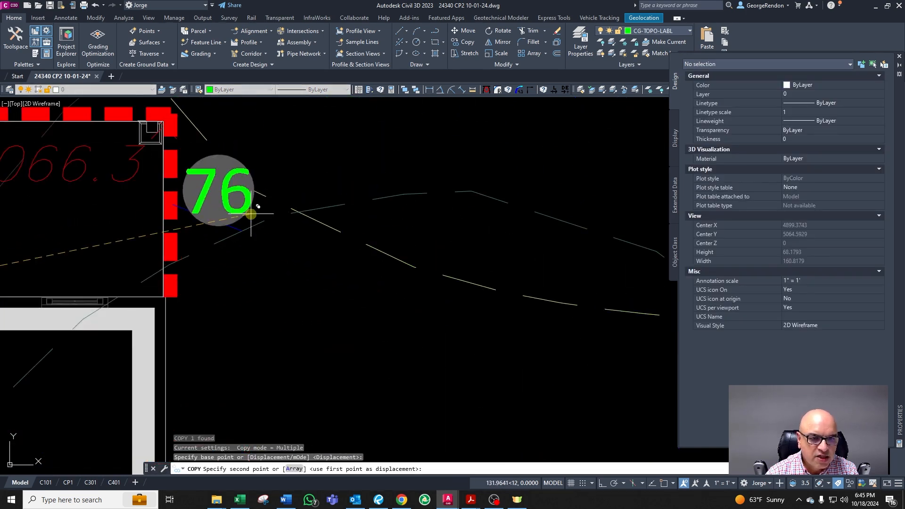
pyautogui.scroll(-5, 273, 229)
pyautogui.press('Escape')
pyautogui.scroll(4, 257, 225)
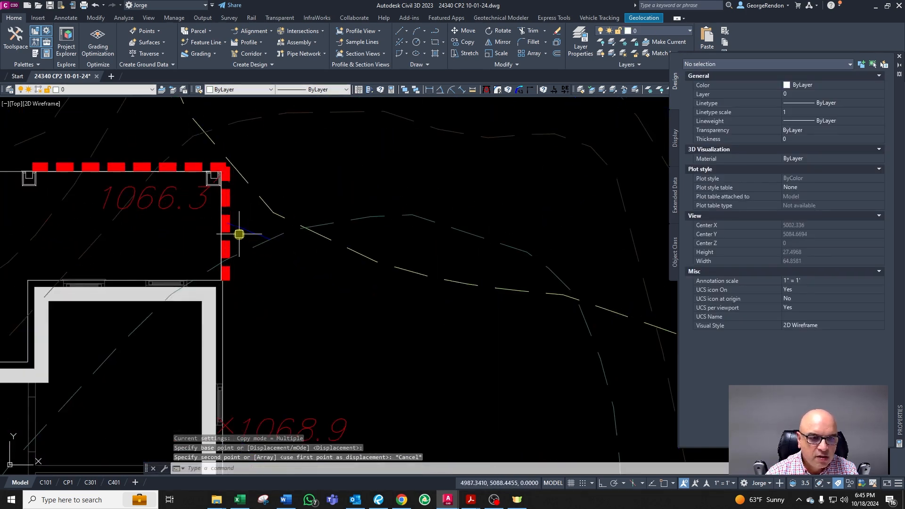
pyautogui.scroll(-4, 283, 231)
pyautogui.scroll(2, 384, 331)
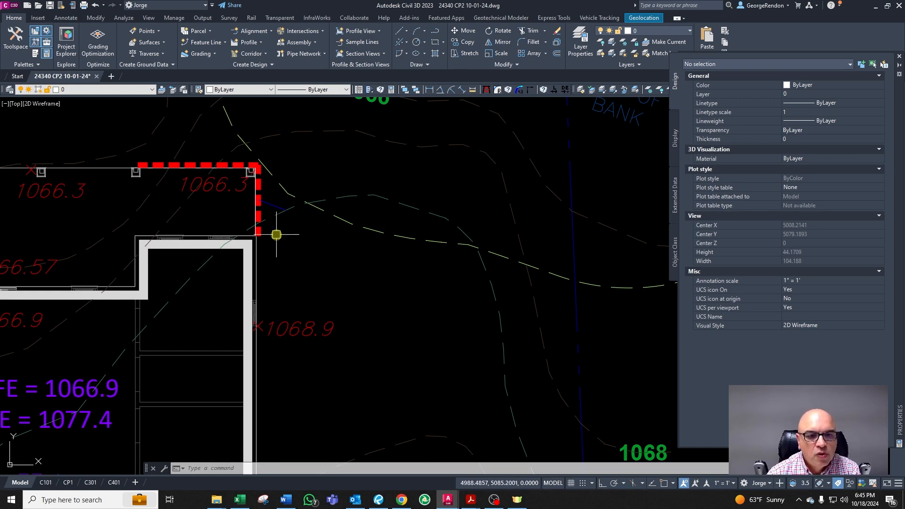
pyautogui.press('Escape')
pyautogui.press('Escape')
pyautogui.press('Escape')
pyautogui.scroll(-5, 370, 234)
pyautogui.scroll(5, 338, 237)
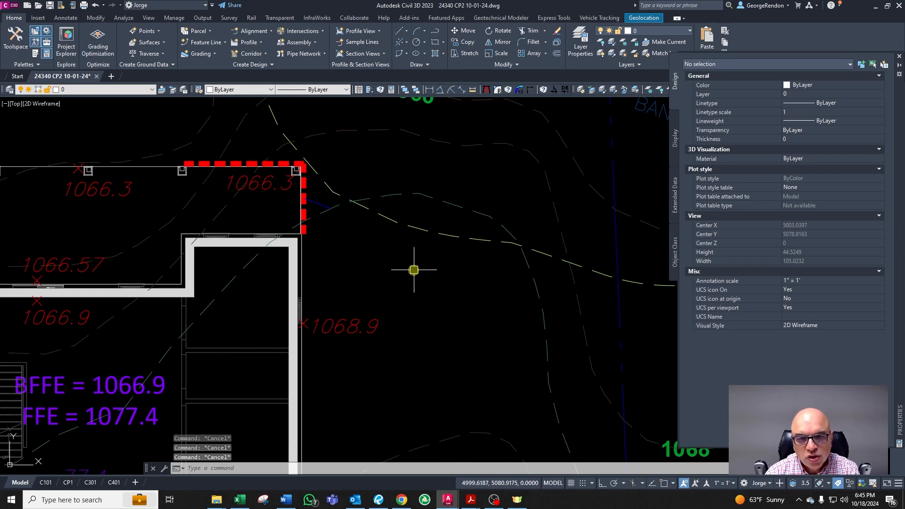
# Step: Draw a polyline from the contour beside the house's corner straight down and back left to the right exterior wall
pyautogui.write('pl')
pyautogui.press('Return')
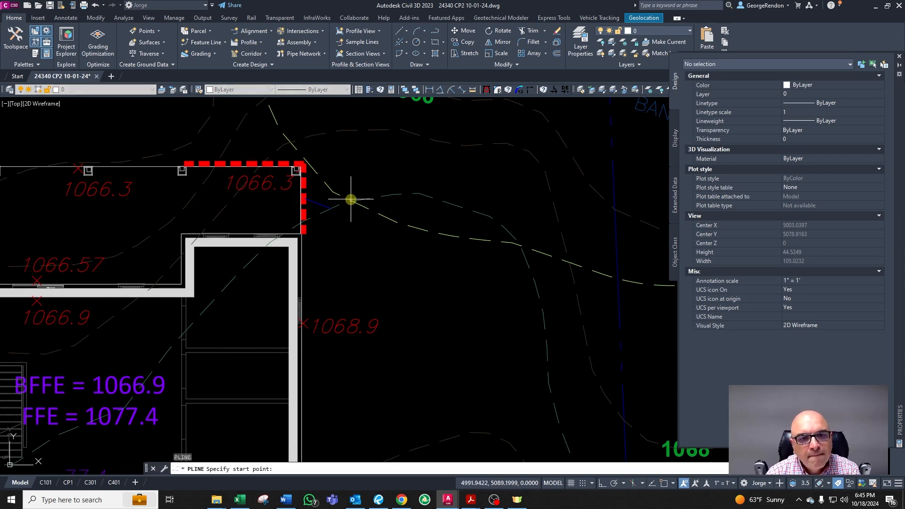
pyautogui.click(350, 200)
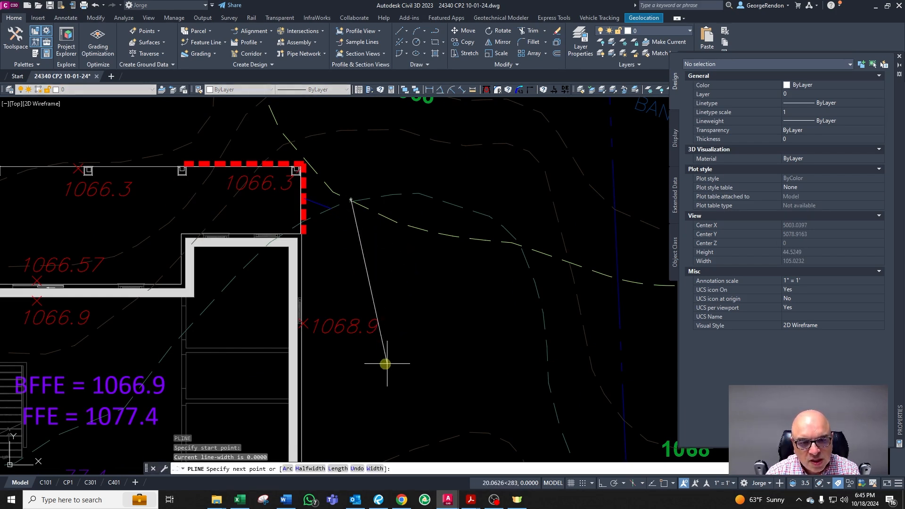
pyautogui.press('F8')
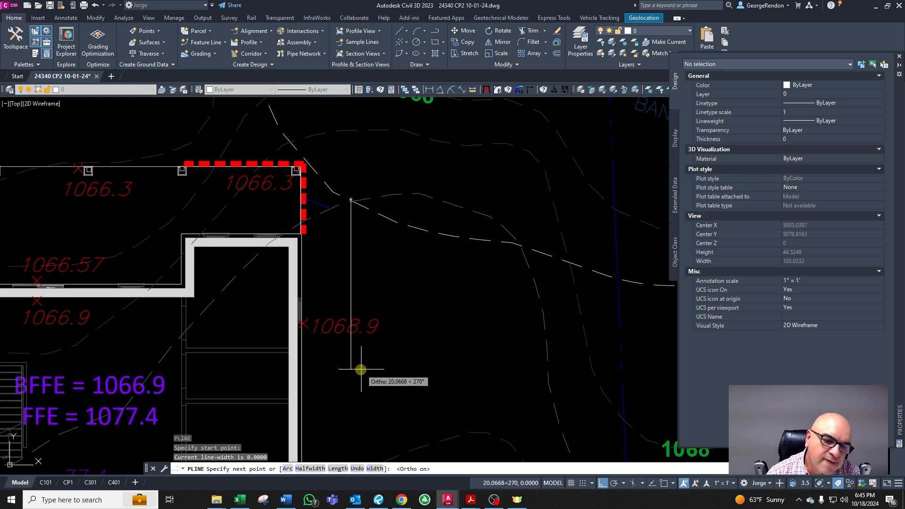
pyautogui.click(353, 370)
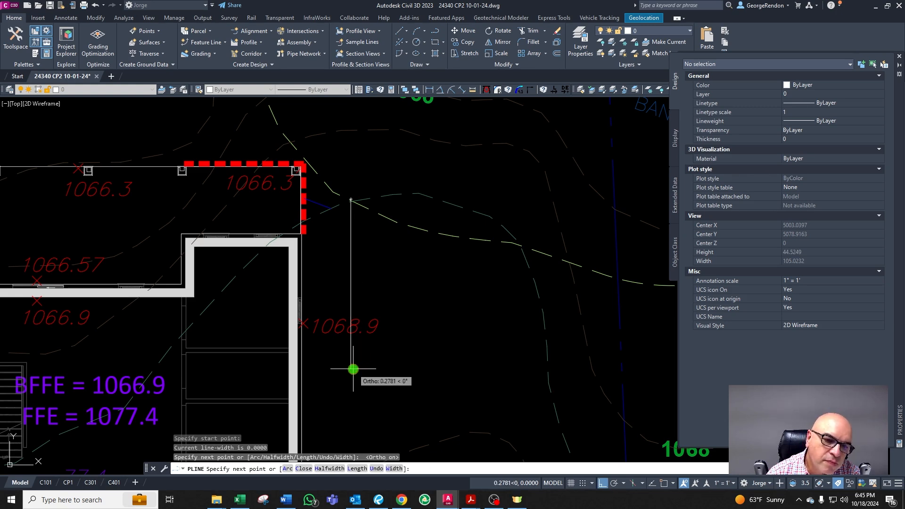
pyautogui.click(283, 379)
pyautogui.press('Escape')
# Step: Examine the new polyline around the 1068.9 spot elevation on the right wall
pyautogui.scroll(4, 309, 351)
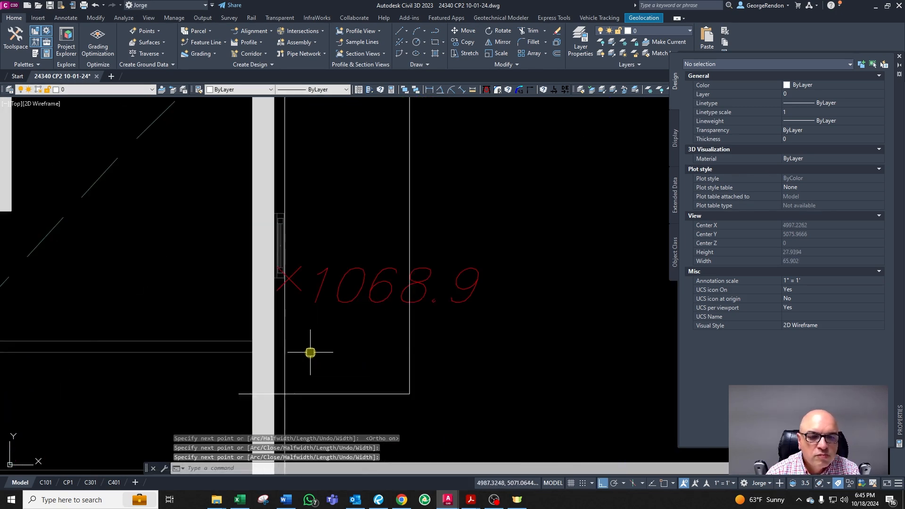
pyautogui.scroll(2, 293, 290)
pyautogui.press('Escape')
pyautogui.scroll(-5, 289, 300)
pyautogui.scroll(4, 297, 302)
pyautogui.click(293, 281)
pyautogui.press('Escape')
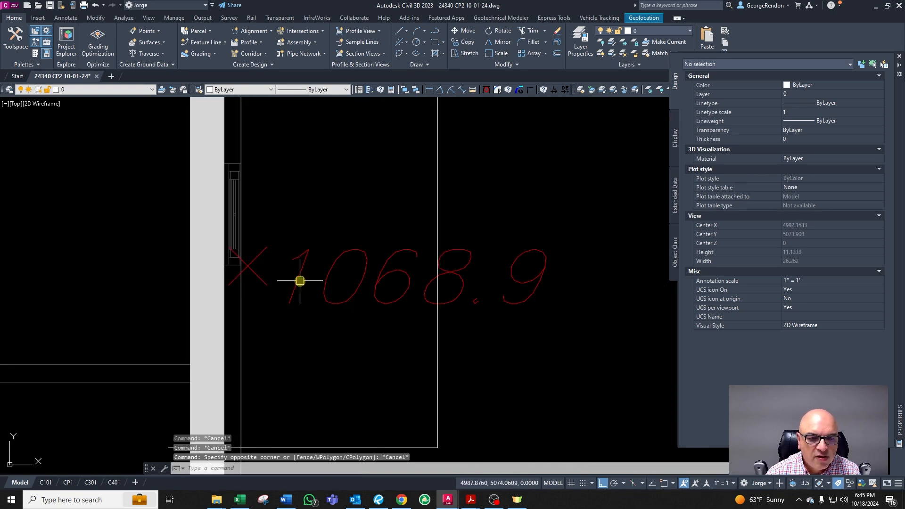
pyautogui.scroll(-4, 312, 274)
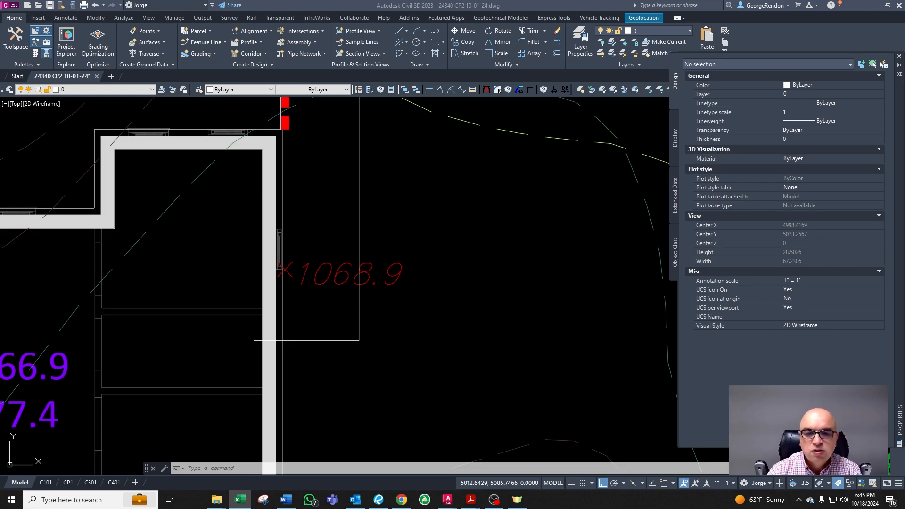
pyautogui.click(265, 277)
pyautogui.press('Escape')
pyautogui.press('Escape')
pyautogui.press('Escape')
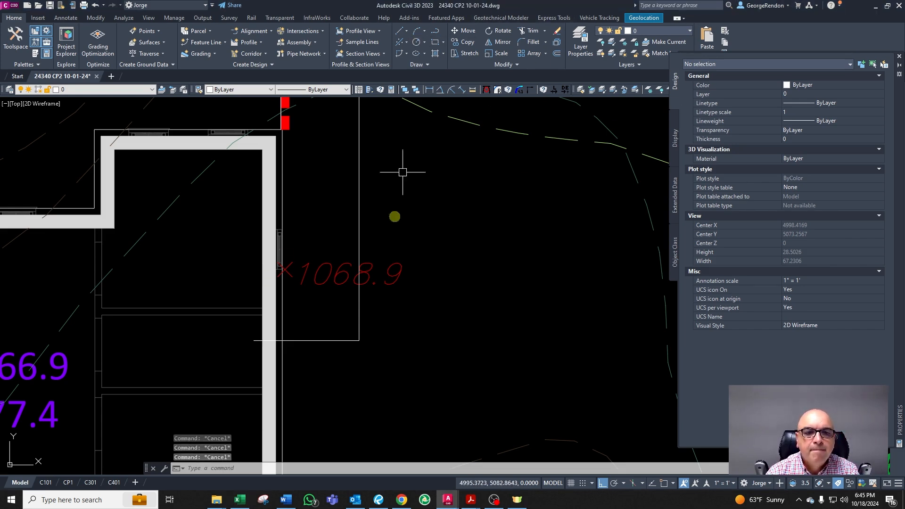
# Step: Draw a small circle centered on the wall intersection at the 1068.9 spot elevation marker
pyautogui.click(416, 43)
pyautogui.keyDown('shift'); pyautogui.rightClick(385, 199); pyautogui.keyUp('shift')
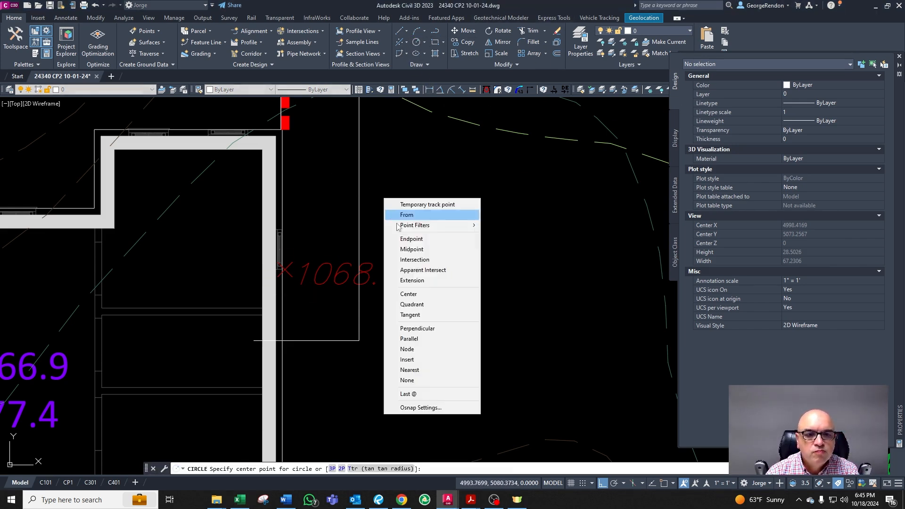
pyautogui.click(411, 260)
pyautogui.scroll(6, 278, 271)
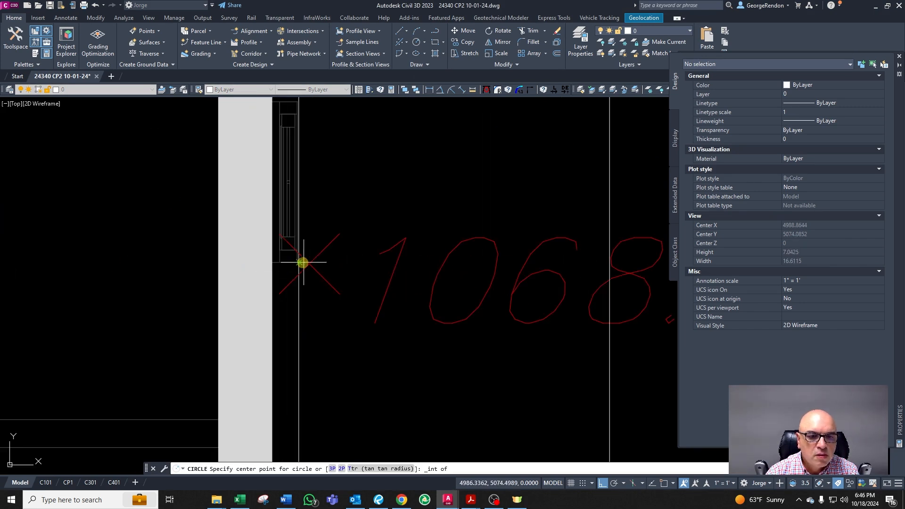
pyautogui.click(298, 261)
pyautogui.scroll(-4, 353, 265)
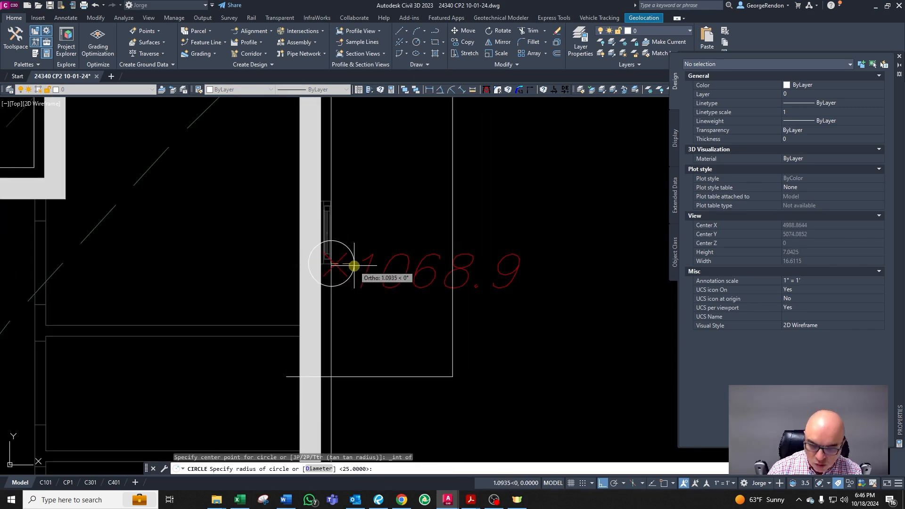
pyautogui.press('Return')
pyautogui.press('Escape')
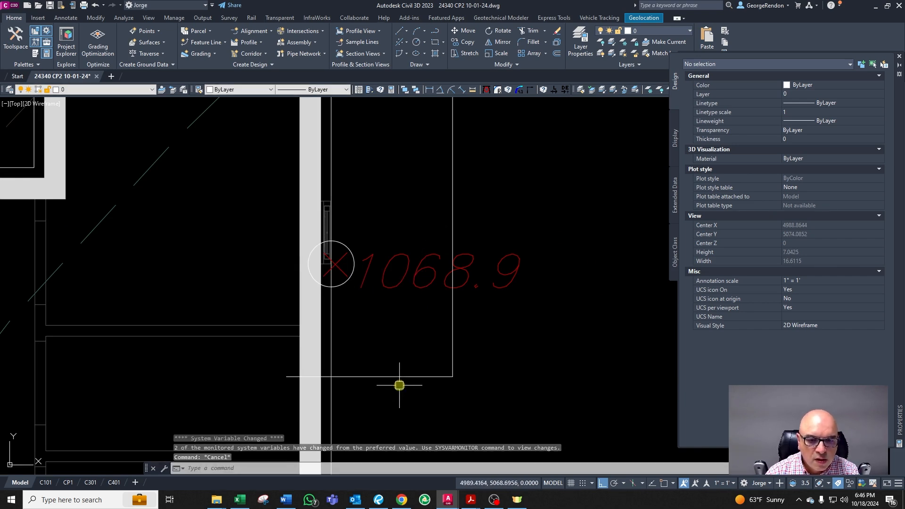
# Step: Explode the new polyline and move its horizontal segment up to the circle at the spot elevation
pyautogui.click(436, 377)
pyautogui.scroll(-2, 441, 376)
pyautogui.write('x')
pyautogui.press('Return')
pyautogui.click(418, 376)
pyautogui.write('m')
pyautogui.press('Return')
pyautogui.click(468, 367)
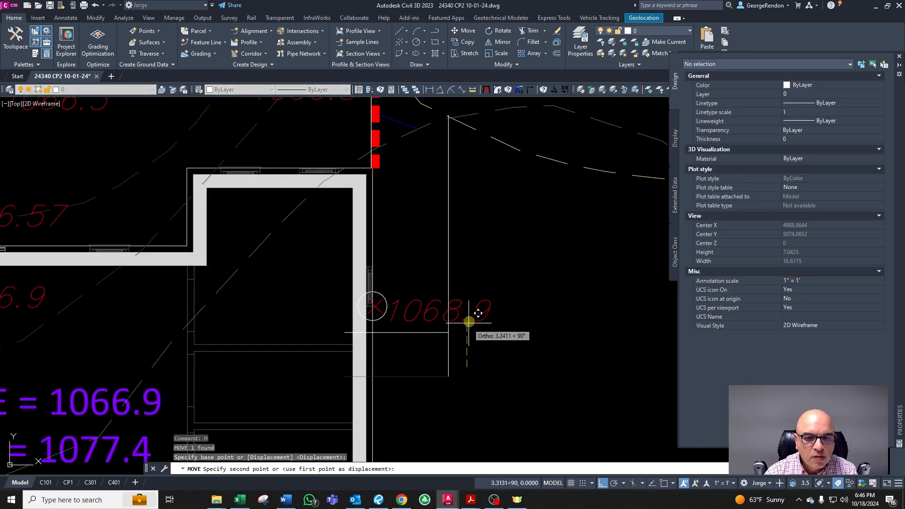
pyautogui.click(471, 316)
pyautogui.press('Return')
pyautogui.press('Escape')
# Step: Chamfer the vertical and horizontal deck lines with zero distance so they meet at a corner
pyautogui.write('cha')
pyautogui.press('Return')
pyautogui.click(424, 326)
pyautogui.click(453, 282)
pyautogui.press('Escape')
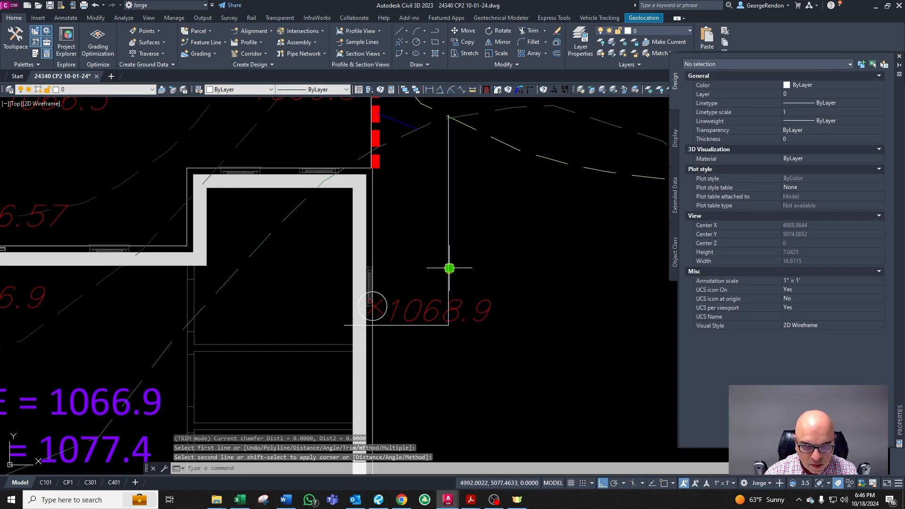
# Step: Move the vertical deck line about 0.41 ft to the left
pyautogui.scroll(-10, 453, 273)
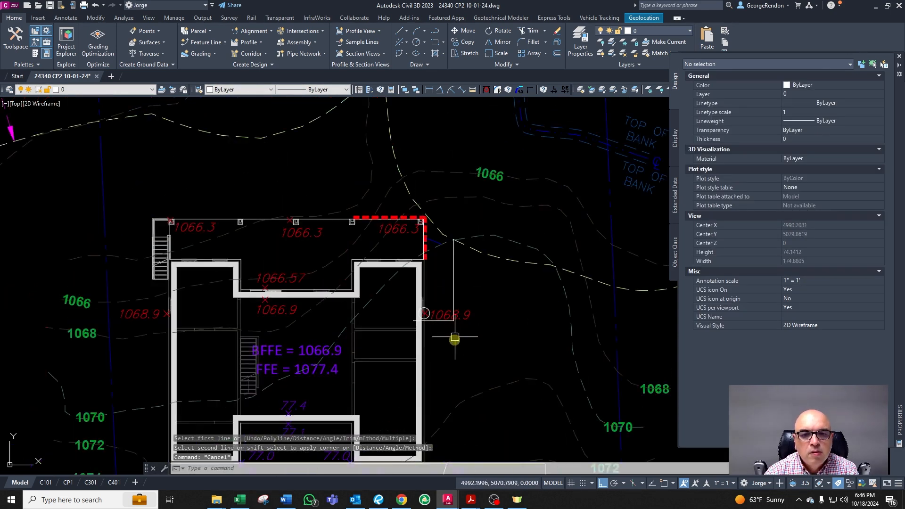
pyautogui.scroll(2, 456, 328)
pyautogui.scroll(4, 431, 156)
pyautogui.scroll(2, 494, 260)
pyautogui.click(480, 240)
pyautogui.scroll(-3, 480, 241)
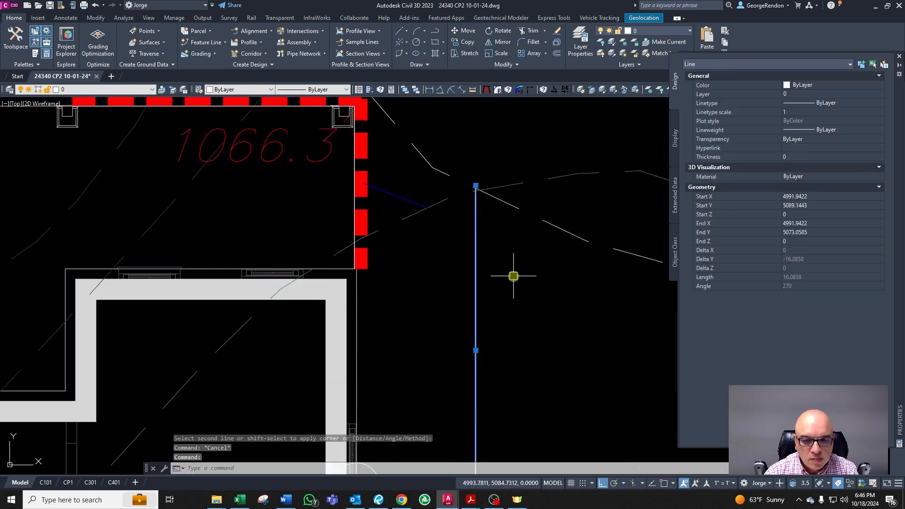
pyautogui.scroll(1, 512, 265)
pyautogui.write('m')
pyautogui.press('Return')
pyautogui.click(513, 327)
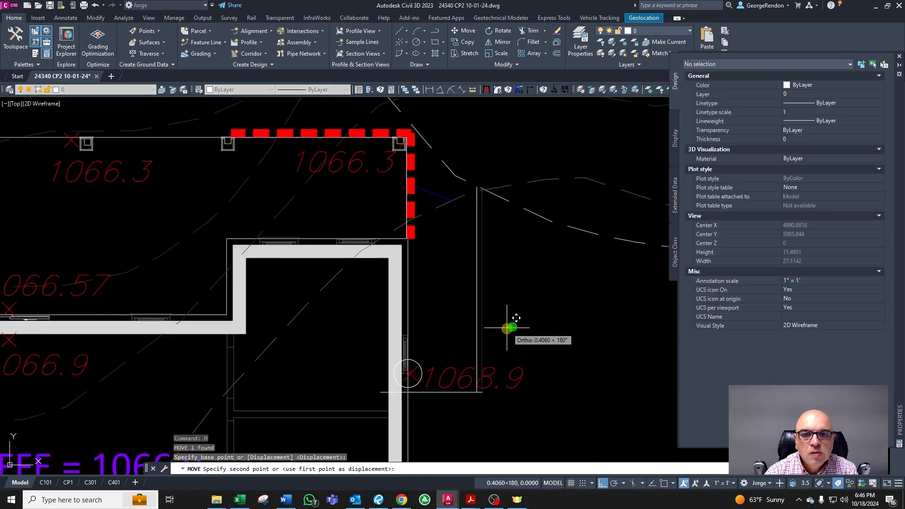
pyautogui.click(505, 329)
pyautogui.press('Escape')
# Step: Delete the short contour line at the house's upper right corner
pyautogui.press('Escape')
pyautogui.press('Escape')
pyautogui.click(429, 190)
pyautogui.press('Delete')
pyautogui.scroll(2, 440, 393)
pyautogui.press('Escape')
pyautogui.write('cha')
pyautogui.press('Return')
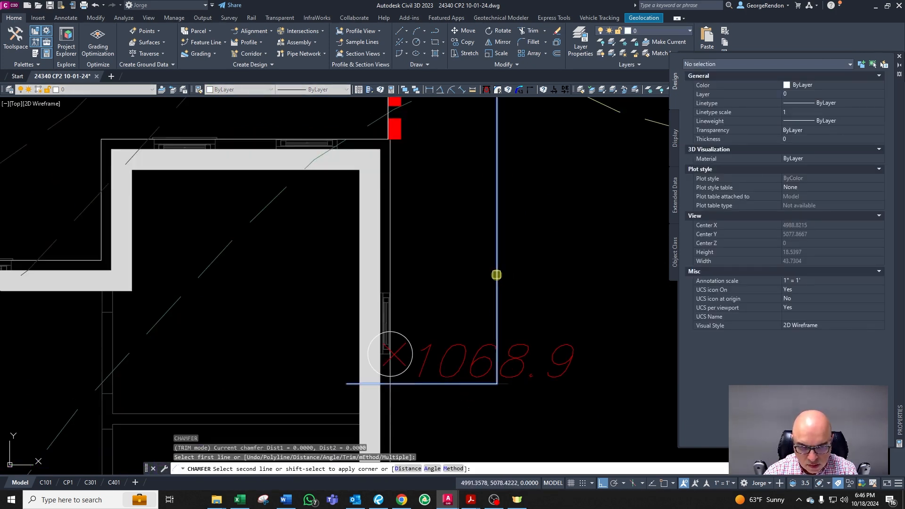
pyautogui.press('Escape')
pyautogui.scroll(-8, 448, 265)
pyautogui.scroll(2, 460, 266)
pyautogui.scroll(2, 444, 225)
pyautogui.press('Escape')
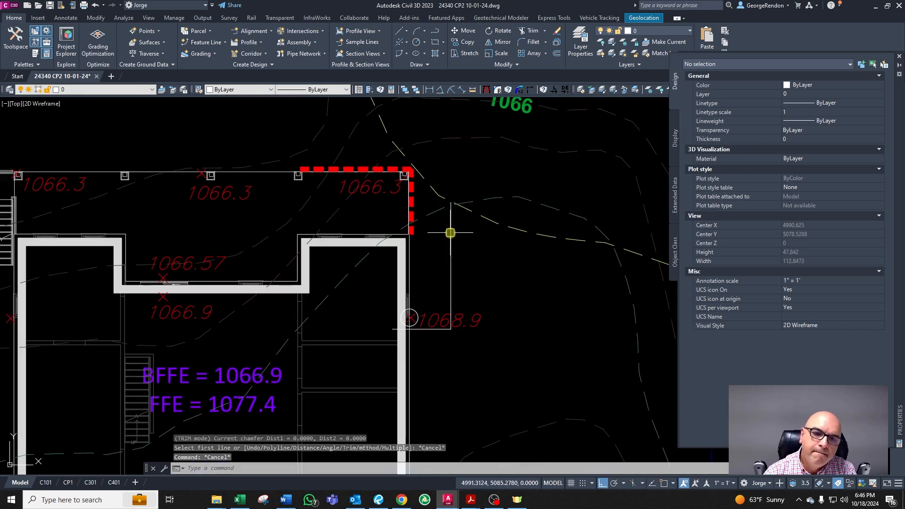
pyautogui.press('Escape')
# Step: Move the vertical and horizontal deck lines onto the CG-TOPO-MAJR-10 contour layer by matching them to an existing contour
pyautogui.click(450, 233)
pyautogui.scroll(2, 438, 330)
pyautogui.click(431, 328)
pyautogui.scroll(-6, 438, 321)
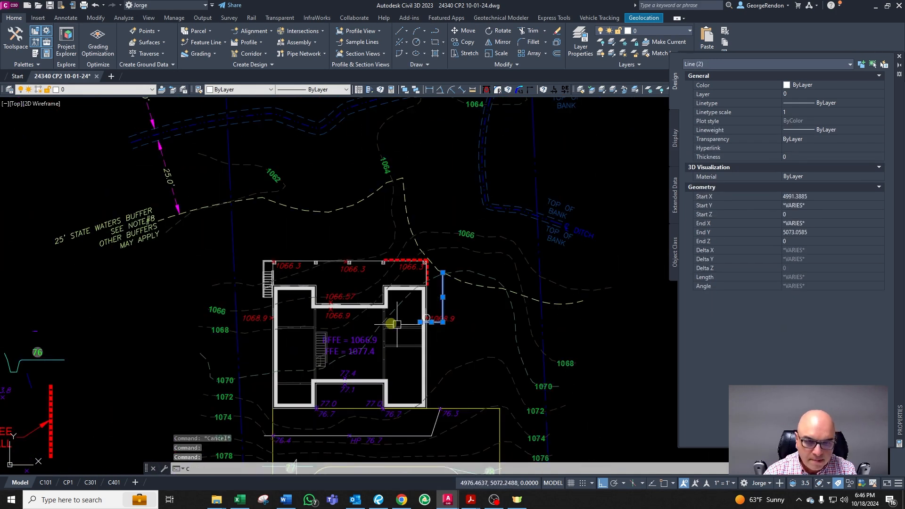
pyautogui.write('cg')
pyautogui.rightClick(361, 319)
pyautogui.scroll(-2, 366, 257)
pyautogui.scroll(4, 239, 296)
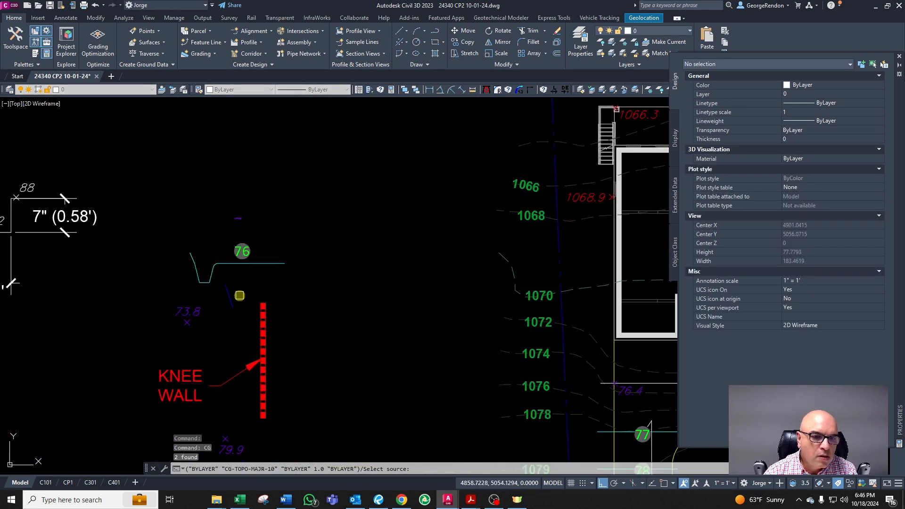
pyautogui.click(227, 291)
pyautogui.scroll(-5, 229, 289)
pyautogui.press('Escape')
pyautogui.scroll(8, 326, 277)
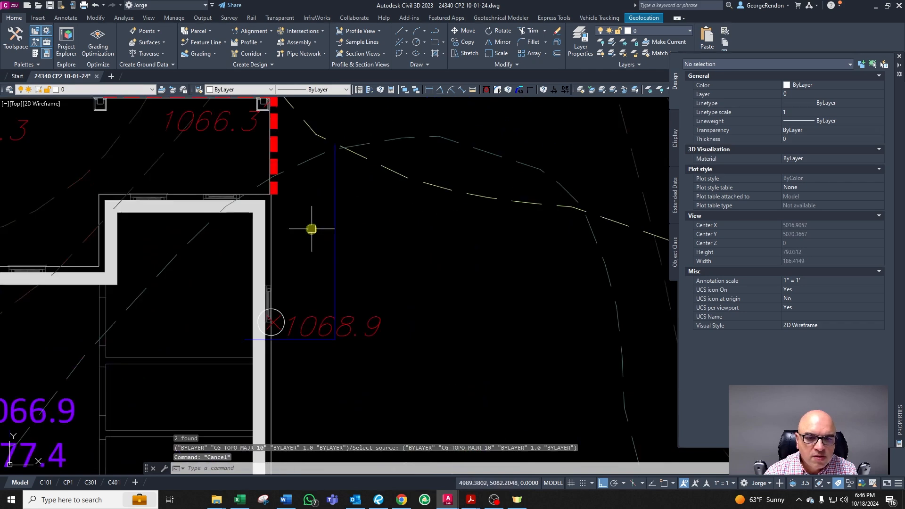
# Step: Delete the circle marker at the 1068.9 spot elevation
pyautogui.press('Escape')
pyautogui.click(277, 310)
pyautogui.press('Delete')
pyautogui.scroll(4, 250, 331)
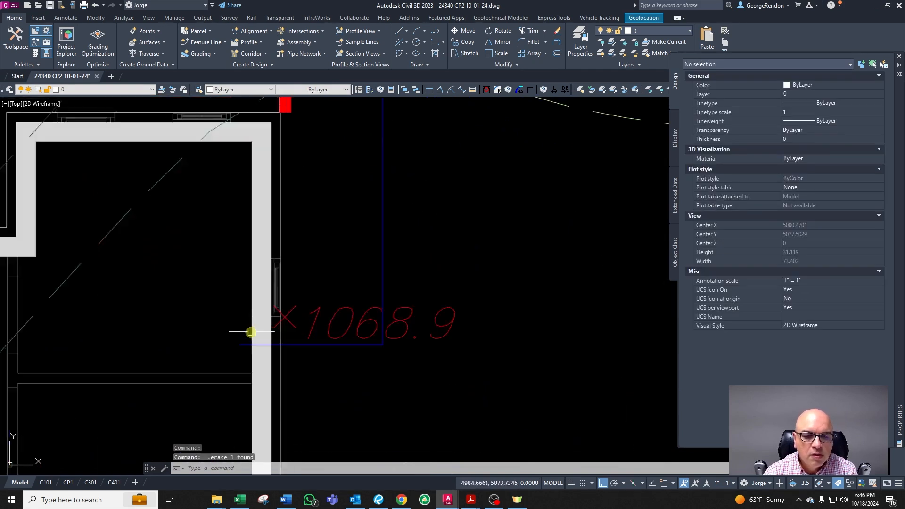
# Step: Trim the horizontal deck line back to the vertical deck line near the house wall
pyautogui.scroll(4, 299, 362)
pyautogui.write('tr')
pyautogui.press('space')
pyautogui.click(298, 349)
pyautogui.press('space')
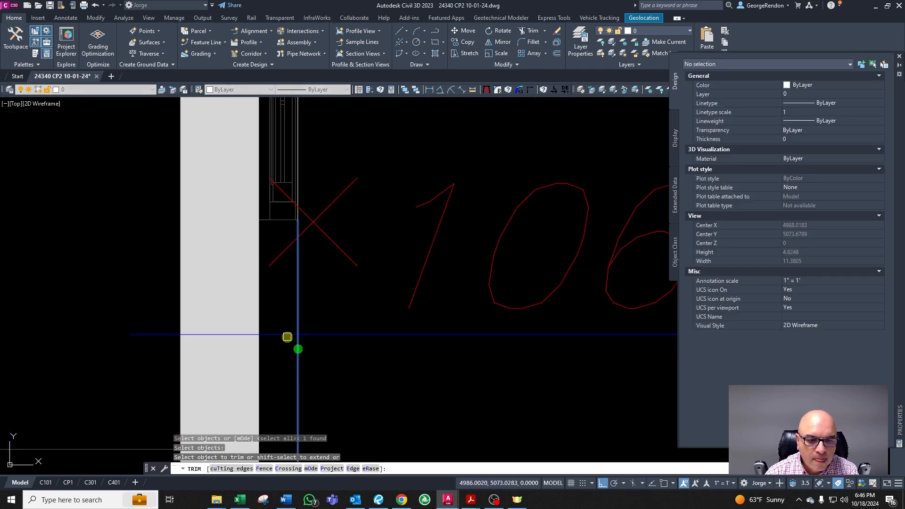
pyautogui.click(287, 336)
pyautogui.press('Escape')
pyautogui.press('Escape')
pyautogui.scroll(-6, 326, 317)
pyautogui.click(354, 319)
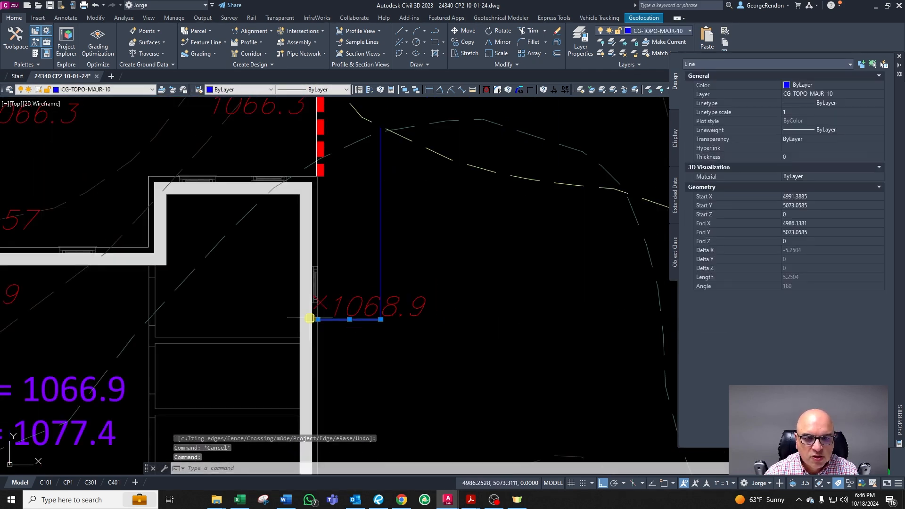
pyautogui.press('Escape')
pyautogui.press('Escape')
pyautogui.scroll(-3, 360, 329)
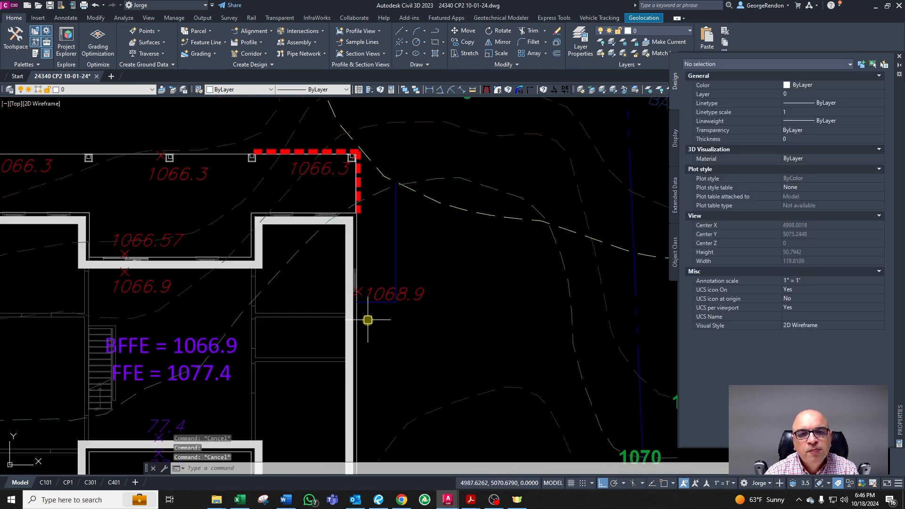
pyautogui.scroll(-4, 453, 293)
pyautogui.scroll(3, 422, 370)
pyautogui.scroll(-2, 445, 339)
pyautogui.scroll(3, 446, 297)
pyautogui.scroll(-2, 428, 246)
pyautogui.scroll(1, 415, 188)
pyautogui.scroll(-4, 384, 216)
pyautogui.scroll(4, 212, 255)
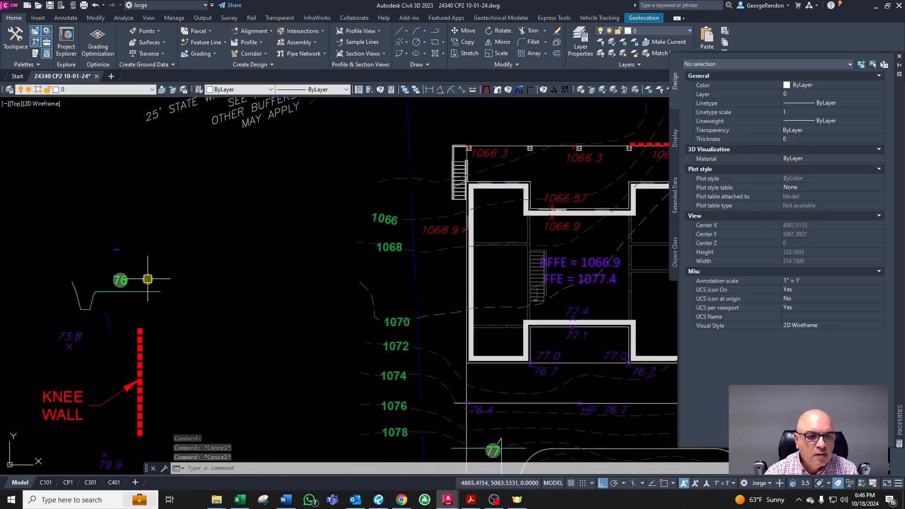
# Step: Copy the 76 contour label to the deck corner beside the house and change the copy's elevation to 70
pyautogui.click(148, 279)
pyautogui.write('co')
pyautogui.press('Return')
pyautogui.click(121, 279)
pyautogui.scroll(-4, 311, 260)
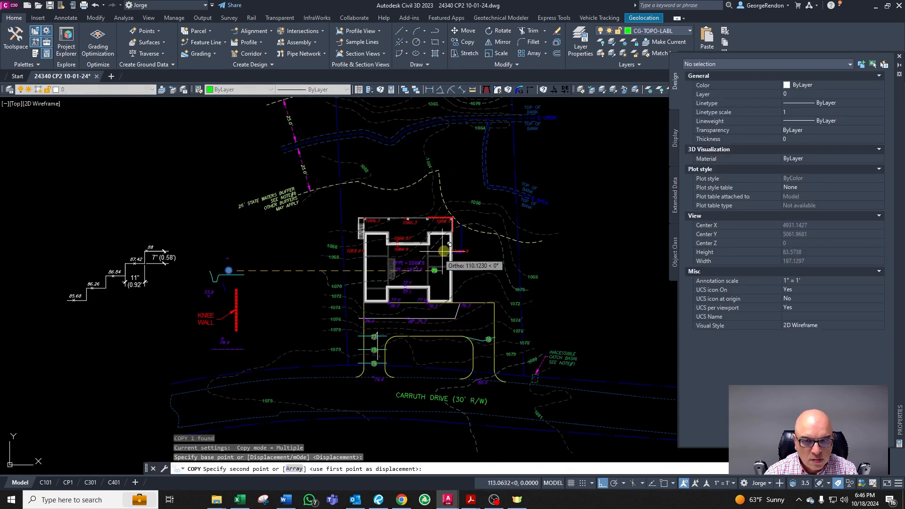
pyautogui.scroll(5, 441, 253)
pyautogui.press('F8')
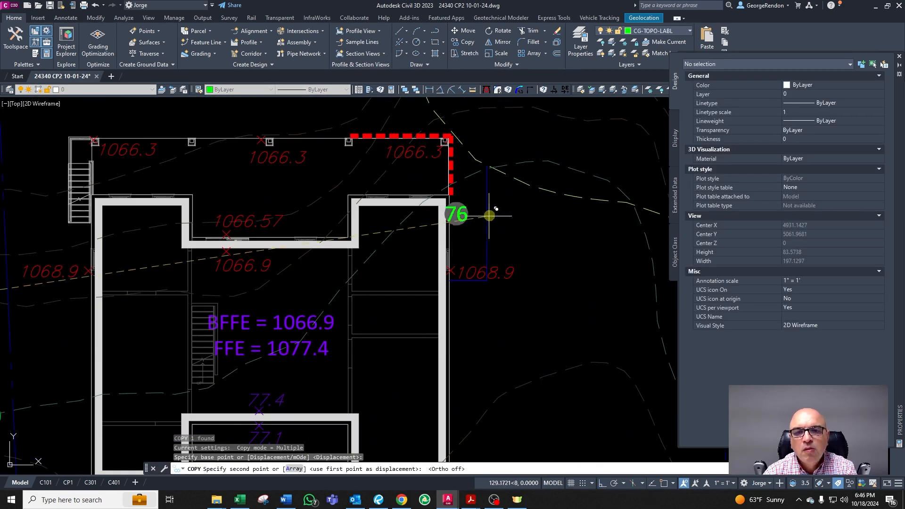
pyautogui.click(518, 219)
pyautogui.press('Escape')
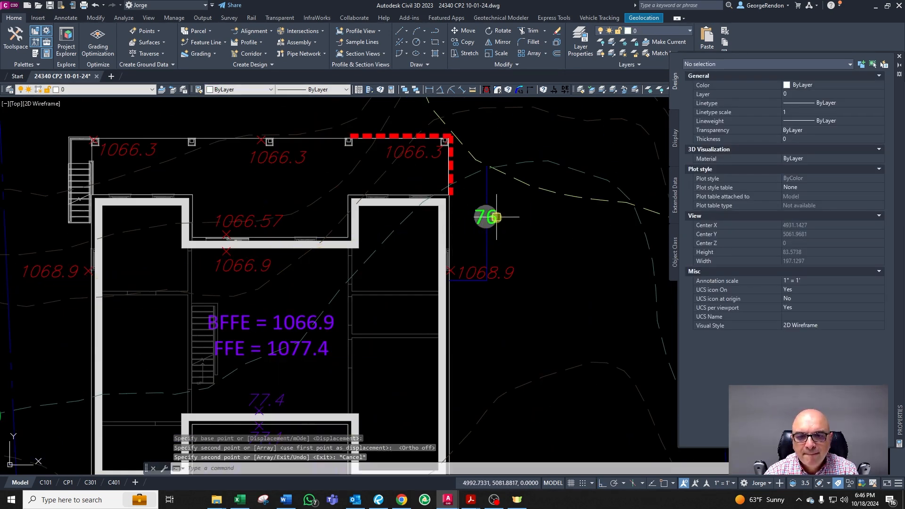
pyautogui.scroll(2, 498, 218)
pyautogui.press('Escape')
pyautogui.doubleClick(498, 218)
pyautogui.write('70')
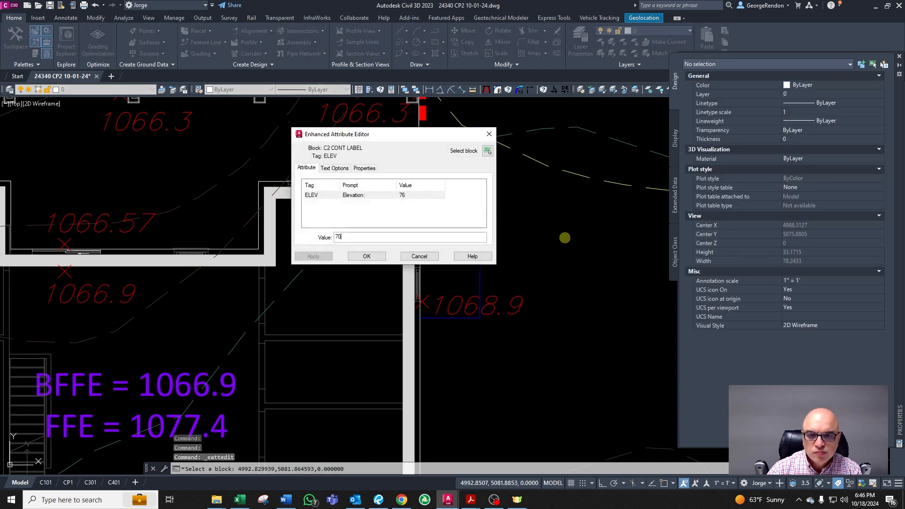
pyautogui.click(366, 256)
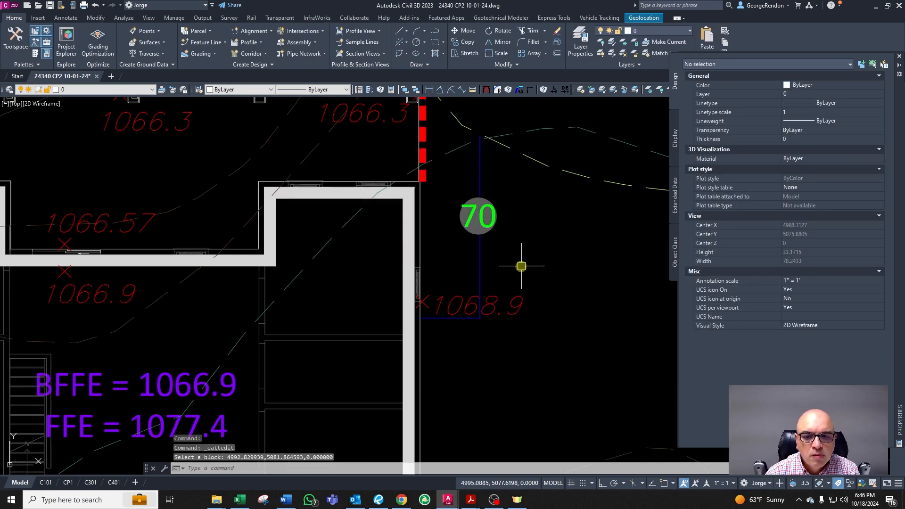
pyautogui.press('Escape')
# Step: Inspect the horizontal deck line's properties near the 1068.9 spot elevation
pyautogui.scroll(-3, 472, 245)
pyautogui.scroll(3, 451, 241)
pyautogui.scroll(-4, 451, 241)
pyautogui.scroll(3, 435, 393)
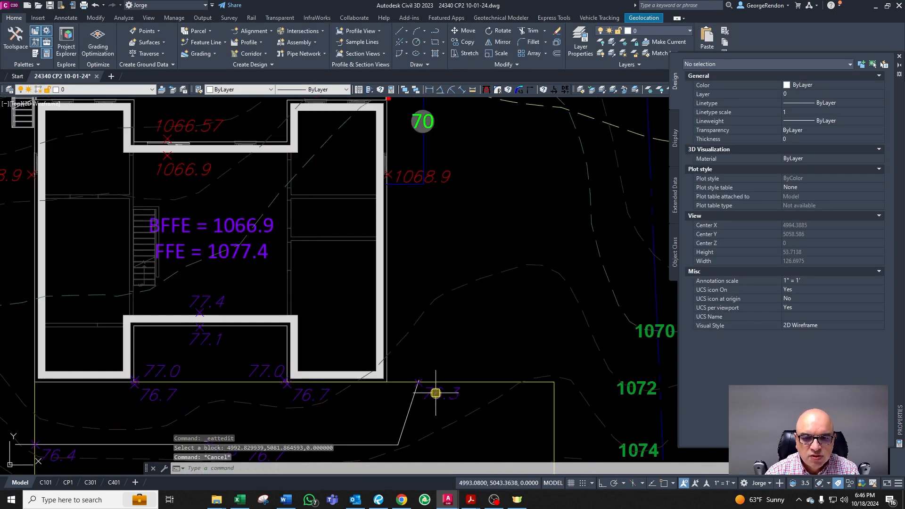
pyautogui.scroll(3, 417, 196)
pyautogui.click(410, 184)
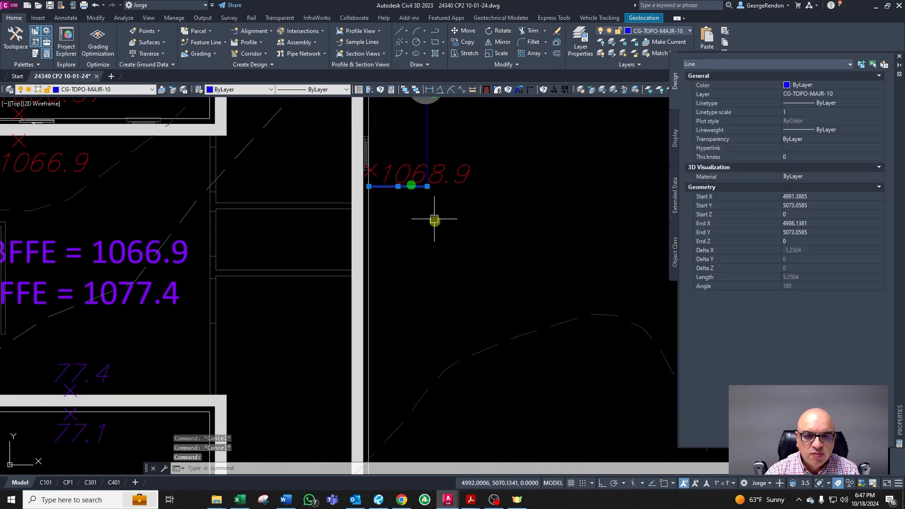
pyautogui.scroll(-3, 432, 216)
pyautogui.press('Escape')
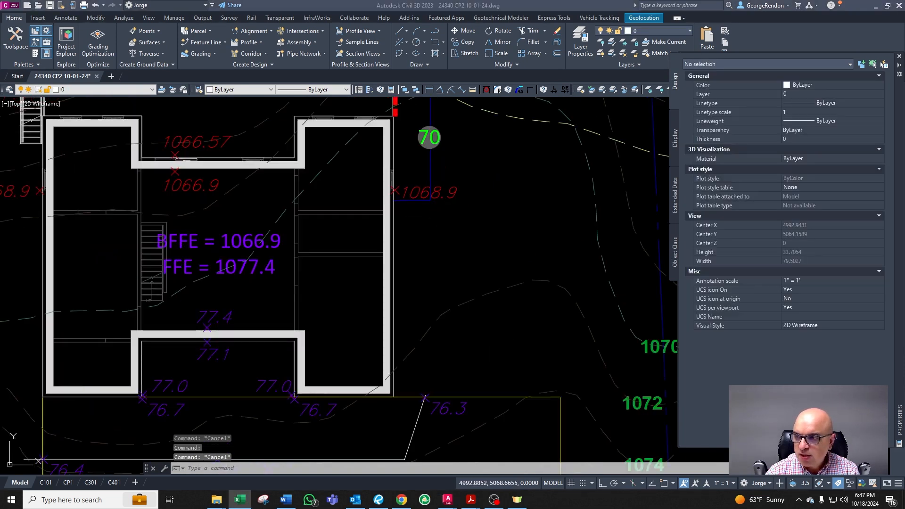
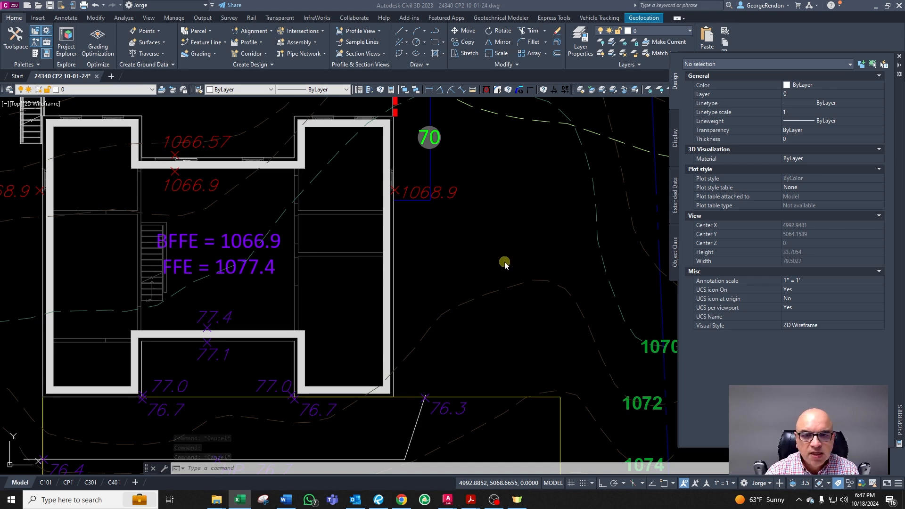
# Step: Offset the horizontal deck line below the 1068.9 spot elevation 4 ft downward
pyautogui.scroll(5, 420, 170)
pyautogui.click(377, 243)
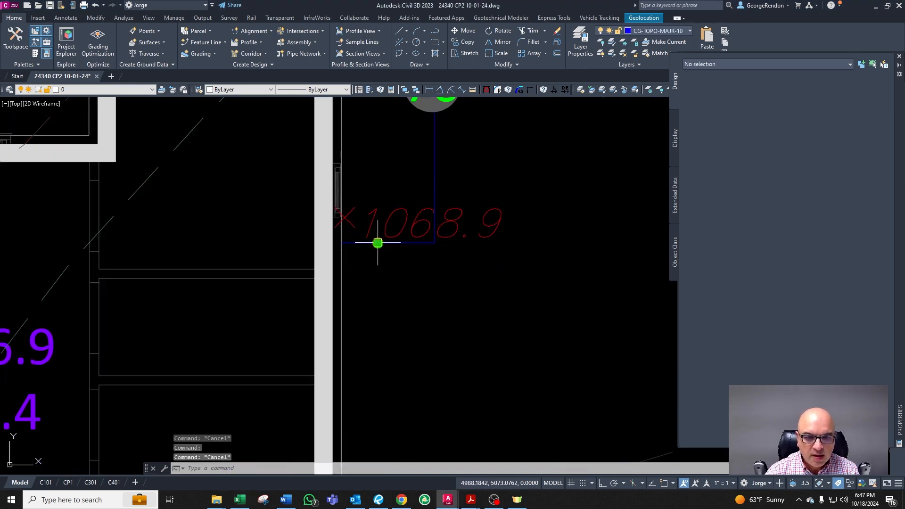
pyautogui.write('o')
pyautogui.press('Return')
pyautogui.write('4')
pyautogui.press('Return')
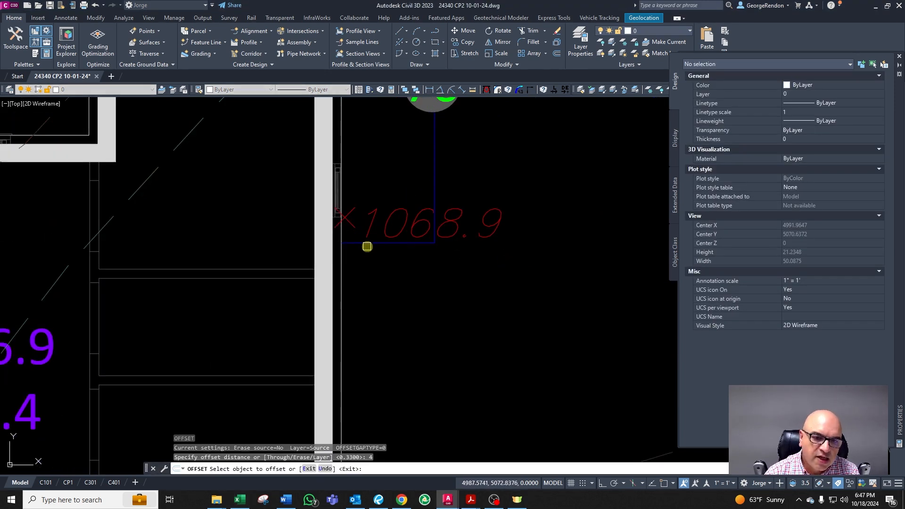
pyautogui.click(367, 245)
pyautogui.click(394, 299)
pyautogui.press('Escape')
pyautogui.scroll(-5, 396, 286)
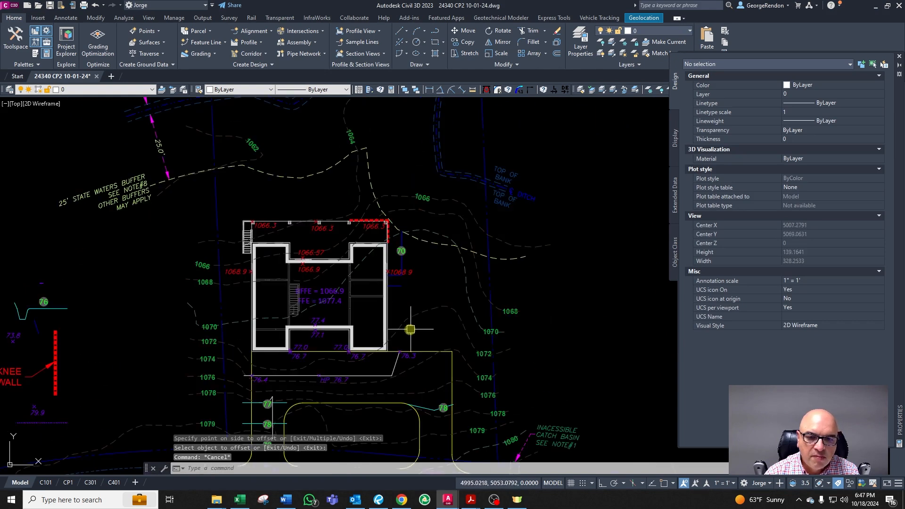
# Step: Measure the spacing between the original and offset deck lines and inspect the upper line's properties
pyautogui.scroll(4, 411, 330)
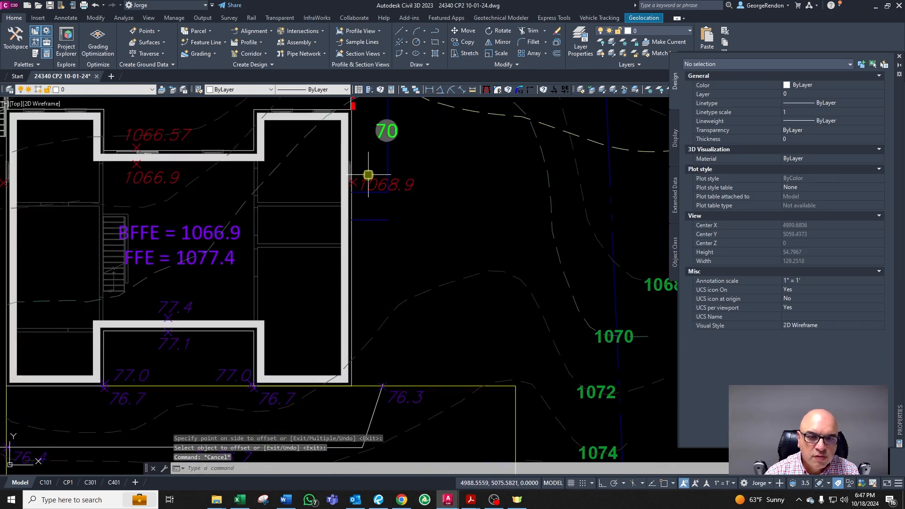
pyautogui.scroll(4, 371, 176)
pyautogui.press('Escape')
pyautogui.rightClick(426, 312)
pyautogui.click(439, 215)
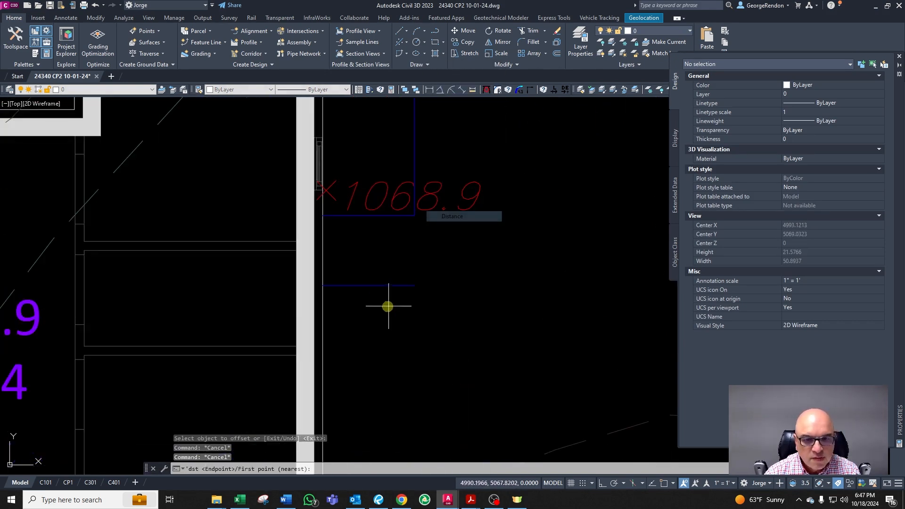
pyautogui.click(392, 214)
pyautogui.press('Escape')
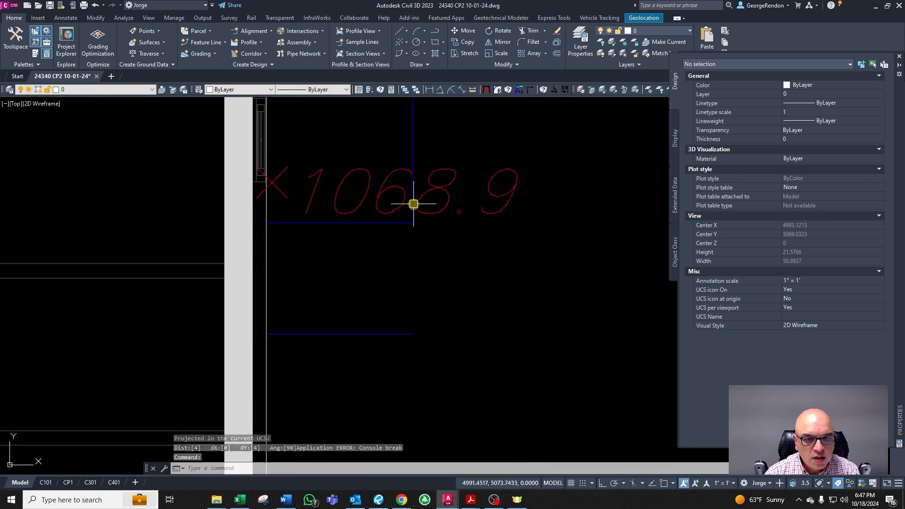
pyautogui.click(370, 222)
pyautogui.scroll(-3, 362, 289)
pyautogui.scroll(4, 367, 283)
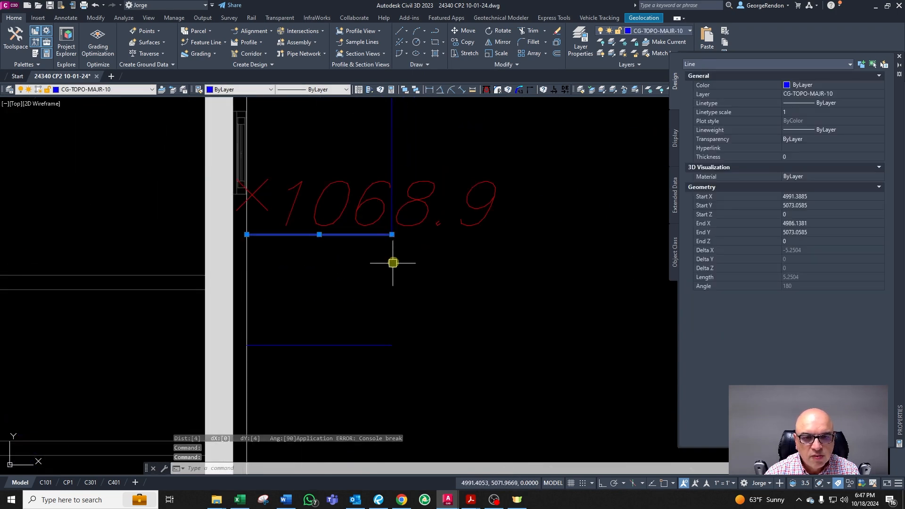
pyautogui.scroll(-2, 386, 264)
pyautogui.scroll(2, 378, 317)
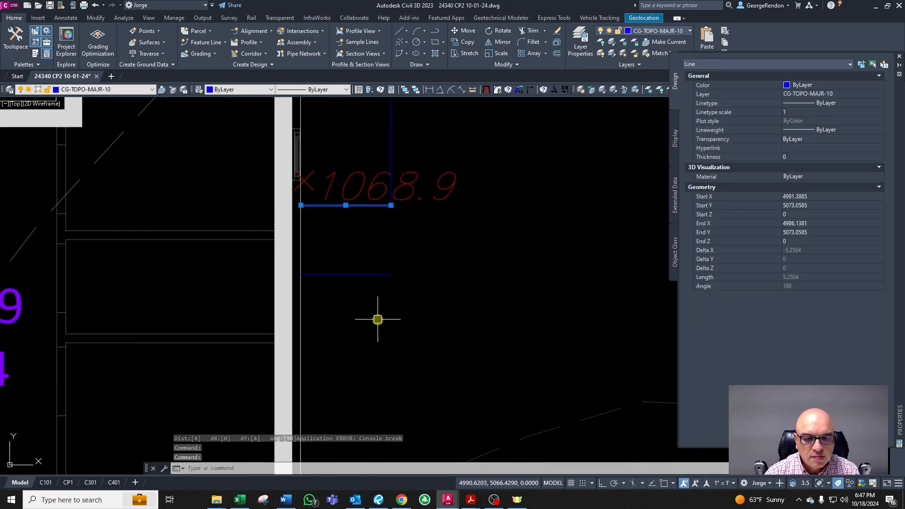
# Step: Measure the spacing between the deck lines again and inspect the lower line's properties
pyautogui.press('Escape')
pyautogui.press('Escape')
pyautogui.keyDown('shift'); pyautogui.rightClick(367, 276); pyautogui.keyUp('shift')
pyautogui.press('d')
pyautogui.click(340, 276)
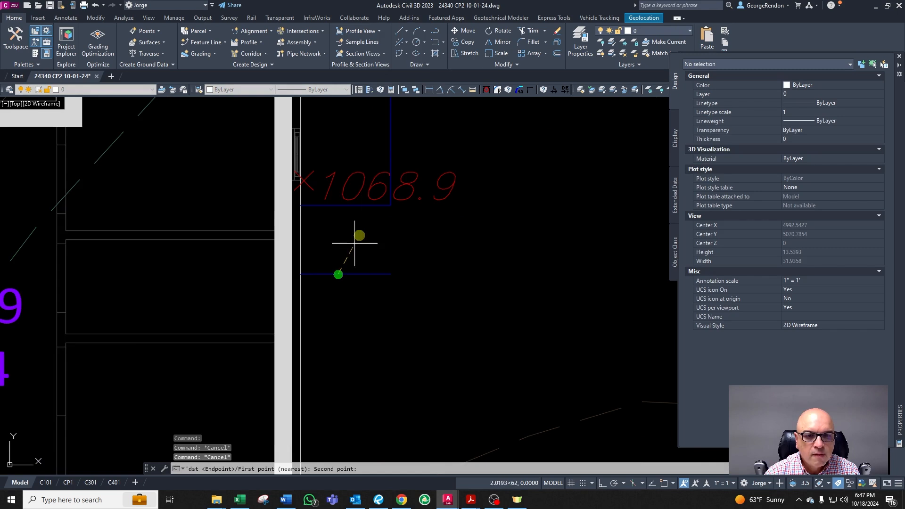
pyautogui.click(369, 206)
pyautogui.press('Escape')
pyautogui.press('Escape')
pyautogui.click(370, 271)
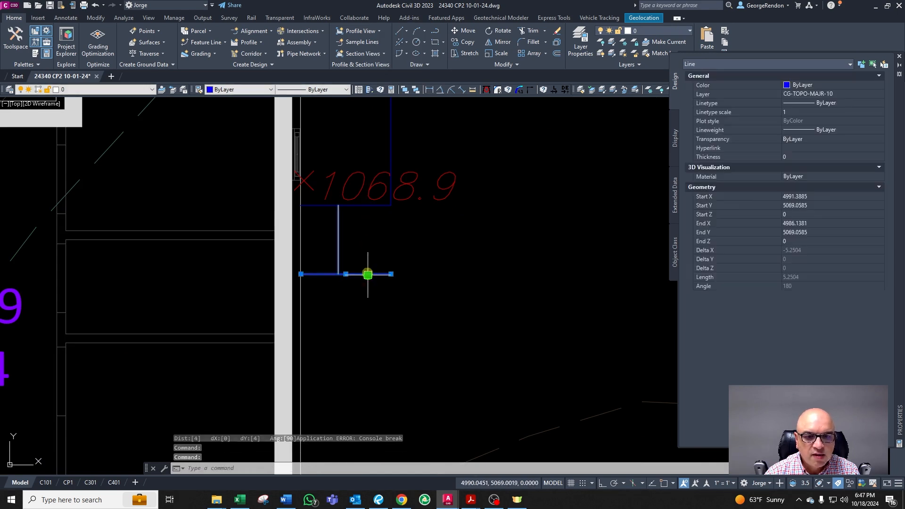
pyautogui.scroll(-3, 371, 264)
pyautogui.scroll(2, 373, 254)
pyautogui.press('Escape')
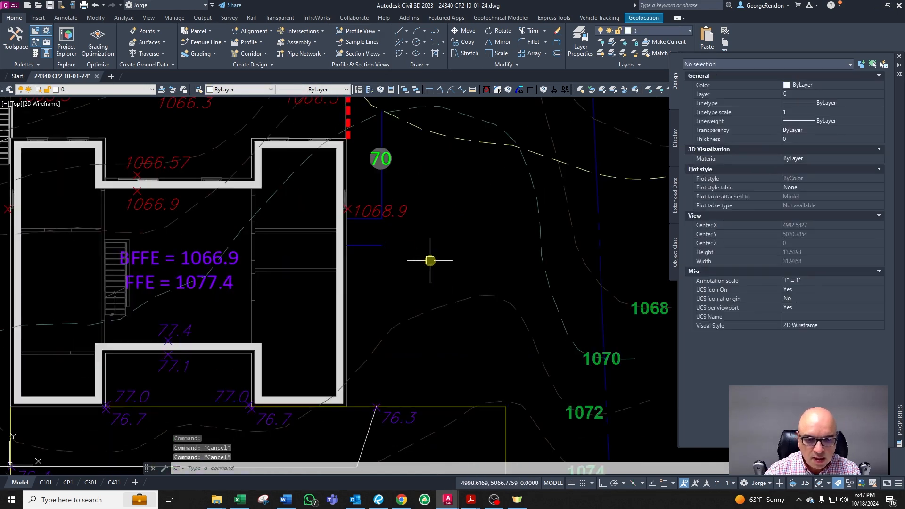
# Step: Copy the 70 contour label down onto the offset deck line
pyautogui.click(397, 169)
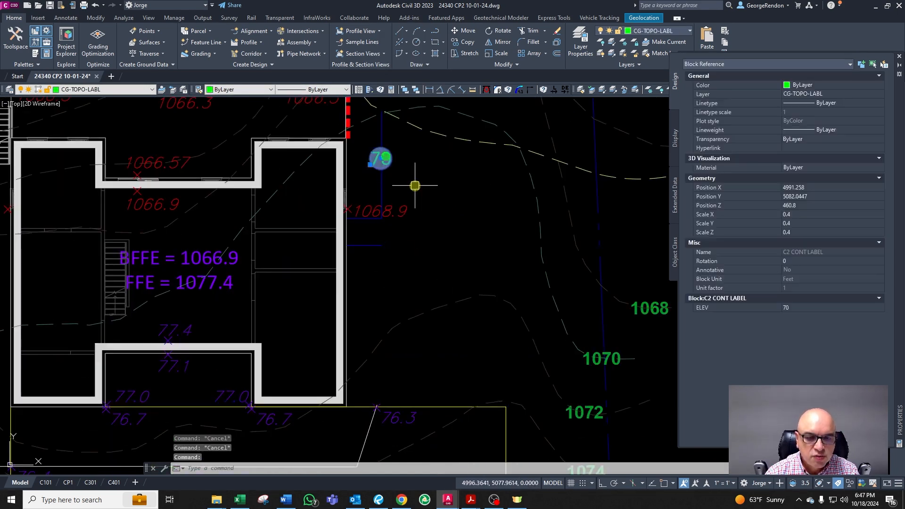
pyautogui.write('co')
pyautogui.press('Return')
pyautogui.click(416, 181)
pyautogui.click(402, 270)
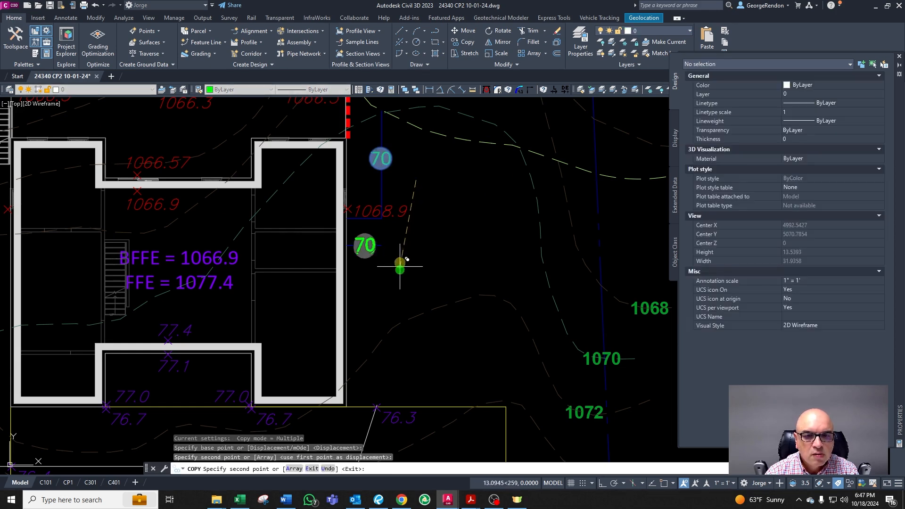
pyautogui.press('Escape')
pyautogui.scroll(4, 388, 244)
pyautogui.click(386, 239)
pyautogui.click(378, 269)
pyautogui.press('Escape')
pyautogui.click(389, 236)
pyautogui.click(369, 266)
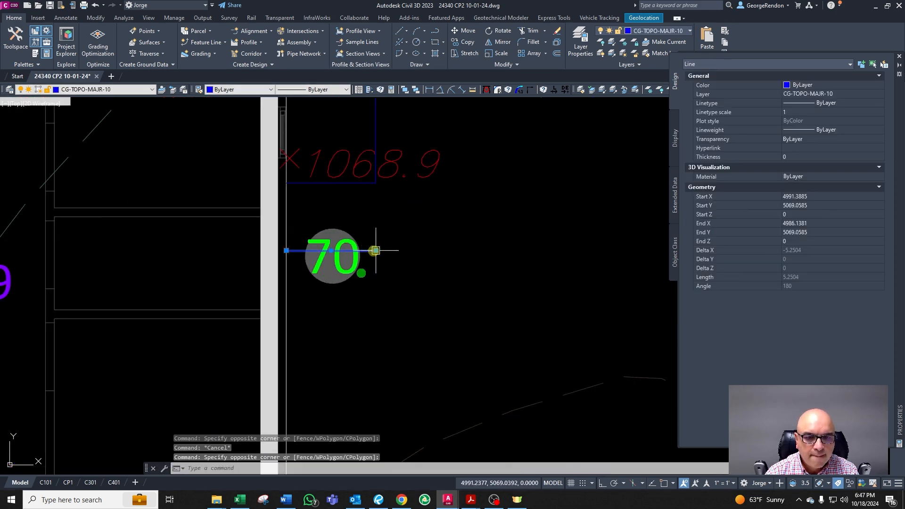
pyautogui.press('Escape')
pyautogui.click(374, 252)
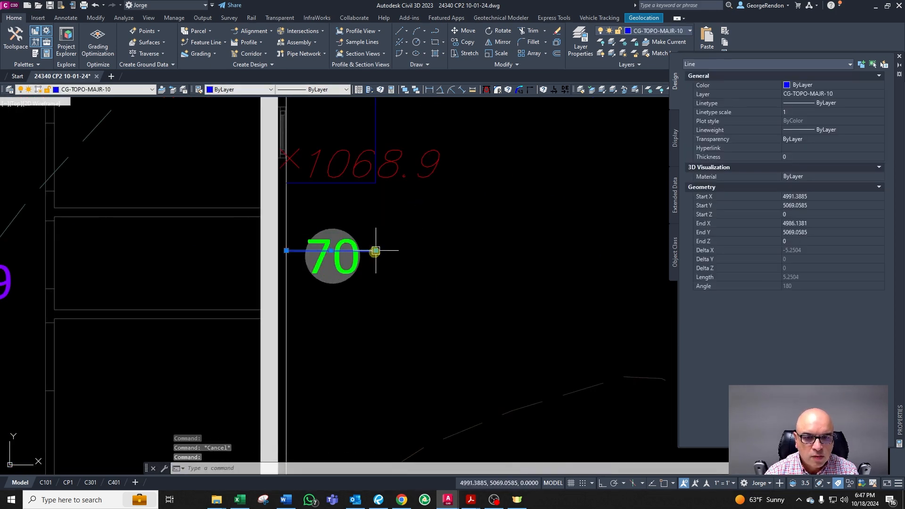
pyautogui.click(378, 252)
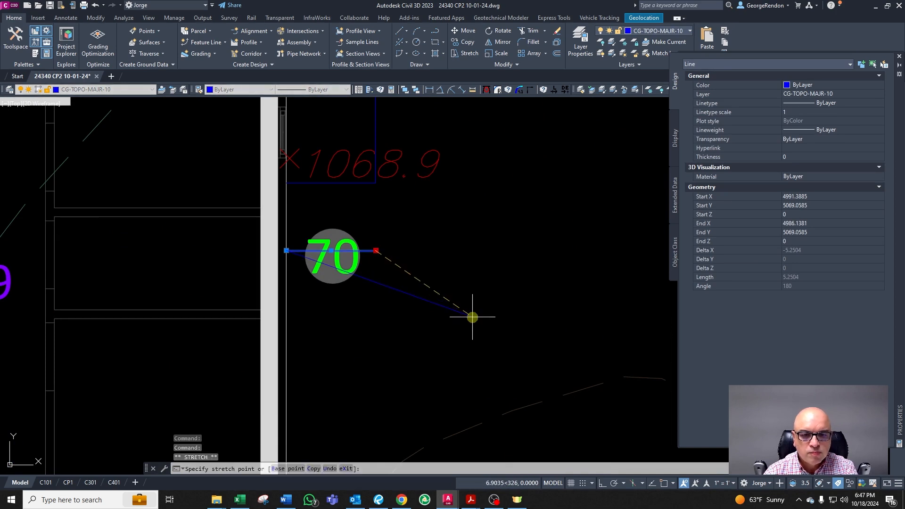
pyautogui.press('Escape')
pyautogui.press('Escape')
pyautogui.scroll(-2, 438, 236)
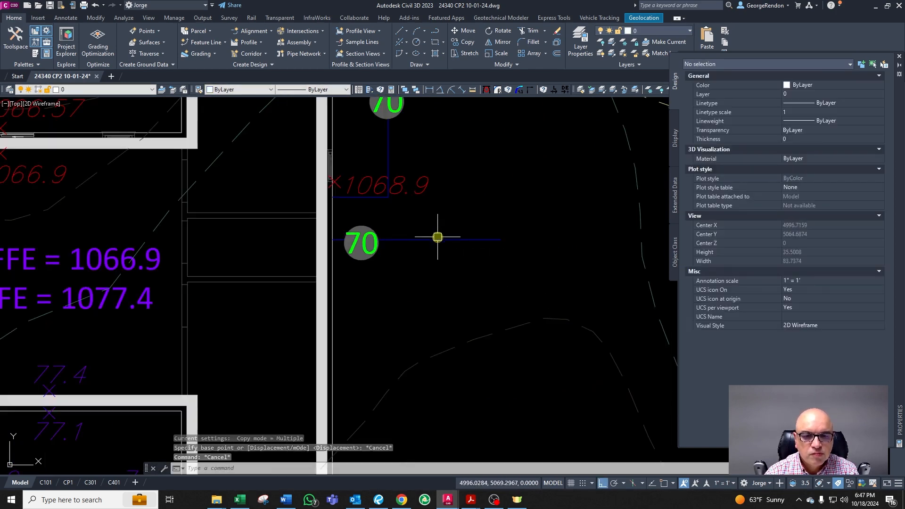
# Step: Offset the deck line under the copied 70 label another 4 ft downward
pyautogui.click(365, 245)
pyautogui.scroll(-2, 438, 259)
pyautogui.press('Escape')
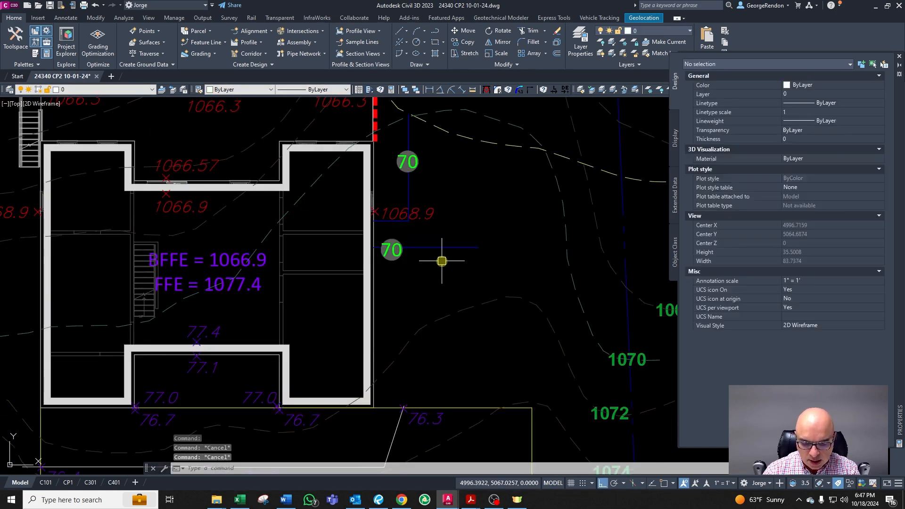
pyautogui.write('o')
pyautogui.press('Return')
pyautogui.write('4')
pyautogui.press('Return')
pyautogui.press('Escape')
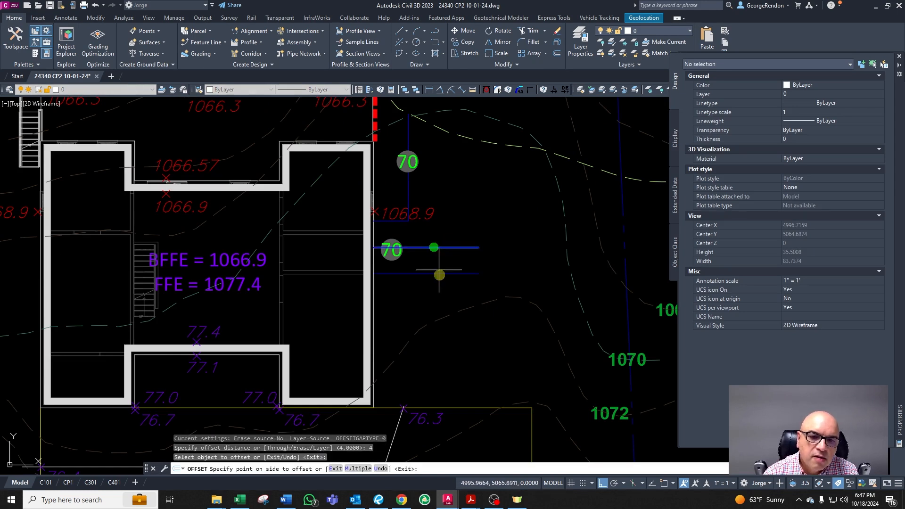
pyautogui.scroll(2, 390, 254)
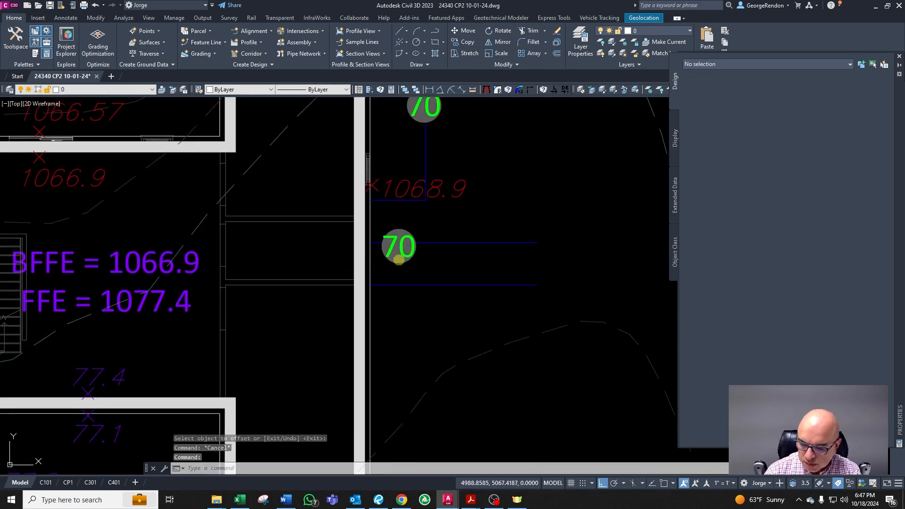
# Step: Change the copied label's elevation to 72
pyautogui.doubleClick(399, 260)
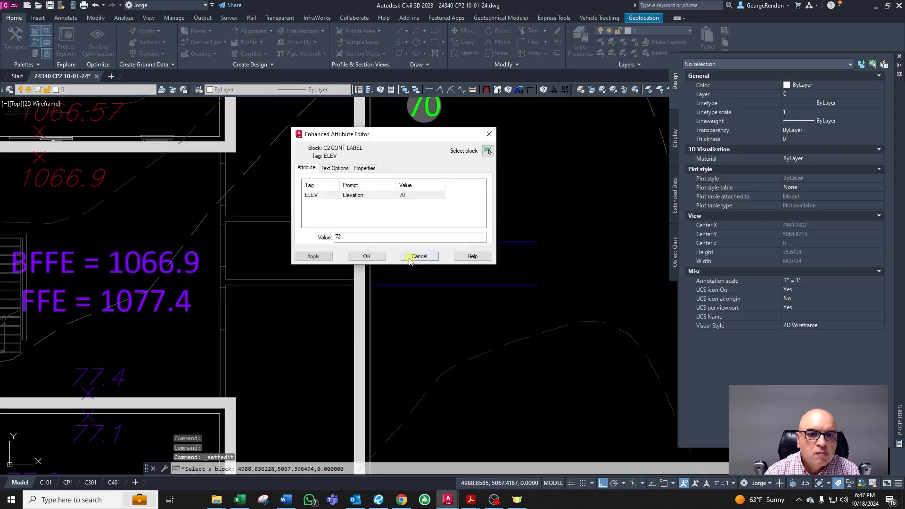
pyautogui.write('72')
pyautogui.click(368, 257)
pyautogui.click(400, 247)
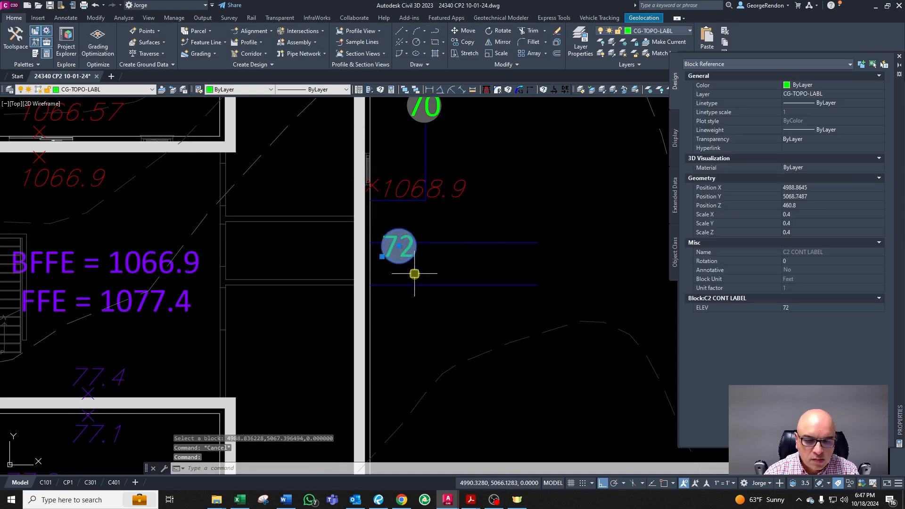
# Step: Copy the 72 label down onto the newest offset deck line
pyautogui.press('Escape')
pyautogui.click(410, 260)
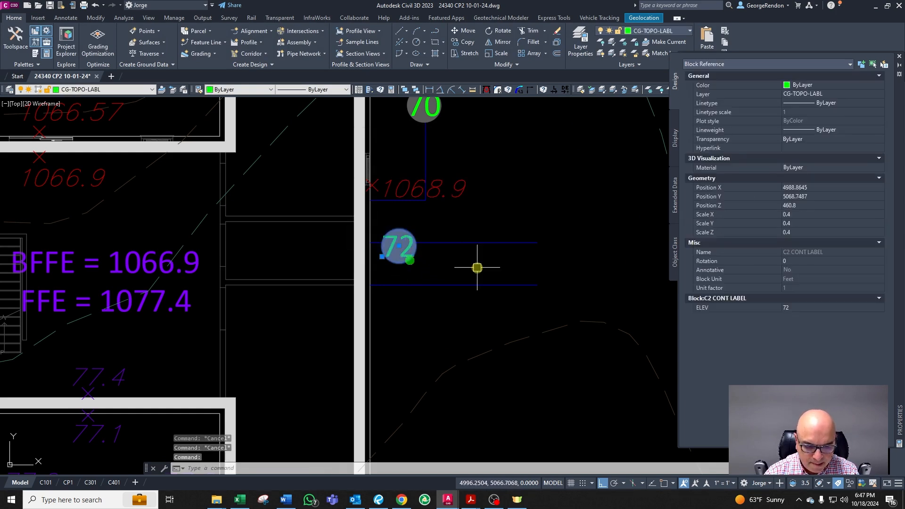
pyautogui.write('co')
pyautogui.press('Return')
pyautogui.click(462, 262)
pyautogui.click(463, 305)
pyautogui.press('Return')
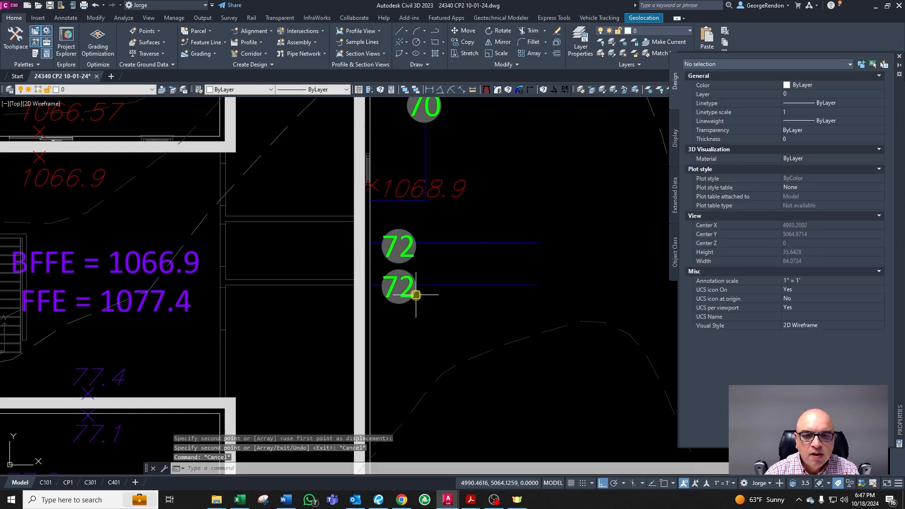
# Step: Change the lower copied label's elevation to 74
pyautogui.doubleClick(414, 296)
pyautogui.write('74')
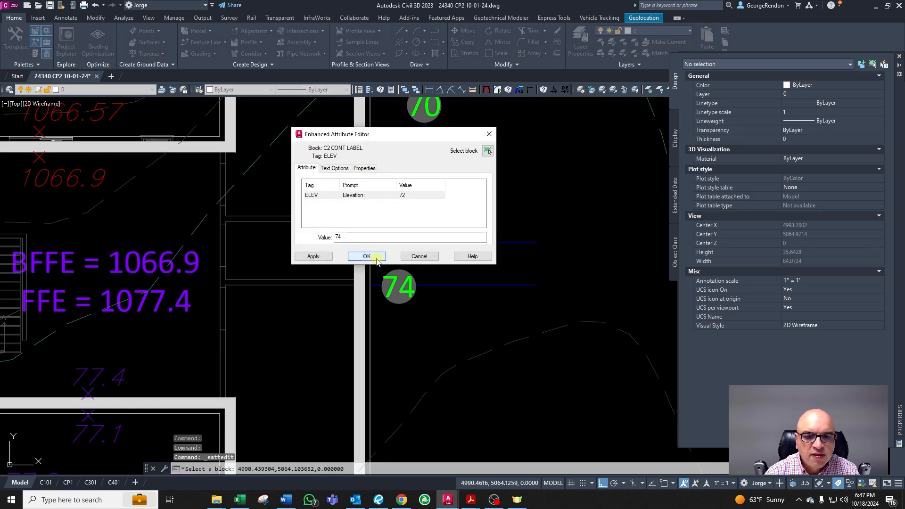
pyautogui.click(367, 256)
pyautogui.scroll(-3, 474, 306)
pyautogui.press('Escape')
pyautogui.scroll(-3, 472, 298)
pyautogui.scroll(4, 472, 297)
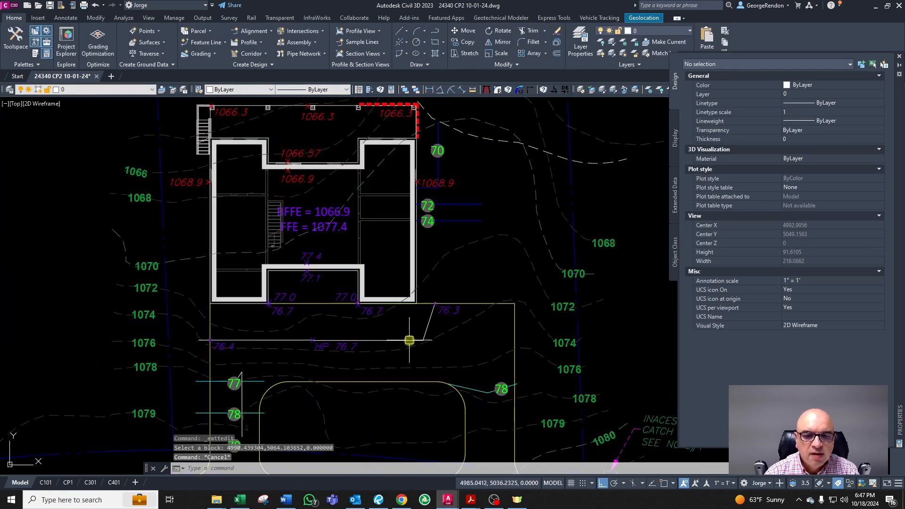
pyautogui.scroll(-2, 475, 257)
pyautogui.scroll(3, 461, 222)
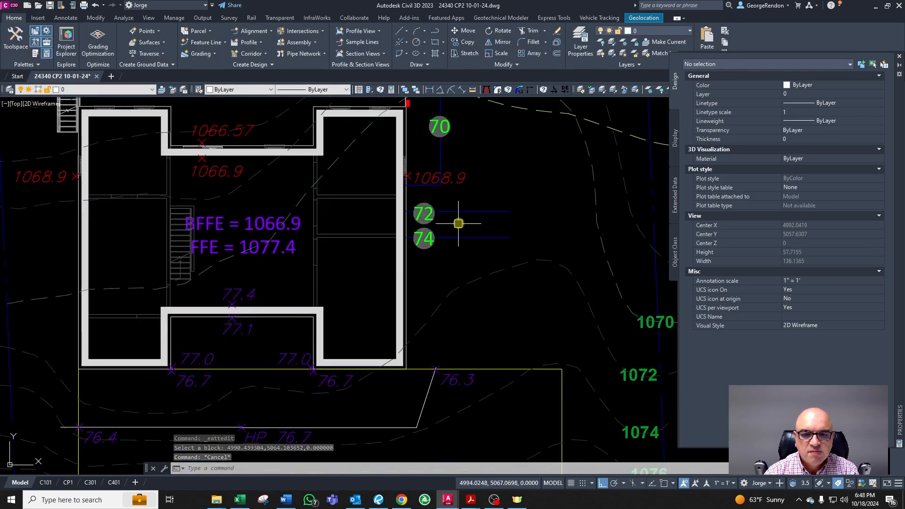
pyautogui.press('Escape')
pyautogui.press('Escape')
pyautogui.scroll(3, 442, 189)
pyautogui.scroll(-2, 457, 293)
pyautogui.scroll(2, 461, 259)
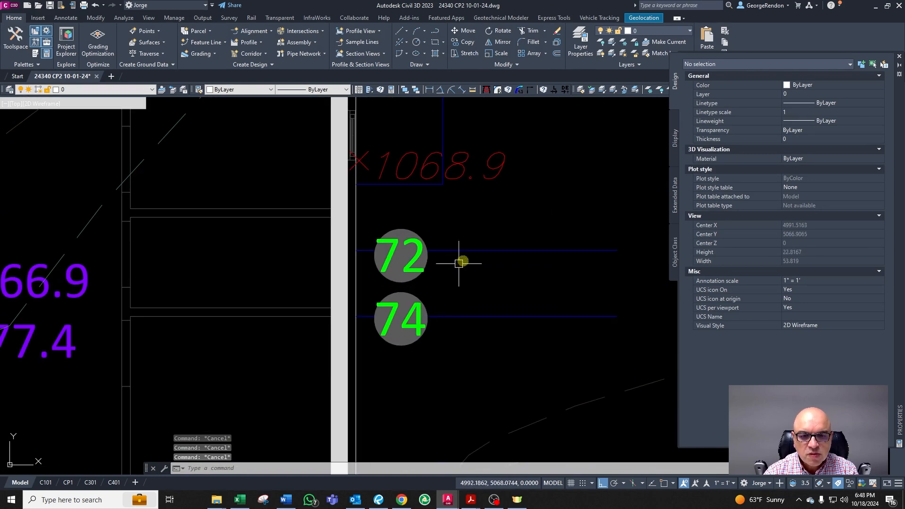
# Step: Delete the two offset lines beneath the 72 and 74 labels
pyautogui.click(502, 243)
pyautogui.click(481, 313)
pyautogui.click(455, 317)
pyautogui.scroll(-2, 481, 263)
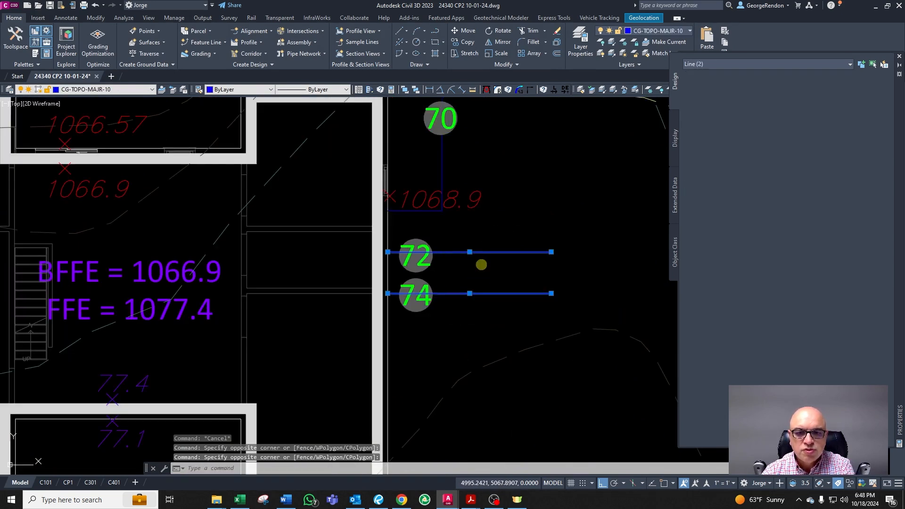
pyautogui.press('Delete')
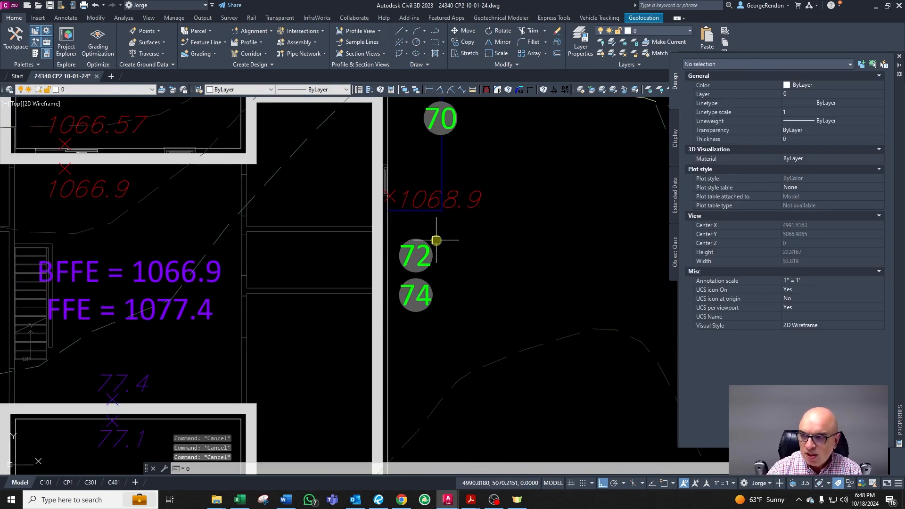
# Step: Switch to the Excel rule-of-3 sheet and set the vertical value in cell A3 to 4
pyautogui.moveTo(904, 18)
pyautogui.mouseDown()
pyautogui.moveTo(774, 24)
pyautogui.moveTo(706, 100)
pyautogui.mouseUp()
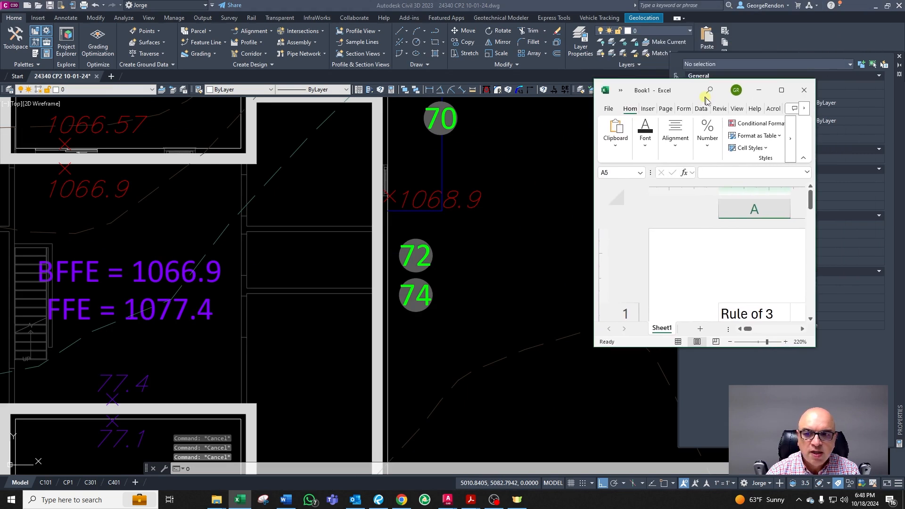
pyautogui.click(783, 90)
pyautogui.click(168, 294)
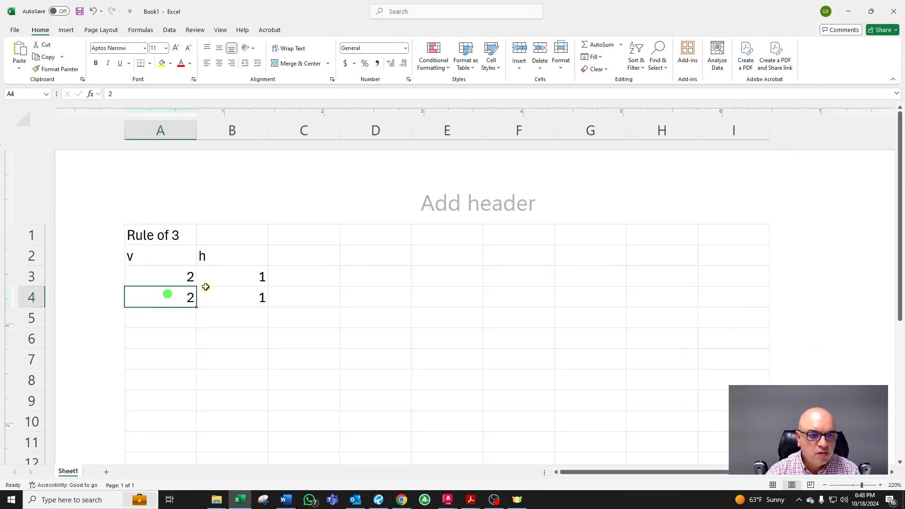
pyautogui.click(174, 278)
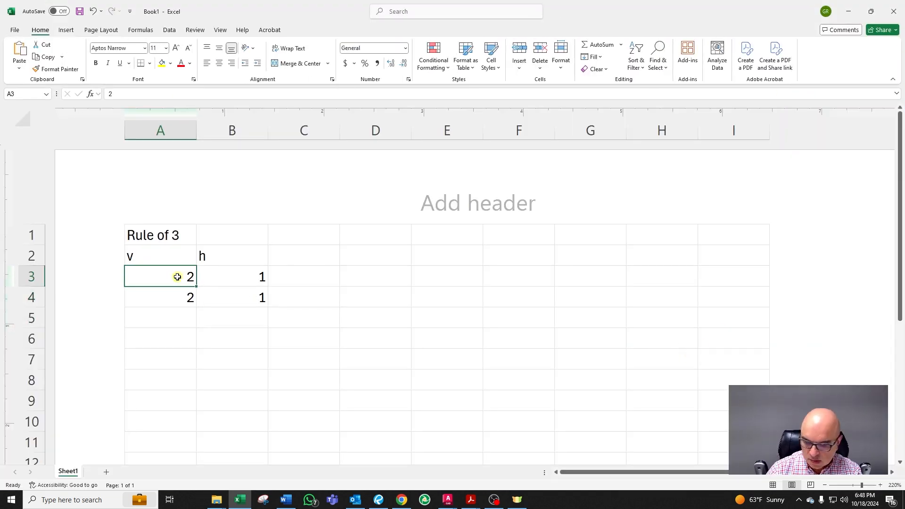
pyautogui.write('4')
pyautogui.press('Return')
# Step: Check the rule-of-3 cells, then return to Civil 3D
pyautogui.click(176, 275)
pyautogui.click(173, 302)
pyautogui.click(176, 280)
pyautogui.click(255, 280)
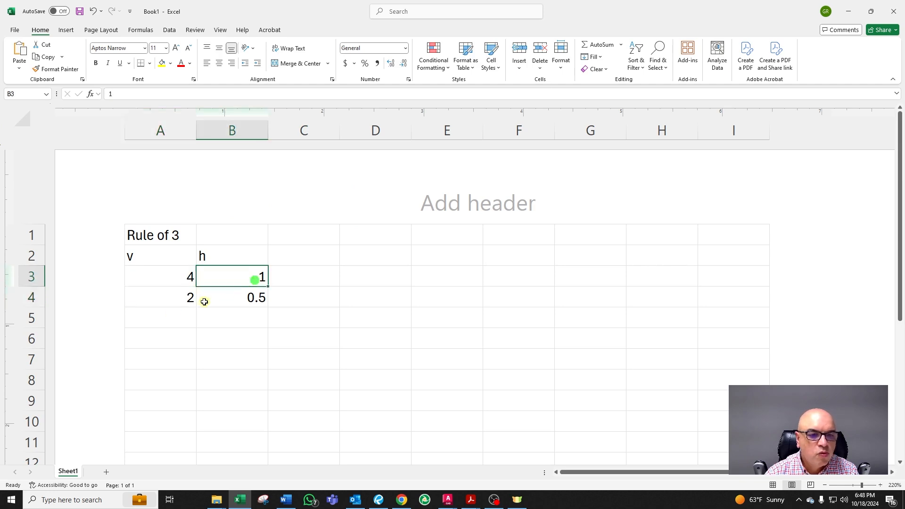
pyautogui.click(185, 300)
pyautogui.moveTo(552, 14); pyautogui.dragTo(904, 32)
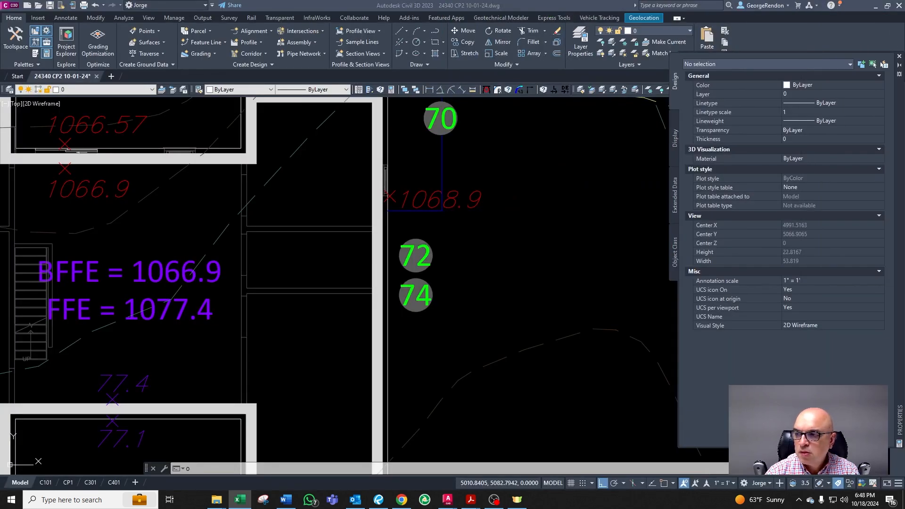
# Step: Offset the line under the 1068.9 label and the line at the 74 label 8 units downward
pyautogui.click(310, 236)
pyautogui.press('Escape')
pyautogui.moveTo(462, 226); pyautogui.dragTo(414, 241, button='middle')
pyautogui.press('Escape')
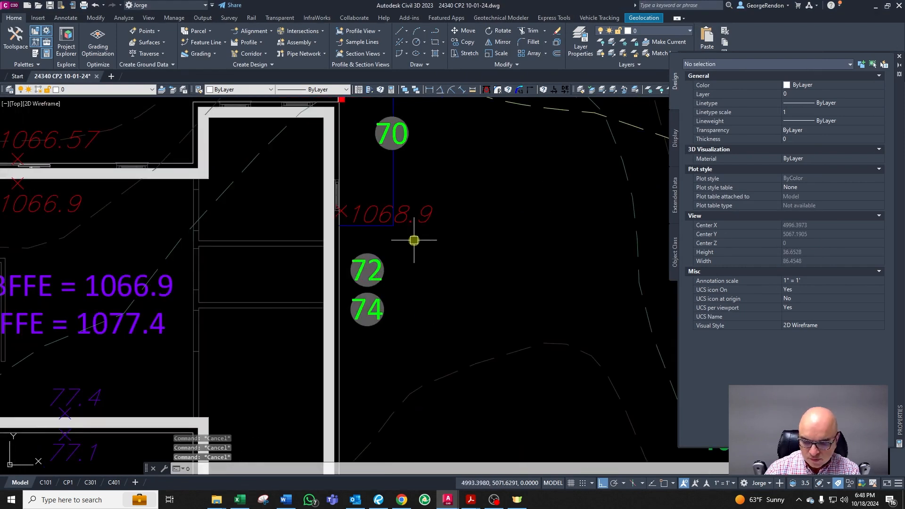
pyautogui.write('o')
pyautogui.press('Return')
pyautogui.write('8')
pyautogui.press('Return')
pyautogui.scroll(2, 330, 237)
pyautogui.click(343, 225)
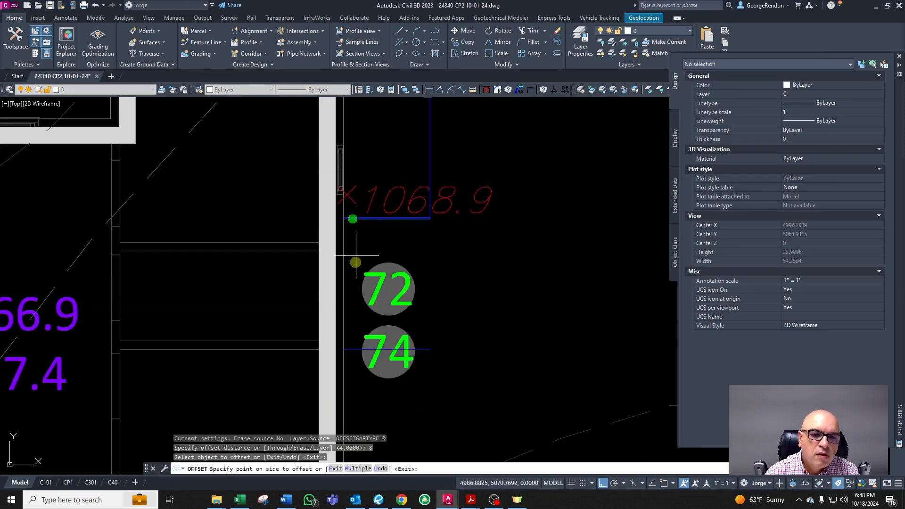
pyautogui.click(356, 234)
pyautogui.scroll(-4, 356, 234)
pyautogui.scroll(4, 403, 292)
pyautogui.click(393, 253)
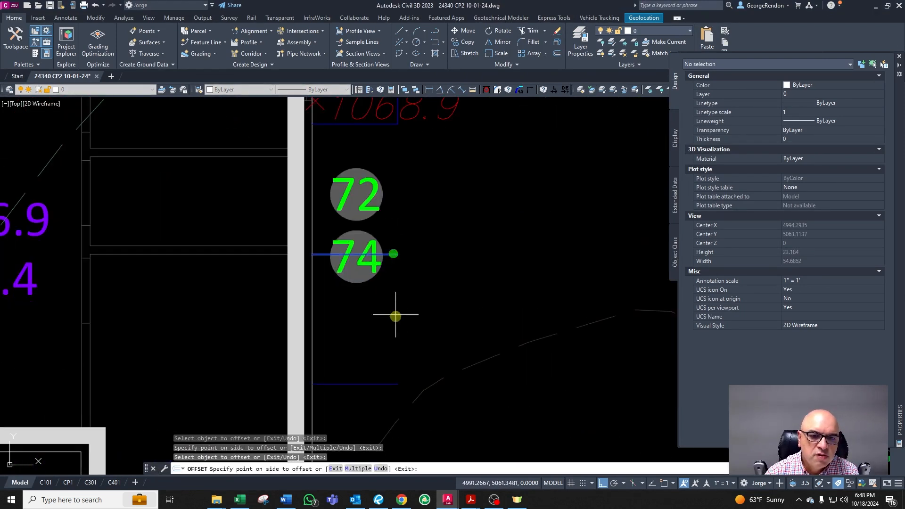
pyautogui.click(396, 313)
pyautogui.scroll(-4, 411, 279)
pyautogui.press('Escape')
pyautogui.press('Escape')
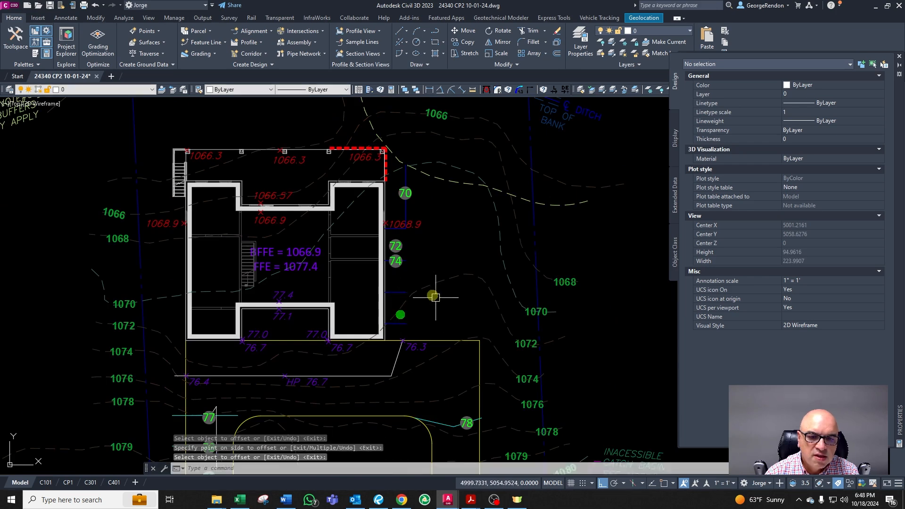
# Step: Move the 74 contour label down onto the lower offset line
pyautogui.scroll(2, 431, 295)
pyautogui.click(378, 245)
pyautogui.scroll(2, 390, 249)
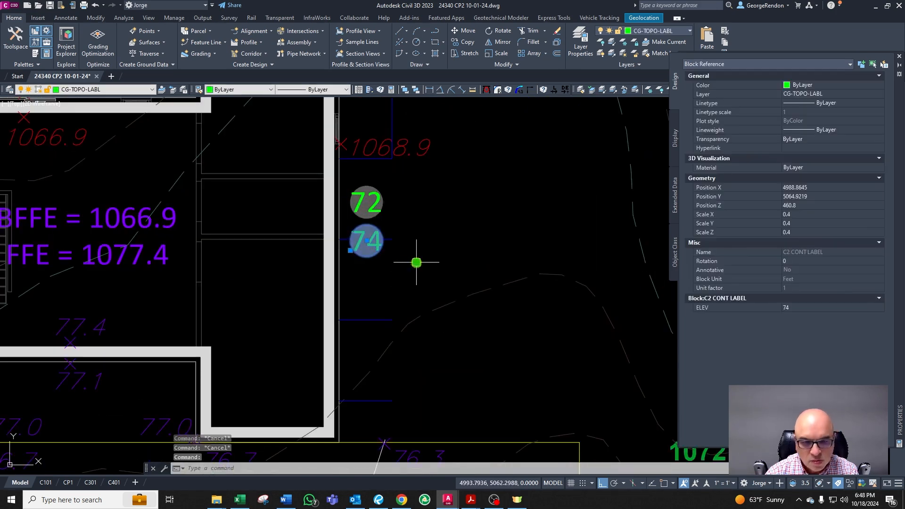
pyautogui.write('m')
pyautogui.press('space')
pyautogui.click(416, 269)
pyautogui.click(416, 351)
pyautogui.press('Escape')
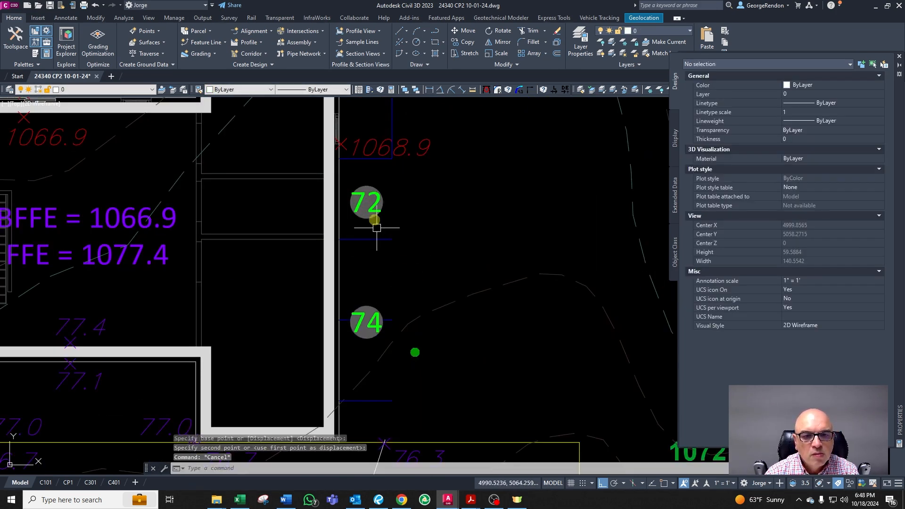
# Step: Move the 72 contour label down onto the line beneath it
pyautogui.click(377, 227)
pyautogui.write('m')
pyautogui.press('space')
pyautogui.click(420, 216)
pyautogui.click(420, 252)
pyautogui.press('Escape')
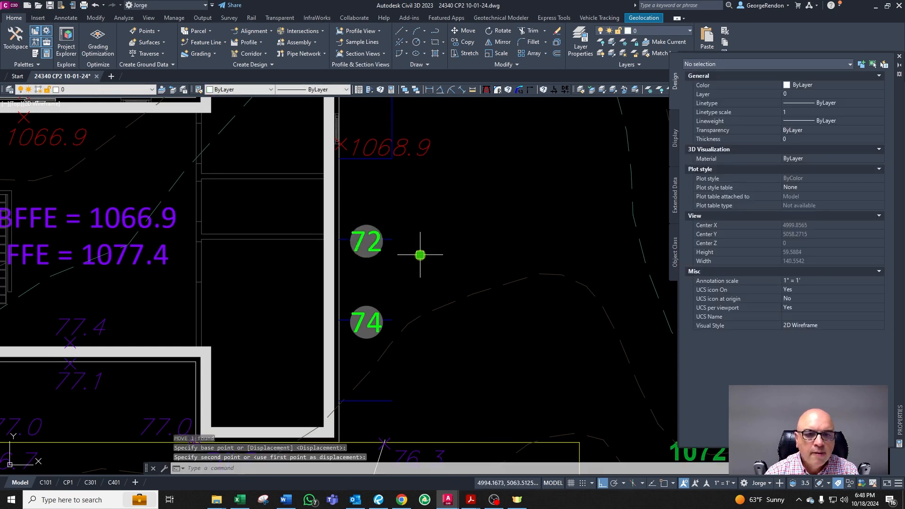
# Step: Copy the 74 contour label down to the lowest contour line
pyautogui.scroll(-2, 420, 252)
pyautogui.scroll(2, 409, 313)
pyautogui.click(404, 204)
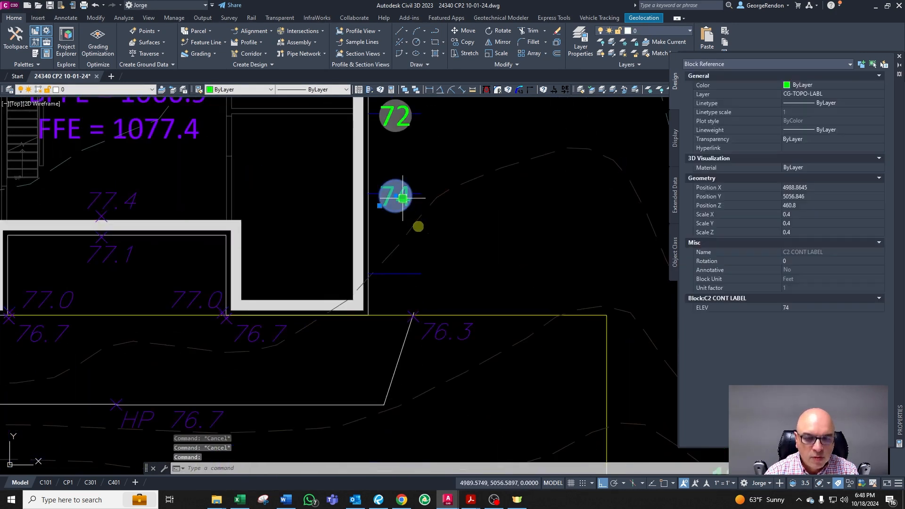
pyautogui.write('co')
pyautogui.press('space')
pyautogui.click(425, 235)
pyautogui.click(428, 312)
pyautogui.press('Escape')
# Step: Stretch the lowest contour line's end further to the right past its 74 label
pyautogui.click(421, 272)
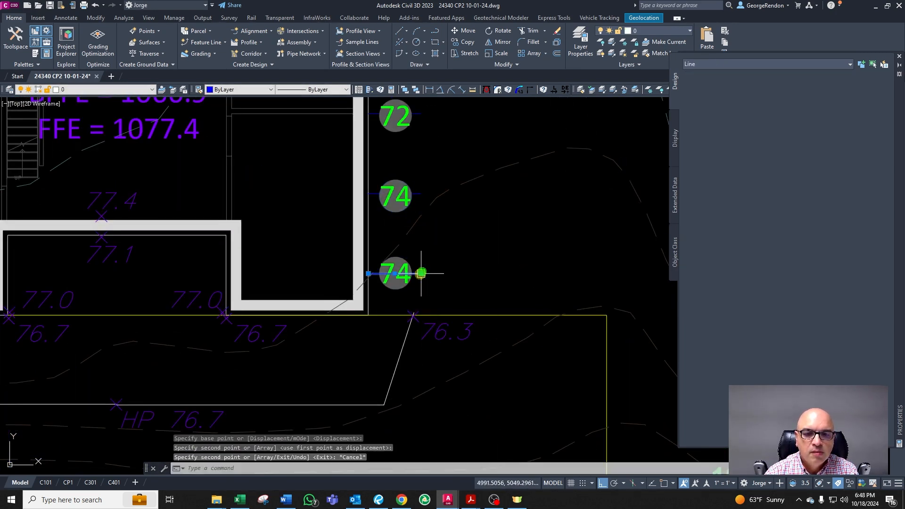
pyautogui.click(421, 273)
pyautogui.click(470, 281)
pyautogui.press('Escape')
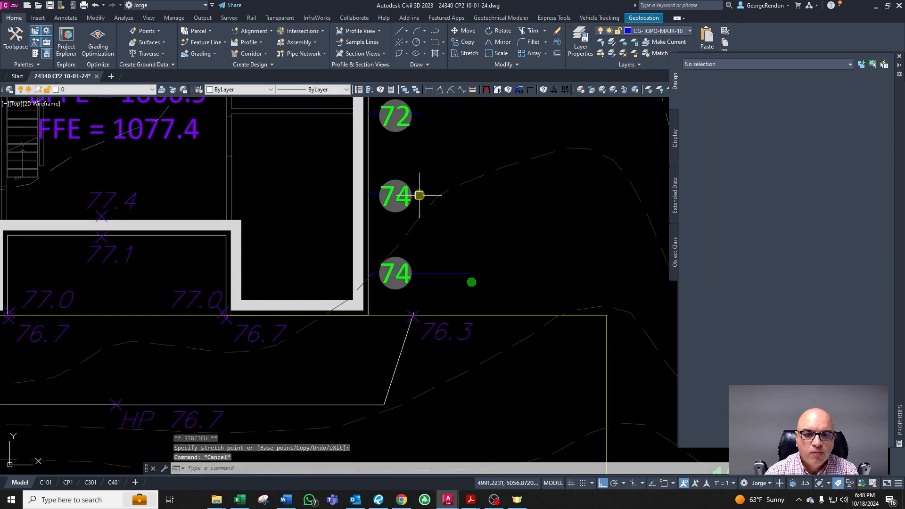
# Step: Extend the lines at the upper 74 label and the 72 label further to the right
pyautogui.click(411, 193)
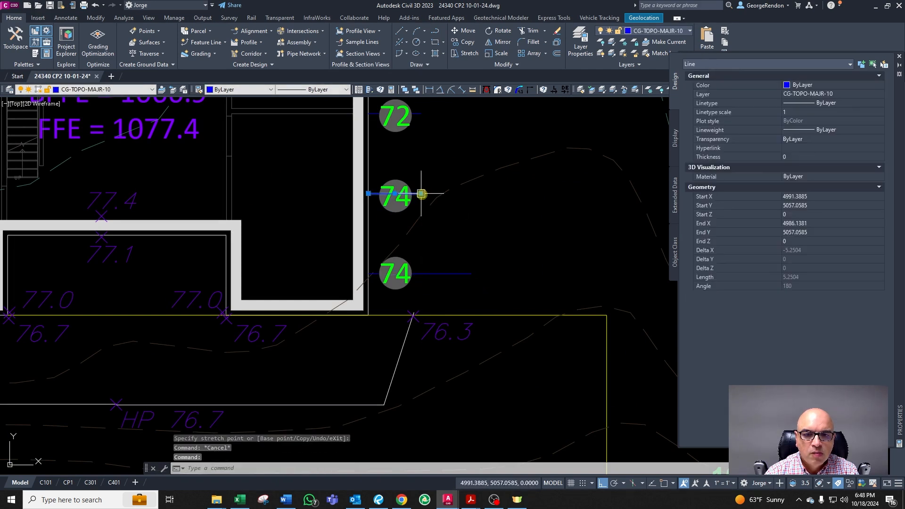
pyautogui.click(421, 193)
pyautogui.click(482, 193)
pyautogui.press('Escape')
pyautogui.click(400, 114)
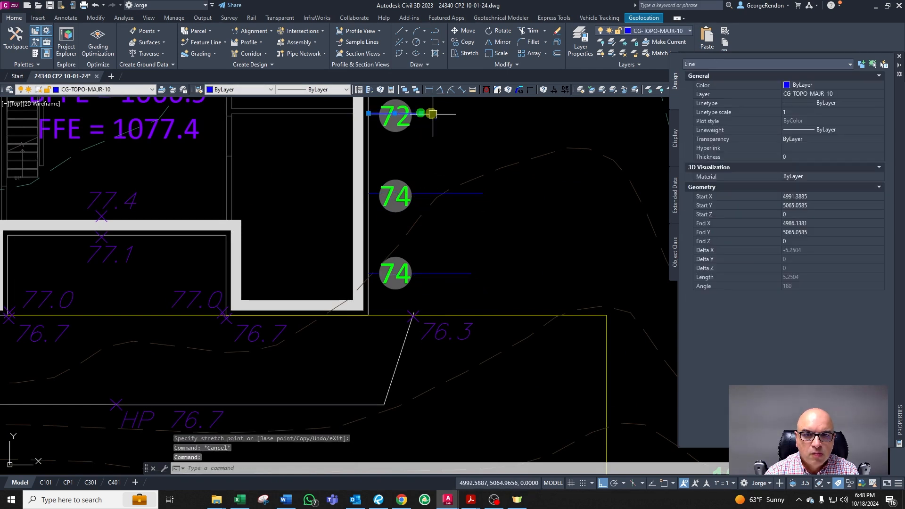
pyautogui.click(421, 113)
pyautogui.click(482, 131)
pyautogui.press('Escape')
# Step: Examine the spot elevations along the front of the house and the walkway
pyautogui.scroll(-3, 542, 273)
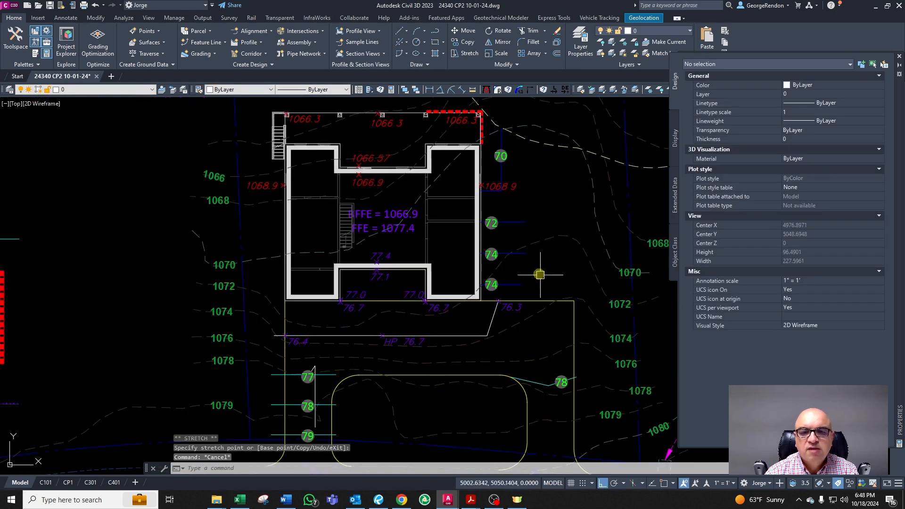
pyautogui.scroll(2, 521, 249)
pyautogui.scroll(-1, 494, 352)
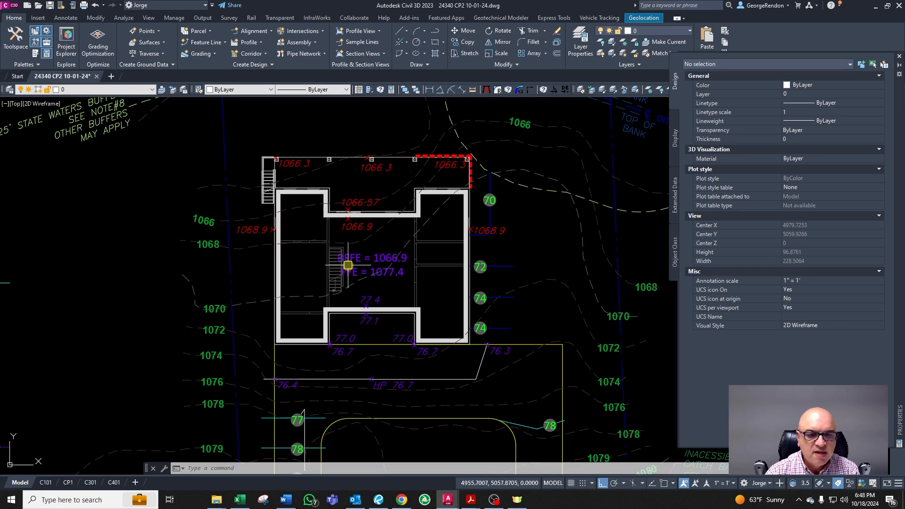
pyautogui.scroll(1, 275, 226)
pyautogui.scroll(1, 238, 338)
pyautogui.scroll(2, 219, 298)
pyautogui.scroll(-4, 215, 333)
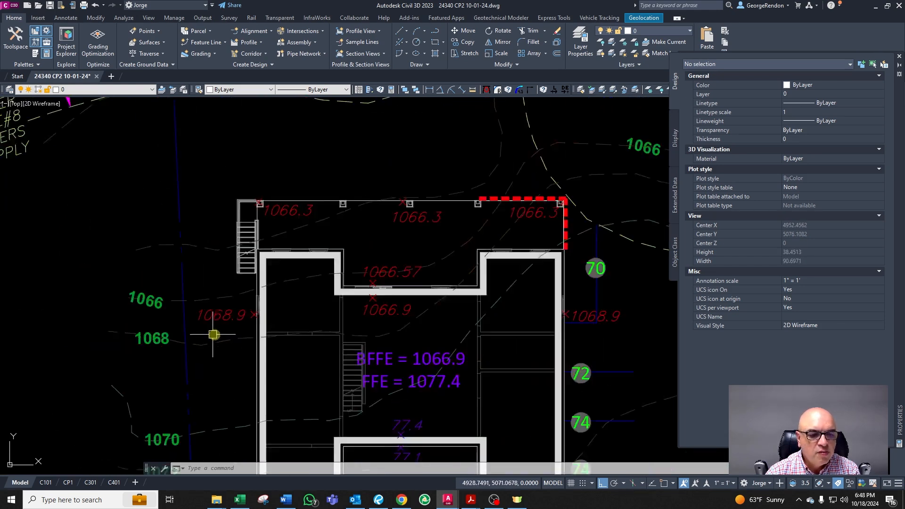
pyautogui.scroll(2, 203, 397)
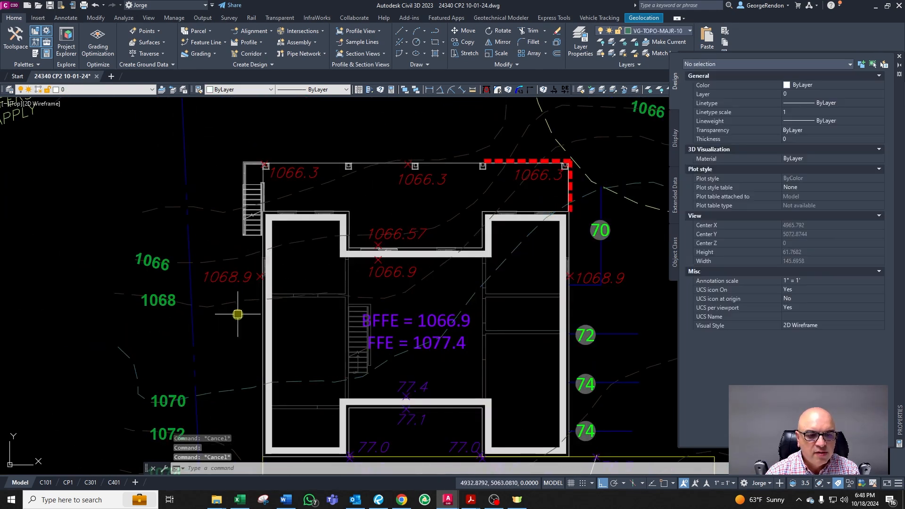
pyautogui.scroll(-4, 241, 363)
pyautogui.scroll(3, 232, 413)
pyautogui.scroll(-3, 294, 375)
pyautogui.scroll(3, 319, 381)
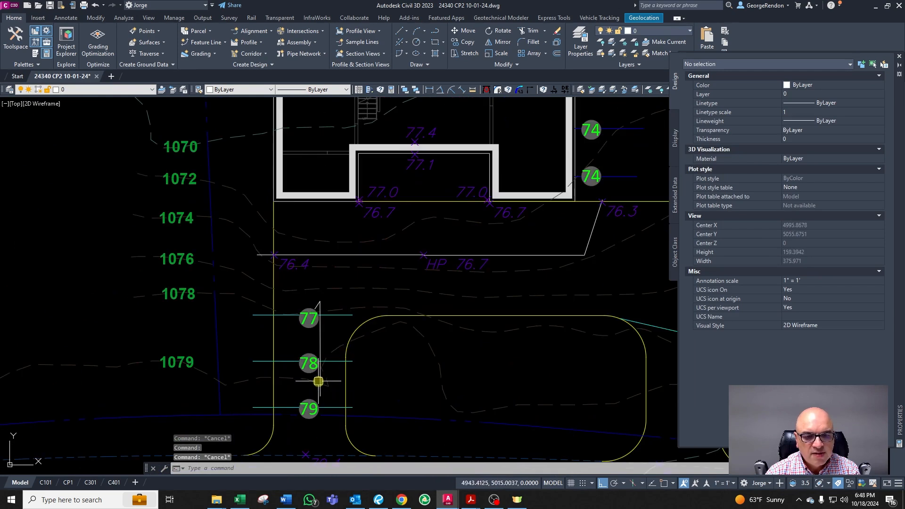
pyautogui.scroll(-2, 327, 323)
pyautogui.scroll(6, 310, 283)
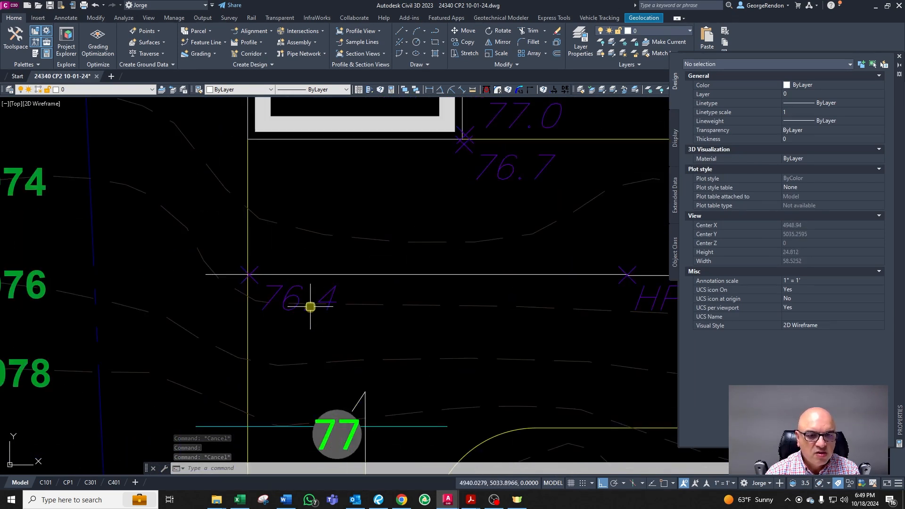
pyautogui.click(299, 289)
pyautogui.scroll(-5, 283, 321)
pyautogui.scroll(4, 289, 289)
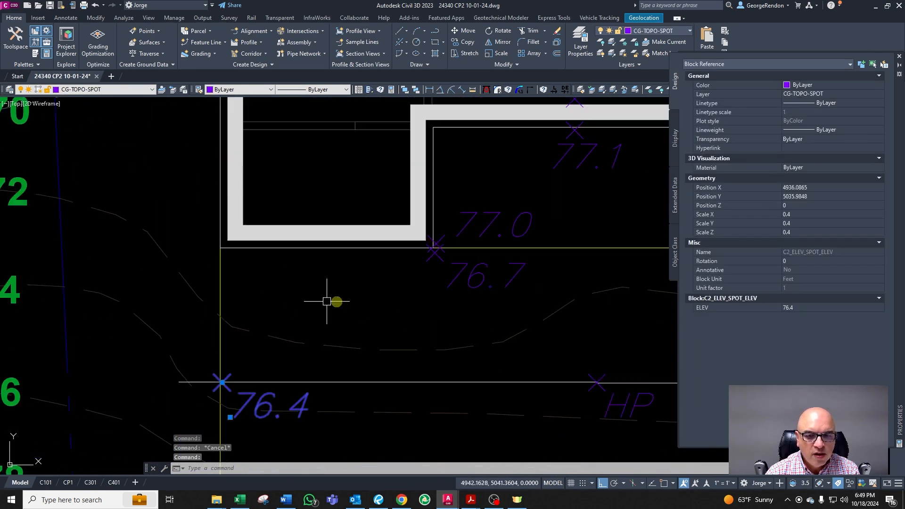
pyautogui.press('Escape')
pyautogui.scroll(-4, 316, 236)
pyautogui.scroll(2, 393, 256)
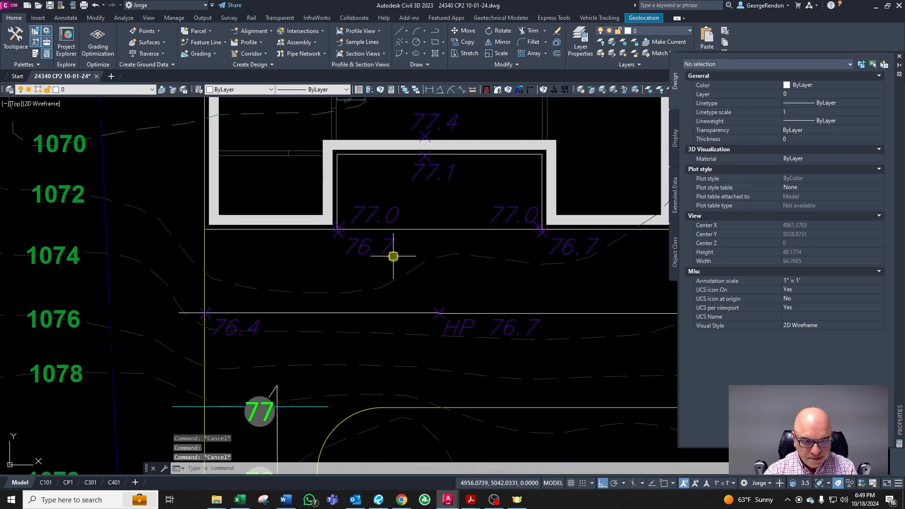
pyautogui.click(391, 246)
pyautogui.write('co')
pyautogui.press('Return')
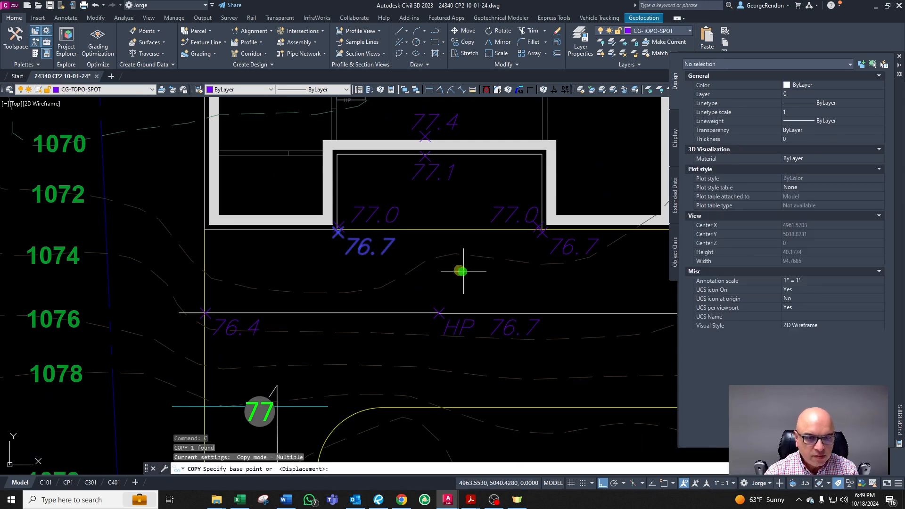
pyautogui.click(462, 271)
pyautogui.press('Escape')
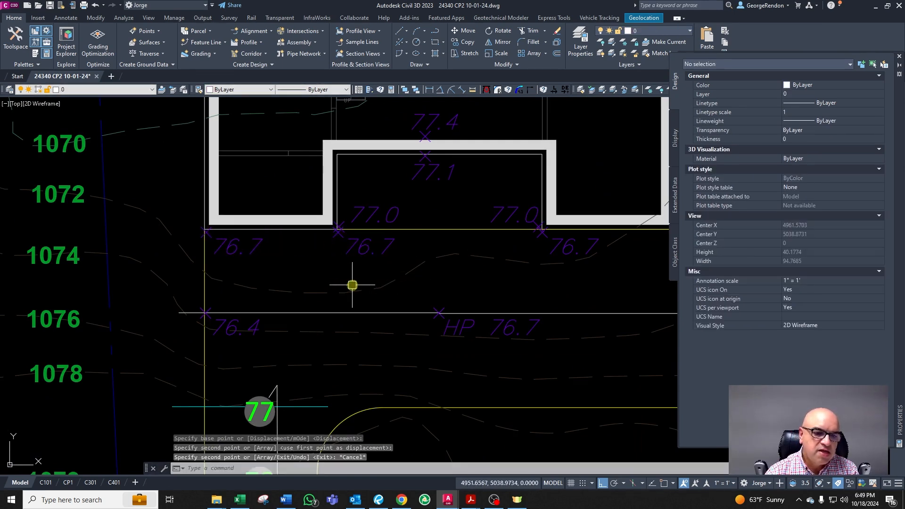
# Step: Copy a 76.7 spot elevation to the building corner beside the 76.3 label
pyautogui.scroll(2, 215, 272)
pyautogui.scroll(-2, 217, 266)
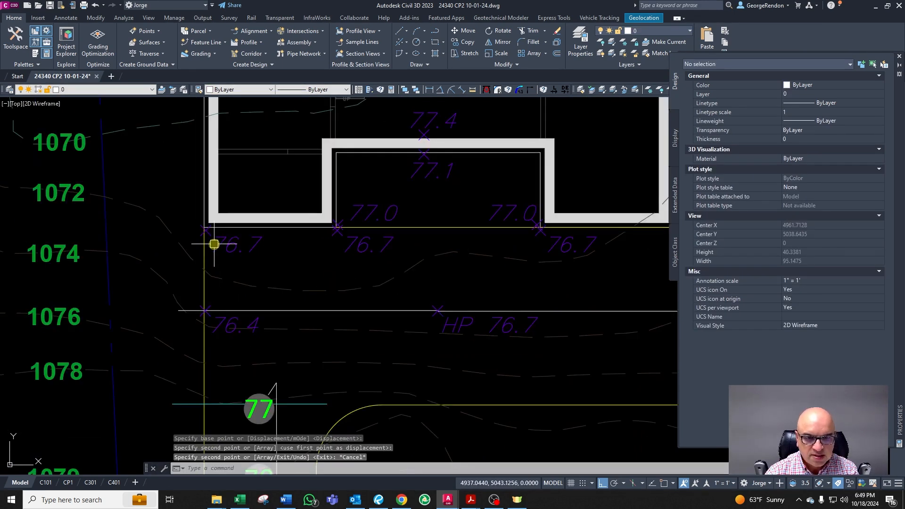
pyautogui.scroll(-3, 307, 233)
pyautogui.scroll(3, 333, 250)
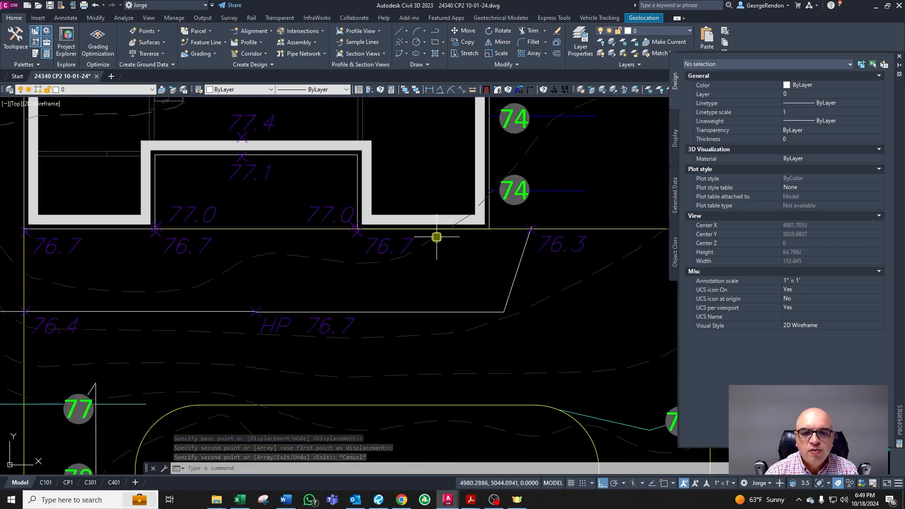
pyautogui.click(399, 242)
pyautogui.press('Escape')
pyautogui.click(378, 241)
pyautogui.press('Escape')
pyautogui.click(411, 258)
pyautogui.click(543, 260)
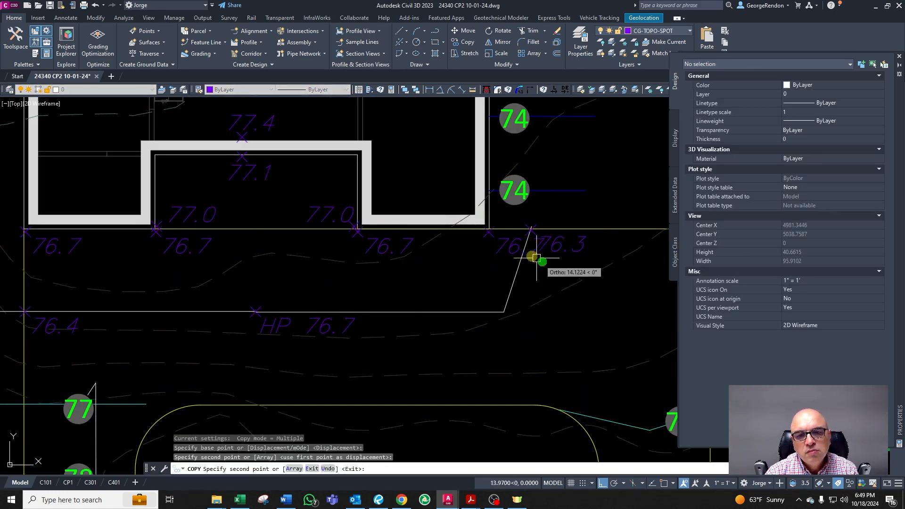
pyautogui.press('Escape')
pyautogui.click(514, 247)
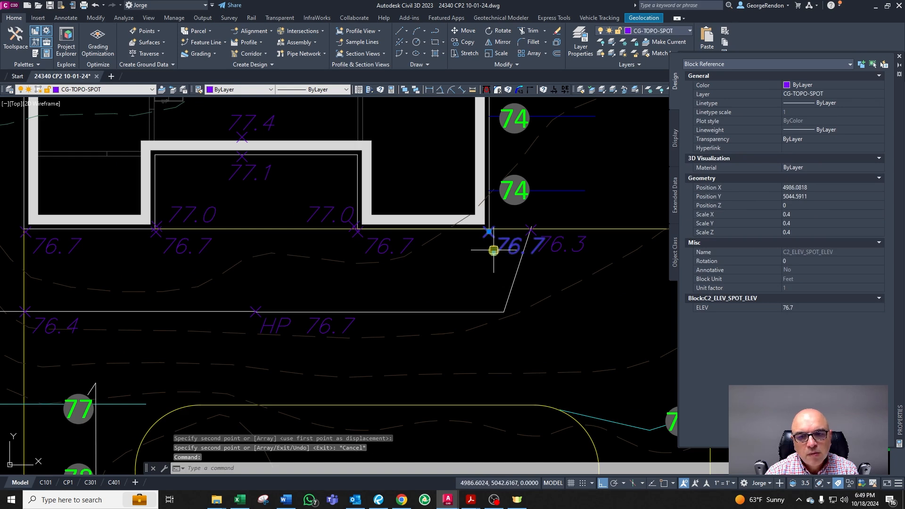
pyautogui.click(494, 253)
pyautogui.press('Escape')
pyautogui.press('Escape')
pyautogui.press('Escape')
# Step: Draw a line from the new corner spot elevation to the walkway corner using endpoint snap
pyautogui.scroll(3, 516, 231)
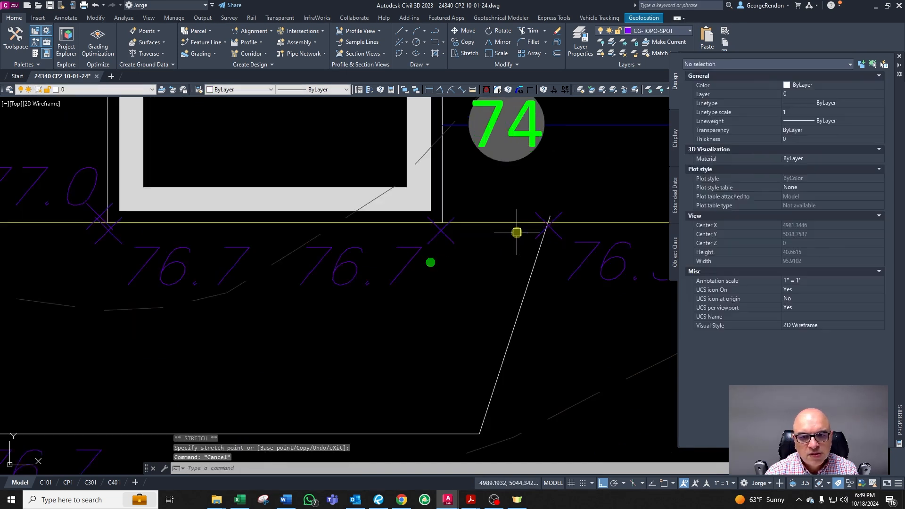
pyautogui.write('l')
pyautogui.press('Return')
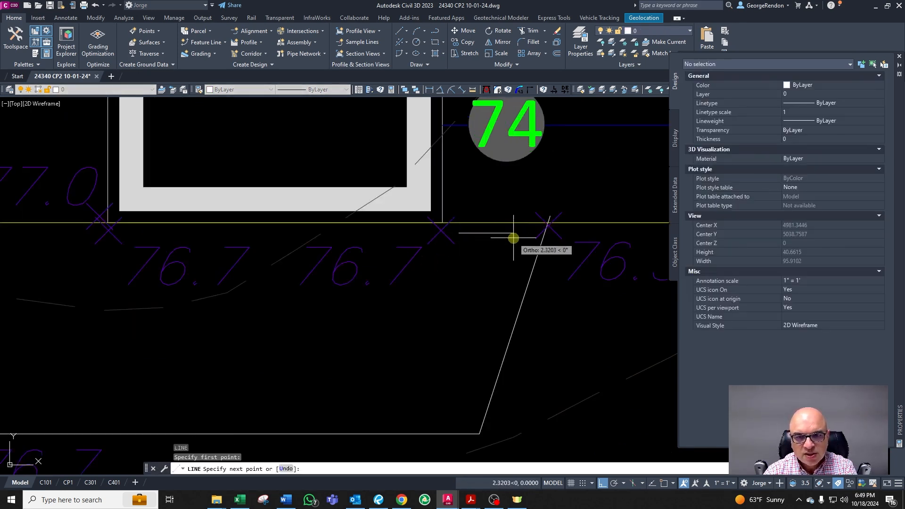
pyautogui.click(524, 236)
pyautogui.click(507, 229)
pyautogui.press('Escape')
pyautogui.scroll(-3, 507, 230)
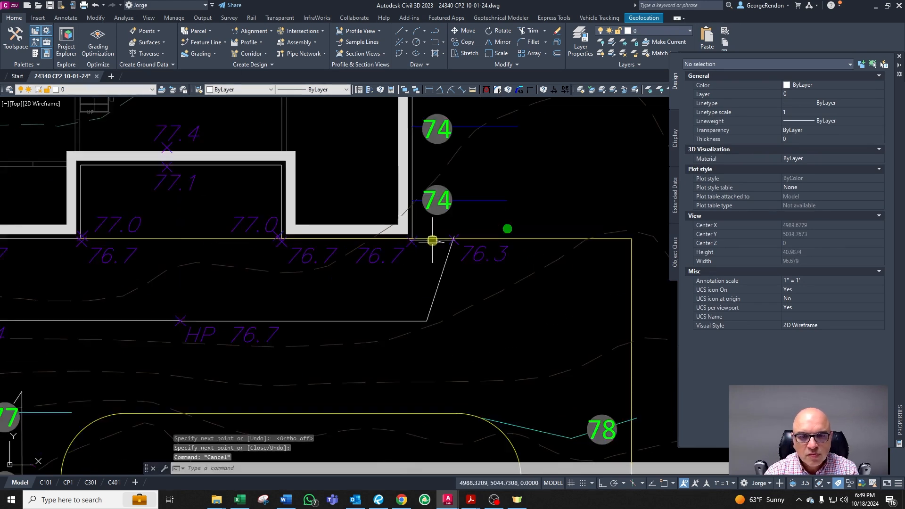
pyautogui.scroll(3, 424, 240)
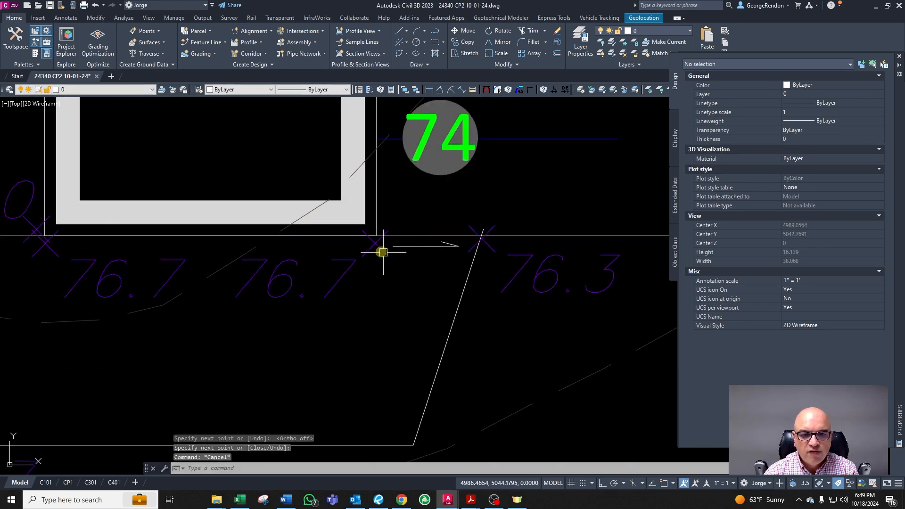
pyautogui.press('Return')
pyautogui.keyDown('shift'); pyautogui.rightClick(486, 200); pyautogui.keyUp('shift')
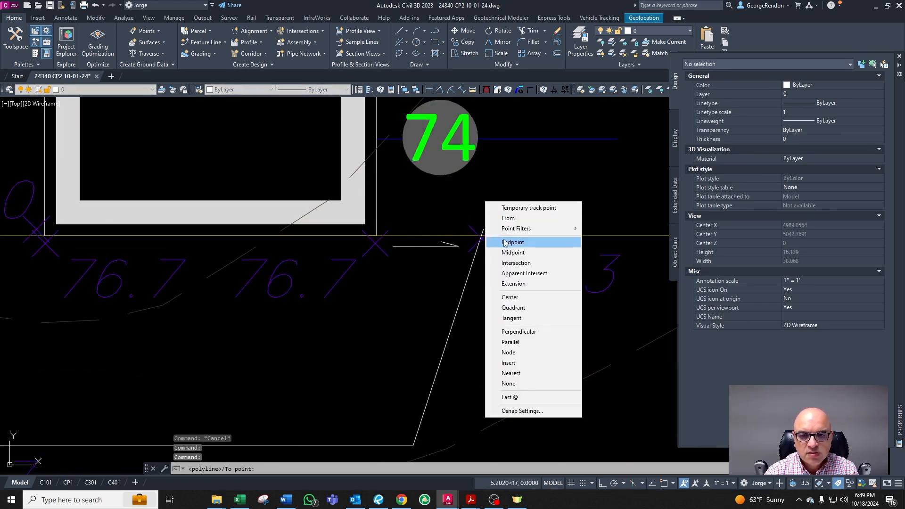
pyautogui.press('Escape')
pyautogui.press('Escape')
pyautogui.press('Escape')
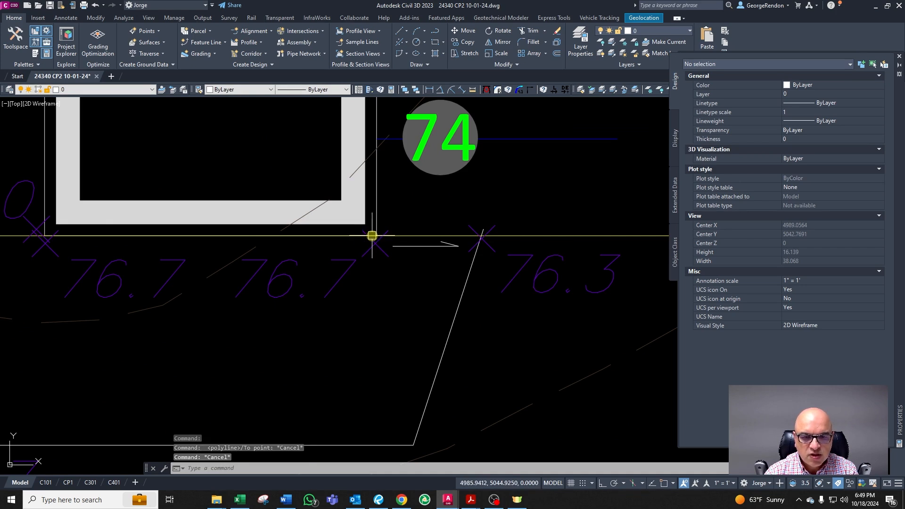
pyautogui.press('Return')
pyautogui.keyDown('shift'); pyautogui.rightClick(434, 202); pyautogui.keyUp('shift')
pyautogui.click(476, 285)
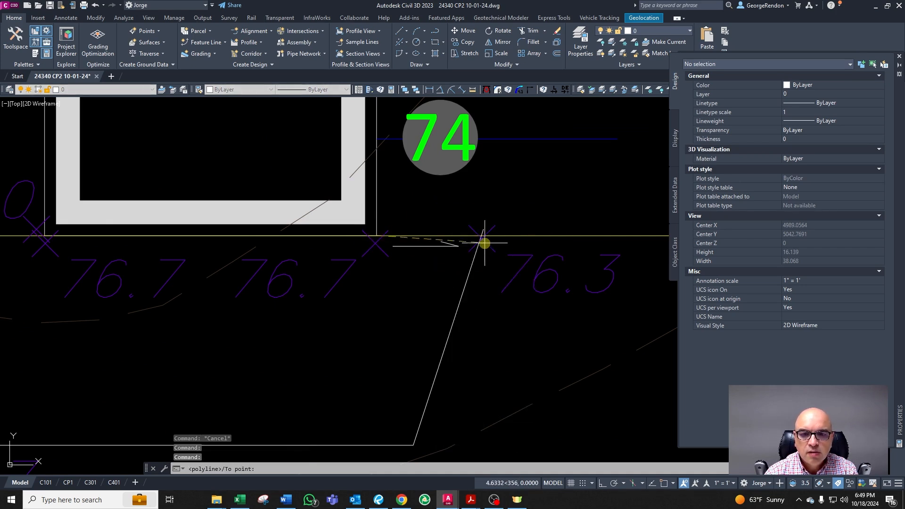
pyautogui.click(483, 238)
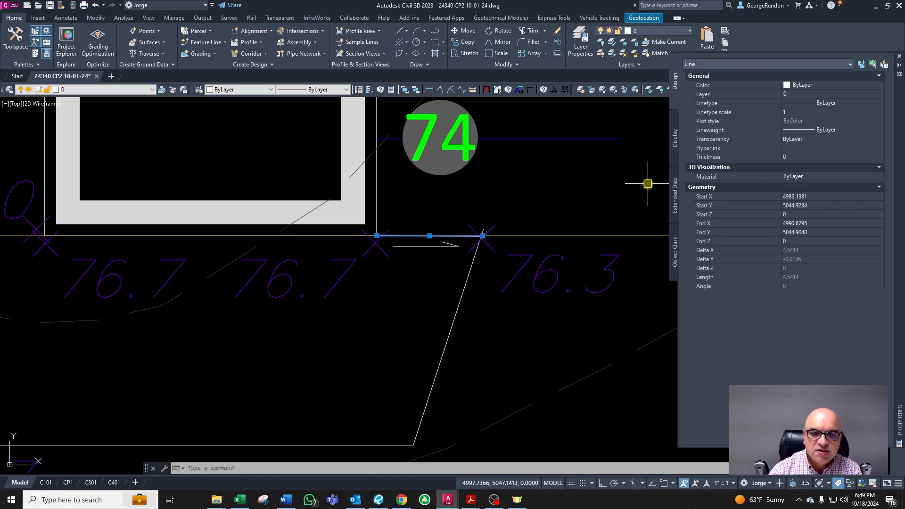
# Step: Move the spot elevation near the walkway corner horizontally with Ortho turned on
pyautogui.press('Escape')
pyautogui.press('Escape')
pyautogui.press('Escape')
pyautogui.scroll(-2, 358, 283)
pyautogui.click(424, 251)
pyautogui.write('m')
pyautogui.press('Return')
pyautogui.click(446, 276)
pyautogui.press('F8')
pyautogui.click(514, 274)
pyautogui.click(389, 283)
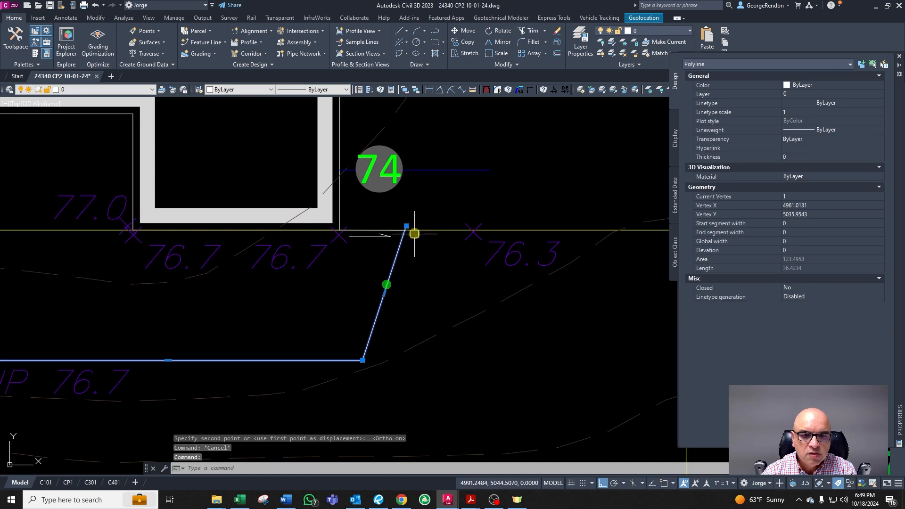
# Step: Stretch the walkway polyline's upper vertex to the spot elevation at the building corner
pyautogui.click(406, 226)
pyautogui.click(473, 231)
pyautogui.press('Escape')
# Step: Delete the short horizontal line along the house front near the walkway corner
pyautogui.click(372, 230)
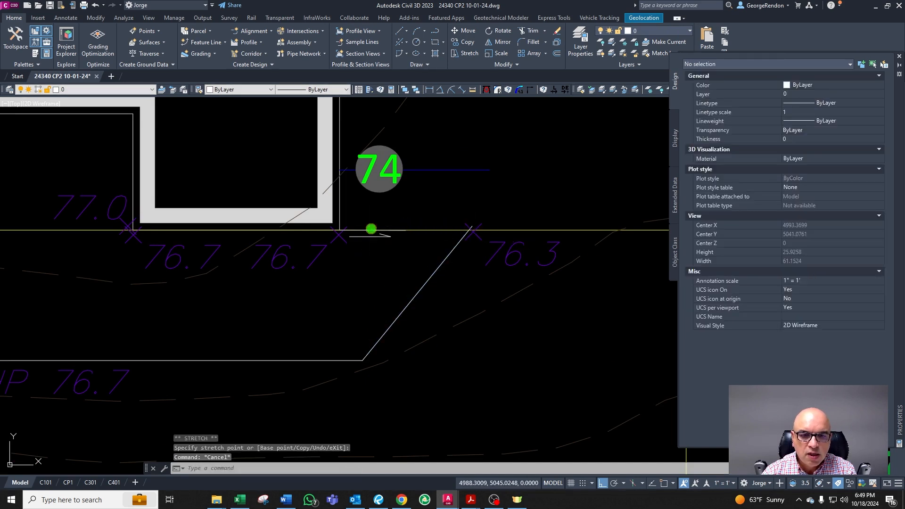
pyautogui.click(405, 230)
pyautogui.click(464, 230)
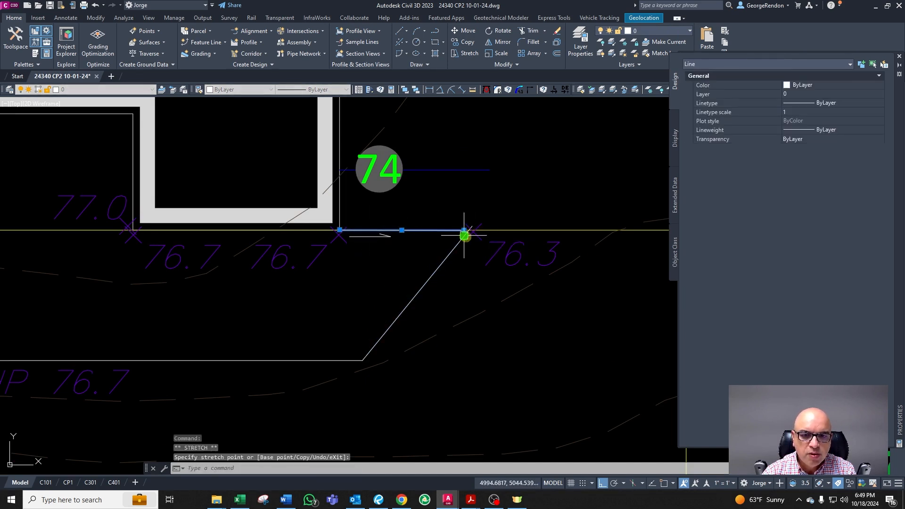
pyautogui.press('Escape')
pyautogui.moveTo(509, 245)
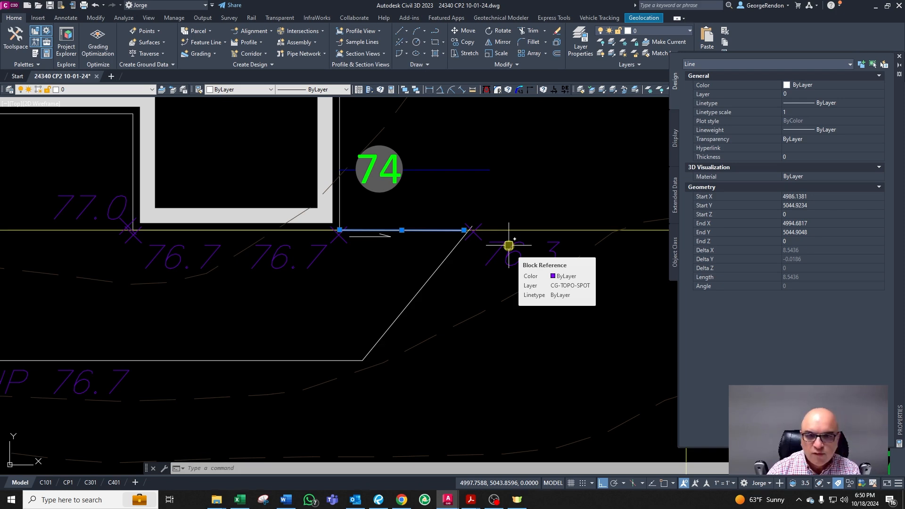
pyautogui.press('Delete')
pyautogui.click(384, 236)
pyautogui.scroll(-2, 442, 258)
pyautogui.press('Delete')
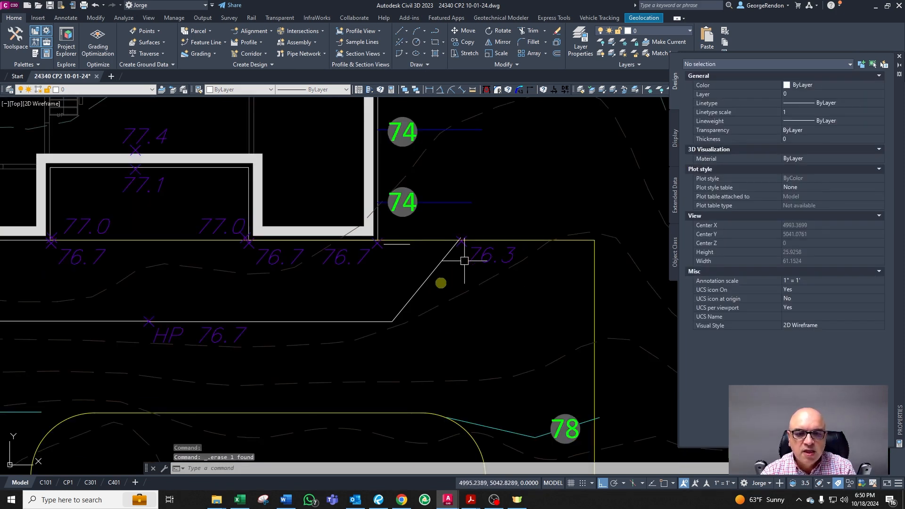
pyautogui.press('Escape')
pyautogui.click(433, 278)
pyautogui.scroll(2, 437, 276)
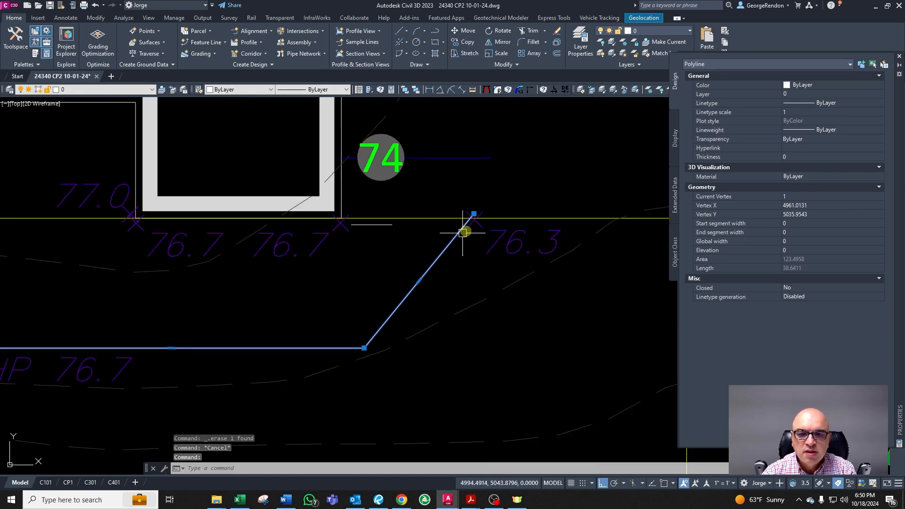
pyautogui.click(474, 217)
pyautogui.scroll(-3, 457, 234)
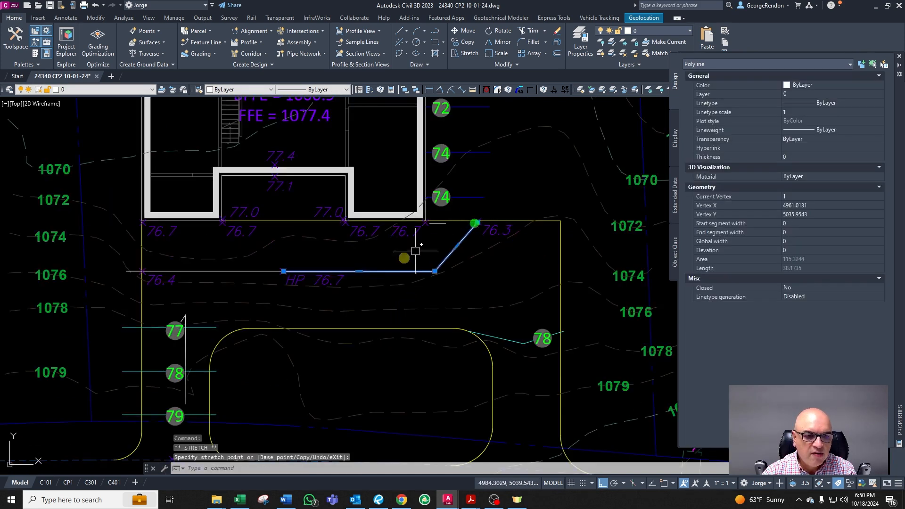
pyautogui.press('Escape')
pyautogui.click(366, 277)
pyautogui.press('Escape')
pyautogui.press('Escape')
pyautogui.press('Escape')
pyautogui.click(368, 273)
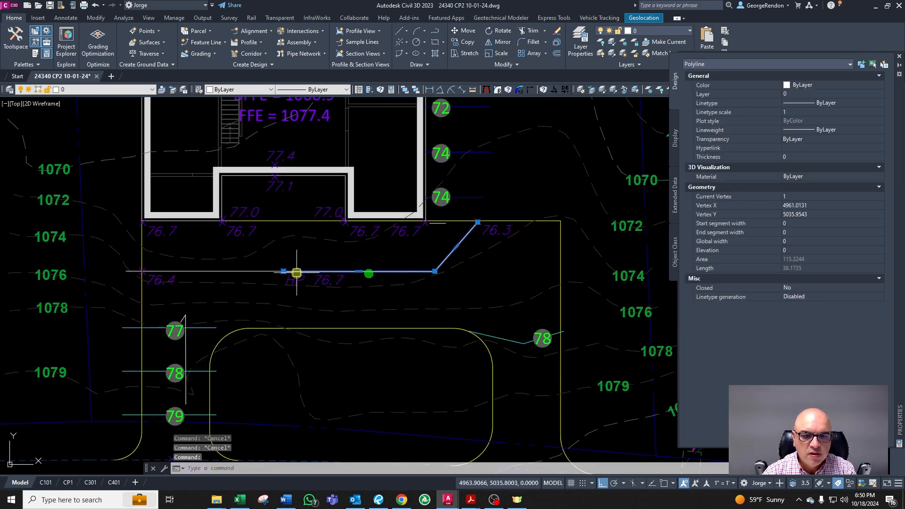
pyautogui.scroll(2, 445, 214)
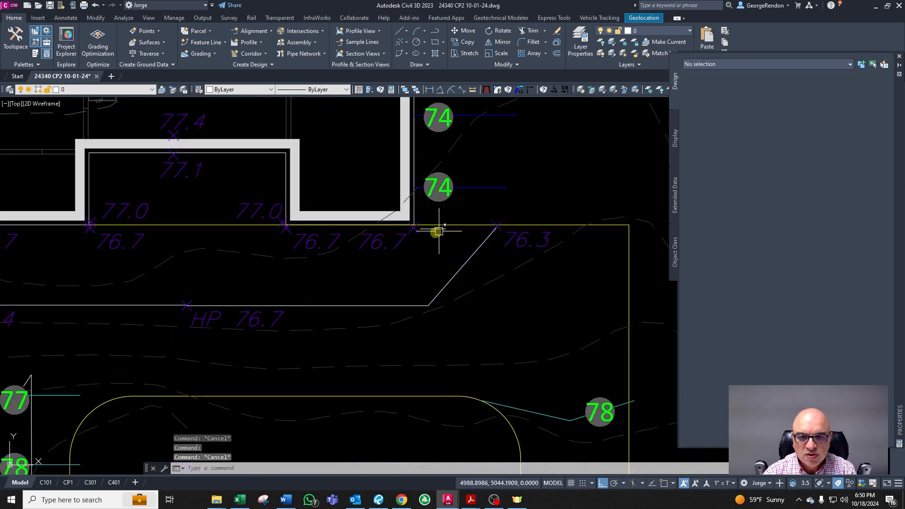
# Step: Delete a stray object near the house's front corner
pyautogui.press('Delete')
pyautogui.press('Escape')
pyautogui.click(456, 274)
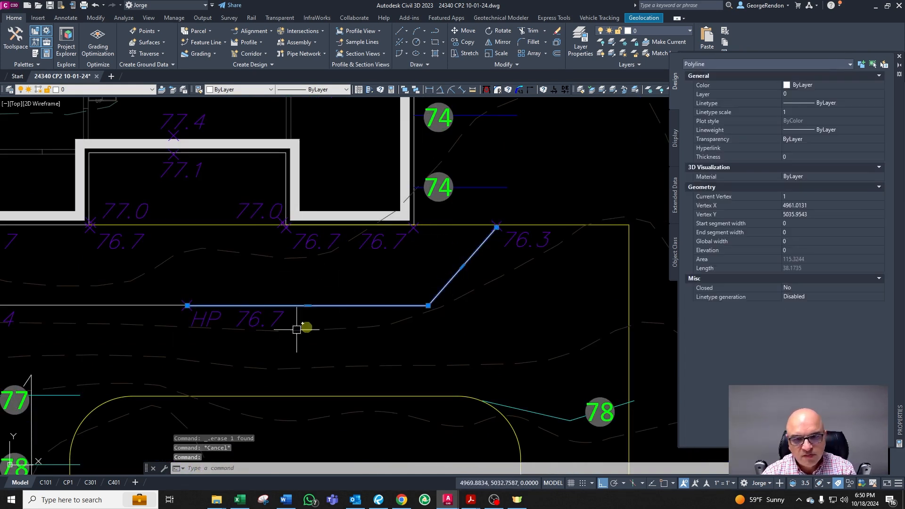
pyautogui.press('Escape')
pyautogui.click(241, 322)
pyautogui.press('Escape')
pyautogui.press('Escape')
pyautogui.press('Escape')
pyautogui.scroll(2, 445, 227)
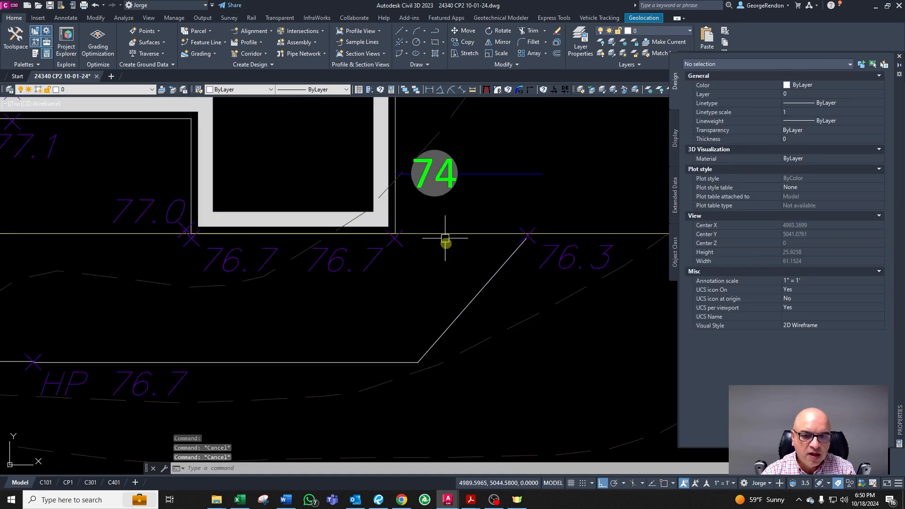
# Step: Draw a horizontal line with Ortho from the house corner to the walkway corner, then delete it
pyautogui.press('l')
pyautogui.press('Return')
pyautogui.click(364, 220)
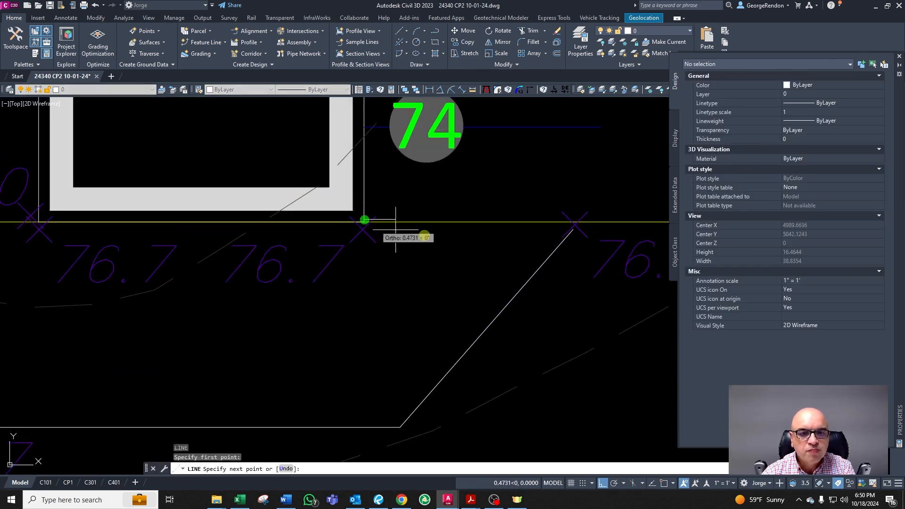
pyautogui.click(576, 220)
pyautogui.press('Escape')
pyautogui.press('Escape')
pyautogui.click(521, 218)
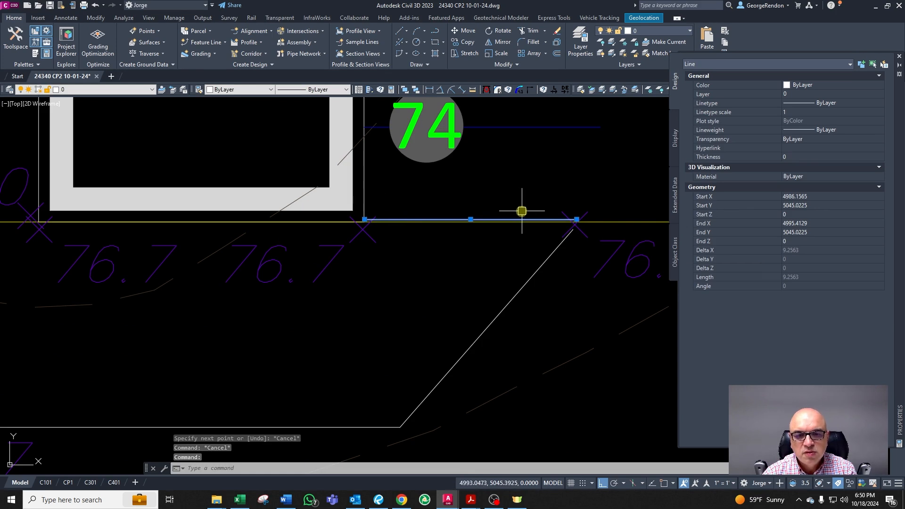
pyautogui.scroll(-4, 550, 250)
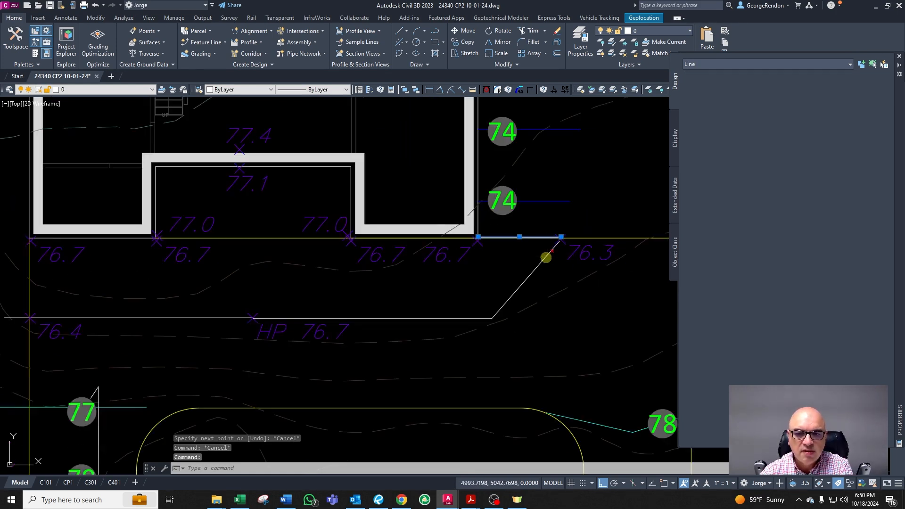
pyautogui.press('Delete')
# Step: Examine the house front, walkway and driveway grading at different zoom levels
pyautogui.click(546, 257)
pyautogui.scroll(-5, 517, 265)
pyautogui.press('Escape')
pyautogui.scroll(5, 394, 346)
pyautogui.press('Escape')
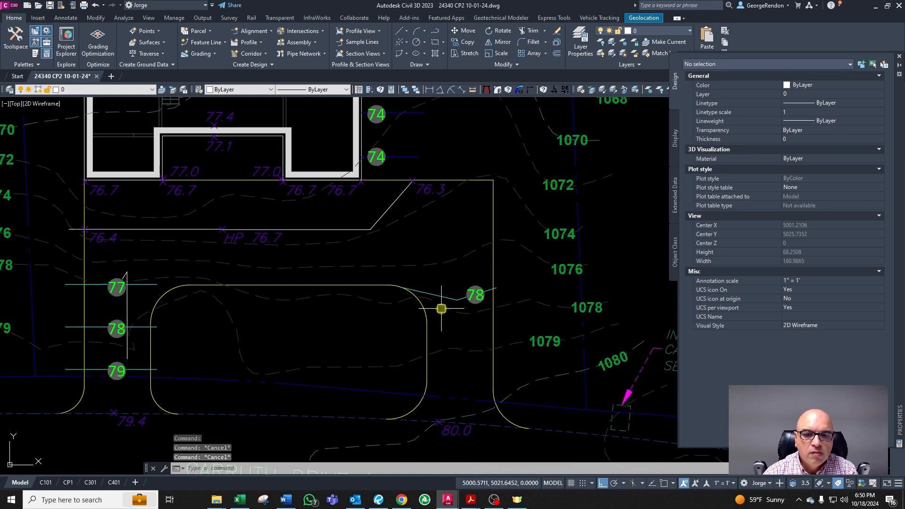
pyautogui.scroll(-2, 442, 309)
pyautogui.scroll(-3, 425, 362)
pyautogui.scroll(4, 315, 264)
pyautogui.scroll(-4, 316, 264)
pyautogui.scroll(3, 280, 270)
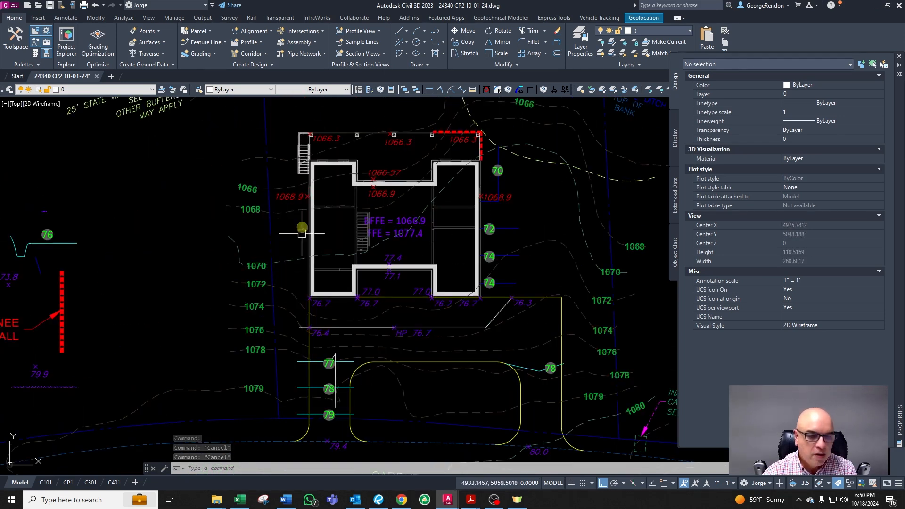
pyautogui.scroll(4, 283, 265)
pyautogui.scroll(-2, 304, 256)
pyautogui.scroll(2, 302, 256)
pyautogui.scroll(-2, 294, 278)
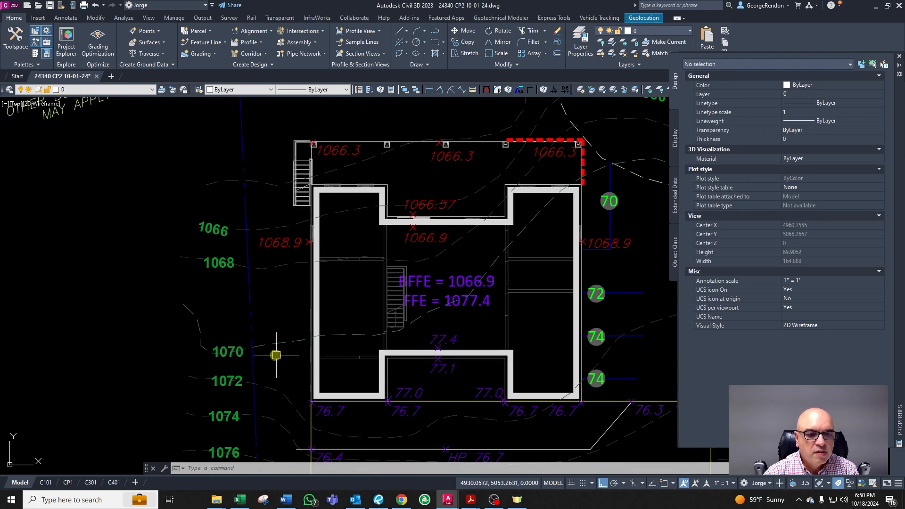
pyautogui.scroll(3, 276, 353)
pyautogui.press('Escape')
pyautogui.press('Escape')
pyautogui.scroll(-3, 323, 390)
pyautogui.scroll(2, 316, 402)
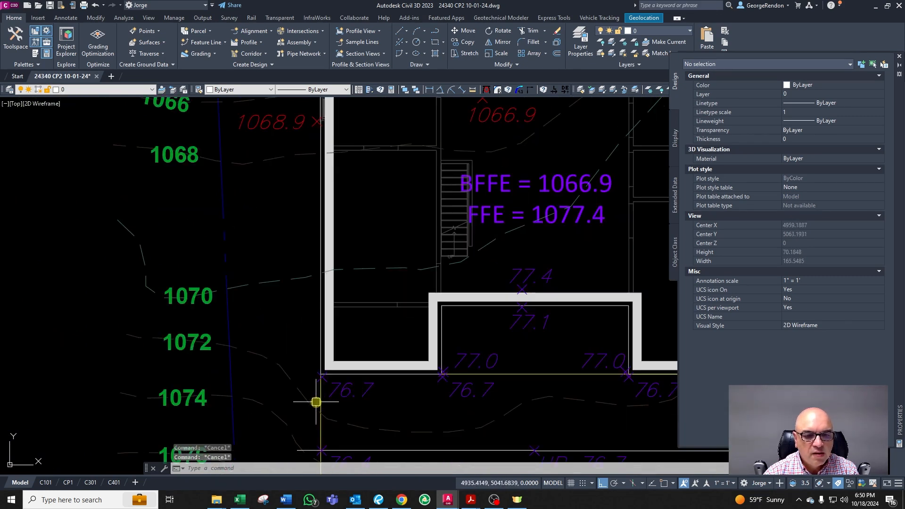
# Step: Copy the 76.7 spot elevation at the house's left front corner and move it just outside that corner
pyautogui.click(342, 396)
pyautogui.scroll(-3, 310, 349)
pyautogui.scroll(3, 313, 389)
pyautogui.scroll(-3, 282, 297)
pyautogui.scroll(6, 281, 297)
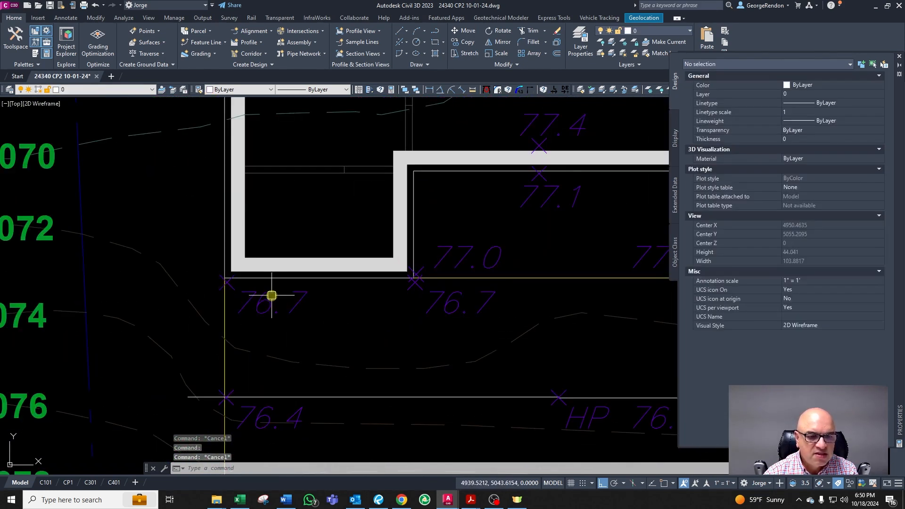
pyautogui.press('Return')
pyautogui.click(312, 307)
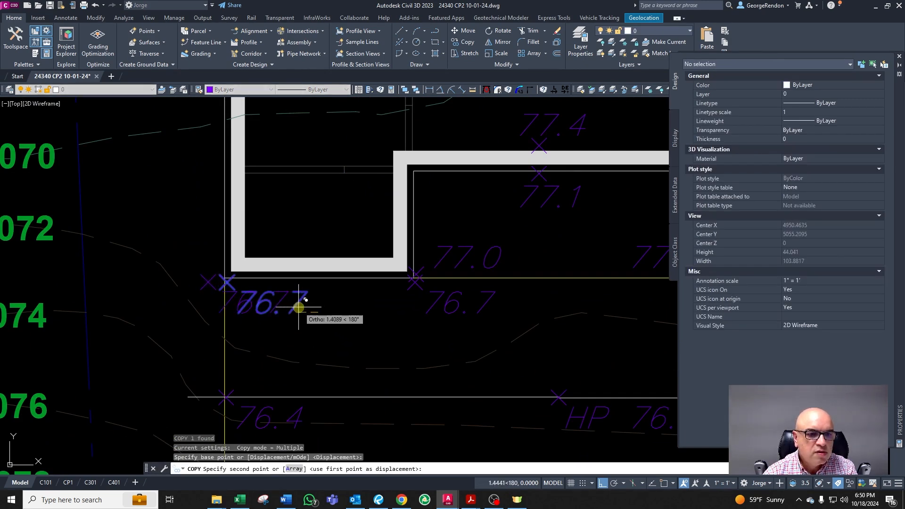
pyautogui.click(301, 307)
pyautogui.press('Escape')
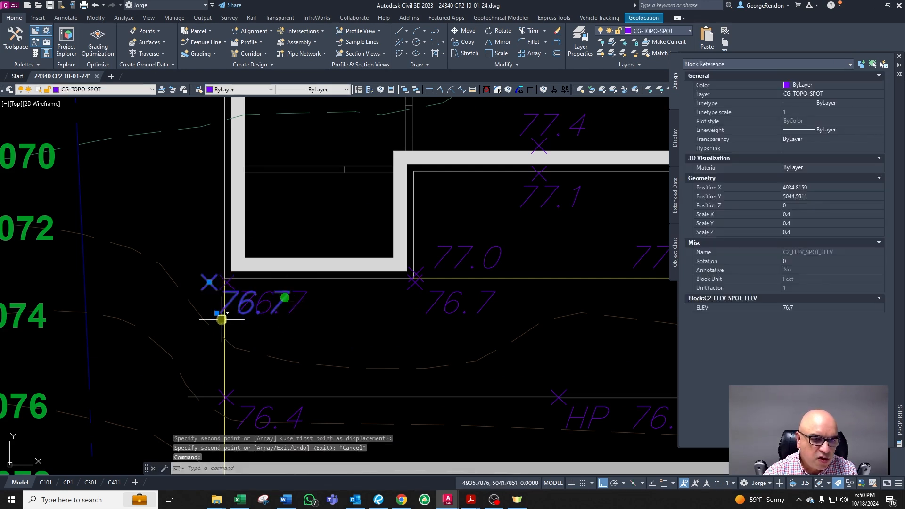
pyautogui.click(216, 312)
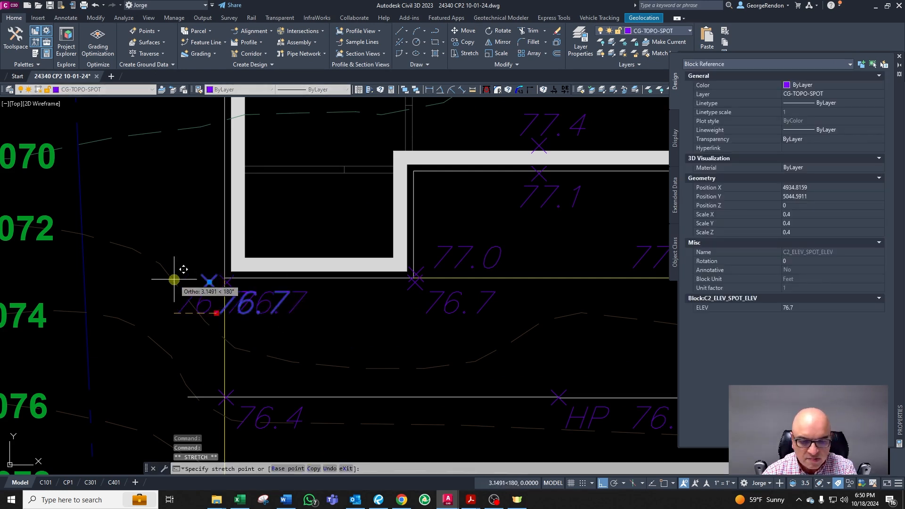
pyautogui.press('F8')
pyautogui.click(137, 260)
pyautogui.press('Escape')
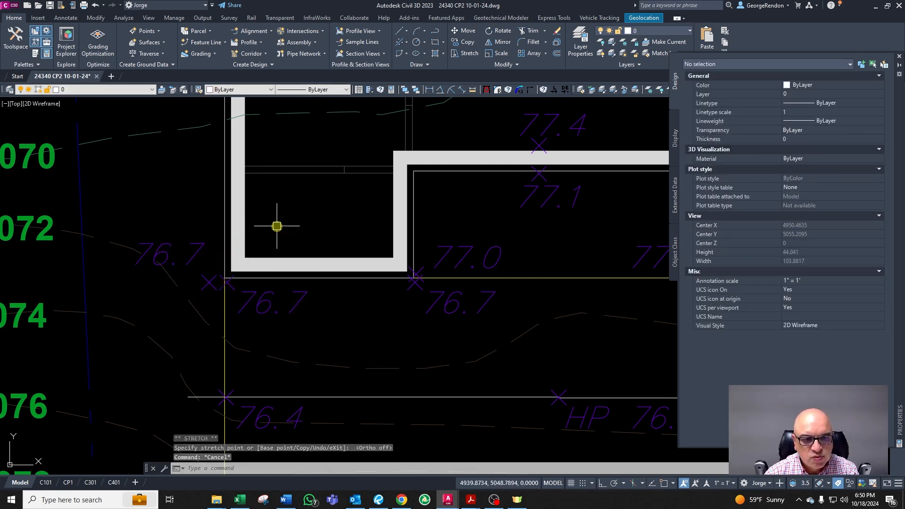
# Step: Set the copied spot elevation's value to 76.5
pyautogui.scroll(-2, 227, 346)
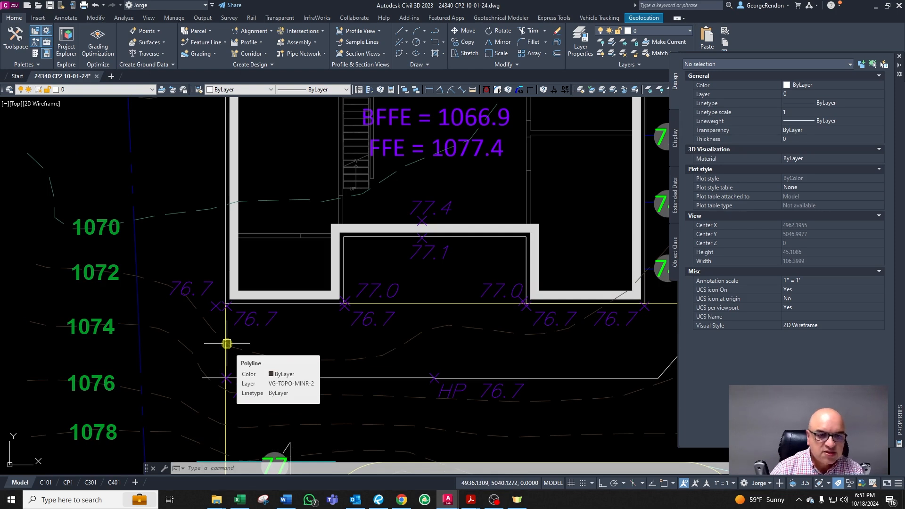
pyautogui.press('Escape')
pyautogui.press('Escape')
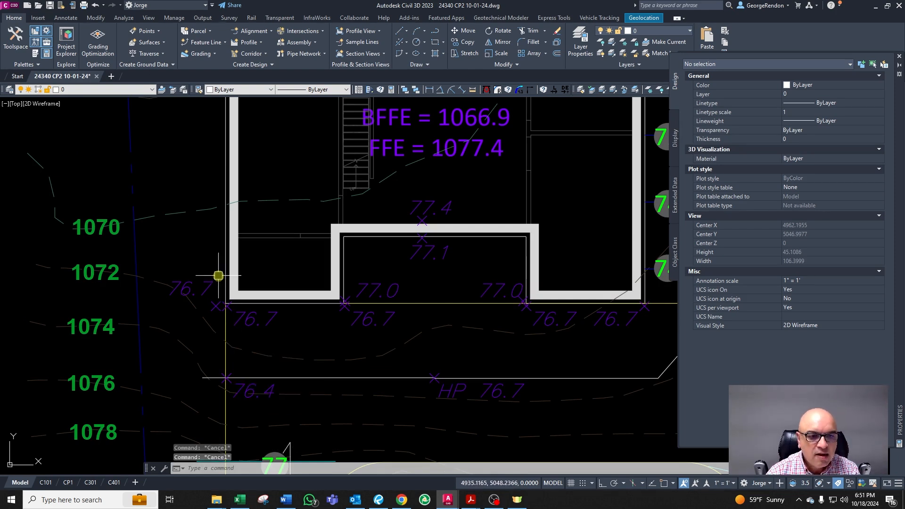
pyautogui.scroll(2, 229, 333)
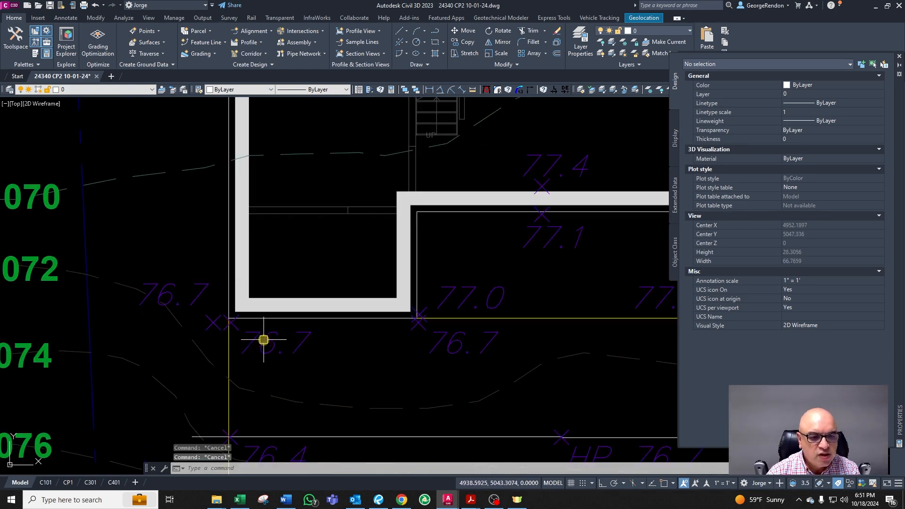
pyautogui.click(201, 287)
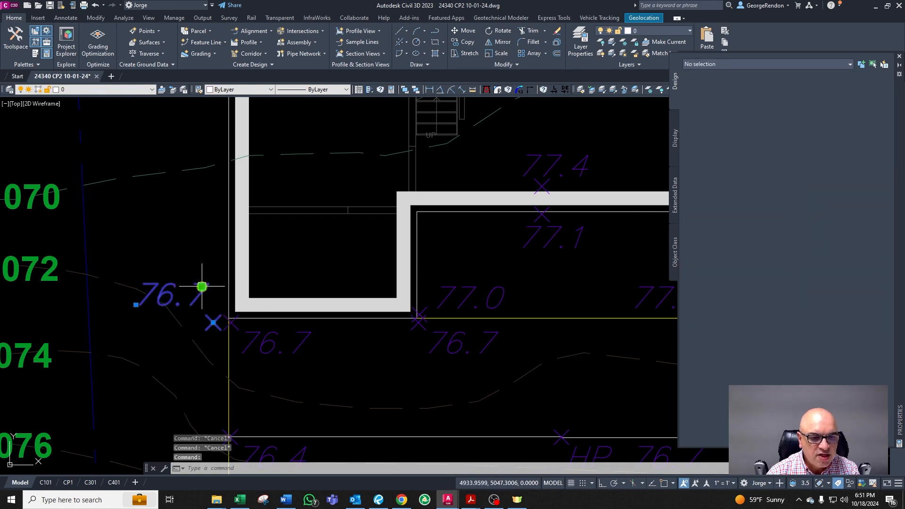
pyautogui.doubleClick(258, 332)
pyautogui.write('76')
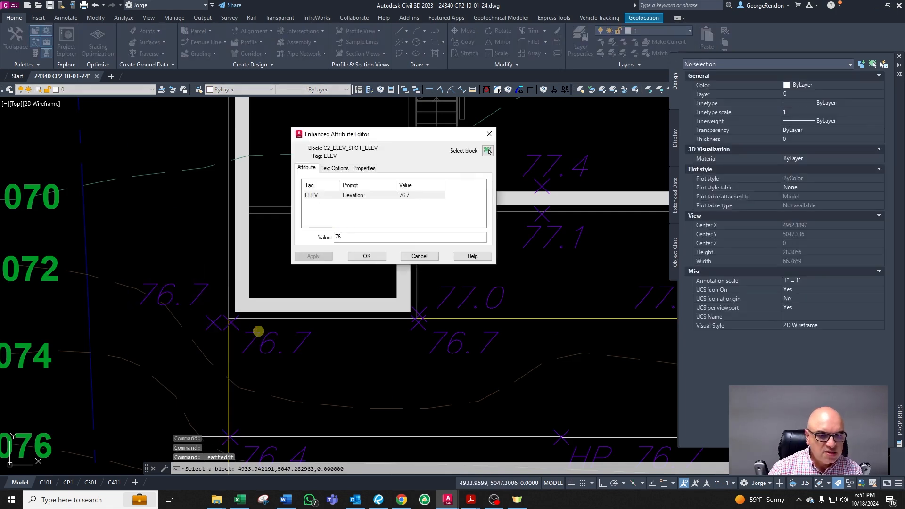
pyautogui.write('.5')
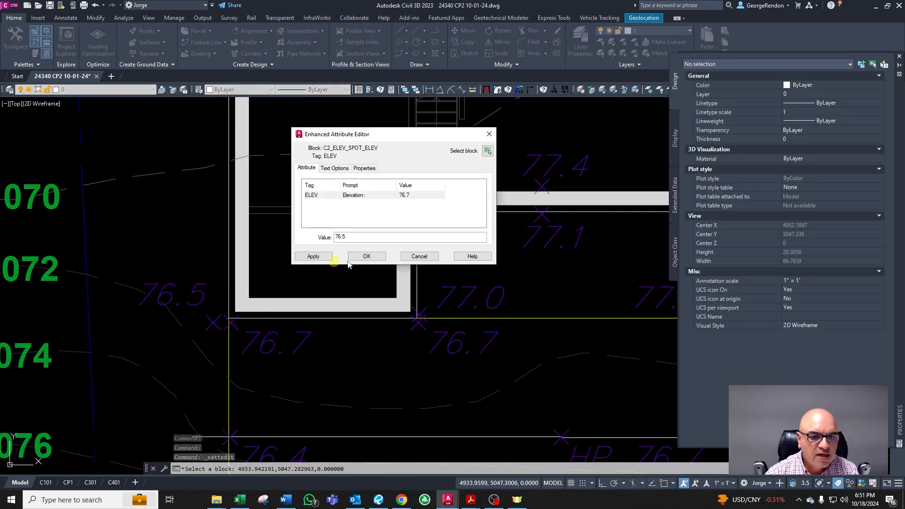
pyautogui.click(370, 256)
# Step: Switch to Word and review the Design Constrains table in Constantes de diseño.docx
pyautogui.scroll(-5, 331, 241)
pyautogui.scroll(3, 371, 189)
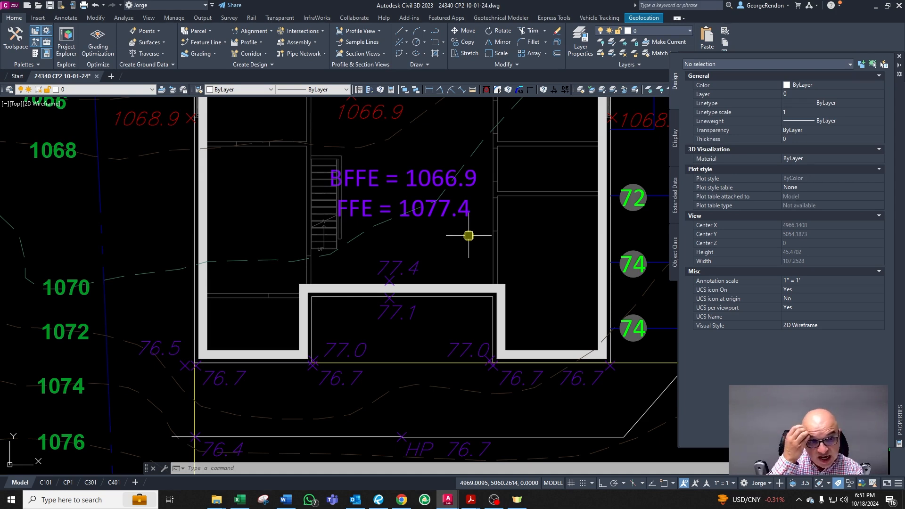
pyautogui.press('Escape')
pyautogui.scroll(-2, 435, 235)
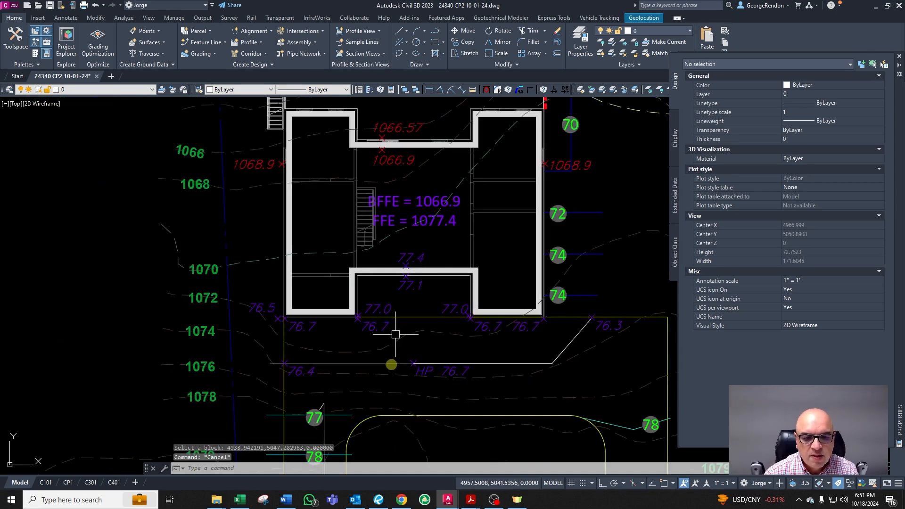
pyautogui.click(288, 501)
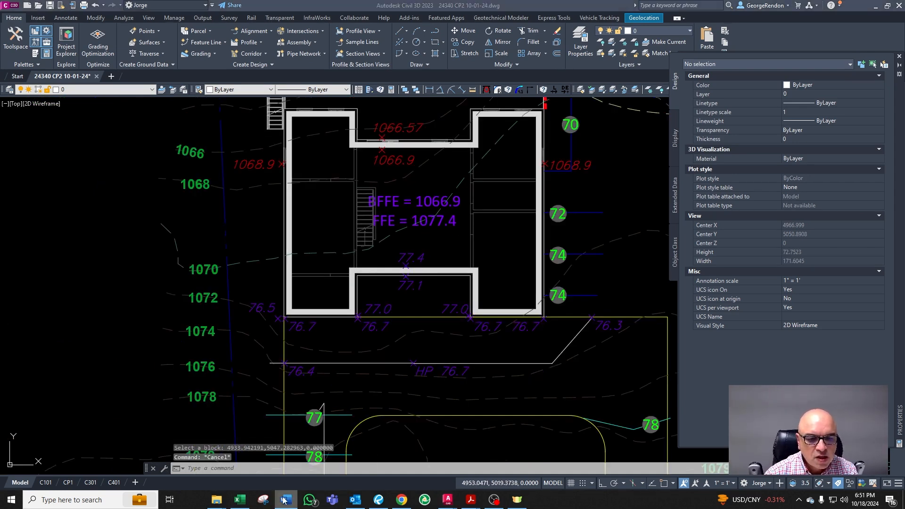
pyautogui.click(289, 504)
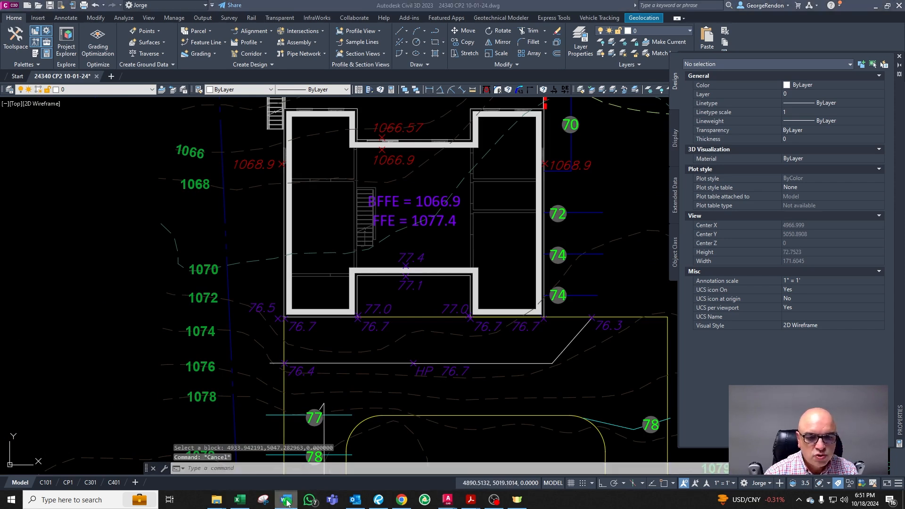
pyautogui.scroll(10, 545, 364)
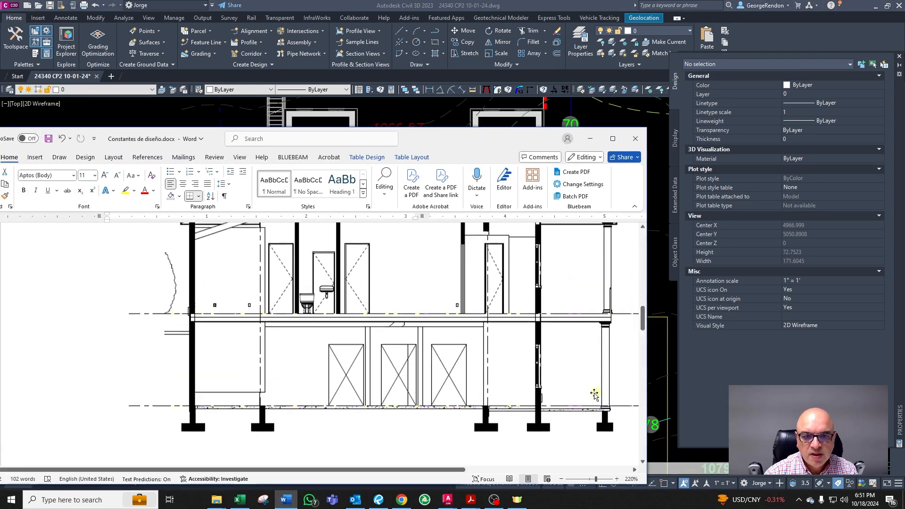
pyautogui.scroll(-4, 546, 364)
pyautogui.scroll(3, 518, 358)
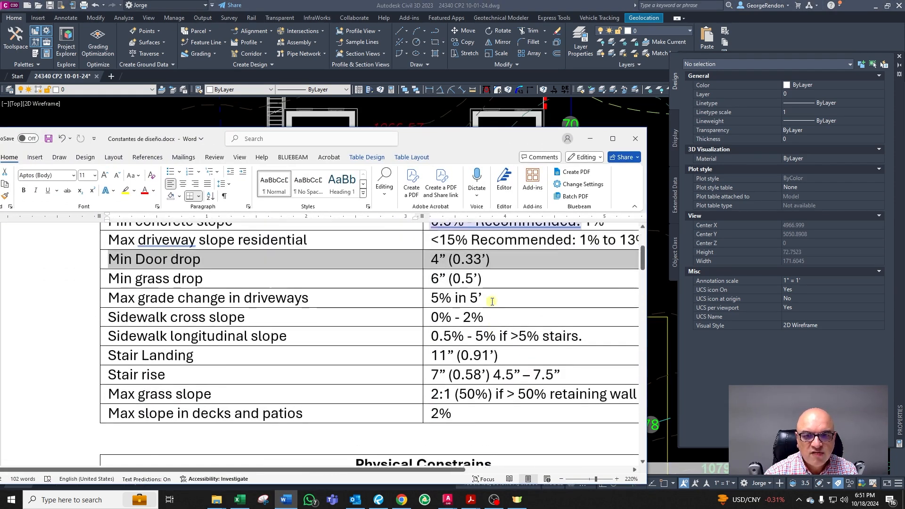
pyautogui.click(502, 355)
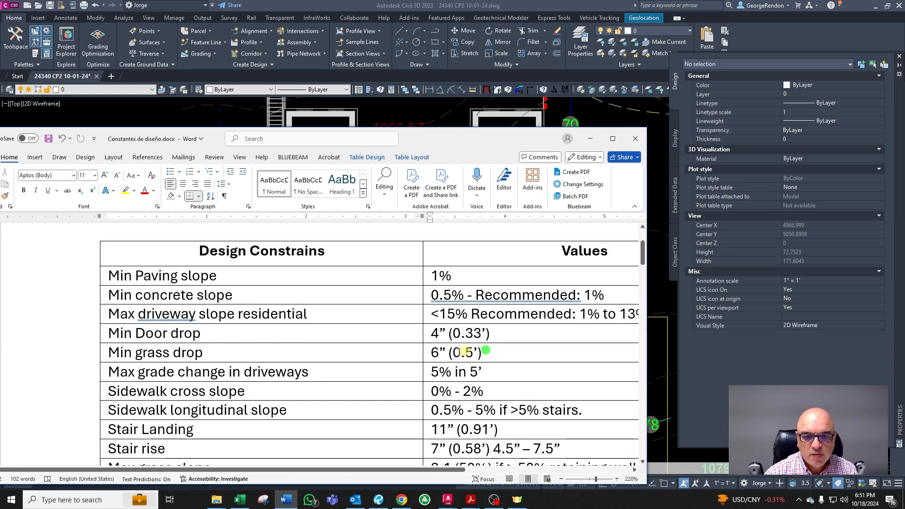
# Step: Highlight the 0.5' Min grass drop value in the constraints table and return to the drawing
pyautogui.tripleClick(472, 352)
pyautogui.click(589, 140)
pyautogui.press('Escape')
pyautogui.press('Escape')
pyautogui.scroll(-4, 323, 289)
pyautogui.scroll(6, 334, 309)
pyautogui.scroll(5, 299, 258)
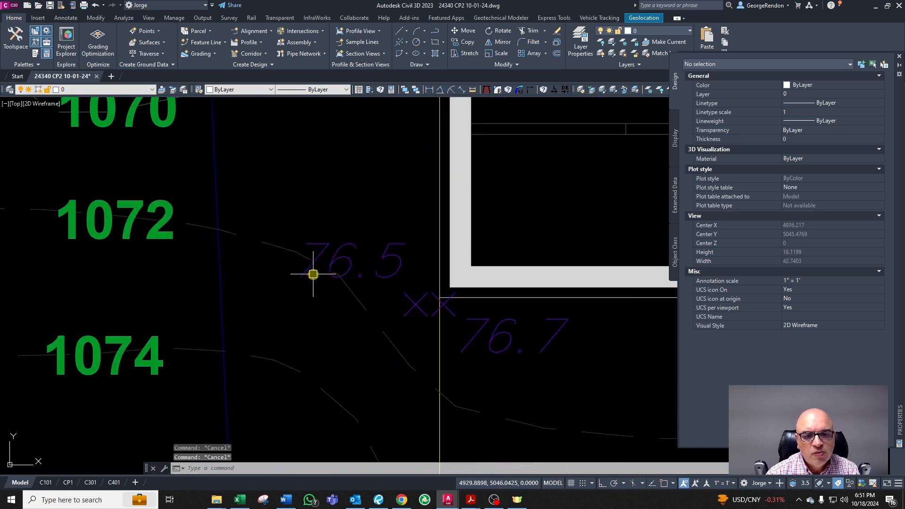
pyautogui.scroll(-5, 316, 275)
pyautogui.scroll(4, 344, 295)
pyautogui.click(347, 239)
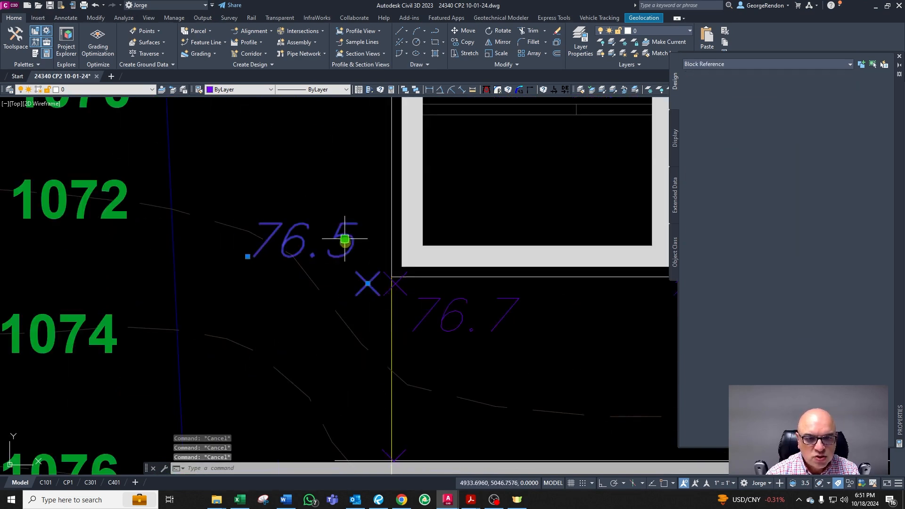
pyautogui.write('m')
pyautogui.press('Return')
pyautogui.click(429, 294)
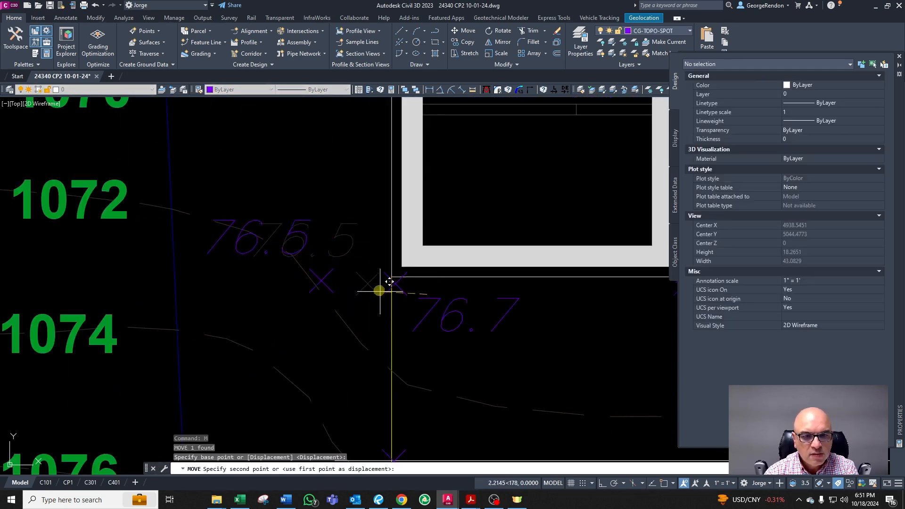
pyautogui.press('Escape')
pyautogui.press('Escape')
pyautogui.press('Escape')
# Step: Erase the line running from the 76.4 spot elevation toward the HP 76.7 spot in front of the house
pyautogui.scroll(-4, 368, 294)
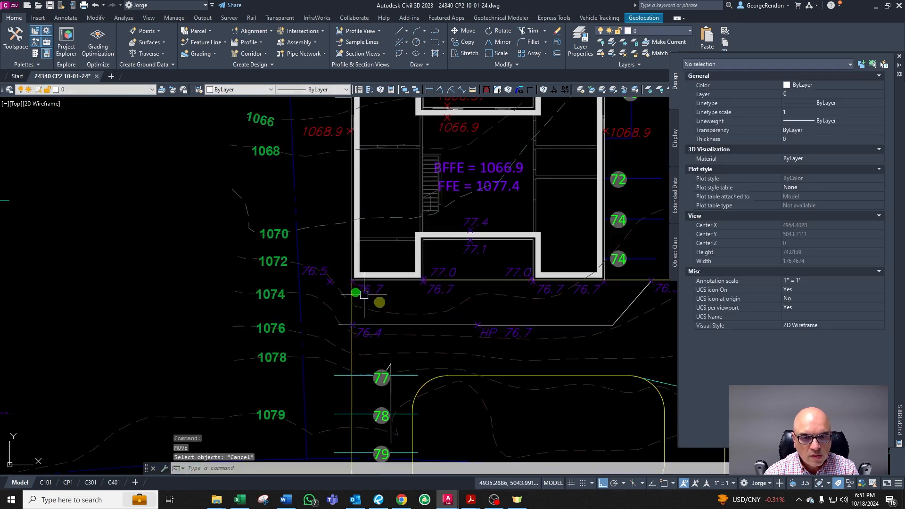
pyautogui.scroll(1, 397, 321)
pyautogui.click(400, 336)
pyautogui.scroll(-2, 424, 333)
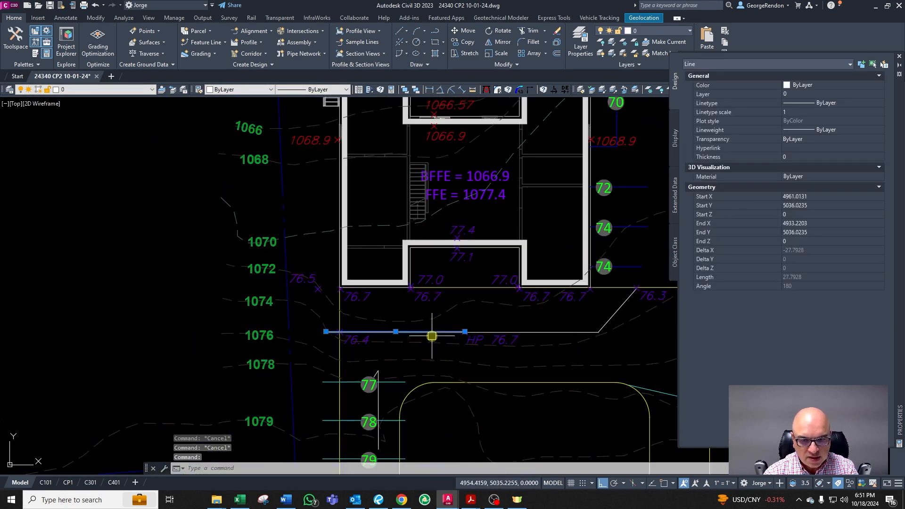
pyautogui.press('Escape')
pyautogui.scroll(2, 444, 340)
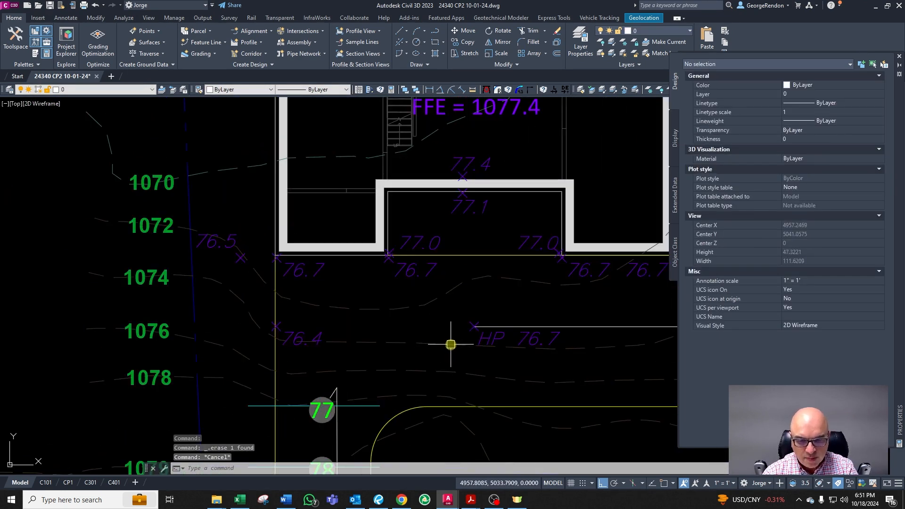
# Step: Draw a polyline from the walkway edge west and north past the house's left front corner, then erase it
pyautogui.write('pl')
pyautogui.press('Return')
pyautogui.click(470, 329)
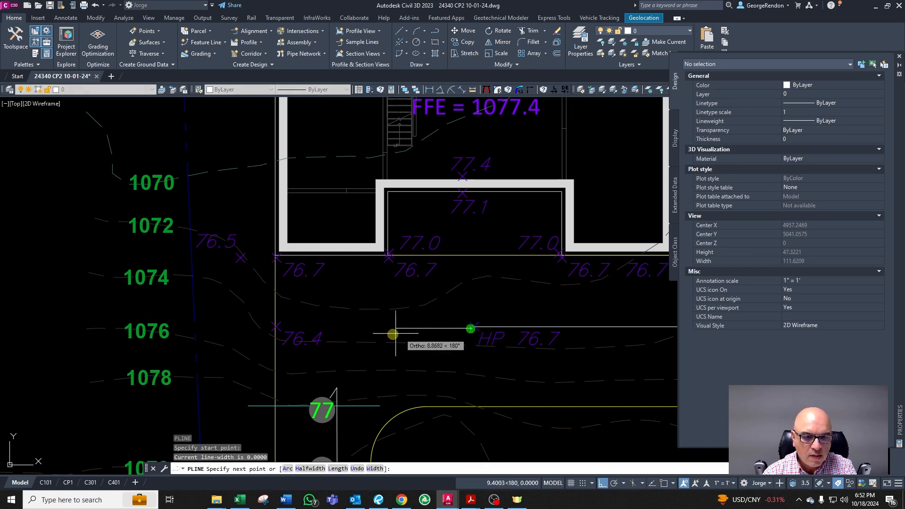
pyautogui.click(275, 327)
pyautogui.press('F8')
pyautogui.click(240, 245)
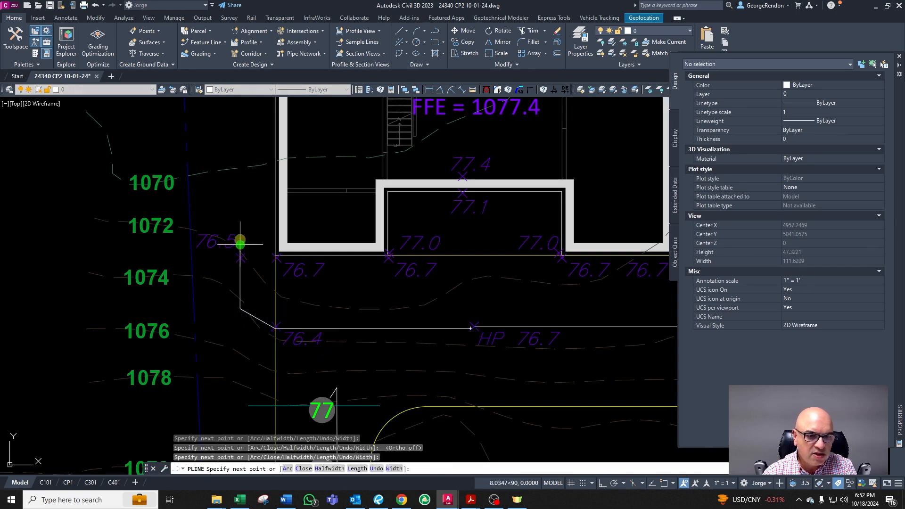
pyautogui.click(238, 120)
pyautogui.press('Return')
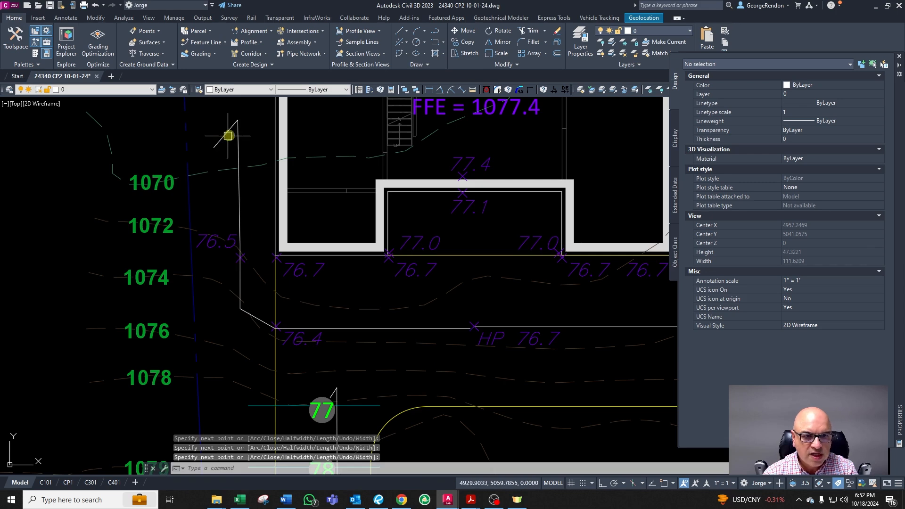
pyautogui.click(238, 127)
pyautogui.press('Delete')
pyautogui.press('Escape')
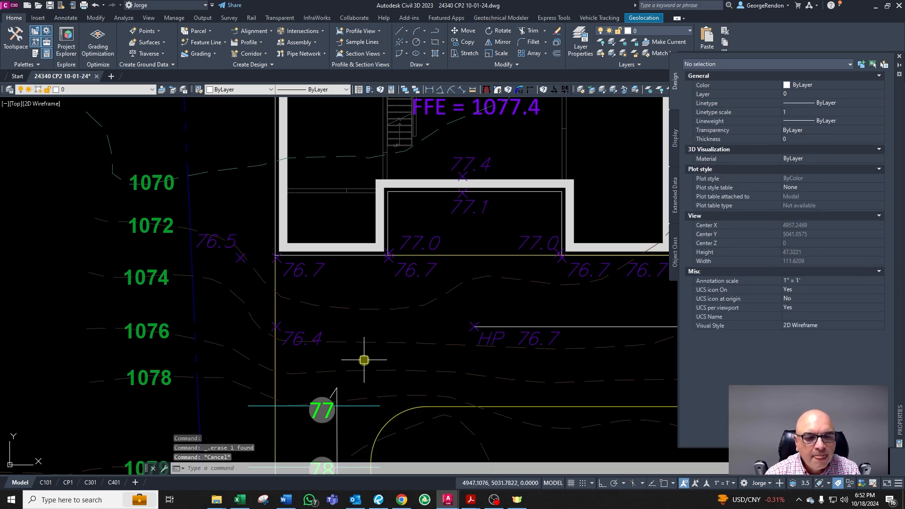
# Step: Set the spot elevation outside the house's left front corner to 76.2
pyautogui.press('Escape')
pyautogui.scroll(2, 275, 293)
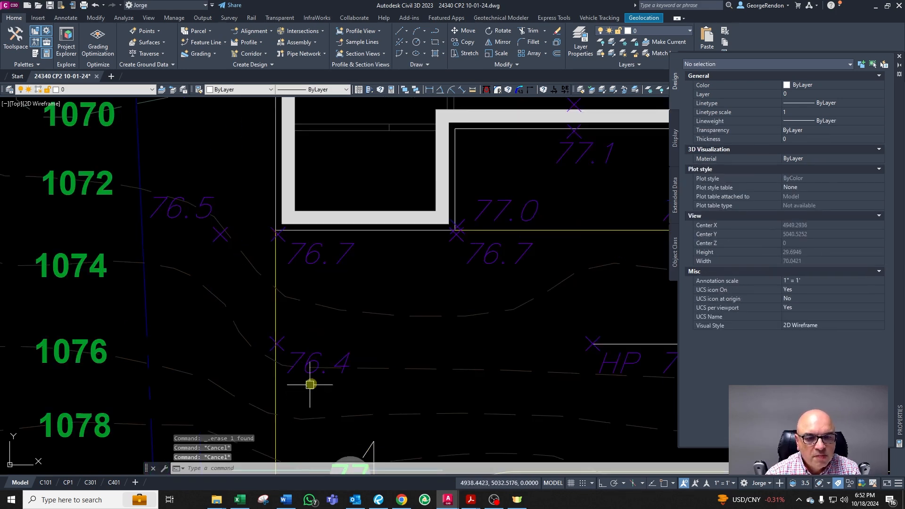
pyautogui.click(316, 355)
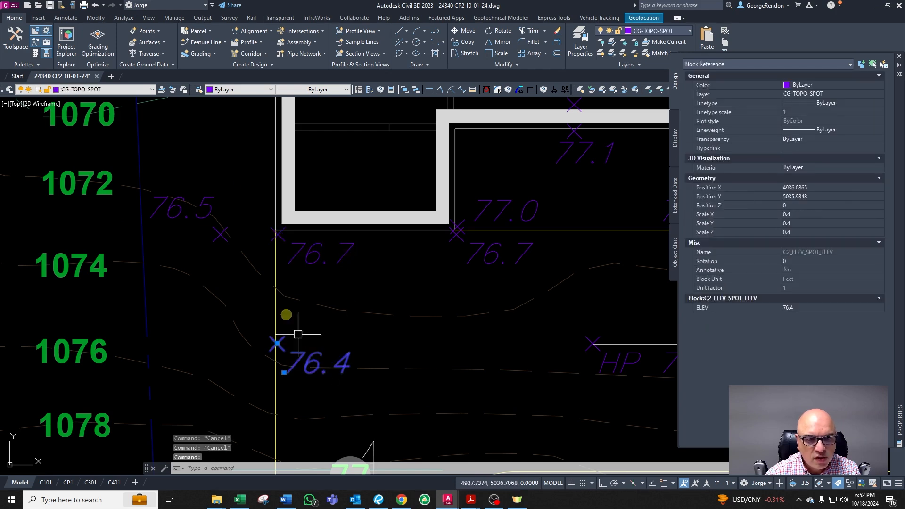
pyautogui.click(192, 212)
pyautogui.press('Escape')
pyautogui.press('Escape')
pyautogui.doubleClick(203, 209)
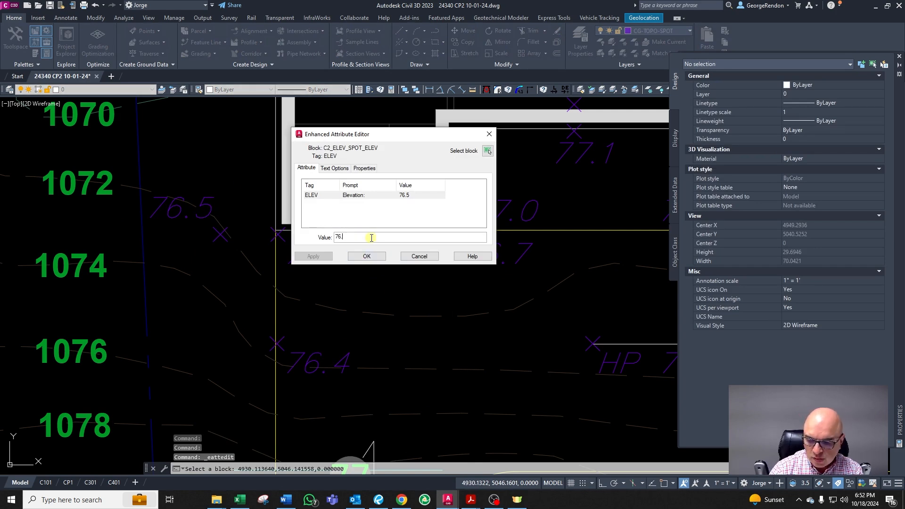
pyautogui.click(367, 256)
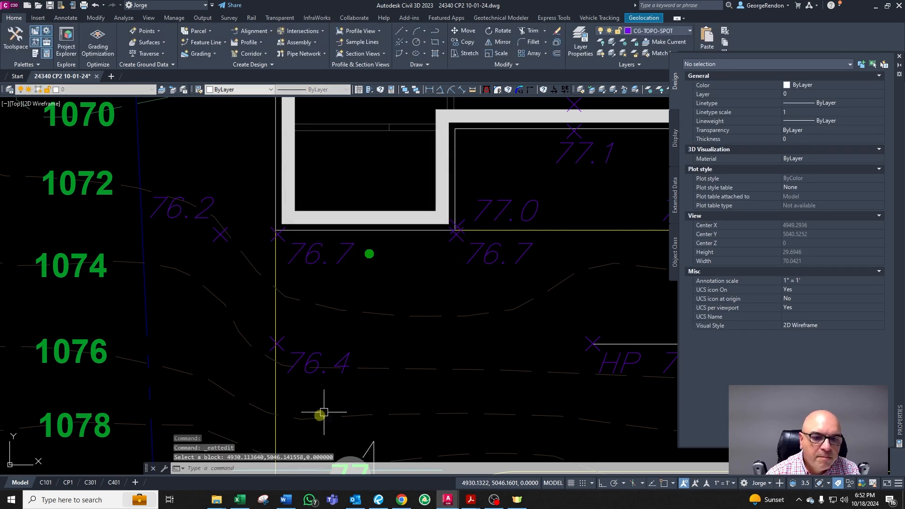
pyautogui.press('Escape')
pyautogui.press('Escape')
pyautogui.press('Escape')
pyautogui.write('pl')
pyautogui.press('Return')
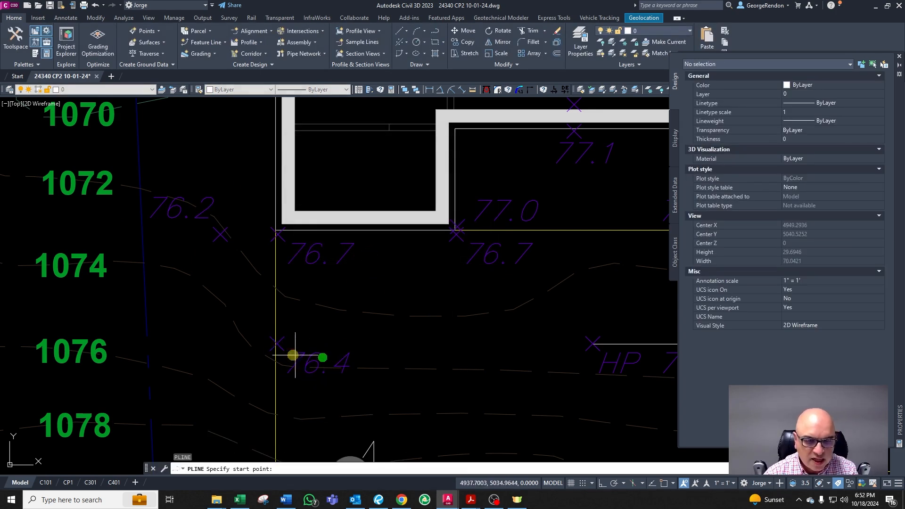
pyautogui.click(280, 340)
pyautogui.press('Escape')
pyautogui.press('Escape')
# Step: Examine the grading around the house's left front corner, walkway and driveway at different zoom levels
pyautogui.scroll(-4, 399, 326)
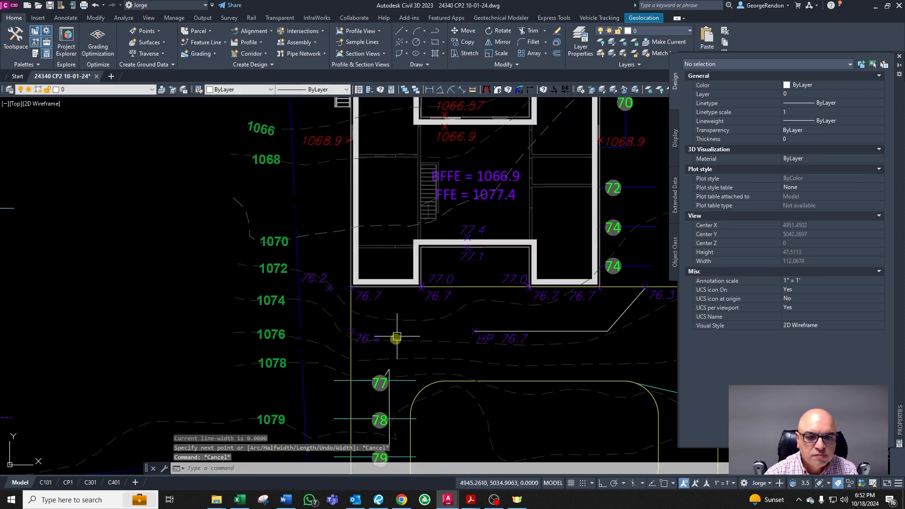
pyautogui.scroll(2, 336, 280)
pyautogui.scroll(2, 337, 313)
pyautogui.scroll(-2, 295, 257)
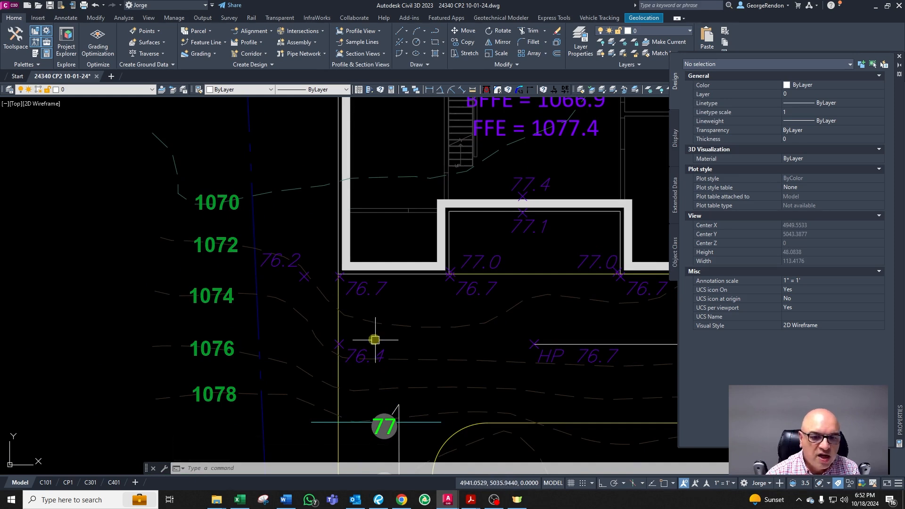
pyautogui.scroll(-3, 377, 363)
pyautogui.scroll(4, 369, 400)
pyautogui.scroll(-4, 369, 398)
pyautogui.scroll(2, 376, 344)
pyautogui.scroll(-2, 370, 368)
pyautogui.scroll(2, 374, 348)
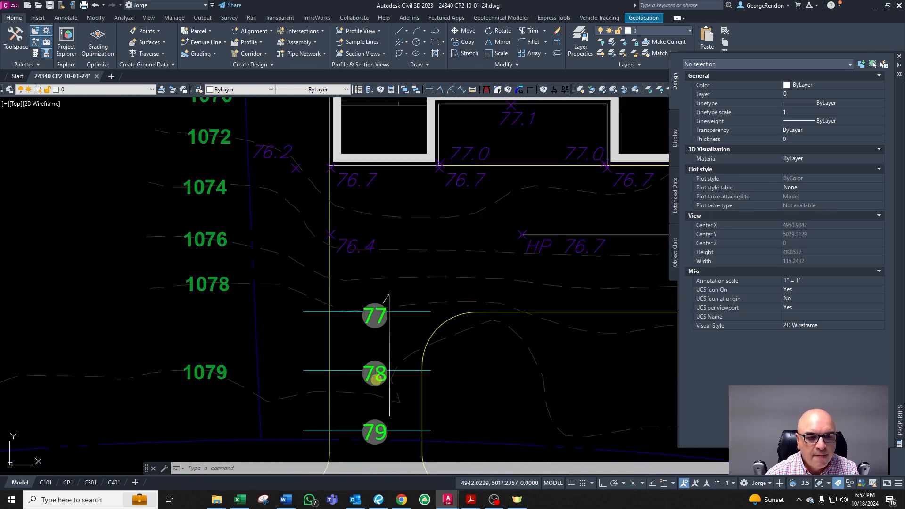
pyautogui.press('Escape')
pyautogui.press('Escape')
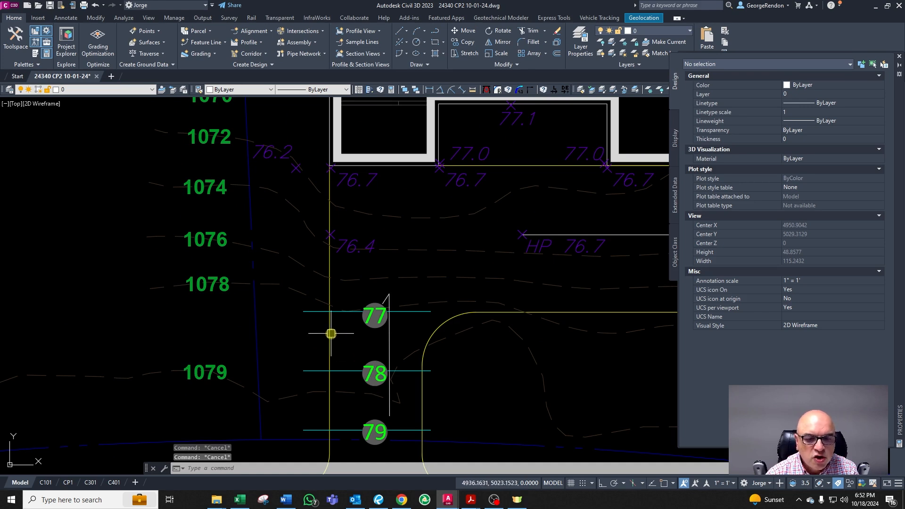
pyautogui.scroll(-2, 331, 334)
pyautogui.scroll(2, 313, 313)
pyautogui.scroll(-3, 313, 317)
pyautogui.scroll(3, 330, 283)
pyautogui.scroll(-2, 349, 330)
pyautogui.scroll(3, 327, 269)
pyautogui.scroll(-2, 334, 259)
pyautogui.scroll(3, 334, 264)
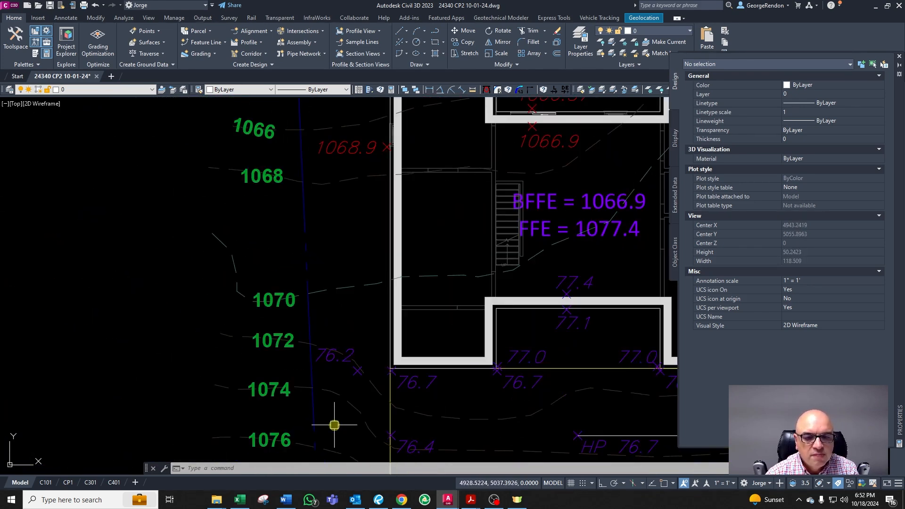
pyautogui.scroll(2, 355, 380)
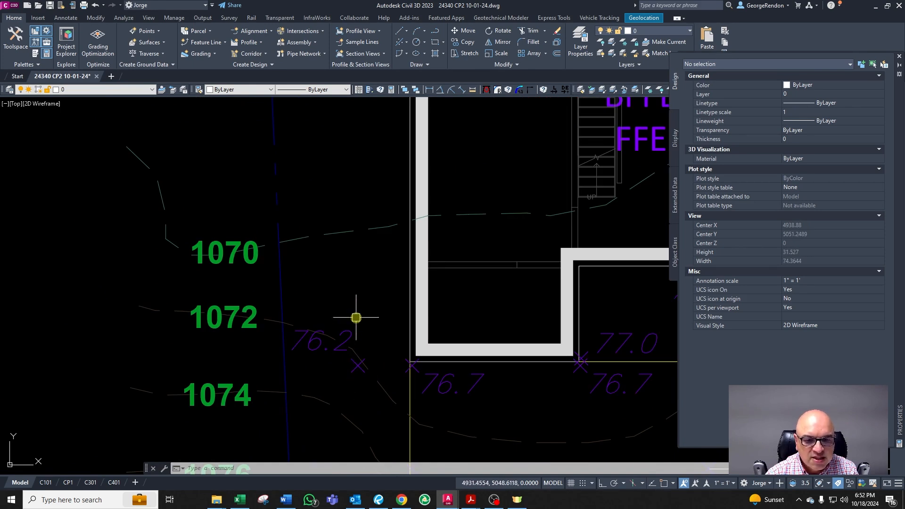
pyautogui.scroll(-2, 365, 320)
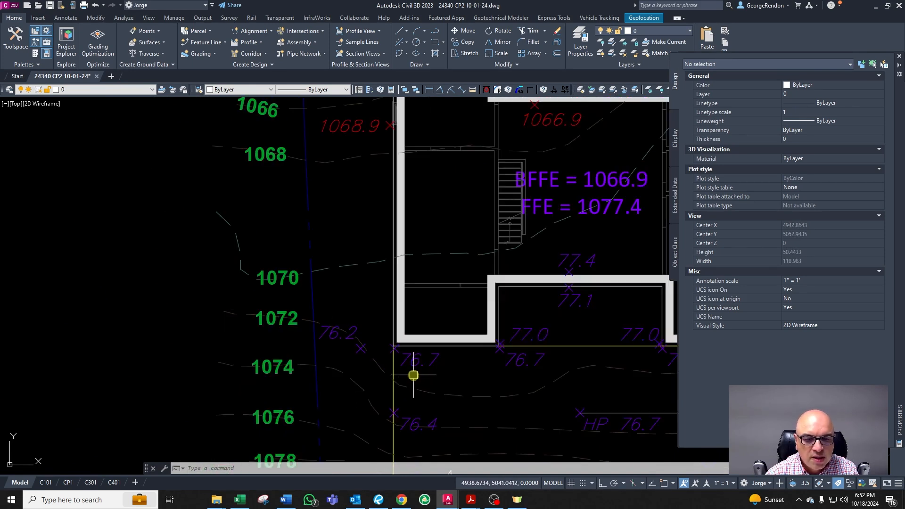
pyautogui.scroll(4, 417, 427)
pyautogui.press('Escape')
pyautogui.press('Escape')
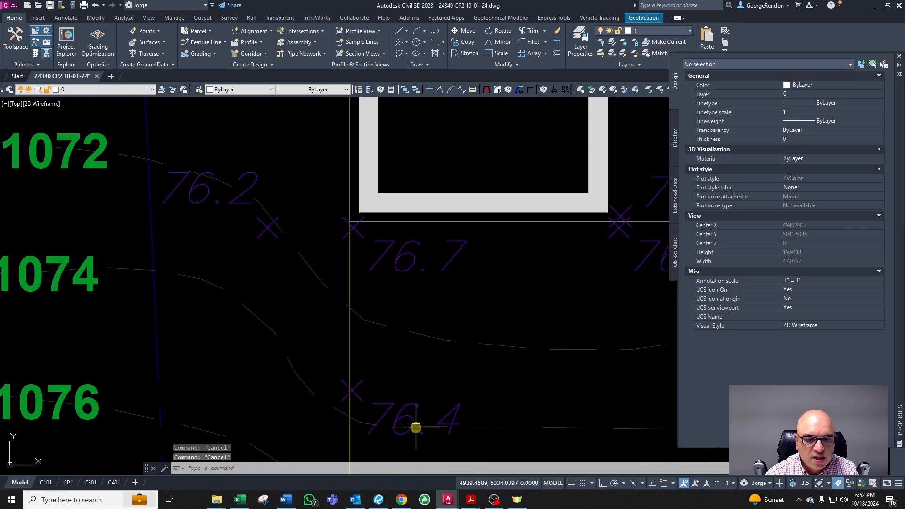
pyautogui.press('Escape')
pyautogui.scroll(-2, 337, 362)
pyautogui.scroll(2, 353, 360)
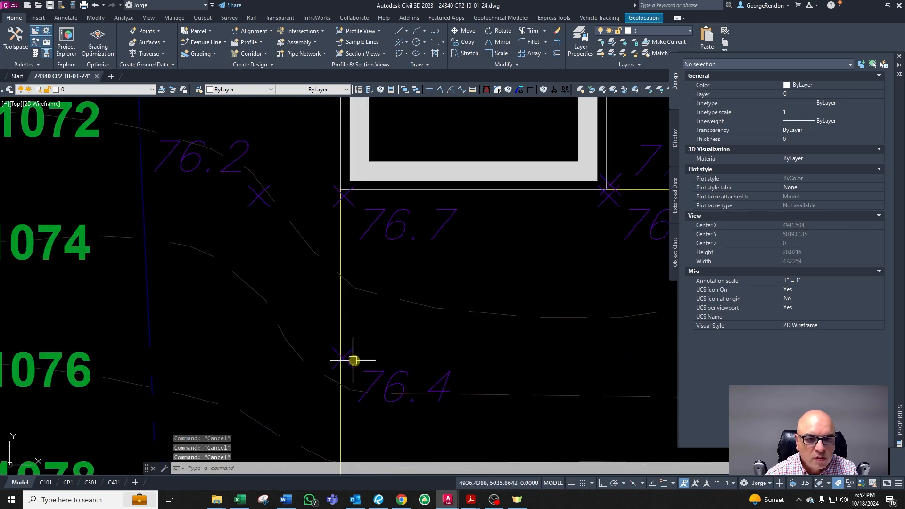
# Step: Copy the 76.4 spot elevation at the walkway's left end and move the copy further west, up-slope of it
pyautogui.click(381, 378)
pyautogui.write('co')
pyautogui.press('space')
pyautogui.click(410, 389)
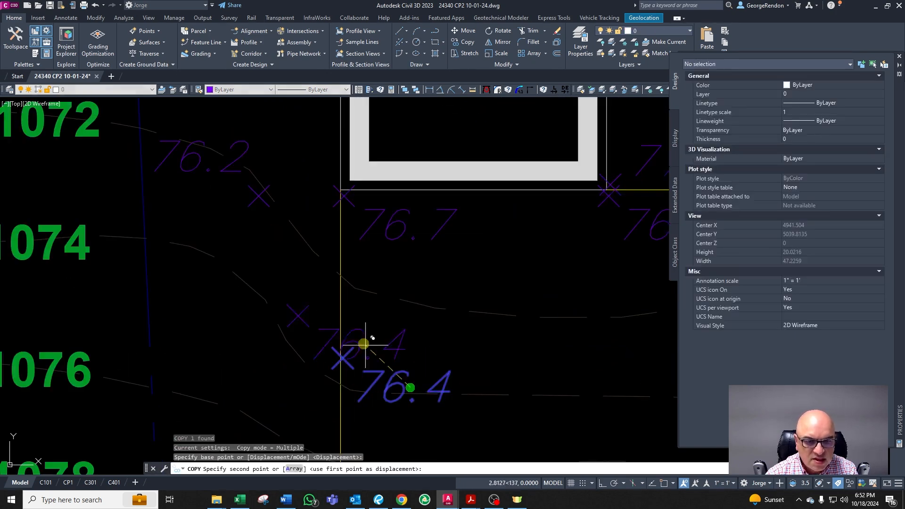
pyautogui.click(325, 331)
pyautogui.press('space')
pyautogui.press('Escape')
pyautogui.click(298, 340)
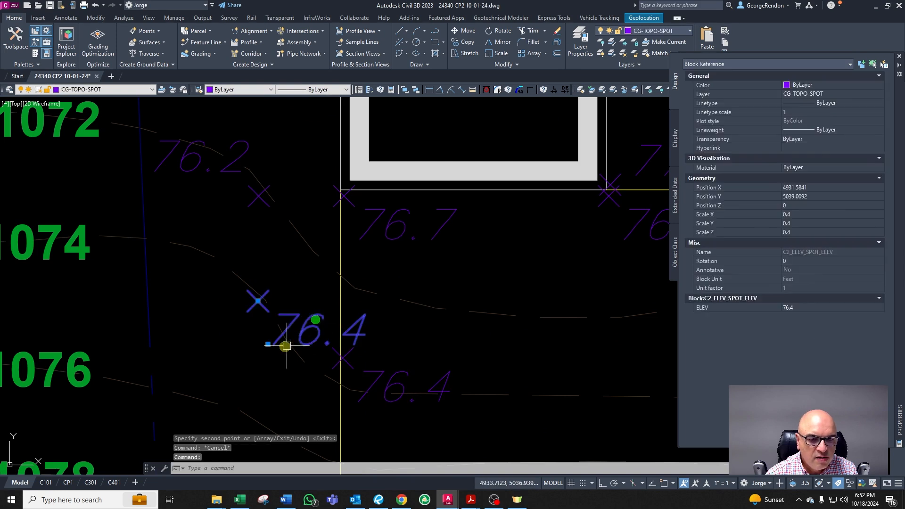
pyautogui.click(268, 344)
pyautogui.click(206, 354)
pyautogui.press('Escape')
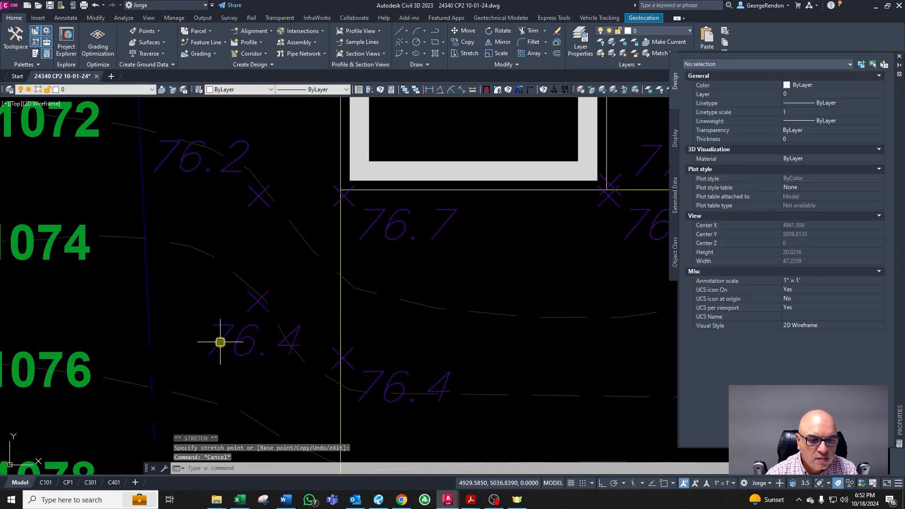
# Step: Set the copied spot elevation's value to 76.3
pyautogui.doubleClick(220, 343)
pyautogui.write('76.3')
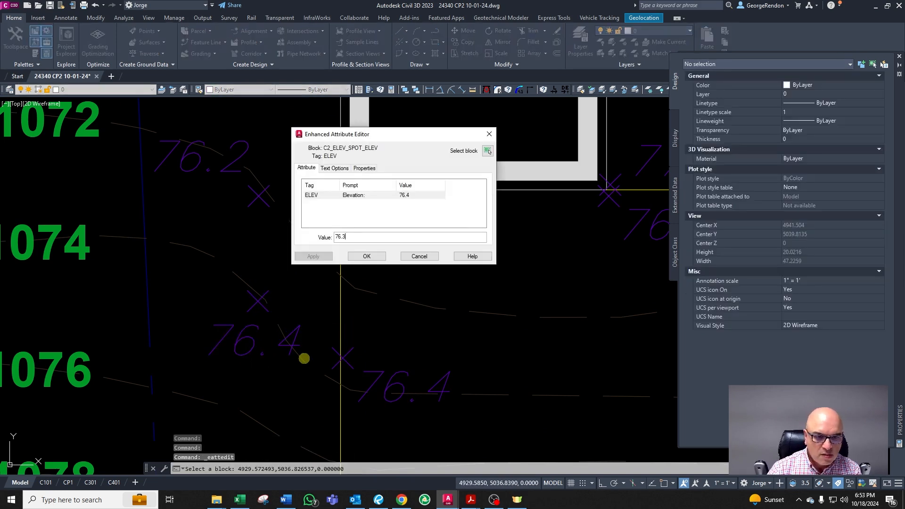
pyautogui.click(367, 256)
# Step: Inspect the spot elevations along the house's left side, including the 1068.9 spot
pyautogui.scroll(-5, 327, 404)
pyautogui.scroll(1, 303, 309)
pyautogui.scroll(2, 283, 285)
pyautogui.scroll(-2, 275, 280)
pyautogui.scroll(-2, 277, 232)
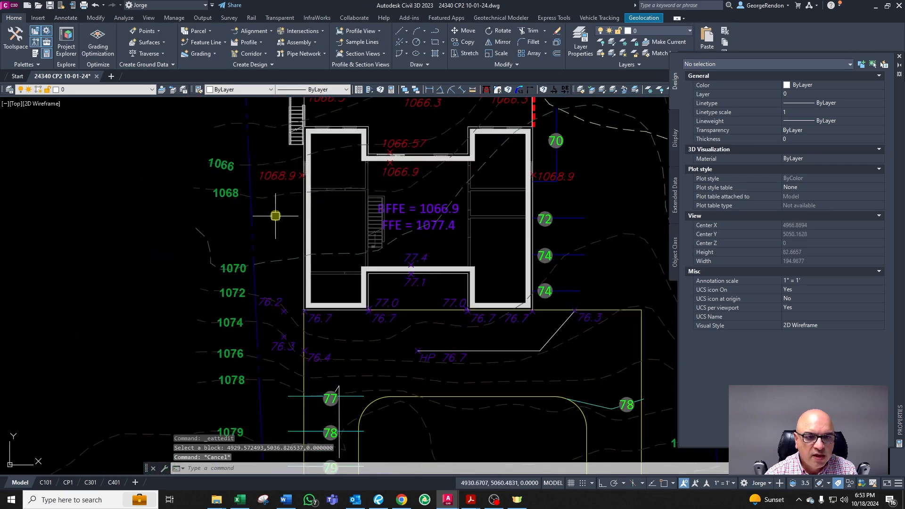
pyautogui.scroll(2, 287, 168)
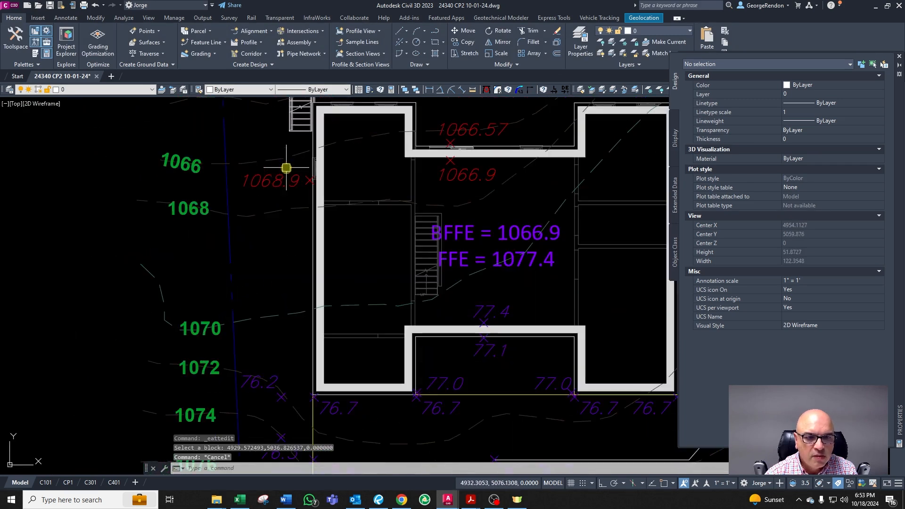
pyautogui.click(273, 380)
pyautogui.click(284, 171)
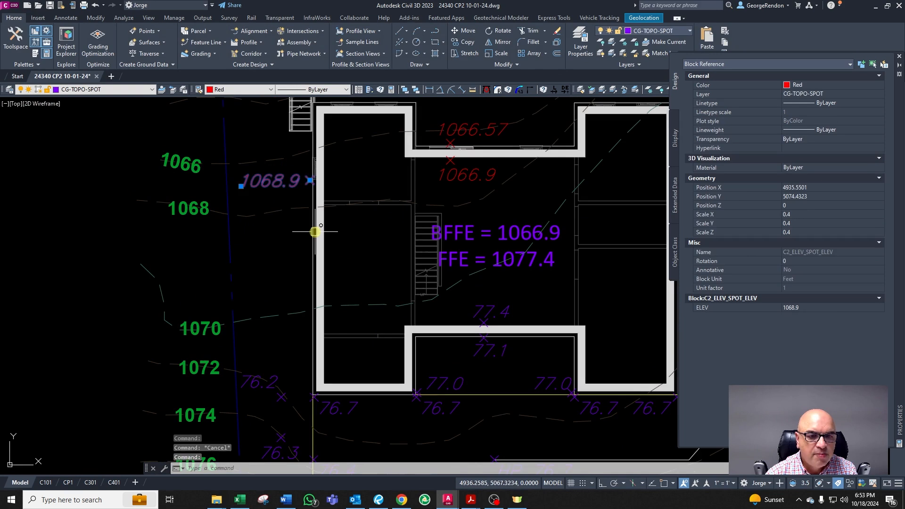
pyautogui.press('Escape')
# Step: Start a line at the 76.2 spot elevation beside the house's left front corner with ortho on
pyautogui.write('l')
pyautogui.press('Return')
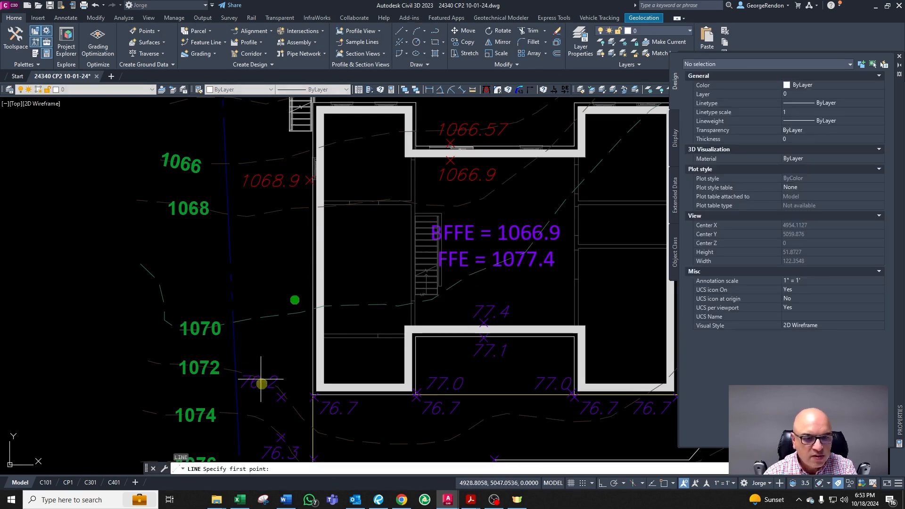
pyautogui.click(282, 398)
pyautogui.press('F8')
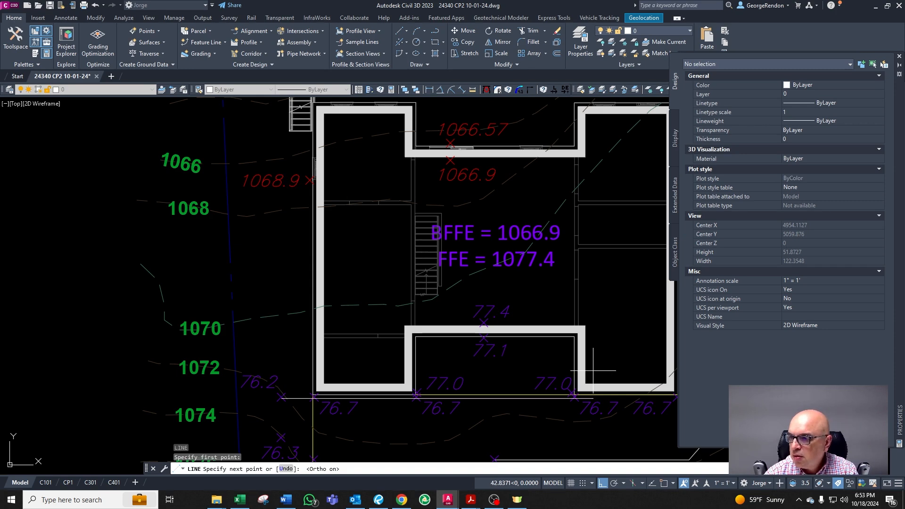
# Step: Switch to Excel and select cell G2 on the Rule of 3 sheet
pyautogui.click(240, 500)
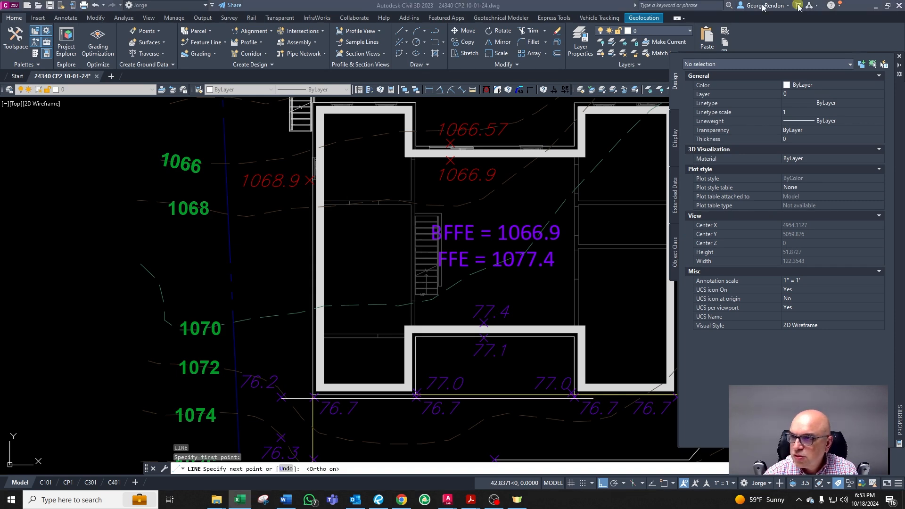
pyautogui.click(661, 6)
pyautogui.click(579, 252)
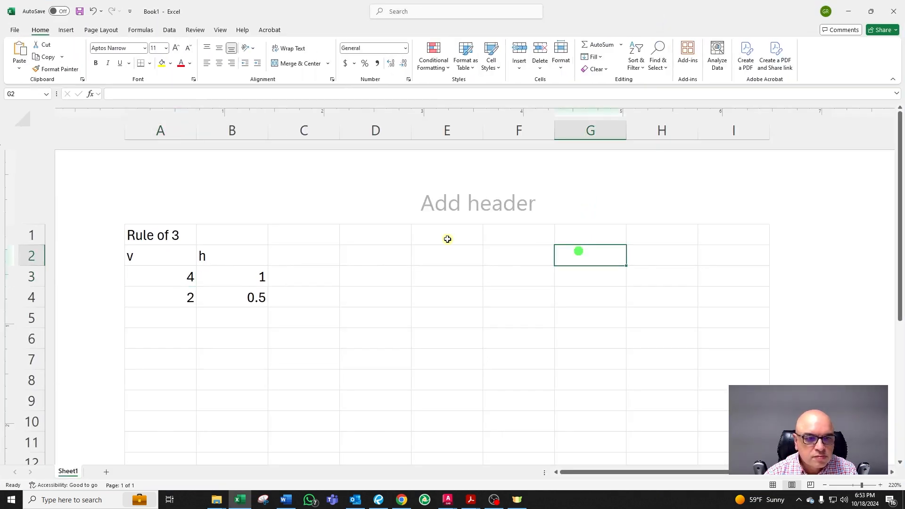
# Step: Enter 25 for v and 100 for h in the first row of the Rule of 3 table
pyautogui.click(139, 282)
pyautogui.write('25')
pyautogui.press('Tab')
pyautogui.write('100')
pyautogui.press('Return')
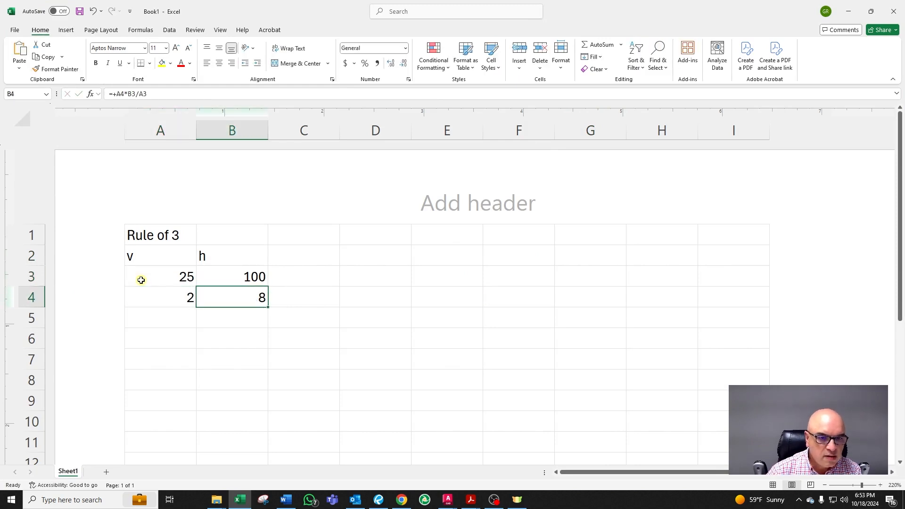
pyautogui.doubleClick(584, 9)
pyautogui.moveTo(584, 9); pyautogui.dragTo(904, 87)
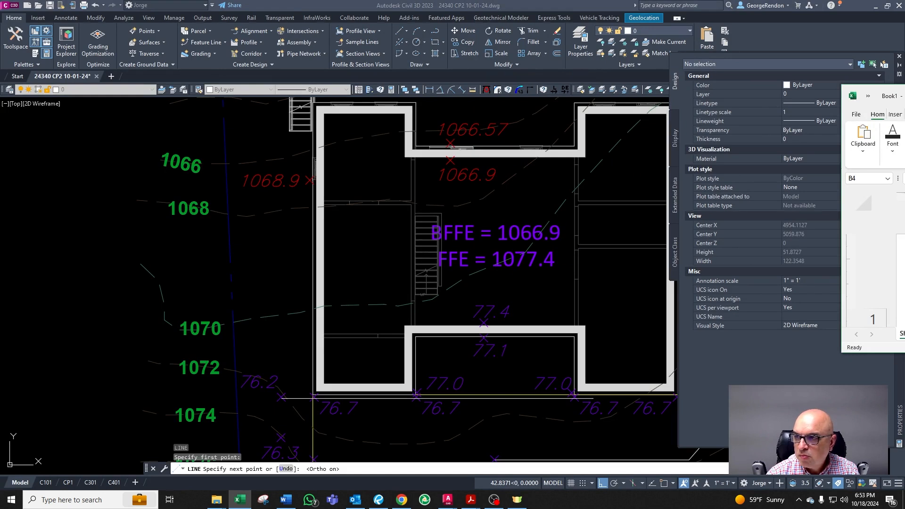
pyautogui.moveTo(904, 86); pyautogui.dragTo(904, 90)
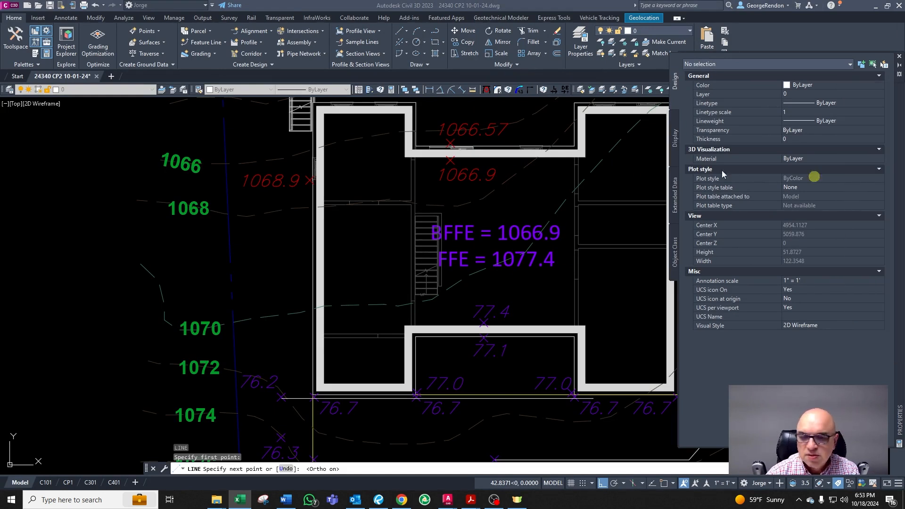
pyautogui.press('Escape')
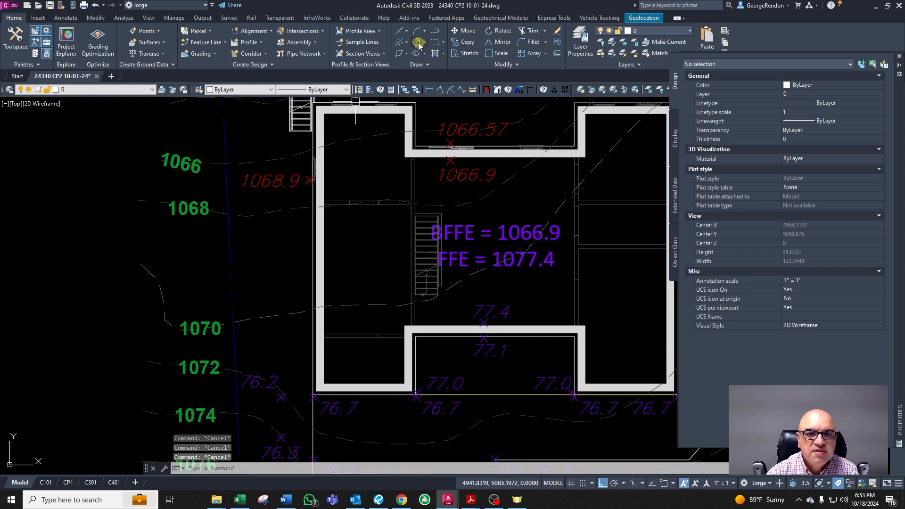
# Step: Draw a circle of radius 0.8 centred on the 76.2 spot elevation's marker beside the house's left front corner
pyautogui.click(417, 42)
pyautogui.keyDown('shift'); pyautogui.rightClick(280, 279); pyautogui.keyUp('shift')
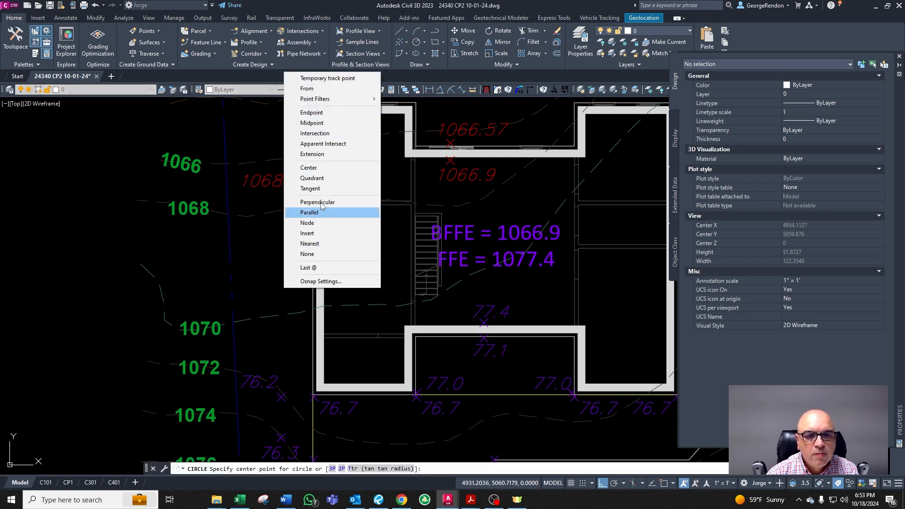
pyautogui.click(320, 168)
pyautogui.scroll(4, 263, 409)
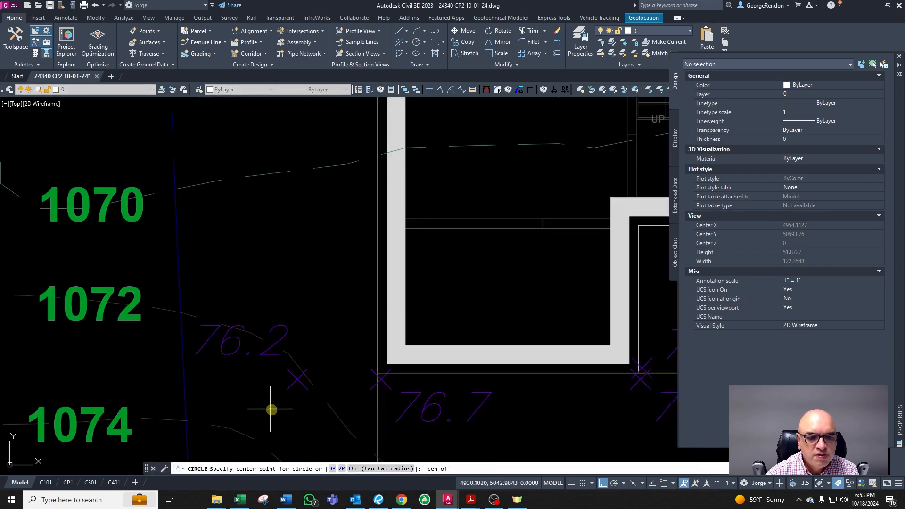
pyautogui.click(299, 384)
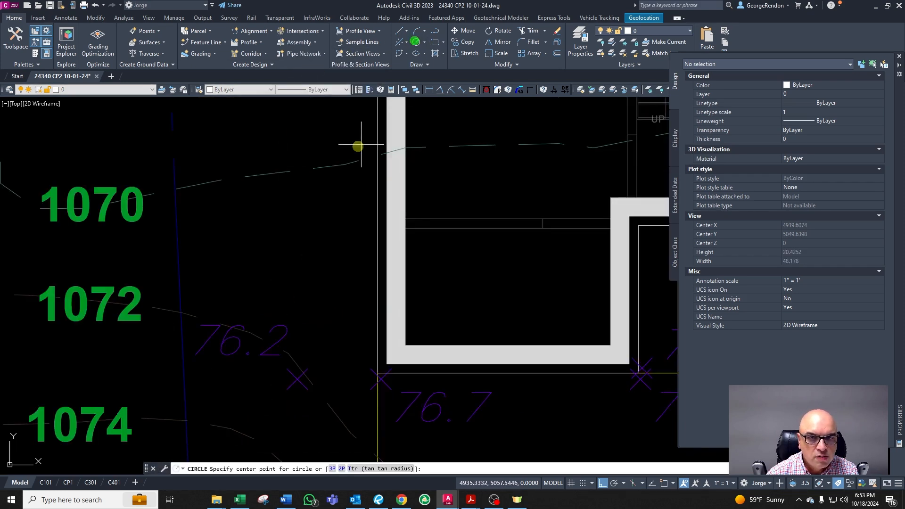
pyautogui.keyDown('shift'); pyautogui.rightClick(350, 159); pyautogui.keyUp('shift')
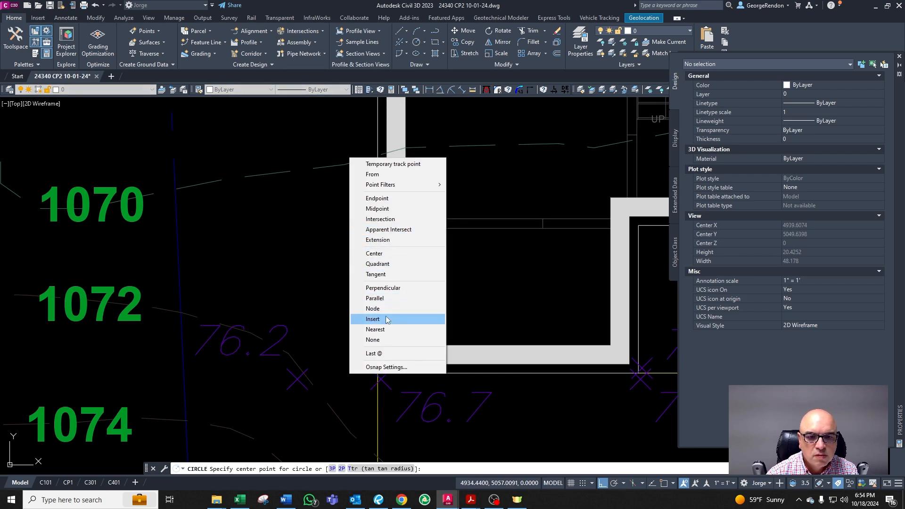
pyautogui.click(380, 218)
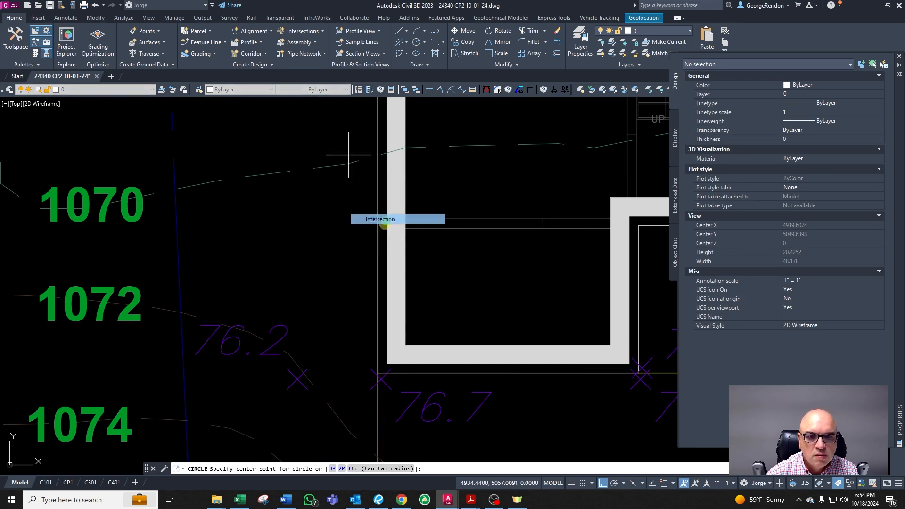
pyautogui.click(298, 377)
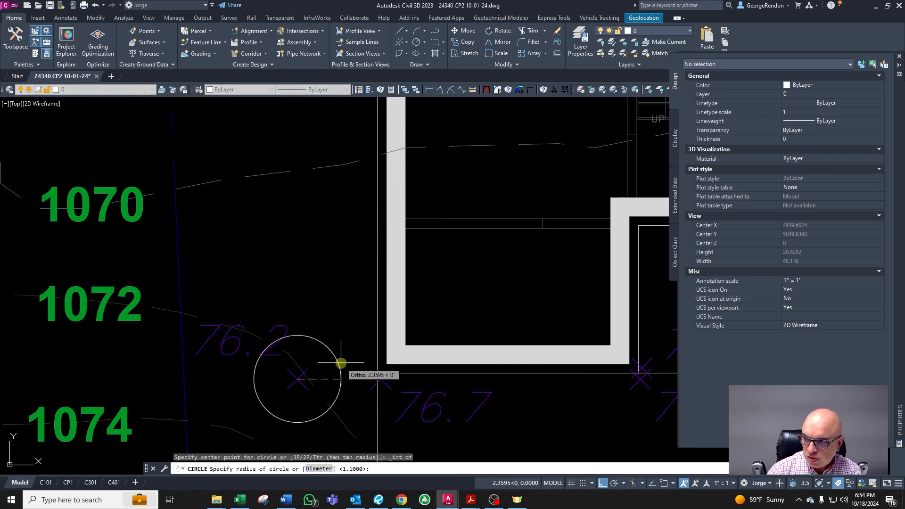
pyautogui.press('Return')
pyautogui.press('Escape')
pyautogui.press('Escape')
pyautogui.press('Escape')
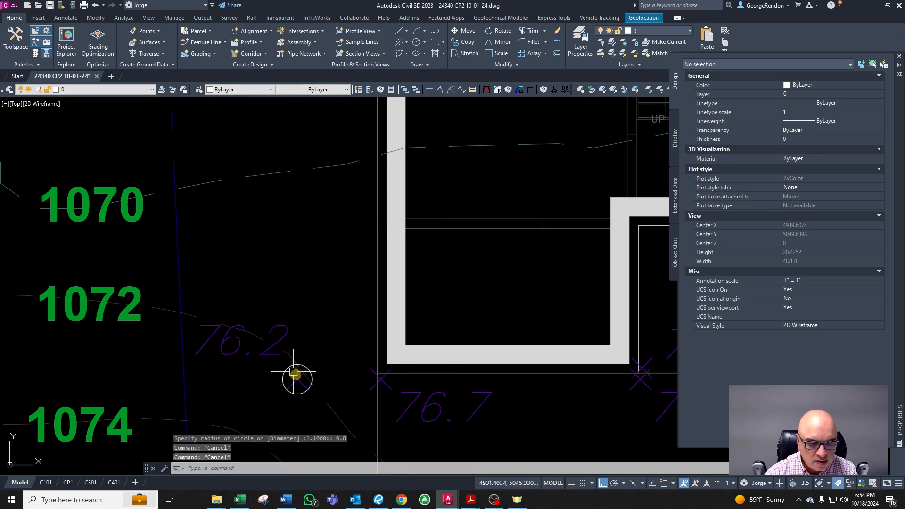
# Step: Draw a horizontal line from the circle's top quadrant to the house's front wall line
pyautogui.scroll(4, 300, 372)
pyautogui.click(300, 366)
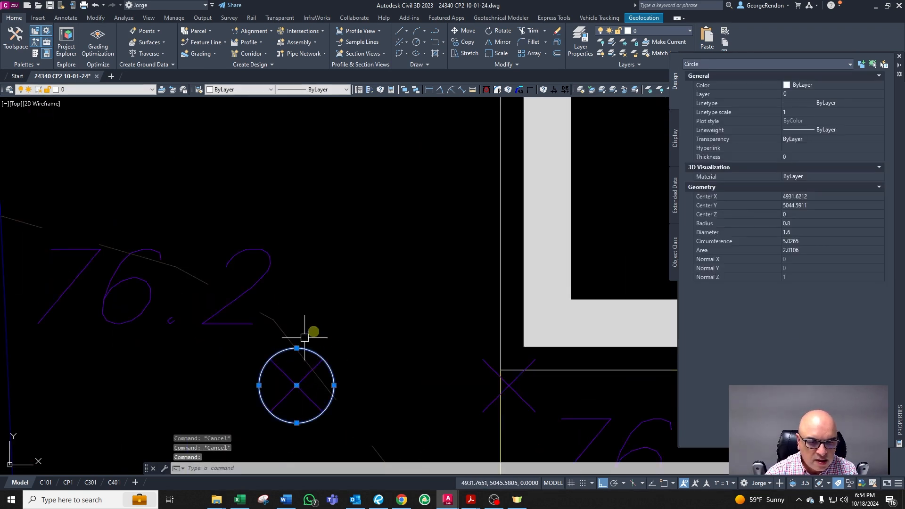
pyautogui.click(296, 348)
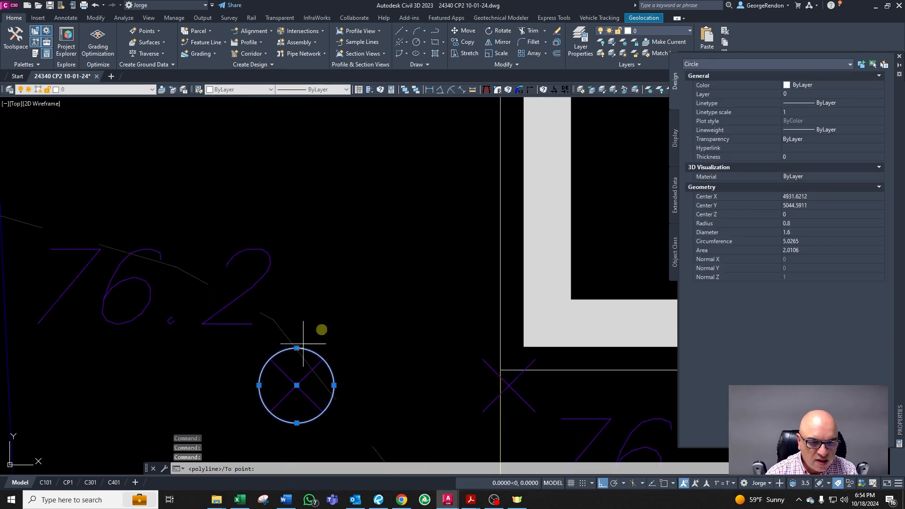
pyautogui.scroll(-2, 370, 273)
pyautogui.click(448, 347)
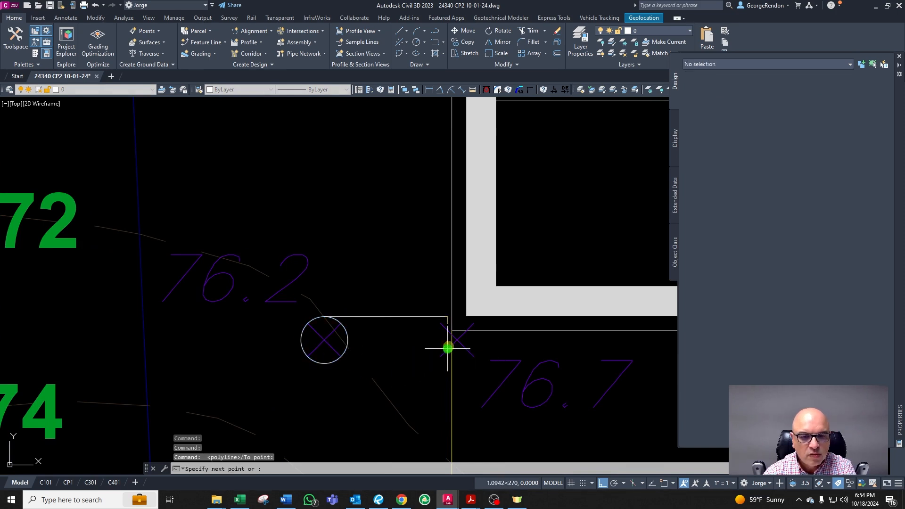
pyautogui.press('Escape')
# Step: Stretch the horizontal line's left end westward past the 76.2 spot elevation
pyautogui.click(395, 317)
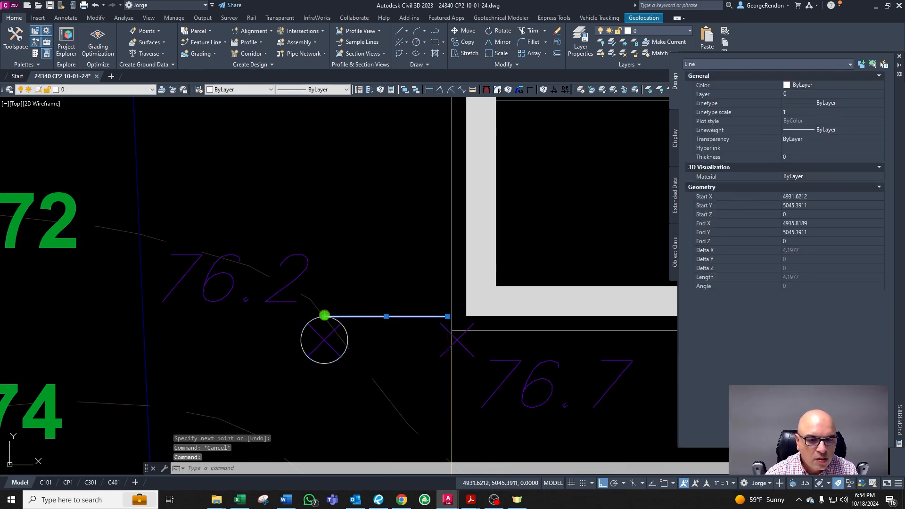
pyautogui.click(324, 315)
pyautogui.click(132, 336)
pyautogui.press('Return')
pyautogui.press('Escape')
# Step: Delete the construction circle around the 76.2 spot elevation
pyautogui.scroll(-2, 320, 277)
pyautogui.scroll(-2, 335, 326)
pyautogui.scroll(2, 334, 299)
pyautogui.press('Escape')
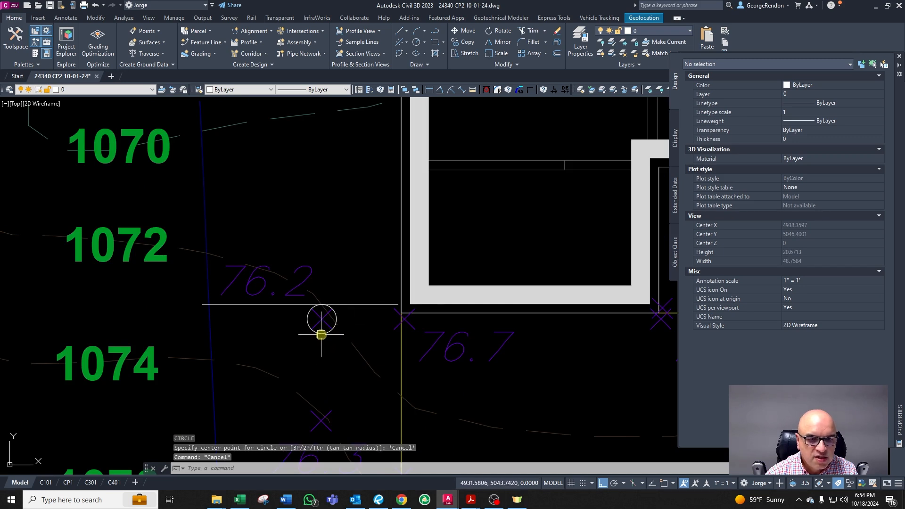
pyautogui.click(321, 335)
pyautogui.press('Delete')
pyautogui.click(240, 500)
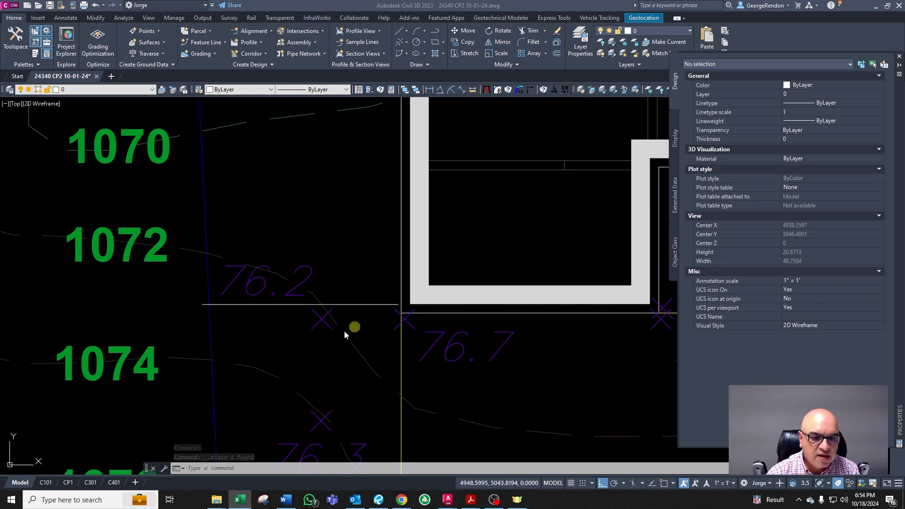
# Step: Trim the horizontal line's left end at the blue boundary line
pyautogui.click(350, 305)
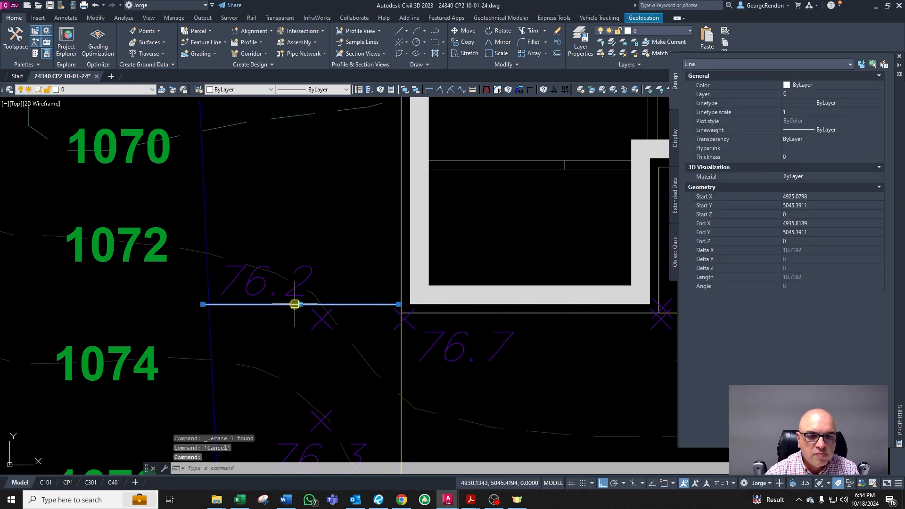
pyautogui.scroll(2, 295, 304)
pyautogui.scroll(-2, 328, 396)
pyautogui.press('Escape')
pyautogui.scroll(2, 249, 378)
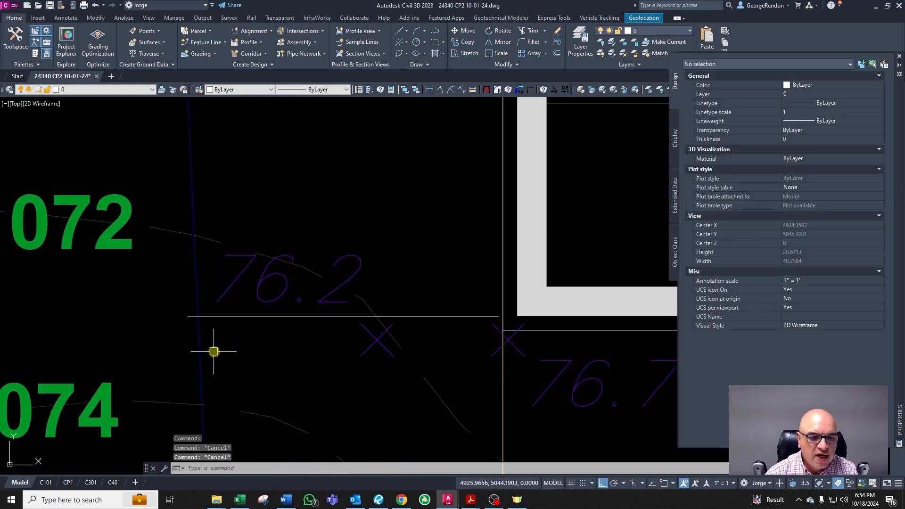
pyautogui.write('tr')
pyautogui.rightClick(231, 354)
pyautogui.click(201, 340)
pyautogui.rightClick(201, 340)
pyautogui.press('Escape')
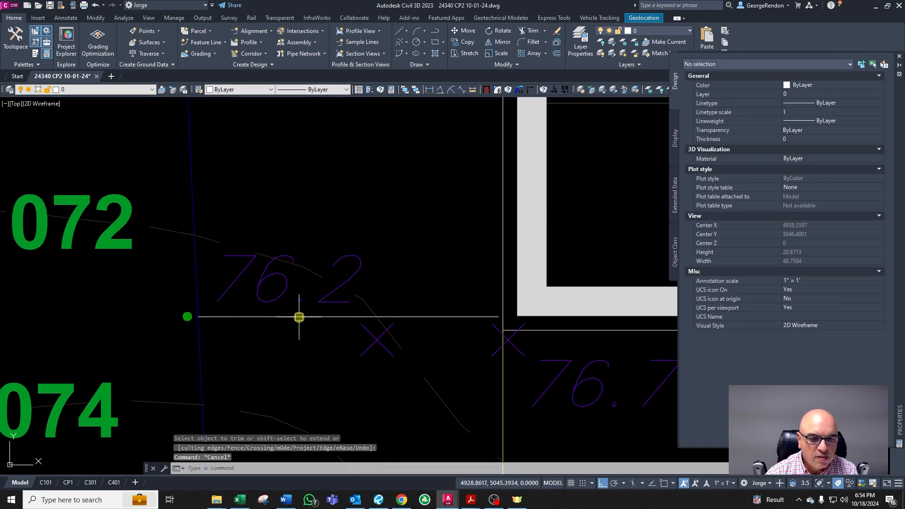
# Step: Extend the horizontal line's right end to the house's side wall line
pyautogui.click(299, 317)
pyautogui.scroll(-2, 399, 305)
pyautogui.press('Escape')
pyautogui.scroll(2, 399, 305)
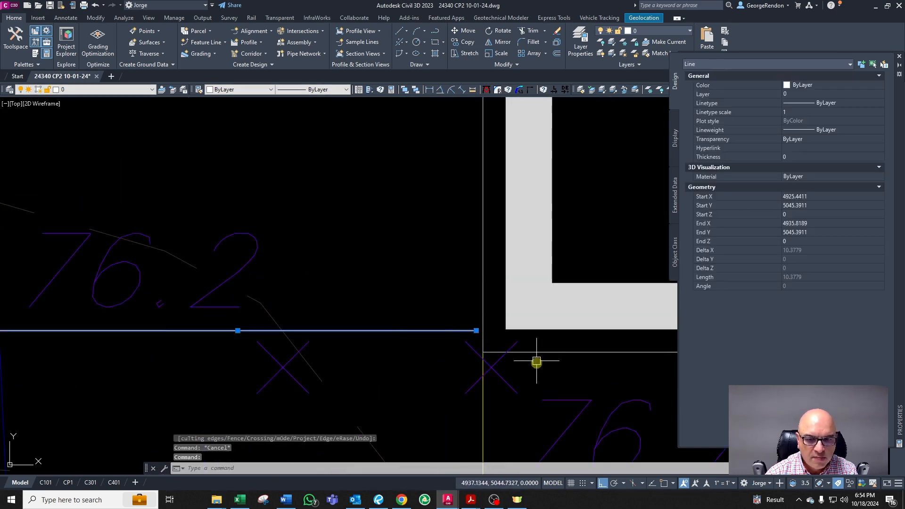
pyautogui.write('ex')
pyautogui.press('Return')
pyautogui.click(483, 280)
pyautogui.rightClick(445, 317)
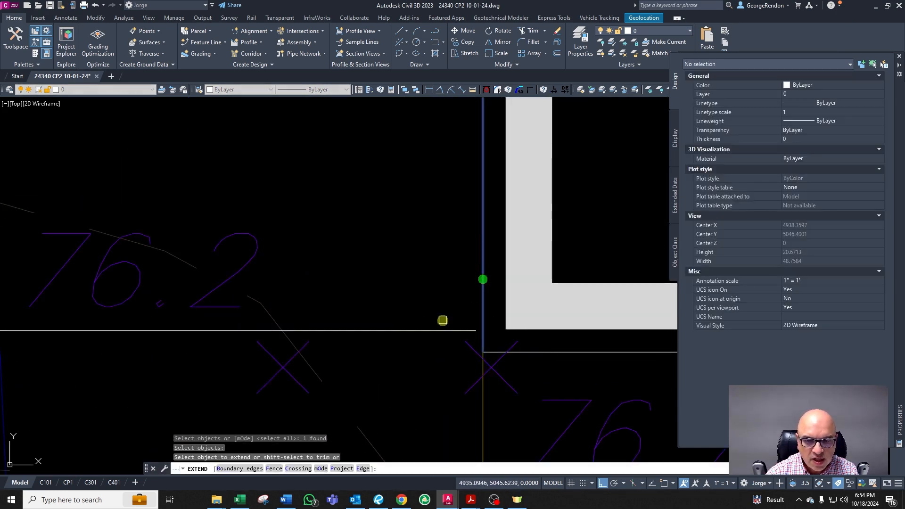
pyautogui.click(435, 330)
pyautogui.press('Escape')
# Step: Break the horizontal line at a point beside the 76.2 spot elevation marker
pyautogui.scroll(-2, 435, 329)
pyautogui.click(434, 333)
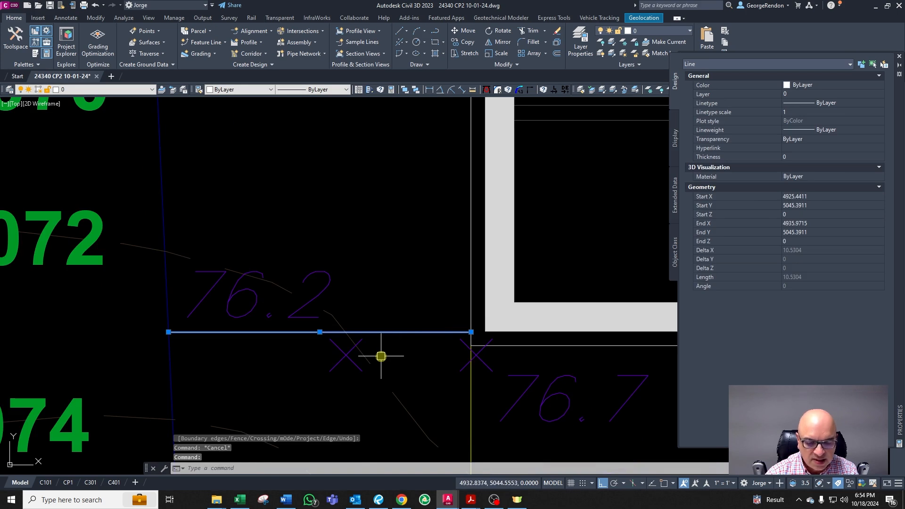
pyautogui.press('Escape')
pyautogui.write('bb')
pyautogui.press('Return')
pyautogui.click(370, 331)
pyautogui.press('Escape')
pyautogui.click(343, 354)
pyautogui.press('Escape')
pyautogui.click(369, 334)
pyautogui.press('Escape')
pyautogui.scroll(4, 362, 334)
pyautogui.press('Return')
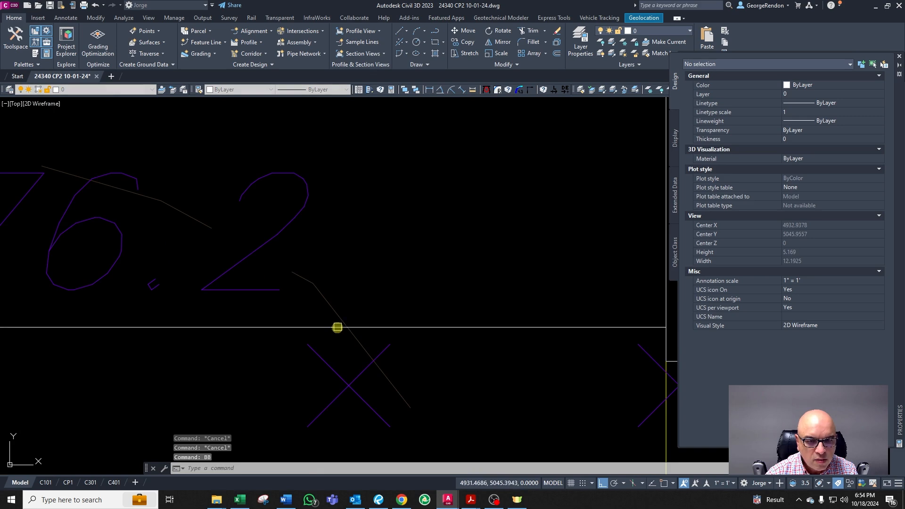
pyautogui.click(338, 327)
pyautogui.scroll(-3, 429, 330)
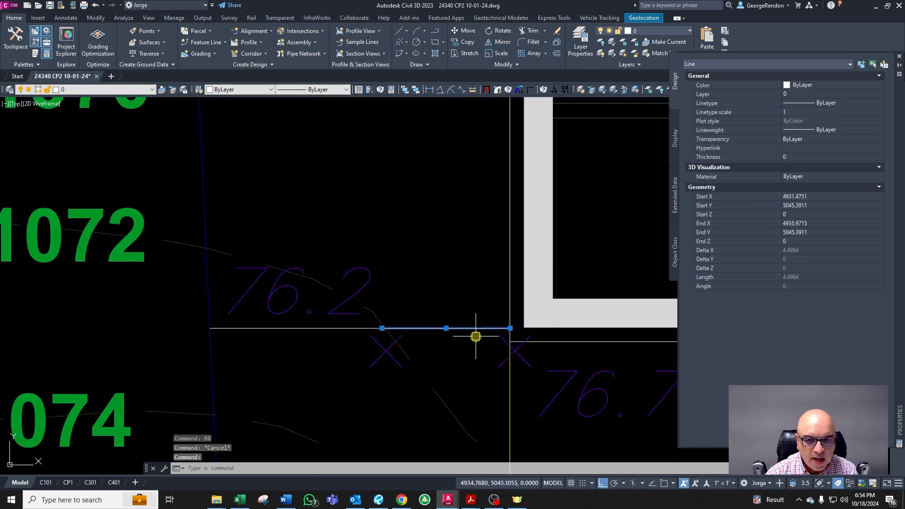
# Step: Stretch the right segment's house-side end upward so it slopes up toward the house
pyautogui.click(510, 327)
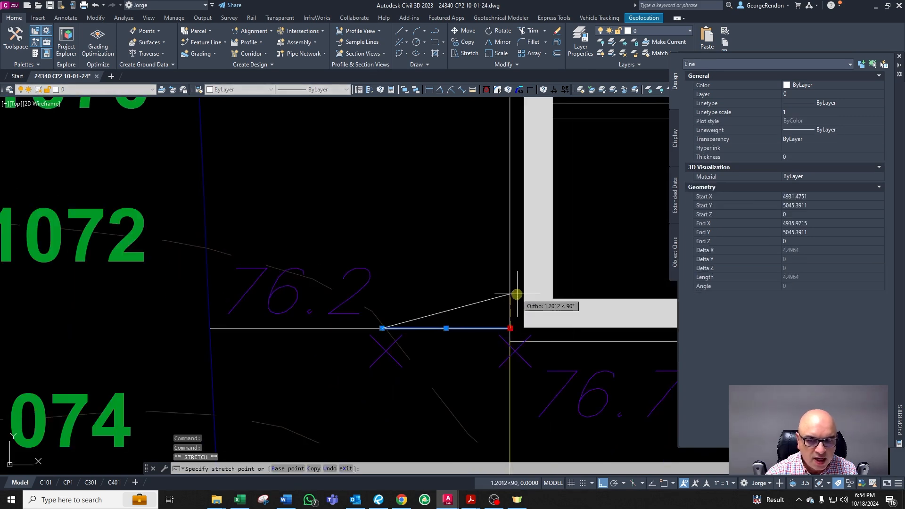
pyautogui.press('F8')
pyautogui.press('F8')
pyautogui.click(509, 282)
pyautogui.press('Escape')
# Step: Draw a horizontal line westward from the raised endpoint at the house wall
pyautogui.click(299, 328)
pyautogui.press('Escape')
pyautogui.write('l')
pyautogui.press('Return')
pyautogui.click(509, 282)
pyautogui.click(143, 315)
pyautogui.press('Return')
pyautogui.press('Escape')
# Step: Stretch the left segment's outer end up onto the new horizontal line, forming a V-shaped swale
pyautogui.click(228, 327)
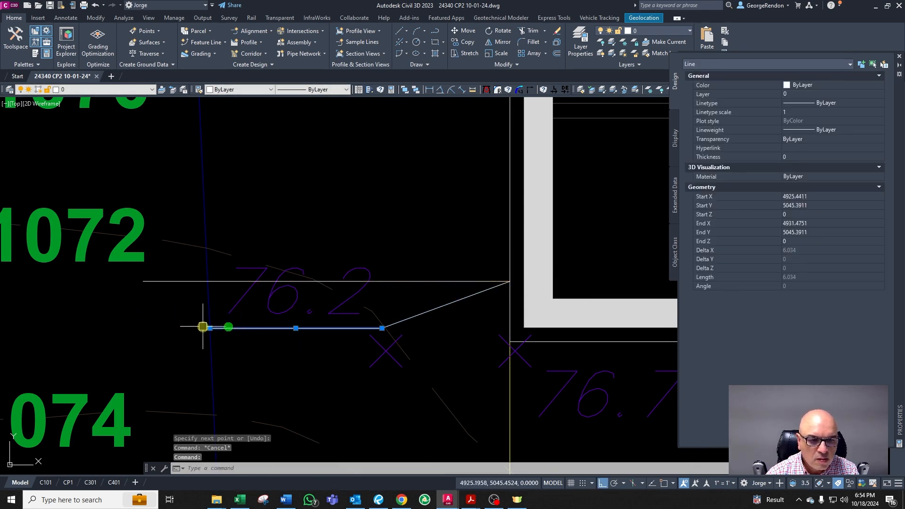
pyautogui.click(210, 328)
pyautogui.click(210, 282)
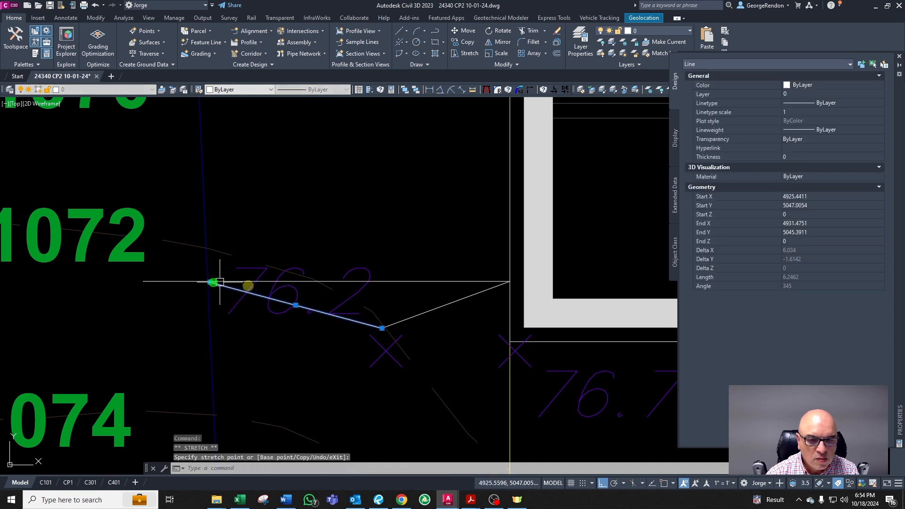
pyautogui.press('Escape')
pyautogui.click(404, 319)
pyautogui.scroll(2, 401, 333)
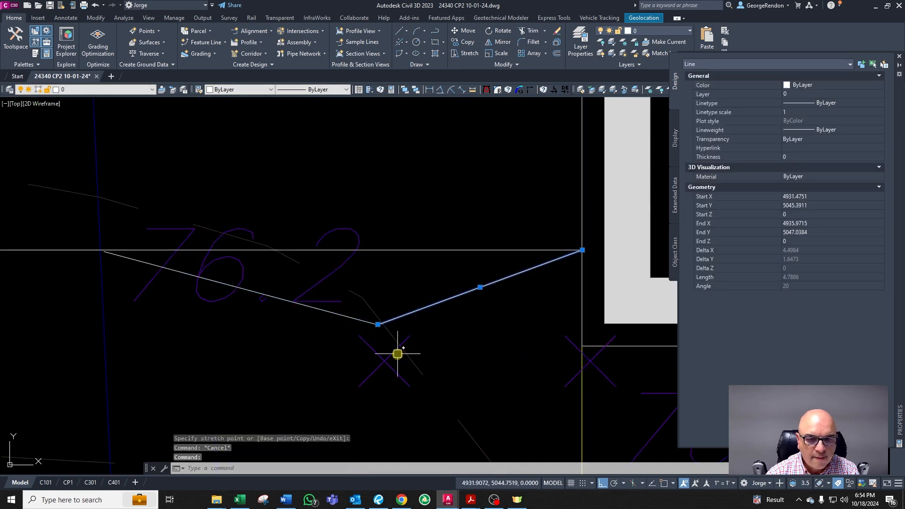
pyautogui.press('Escape')
pyautogui.press('Escape')
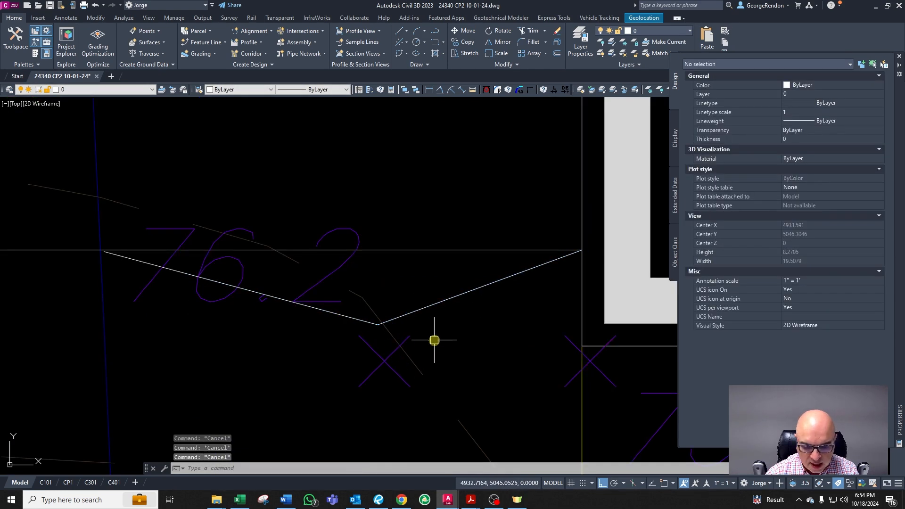
# Step: Draw a short horizontal line eastward from the swale's low vertex and delete it
pyautogui.click(414, 309)
pyautogui.write('l')
pyautogui.press('Return')
pyautogui.click(377, 324)
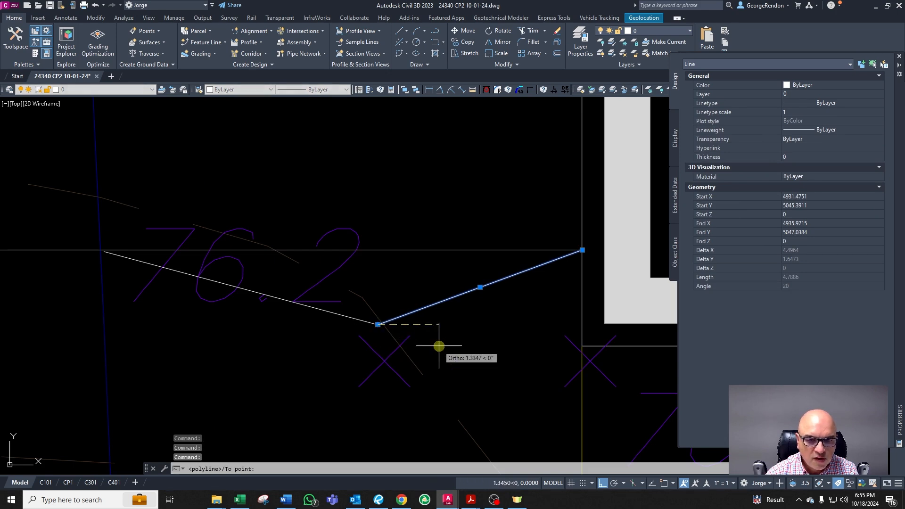
pyautogui.click(439, 346)
pyautogui.press('Escape')
pyautogui.click(435, 325)
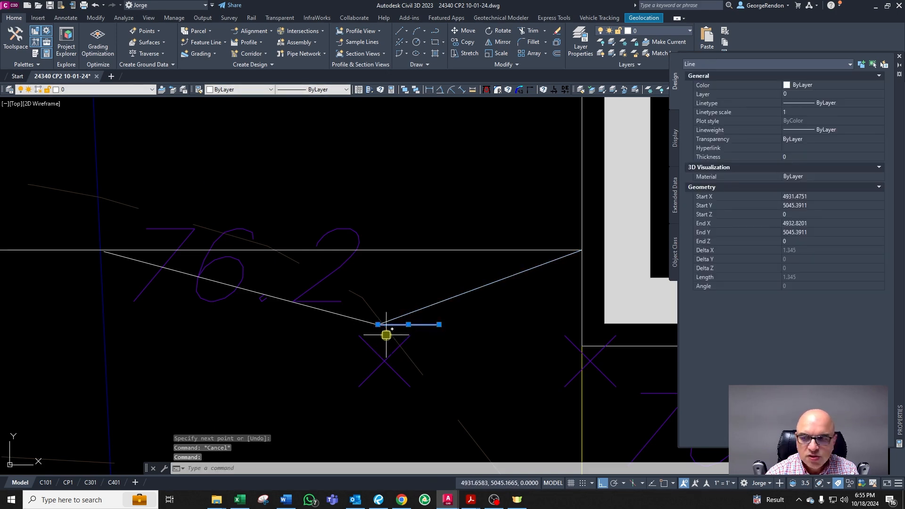
pyautogui.press('Escape')
pyautogui.click(420, 324)
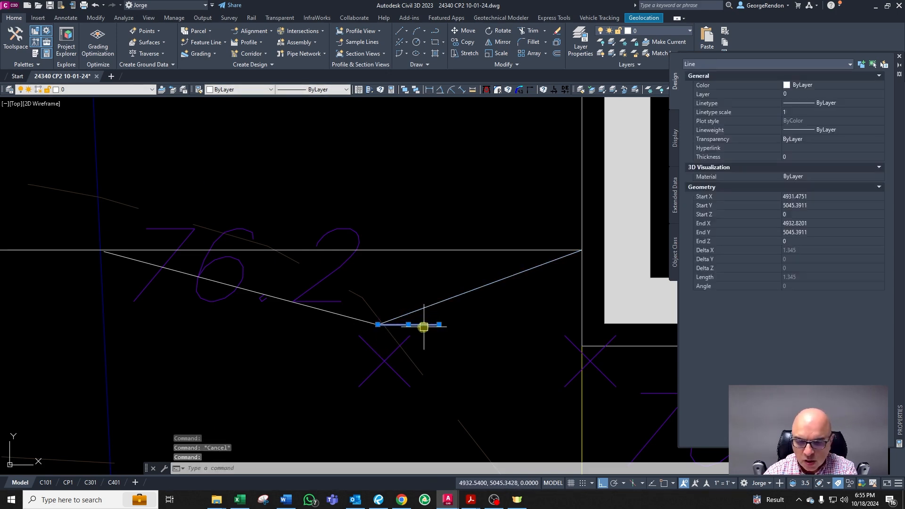
pyautogui.press('Delete')
# Step: Draw a horizontal line 1 unit long eastward from the swale's low vertex
pyautogui.click(380, 325)
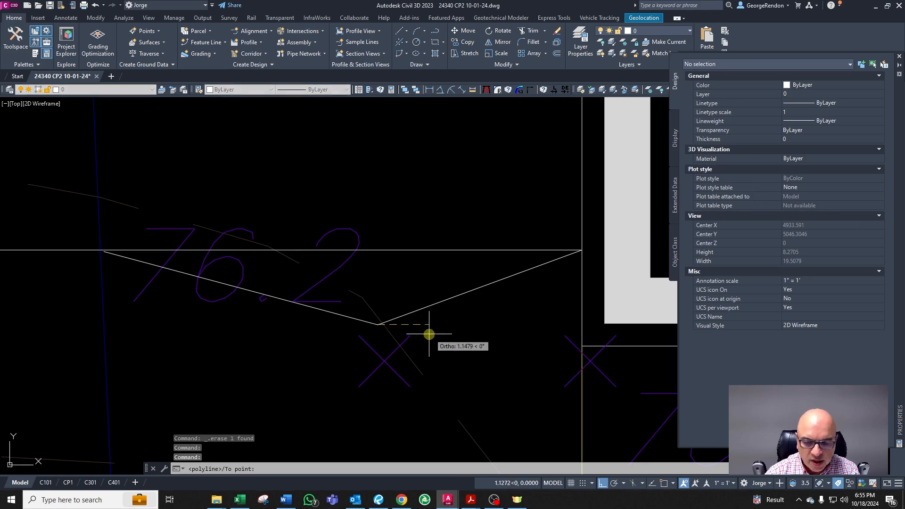
pyautogui.write('1')
pyautogui.press('Return')
pyautogui.press('Escape')
pyautogui.press('Escape')
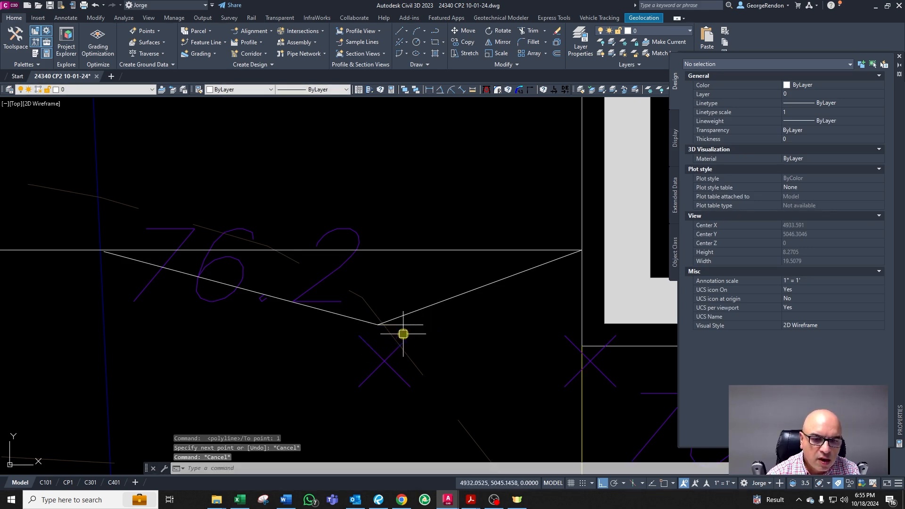
# Step: Stretch the left swale segment's low end about 1 unit westward onto the flat bottom line's west end
pyautogui.click(410, 325)
pyautogui.click(378, 324)
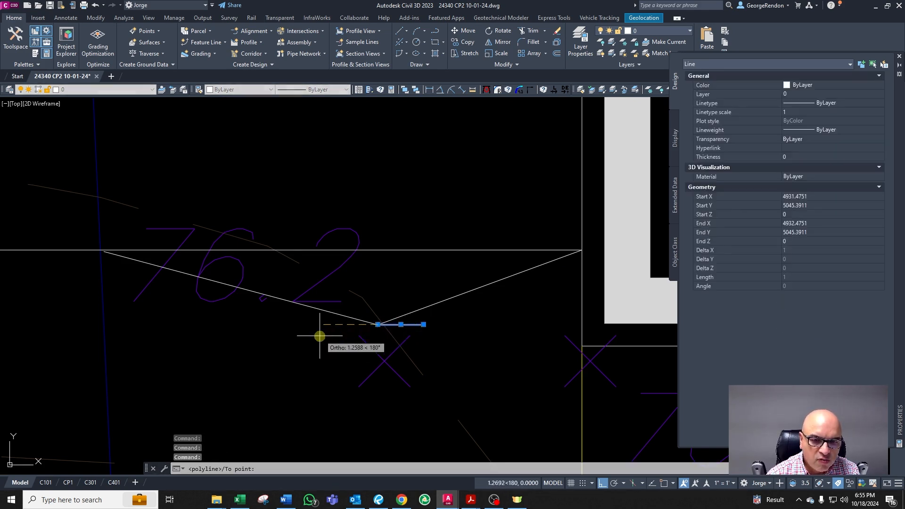
pyautogui.press('Escape')
pyautogui.press('Escape')
pyautogui.click(339, 313)
pyautogui.scroll(1, 380, 328)
pyautogui.click(410, 318)
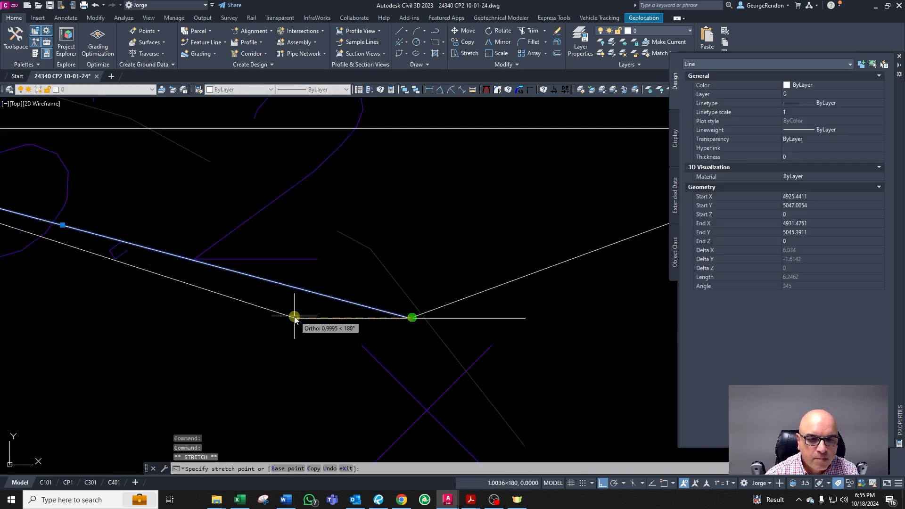
pyautogui.keyDown('shift'); pyautogui.rightClick(293, 315); pyautogui.keyUp('shift')
pyautogui.click(320, 140)
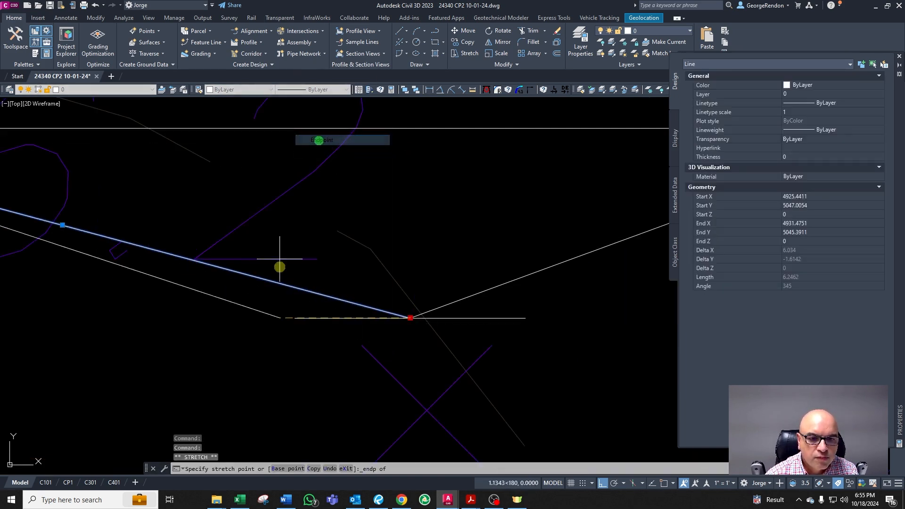
pyautogui.click(296, 318)
pyautogui.press('Escape')
# Step: Stretch the right swale segment's low end onto the flat bottom line's east end
pyautogui.click(463, 299)
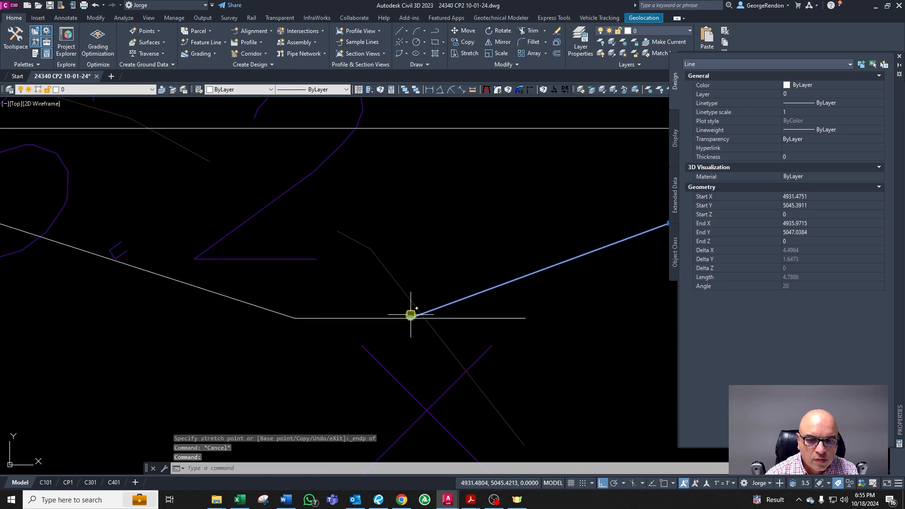
pyautogui.click(410, 317)
pyautogui.keyDown('shift'); pyautogui.rightClick(521, 319); pyautogui.keyUp('shift')
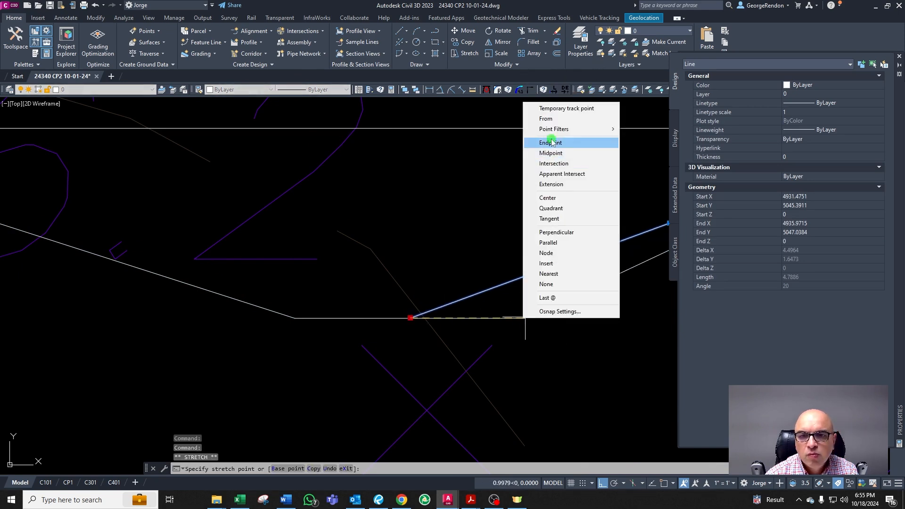
pyautogui.click(551, 142)
pyautogui.press('Escape')
# Step: Delete the upper horizontal construction line above the swale
pyautogui.scroll(-3, 433, 354)
pyautogui.click(433, 293)
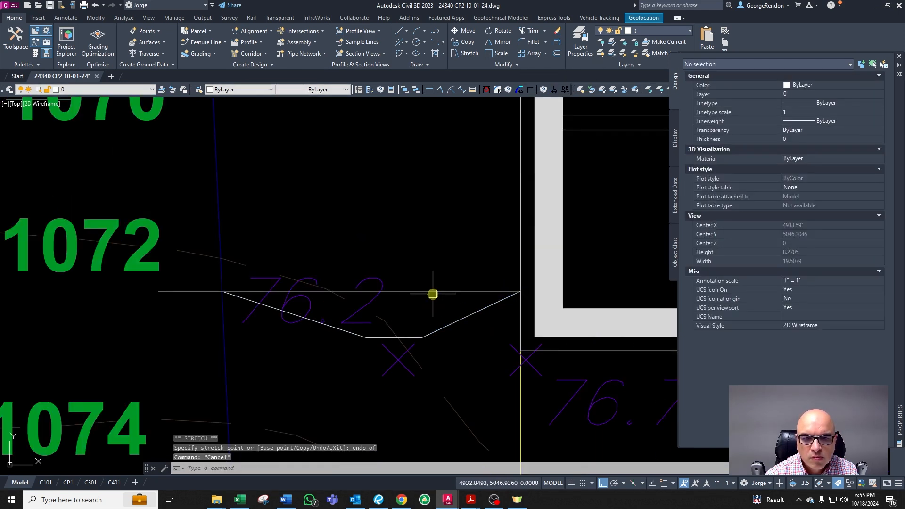
pyautogui.press('Delete')
pyautogui.scroll(-3, 420, 340)
pyautogui.moveTo(441, 345); pyautogui.dragTo(303, 323, button='middle')
pyautogui.scroll(2, 309, 325)
pyautogui.press('Escape')
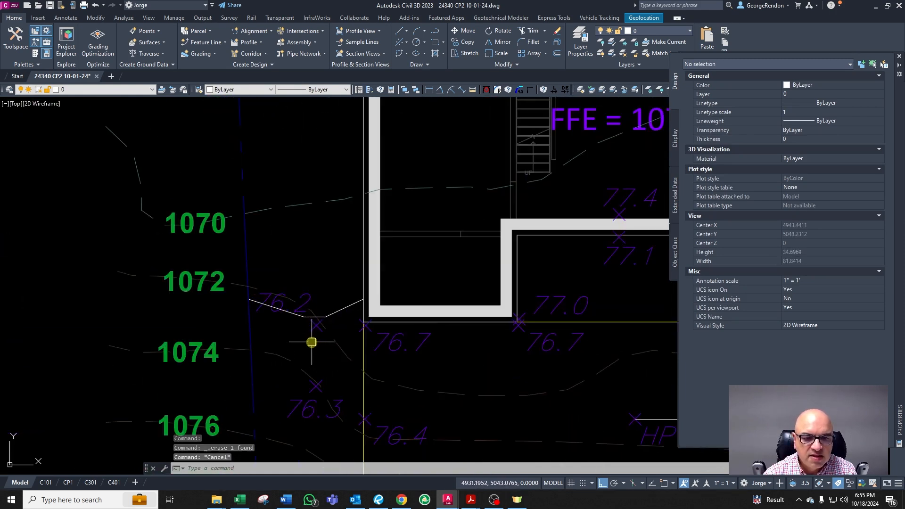
# Step: Copy a 76 contour label onto the swale next to the house corner
pyautogui.scroll(-8, 314, 342)
pyautogui.scroll(2, 173, 308)
pyautogui.scroll(4, 180, 308)
pyautogui.click(244, 310)
pyautogui.write('co')
pyautogui.press('Return')
pyautogui.click(258, 310)
pyautogui.scroll(-6, 245, 280)
pyautogui.scroll(8, 399, 300)
pyautogui.press('F8')
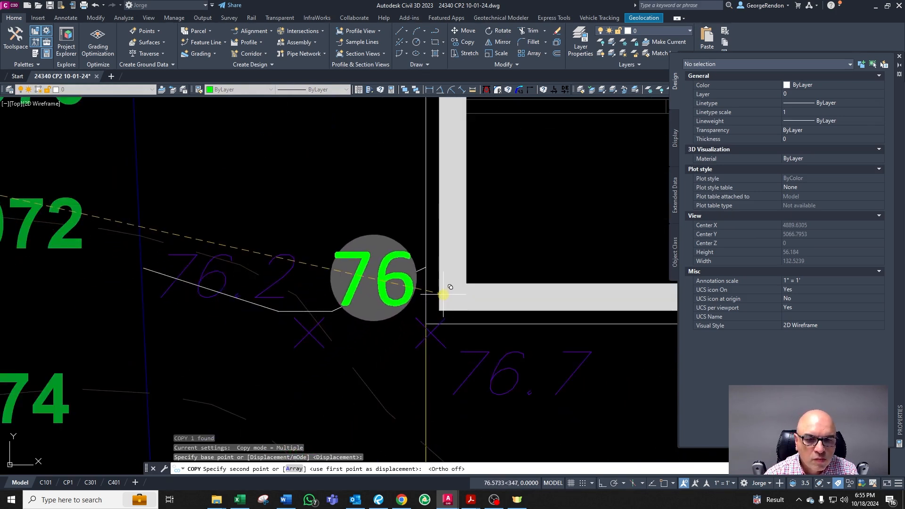
pyautogui.click(448, 294)
pyautogui.press('Escape')
# Step: Try to join the swale's three segments into one polyline
pyautogui.scroll(-2, 347, 351)
pyautogui.click(270, 340)
pyautogui.click(327, 348)
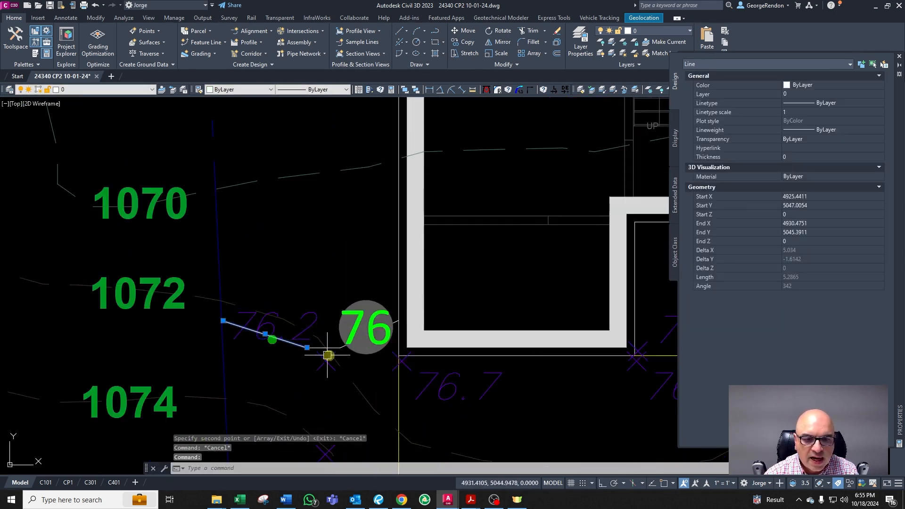
pyautogui.scroll(4, 327, 347)
pyautogui.click(361, 341)
pyautogui.write('PJA')
pyautogui.press('Return')
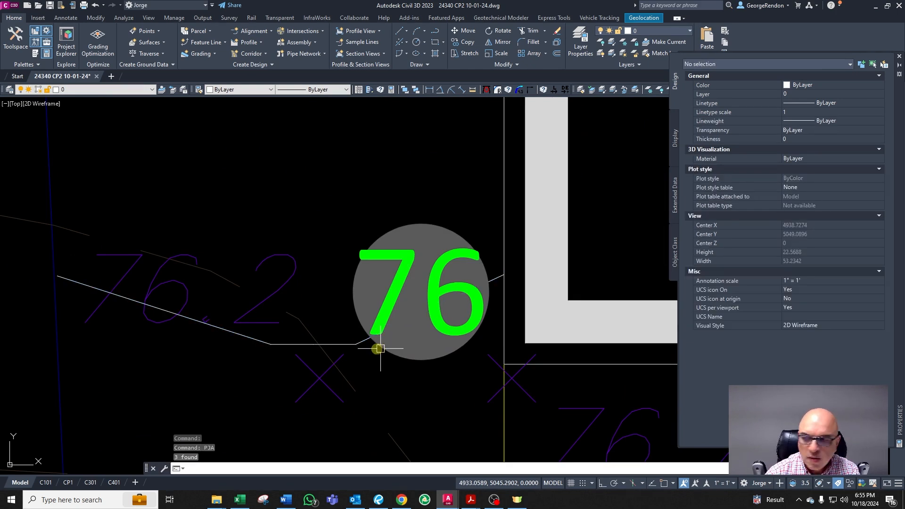
pyautogui.click(226, 326)
pyautogui.scroll(-2, 256, 380)
pyautogui.press('Escape')
pyautogui.press('Escape')
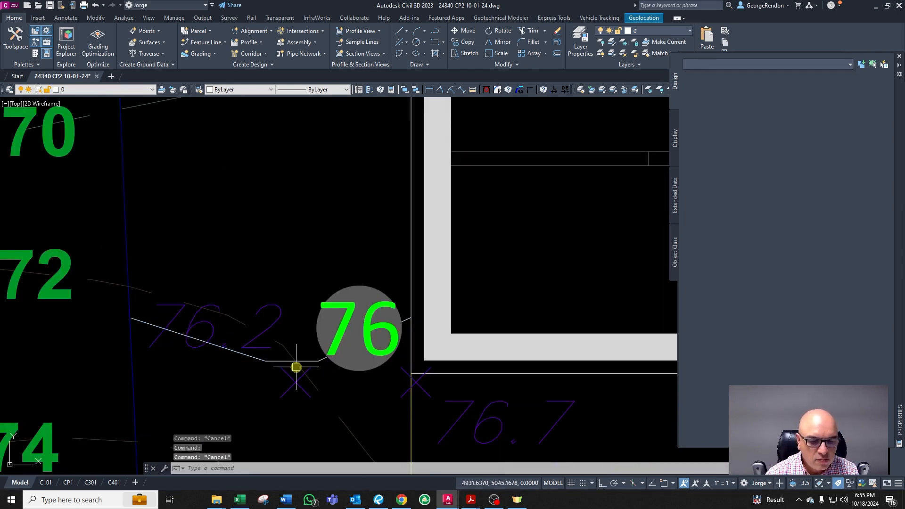
# Step: Join the swale's two sloped segments and flat bottom into a single polyline
pyautogui.write('PJA')
pyautogui.press('Return')
pyautogui.scroll(6, 278, 362)
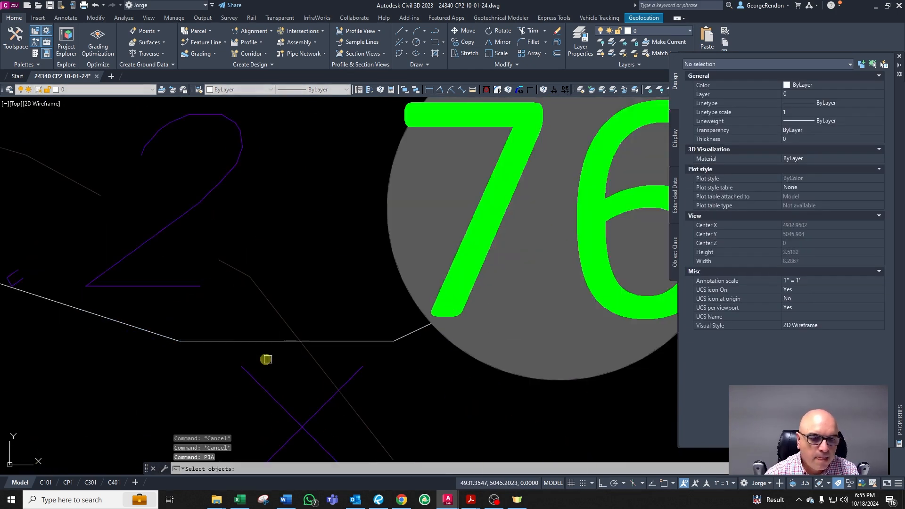
pyautogui.click(156, 331)
pyautogui.click(198, 342)
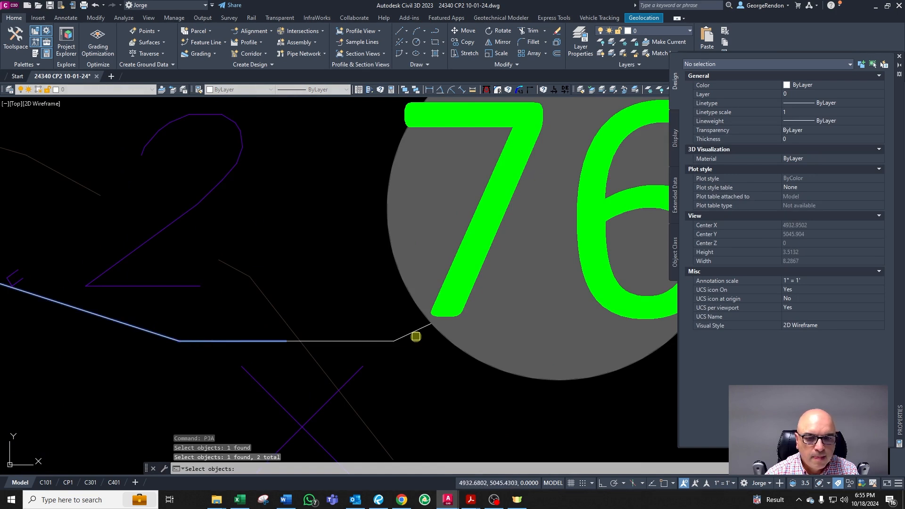
pyautogui.click(405, 335)
pyautogui.press('Return')
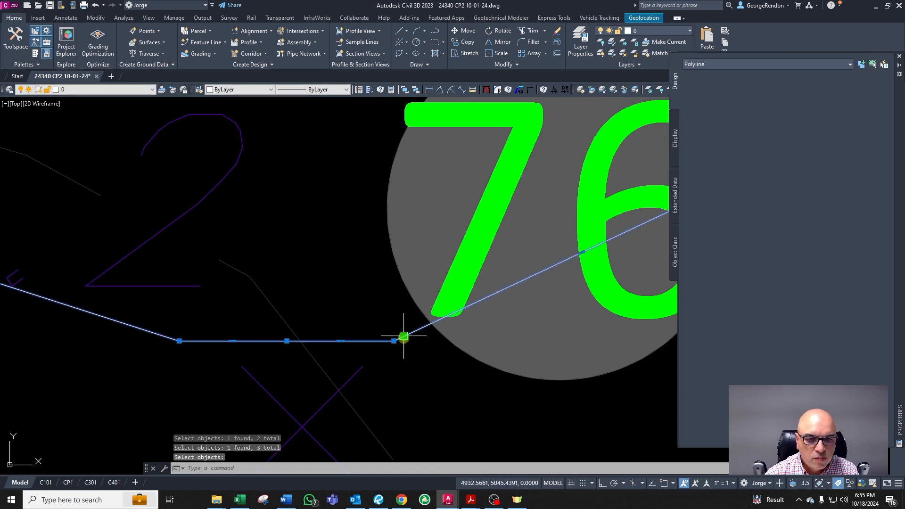
# Step: Copy the swale polyline northward along the house wall at 8, 16 and 24 units
pyautogui.scroll(-3, 398, 356)
pyautogui.write('co')
pyautogui.press('Return')
pyautogui.click(408, 362)
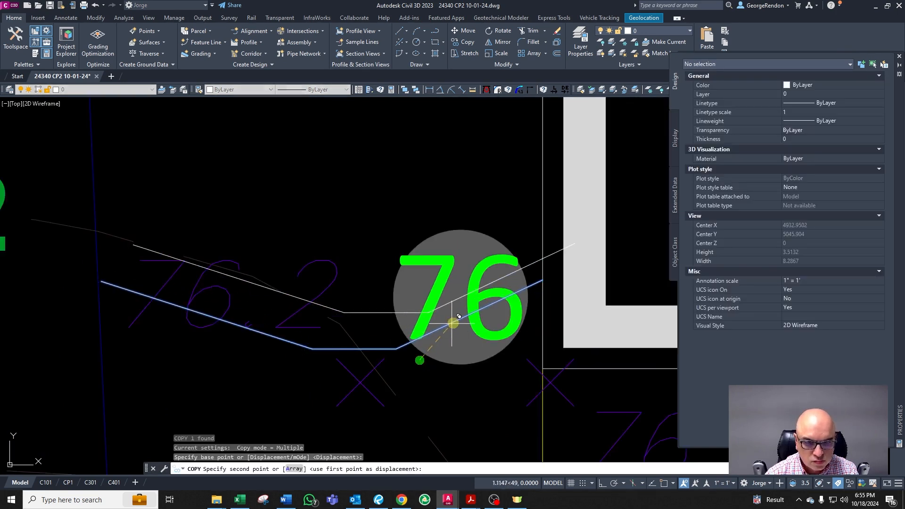
pyautogui.scroll(-3, 407, 279)
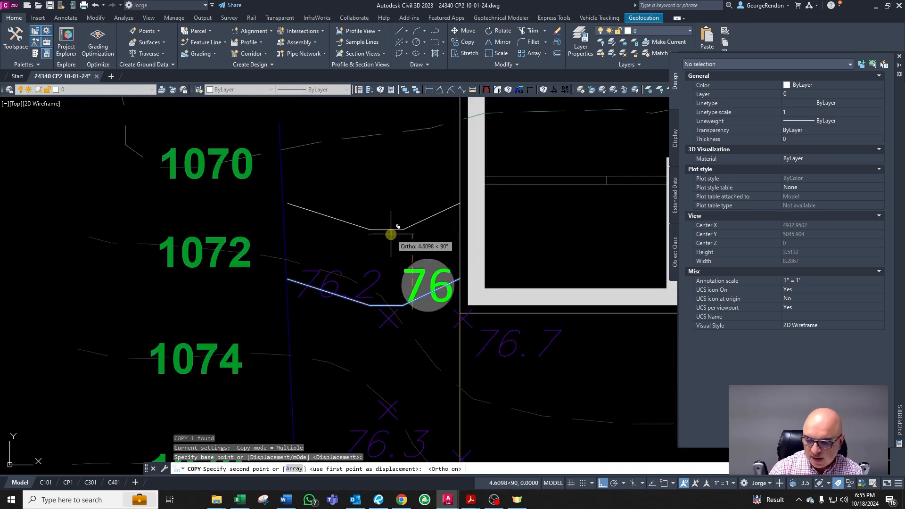
pyautogui.write('8')
pyautogui.press('Return')
pyautogui.scroll(-4, 335, 264)
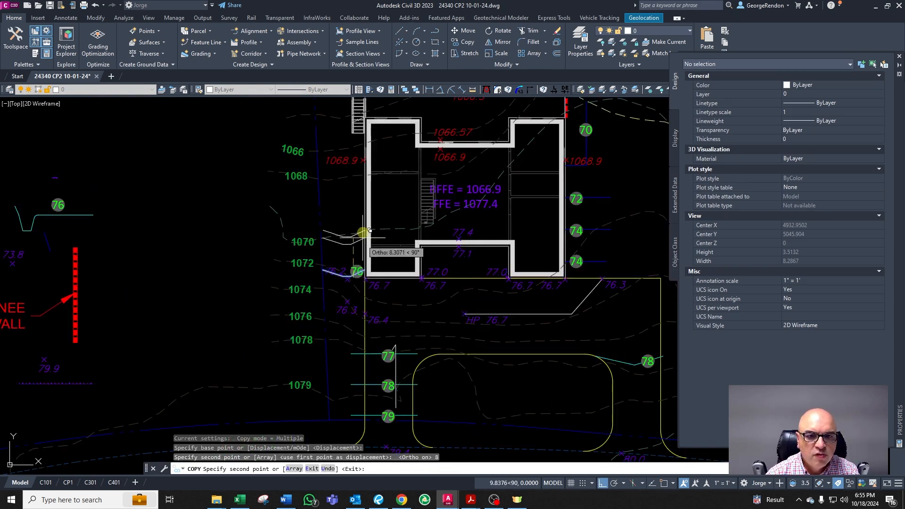
pyautogui.scroll(5, 363, 250)
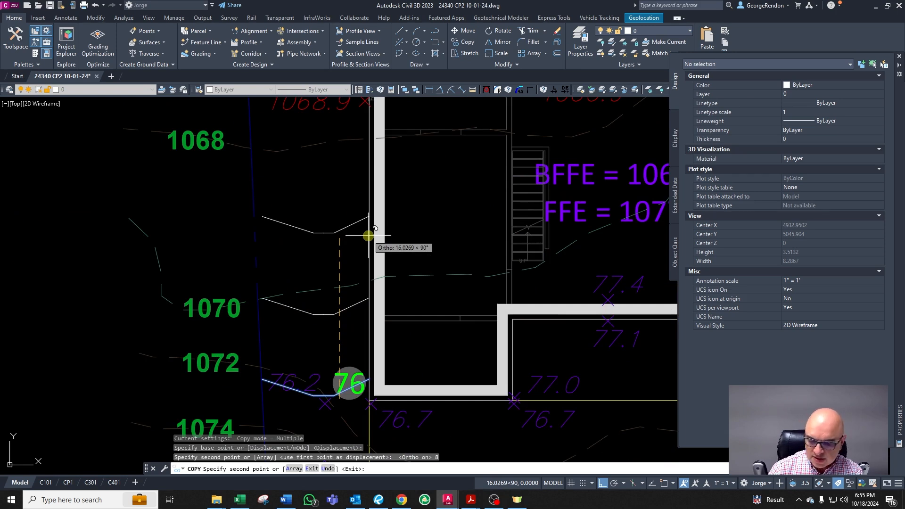
pyautogui.write('16')
pyautogui.press('Return')
pyautogui.scroll(-2, 368, 235)
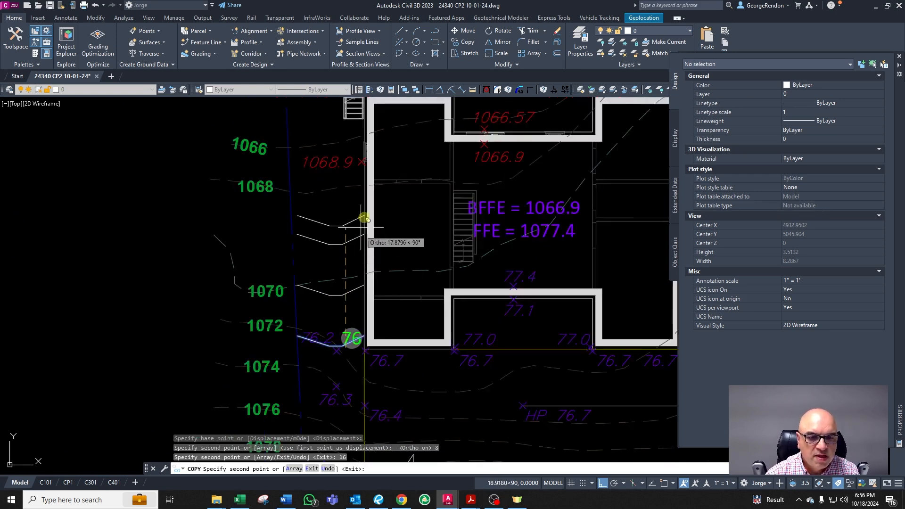
pyautogui.scroll(2, 363, 217)
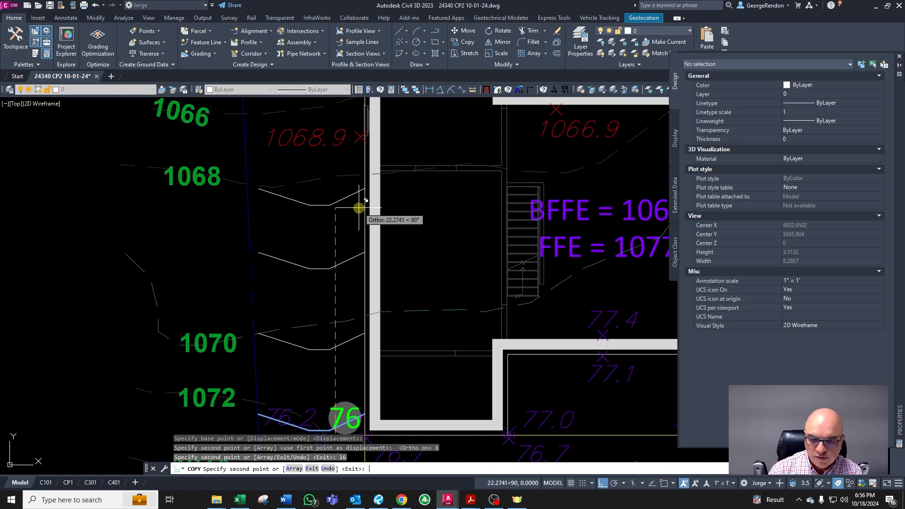
pyautogui.write('24')
pyautogui.press('Return')
pyautogui.press('Escape')
pyautogui.press('Escape')
pyautogui.press('Escape')
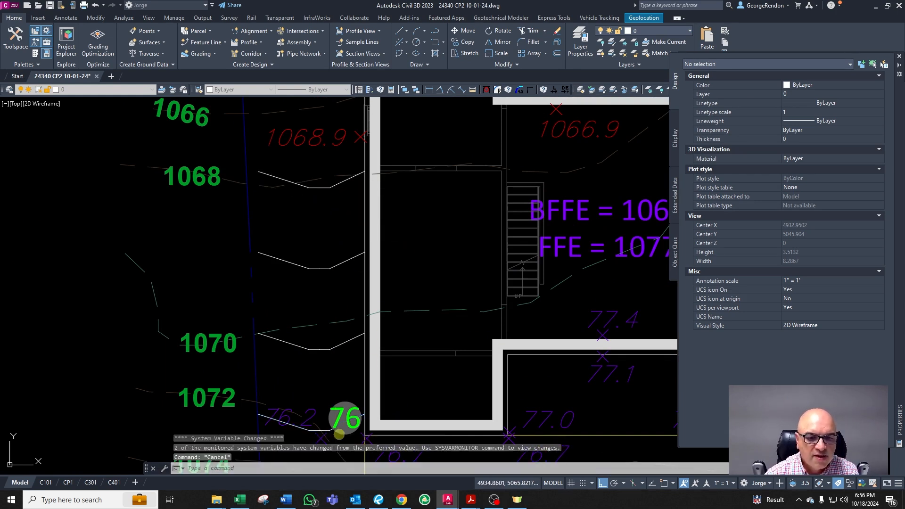
# Step: Copy the 76 contour label onto each of the three copied swale lines
pyautogui.scroll(-2, 347, 373)
pyautogui.scroll(3, 351, 413)
pyautogui.click(349, 400)
pyautogui.scroll(-3, 351, 400)
pyautogui.write('co')
pyautogui.press('Return')
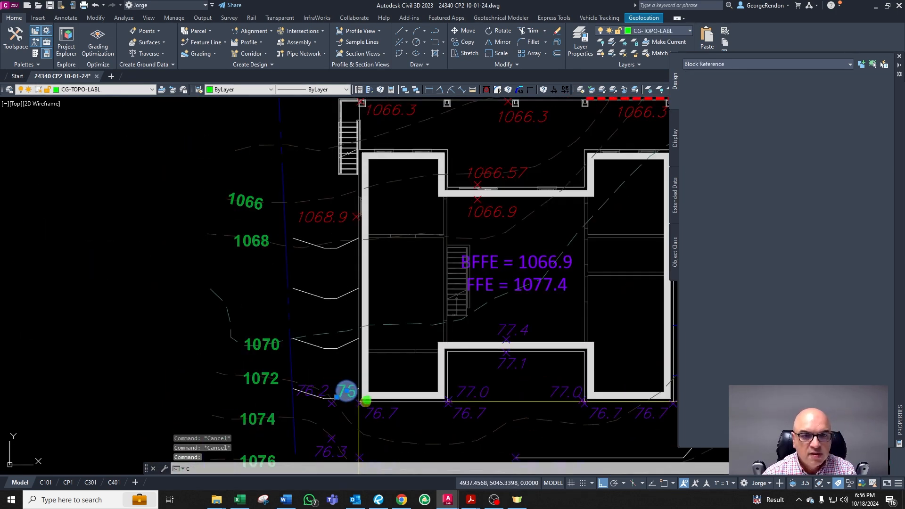
pyautogui.click(366, 403)
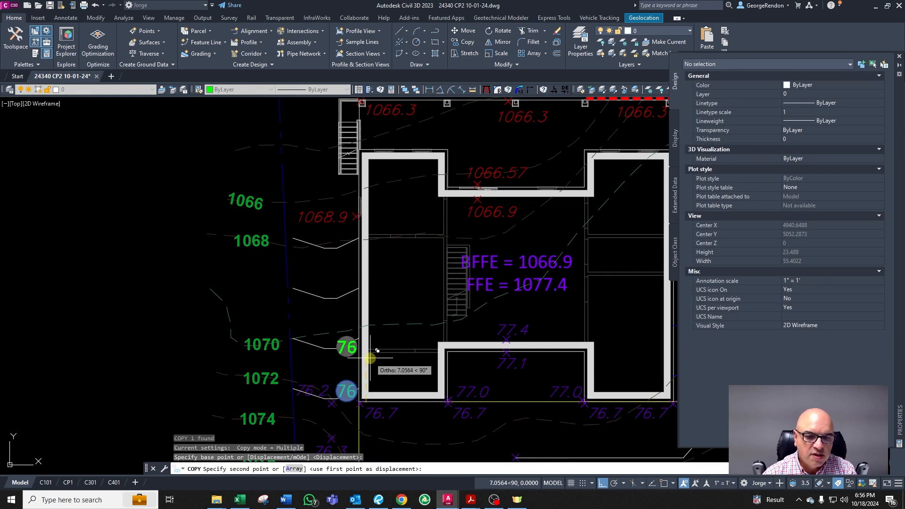
pyautogui.click(370, 358)
pyautogui.click(364, 309)
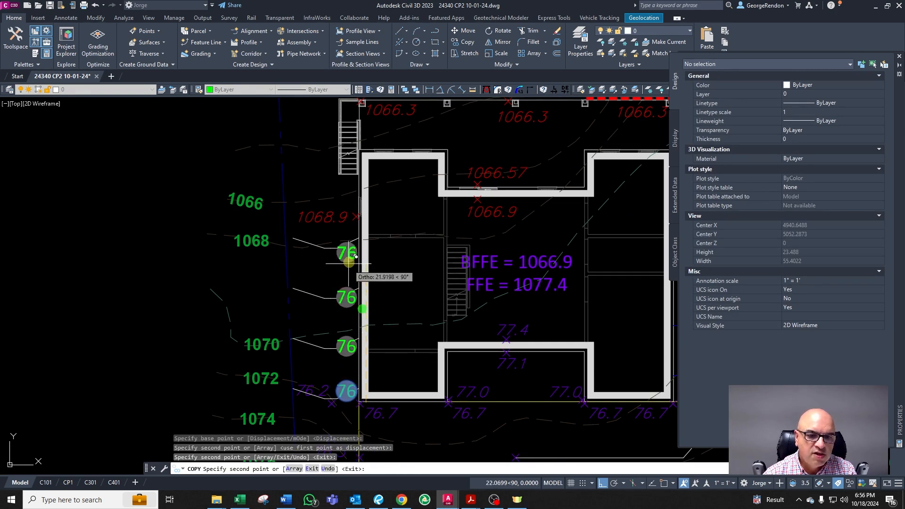
pyautogui.click(355, 259)
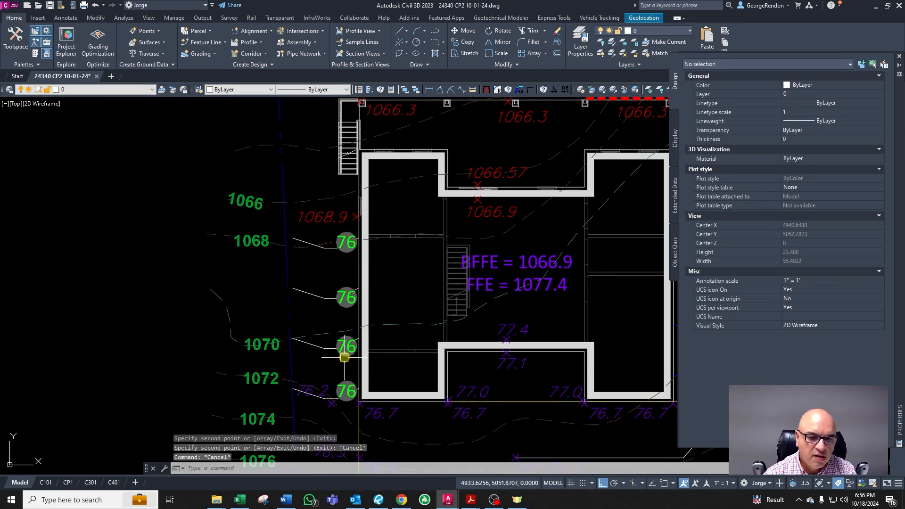
# Step: Edit the copied contour labels' elevations to 74, 72 and 70, moving northward
pyautogui.doubleClick(371, 357)
pyautogui.write('74')
pyautogui.press('Return')
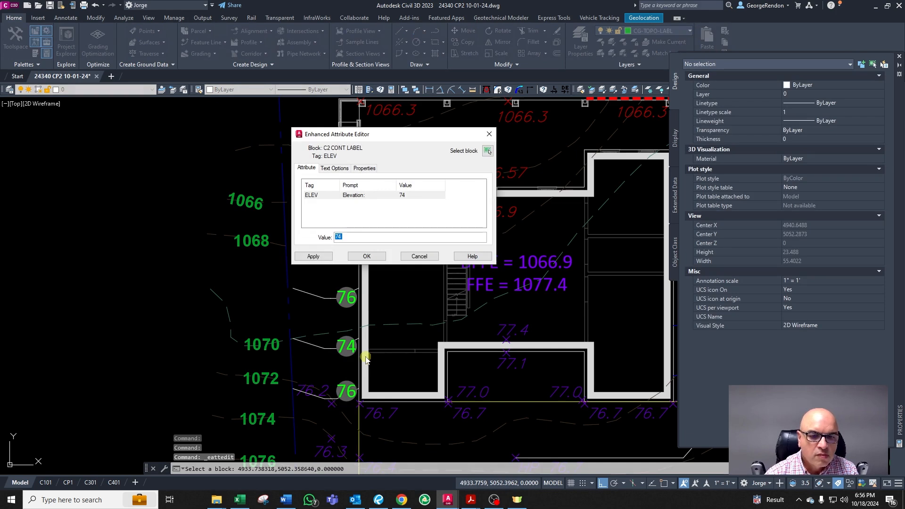
pyautogui.click(366, 256)
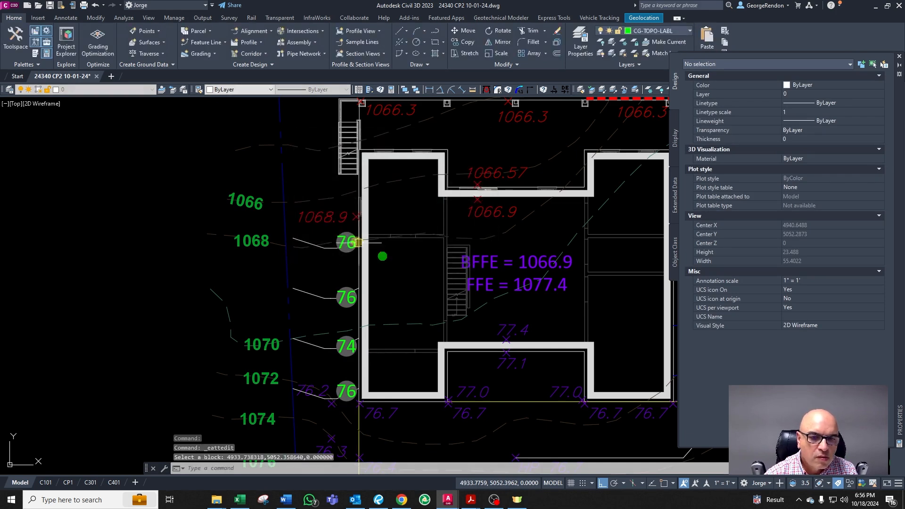
pyautogui.doubleClick(347, 290)
pyautogui.write('72')
pyautogui.press('Return')
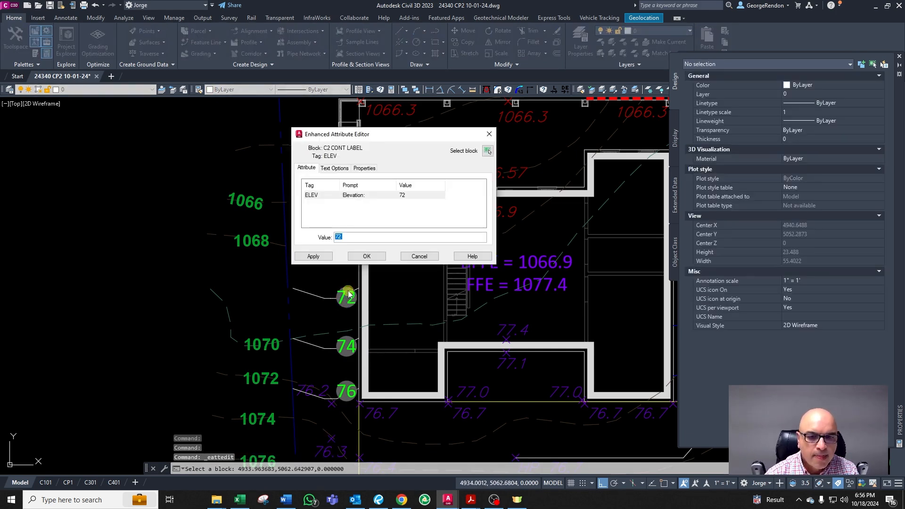
pyautogui.click(367, 256)
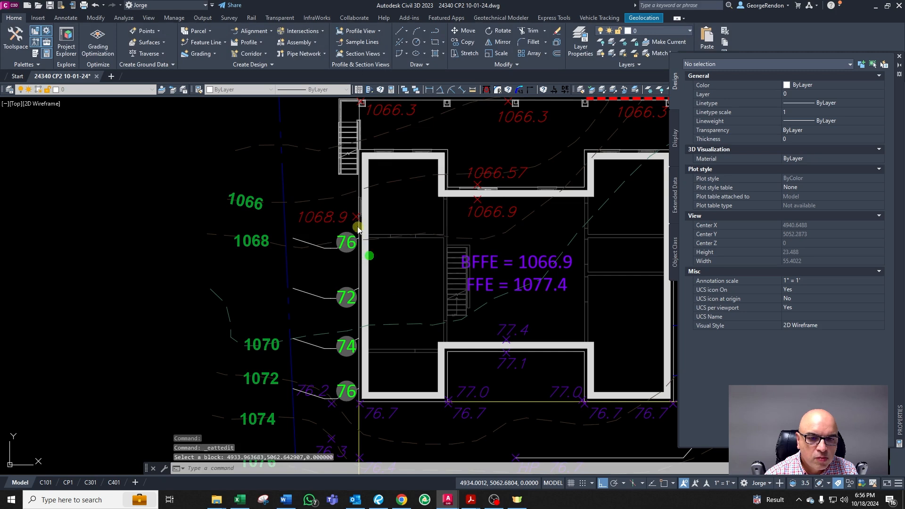
pyautogui.doubleClick(369, 254)
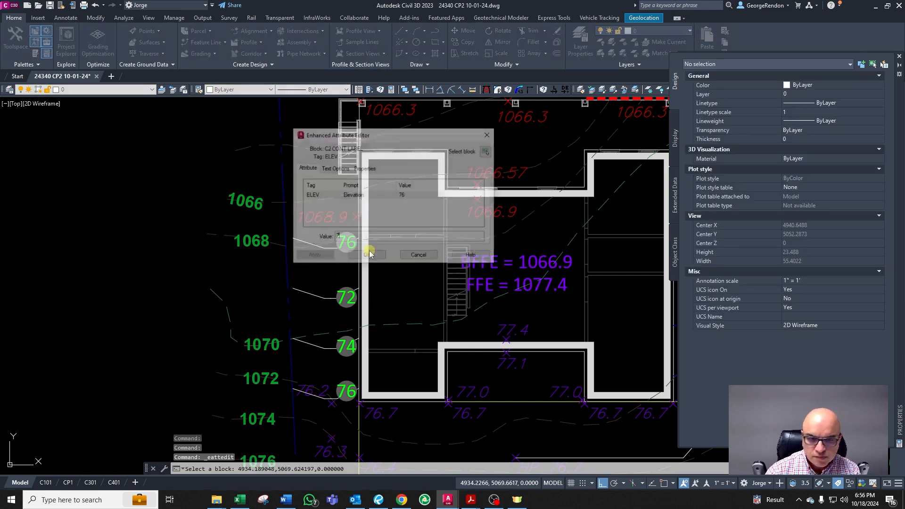
pyautogui.write('70')
pyautogui.click(358, 259)
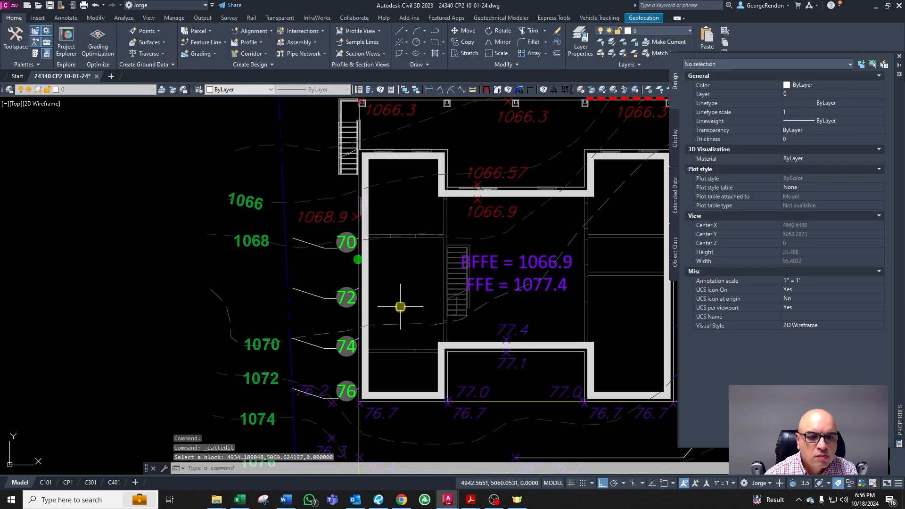
# Step: Move the 76.2 spot elevation southward off the swale bottom
pyautogui.scroll(-2, 354, 342)
pyautogui.scroll(2, 354, 342)
pyautogui.scroll(-2, 354, 341)
pyautogui.scroll(2, 345, 375)
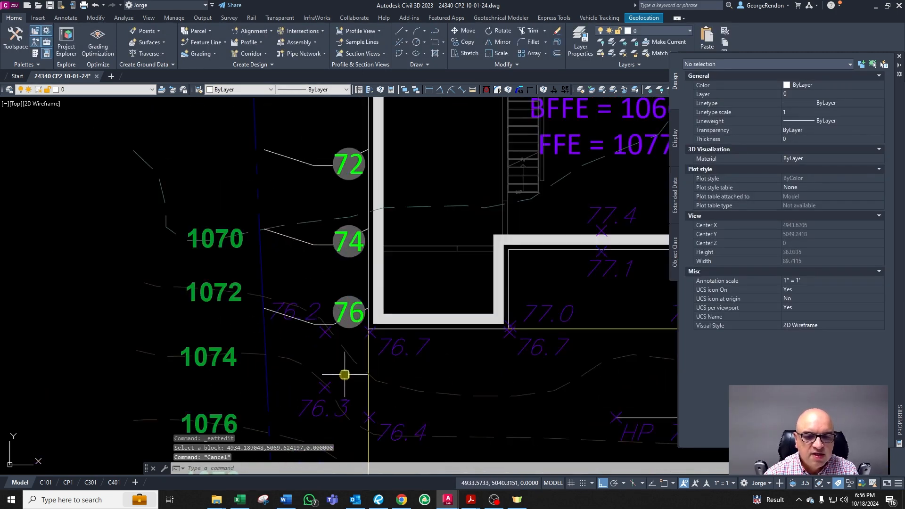
pyautogui.click(292, 321)
pyautogui.click(268, 319)
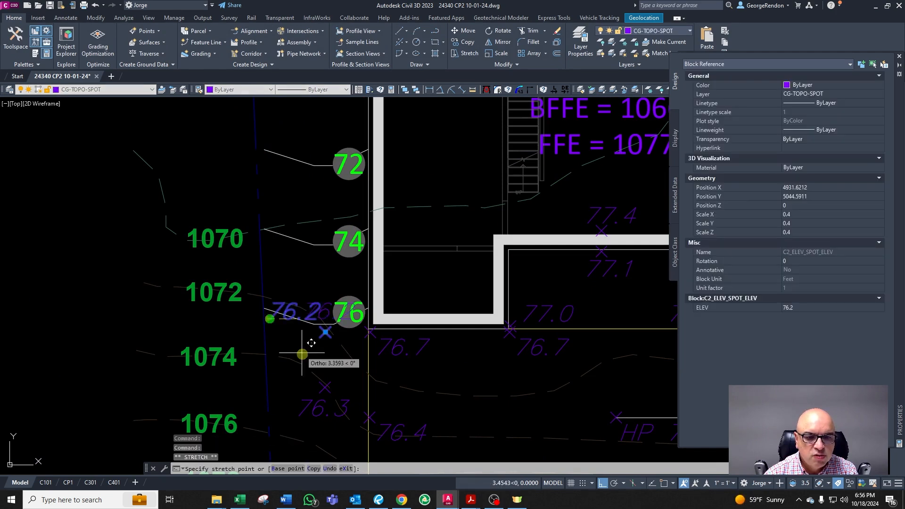
pyautogui.press('F8')
pyautogui.click(291, 361)
pyautogui.press('Escape')
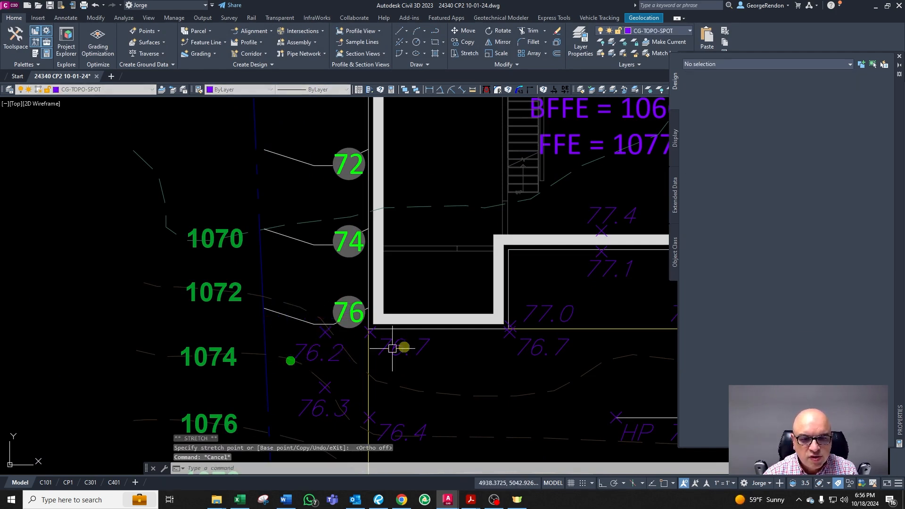
pyautogui.click(404, 345)
pyautogui.press('Escape')
# Step: Delete the 76.3 spot elevation south of the swale
pyautogui.scroll(-2, 405, 346)
pyautogui.scroll(2, 376, 370)
pyautogui.click(285, 370)
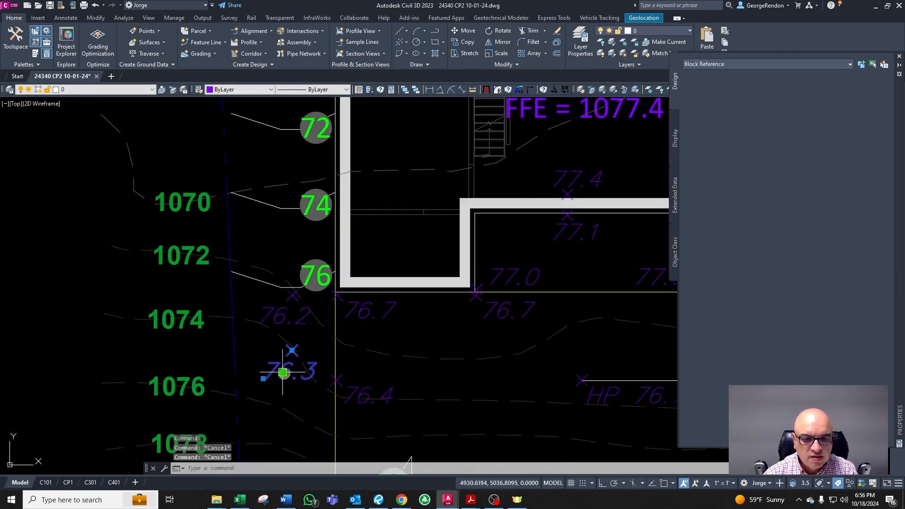
pyautogui.press('Delete')
pyautogui.press('Escape')
pyautogui.scroll(-4, 383, 383)
pyautogui.scroll(2, 330, 358)
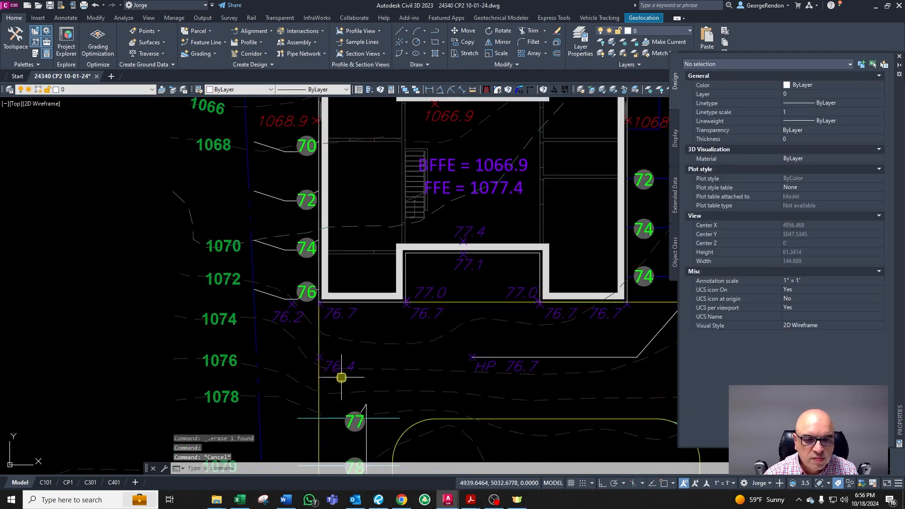
pyautogui.scroll(-2, 296, 332)
pyautogui.scroll(1, 293, 398)
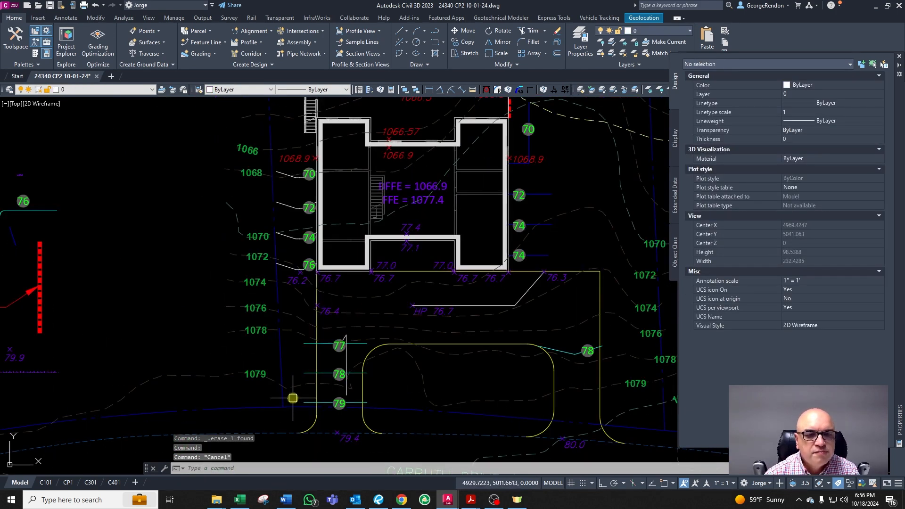
pyautogui.scroll(1, 309, 337)
pyautogui.press('Escape')
pyautogui.press('Escape')
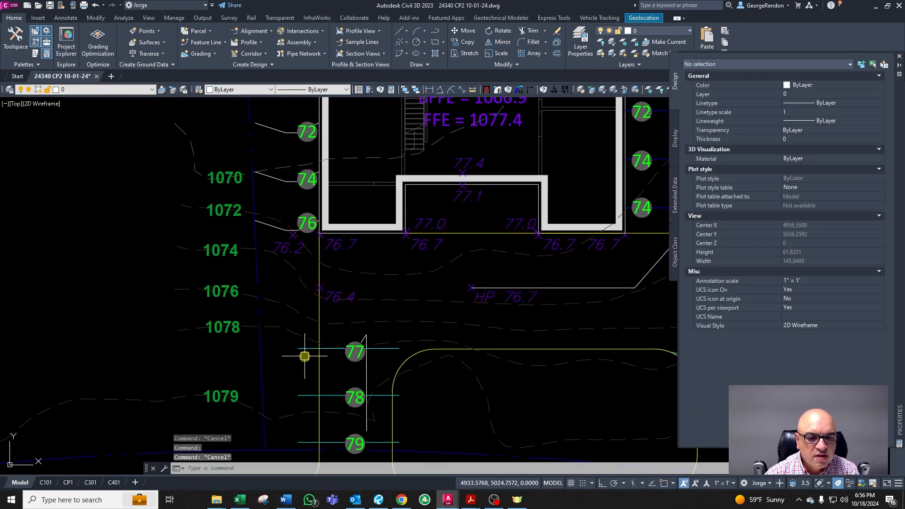
pyautogui.scroll(2, 291, 370)
pyautogui.scroll(-1, 302, 352)
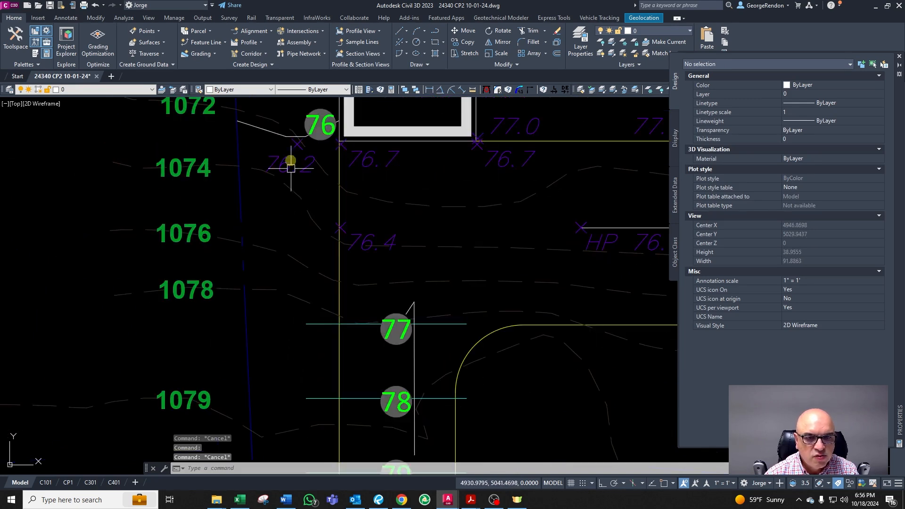
# Step: Copy the 76 swale line south onto the 77 contour beside the driveway
pyautogui.click(279, 133)
pyautogui.write('co')
pyautogui.press('Return')
pyautogui.click(312, 169)
pyautogui.press('F8')
pyautogui.press('F8')
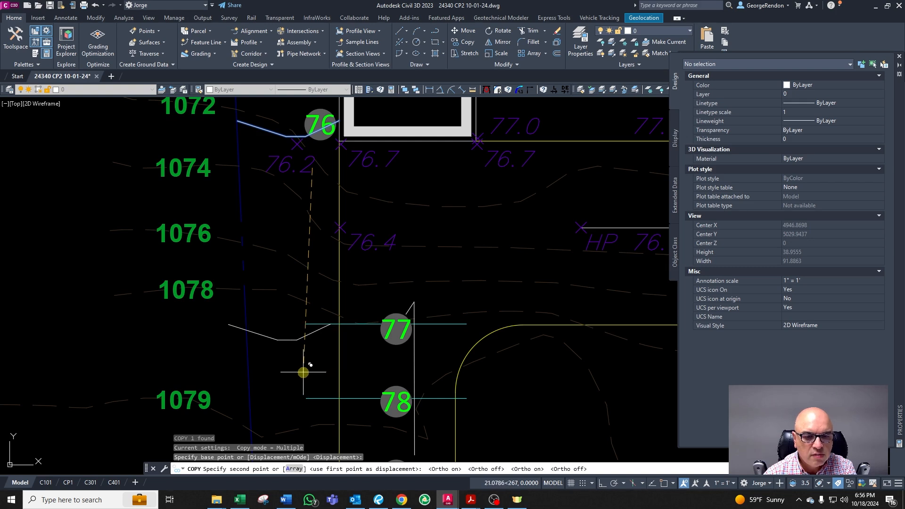
pyautogui.press('Escape')
pyautogui.press('Escape')
pyautogui.press('Escape')
# Step: Try chamfering the copied swale line, and place it on the CG-TOPO-MINR-2 layer
pyautogui.scroll(-3, 320, 354)
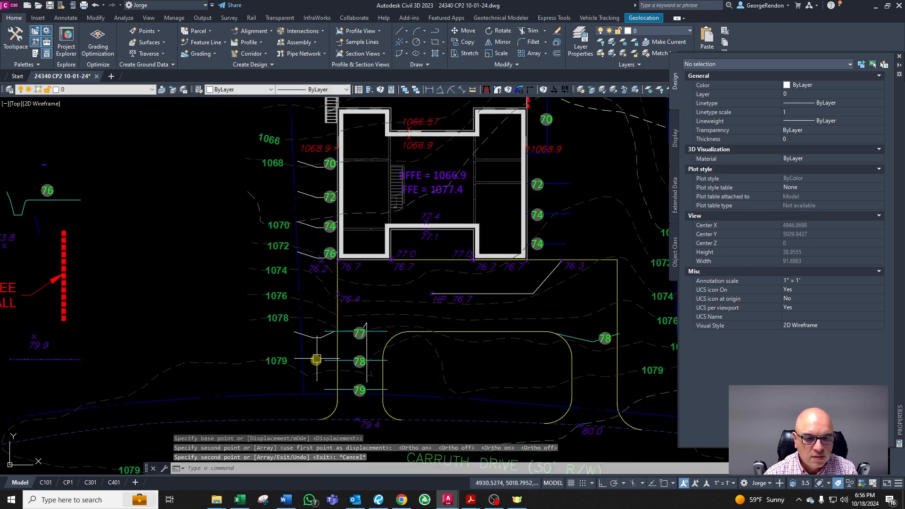
pyautogui.scroll(3, 316, 354)
pyautogui.write('cha')
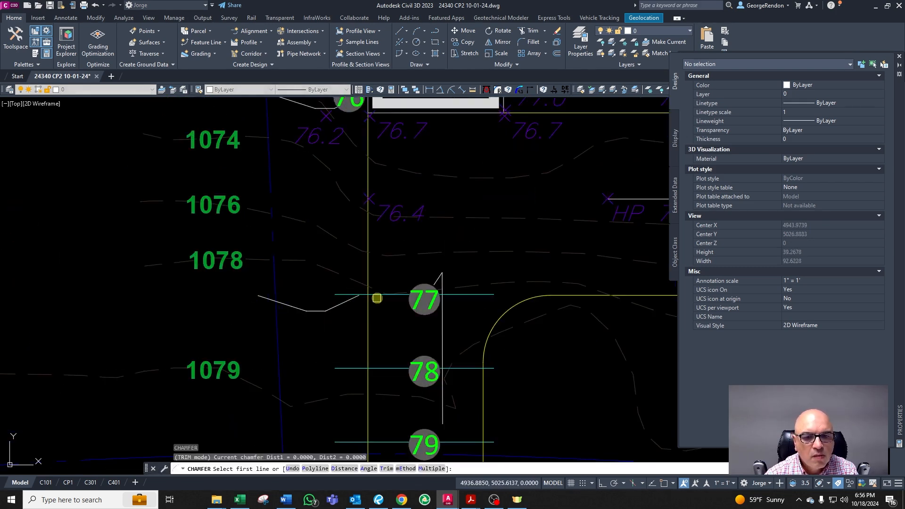
pyautogui.press('Return')
pyautogui.click(342, 302)
pyautogui.press('Escape')
pyautogui.press('Escape')
pyautogui.click(342, 309)
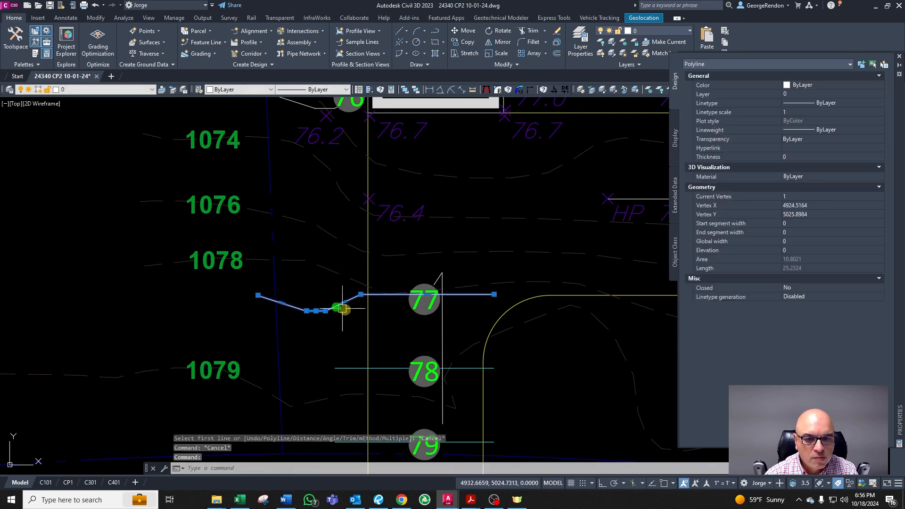
pyautogui.press('Escape')
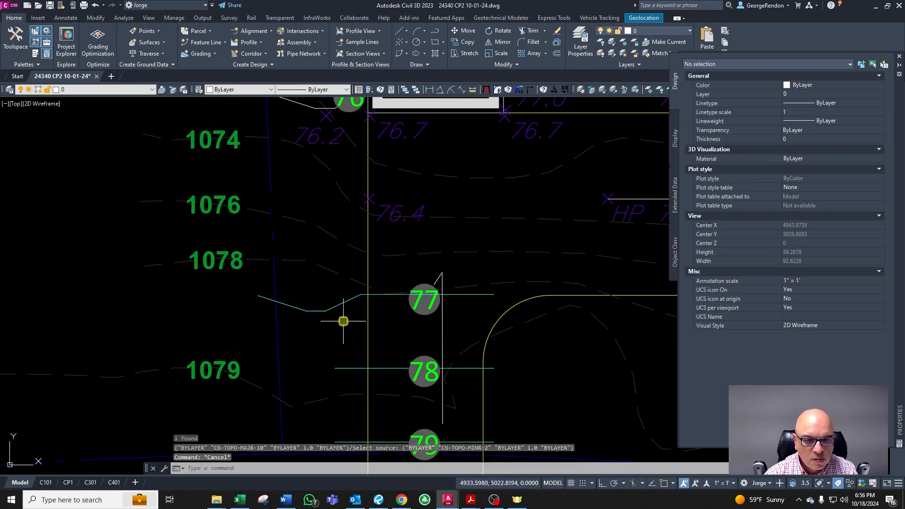
# Step: Copy the 77 swale line farther south and delete the straight extension of the copy
pyautogui.click(337, 309)
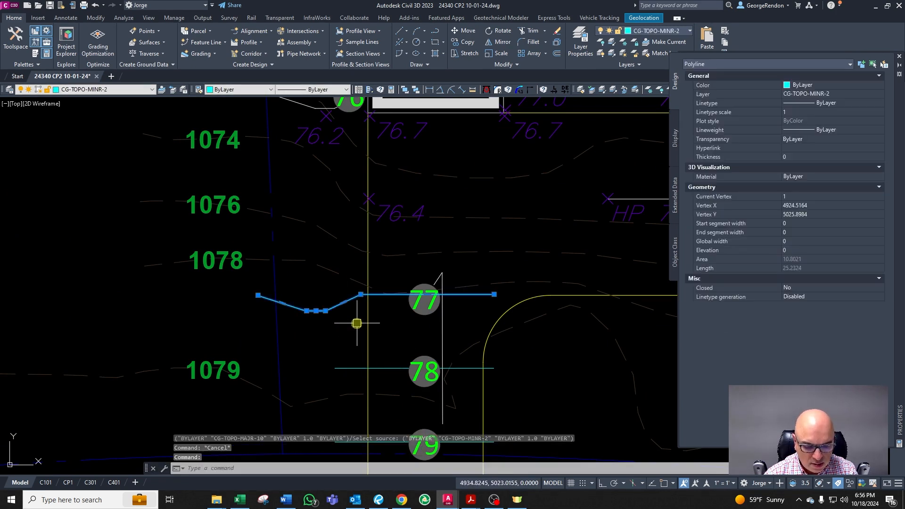
pyautogui.press('Escape')
pyautogui.click(350, 298)
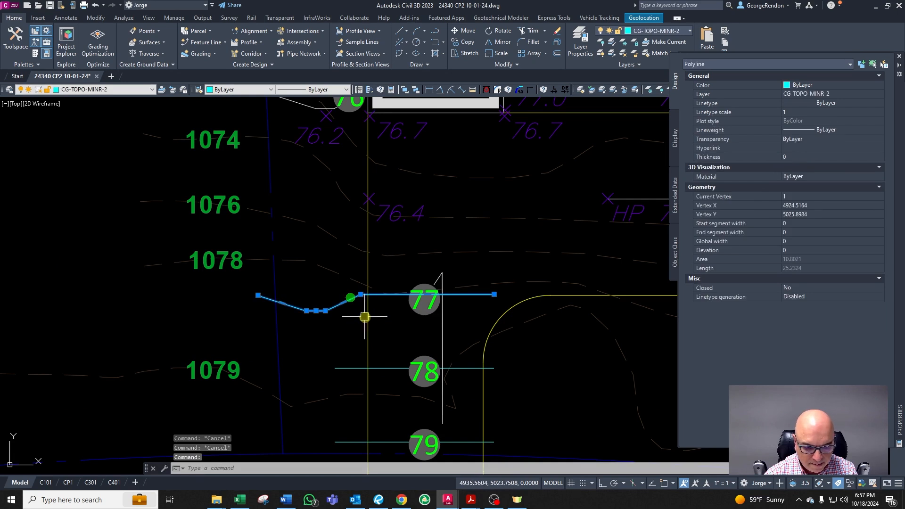
pyautogui.write('co')
pyautogui.press('Return')
pyautogui.click(356, 320)
pyautogui.click(357, 351)
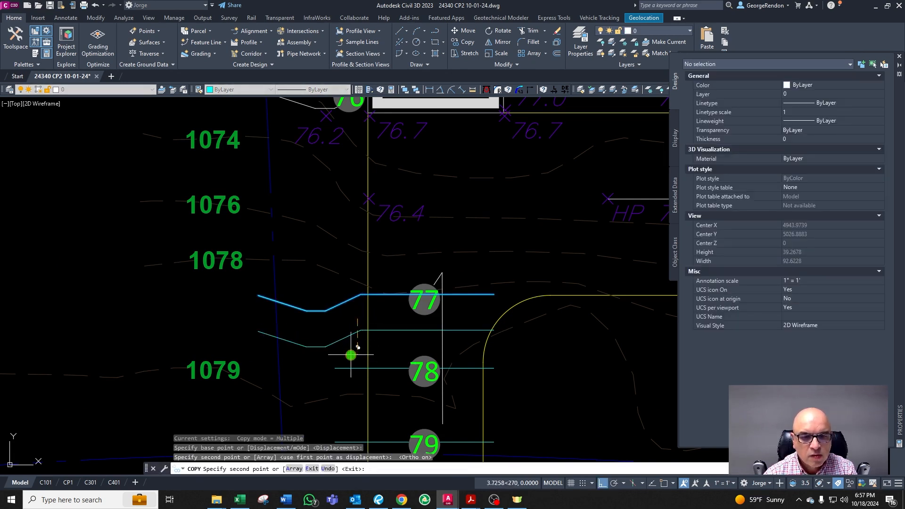
pyautogui.press('Escape')
pyautogui.press('Escape')
pyautogui.press('Escape')
pyautogui.write('BB')
pyautogui.press('Return')
pyautogui.press('Escape')
pyautogui.click(359, 329)
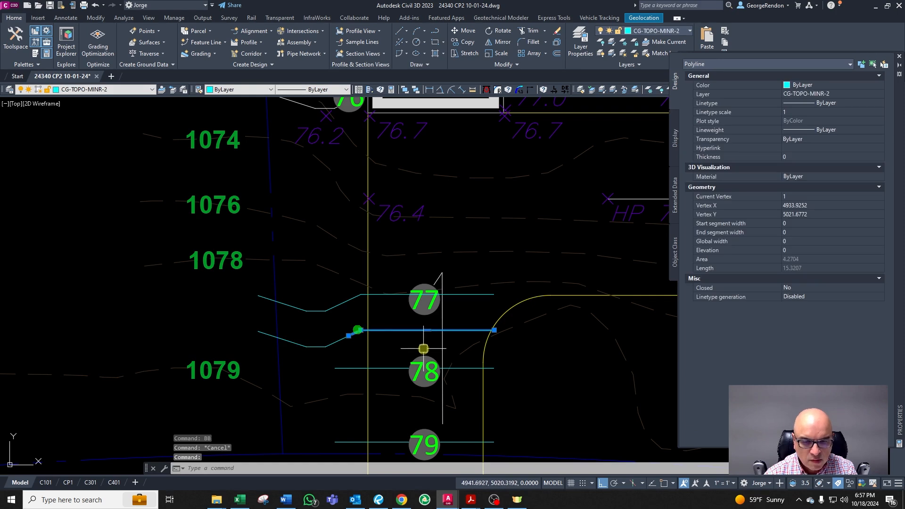
pyautogui.press('Delete')
# Step: Copy the swale piece onto the 78 contour and delete the intermediate copy
pyautogui.click(330, 346)
pyautogui.scroll(-2, 362, 335)
pyautogui.scroll(2, 379, 349)
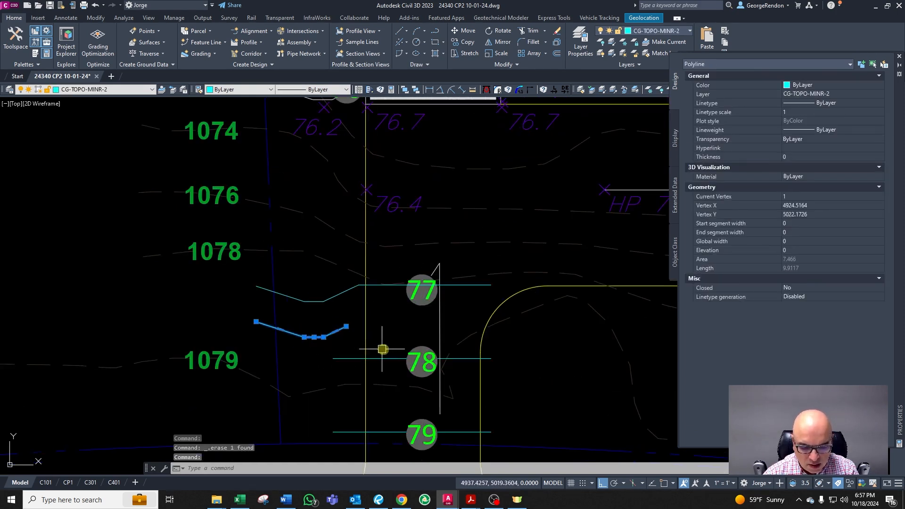
pyautogui.write('co')
pyautogui.press('Return')
pyautogui.click(415, 336)
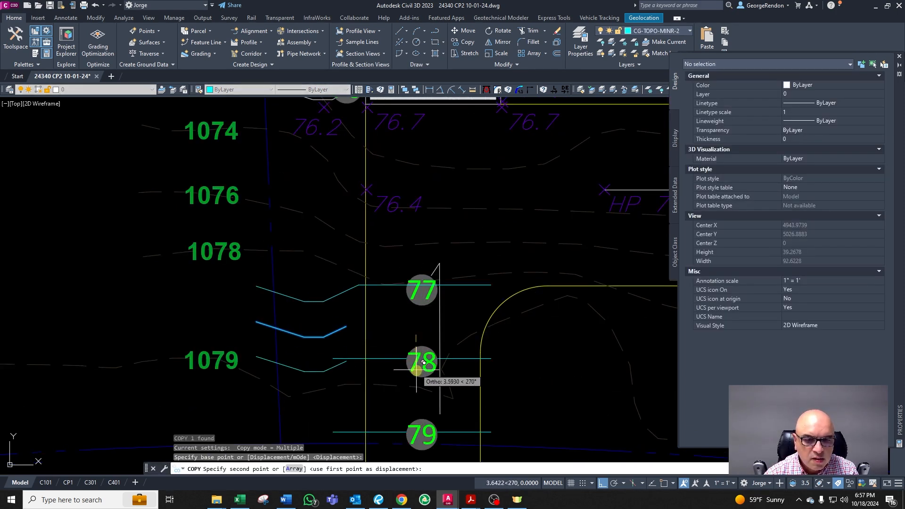
pyautogui.click(416, 373)
pyautogui.scroll(-2, 415, 352)
pyautogui.scroll(2, 416, 351)
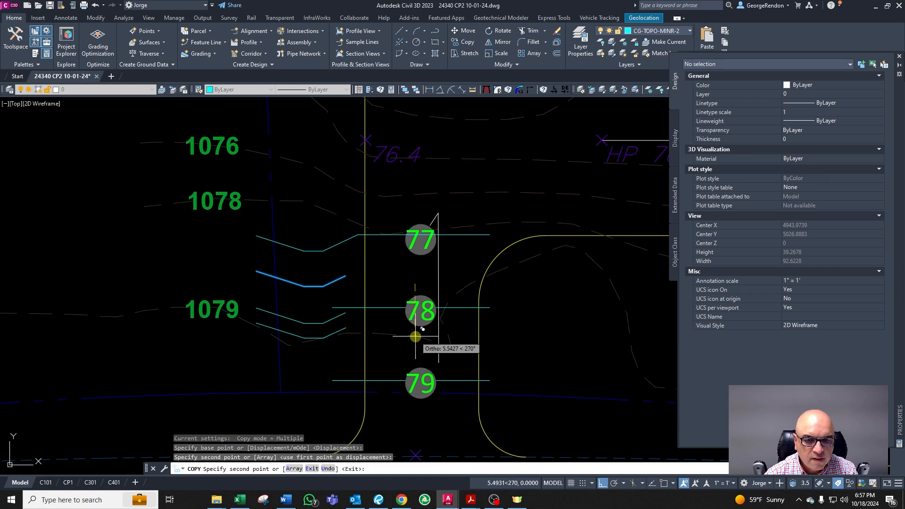
pyautogui.press('Escape')
pyautogui.press('Escape')
pyautogui.press('Escape')
pyautogui.click(338, 281)
pyautogui.scroll(4, 342, 282)
pyautogui.press('Delete')
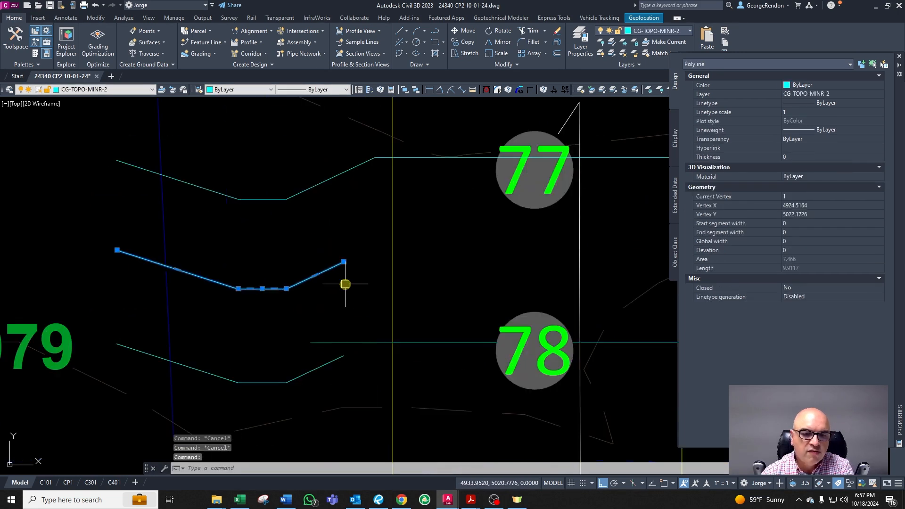
# Step: Chamfer the copied swale piece into the 78 contour line so they join
pyautogui.press('Escape')
pyautogui.press('Escape')
pyautogui.write('cha')
pyautogui.press('Return')
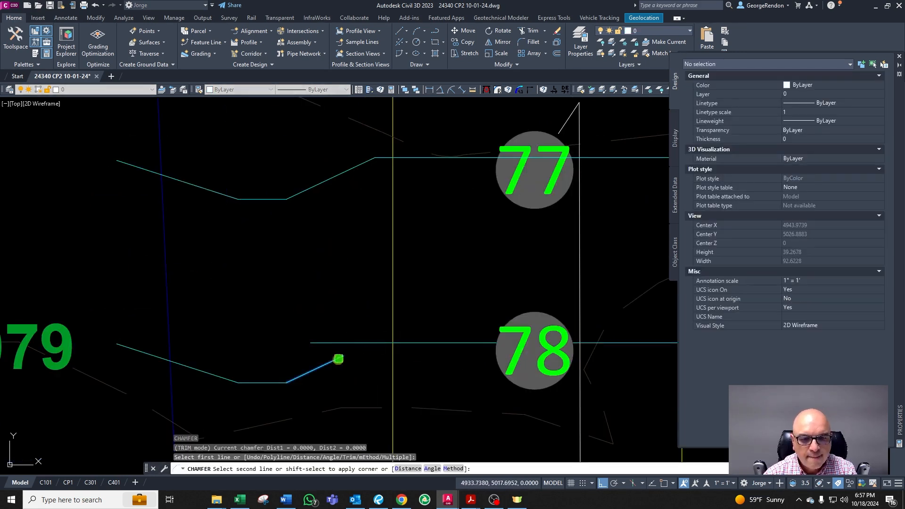
pyautogui.press('Escape')
pyautogui.scroll(-4, 369, 319)
pyautogui.scroll(2, 364, 299)
pyautogui.press('Return')
pyautogui.click(353, 274)
pyautogui.press('Escape')
pyautogui.scroll(-6, 357, 323)
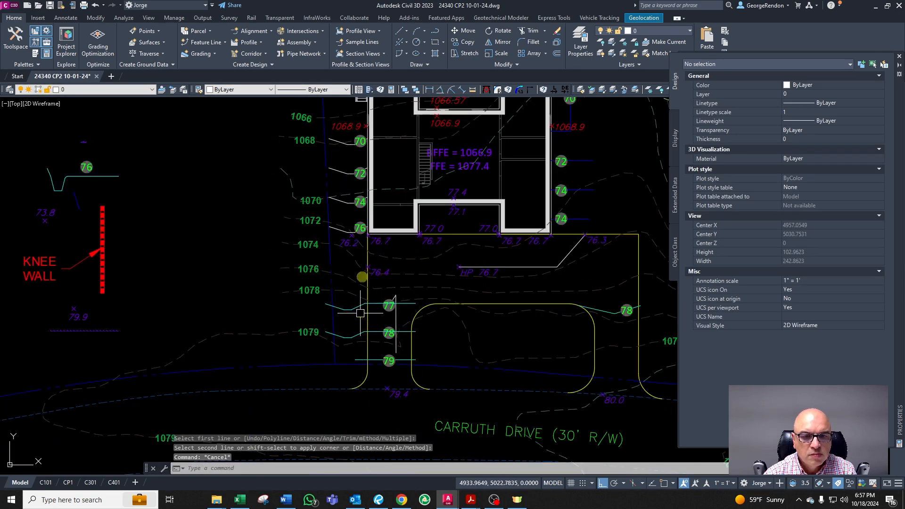
pyautogui.press('Escape')
# Step: Inspect the swale lines along the 77 and 78 contours
pyautogui.scroll(2, 353, 189)
pyautogui.scroll(-2, 389, 377)
pyautogui.scroll(2, 393, 377)
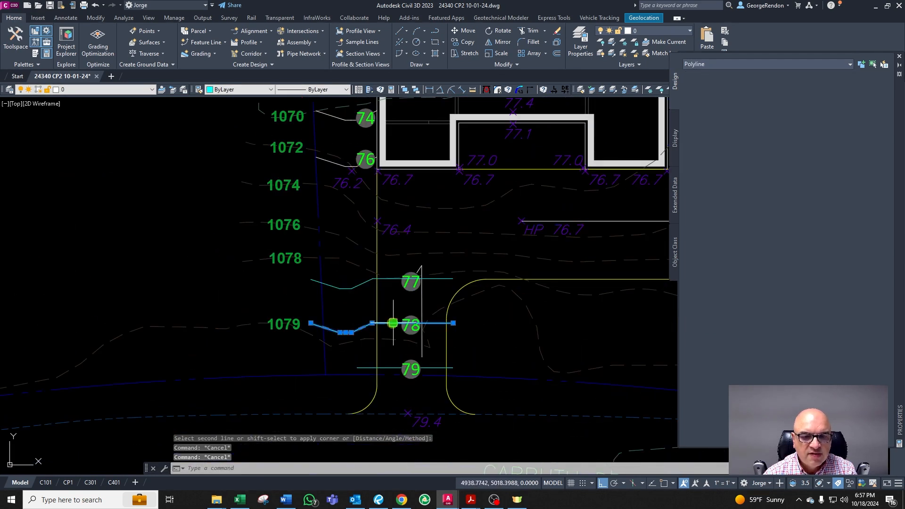
pyautogui.click(394, 323)
pyautogui.press('Escape')
pyautogui.click(392, 279)
pyautogui.press('Escape')
pyautogui.scroll(-3, 377, 320)
pyautogui.scroll(3, 358, 230)
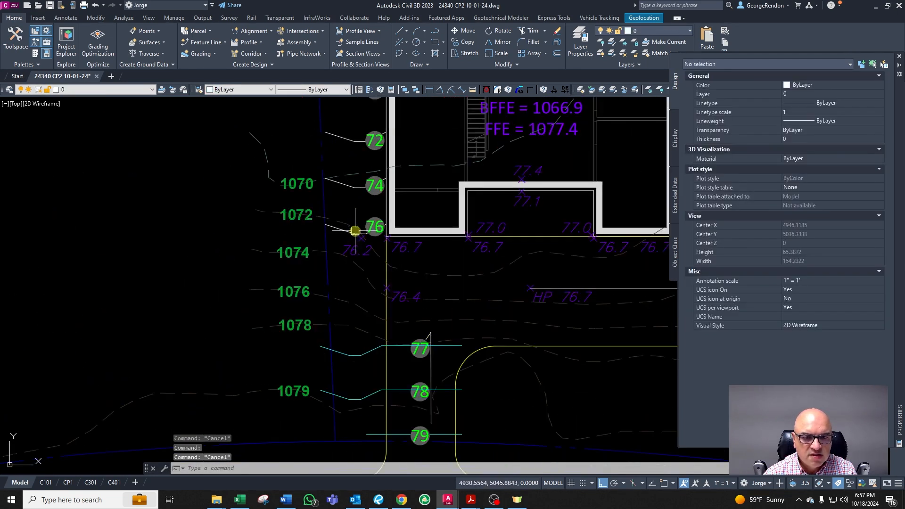
# Step: Put the swale lines along the house front on the CG-TOPO-MINR-2 layer
pyautogui.click(356, 230)
pyautogui.click(360, 186)
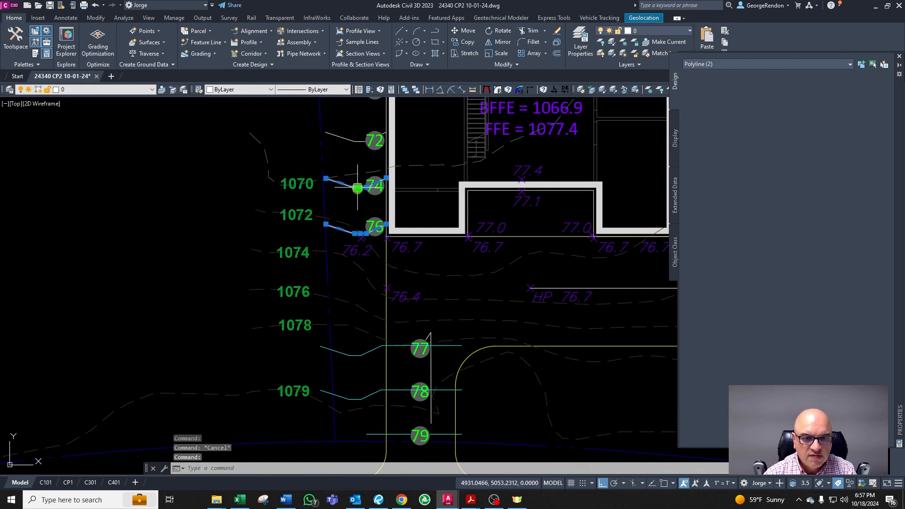
pyautogui.click(344, 141)
pyautogui.scroll(-3, 344, 141)
pyautogui.scroll(3, 364, 182)
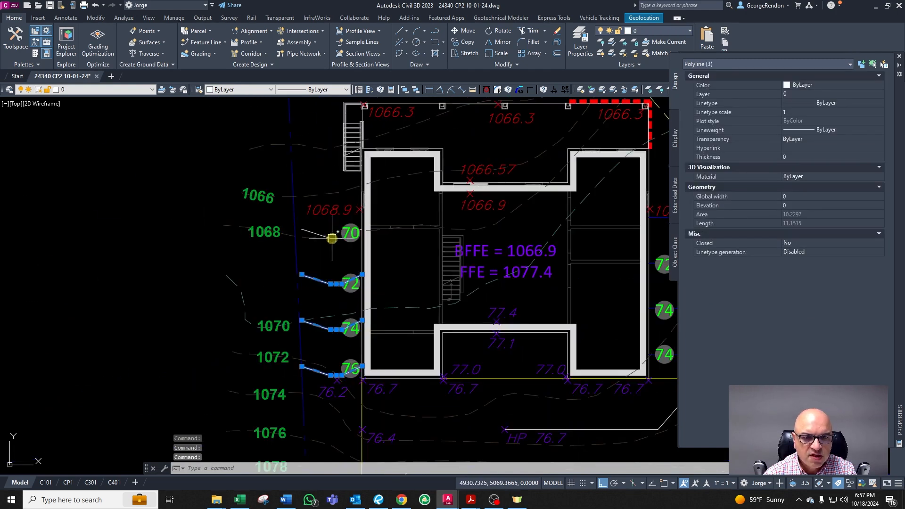
pyautogui.scroll(-3, 333, 239)
pyautogui.scroll(3, 361, 320)
pyautogui.write('CG')
pyautogui.press('Return')
pyautogui.scroll(4, 329, 353)
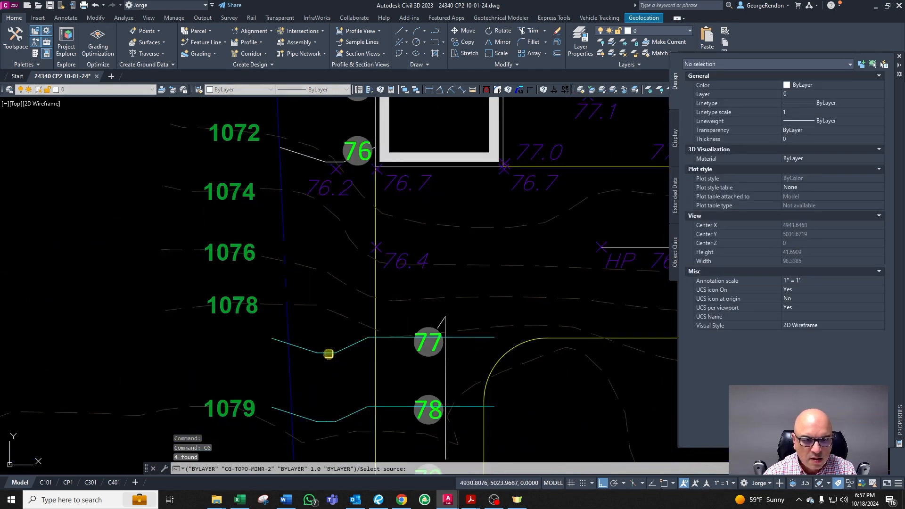
pyautogui.press('Escape')
pyautogui.scroll(-6, 332, 343)
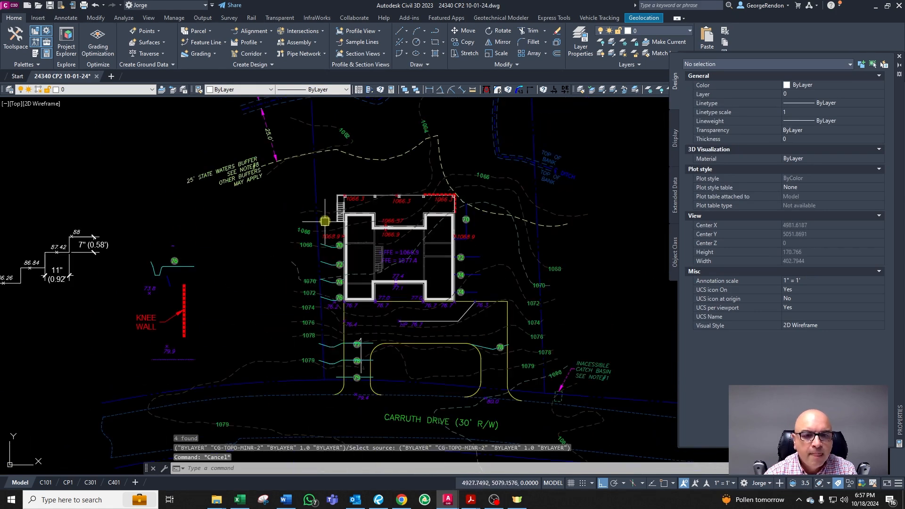
# Step: Examine the spot elevations at the house's northwest corner
pyautogui.scroll(4, 325, 221)
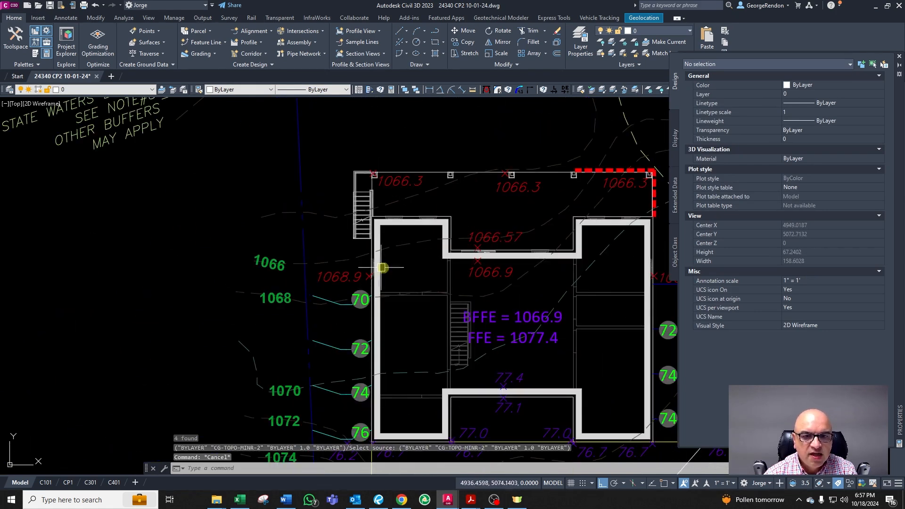
pyautogui.scroll(2, 410, 142)
pyautogui.scroll(-2, 374, 236)
pyautogui.scroll(2, 376, 258)
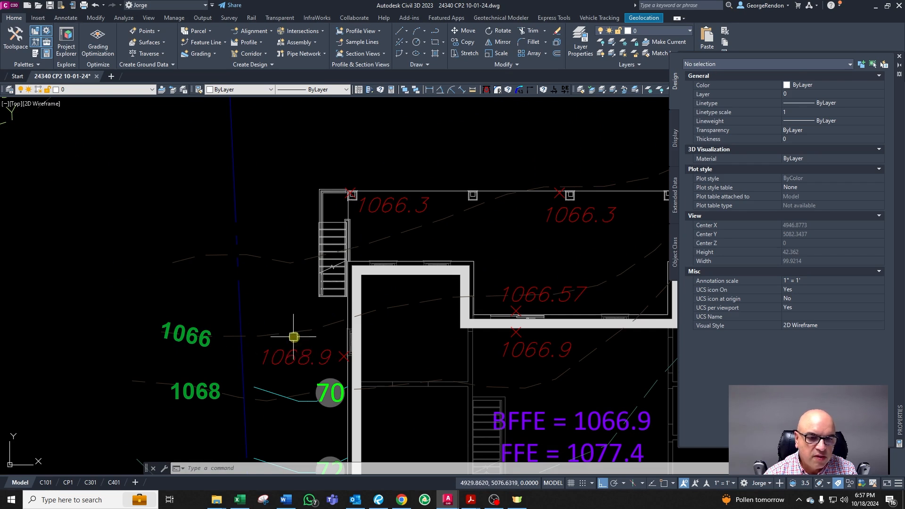
pyautogui.click(309, 361)
pyautogui.press('Escape')
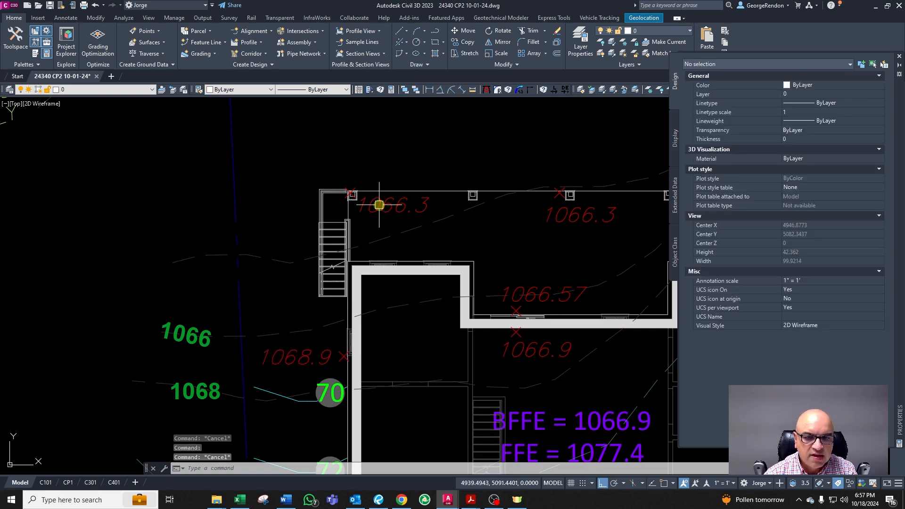
pyautogui.click(378, 203)
pyautogui.scroll(2, 424, 89)
pyautogui.scroll(-2, 355, 187)
pyautogui.scroll(2, 358, 185)
pyautogui.press('Escape')
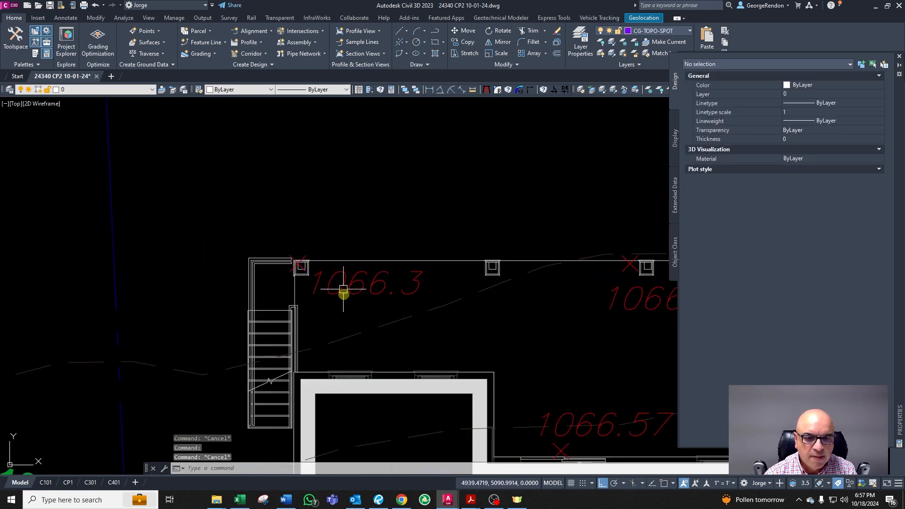
pyautogui.scroll(-2, 309, 250)
pyautogui.scroll(4, 312, 257)
# Step: Copy the 1066.3 spot elevation northward past the house corner
pyautogui.click(317, 277)
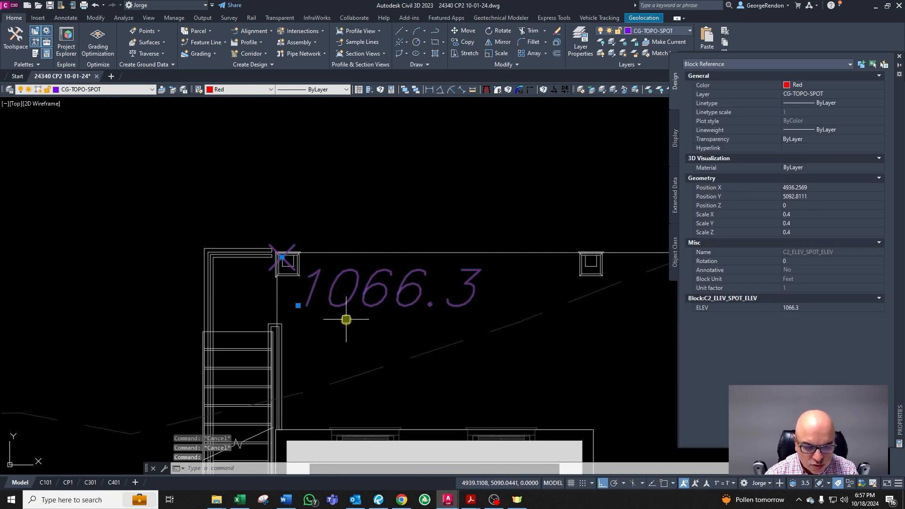
pyautogui.write('co')
pyautogui.press('Return')
pyautogui.click(351, 322)
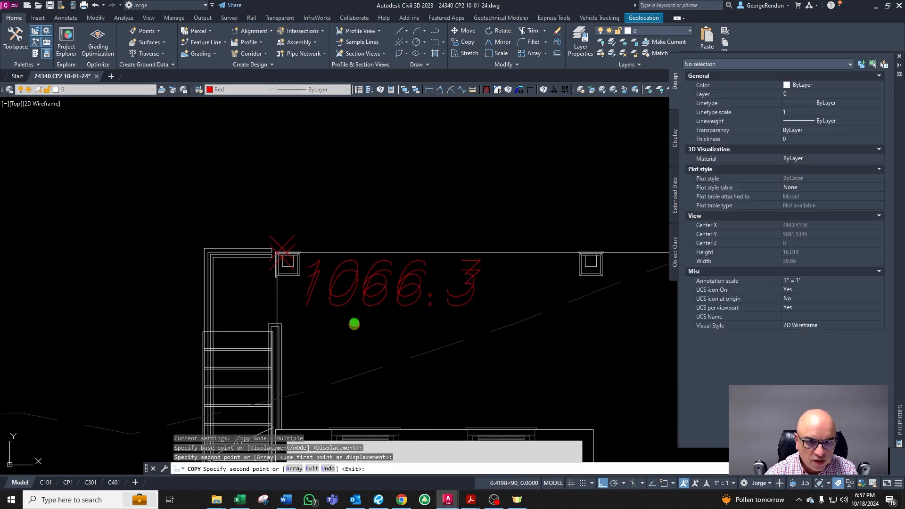
pyautogui.press('Escape')
pyautogui.press('Escape')
pyautogui.click(329, 288)
pyautogui.click(301, 294)
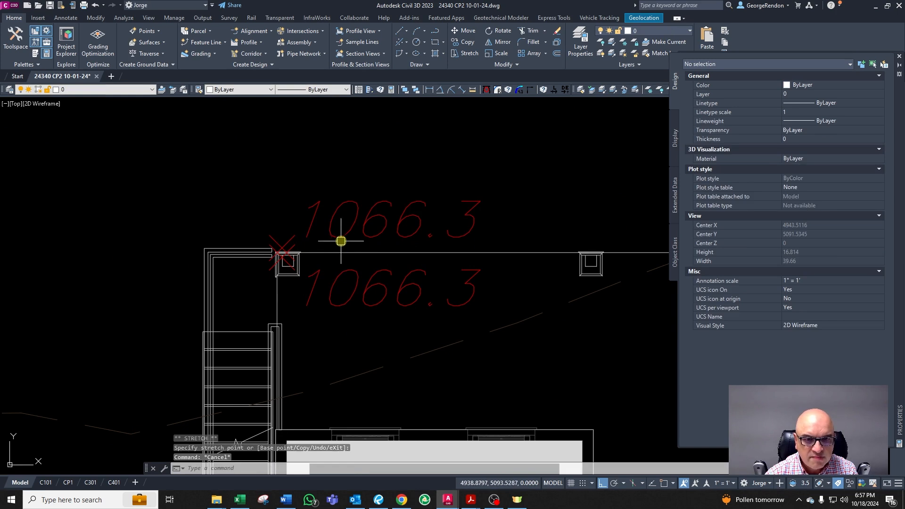
pyautogui.click(339, 239)
# Step: Change the copied spot elevation's value to 65.8
pyautogui.doubleClick(440, 305)
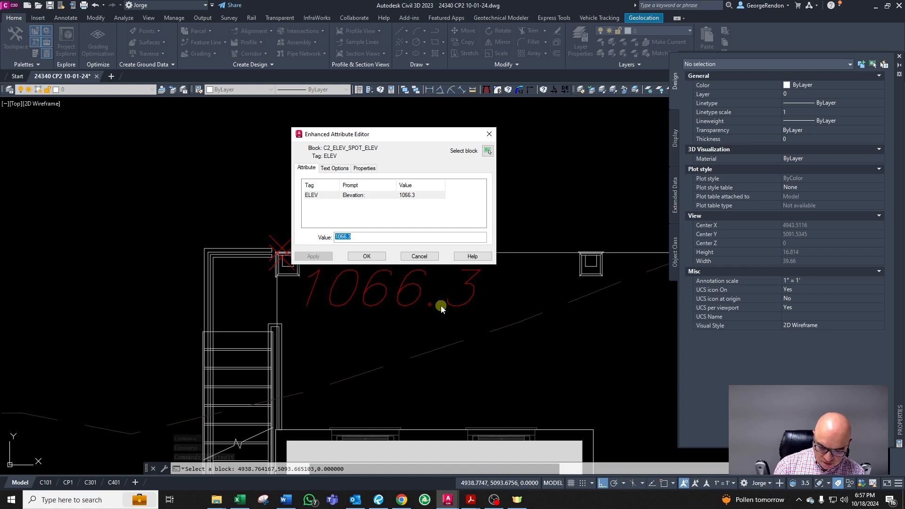
pyautogui.click(489, 134)
pyautogui.doubleClick(352, 202)
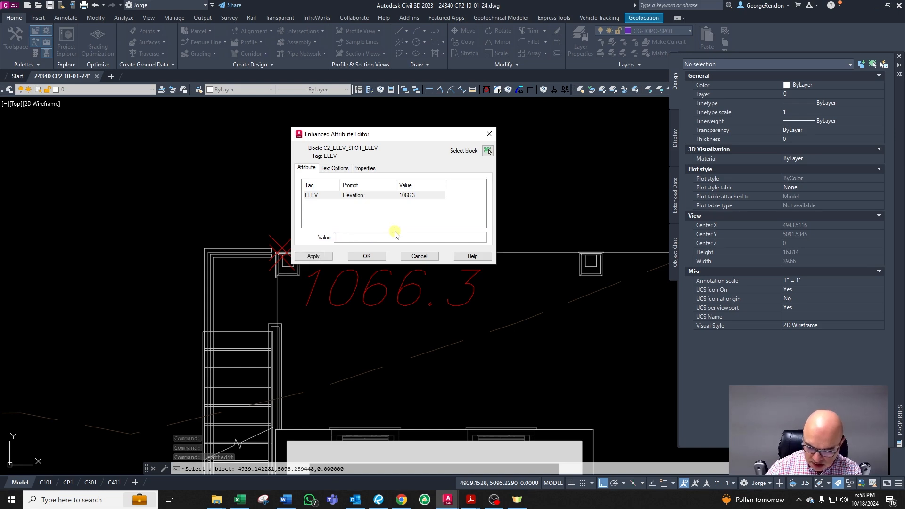
pyautogui.click(377, 256)
# Step: Inspect the swale polylines and the new 65.8 spot elevation north of the house
pyautogui.scroll(-4, 303, 324)
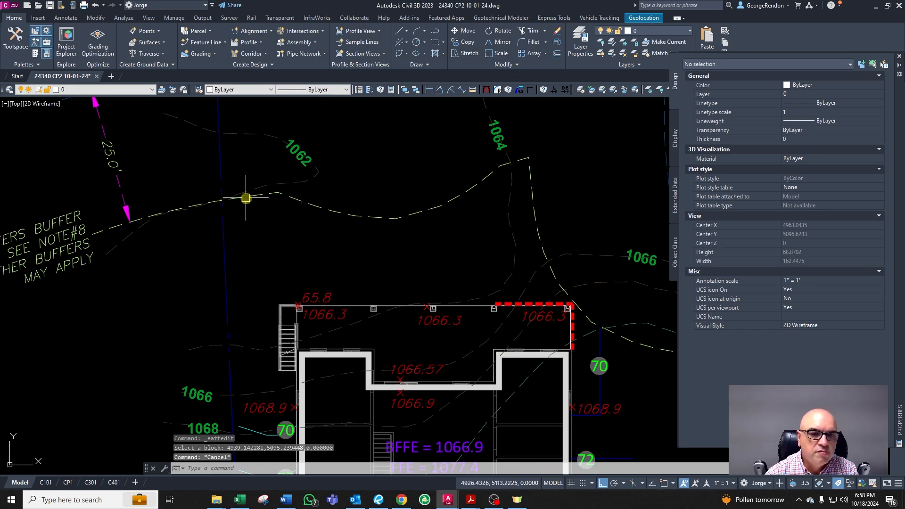
pyautogui.click(300, 179)
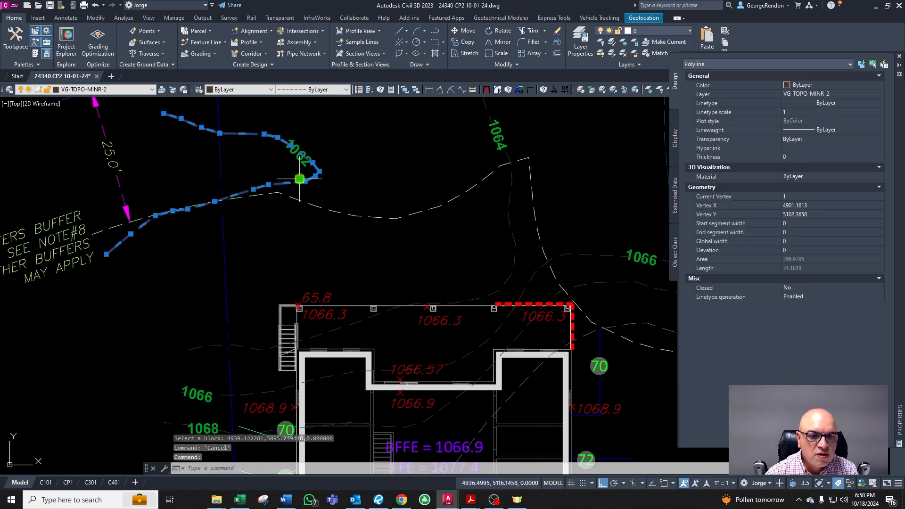
pyautogui.press('Escape')
pyautogui.click(510, 209)
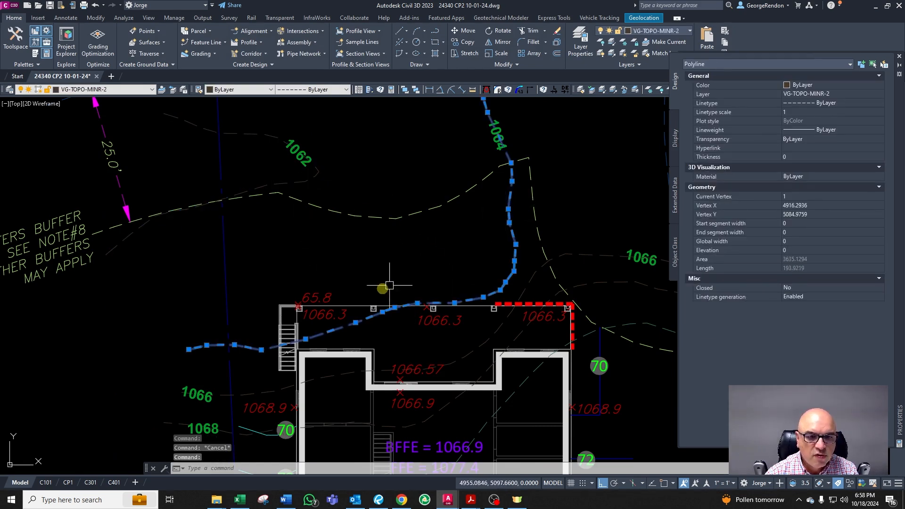
pyautogui.press('Escape')
pyautogui.click(332, 297)
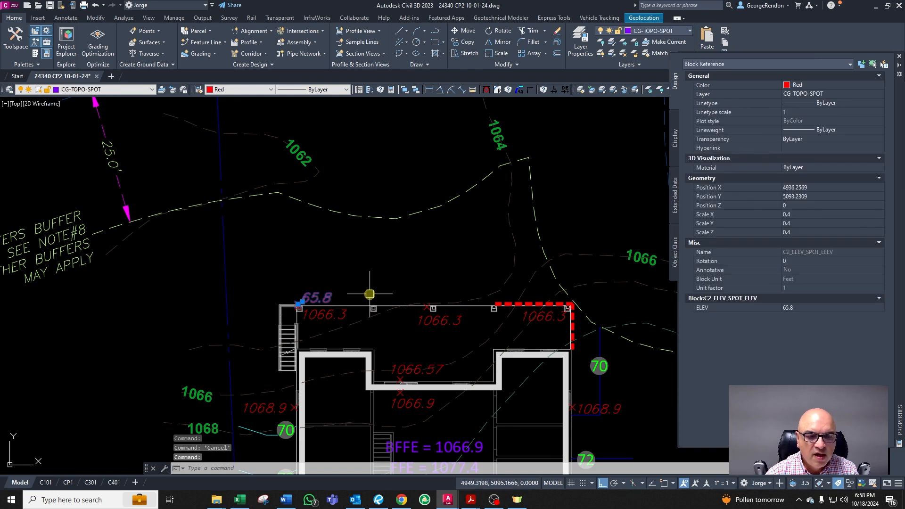
pyautogui.press('Escape')
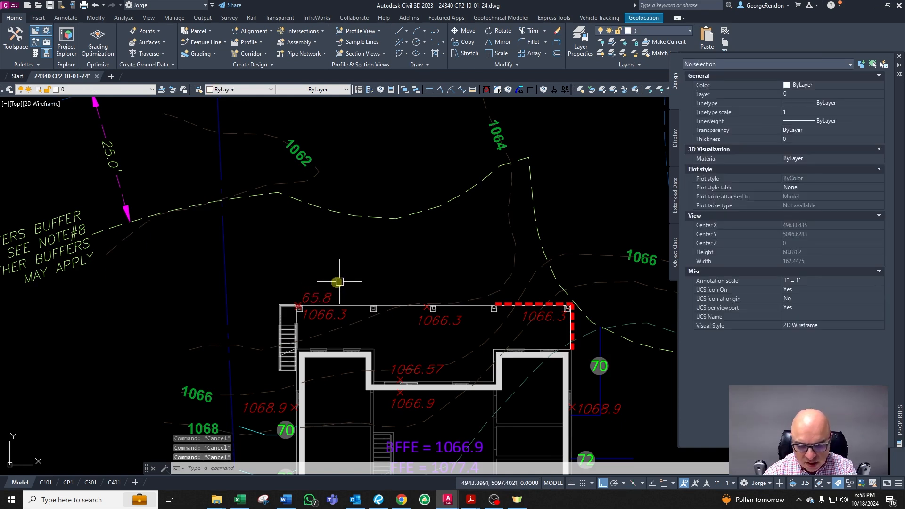
# Step: Draw a horizontal line about 28 ft long just north of the house front
pyautogui.write('l')
pyautogui.press('Return')
pyautogui.click(270, 264)
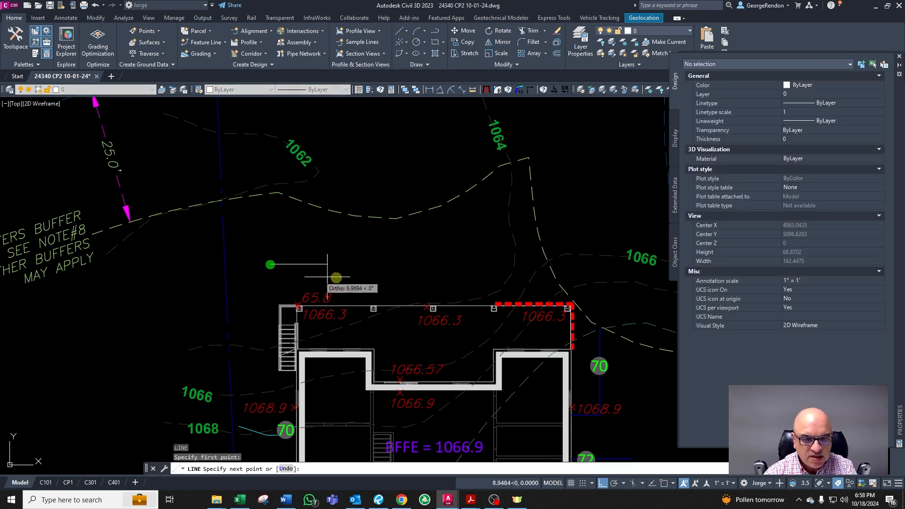
pyautogui.click(422, 276)
pyautogui.press('Escape')
# Step: Match the new line's layer to the existing contour line near the 70 label
pyautogui.click(364, 264)
pyautogui.scroll(-4, 364, 260)
pyautogui.write('c')
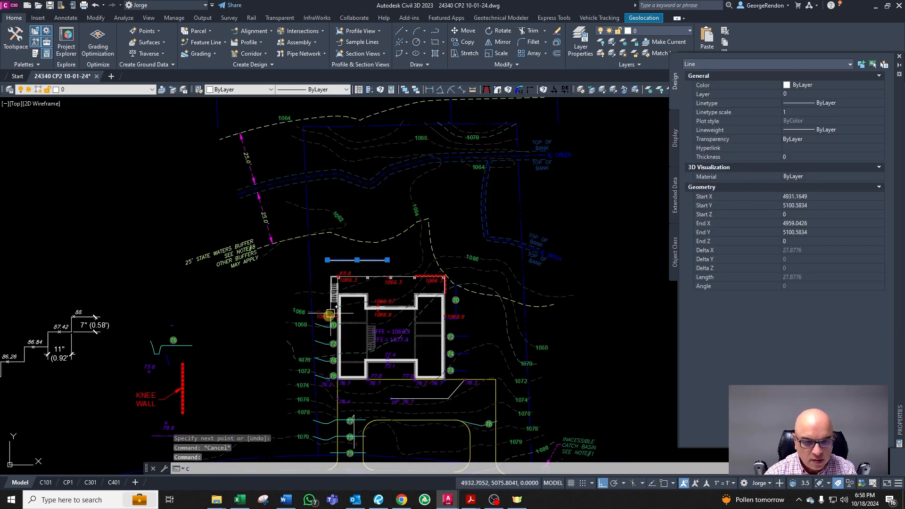
pyautogui.write('c')
pyautogui.press('Return')
pyautogui.scroll(8, 316, 327)
pyautogui.click(414, 347)
pyautogui.press('Escape')
# Step: Copy the 70 contour label onto the new line north of the house
pyautogui.click(427, 346)
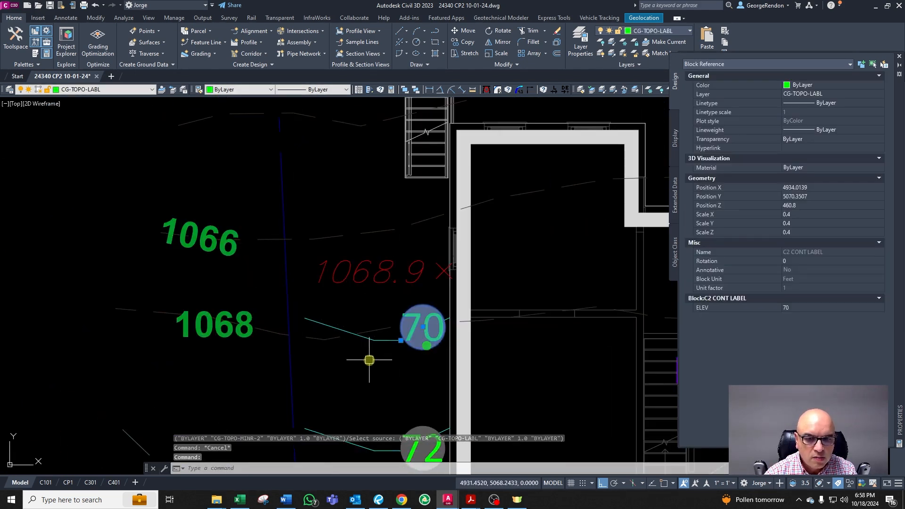
pyautogui.scroll(-2, 369, 360)
pyautogui.write('c')
pyautogui.press('Return')
pyautogui.click(418, 343)
pyautogui.scroll(-4, 437, 265)
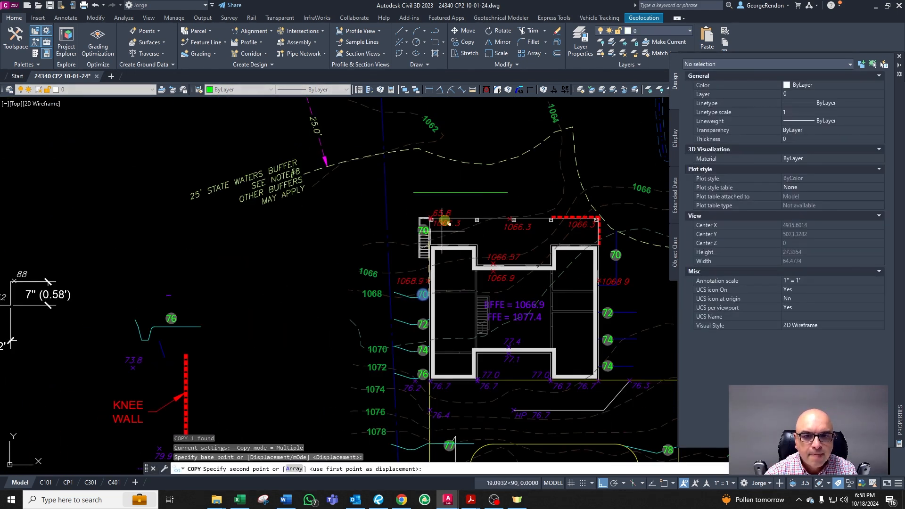
pyautogui.press('F8')
pyautogui.click(467, 192)
pyautogui.press('Escape')
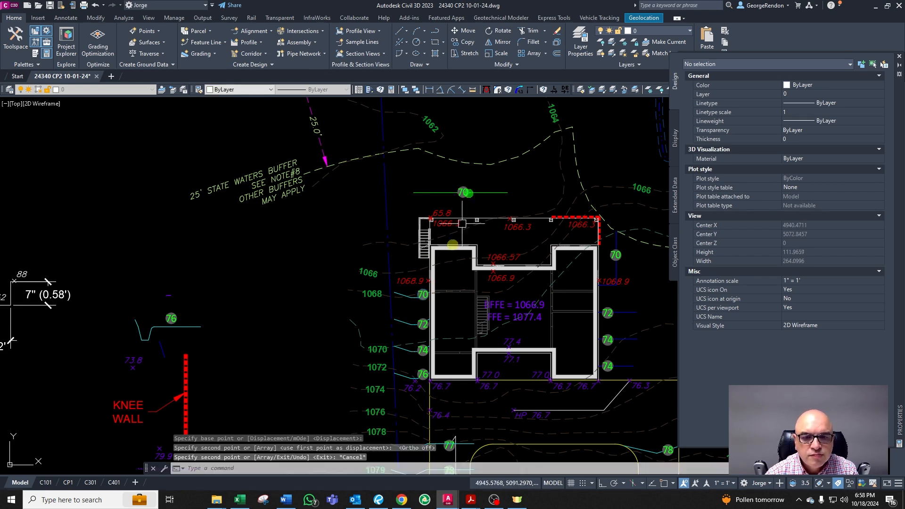
# Step: Examine the spot elevations at the house's northwest corner
pyautogui.scroll(4, 445, 253)
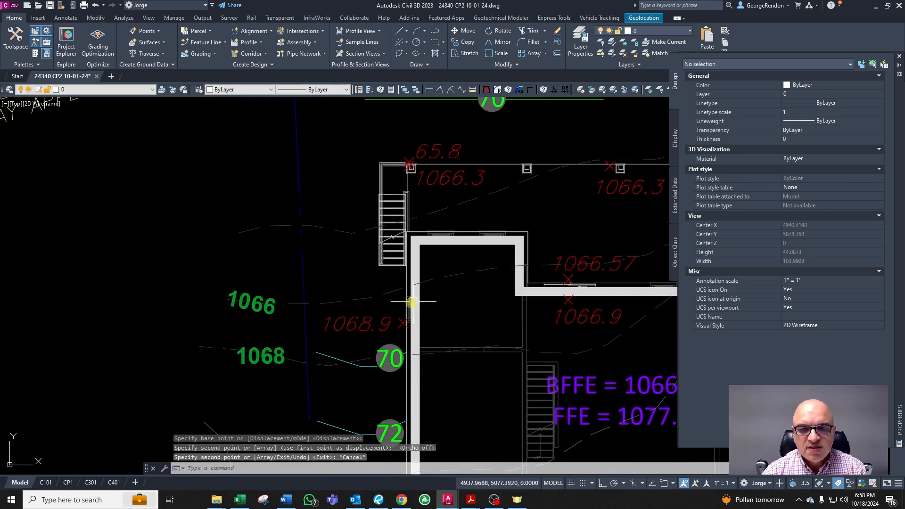
pyautogui.scroll(-3, 417, 309)
pyautogui.scroll(3, 370, 318)
pyautogui.press('Escape')
pyautogui.click(358, 315)
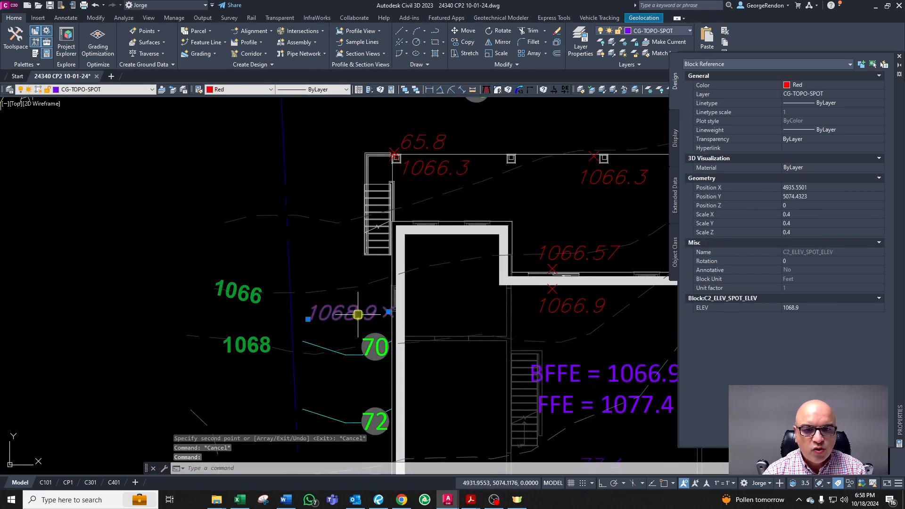
pyautogui.press('Escape')
pyautogui.click(418, 168)
pyautogui.scroll(2, 406, 166)
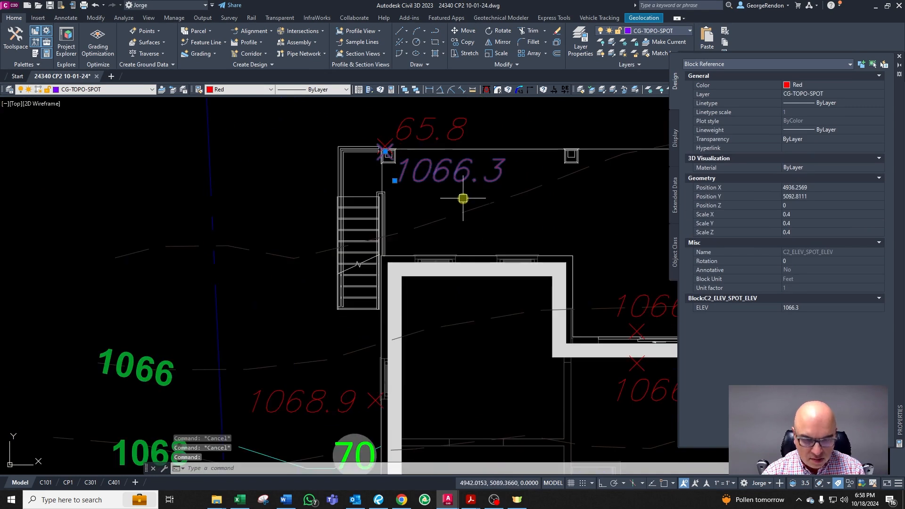
pyautogui.press('Return')
pyautogui.click(469, 188)
pyautogui.press('Escape')
pyautogui.scroll(2, 441, 216)
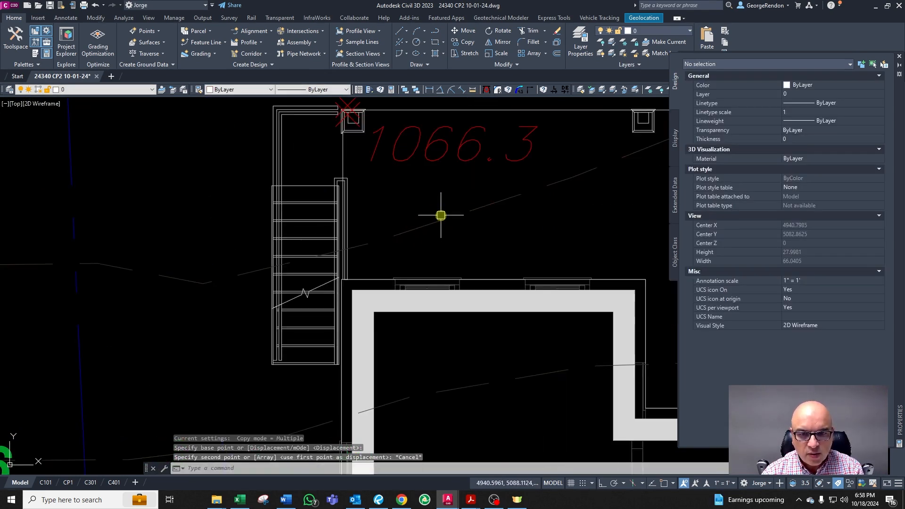
pyautogui.press('Escape')
pyautogui.write('dst')
pyautogui.press('Return')
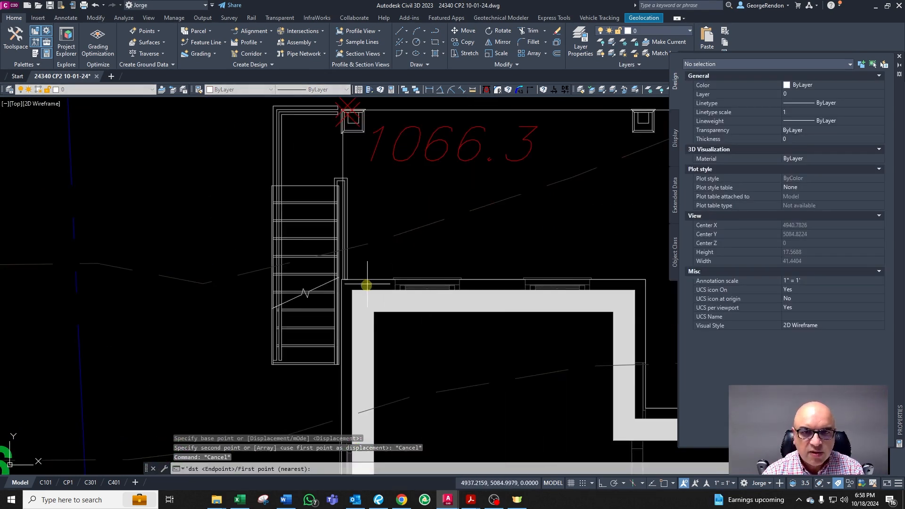
pyautogui.scroll(-2, 369, 281)
pyautogui.press('Escape')
pyautogui.press('Escape')
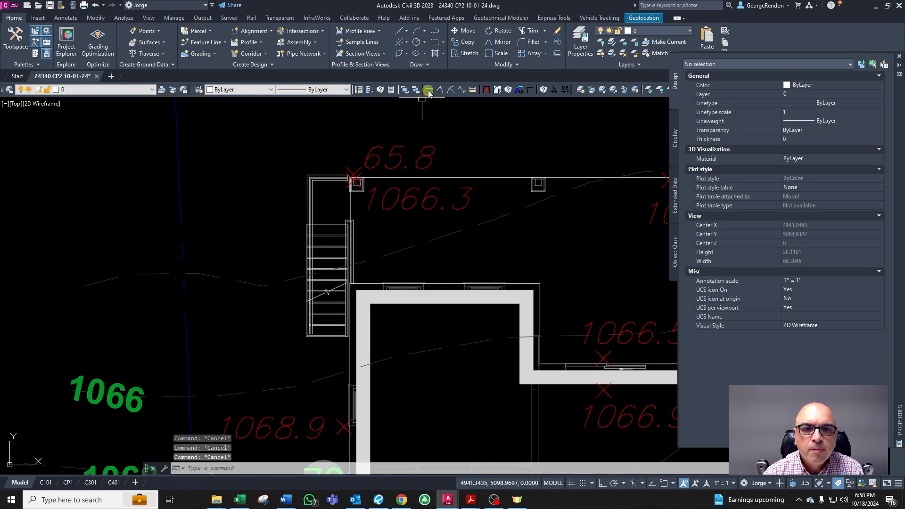
# Step: Dimension the distance from the house wall north to the front line at the northwest corner
pyautogui.click(428, 93)
pyautogui.keyDown('shift'); pyautogui.rightClick(437, 163); pyautogui.keyUp('shift')
pyautogui.click(490, 341)
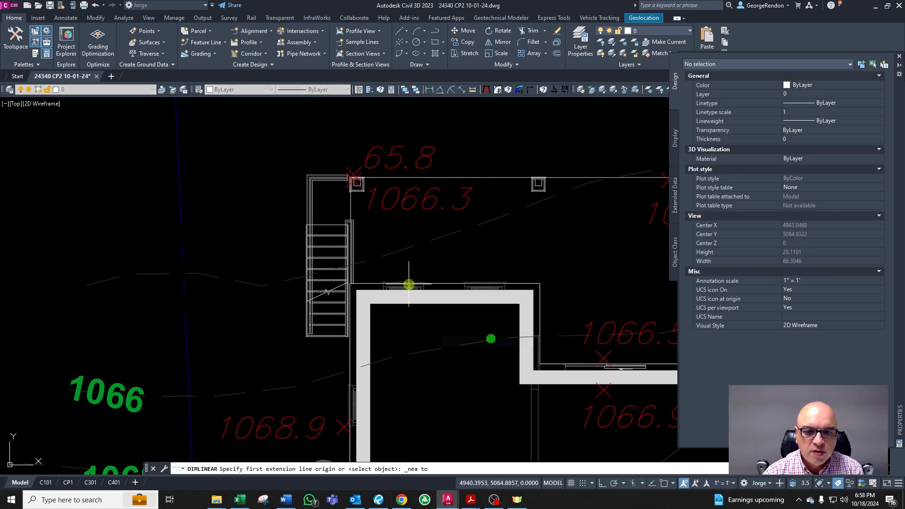
pyautogui.click(370, 282)
pyautogui.keyDown('shift'); pyautogui.rightClick(426, 188); pyautogui.keyUp('shift')
pyautogui.click(481, 318)
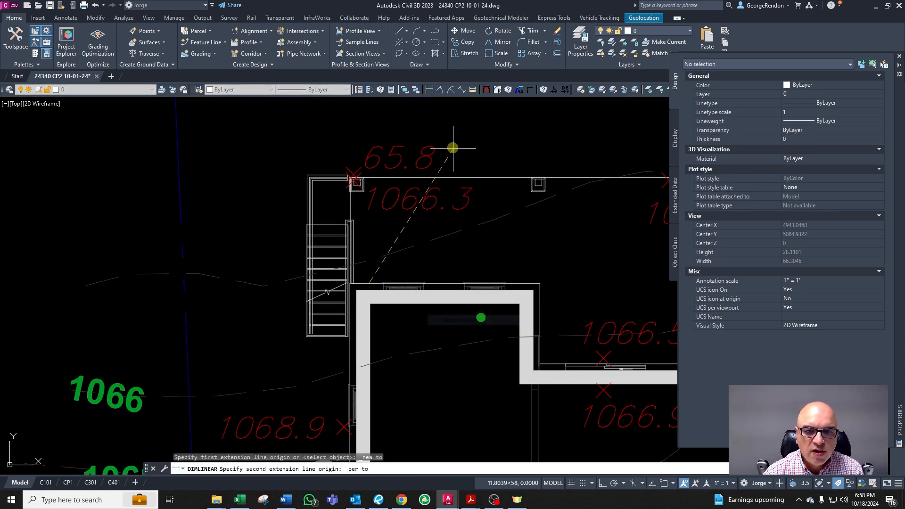
pyautogui.click(429, 177)
pyautogui.click(396, 192)
pyautogui.press('Escape')
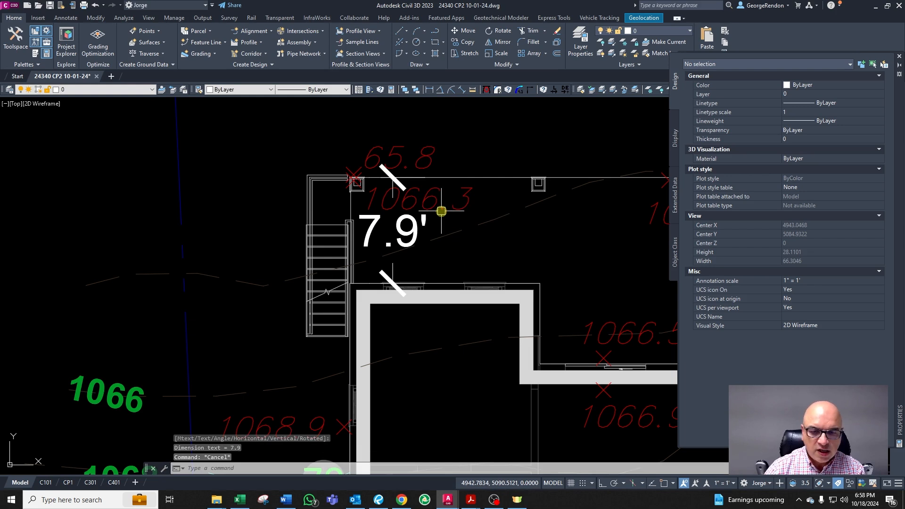
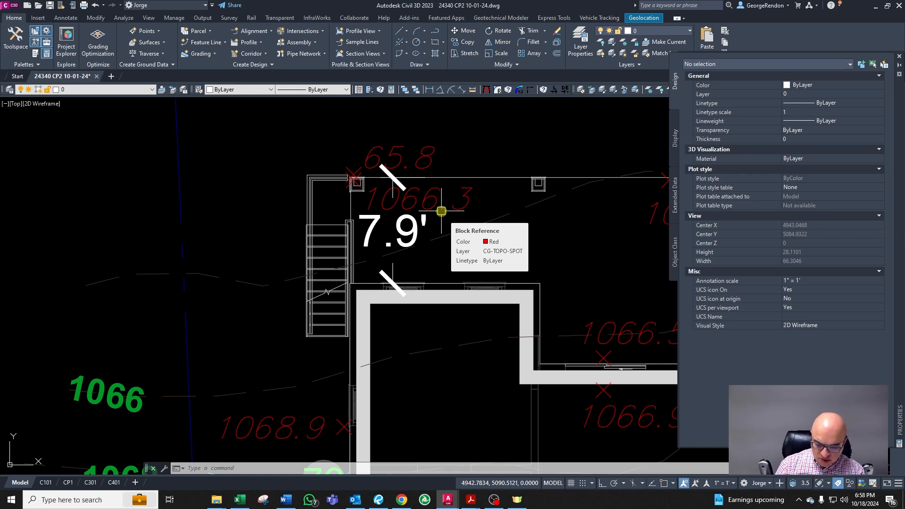
# Step: Delete the dimension between the house wall and the front line
pyautogui.press('Escape')
pyautogui.press('Escape')
pyautogui.press('Escape')
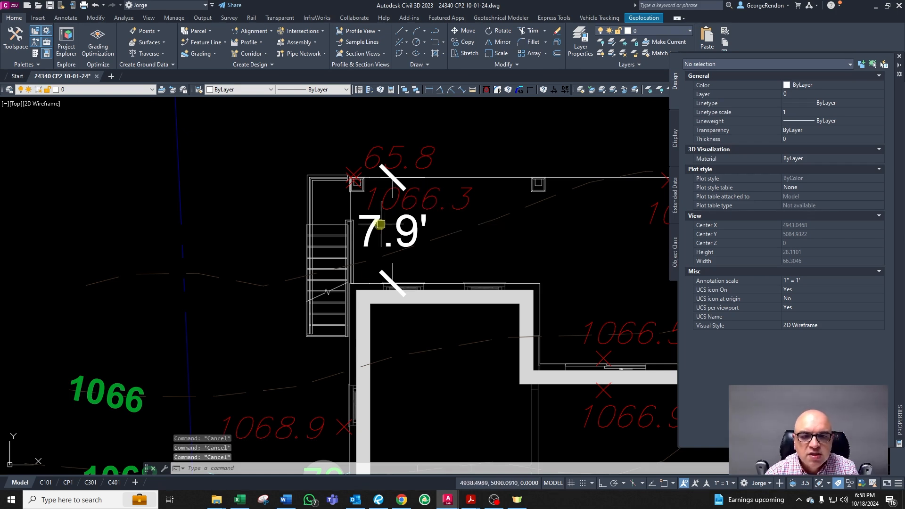
pyautogui.click(383, 268)
pyautogui.press('Delete')
pyautogui.press('Escape')
# Step: Copy the 1066.3 spot elevation south onto the house's north wall at the northwest corner
pyautogui.click(446, 209)
pyautogui.write('c')
pyautogui.press('Return')
pyautogui.click(445, 209)
pyautogui.press('F8')
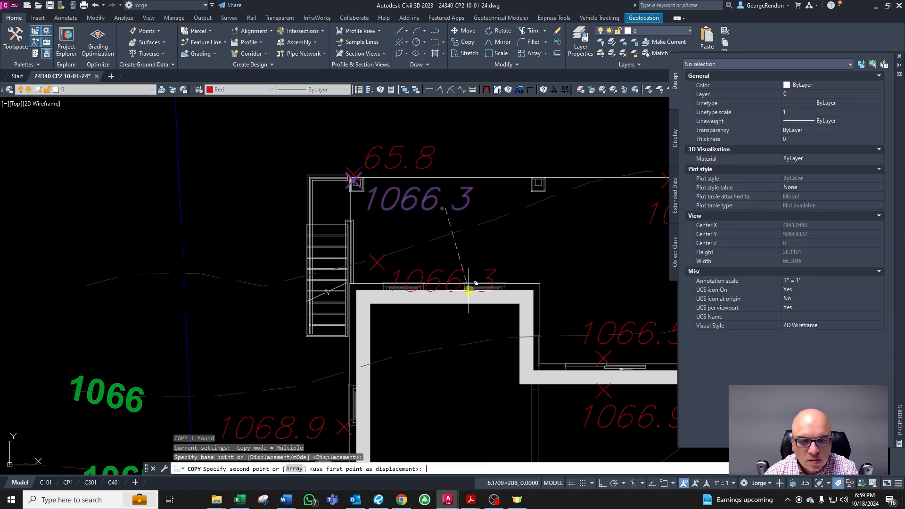
pyautogui.click(466, 306)
pyautogui.press('Escape')
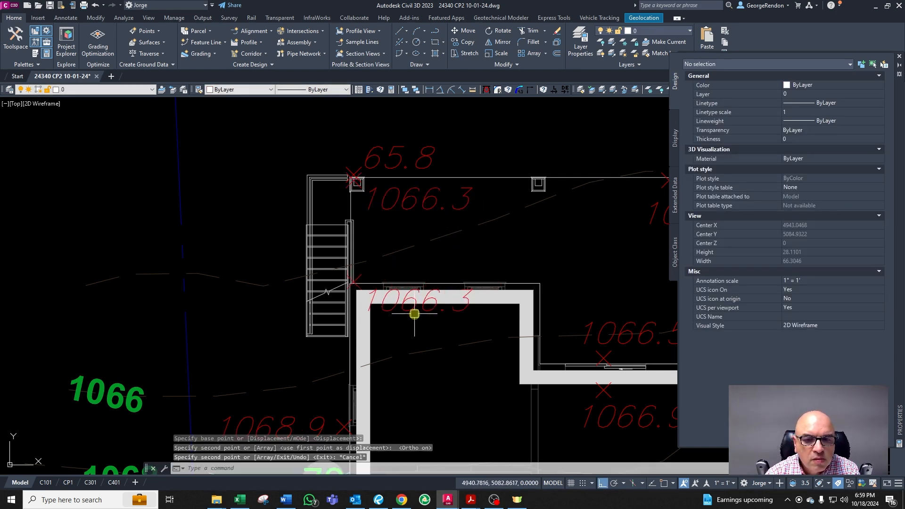
# Step: Move the copied spot elevation up beside the wall corner and set its elevation to 1066.4
pyautogui.click(410, 311)
pyautogui.click(364, 311)
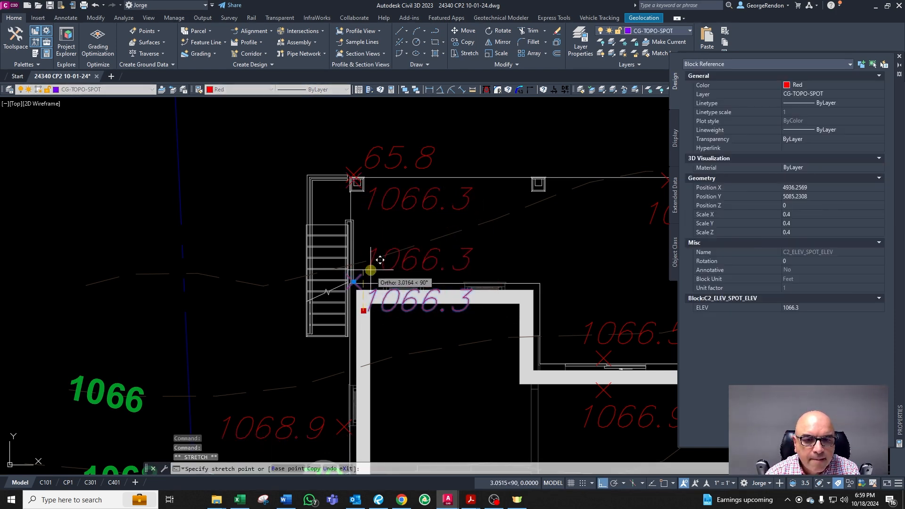
pyautogui.click(372, 276)
pyautogui.doubleClick(466, 265)
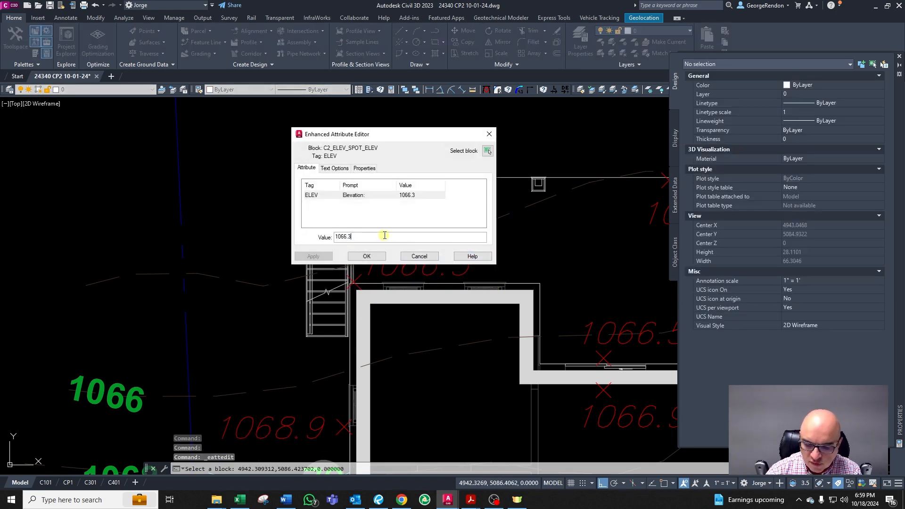
pyautogui.click(368, 256)
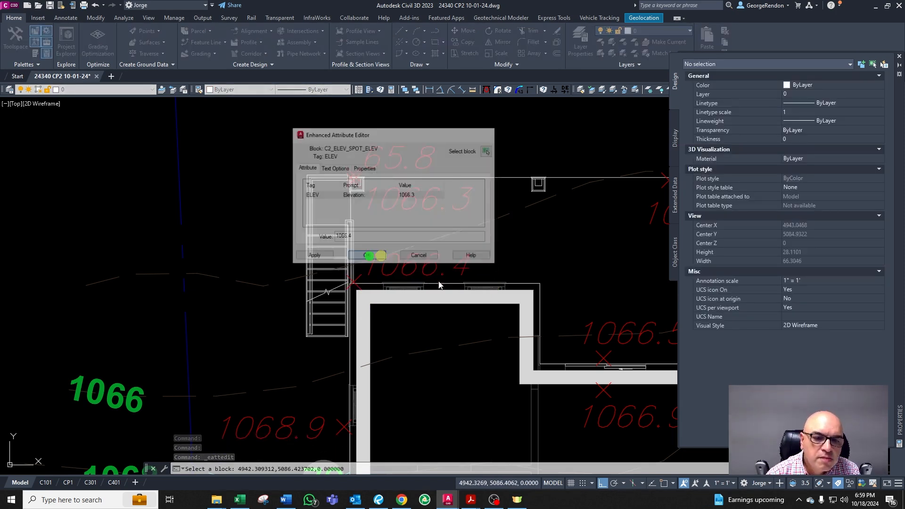
pyautogui.press('Escape')
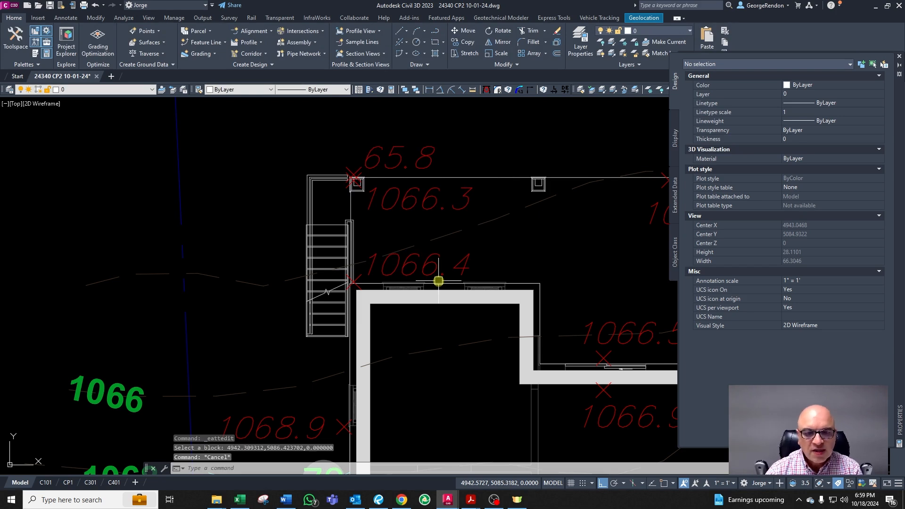
pyautogui.press('Escape')
pyautogui.click(431, 273)
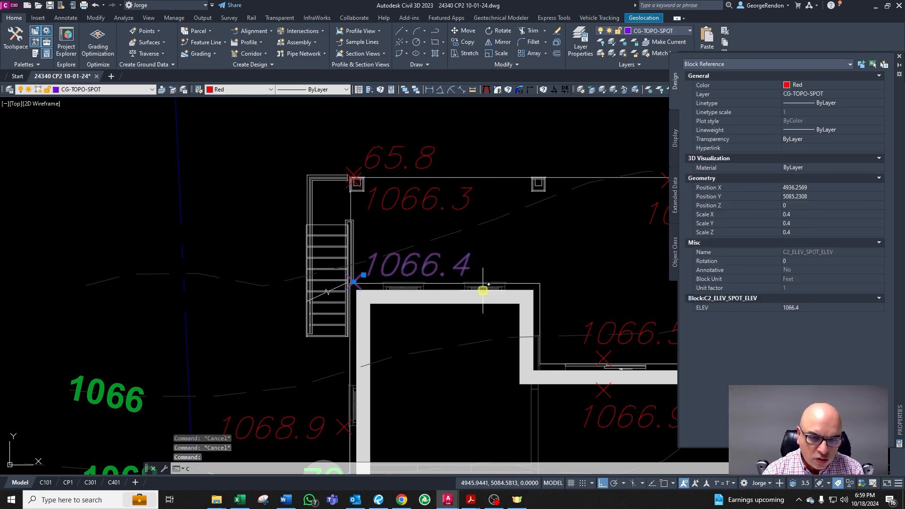
pyautogui.press('Return')
pyautogui.click(474, 291)
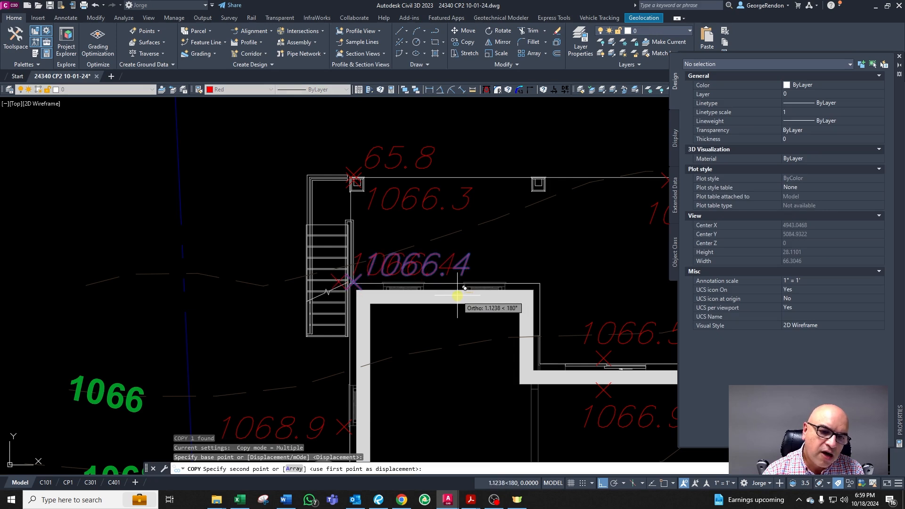
pyautogui.press('Escape')
pyautogui.press('Escape')
# Step: Copy the 1066.4 spot elevation west of the stairs
pyautogui.click(414, 262)
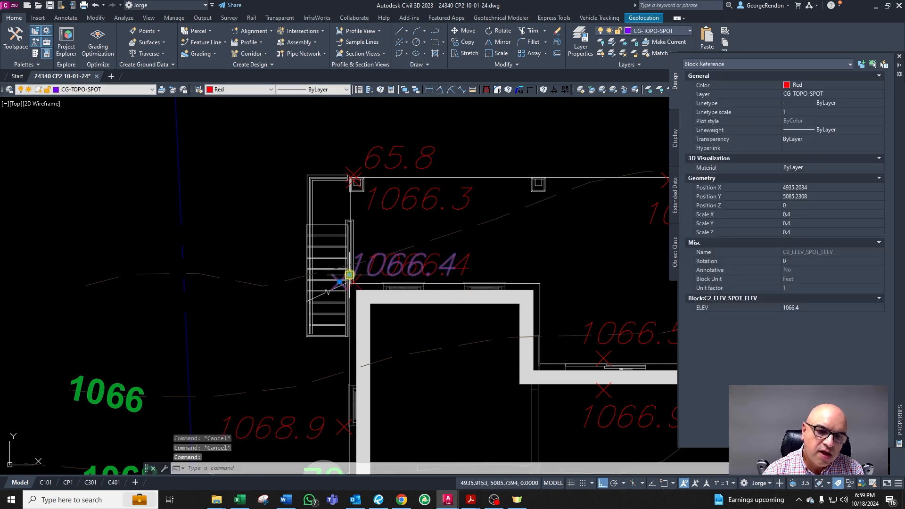
pyautogui.click(350, 274)
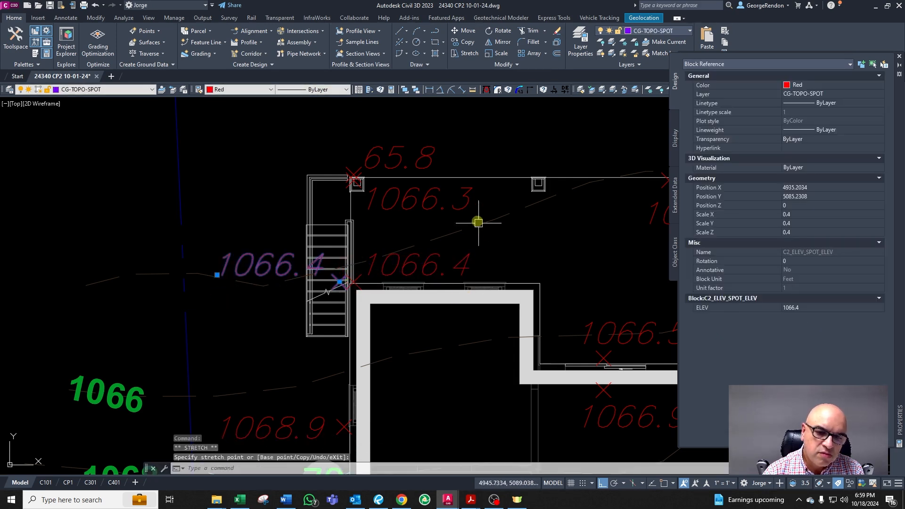
pyautogui.press('Escape')
pyautogui.scroll(2, 395, 227)
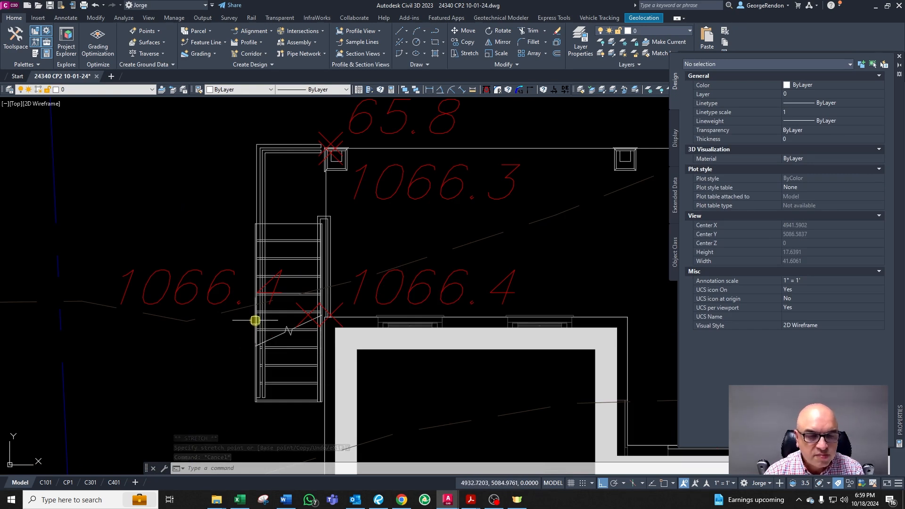
# Step: Set the copied spot elevation west of the stairs to 65.9
pyautogui.click(379, 290)
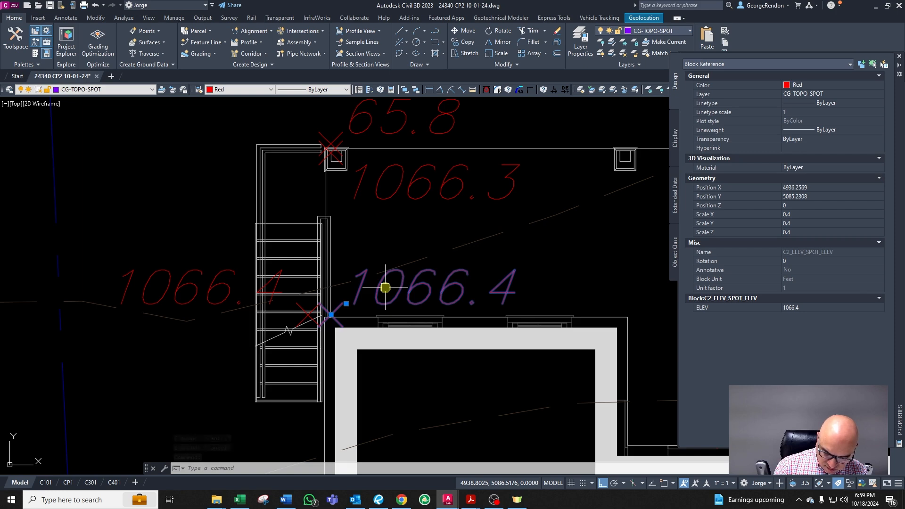
pyautogui.press('Escape')
pyautogui.press('Escape')
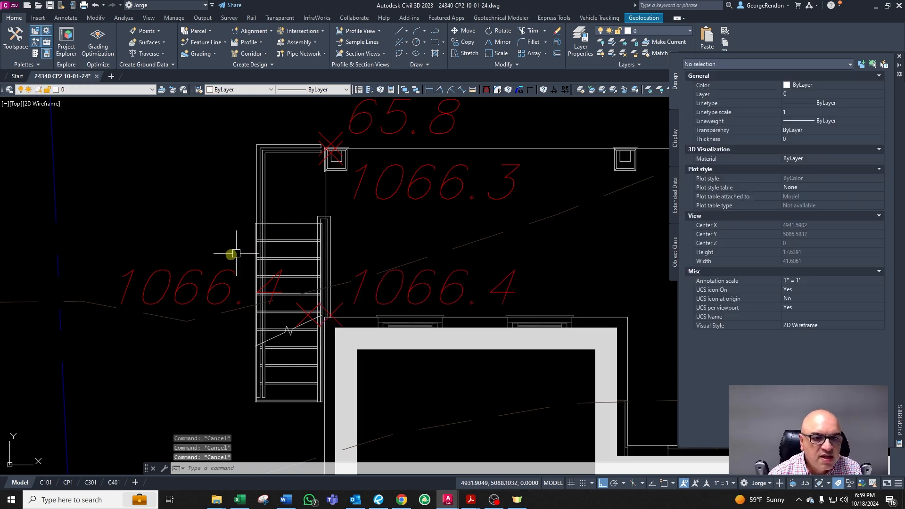
pyautogui.doubleClick(261, 283)
pyautogui.write('65.9')
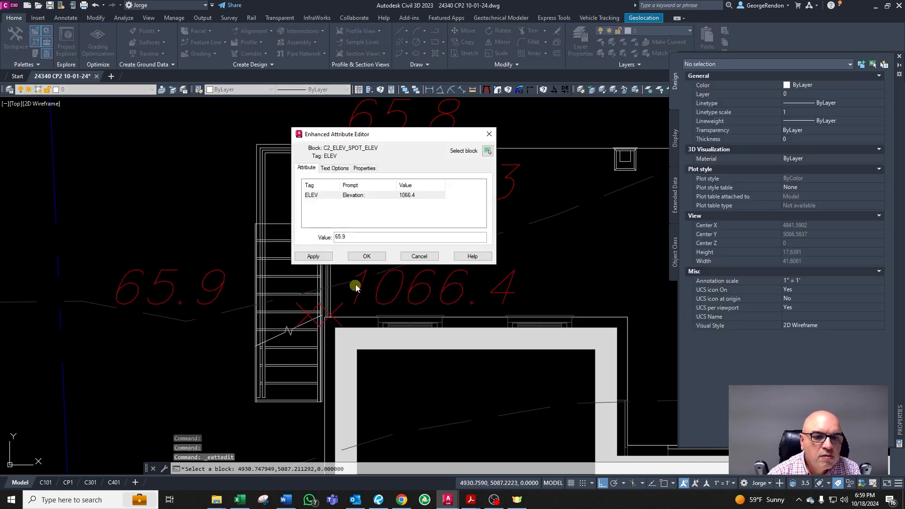
pyautogui.click(366, 257)
# Step: Inspect the spot elevations and contours along the house's west side
pyautogui.scroll(-1, 333, 326)
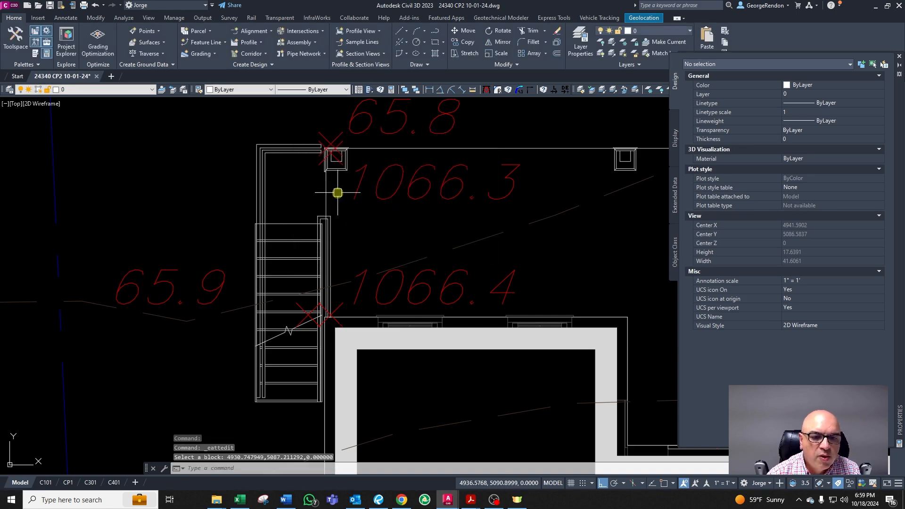
pyautogui.scroll(-3, 326, 225)
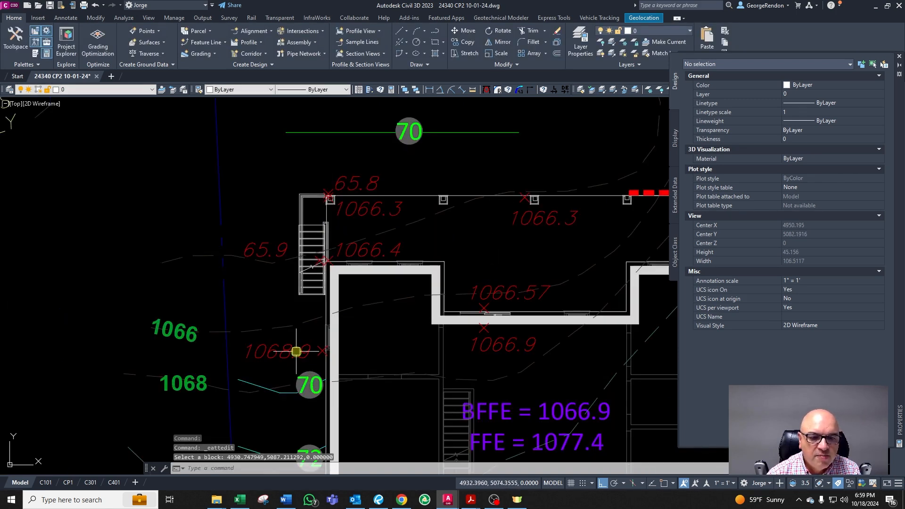
pyautogui.scroll(2, 296, 351)
pyautogui.click(282, 364)
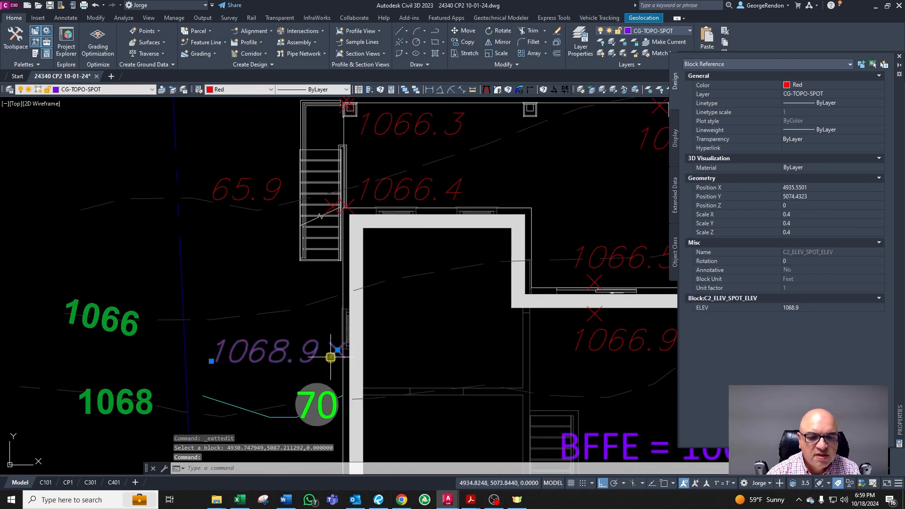
pyautogui.press('Escape')
pyautogui.press('Escape')
pyautogui.click(253, 185)
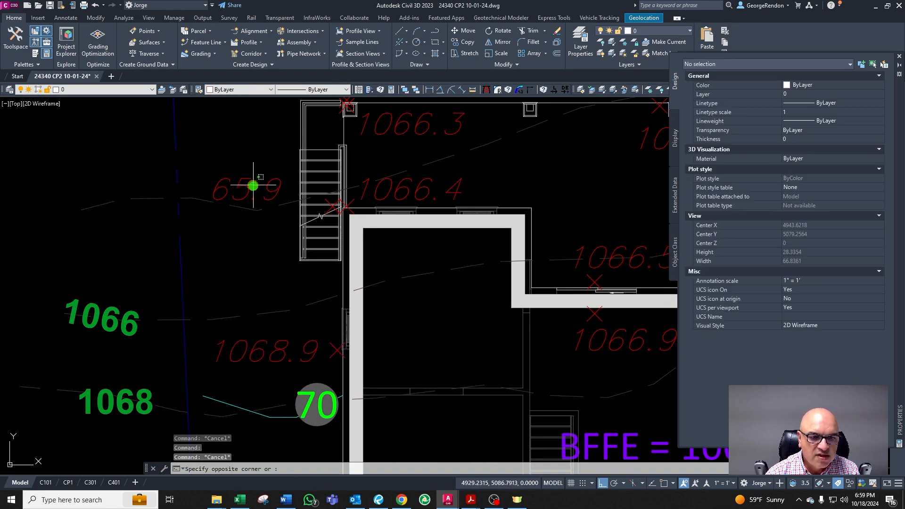
pyautogui.press('Escape')
pyautogui.press('Escape')
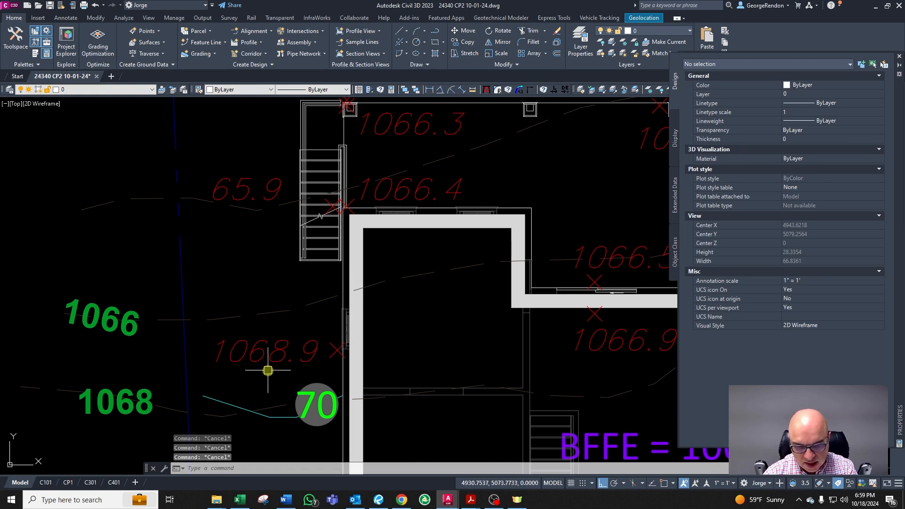
pyautogui.click(255, 415)
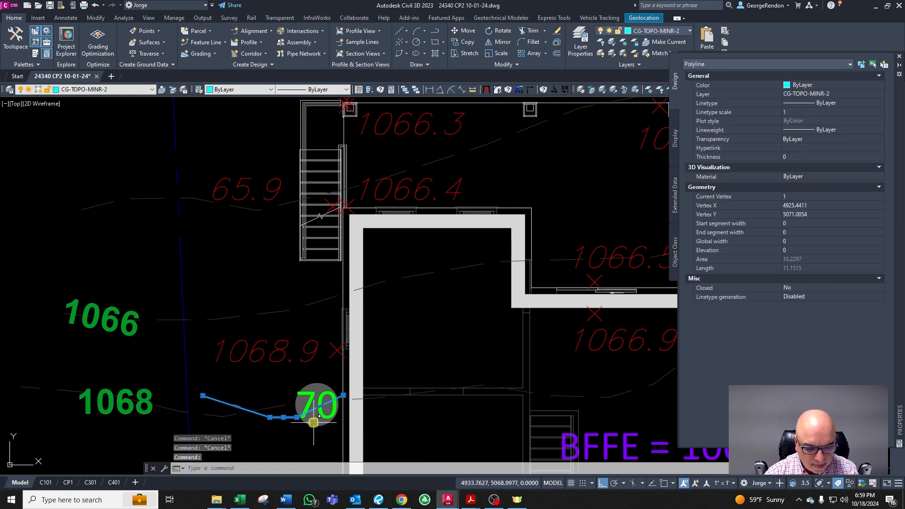
pyautogui.write('co')
pyautogui.press('space')
pyautogui.click(309, 418)
pyautogui.press('Escape')
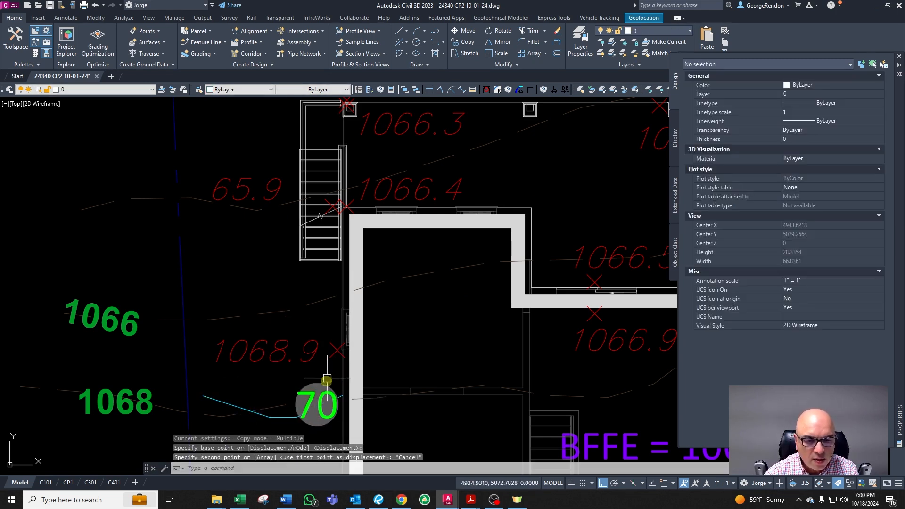
pyautogui.press('Escape')
pyautogui.click(303, 411)
pyautogui.press('Escape')
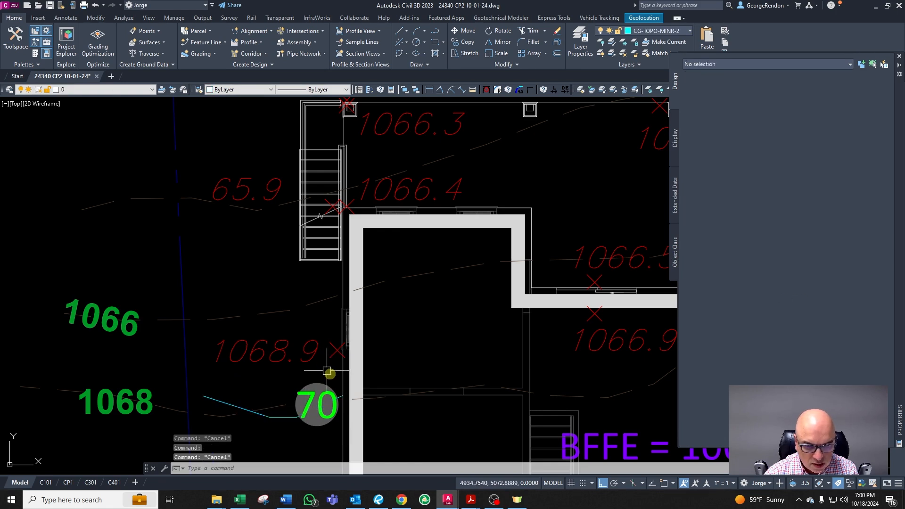
# Step: Copy the contour line at the west 70 label about 7 feet north, just below the 1068.9 spot elevation
pyautogui.click(283, 420)
pyautogui.click(307, 420)
pyautogui.write('co')
pyautogui.press('space')
pyautogui.click(307, 420)
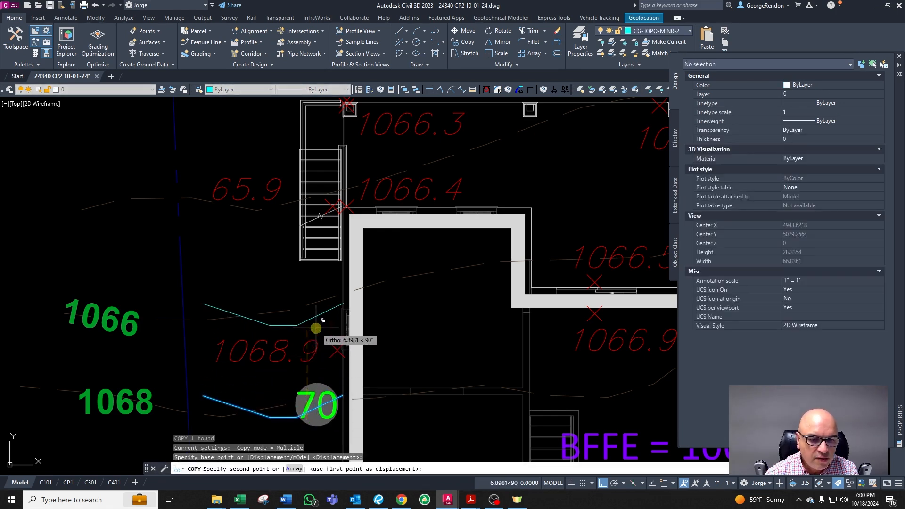
pyautogui.click(317, 323)
pyautogui.press('Escape')
# Step: Copy the 70 contour label onto the newly copied contour line west of the house
pyautogui.press('Escape')
pyautogui.press('Escape')
pyautogui.click(330, 359)
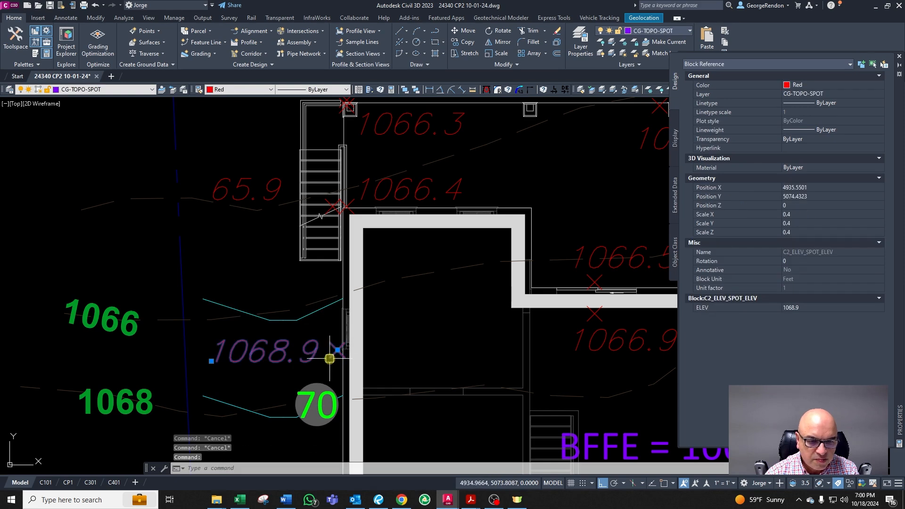
pyautogui.press('Escape')
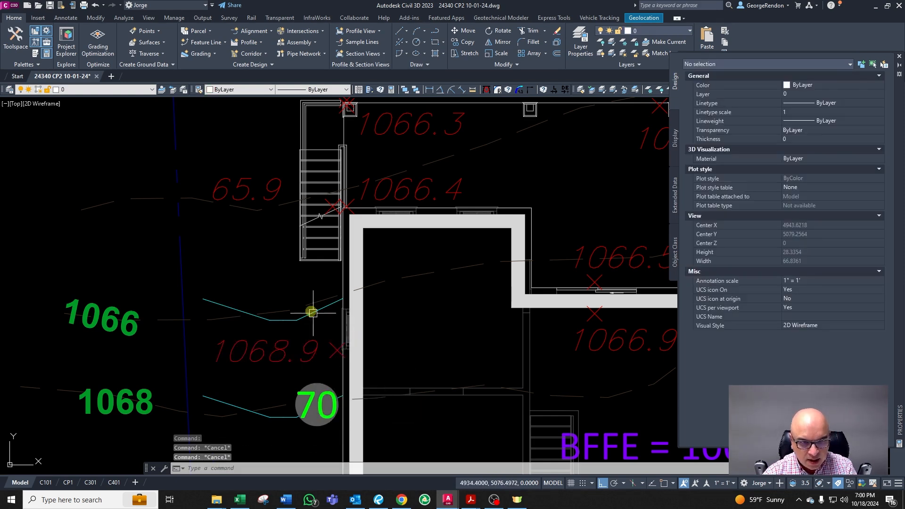
pyautogui.click(287, 318)
pyautogui.press('Escape')
pyautogui.click(315, 400)
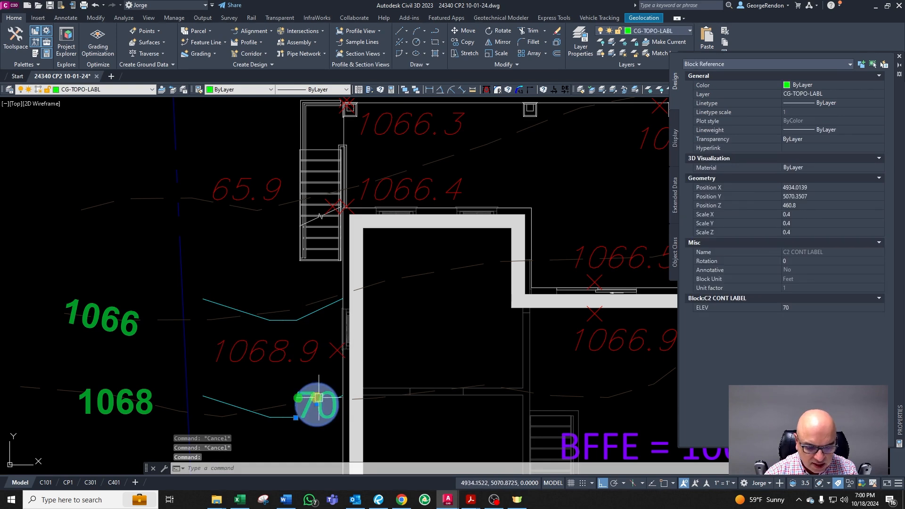
pyautogui.write('co')
pyautogui.press('space')
pyautogui.click(318, 407)
pyautogui.click(318, 311)
pyautogui.press('Escape')
pyautogui.press('Escape')
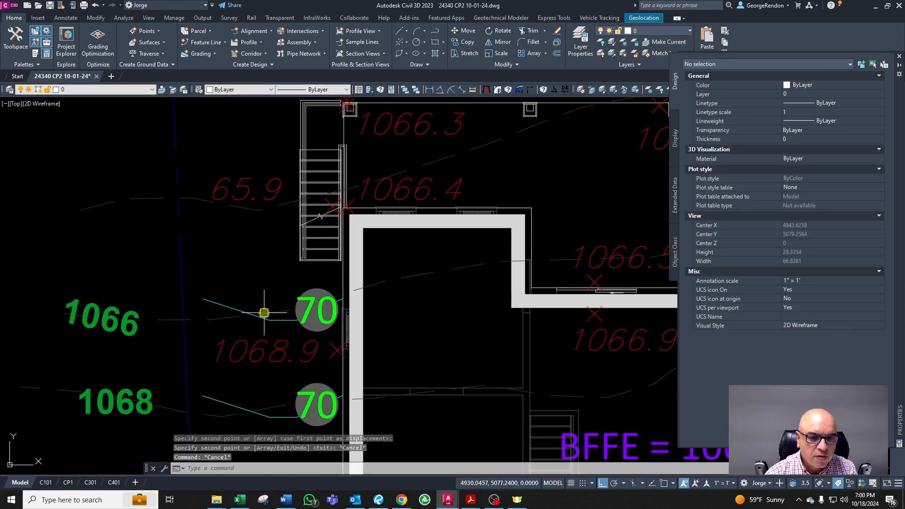
pyautogui.click(249, 313)
pyautogui.write('o')
pyautogui.press('space')
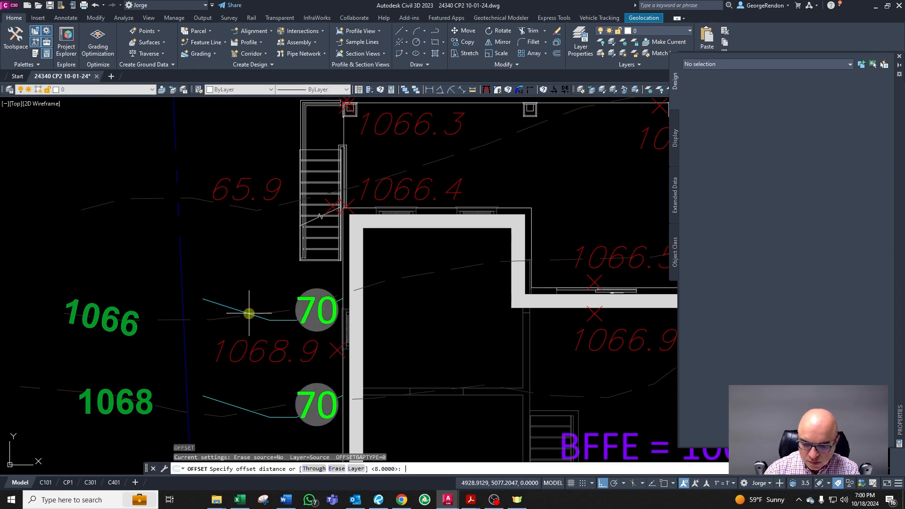
pyautogui.write('4')
pyautogui.press('space')
pyautogui.press('Escape')
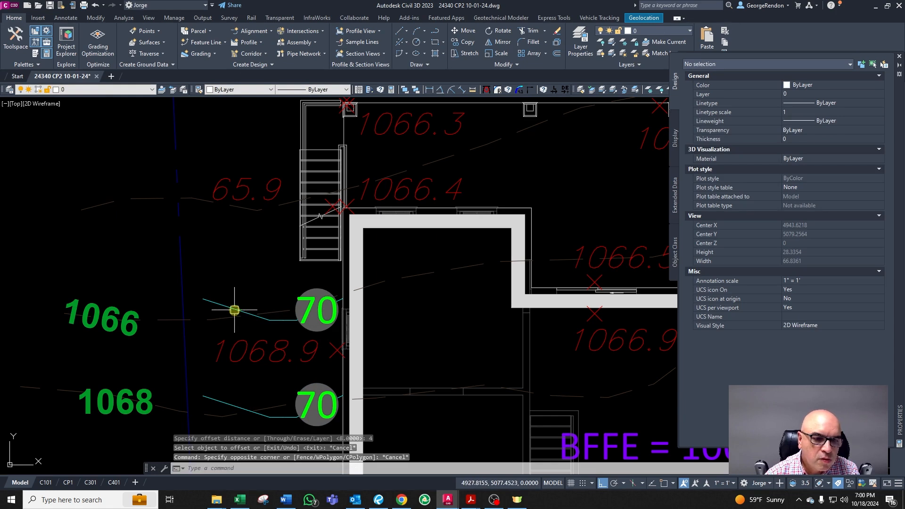
# Step: Try copying the new contour line 8 feet north and erase the copy
pyautogui.click(235, 310)
pyautogui.write('c')
pyautogui.press('space')
pyautogui.click(335, 347)
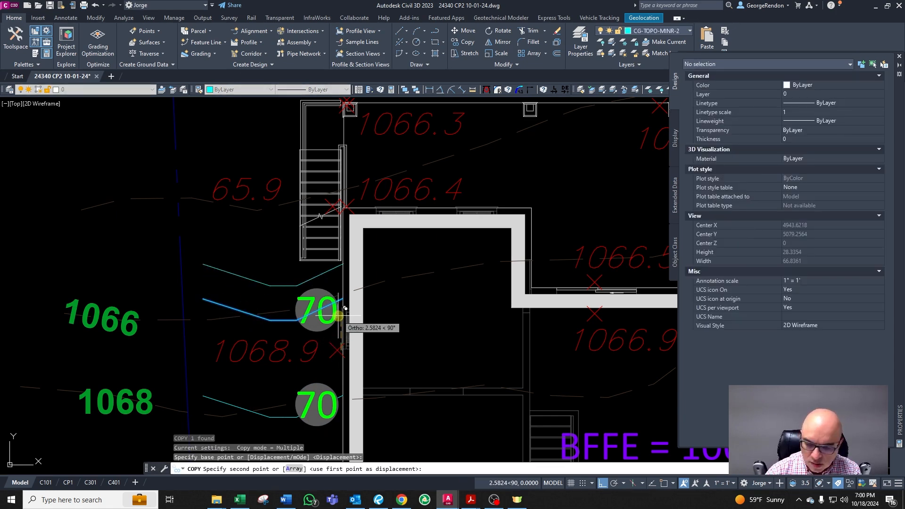
pyautogui.write('8')
pyautogui.press('space')
pyautogui.press('space')
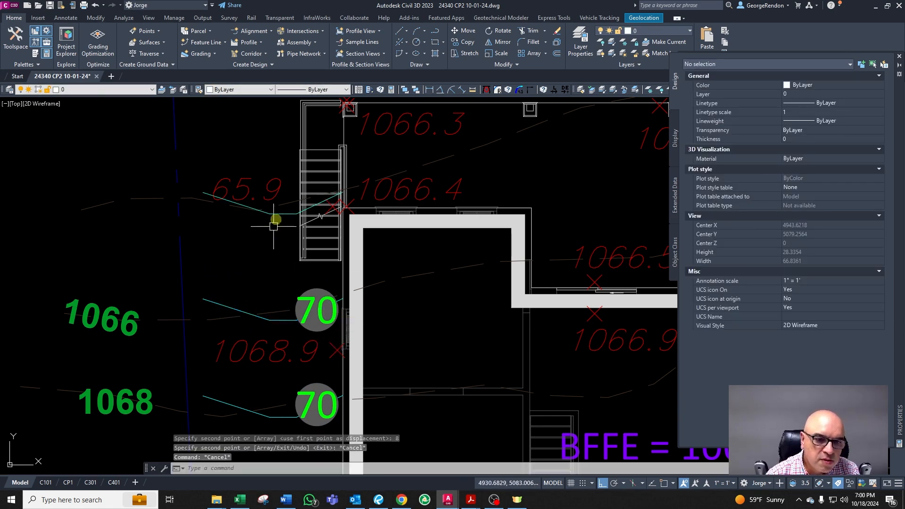
pyautogui.click(275, 215)
pyautogui.press('Delete')
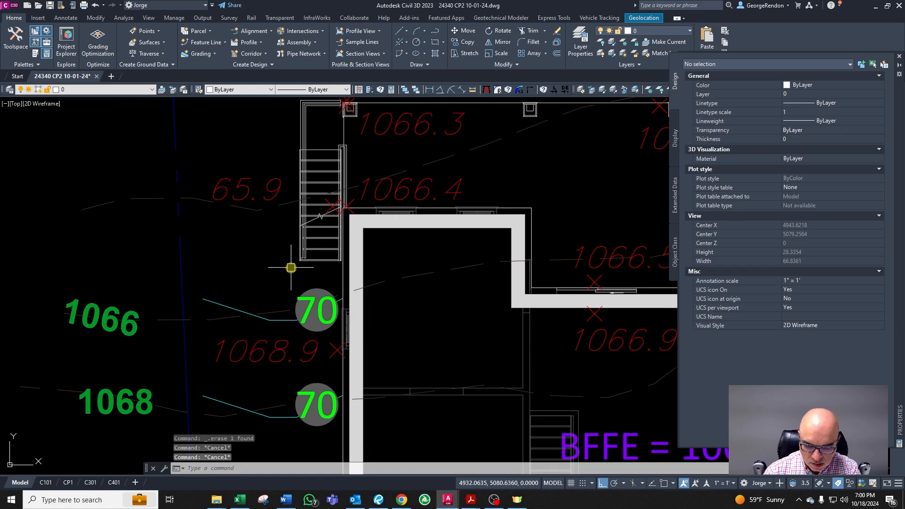
pyautogui.write('o')
pyautogui.press('space')
pyautogui.press('Escape')
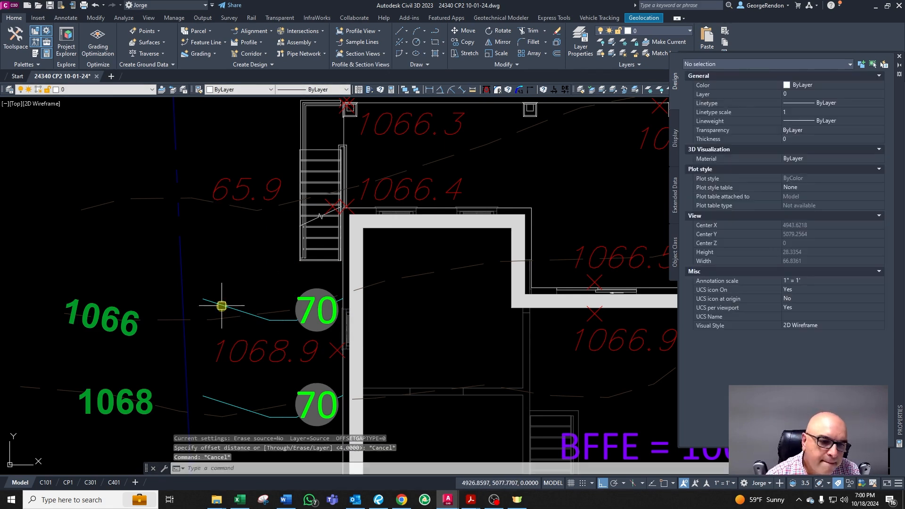
# Step: Copy the contour line above the 1068.9 spot elevation 4 feet north
pyautogui.click(218, 303)
pyautogui.write('co')
pyautogui.press('space')
pyautogui.click(338, 357)
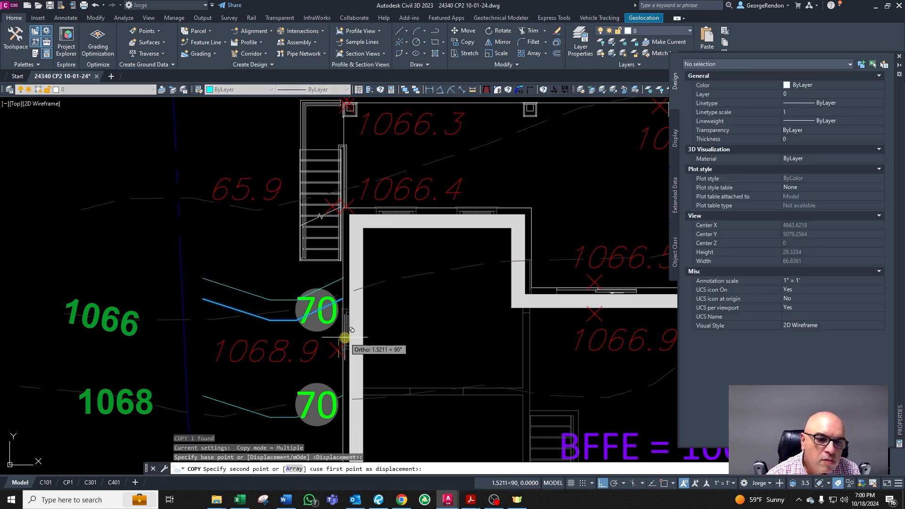
pyautogui.press('Escape')
pyautogui.press('Escape')
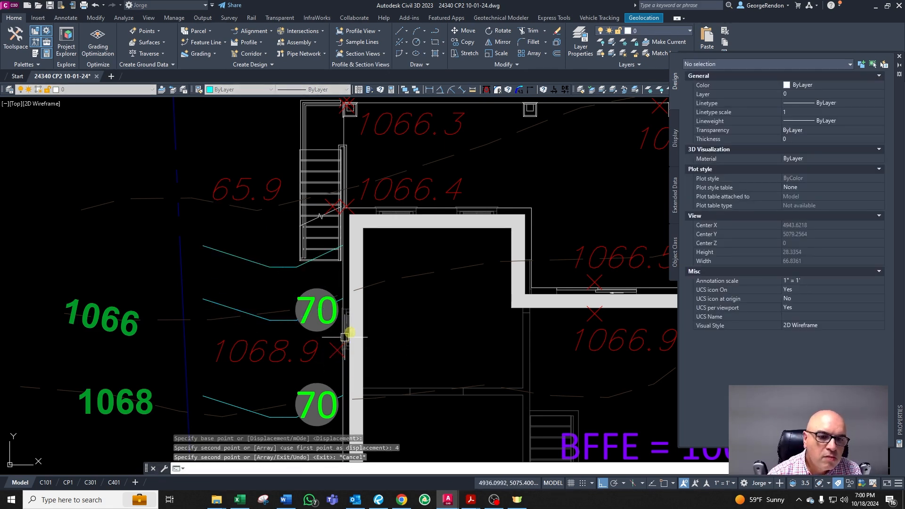
# Step: Set the contour label beside the 1068.9 spot elevation to 68
pyautogui.click(329, 328)
pyautogui.doubleClick(329, 328)
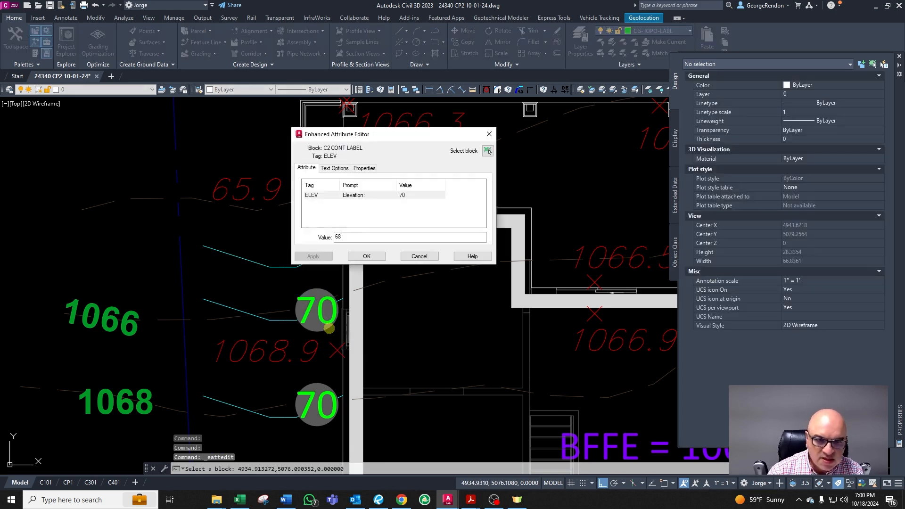
pyautogui.write('68')
pyautogui.click(367, 257)
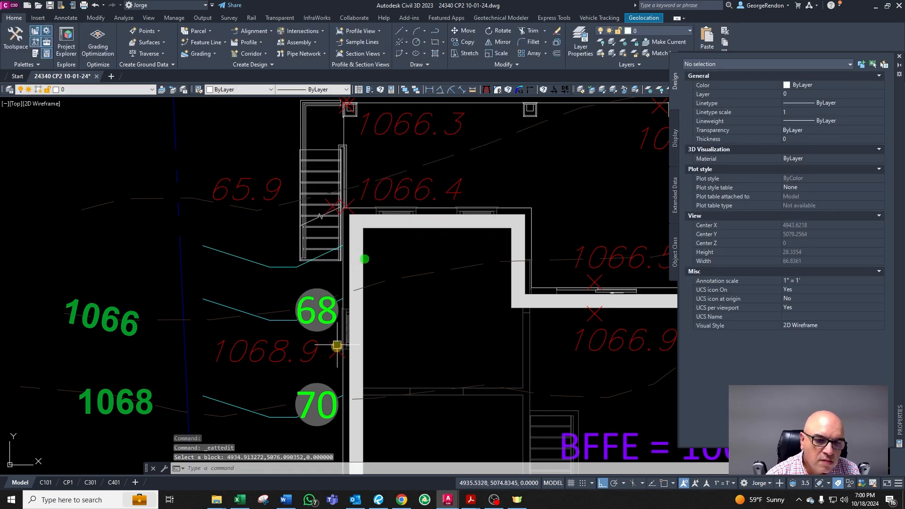
# Step: Copy the 68 label onto the new contour line to the north and set the copy's elevation to 66
pyautogui.press('Escape')
pyautogui.click(309, 310)
pyautogui.write('co')
pyautogui.press('Return')
pyautogui.click(358, 339)
pyautogui.click(372, 292)
pyautogui.press('Return')
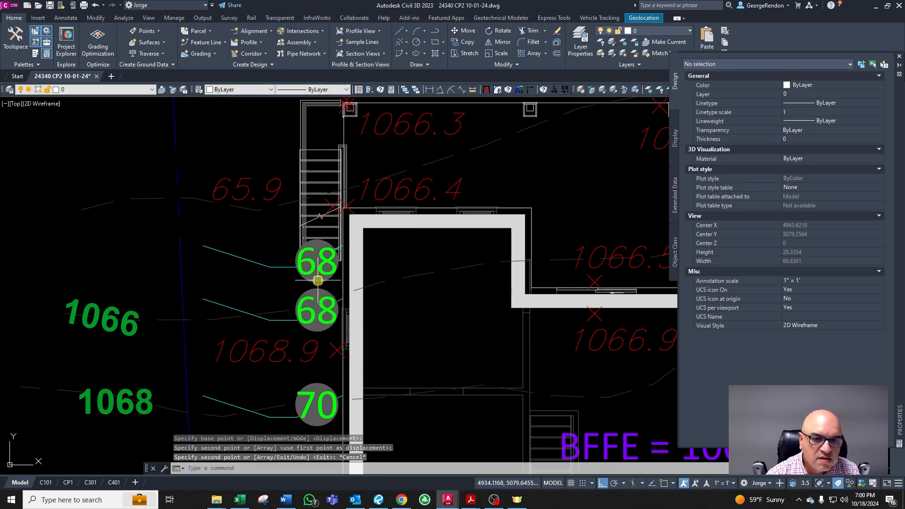
pyautogui.doubleClick(322, 278)
pyautogui.write('66')
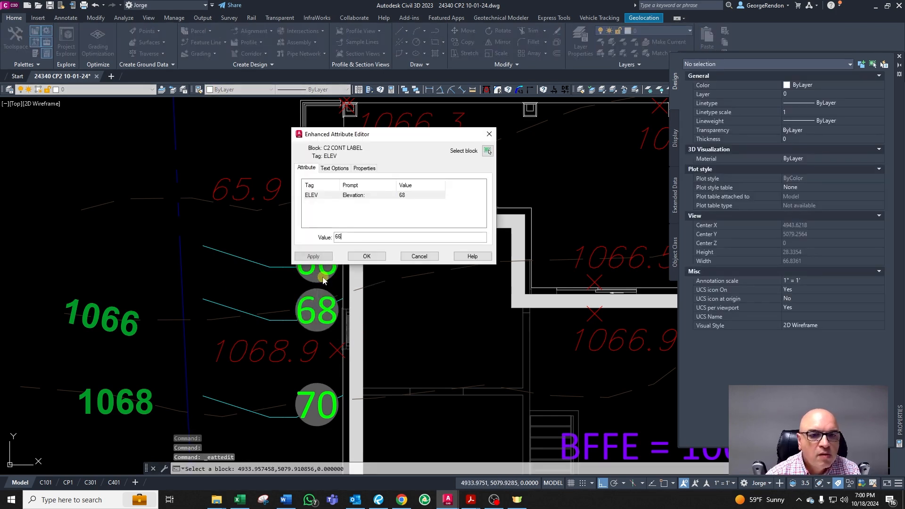
pyautogui.click(370, 257)
# Step: Inspect the new 66 contour line and the 65.9 spot elevation beside the stairs
pyautogui.click(263, 265)
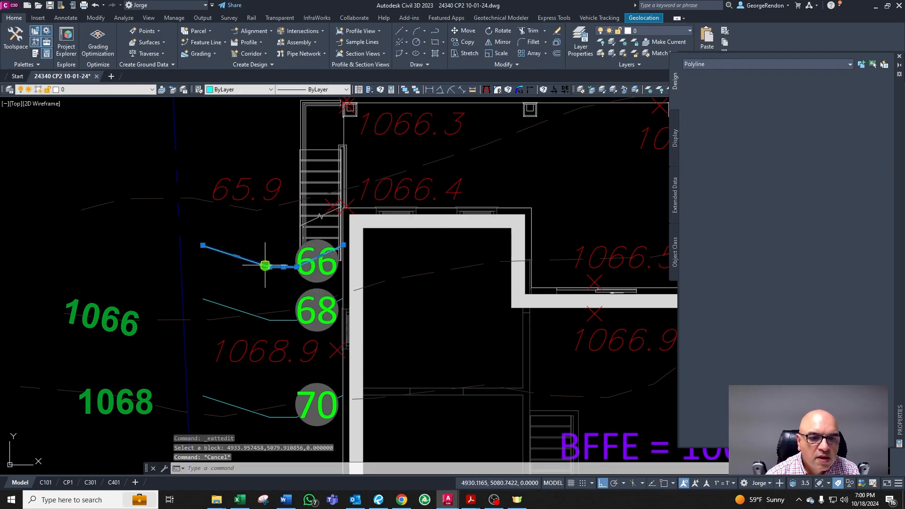
pyautogui.scroll(2, 269, 259)
pyautogui.press('Escape')
pyautogui.click(363, 174)
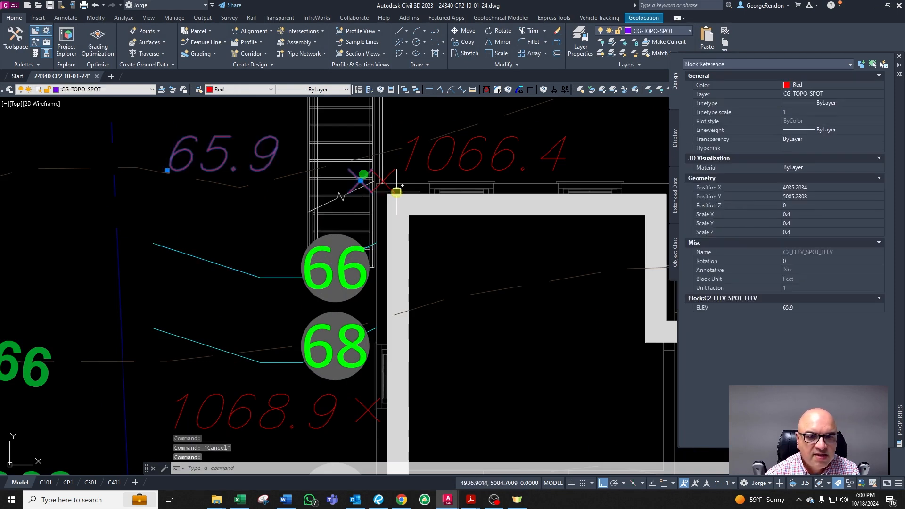
pyautogui.scroll(-2, 272, 246)
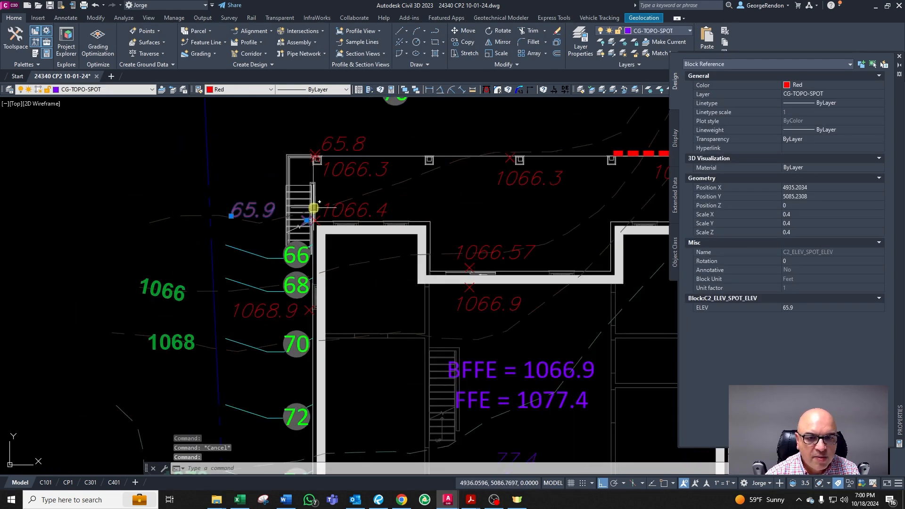
pyautogui.scroll(3, 315, 217)
pyautogui.scroll(-3, 311, 213)
pyautogui.scroll(4, 338, 198)
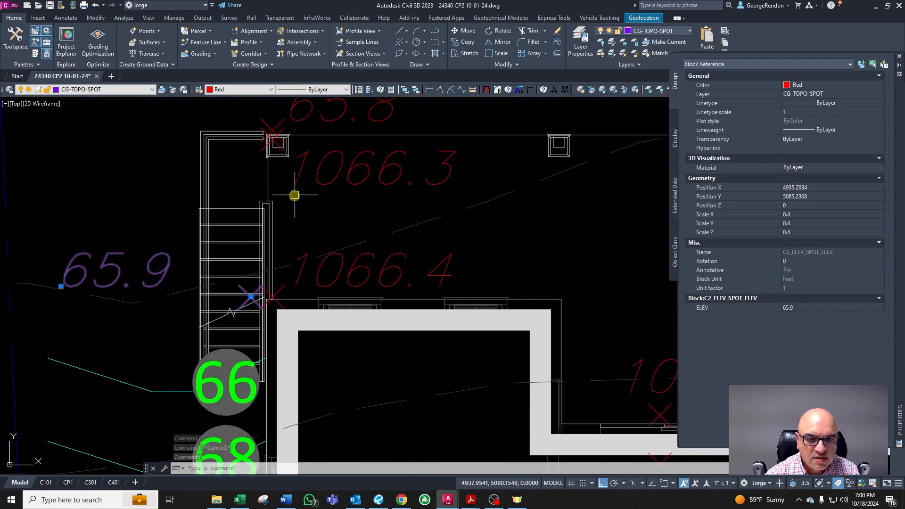
pyautogui.scroll(-3, 342, 245)
pyautogui.scroll(3, 330, 246)
pyautogui.press('Escape')
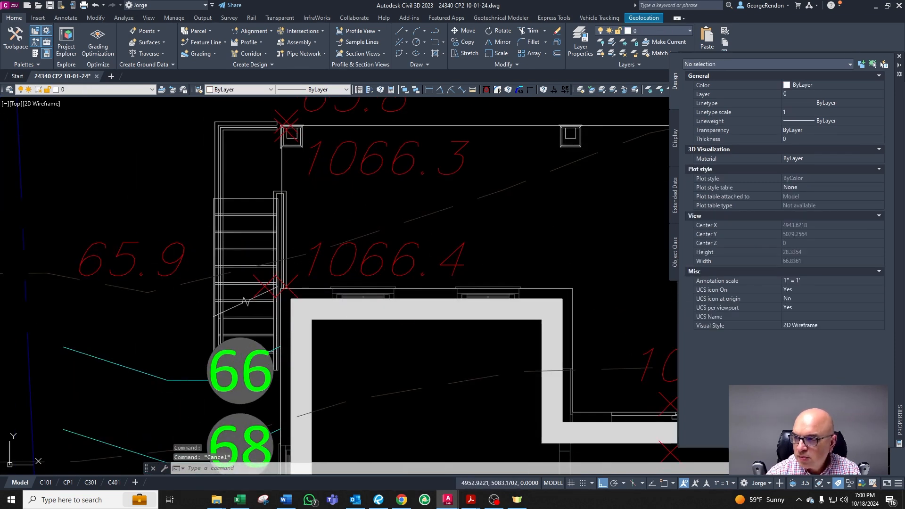
pyautogui.hotkey('alt', 'Tab')
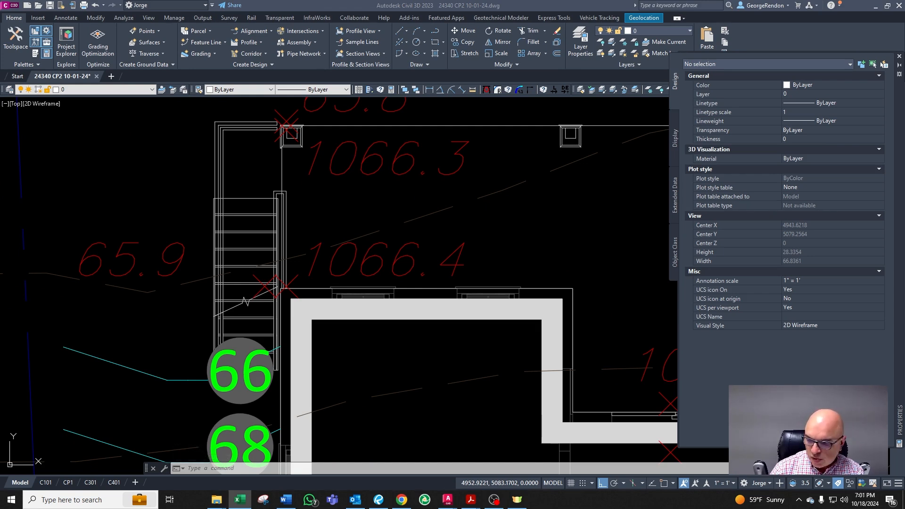
pyautogui.hotkey('alt', 'Tab')
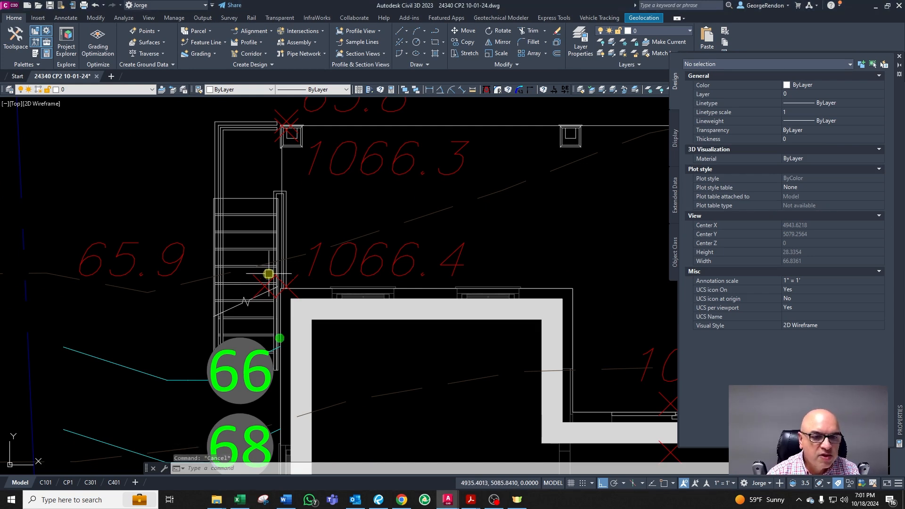
pyautogui.press('Escape')
pyautogui.press('Escape')
pyautogui.press('Escape')
# Step: Draw a horizontal line about 11.7 feet west from the stair corner's endpoint near the 1066.4 spot elevation
pyautogui.scroll(2, 262, 290)
pyautogui.scroll(2, 265, 284)
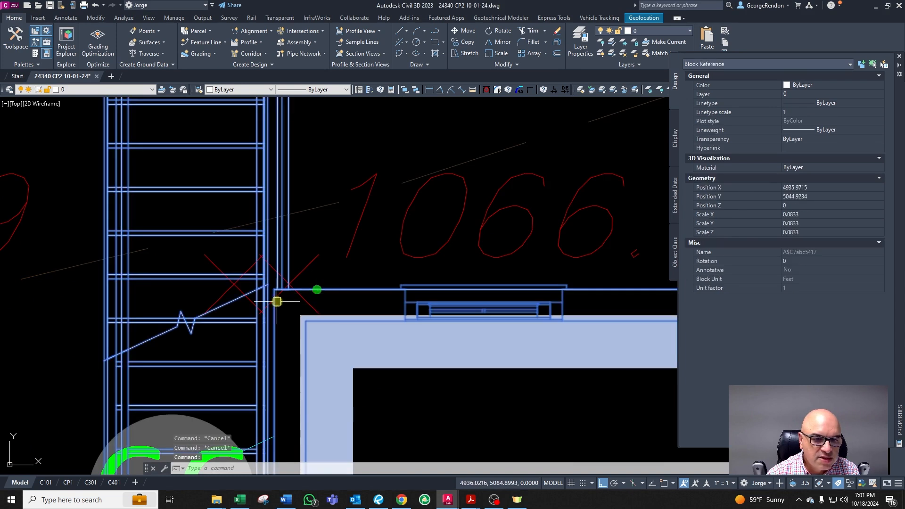
pyautogui.write('l')
pyautogui.press('Return')
pyautogui.keyDown('shift'); pyautogui.rightClick(372, 277); pyautogui.keyUp('shift')
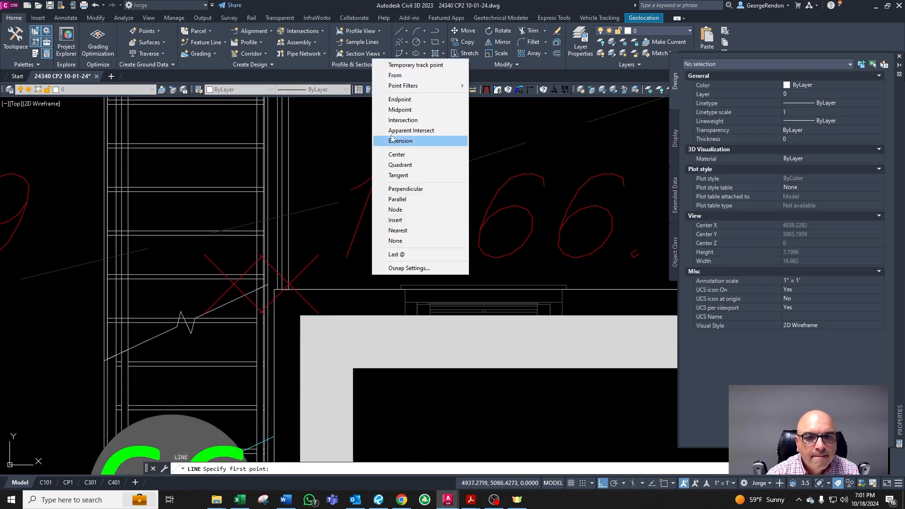
pyautogui.click(396, 97)
pyautogui.scroll(2, 273, 301)
pyautogui.click(263, 297)
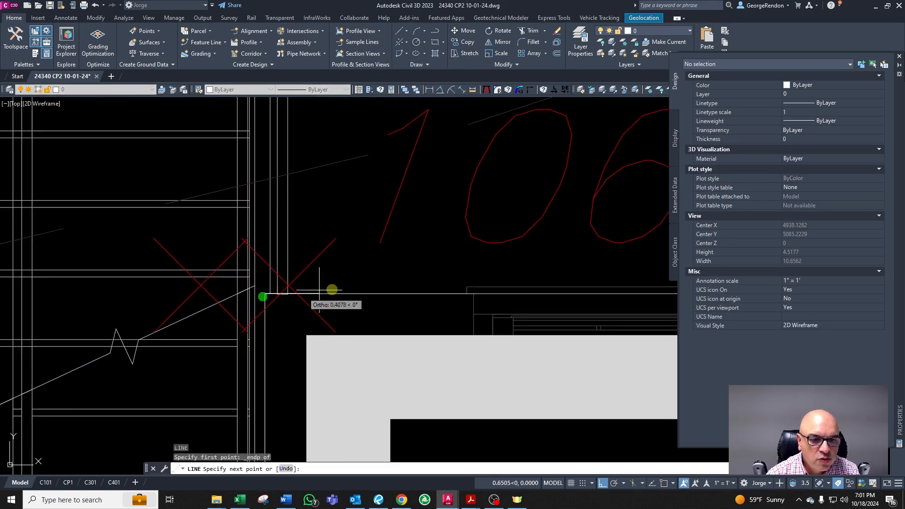
pyautogui.scroll(-6, 342, 289)
pyautogui.click(174, 315)
pyautogui.press('Return')
pyautogui.scroll(4, 209, 302)
pyautogui.press('Escape')
pyautogui.press('Escape')
pyautogui.press('Escape')
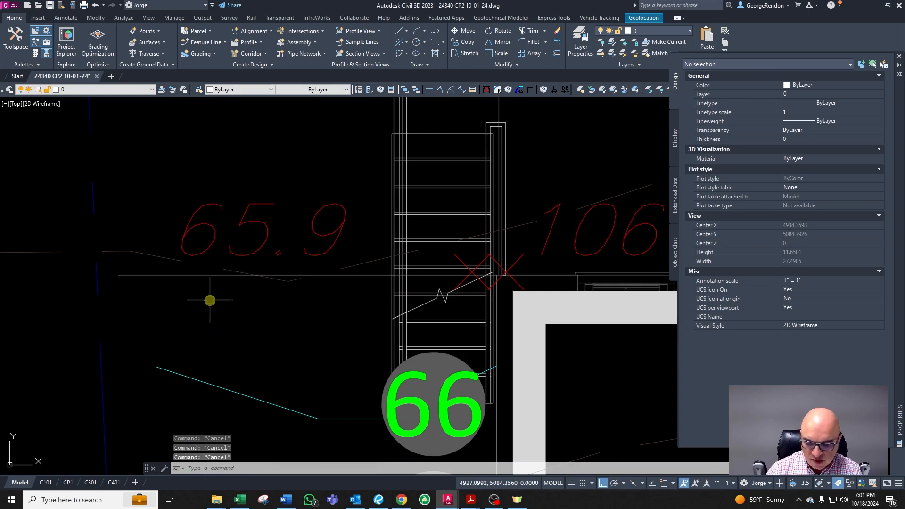
# Step: Offset the horizontal line 1 foot to the south
pyautogui.write('o')
pyautogui.press('Return')
pyautogui.write('1')
pyautogui.press('Return')
pyautogui.click(190, 280)
pyautogui.click(194, 309)
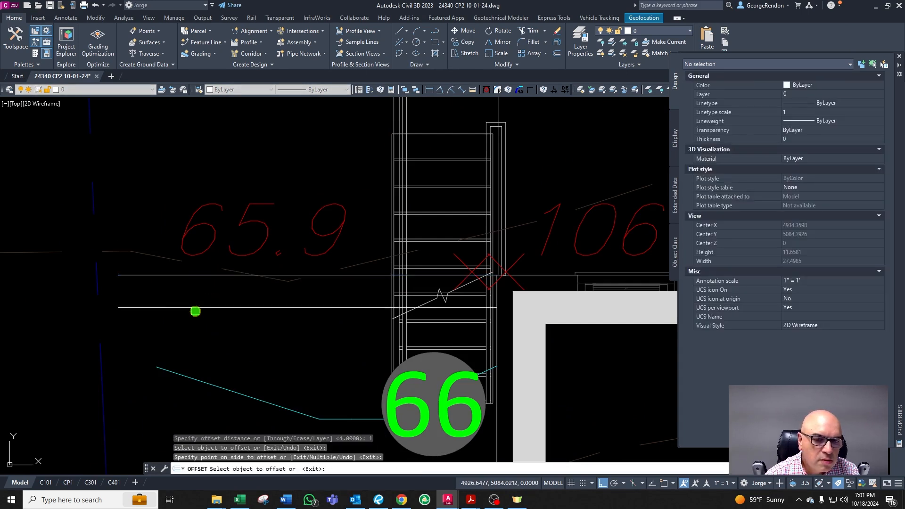
pyautogui.press('Escape')
pyautogui.scroll(-4, 382, 297)
pyautogui.scroll(2, 382, 305)
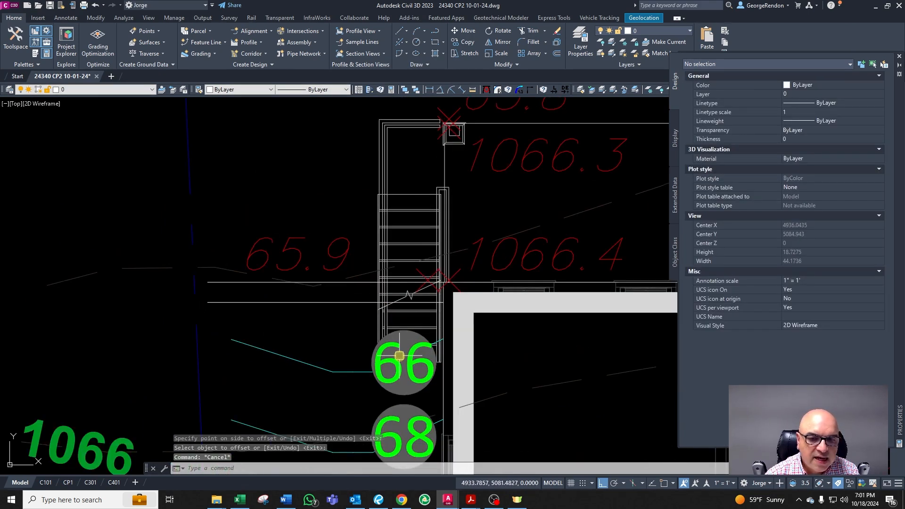
# Step: Erase the original horizontal line at the stair corner
pyautogui.click(332, 302)
pyautogui.scroll(-3, 331, 302)
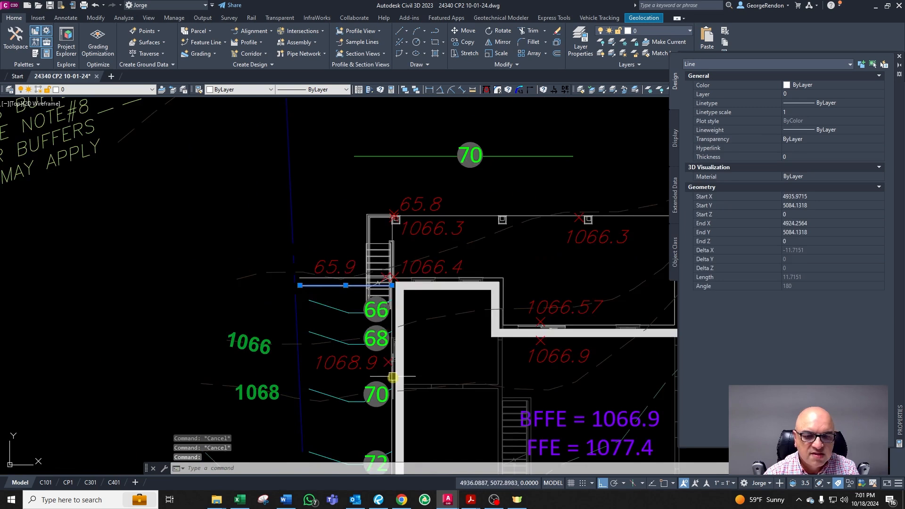
pyautogui.scroll(2, 391, 378)
pyautogui.press('Delete')
pyautogui.press('Escape')
pyautogui.scroll(2, 367, 362)
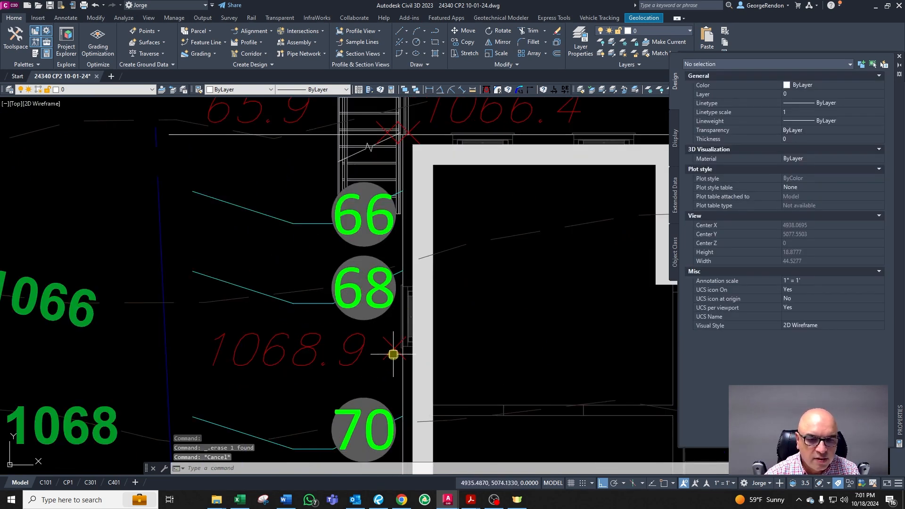
# Step: Draw a circle of radius 0.5 centred on the 1068.9 spot elevation marker
pyautogui.scroll(2, 393, 354)
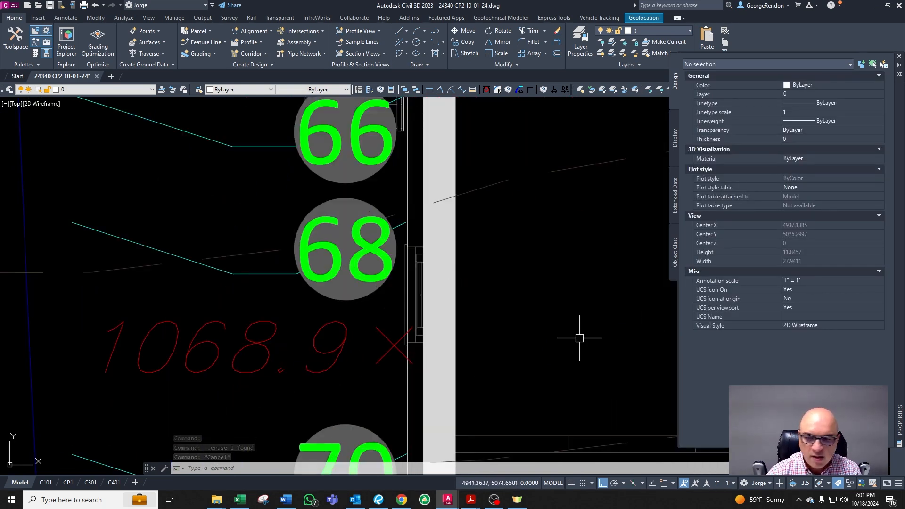
pyautogui.hotkey('alt', 'Tab')
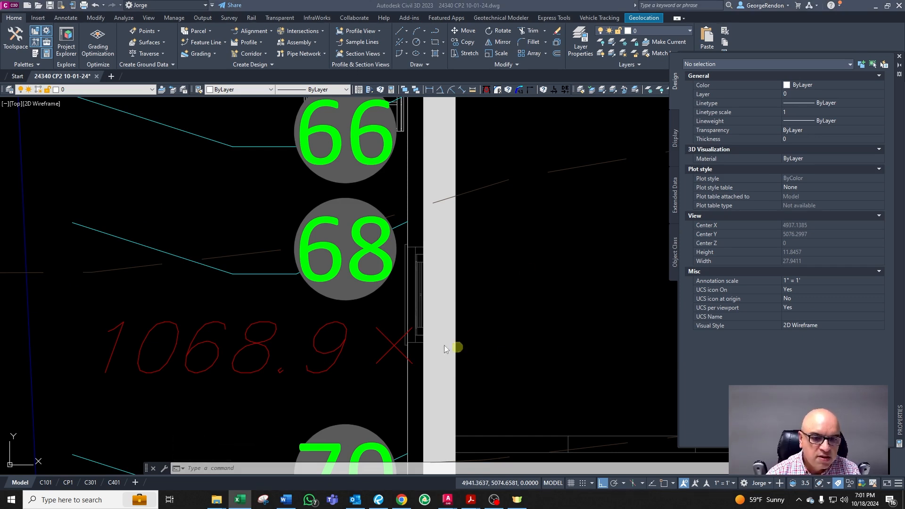
pyautogui.click(338, 342)
pyautogui.press('Escape')
pyautogui.press('Escape')
pyautogui.press('Escape')
pyautogui.click(415, 42)
pyautogui.keyDown('shift'); pyautogui.rightClick(523, 142); pyautogui.keyUp('shift')
pyautogui.click(556, 219)
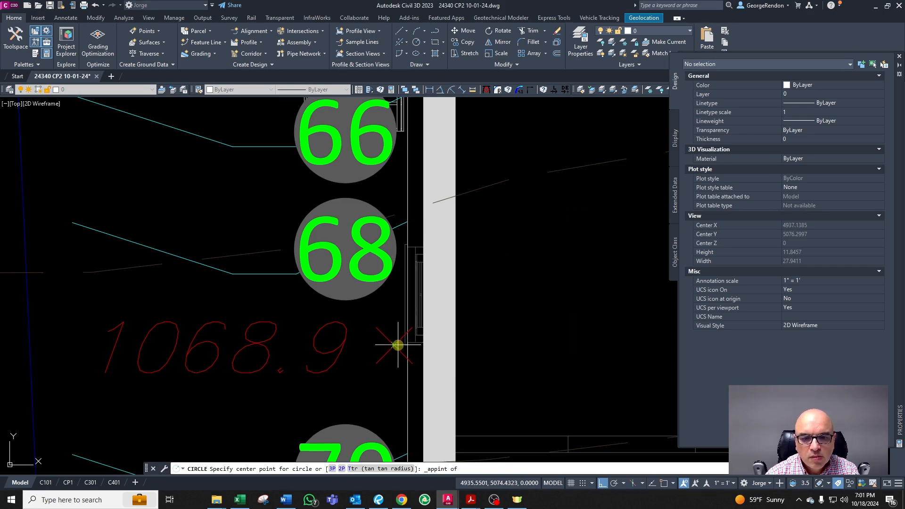
pyautogui.click(394, 345)
pyautogui.write('0.5')
pyautogui.press('Return')
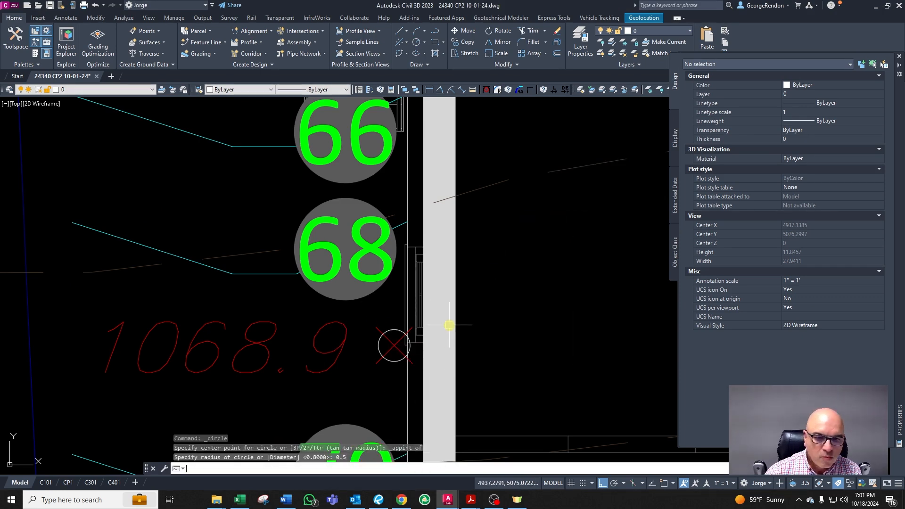
# Step: Set the circle's radius to 2
pyautogui.press('Escape')
pyautogui.click(278, 273)
pyautogui.click(343, 290)
pyautogui.press('Escape')
pyautogui.click(380, 346)
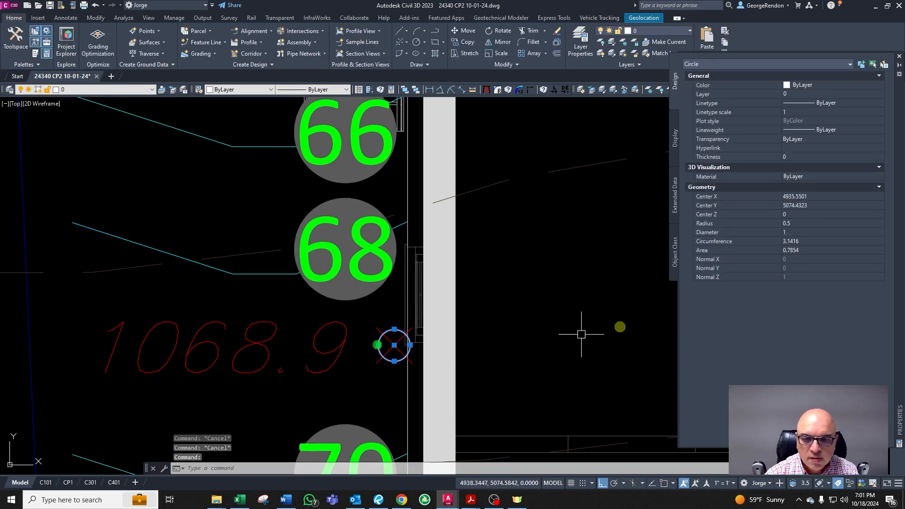
pyautogui.click(798, 225)
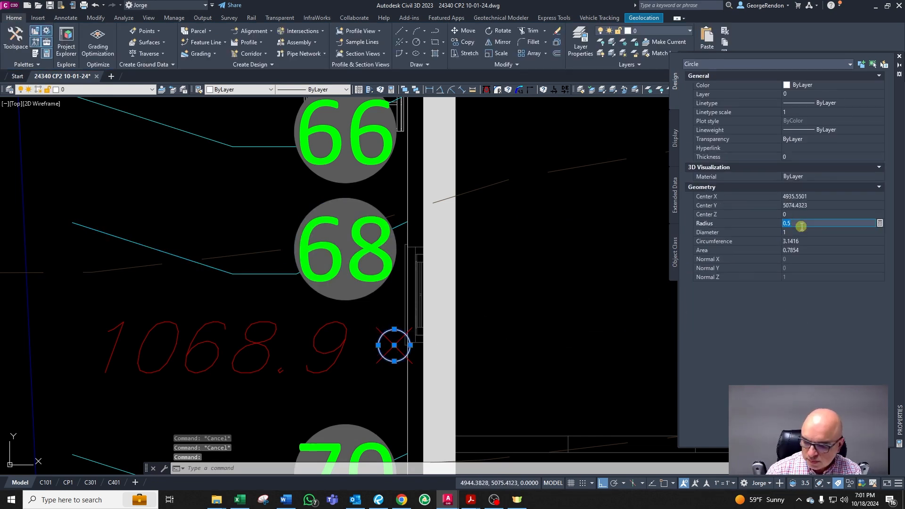
pyautogui.write('2')
pyautogui.press('Return')
pyautogui.press('Escape')
# Step: Move the 68 contour line and its label slightly south toward the circle
pyautogui.click(281, 274)
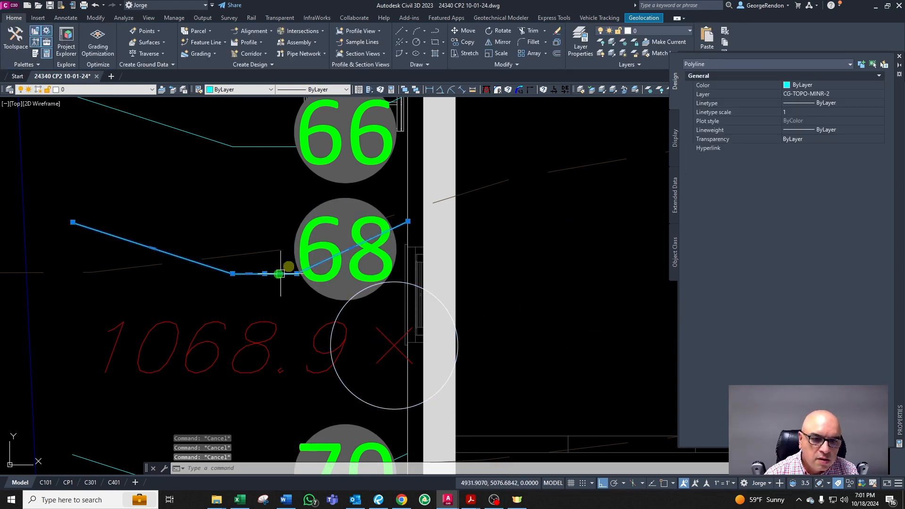
pyautogui.click(359, 235)
pyautogui.write('m')
pyautogui.press('Return')
pyautogui.click(536, 262)
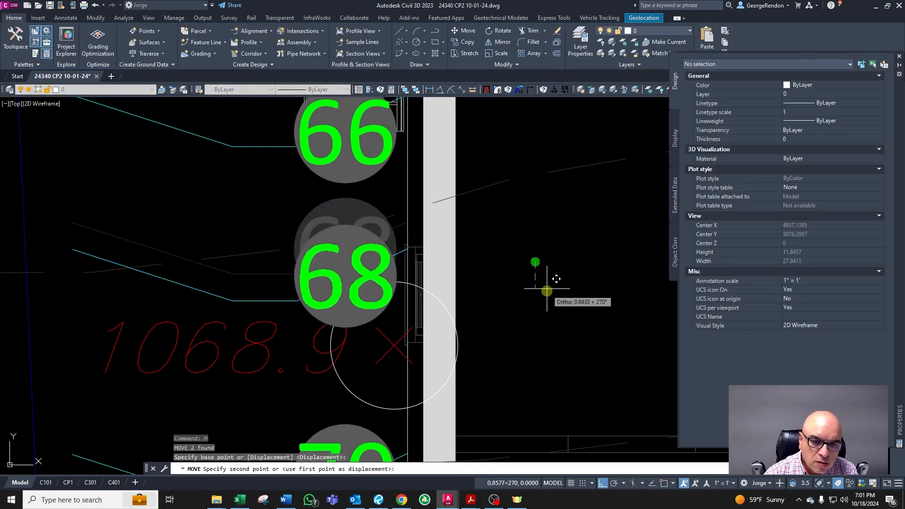
pyautogui.click(546, 310)
pyautogui.press('Escape')
# Step: Move the 68 label west along its contour line
pyautogui.click(369, 330)
pyautogui.write('m')
pyautogui.press('Return')
pyautogui.click(439, 323)
pyautogui.click(213, 321)
pyautogui.press('Escape')
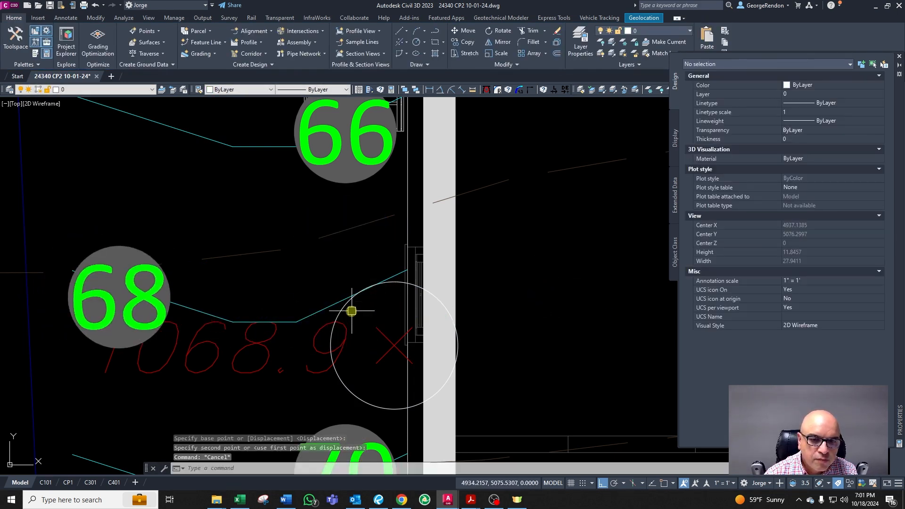
# Step: Erase the circle around the 1068.9 spot elevation
pyautogui.click(344, 308)
pyautogui.press('Delete')
pyautogui.scroll(-2, 401, 310)
pyautogui.press('Escape')
# Step: Move the 68 label back east toward the house
pyautogui.click(237, 288)
pyautogui.write('m')
pyautogui.press('Return')
pyautogui.click(349, 320)
pyautogui.click(454, 319)
pyautogui.press('Escape')
# Step: Move the 68 label up onto the contour line's end next to the house wall
pyautogui.scroll(-2, 384, 323)
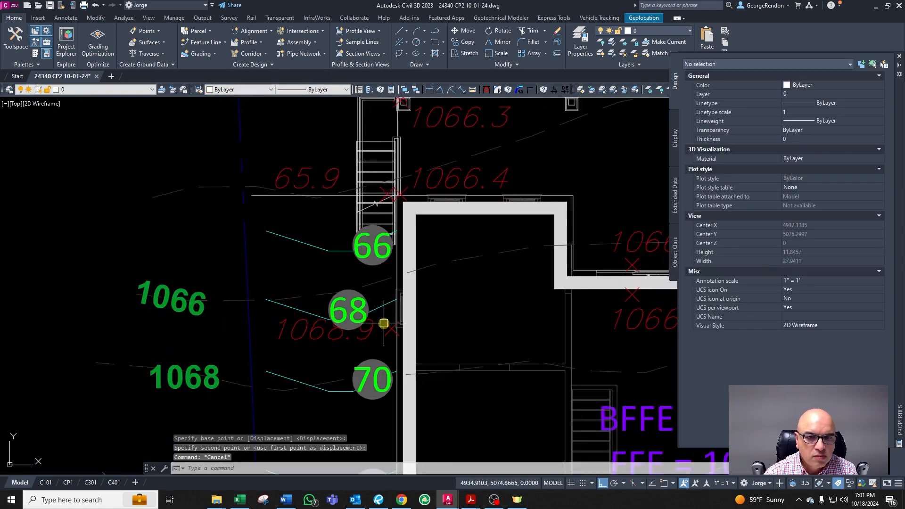
pyautogui.scroll(2, 352, 252)
pyautogui.click(339, 161)
pyautogui.press('Escape')
pyautogui.scroll(-1, 292, 336)
pyautogui.scroll(3, 303, 337)
pyautogui.click(368, 310)
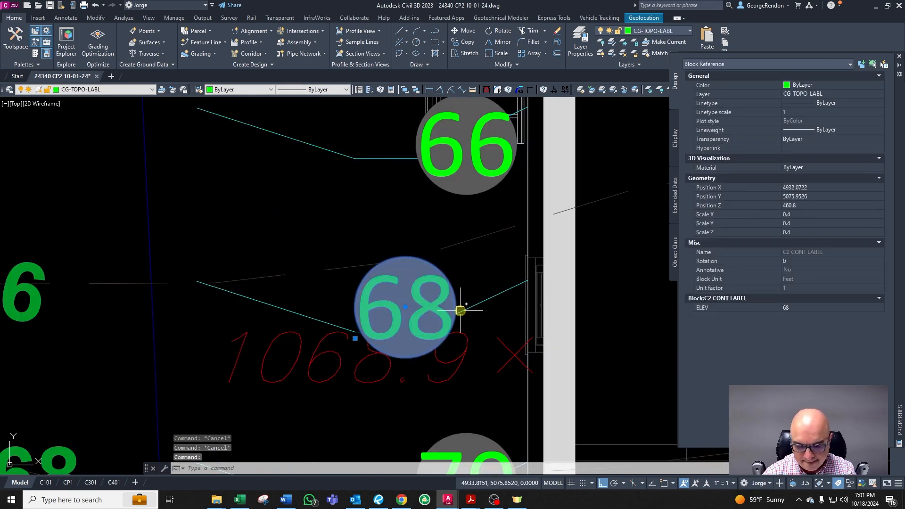
pyautogui.write('M')
pyautogui.press('Return')
pyautogui.click(460, 307)
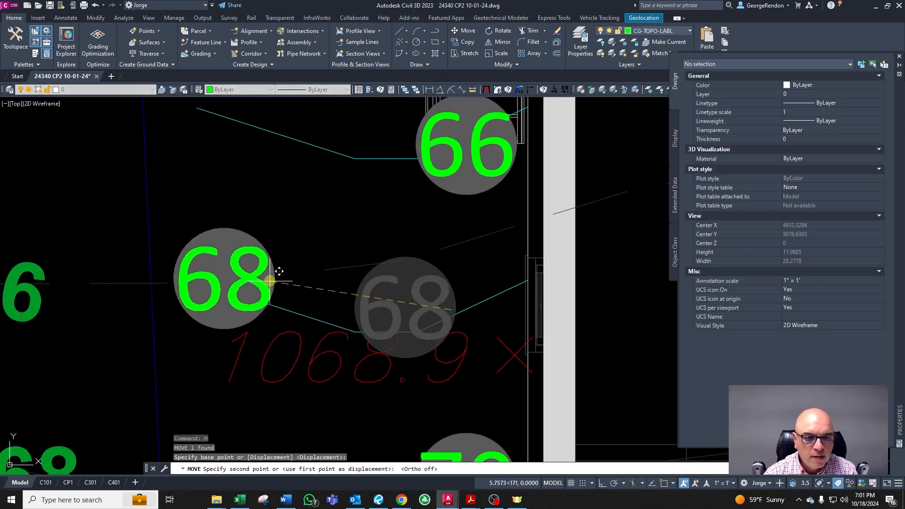
pyautogui.click(564, 270)
pyautogui.press('Escape')
pyautogui.scroll(-2, 435, 264)
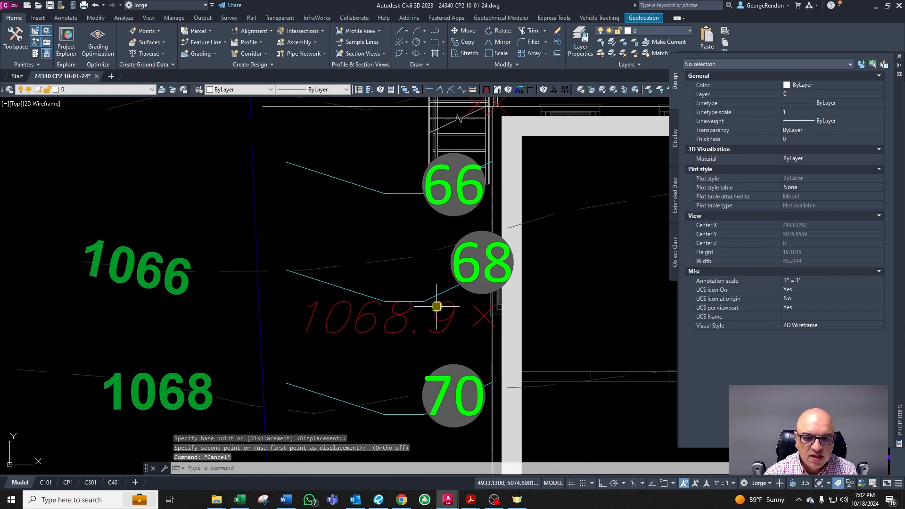
# Step: Move the 68 label and the 1068.9 spot elevation west together, then undo the move
pyautogui.scroll(2, 443, 312)
pyautogui.press('Escape')
pyautogui.click(451, 317)
pyautogui.scroll(-4, 380, 327)
pyautogui.press('Escape')
pyautogui.press('Escape')
pyautogui.scroll(4, 413, 330)
pyautogui.click(377, 334)
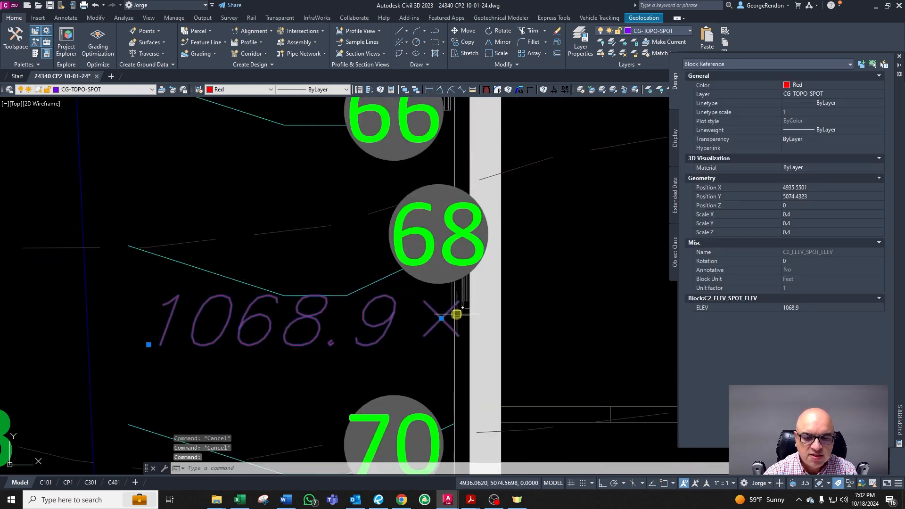
pyautogui.click(460, 257)
pyautogui.write('m')
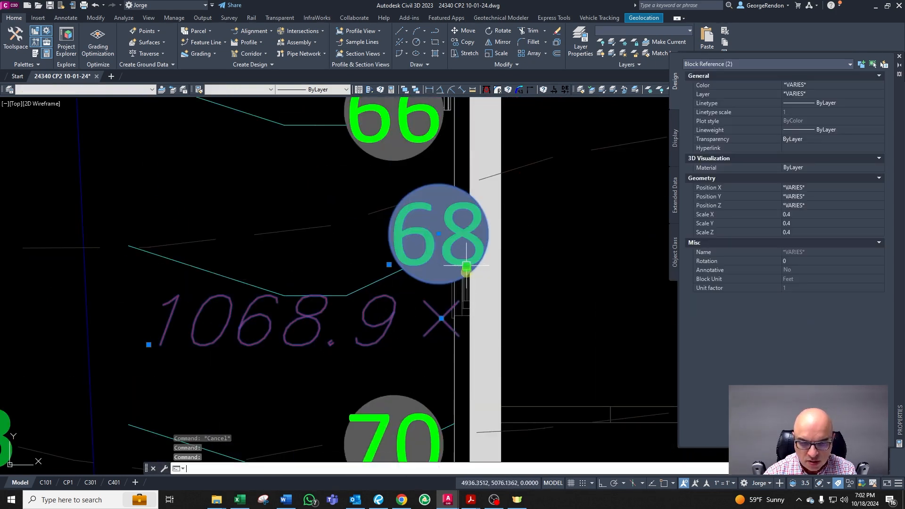
pyautogui.press('Return')
pyautogui.click(466, 272)
pyautogui.click(354, 248)
pyautogui.press('Escape')
pyautogui.press('Escape')
pyautogui.press('Escape')
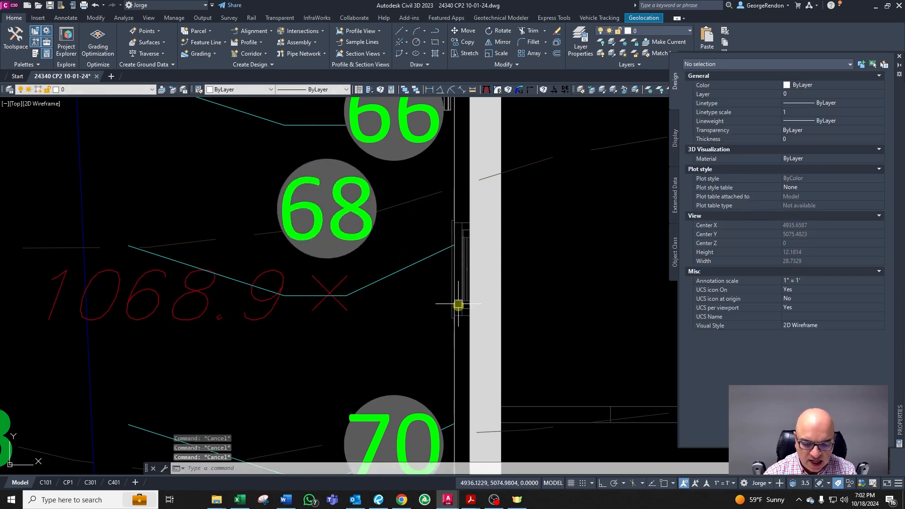
pyautogui.write('u')
pyautogui.press('Return')
# Step: Inspect the contours around the house and the 77, 78 and 79 contours beside the driveway
pyautogui.scroll(-6, 291, 313)
pyautogui.scroll(2, 399, 334)
pyautogui.scroll(-3, 398, 334)
pyautogui.scroll(3, 516, 388)
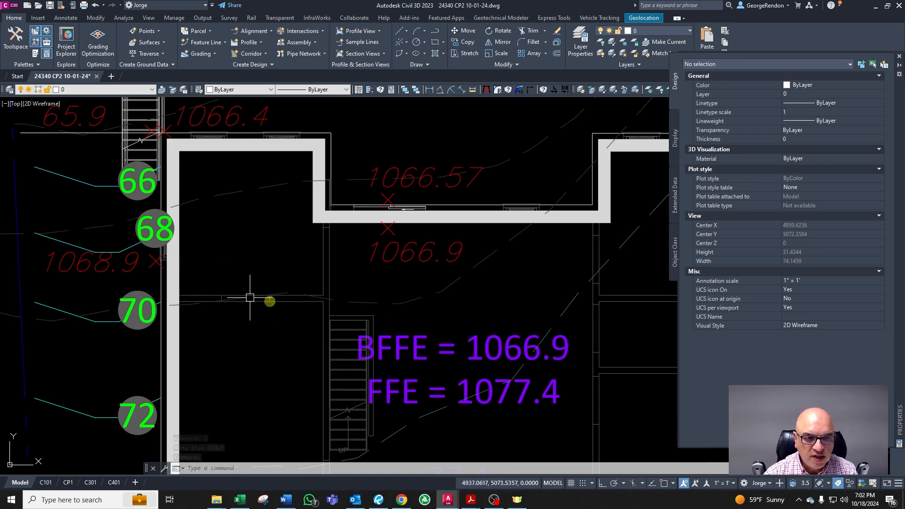
pyautogui.scroll(-3, 123, 243)
pyautogui.scroll(4, 434, 333)
pyautogui.scroll(-3, 329, 332)
pyautogui.scroll(2, 273, 333)
pyautogui.scroll(-2, 437, 376)
pyautogui.click(521, 386)
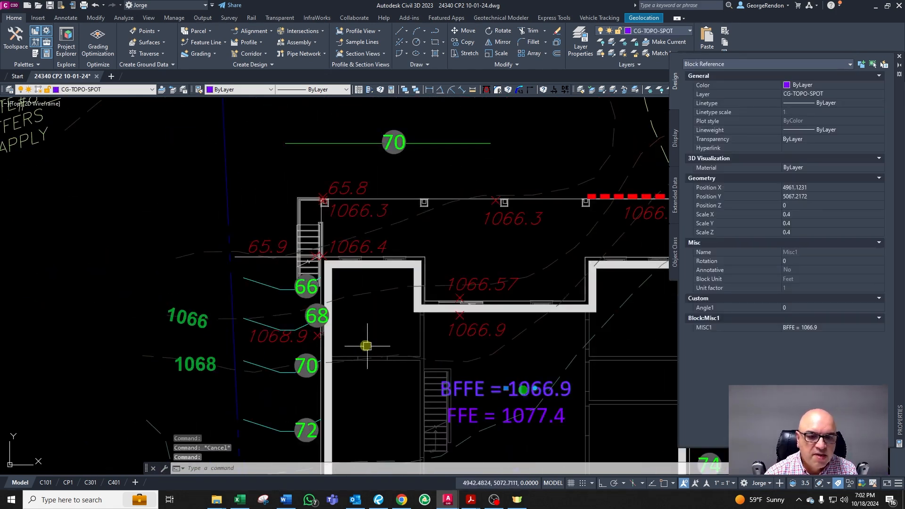
pyautogui.press('Escape')
pyautogui.press('Escape')
pyautogui.scroll(2, 218, 293)
pyautogui.scroll(-4, 263, 310)
pyautogui.scroll(3, 265, 362)
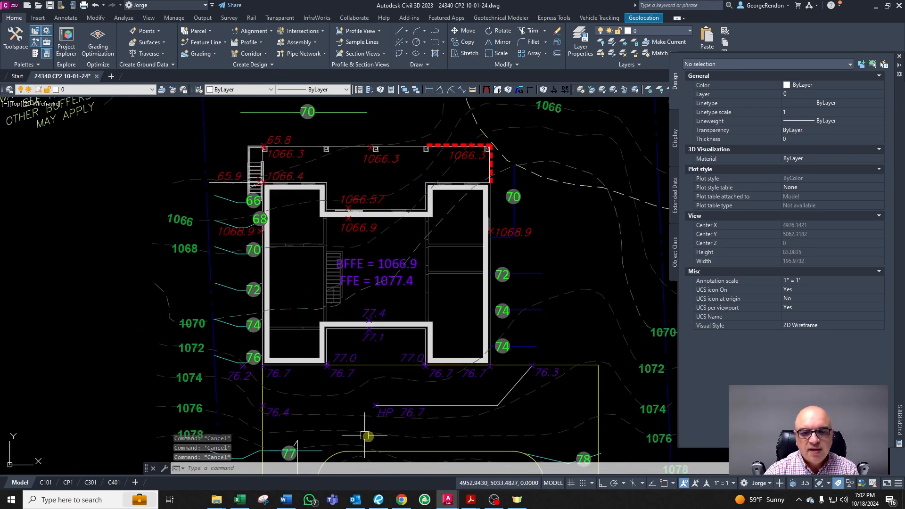
pyautogui.scroll(2, 353, 256)
pyautogui.scroll(-3, 353, 256)
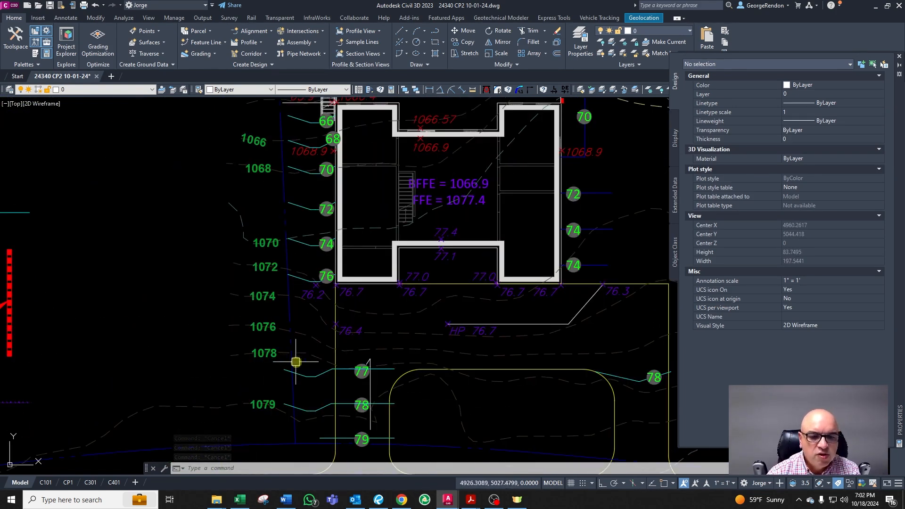
pyautogui.scroll(3, 296, 363)
pyautogui.scroll(-3, 326, 391)
pyautogui.scroll(2, 372, 370)
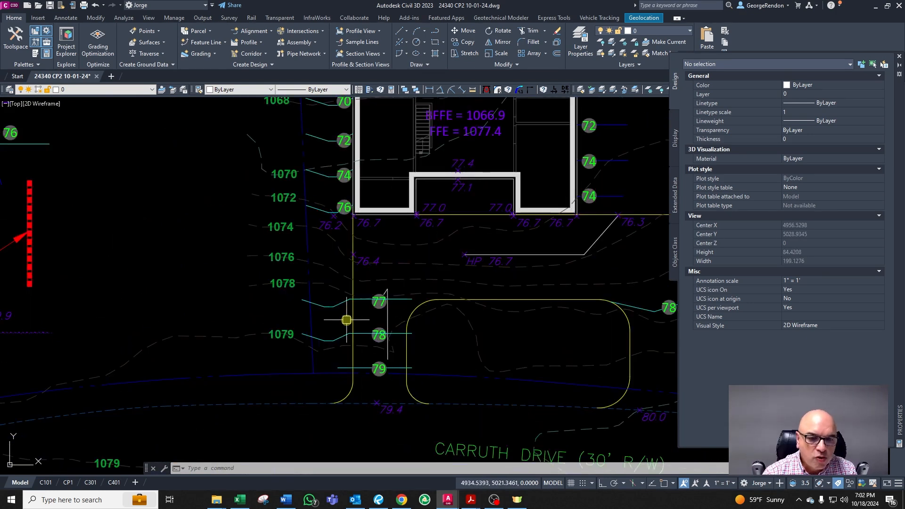
pyautogui.scroll(2, 375, 379)
pyautogui.press('Escape')
pyautogui.press('Escape')
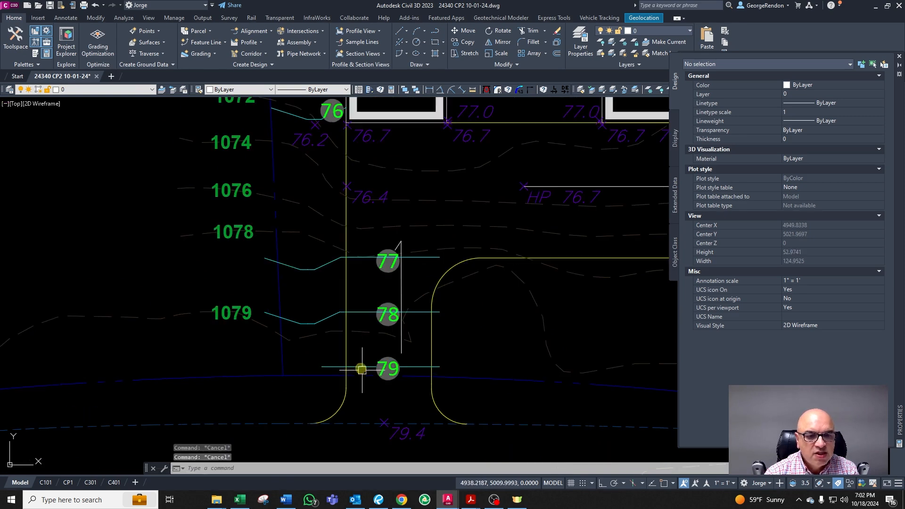
pyautogui.click(332, 313)
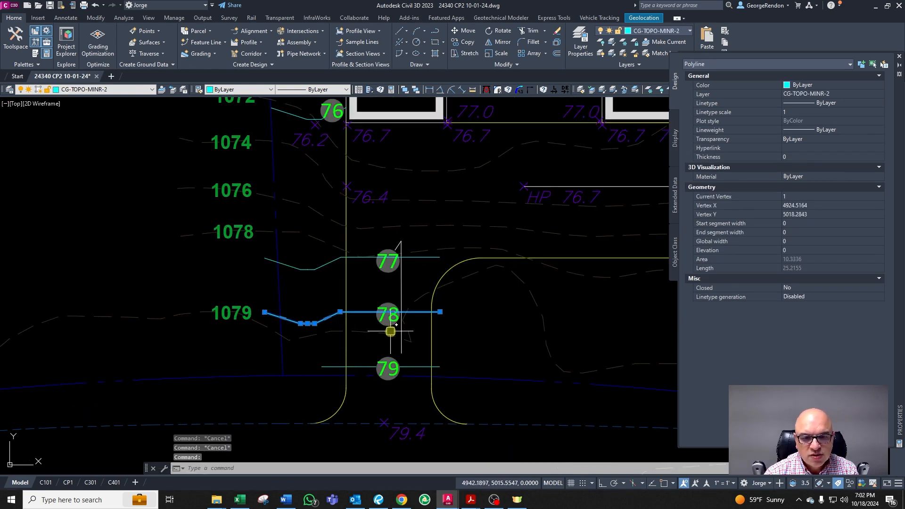
pyautogui.scroll(2, 390, 331)
pyautogui.press('Escape')
pyautogui.click(186, 178)
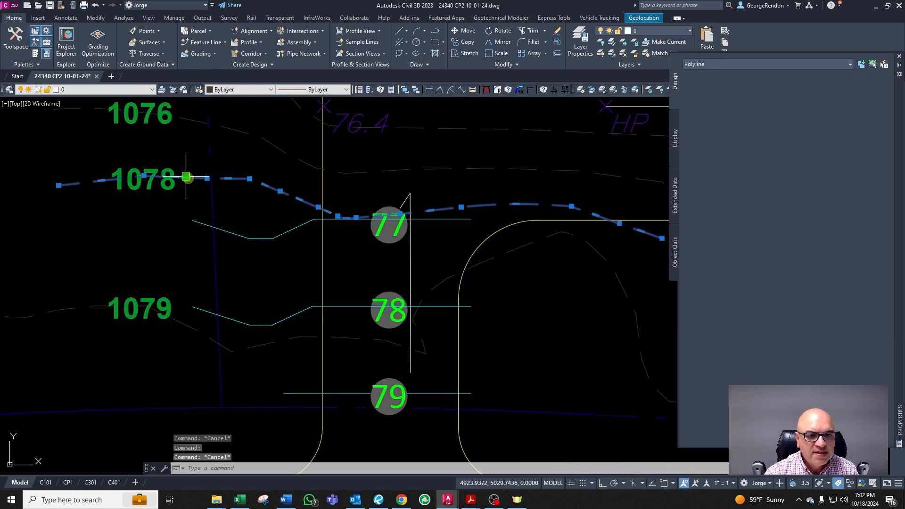
pyautogui.press('Escape')
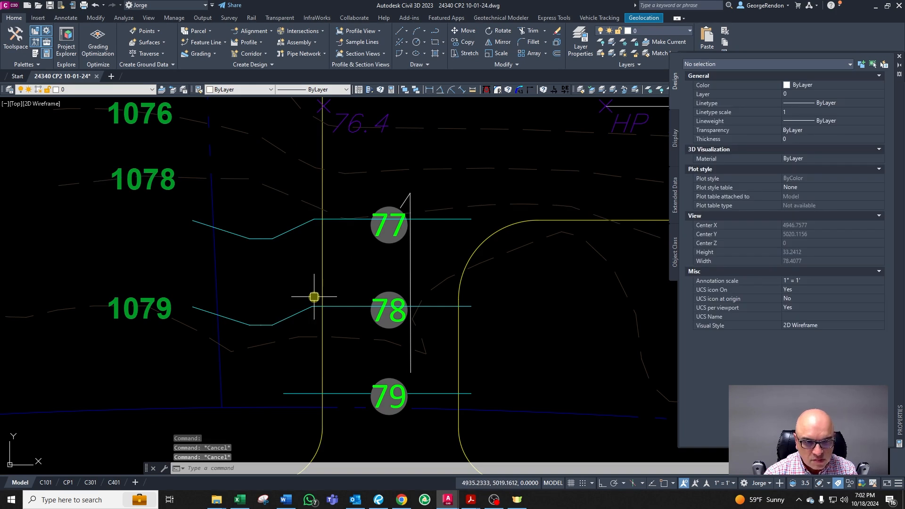
pyautogui.scroll(-2, 314, 297)
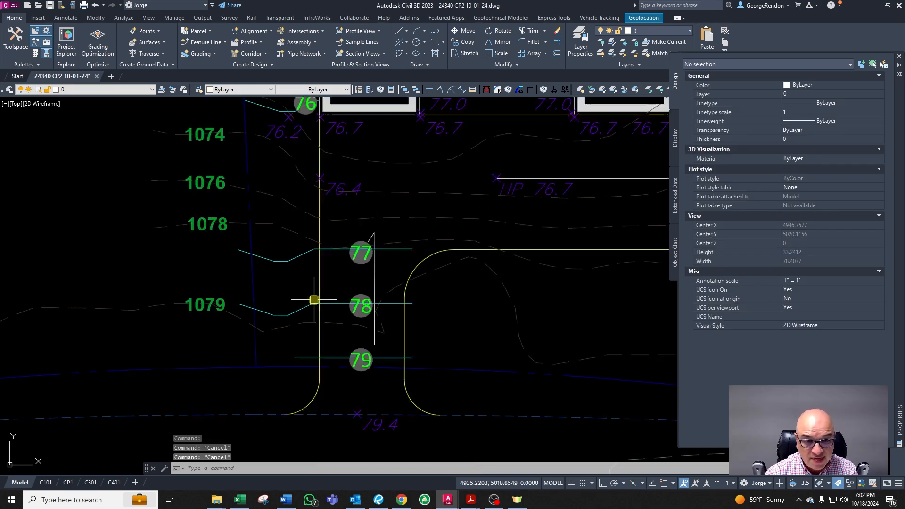
pyautogui.scroll(2, 306, 297)
pyautogui.press('Escape')
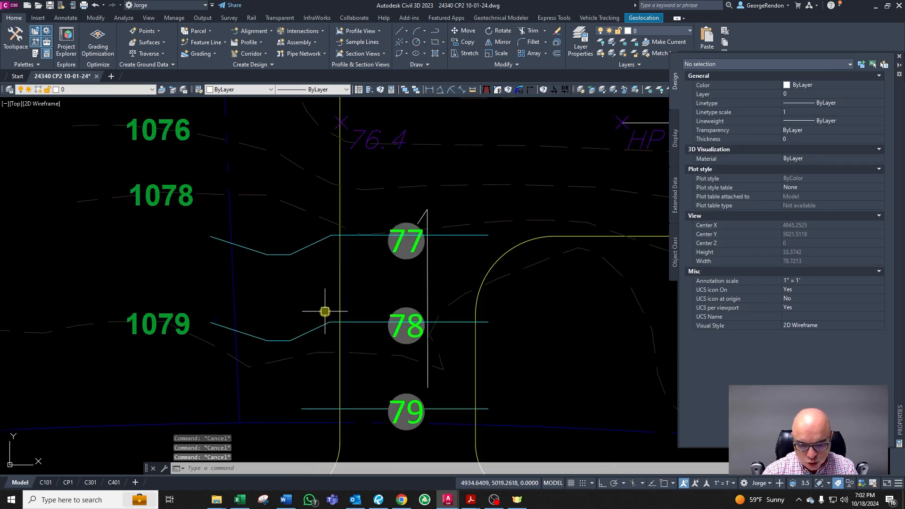
# Step: Draw a vertical construction line just west of the 77 and 78 contours near the property line
pyautogui.write('l')
pyautogui.press('Return')
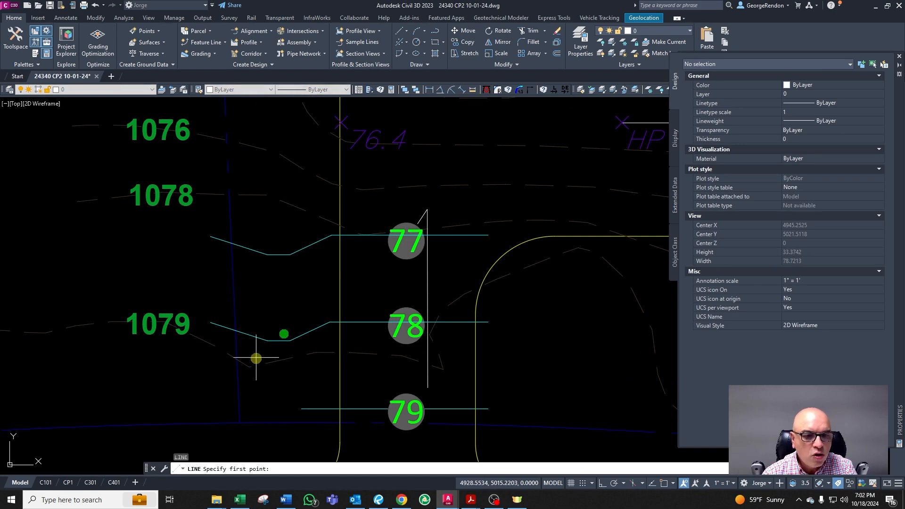
pyautogui.click(256, 358)
pyautogui.press('F8')
pyautogui.click(249, 167)
pyautogui.press('Escape')
pyautogui.click(210, 195)
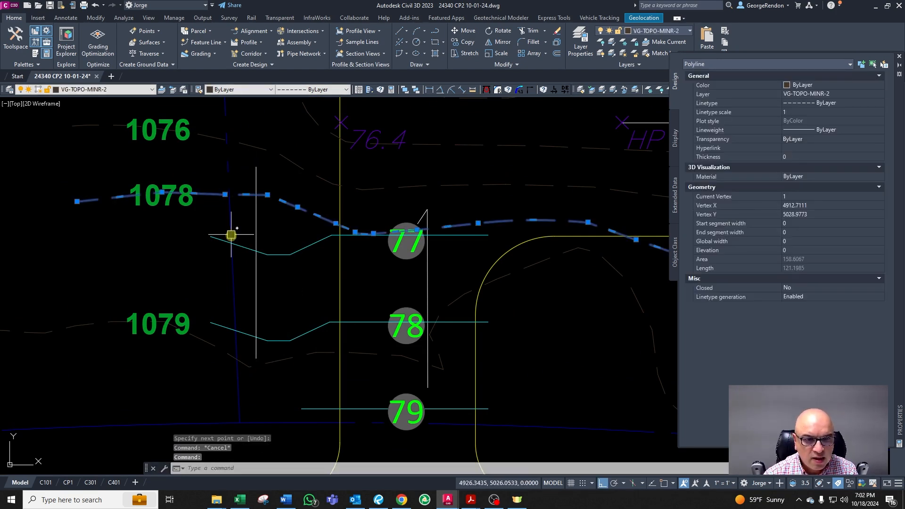
pyautogui.press('Escape')
# Step: Explode the 78 contour and stretch its western end north toward the 77 contour
pyautogui.scroll(-4, 231, 234)
pyautogui.scroll(4, 227, 149)
pyautogui.scroll(-4, 275, 290)
pyautogui.scroll(4, 291, 396)
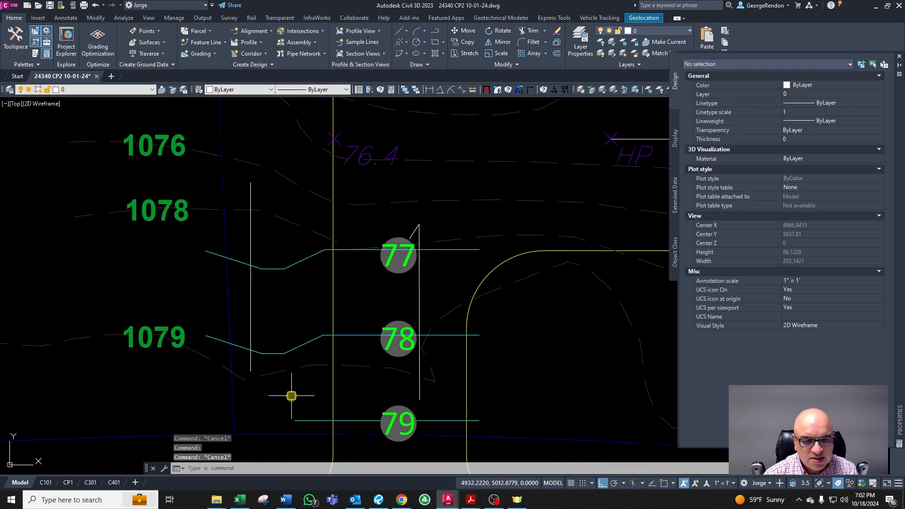
pyautogui.click(234, 345)
pyautogui.write('x')
pyautogui.press('Return')
pyautogui.click(238, 345)
pyautogui.click(205, 335)
pyautogui.scroll(2, 226, 228)
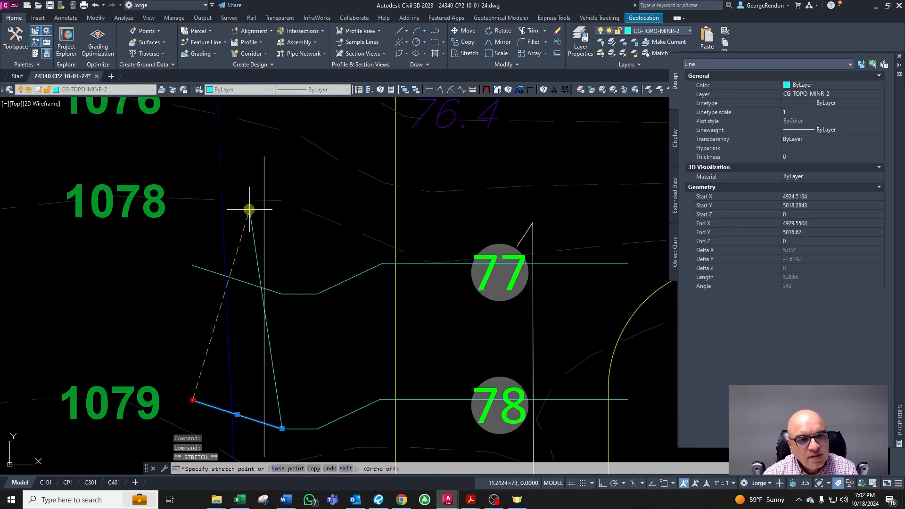
pyautogui.press('Escape')
pyautogui.press('Escape')
pyautogui.press('Escape')
pyautogui.scroll(4, 224, 177)
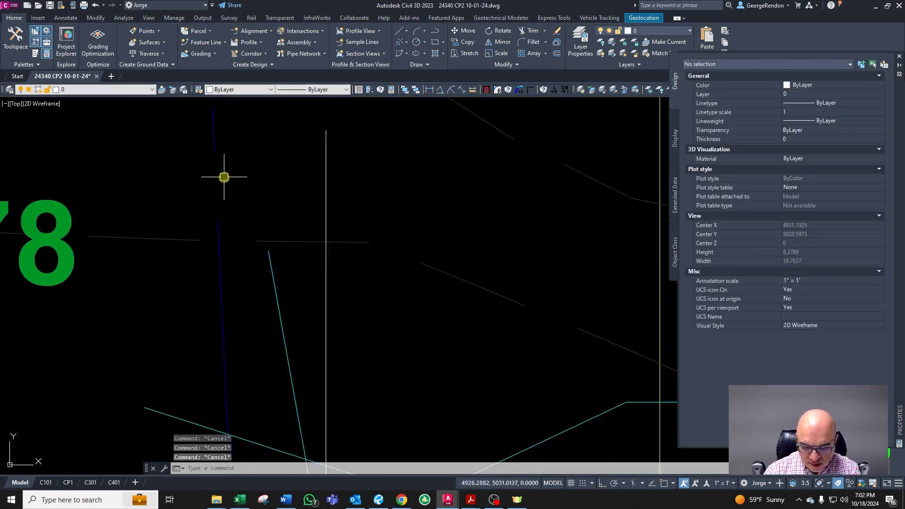
# Step: Offset the property line 0.5 toward the house
pyautogui.write('o')
pyautogui.press('Return')
pyautogui.write('0.5')
pyautogui.press('Return')
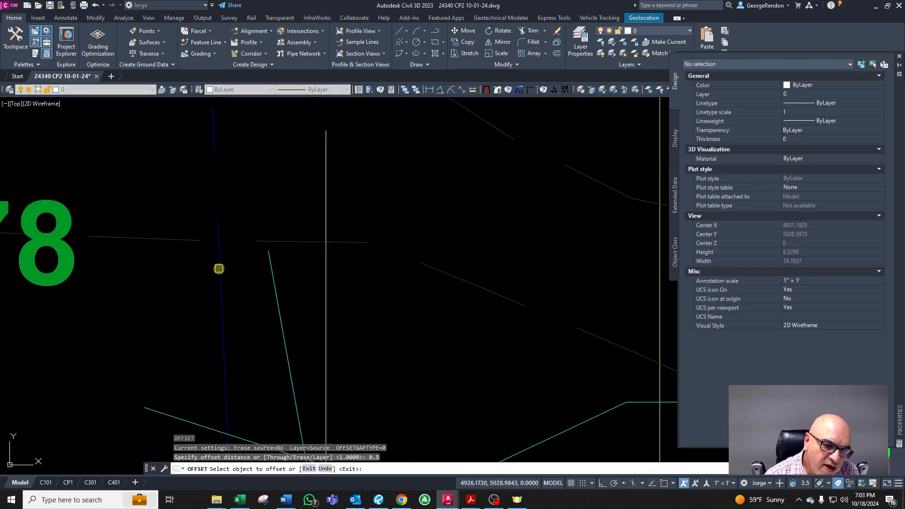
pyautogui.click(218, 269)
pyautogui.click(246, 267)
pyautogui.press('Escape')
# Step: Stretch the top endpoint of the 78 contour's new diagonal segment slightly west
pyautogui.click(273, 278)
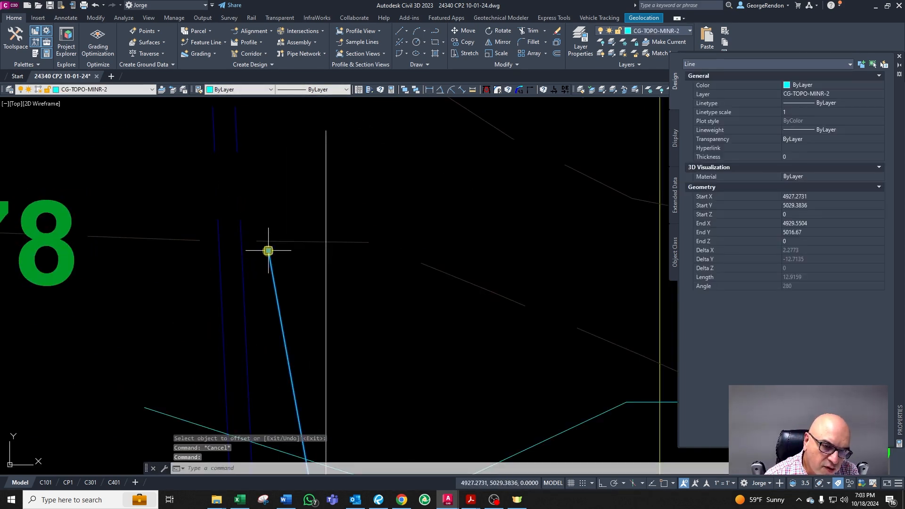
pyautogui.click(268, 250)
pyautogui.scroll(6, 247, 247)
pyautogui.press('Escape')
pyautogui.press('Escape')
pyautogui.scroll(-5, 218, 224)
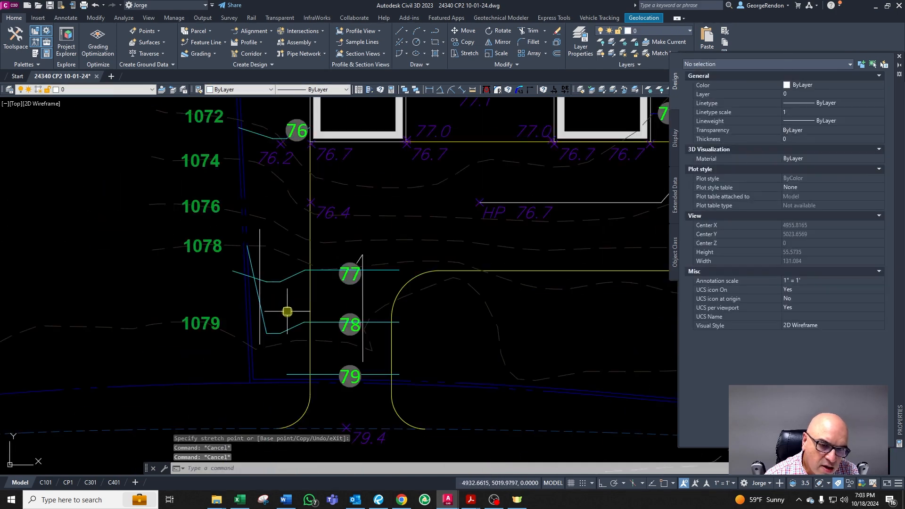
# Step: Erase the vertical construction line beside the 77 and 78 contours
pyautogui.scroll(4, 266, 322)
pyautogui.click(255, 313)
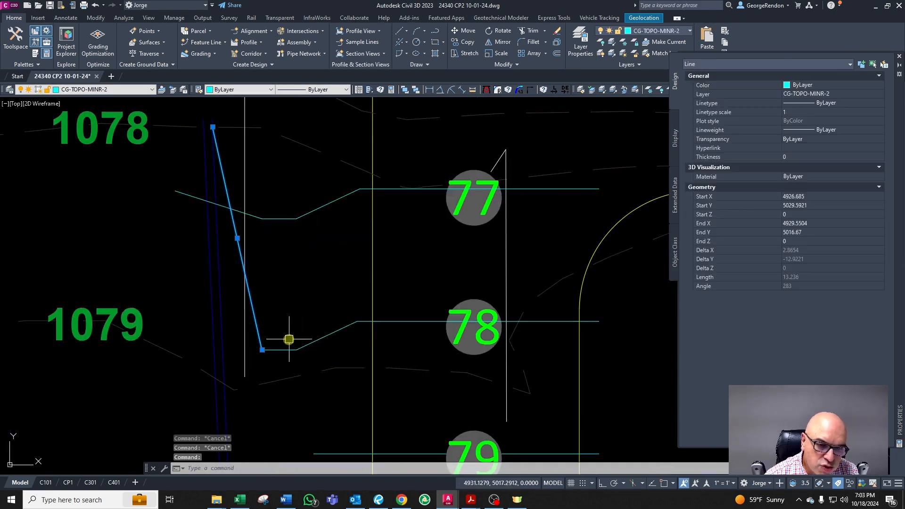
pyautogui.press('Escape')
pyautogui.click(245, 317)
pyautogui.scroll(-2, 248, 349)
pyautogui.press('Delete')
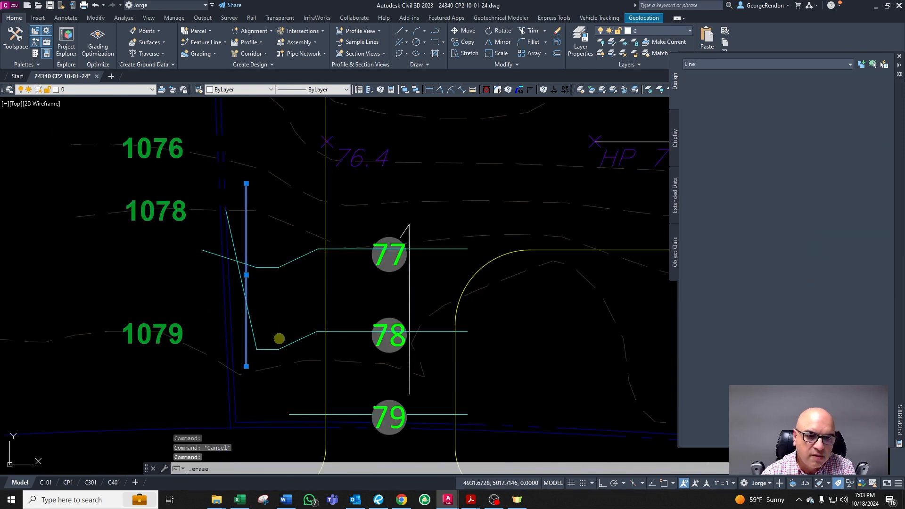
pyautogui.press('Escape')
pyautogui.press('Escape')
# Step: Inspect the property line and swale segments west of the 77 and 78 contours
pyautogui.scroll(2, 234, 259)
pyautogui.click(231, 291)
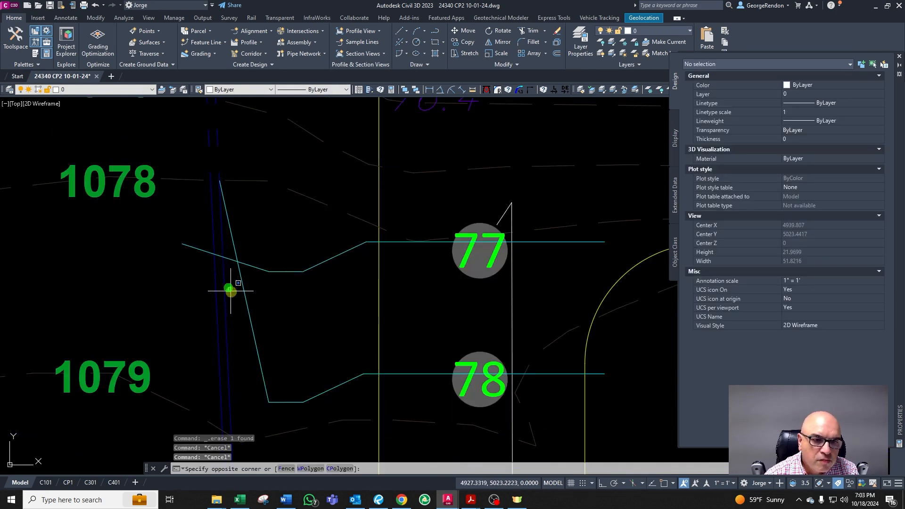
pyautogui.scroll(-2, 231, 307)
pyautogui.press('Escape')
pyautogui.scroll(4, 222, 268)
pyautogui.click(224, 257)
pyautogui.scroll(4, 227, 142)
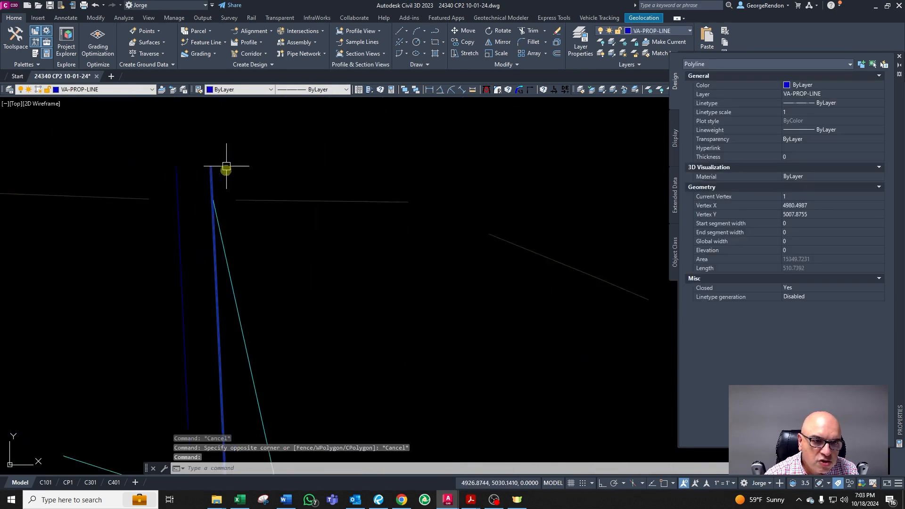
pyautogui.press('Escape')
pyautogui.click(213, 245)
pyautogui.press('Escape')
pyautogui.scroll(-4, 228, 192)
pyautogui.click(163, 197)
pyautogui.press('Escape')
pyautogui.click(231, 217)
pyautogui.scroll(-6, 224, 189)
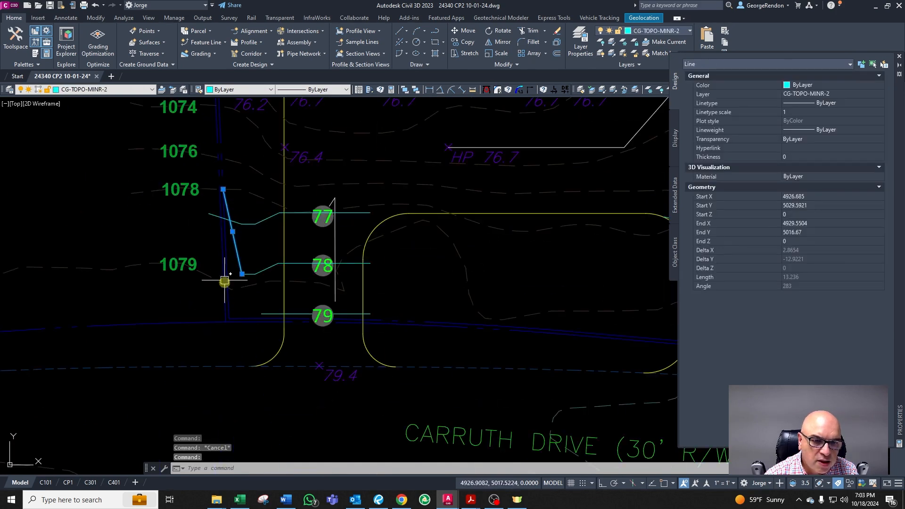
pyautogui.press('Escape')
pyautogui.scroll(-5, 233, 283)
pyautogui.scroll(3, 236, 311)
pyautogui.scroll(2, 216, 258)
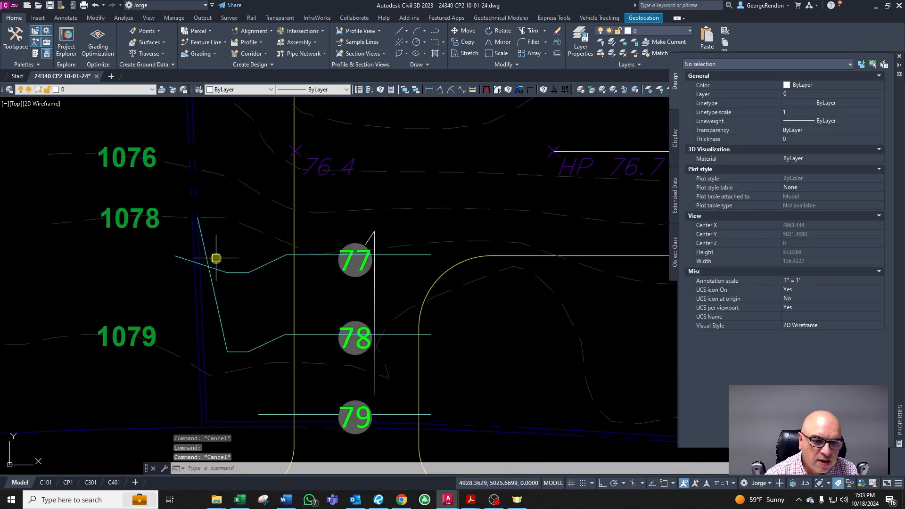
pyautogui.click(213, 296)
pyautogui.press('Escape')
pyautogui.scroll(5, 238, 279)
pyautogui.click(241, 283)
pyautogui.press('Escape')
pyautogui.click(170, 228)
pyautogui.press('Escape')
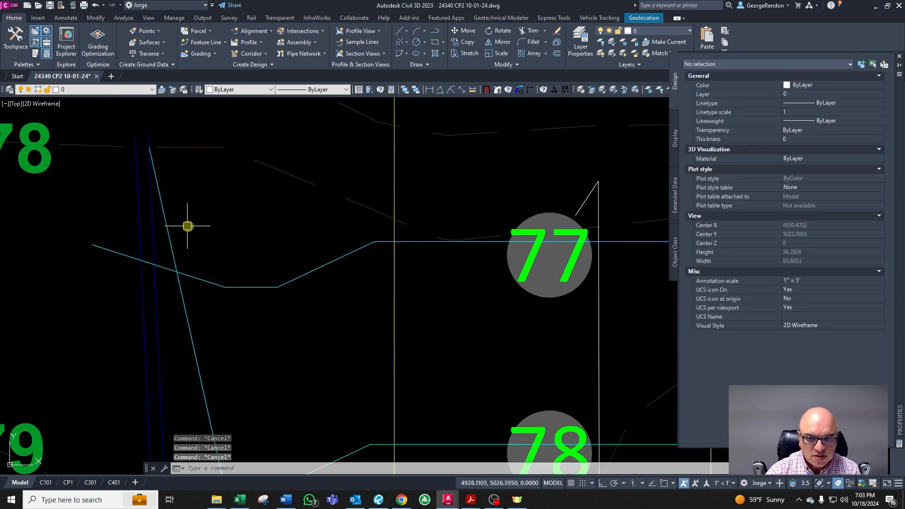
# Step: Offset the diagonal swale segment 2 units east toward the driveway
pyautogui.scroll(-6, 221, 238)
pyautogui.write('o')
pyautogui.press('Return')
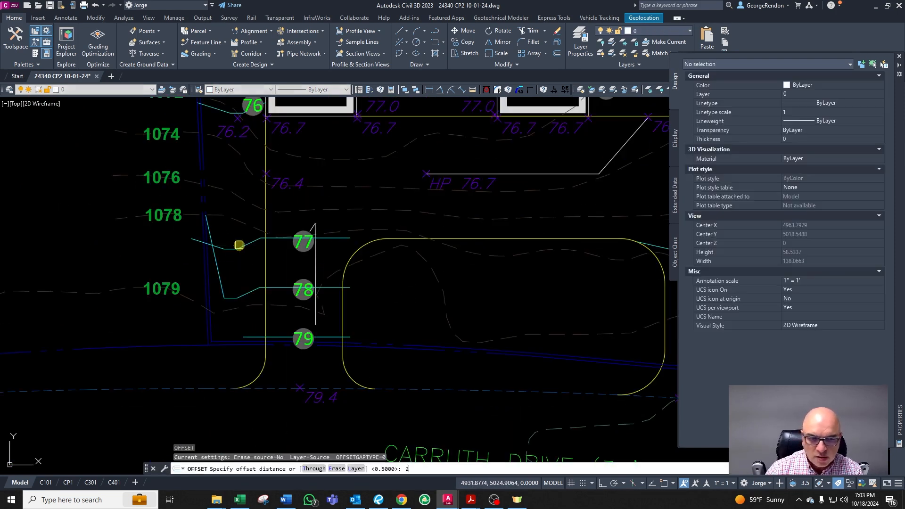
pyautogui.write('2')
pyautogui.press('Return')
pyautogui.scroll(4, 239, 245)
pyautogui.click(190, 285)
pyautogui.click(196, 283)
pyautogui.press('Escape')
pyautogui.scroll(-4, 197, 281)
pyautogui.scroll(4, 199, 265)
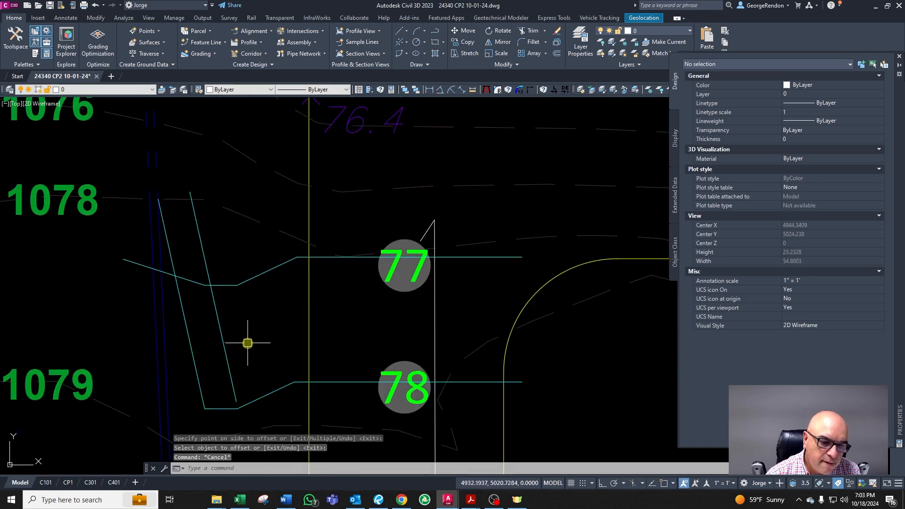
pyautogui.press('Escape')
# Step: Explode the 77 contour polyline
pyautogui.scroll(4, 240, 292)
pyautogui.click(258, 304)
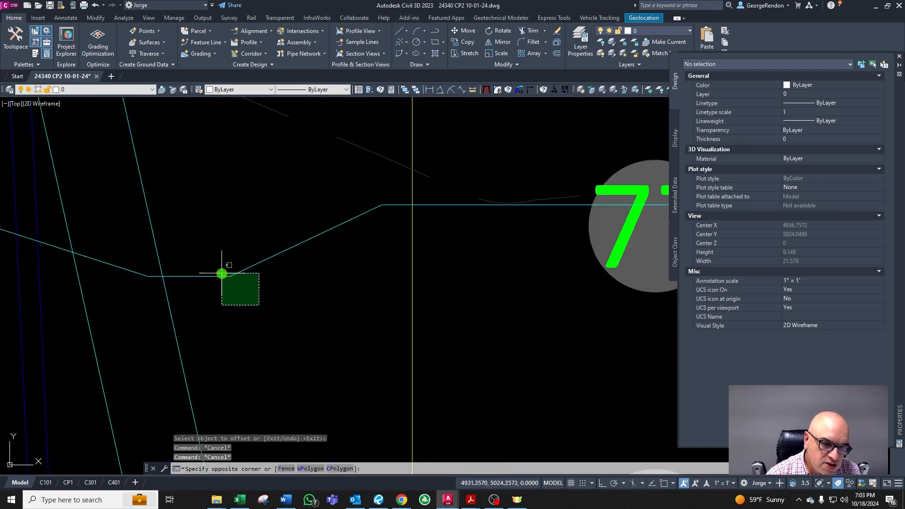
pyautogui.click(222, 274)
pyautogui.scroll(-2, 241, 276)
pyautogui.press('Escape')
pyautogui.click(254, 286)
pyautogui.click(244, 268)
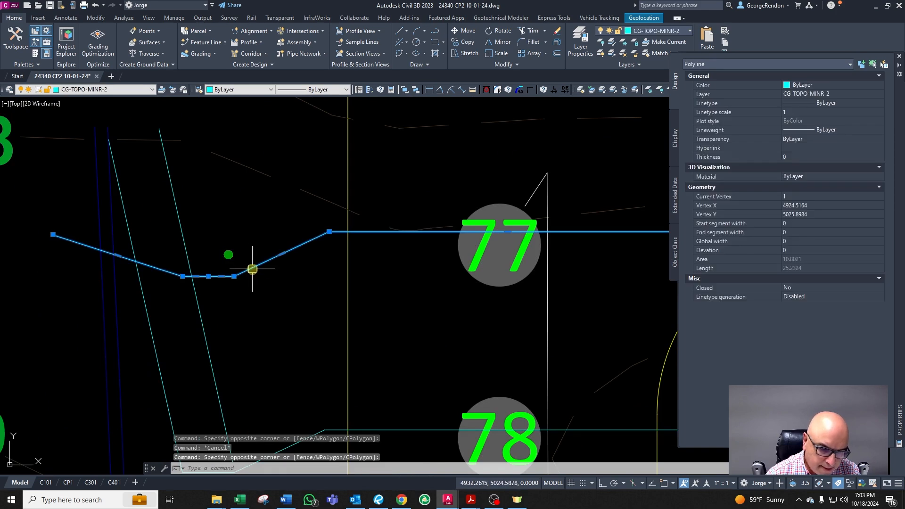
pyautogui.write('x')
pyautogui.press('Return')
pyautogui.press('Escape')
# Step: Move the swale's flat bottom and east diagonal segments of the exploded 77 contour slightly west with ortho on
pyautogui.click(252, 296)
pyautogui.click(228, 260)
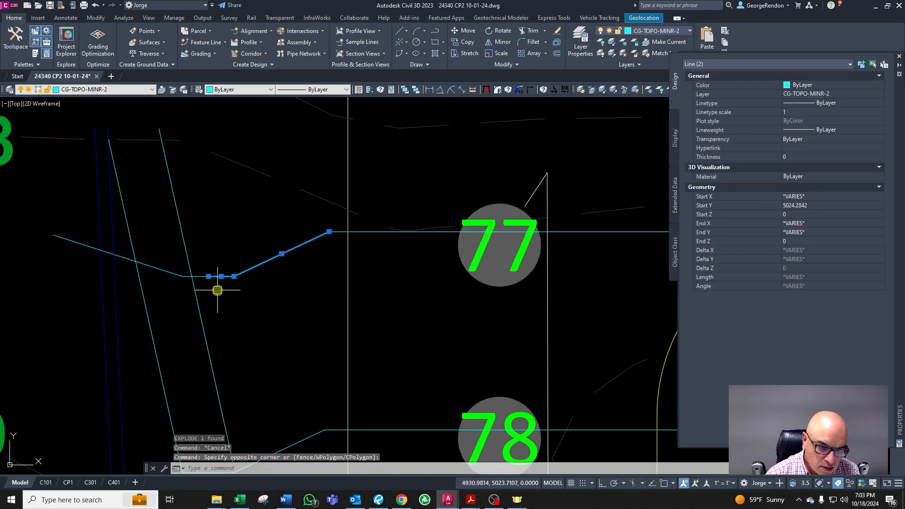
pyautogui.scroll(4, 151, 275)
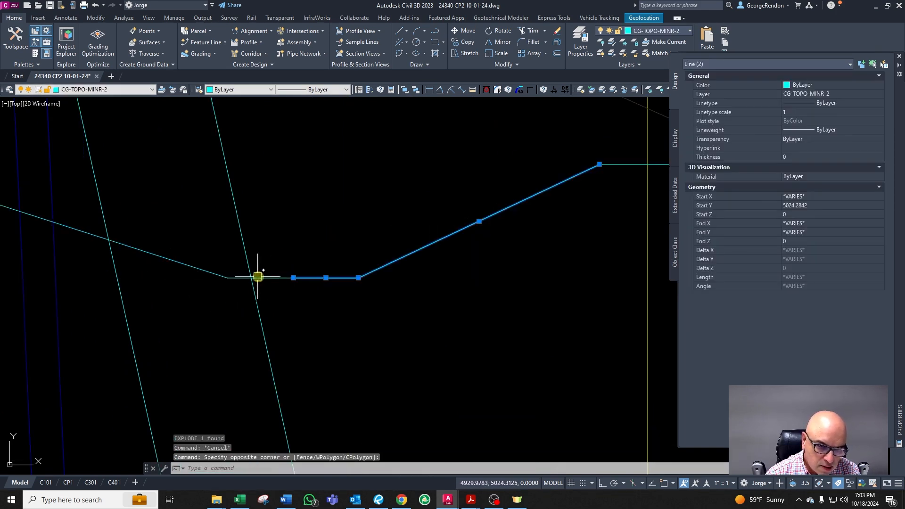
pyautogui.click(193, 277)
pyautogui.scroll(-2, 325, 329)
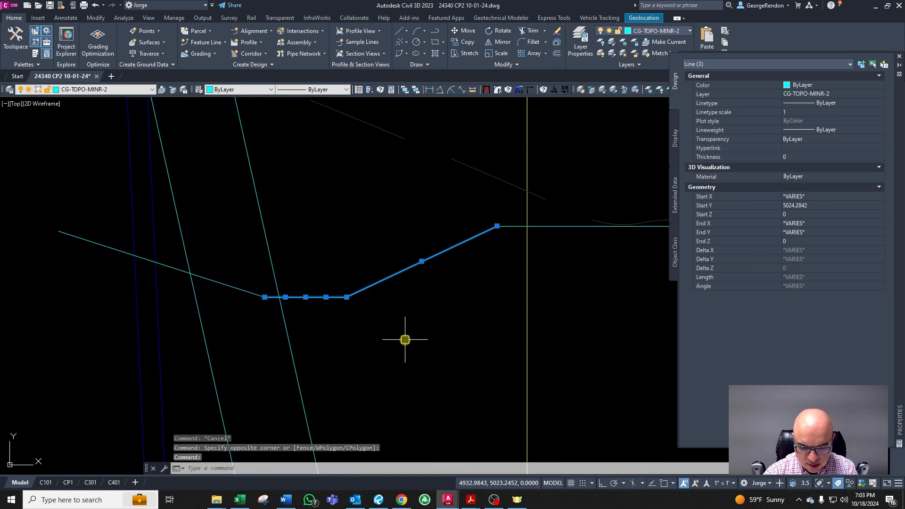
pyautogui.write('m')
pyautogui.press('Return')
pyautogui.click(391, 328)
pyautogui.press('F8')
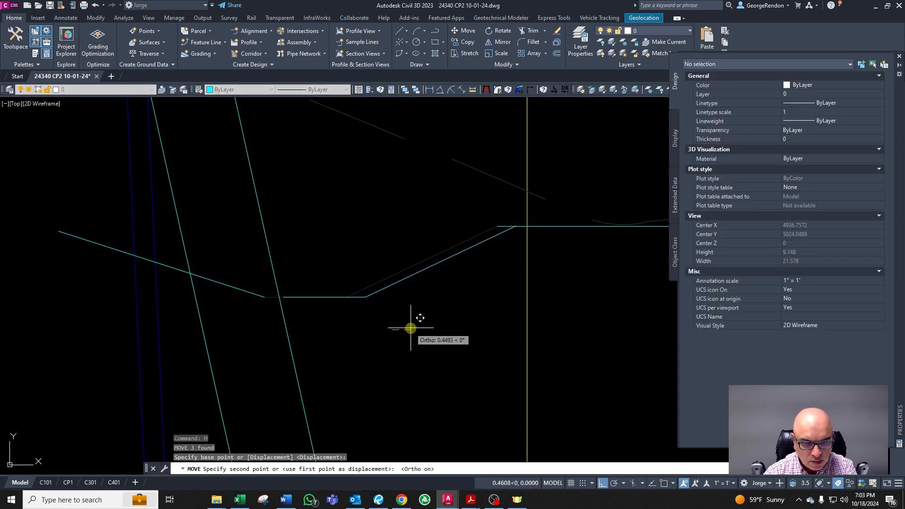
pyautogui.press('Escape')
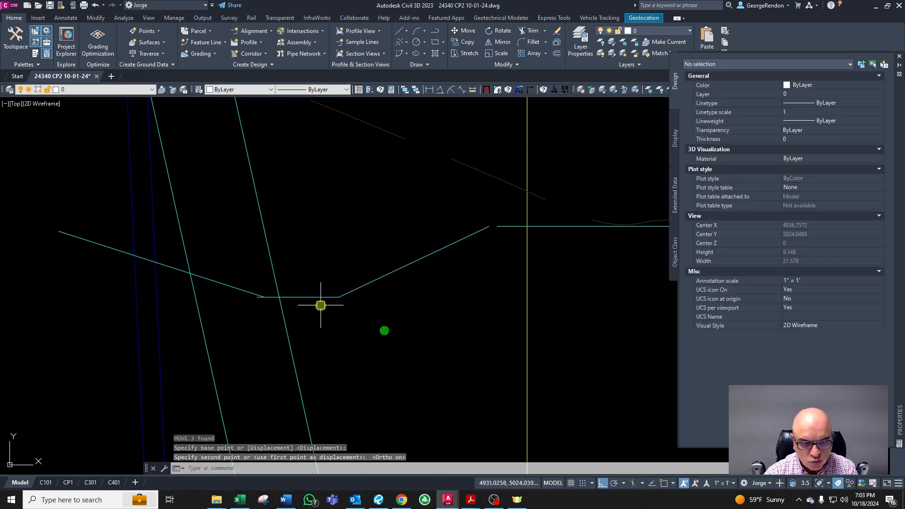
# Step: Delete the western piece of the swale's flat bottom segment
pyautogui.click(272, 296)
pyautogui.scroll(2, 313, 310)
pyautogui.press('Delete')
pyautogui.click(406, 313)
pyautogui.click(356, 285)
pyautogui.press('Escape')
pyautogui.press('Escape')
pyautogui.press('Escape')
pyautogui.click(417, 336)
pyautogui.click(375, 295)
pyautogui.press('Escape')
pyautogui.click(400, 315)
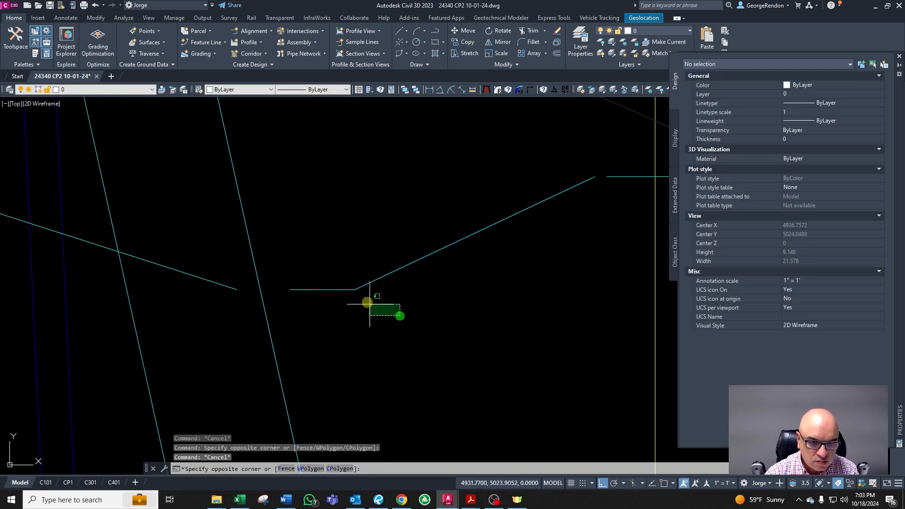
pyautogui.click(353, 284)
pyautogui.scroll(-2, 394, 303)
pyautogui.press('Escape')
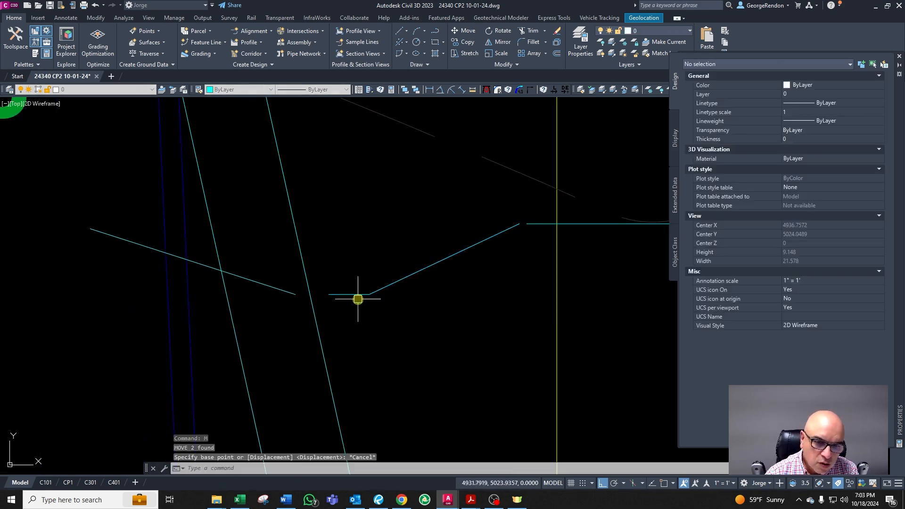
# Step: Try to lengthen the flat swale segment to a total length of 1.5
pyautogui.scroll(2, 336, 296)
pyautogui.click(335, 296)
pyautogui.press('Escape')
pyautogui.press('Escape')
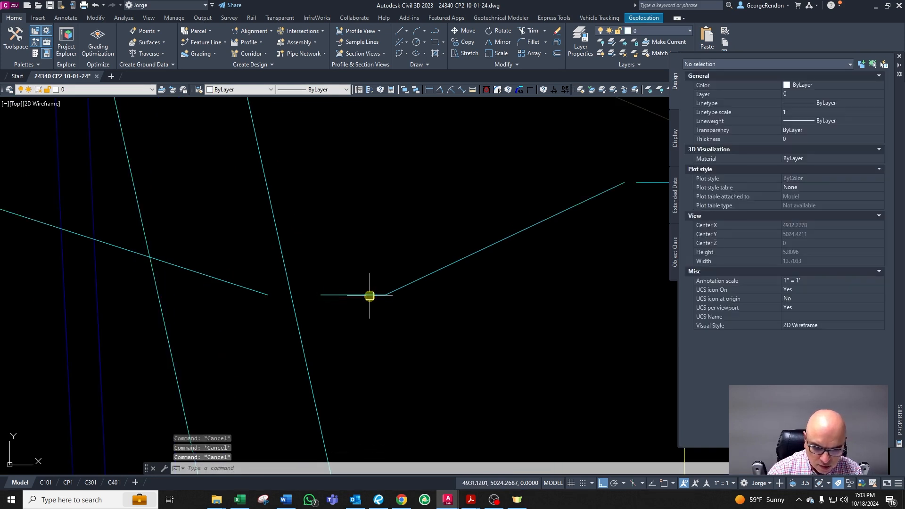
pyautogui.write('lent')
pyautogui.press('Return')
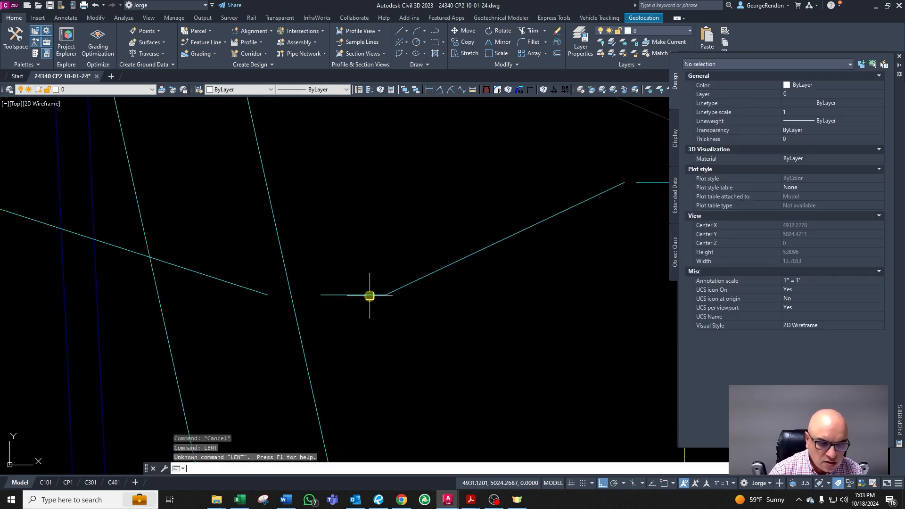
pyautogui.press('Escape')
pyautogui.press('Escape')
pyautogui.write('len')
pyautogui.press('Return')
pyautogui.write('t')
pyautogui.press('Return')
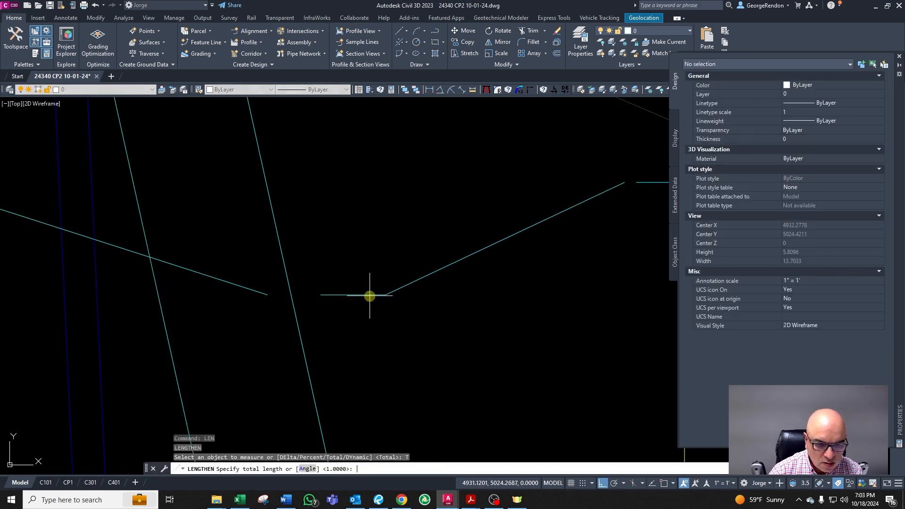
pyautogui.write('1.5')
pyautogui.press('Return')
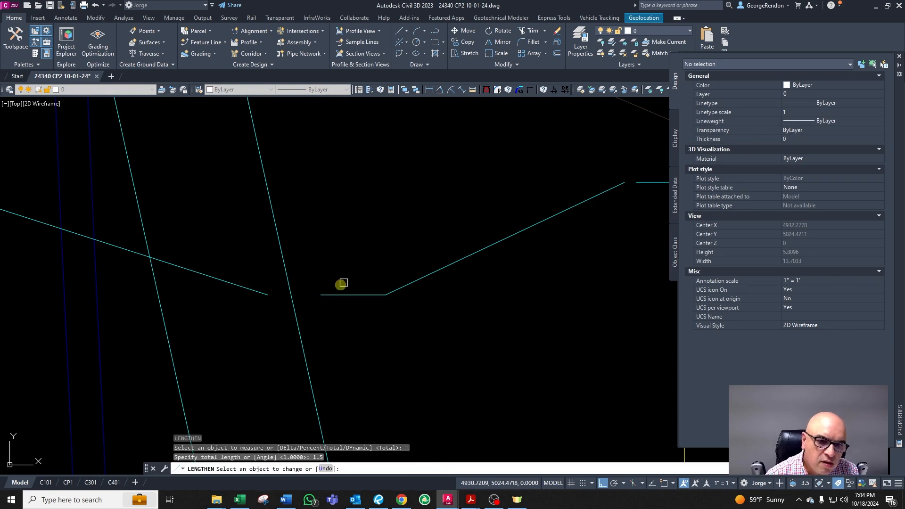
pyautogui.press('Escape')
# Step: Delete the swale's west diagonal segment leading toward the property line
pyautogui.click(259, 294)
pyautogui.scroll(-2, 314, 323)
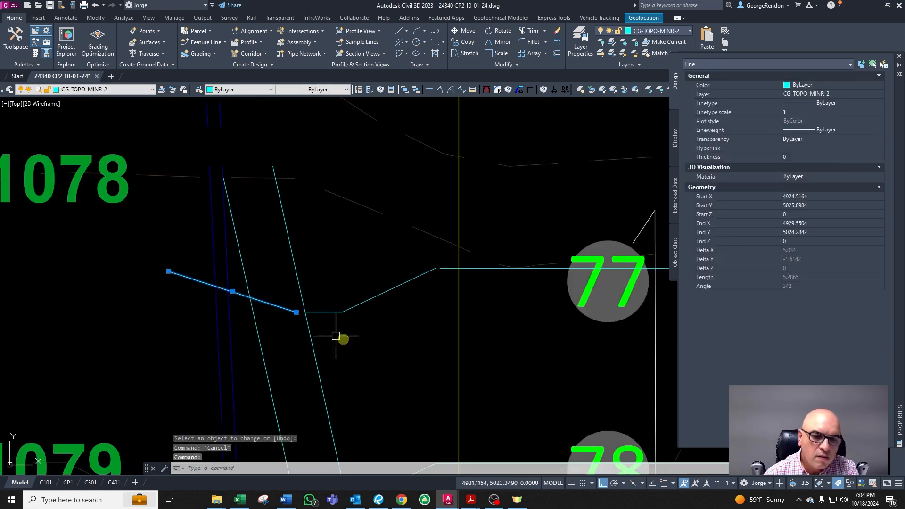
pyautogui.press('Delete')
pyautogui.scroll(2, 317, 313)
pyautogui.press('Escape')
# Step: Move the flat bottom and east diagonal swale segments slightly east
pyautogui.click(386, 337)
pyautogui.click(356, 291)
pyautogui.scroll(2, 325, 323)
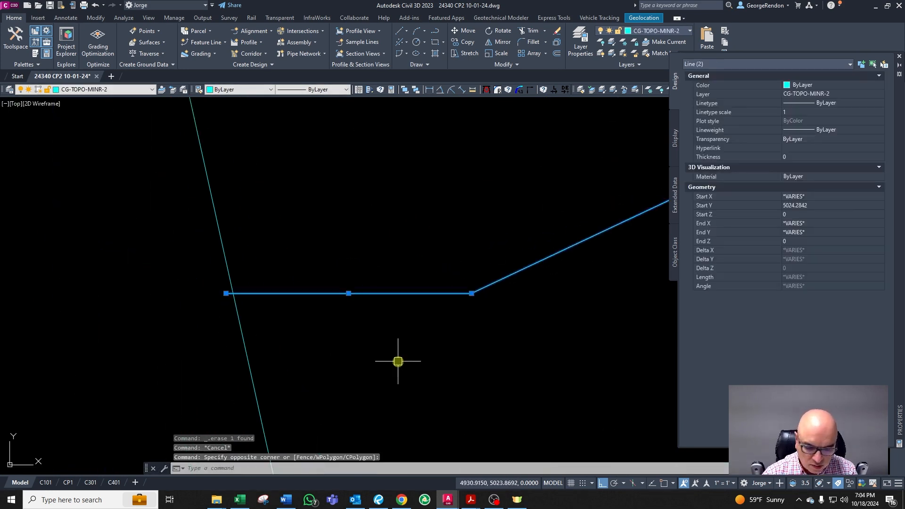
pyautogui.write('m')
pyautogui.press('Return')
pyautogui.click(397, 357)
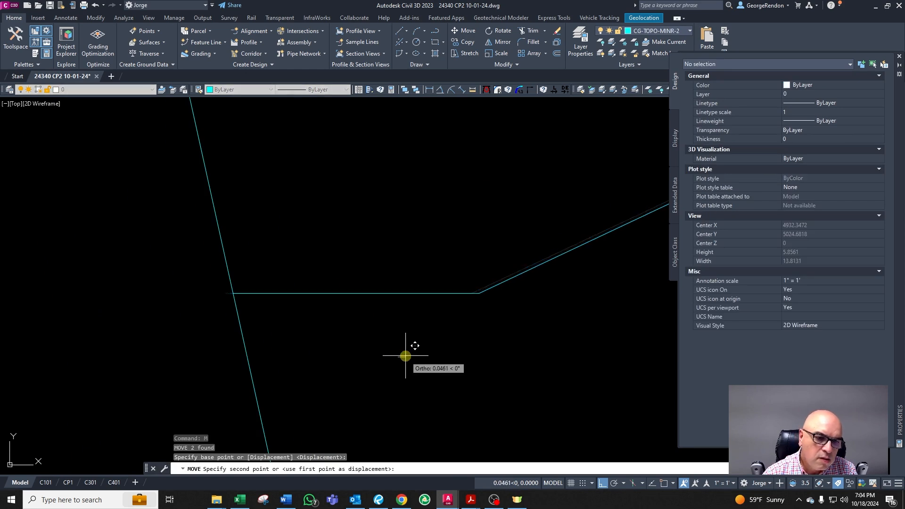
pyautogui.click(405, 357)
pyautogui.scroll(-2, 405, 356)
pyautogui.press('Escape')
pyautogui.press('Escape')
# Step: Chamfer the flat swale segment and the western side line into a clean corner
pyautogui.write('cha')
pyautogui.press('Return')
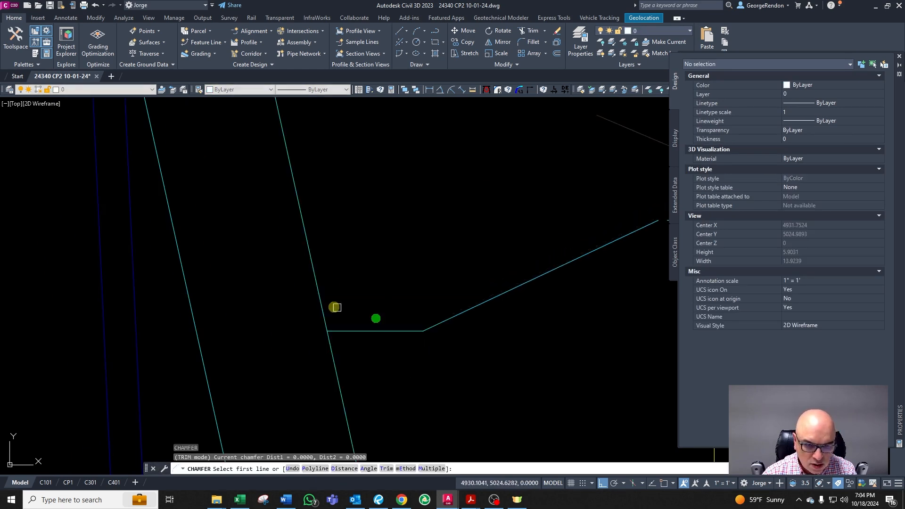
pyautogui.click(322, 307)
pyautogui.rightClick(360, 333)
pyautogui.scroll(-5, 359, 333)
pyautogui.press('Escape')
pyautogui.press('Escape')
pyautogui.press('Escape')
pyautogui.scroll(3, 435, 333)
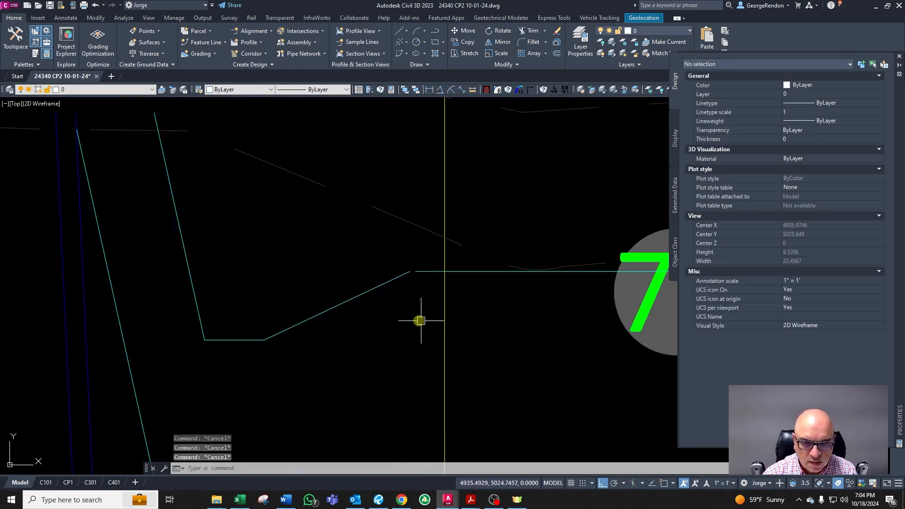
pyautogui.rightClick(415, 319)
pyautogui.click(358, 293)
pyautogui.press('Escape')
pyautogui.press('Escape')
pyautogui.press('Escape')
pyautogui.scroll(-4, 473, 273)
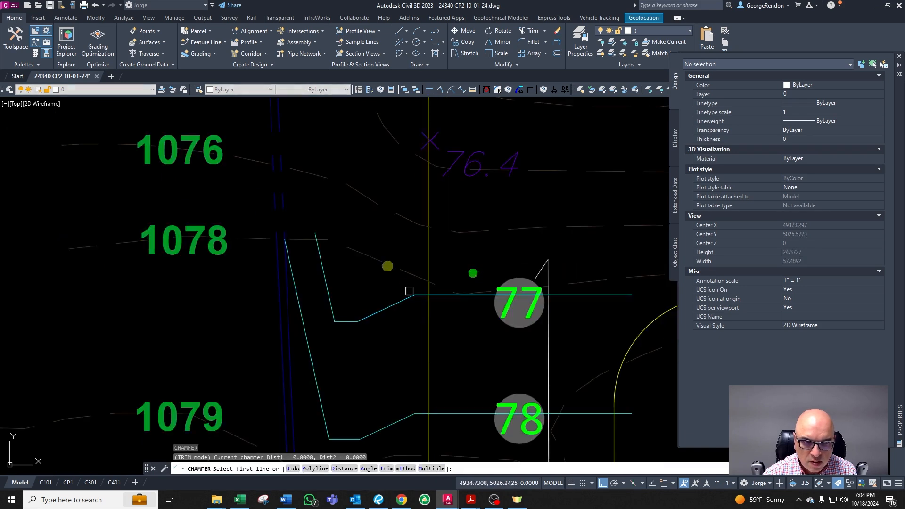
# Step: Draw a construction line across the top of the swale's western side line
pyautogui.scroll(3, 307, 214)
pyautogui.write('l')
pyautogui.press('Return')
pyautogui.click(194, 193)
pyautogui.press('F8')
pyautogui.click(364, 207)
pyautogui.press('Escape')
# Step: Extend the swale's western side line up to the construction line
pyautogui.write('ex')
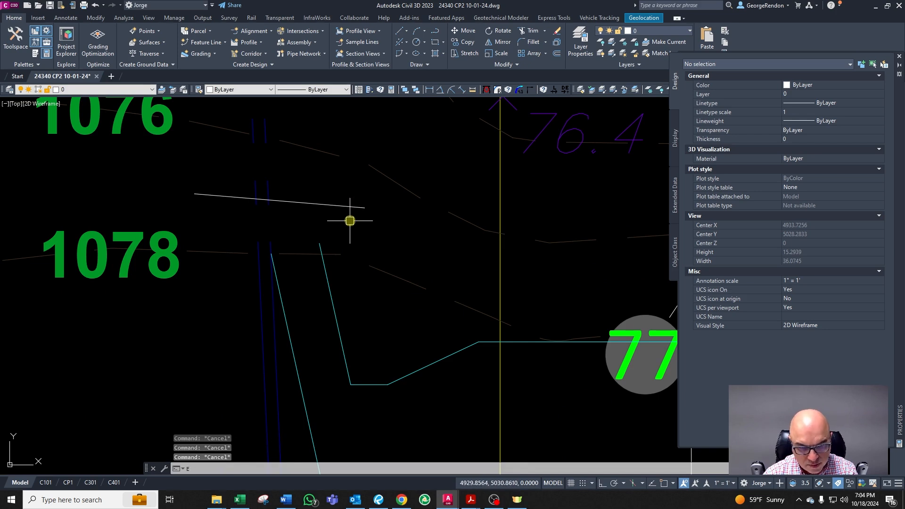
pyautogui.press('Return')
pyautogui.click(344, 205)
pyautogui.press('Return')
pyautogui.click(317, 243)
pyautogui.press('Escape')
# Step: Erase the construction line
pyautogui.scroll(-6, 359, 306)
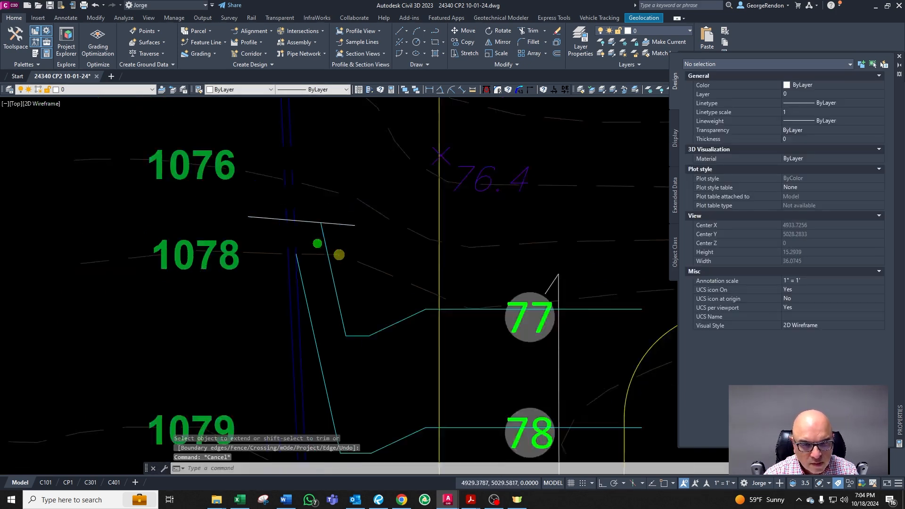
pyautogui.scroll(2, 406, 318)
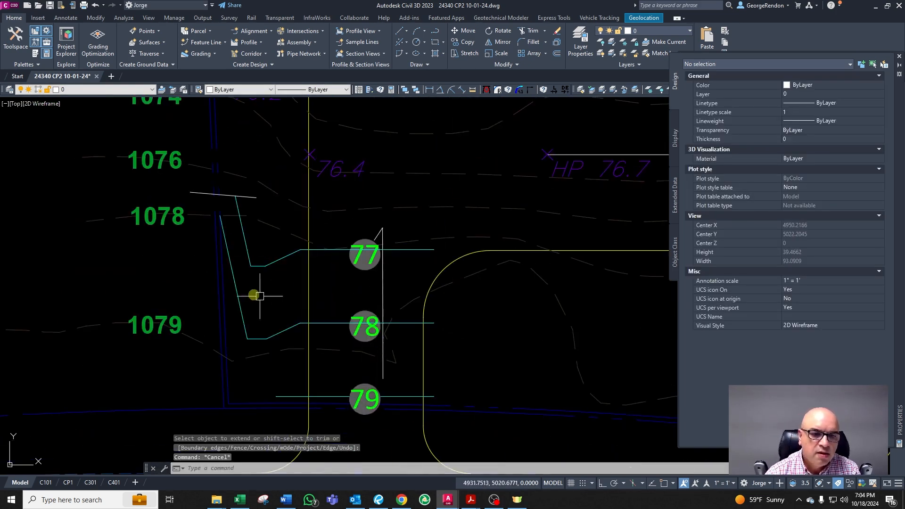
pyautogui.press('Escape')
pyautogui.click(197, 192)
pyautogui.press('Delete')
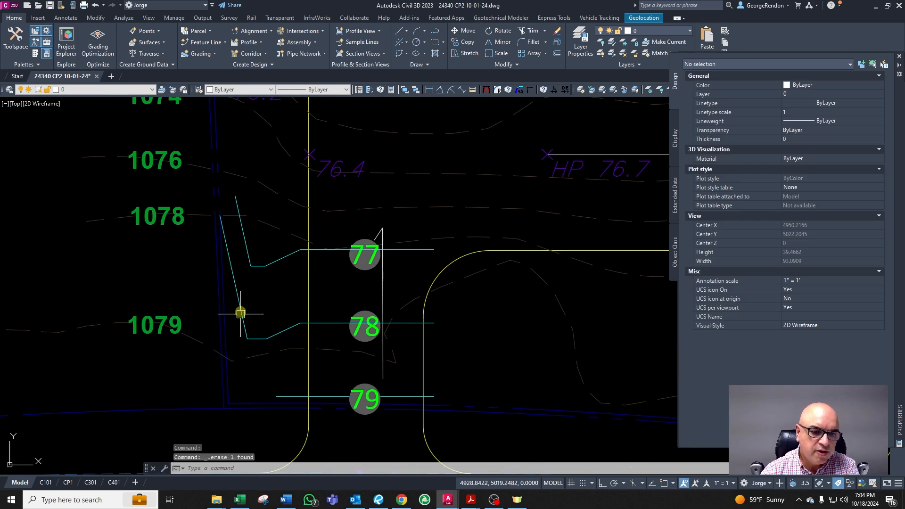
# Step: Inspect the property line and the contours along the west side of the house
pyautogui.click(227, 307)
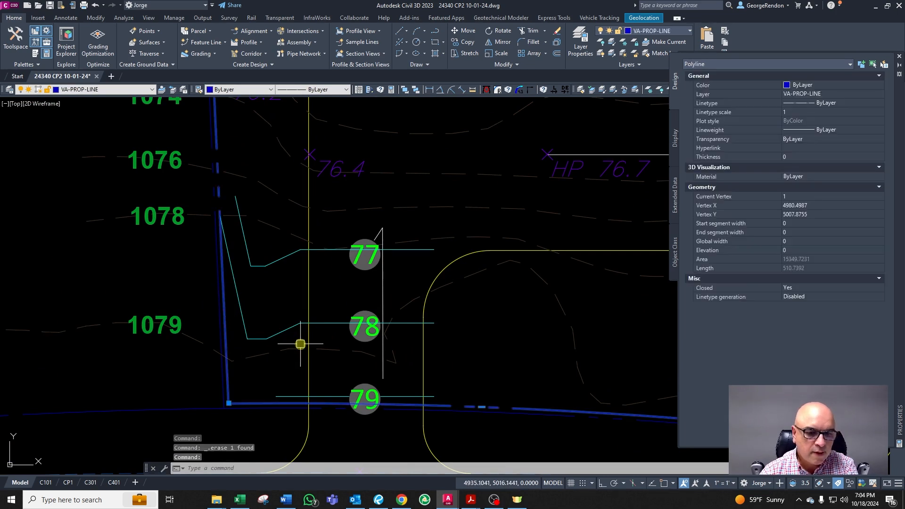
pyautogui.press('Escape')
pyautogui.scroll(-5, 300, 345)
pyautogui.scroll(3, 266, 366)
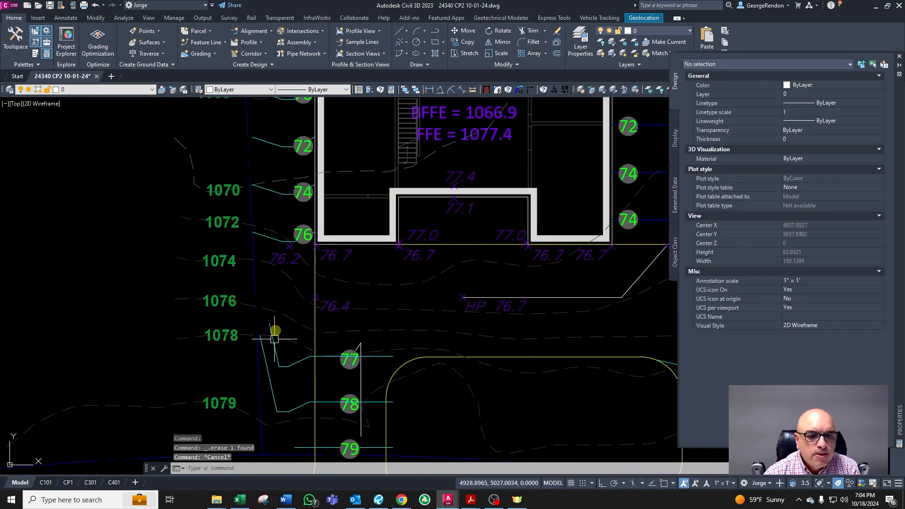
pyautogui.scroll(2, 274, 335)
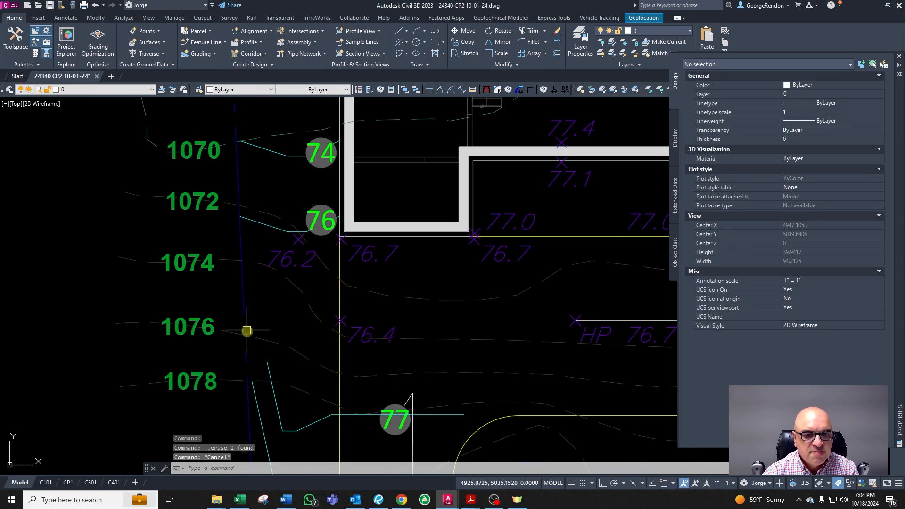
pyautogui.click(230, 335)
pyautogui.press('Escape')
pyautogui.click(259, 224)
pyautogui.press('Escape')
pyautogui.scroll(-4, 286, 313)
pyautogui.scroll(4, 277, 352)
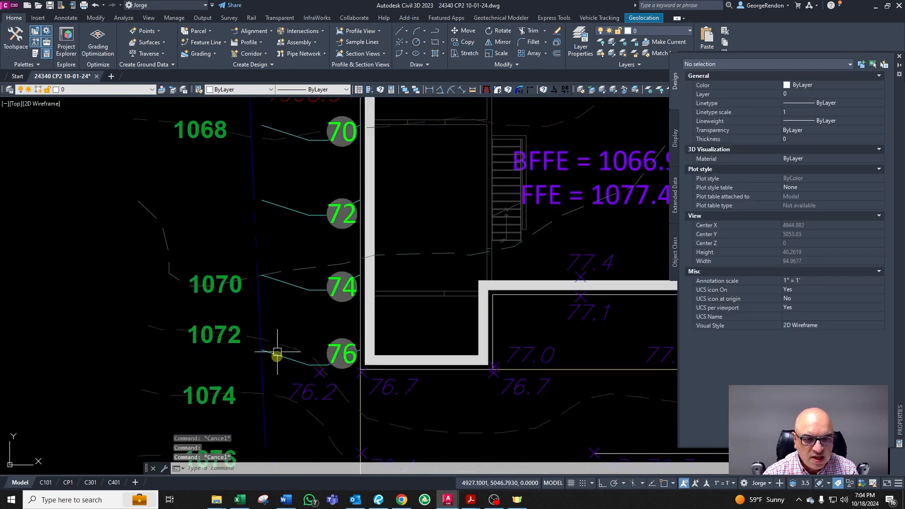
pyautogui.scroll(-2, 272, 353)
pyautogui.scroll(2, 278, 231)
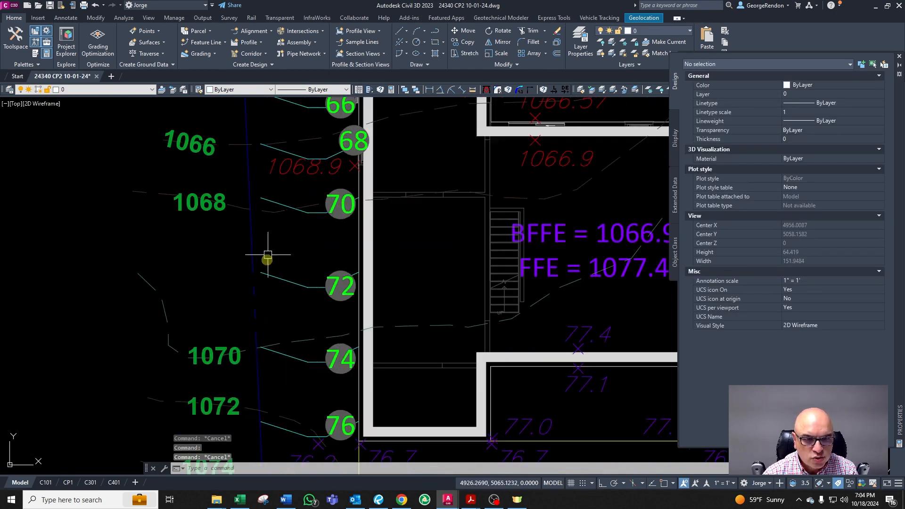
# Step: Inspect the 1068 to 1072 contour labels and the 68 contour near the 1068.9 spot elevation
pyautogui.click(281, 204)
pyautogui.press('Escape')
pyautogui.click(227, 357)
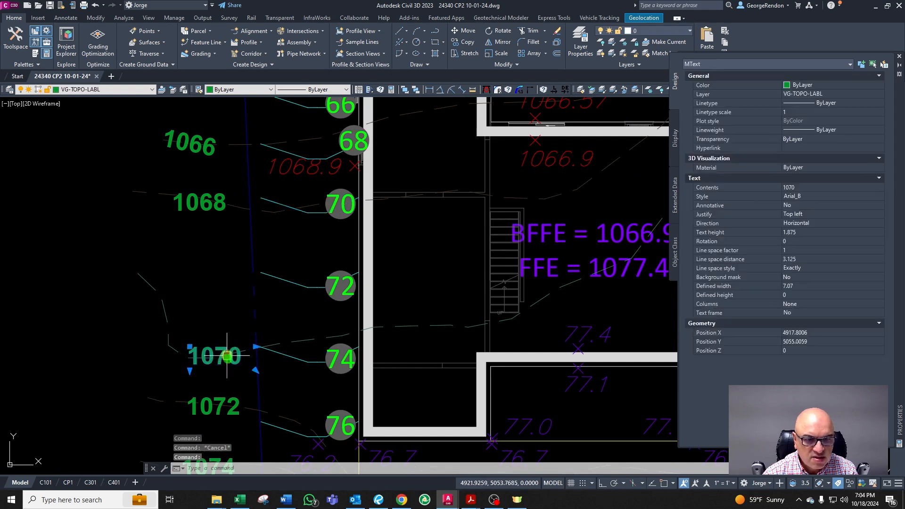
pyautogui.press('Escape')
pyautogui.click(299, 148)
pyautogui.press('Escape')
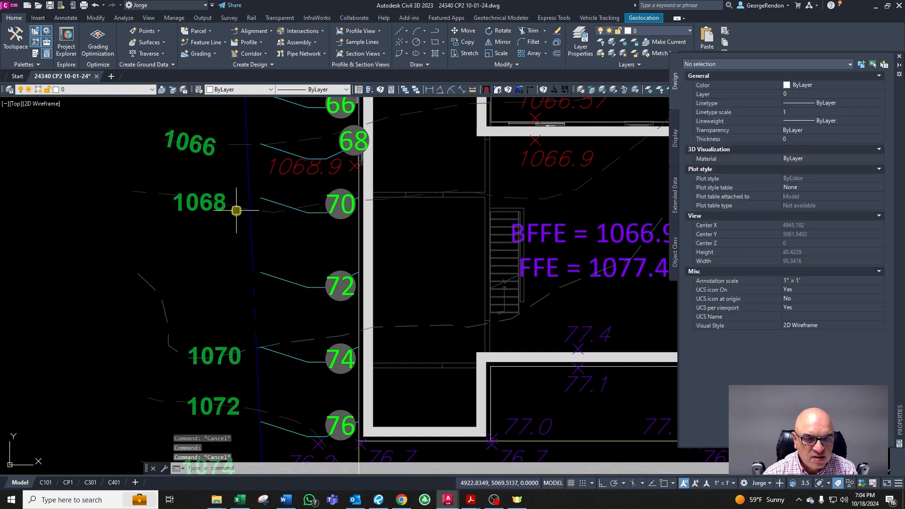
pyautogui.scroll(-2, 229, 271)
pyautogui.scroll(4, 267, 169)
pyautogui.click(266, 174)
pyautogui.press('Escape')
pyautogui.click(282, 264)
pyautogui.press('Escape')
pyautogui.scroll(-4, 289, 208)
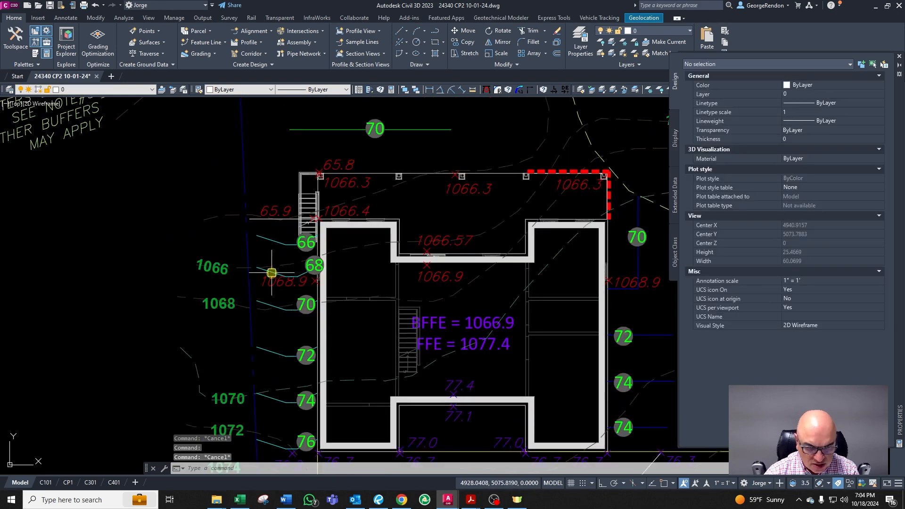
pyautogui.scroll(6, 244, 246)
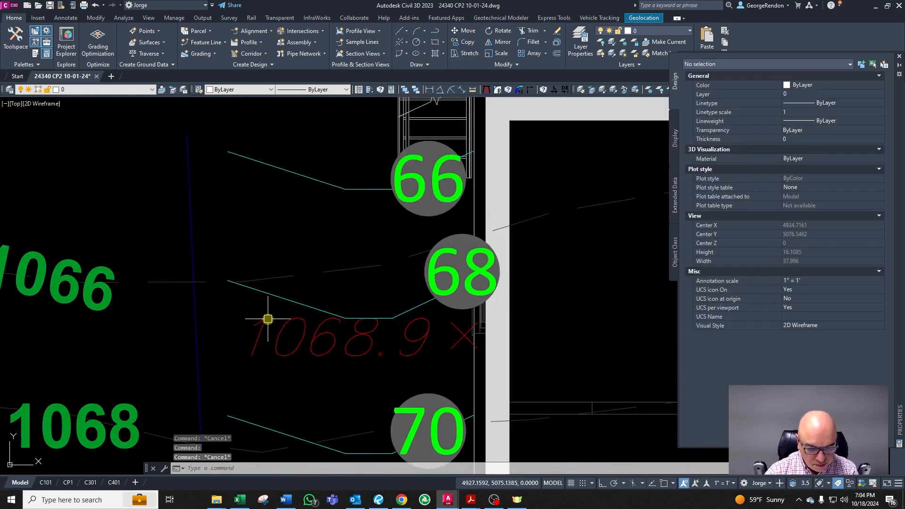
pyautogui.write('o')
pyautogui.press('Return')
pyautogui.write('1')
pyautogui.press('Return')
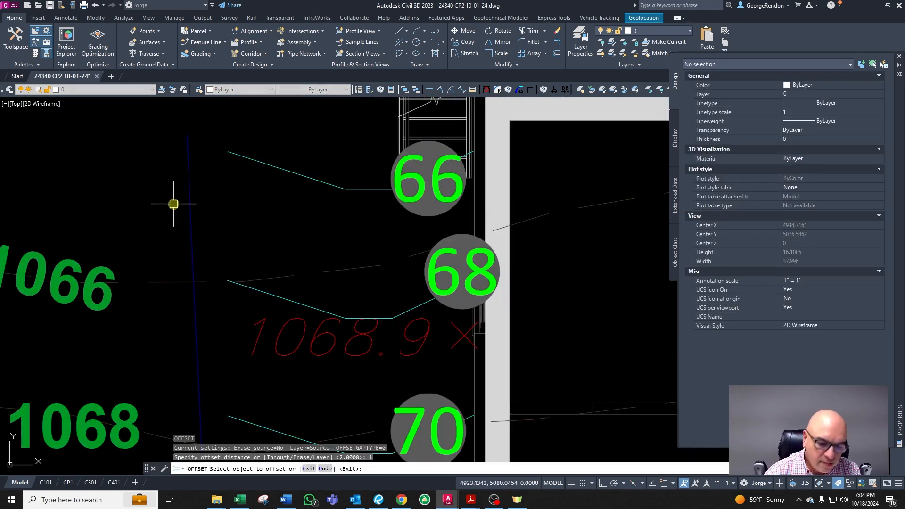
pyautogui.press('Escape')
pyautogui.write('o')
pyautogui.press('Return')
pyautogui.write('0.5')
pyautogui.press('Return')
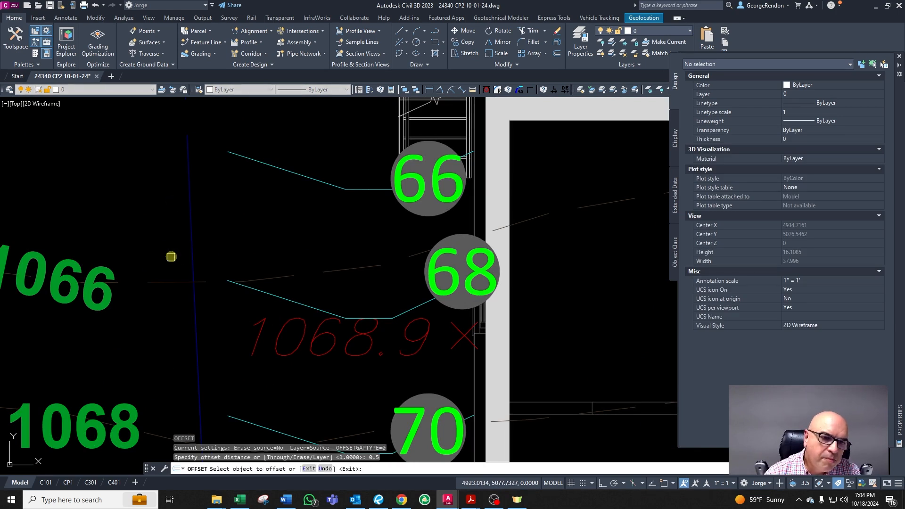
pyautogui.press('Escape')
pyautogui.press('Escape')
pyautogui.press('Escape')
# Step: Draw a line from the swale's western side up toward the 66 contour
pyautogui.scroll(2, 244, 278)
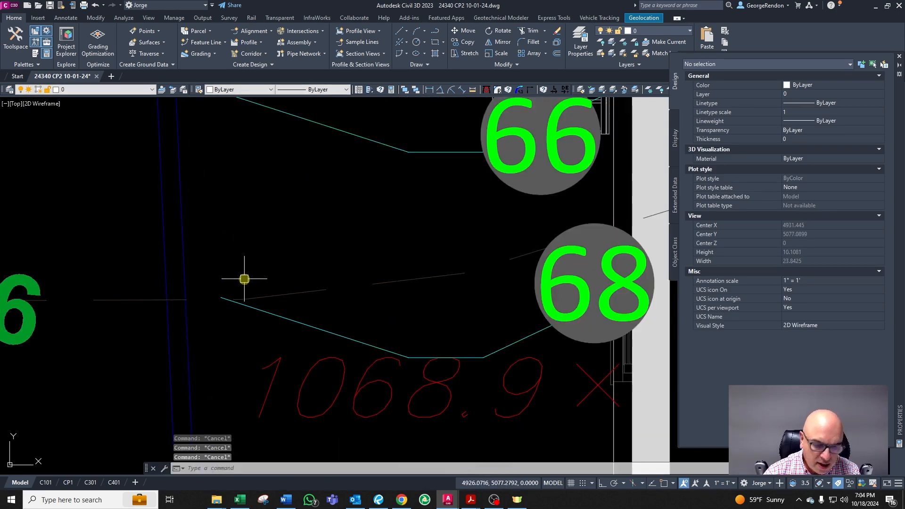
pyautogui.write('l')
pyautogui.press('Return')
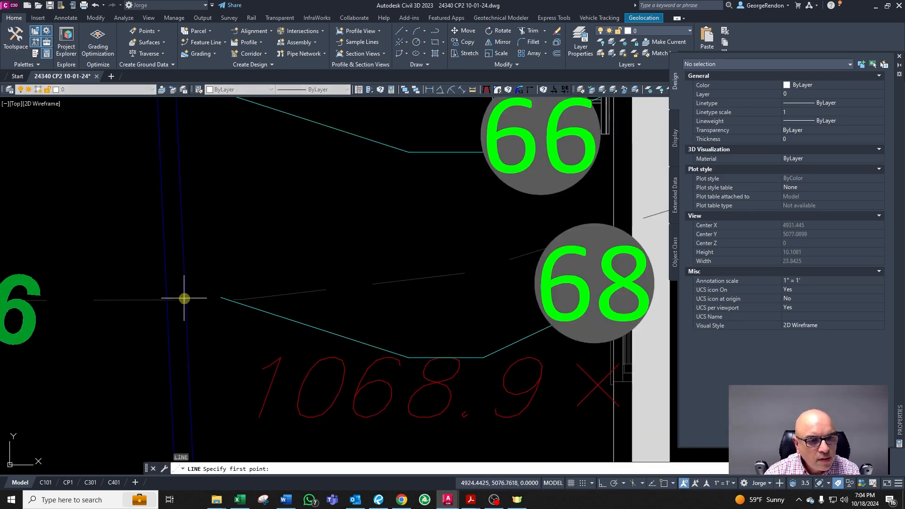
pyautogui.click(184, 298)
pyautogui.scroll(-4, 242, 232)
pyautogui.scroll(2, 204, 200)
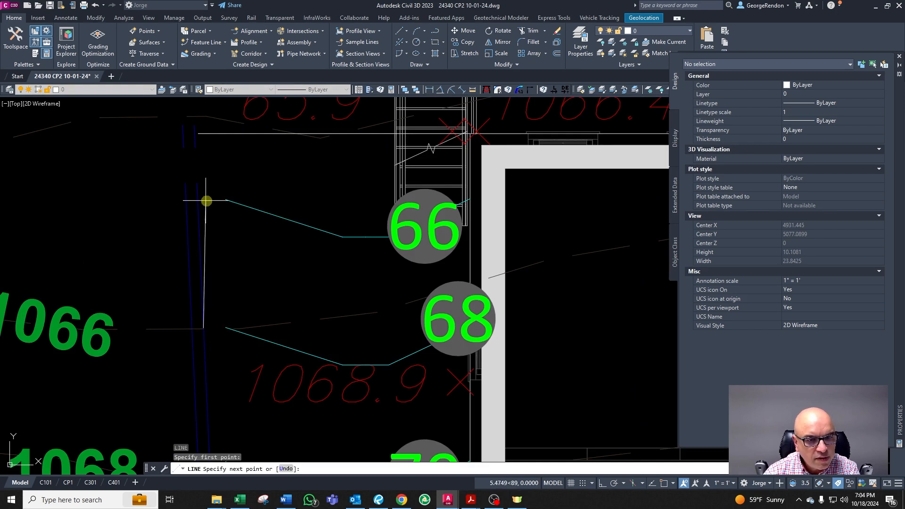
pyautogui.click(229, 189)
pyautogui.press('Escape')
pyautogui.press('Escape')
pyautogui.press('Escape')
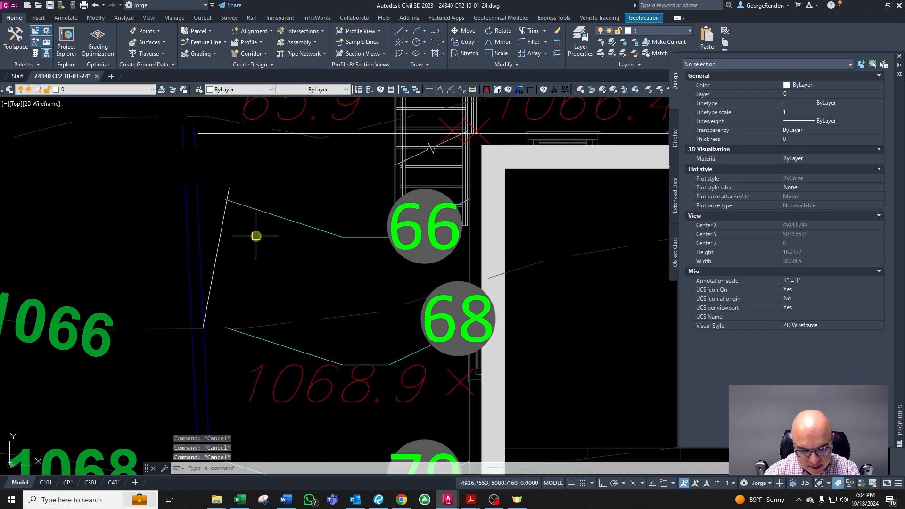
# Step: Chamfer the new line with the 66 contour line so they meet at a corner
pyautogui.write('cha')
pyautogui.press('Return')
pyautogui.click(213, 253)
pyautogui.click(260, 208)
pyautogui.press('Escape')
pyautogui.press('Escape')
pyautogui.click(324, 235)
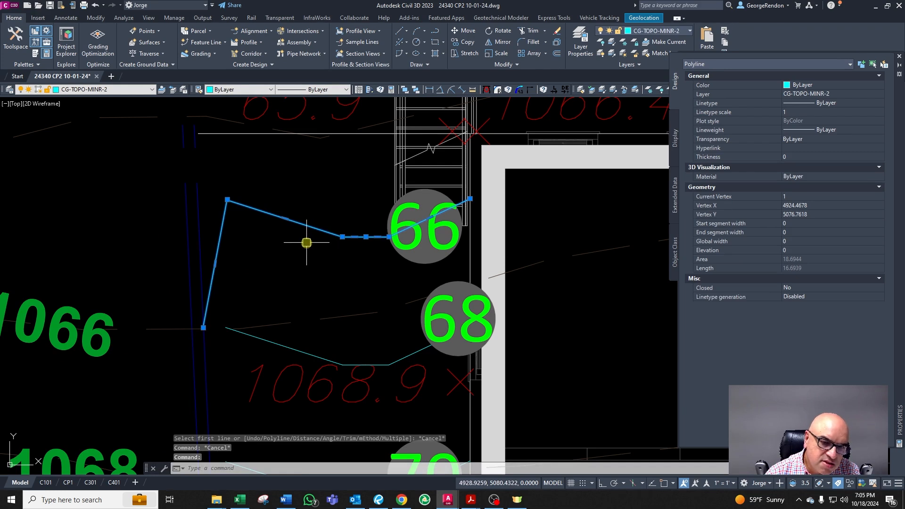
pyautogui.press('Escape')
pyautogui.press('Escape')
pyautogui.scroll(-2, 306, 243)
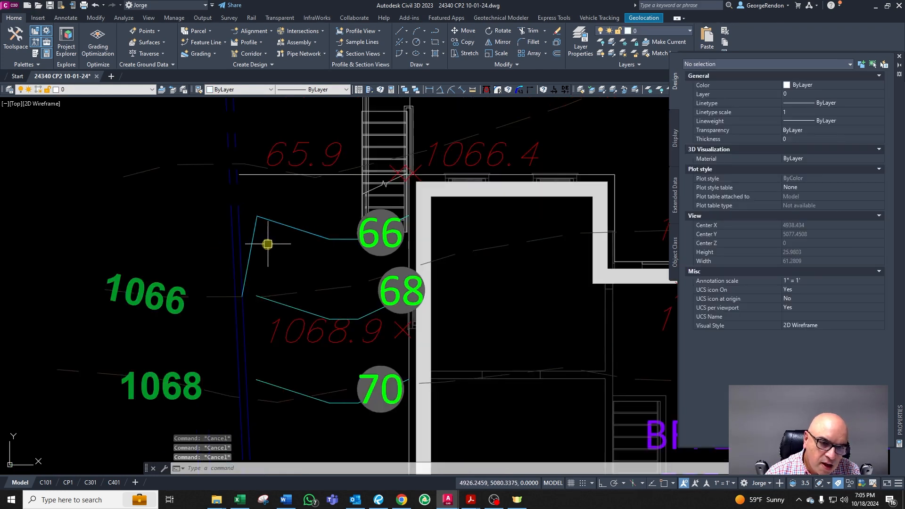
# Step: Offset the swale's western side line 4 units toward the house
pyautogui.click(254, 242)
pyautogui.press('Escape')
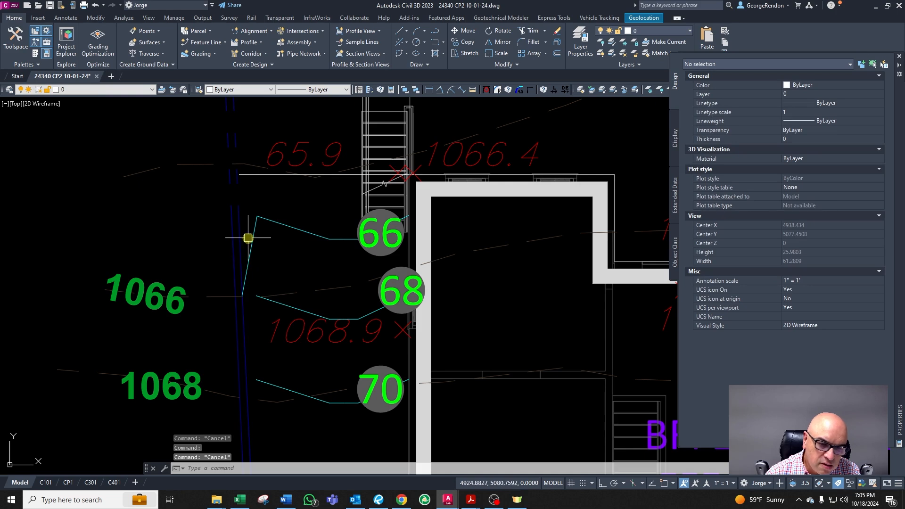
pyautogui.scroll(2, 256, 255)
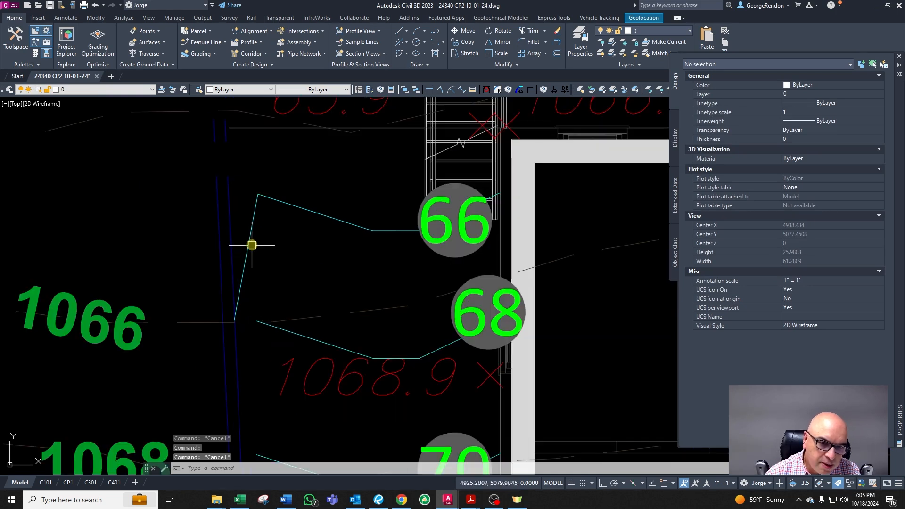
pyautogui.click(249, 241)
pyautogui.write('o')
pyautogui.press('Return')
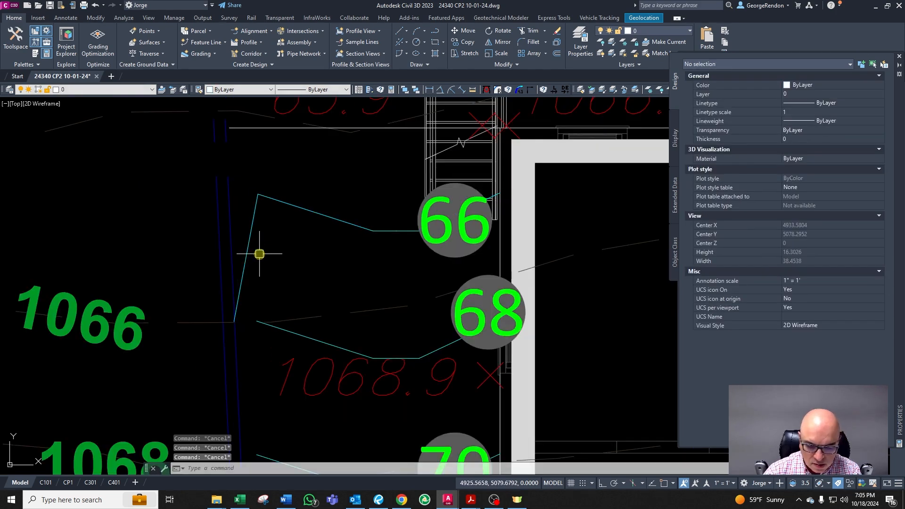
pyautogui.write('4')
pyautogui.press('Return')
pyautogui.click(249, 253)
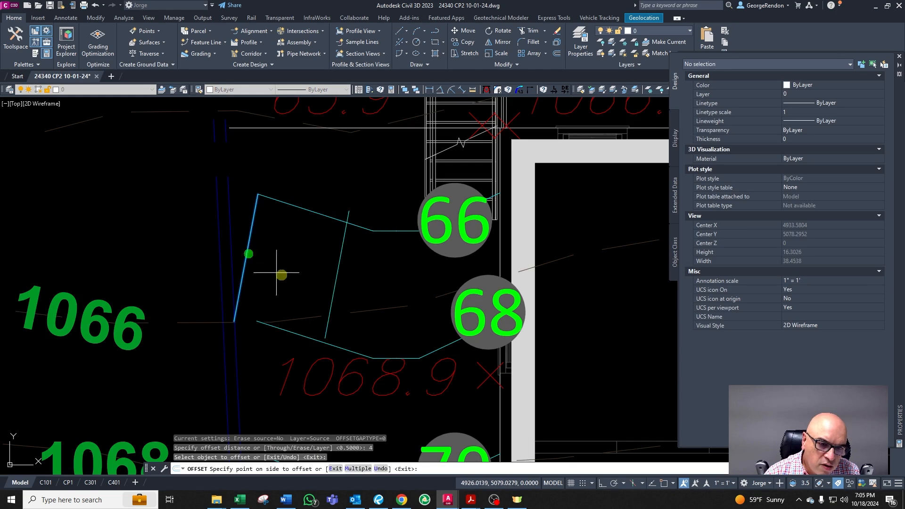
pyautogui.click(283, 275)
pyautogui.press('Return')
pyautogui.scroll(-4, 283, 226)
pyautogui.press('Escape')
pyautogui.scroll(2, 309, 296)
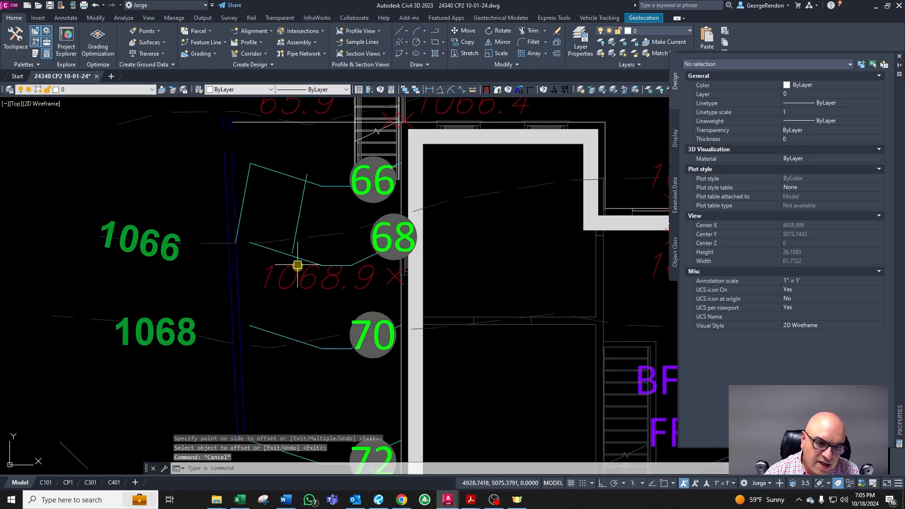
pyautogui.write('ex')
pyautogui.press('Return')
pyautogui.click(262, 348)
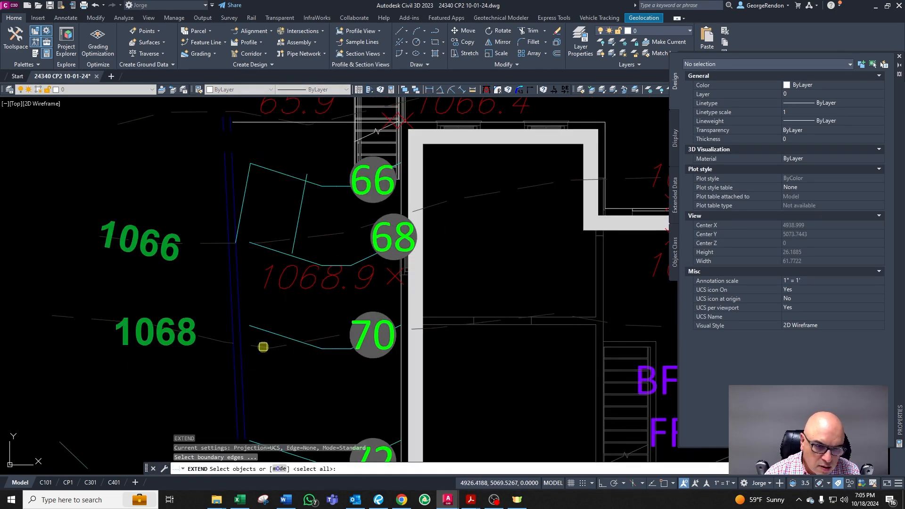
pyautogui.press('Return')
pyautogui.press('Escape')
pyautogui.scroll(-2, 273, 313)
pyautogui.scroll(2, 273, 312)
pyautogui.scroll(-2, 273, 313)
pyautogui.press('Escape')
pyautogui.press('Escape')
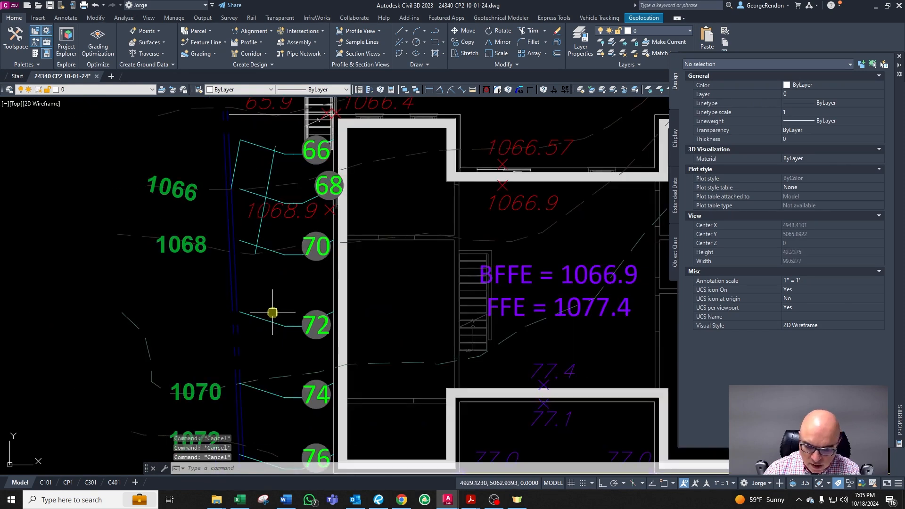
# Step: Offset the new side line another 4 units toward the house
pyautogui.write('o')
pyautogui.press('Return')
pyautogui.write('4')
pyautogui.press('Return')
pyautogui.click(255, 247)
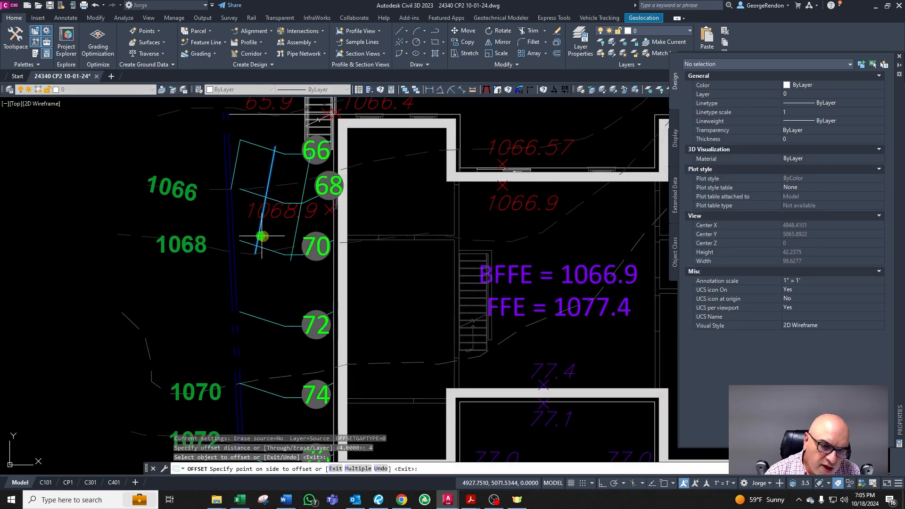
pyautogui.click(277, 259)
pyautogui.press('Escape')
pyautogui.press('Escape')
pyautogui.press('Escape')
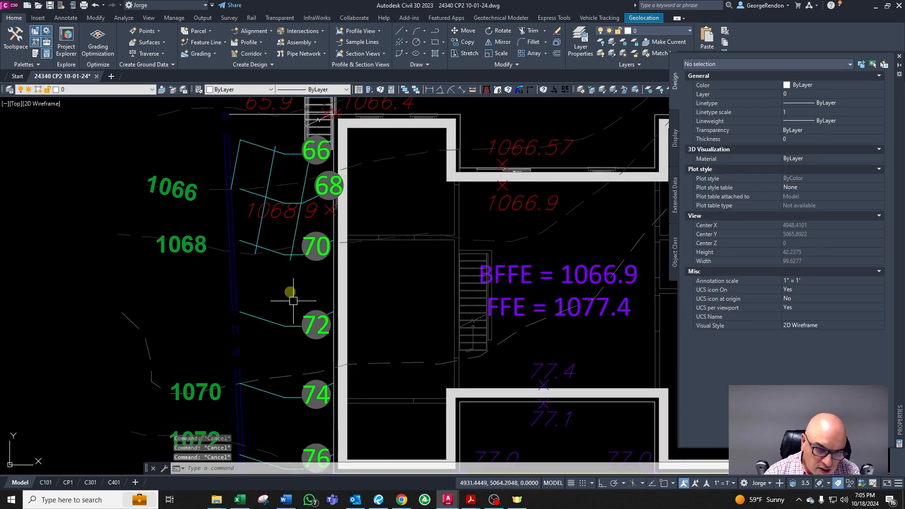
pyautogui.press('Escape')
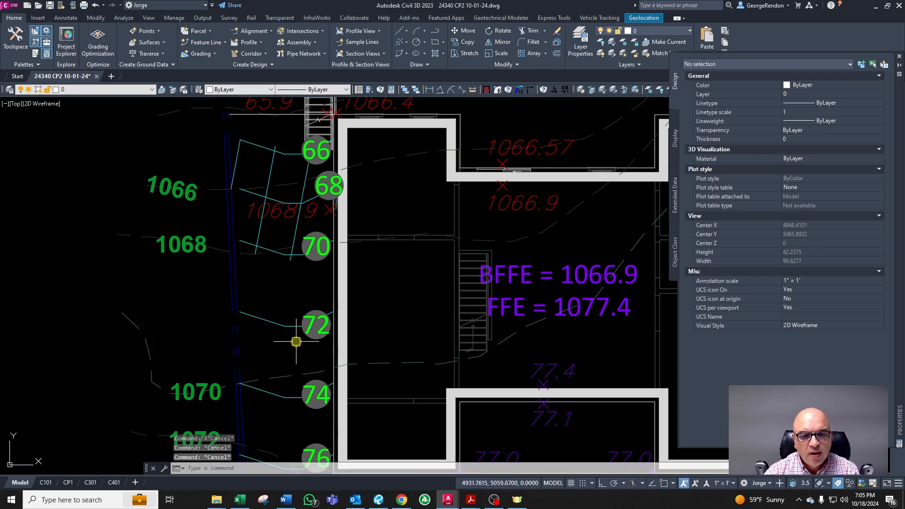
pyautogui.write('ex')
pyautogui.press('Return')
pyautogui.click(263, 380)
pyautogui.press('Escape')
pyautogui.press('Escape')
# Step: Erase the offset lines beside the swale's western side
pyautogui.click(288, 272)
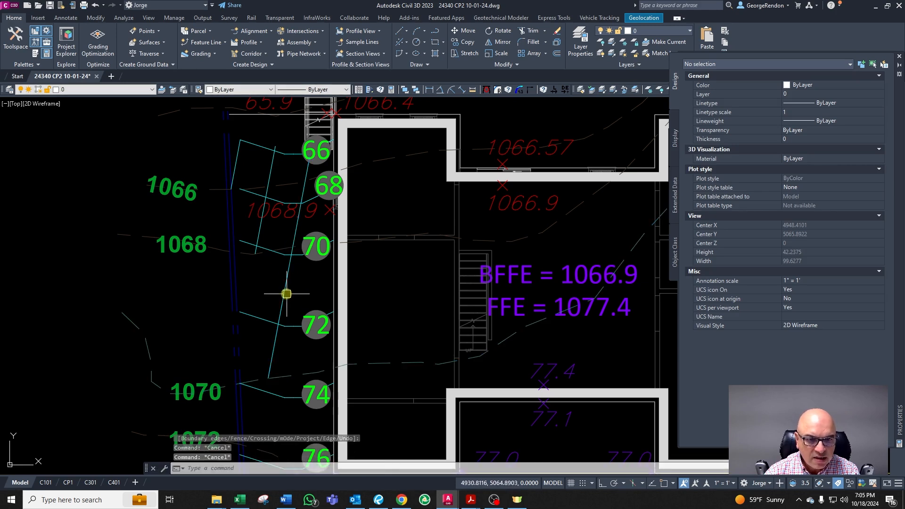
pyautogui.press('Delete')
pyautogui.press('Escape')
pyautogui.click(236, 165)
pyautogui.scroll(2, 247, 127)
pyautogui.press('Delete')
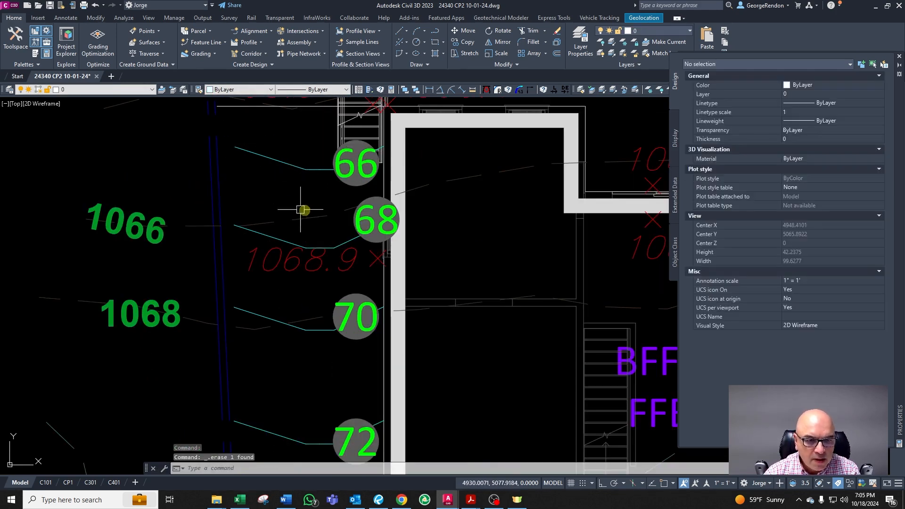
# Step: Erase the extra property line polyline along the west side of the house
pyautogui.press('Escape')
pyautogui.press('Escape')
pyautogui.scroll(-2, 295, 204)
pyautogui.scroll(2, 244, 196)
pyautogui.click(246, 192)
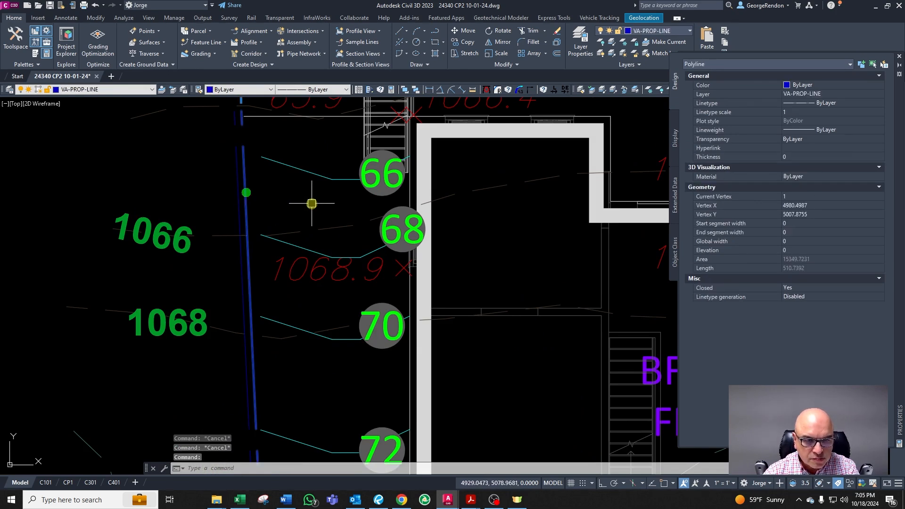
pyautogui.press('Delete')
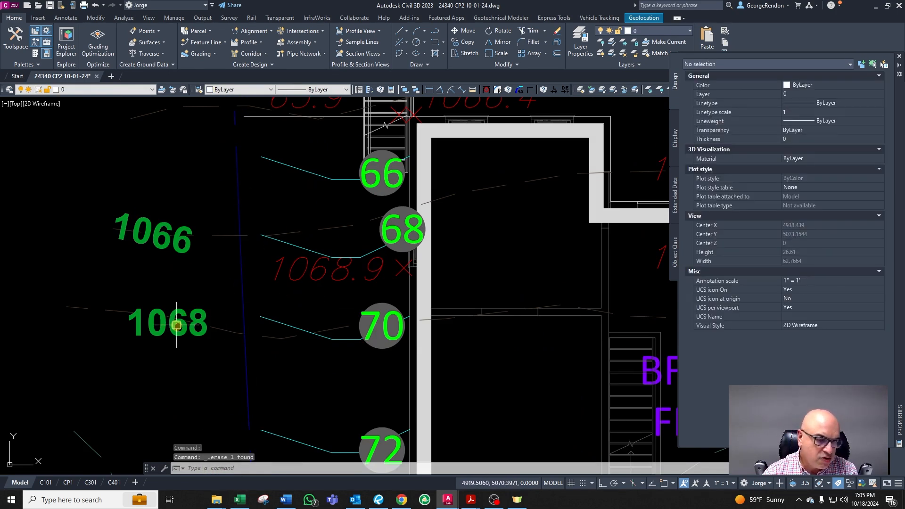
# Step: Inspect the remaining property line and contours along the west side of the house
pyautogui.scroll(-4, 283, 299)
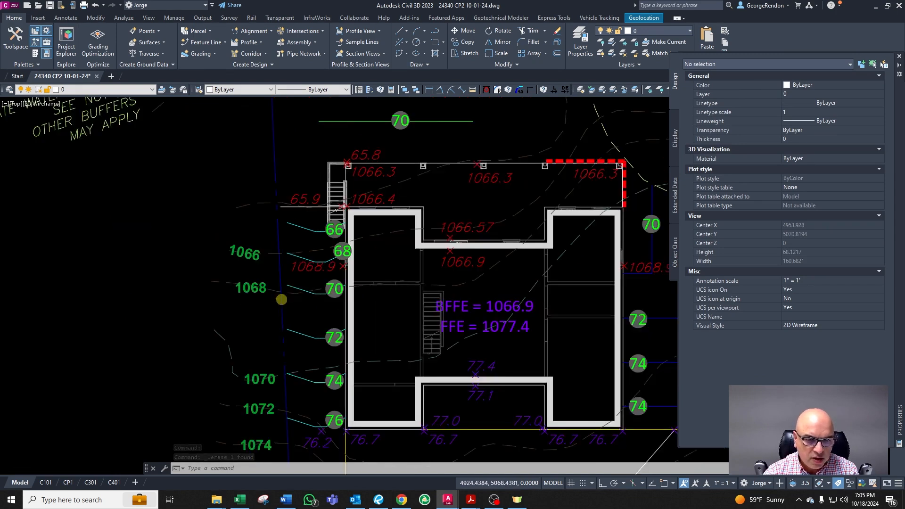
pyautogui.scroll(3, 276, 262)
pyautogui.click(276, 262)
pyautogui.scroll(-3, 299, 235)
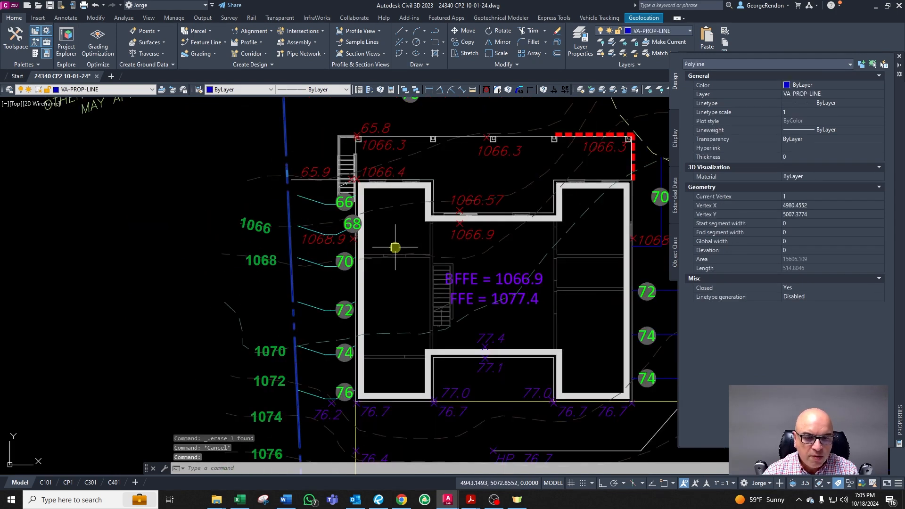
pyautogui.scroll(3, 323, 257)
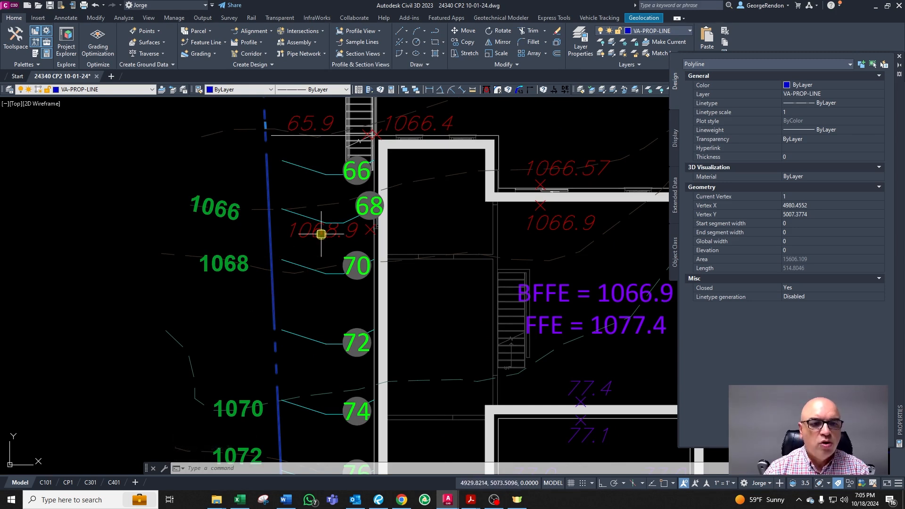
pyautogui.press('Escape')
pyautogui.press('Escape')
pyautogui.click(276, 301)
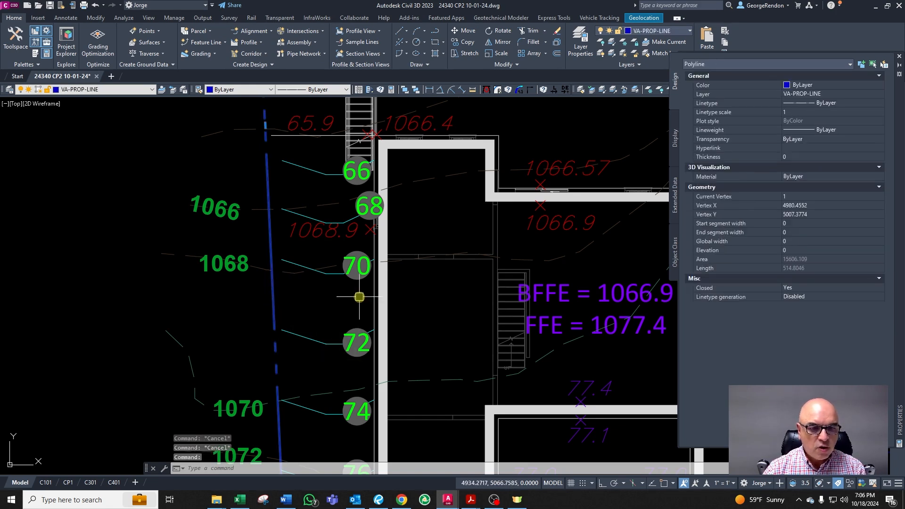
pyautogui.press('Escape')
pyautogui.press('Escape')
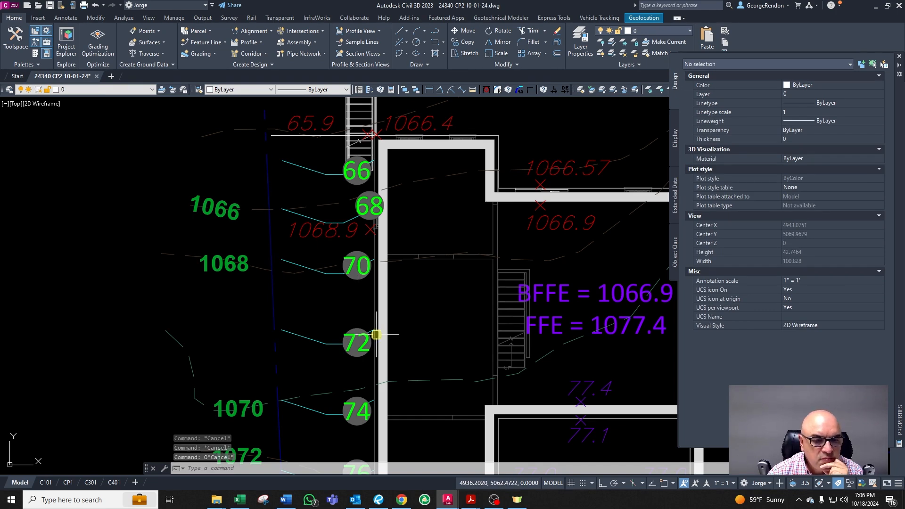
pyautogui.moveTo(376, 334)
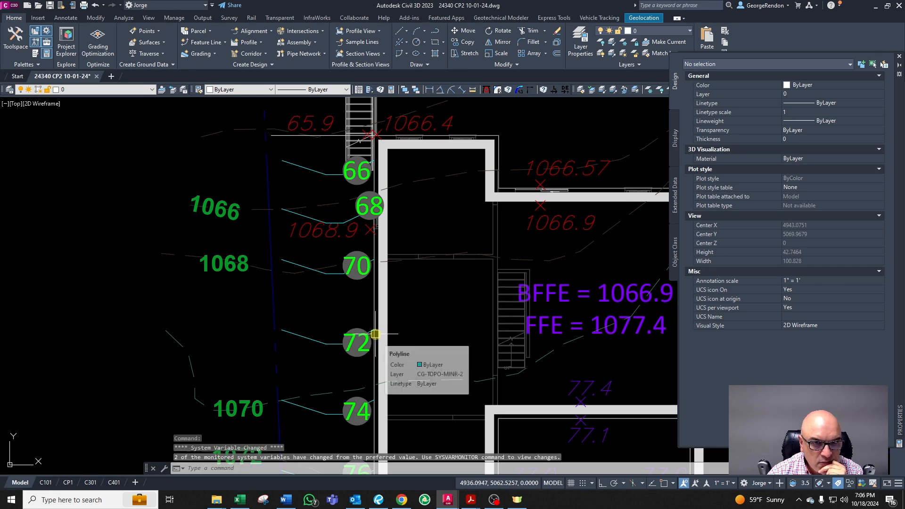
pyautogui.press('Escape')
pyautogui.press('Escape')
pyautogui.press('Escape')
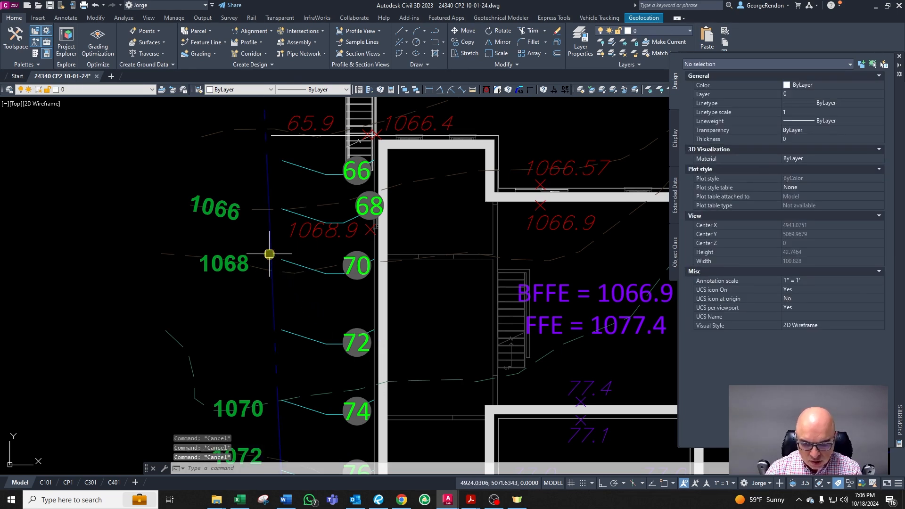
# Step: Offset the west property line 3 units toward the house
pyautogui.write('o')
pyautogui.press('Return')
pyautogui.write('3')
pyautogui.press('Return')
pyautogui.click(270, 292)
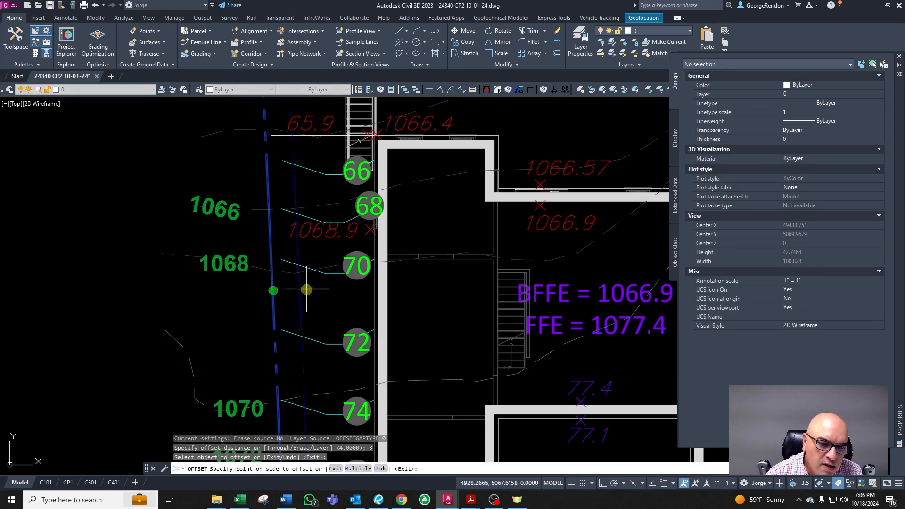
pyautogui.click(311, 287)
pyautogui.press('Escape')
pyautogui.press('Escape')
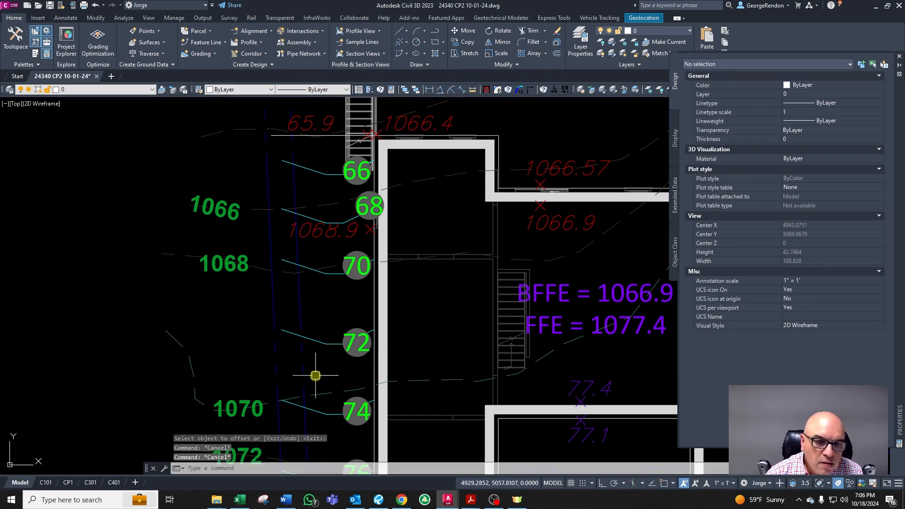
pyautogui.scroll(-4, 273, 309)
pyautogui.scroll(4, 303, 375)
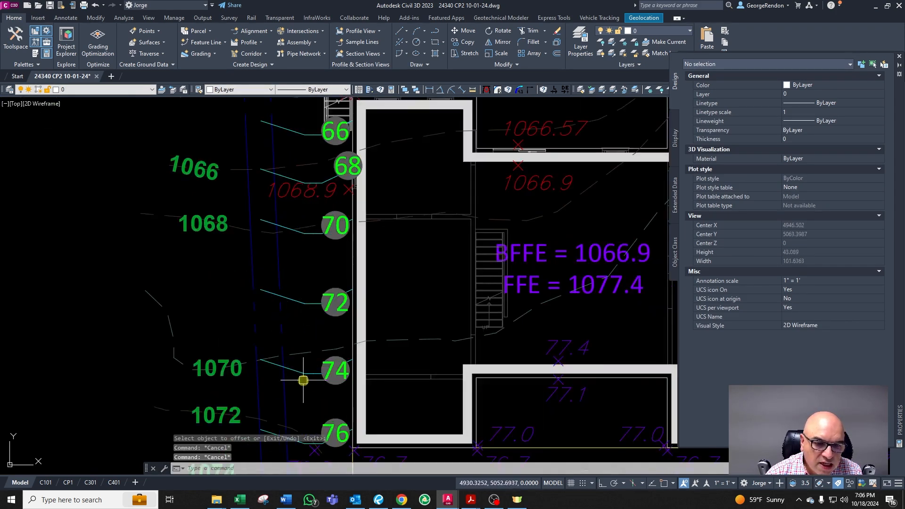
pyautogui.scroll(-4, 296, 212)
pyautogui.scroll(5, 299, 232)
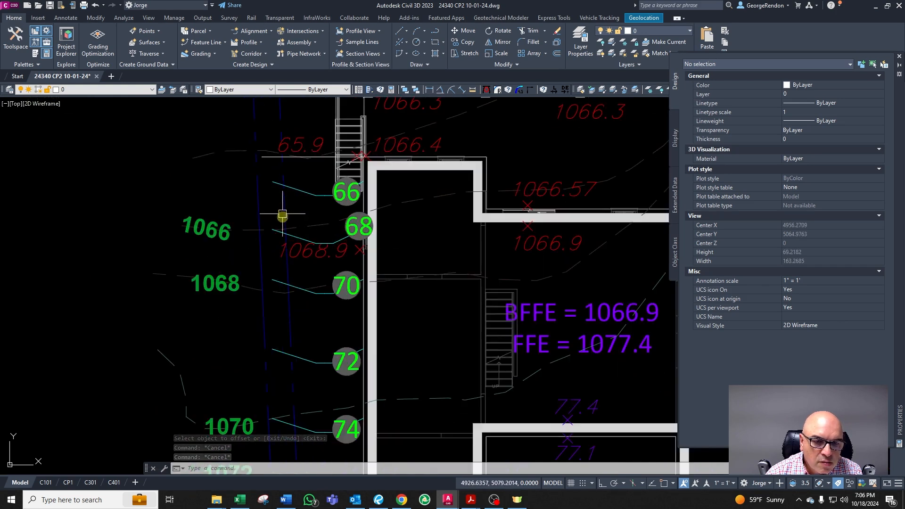
pyautogui.scroll(2, 290, 198)
pyautogui.scroll(2, 276, 206)
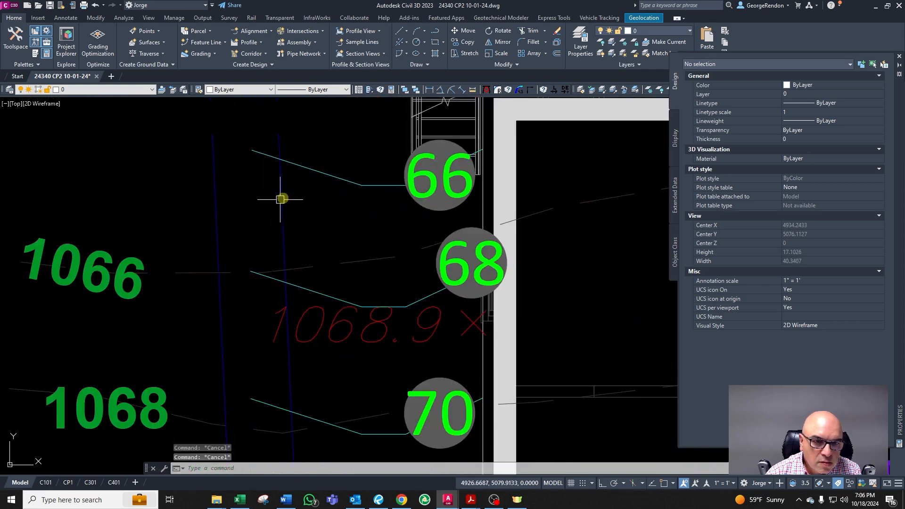
pyautogui.write('tr')
pyautogui.press('Return')
pyautogui.click(283, 180)
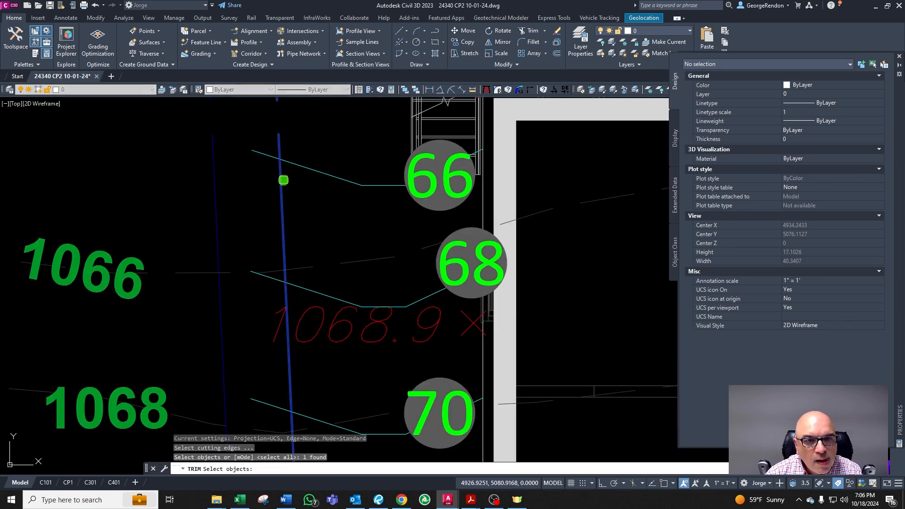
pyautogui.press('Return')
pyautogui.press('Escape')
# Step: Change the offset line's layer to match the CG-TOPO-MINR-2 contour line
pyautogui.click(283, 196)
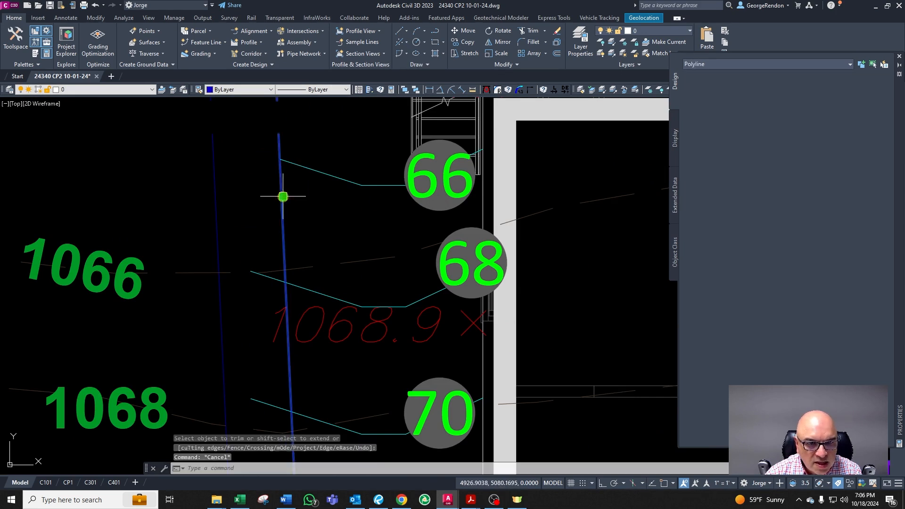
pyautogui.write('CG')
pyautogui.press('Return')
pyautogui.click(302, 166)
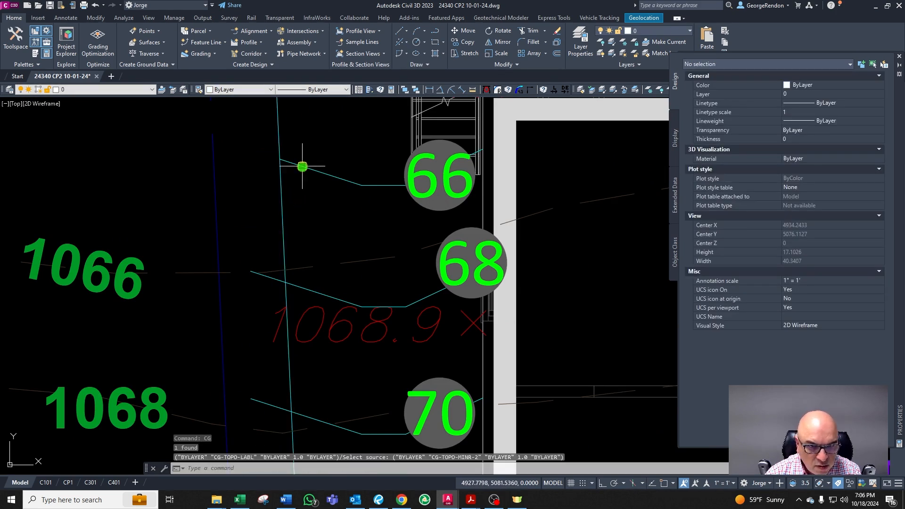
# Step: Trim the offset property line at the swale contour near the 66 label
pyautogui.press('Escape')
pyautogui.press('Escape')
pyautogui.write('tr')
pyautogui.press('Return')
pyautogui.click(301, 166)
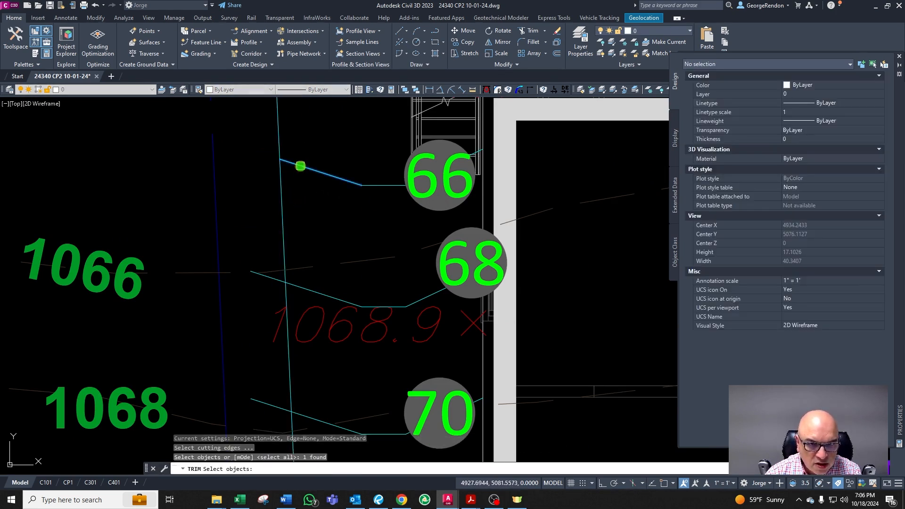
pyautogui.press('Return')
pyautogui.click(282, 144)
pyautogui.press('Escape')
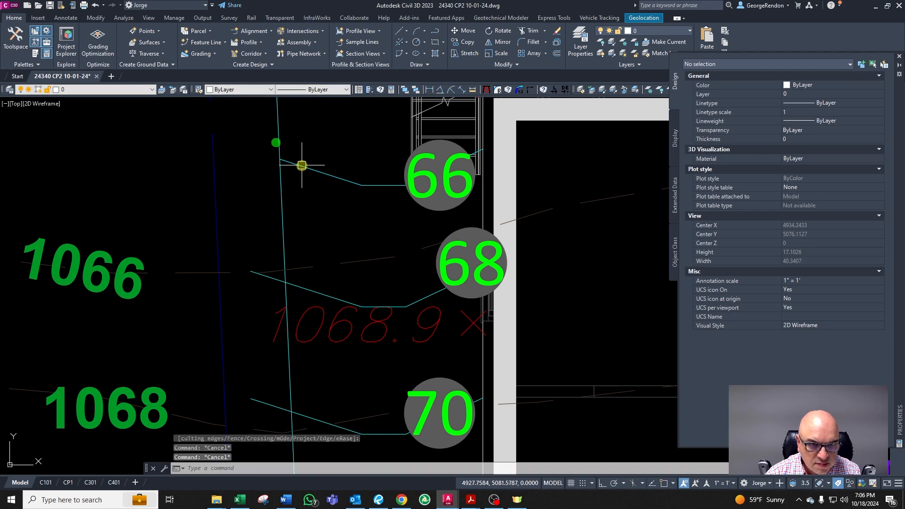
pyautogui.write('cha')
pyautogui.press('Return')
pyautogui.click(285, 170)
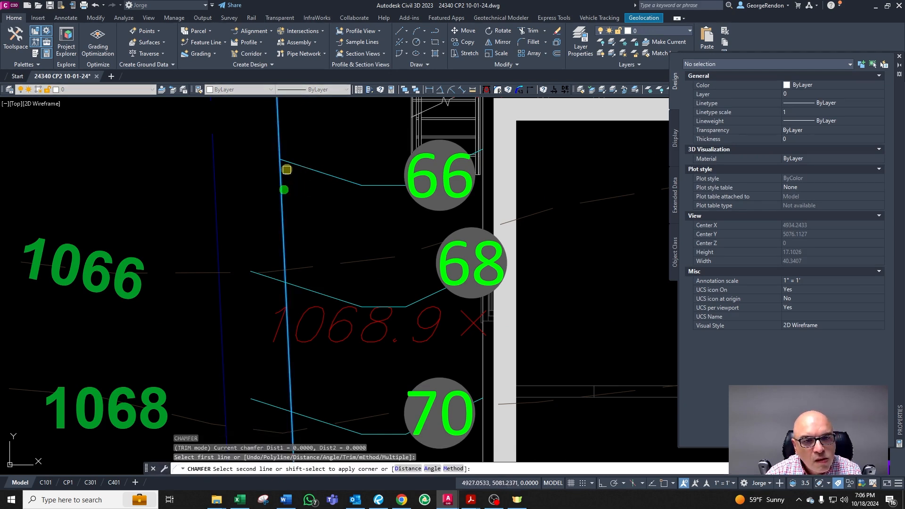
pyautogui.press('Escape')
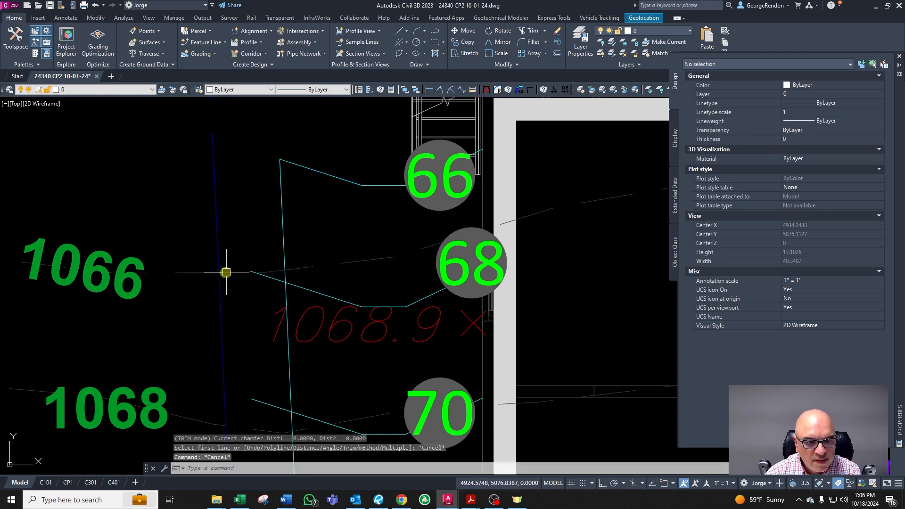
pyautogui.press('Escape')
pyautogui.scroll(-2, 396, 201)
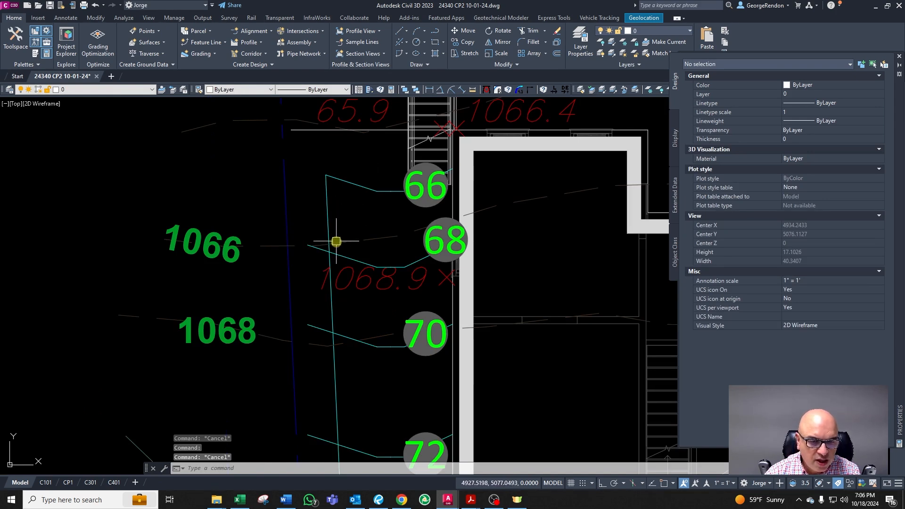
# Step: Explode the CG-TOPO-MINR-2 contour polyline at the 66 label into separate lines
pyautogui.scroll(2, 312, 247)
pyautogui.click(226, 245)
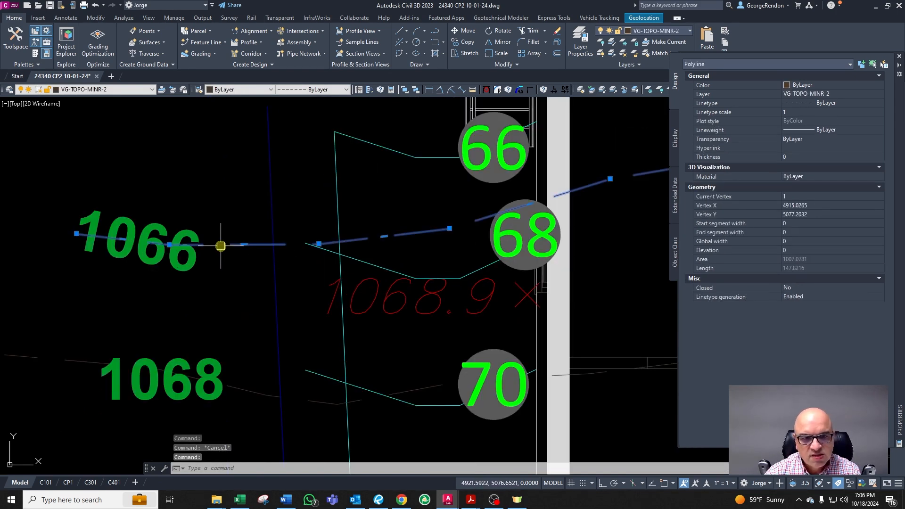
pyautogui.press('Escape')
pyautogui.click(338, 212)
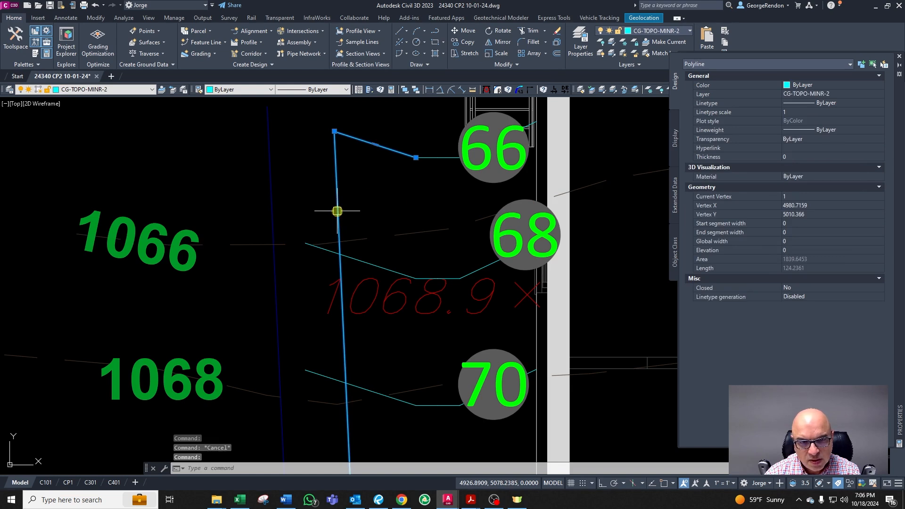
pyautogui.write('x')
pyautogui.press('Return')
pyautogui.press('Escape')
pyautogui.click(341, 211)
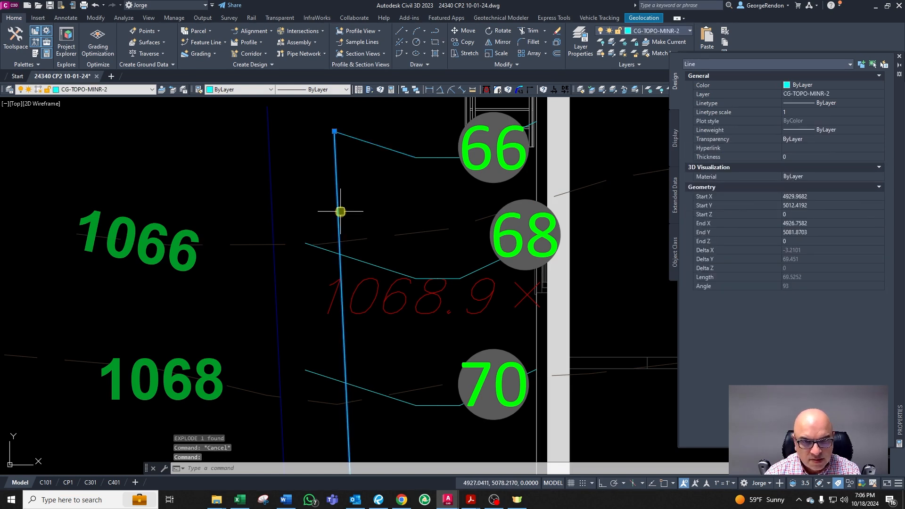
pyautogui.press('Escape')
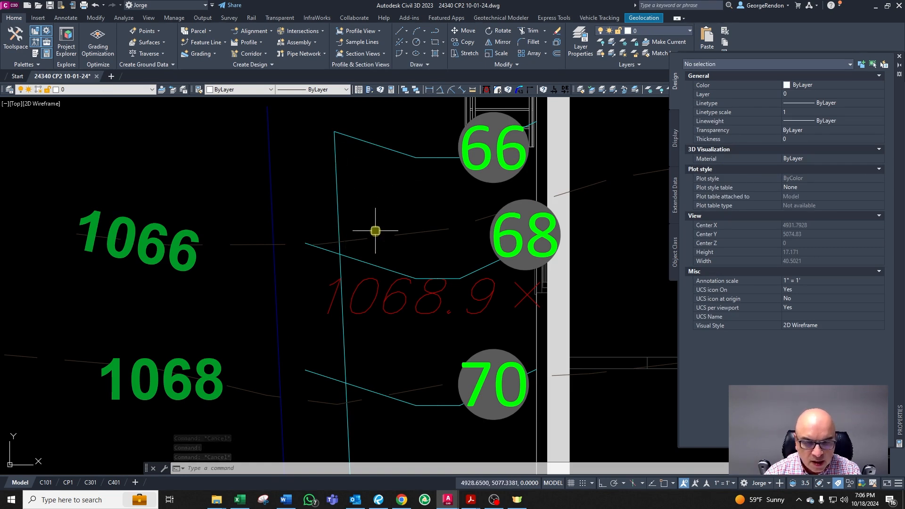
# Step: Offset the vertical contour segment 0.1 toward the house
pyautogui.scroll(2, 357, 246)
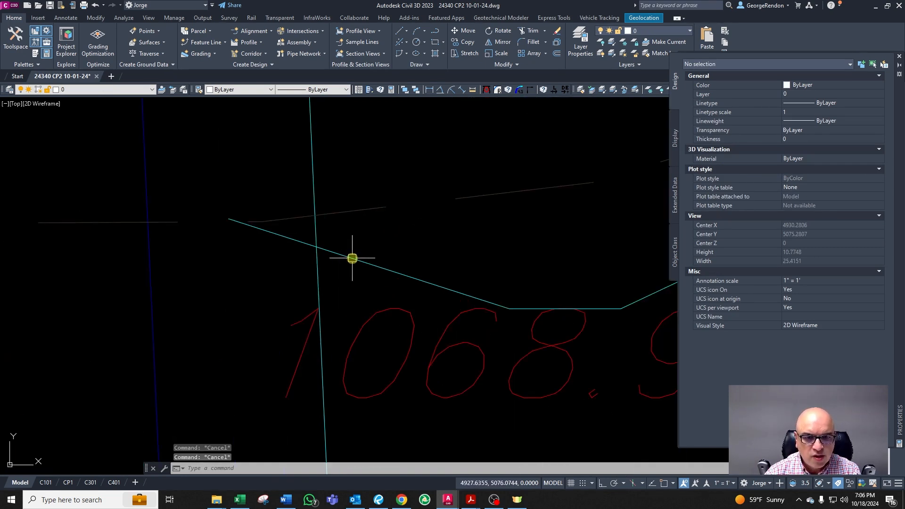
pyautogui.scroll(-2, 351, 257)
pyautogui.press('Escape')
pyautogui.click(336, 230)
pyautogui.scroll(4, 338, 227)
pyautogui.press('Escape')
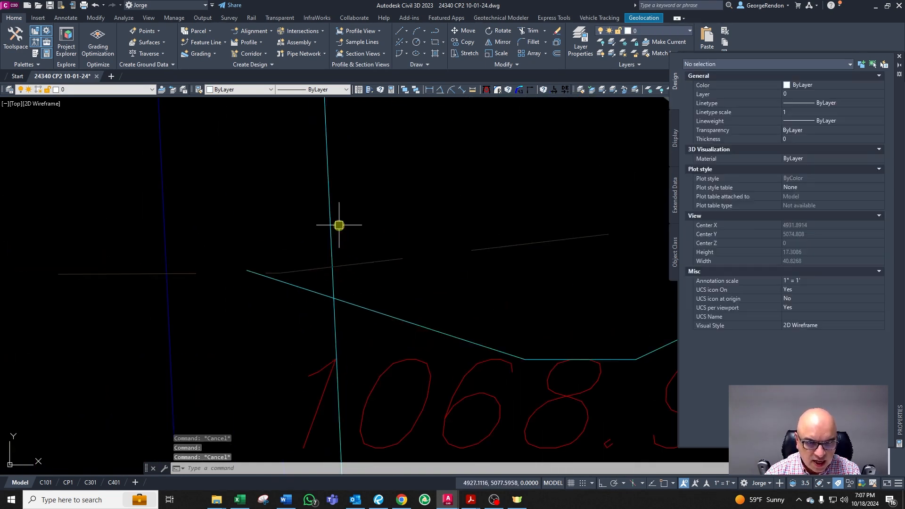
pyautogui.write('o')
pyautogui.press('Return')
pyautogui.write('0.1')
pyautogui.press('Return')
pyautogui.scroll(8, 340, 224)
pyautogui.scroll(2, 381, 300)
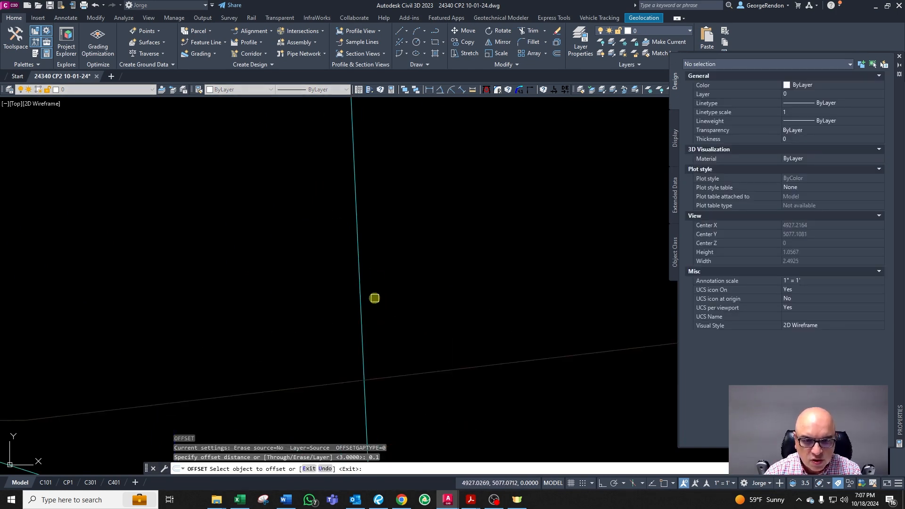
pyautogui.click(358, 295)
pyautogui.click(379, 295)
pyautogui.press('Return')
pyautogui.scroll(-10, 405, 302)
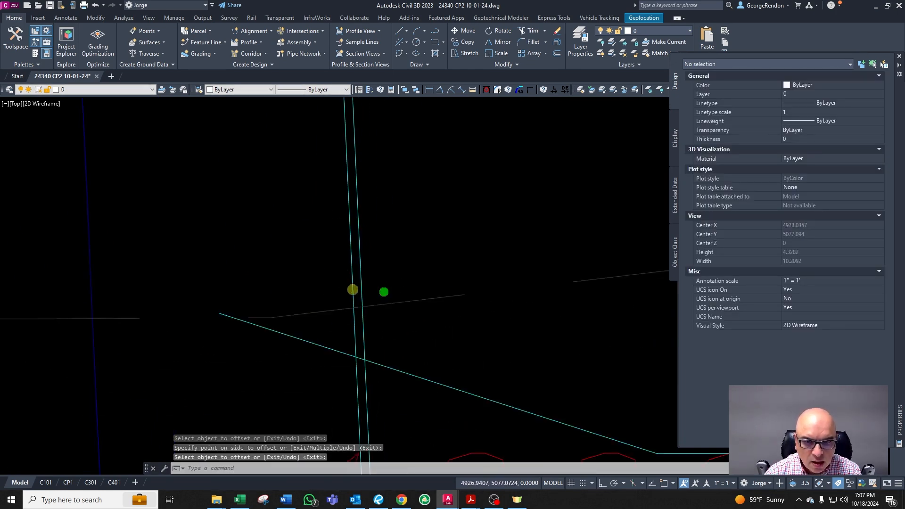
# Step: Join the offset segment and the sloped contour line into a sharp corner with a zero-distance Chamfer
pyautogui.scroll(6, 416, 304)
pyautogui.press('Escape')
pyautogui.press('Escape')
pyautogui.press('Escape')
pyautogui.write('cha')
pyautogui.press('Return')
pyautogui.click(263, 289)
pyautogui.click(237, 298)
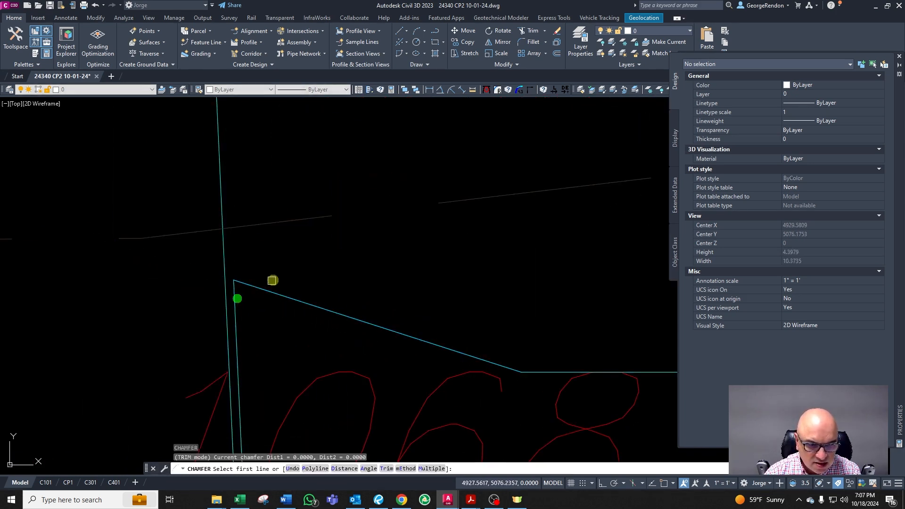
pyautogui.press('Escape')
pyautogui.scroll(-7, 265, 283)
pyautogui.scroll(3, 283, 373)
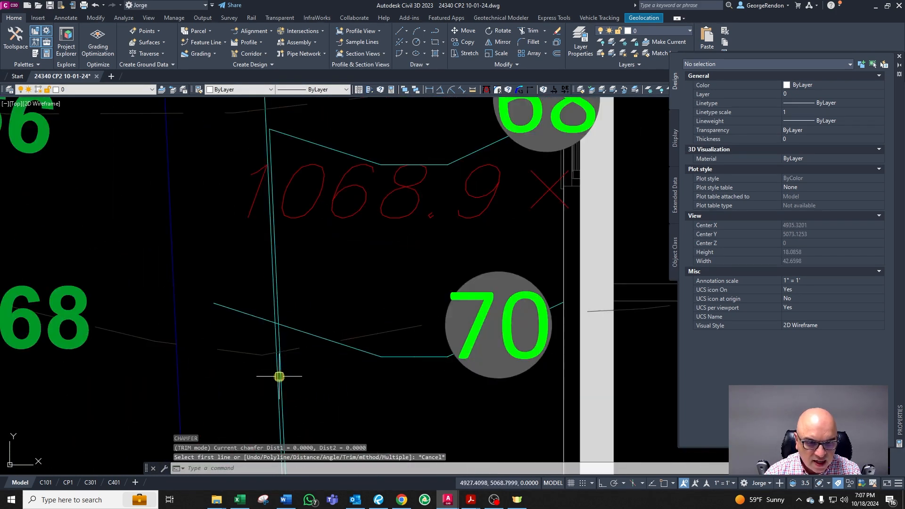
pyautogui.write('tr')
pyautogui.press('Return')
pyautogui.press('Escape')
pyautogui.press('Escape')
pyautogui.scroll(2, 283, 366)
pyautogui.write('tr')
pyautogui.press('Return')
pyautogui.click(295, 342)
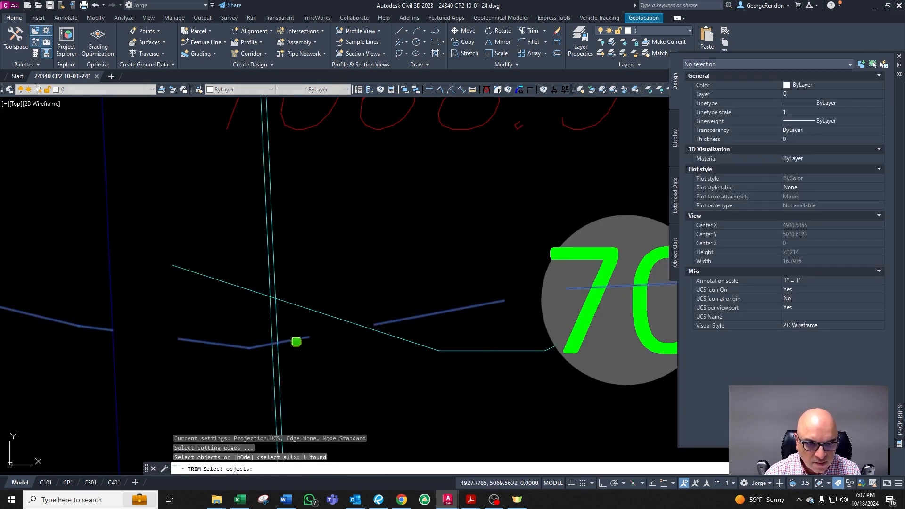
pyautogui.press('Return')
pyautogui.press('Escape')
pyautogui.press('Escape')
pyautogui.click(281, 334)
pyautogui.scroll(-2, 274, 352)
pyautogui.press('Escape')
pyautogui.press('Escape')
# Step: Explode the contour polyline at the 68 label into separate segments
pyautogui.click(404, 222)
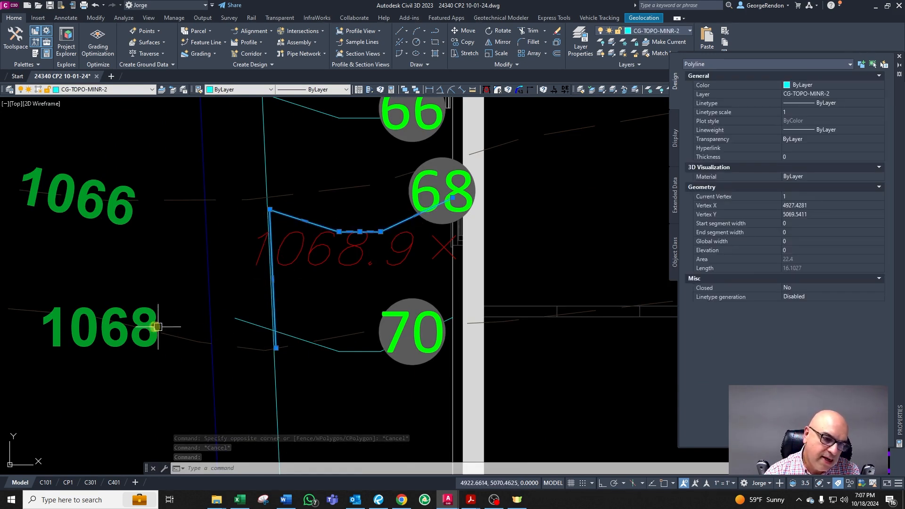
pyautogui.press('Escape')
pyautogui.scroll(2, 293, 312)
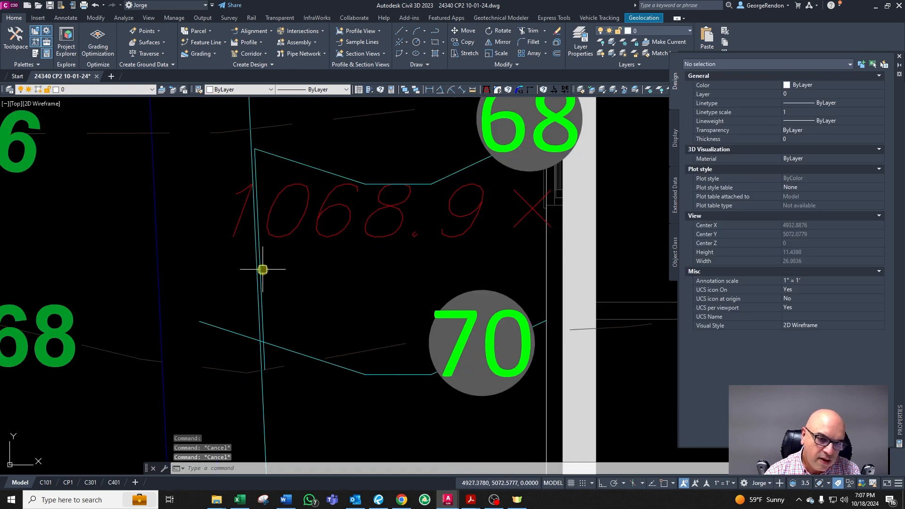
pyautogui.click(263, 270)
pyautogui.press('Escape')
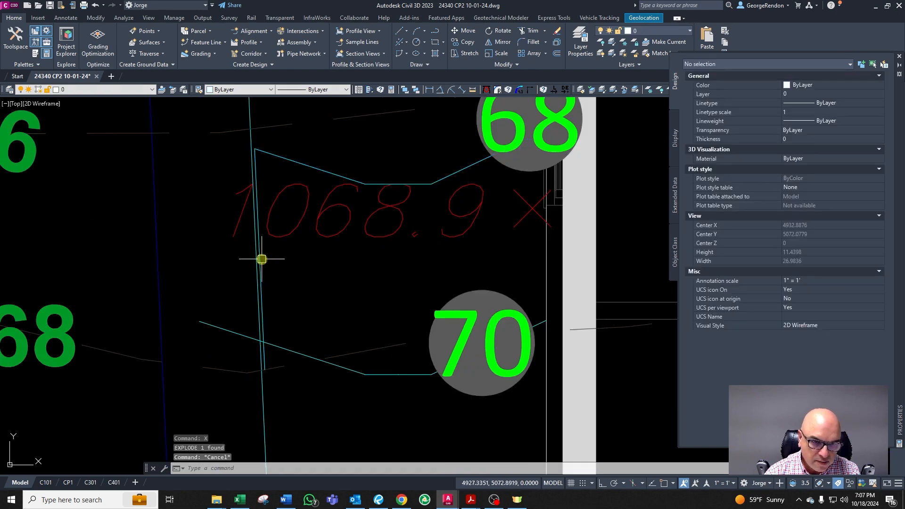
# Step: Offset the 68 contour's vertical segment 0.1 toward the house
pyautogui.write('o')
pyautogui.press('Return')
pyautogui.write('0.1')
pyautogui.press('Return')
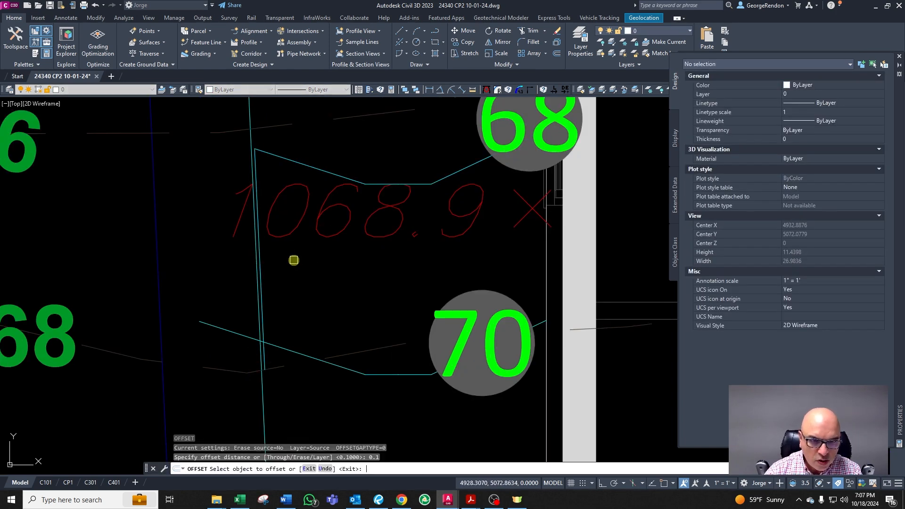
pyautogui.scroll(3, 265, 290)
pyautogui.click(250, 285)
pyautogui.click(269, 283)
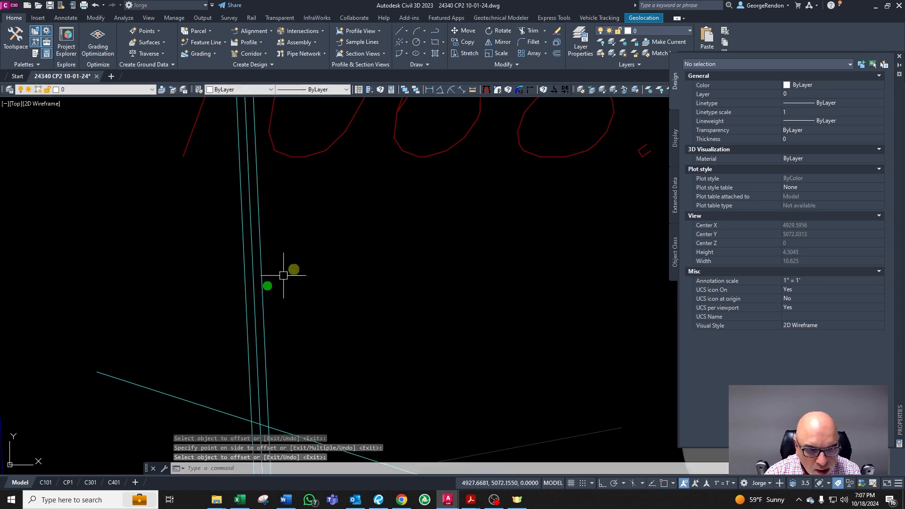
pyautogui.scroll(-7, 269, 283)
pyautogui.scroll(3, 340, 260)
pyautogui.scroll(-3, 346, 349)
pyautogui.press('Escape')
pyautogui.press('Escape')
pyautogui.press('Escape')
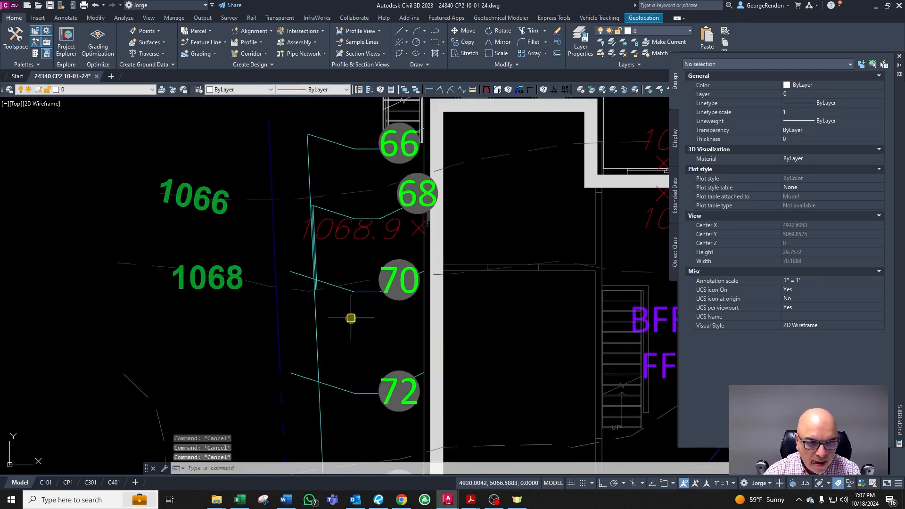
# Step: Extend the new offset segment to the neighbouring contour line near the 70 label
pyautogui.scroll(-4, 345, 344)
pyautogui.scroll(6, 340, 274)
pyautogui.scroll(-4, 339, 384)
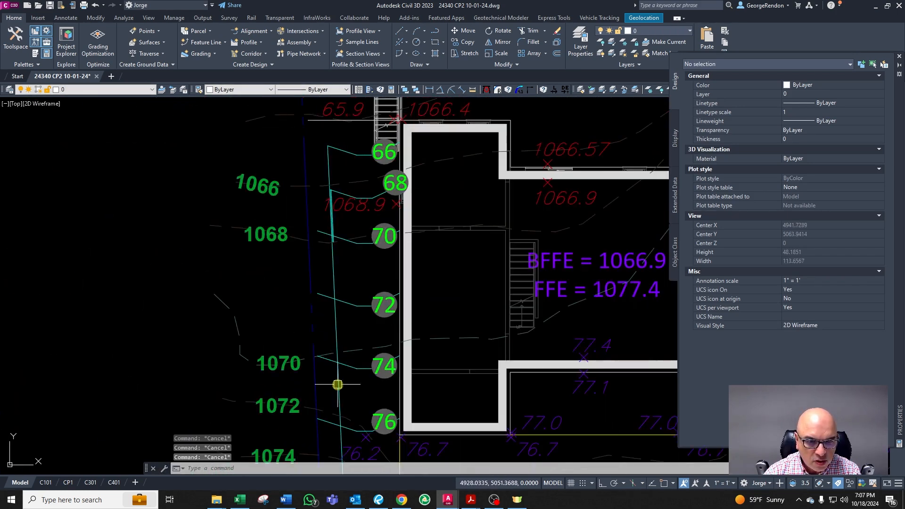
pyautogui.scroll(2, 342, 351)
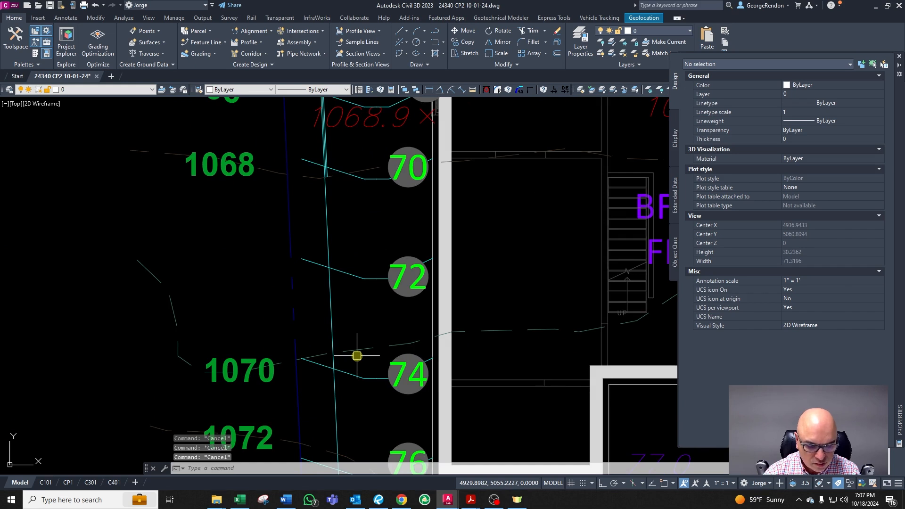
pyautogui.press('Return')
pyautogui.click(348, 350)
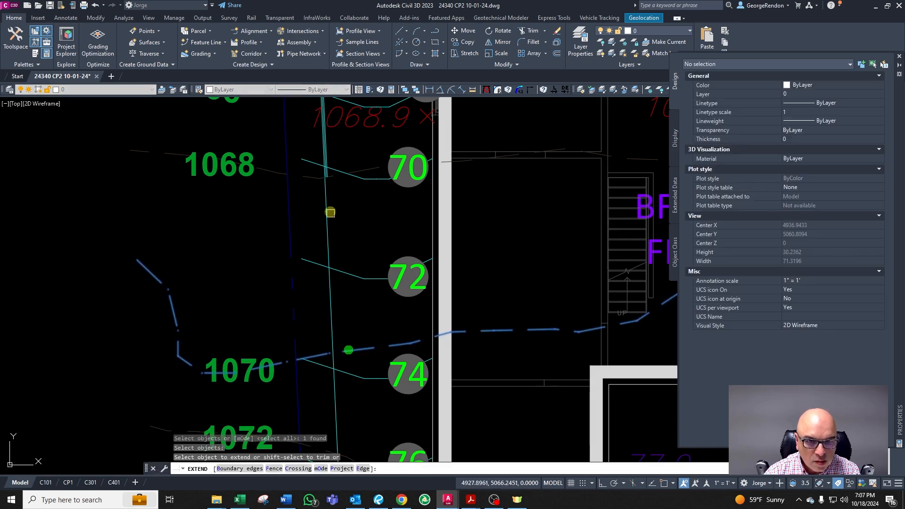
pyautogui.scroll(2, 325, 161)
pyautogui.click(325, 161)
pyautogui.scroll(5, 334, 196)
pyautogui.click(311, 194)
pyautogui.press('Escape')
pyautogui.press('Escape')
# Step: Chamfer the offset segment and the 70 contour into a sharp corner at zero distance
pyautogui.scroll(1, 285, 222)
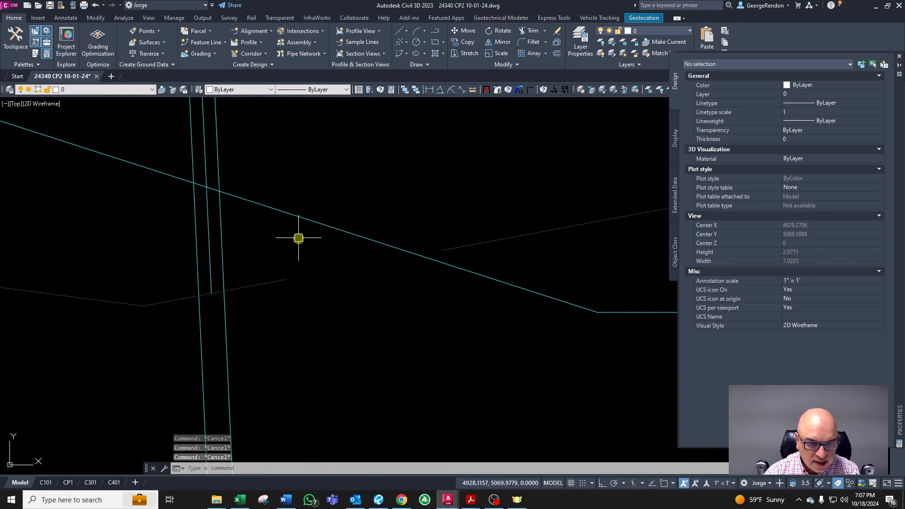
pyautogui.write('cha')
pyautogui.press('Return')
pyautogui.click(224, 229)
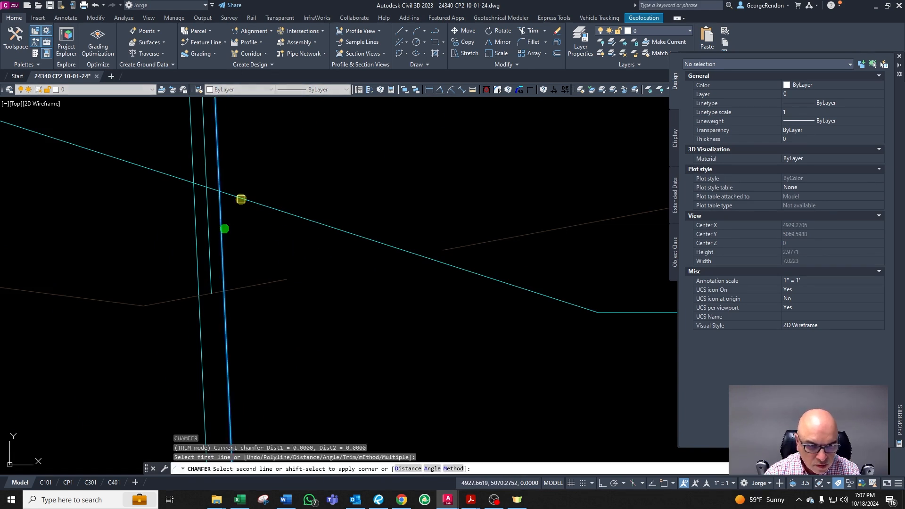
pyautogui.click(241, 199)
pyautogui.press('Return')
pyautogui.scroll(-2, 241, 200)
pyautogui.press('Escape')
# Step: Change the reshaped 70 contour's layer to match a CG-TOPO-MAJR-10 major contour
pyautogui.click(264, 186)
pyautogui.click(252, 210)
pyautogui.scroll(-3, 249, 219)
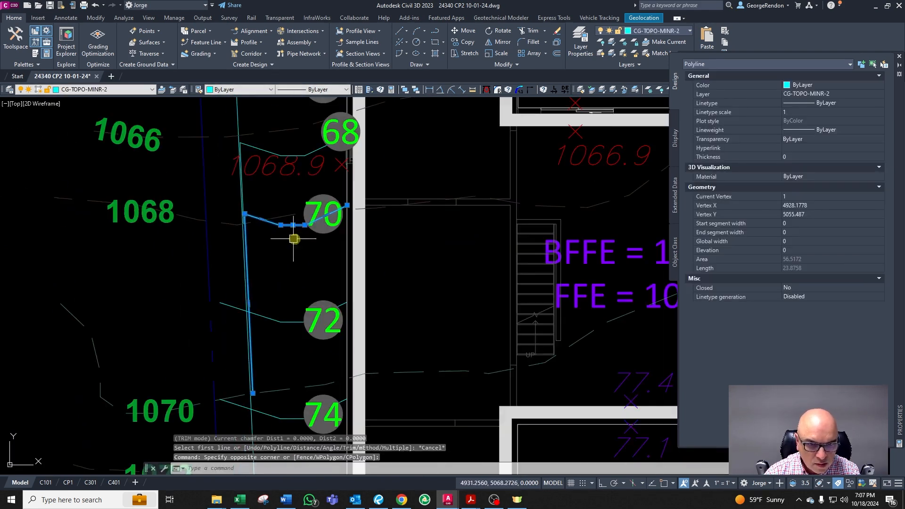
pyautogui.scroll(-4, 315, 233)
pyautogui.write('cl')
pyautogui.press('Return')
pyautogui.scroll(-4, 406, 251)
pyautogui.scroll(4, 450, 250)
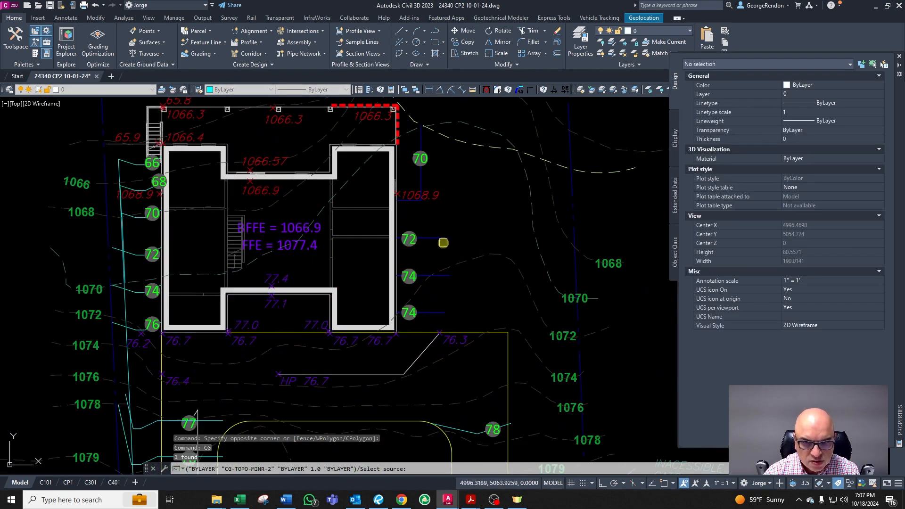
pyautogui.click(441, 239)
# Step: Inspect the reshaped 70 contour and its layer along the west side of the house
pyautogui.scroll(-4, 419, 236)
pyautogui.press('Escape')
pyautogui.scroll(5, 291, 227)
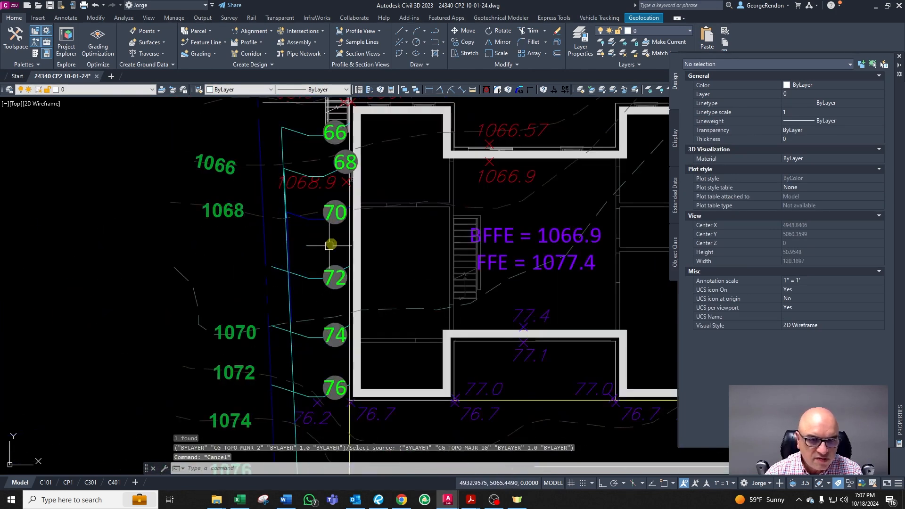
pyautogui.scroll(2, 326, 249)
pyautogui.press('Escape')
pyautogui.click(309, 220)
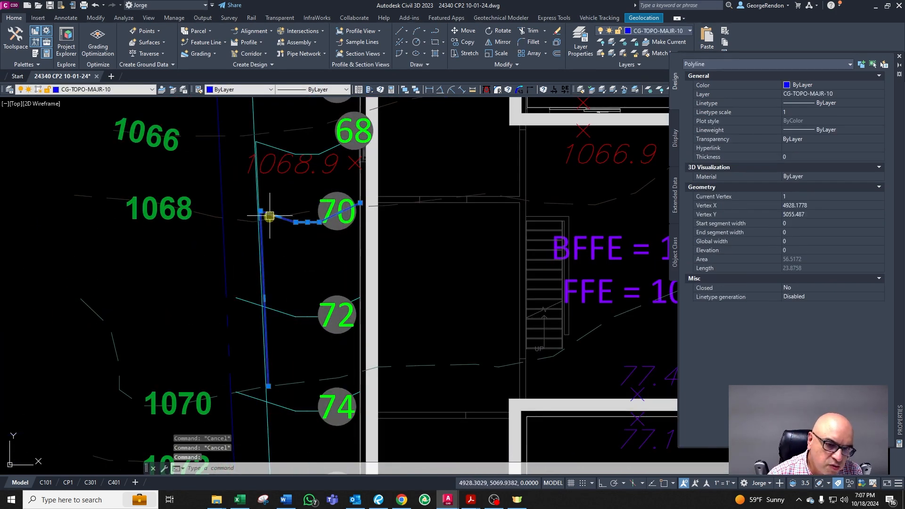
pyautogui.scroll(-2, 269, 217)
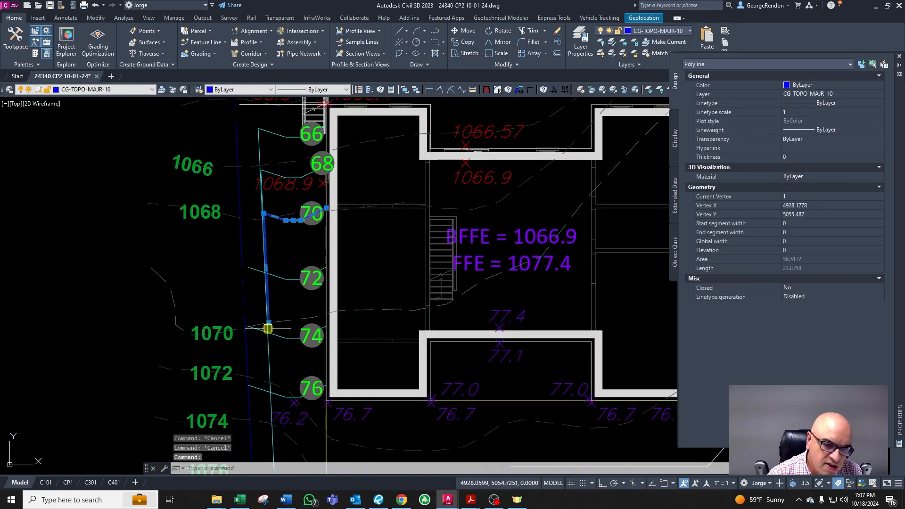
pyautogui.scroll(3, 268, 329)
pyautogui.press('Escape')
pyautogui.scroll(3, 258, 221)
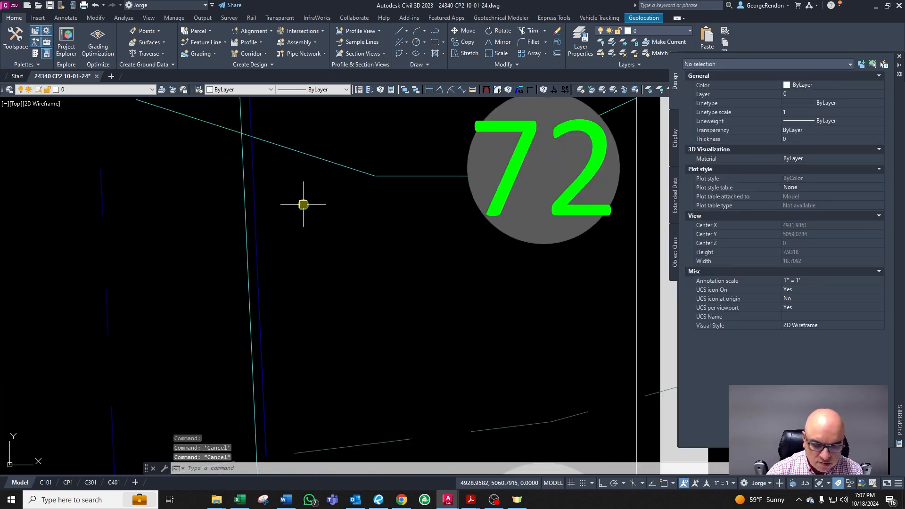
# Step: Offset the vertical line near the 72 contour 0.1 toward the house
pyautogui.write('o')
pyautogui.press('Return')
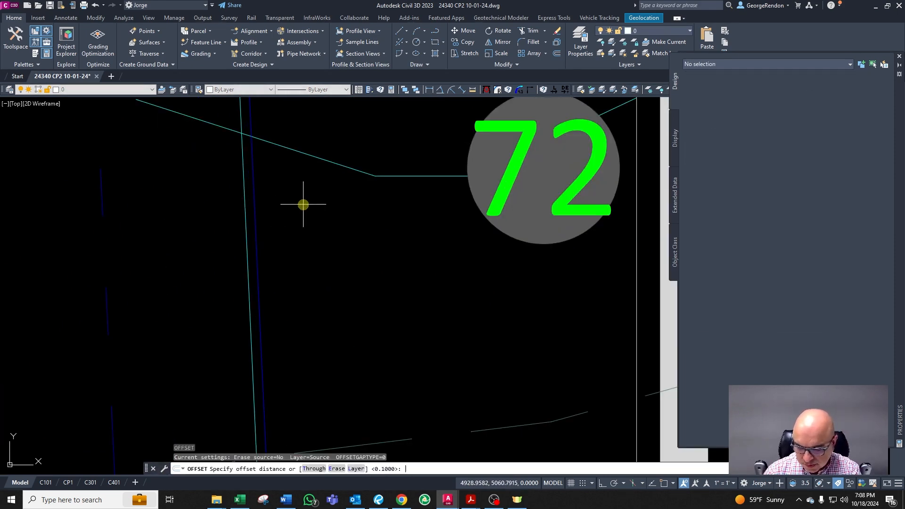
pyautogui.write('0.1')
pyautogui.press('Return')
pyautogui.click(254, 161)
pyautogui.click(287, 161)
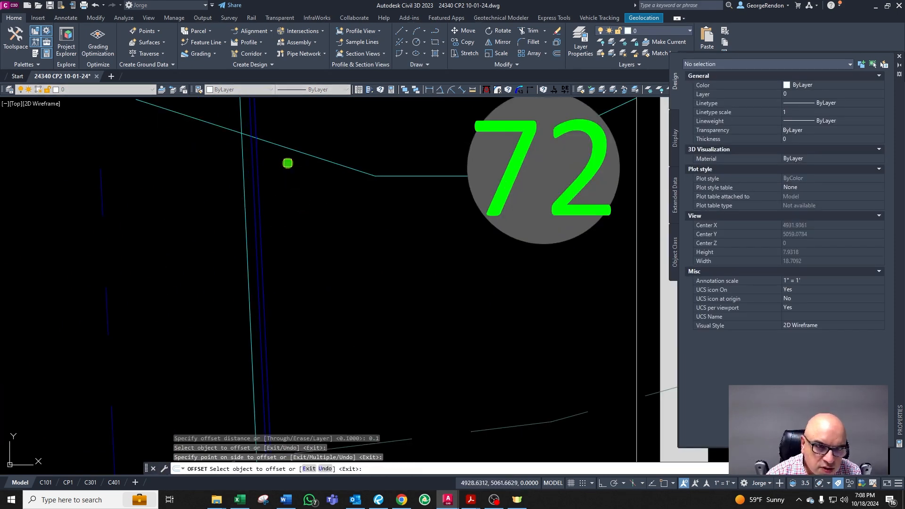
# Step: Chamfer the offset line and the 72 contour into a sharp corner
pyautogui.press('Return')
pyautogui.write('cha')
pyautogui.press('Return')
pyautogui.click(273, 145)
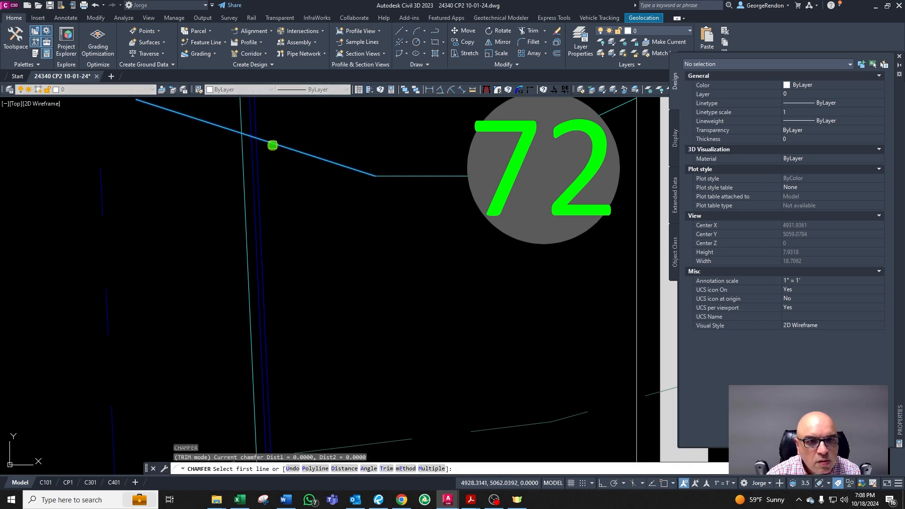
pyautogui.click(260, 156)
pyautogui.press('Escape')
pyautogui.scroll(-4, 278, 147)
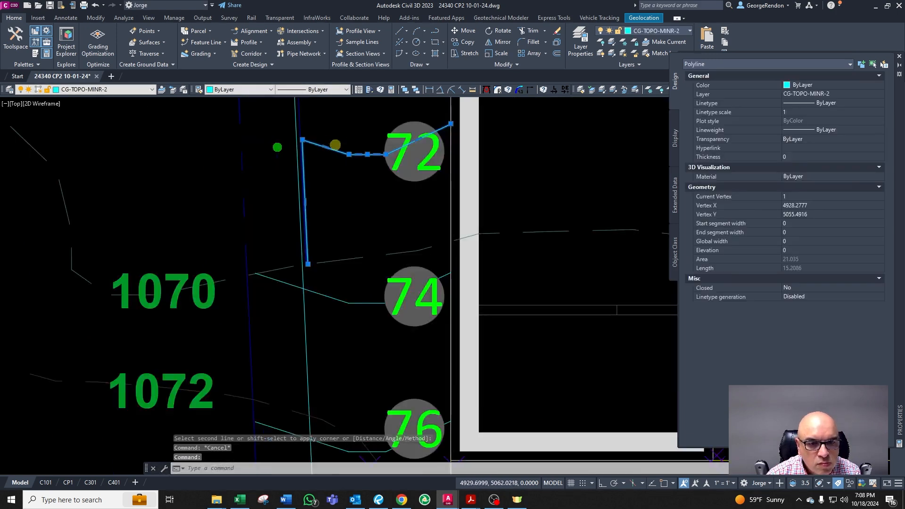
# Step: Extend the vertical offset line down to the 76 contour
pyautogui.press('Escape')
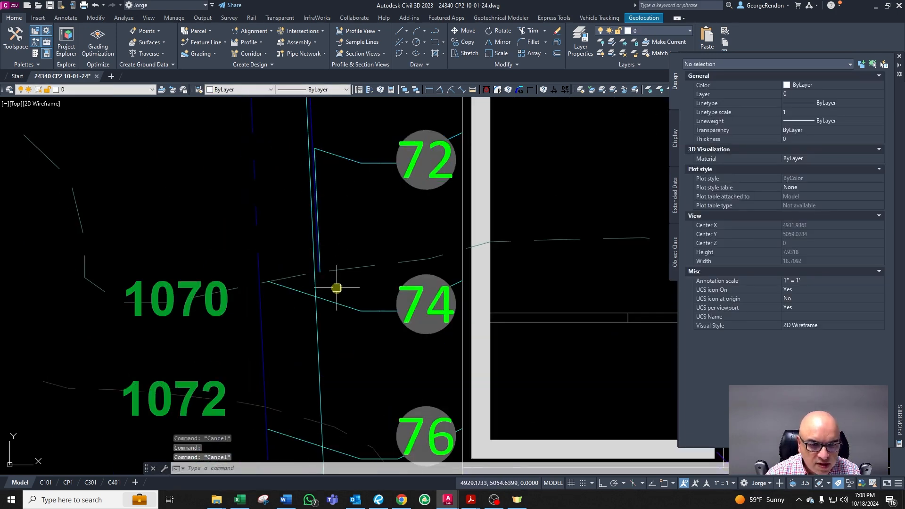
pyautogui.scroll(-2, 330, 312)
pyautogui.scroll(2, 341, 352)
pyautogui.press('Escape')
pyautogui.write('EX')
pyautogui.press('Return')
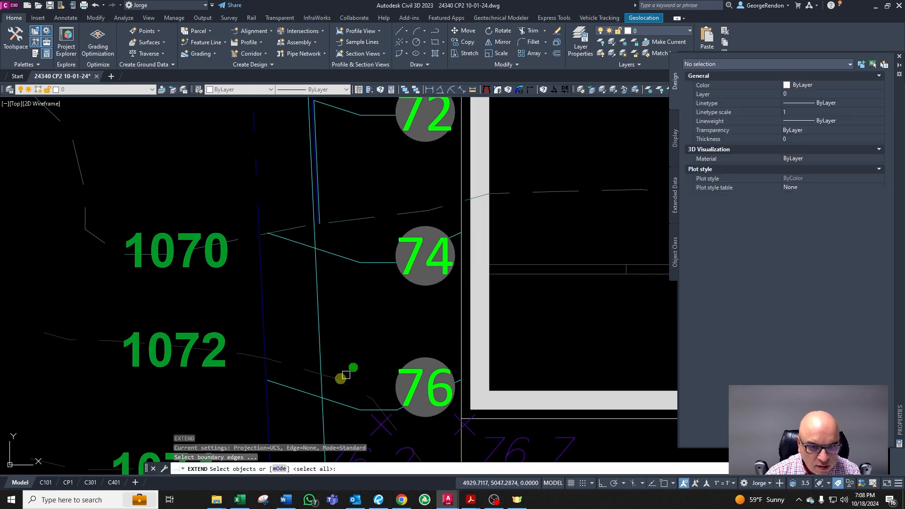
pyautogui.click(338, 378)
pyautogui.press('Return')
pyautogui.click(329, 222)
pyautogui.click(322, 220)
pyautogui.press('Escape')
pyautogui.press('Escape')
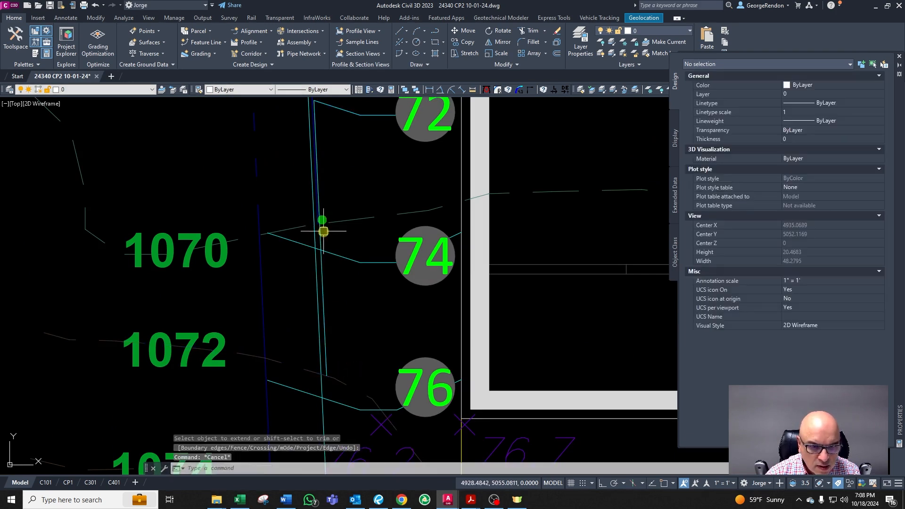
# Step: Inspect the extended vertical line between the 74 and 76 contours
pyautogui.scroll(-2, 299, 323)
pyautogui.scroll(4, 336, 275)
pyautogui.scroll(2, 303, 231)
pyautogui.scroll(-2, 309, 232)
pyautogui.click(309, 219)
pyautogui.press('Escape')
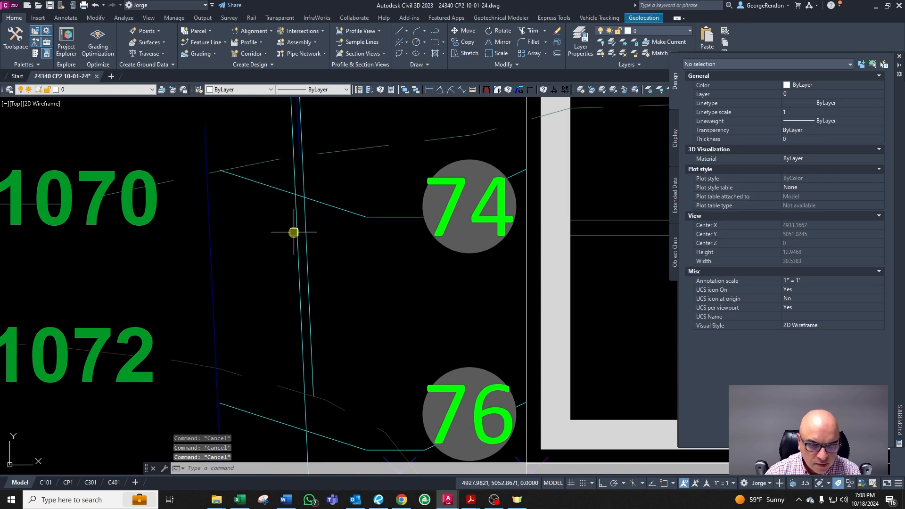
pyautogui.scroll(-2, 309, 223)
pyautogui.scroll(2, 317, 247)
pyautogui.click(307, 245)
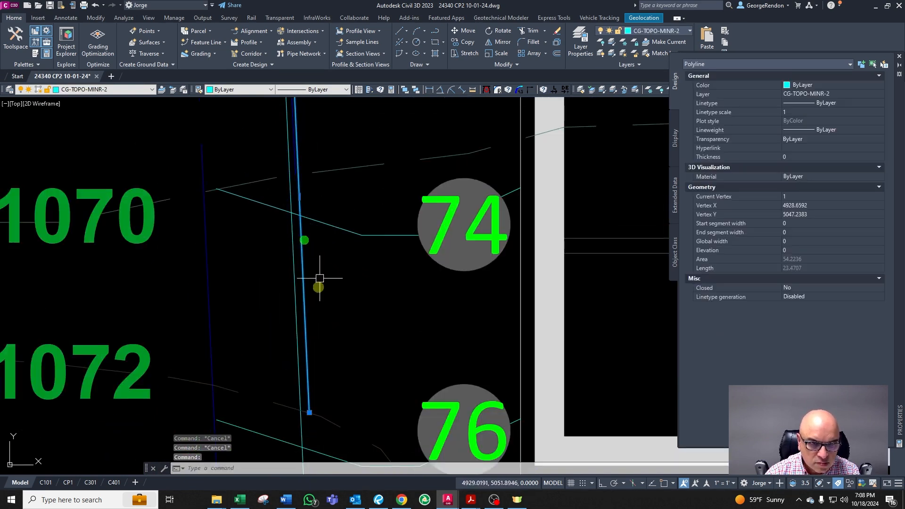
pyautogui.scroll(-3, 320, 283)
pyautogui.scroll(5, 313, 278)
pyautogui.press('Escape')
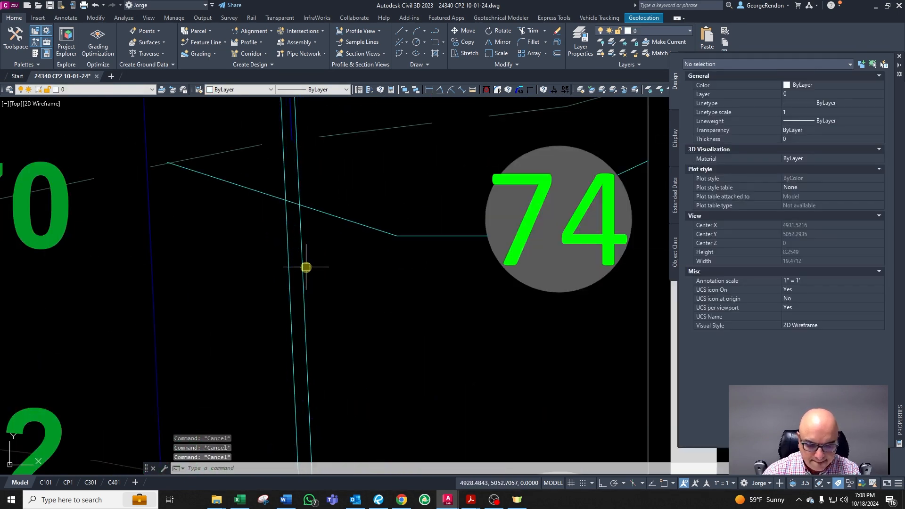
# Step: Offset the vertical line 0.1 toward the house beside the 74 contour
pyautogui.write('o')
pyautogui.press('Return')
pyautogui.write('0.1')
pyautogui.press('Return')
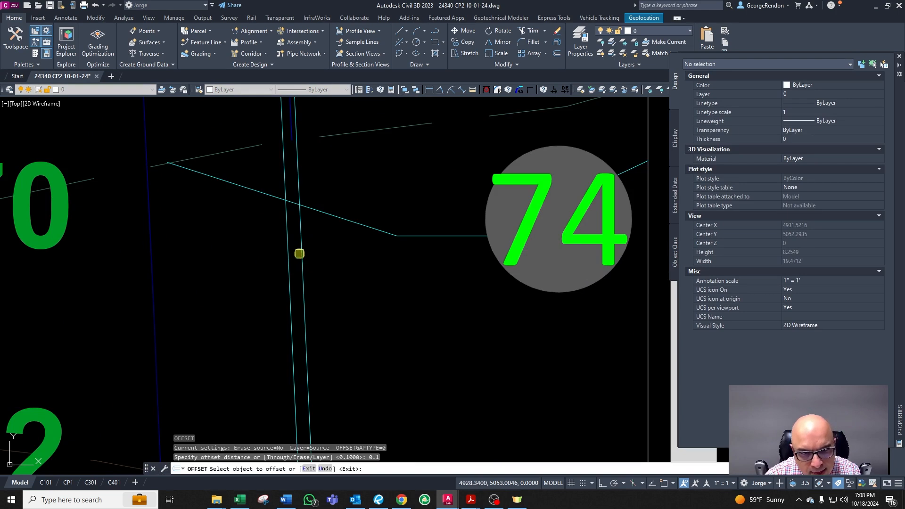
pyautogui.click(299, 254)
pyautogui.click(313, 252)
pyautogui.press('Escape')
pyautogui.press('Escape')
pyautogui.press('Escape')
pyautogui.scroll(2, 363, 266)
pyautogui.write('c')
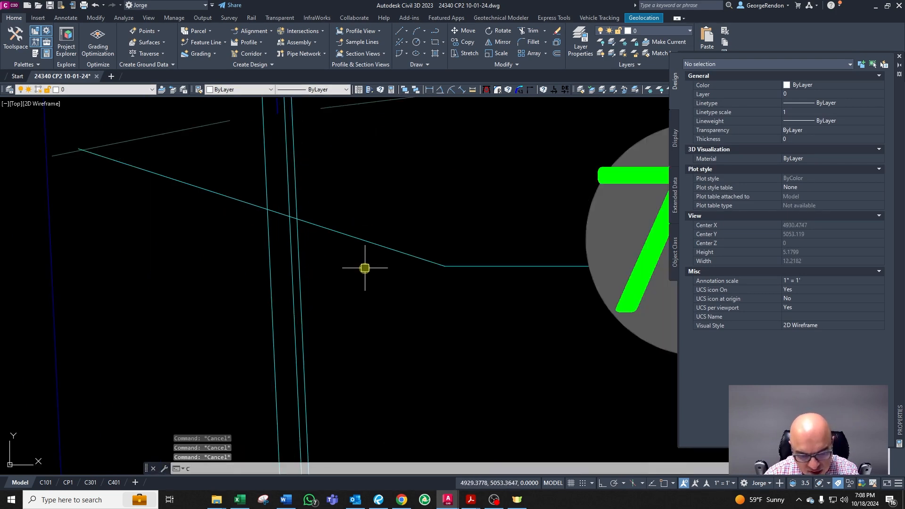
pyautogui.press('Return')
pyautogui.click(323, 228)
pyautogui.press('Escape')
pyautogui.scroll(-10, 340, 224)
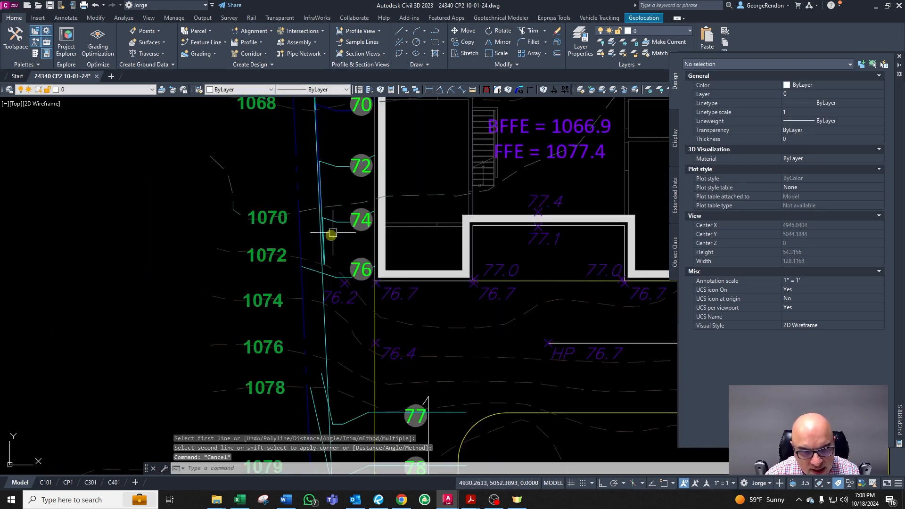
pyautogui.scroll(4, 325, 314)
pyautogui.press('Escape')
pyautogui.press('Escape')
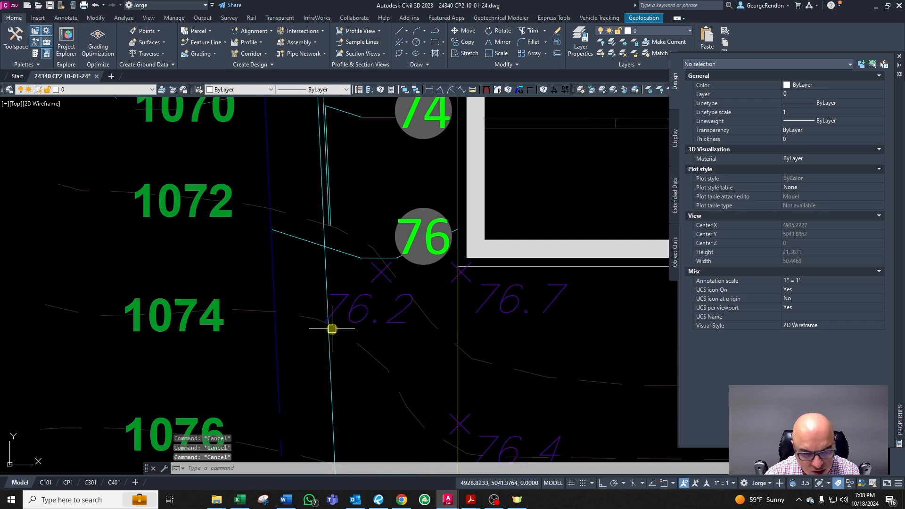
# Step: Extend the new offset line down to the 76 contour
pyautogui.write('ex')
pyautogui.press('Return')
pyautogui.click(330, 236)
pyautogui.scroll(4, 334, 226)
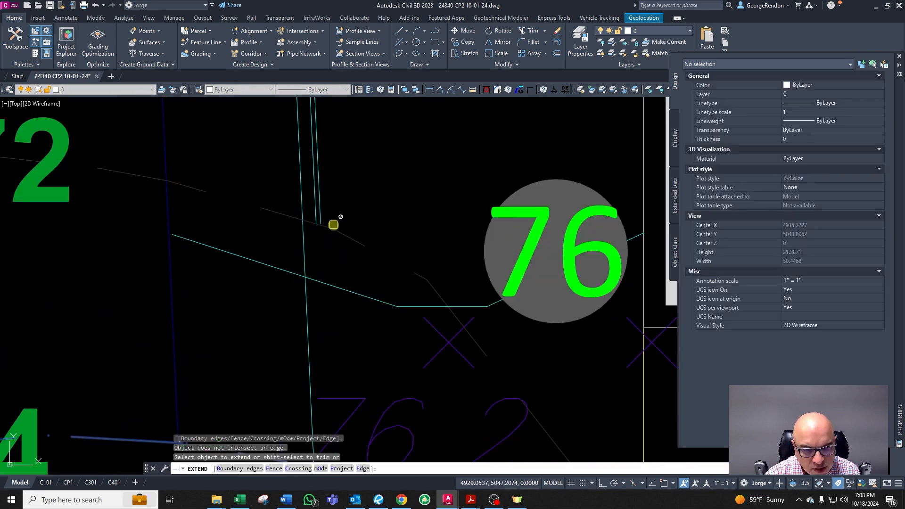
pyautogui.click(321, 212)
pyautogui.press('Escape')
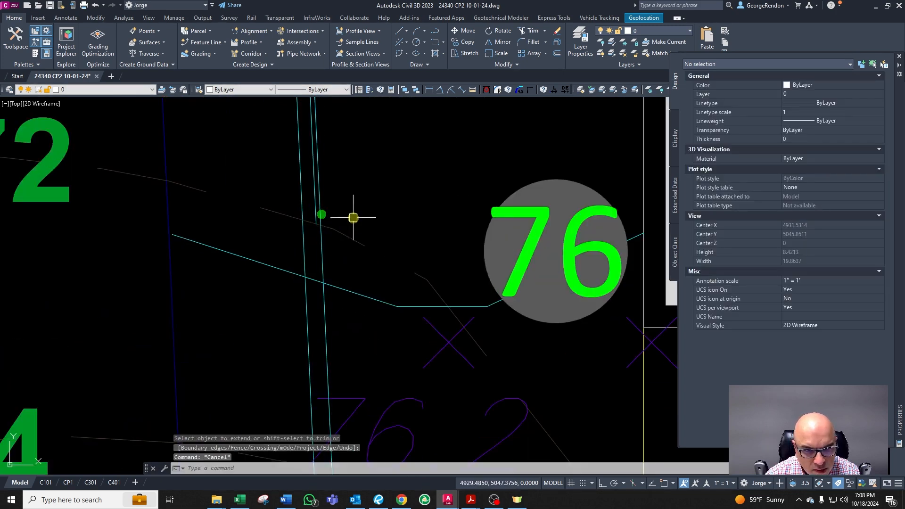
# Step: Inspect the offset lines where they meet the 76 contour
pyautogui.scroll(-4, 352, 217)
pyautogui.scroll(-3, 344, 250)
pyautogui.scroll(3, 338, 305)
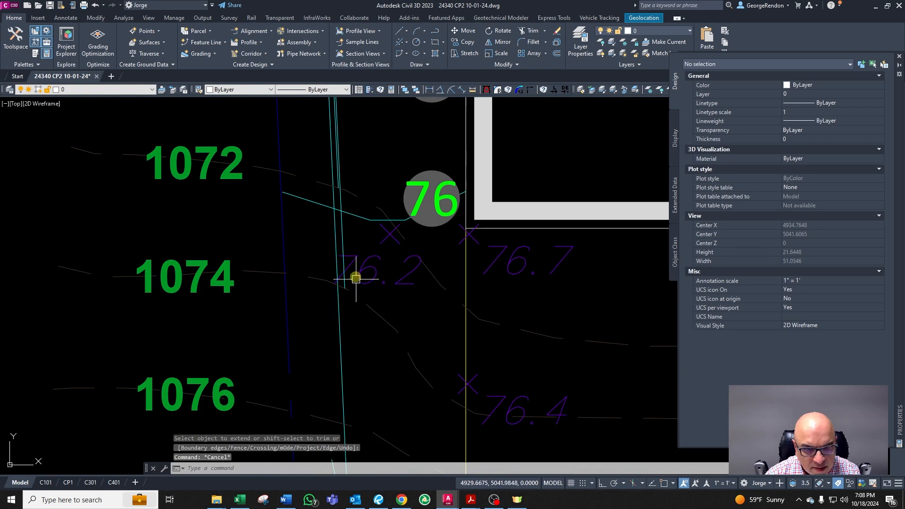
pyautogui.scroll(2, 357, 278)
pyautogui.press('Escape')
pyautogui.click(335, 222)
pyautogui.press('Escape')
pyautogui.press('Escape')
pyautogui.press('Escape')
# Step: Offset the line beside the 76.2 spot elevation 0.1 toward the house
pyautogui.write('o')
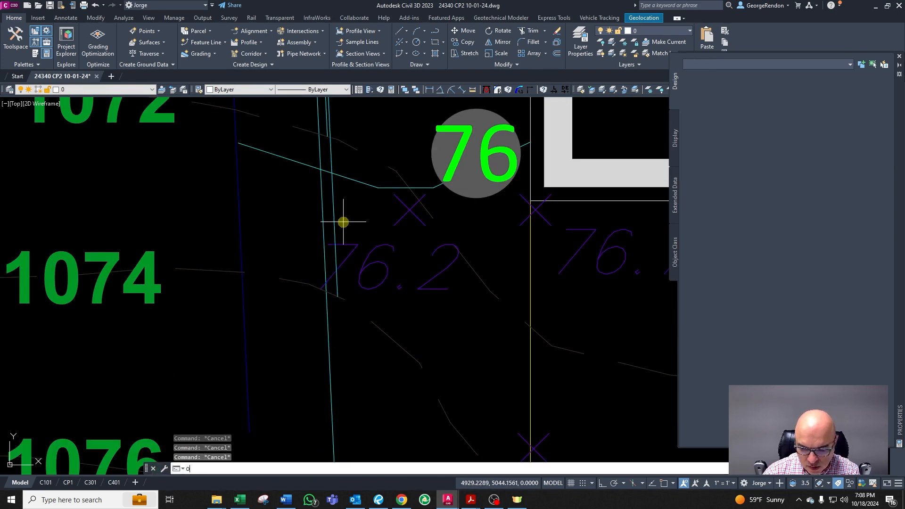
pyautogui.press('Return')
pyautogui.write('0.1')
pyautogui.press('Return')
pyautogui.scroll(2, 332, 221)
pyautogui.click(334, 214)
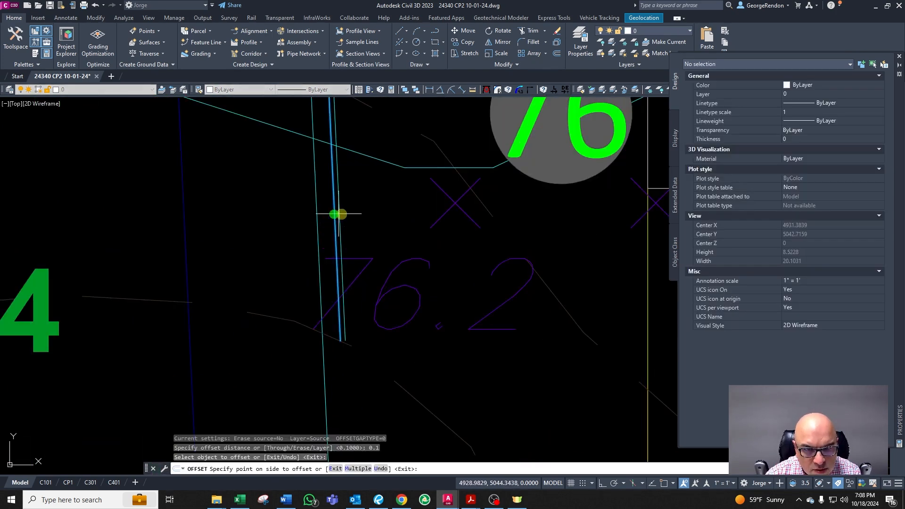
pyautogui.click(353, 212)
pyautogui.press('Return')
pyautogui.press('Escape')
pyautogui.press('Escape')
pyautogui.press('Escape')
# Step: Chamfer the newest offset line and the 76 contour into a sharp corner
pyautogui.write('cha')
pyautogui.press('Return')
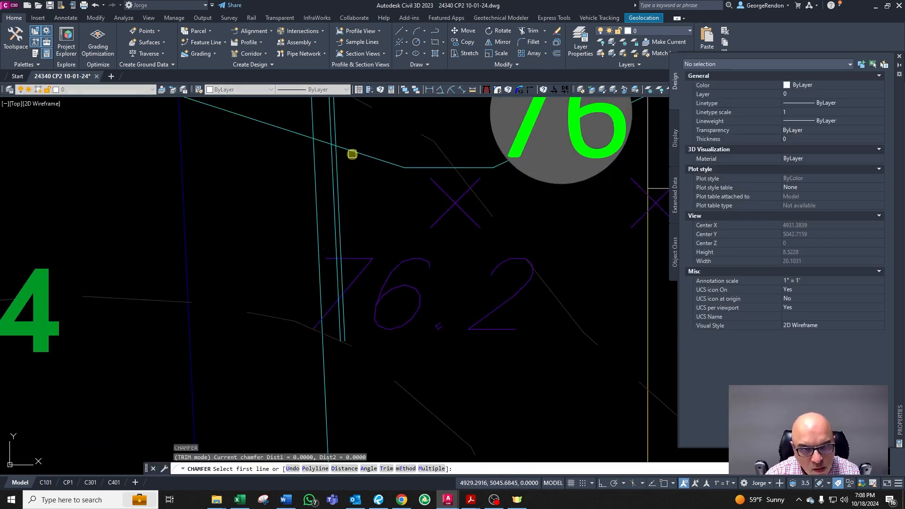
pyautogui.click(352, 153)
pyautogui.click(340, 163)
pyautogui.scroll(-3, 349, 151)
pyautogui.press('Escape')
pyautogui.press('Escape')
pyautogui.press('Escape')
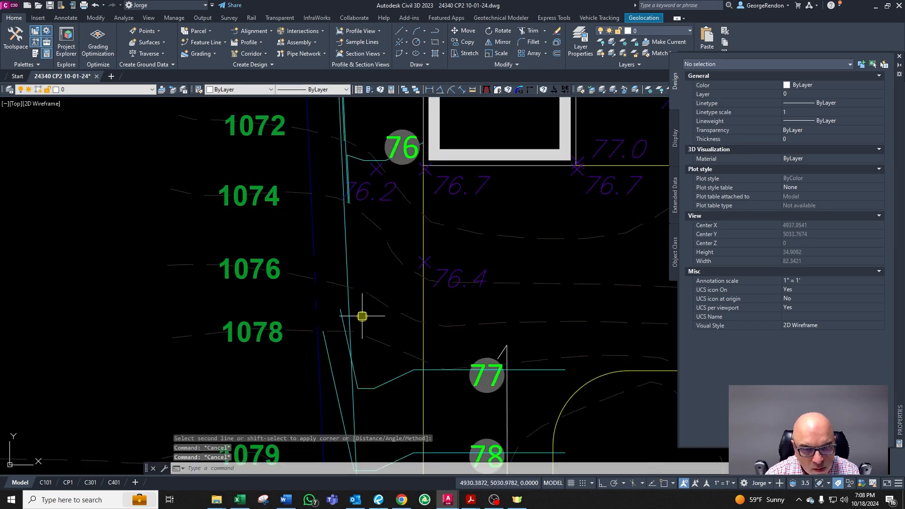
# Step: Trim the excess line segment near the 66 contour on the house's west side
pyautogui.click(344, 272)
pyautogui.scroll(-4, 348, 235)
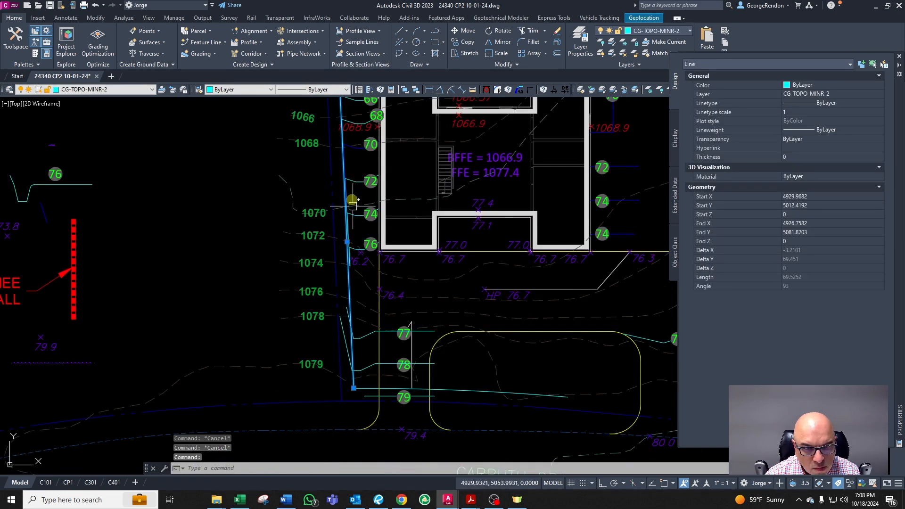
pyautogui.scroll(4, 336, 172)
pyautogui.scroll(4, 349, 189)
pyautogui.press('Escape')
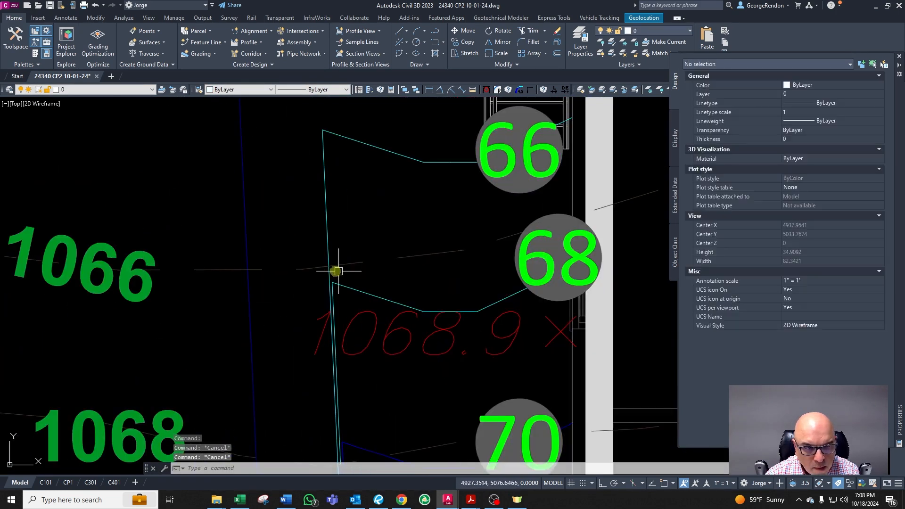
pyautogui.write('tr')
pyautogui.press('Return')
pyautogui.click(302, 268)
pyautogui.press('Return')
pyautogui.press('Escape')
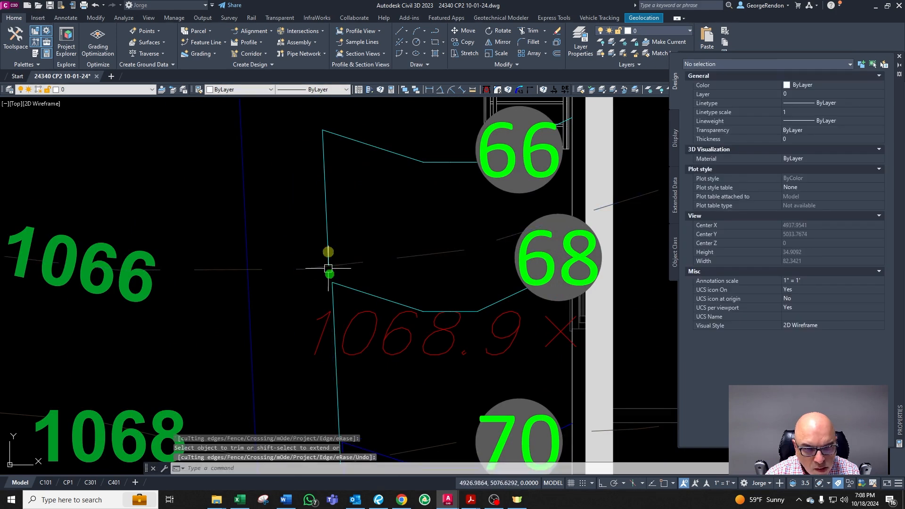
# Step: Extend the offset line below the 76 contour down to the next existing contour line
pyautogui.scroll(-5, 330, 264)
pyautogui.scroll(2, 371, 362)
pyautogui.scroll(3, 371, 362)
pyautogui.scroll(-3, 384, 293)
pyautogui.scroll(4, 379, 362)
pyautogui.scroll(-4, 335, 257)
pyautogui.scroll(4, 342, 370)
pyautogui.write('ex')
pyautogui.press('Return')
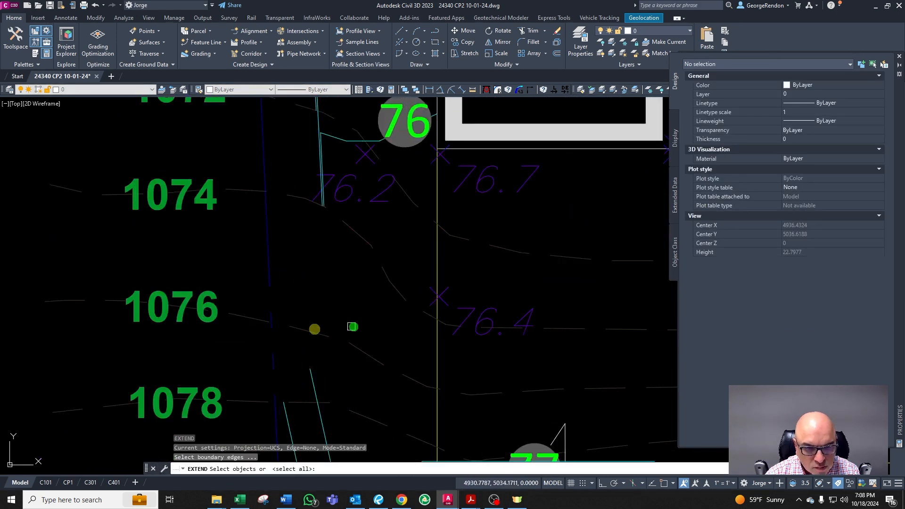
pyautogui.click(317, 331)
pyautogui.press('Return')
pyautogui.click(331, 213)
pyautogui.scroll(2, 325, 198)
pyautogui.press('Escape')
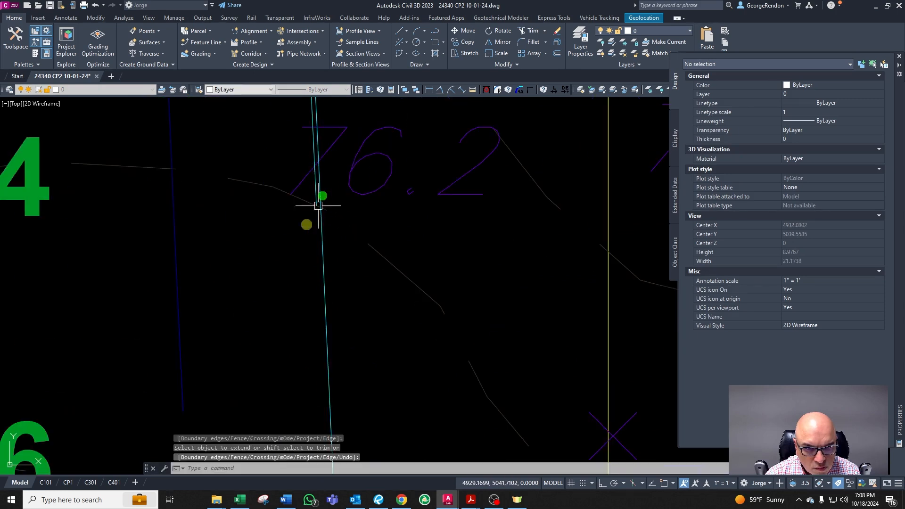
# Step: Inspect the reshaped contours along the west side of the house
pyautogui.scroll(-4, 318, 334)
pyautogui.scroll(2, 284, 309)
pyautogui.press('Escape')
pyautogui.scroll(-2, 283, 313)
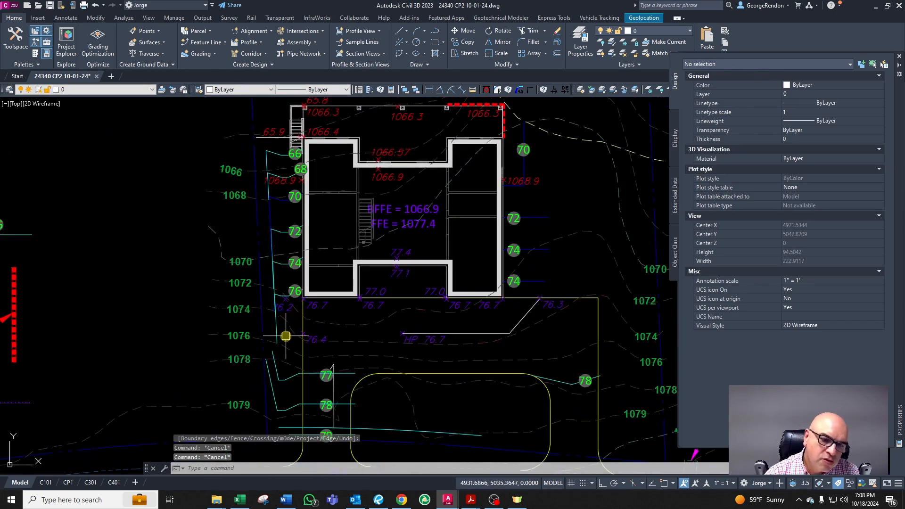
pyautogui.scroll(4, 271, 145)
pyautogui.scroll(-2, 269, 180)
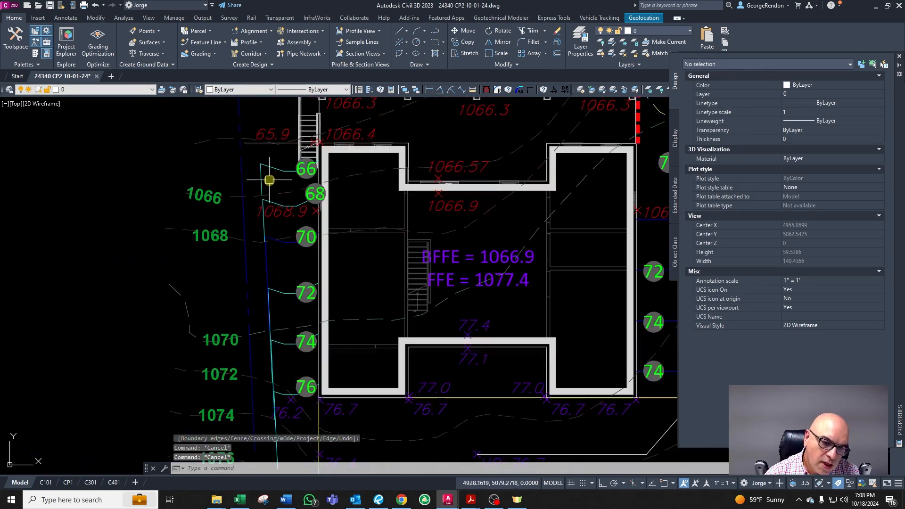
pyautogui.press('Escape')
pyautogui.scroll(-4, 271, 349)
pyautogui.scroll(6, 289, 340)
pyautogui.scroll(5, 269, 363)
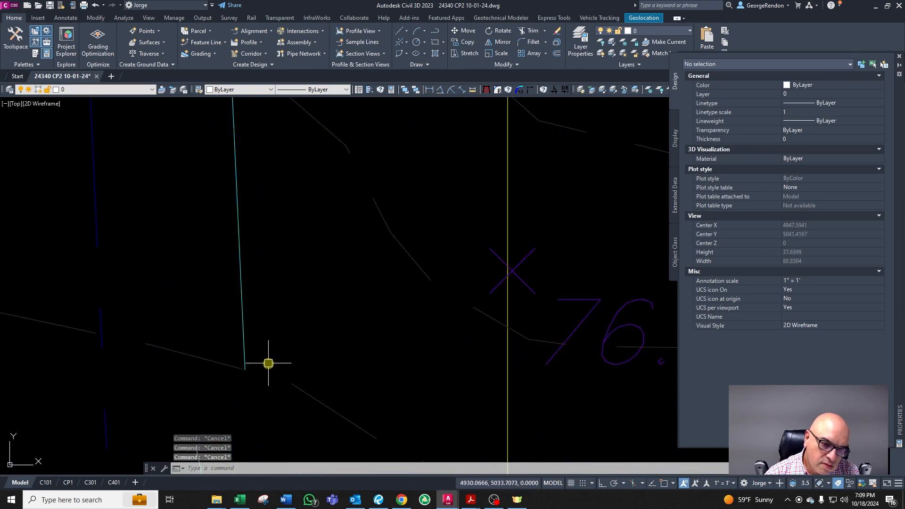
pyautogui.scroll(-6, 244, 366)
pyautogui.scroll(1, 266, 286)
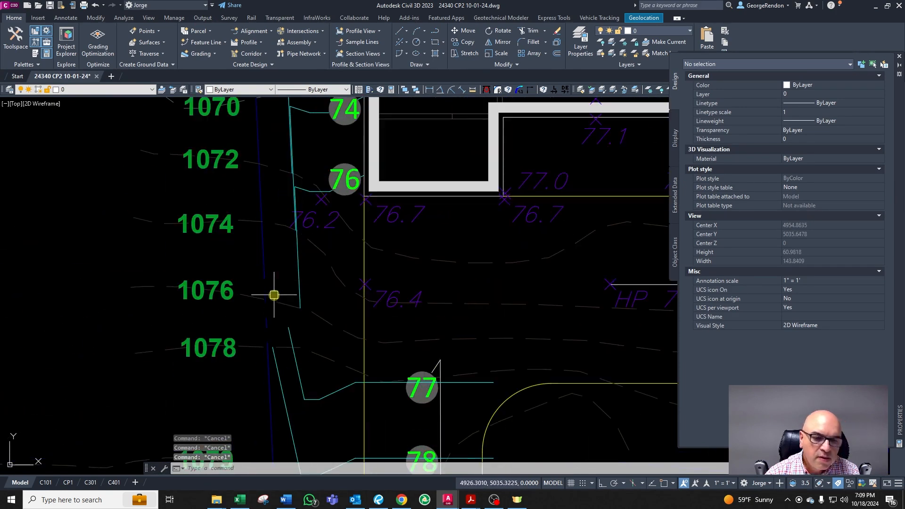
pyautogui.scroll(4, 258, 264)
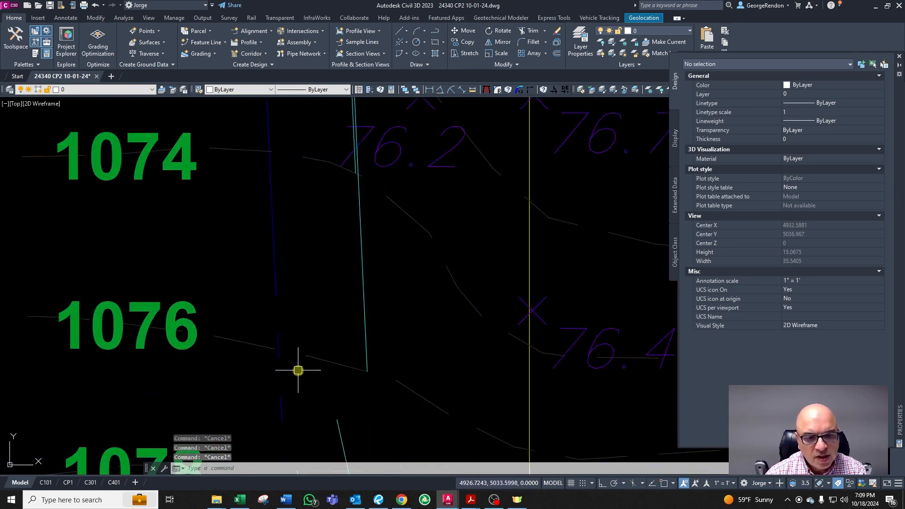
pyautogui.click(325, 360)
pyautogui.press('Escape')
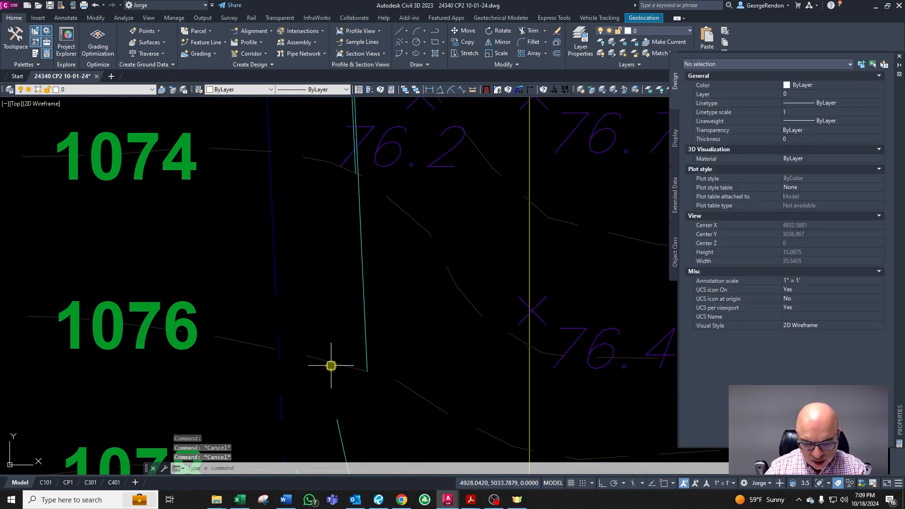
pyautogui.write('o')
pyautogui.press('Return')
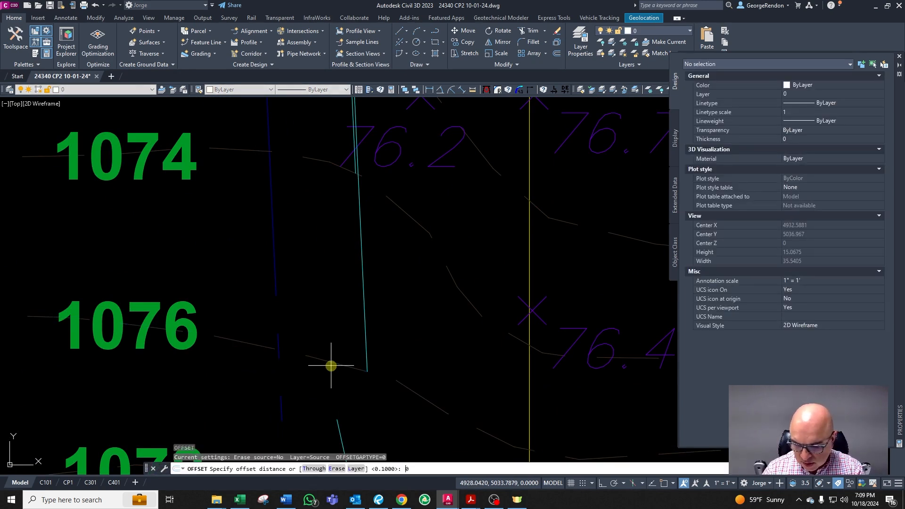
pyautogui.write('0.2')
pyautogui.press('Return')
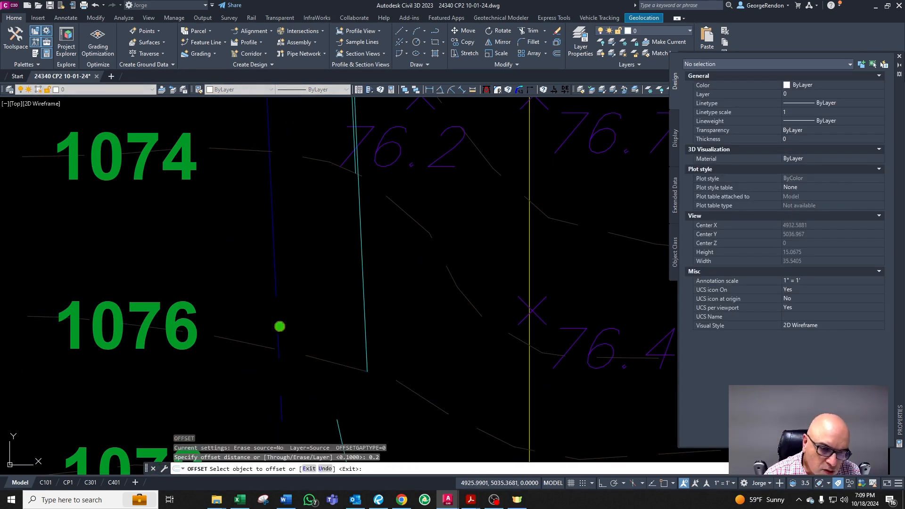
pyautogui.press('Escape')
pyautogui.press('Escape')
pyautogui.press('Escape')
# Step: Draw a diagonal line from near the property line up across the 76 contour toward the 76.2 spot elevation
pyautogui.scroll(2, 292, 359)
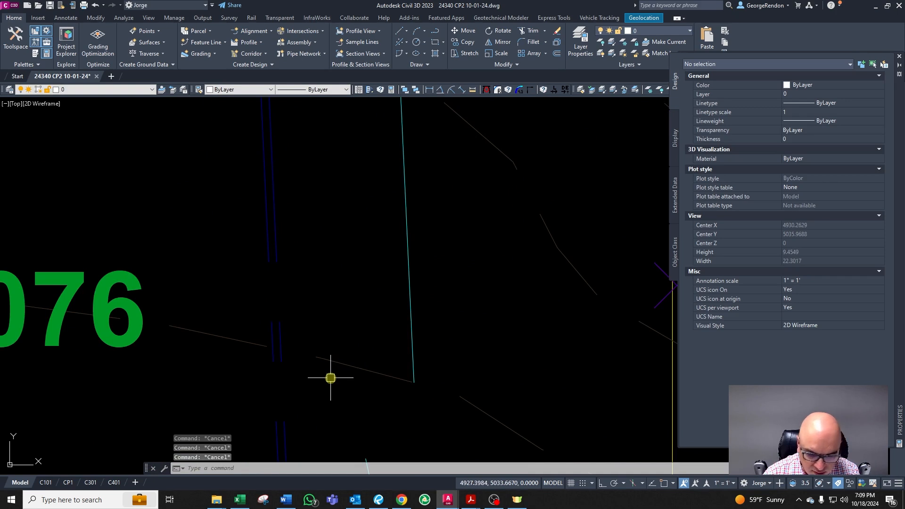
pyautogui.write('l')
pyautogui.press('Return')
pyautogui.scroll(4, 301, 358)
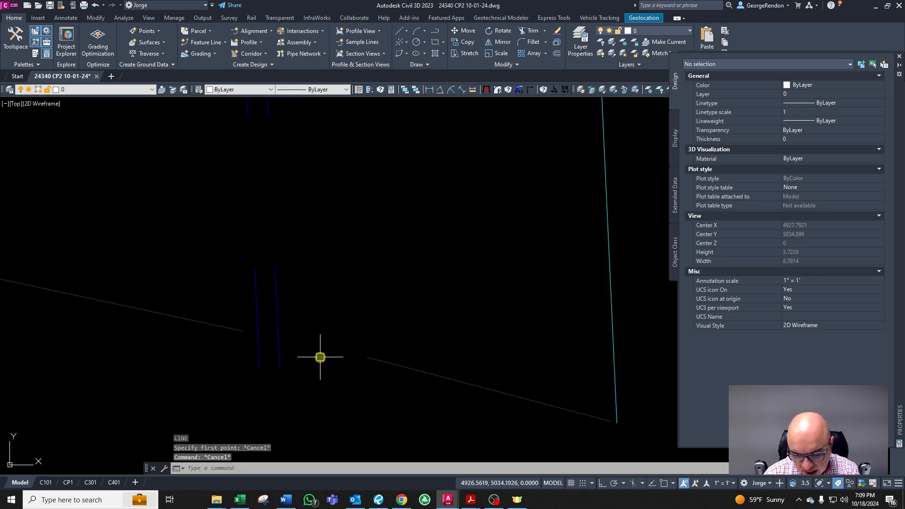
pyautogui.click(283, 337)
pyautogui.scroll(6, 292, 321)
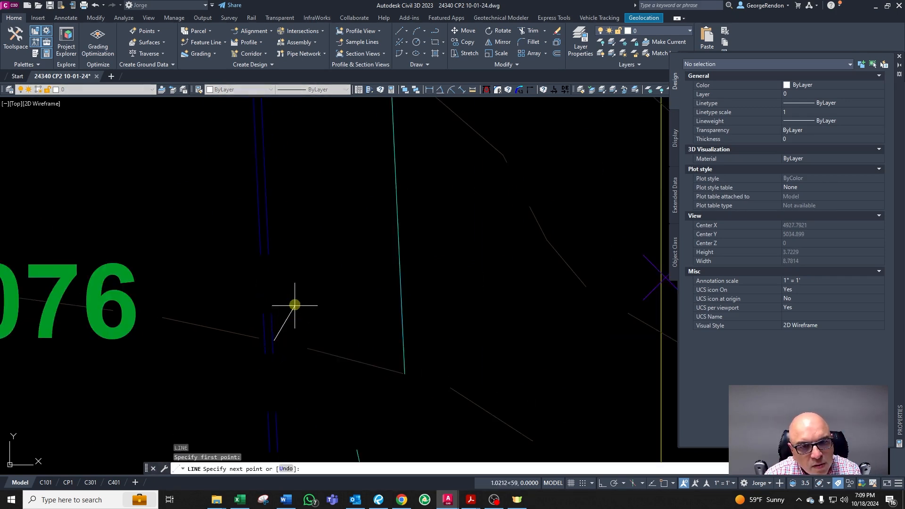
pyautogui.scroll(-4, 297, 330)
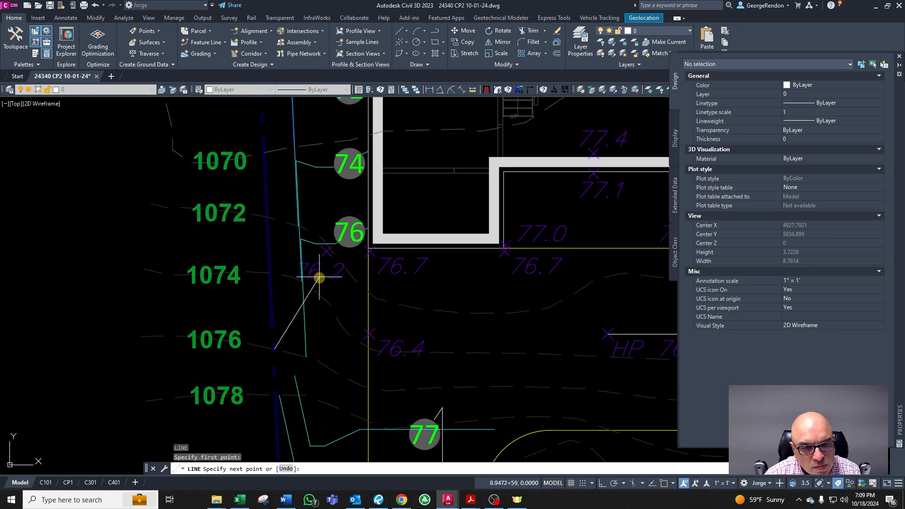
pyautogui.click(322, 283)
pyautogui.press('Escape')
pyautogui.press('Escape')
pyautogui.scroll(4, 307, 335)
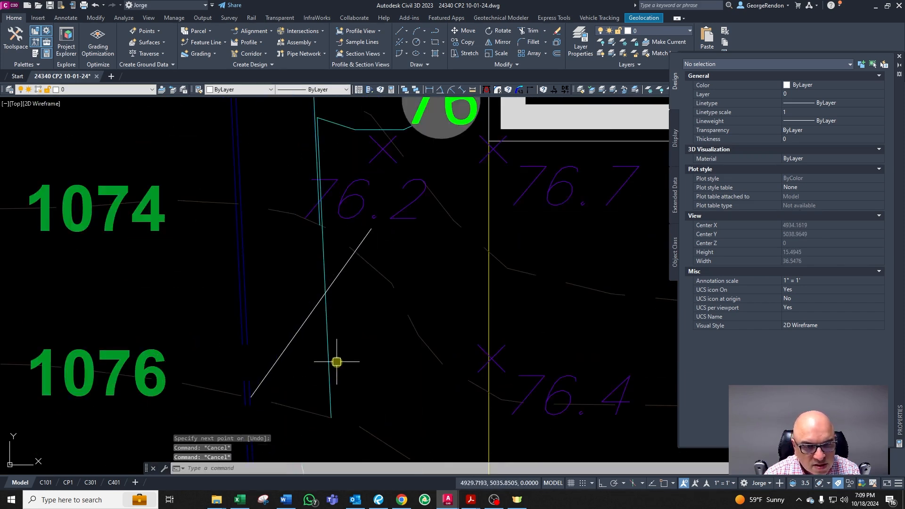
pyautogui.write('cha')
pyautogui.press('Return')
pyautogui.click(301, 326)
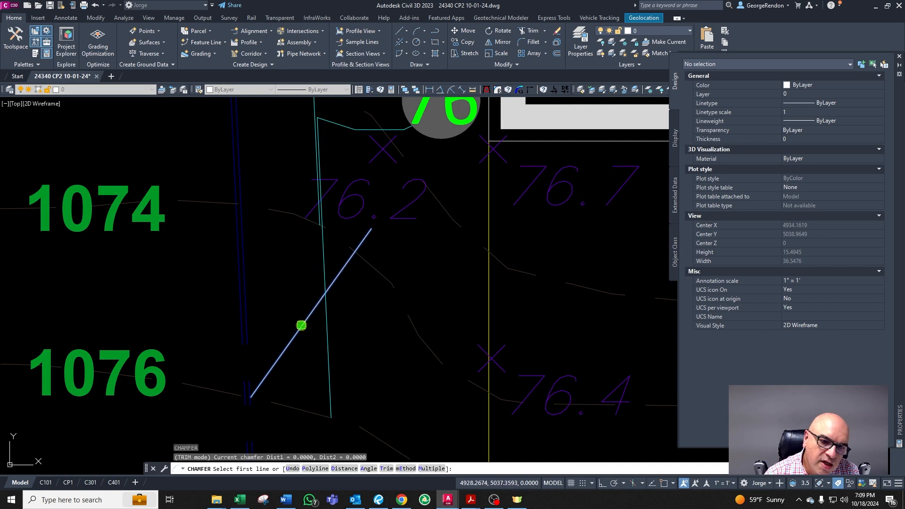
pyautogui.press('Escape')
pyautogui.scroll(-2, 324, 283)
pyautogui.click(299, 325)
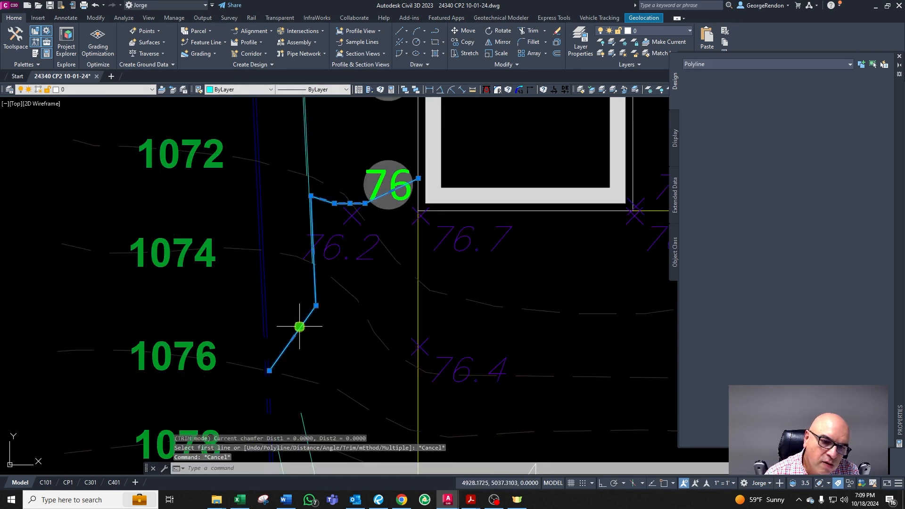
pyautogui.press('Escape')
pyautogui.click(304, 327)
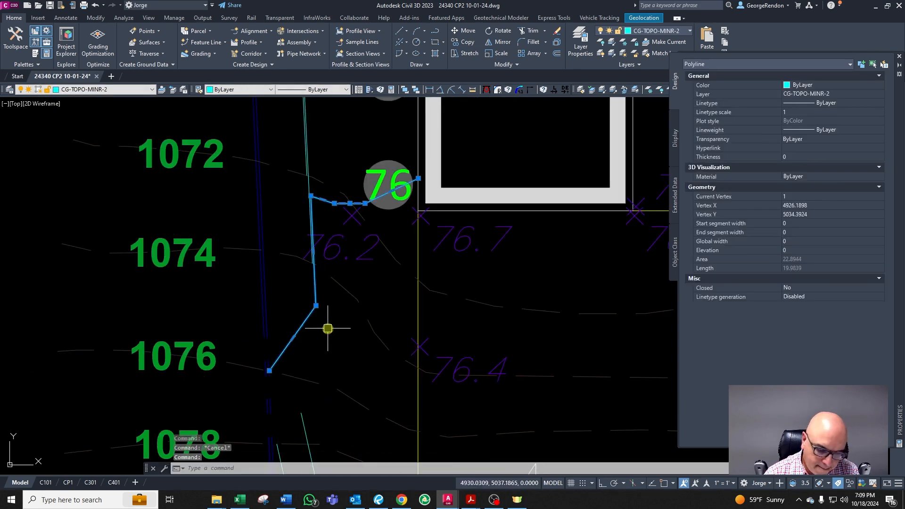
pyautogui.press('Escape')
pyautogui.click(300, 327)
pyautogui.press('Escape')
# Step: Offset the diagonal contour segment 4 units toward the property line on the west
pyautogui.write('o')
pyautogui.press('Return')
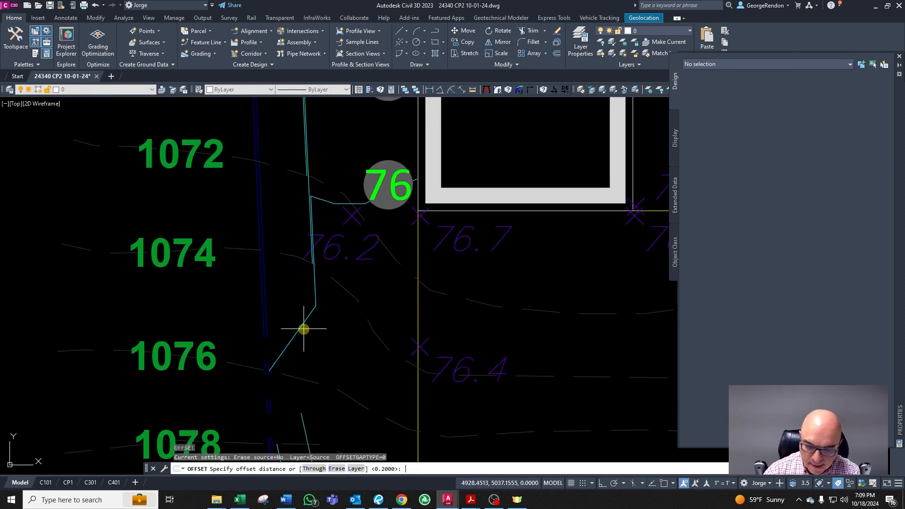
pyautogui.write('4')
pyautogui.press('Return')
pyautogui.scroll(2, 289, 329)
pyautogui.click(300, 336)
pyautogui.click(287, 294)
pyautogui.press('Return')
pyautogui.scroll(4, 262, 222)
pyautogui.press('Escape')
pyautogui.press('Escape')
pyautogui.press('Escape')
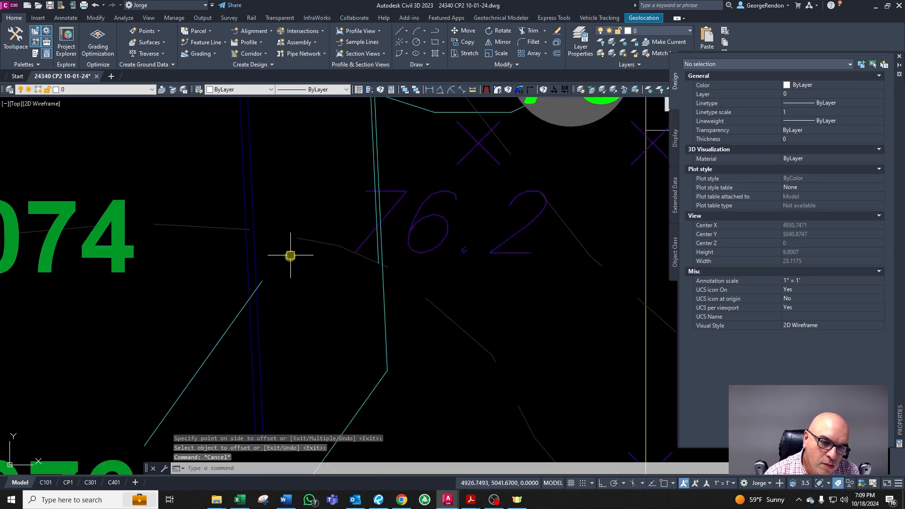
pyautogui.write('c')
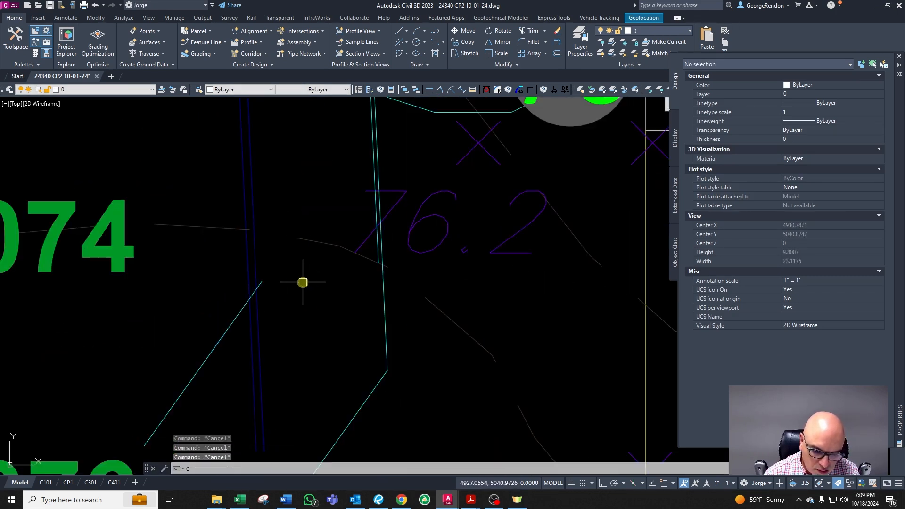
pyautogui.write('ha')
pyautogui.press('Return')
pyautogui.click(232, 312)
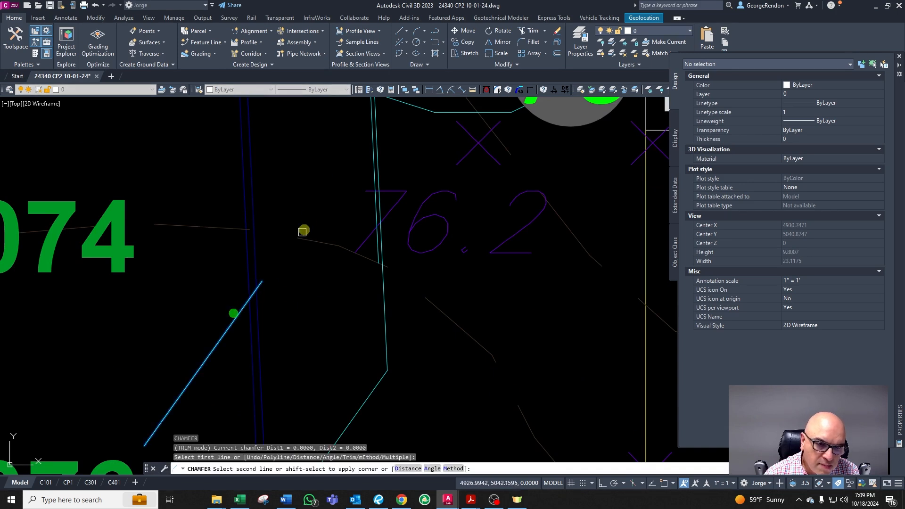
pyautogui.scroll(-3, 289, 176)
pyautogui.scroll(3, 281, 279)
pyautogui.scroll(-3, 289, 273)
pyautogui.press('Escape')
pyautogui.press('Escape')
pyautogui.press('Escape')
pyautogui.write('cha')
pyautogui.press('Return')
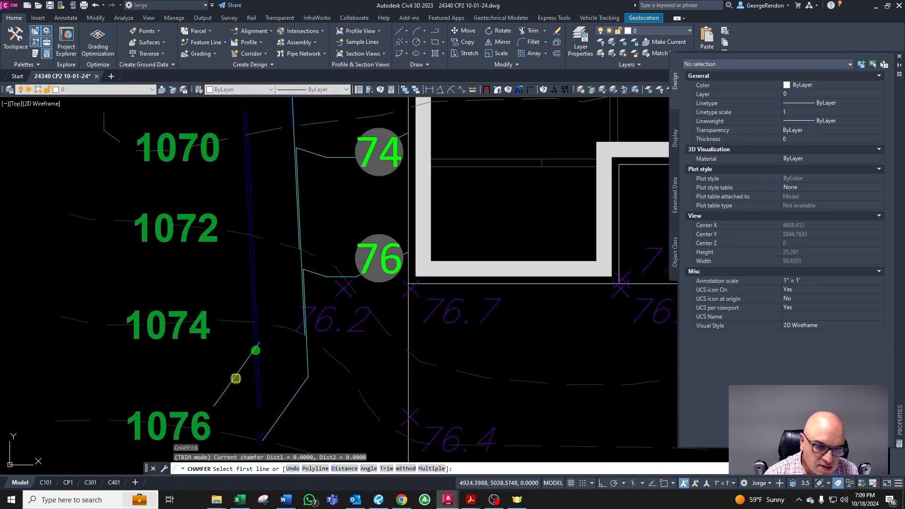
pyautogui.scroll(2, 283, 267)
pyautogui.click(339, 242)
pyautogui.press('Escape')
pyautogui.press('Escape')
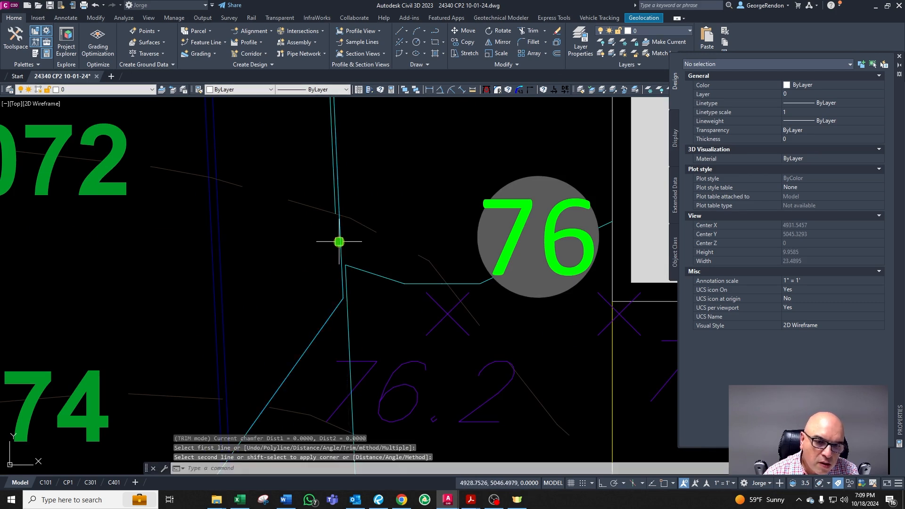
pyautogui.scroll(-3, 343, 238)
pyautogui.scroll(3, 302, 325)
pyautogui.write('TR')
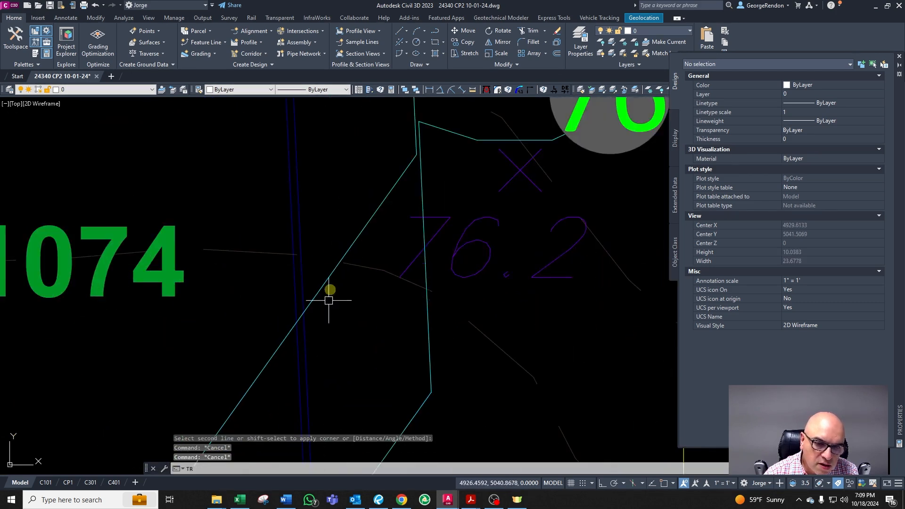
pyautogui.scroll(-3, 326, 301)
pyautogui.press('Escape')
pyautogui.press('Escape')
# Step: Trim the excess part of the diagonal line where it meets the property line
pyautogui.scroll(4, 340, 259)
pyautogui.write('TR')
pyautogui.press('Return')
pyautogui.click(315, 299)
pyautogui.press('Return')
pyautogui.click(297, 310)
pyautogui.press('Return')
pyautogui.press('Escape')
# Step: Offset the short diagonal contour segment near the 74 contour 4 units to the west
pyautogui.scroll(-4, 311, 285)
pyautogui.click(324, 264)
pyautogui.scroll(-2, 324, 265)
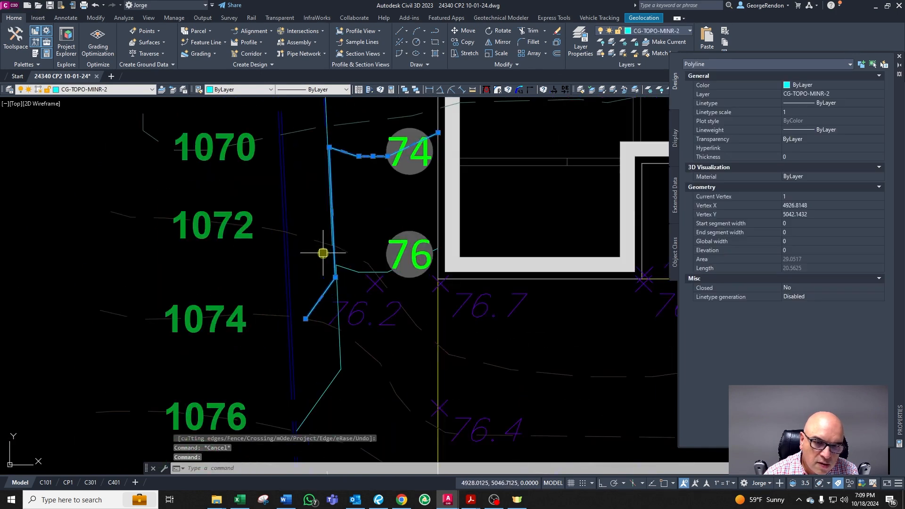
pyautogui.press('Escape')
pyautogui.scroll(2, 320, 299)
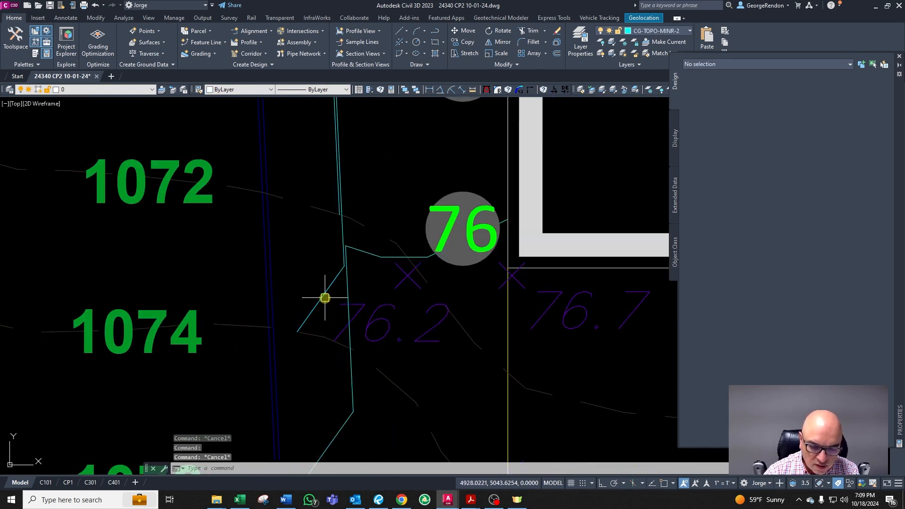
pyautogui.write('o')
pyautogui.press('Return')
pyautogui.write('4')
pyautogui.press('Return')
pyautogui.scroll(2, 324, 297)
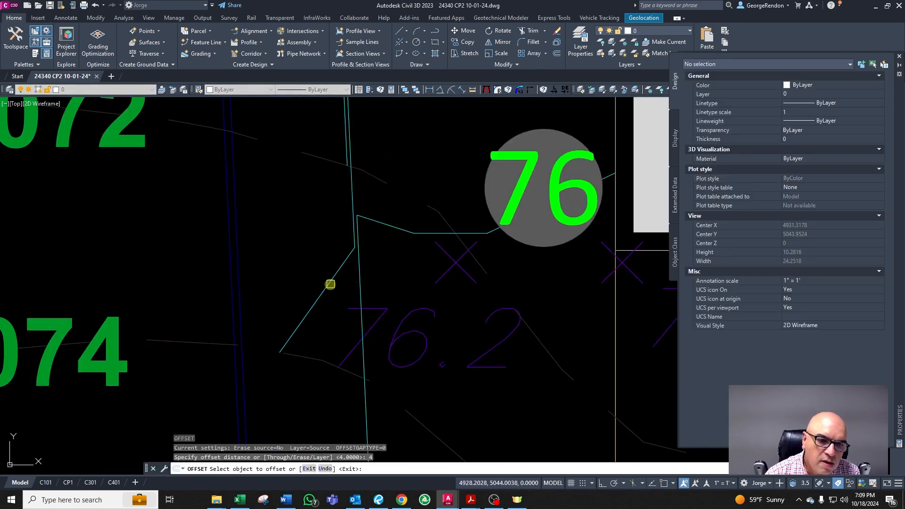
pyautogui.click(330, 285)
pyautogui.click(320, 260)
pyautogui.scroll(-4, 304, 283)
pyautogui.scroll(4, 305, 320)
pyautogui.press('Escape')
# Step: Chamfer the new offset line and the 74 contour into a sharp corner
pyautogui.write('cha')
pyautogui.press('Return')
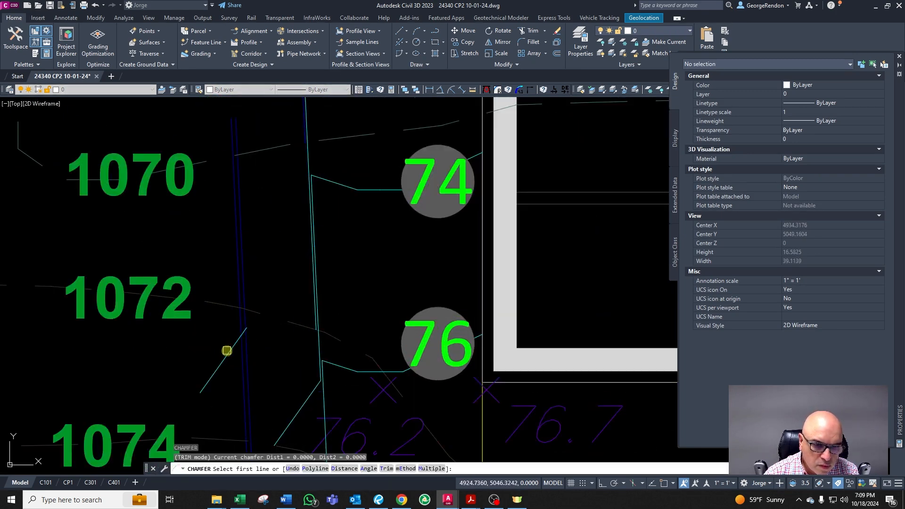
pyautogui.click(227, 351)
pyautogui.scroll(2, 292, 238)
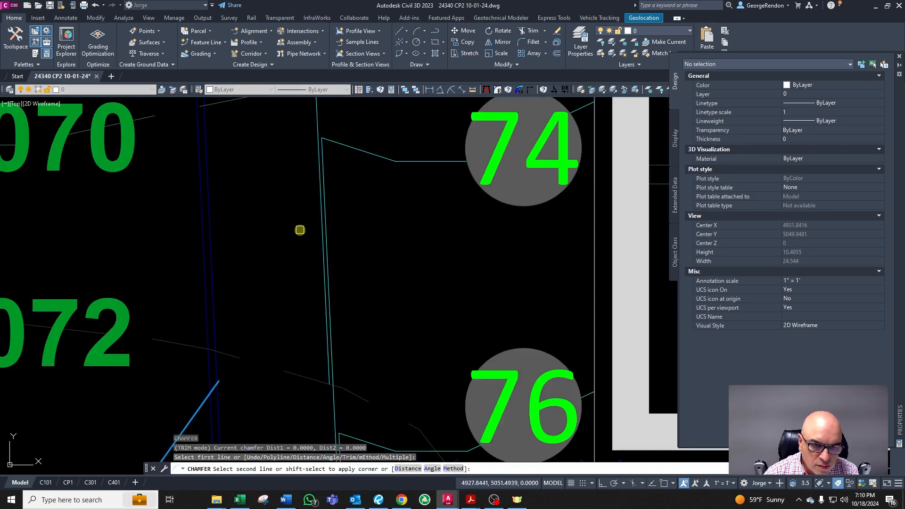
pyautogui.click(317, 212)
pyautogui.press('Escape')
pyautogui.press('Escape')
pyautogui.scroll(-2, 294, 278)
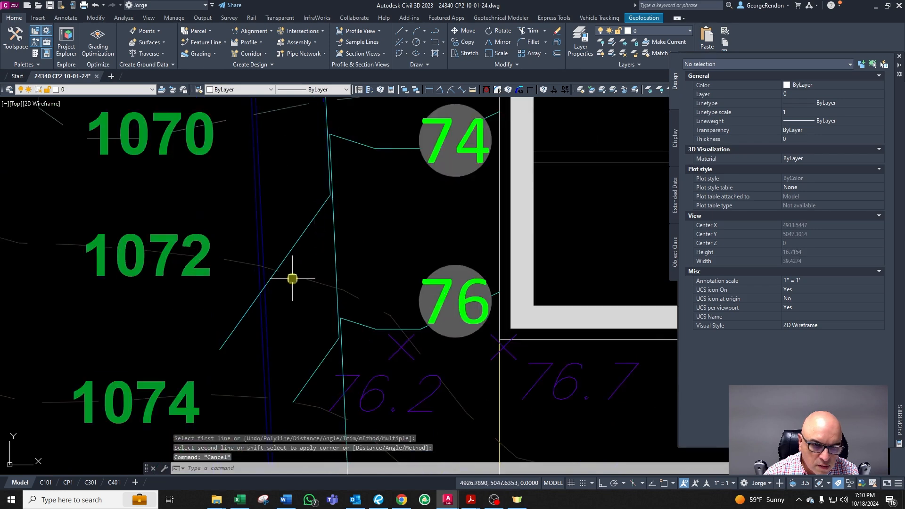
pyautogui.write('tr')
pyautogui.press('Return')
pyautogui.click(303, 283)
pyautogui.press('Return')
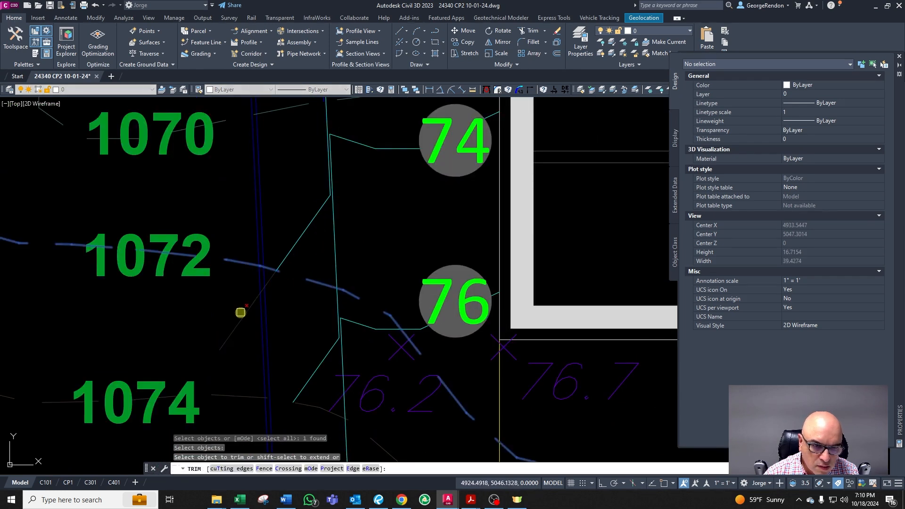
pyautogui.press('Escape')
pyautogui.scroll(-4, 243, 319)
pyautogui.scroll(4, 288, 294)
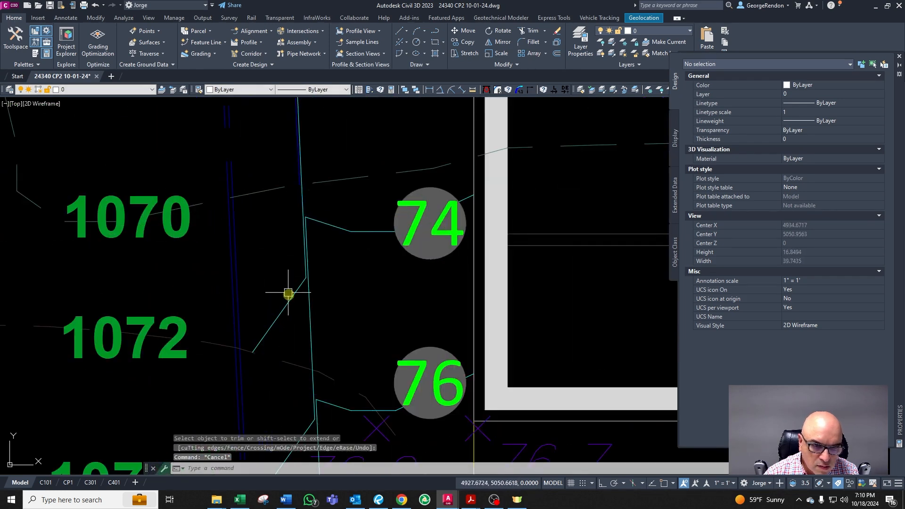
pyautogui.click(289, 293)
pyautogui.write('o')
pyautogui.press('Return')
pyautogui.write('4')
pyautogui.press('Return')
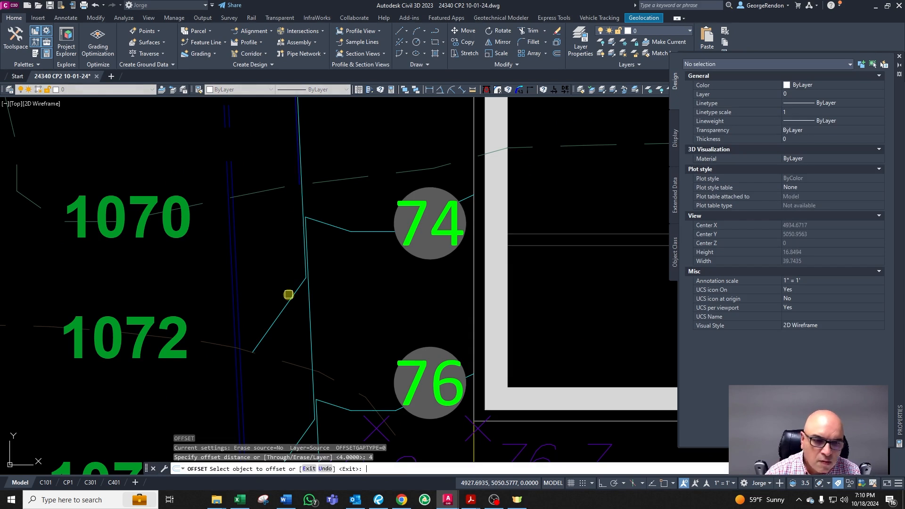
pyautogui.press('Escape')
pyautogui.press('Escape')
pyautogui.press('Escape')
pyautogui.scroll(-6, 283, 287)
pyautogui.scroll(3, 319, 314)
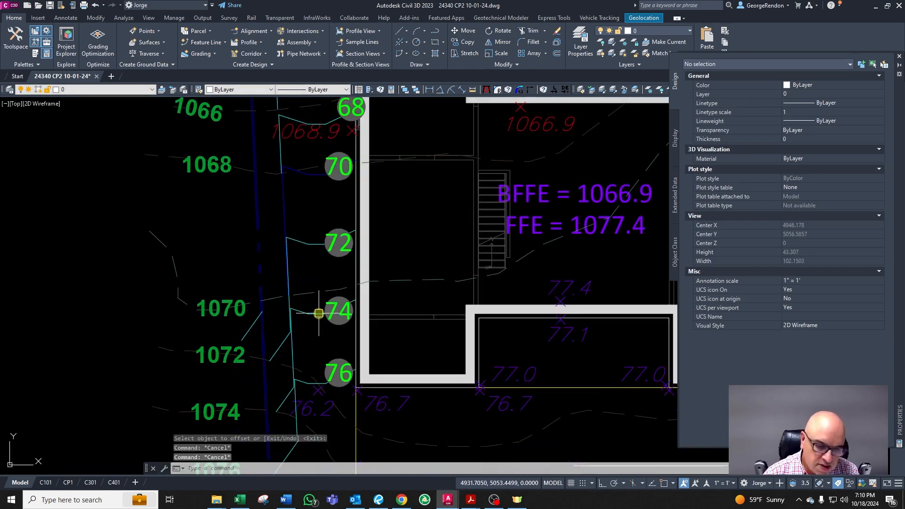
pyautogui.press('Escape')
pyautogui.scroll(2, 288, 302)
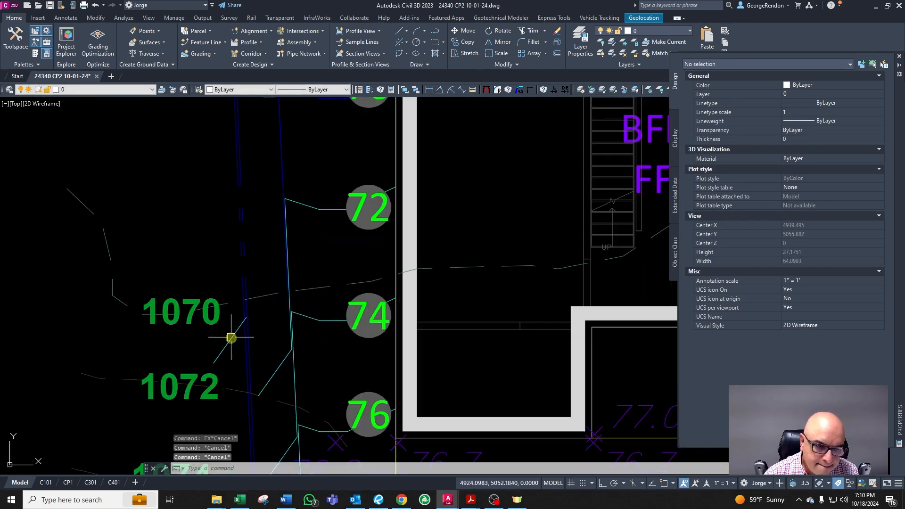
pyautogui.click(231, 338)
pyautogui.write('c')
pyautogui.press('Escape')
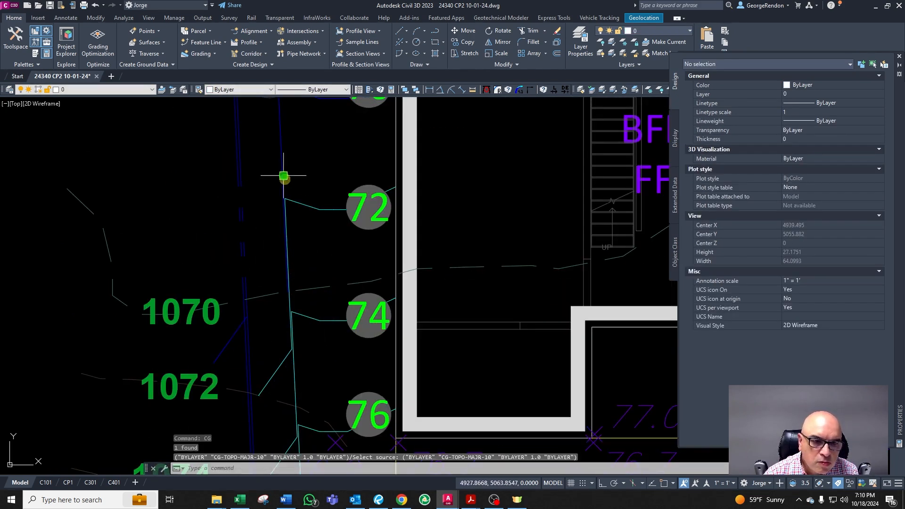
pyautogui.write('cha')
pyautogui.press('Return')
pyautogui.click(229, 335)
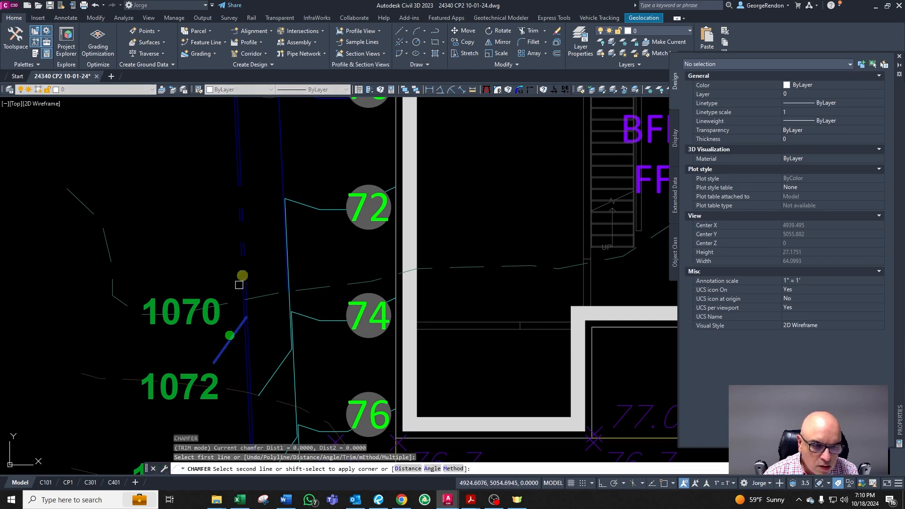
pyautogui.press('Escape')
pyautogui.press('Escape')
pyautogui.press('Escape')
pyautogui.press('Escape')
pyautogui.scroll(-5, 285, 166)
pyautogui.scroll(6, 285, 291)
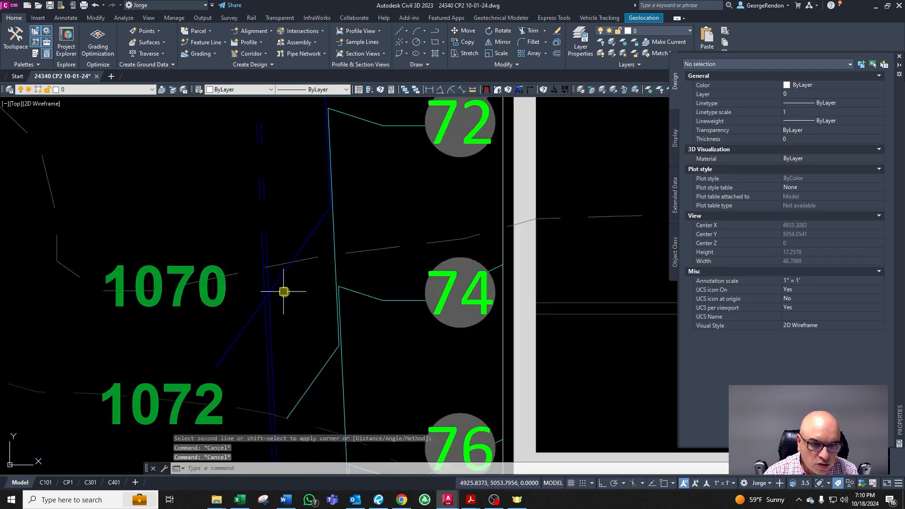
pyautogui.write('tr')
pyautogui.press('Return')
pyautogui.press('Escape')
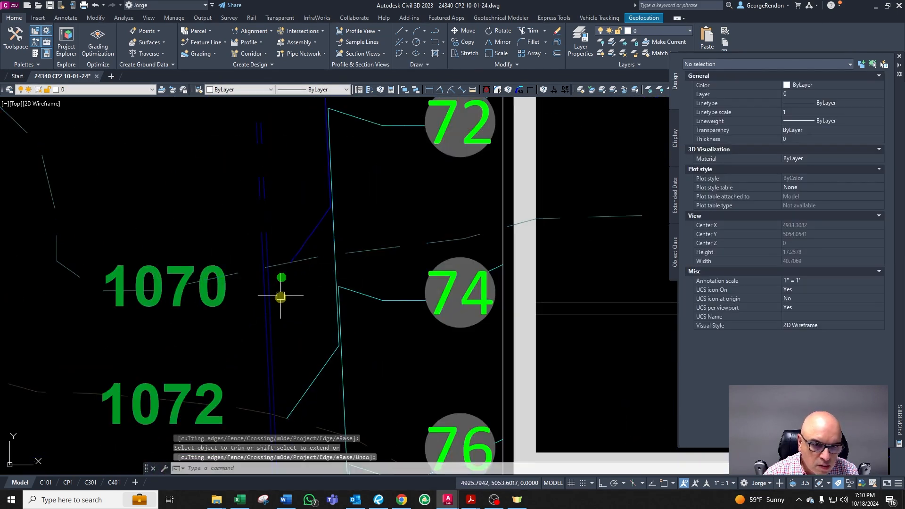
pyautogui.scroll(-3, 290, 249)
pyautogui.scroll(-4, 291, 249)
pyautogui.scroll(4, 299, 247)
pyautogui.scroll(-3, 295, 396)
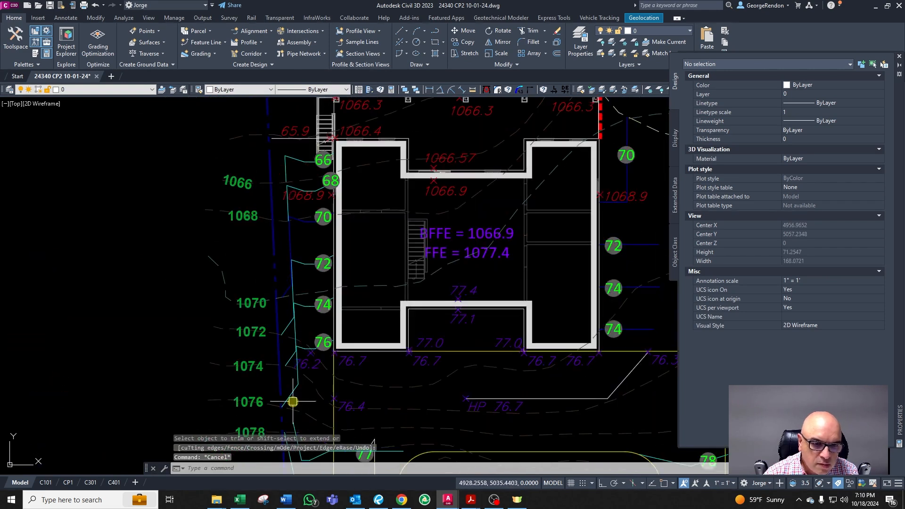
pyautogui.scroll(6, 298, 393)
pyautogui.press('Escape')
pyautogui.press('Escape')
pyautogui.write('l')
pyautogui.press('Return')
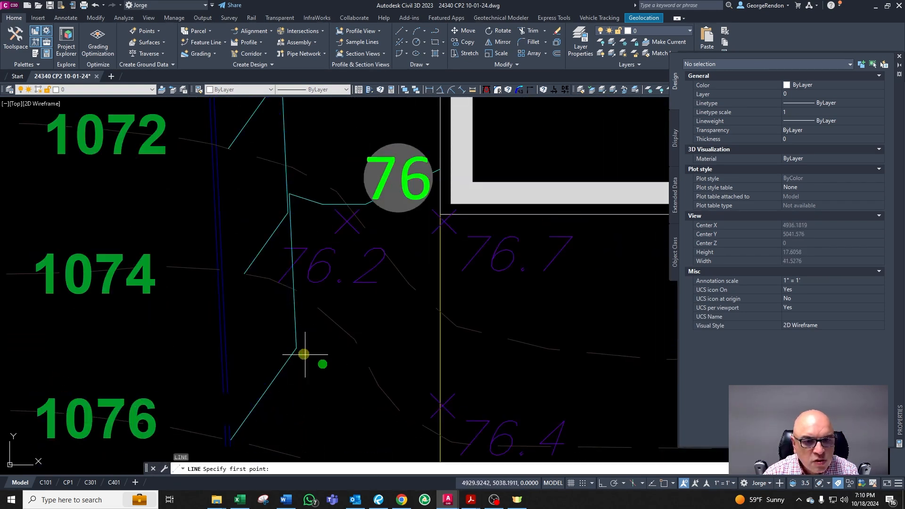
pyautogui.scroll(4, 313, 348)
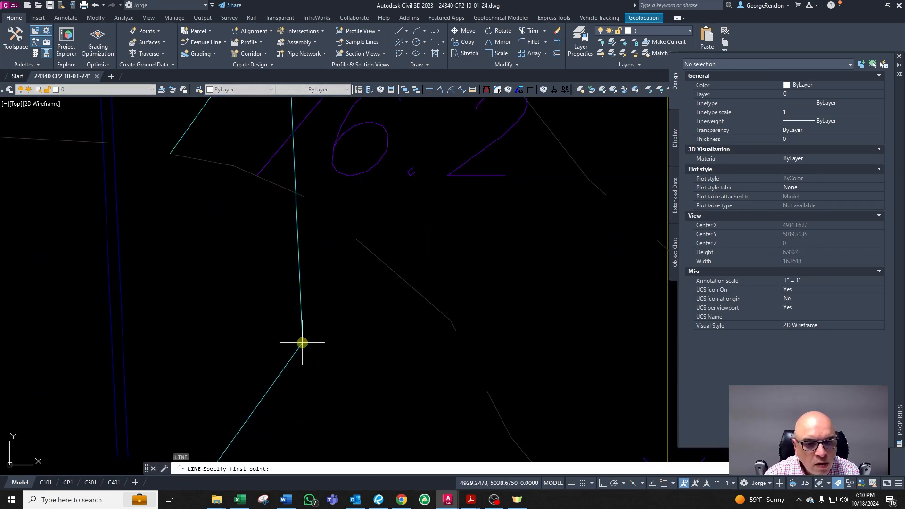
pyautogui.press('Escape')
pyautogui.click(305, 344)
pyautogui.scroll(-12, 305, 344)
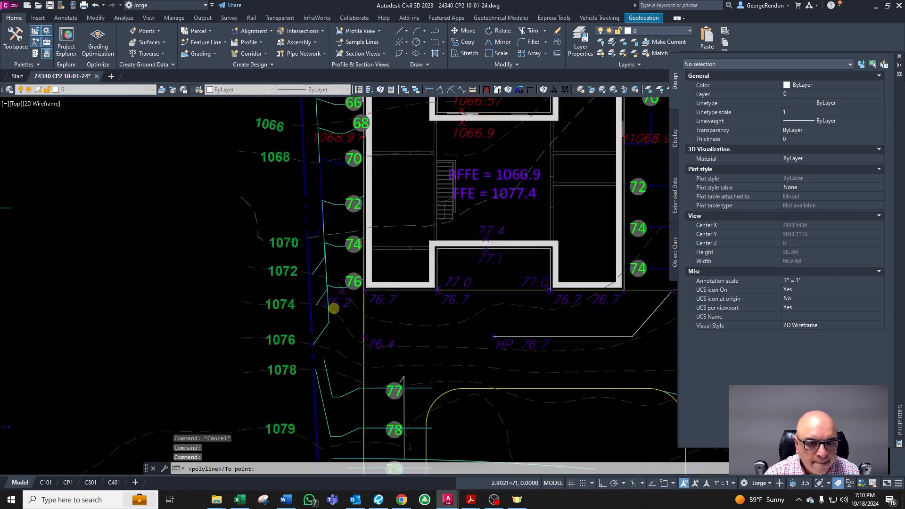
pyautogui.scroll(6, 328, 168)
pyautogui.scroll(2, 332, 157)
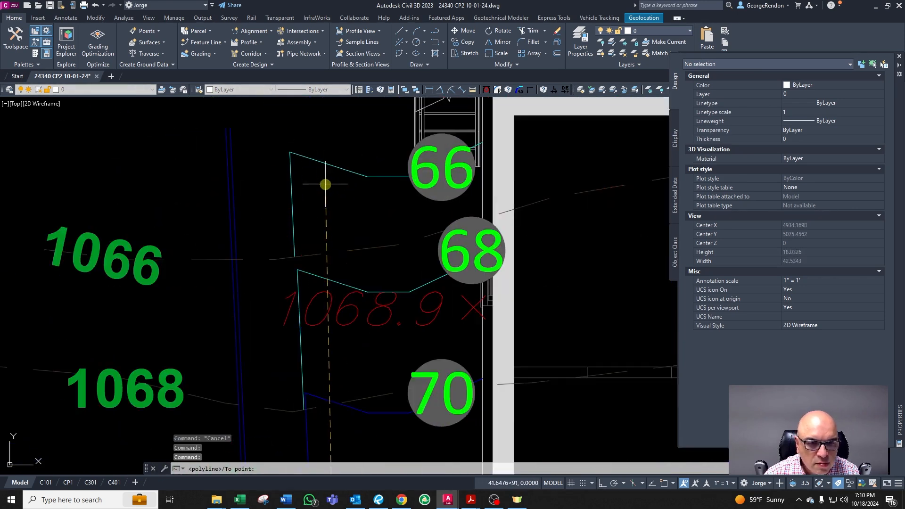
# Step: Draw a line connecting the west offset line up to the endpoint of the 66 contour's corner
pyautogui.keyDown('shift'); pyautogui.rightClick(323, 183); pyautogui.keyUp('shift')
pyautogui.click(360, 227)
pyautogui.click(298, 161)
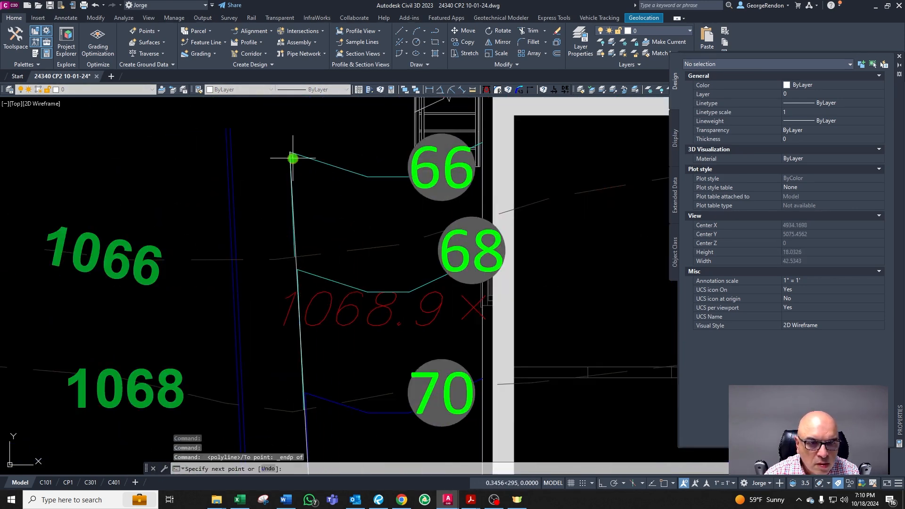
pyautogui.press('Escape')
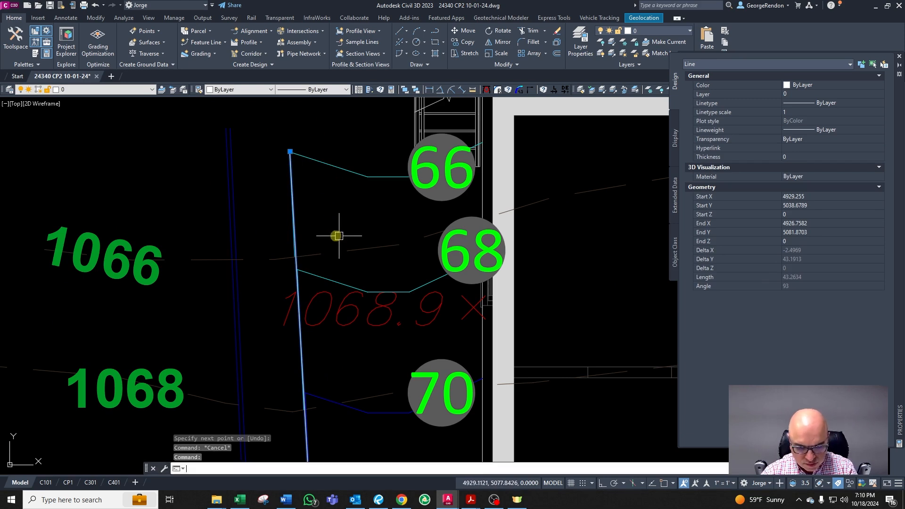
# Step: Run the CG command on the new west line to apply the CG-TOPO-MAJR-10 layer properties
pyautogui.write('cg')
pyautogui.press('Return')
pyautogui.scroll(-5, 295, 232)
pyautogui.scroll(8, 146, 265)
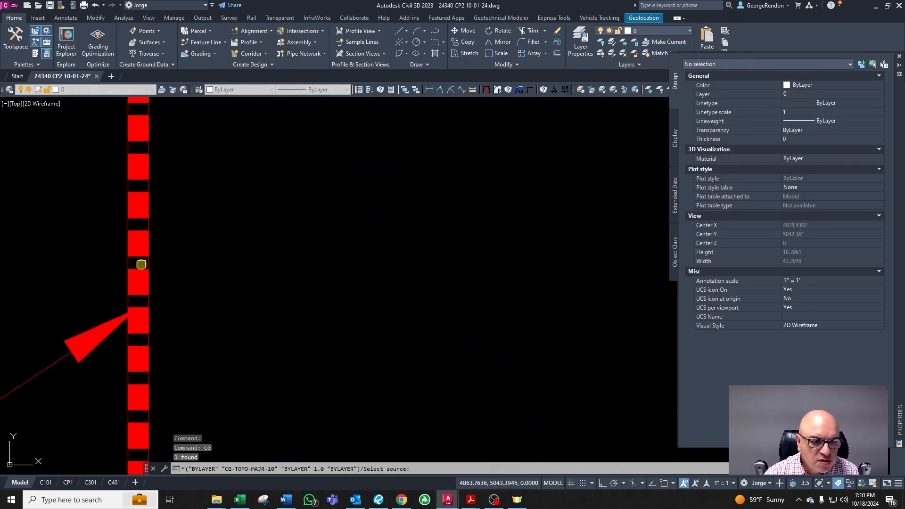
pyautogui.press('Escape')
pyautogui.press('Escape')
pyautogui.press('Escape')
pyautogui.scroll(-5, 146, 265)
pyautogui.scroll(8, 264, 212)
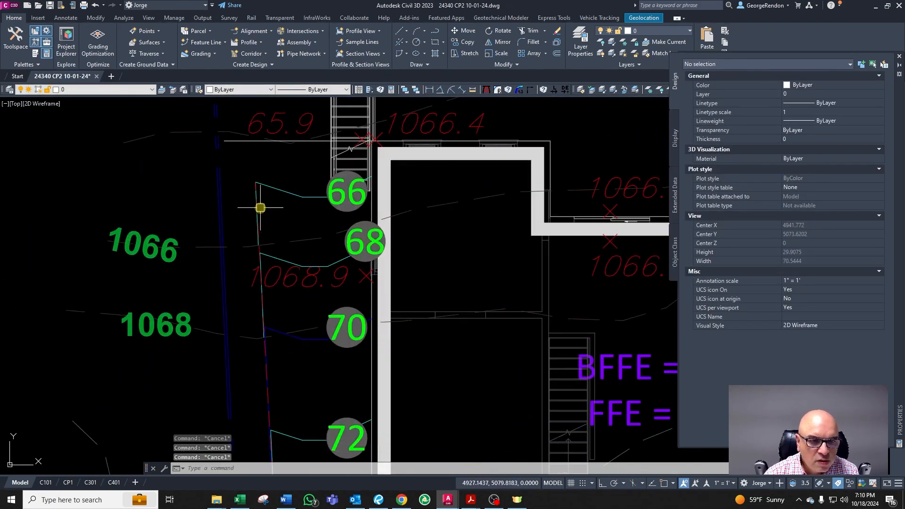
# Step: Set the width of the west boundary polyline to 1 with the polyline width command
pyautogui.write('pw')
pyautogui.press('Return')
pyautogui.click(325, 197)
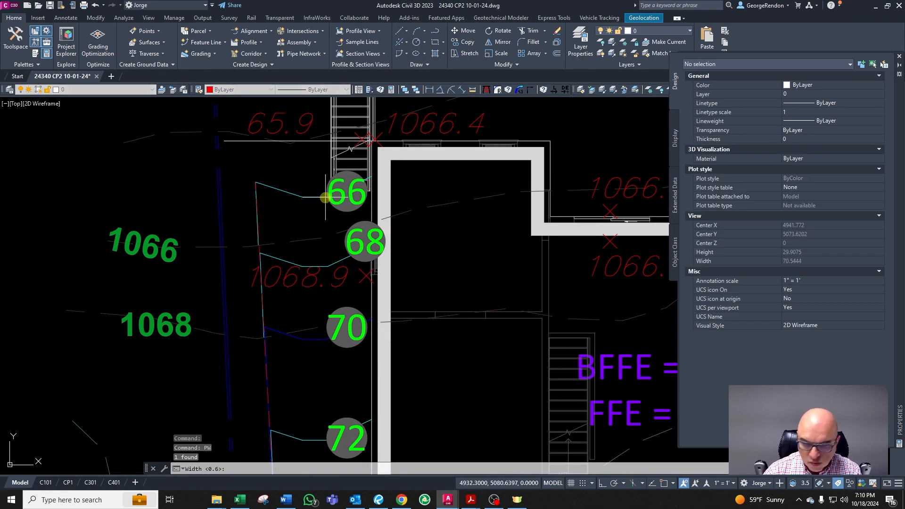
pyautogui.write('1')
pyautogui.press('Return')
pyautogui.scroll(2, 264, 203)
pyautogui.press('Escape')
# Step: Select the west boundary polyline and run the PLCC command on it
pyautogui.click(263, 204)
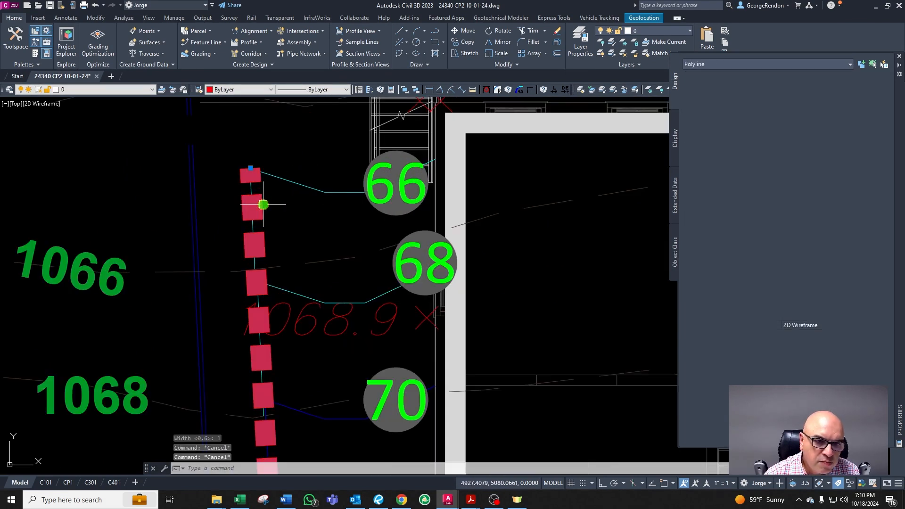
pyautogui.write('PLCC')
pyautogui.press('Return')
pyautogui.press('Escape')
pyautogui.press('Escape')
pyautogui.press('Escape')
# Step: Offset the west wall polyline 0.2 to both sides
pyautogui.write('o')
pyautogui.press('Return')
pyautogui.write('0.2')
pyautogui.press('Return')
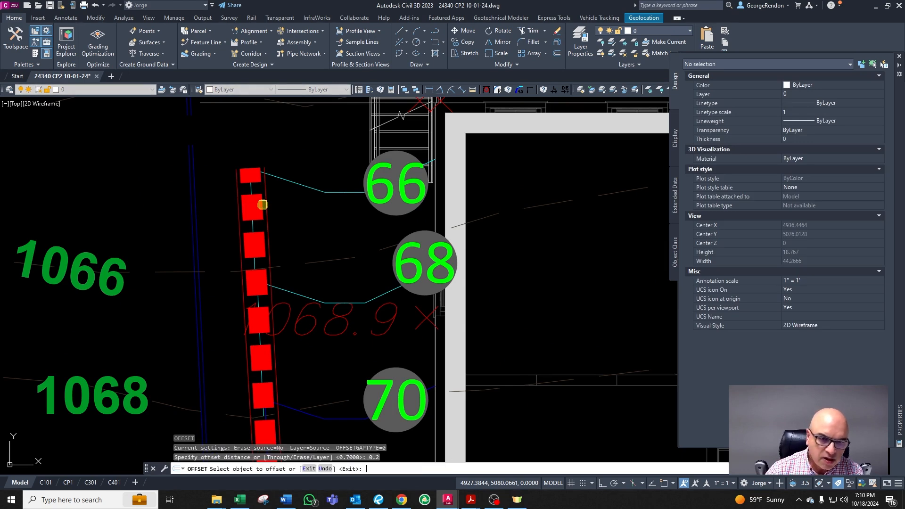
pyautogui.scroll(2, 234, 189)
pyautogui.click(237, 200)
pyautogui.click(249, 202)
pyautogui.click(299, 199)
pyautogui.click(285, 202)
pyautogui.press('Return')
pyautogui.press('Escape')
# Step: Delete the original wall line and the stray lines west of the wall
pyautogui.click(299, 199)
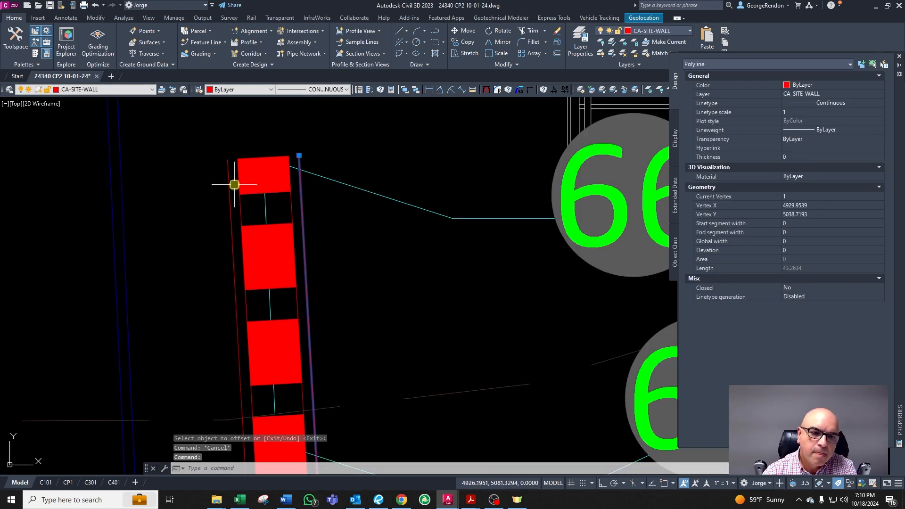
pyautogui.press('Delete')
pyautogui.click(231, 185)
pyautogui.press('Escape')
pyautogui.scroll(-5, 203, 208)
pyautogui.scroll(5, 178, 192)
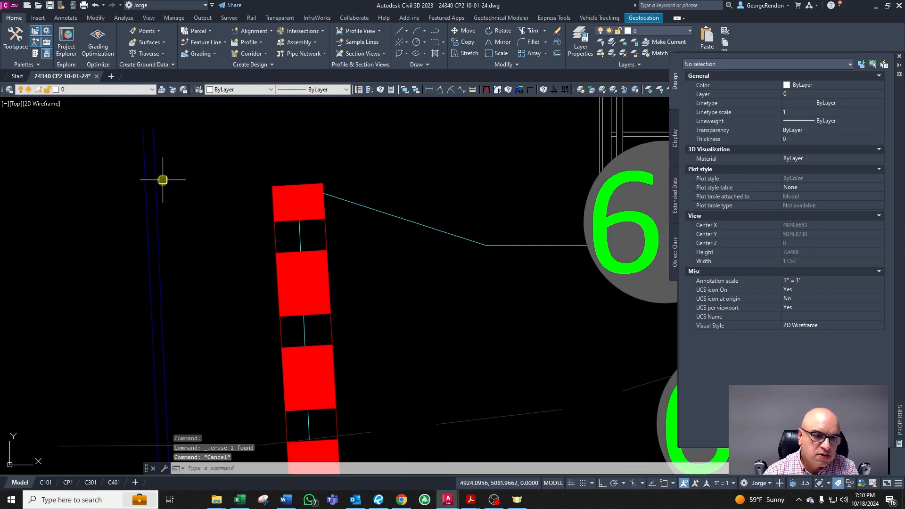
pyautogui.click(157, 182)
pyautogui.scroll(-5, 235, 264)
pyautogui.press('Delete')
pyautogui.click(236, 206)
pyautogui.press('Delete')
pyautogui.scroll(-5, 235, 206)
pyautogui.press('Escape')
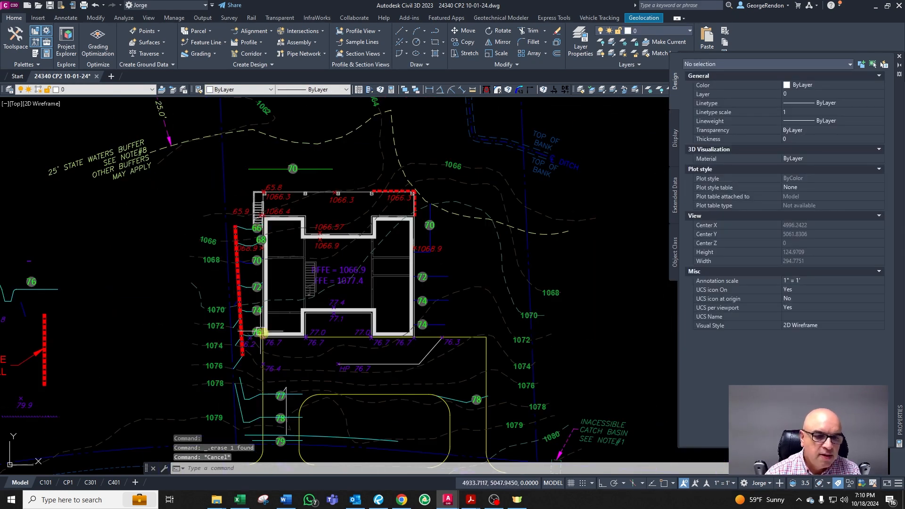
# Step: Zoom out to review the wall and contours along the house's west side
pyautogui.scroll(5, 222, 368)
pyautogui.scroll(-5, 224, 395)
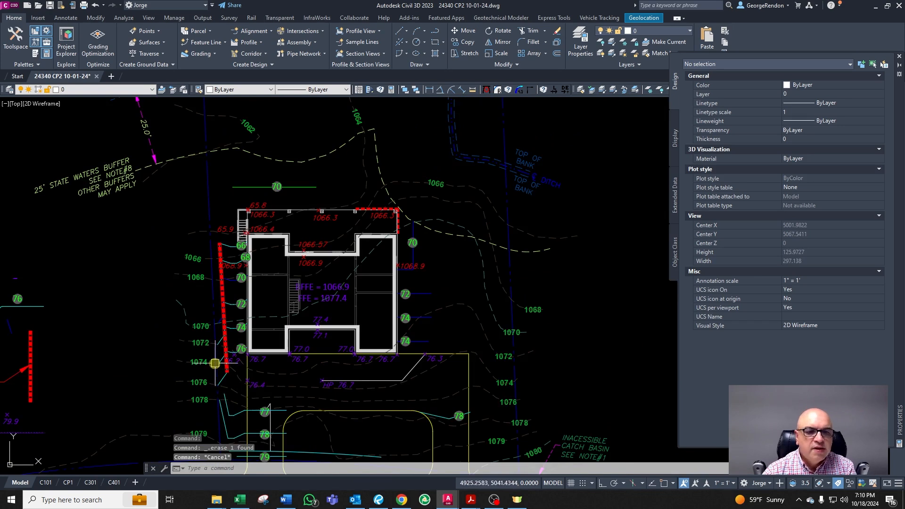
pyautogui.scroll(2, 215, 363)
pyautogui.scroll(3, 236, 264)
pyautogui.scroll(-6, 239, 213)
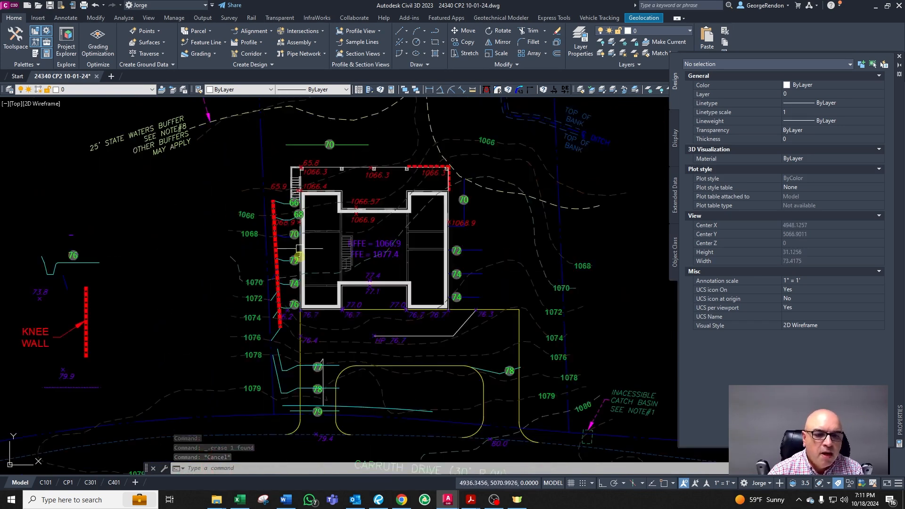
pyautogui.scroll(3, 276, 307)
pyautogui.scroll(3, 309, 197)
pyautogui.scroll(-3, 325, 373)
pyautogui.scroll(2, 349, 358)
pyautogui.click(259, 315)
pyautogui.scroll(4, 255, 317)
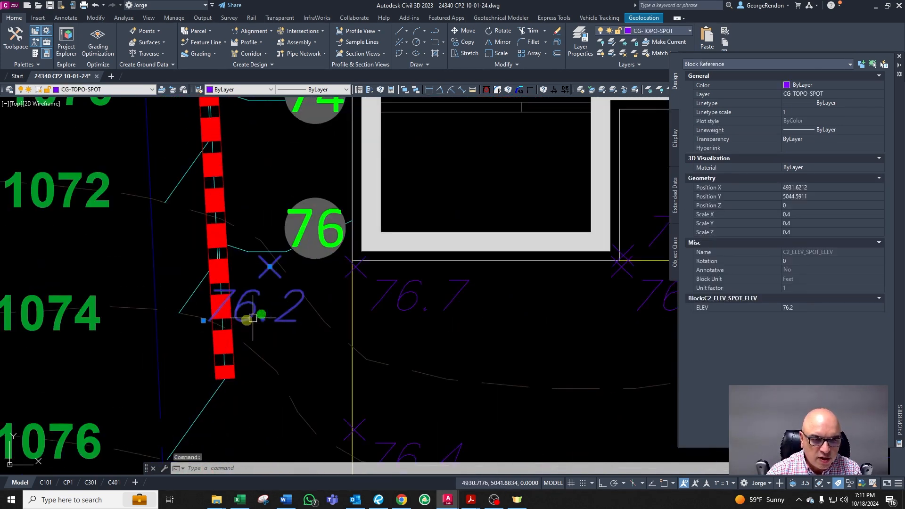
pyautogui.click(208, 317)
pyautogui.press('Escape')
pyautogui.press('Escape')
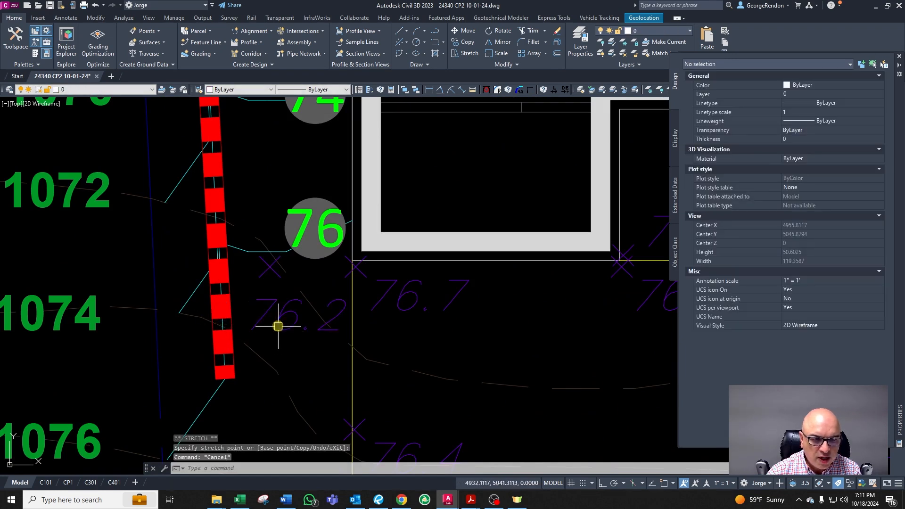
# Step: Inspect the contours and spot elevations beside the west wall from 66 down to 76
pyautogui.scroll(-4, 278, 325)
pyautogui.scroll(-3, 274, 232)
pyautogui.scroll(5, 249, 243)
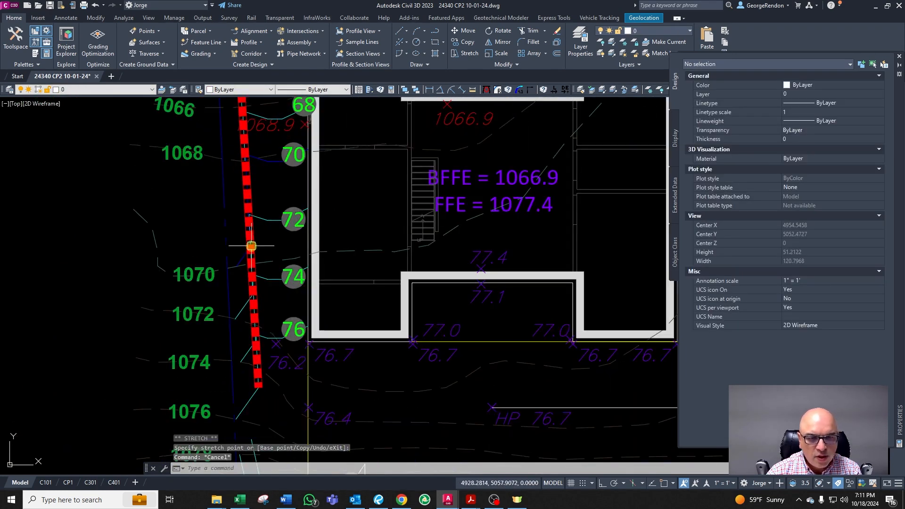
pyautogui.scroll(-3, 308, 231)
pyautogui.scroll(3, 309, 231)
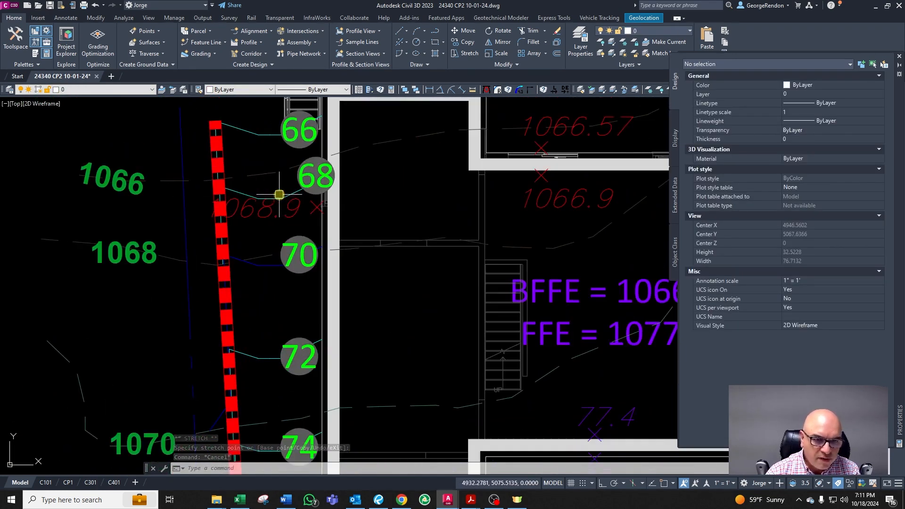
pyautogui.scroll(-3, 274, 175)
pyautogui.scroll(3, 239, 283)
pyautogui.scroll(-3, 232, 317)
pyautogui.scroll(3, 246, 365)
pyautogui.scroll(-2, 245, 364)
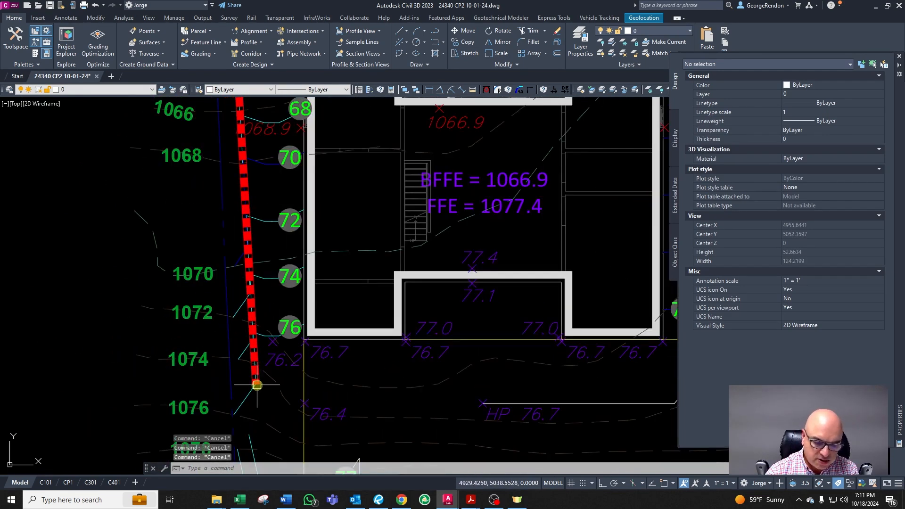
pyautogui.write('pl')
pyautogui.press('Return')
pyautogui.click(256, 410)
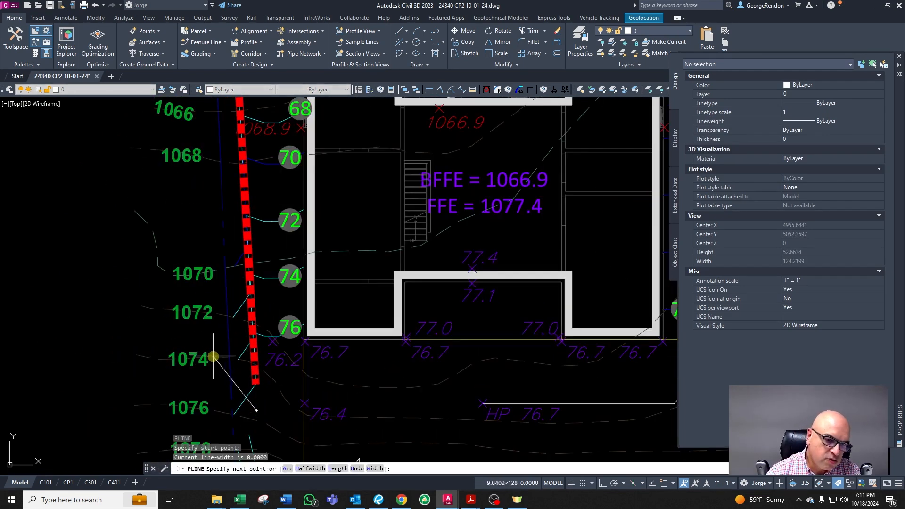
pyautogui.click(216, 360)
pyautogui.press('Escape')
pyautogui.scroll(2, 251, 398)
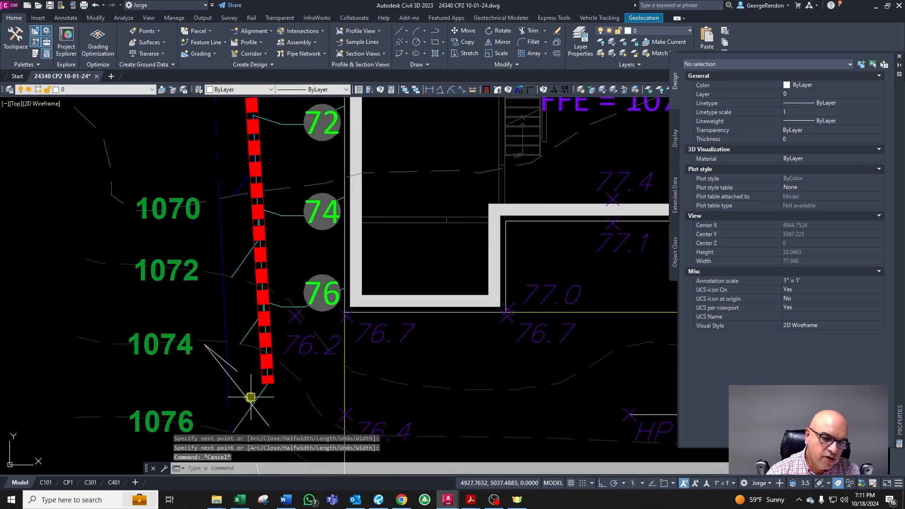
pyautogui.click(240, 388)
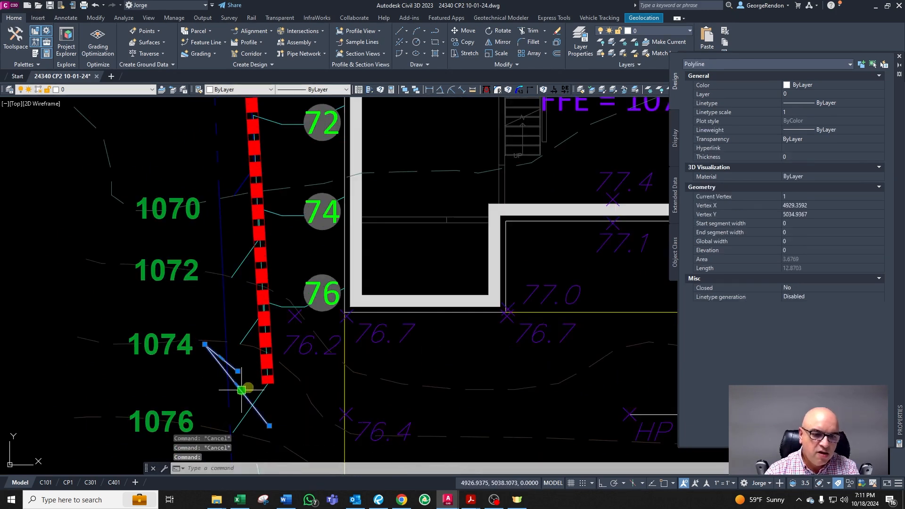
pyautogui.press('Delete')
# Step: Open the 1068.9 spot elevation beside the 68 contour for editing
pyautogui.scroll(-2, 255, 364)
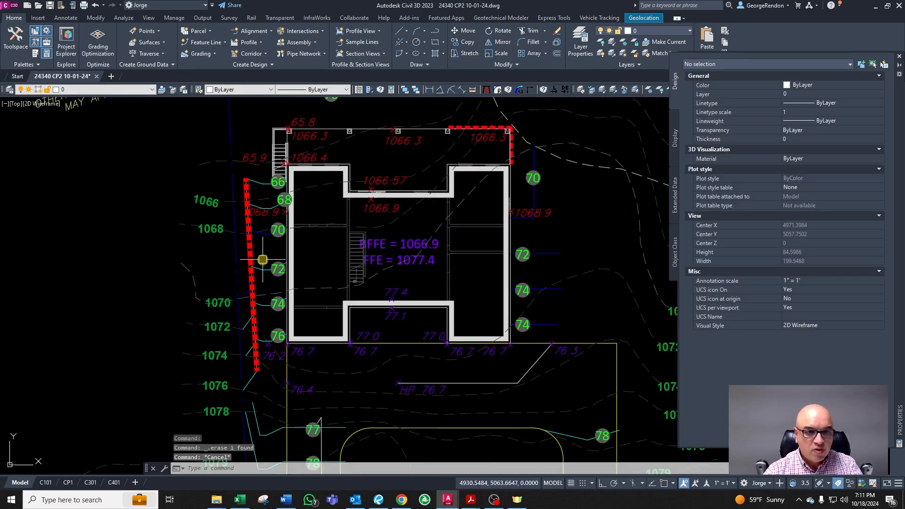
pyautogui.scroll(-2, 265, 218)
pyautogui.scroll(2, 261, 184)
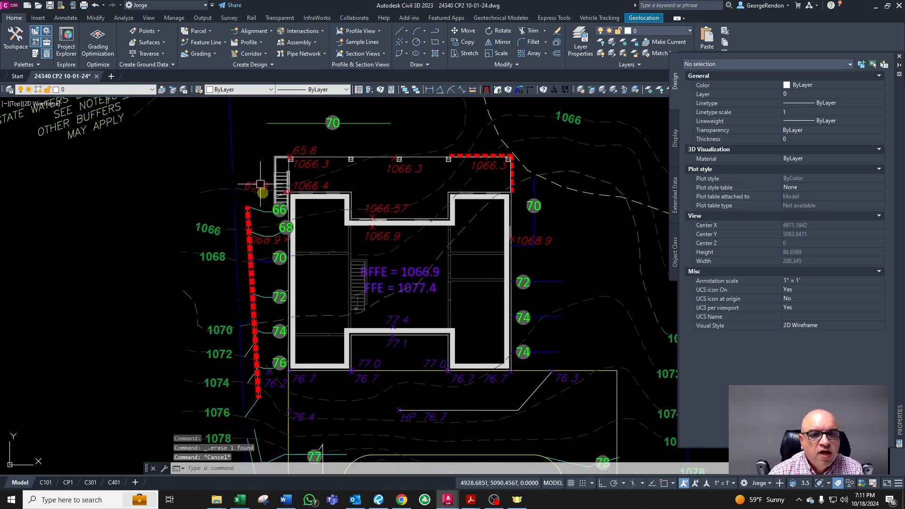
pyautogui.scroll(2, 273, 249)
pyautogui.press('Escape')
pyautogui.press('Escape')
pyautogui.click(268, 238)
pyautogui.scroll(4, 266, 239)
pyautogui.doubleClick(265, 239)
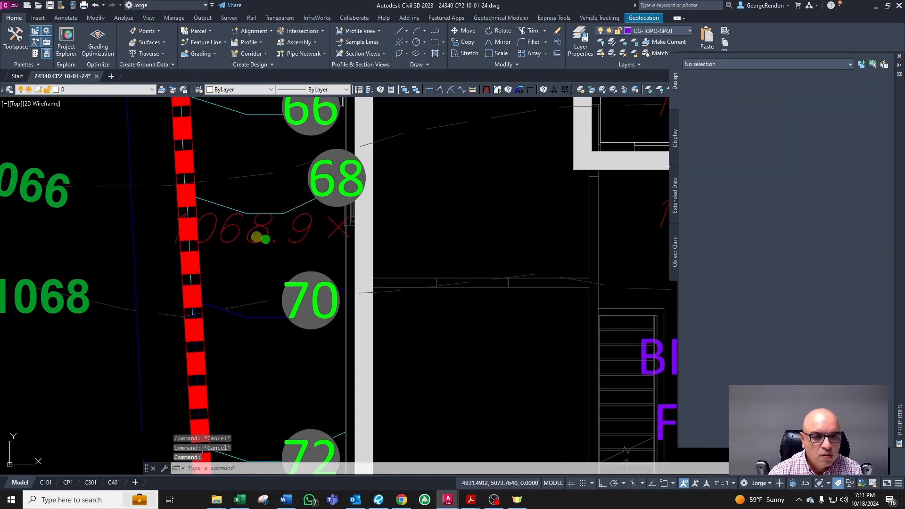
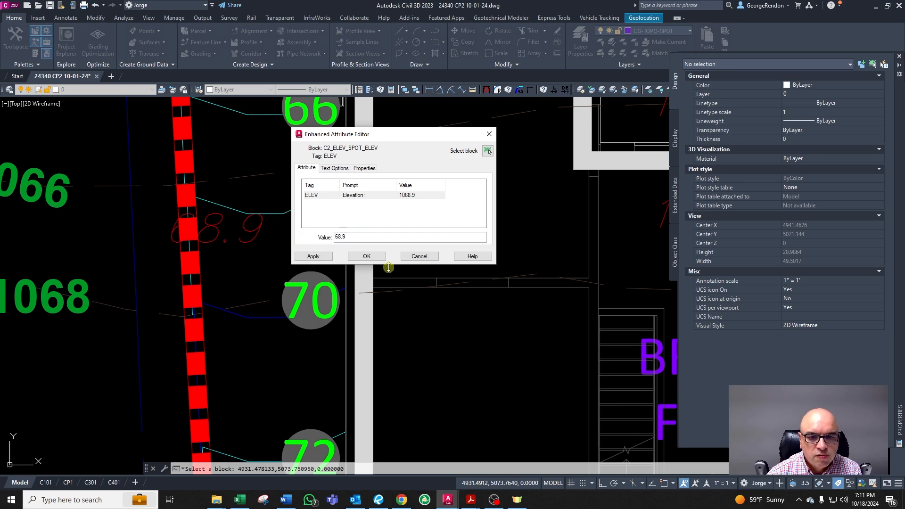
# Step: Apply the spot elevation attribute value of 68.9 in the Enhanced Attribute Editor
pyautogui.click(372, 256)
pyautogui.press('Escape')
pyautogui.click(249, 236)
pyautogui.press('Escape')
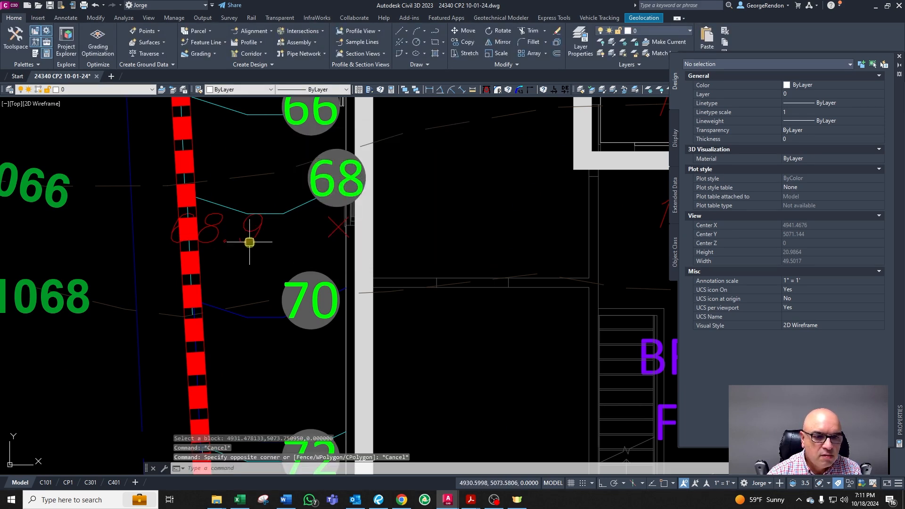
# Step: Examine the wall and contour lines around the 68.9 spot elevation at several zoom levels
pyautogui.click(249, 241)
pyautogui.click(168, 242)
pyautogui.press('Escape')
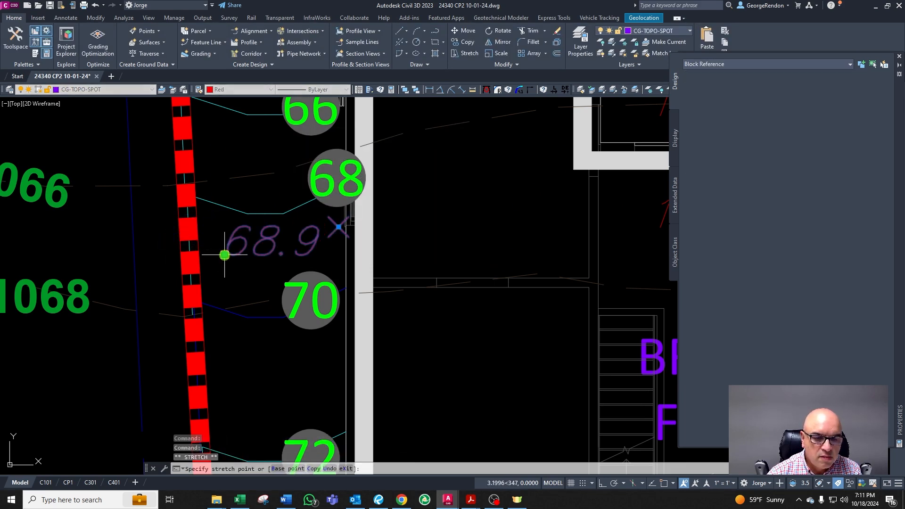
pyautogui.scroll(-6, 278, 222)
pyautogui.scroll(4, 274, 221)
pyautogui.press('Escape')
pyautogui.scroll(-4, 263, 238)
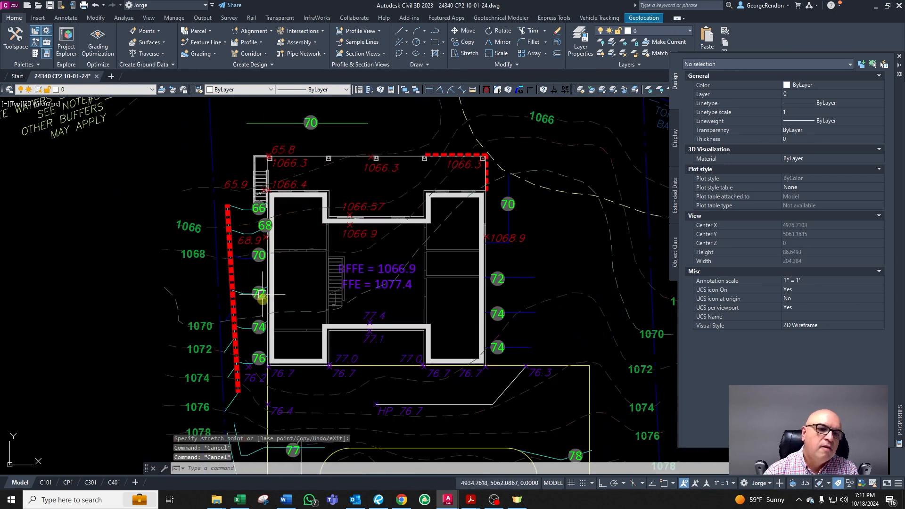
pyautogui.scroll(2, 231, 356)
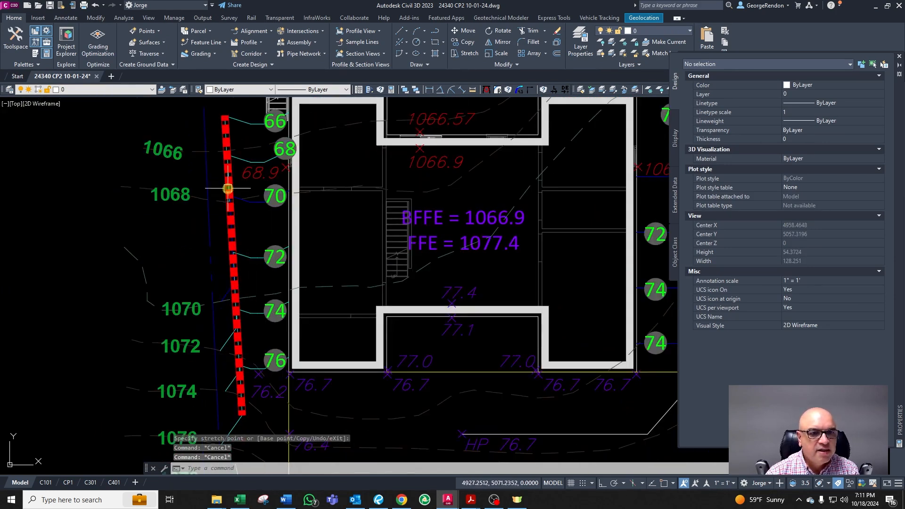
pyautogui.scroll(-4, 229, 194)
pyautogui.scroll(6, 232, 161)
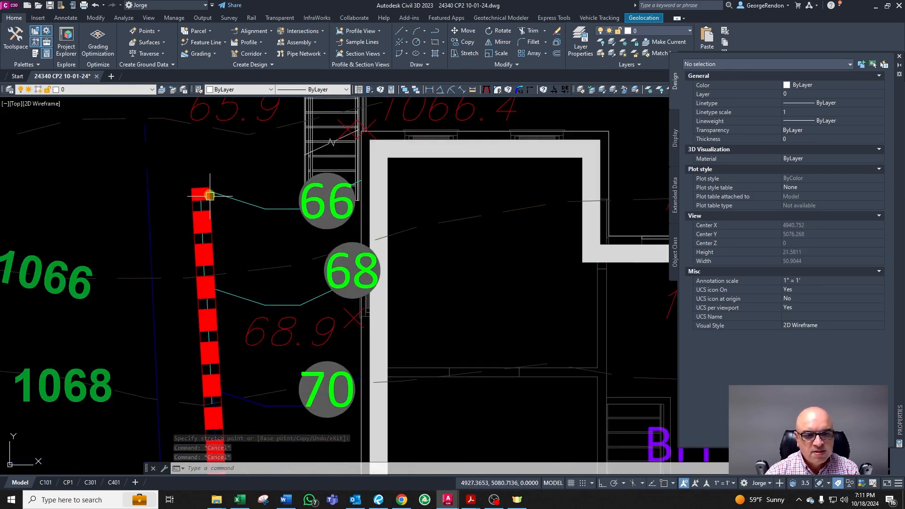
pyautogui.scroll(-4, 211, 204)
pyautogui.scroll(2, 212, 234)
pyautogui.scroll(-4, 212, 226)
pyautogui.scroll(6, 208, 224)
pyautogui.scroll(-4, 203, 221)
pyautogui.scroll(3, 214, 372)
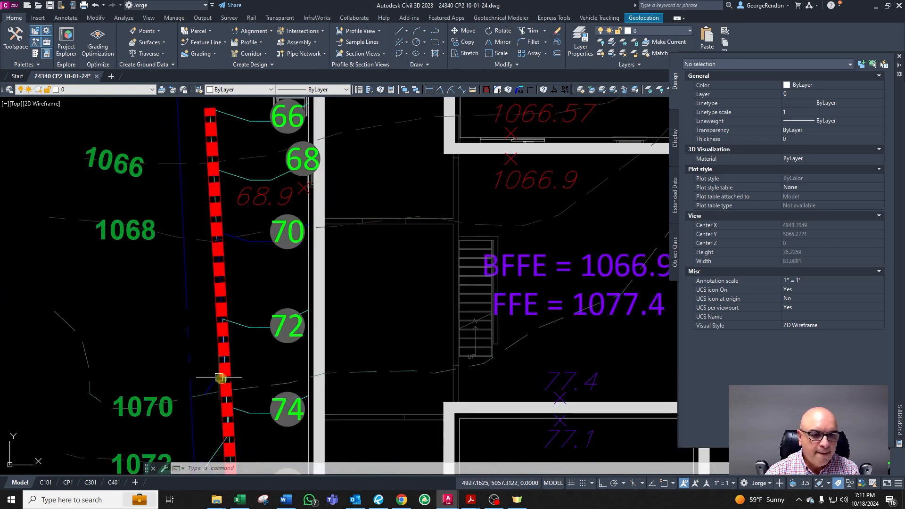
pyautogui.scroll(3, 237, 422)
pyautogui.press('Escape')
pyautogui.press('Escape')
# Step: Offset the diagonal line crossing the wall by 0.5
pyautogui.click(145, 267)
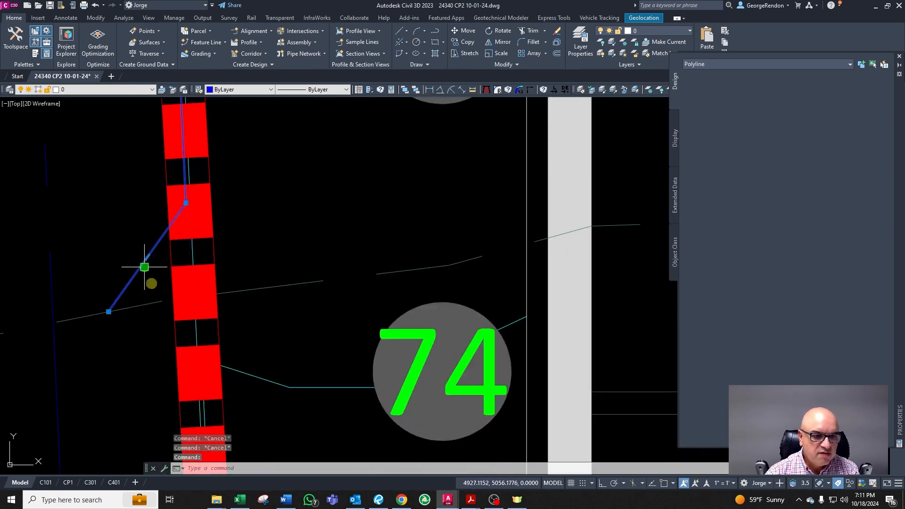
pyautogui.press('Escape')
pyautogui.scroll(-3, 146, 330)
pyautogui.scroll(-5, 139, 257)
pyautogui.scroll(3, 134, 311)
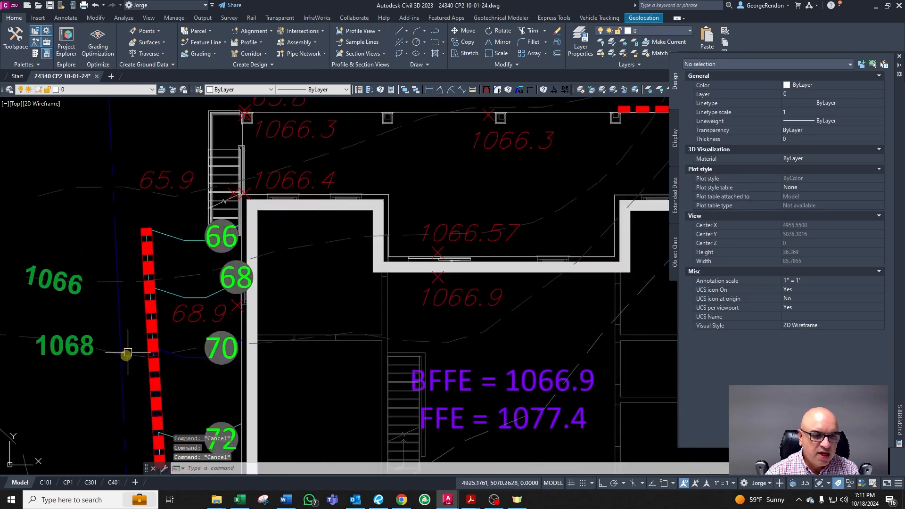
pyautogui.scroll(2, 128, 350)
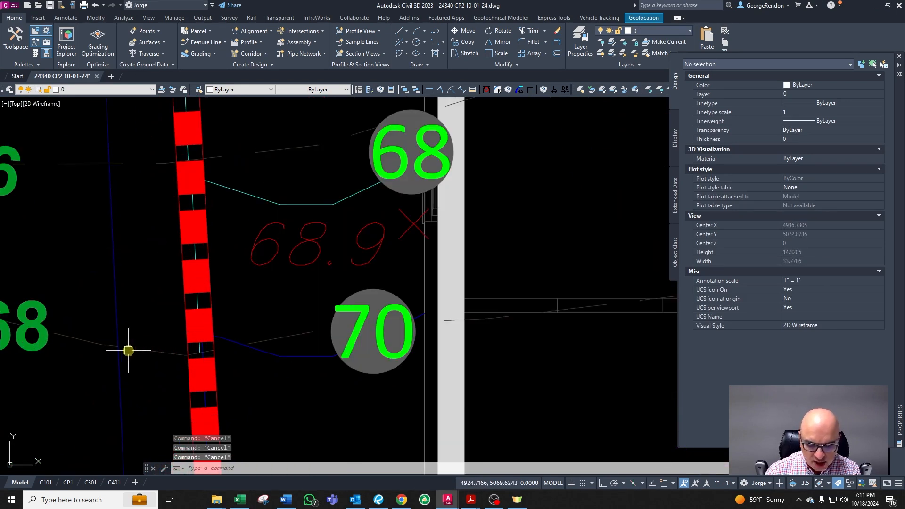
pyautogui.write('o')
pyautogui.press('Return')
pyautogui.write('0.5')
pyautogui.press('Return')
pyautogui.scroll(2, 115, 380)
pyautogui.click(99, 369)
pyautogui.click(125, 368)
pyautogui.press('Escape')
pyautogui.press('Escape')
# Step: Delete the diagonal polyline on the VA-PROP-LINE layer beside the wall
pyautogui.click(118, 350)
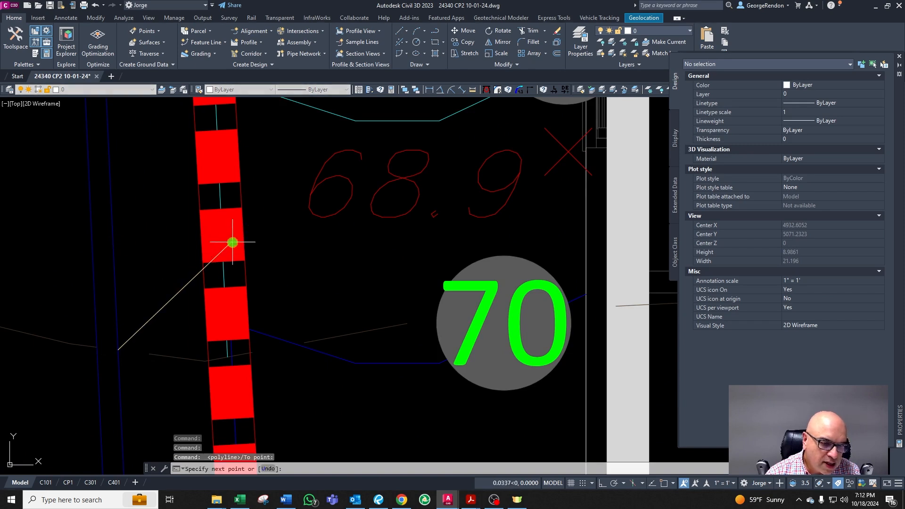
pyautogui.press('Escape')
pyautogui.press('Escape')
pyautogui.press('Escape')
pyautogui.scroll(-4, 223, 302)
pyautogui.click(189, 278)
pyautogui.scroll(4, 219, 293)
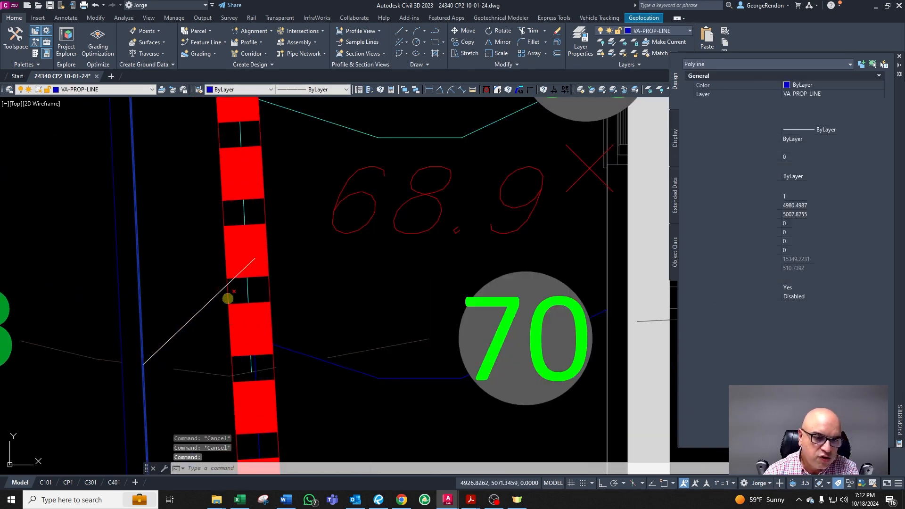
pyautogui.press('Delete')
pyautogui.scroll(-2, 254, 346)
pyautogui.click(309, 205)
pyautogui.press('Escape')
pyautogui.scroll(4, 246, 330)
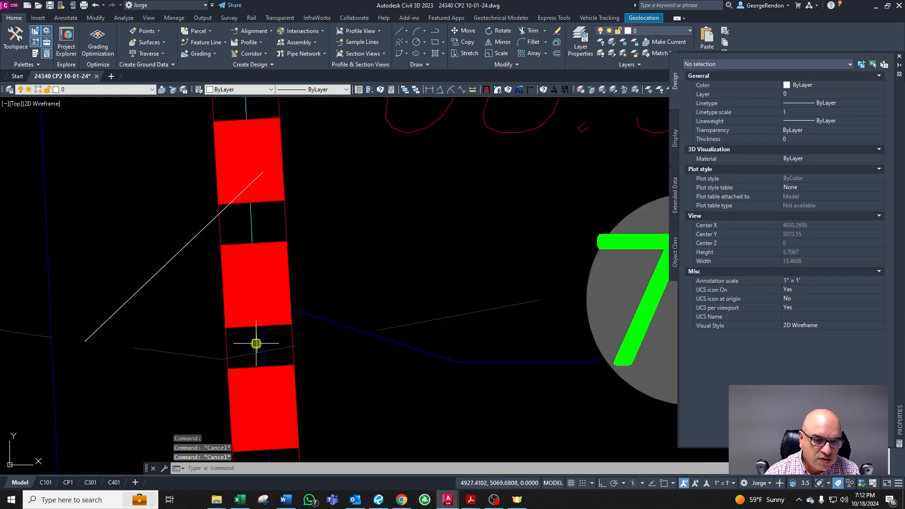
pyautogui.click(257, 343)
pyautogui.scroll(-2, 255, 355)
pyautogui.scroll(2, 258, 360)
pyautogui.press('Escape')
pyautogui.write('cha')
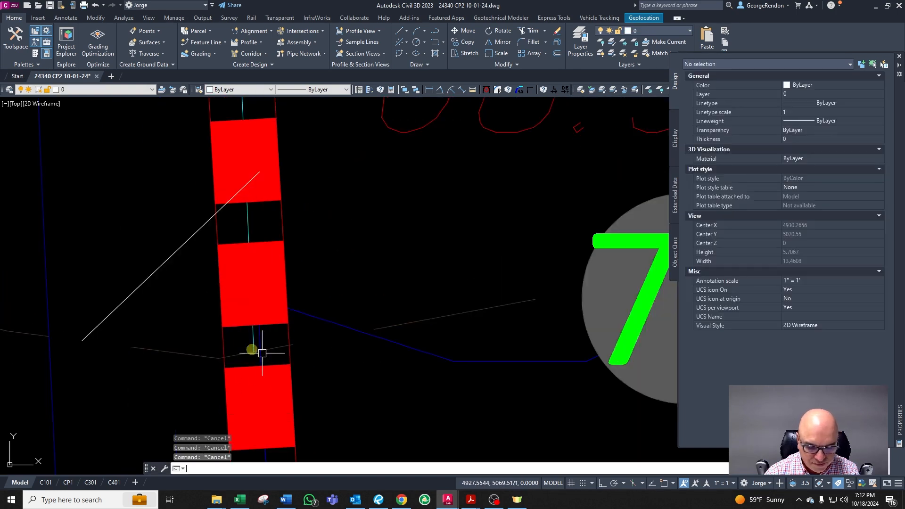
pyautogui.press('Return')
pyautogui.scroll(-4, 169, 259)
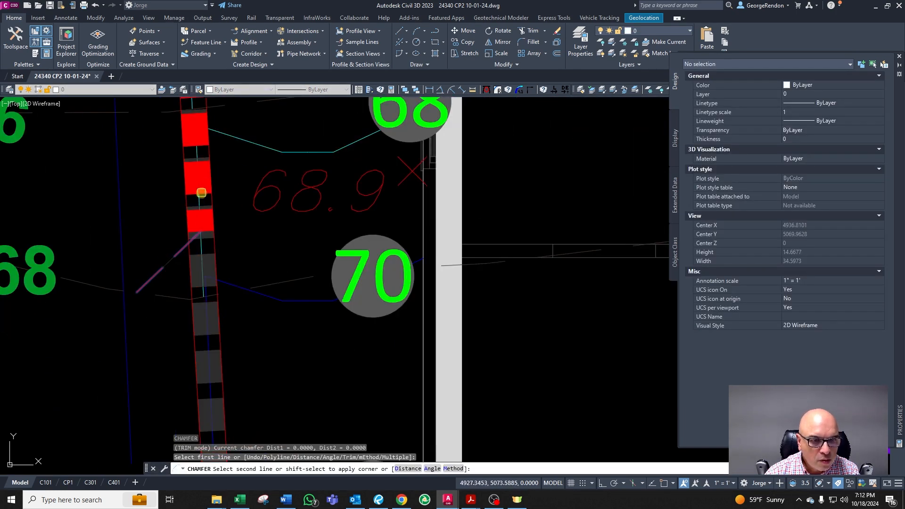
pyautogui.click(198, 200)
pyautogui.scroll(2, 167, 252)
pyautogui.press('Escape')
pyautogui.press('Escape')
# Step: Change the remaining diagonal line to the CG-TOPO-MINR-2 contour layer by picking an existing contour as source
pyautogui.click(165, 275)
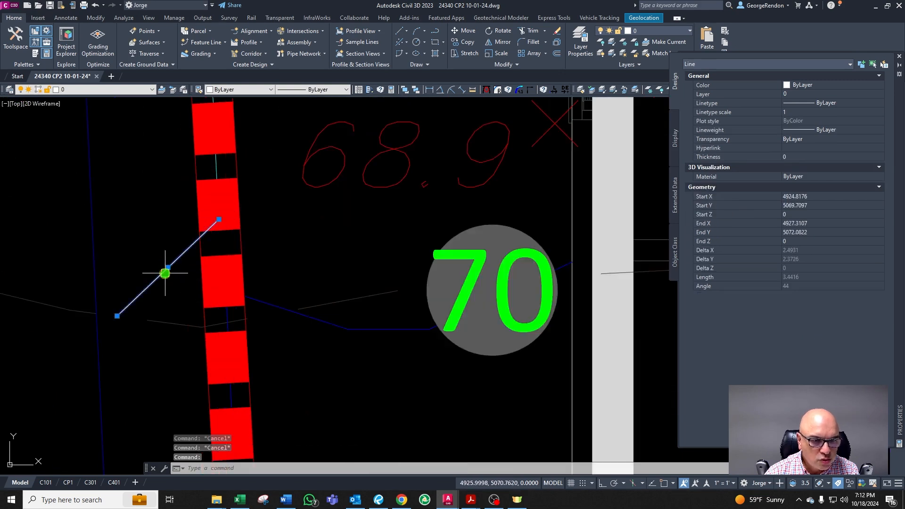
pyautogui.scroll(-4, 165, 274)
pyautogui.write('cg')
pyautogui.rightClick(265, 238)
pyautogui.click(221, 198)
pyautogui.scroll(-4, 211, 284)
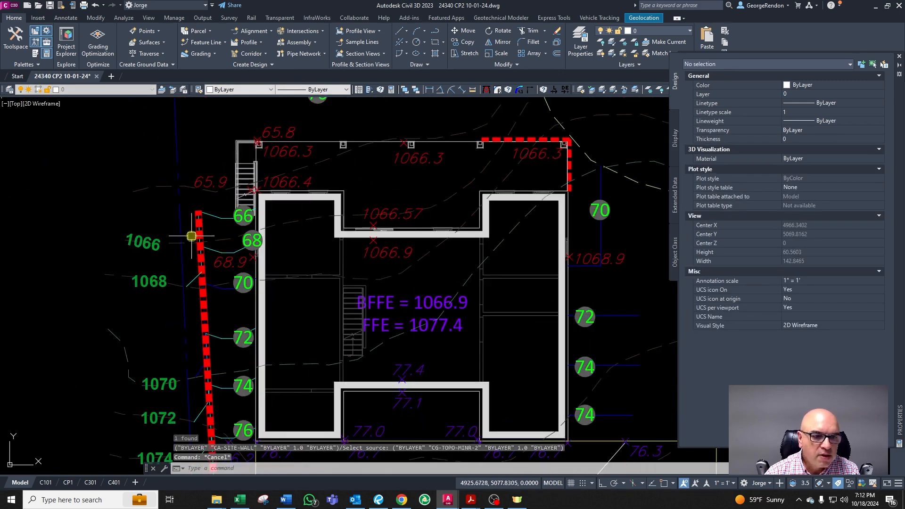
pyautogui.press('Escape')
# Step: Offset the diagonal contour line by 4 toward the upper contour
pyautogui.scroll(4, 192, 235)
pyautogui.scroll(2, 197, 322)
pyautogui.write('o')
pyautogui.press('Return')
pyautogui.write('4')
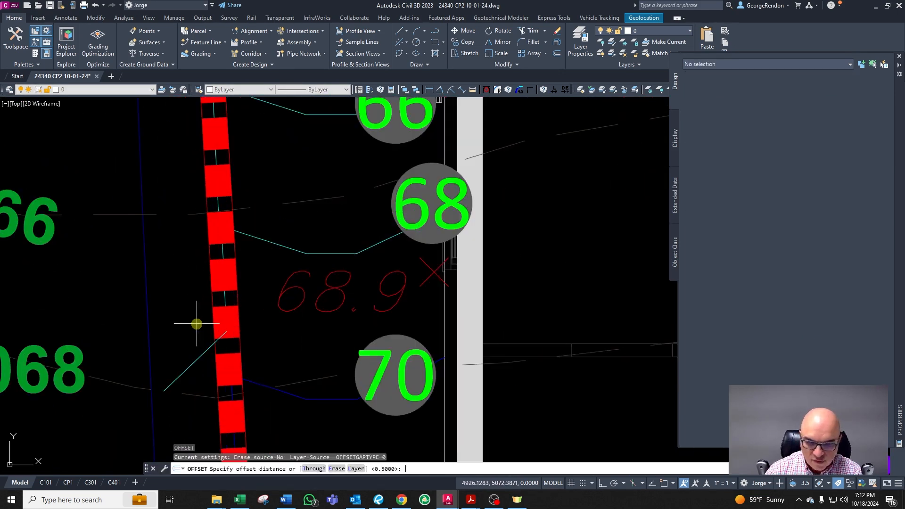
pyautogui.press('Return')
pyautogui.click(193, 363)
pyautogui.click(172, 338)
pyautogui.press('Escape')
pyautogui.press('Escape')
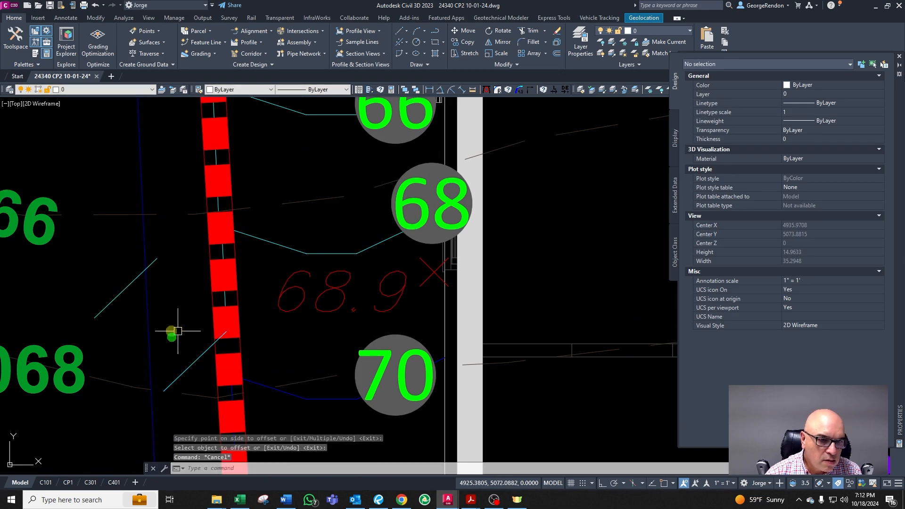
# Step: Move the new offset contour line up so its end reaches the wall near the 68 contour
pyautogui.click(151, 269)
pyautogui.write('m')
pyautogui.press('Return')
pyautogui.click(175, 293)
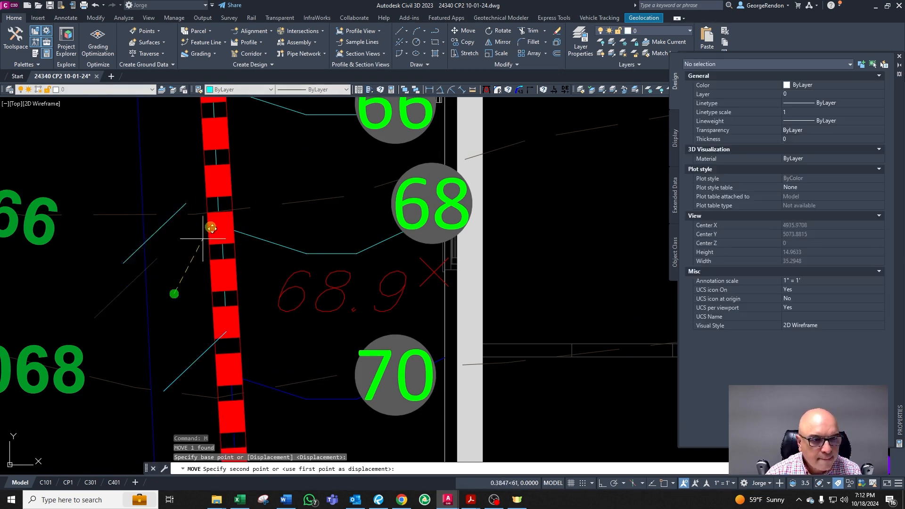
pyautogui.press('Escape')
pyautogui.press('Escape')
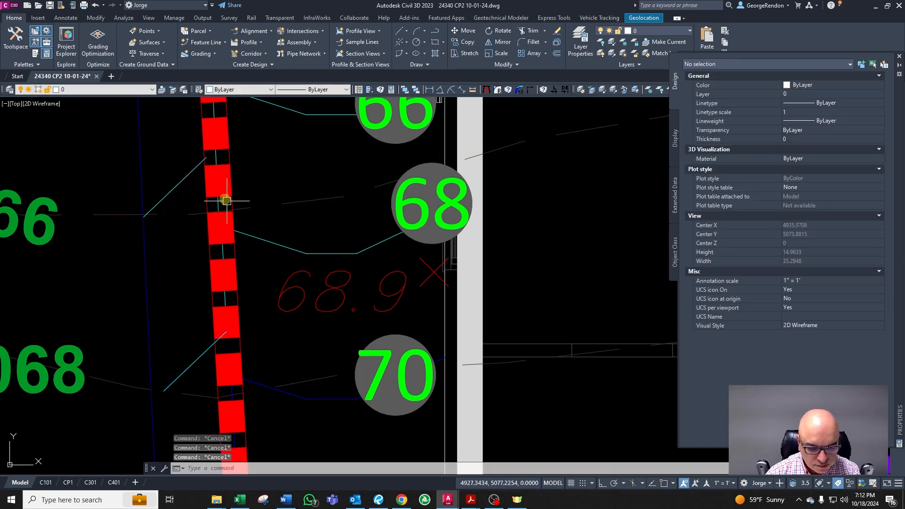
pyautogui.scroll(2, 182, 192)
pyautogui.click(171, 192)
pyautogui.write('m')
pyautogui.press('Return')
pyautogui.click(188, 208)
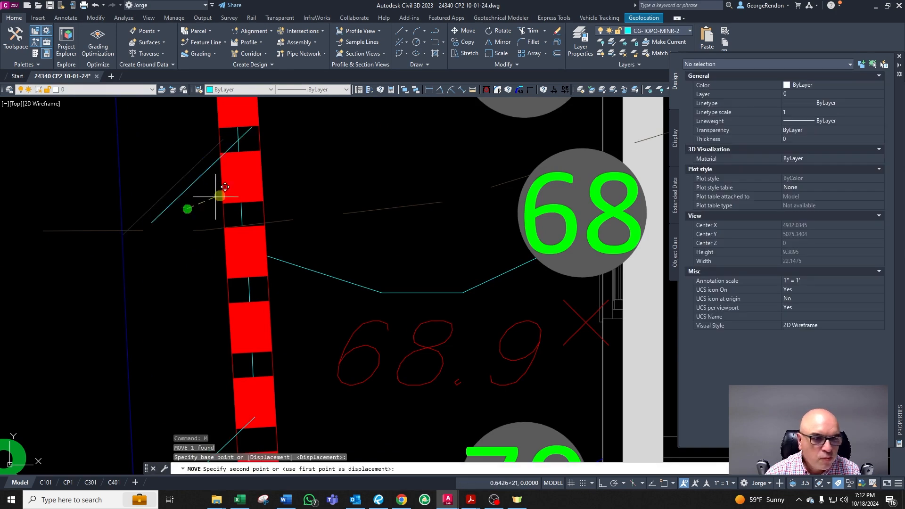
pyautogui.click(216, 208)
pyautogui.press('Escape')
pyautogui.press('Escape')
pyautogui.press('Escape')
# Step: Chamfer the moved contour line with the contour inside the wall to join them
pyautogui.write('cha')
pyautogui.press('Return')
pyautogui.click(185, 201)
pyautogui.click(239, 138)
pyautogui.press('Return')
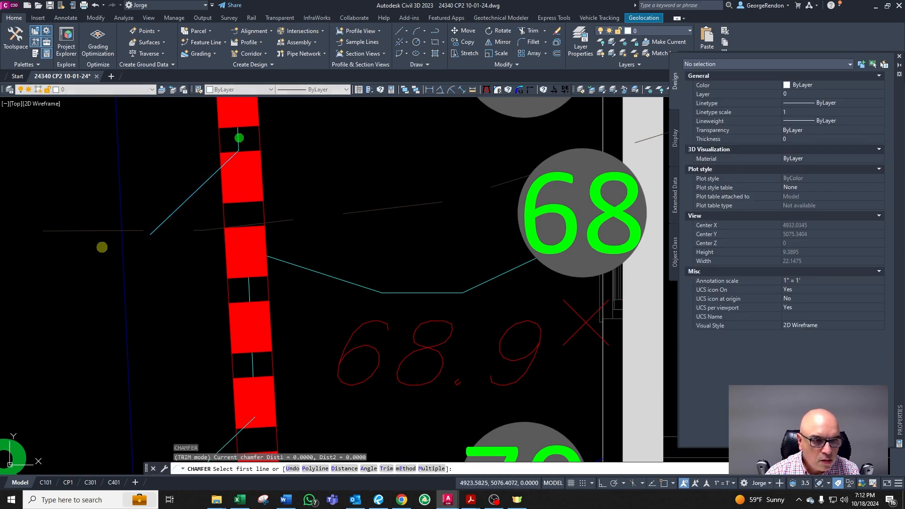
pyautogui.press('Escape')
pyautogui.press('Escape')
# Step: Trim the contour line's end at the adjacent gray line
pyautogui.write('tr')
pyautogui.press('Return')
pyautogui.click(136, 230)
pyautogui.press('Return')
pyautogui.press('Escape')
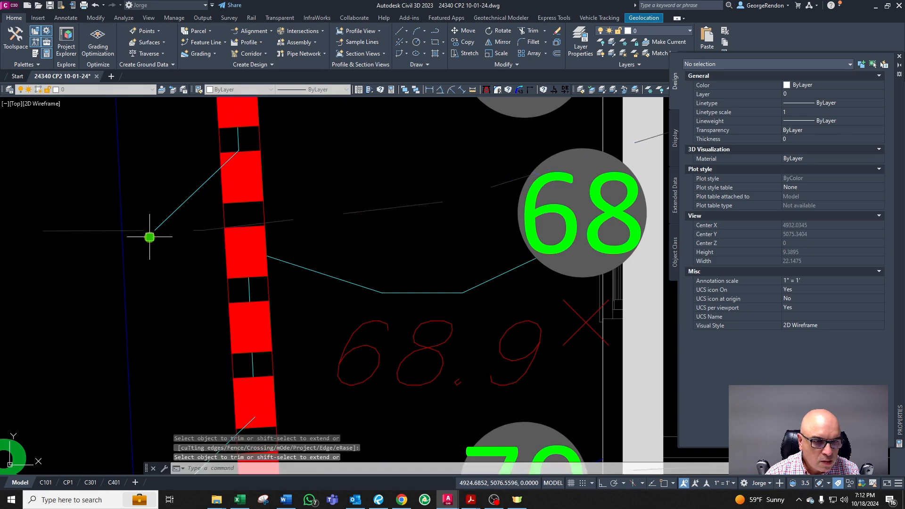
# Step: Save the drawing
pyautogui.scroll(-8, 151, 270)
pyautogui.scroll(-4, 306, 177)
pyautogui.scroll(4, 266, 268)
pyautogui.press('Escape')
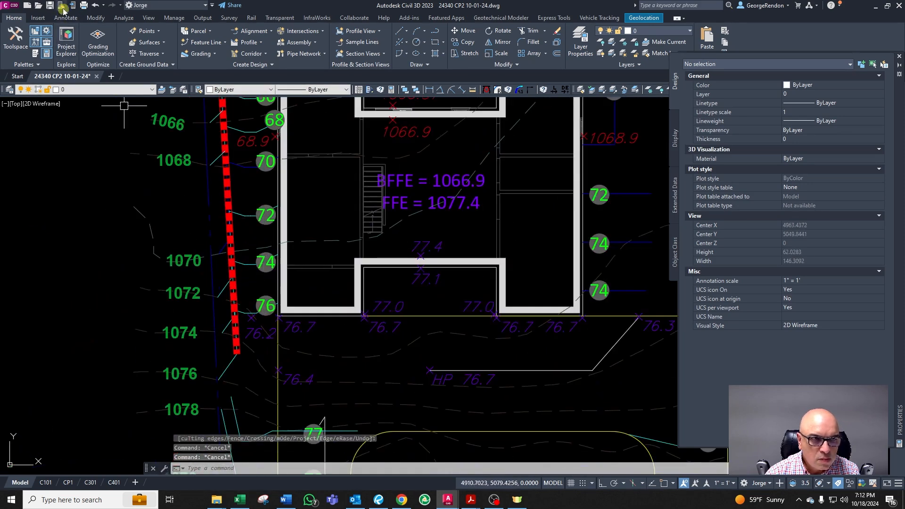
pyautogui.hotkey('ctrl', 's')
# Step: Zoom out and examine the driveway and contours below the house
pyautogui.scroll(-4, 218, 267)
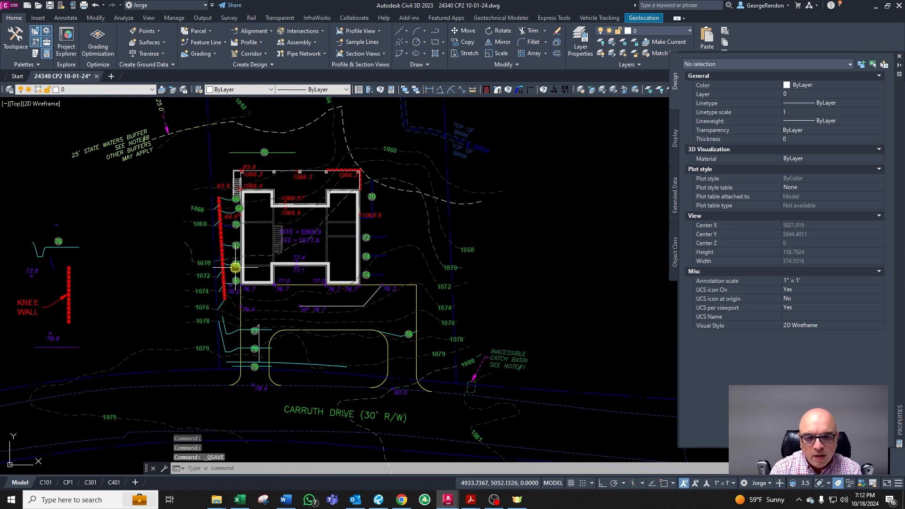
pyautogui.press('Escape')
pyautogui.scroll(5, 243, 307)
pyautogui.scroll(-4, 225, 339)
pyautogui.scroll(4, 346, 330)
pyautogui.scroll(-4, 346, 329)
pyautogui.scroll(2, 418, 335)
pyautogui.scroll(5, 439, 287)
pyautogui.scroll(-5, 312, 269)
pyautogui.scroll(3, 208, 337)
pyautogui.scroll(-5, 214, 311)
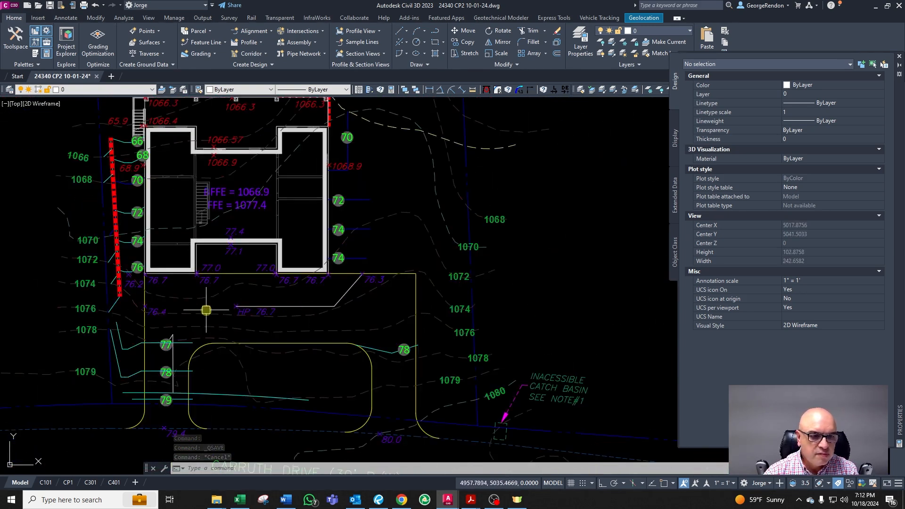
pyautogui.scroll(4, 214, 311)
pyautogui.press('Escape')
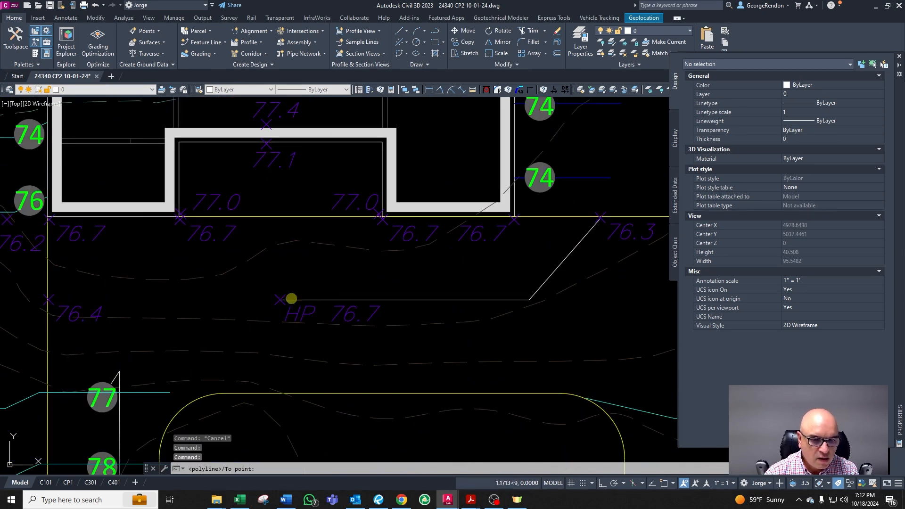
# Step: Draw a polyline from the HP line's intersection westward, then up to the wall's end near the 76 contour
pyautogui.scroll(-4, 351, 260)
pyautogui.scroll(2, 251, 264)
pyautogui.press('Escape')
pyautogui.press('Escape')
pyautogui.write('pl')
pyautogui.press('Return')
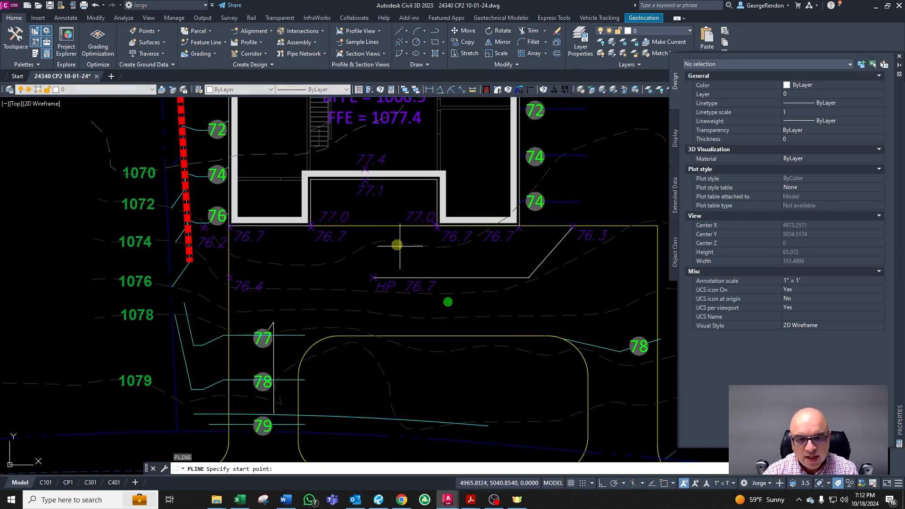
pyautogui.keyDown('shift'); pyautogui.rightClick(397, 245); pyautogui.keyUp('shift')
pyautogui.scroll(-2, 397, 246)
pyautogui.click(415, 312)
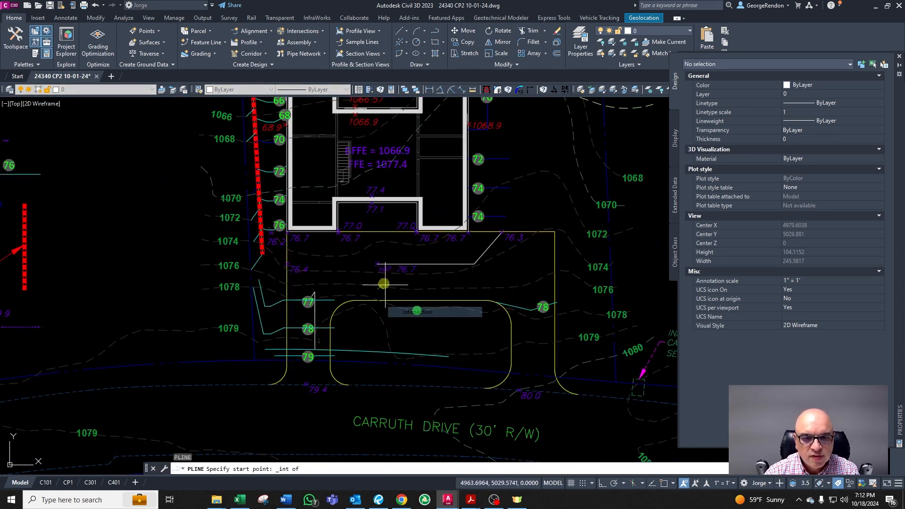
pyautogui.click(377, 261)
pyautogui.scroll(4, 300, 282)
pyautogui.press('F8')
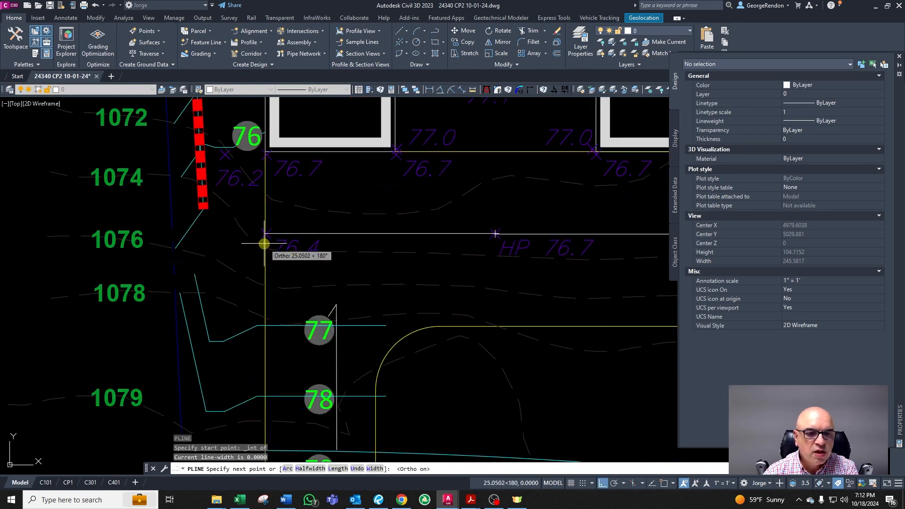
pyautogui.click(264, 243)
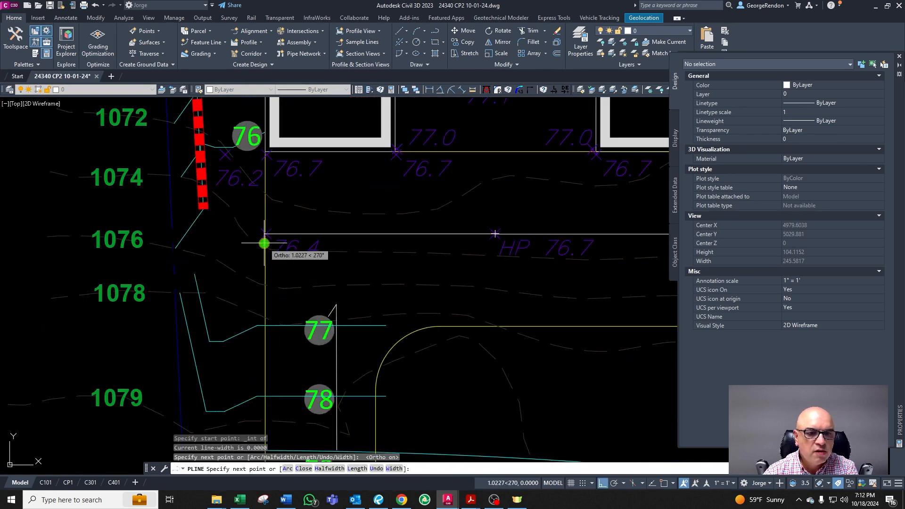
pyautogui.click(236, 240)
pyautogui.press('F8')
pyautogui.scroll(2, 238, 153)
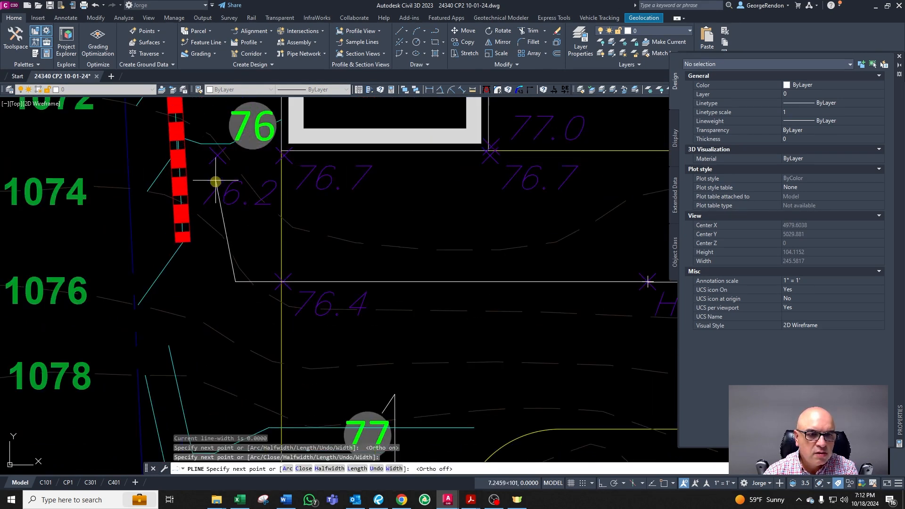
pyautogui.press('F8')
pyautogui.click(217, 131)
pyautogui.press('Return')
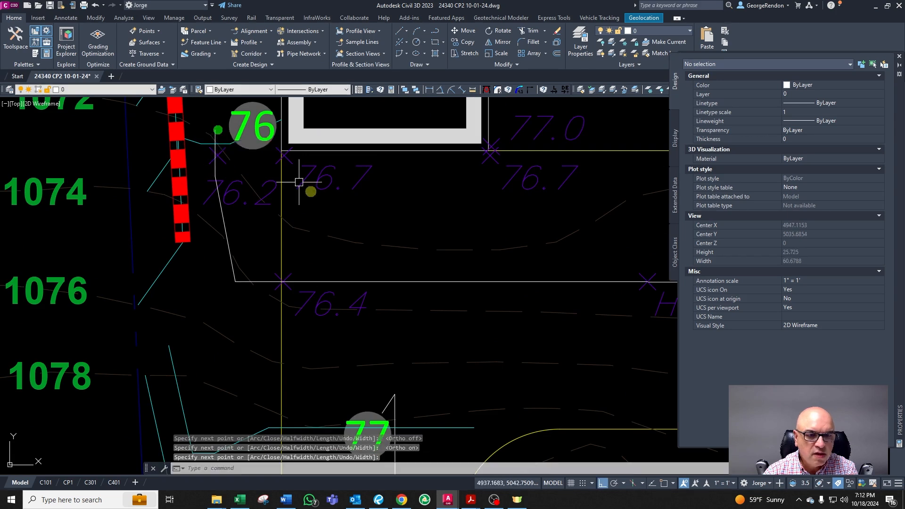
# Step: Match the new polyline's properties to the existing HP direction line with Match Properties
pyautogui.scroll(-4, 325, 212)
pyautogui.write('ma')
pyautogui.press('Return')
pyautogui.click(314, 226)
pyautogui.scroll(-5, 283, 246)
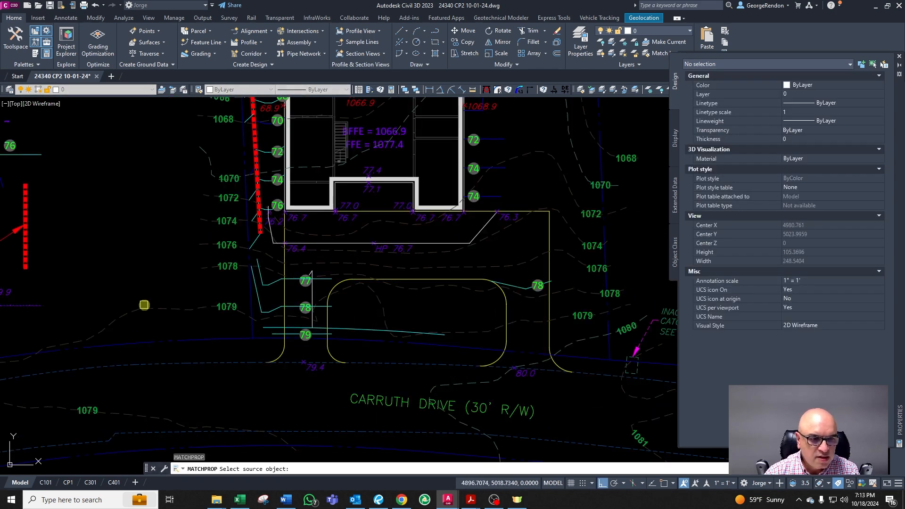
pyautogui.scroll(2, 230, 259)
pyautogui.scroll(-2, 234, 261)
pyautogui.scroll(7, 311, 238)
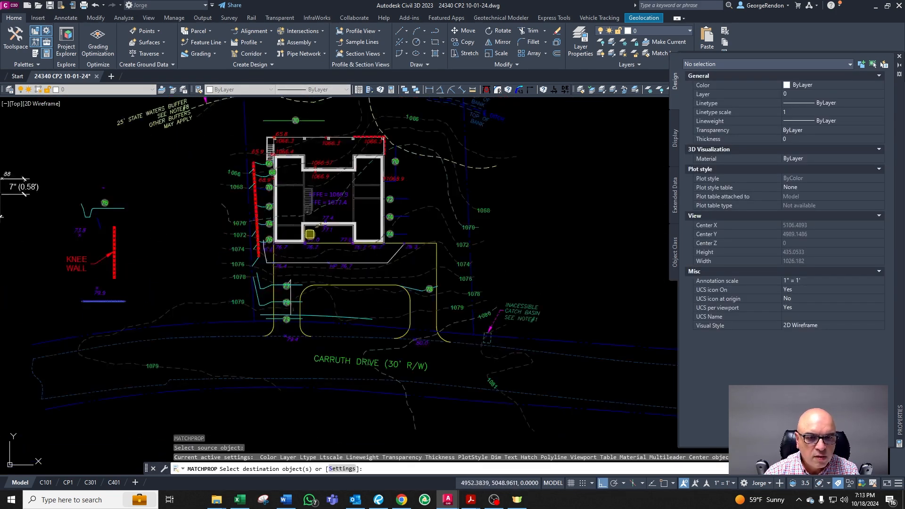
pyautogui.click(306, 280)
pyautogui.press('Escape')
pyautogui.click(305, 280)
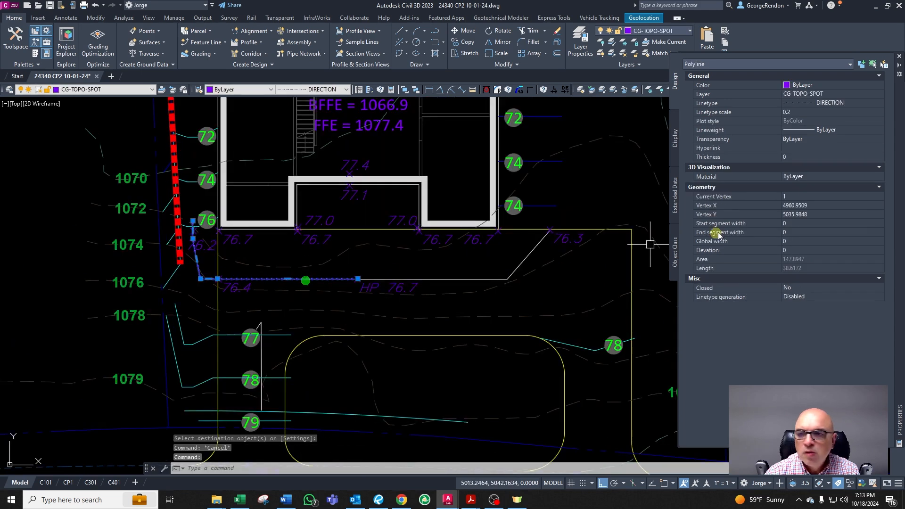
# Step: Set the new direction polyline's linetype scale to 0.5
pyautogui.click(803, 112)
pyautogui.write('0.3')
pyautogui.press('Return')
pyautogui.press('Escape')
pyautogui.press('Escape')
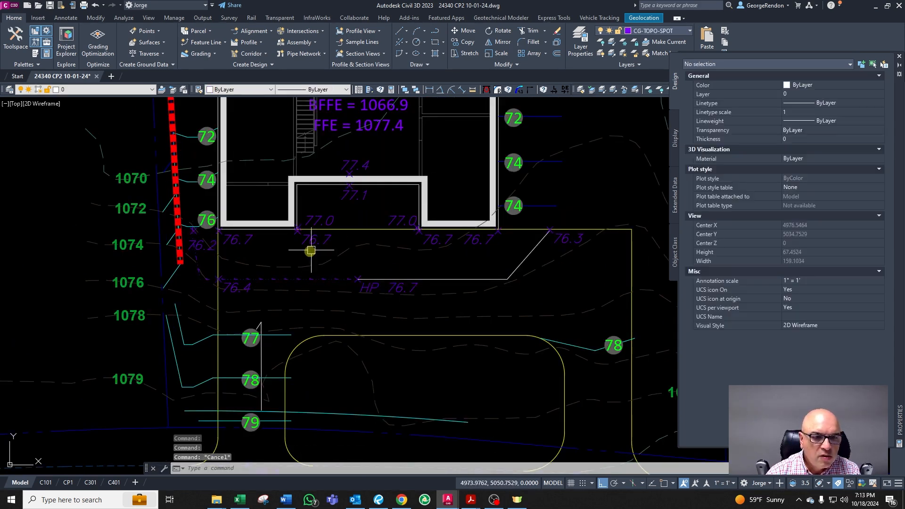
# Step: Set the direction polyline's linetype scale to 0.7
pyautogui.scroll(4, 289, 267)
pyautogui.click(395, 294)
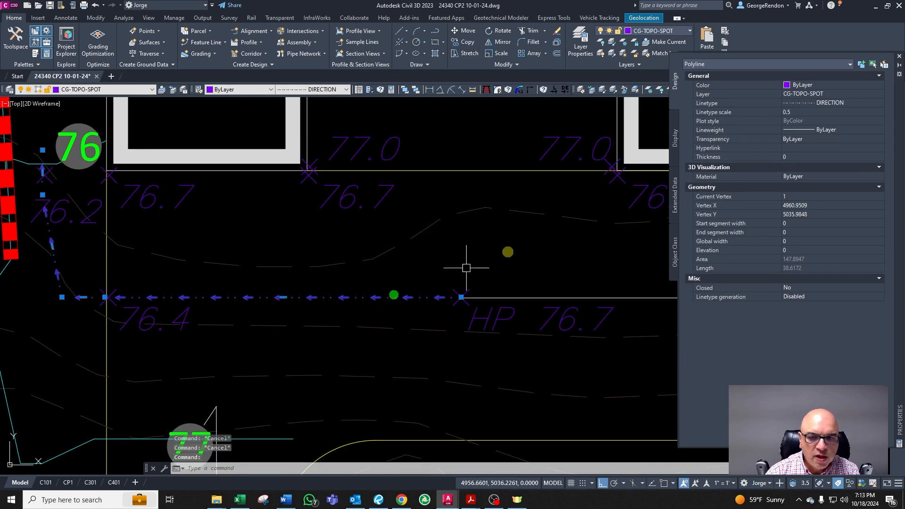
pyautogui.click(798, 112)
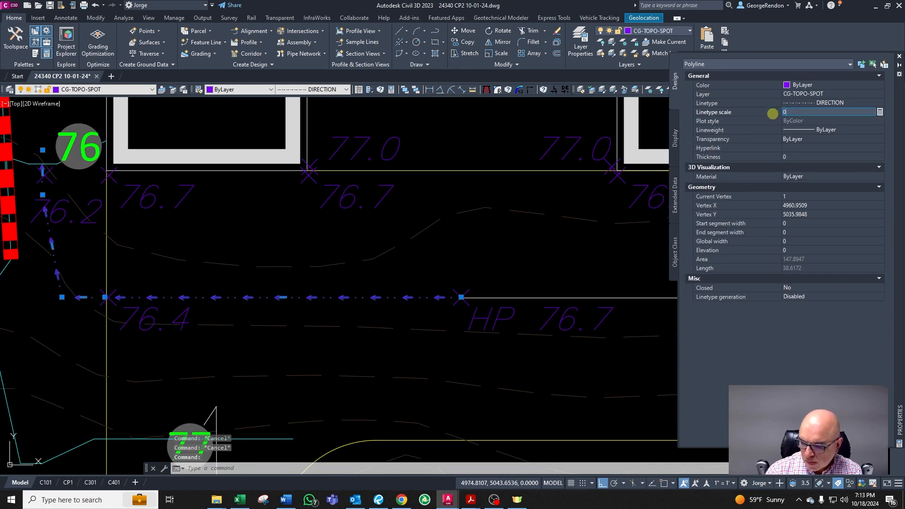
pyautogui.press('Return')
pyautogui.press('Escape')
pyautogui.press('Escape')
# Step: Enable continuous linetype generation on the direction polyline below the house
pyautogui.scroll(-4, 368, 267)
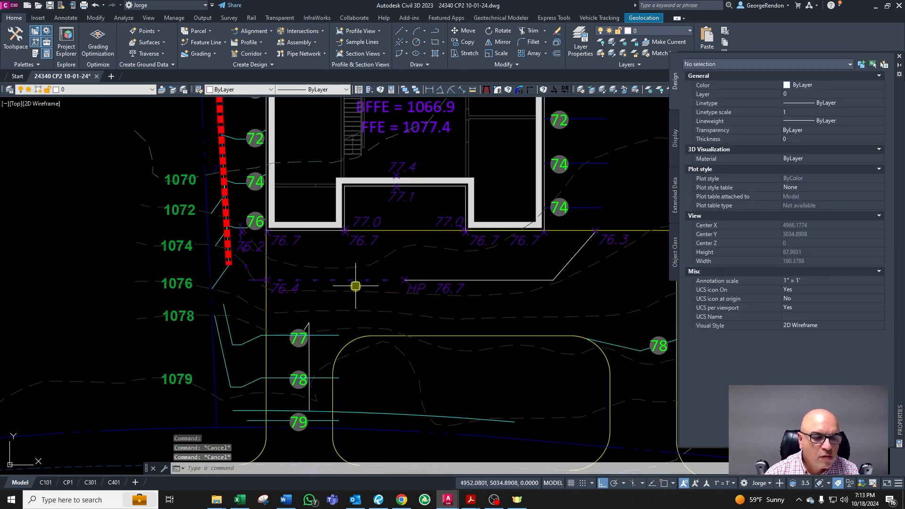
pyautogui.scroll(4, 302, 275)
pyautogui.click(324, 286)
pyautogui.write('P')
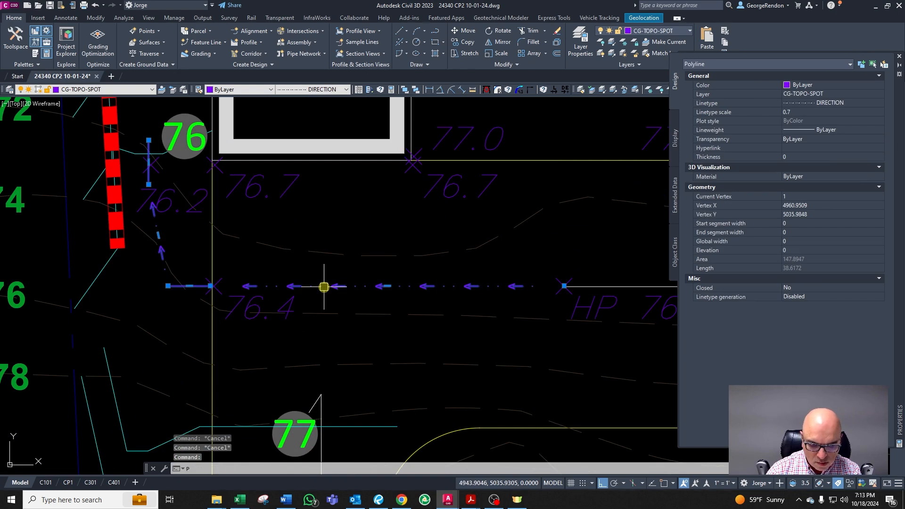
pyautogui.write('G')
pyautogui.press('Return')
pyautogui.write('Y')
pyautogui.press('Return')
pyautogui.press('Escape')
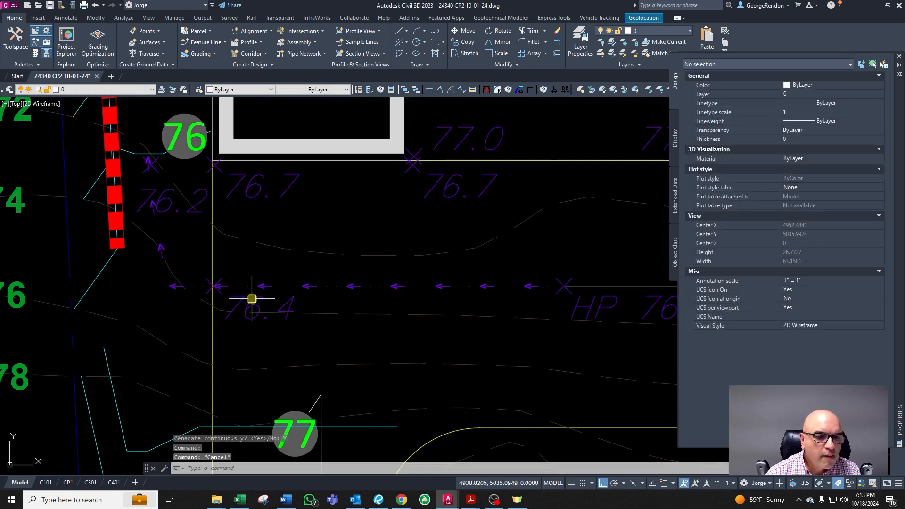
# Step: Delete the minor contour arc running through the 79 label toward the driveway
pyautogui.scroll(-2, 226, 285)
pyautogui.press('Escape')
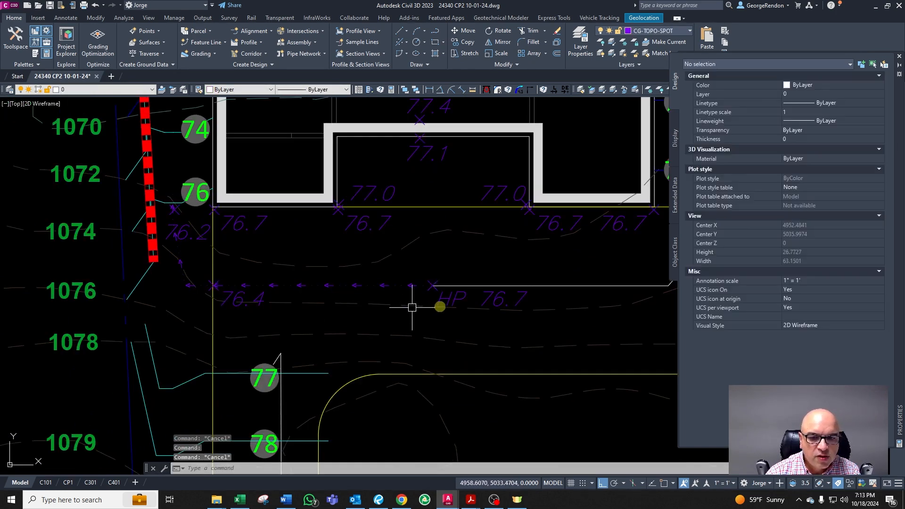
pyautogui.scroll(-2, 185, 166)
pyautogui.scroll(2, 289, 282)
pyautogui.scroll(-2, 289, 282)
pyautogui.scroll(2, 260, 295)
pyautogui.scroll(-2, 260, 294)
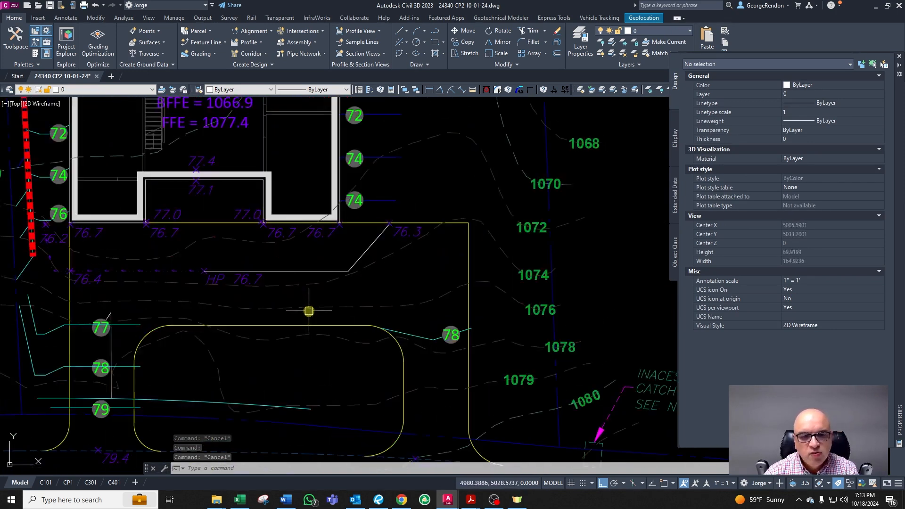
pyautogui.scroll(-2, 307, 327)
pyautogui.click(164, 372)
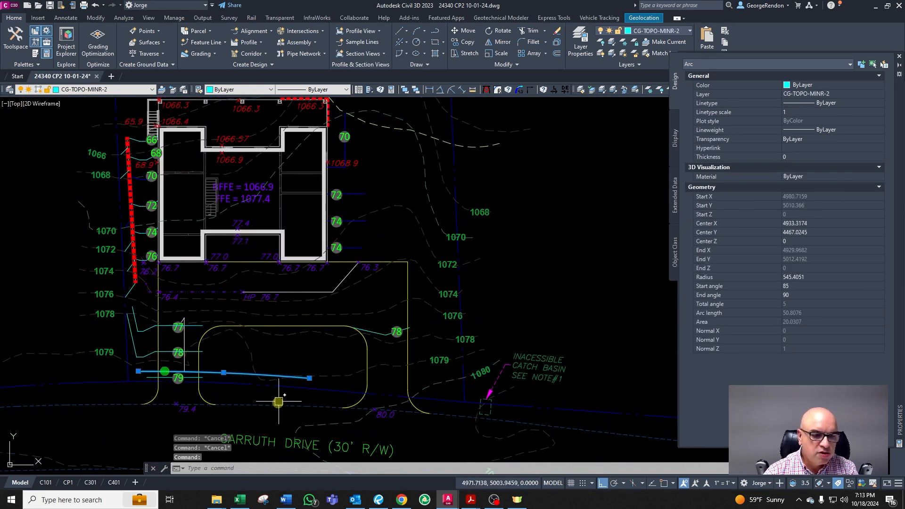
pyautogui.press('Delete')
pyautogui.scroll(-1, 264, 406)
pyautogui.press('Escape')
pyautogui.scroll(3, 165, 359)
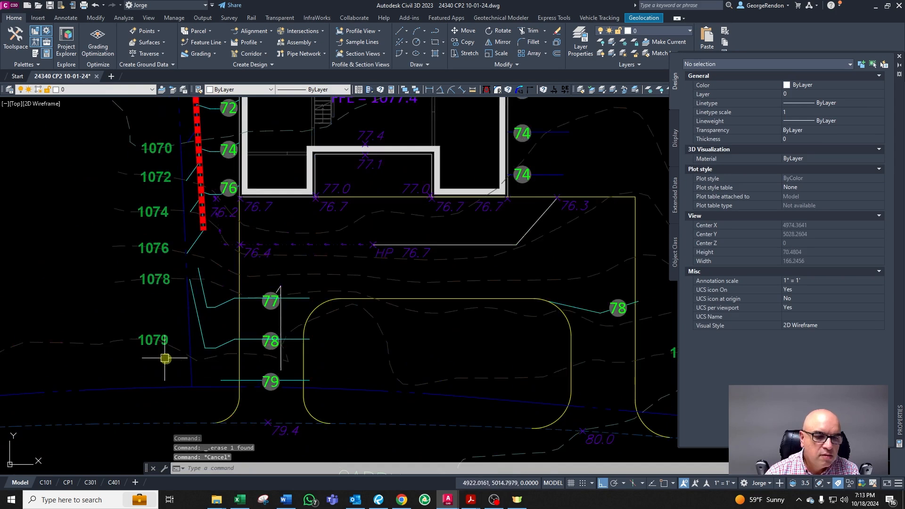
# Step: Delete the short vertical line beside the 77 and 78 contour labels
pyautogui.click(281, 321)
pyautogui.press('Delete')
pyautogui.scroll(-4, 275, 299)
pyautogui.press('Escape')
pyautogui.press('Escape')
pyautogui.scroll(2, 332, 287)
pyautogui.press('Escape')
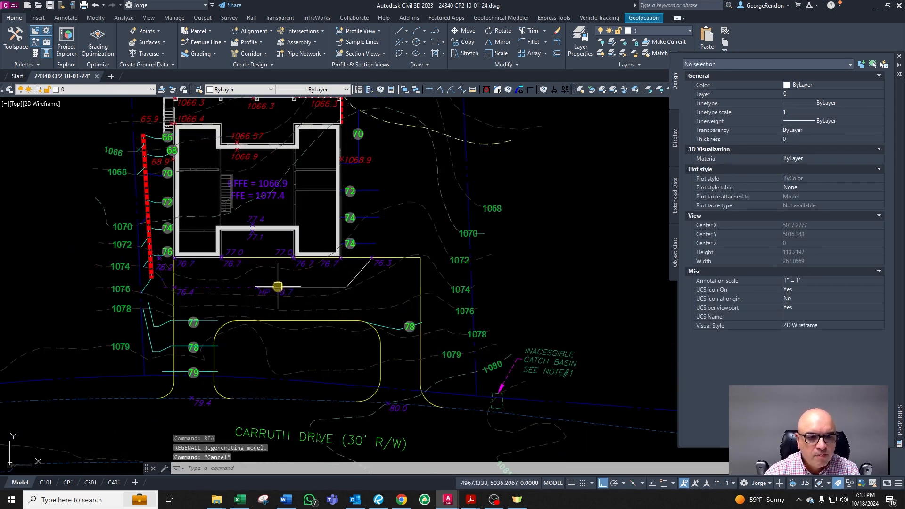
pyautogui.scroll(2, 294, 299)
pyautogui.write('ma')
pyautogui.press('Return')
pyautogui.click(206, 287)
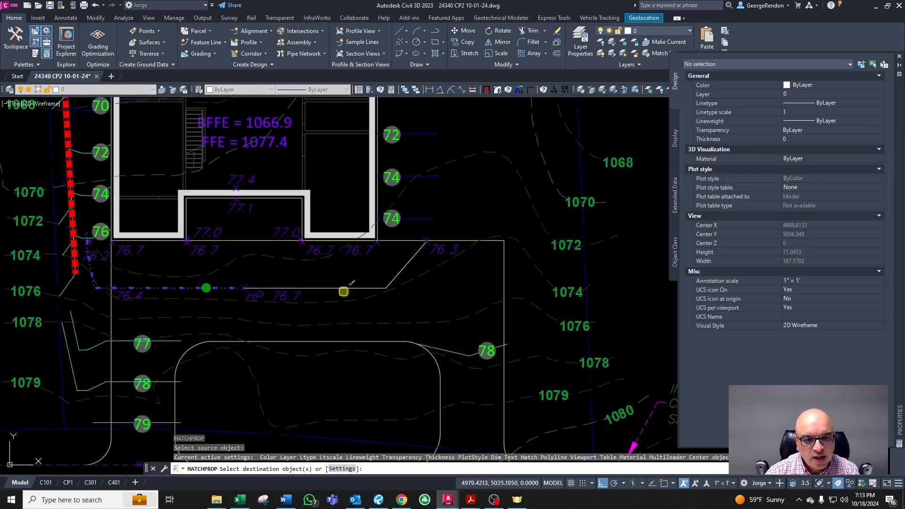
pyautogui.press('Escape')
pyautogui.press('Escape')
# Step: Examine the HP 76.7 spot elevation and the contours east of the house
pyautogui.scroll(2, 276, 302)
pyautogui.click(260, 302)
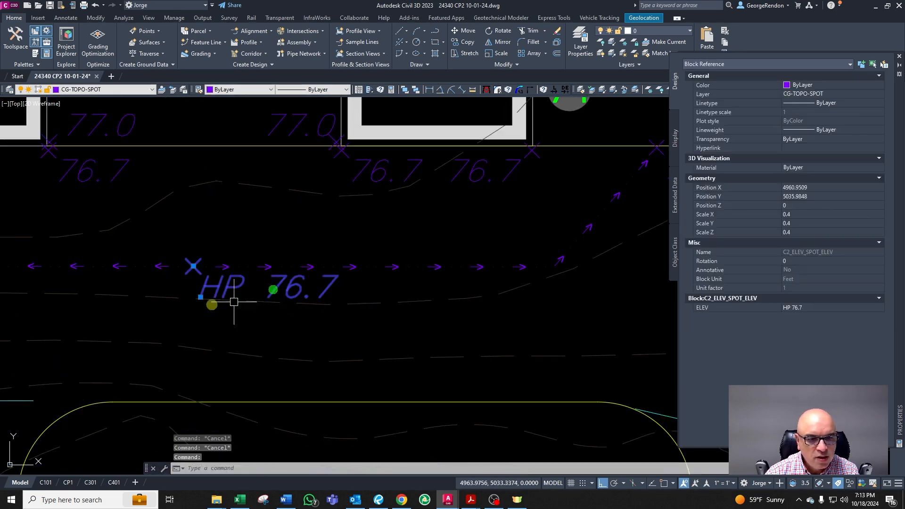
pyautogui.click(200, 297)
pyautogui.press('Escape')
pyautogui.scroll(-6, 487, 180)
pyautogui.scroll(3, 447, 237)
pyautogui.scroll(-4, 426, 320)
pyautogui.scroll(2, 400, 320)
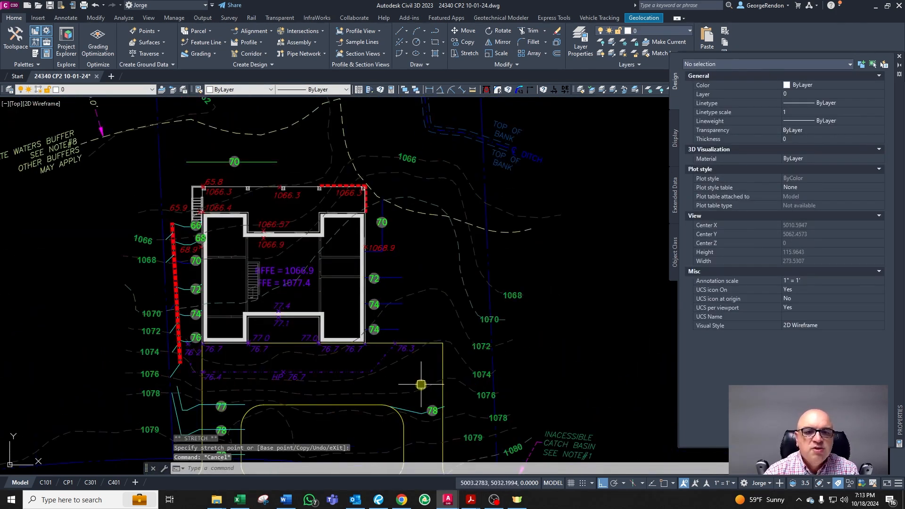
pyautogui.scroll(2, 414, 327)
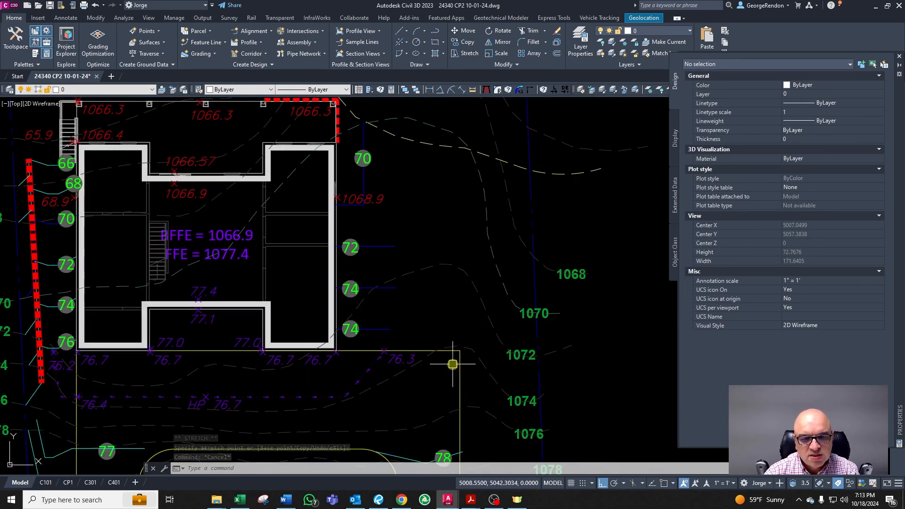
pyautogui.scroll(2, 514, 358)
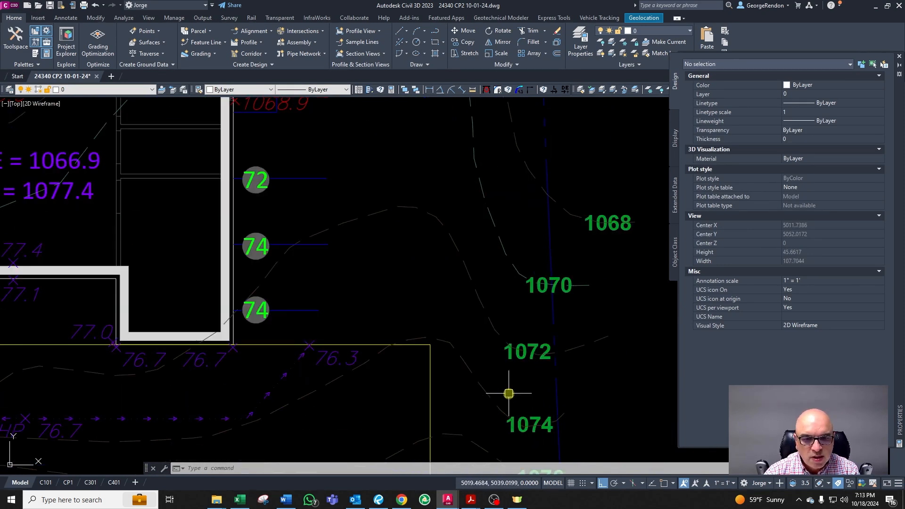
pyautogui.scroll(-2, 376, 415)
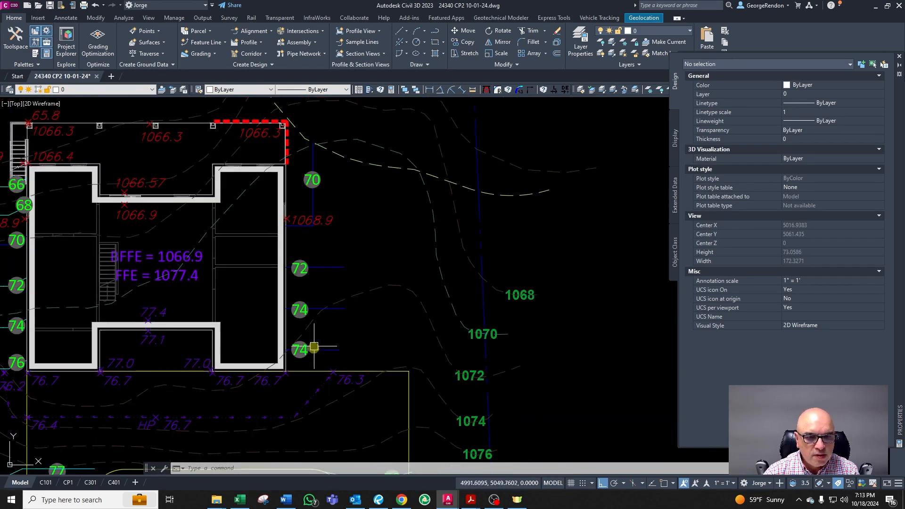
# Step: Inspect the 76 contour label's attribute and the 76.3 spot elevation east of the house
pyautogui.scroll(6, 314, 348)
pyautogui.doubleClick(304, 377)
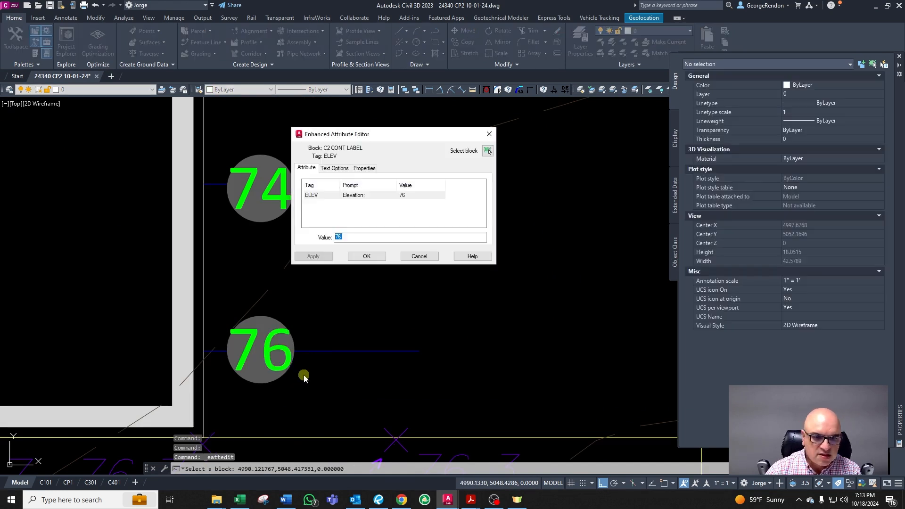
pyautogui.click(367, 256)
pyautogui.scroll(-2, 504, 328)
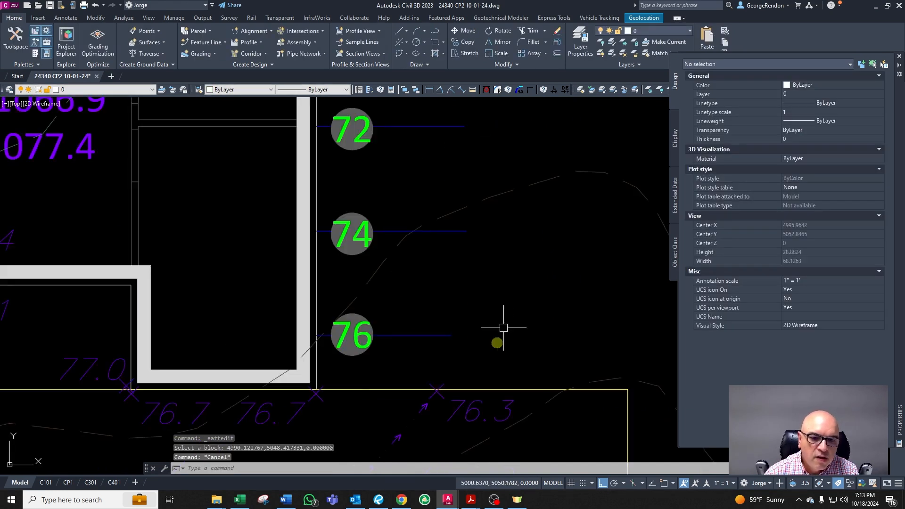
pyautogui.scroll(-2, 426, 375)
pyautogui.click(459, 402)
pyautogui.press('Escape')
pyautogui.click(478, 401)
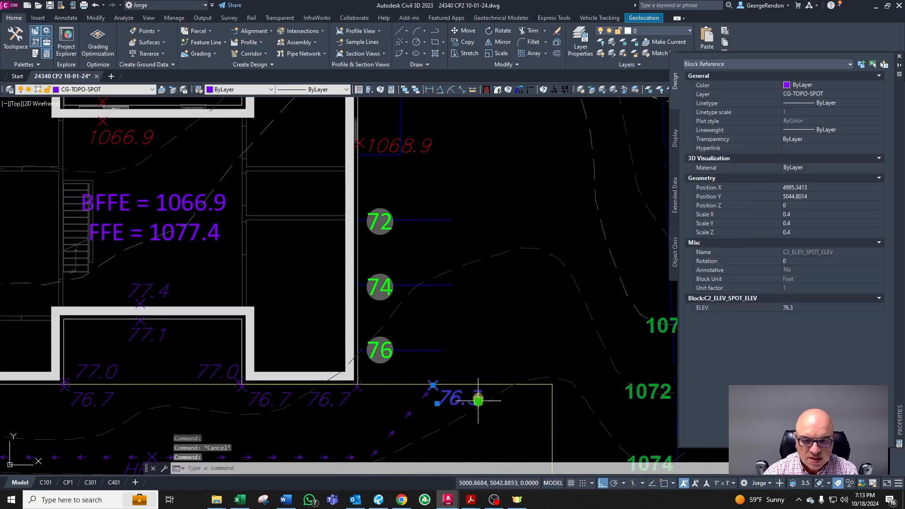
pyautogui.press('Escape')
# Step: Move the leader lines of the 72, 74 and 76 contour labels east of the house onto layer CG-TOPO-MINR-2
pyautogui.click(434, 351)
pyautogui.scroll(-4, 438, 271)
pyautogui.press('Escape')
pyautogui.scroll(4, 427, 211)
pyautogui.scroll(-4, 428, 224)
pyautogui.press('Escape')
pyautogui.scroll(4, 430, 313)
pyautogui.press('Escape')
pyautogui.click(416, 299)
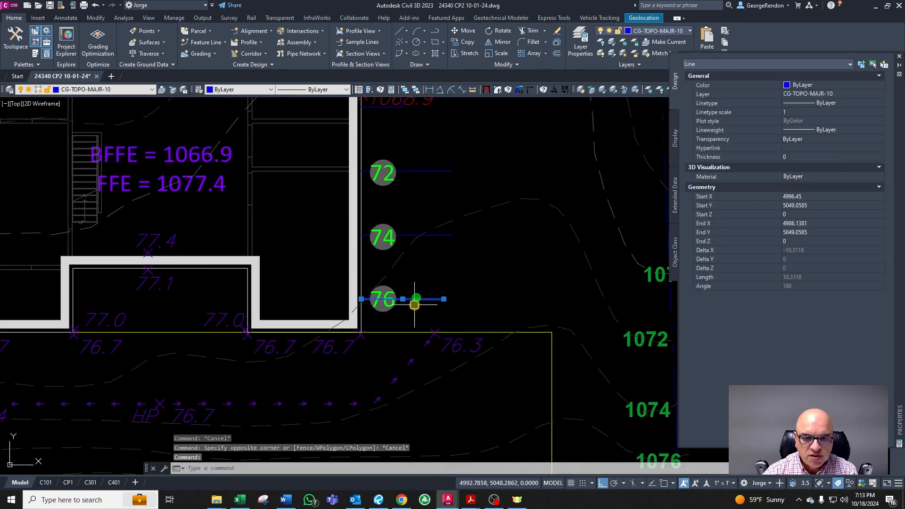
pyautogui.click(415, 171)
pyautogui.click(420, 165)
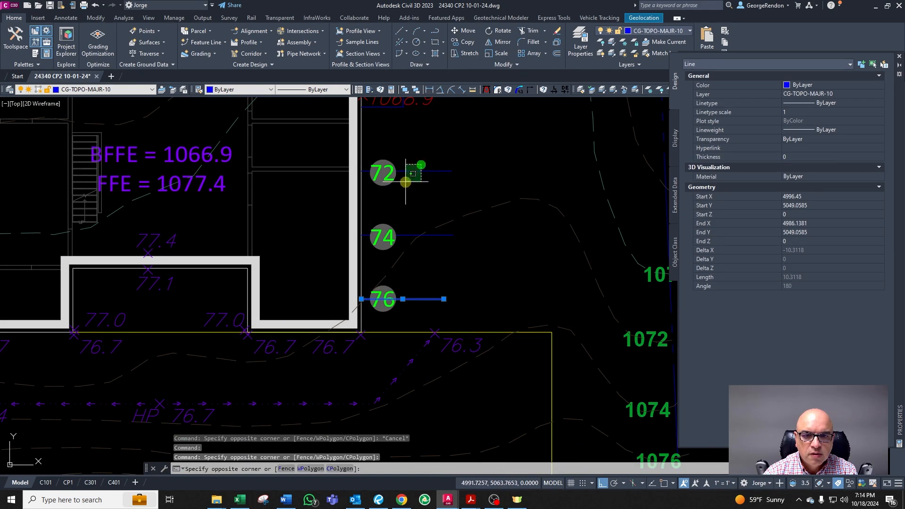
pyautogui.click(405, 182)
pyautogui.scroll(-4, 446, 231)
pyautogui.scroll(2, 457, 245)
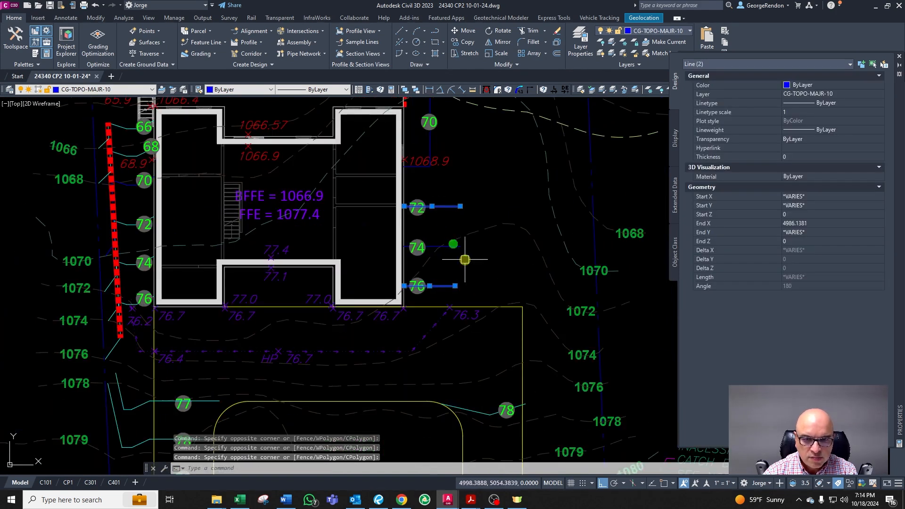
pyautogui.click(458, 249)
pyautogui.scroll(-2, 495, 257)
pyautogui.write('CG')
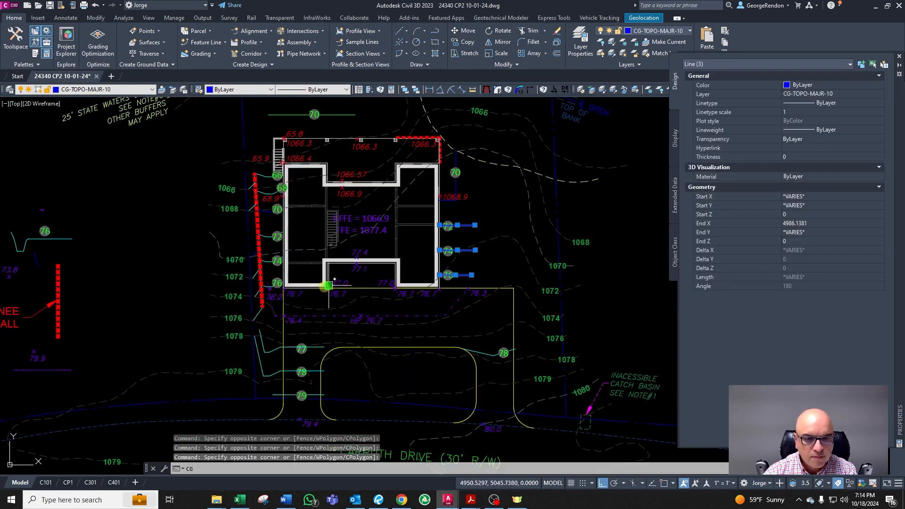
pyautogui.press('Return')
pyautogui.scroll(4, 287, 260)
pyautogui.scroll(2, 286, 260)
pyautogui.click(197, 258)
pyautogui.scroll(-2, 290, 293)
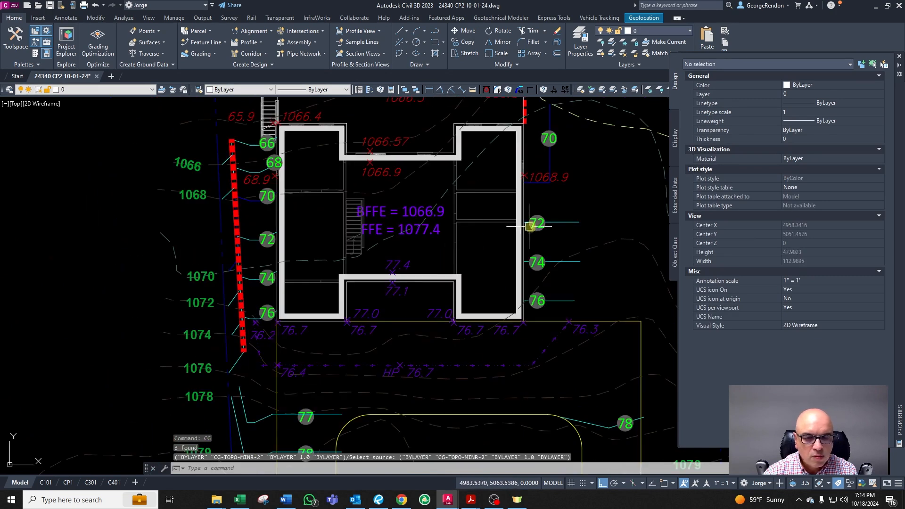
# Step: Regenerate the drawing and save it
pyautogui.press('Escape')
pyautogui.write('REA')
pyautogui.rightClick(579, 266)
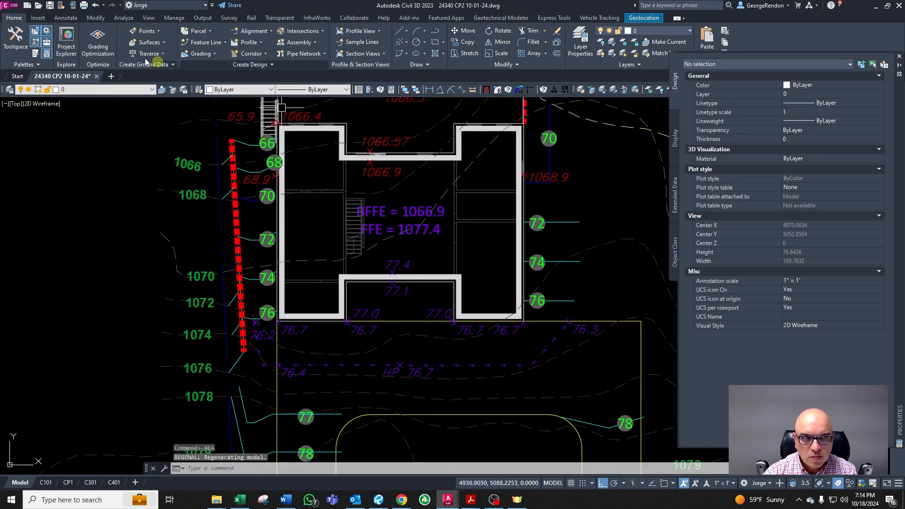
pyautogui.click(49, 6)
pyautogui.scroll(-2, 549, 298)
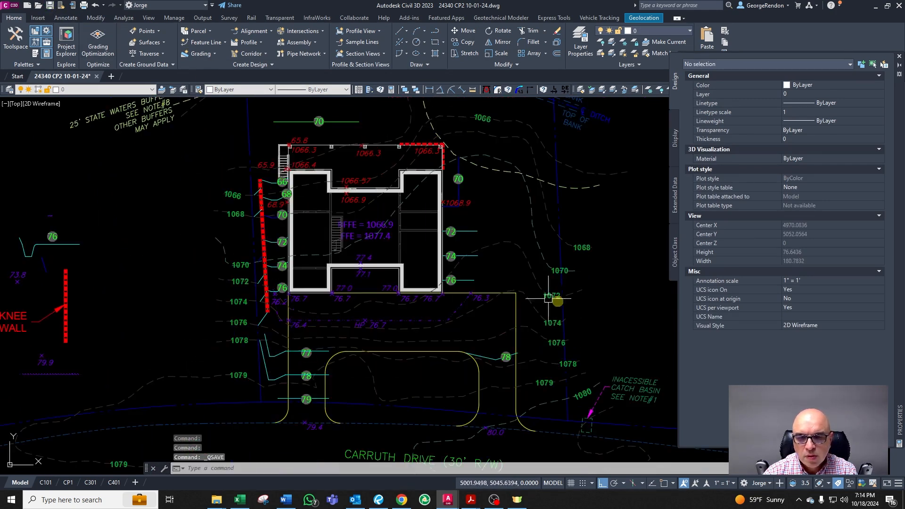
# Step: Examine the contour polylines crossing the driveway's northeast corner
pyautogui.scroll(2, 551, 304)
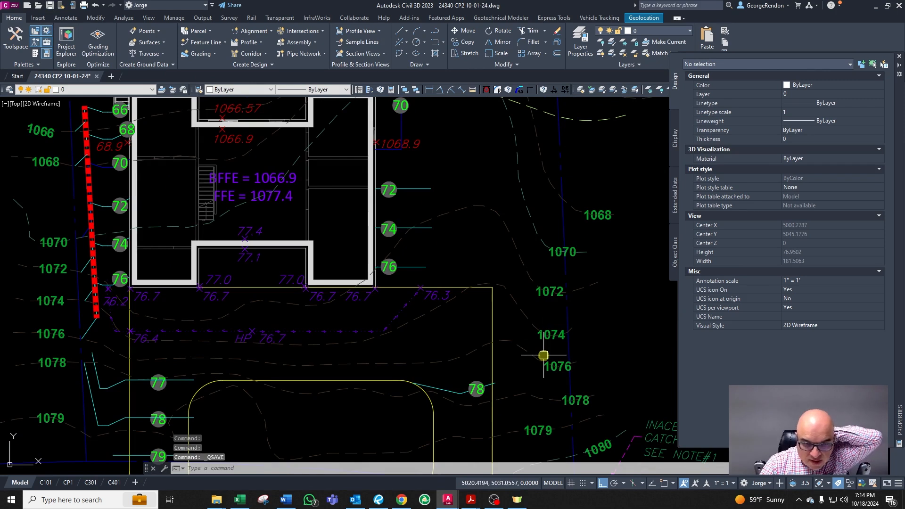
pyautogui.click(519, 347)
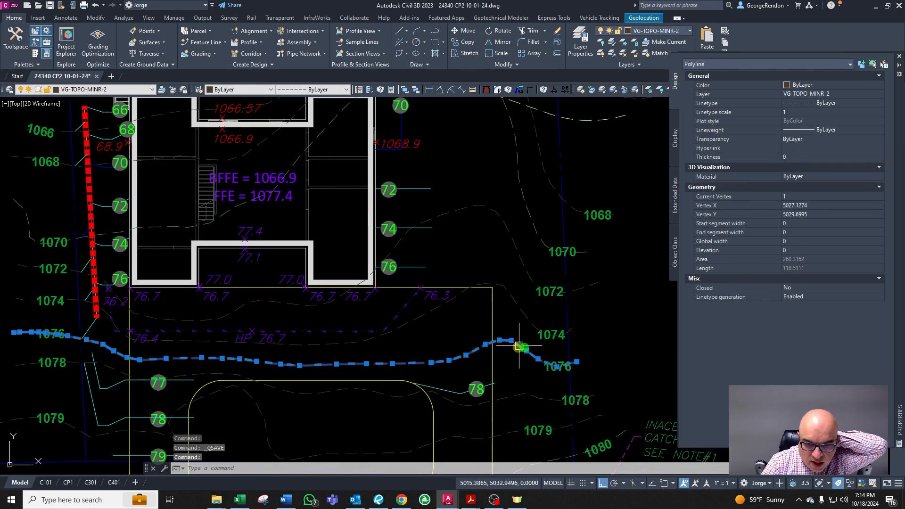
pyautogui.click(529, 317)
pyautogui.click(525, 259)
pyautogui.scroll(4, 465, 289)
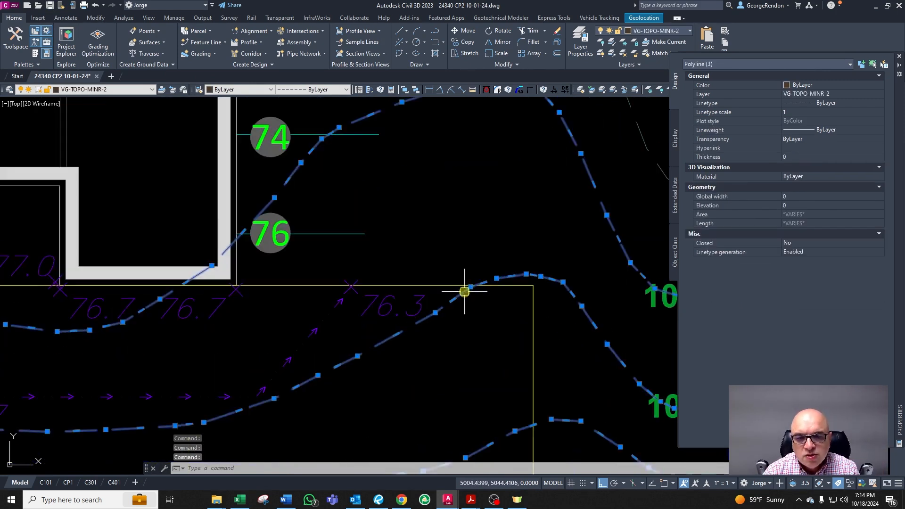
pyautogui.press('Escape')
pyautogui.press('Escape')
pyautogui.press('Escape')
# Step: Offset the driveway's east edge line by 2 units toward the house
pyautogui.click(532, 311)
pyautogui.moveTo(569, 322); pyautogui.dragTo(515, 311, button='middle')
pyautogui.scroll(2, 514, 310)
pyautogui.press('Escape')
pyautogui.press('Escape')
pyautogui.press('Escape')
pyautogui.write('o')
pyautogui.press('Escape')
pyautogui.press('Escape')
pyautogui.write('o')
pyautogui.press('Return')
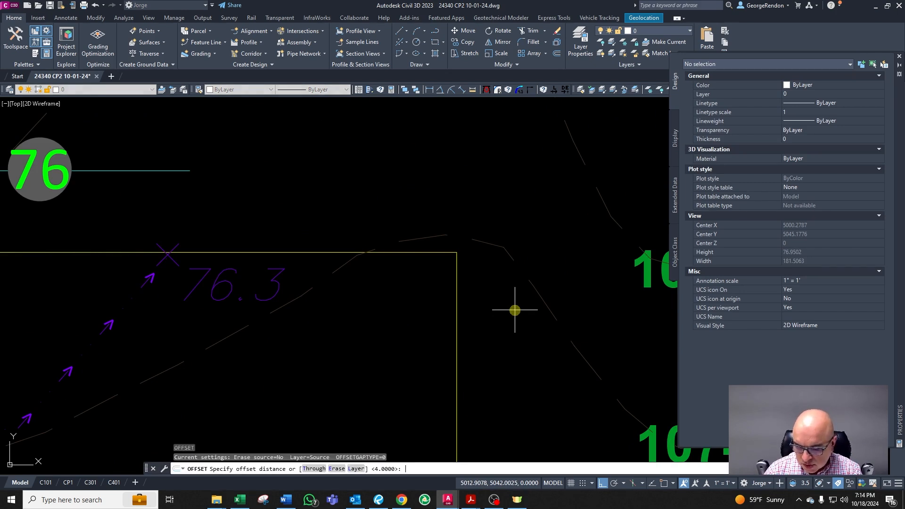
pyautogui.write('2')
pyautogui.press('Return')
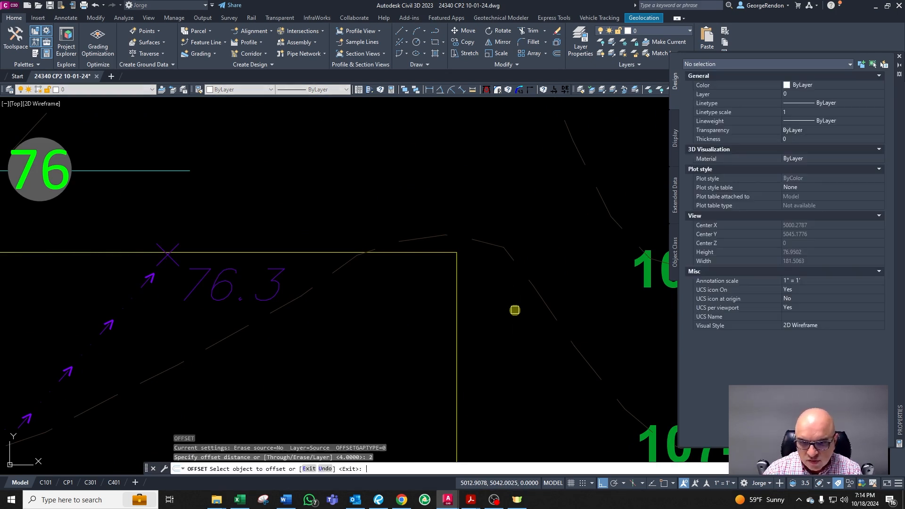
pyautogui.scroll(-3, 487, 310)
pyautogui.press('Escape')
pyautogui.click(463, 299)
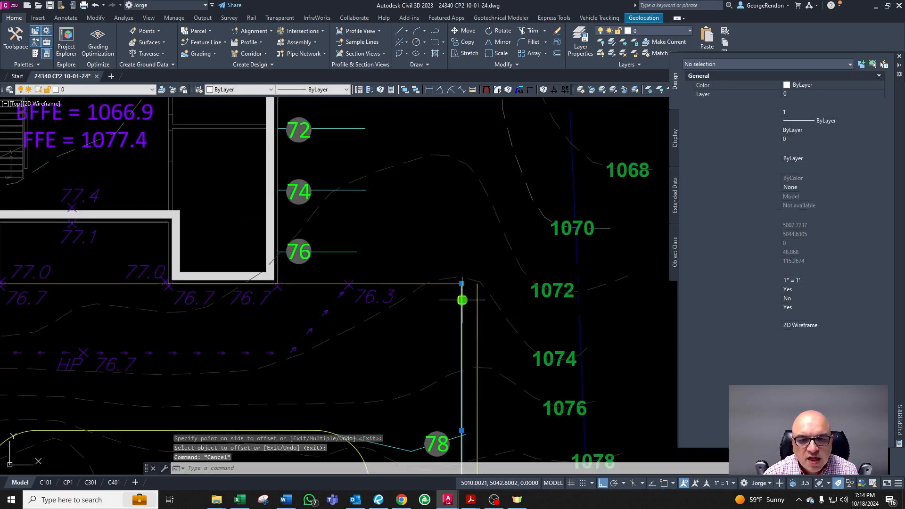
# Step: Chamfer the 76 contour label's leader line to the new offset line, forming a corner
pyautogui.press('Escape')
pyautogui.write('cha')
pyautogui.press('Return')
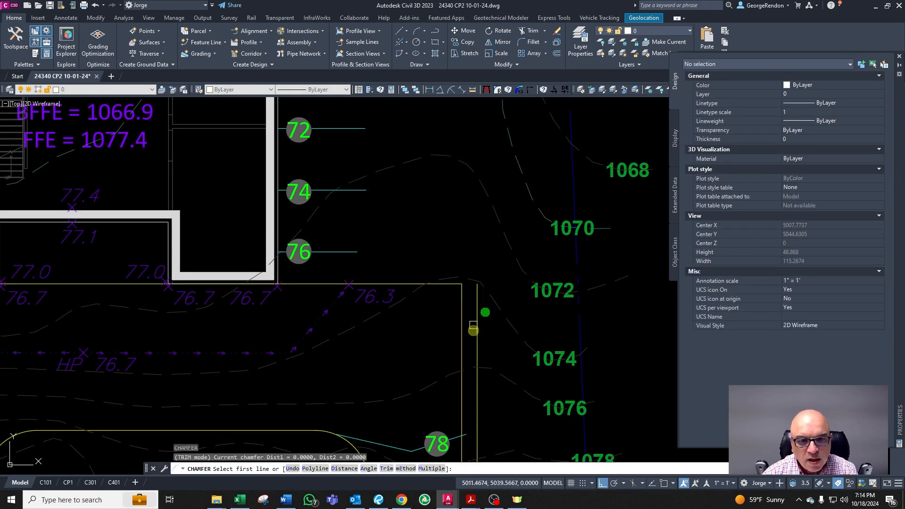
pyautogui.click(478, 323)
pyautogui.press('Escape')
pyautogui.press('Escape')
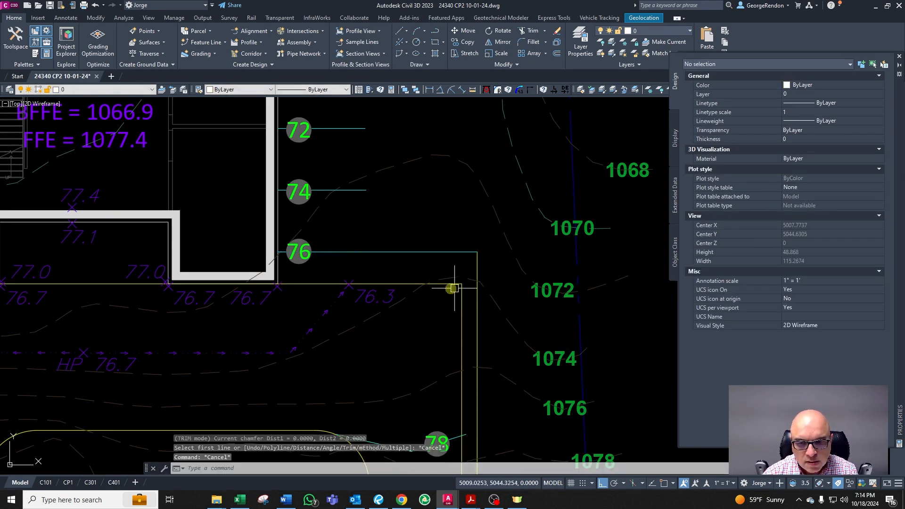
pyautogui.scroll(2, 500, 358)
pyautogui.write('tr')
pyautogui.press('Return')
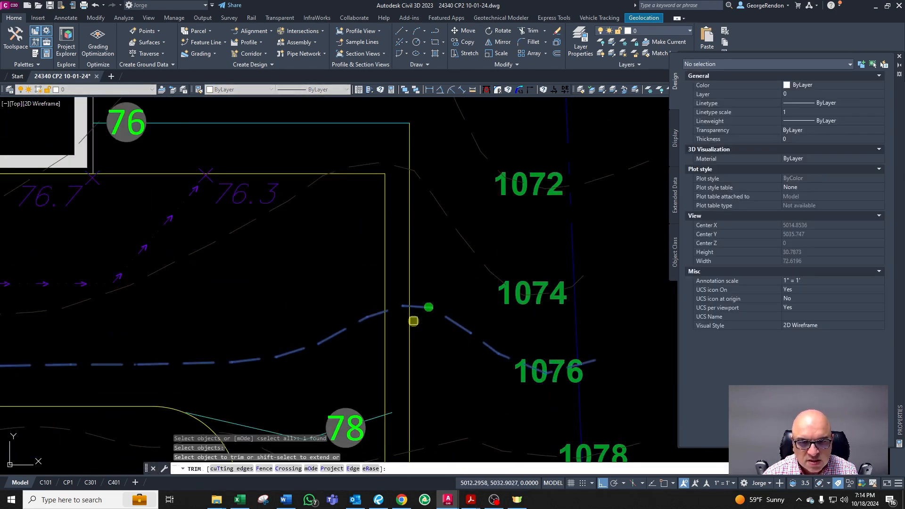
pyautogui.scroll(-3, 412, 330)
pyautogui.scroll(2, 394, 290)
pyautogui.scroll(2, 433, 343)
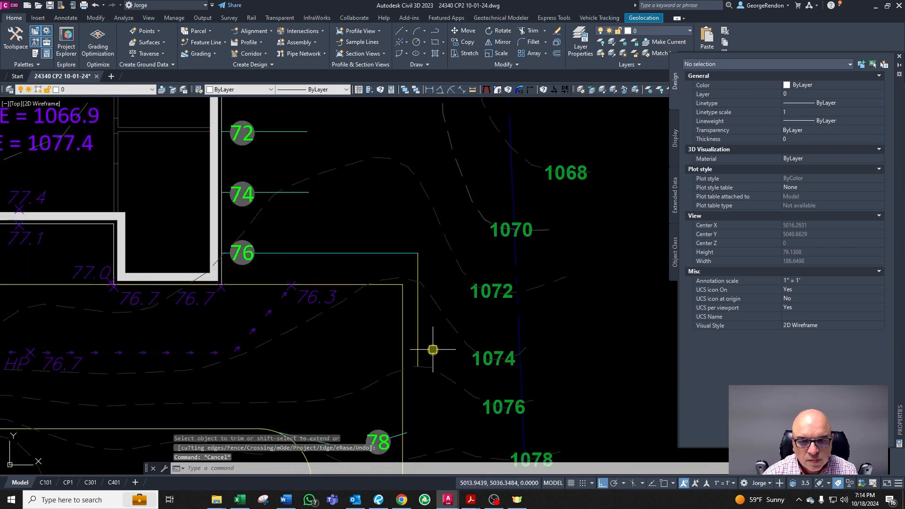
pyautogui.press('Escape')
# Step: Match the new vertical line's layer to the 76 leader's layer, CG-TOPO-MINR-2
pyautogui.click(423, 337)
pyautogui.press('Escape')
pyautogui.click(421, 332)
pyautogui.write('c')
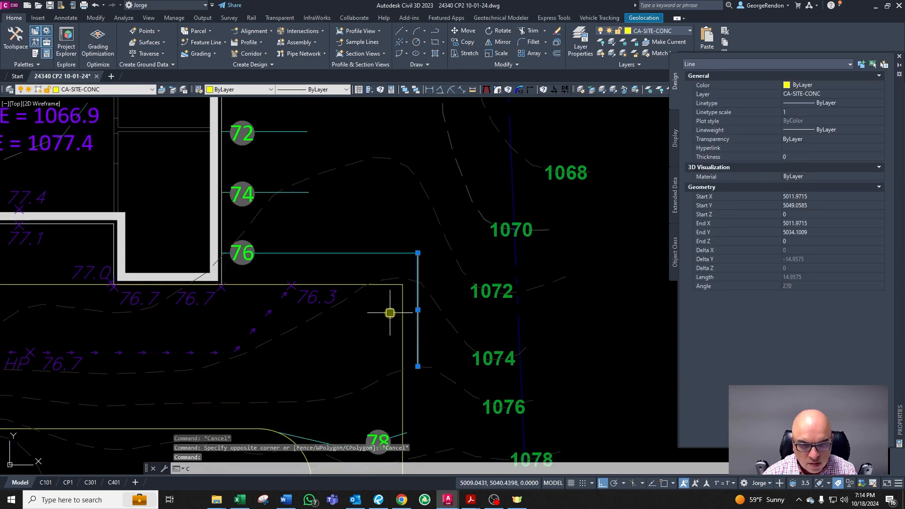
pyautogui.write('c')
pyautogui.rightClick(377, 305)
pyautogui.click(341, 253)
pyautogui.press('Escape')
pyautogui.click(422, 296)
pyautogui.press('Escape')
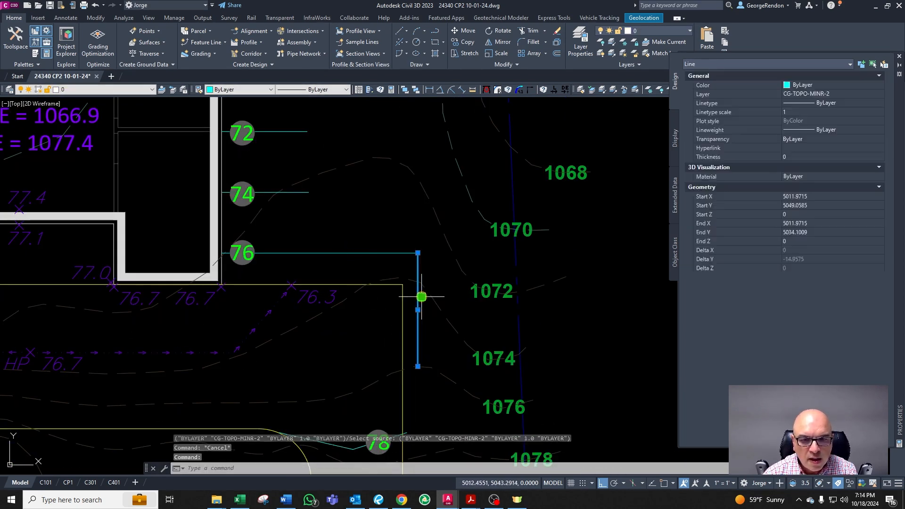
# Step: Offset the new vertical leader segment 4 units east
pyautogui.write('o')
pyautogui.press('Return')
pyautogui.write('4')
pyautogui.press('Return')
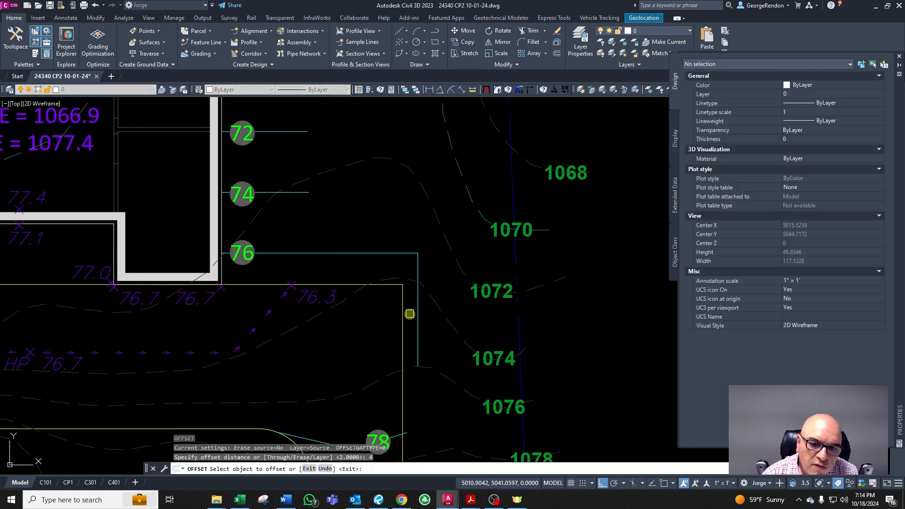
pyautogui.click(418, 311)
pyautogui.click(425, 312)
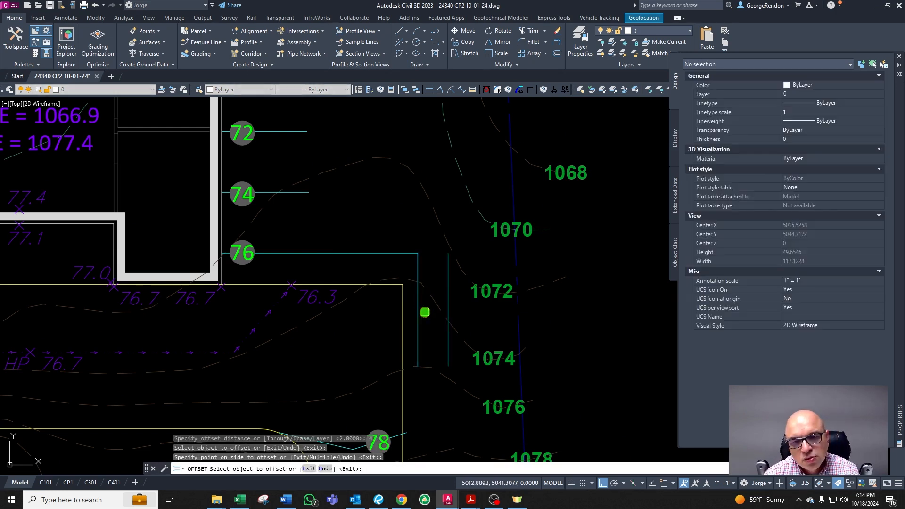
# Step: Trim the lower end of the new offset line at the contour crossing
pyautogui.press('Escape')
pyautogui.press('Escape')
pyautogui.press('Escape')
pyautogui.write('tr')
pyautogui.press('Return')
pyautogui.click(460, 332)
pyautogui.press('Return')
pyautogui.click(448, 346)
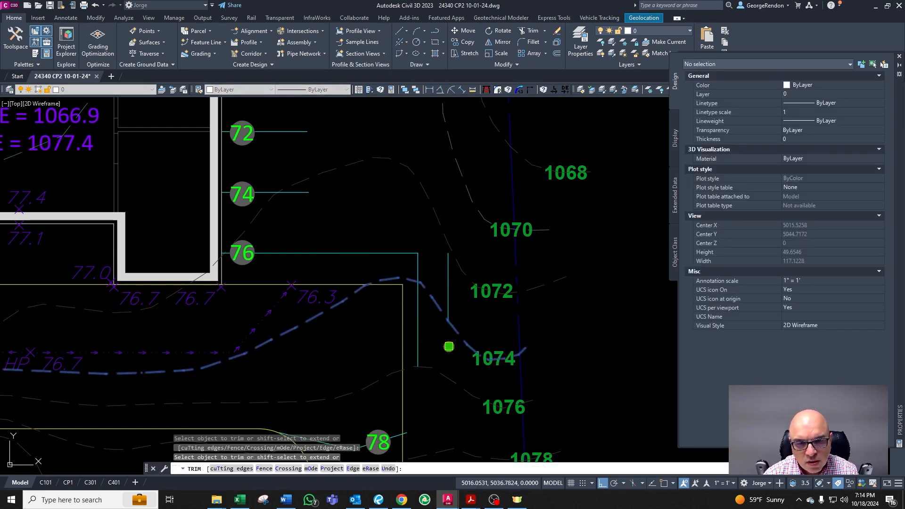
# Step: Chamfer the 74 contour label's leader line to the new vertical line, joining them at a corner
pyautogui.press('Escape')
pyautogui.write('cha')
pyautogui.press('Return')
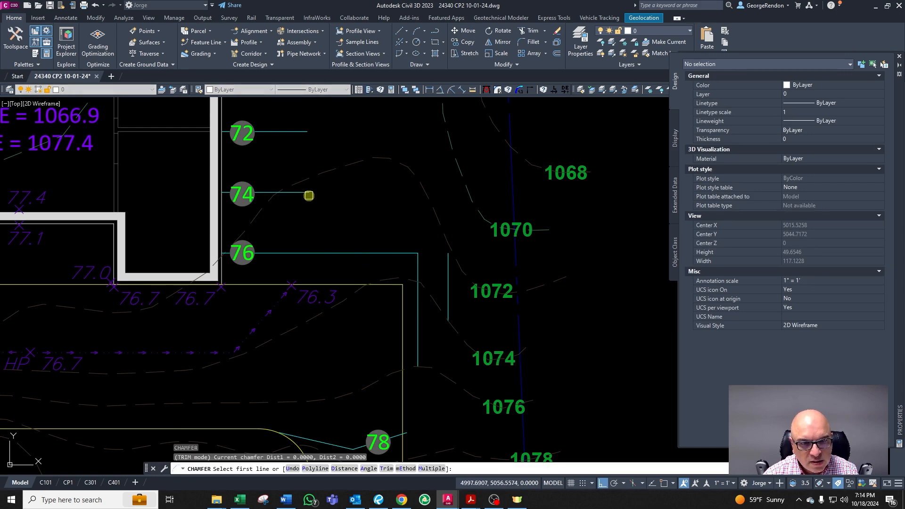
pyautogui.click(305, 193)
pyautogui.press('Escape')
pyautogui.scroll(-2, 356, 259)
pyautogui.scroll(2, 404, 233)
pyautogui.click(415, 240)
pyautogui.press('Escape')
# Step: Offset the 74 leader's vertical segment 4 units east
pyautogui.write('o')
pyautogui.press('Return')
pyautogui.write('4')
pyautogui.press('Return')
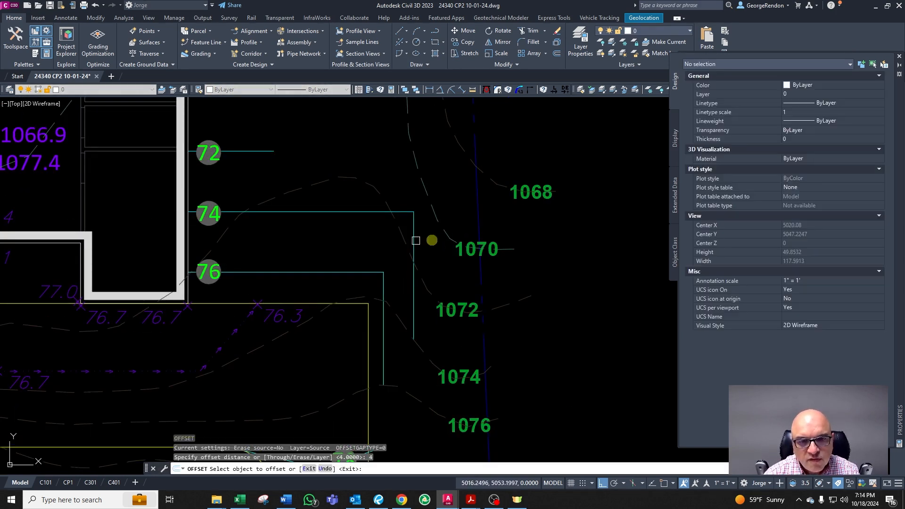
pyautogui.click(416, 237)
pyautogui.click(423, 245)
pyautogui.press('Escape')
# Step: Chamfer the 72 contour label's leader line to the newest vertical line
pyautogui.write('cha')
pyautogui.press('Return')
pyautogui.click(257, 151)
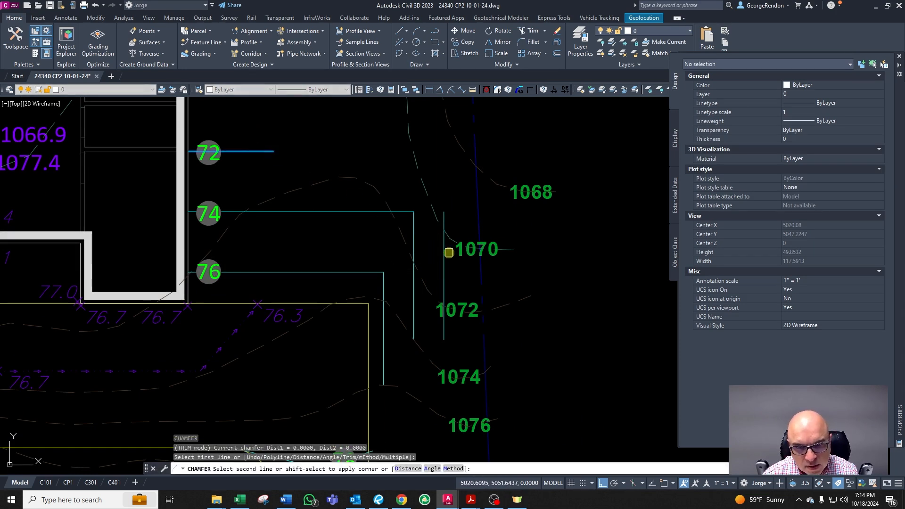
pyautogui.click(444, 252)
# Step: Inspect the 1070 contour polyline and the new leader lines northeast of the house
pyautogui.scroll(5, 472, 338)
pyautogui.write('tr')
pyautogui.press('Return')
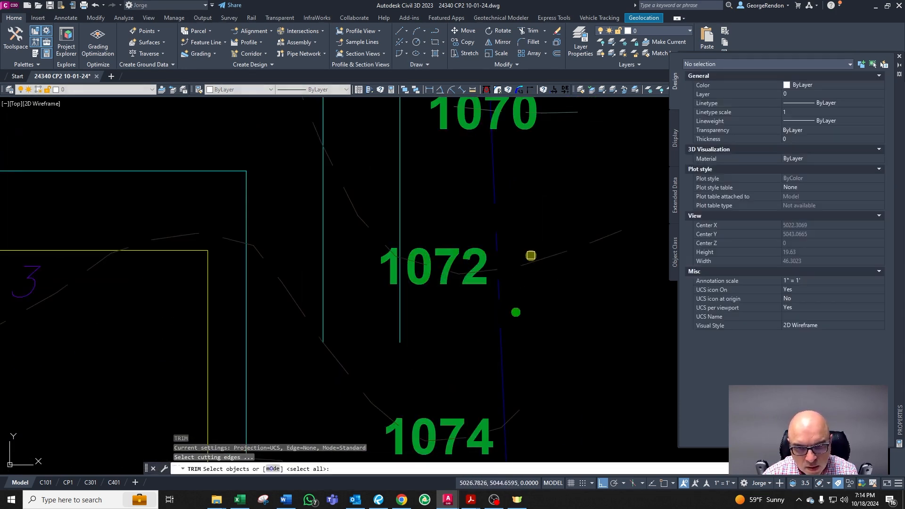
pyautogui.press('Return')
pyautogui.press('Escape')
pyautogui.scroll(-6, 394, 343)
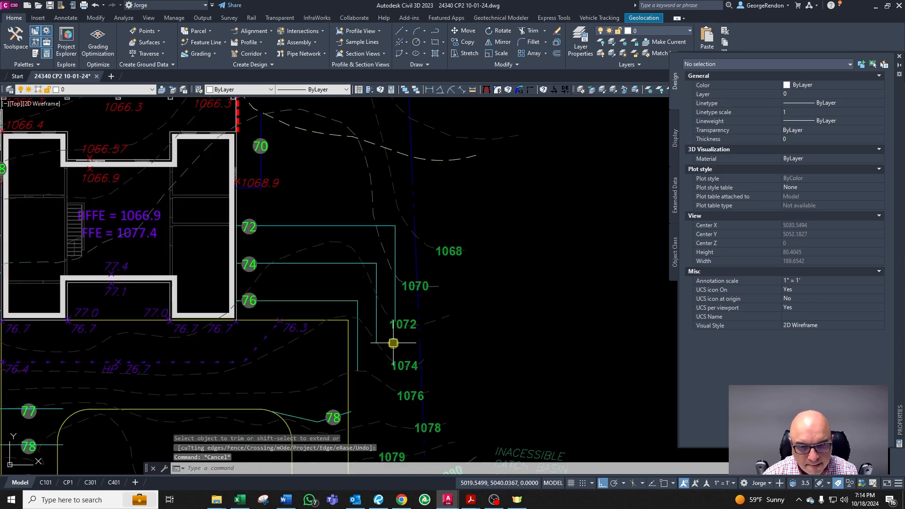
pyautogui.scroll(-3, 360, 303)
pyautogui.scroll(3, 324, 320)
pyautogui.scroll(-2, 414, 349)
pyautogui.scroll(3, 411, 356)
pyautogui.scroll(-3, 411, 356)
pyautogui.press('Escape')
pyautogui.click(413, 264)
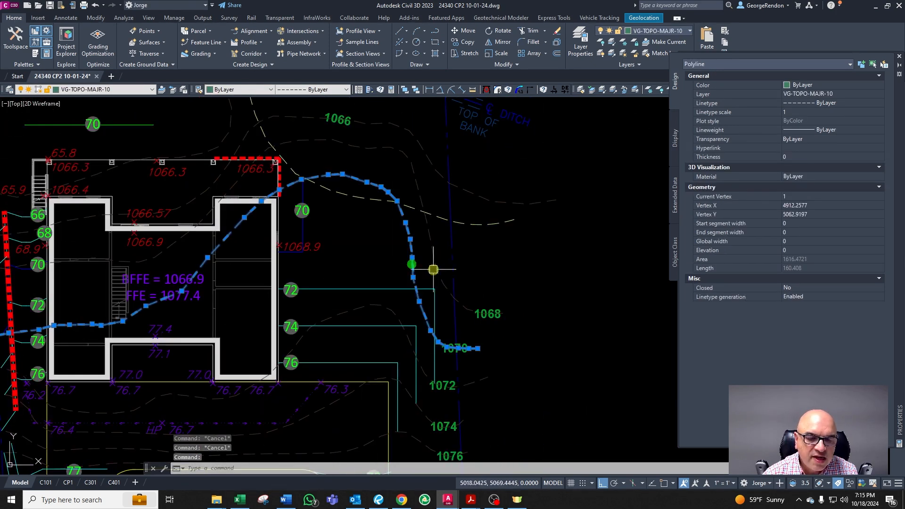
pyautogui.press('Escape')
pyautogui.scroll(2, 382, 210)
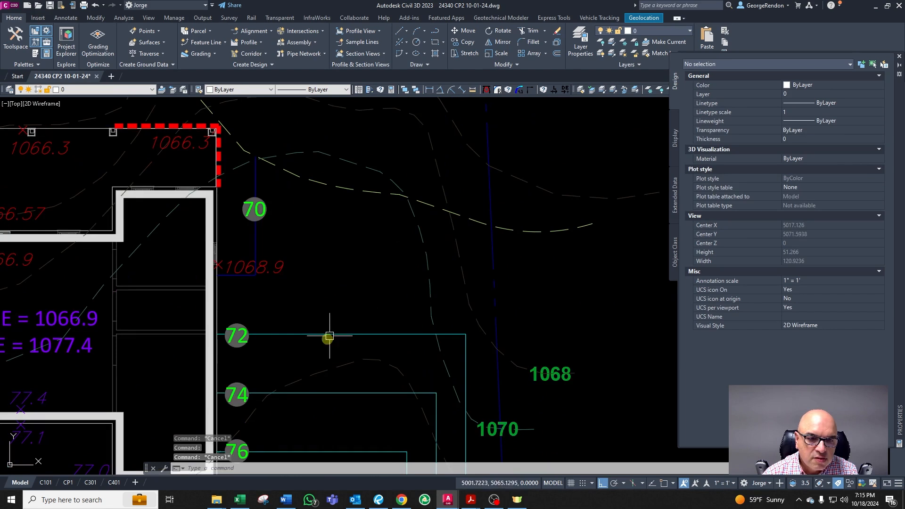
pyautogui.scroll(-3, 482, 361)
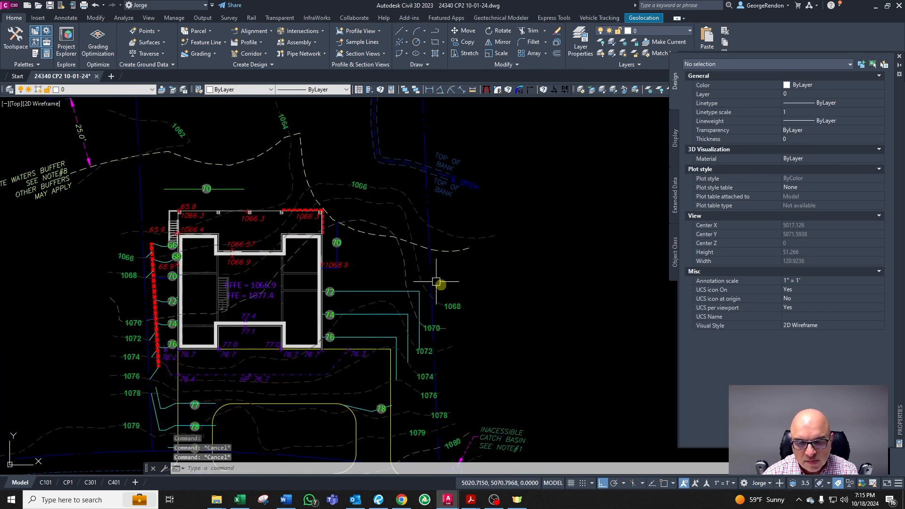
pyautogui.scroll(3, 440, 283)
pyautogui.click(309, 260)
pyautogui.press('Escape')
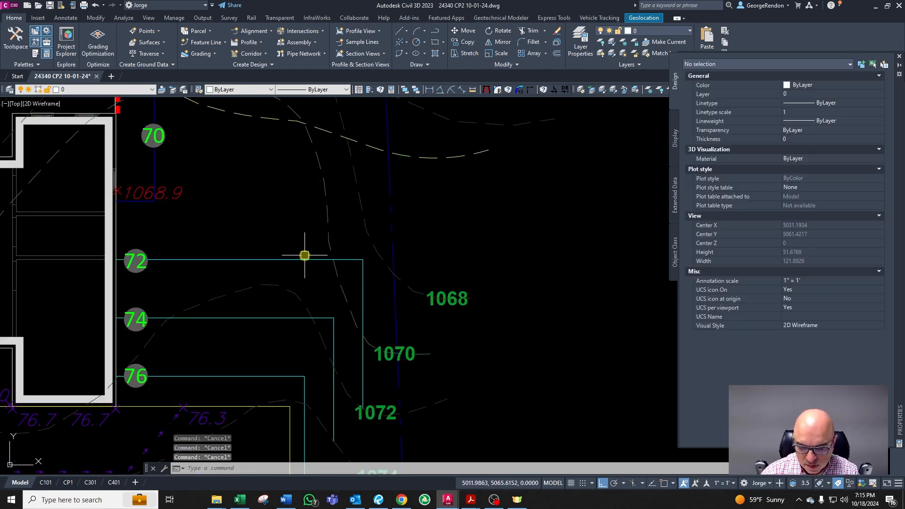
# Step: Offset the 72 leader's horizontal segment 4 units north and its vertical segment 4 units east
pyautogui.write('o')
pyautogui.press('Return')
pyautogui.write('4')
pyautogui.press('Return')
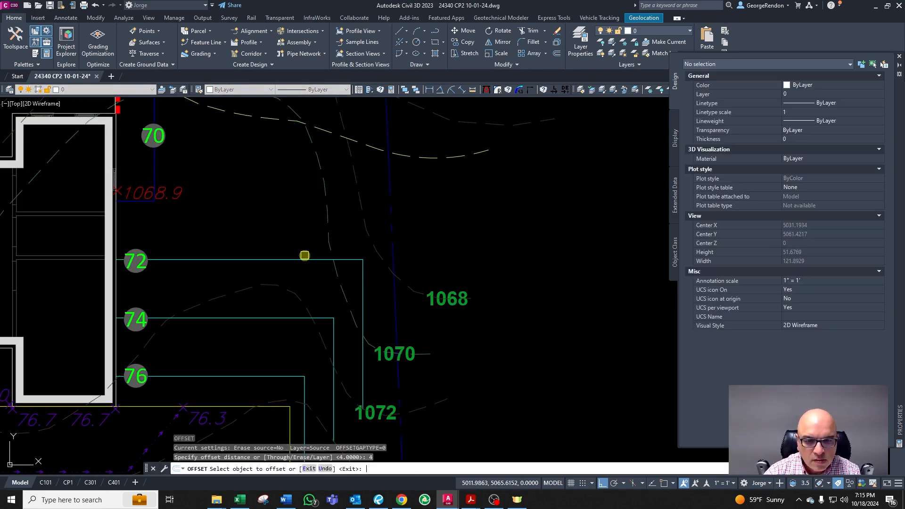
pyautogui.click(302, 257)
pyautogui.click(293, 243)
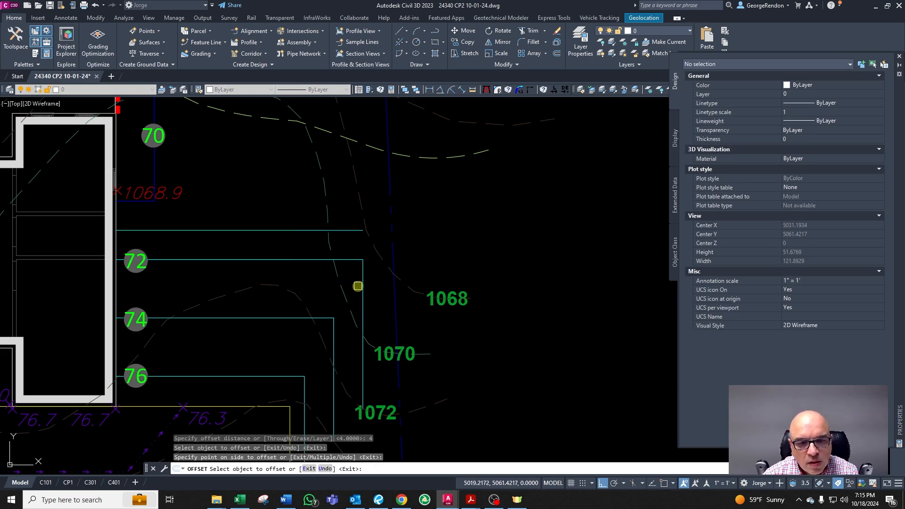
pyautogui.click(358, 286)
pyautogui.click(367, 287)
pyautogui.press('Escape')
pyautogui.press('Escape')
pyautogui.press('Escape')
# Step: Chamfer the two new offset lines together into a corner above the 72 label
pyautogui.write('cha')
pyautogui.press('Return')
pyautogui.click(392, 286)
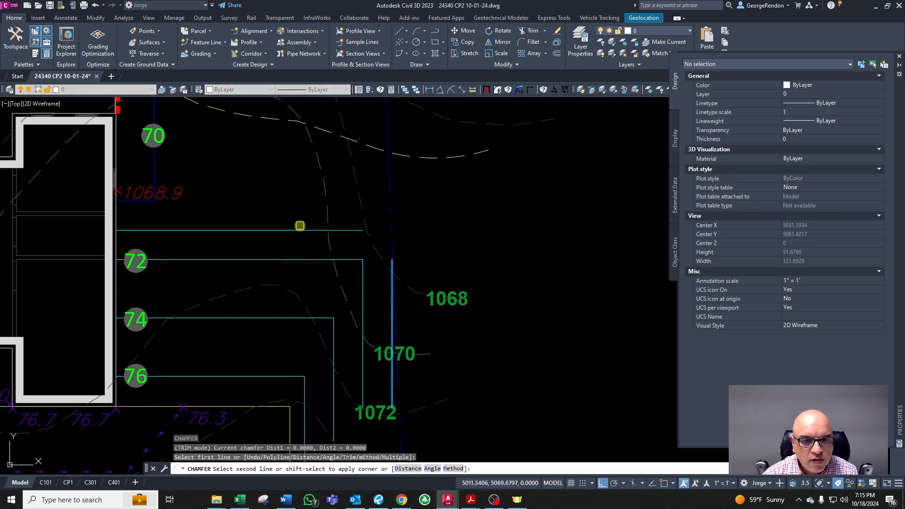
pyautogui.click(301, 234)
pyautogui.click(294, 230)
pyautogui.press('Escape')
pyautogui.scroll(-2, 451, 257)
pyautogui.scroll(2, 407, 321)
pyautogui.scroll(2, 429, 318)
pyautogui.write('tr')
pyautogui.press('Return')
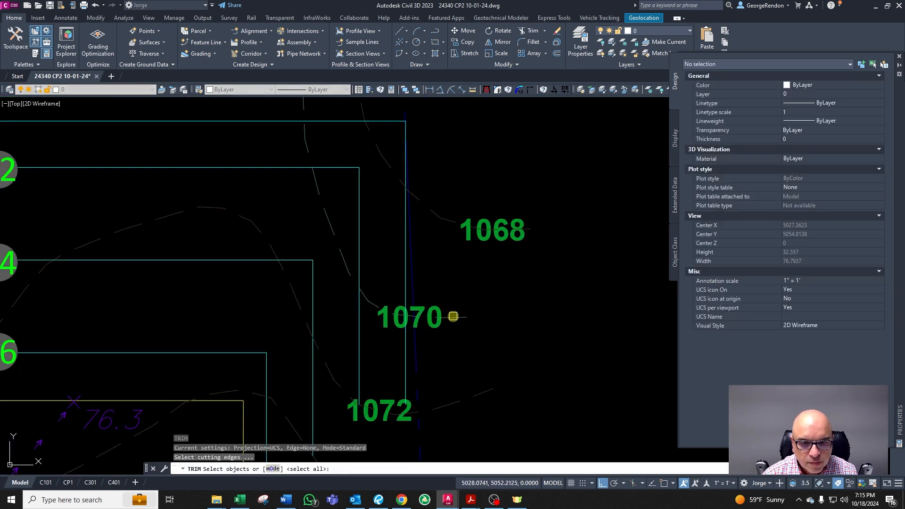
pyautogui.press('Escape')
pyautogui.scroll(-2, 415, 324)
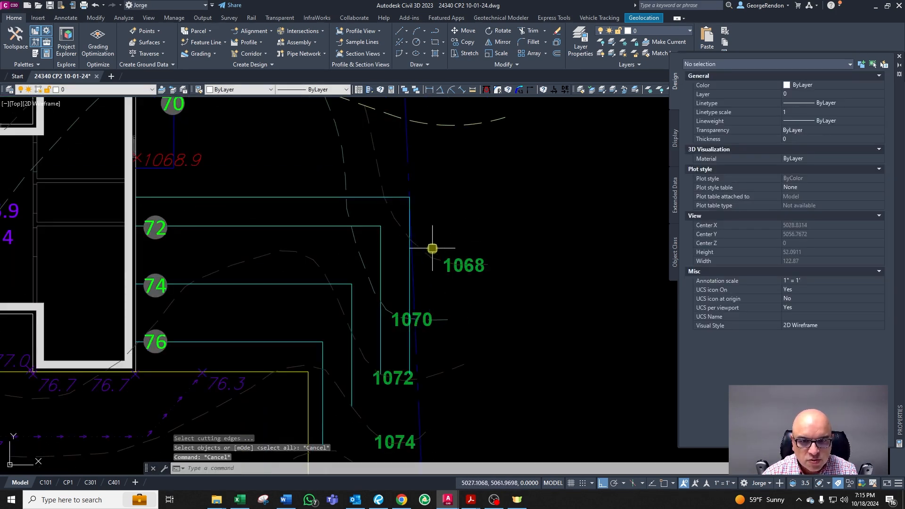
pyautogui.click(430, 256)
pyautogui.press('Escape')
pyautogui.press('Escape')
pyautogui.scroll(-3, 424, 264)
pyautogui.scroll(3, 449, 252)
pyautogui.press('Escape')
pyautogui.scroll(-3, 418, 293)
pyautogui.scroll(5, 417, 293)
pyautogui.click(393, 294)
pyautogui.press('Escape')
pyautogui.scroll(-2, 408, 274)
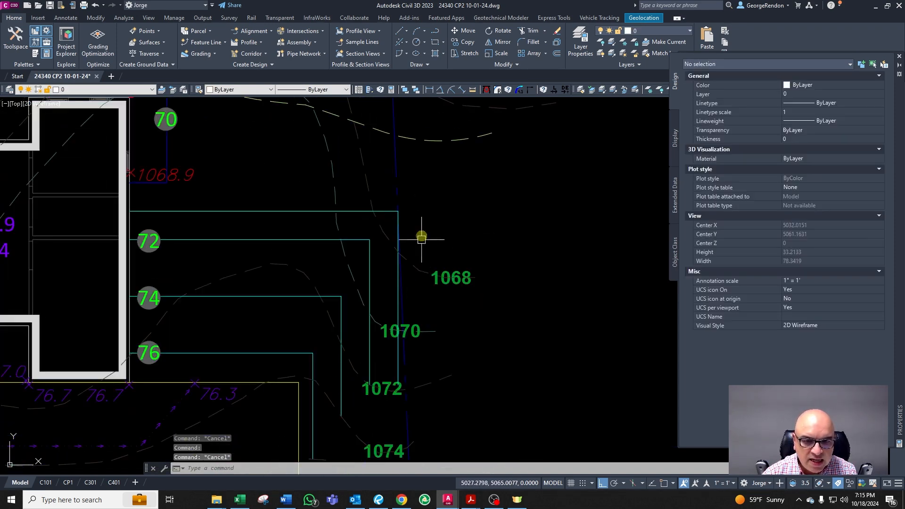
pyautogui.scroll(-2, 396, 236)
pyautogui.scroll(4, 416, 243)
pyautogui.write('tr')
pyautogui.press('Escape')
pyautogui.scroll(2, 432, 301)
pyautogui.scroll(-2, 432, 301)
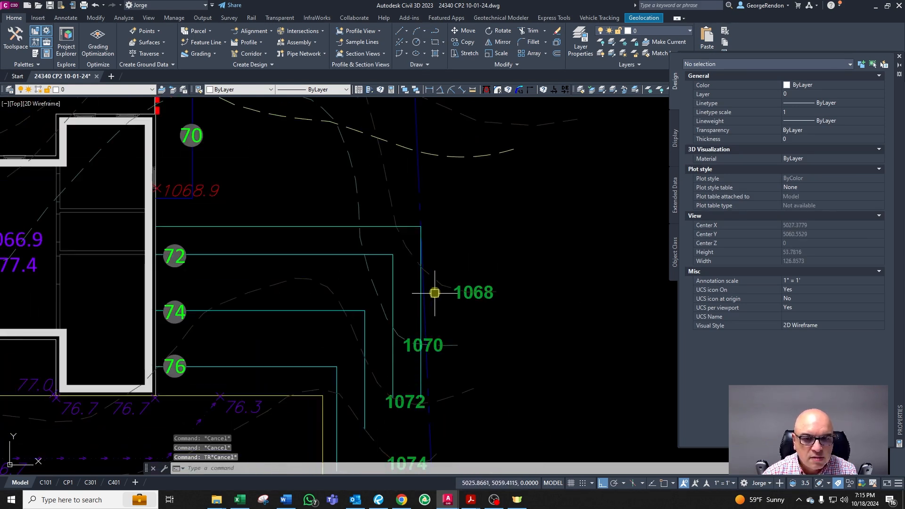
pyautogui.scroll(2, 409, 246)
pyautogui.scroll(-2, 405, 284)
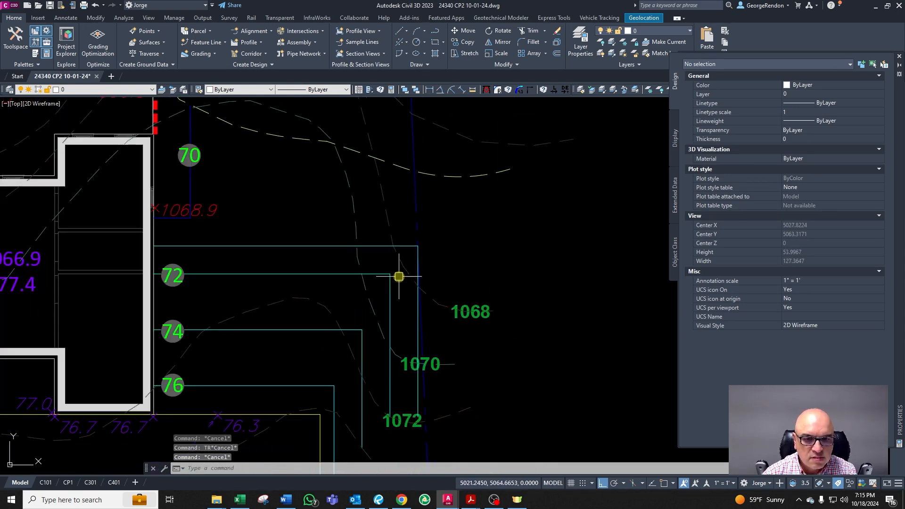
# Step: Try to trim the linework crossing the blue polyline near the 1070 label
pyautogui.write('tr')
pyautogui.press('Return')
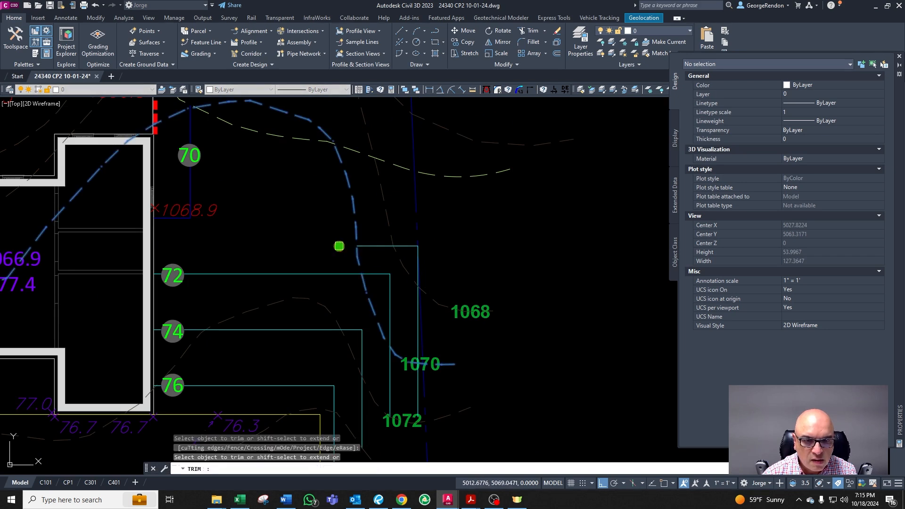
pyautogui.scroll(4, 430, 364)
pyautogui.press('Return')
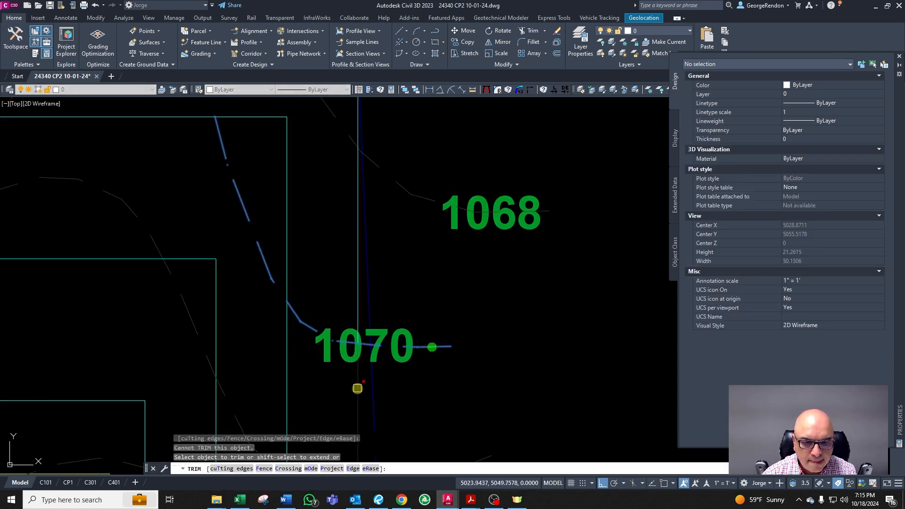
pyautogui.press('Escape')
# Step: Set the width of the blue vertical polyline near the 1070 label to 2
pyautogui.click(376, 380)
pyautogui.click(369, 387)
pyautogui.press('Escape')
pyautogui.click(372, 383)
pyautogui.write('pw')
pyautogui.press('Return')
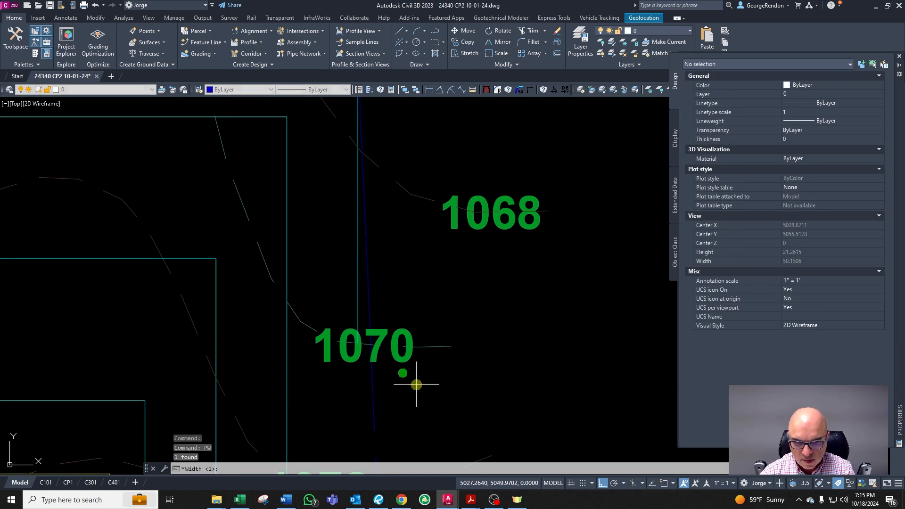
pyautogui.write('2')
pyautogui.press('Return')
# Step: Set the blue vertical polyline's width near the 1070 label to 0.5
pyautogui.press('Escape')
pyautogui.click(377, 425)
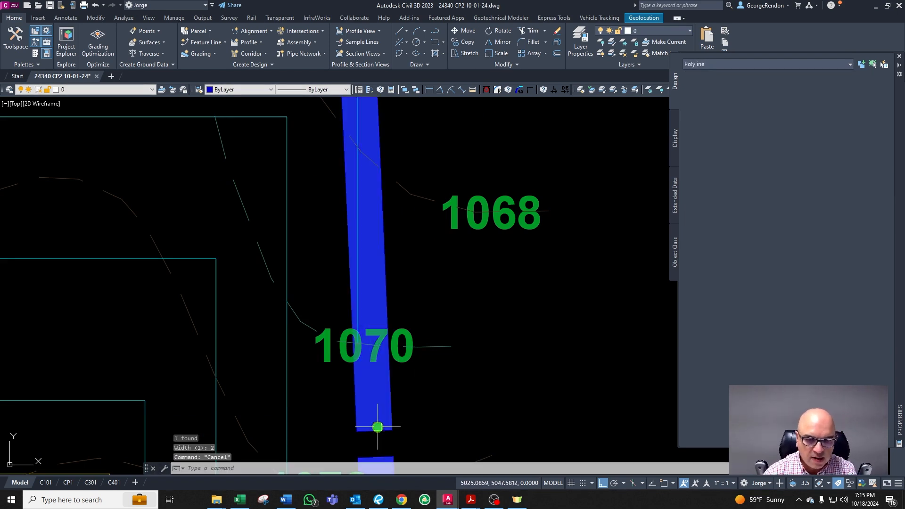
pyautogui.write('pw')
pyautogui.press('Return')
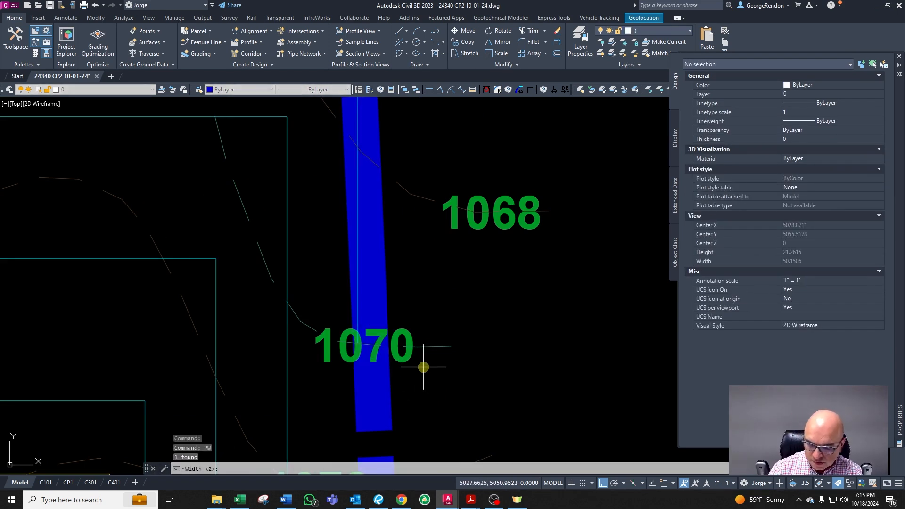
pyautogui.write('0.5')
pyautogui.press('Return')
pyautogui.press('Escape')
# Step: Set the blue vertical polyline's width near the 1070 label to 0
pyautogui.click(375, 392)
pyautogui.write('pw')
pyautogui.press('Return')
pyautogui.write('0')
pyautogui.press('Return')
pyautogui.press('Escape')
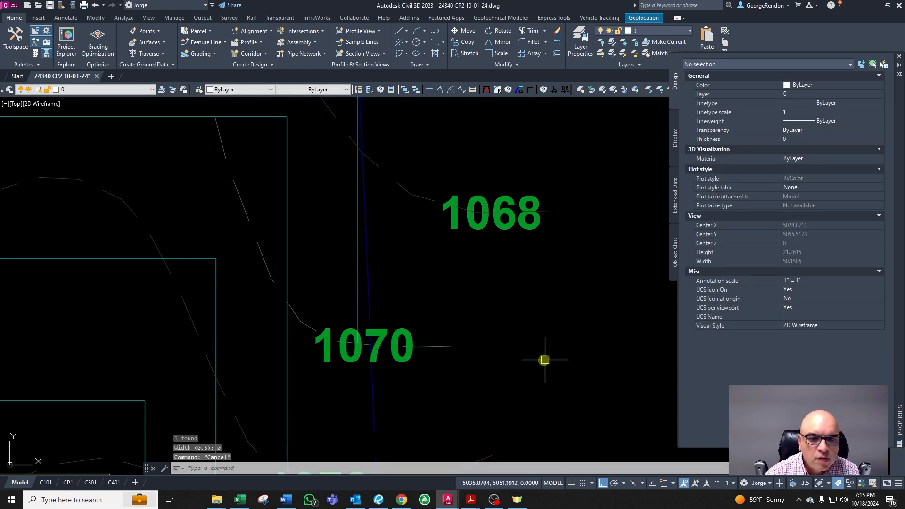
pyautogui.scroll(-4, 555, 388)
pyautogui.scroll(-3, 329, 310)
pyautogui.scroll(4, 471, 307)
pyautogui.scroll(-1, 469, 323)
pyautogui.scroll(2, 448, 364)
pyautogui.scroll(-4, 397, 307)
pyautogui.scroll(2, 351, 405)
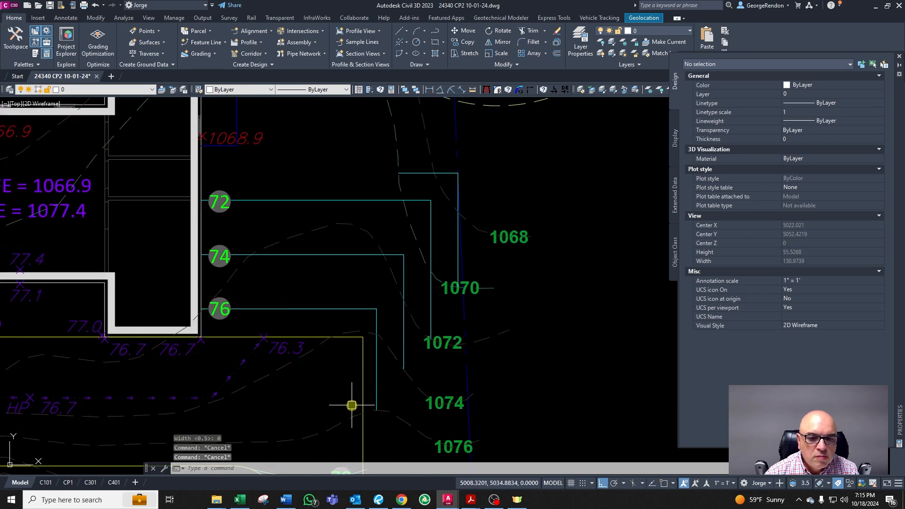
pyautogui.scroll(-2, 335, 307)
pyautogui.scroll(2, 285, 204)
pyautogui.scroll(-3, 517, 347)
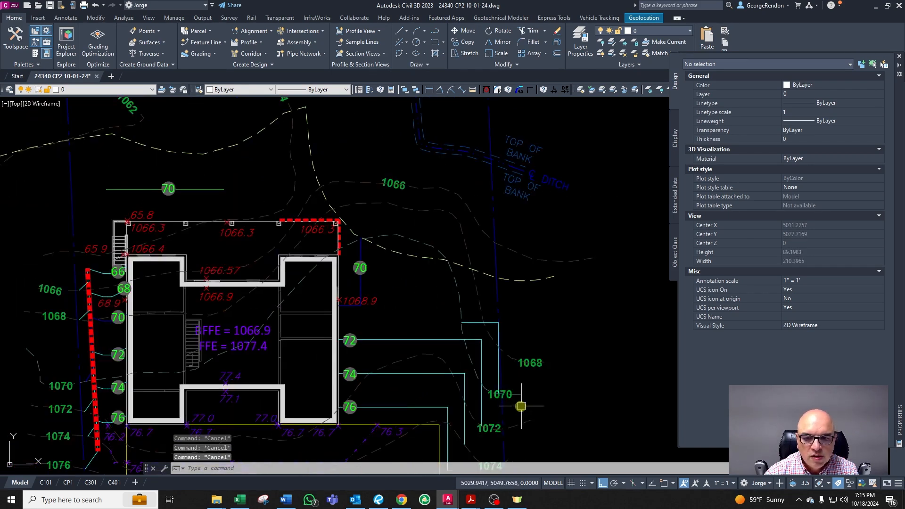
pyautogui.scroll(5, 434, 253)
# Step: Try to match the leader line and blue polyline above the 1070 label to a contour's layer properties
pyautogui.click(418, 218)
pyautogui.scroll(2, 476, 243)
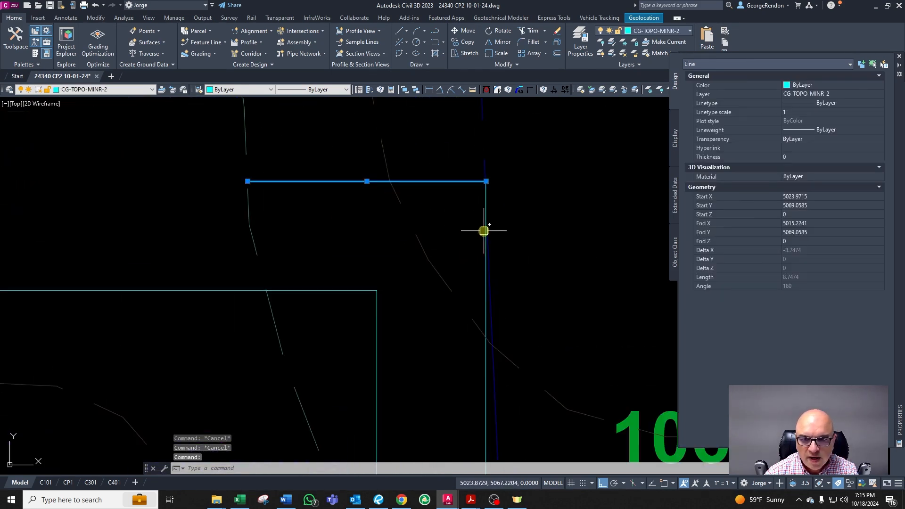
pyautogui.click(485, 231)
pyautogui.scroll(-3, 500, 241)
pyautogui.write('CG')
pyautogui.press('Return')
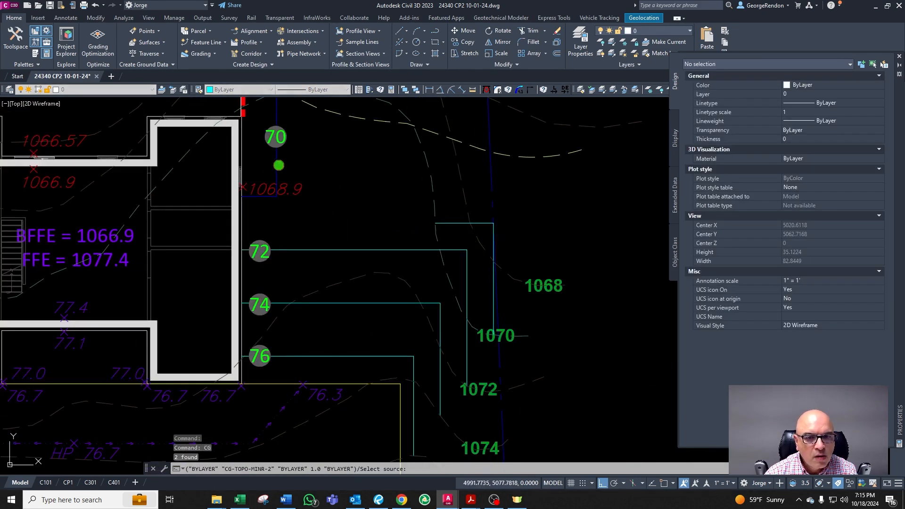
pyautogui.scroll(-3, 469, 255)
pyautogui.scroll(3, 536, 342)
pyautogui.press('Escape')
pyautogui.press('Escape')
pyautogui.click(511, 319)
pyautogui.press('Escape')
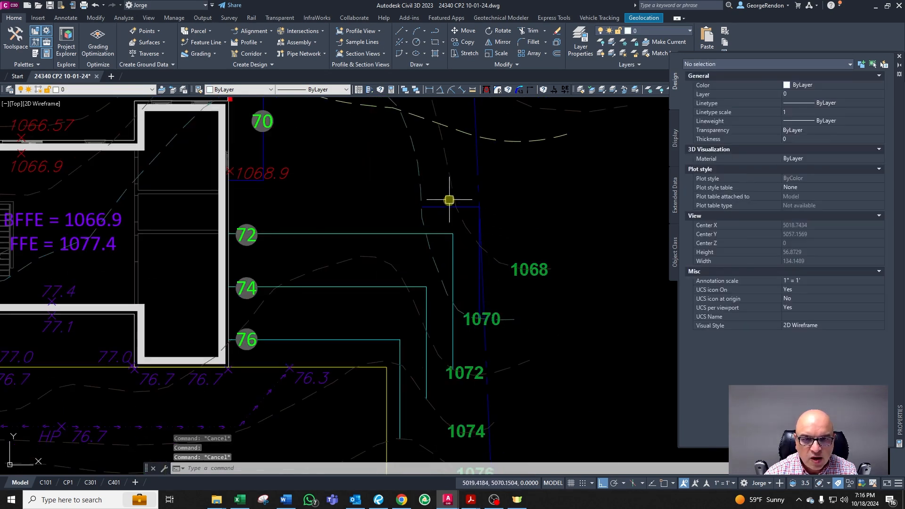
# Step: Inspect the layers of the contour polylines northeast of the house
pyautogui.scroll(-3, 452, 198)
pyautogui.click(429, 205)
pyautogui.scroll(5, 417, 169)
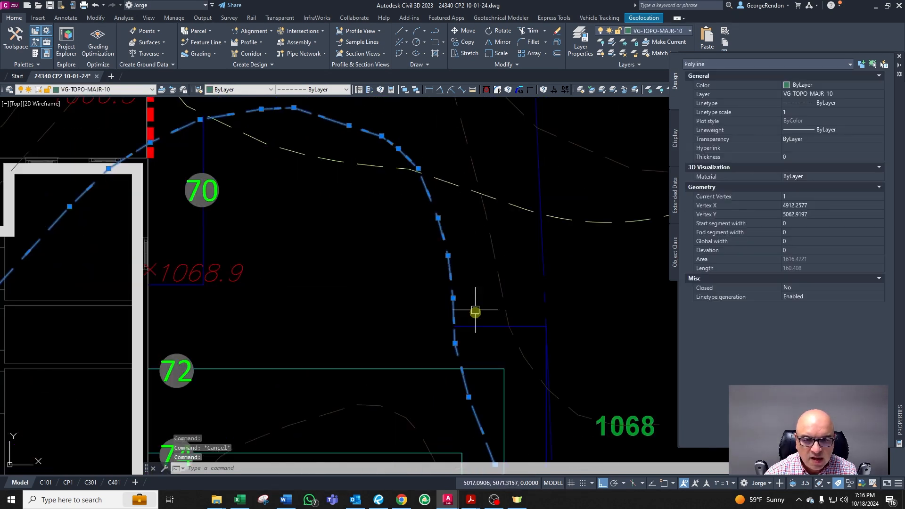
pyautogui.scroll(-1, 457, 294)
pyautogui.press('Escape')
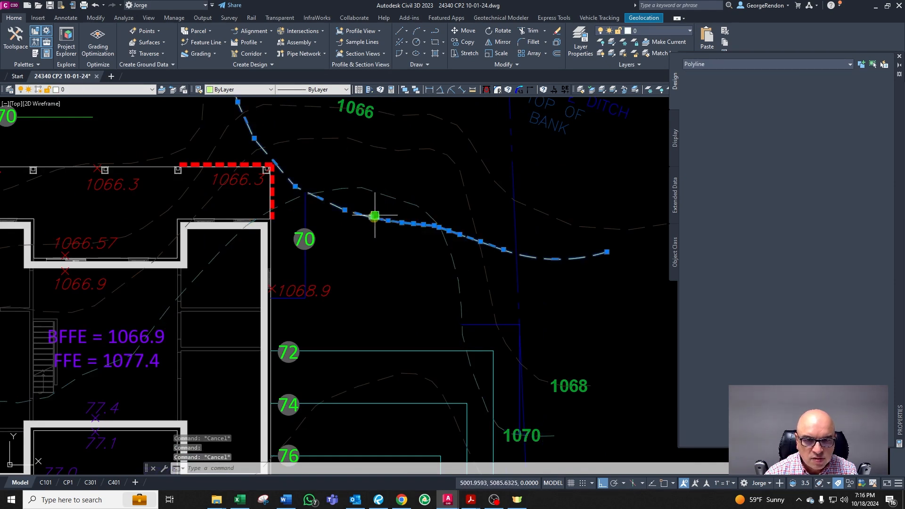
pyautogui.click(374, 215)
pyautogui.scroll(-3, 369, 283)
pyautogui.scroll(3, 370, 221)
pyautogui.press('Escape')
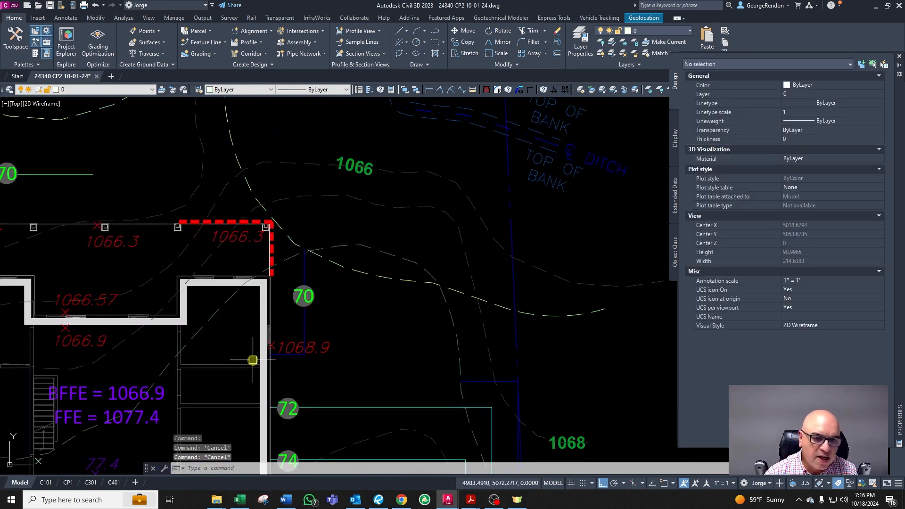
# Step: Edit the spot elevation beside the 70 label east of the house to read 68.9
pyautogui.scroll(4, 259, 358)
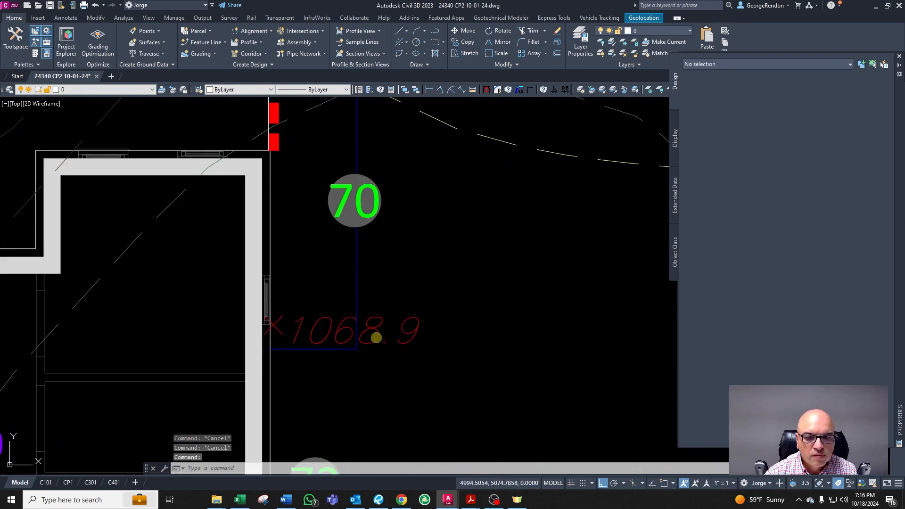
pyautogui.doubleClick(373, 335)
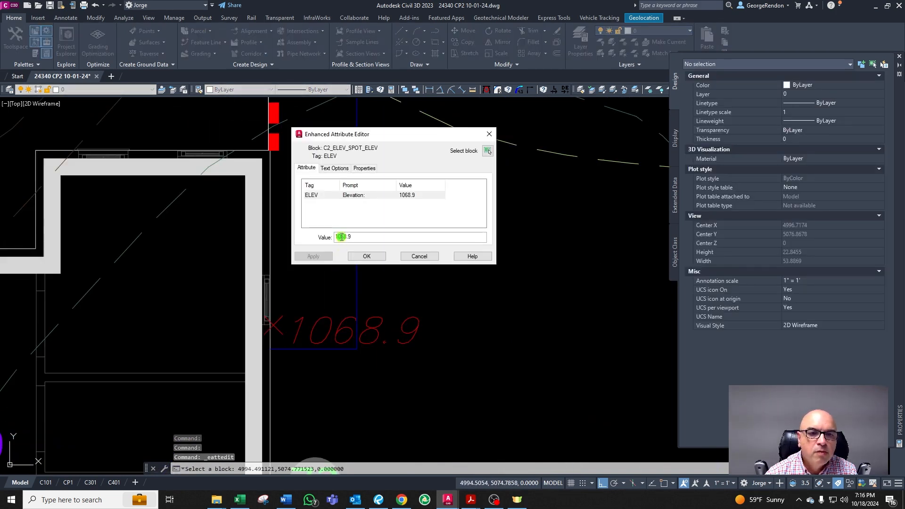
pyautogui.press('Right')
pyautogui.press('Right')
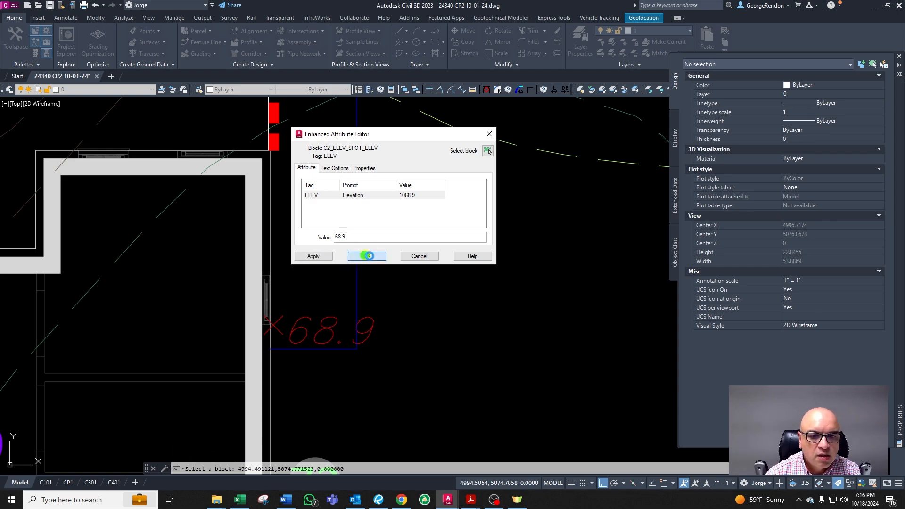
pyautogui.click(370, 256)
pyautogui.scroll(-5, 398, 354)
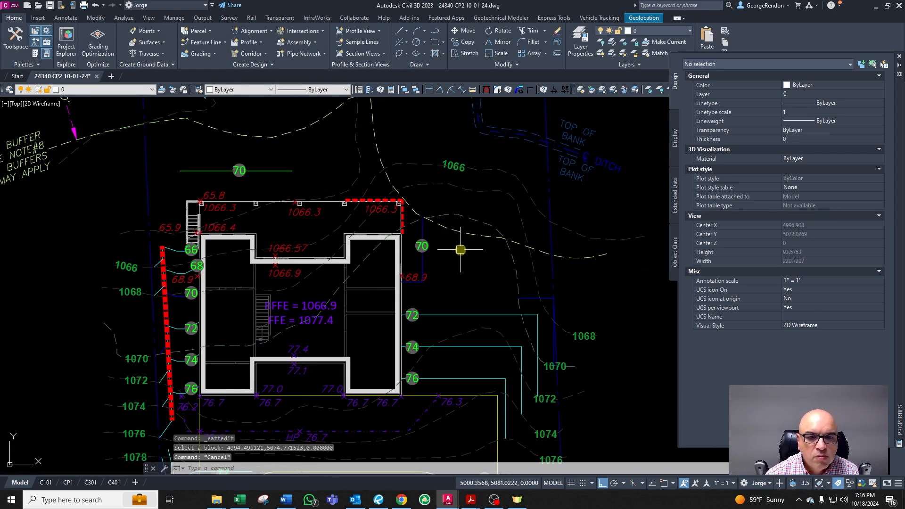
pyautogui.scroll(1, 226, 274)
pyautogui.scroll(-2, 222, 255)
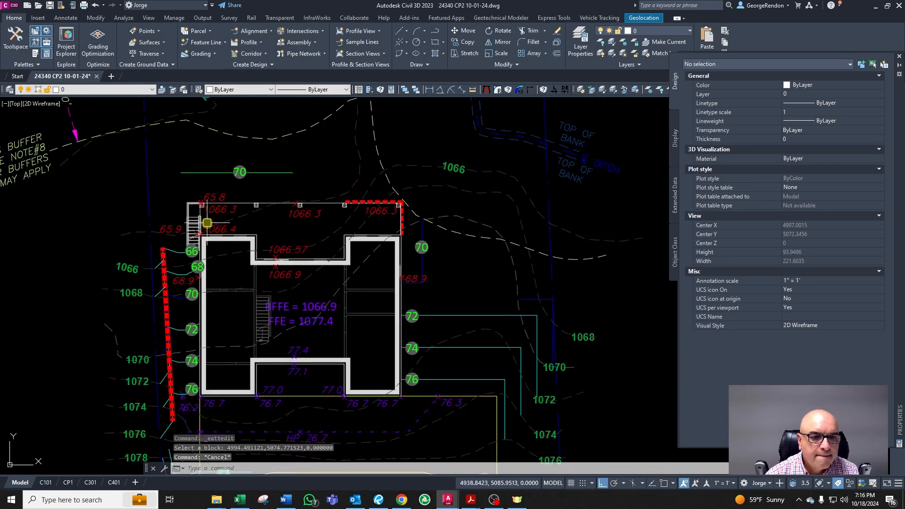
pyautogui.scroll(1, 244, 245)
pyautogui.scroll(2, 504, 364)
pyautogui.scroll(-1, 334, 302)
pyautogui.scroll(1, 509, 347)
pyautogui.scroll(-2, 415, 287)
pyautogui.scroll(2, 460, 377)
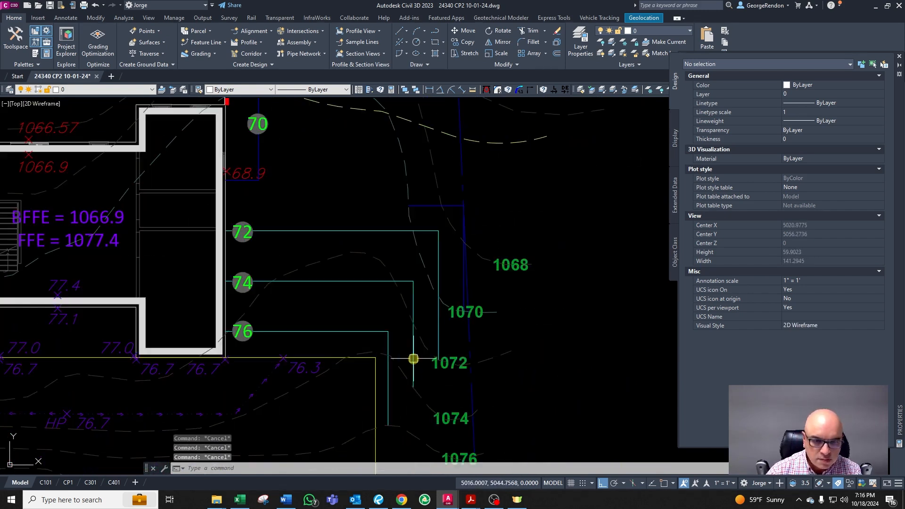
pyautogui.scroll(-3, 401, 411)
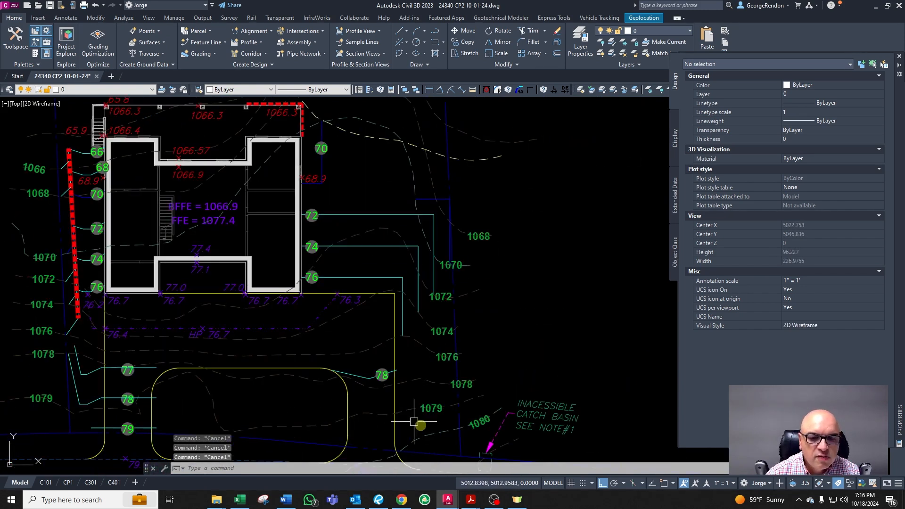
pyautogui.scroll(2, 429, 434)
pyautogui.scroll(2, 411, 392)
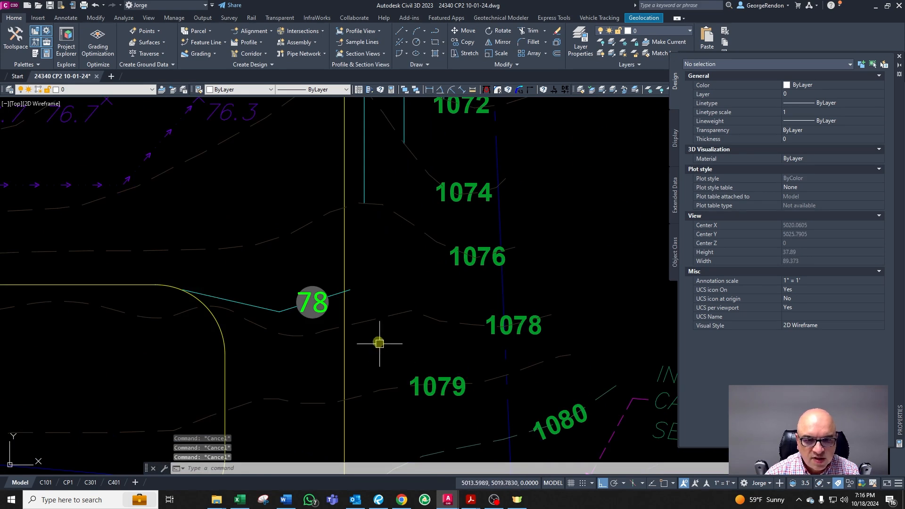
# Step: Offset the driveway's yellow edge line 2 units east beside the 78 label
pyautogui.write('o')
pyautogui.press('Return')
pyautogui.press('Escape')
pyautogui.write('o')
pyautogui.press('Return')
pyautogui.write('2')
pyautogui.press('Return')
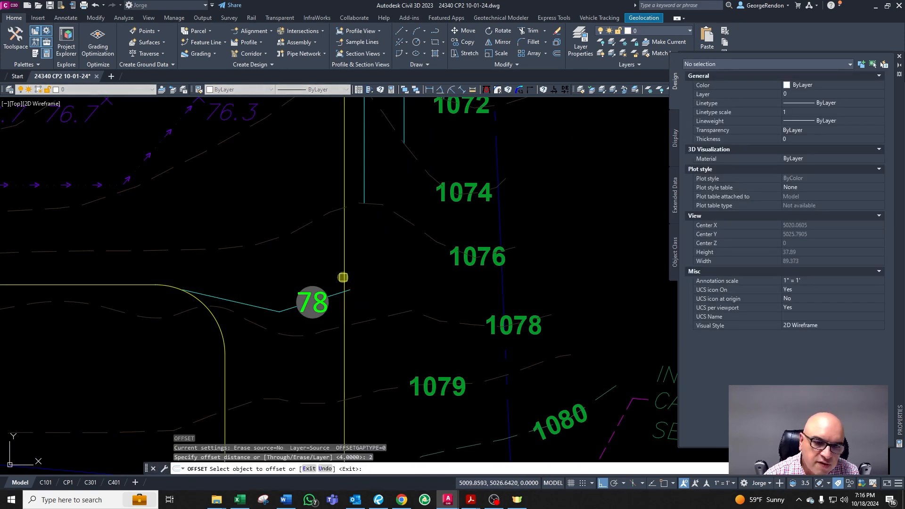
pyautogui.click(343, 279)
pyautogui.click(360, 283)
pyautogui.press('Return')
# Step: Extend the 78 leader to the new offset line
pyautogui.write('ex')
pyautogui.press('Return')
pyautogui.click(364, 277)
pyautogui.press('Return')
pyautogui.click(353, 289)
pyautogui.press('Escape')
# Step: Draw a line about 5.7 units long southeast from the end of the 78 leader
pyautogui.scroll(2, 364, 288)
pyautogui.write('l')
pyautogui.press('Return')
pyautogui.click(364, 285)
pyautogui.scroll(-2, 364, 287)
pyautogui.press('F8')
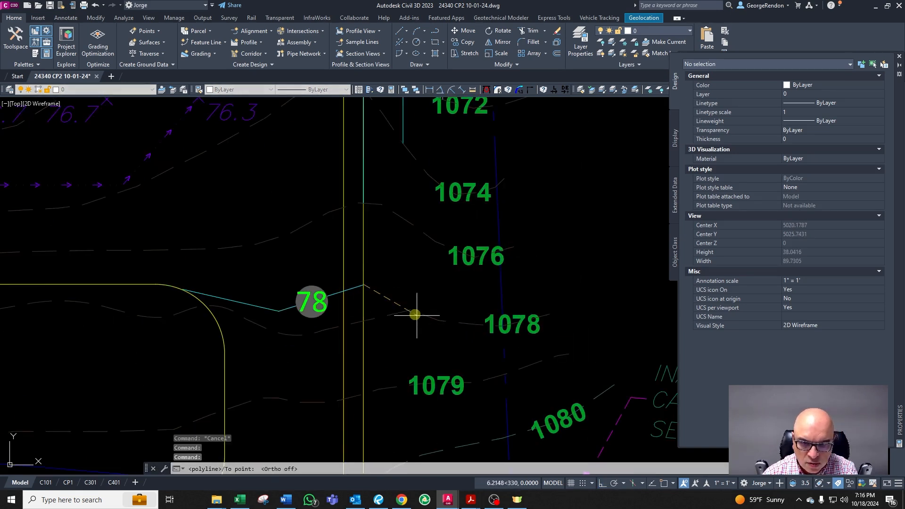
pyautogui.click(413, 311)
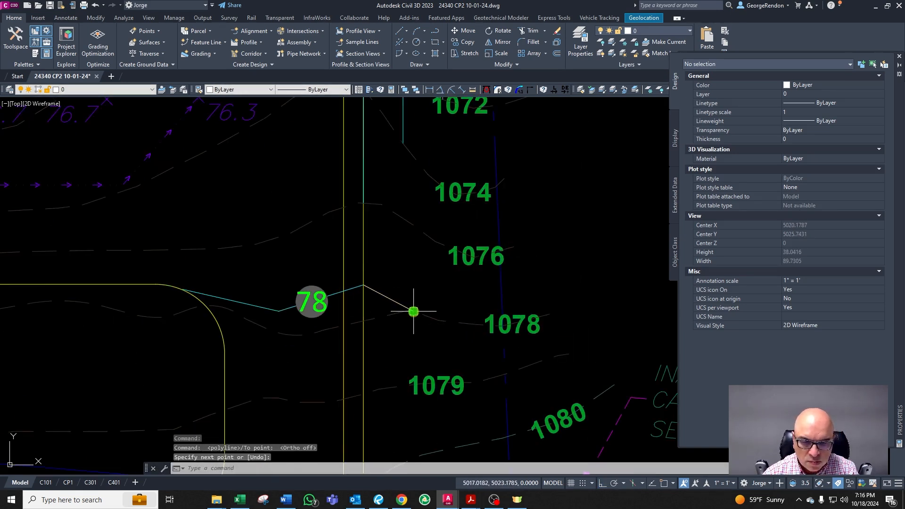
pyautogui.press('Return')
# Step: Match the new line's properties to the 78 leader
pyautogui.click(382, 294)
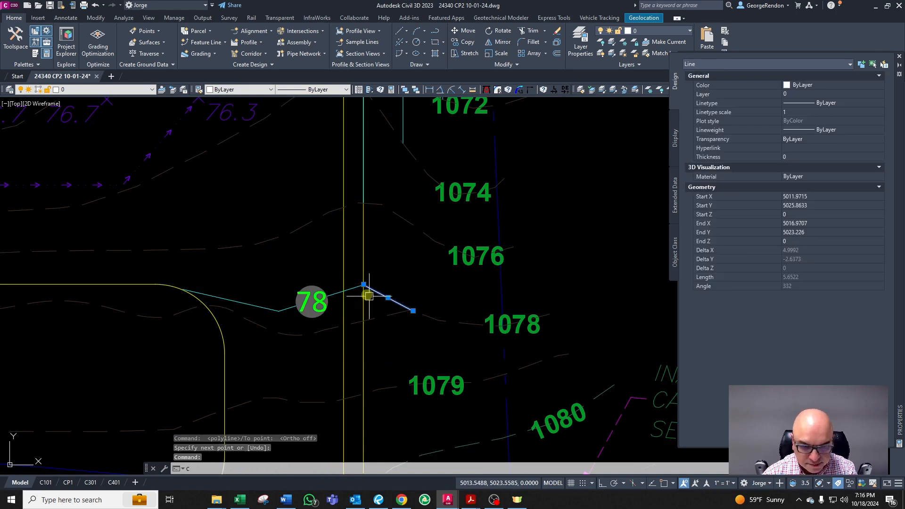
pyautogui.write('ma')
pyautogui.press('Return')
pyautogui.click(259, 305)
pyautogui.press('Escape')
# Step: Delete the offset construction line beside the 78 leader
pyautogui.click(365, 301)
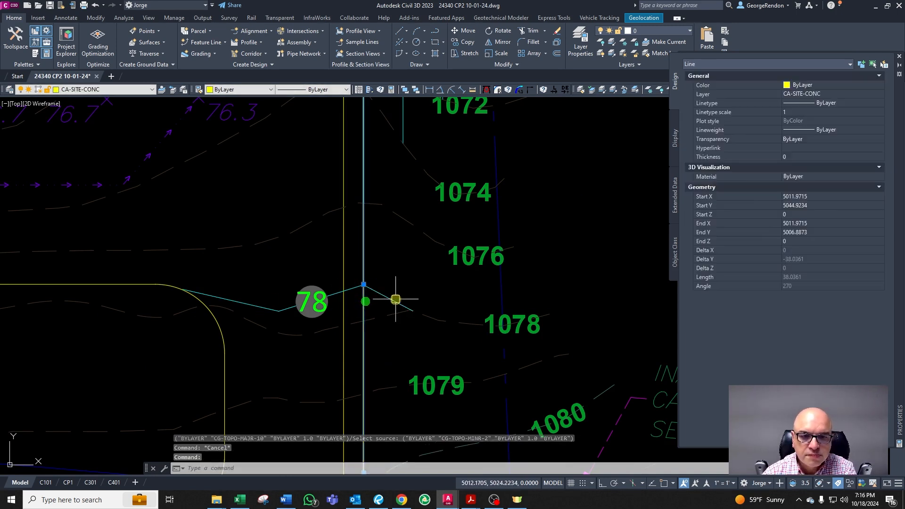
pyautogui.press('Delete')
pyautogui.scroll(-4, 422, 284)
pyautogui.press('Escape')
pyautogui.scroll(2, 404, 379)
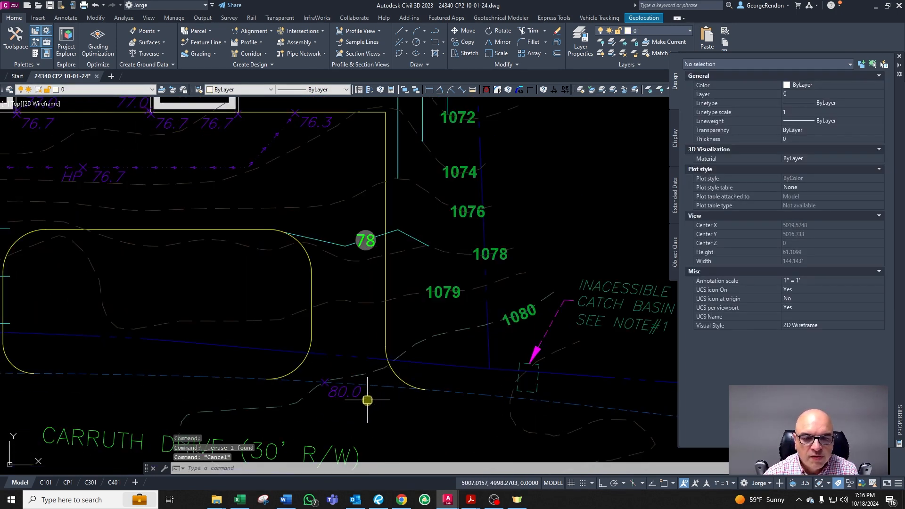
pyautogui.scroll(-3, 370, 240)
pyautogui.scroll(1, 384, 203)
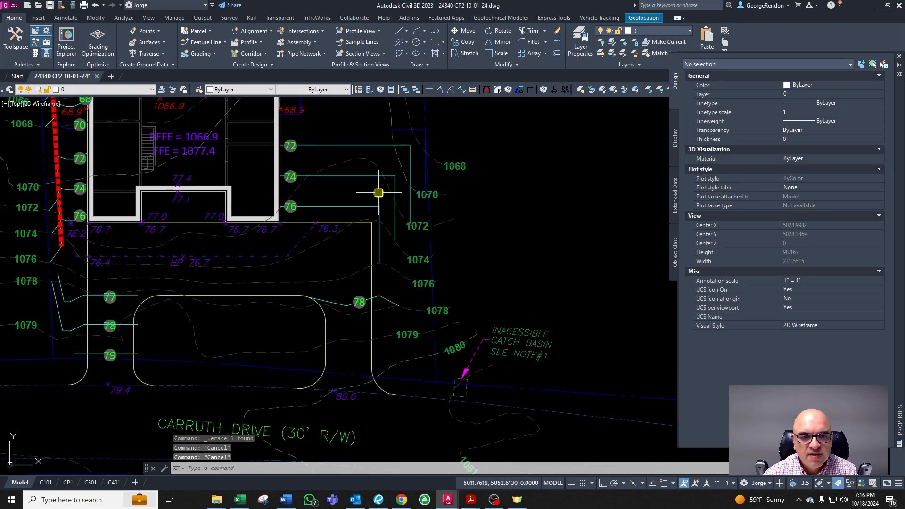
pyautogui.scroll(2, 367, 180)
pyautogui.scroll(-3, 404, 265)
pyautogui.scroll(4, 443, 330)
pyautogui.scroll(-3, 456, 340)
pyautogui.scroll(4, 467, 296)
pyautogui.scroll(-2, 317, 212)
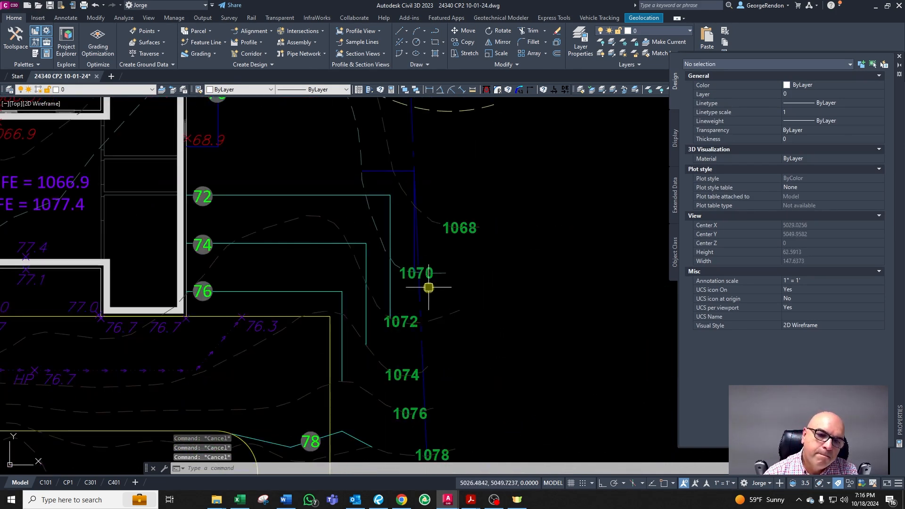
pyautogui.scroll(-2, 355, 287)
pyautogui.scroll(4, 368, 222)
pyautogui.scroll(-4, 370, 259)
pyautogui.scroll(2, 368, 323)
pyautogui.scroll(-4, 395, 374)
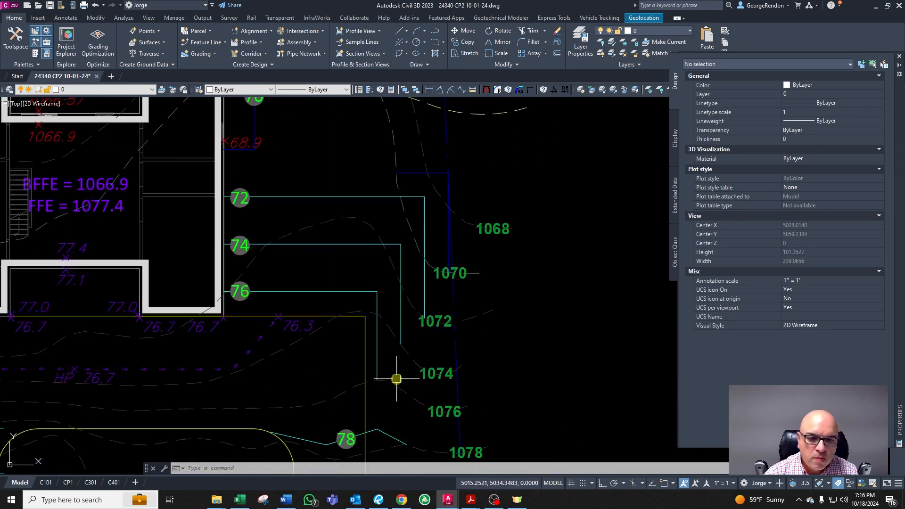
pyautogui.scroll(2, 348, 284)
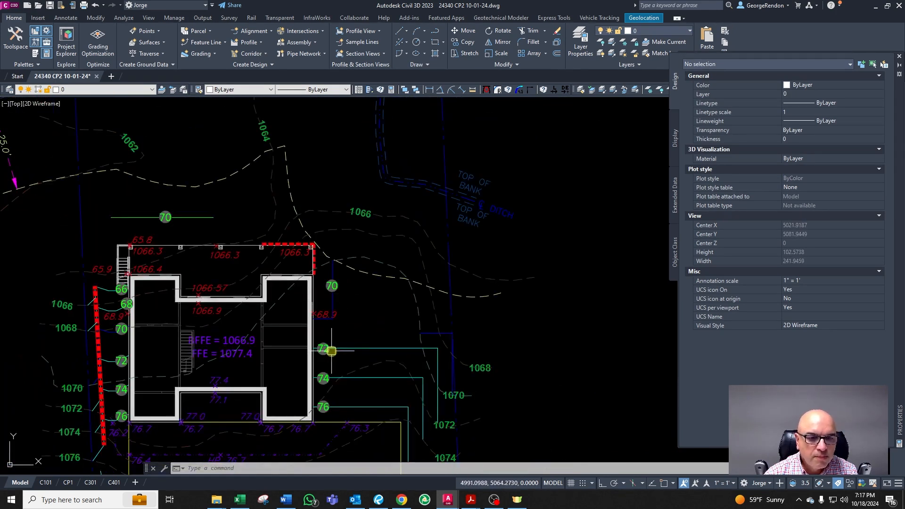
pyautogui.scroll(-2, 320, 283)
pyautogui.scroll(4, 243, 317)
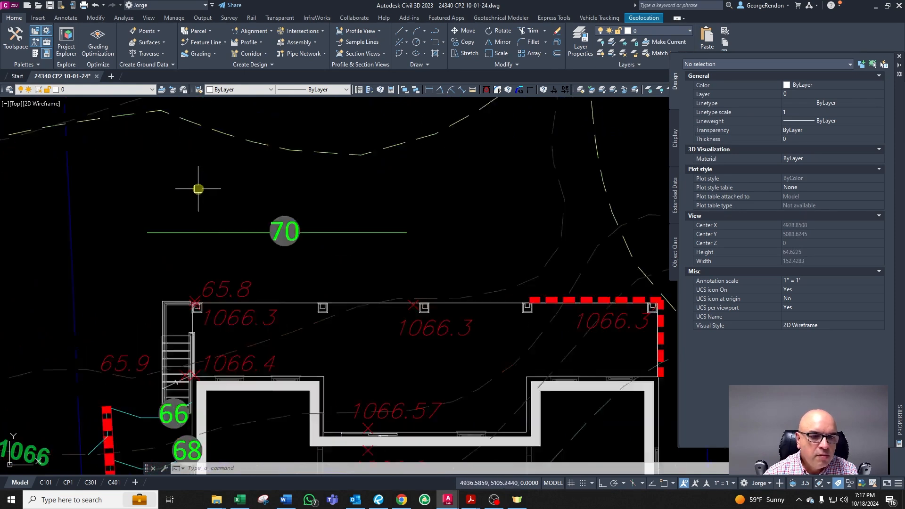
# Step: Change the contour label north of the house to 64
pyautogui.scroll(3, 250, 215)
pyautogui.doubleClick(335, 275)
pyautogui.write('64')
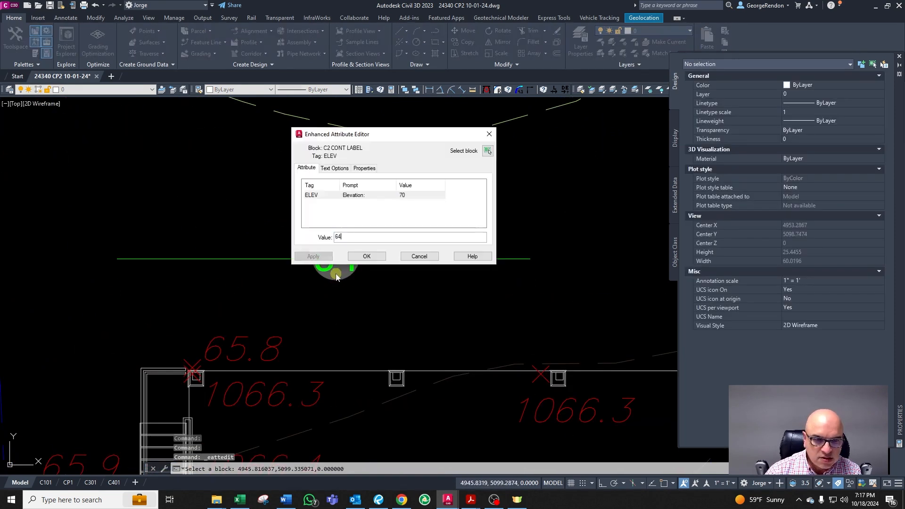
pyautogui.press('Return')
pyautogui.click(366, 256)
pyautogui.scroll(-4, 311, 260)
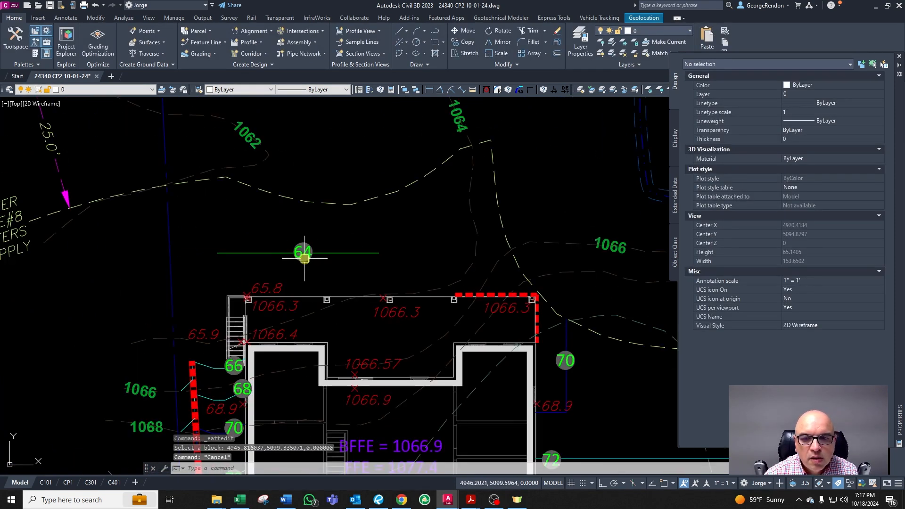
pyautogui.scroll(2, 360, 329)
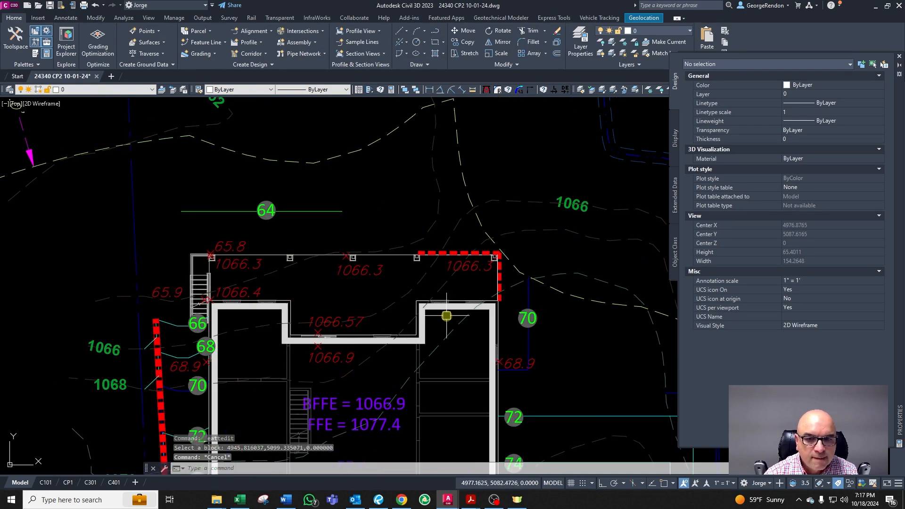
pyautogui.scroll(-4, 384, 269)
pyautogui.scroll(4, 526, 340)
pyautogui.scroll(-4, 411, 265)
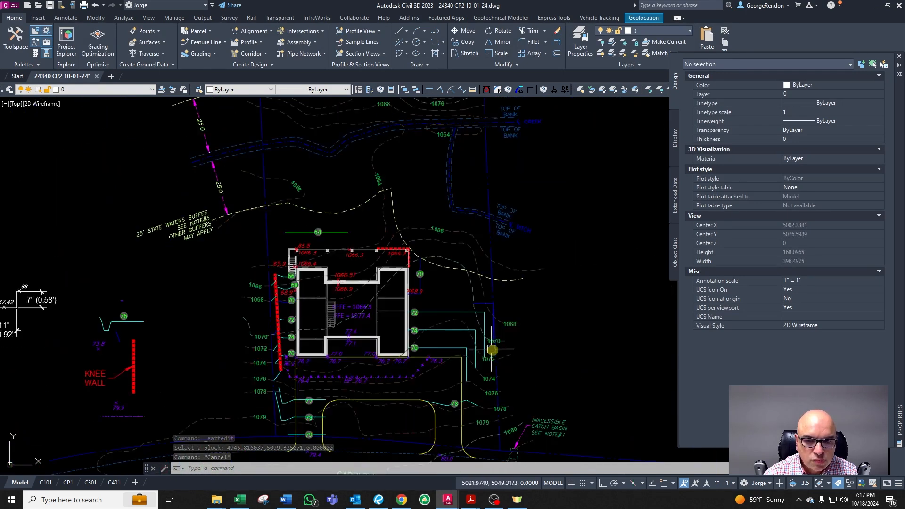
pyautogui.scroll(4, 492, 350)
pyautogui.scroll(-2, 536, 319)
pyautogui.scroll(2, 528, 345)
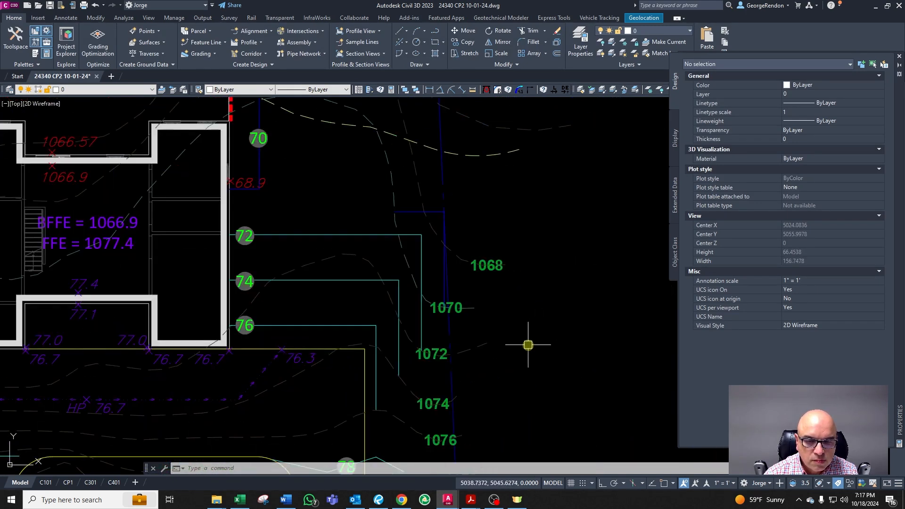
# Step: Examine the contour and property linework east of the house around the 1068 contour label
pyautogui.scroll(2, 476, 283)
pyautogui.scroll(-2, 441, 247)
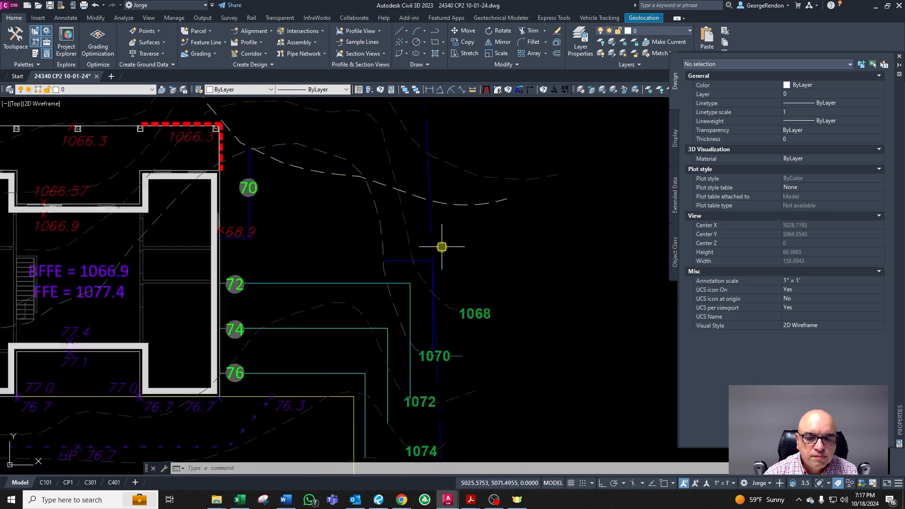
pyautogui.scroll(2, 436, 245)
pyautogui.press('Escape')
pyautogui.scroll(-2, 380, 312)
pyautogui.scroll(4, 427, 346)
pyautogui.scroll(-2, 427, 345)
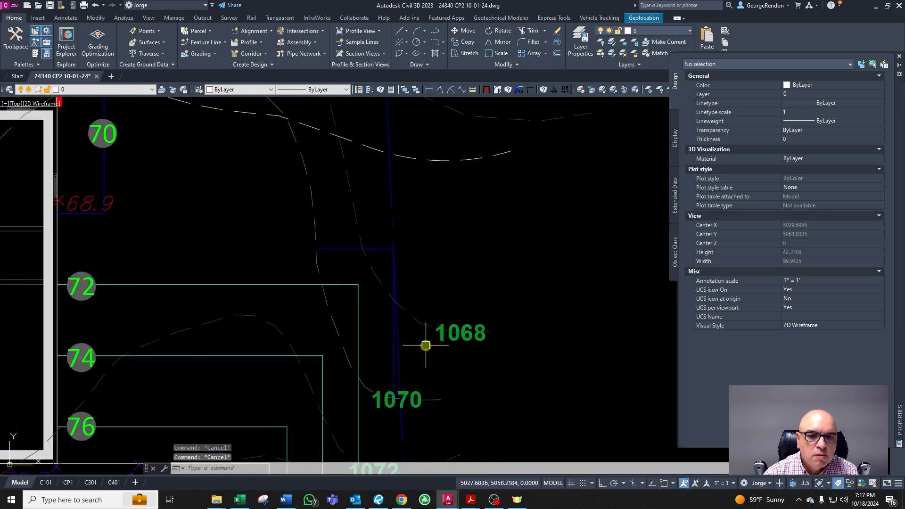
pyautogui.scroll(2, 370, 256)
pyautogui.scroll(-2, 380, 312)
pyautogui.scroll(2, 390, 364)
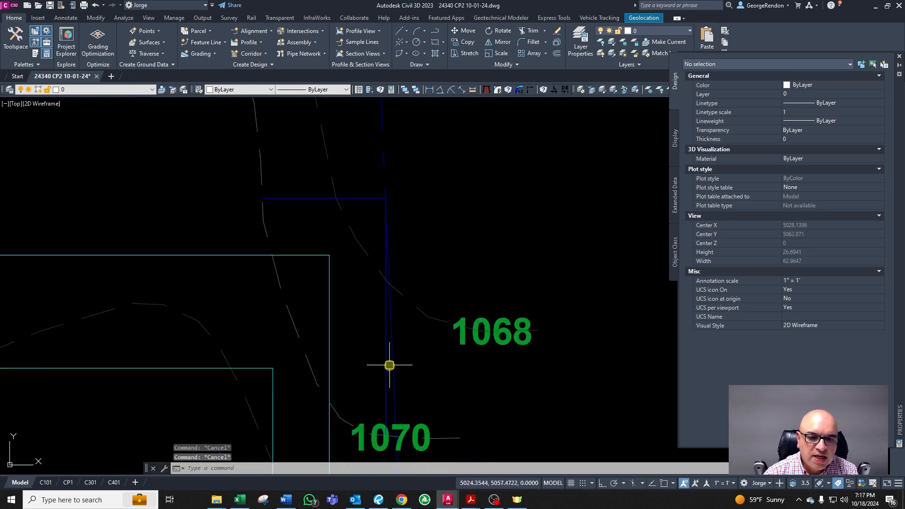
pyautogui.press('Escape')
pyautogui.click(383, 322)
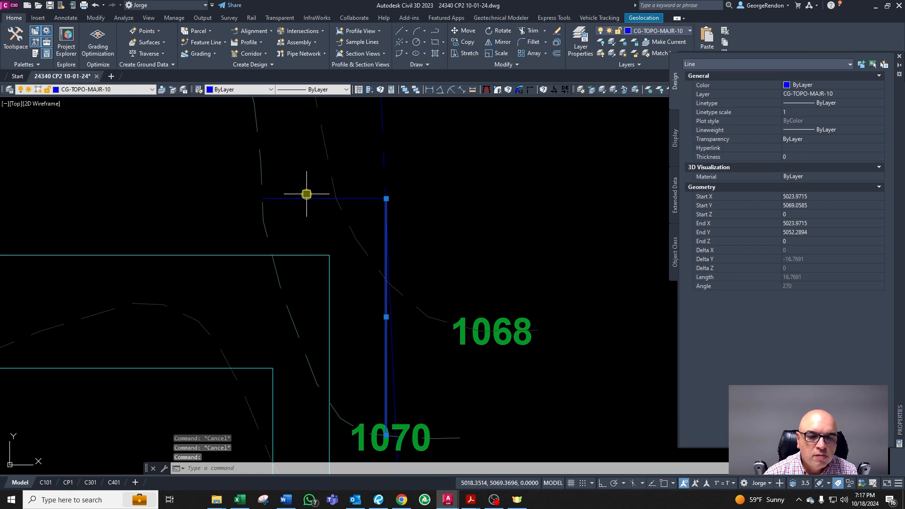
pyautogui.press('Escape')
pyautogui.scroll(-3, 323, 244)
pyautogui.scroll(2, 353, 253)
pyautogui.scroll(-2, 332, 265)
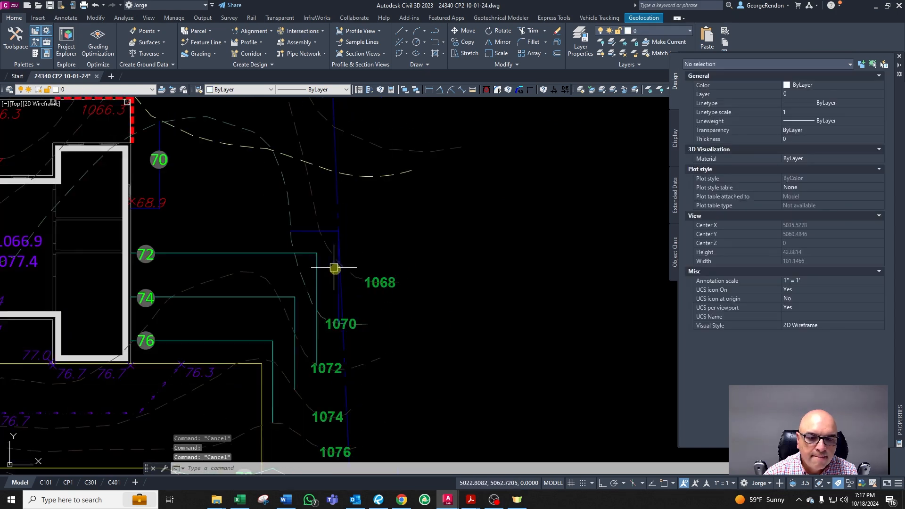
pyautogui.scroll(-2, 346, 301)
pyautogui.scroll(4, 313, 358)
pyautogui.press('Escape')
pyautogui.rightClick(299, 369)
pyautogui.press('d')
pyautogui.press('Escape')
pyautogui.scroll(-3, 289, 370)
pyautogui.scroll(3, 289, 372)
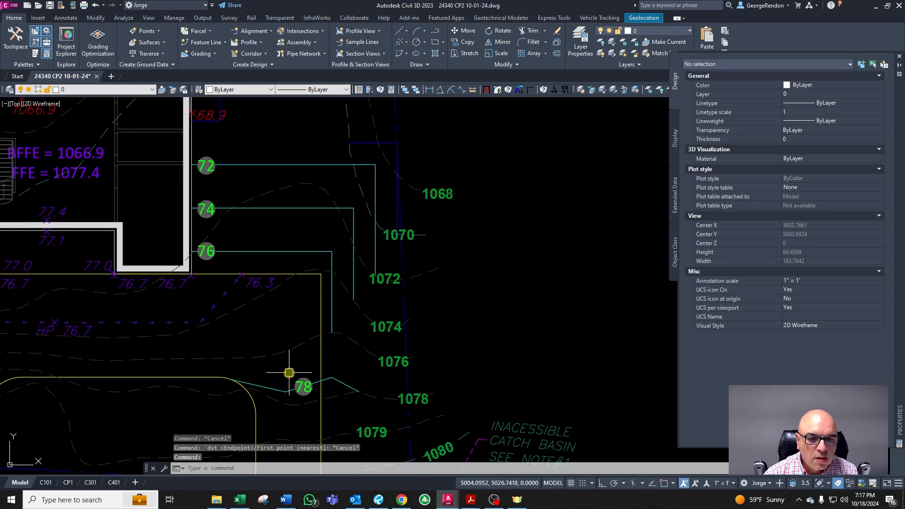
pyautogui.press('Escape')
pyautogui.press('Escape')
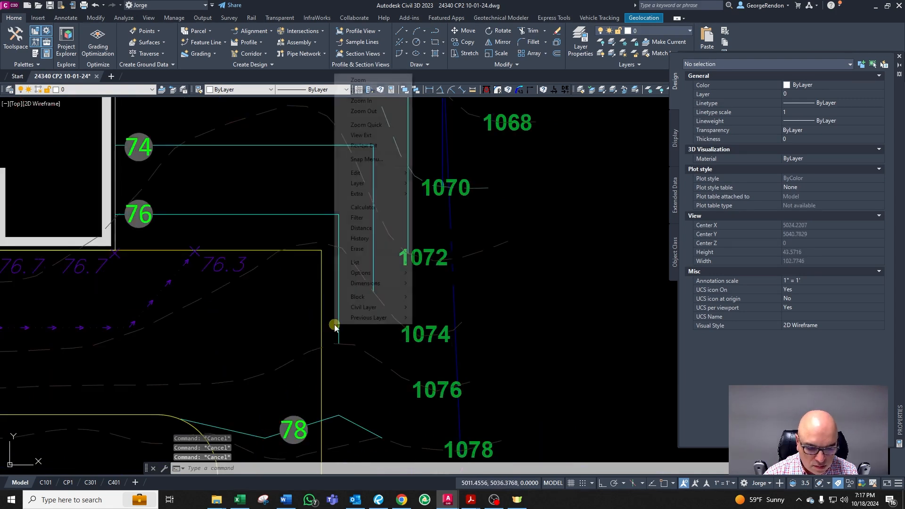
pyautogui.hotkey('ctrl', 'f')
pyautogui.press('Escape')
pyautogui.press('Escape')
pyautogui.press('Escape')
pyautogui.scroll(-2, 364, 292)
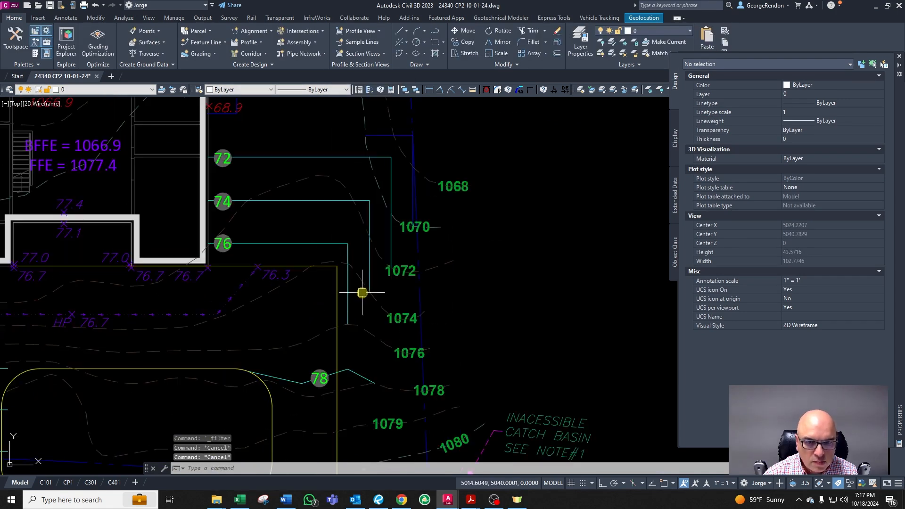
pyautogui.scroll(2, 391, 151)
pyautogui.scroll(-5, 339, 147)
pyautogui.scroll(4, 354, 179)
pyautogui.click(356, 179)
pyautogui.scroll(2, 365, 173)
pyautogui.press('Escape')
pyautogui.press('Escape')
pyautogui.scroll(2, 365, 173)
# Step: Offset the horizontal contour segment beside the property line 4 units north
pyautogui.write('o')
pyautogui.press('Return')
pyautogui.write('4')
pyautogui.press('Return')
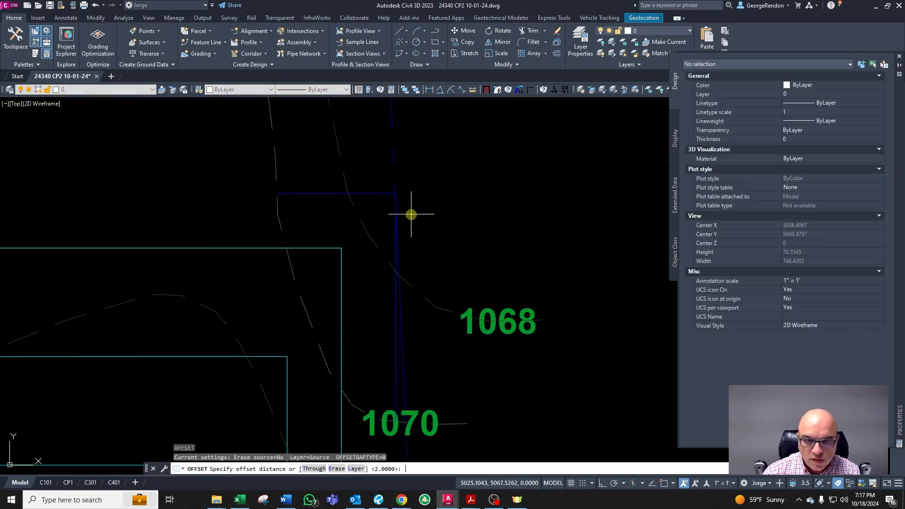
pyautogui.click(332, 191)
pyautogui.click(323, 177)
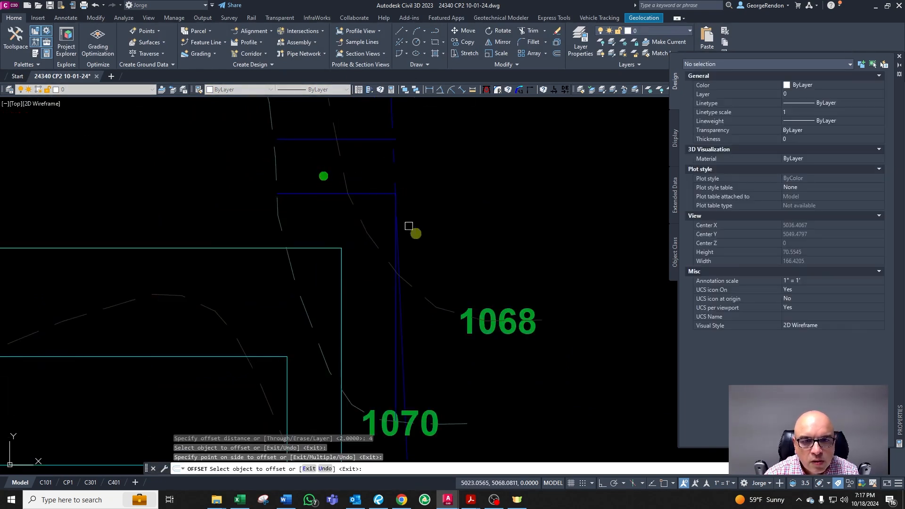
pyautogui.scroll(1, 372, 159)
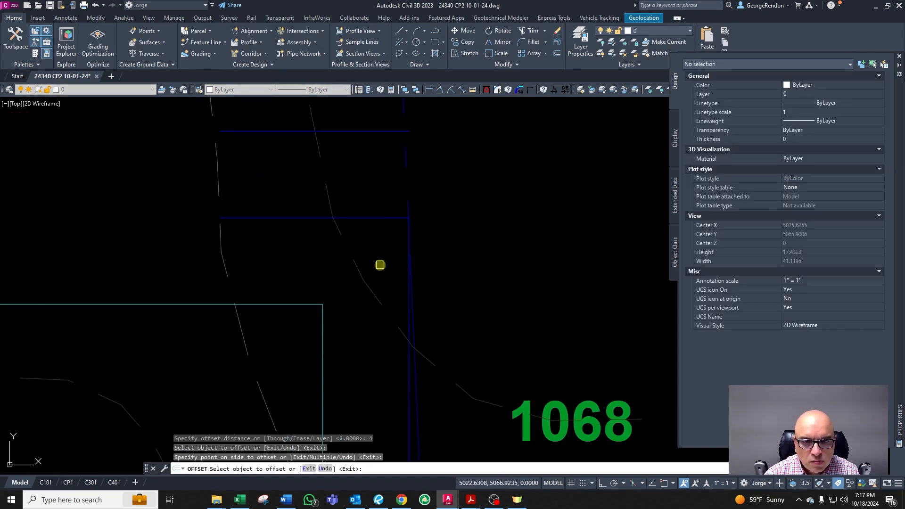
pyautogui.press('Escape')
pyautogui.scroll(-1, 382, 259)
pyautogui.scroll(2, 392, 181)
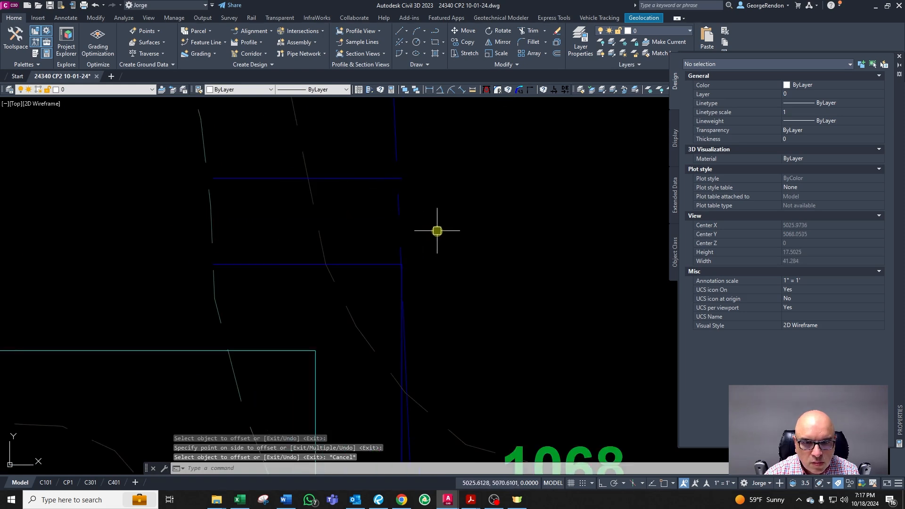
pyautogui.press('Escape')
# Step: Offset the property line 3 units west
pyautogui.click(396, 137)
pyautogui.scroll(-4, 420, 198)
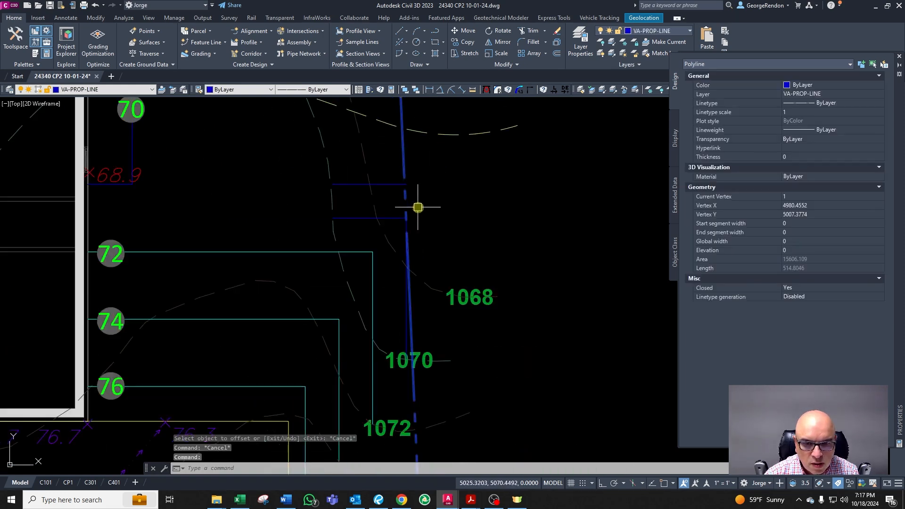
pyautogui.scroll(-2, 441, 271)
pyautogui.scroll(3, 415, 222)
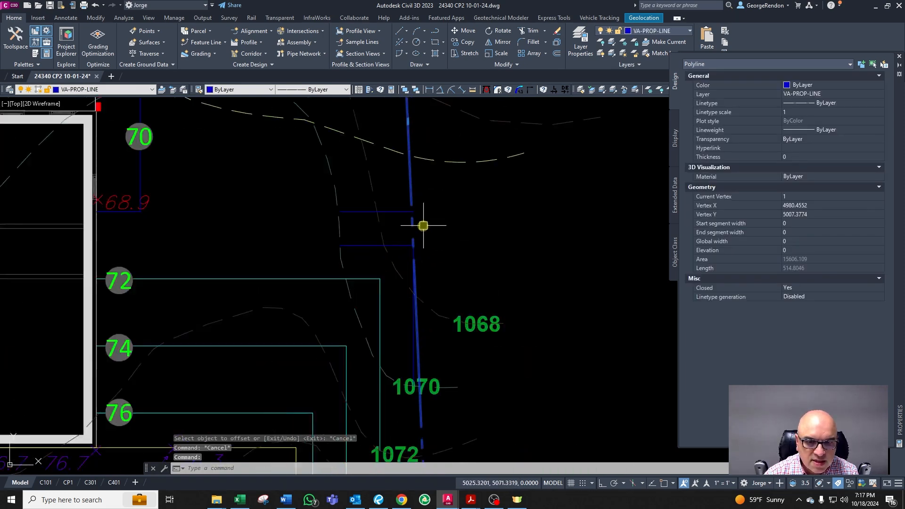
pyautogui.press('Escape')
pyautogui.write('o')
pyautogui.press('Return')
pyautogui.write('3')
pyautogui.press('Return')
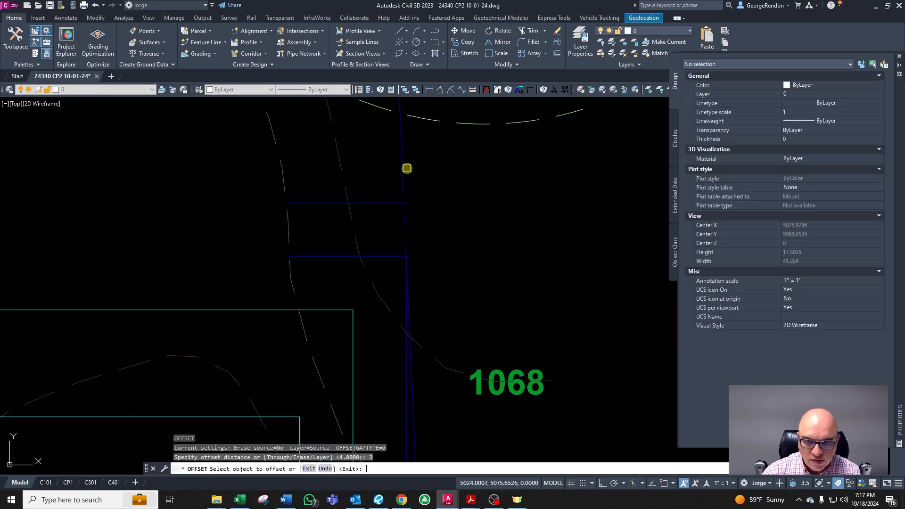
pyautogui.click(402, 174)
pyautogui.click(384, 176)
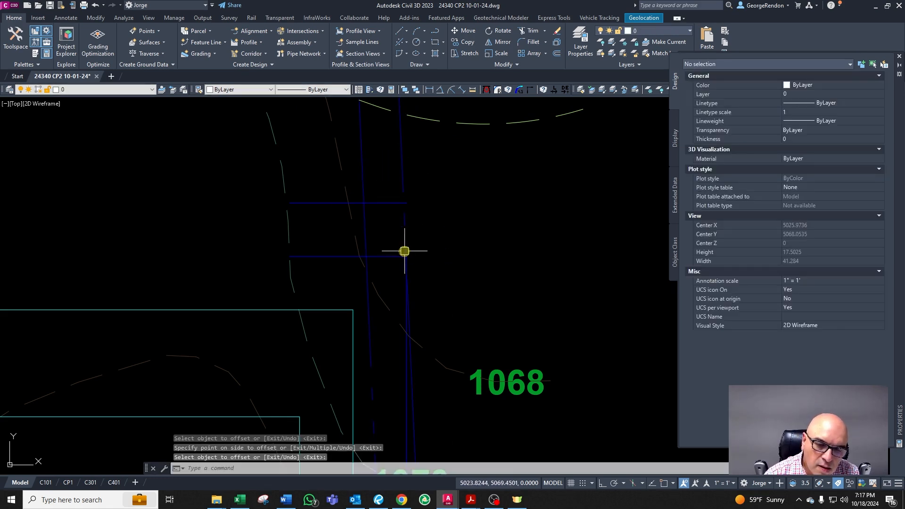
pyautogui.press('Return')
pyautogui.write('tr')
pyautogui.press('Return')
pyautogui.press('Escape')
# Step: Try to match the offset property line to the minor contour layer
pyautogui.click(373, 217)
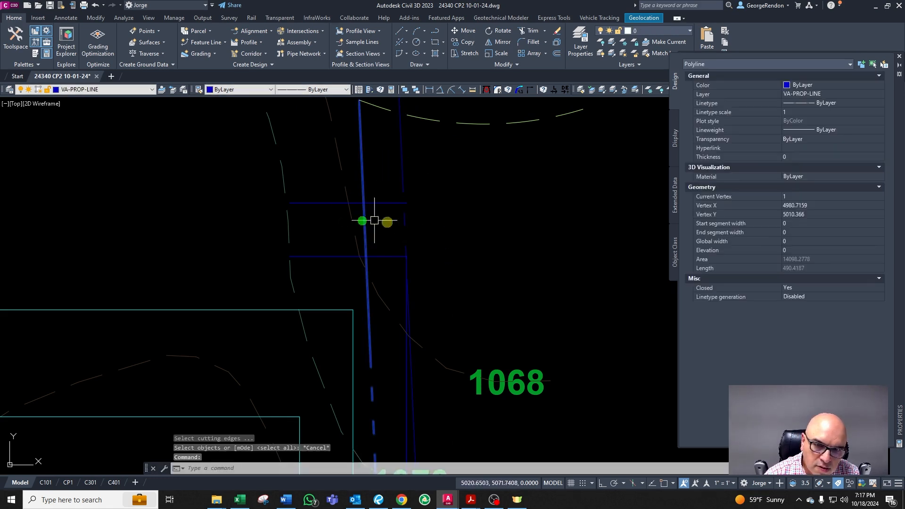
pyautogui.scroll(-3, 391, 242)
pyautogui.write('cg')
pyautogui.press('Return')
pyautogui.scroll(8, 75, 198)
pyautogui.scroll(-2, 95, 223)
pyautogui.scroll(-2, 92, 230)
pyautogui.scroll(-3, 557, 267)
pyautogui.scroll(6, 565, 269)
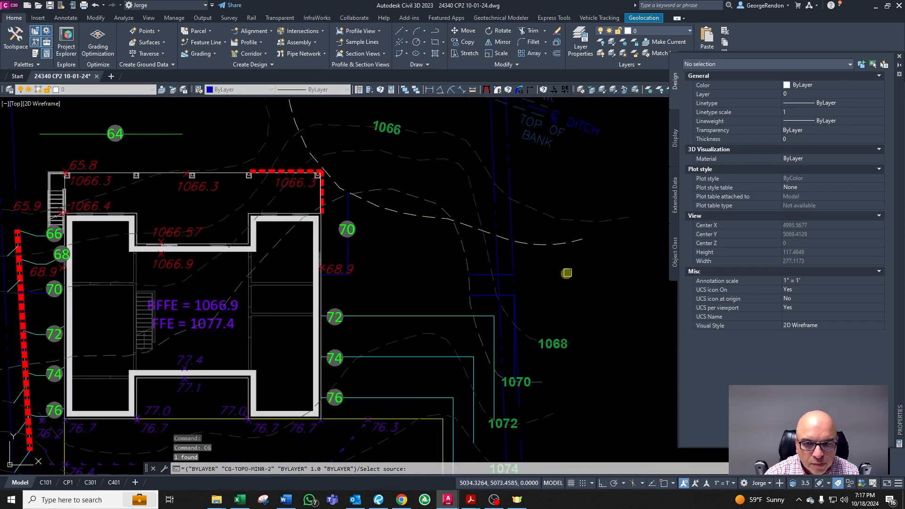
pyautogui.press('Escape')
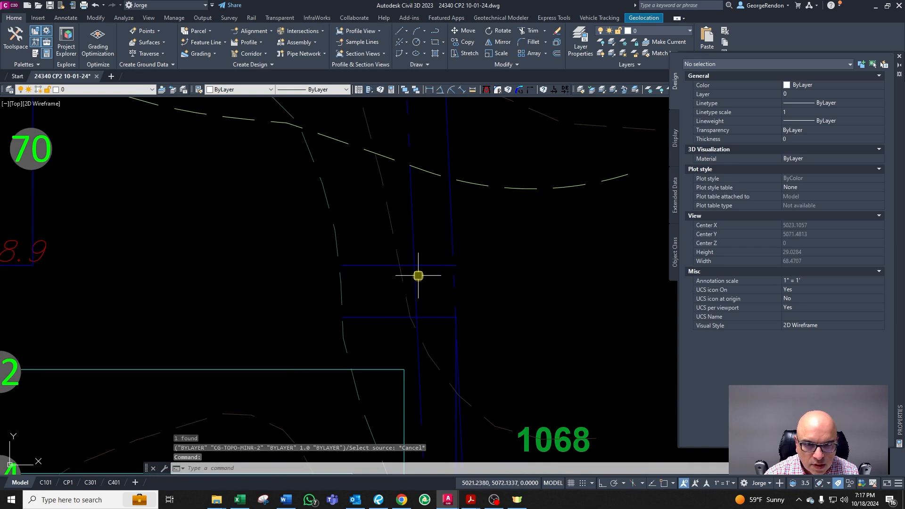
pyautogui.scroll(3, 420, 277)
pyautogui.write('tr')
pyautogui.press('Return')
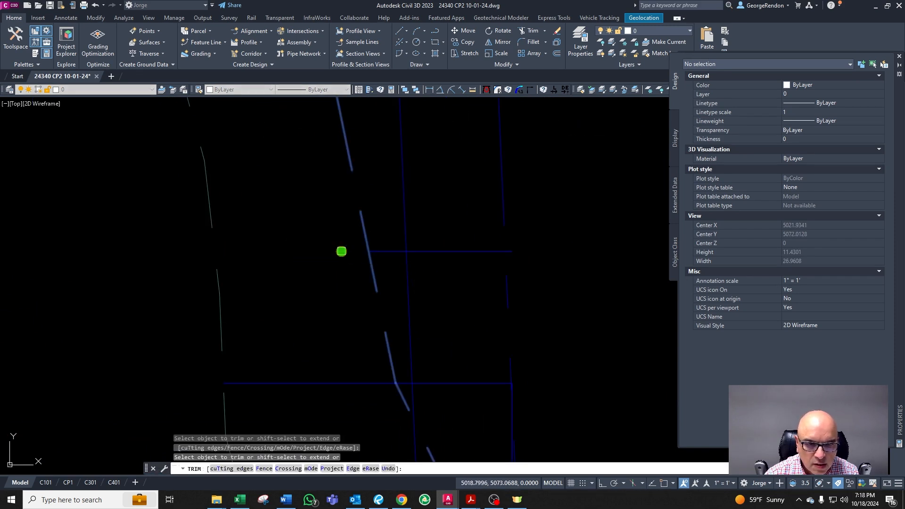
pyautogui.press('Escape')
# Step: Change the new horizontal offset line to the CG-TOPO-MINR-2 contour layer
pyautogui.click(415, 251)
pyautogui.scroll(-4, 419, 247)
pyautogui.write('cg')
pyautogui.press('Return')
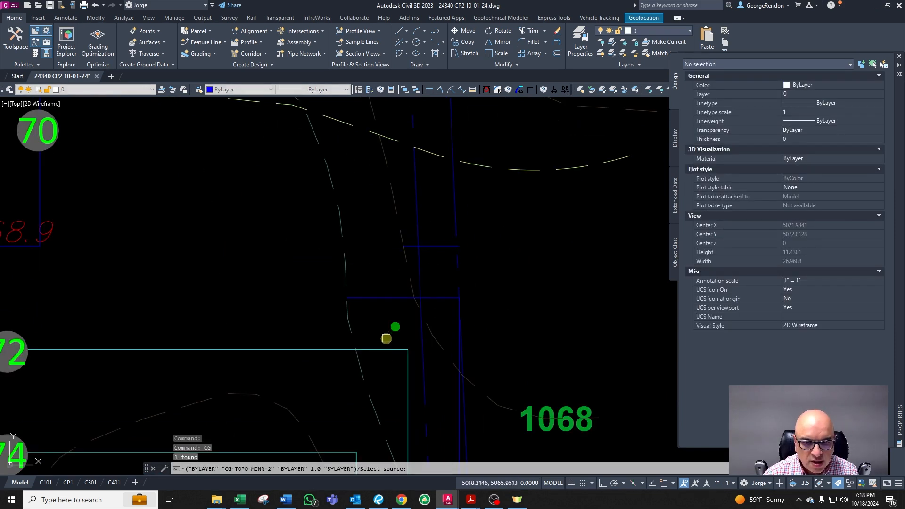
pyautogui.press('Escape')
pyautogui.scroll(2, 419, 254)
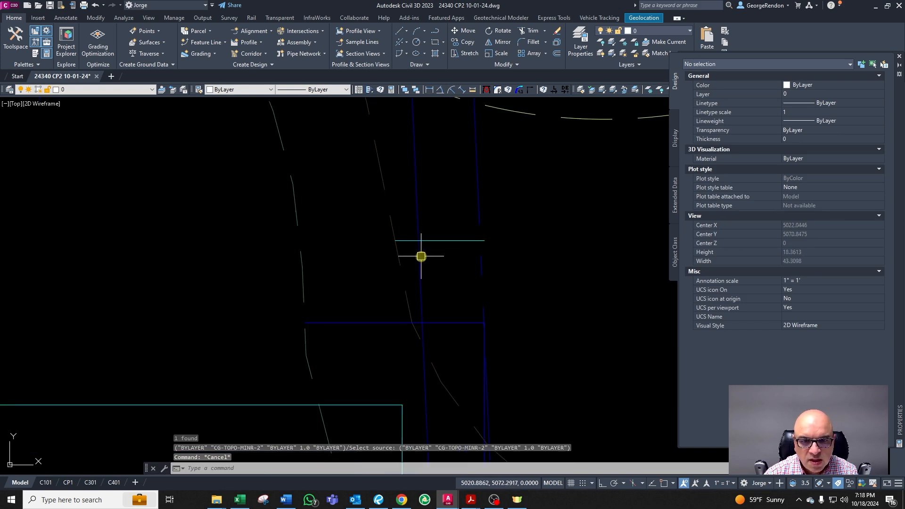
# Step: Trim the new horizontal contour line east of the offset property line
pyautogui.click(420, 254)
pyautogui.press('Escape')
pyautogui.scroll(2, 424, 249)
pyautogui.rightClick(430, 253)
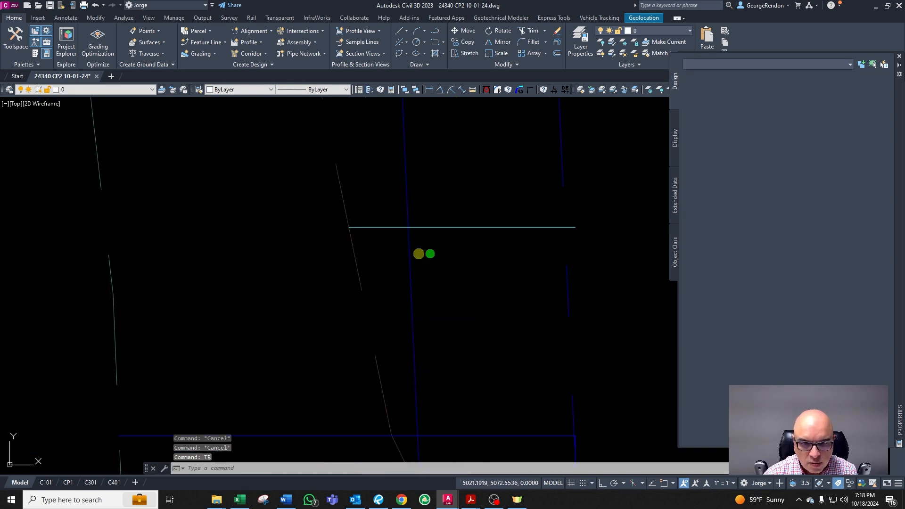
pyautogui.click(412, 240)
pyautogui.rightClick(412, 241)
pyautogui.click(435, 230)
pyautogui.press('Escape')
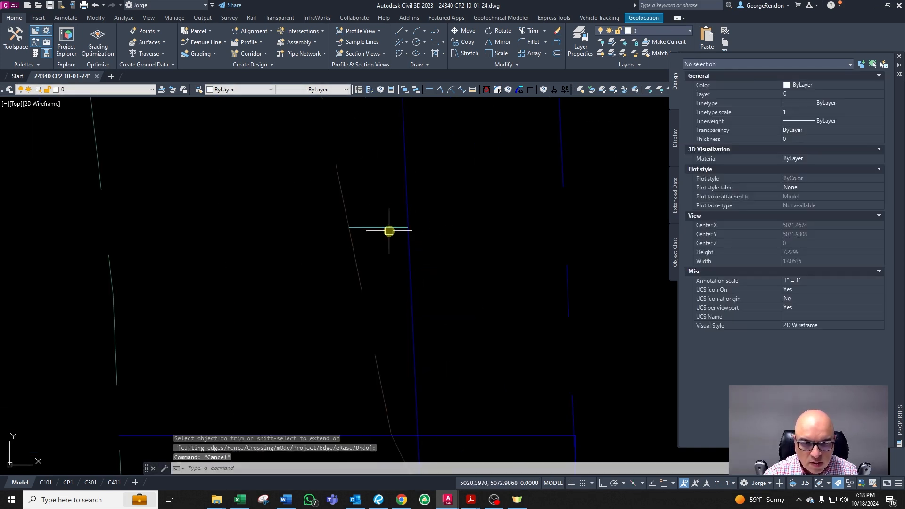
# Step: Trim the short contour segment's end at the offset property line
pyautogui.click(388, 229)
pyautogui.scroll(-1, 396, 223)
pyautogui.scroll(-2, 403, 225)
pyautogui.scroll(2, 422, 235)
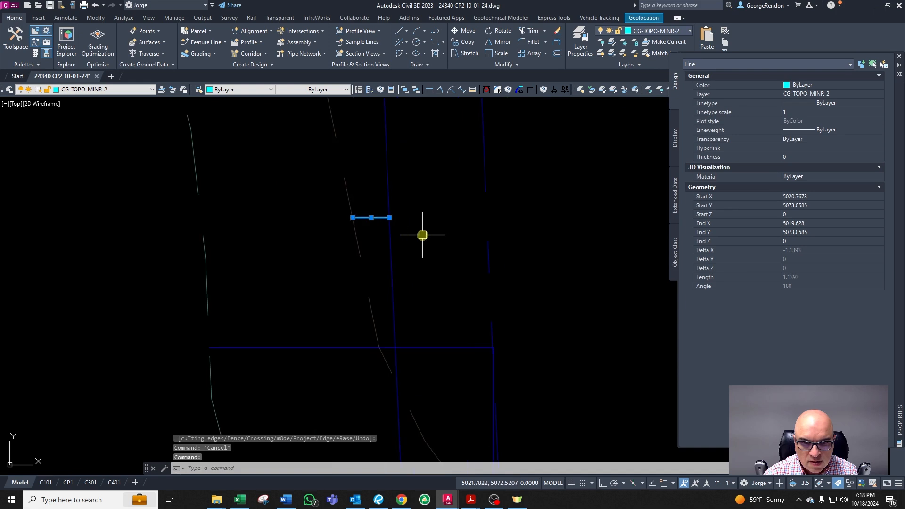
pyautogui.scroll(2, 380, 216)
pyautogui.press('Escape')
pyautogui.press('Escape')
pyautogui.rightClick(401, 220)
pyautogui.click(388, 219)
pyautogui.rightClick(388, 219)
pyautogui.click(392, 199)
pyautogui.press('Escape')
pyautogui.press('Escape')
# Step: Extend the short contour segment to the offset property line
pyautogui.press('Escape')
pyautogui.press('Escape')
pyautogui.write('ex')
pyautogui.rightClick(410, 223)
pyautogui.click(399, 236)
pyautogui.rightClick(399, 236)
pyautogui.click(395, 219)
pyautogui.click(383, 219)
pyautogui.press('Escape')
pyautogui.press('Escape')
# Step: Trim the short contour segment back to the offset property line
pyautogui.write('tr')
pyautogui.rightClick(391, 222)
pyautogui.click(384, 220)
pyautogui.rightClick(383, 221)
pyautogui.click(396, 202)
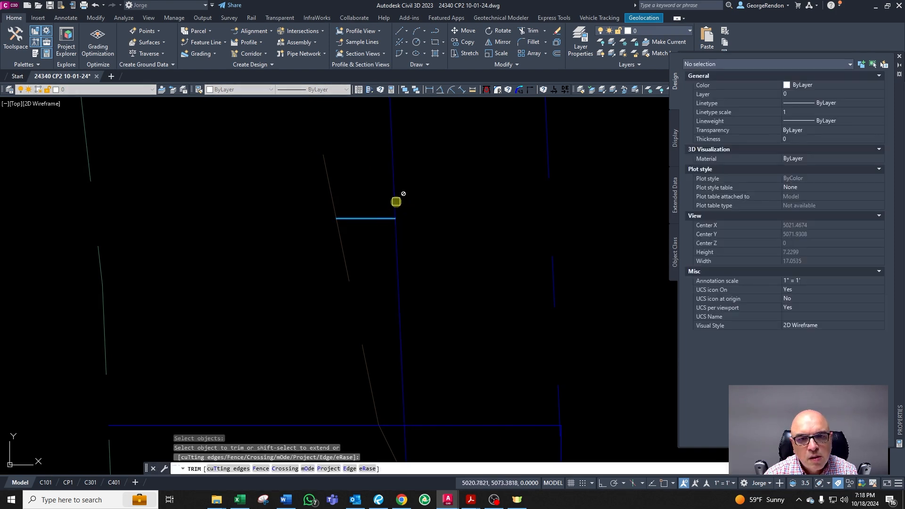
pyautogui.press('Escape')
pyautogui.press('Escape')
# Step: Delete the stray line above the short contour segment along the offset property line
pyautogui.write('b')
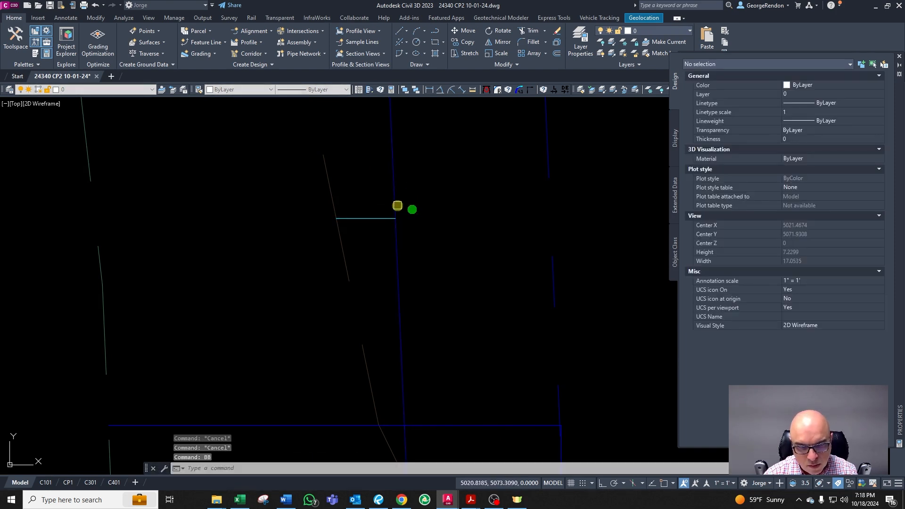
pyautogui.click(391, 182)
pyautogui.press('Delete')
pyautogui.scroll(-2, 392, 212)
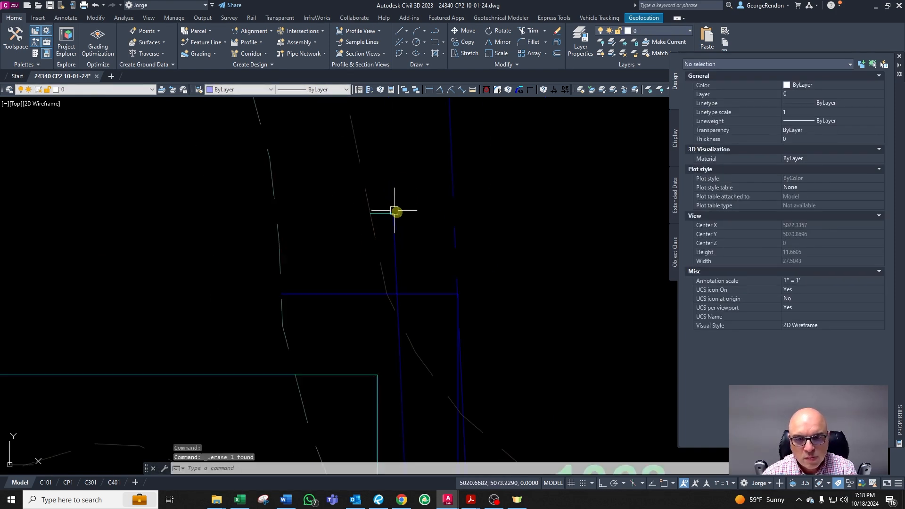
pyautogui.press('Escape')
# Step: Match the offset property line's layer to the short minor contour segment
pyautogui.click(397, 252)
pyautogui.write('cg')
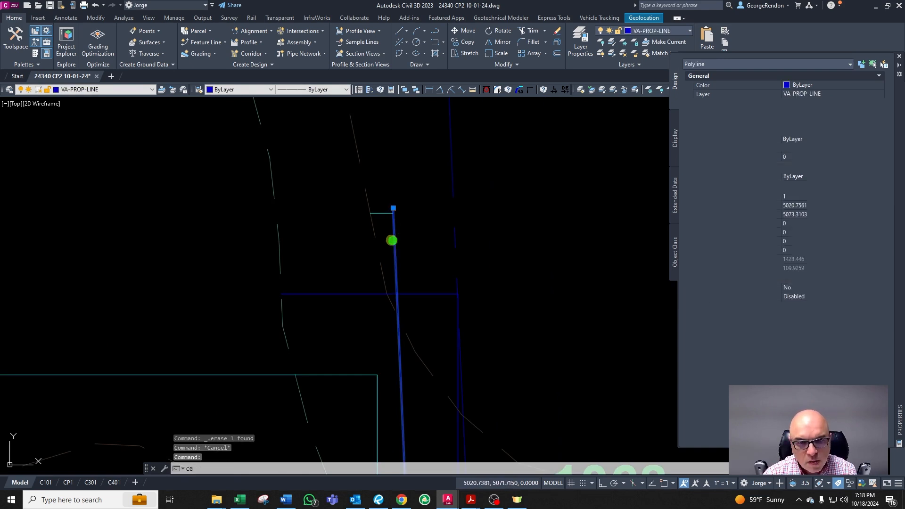
pyautogui.press('Return')
pyautogui.click(384, 212)
pyautogui.press('Escape')
pyautogui.scroll(2, 373, 232)
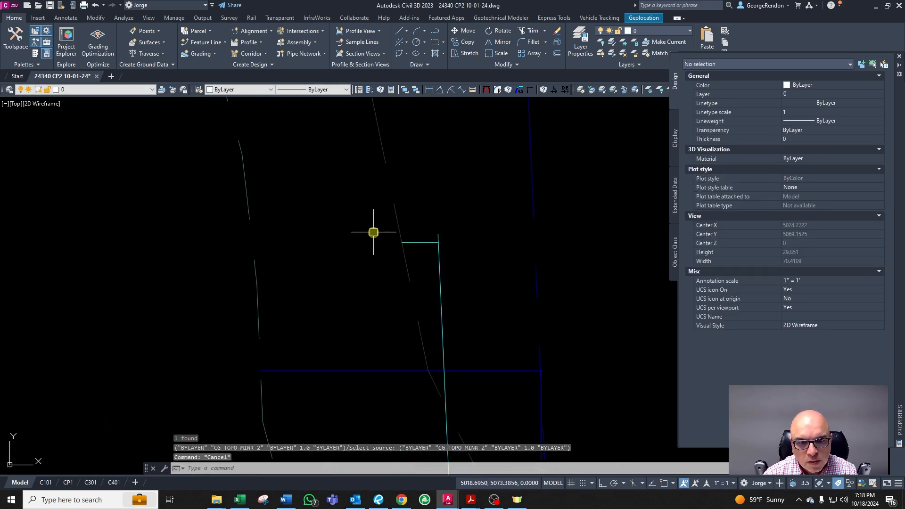
pyautogui.scroll(-2, 436, 239)
pyautogui.click(463, 384)
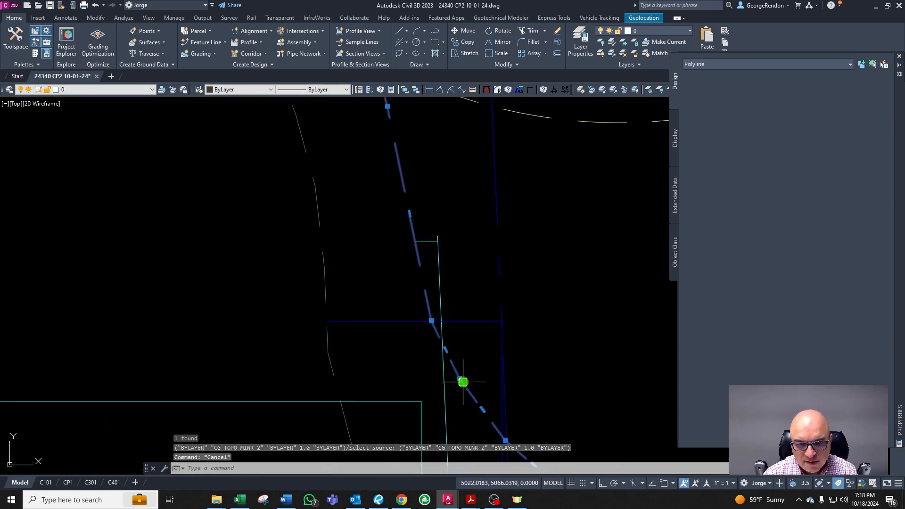
pyautogui.press('Escape')
pyautogui.press('Escape')
pyautogui.scroll(4, 455, 371)
pyautogui.scroll(-4, 451, 345)
pyautogui.scroll(-10, 469, 339)
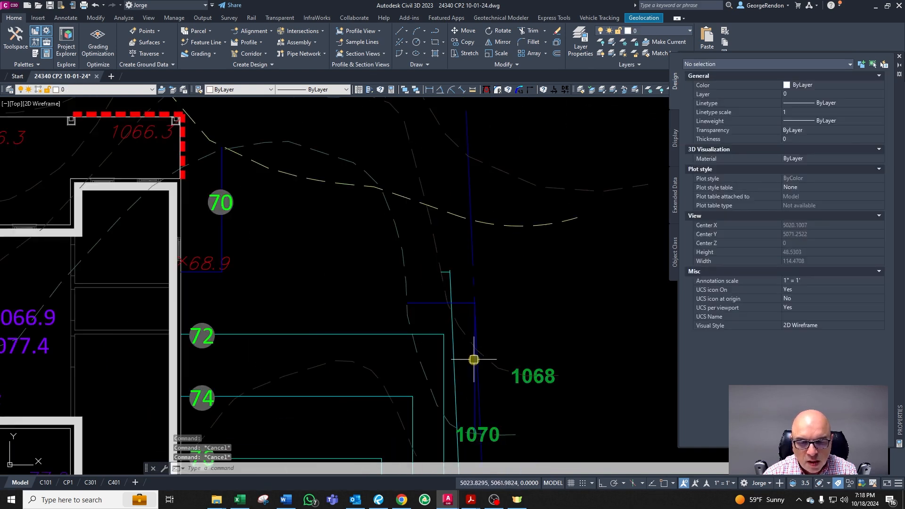
pyautogui.scroll(5, 469, 364)
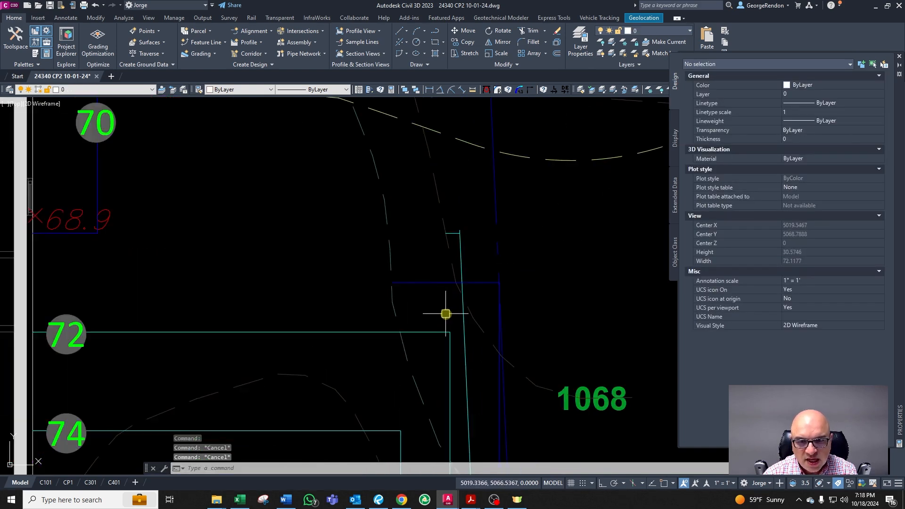
pyautogui.scroll(2, 446, 314)
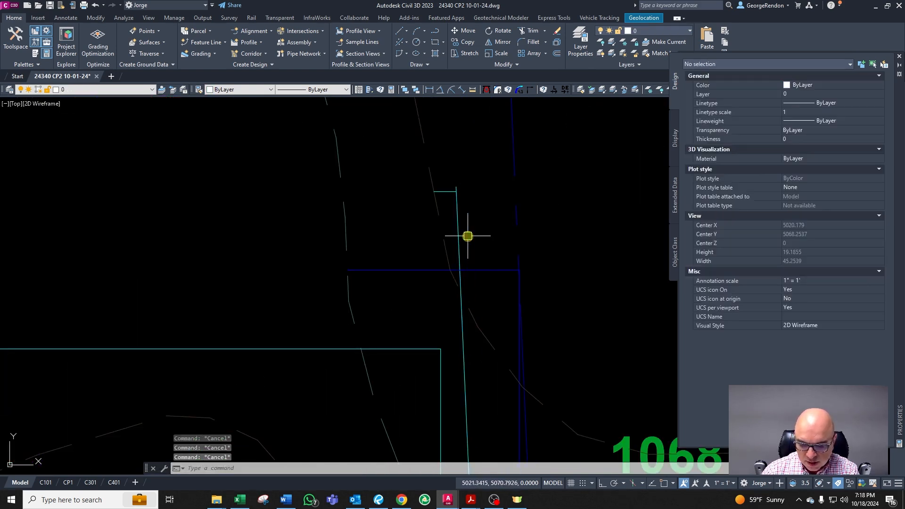
# Step: Offset the short contour's vertical segment 0.1 to the west of the property line
pyautogui.click(476, 168)
pyautogui.click(458, 202)
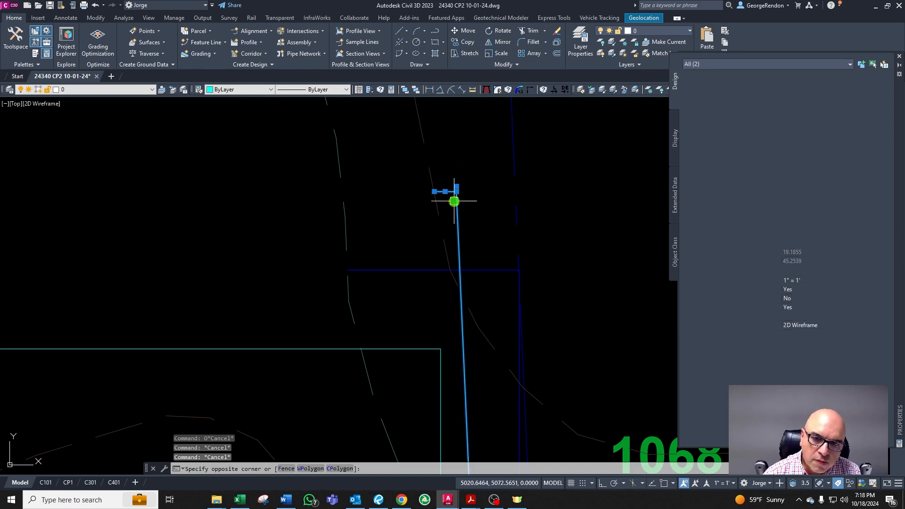
pyautogui.press('Escape')
pyautogui.press('Escape')
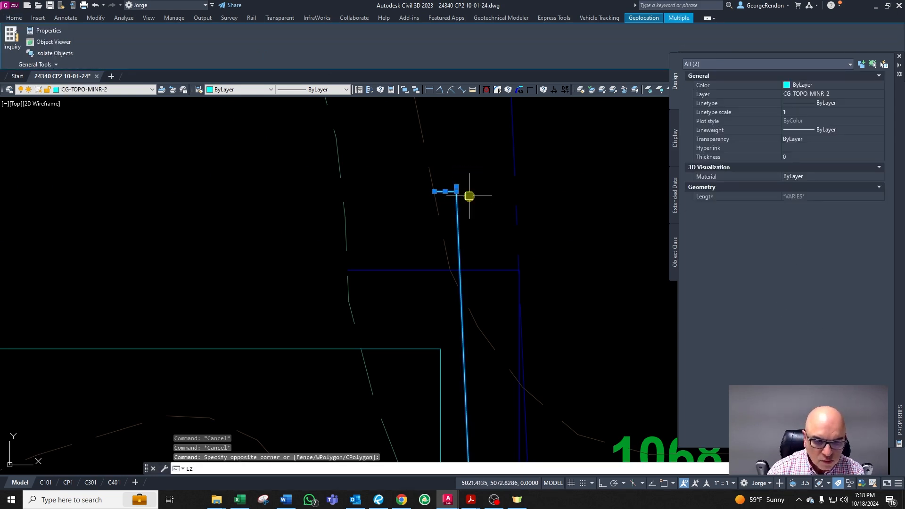
pyautogui.write('o')
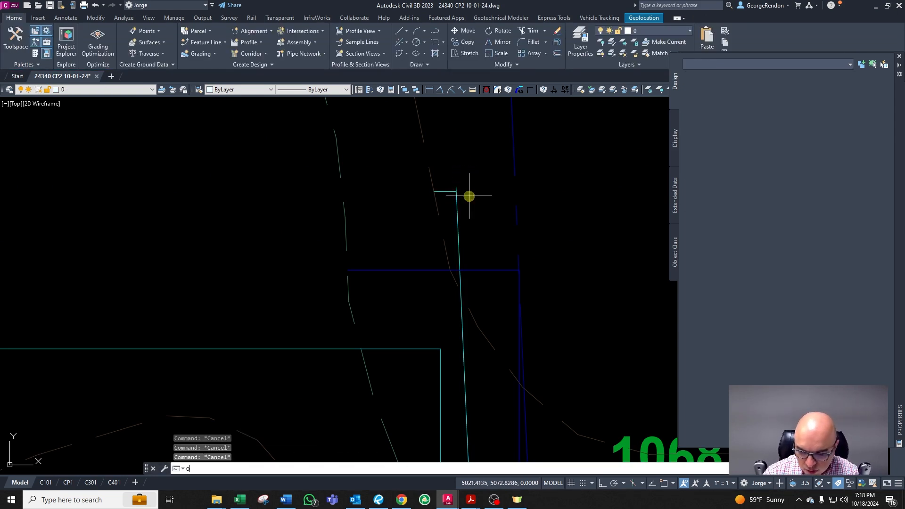
pyautogui.press('Return')
pyautogui.write('0.1')
pyautogui.press('Return')
pyautogui.scroll(1, 452, 211)
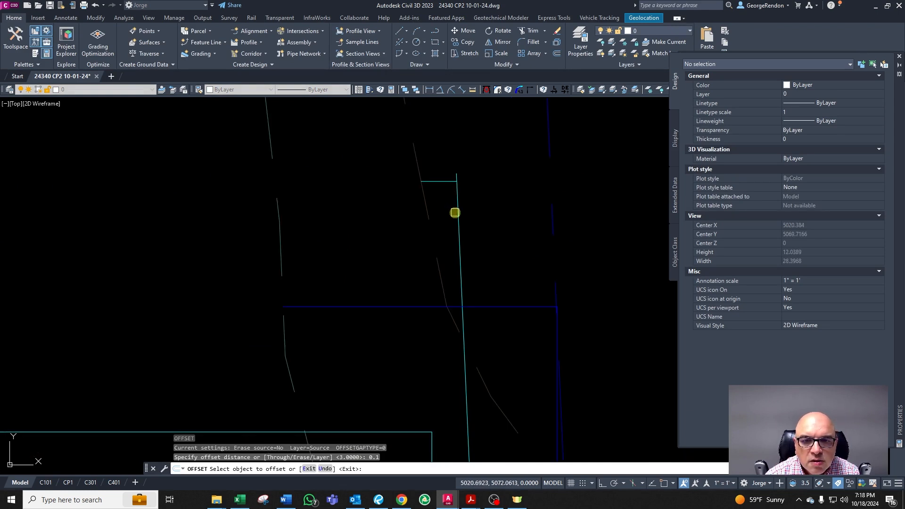
pyautogui.click(454, 213)
pyautogui.click(448, 214)
pyautogui.press('Escape')
pyautogui.press('Escape')
pyautogui.press('Escape')
pyautogui.scroll(6, 463, 310)
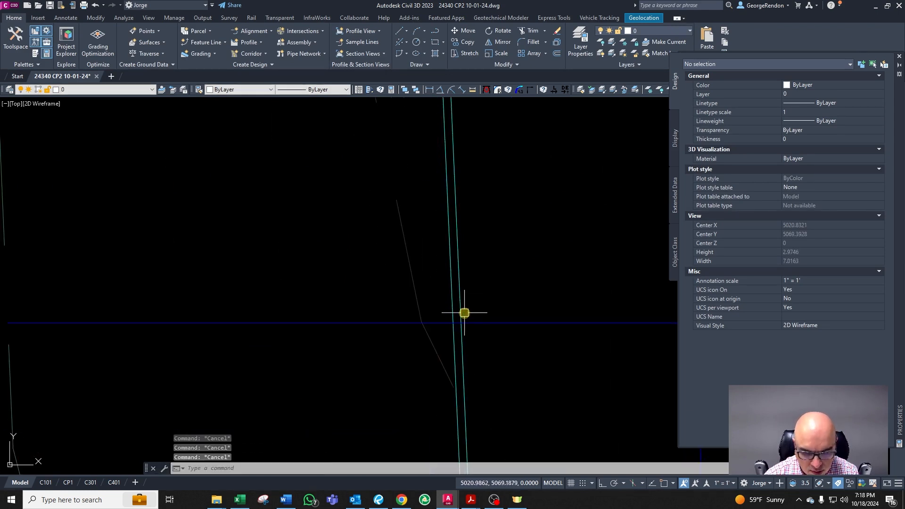
pyautogui.write('cha')
pyautogui.press('Return')
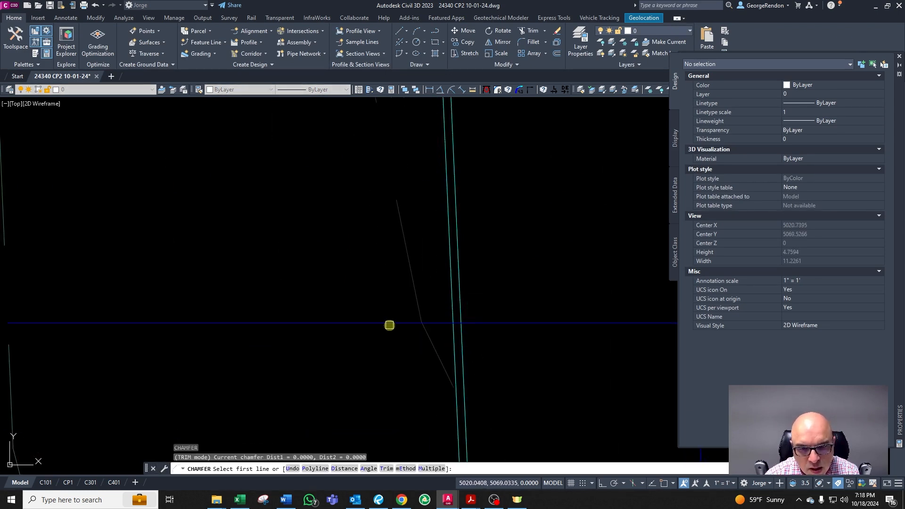
pyautogui.click(389, 324)
pyautogui.press('Escape')
# Step: Change the long contour polyline beside the property line to the major contour layer CG-TOPO-MAJR-10 by matching a major contour
pyautogui.click(452, 323)
pyautogui.scroll(-3, 453, 304)
pyautogui.scroll(-4, 462, 295)
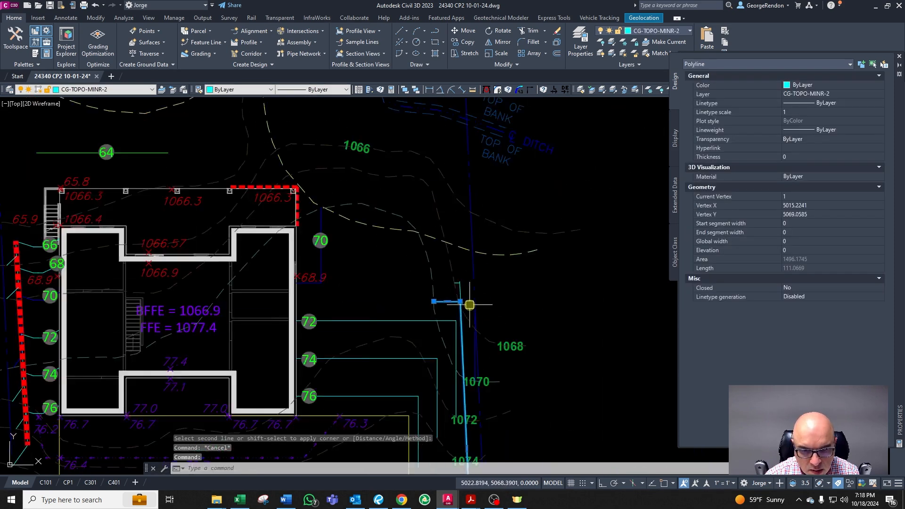
pyautogui.scroll(1, 474, 325)
pyautogui.write('cg')
pyautogui.press('Return')
pyautogui.scroll(-4, 367, 338)
pyautogui.scroll(5, 224, 382)
pyautogui.click(216, 368)
pyautogui.scroll(-4, 521, 377)
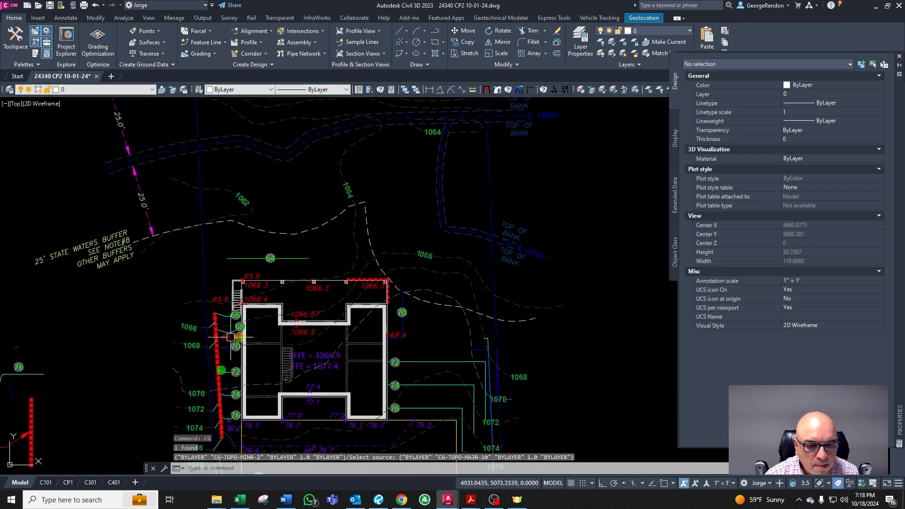
pyautogui.scroll(4, 512, 392)
pyautogui.scroll(5, 433, 260)
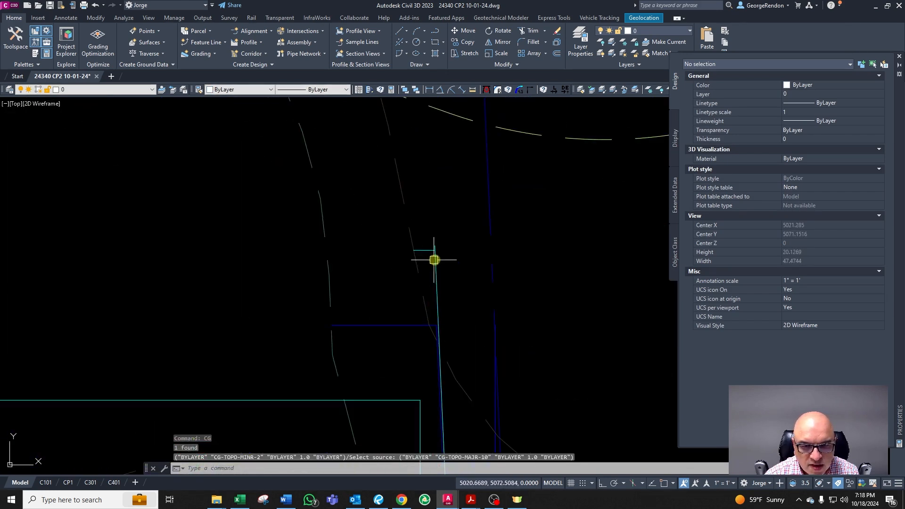
# Step: Inspect the contour and property lines around the offset segment and the 1070 contour label
pyautogui.press('Escape')
pyautogui.press('Escape')
pyautogui.click(391, 236)
pyautogui.press('Escape')
pyautogui.scroll(-2, 390, 224)
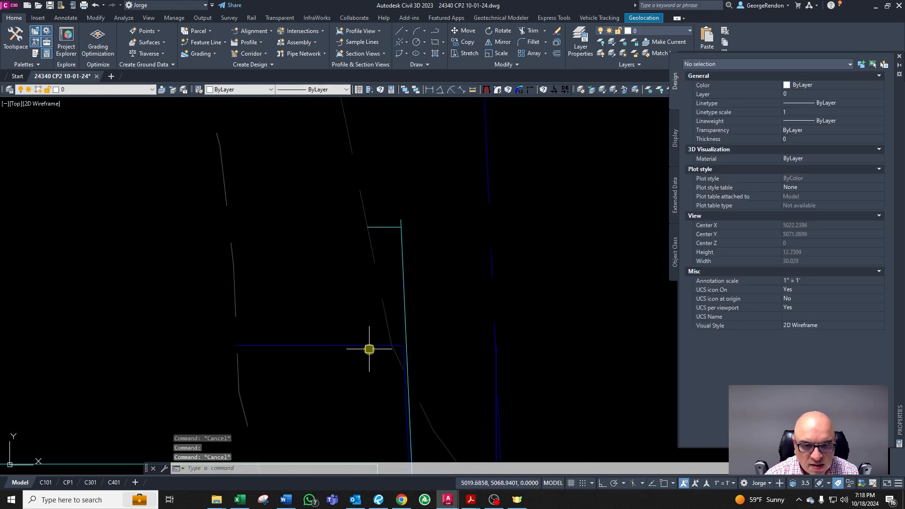
pyautogui.click(371, 347)
pyautogui.scroll(4, 442, 307)
pyautogui.press('Escape')
pyautogui.click(457, 272)
pyautogui.press('Escape')
pyautogui.click(447, 272)
pyautogui.scroll(-6, 450, 242)
pyautogui.press('Escape')
pyautogui.scroll(-2, 465, 254)
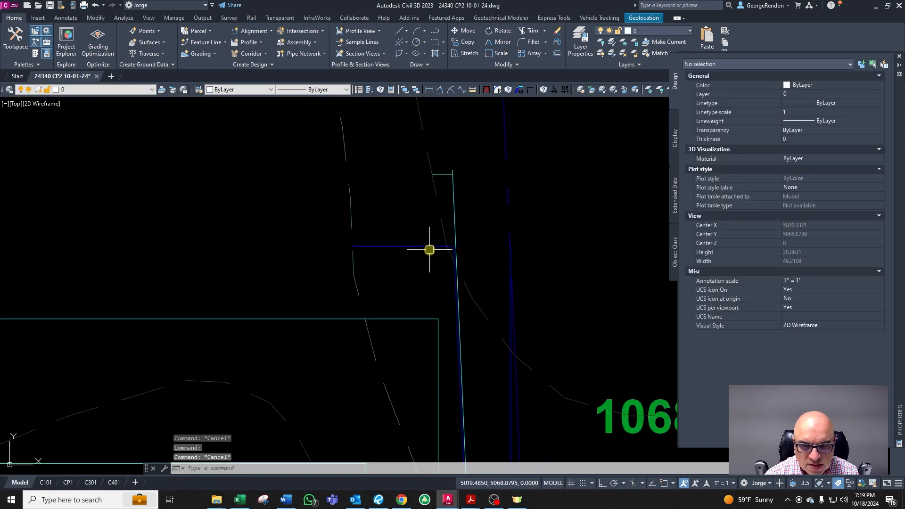
pyautogui.click(430, 247)
pyautogui.scroll(-4, 459, 319)
pyautogui.scroll(6, 458, 413)
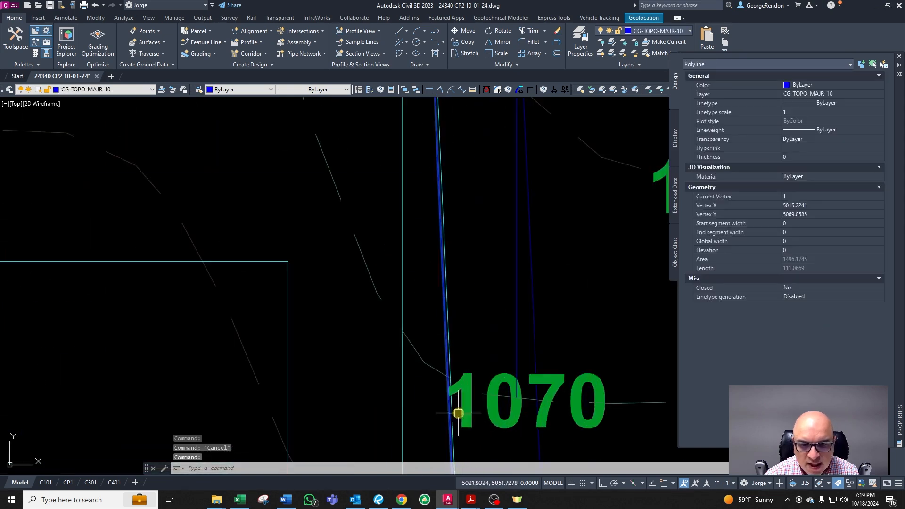
pyautogui.press('Escape')
pyautogui.scroll(3, 453, 378)
pyautogui.press('Escape')
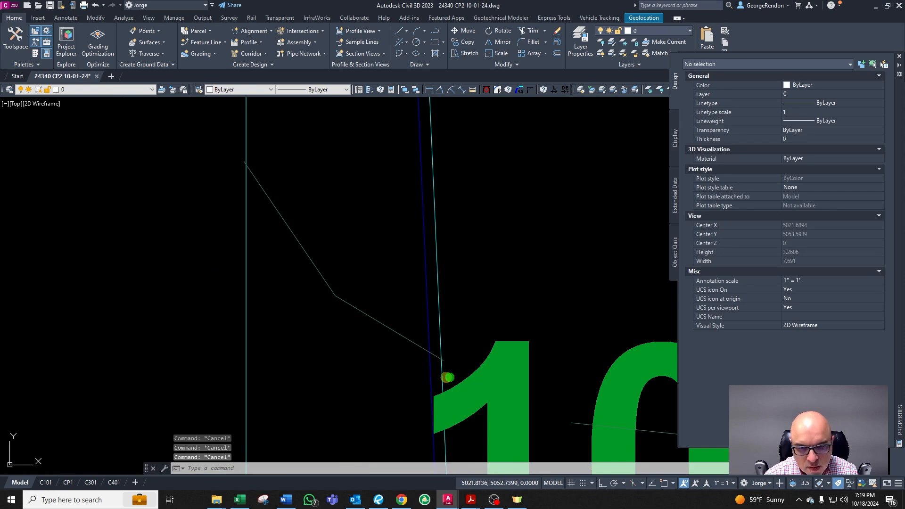
pyautogui.write('tr')
pyautogui.press('Return')
pyautogui.scroll(-5, 419, 368)
pyautogui.scroll(3, 417, 358)
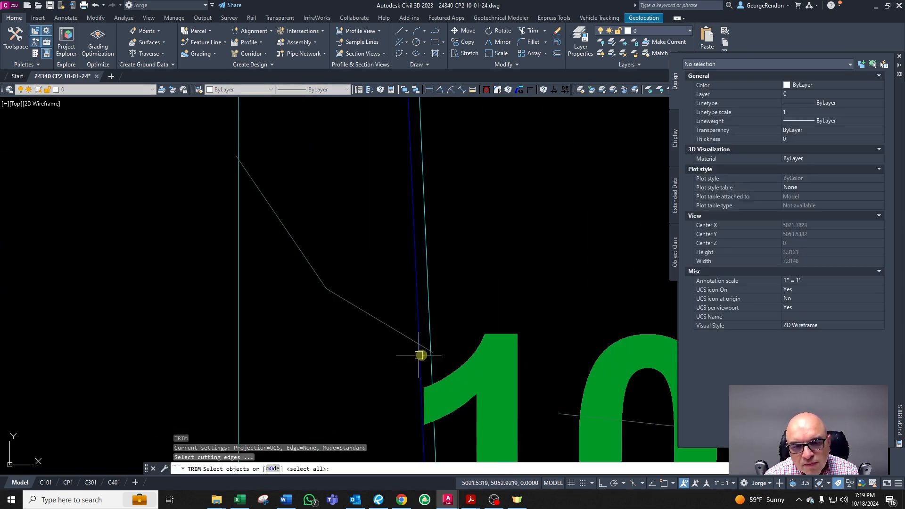
pyautogui.press('Escape')
pyautogui.scroll(-5, 418, 327)
pyautogui.scroll(6, 423, 258)
pyautogui.press('Escape')
pyautogui.press('Escape')
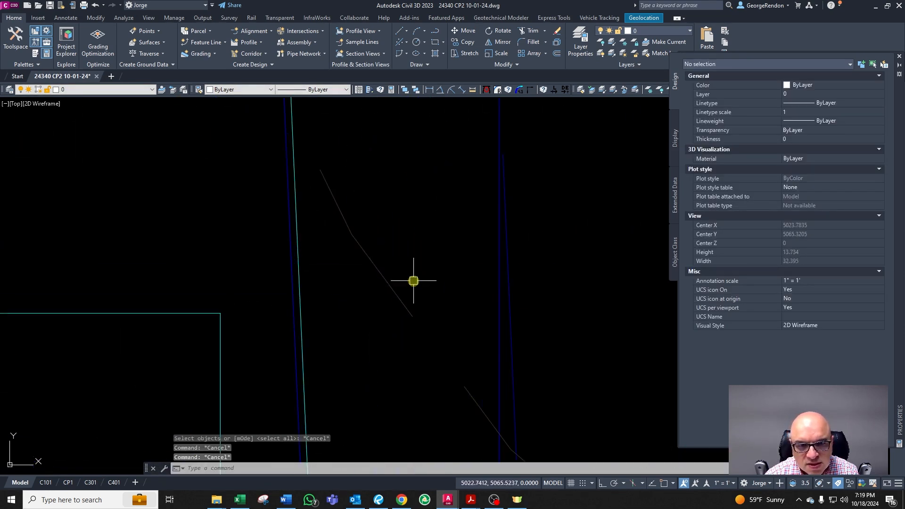
pyautogui.rightClick(409, 276)
pyautogui.click(340, 210)
pyautogui.rightClick(340, 211)
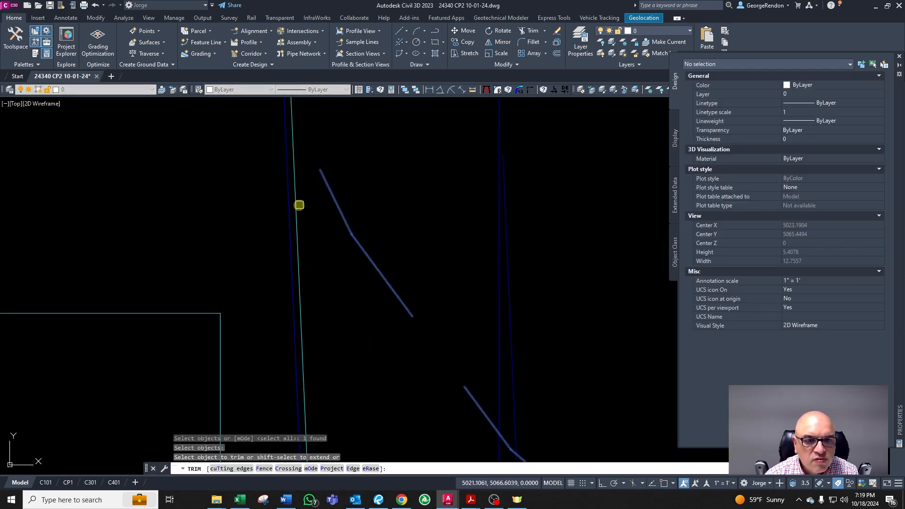
pyautogui.press('Escape')
pyautogui.scroll(-6, 378, 260)
pyautogui.scroll(-3, 375, 283)
pyautogui.scroll(6, 365, 410)
pyautogui.press('space')
pyautogui.click(358, 357)
pyautogui.rightClick(359, 357)
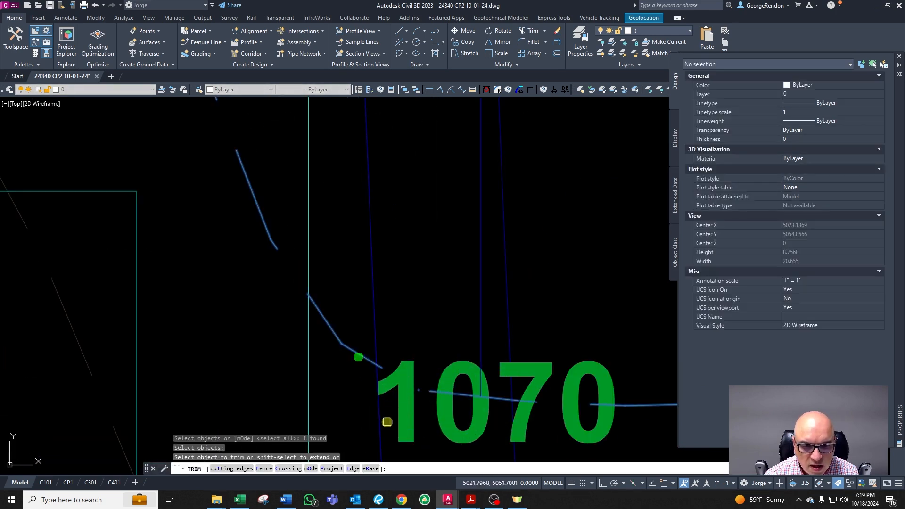
pyautogui.press('Escape')
pyautogui.scroll(-4, 380, 427)
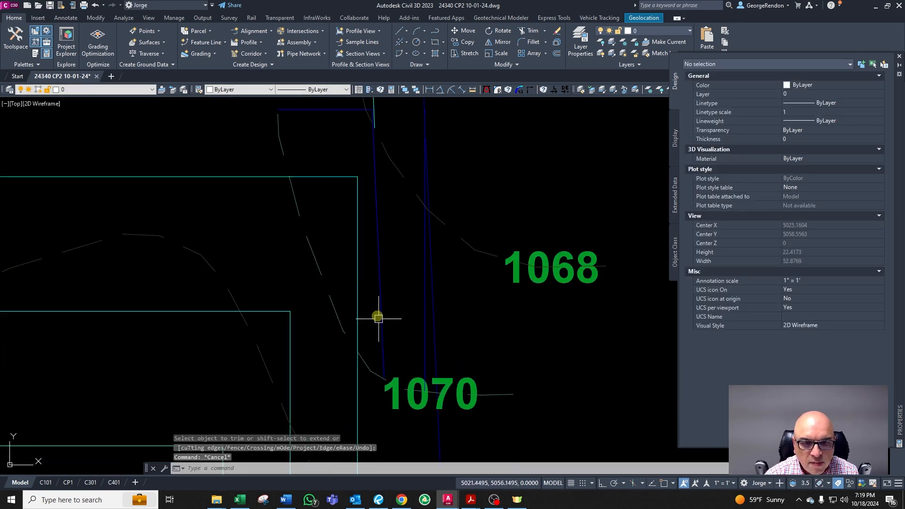
# Step: Examine the linework where the major contour runs along the property line near the 1068 and 1070 labels
pyautogui.click(358, 265)
pyautogui.scroll(-2, 470, 201)
pyautogui.scroll(2, 423, 227)
pyautogui.press('Escape')
pyautogui.press('Escape')
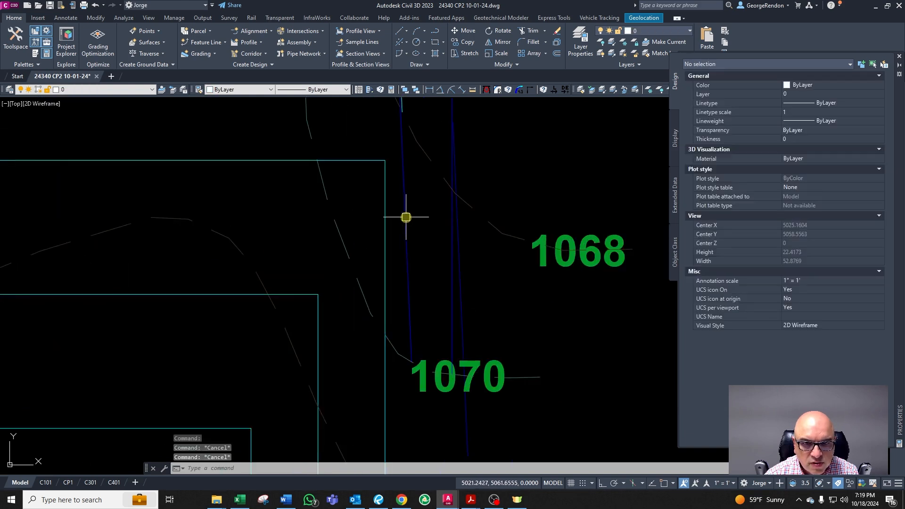
pyautogui.click(406, 217)
pyautogui.scroll(-1, 428, 242)
pyautogui.scroll(3, 415, 127)
pyautogui.press('Escape')
pyautogui.press('Escape')
pyautogui.press('Escape')
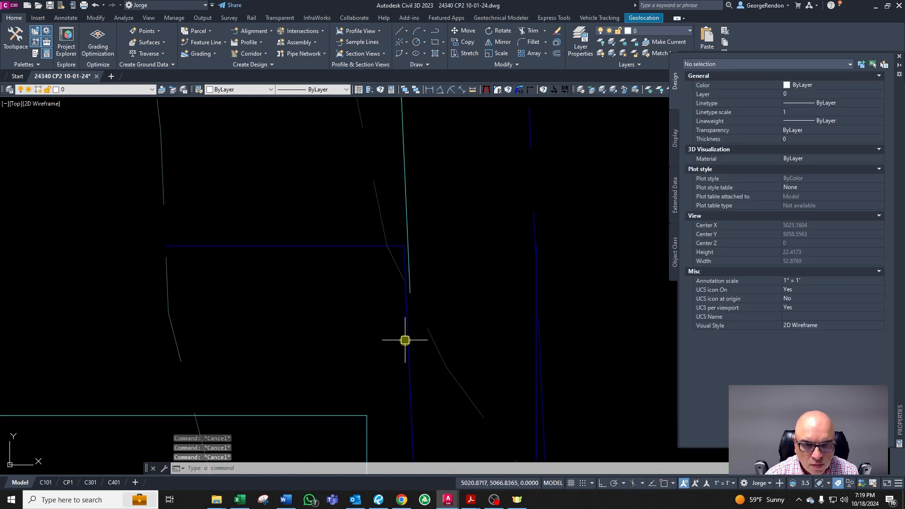
# Step: Offset the major contour segment along the property line 0.1 to the west
pyautogui.click(406, 341)
pyautogui.press('Escape')
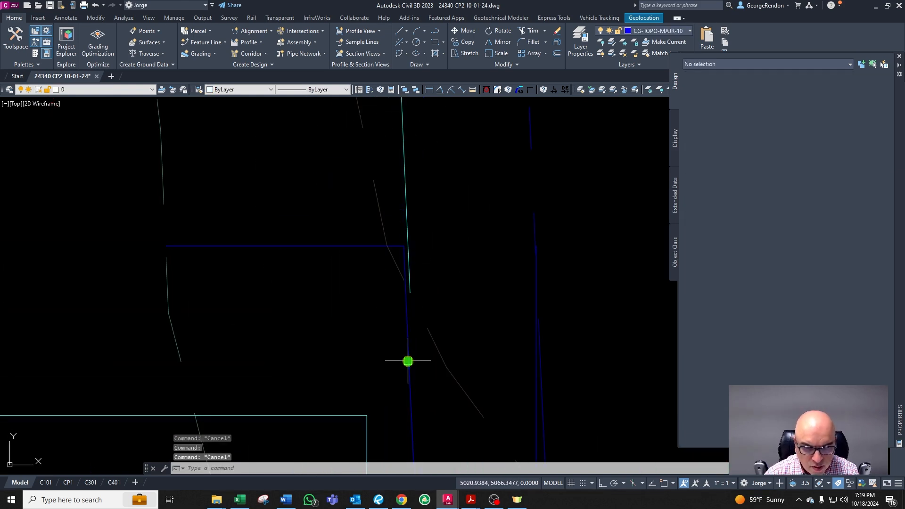
pyautogui.write('o')
pyautogui.press('Return')
pyautogui.write('0.1')
pyautogui.press('Return')
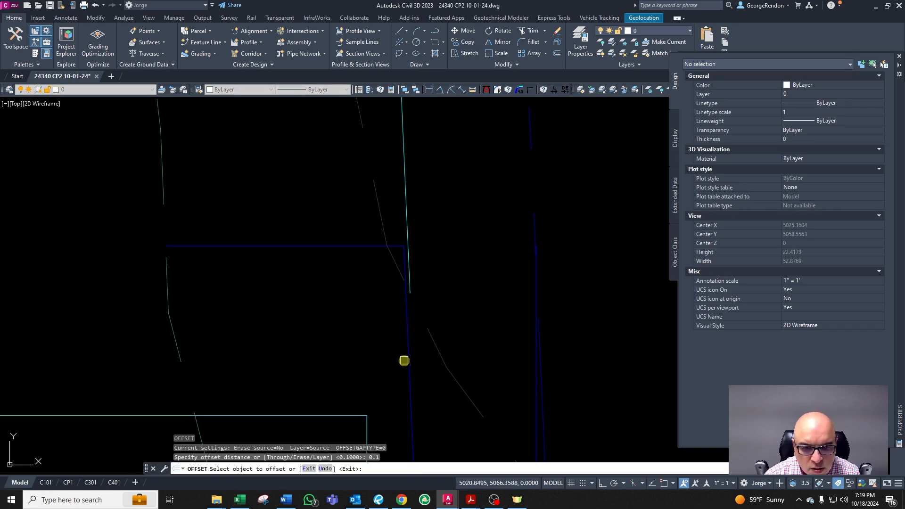
pyautogui.click(408, 361)
pyautogui.click(396, 364)
pyautogui.press('Escape')
# Step: Delete the original major contour segment, leaving its 0.1 offset copy beside the property line
pyautogui.scroll(-2, 419, 363)
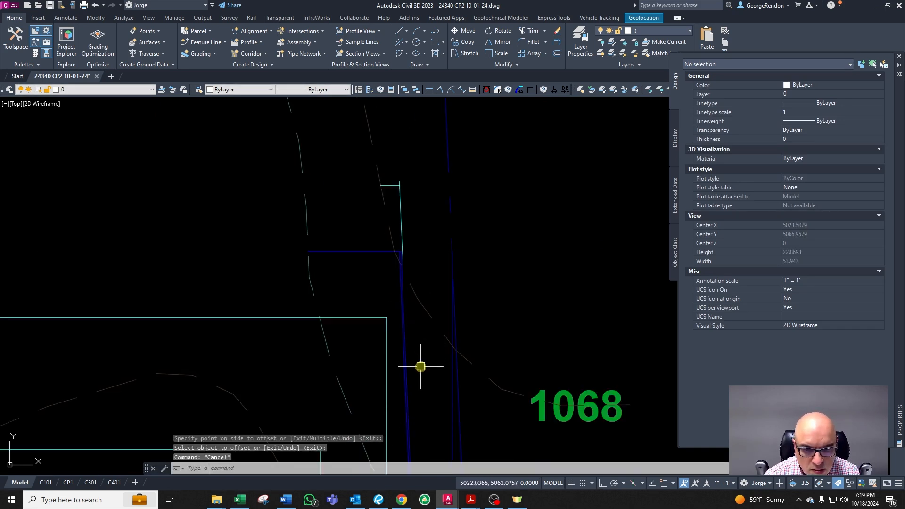
pyautogui.scroll(2, 401, 439)
pyautogui.scroll(-2, 416, 342)
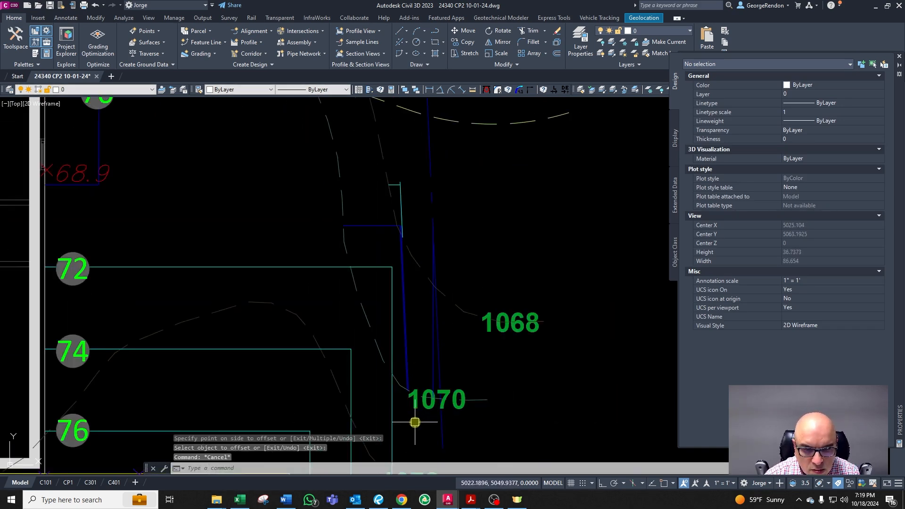
pyautogui.scroll(5, 416, 379)
pyautogui.press('Escape')
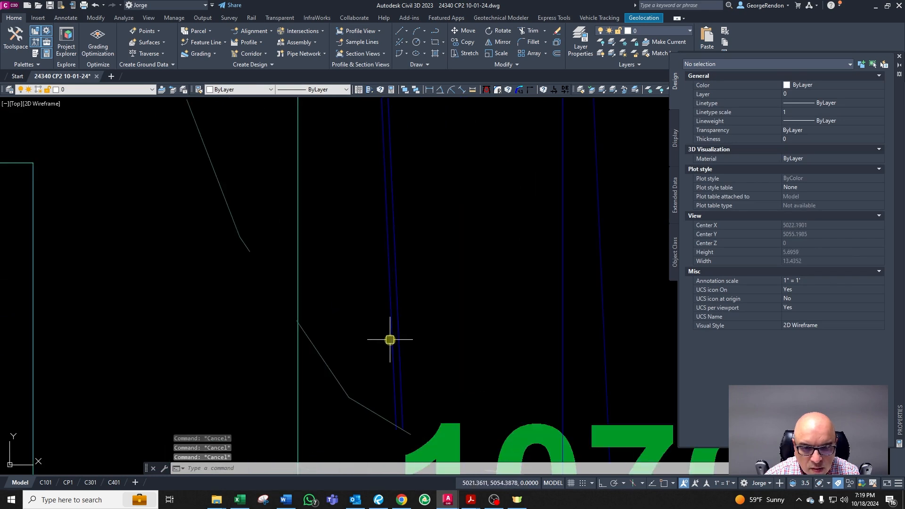
pyautogui.click(402, 369)
pyautogui.scroll(-2, 410, 391)
pyautogui.scroll(-2, 370, 434)
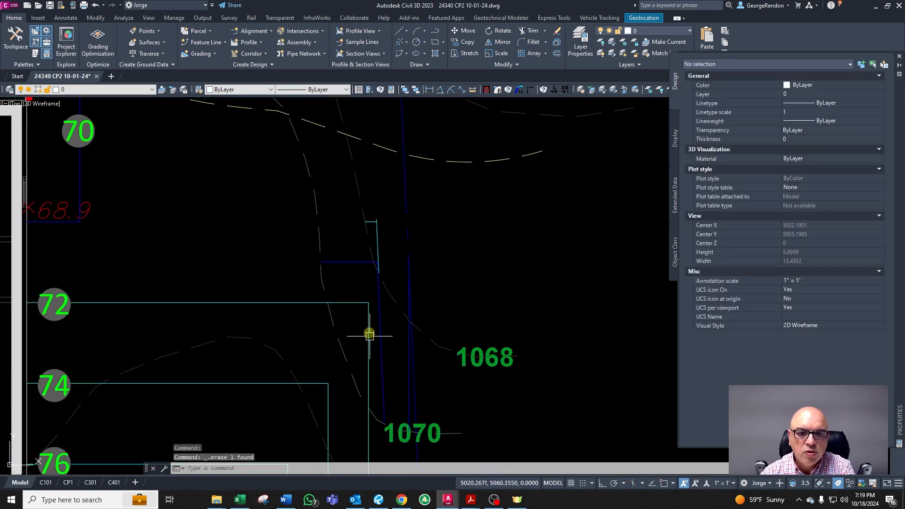
pyautogui.scroll(2, 364, 293)
pyautogui.scroll(4, 397, 182)
pyautogui.press('Escape')
pyautogui.press('Escape')
pyautogui.press('Escape')
pyautogui.write('CHA')
pyautogui.press('Return')
pyautogui.press('Escape')
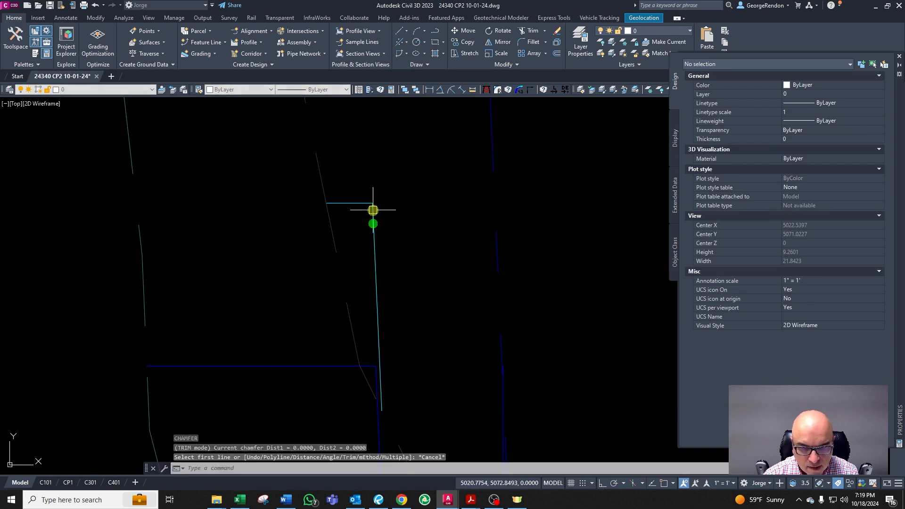
pyautogui.click(372, 204)
pyautogui.press('Escape')
pyautogui.press('Escape')
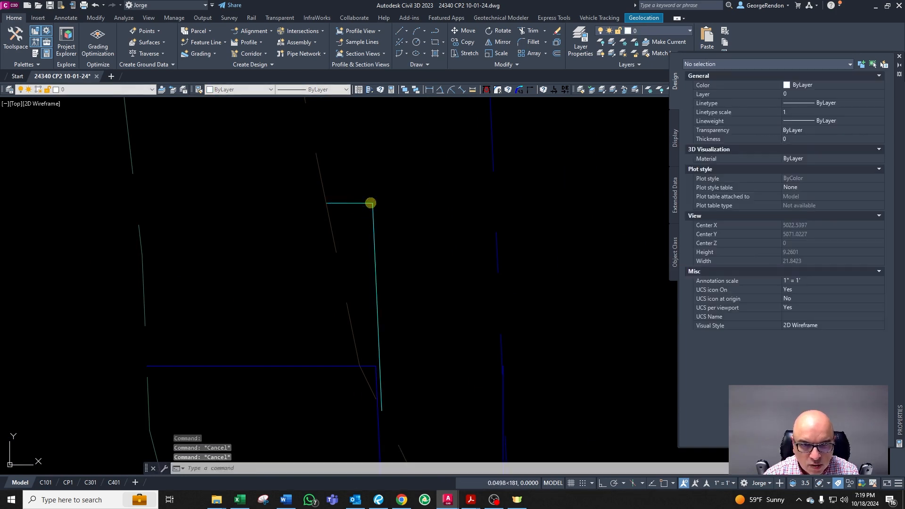
# Step: Extend the contour polyline from its top corner endpoint down to a point just above the 1070 label
pyautogui.scroll(-6, 410, 189)
pyautogui.keyDown('shift'); pyautogui.rightClick(450, 275); pyautogui.keyUp('shift')
pyautogui.click(468, 313)
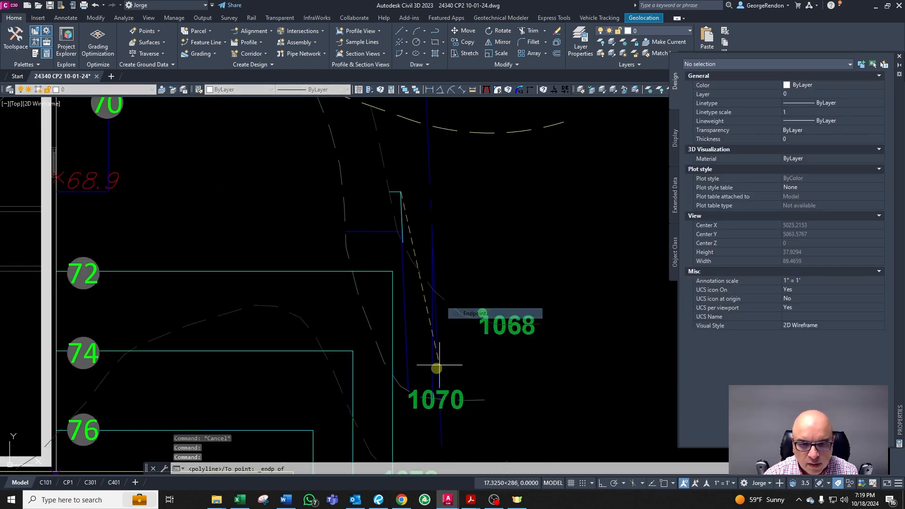
pyautogui.scroll(4, 415, 369)
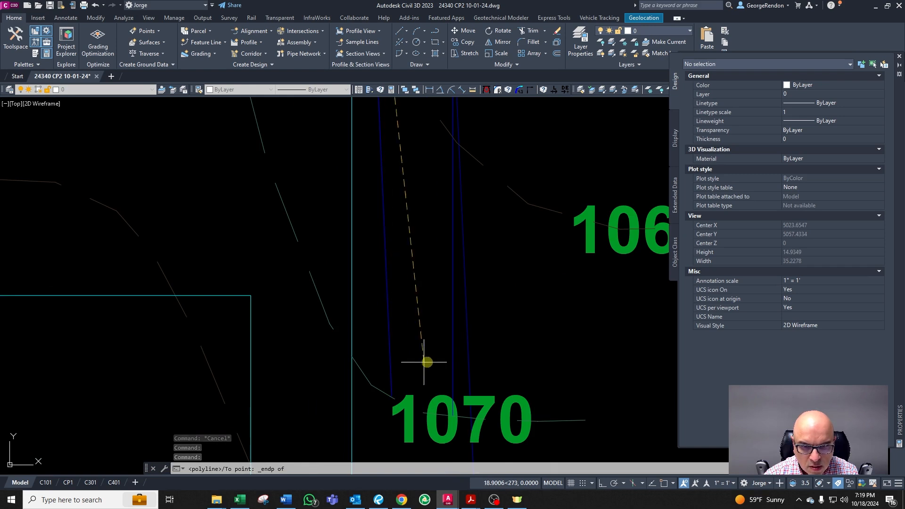
pyautogui.click(391, 371)
pyautogui.press('Escape')
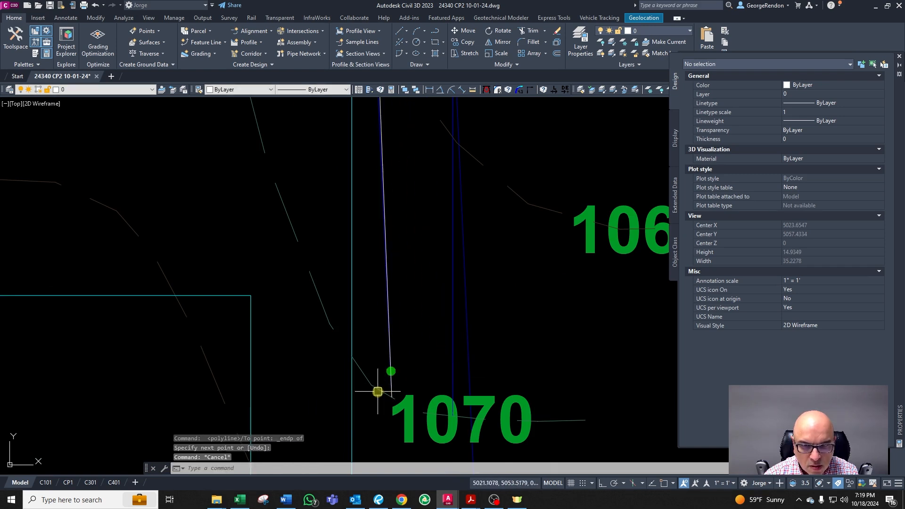
# Step: Delete the short major contour line segment running along the property line above the 1070 label
pyautogui.scroll(-2, 392, 377)
pyautogui.scroll(6, 404, 352)
pyautogui.press('Escape')
pyautogui.click(404, 348)
pyautogui.scroll(-6, 452, 285)
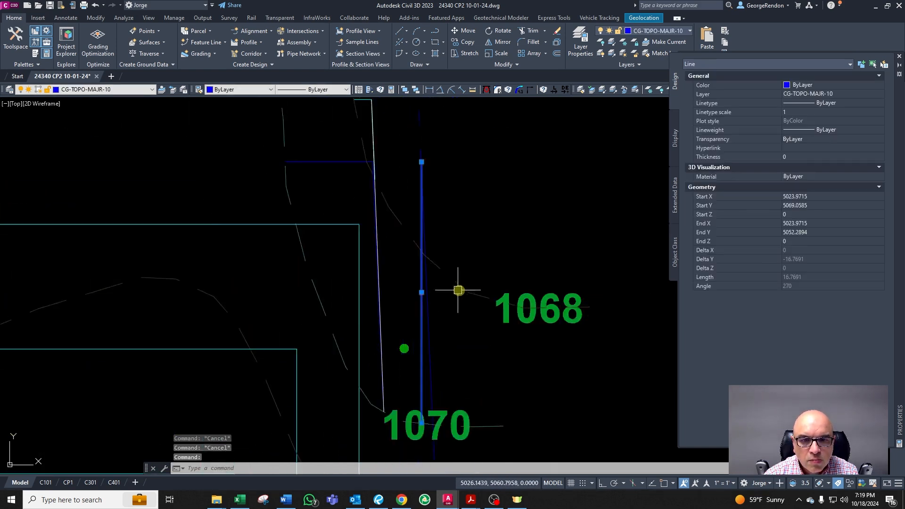
pyautogui.scroll(6, 463, 336)
pyautogui.press('Escape')
pyautogui.click(434, 323)
pyautogui.press('Escape')
pyautogui.click(423, 319)
pyautogui.scroll(-2, 453, 383)
pyautogui.click(454, 384)
pyautogui.click(428, 338)
pyautogui.press('Delete')
# Step: Set the extended contour polyline's width to 1
pyautogui.scroll(-2, 465, 362)
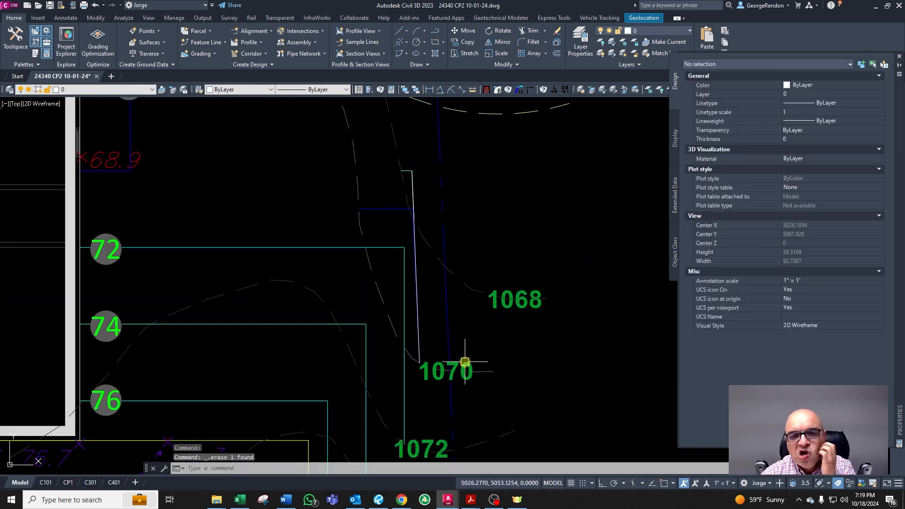
pyautogui.scroll(2, 400, 118)
pyautogui.press('Escape')
pyautogui.click(420, 209)
pyautogui.write('PW')
pyautogui.press('Return')
pyautogui.write('1')
pyautogui.press('Return')
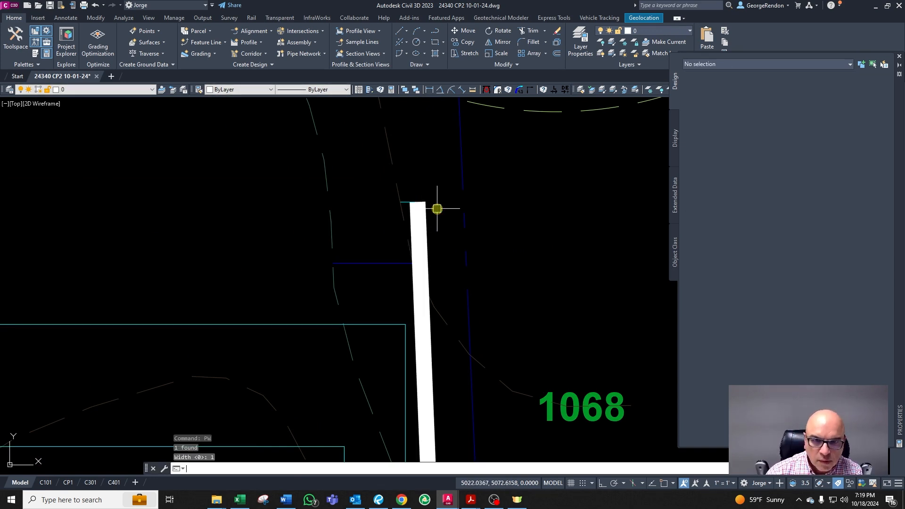
# Step: Move the wide polyline onto the site wall layer CA-SITE-WALL by matching an existing wall
pyautogui.press('Escape')
pyautogui.click(427, 228)
pyautogui.scroll(-3, 490, 234)
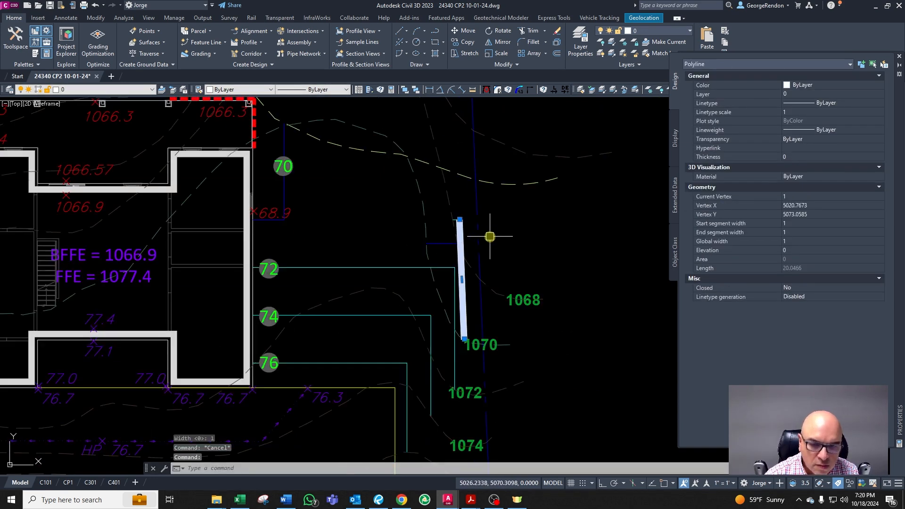
pyautogui.write('CG')
pyautogui.press('Return')
pyautogui.scroll(-3, 410, 252)
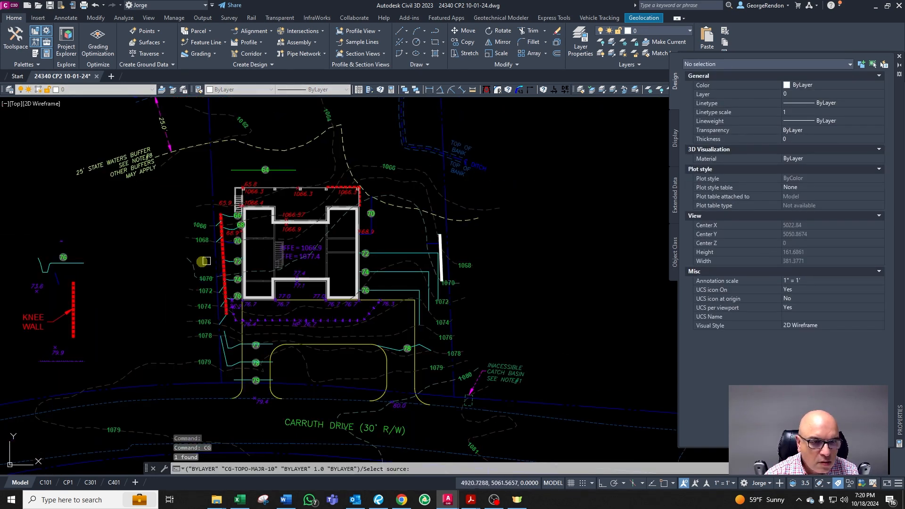
pyautogui.scroll(15, 204, 261)
pyautogui.click(315, 220)
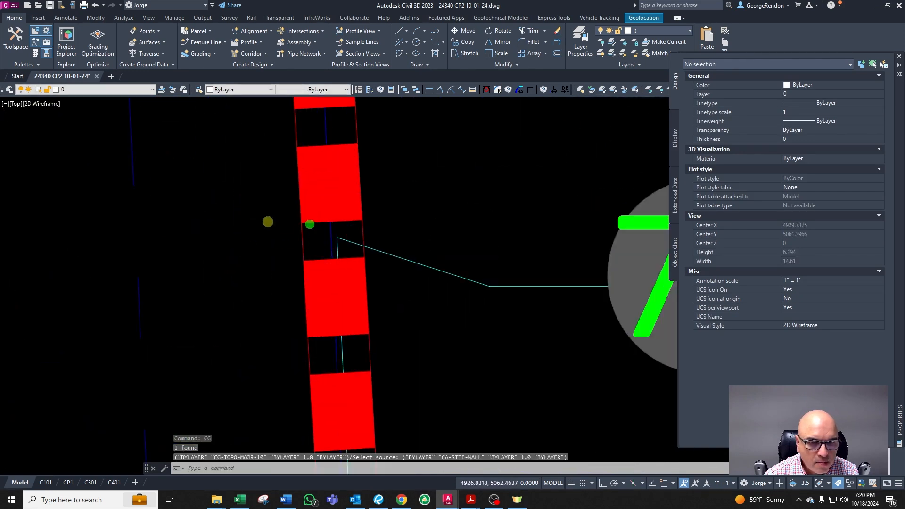
pyautogui.scroll(-10, 269, 221)
pyautogui.press('Escape')
pyautogui.scroll(3, 425, 214)
pyautogui.scroll(6, 372, 205)
pyautogui.press('Escape')
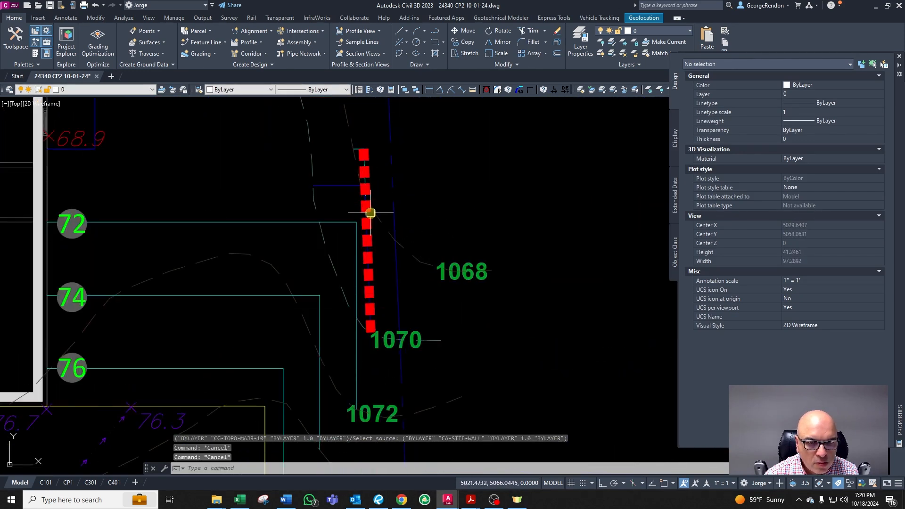
pyautogui.click(370, 213)
pyautogui.write('PLXX')
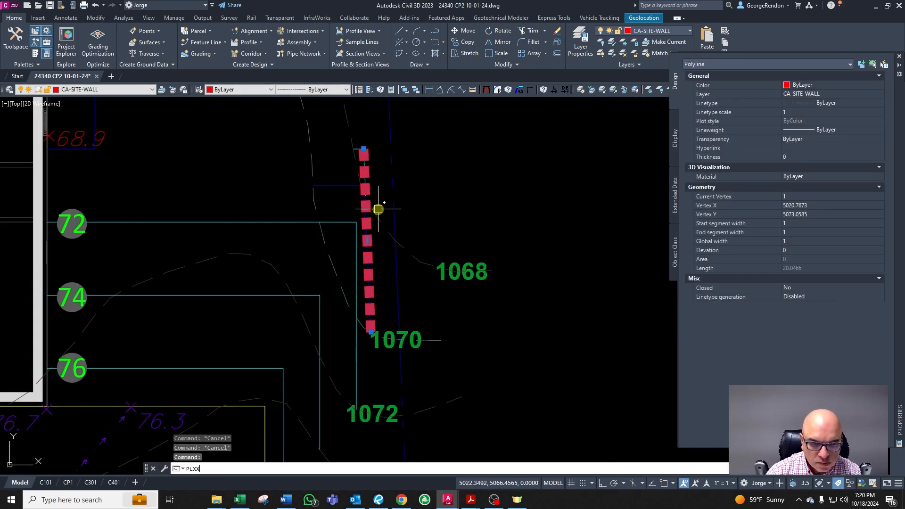
pyautogui.press('Escape')
pyautogui.press('Escape')
pyautogui.press('Escape')
pyautogui.write('P')
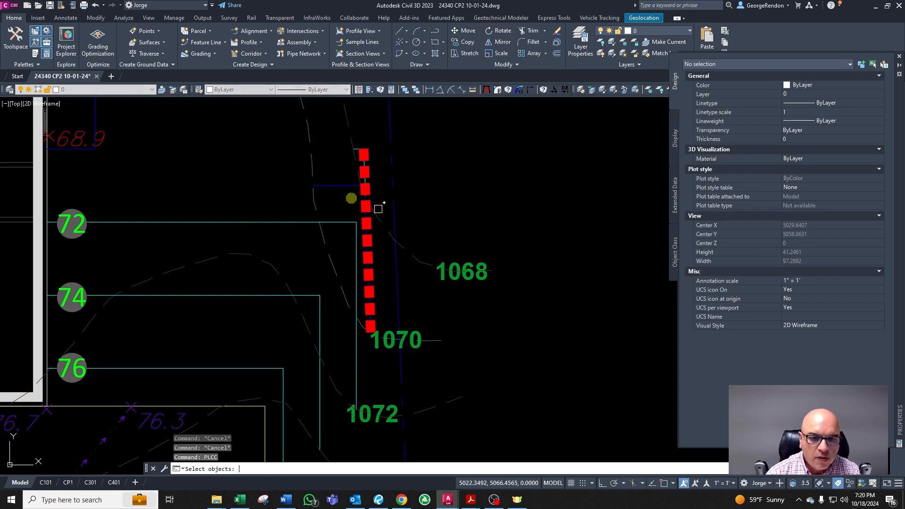
pyautogui.scroll(4, 372, 246)
pyautogui.click(402, 299)
pyautogui.press('Escape')
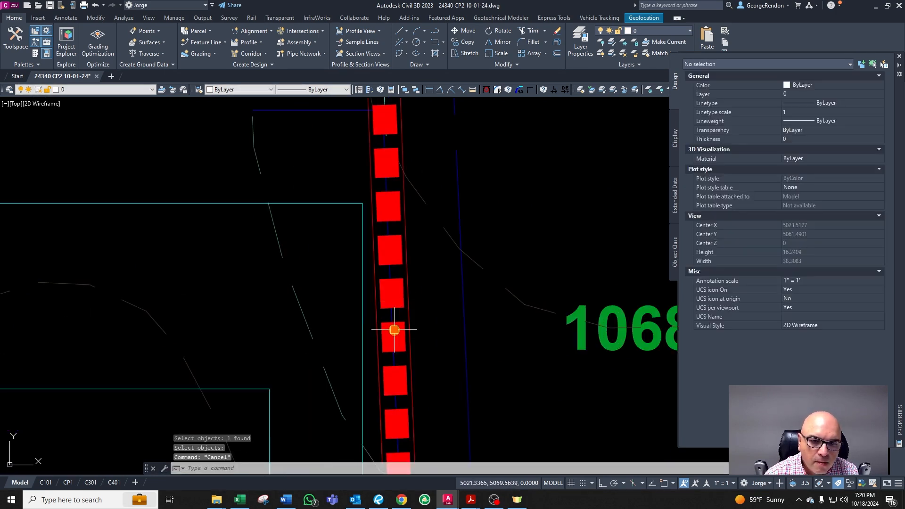
# Step: Offset linework at the new wall by 0.2 and delete the stray outer line on the wall's east side
pyautogui.press('Escape')
pyautogui.scroll(2, 397, 323)
pyautogui.write('o')
pyautogui.press('Return')
pyautogui.write('0.2')
pyautogui.press('Return')
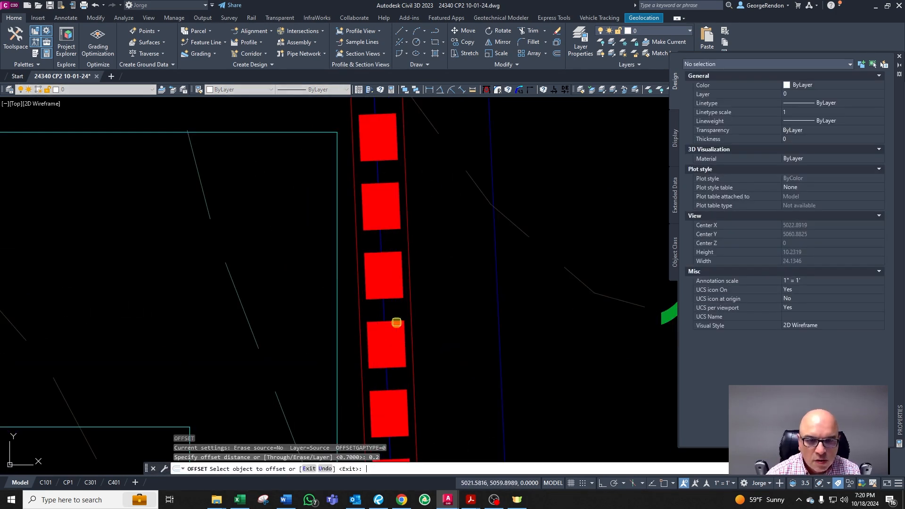
pyautogui.scroll(3, 362, 301)
pyautogui.click(346, 300)
pyautogui.click(370, 302)
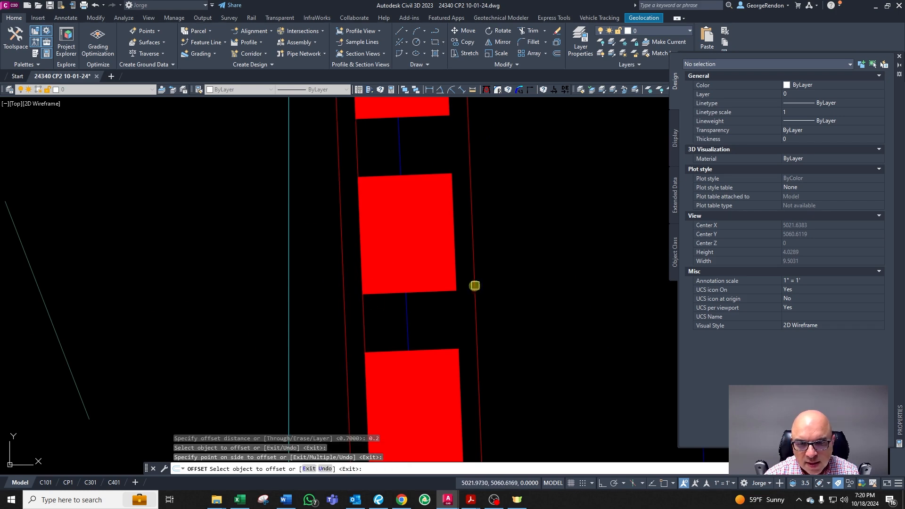
pyautogui.press('Escape')
pyautogui.click(475, 284)
pyautogui.press('Delete')
pyautogui.click(341, 312)
pyautogui.scroll(-8, 348, 313)
pyautogui.press('Escape')
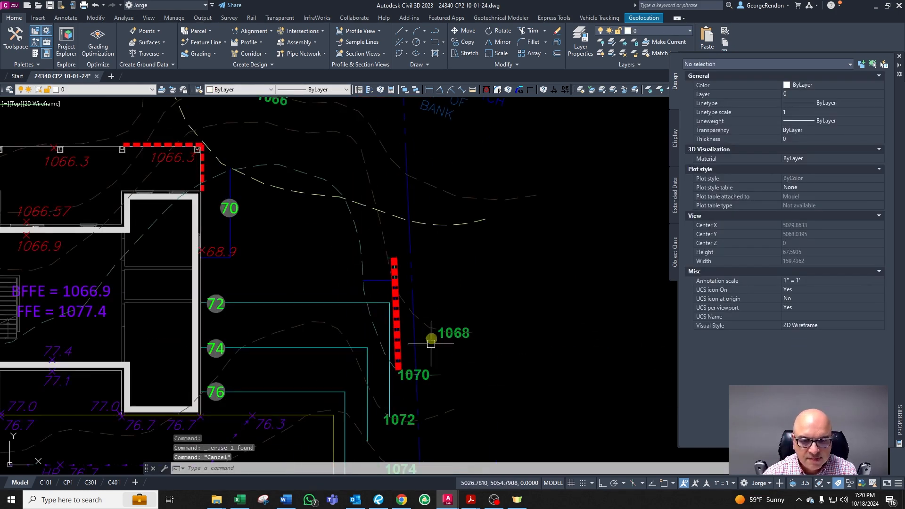
# Step: Examine the new wall's upper and lower ends near the 1068 and 1070 labels
pyautogui.scroll(-3, 405, 387)
pyautogui.scroll(6, 410, 252)
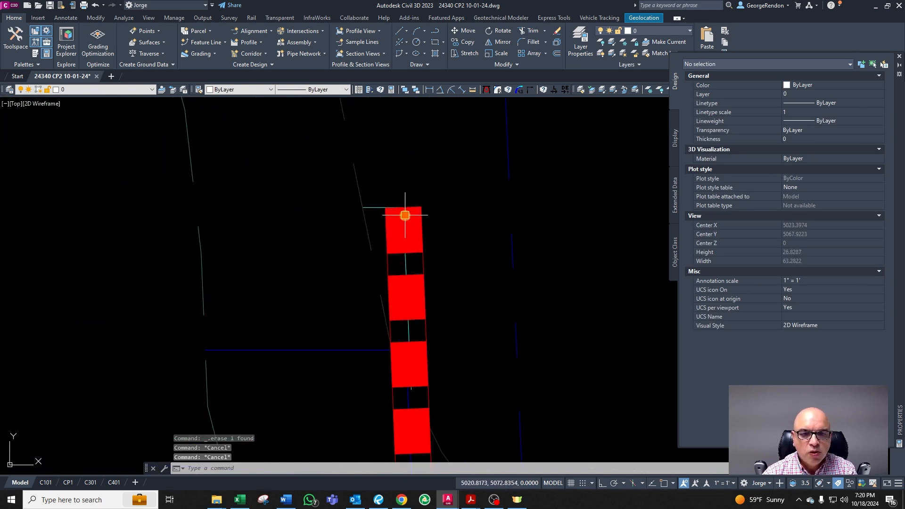
pyautogui.click(406, 212)
pyautogui.scroll(-3, 406, 245)
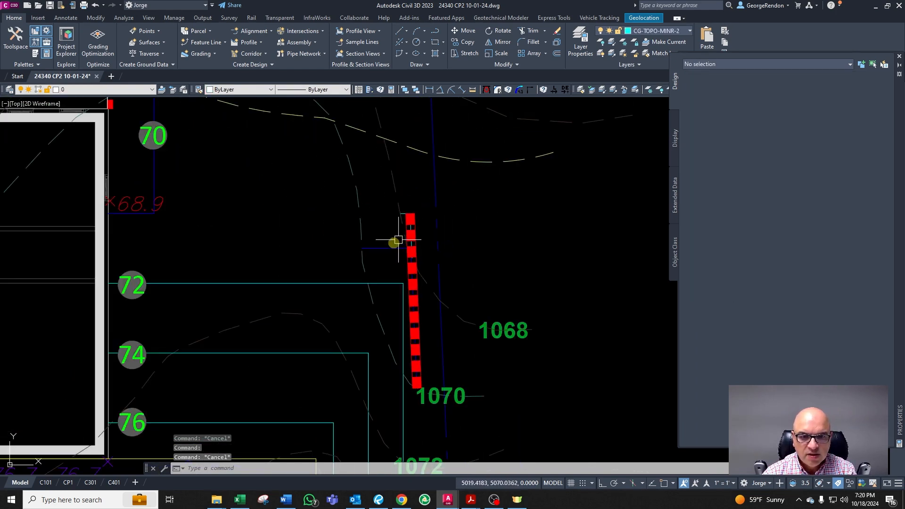
pyautogui.press('Escape')
pyautogui.scroll(3, 395, 285)
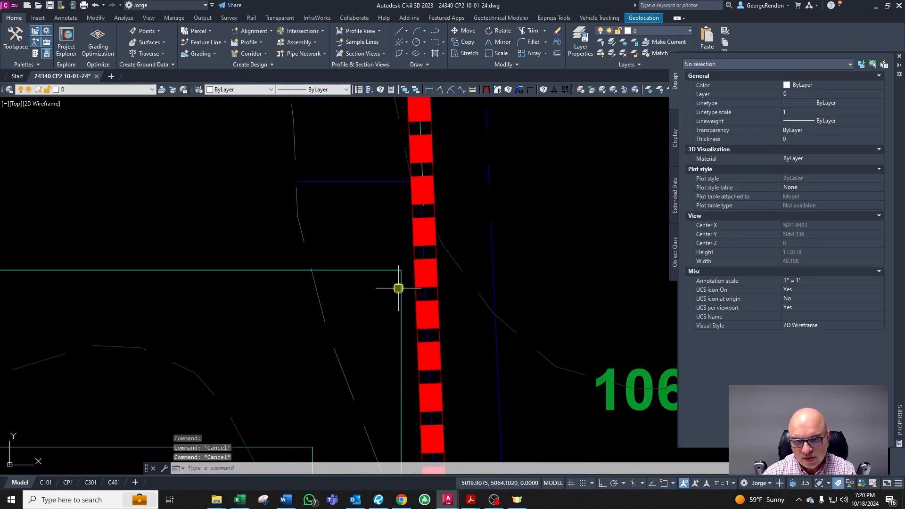
pyautogui.scroll(-6, 415, 268)
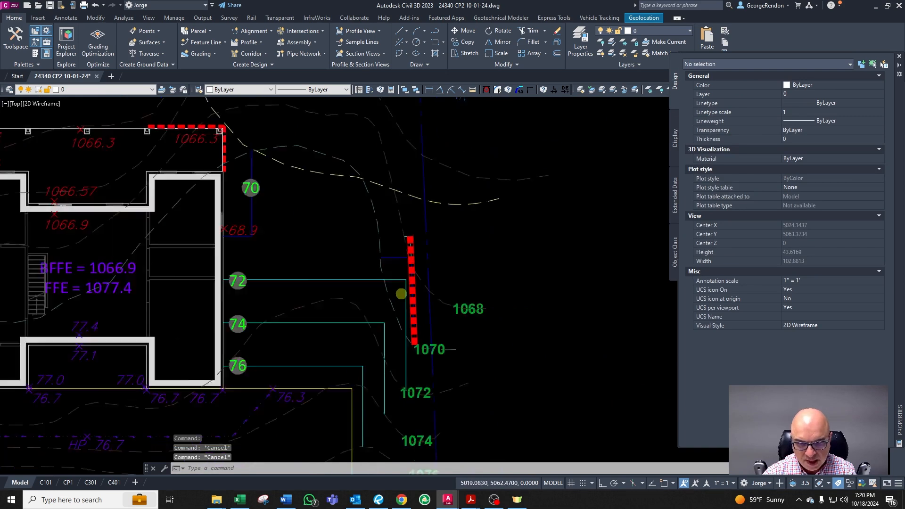
pyautogui.scroll(4, 402, 359)
pyautogui.scroll(-4, 429, 242)
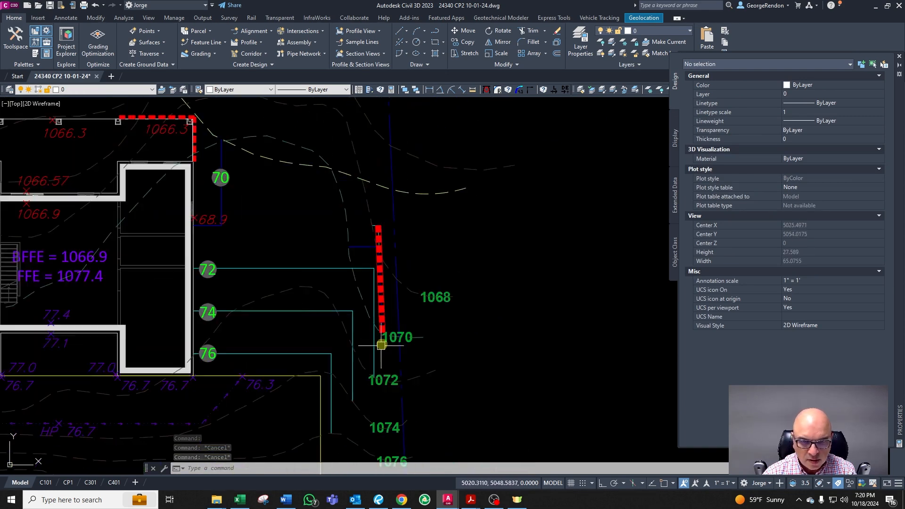
pyautogui.scroll(6, 380, 346)
pyautogui.write('o')
pyautogui.press('Return')
pyautogui.write('0.2')
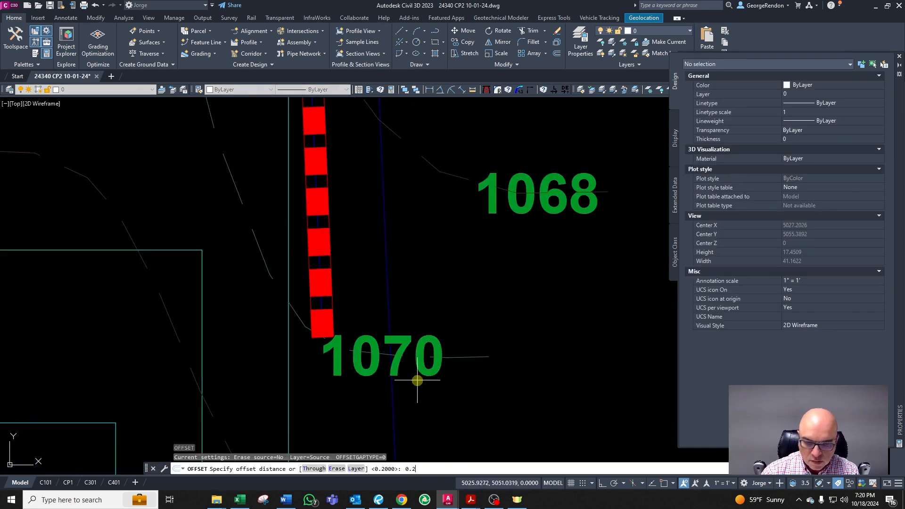
pyautogui.press('Return')
pyautogui.press('Escape')
pyautogui.press('Escape')
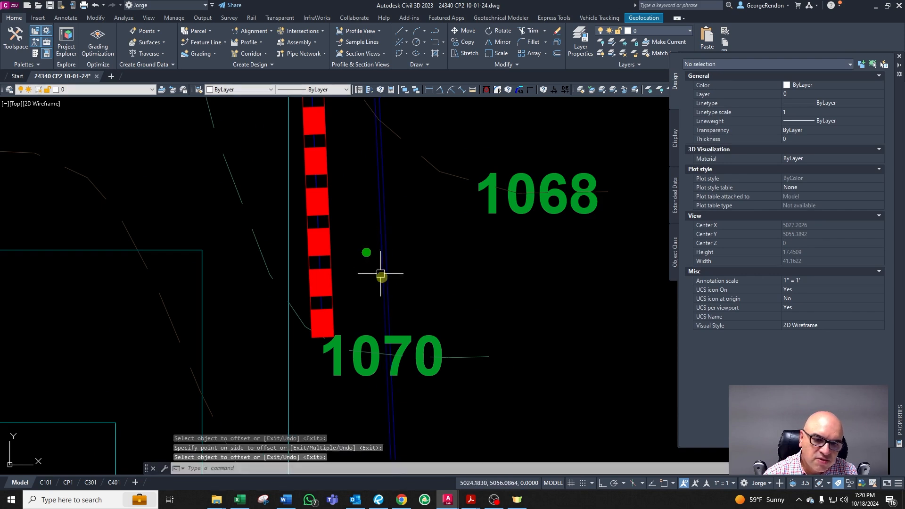
pyautogui.scroll(2, 372, 330)
pyautogui.press('Escape')
pyautogui.scroll(2, 391, 373)
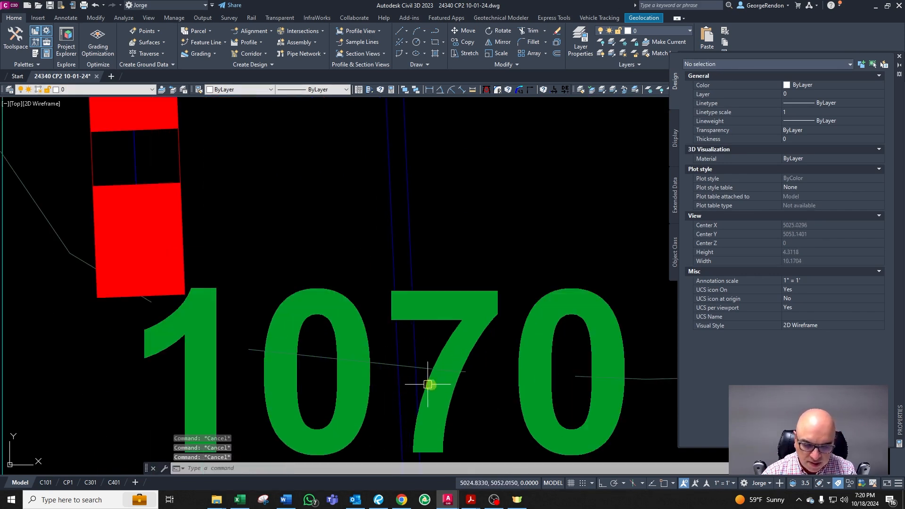
# Step: Draw a diagonal line from the contour at the 1070 label up to the wall's lower end
pyautogui.write('l')
pyautogui.press('Return')
pyautogui.click(398, 366)
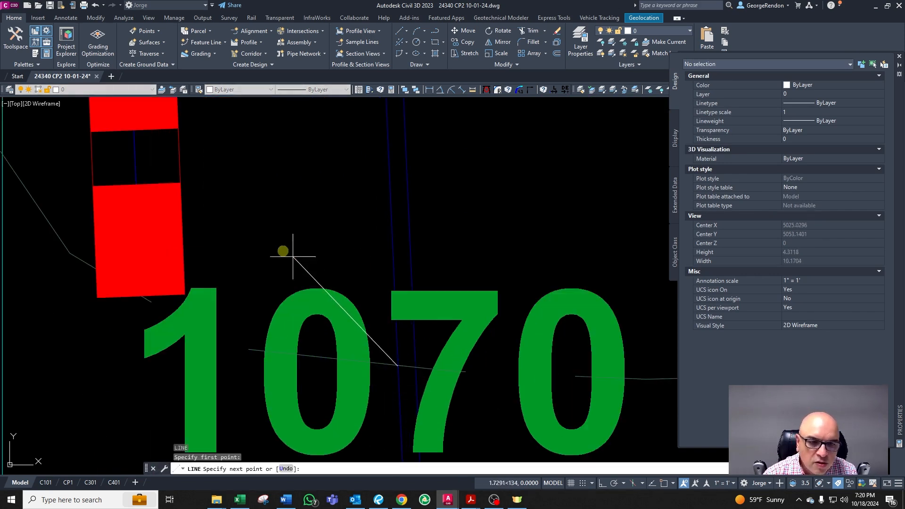
pyautogui.press('Escape')
pyautogui.press('Escape')
pyautogui.scroll(-2, 391, 238)
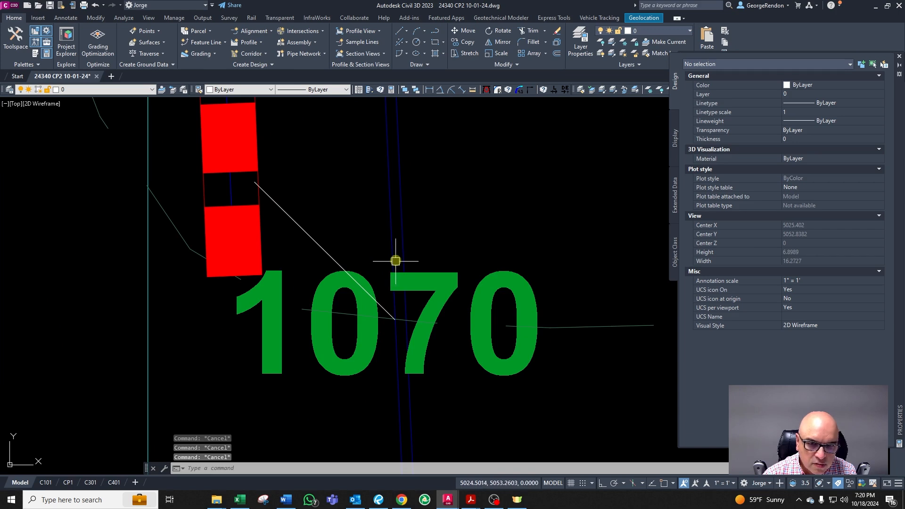
pyautogui.click(393, 252)
pyautogui.scroll(-2, 394, 253)
pyautogui.press('Escape')
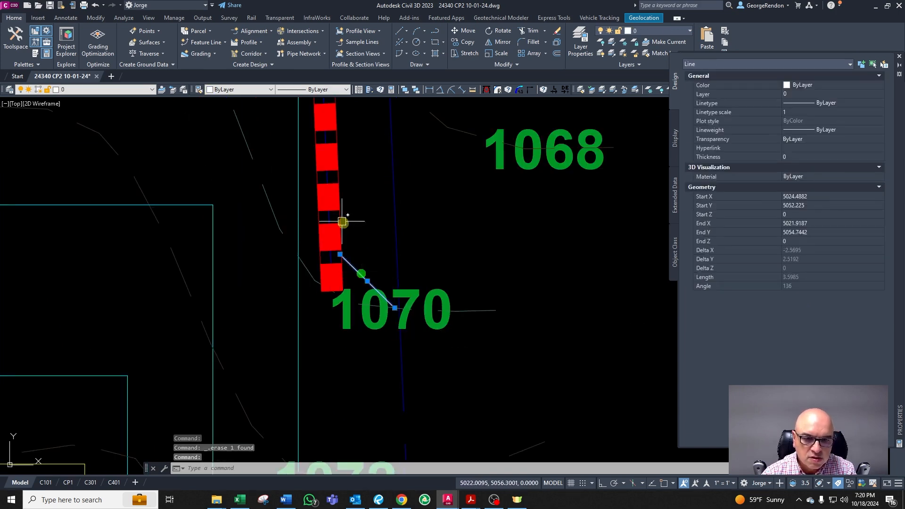
# Step: Move the diagonal line onto the site wall layer CA-SITE-WALL by matching the wall
pyautogui.scroll(2, 358, 245)
pyautogui.write('cha')
pyautogui.press('Return')
pyautogui.click(358, 291)
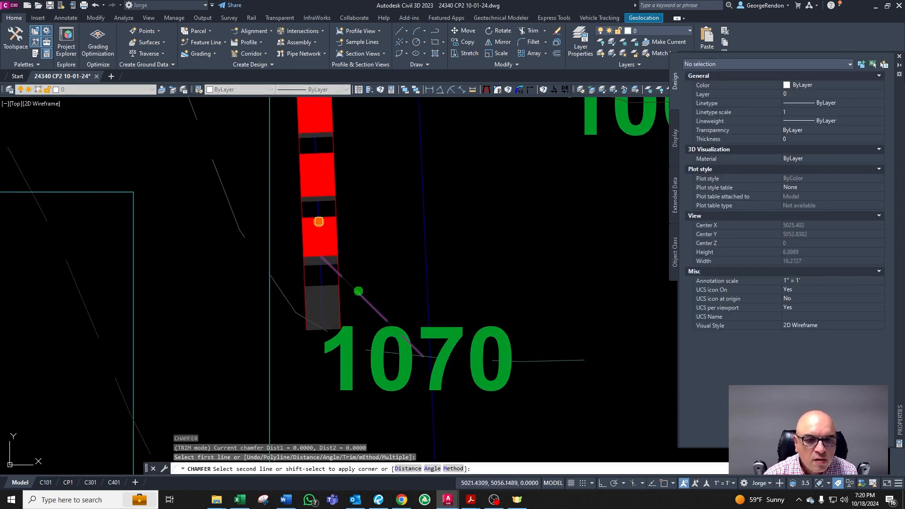
pyautogui.press('Escape')
pyautogui.click(357, 291)
pyautogui.write('cg')
pyautogui.rightClick(350, 278)
pyautogui.scroll(2, 316, 214)
pyautogui.click(318, 203)
pyautogui.scroll(-10, 327, 349)
pyautogui.scroll(4, 331, 299)
pyautogui.scroll(4, 329, 308)
# Step: Offset a line beside the wall by 0.5
pyautogui.write('o')
pyautogui.press('Return')
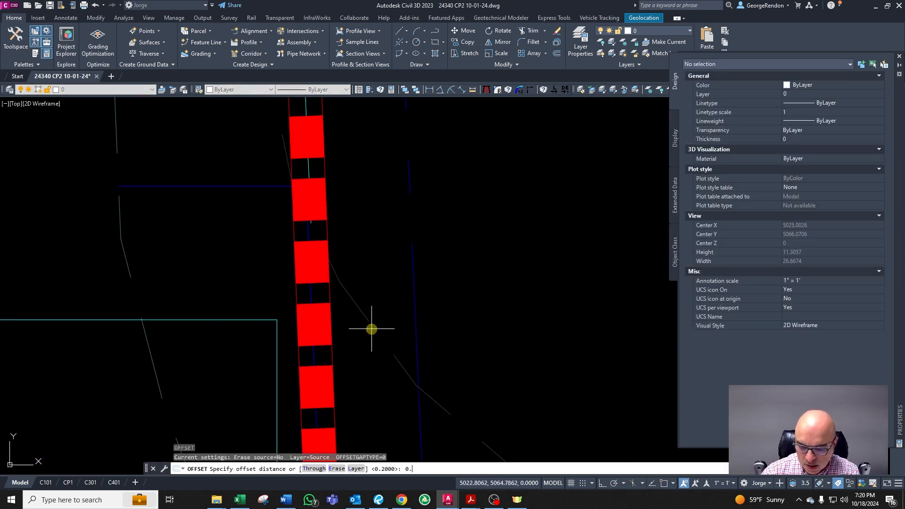
pyautogui.write('0.5')
pyautogui.press('Return')
pyautogui.click(417, 294)
pyautogui.click(408, 289)
pyautogui.press('Escape')
pyautogui.press('Escape')
pyautogui.scroll(-4, 407, 359)
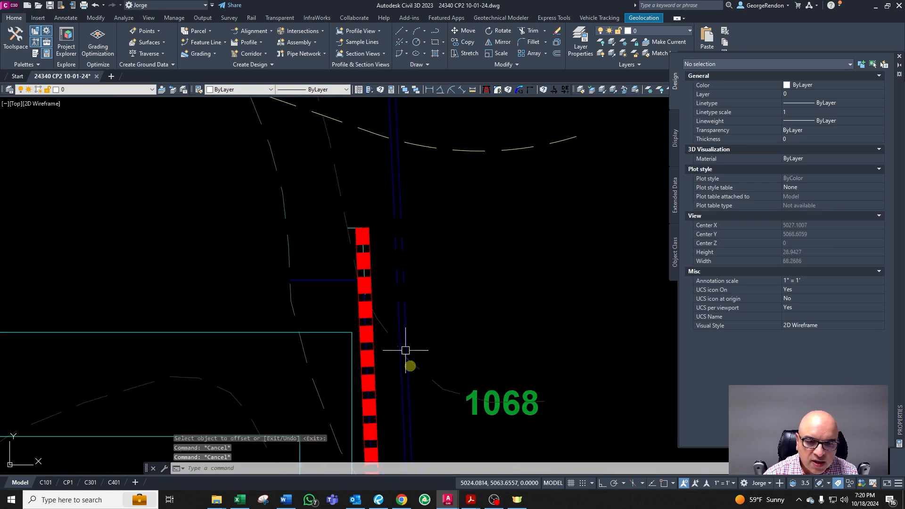
# Step: Delete the duplicate line running along the property line beside the wall
pyautogui.click(398, 376)
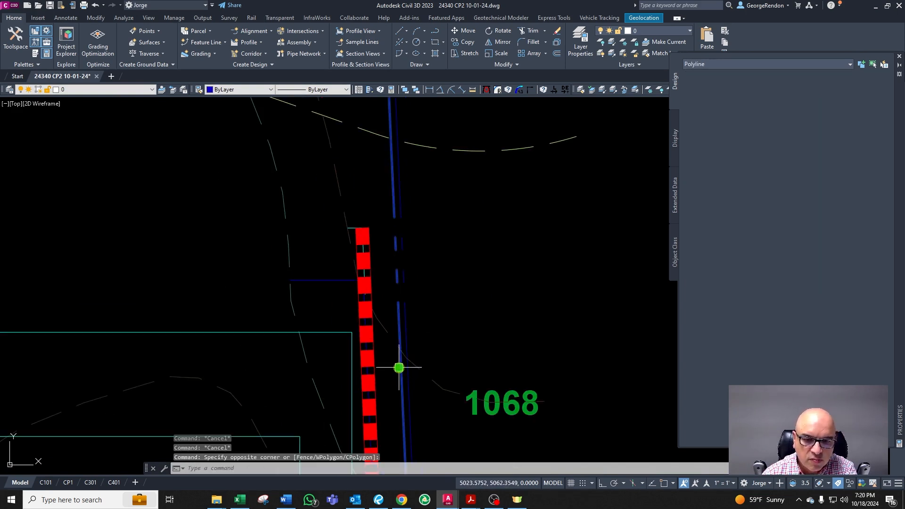
pyautogui.click(400, 368)
pyautogui.press('Delete')
pyautogui.scroll(4, 386, 337)
pyautogui.press('Escape')
pyautogui.scroll(-4, 387, 337)
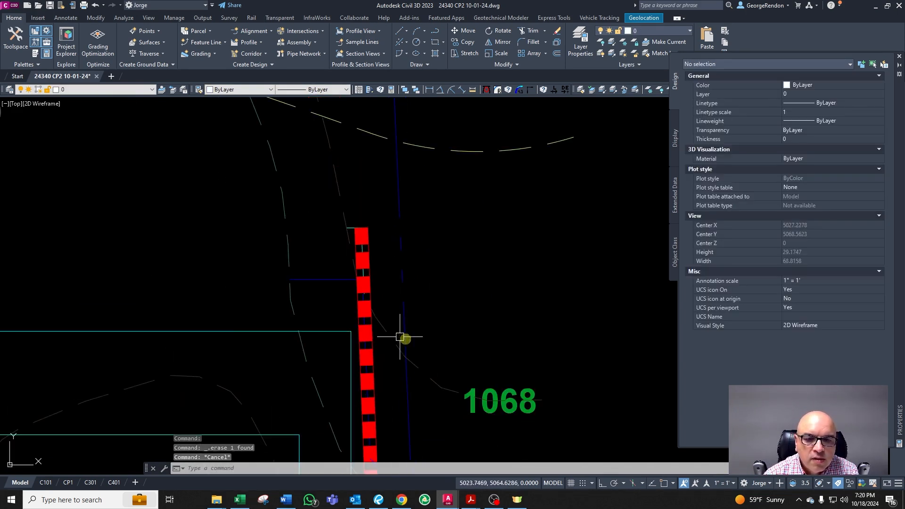
# Step: Break the wall polyline near its lower end above the 1070 label
pyautogui.scroll(2, 406, 344)
pyautogui.scroll(-6, 386, 262)
pyautogui.scroll(2, 370, 363)
pyautogui.scroll(2, 362, 324)
pyautogui.scroll(4, 363, 324)
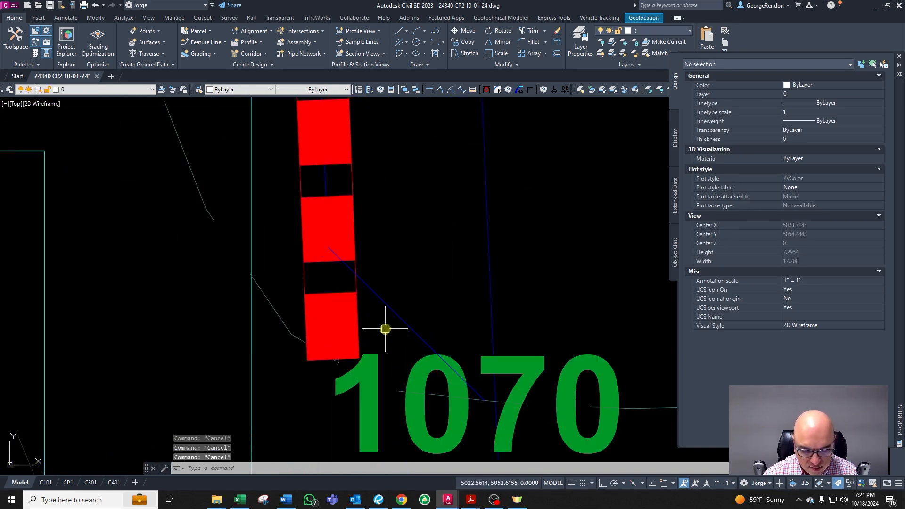
pyautogui.write('BB')
pyautogui.press('Return')
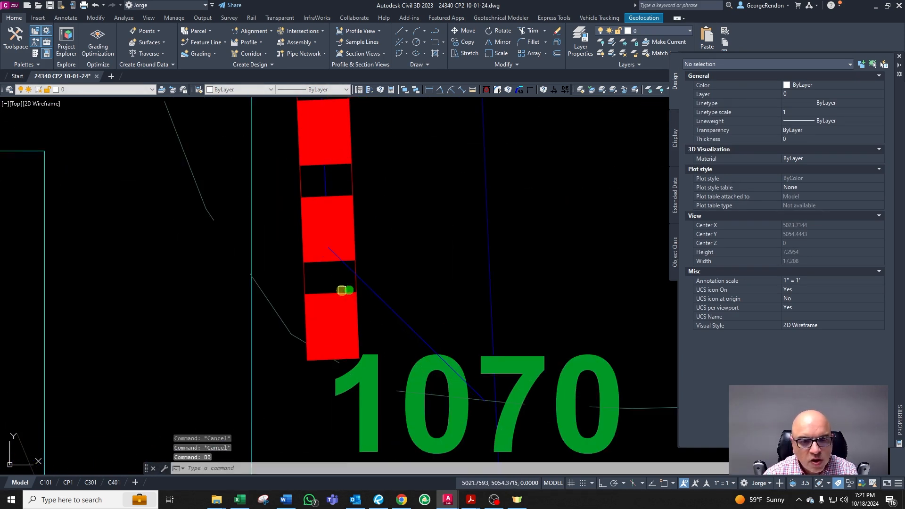
pyautogui.click(322, 261)
pyautogui.click(324, 328)
pyautogui.press('Delete')
pyautogui.scroll(4, 347, 264)
pyautogui.press('Escape')
pyautogui.press('Escape')
pyautogui.write('BB')
pyautogui.press('Return')
pyautogui.press('Escape')
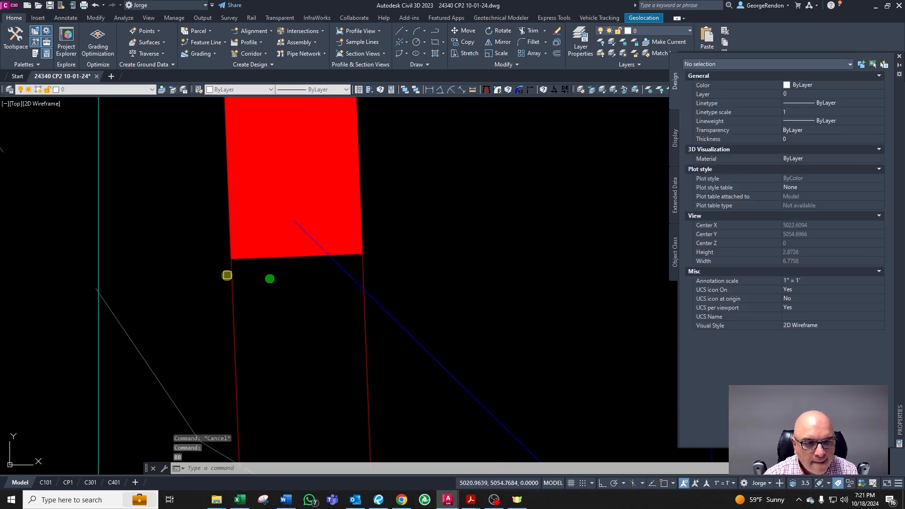
# Step: Delete the two thin wall outline lines left below the wall's new lower end
pyautogui.click(232, 264)
pyautogui.click(388, 358)
pyautogui.click(337, 358)
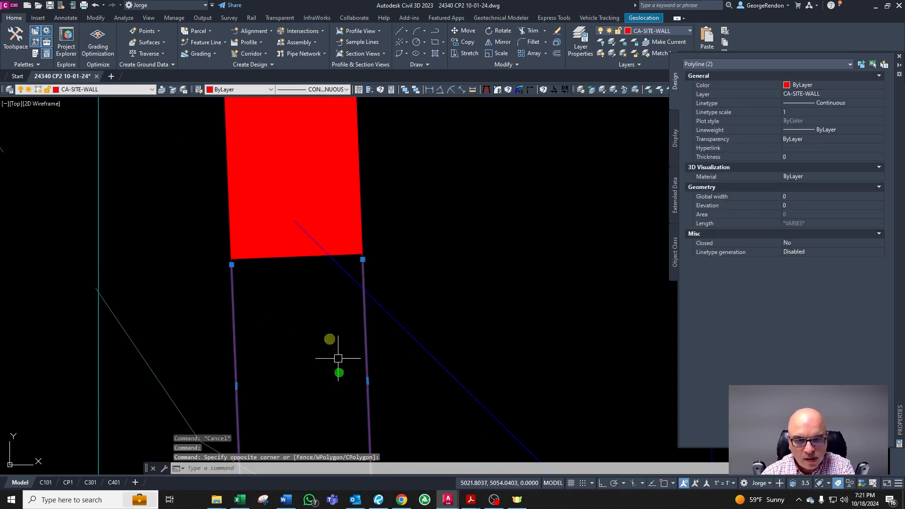
pyautogui.press('Delete')
pyautogui.scroll(-6, 368, 283)
pyautogui.scroll(3, 372, 281)
pyautogui.press('Escape')
pyautogui.scroll(-4, 359, 282)
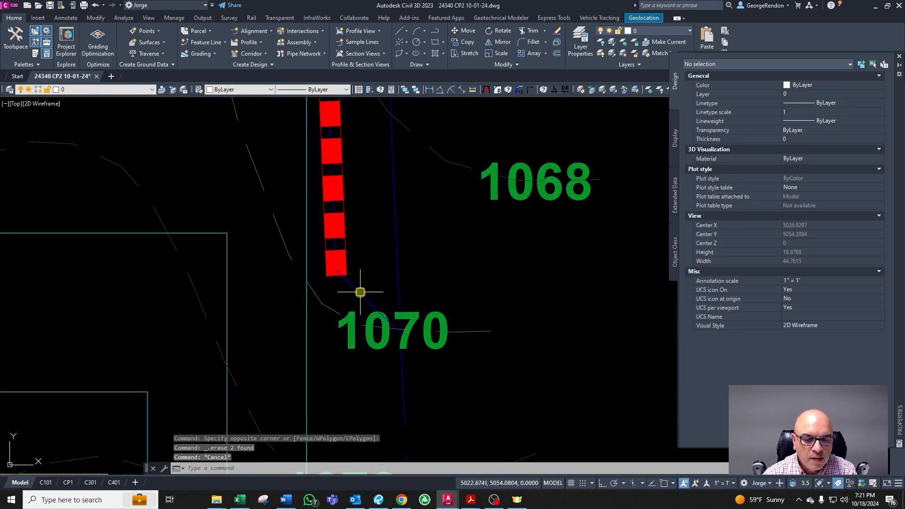
pyautogui.scroll(2, 401, 316)
pyautogui.scroll(2, 376, 287)
pyautogui.press('Escape')
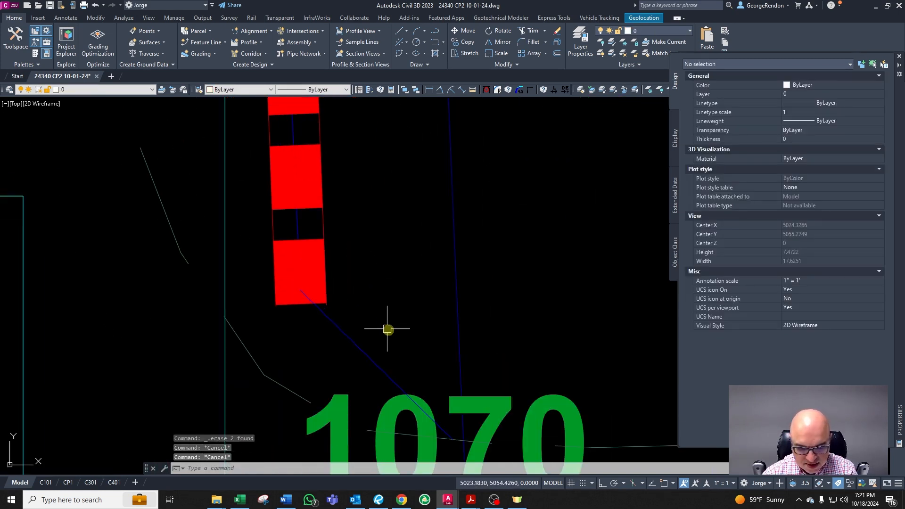
pyautogui.scroll(4, 304, 334)
pyautogui.press('Return')
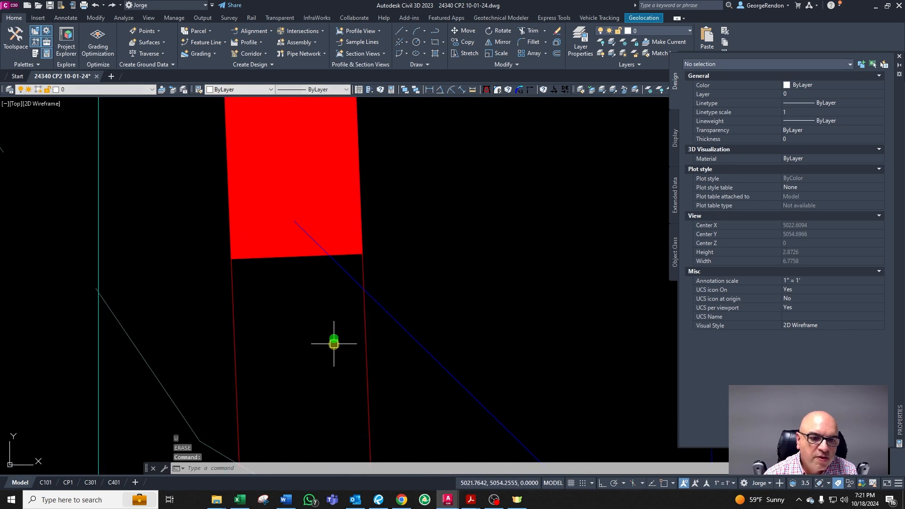
# Step: Switch to Word and review the design constraints table in Constantes de diseño.docx
pyautogui.scroll(-2, 324, 296)
pyautogui.click(286, 500)
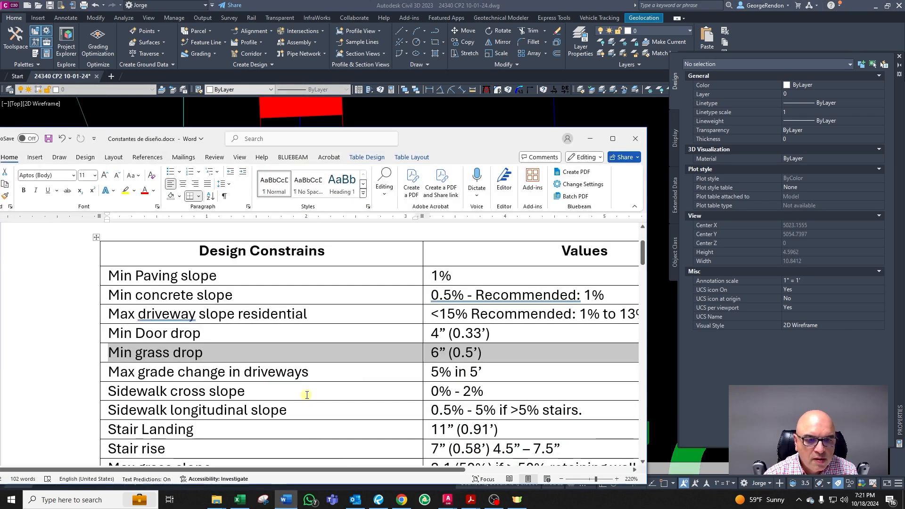
pyautogui.scroll(-2, 461, 410)
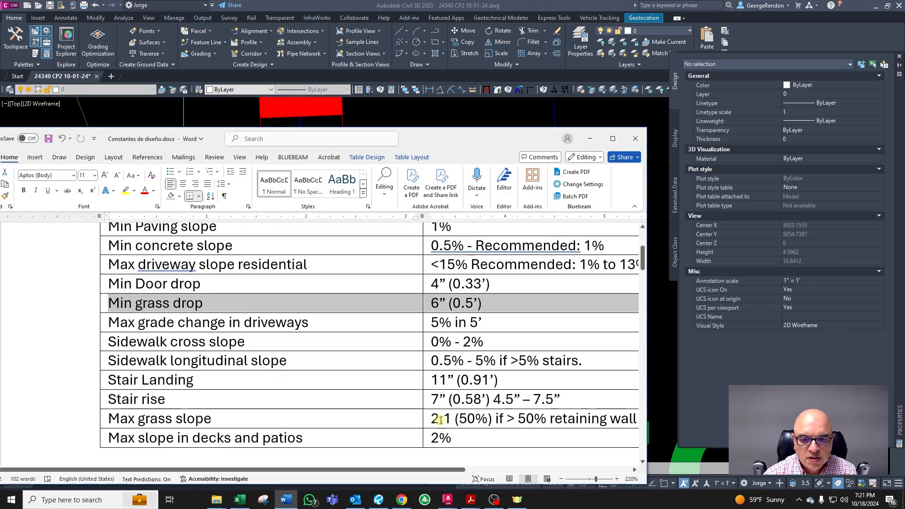
# Step: Return to the drawing and inspect the linework around the wall's lower end near the 1070 label
pyautogui.click(597, 139)
pyautogui.scroll(-2, 388, 262)
pyautogui.scroll(2, 375, 285)
pyautogui.scroll(-2, 379, 286)
pyautogui.click(374, 279)
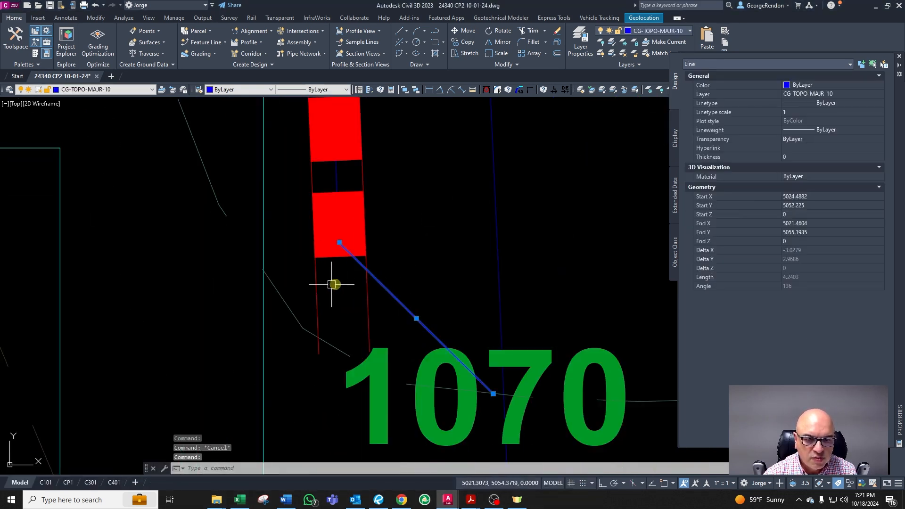
pyautogui.press('Escape')
pyautogui.press('Escape')
pyautogui.click(392, 290)
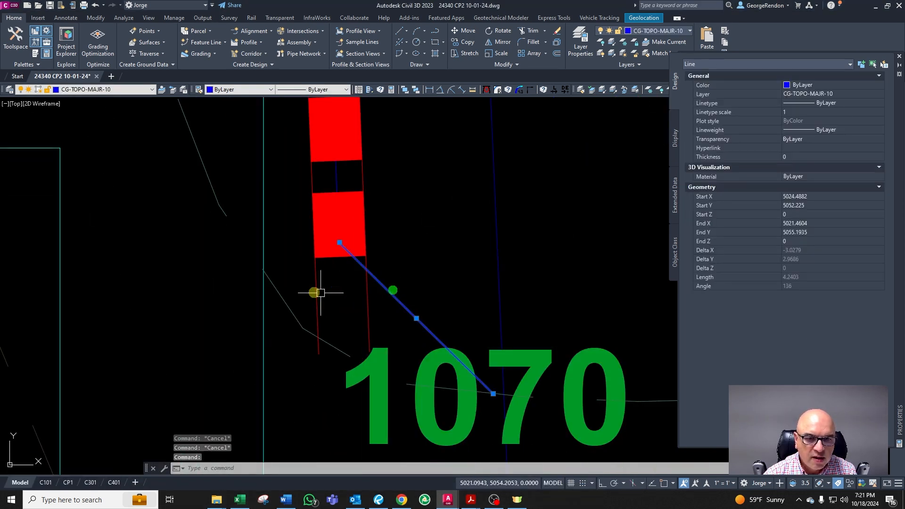
pyautogui.press('Escape')
pyautogui.click(411, 308)
pyautogui.press('Escape')
pyautogui.click(264, 225)
pyautogui.scroll(-5, 358, 333)
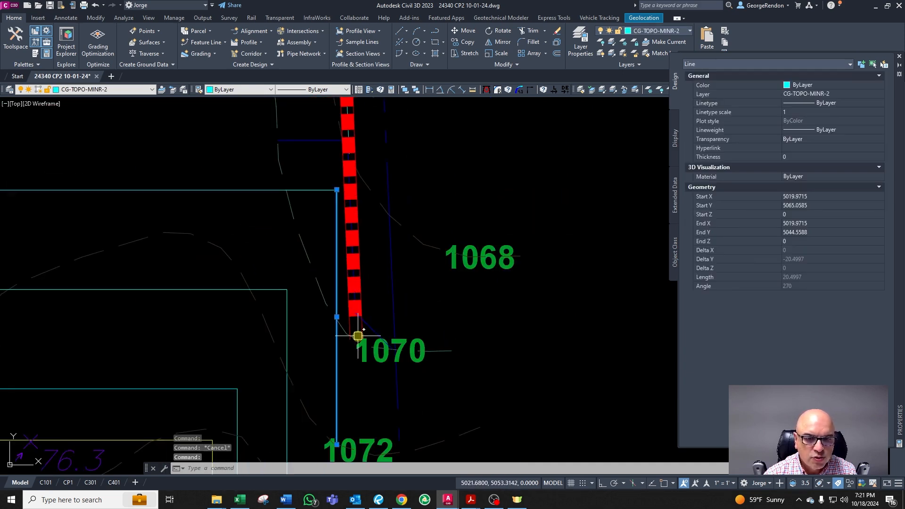
pyautogui.scroll(8, 357, 337)
pyautogui.press('Escape')
pyautogui.scroll(-2, 356, 337)
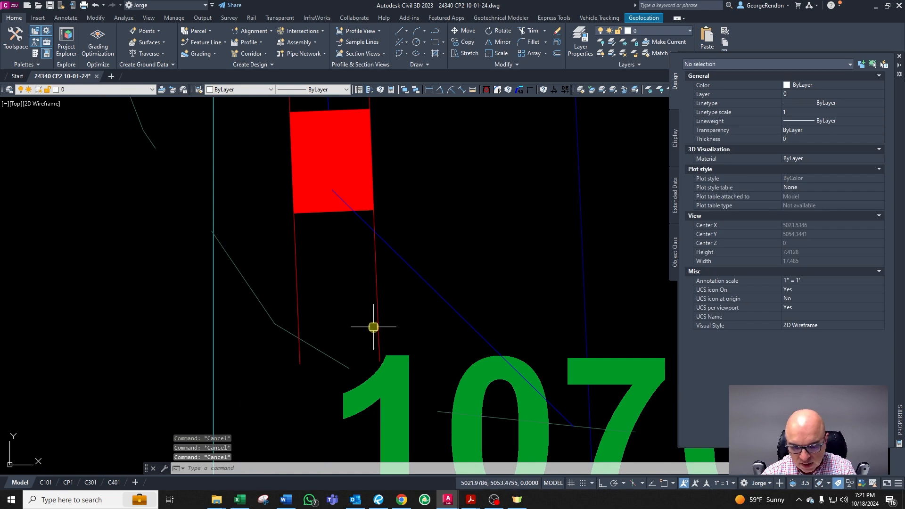
# Step: Draw a polyline from the wall's lower end down beside the 1070 label and across to the property line
pyautogui.write('p')
pyautogui.press('Return')
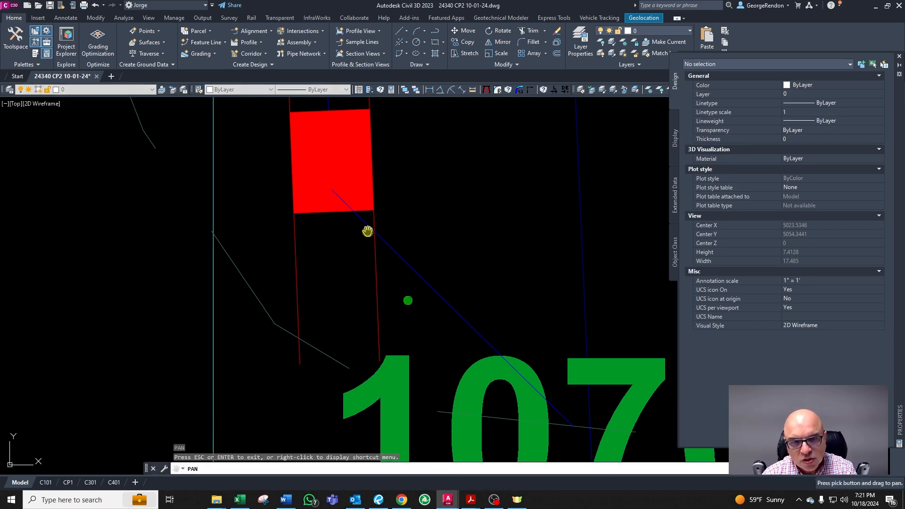
pyautogui.write('pl')
pyautogui.press('Return')
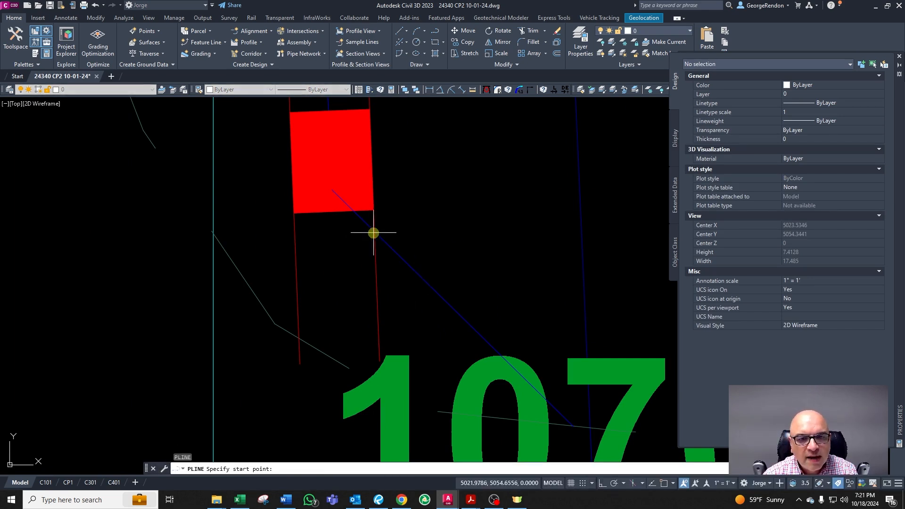
pyautogui.click(373, 233)
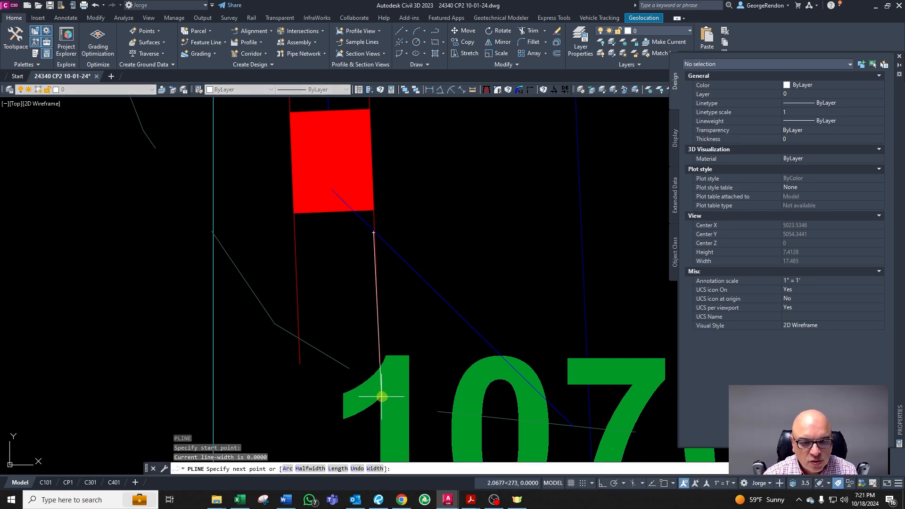
pyautogui.scroll(-2, 382, 399)
pyautogui.scroll(2, 381, 410)
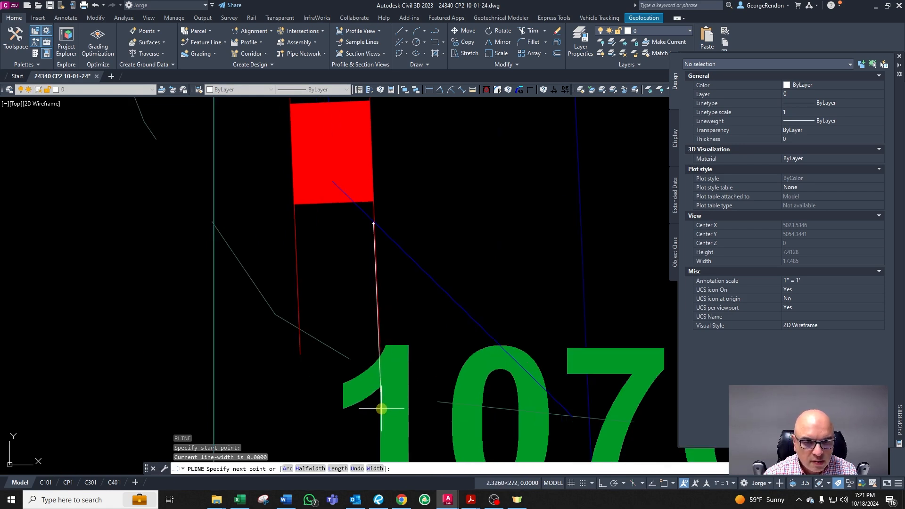
pyautogui.click(381, 409)
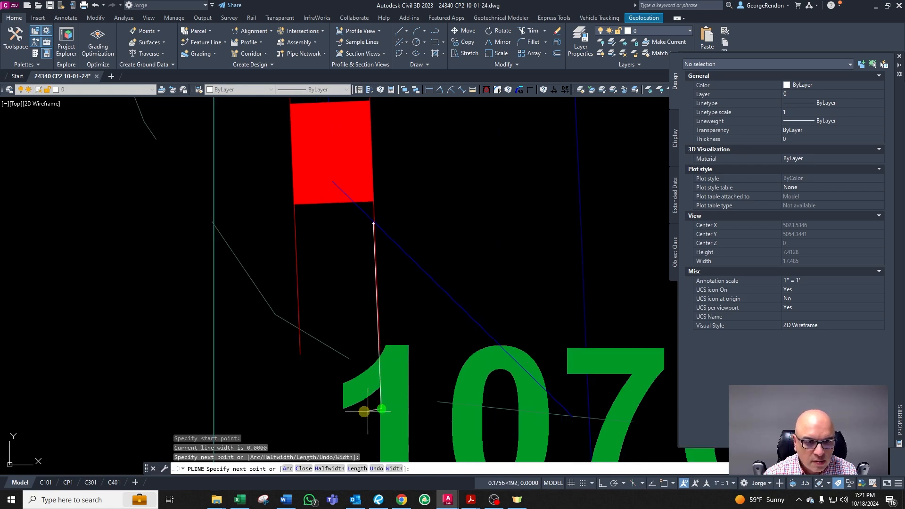
pyautogui.click(213, 416)
pyautogui.press('Escape')
pyautogui.click(243, 415)
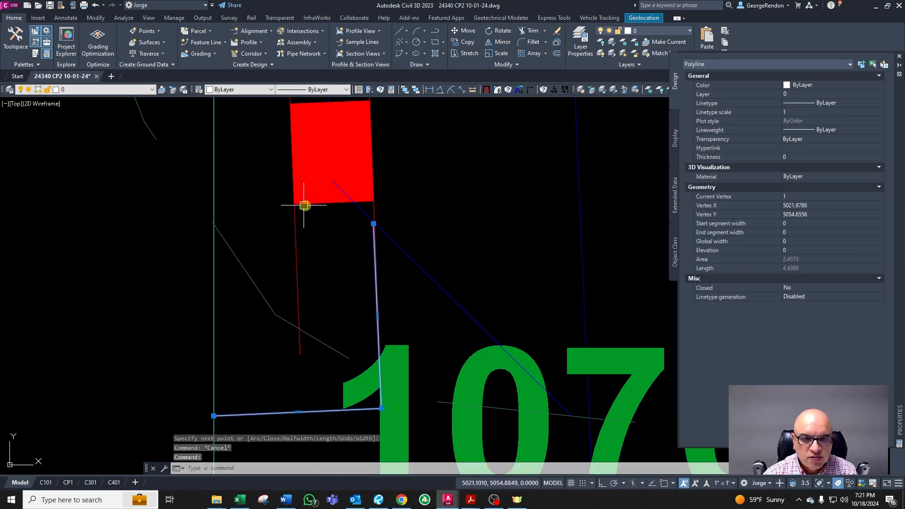
pyautogui.press('Escape')
pyautogui.press('Escape')
# Step: Extend the retaining wall polyline down to the new boundary polyline
pyautogui.write('ex')
pyautogui.press('Return')
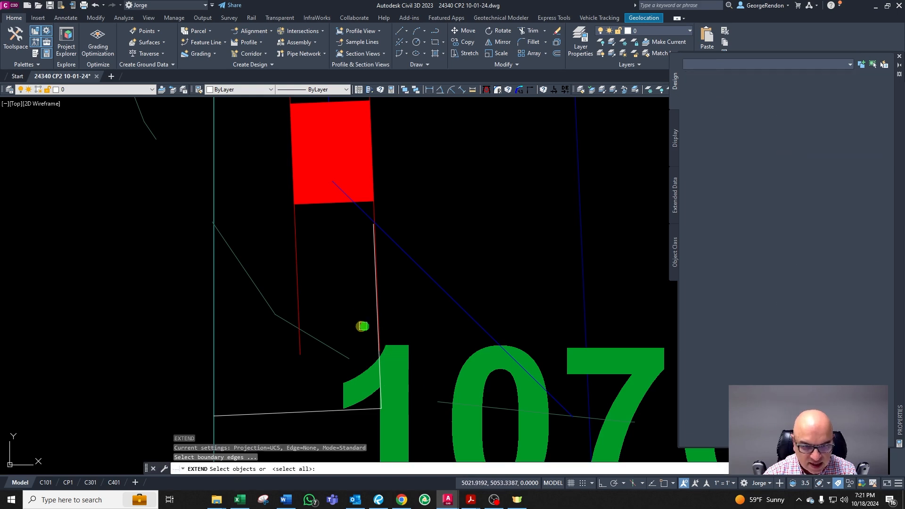
pyautogui.press('Return')
pyautogui.click(324, 211)
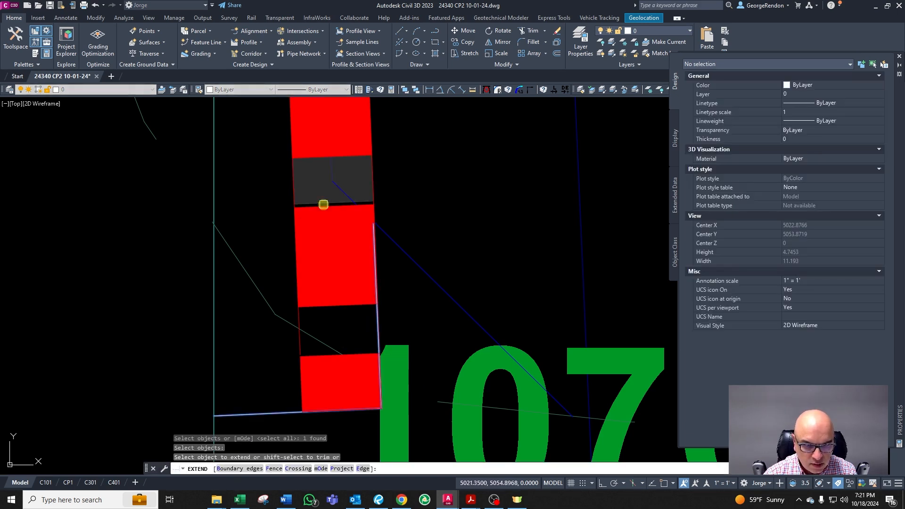
pyautogui.press('Escape')
# Step: Delete the temporary boundary polyline below the wall
pyautogui.scroll(-2, 334, 351)
pyautogui.click(298, 372)
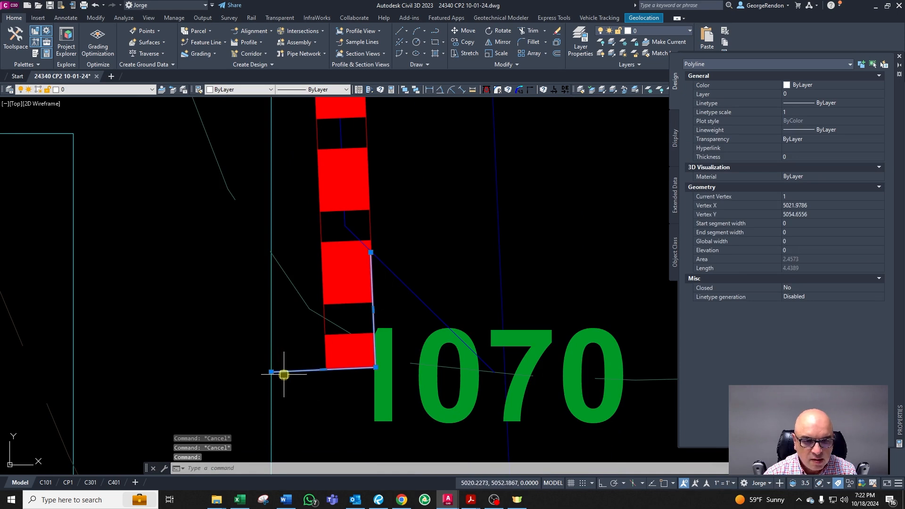
pyautogui.press('Escape')
pyautogui.click(396, 281)
pyautogui.press('Escape')
pyautogui.click(269, 319)
pyautogui.click(292, 370)
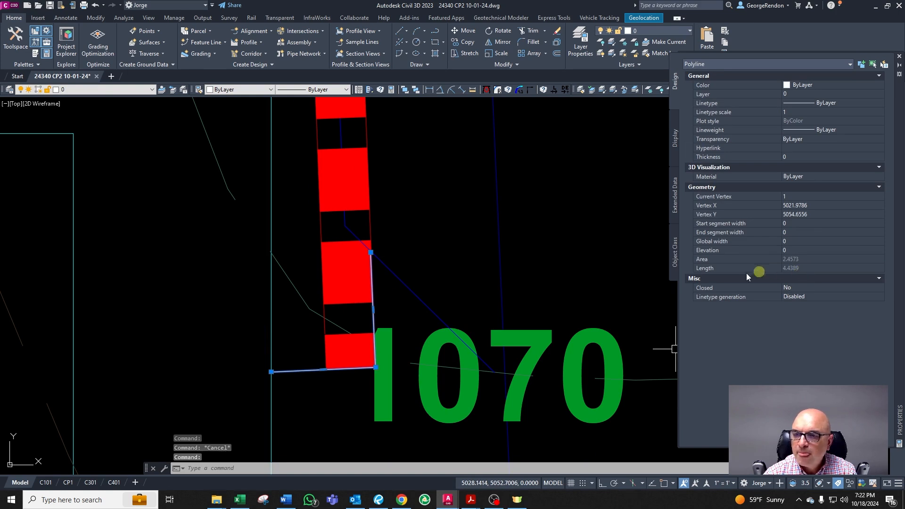
pyautogui.press('Delete')
pyautogui.scroll(-4, 307, 369)
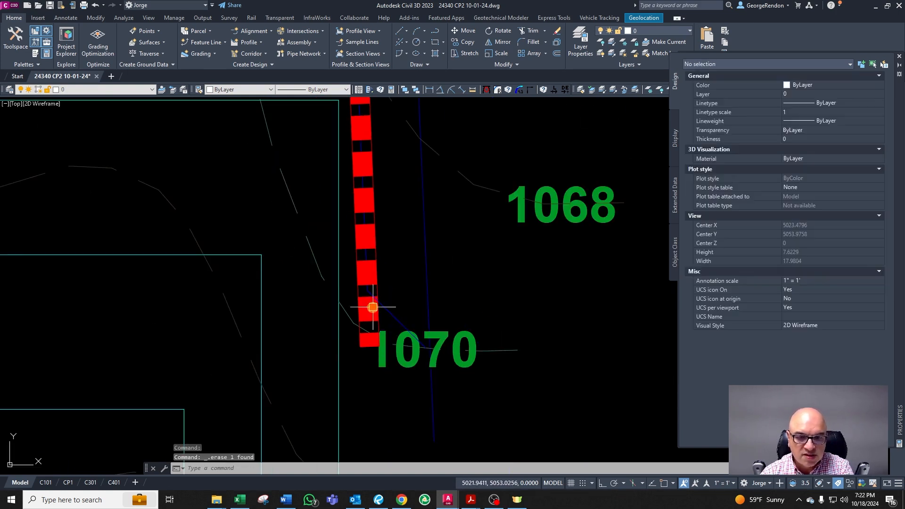
pyautogui.scroll(-2, 373, 360)
pyautogui.press('Escape')
pyautogui.scroll(5, 373, 356)
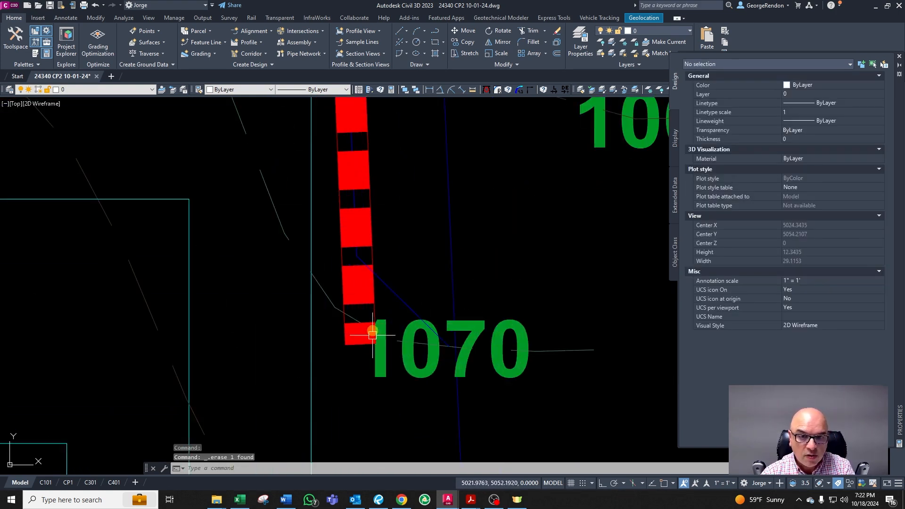
pyautogui.scroll(-3, 372, 345)
pyautogui.scroll(2, 354, 347)
pyautogui.write('pl')
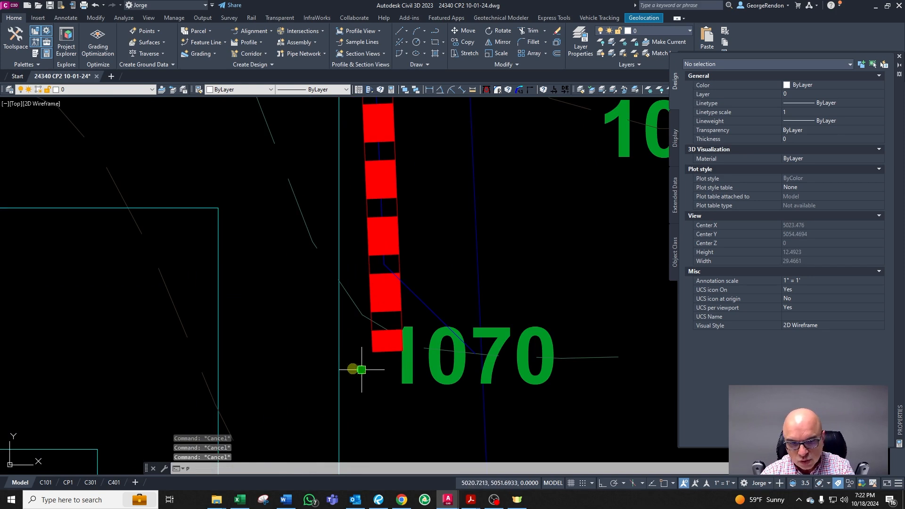
pyautogui.press('Return')
pyautogui.click(339, 363)
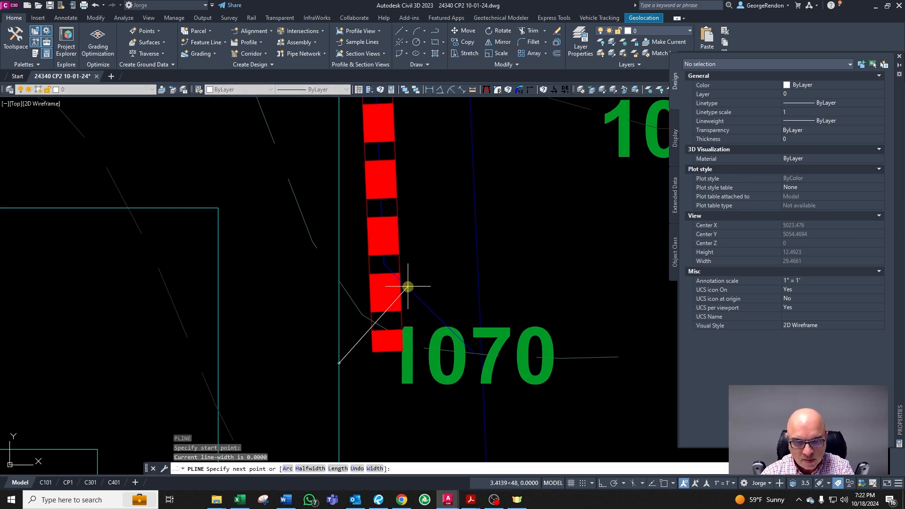
pyautogui.scroll(-3, 372, 363)
pyautogui.scroll(3, 355, 366)
pyautogui.press('Escape')
pyautogui.press('Escape')
pyautogui.press('Escape')
pyautogui.scroll(-2, 354, 360)
pyautogui.scroll(2, 354, 370)
# Step: Draw a polyline from the property line to the wall's lower corner and up to the diagonal line, then delete it
pyautogui.press('Return')
pyautogui.press('Escape')
pyautogui.press('Escape')
pyautogui.press('Escape')
pyautogui.press('Return')
pyautogui.scroll(3, 333, 379)
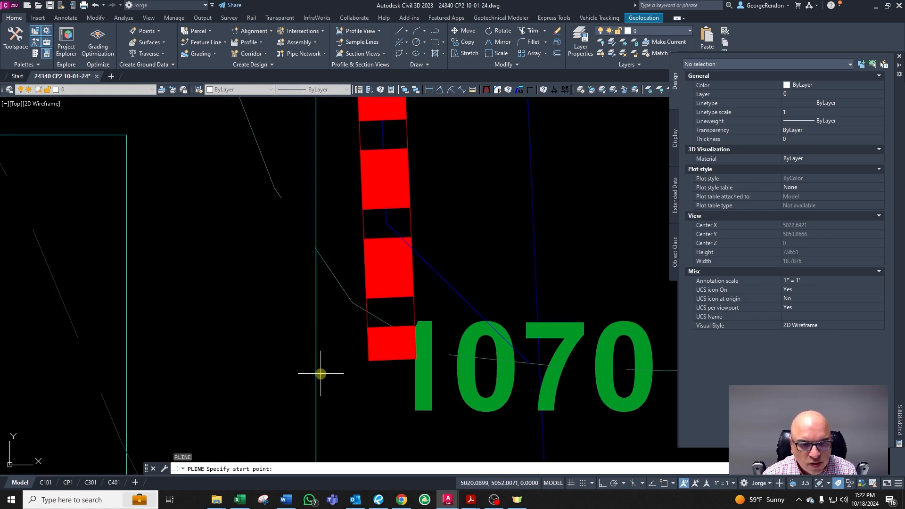
pyautogui.click(315, 367)
pyautogui.click(418, 362)
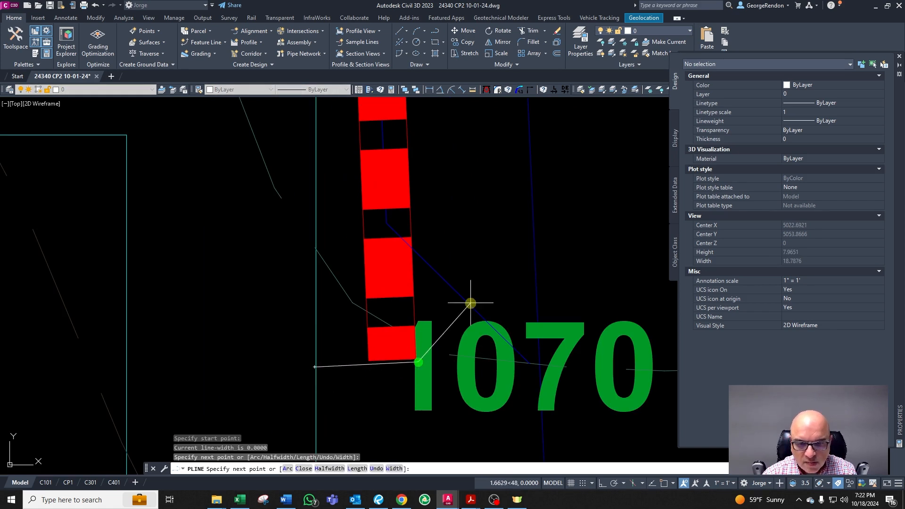
pyautogui.click(472, 307)
pyautogui.press('Escape')
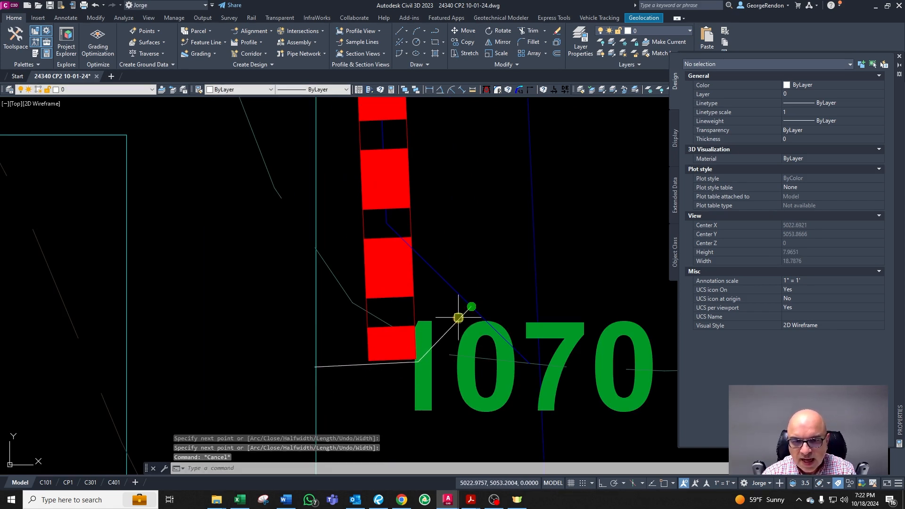
pyautogui.click(457, 318)
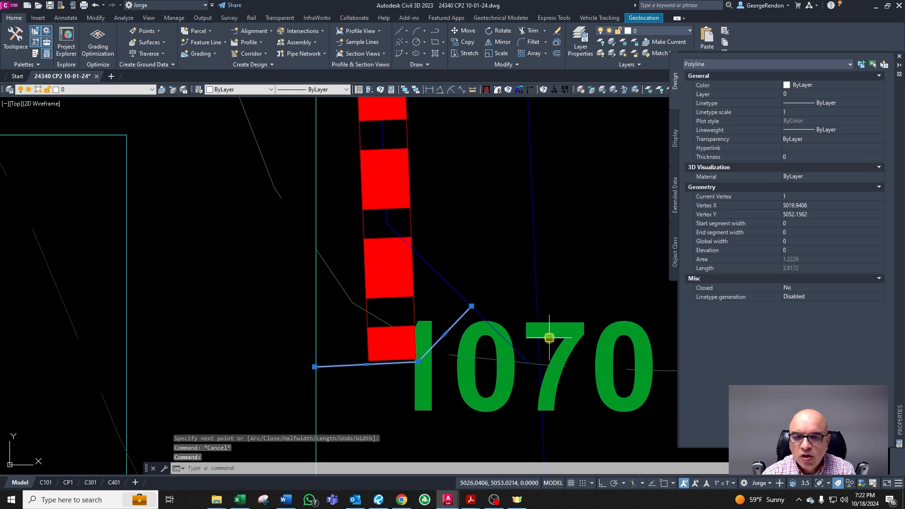
pyautogui.press('Escape')
pyautogui.click(337, 364)
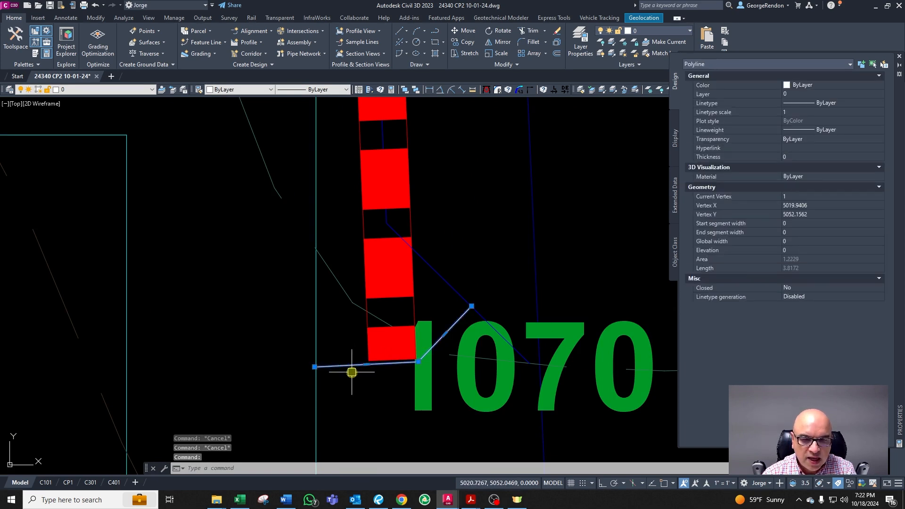
pyautogui.scroll(1, 348, 375)
pyautogui.press('Delete')
pyautogui.scroll(-1, 356, 354)
pyautogui.press('Escape')
pyautogui.press('Escape')
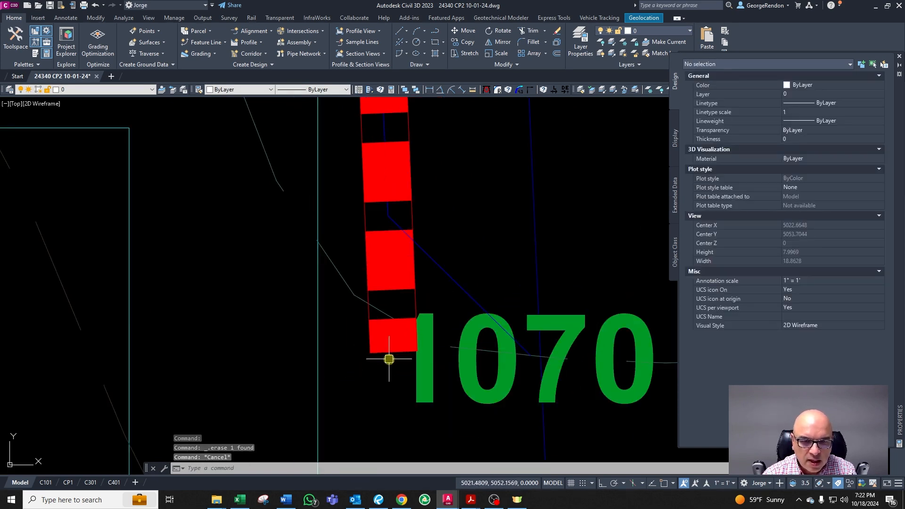
# Step: Draw a horizontal line just below the wall's lower end beside the 1070 label
pyautogui.scroll(-2, 395, 372)
pyautogui.write('l')
pyautogui.press('Return')
pyautogui.scroll(2, 406, 410)
pyautogui.click(359, 379)
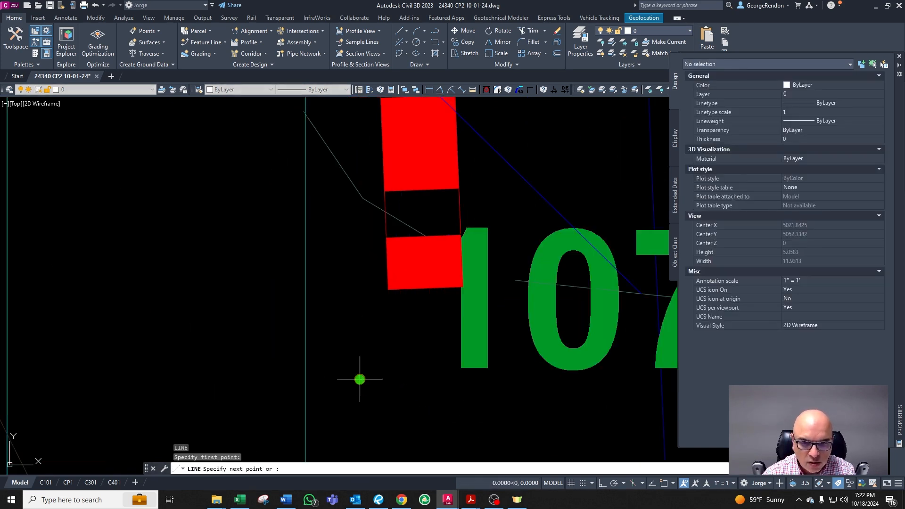
pyautogui.press('F8')
pyautogui.click(515, 386)
pyautogui.press('Escape')
pyautogui.press('Escape')
pyautogui.press('Escape')
pyautogui.press('Escape')
# Step: Extend the lower wall segment down to the new horizontal line
pyautogui.write('ex')
pyautogui.press('Return')
pyautogui.click(456, 377)
pyautogui.rightClick(414, 380)
pyautogui.click(418, 286)
pyautogui.press('Escape')
pyautogui.press('Escape')
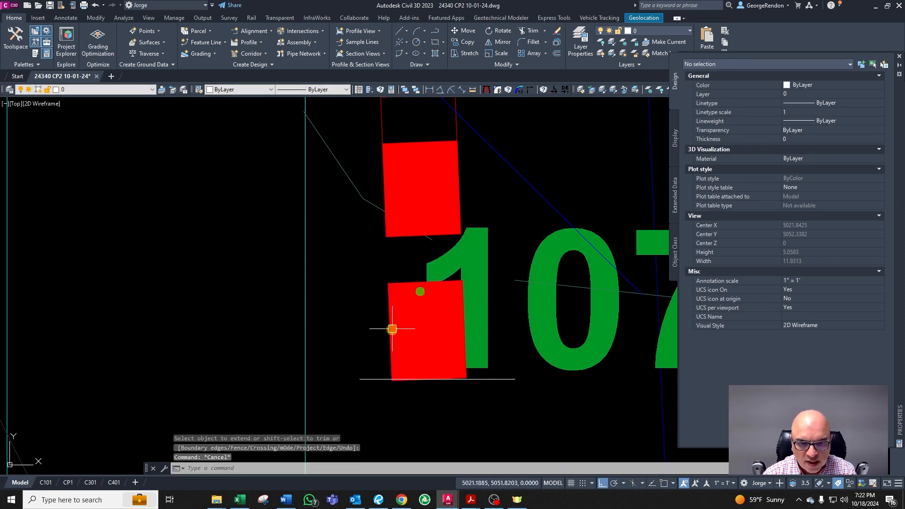
# Step: Delete the short wall-layer polyline along the wall's left edge
pyautogui.scroll(-2, 404, 252)
pyautogui.scroll(1, 374, 245)
pyautogui.click(387, 249)
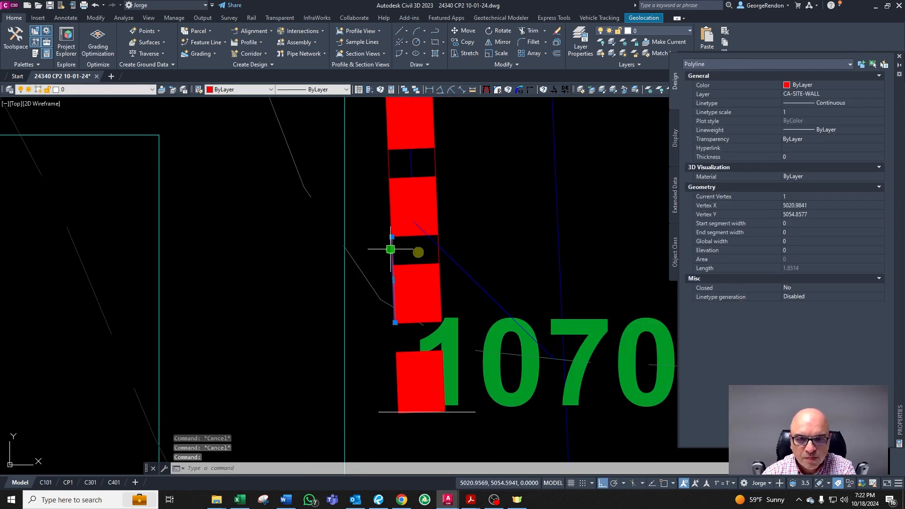
pyautogui.press('Delete')
# Step: Delete the horizontal boundary line under the wall
pyautogui.scroll(-3, 449, 244)
pyautogui.scroll(3, 445, 333)
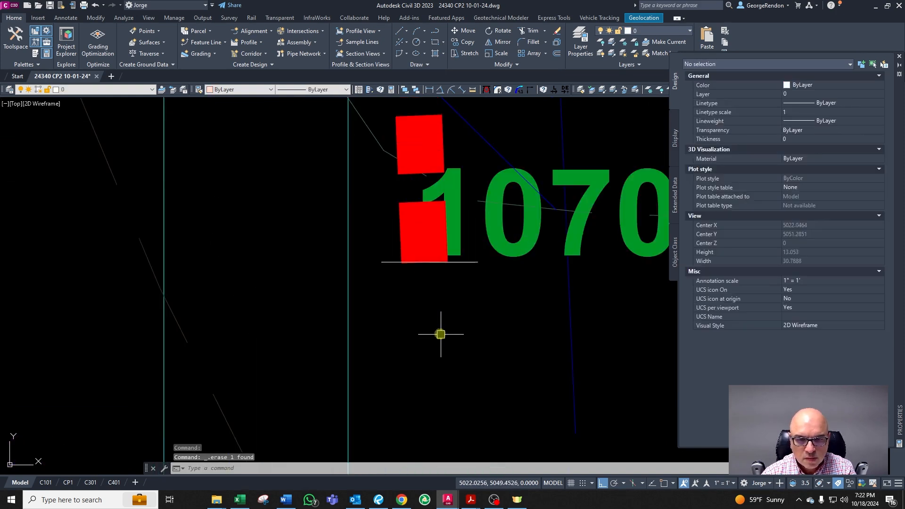
pyautogui.press('Escape')
pyautogui.press('Escape')
pyautogui.press('Escape')
pyautogui.click(468, 262)
pyautogui.press('Delete')
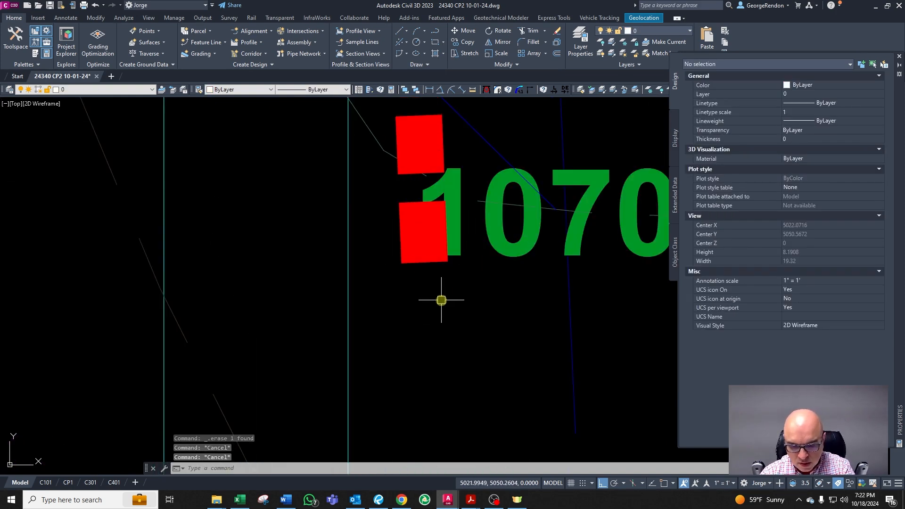
# Step: Sketch a polyline from the property line to the wall's corner and diagonally up to the contour, then erase it
pyautogui.write('pl')
pyautogui.press('Return')
pyautogui.click(349, 265)
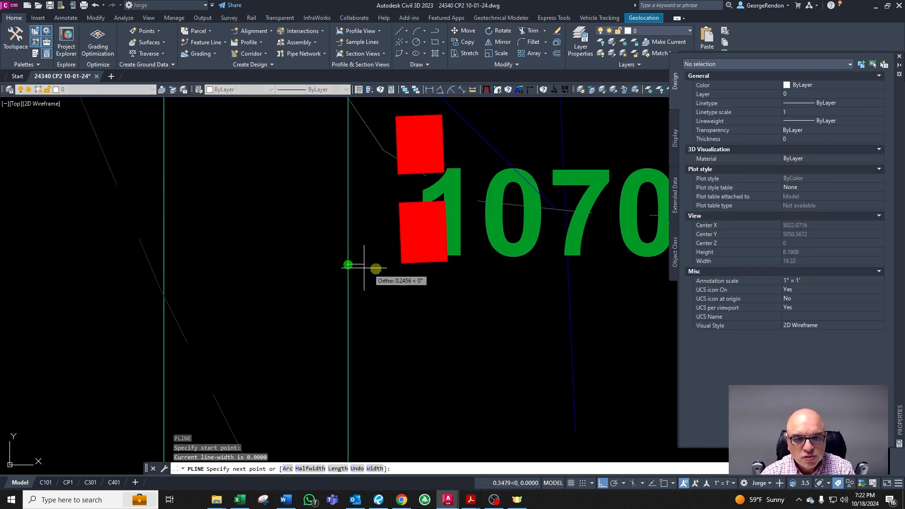
pyautogui.click(450, 263)
pyautogui.press('F8')
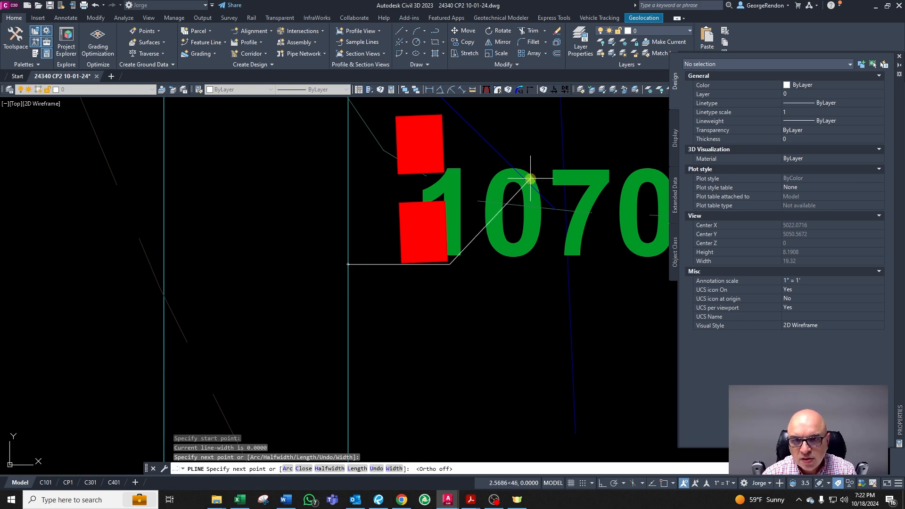
pyautogui.click(521, 180)
pyautogui.press('Escape')
pyautogui.click(517, 187)
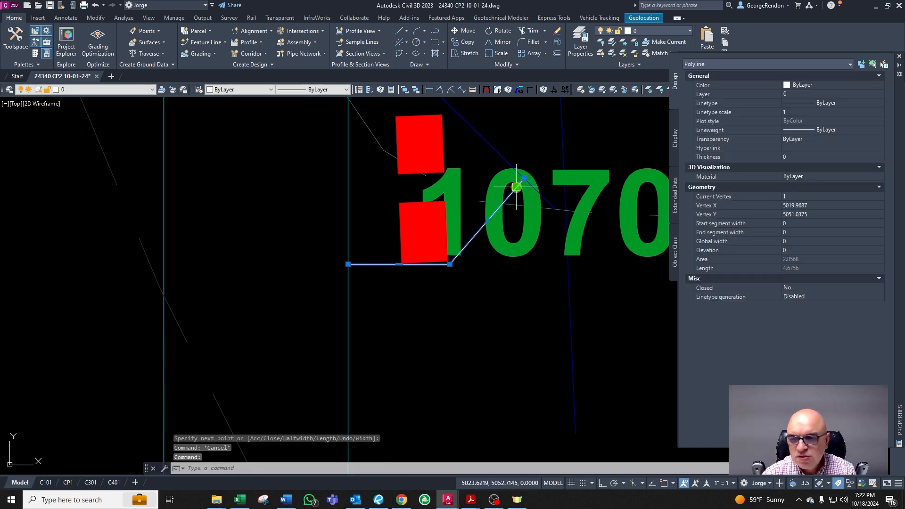
pyautogui.scroll(-5, 517, 188)
pyautogui.press('Delete')
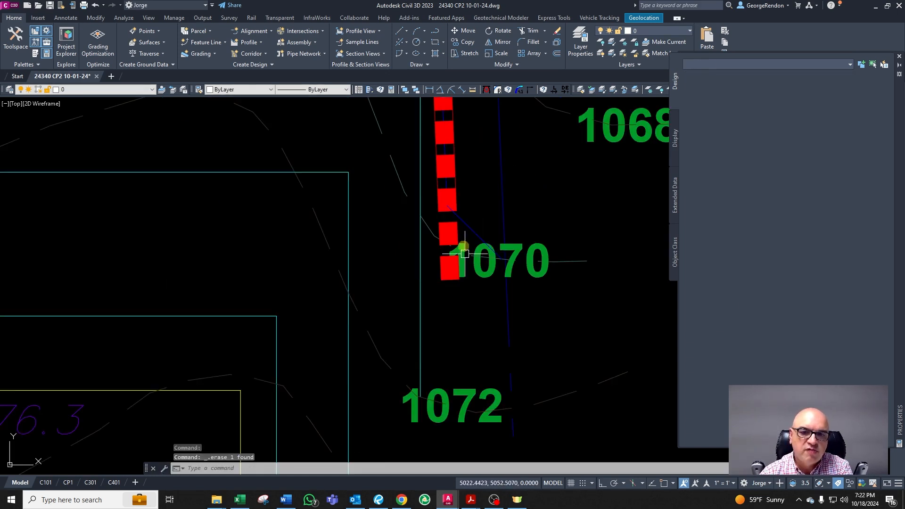
# Step: Delete the two wall polylines at the wall's gap, then undo the deletion
pyautogui.press('Escape')
pyautogui.press('Escape')
pyautogui.scroll(3, 451, 176)
pyautogui.scroll(-2, 451, 177)
pyautogui.click(462, 191)
pyautogui.click(449, 185)
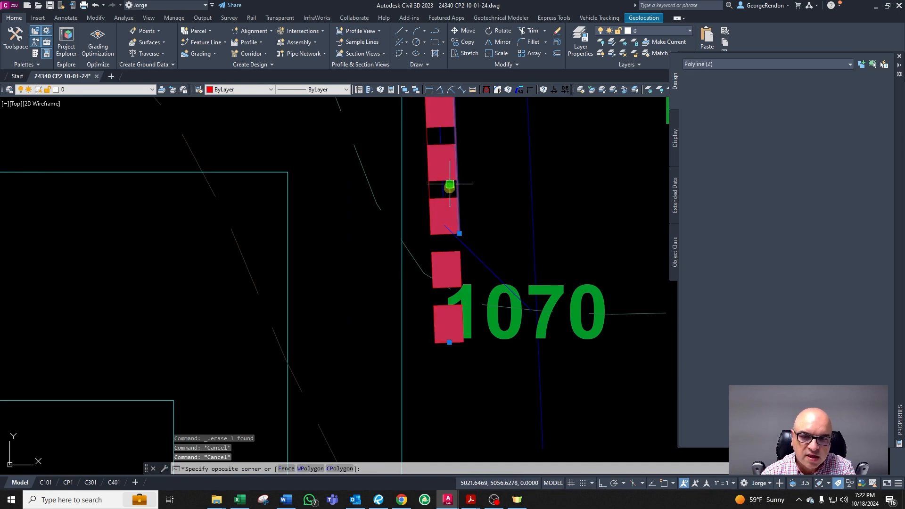
pyautogui.press('Escape')
pyautogui.scroll(3, 460, 191)
pyautogui.click(459, 186)
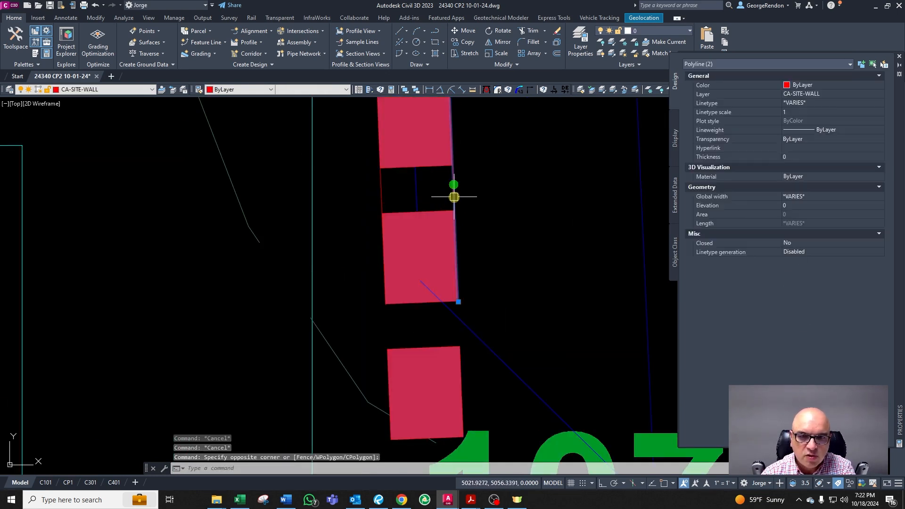
pyautogui.press('Delete')
pyautogui.click(381, 197)
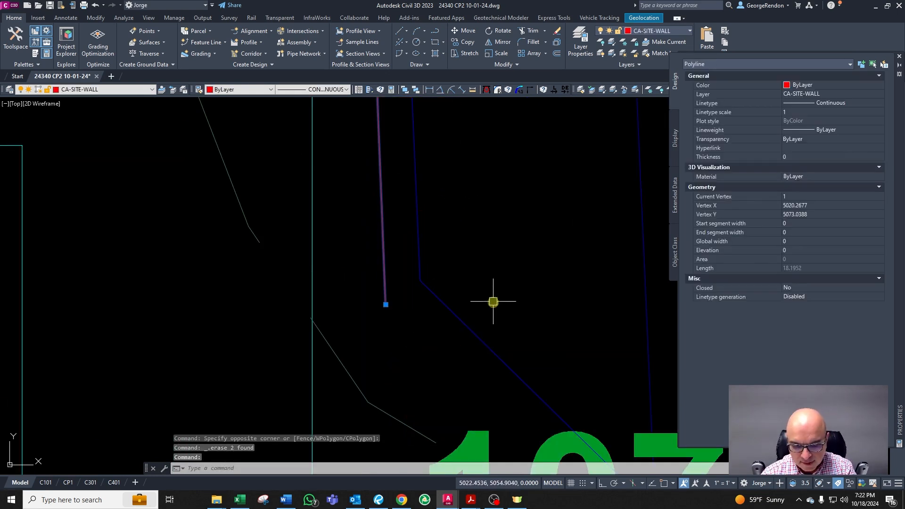
pyautogui.hotkey('ctrl', 'z')
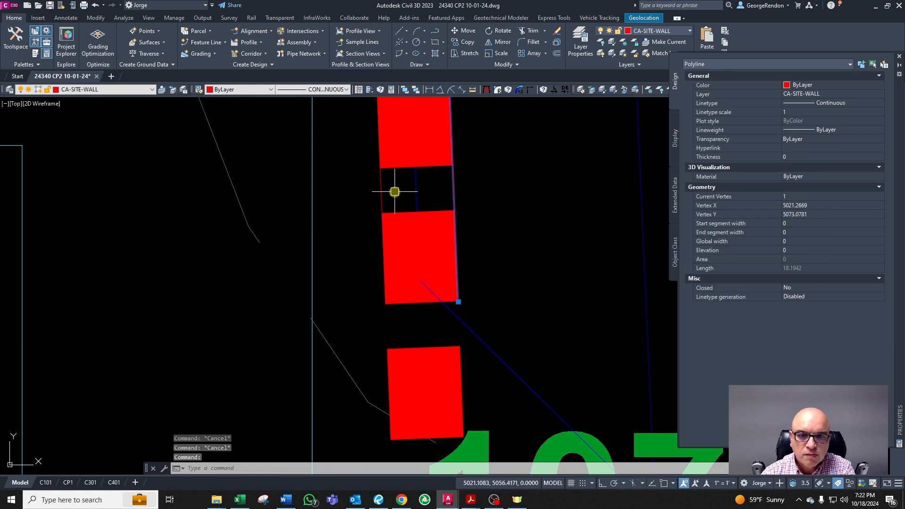
pyautogui.press('Escape')
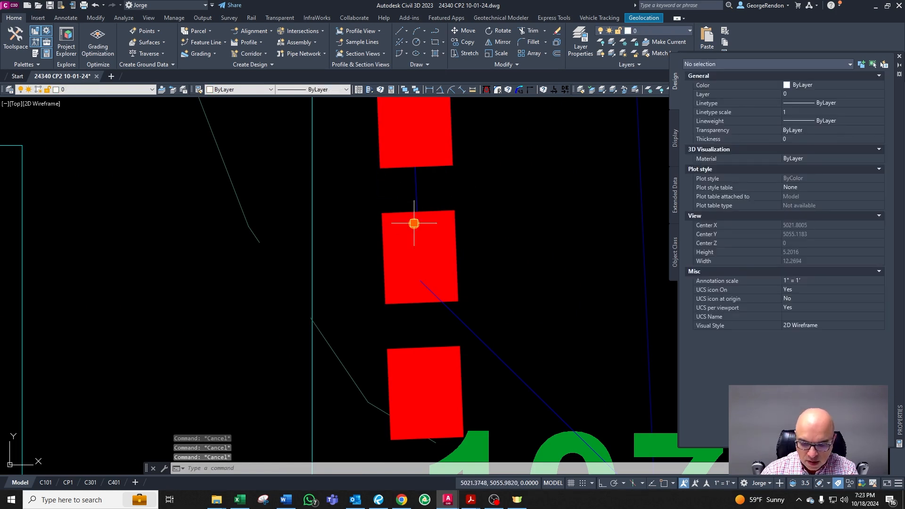
pyautogui.write('PLCC')
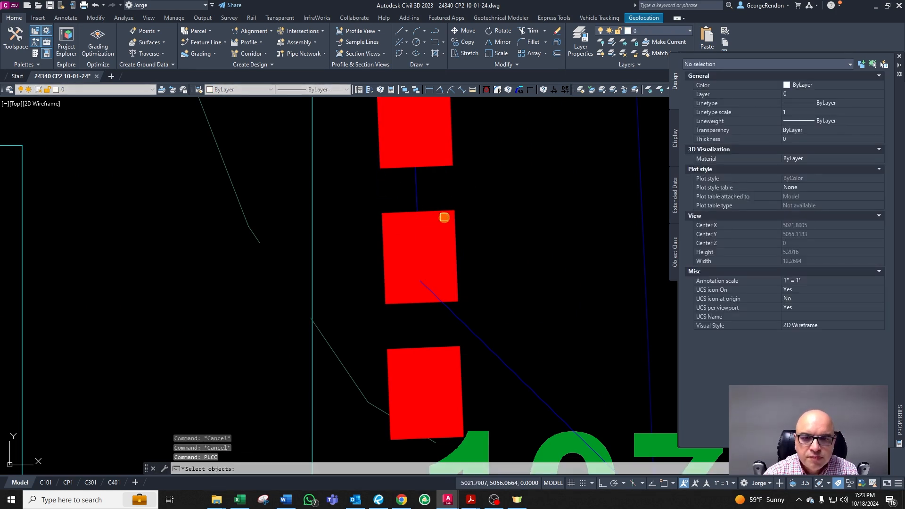
pyautogui.press('Return')
pyautogui.click(469, 254)
pyautogui.click(464, 250)
pyautogui.click(463, 250)
pyautogui.press('Return')
pyautogui.press('Escape')
pyautogui.press('Escape')
# Step: Offset the retaining wall's edge lines 0.2 to each side
pyautogui.write('o')
pyautogui.press('Return')
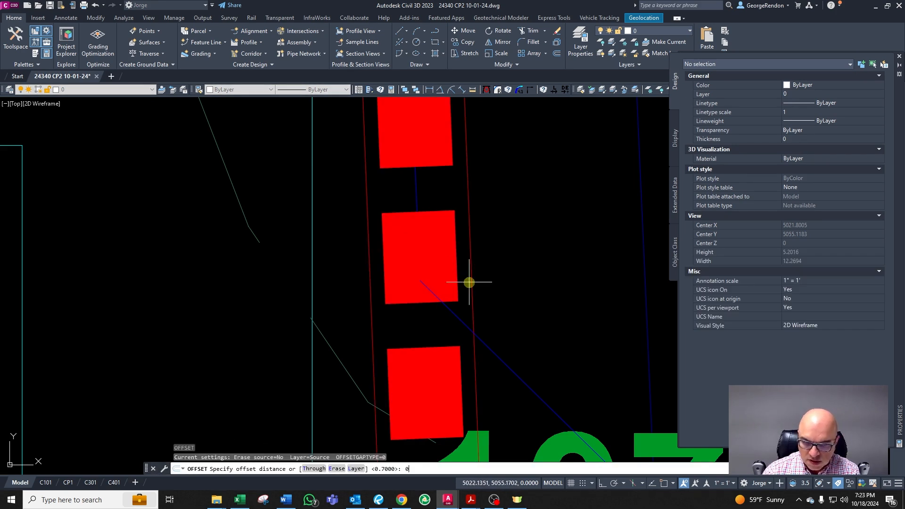
pyautogui.write('0.2')
pyautogui.press('Return')
pyautogui.click(472, 204)
pyautogui.click(429, 199)
pyautogui.click(366, 180)
pyautogui.click(419, 182)
pyautogui.press('Return')
pyautogui.press('Escape')
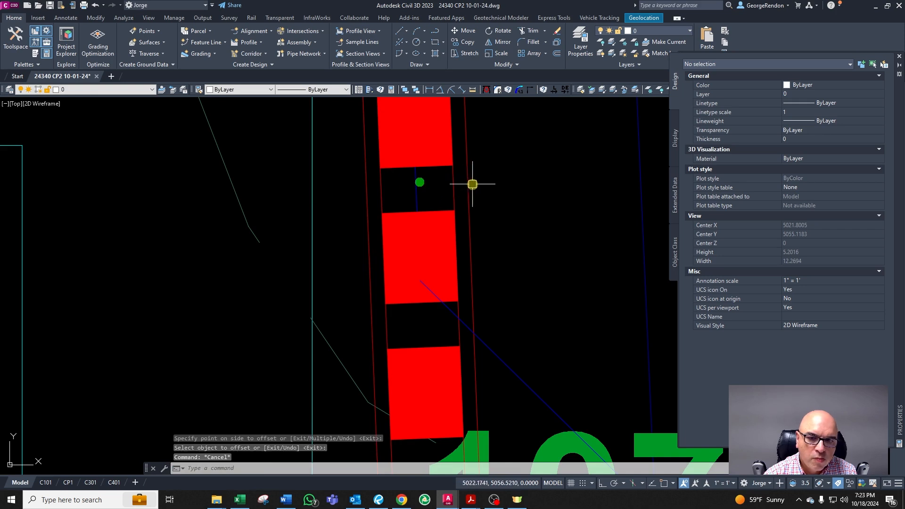
# Step: Delete the extra offset line on the right side of the wall
pyautogui.click(468, 184)
pyautogui.press('Delete')
pyautogui.press('Escape')
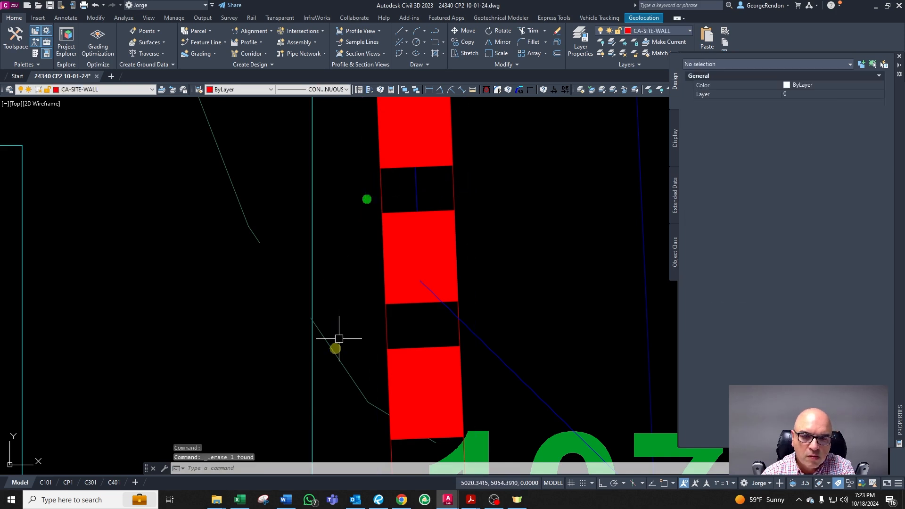
# Step: Regenerate the drawing and save the file
pyautogui.scroll(-5, 424, 359)
pyautogui.write('rea')
pyautogui.press('Return')
pyautogui.scroll(-7, 410, 354)
pyautogui.scroll(3, 415, 357)
pyautogui.scroll(-4, 417, 357)
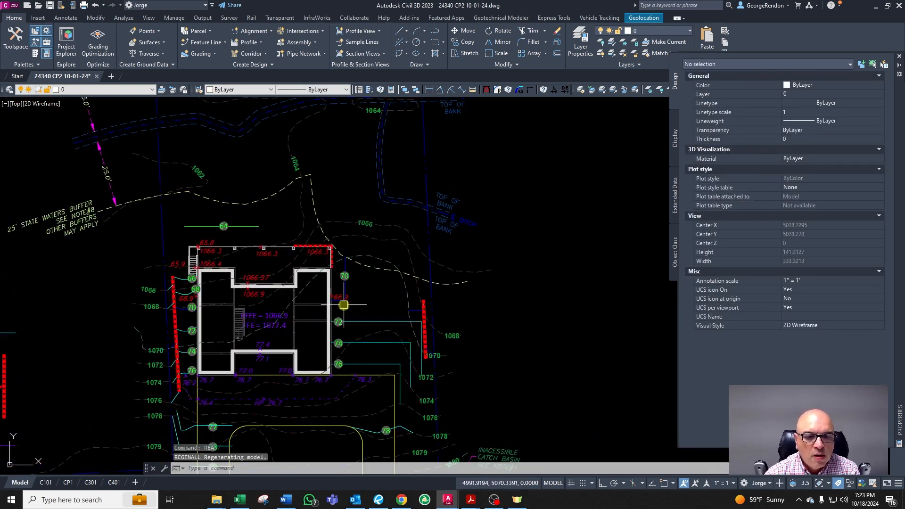
pyautogui.scroll(2, 344, 305)
pyautogui.scroll(-4, 333, 338)
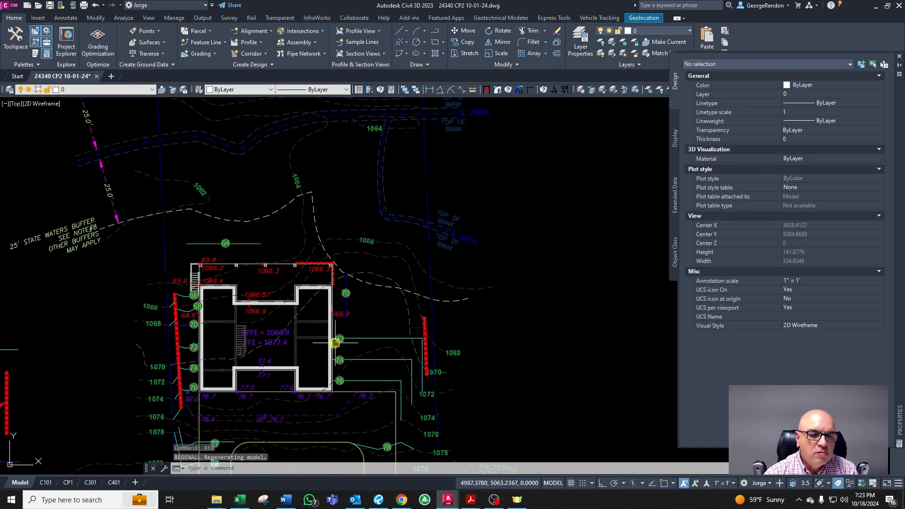
pyautogui.click(51, 6)
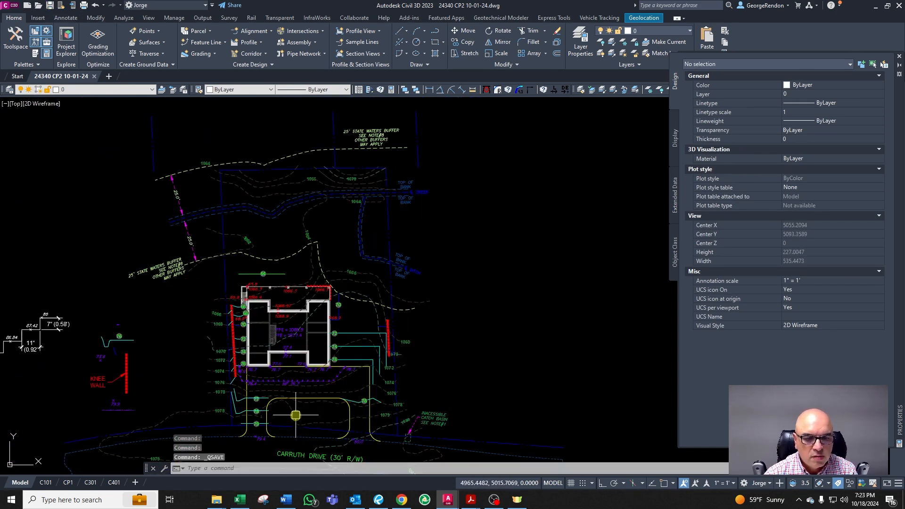
pyautogui.scroll(4, 295, 414)
pyautogui.scroll(-2, 293, 418)
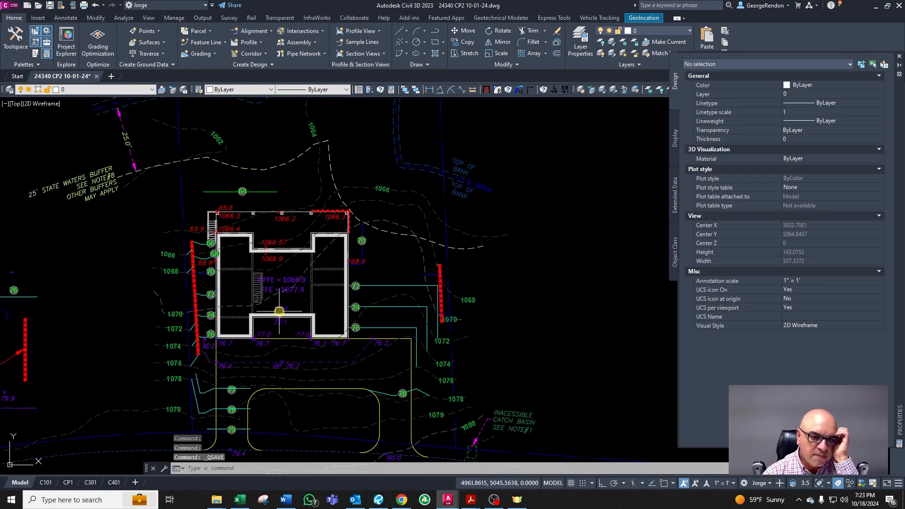
pyautogui.scroll(4, 205, 246)
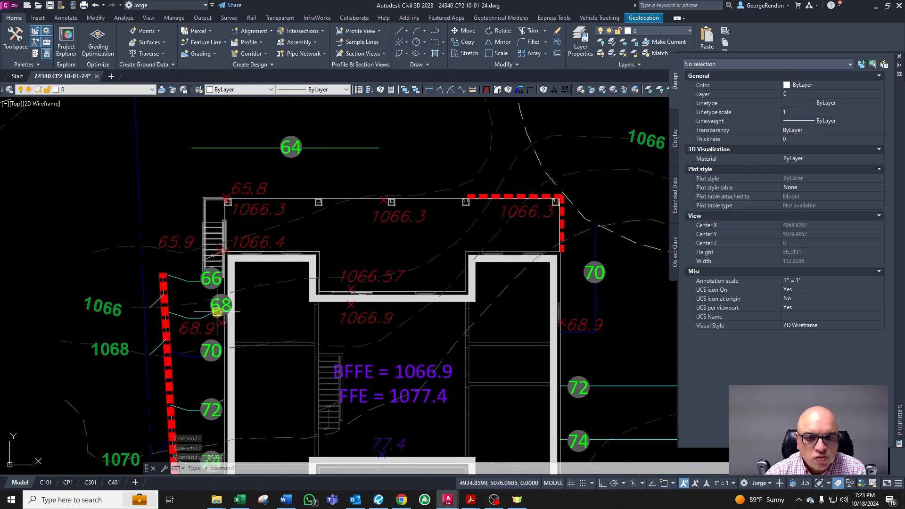
pyautogui.scroll(2, 250, 186)
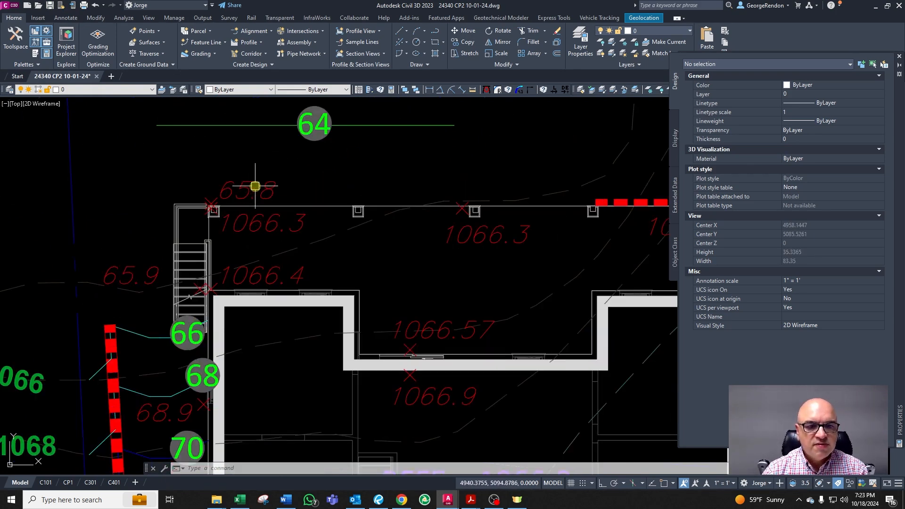
pyautogui.click(250, 183)
pyautogui.scroll(-2, 283, 192)
pyautogui.write('co')
pyautogui.press('space')
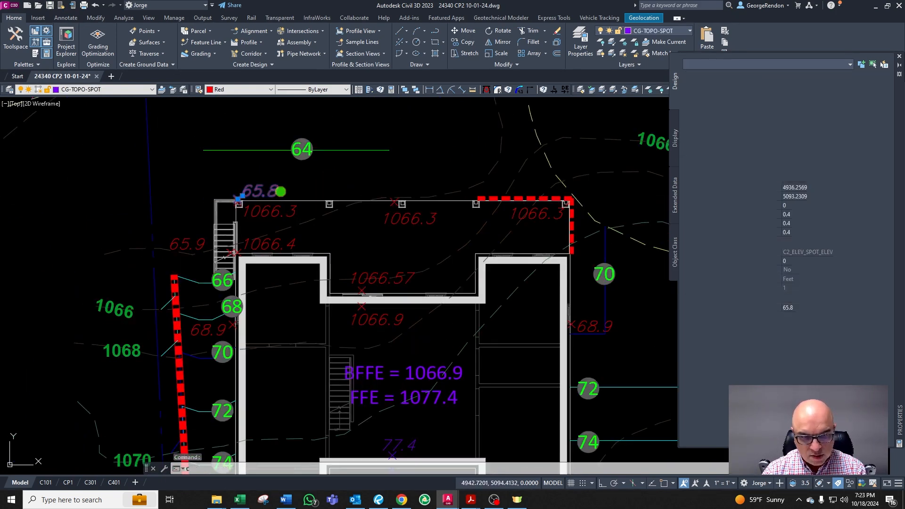
pyautogui.click(282, 192)
pyautogui.scroll(-4, 326, 203)
pyautogui.scroll(4, 415, 198)
pyautogui.press('Escape')
pyautogui.press('Escape')
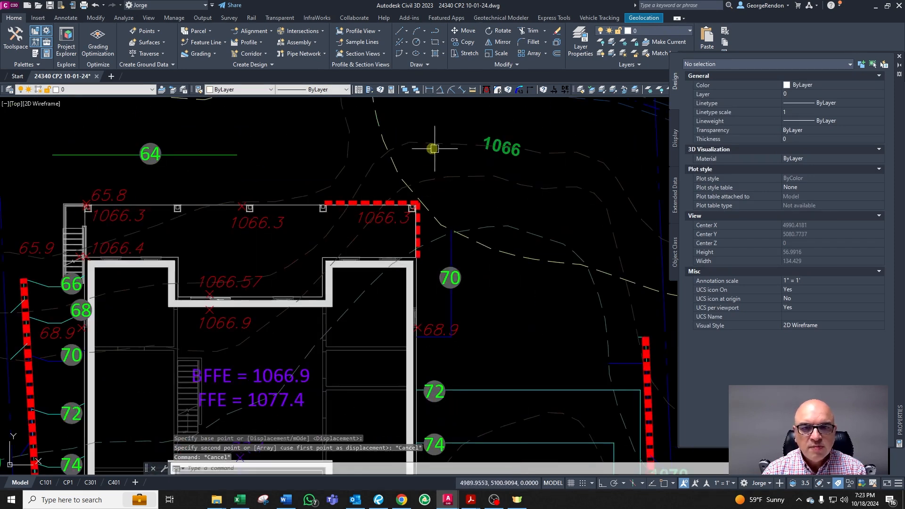
# Step: Inspect the 1066 contour polyline and the 65.8 spot elevation near the house's top wall
pyautogui.click(428, 147)
pyautogui.scroll(2, 366, 172)
pyautogui.press('Escape')
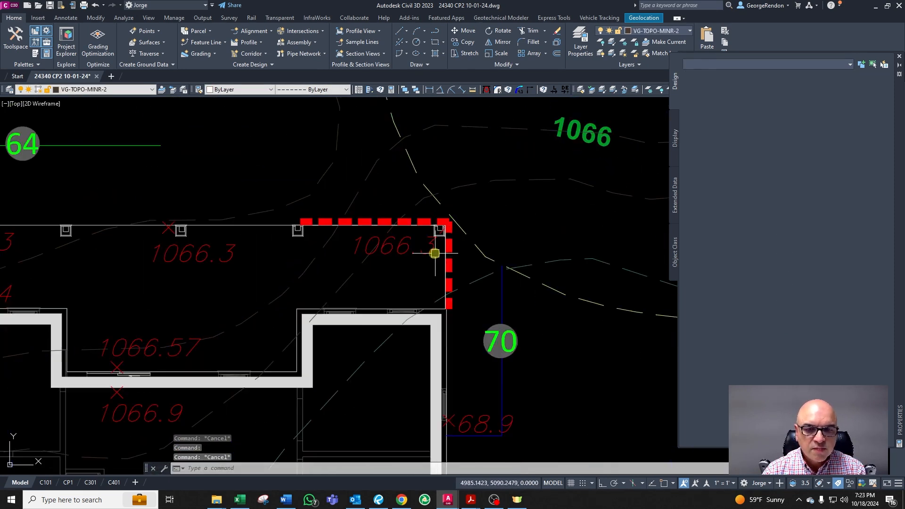
pyautogui.click(470, 186)
pyautogui.scroll(-2, 446, 215)
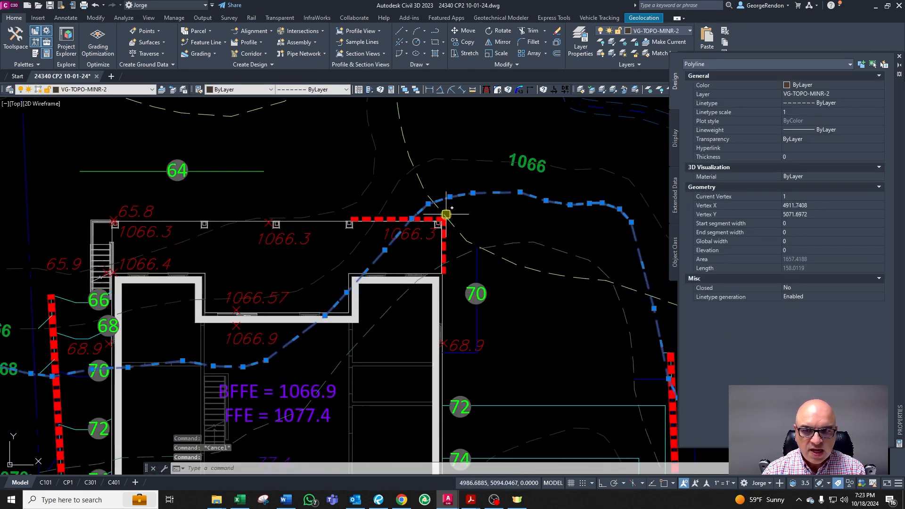
pyautogui.press('Escape')
pyautogui.click(115, 218)
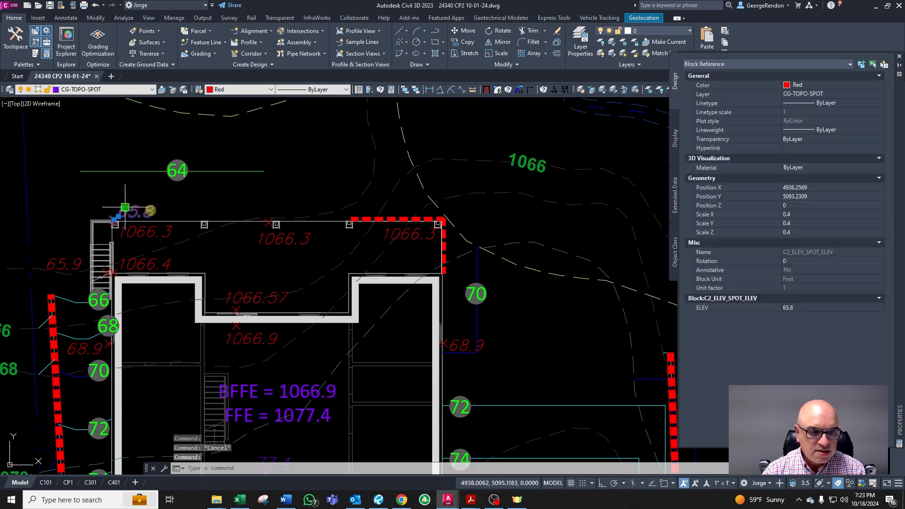
pyautogui.moveTo(374, 197); pyautogui.dragTo(350, 211, button='middle')
pyautogui.scroll(2, 365, 210)
pyautogui.click(432, 200)
pyautogui.press('Escape')
pyautogui.scroll(-3, 384, 212)
pyautogui.scroll(3, 432, 186)
pyautogui.click(437, 203)
pyautogui.scroll(-4, 437, 203)
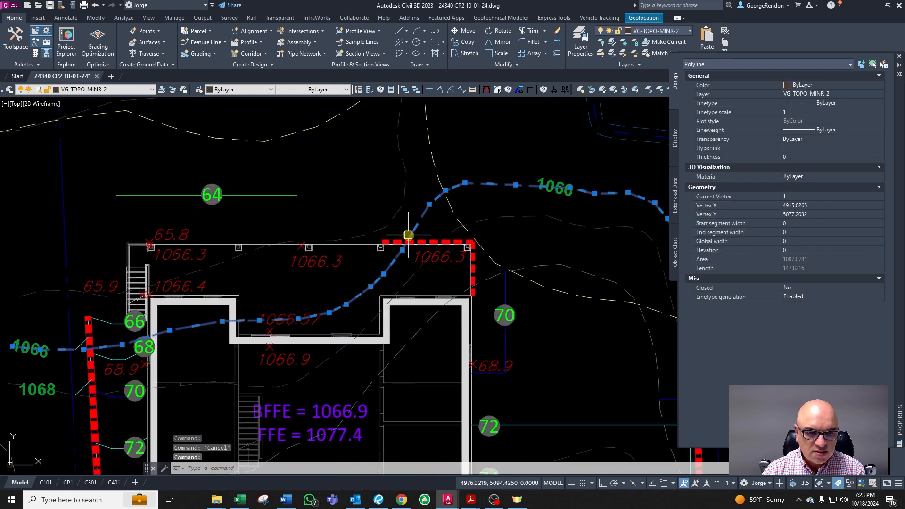
pyautogui.press('Escape')
pyautogui.click(171, 233)
pyautogui.scroll(4, 194, 235)
pyautogui.write('co')
pyautogui.press('Return')
pyautogui.click(193, 235)
pyautogui.scroll(-3, 212, 237)
pyautogui.scroll(4, 458, 255)
pyautogui.scroll(-4, 447, 220)
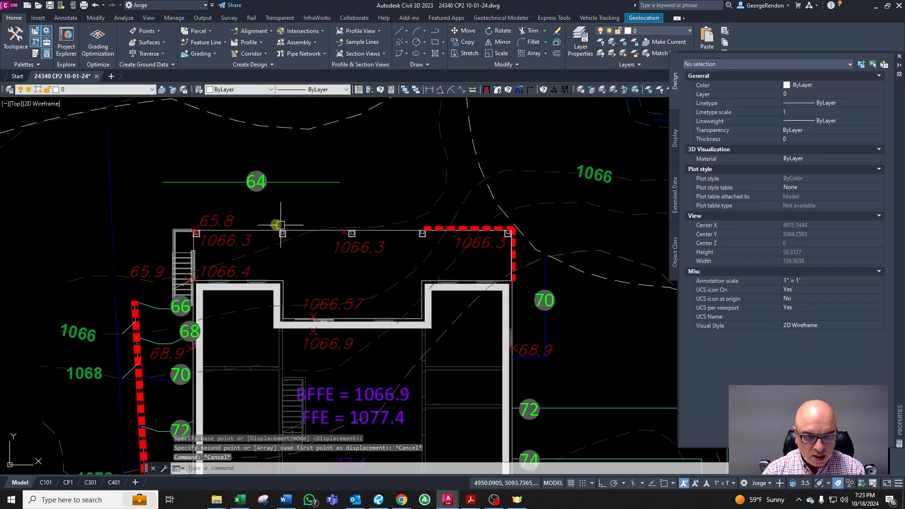
pyautogui.press('Escape')
# Step: Copy the 65.8 spot elevation to the right, onto the top wall segment with the red dashed wall
pyautogui.click(216, 218)
pyautogui.write('c')
pyautogui.press('Return')
pyautogui.click(233, 221)
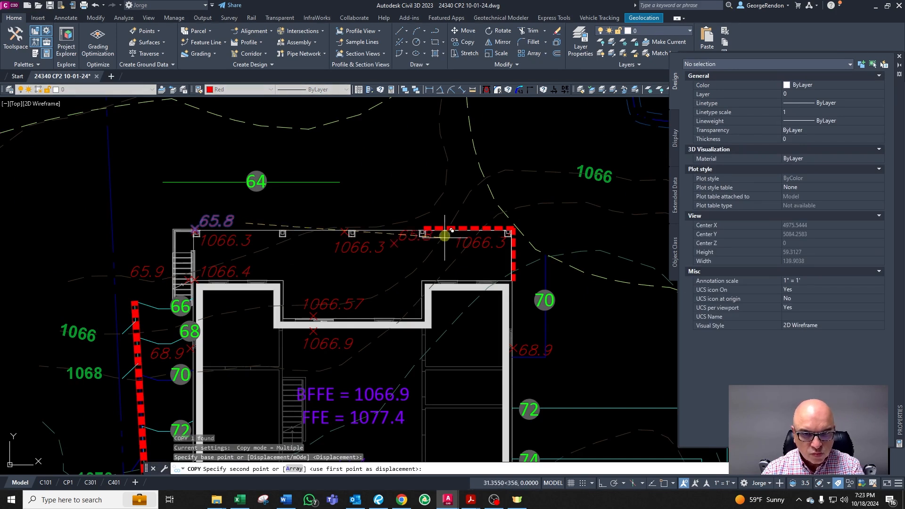
pyautogui.press('F8')
pyautogui.scroll(4, 492, 205)
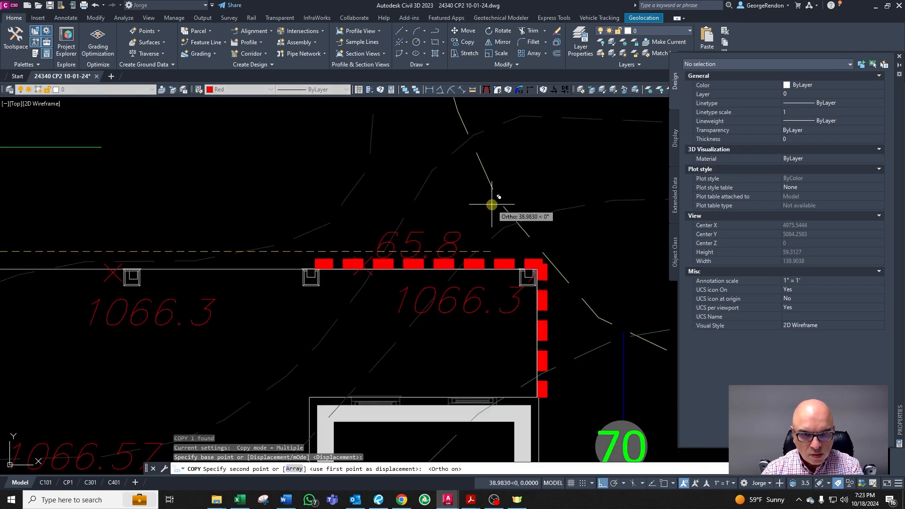
pyautogui.press('F8')
pyautogui.press('F8')
pyautogui.press('Escape')
pyautogui.click(430, 237)
pyautogui.press('Escape')
# Step: Shift the copied 65.8 spot elevation about 3 units to the left
pyautogui.click(375, 232)
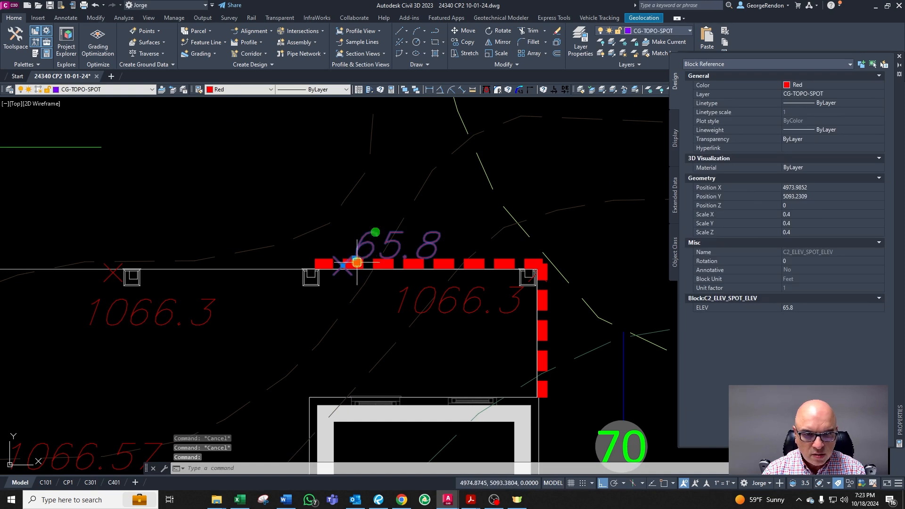
pyautogui.click(354, 258)
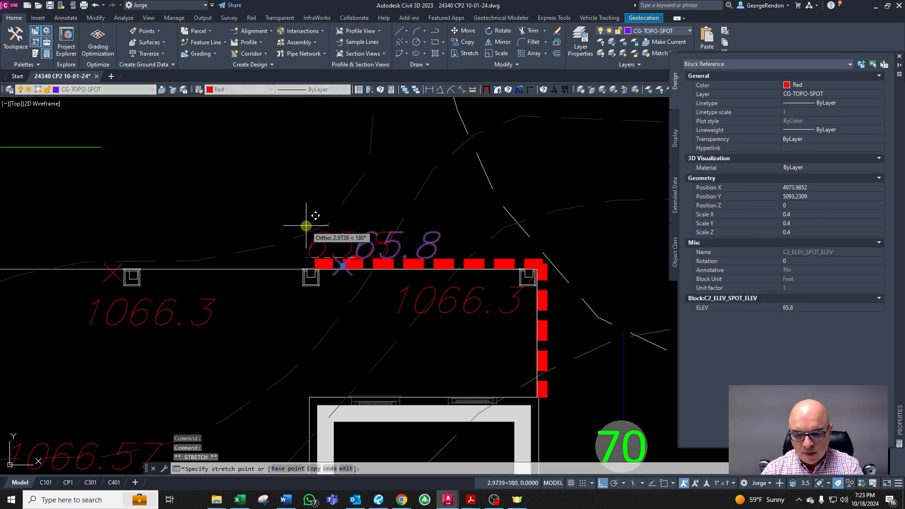
pyautogui.press('F8')
pyautogui.click(263, 221)
pyautogui.press('Escape')
pyautogui.scroll(-2, 344, 274)
pyautogui.scroll(2, 389, 257)
pyautogui.scroll(-2, 342, 259)
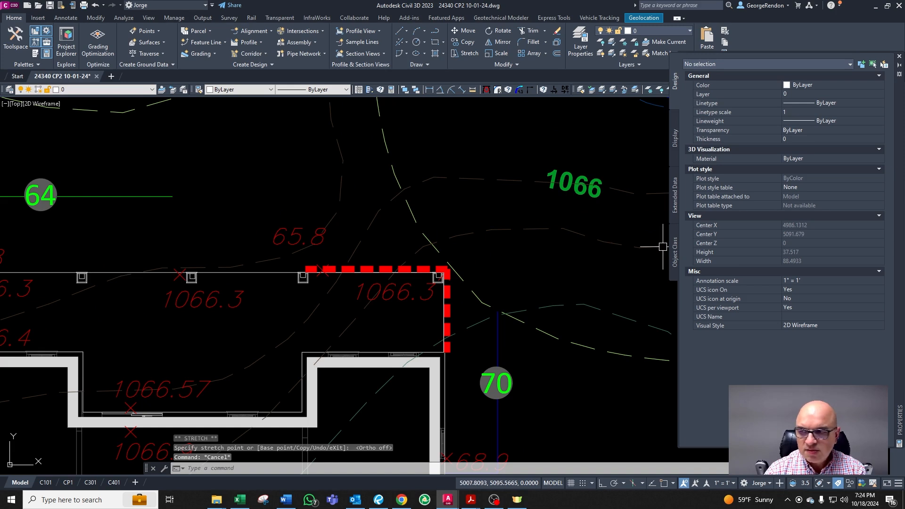
# Step: Switch to Excel and set the rule-of-three vertical value in cell A4 to 0.2
pyautogui.moveTo(904, 10); pyautogui.dragTo(732, 39)
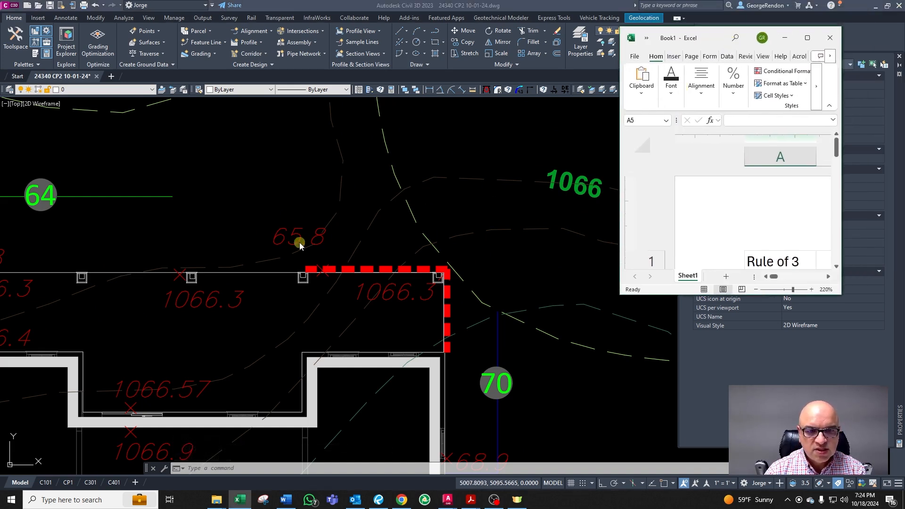
pyautogui.click(808, 38)
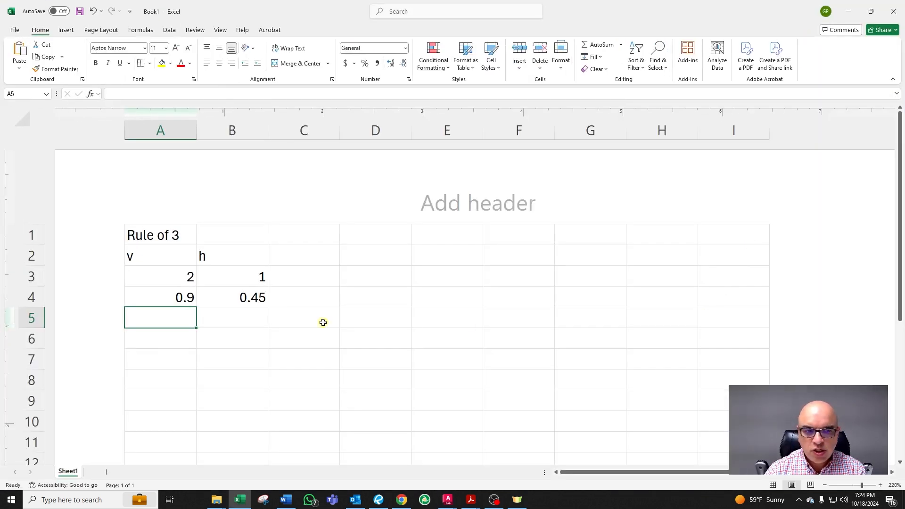
pyautogui.click(185, 277)
pyautogui.click(244, 276)
pyautogui.click(187, 301)
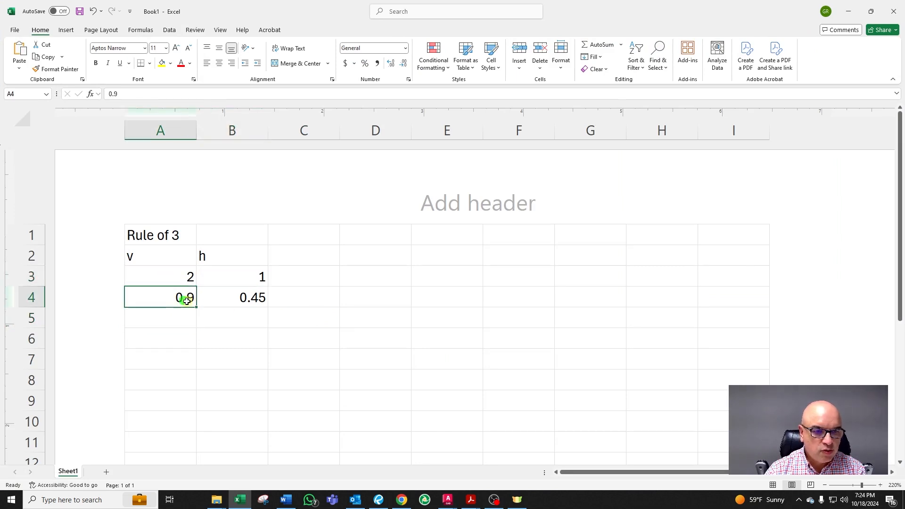
pyautogui.write('0.2')
pyautogui.press('Return')
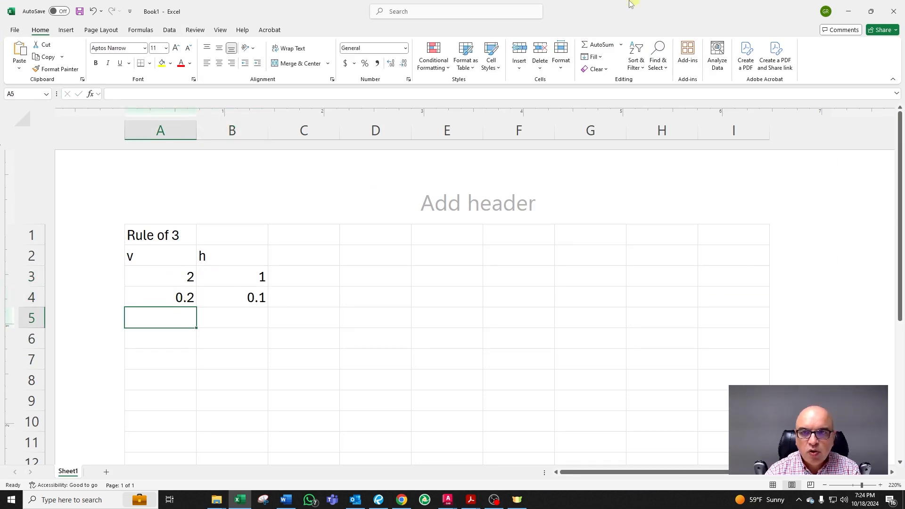
# Step: Return to the drawing and draw a circle of radius 0.1 on the top wall line
pyautogui.doubleClick(587, 12)
pyautogui.press('Escape')
pyautogui.press('Escape')
pyautogui.click(361, 234)
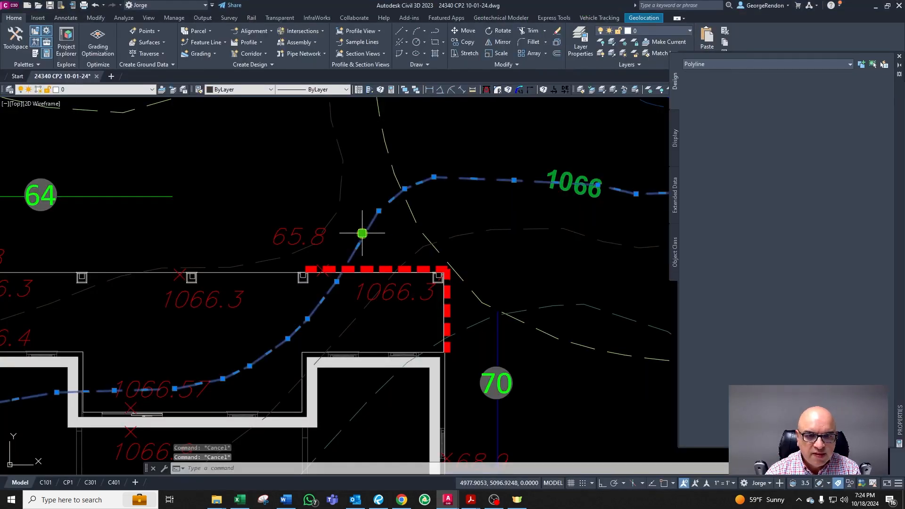
pyautogui.press('Escape')
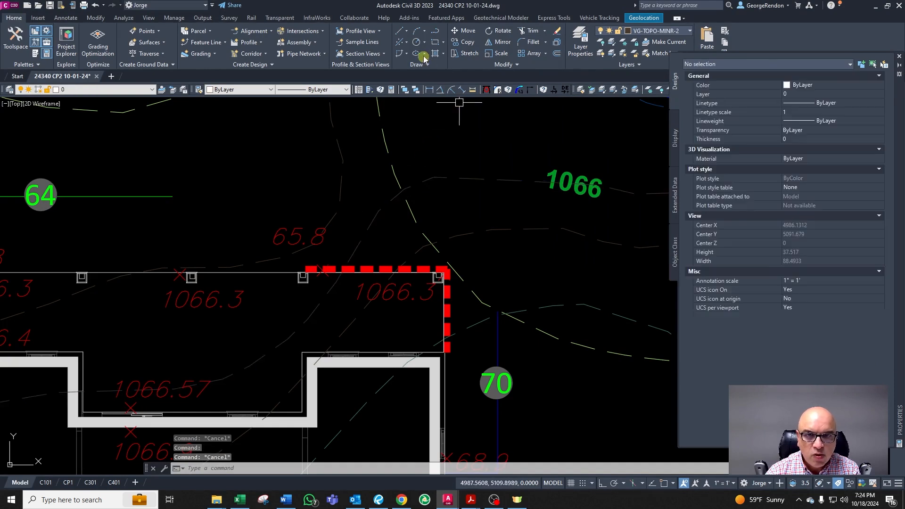
pyautogui.click(416, 42)
pyautogui.scroll(2, 346, 269)
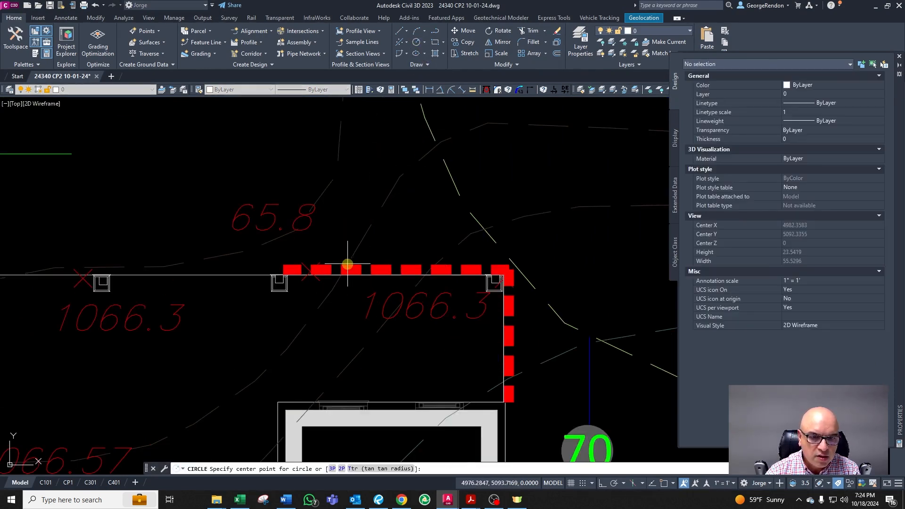
pyautogui.click(348, 265)
pyautogui.write('0.1')
pyautogui.press('Return')
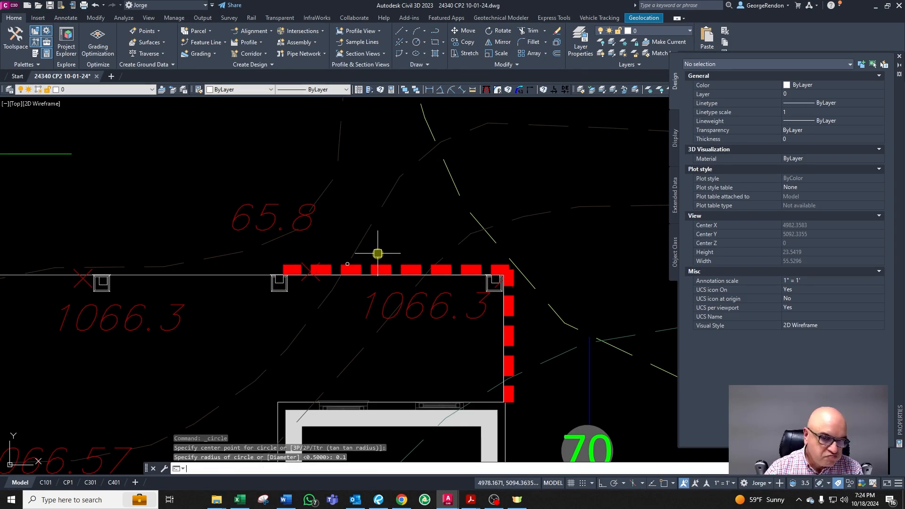
# Step: Erase the helper circle drawn on the top wall line
pyautogui.scroll(6, 373, 257)
pyautogui.press('Escape')
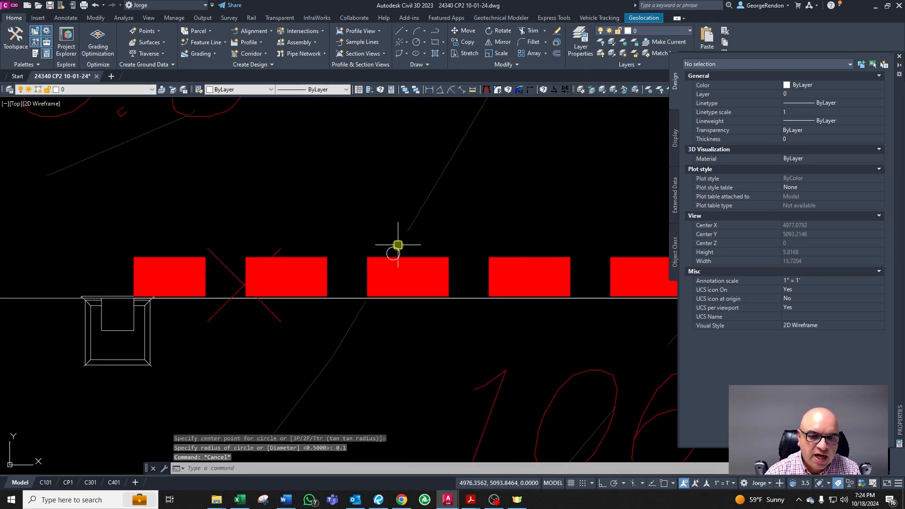
pyautogui.click(398, 245)
pyautogui.press('Delete')
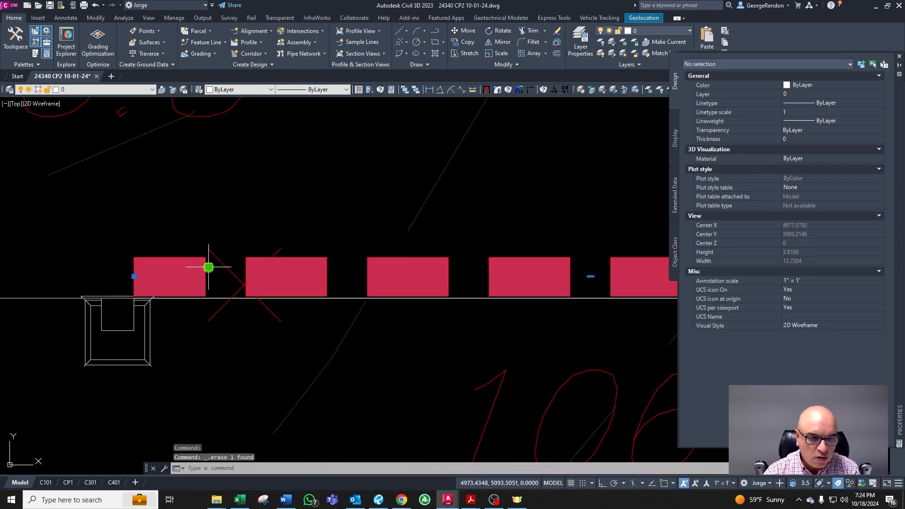
pyautogui.press('Escape')
pyautogui.press('Escape')
pyautogui.press('Escape')
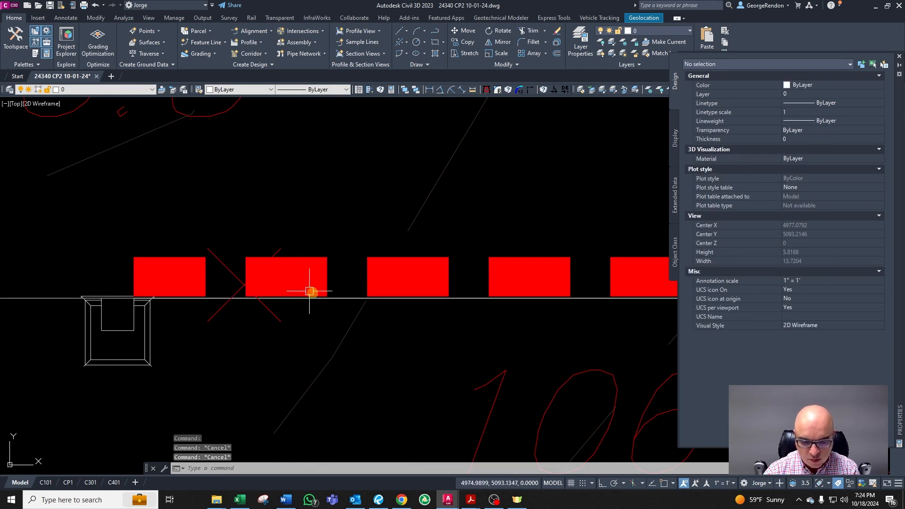
# Step: Draw a helper line about 2 units long along the top wall, just above the wall line
pyautogui.write('l')
pyautogui.press('Return')
pyautogui.click(376, 280)
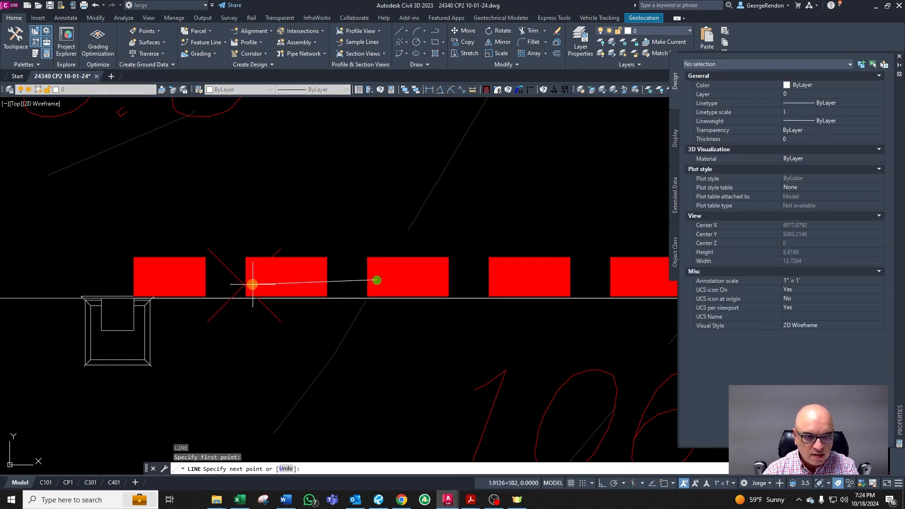
pyautogui.click(243, 282)
pyautogui.press('Return')
pyautogui.click(332, 280)
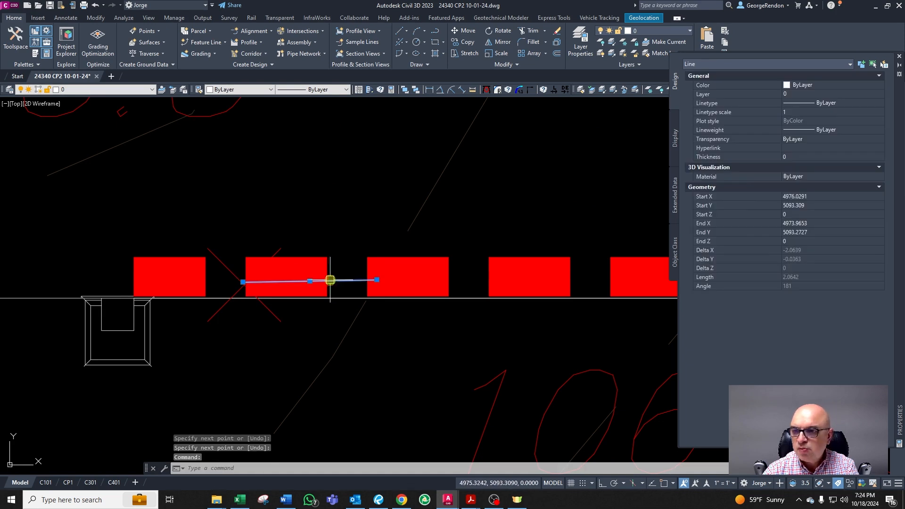
pyautogui.press('Escape')
pyautogui.press('Escape')
pyautogui.press('Escape')
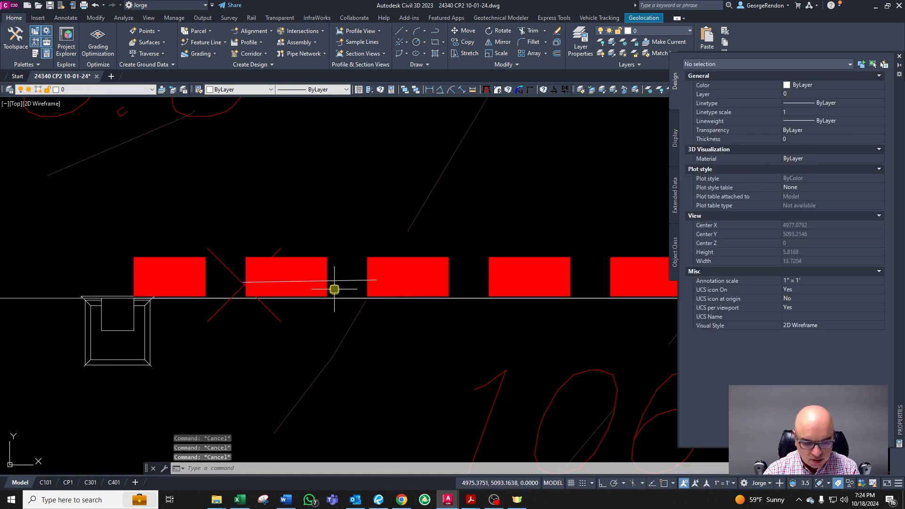
# Step: Break the red dashed wall at the helper line's end and erase the detached piece
pyautogui.write('bb')
pyautogui.press('Return')
pyautogui.click(206, 265)
pyautogui.click(205, 266)
pyautogui.press('Escape')
pyautogui.click(177, 262)
pyautogui.click(162, 250)
pyautogui.press('Delete')
pyautogui.scroll(-4, 210, 268)
pyautogui.press('Escape')
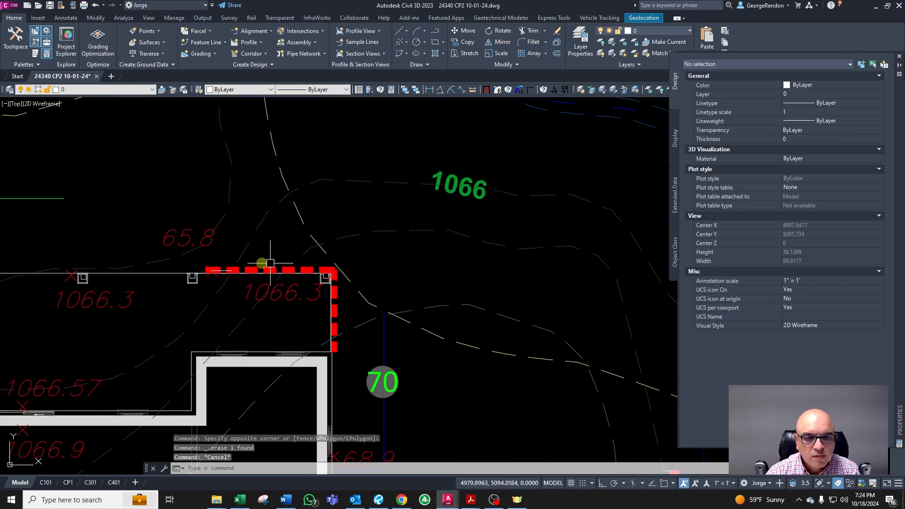
# Step: Erase the helper line from the top wall
pyautogui.scroll(1, 245, 259)
pyautogui.press('Escape')
pyautogui.click(212, 272)
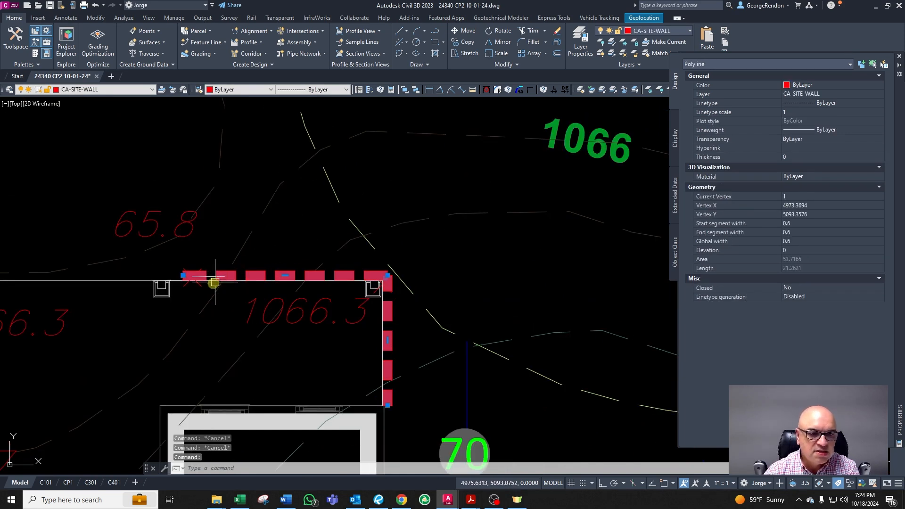
pyautogui.scroll(5, 212, 283)
pyautogui.press('Escape')
pyautogui.press('Escape')
pyautogui.press('Escape')
pyautogui.click(213, 251)
pyautogui.click(212, 259)
pyautogui.press('Delete')
pyautogui.scroll(-5, 263, 275)
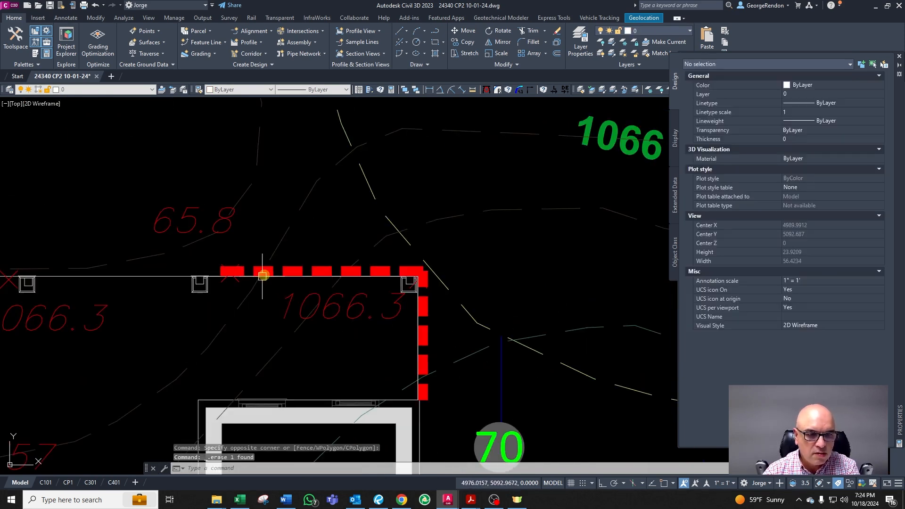
pyautogui.press('Escape')
pyautogui.click(227, 222)
pyautogui.scroll(-4, 273, 237)
pyautogui.press('Escape')
pyautogui.scroll(4, 287, 264)
pyautogui.scroll(-4, 434, 279)
pyautogui.scroll(2, 245, 271)
pyautogui.scroll(-2, 246, 277)
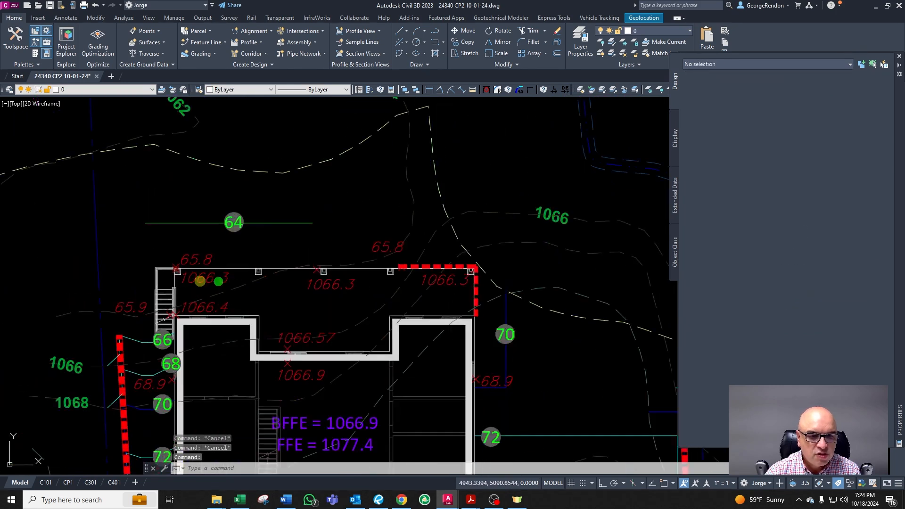
# Step: Edit the left 1066.3 spot elevation on the top wall to read 66.3
pyautogui.doubleClick(209, 279)
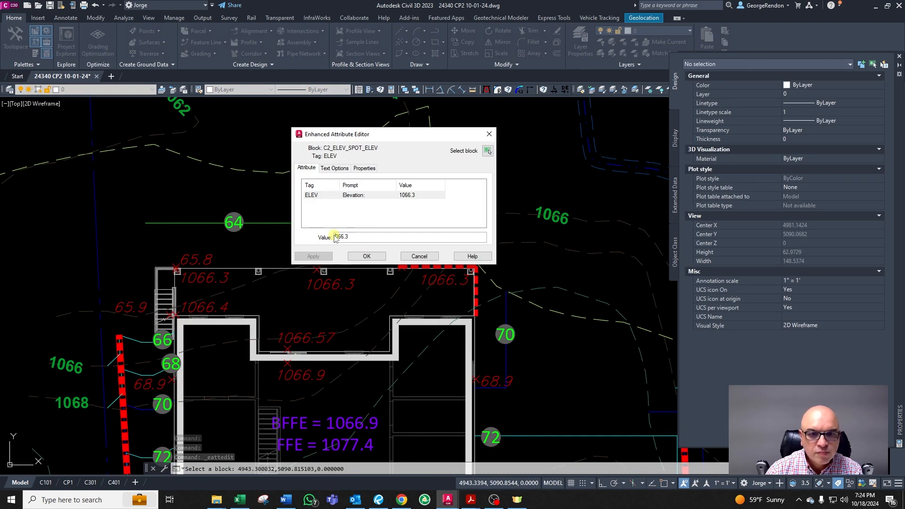
pyautogui.click(367, 256)
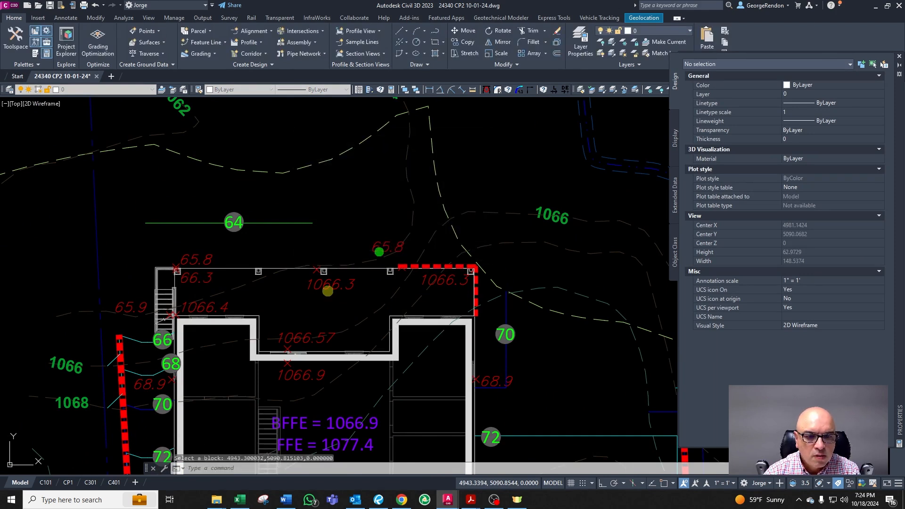
# Step: Erase the middle and right 1066.3 spot elevations along the top wall
pyautogui.doubleClick(337, 284)
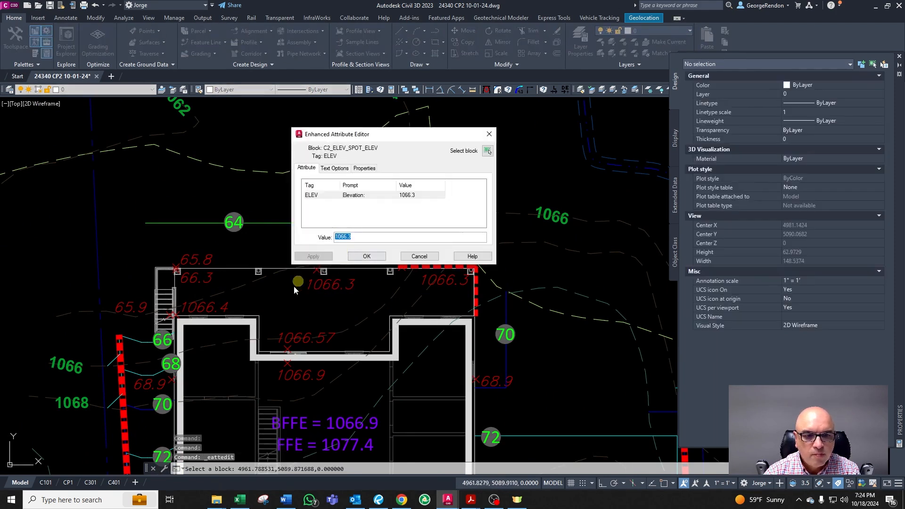
pyautogui.press('Escape')
pyautogui.click(326, 284)
pyautogui.click(429, 283)
pyautogui.press('Delete')
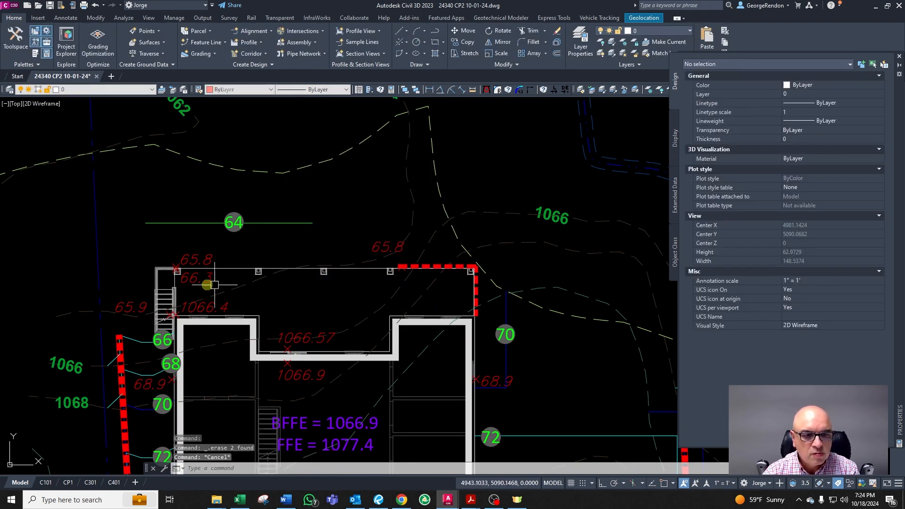
# Step: Copy the 66.3 spot elevation horizontally to the middle and right of the top wall
pyautogui.click(198, 279)
pyautogui.write('co')
pyautogui.press('space')
pyautogui.click(280, 303)
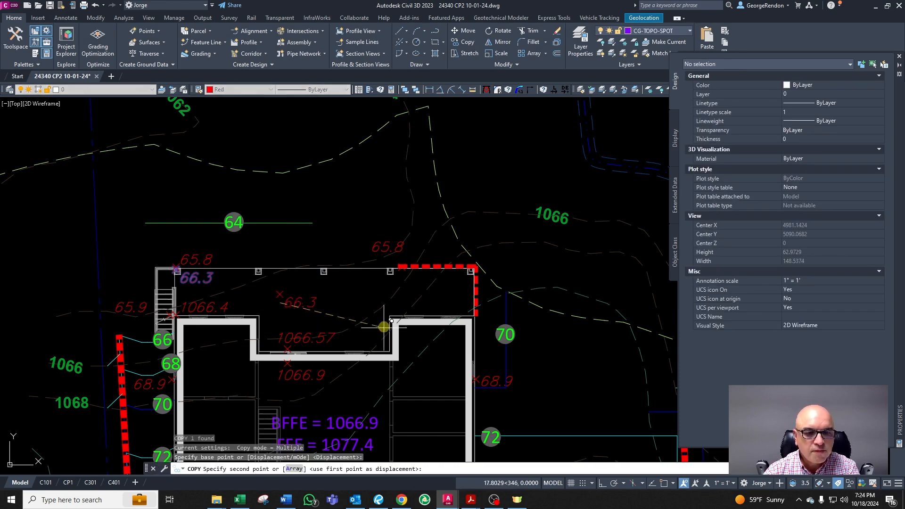
pyautogui.press('F8')
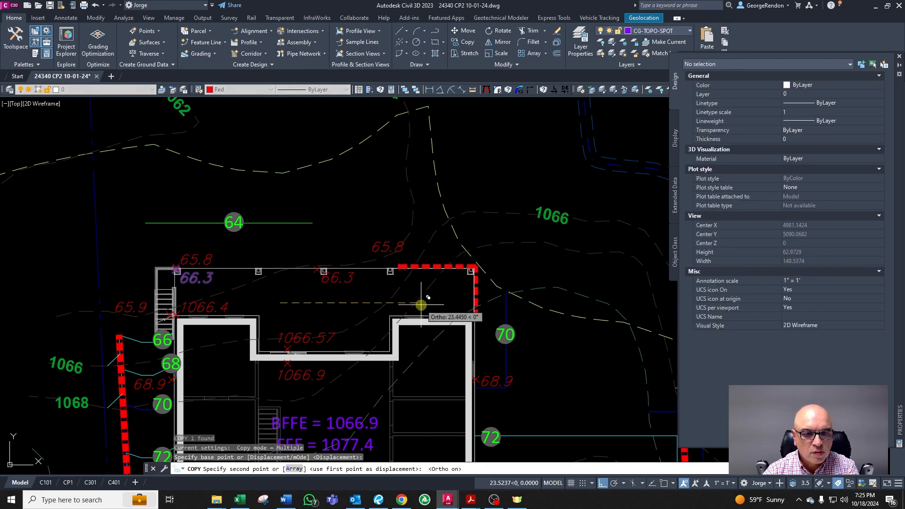
pyautogui.click(423, 309)
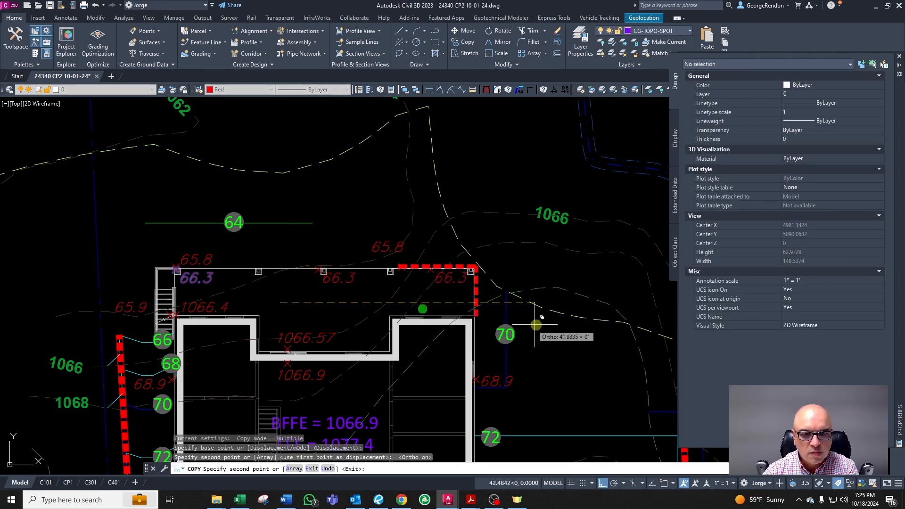
pyautogui.click(575, 324)
pyautogui.press('Escape')
# Step: Move the rightmost copied 66.3 spot elevation left so it sits over the dashed wall
pyautogui.click(512, 273)
pyautogui.press('Escape')
pyautogui.click(504, 277)
pyautogui.click(475, 282)
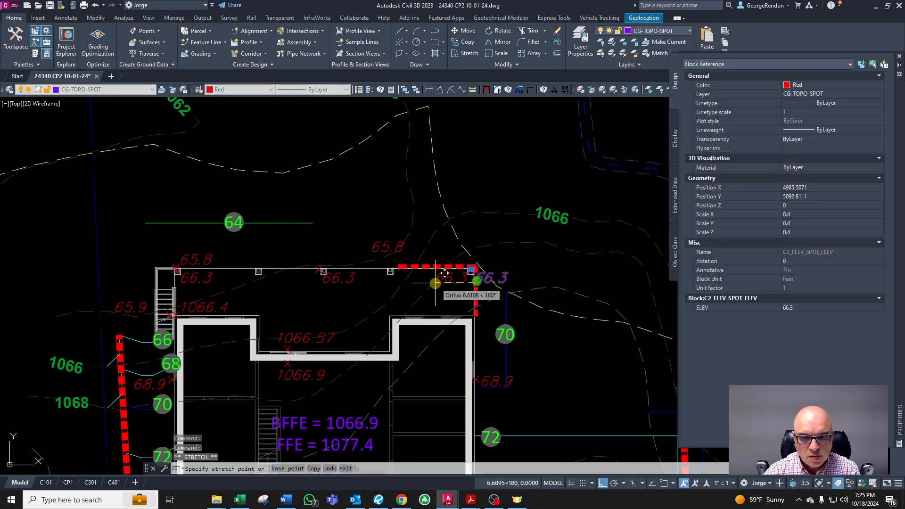
pyautogui.click(432, 279)
pyautogui.press('Escape')
# Step: Inspect the contour lines near the northeast corner of the house
pyautogui.scroll(2, 499, 315)
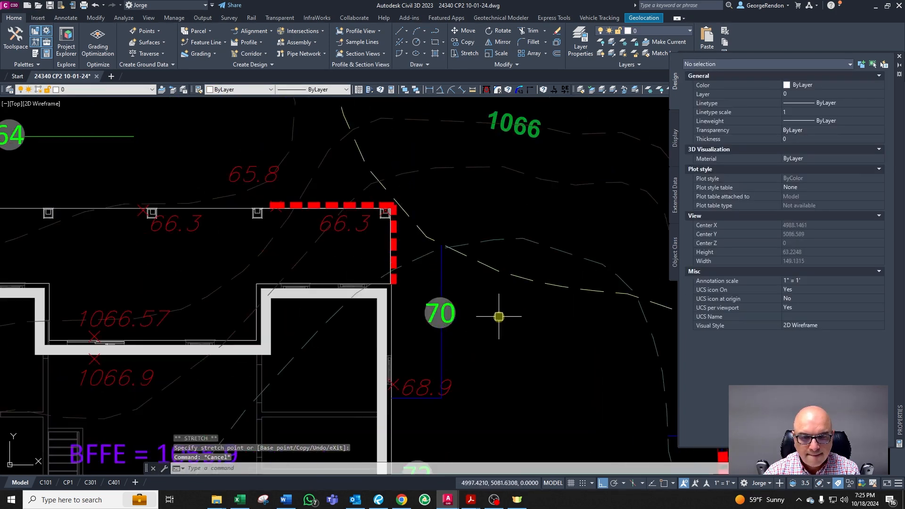
pyautogui.scroll(-4, 417, 235)
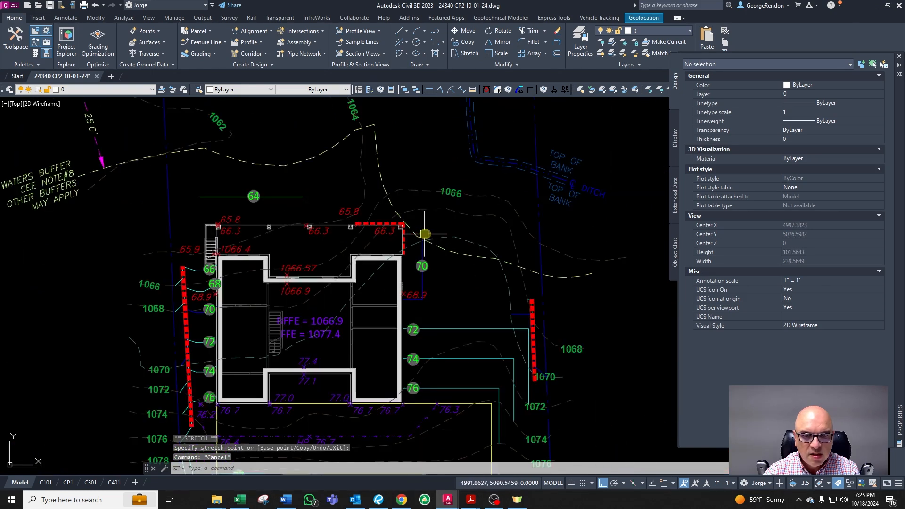
pyautogui.scroll(4, 431, 235)
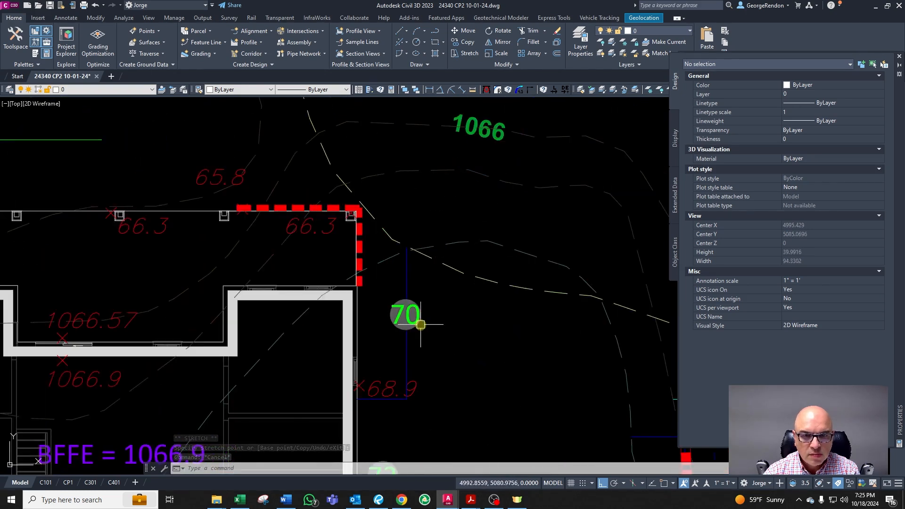
pyautogui.press('Escape')
pyautogui.click(405, 170)
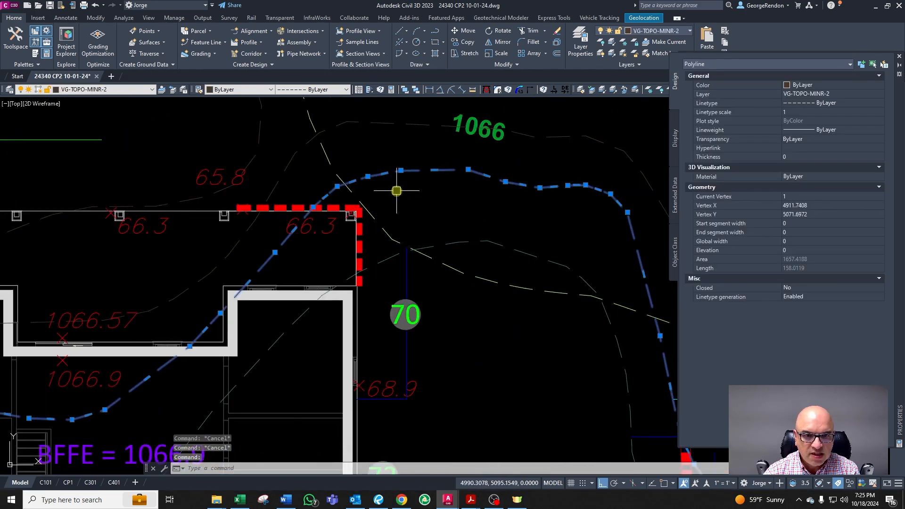
pyautogui.press('Escape')
pyautogui.scroll(-4, 372, 174)
pyautogui.scroll(4, 422, 154)
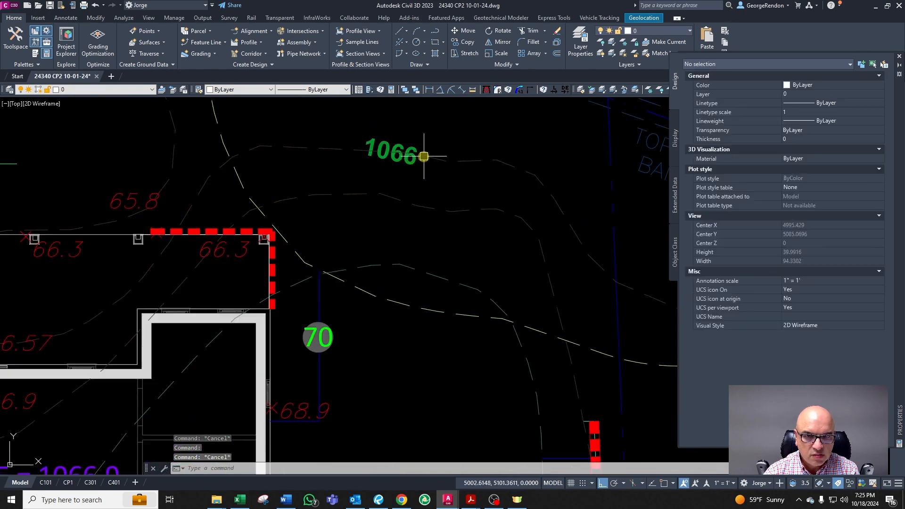
# Step: Copy the 1066 contour label straight down about 5 units
pyautogui.click(411, 160)
pyautogui.write('co')
pyautogui.press('space')
pyautogui.click(421, 177)
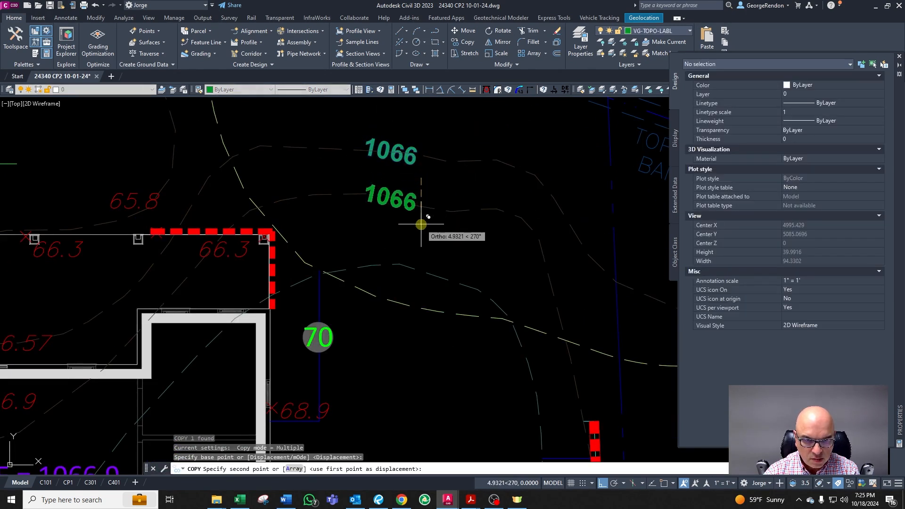
pyautogui.click(421, 219)
pyautogui.press('Escape')
# Step: Change the copied contour label's text to 1068
pyautogui.doubleClick(402, 188)
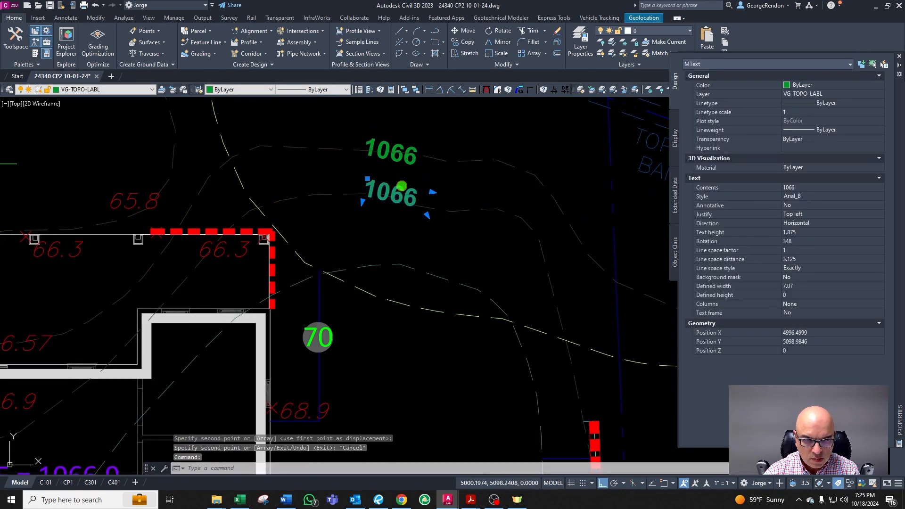
pyautogui.press('BackSpace')
pyautogui.write('8')
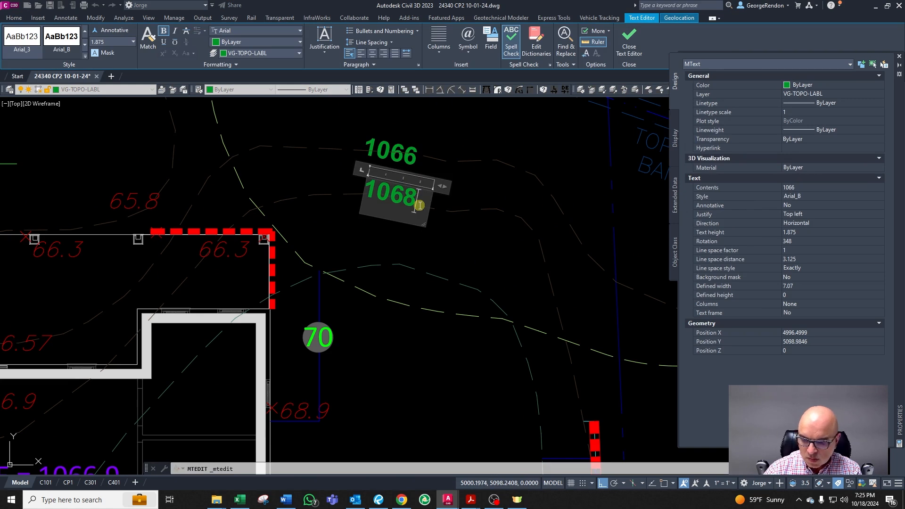
pyautogui.click(438, 264)
pyautogui.press('Escape')
pyautogui.scroll(-4, 434, 257)
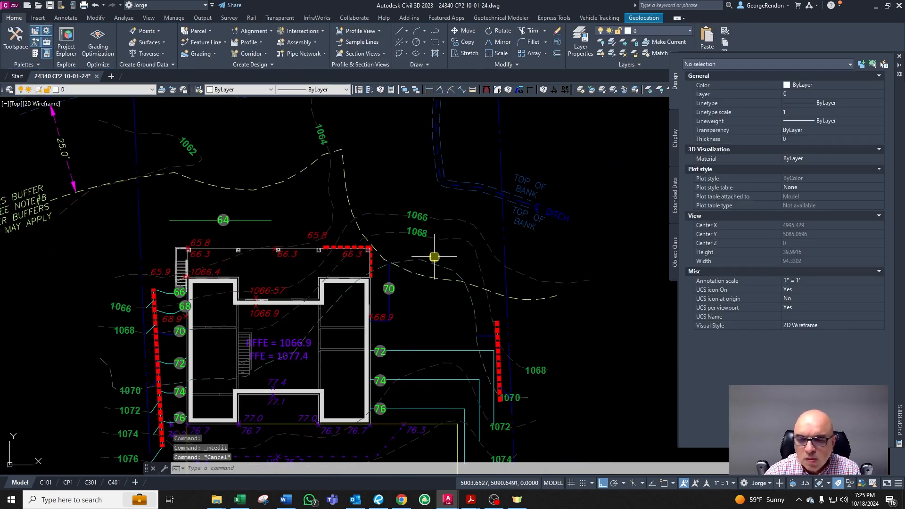
pyautogui.scroll(2, 307, 261)
pyautogui.scroll(2, 206, 236)
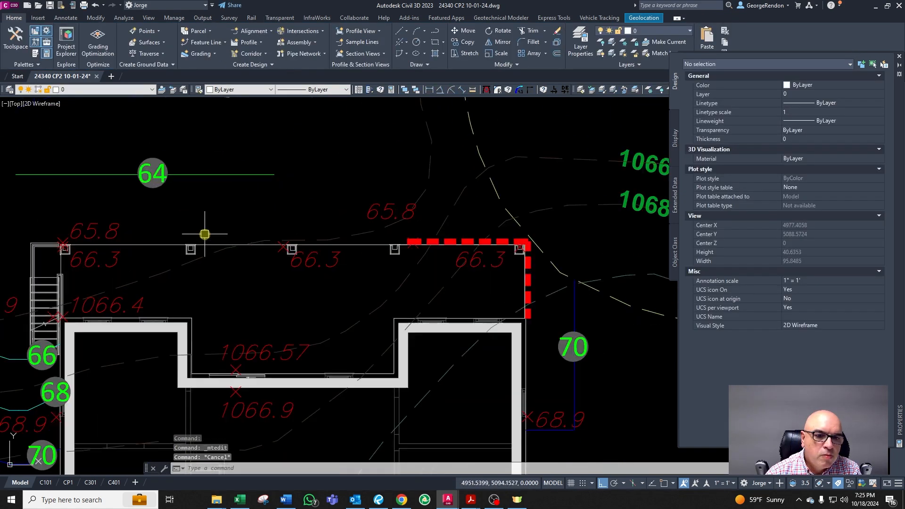
pyautogui.scroll(-2, 365, 282)
pyautogui.scroll(2, 307, 281)
pyautogui.click(373, 269)
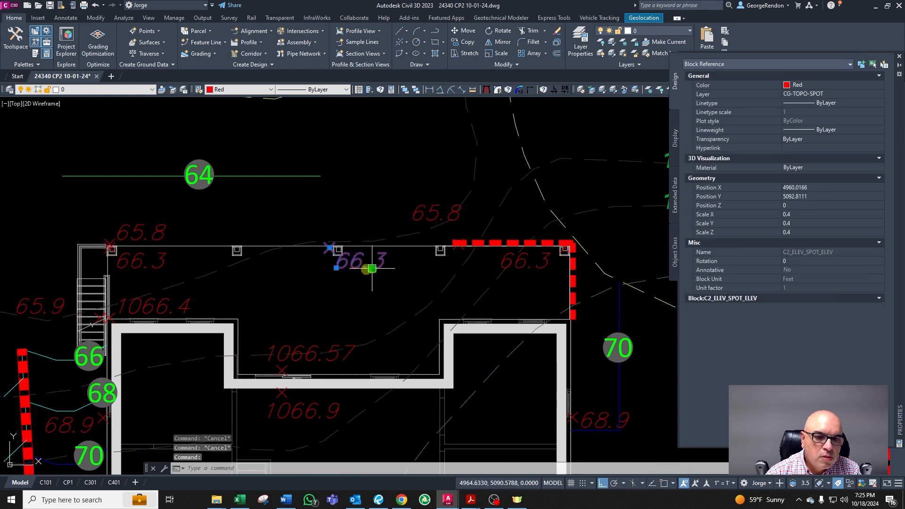
pyautogui.click(337, 269)
pyautogui.press('F8')
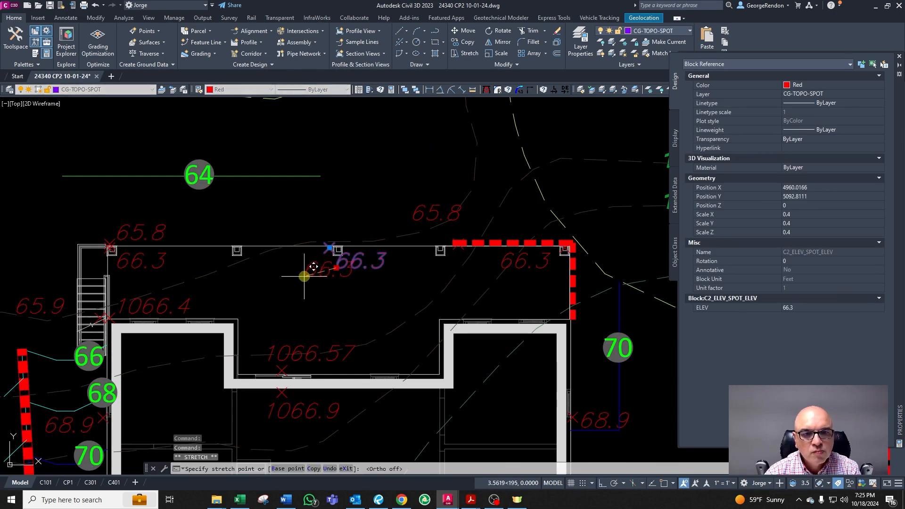
pyautogui.press('Escape')
pyautogui.press('Escape')
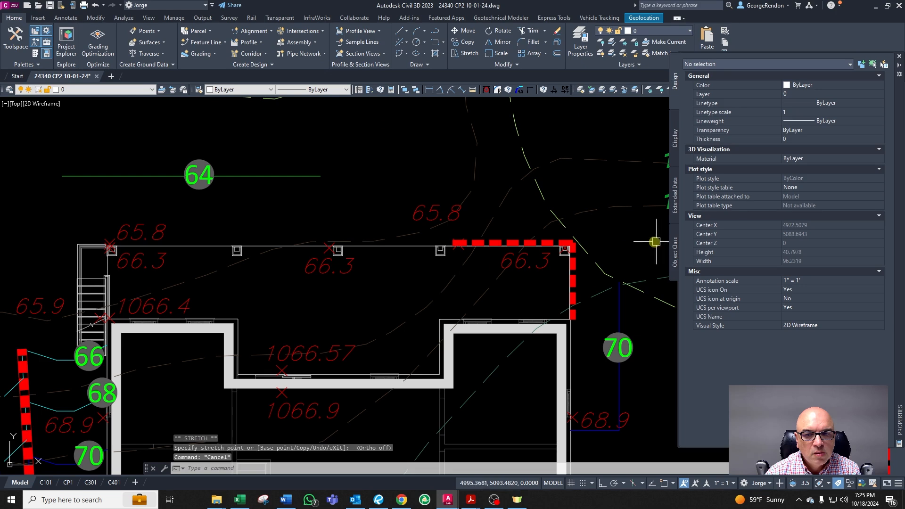
# Step: Move the 65.8 spot elevation slightly upward above the top wall
pyautogui.click(459, 208)
pyautogui.scroll(4, 464, 248)
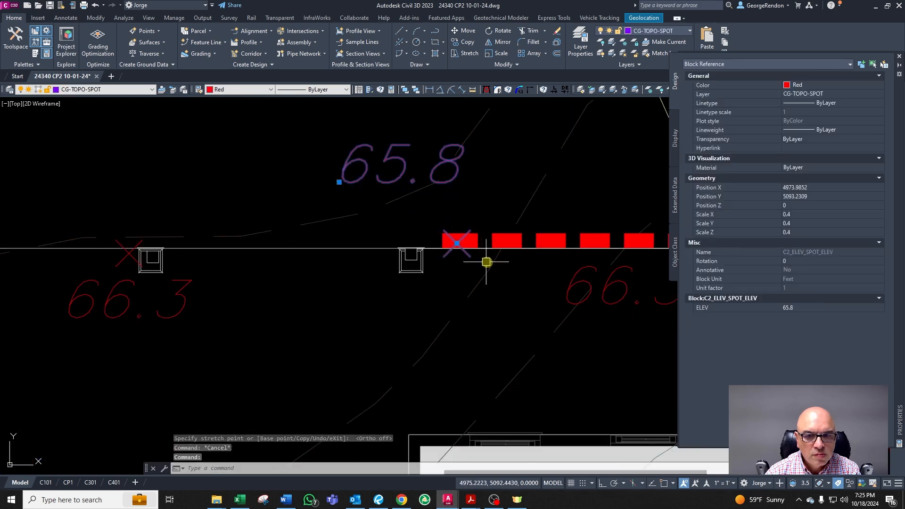
pyautogui.write('m')
pyautogui.press('Return')
pyautogui.click(517, 269)
pyautogui.click(516, 257)
pyautogui.press('Escape')
pyautogui.scroll(-4, 515, 263)
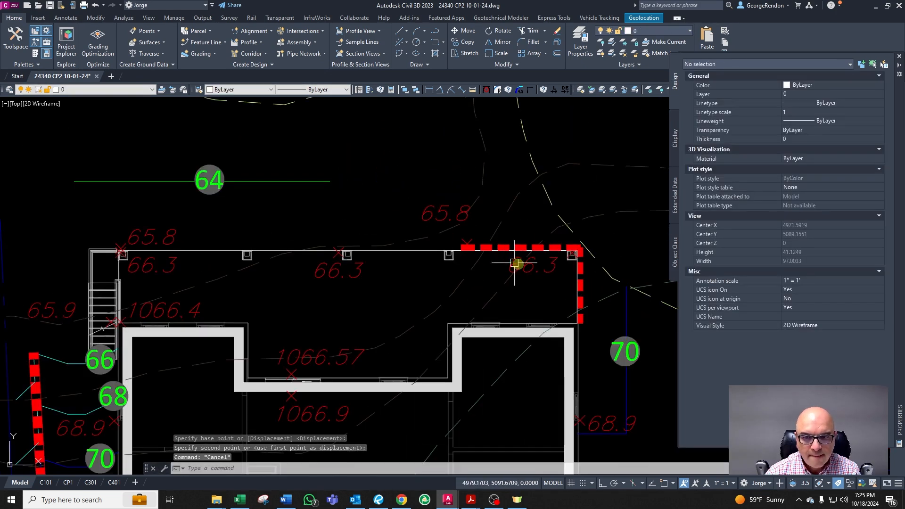
pyautogui.scroll(-2, 319, 255)
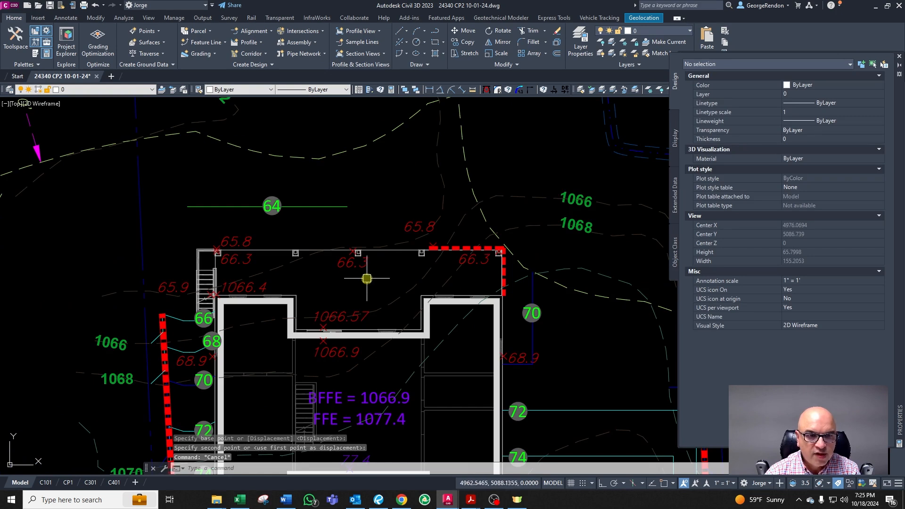
pyautogui.press('Escape')
pyautogui.scroll(-2, 384, 254)
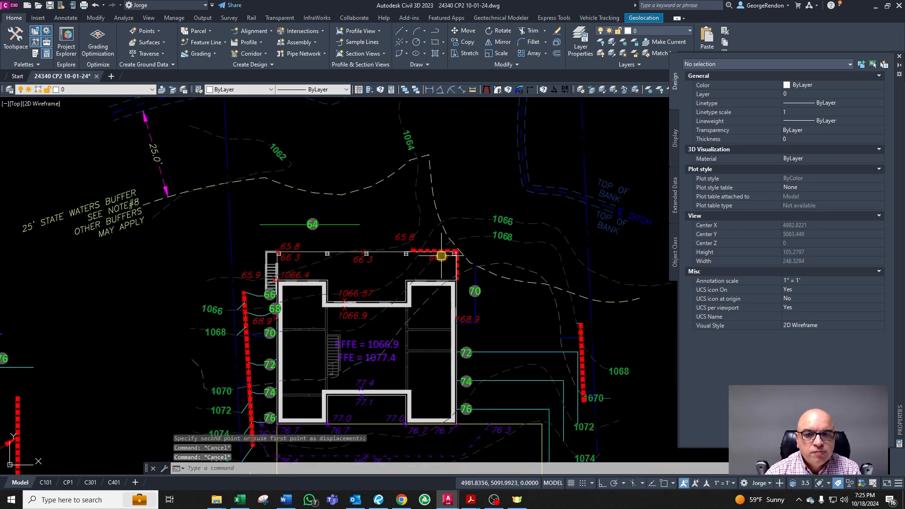
# Step: Inspect the contour polylines running north of the house toward the driveway
pyautogui.scroll(4, 258, 288)
pyautogui.press('Escape')
pyautogui.click(390, 208)
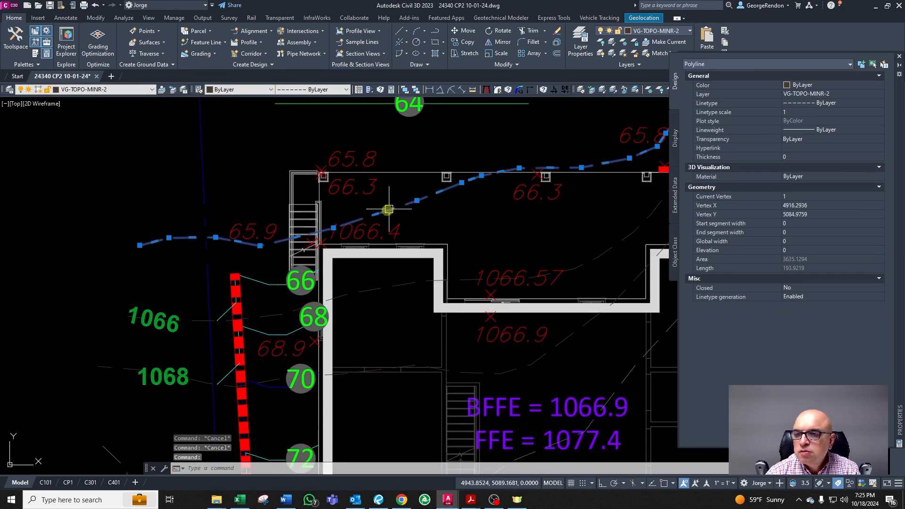
pyautogui.scroll(-5, 390, 208)
pyautogui.scroll(4, 390, 215)
pyautogui.press('Escape')
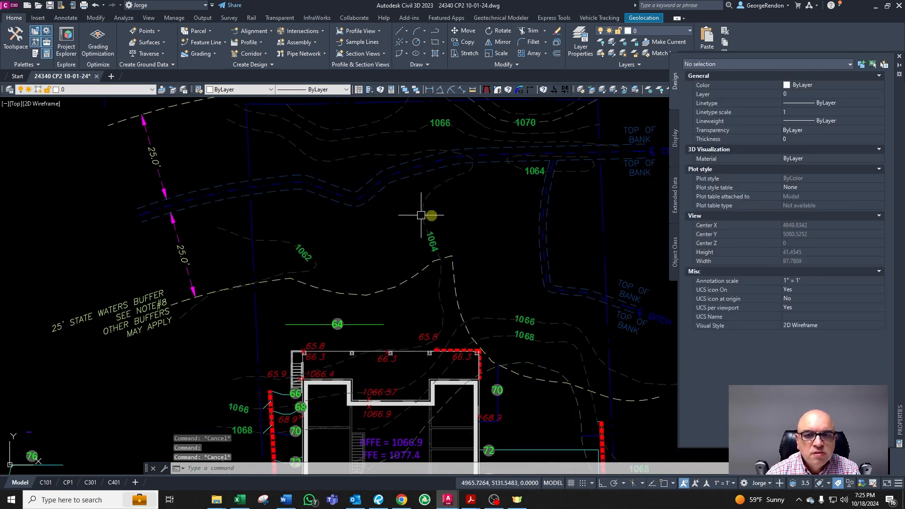
pyautogui.click(430, 198)
pyautogui.scroll(-2, 445, 233)
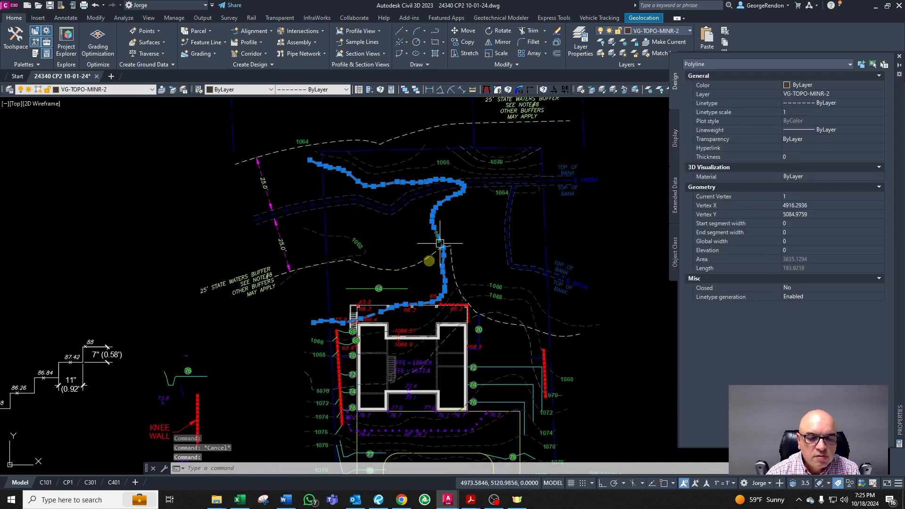
# Step: Examine the 65.8 spot elevation and the wall corner beside the stairs
pyautogui.press('Escape')
pyautogui.scroll(4, 337, 326)
pyautogui.scroll(-2, 337, 327)
pyautogui.click(473, 170)
pyautogui.press('Escape')
pyautogui.click(359, 304)
pyautogui.scroll(2, 367, 302)
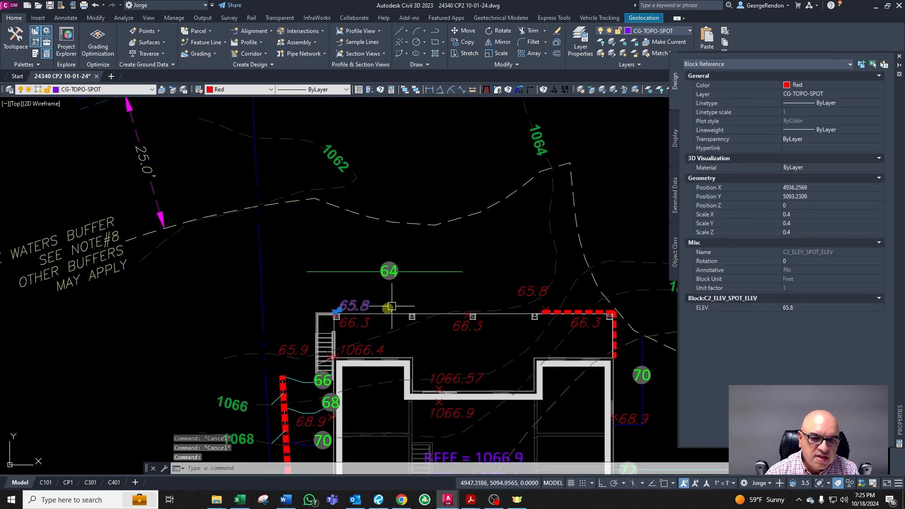
pyautogui.press('Escape')
pyautogui.scroll(2, 339, 335)
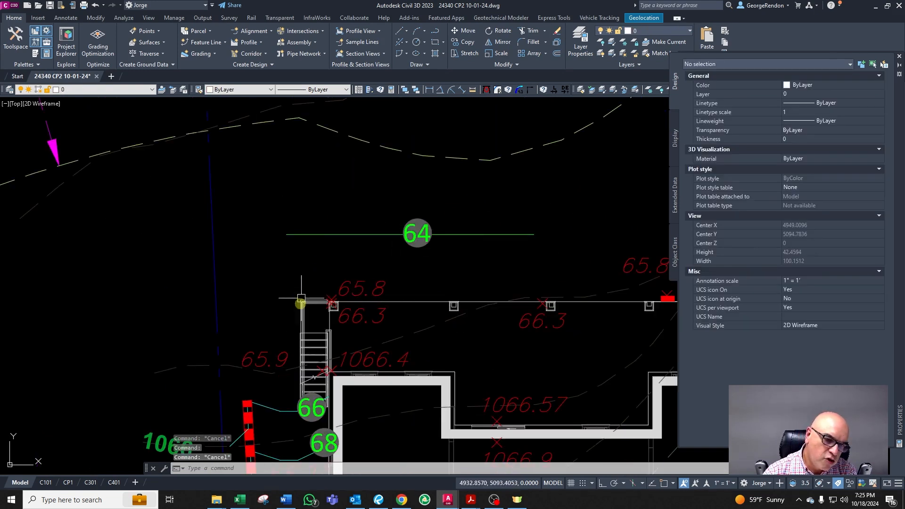
pyautogui.scroll(-2, 359, 231)
pyautogui.scroll(2, 313, 289)
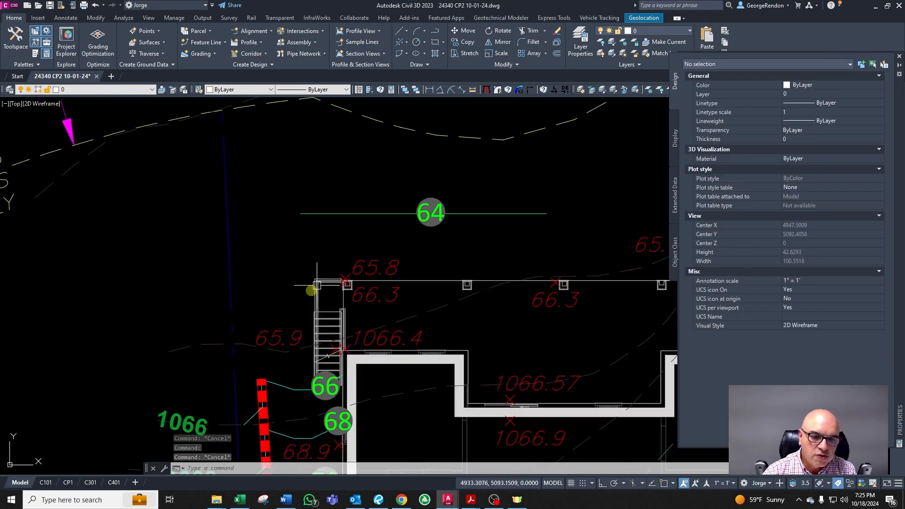
pyautogui.press('Escape')
pyautogui.press('Escape')
pyautogui.write('o')
pyautogui.press('Return')
pyautogui.write('0.')
pyautogui.press('Escape')
pyautogui.press('Escape')
pyautogui.press('Escape')
pyautogui.scroll(2, 292, 389)
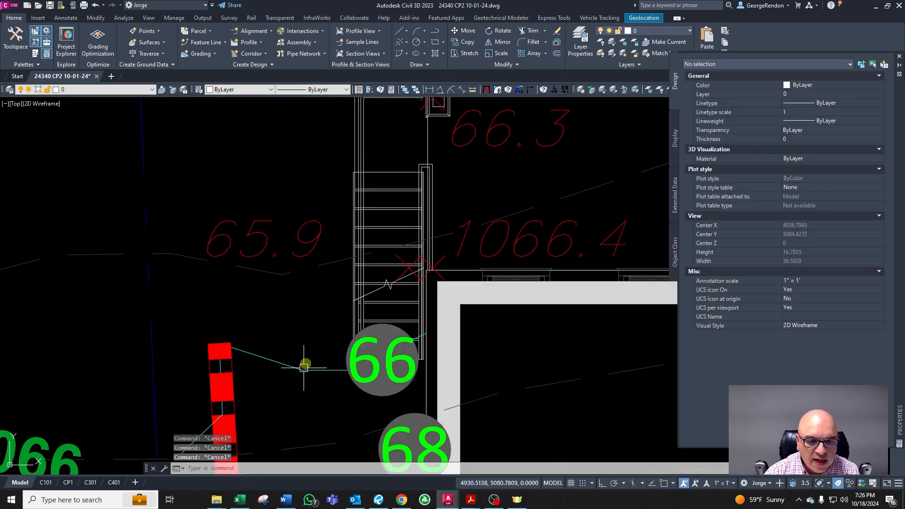
pyautogui.click(303, 366)
pyautogui.click(297, 376)
pyautogui.scroll(1, 347, 384)
pyautogui.scroll(-2, 348, 384)
pyautogui.scroll(3, 396, 321)
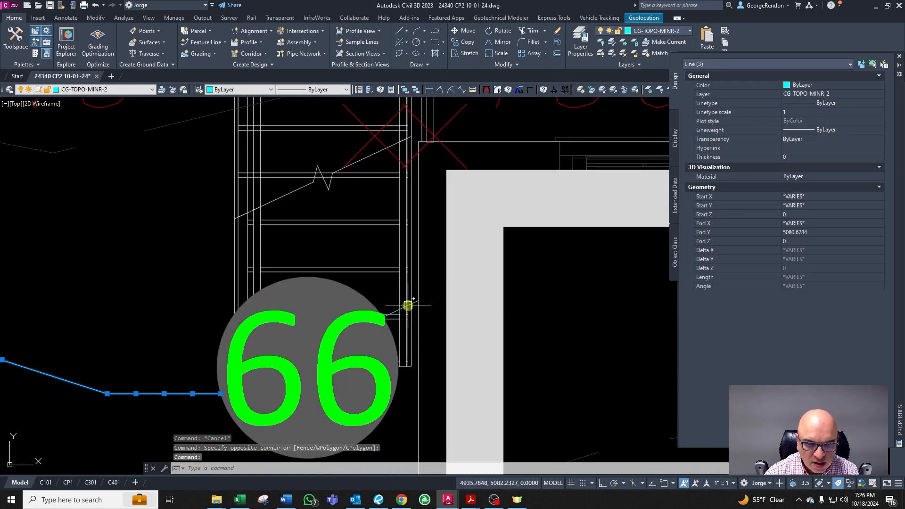
pyautogui.click(408, 306)
pyautogui.scroll(-4, 409, 306)
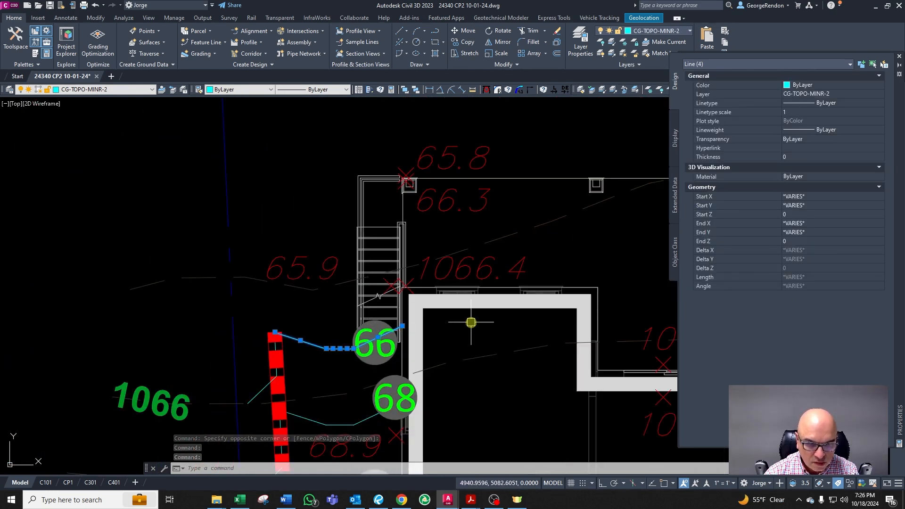
pyautogui.write('co')
pyautogui.press('Return')
pyautogui.click(445, 322)
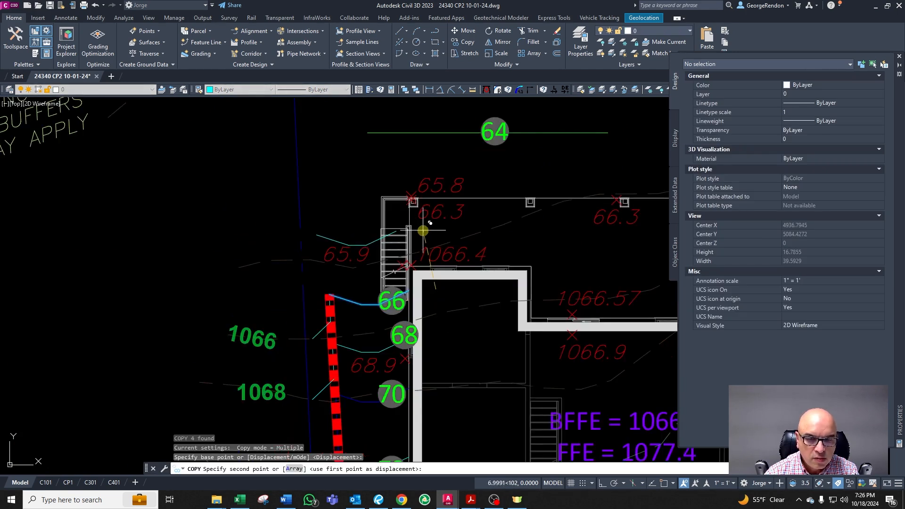
pyautogui.press('Escape')
pyautogui.press('Escape')
pyautogui.press('Escape')
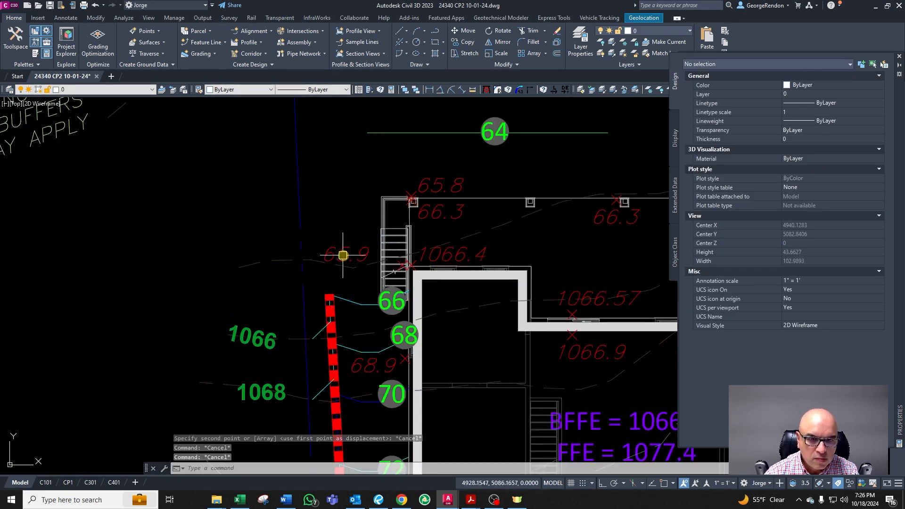
pyautogui.press('Escape')
# Step: Copy the 66 contour line segments west of the stairs up to the wall corner near the 65.8 spot elevation
pyautogui.scroll(3, 364, 309)
pyautogui.click(366, 268)
pyautogui.click(335, 309)
pyautogui.scroll(1, 403, 287)
pyautogui.click(397, 286)
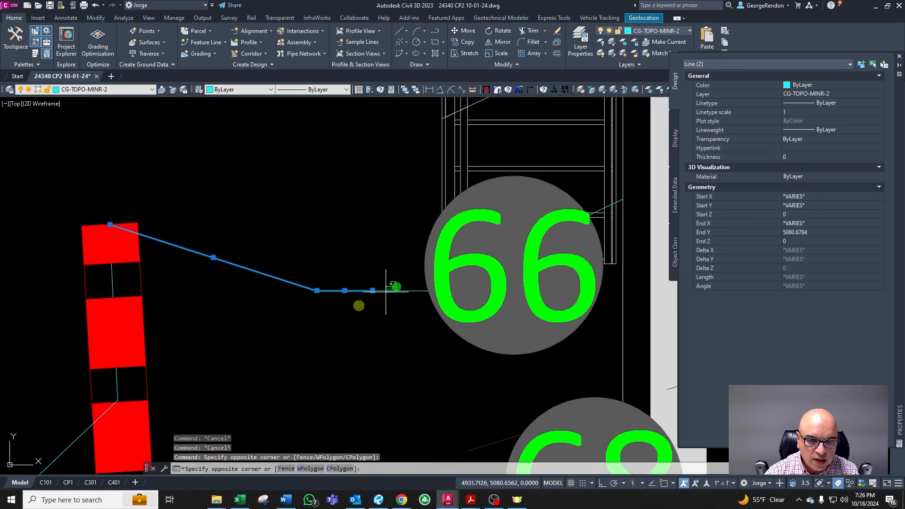
pyautogui.click(350, 310)
pyautogui.scroll(-1, 352, 309)
pyautogui.scroll(1, 519, 236)
pyautogui.click(531, 236)
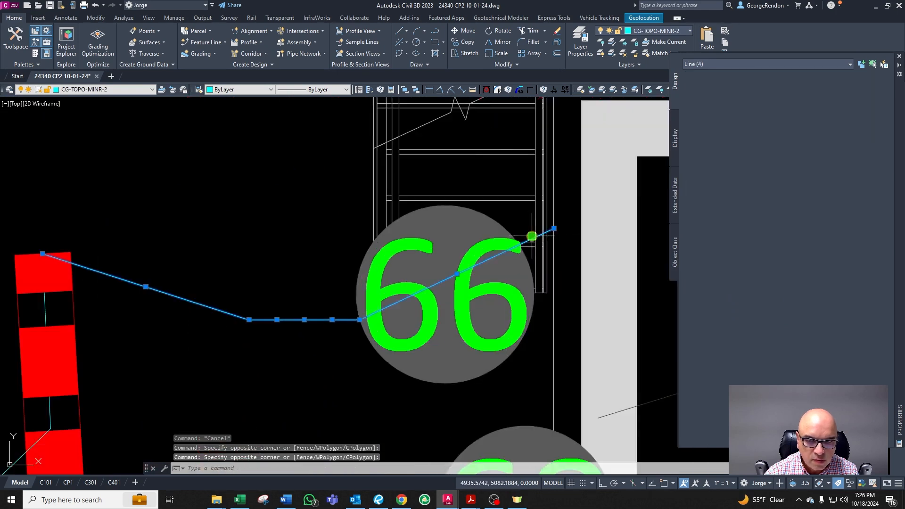
pyautogui.scroll(-1, 536, 245)
pyautogui.write('co')
pyautogui.press('space')
pyautogui.click(500, 269)
pyautogui.scroll(-2, 464, 268)
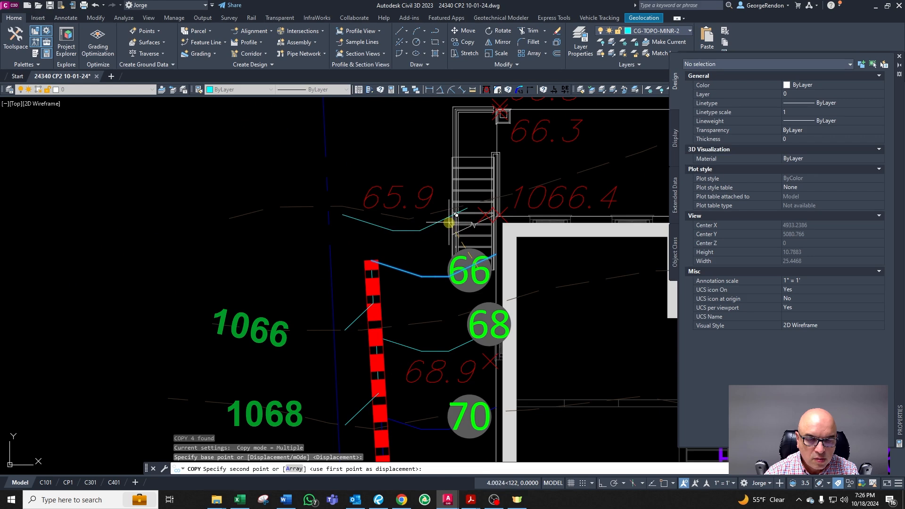
pyautogui.scroll(-1, 457, 217)
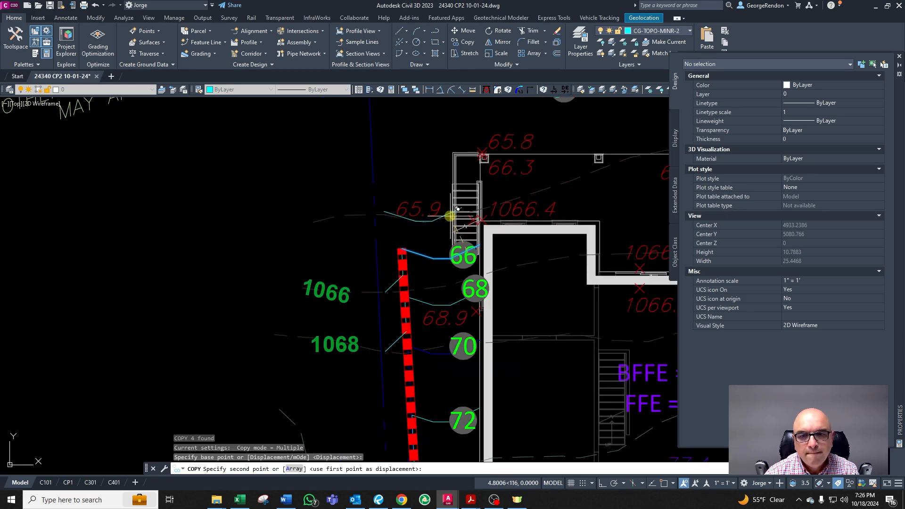
pyautogui.scroll(2, 454, 217)
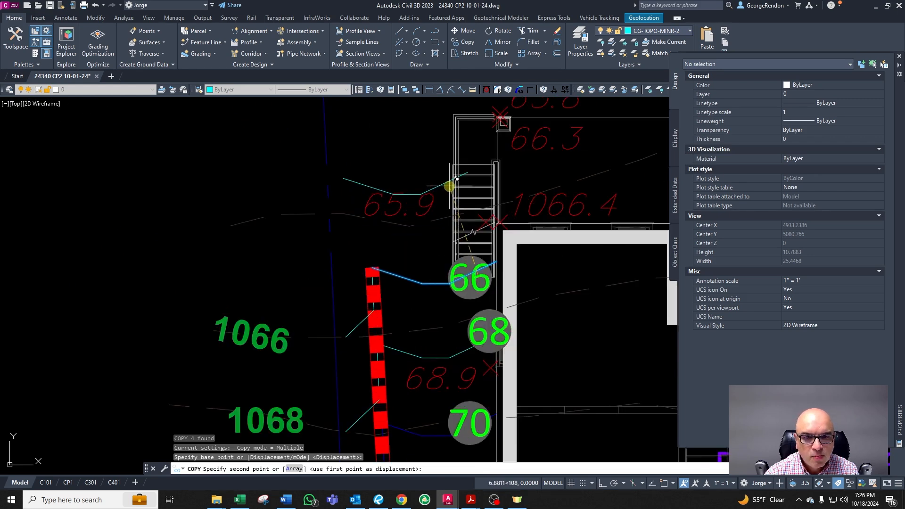
pyautogui.scroll(-1, 455, 162)
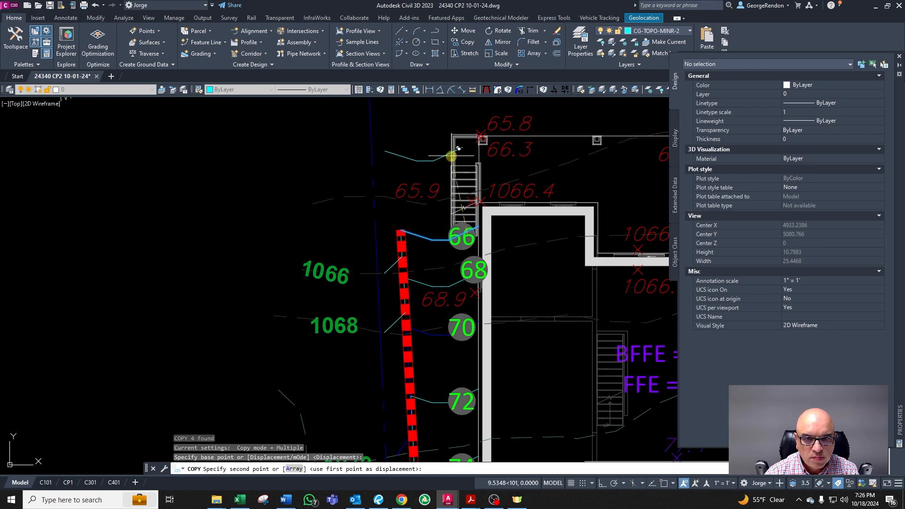
pyautogui.click(451, 157)
pyautogui.press('Escape')
# Step: Stretch the copied contour line's end onto the wall corner at the 65.8 spot elevation
pyautogui.click(456, 149)
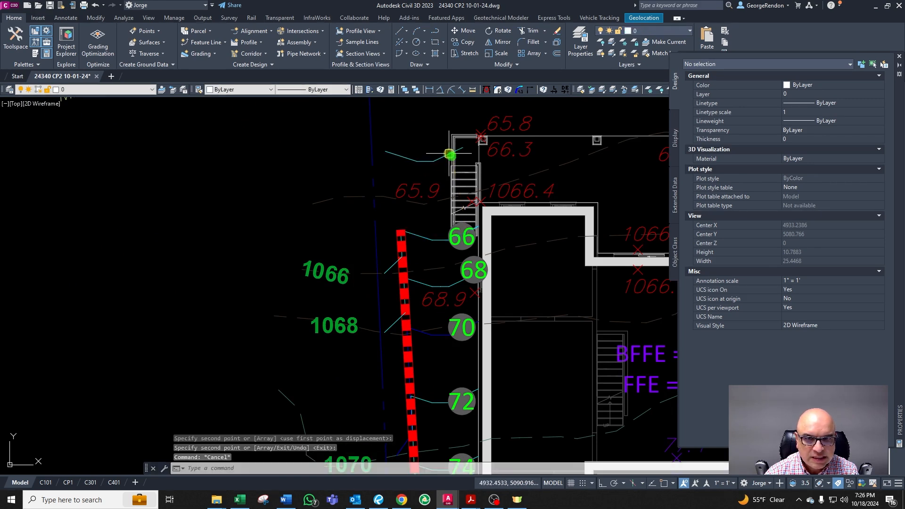
pyautogui.scroll(4, 460, 147)
pyautogui.press('Escape')
pyautogui.scroll(-3, 467, 183)
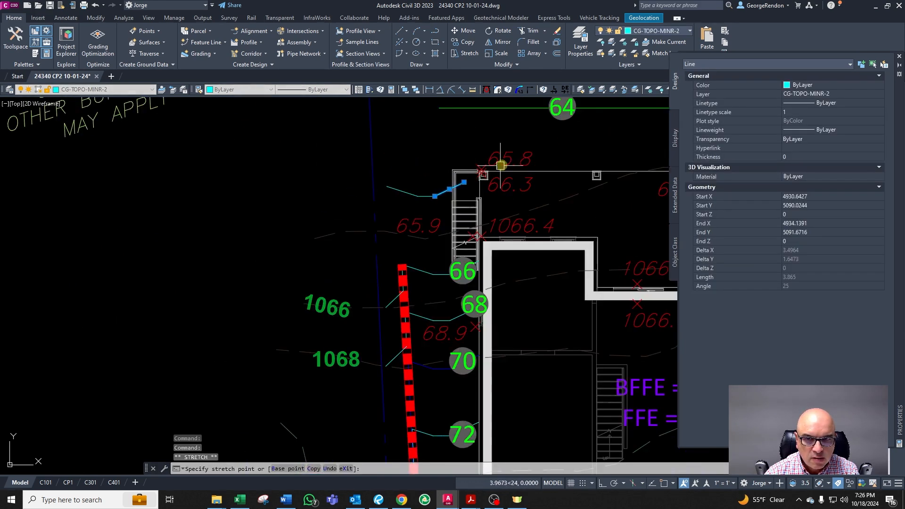
pyautogui.scroll(3, 529, 148)
pyautogui.click(476, 166)
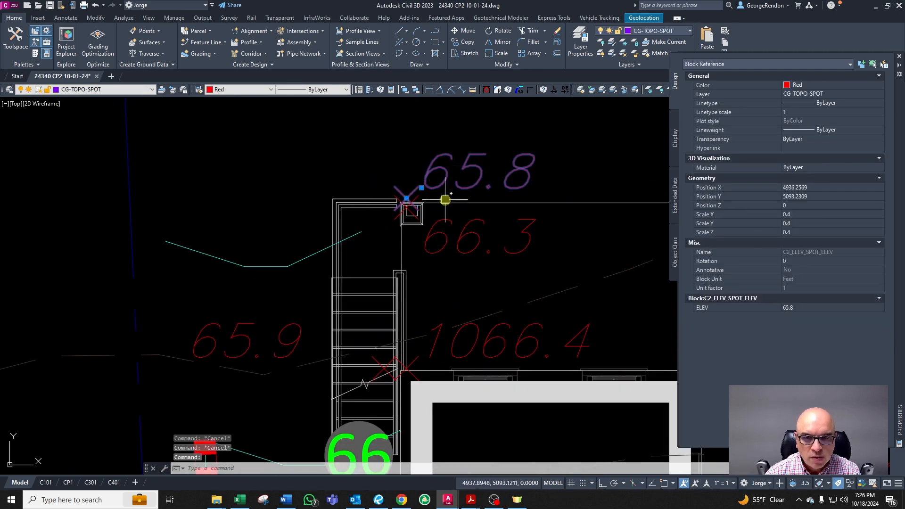
pyautogui.press('Escape')
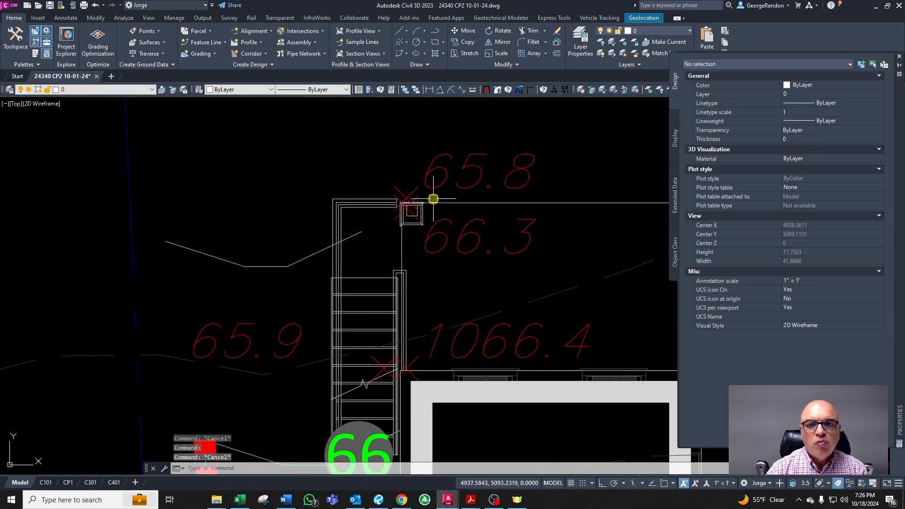
# Step: Switch to Excel, enter 1.8 as the vertical value in cell A4 of the Rule of 3 sheet, and return
pyautogui.click(473, 185)
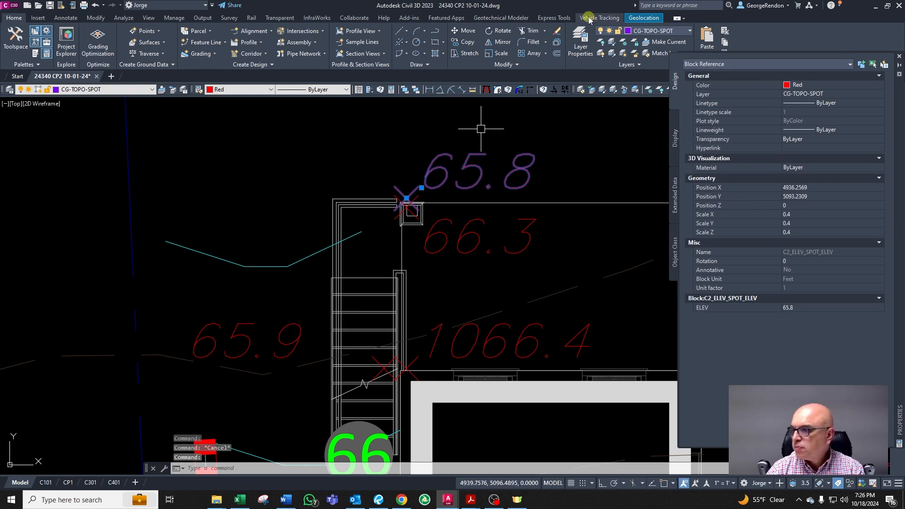
pyautogui.moveTo(904, 124); pyautogui.dragTo(751, 87)
pyautogui.click(821, 88)
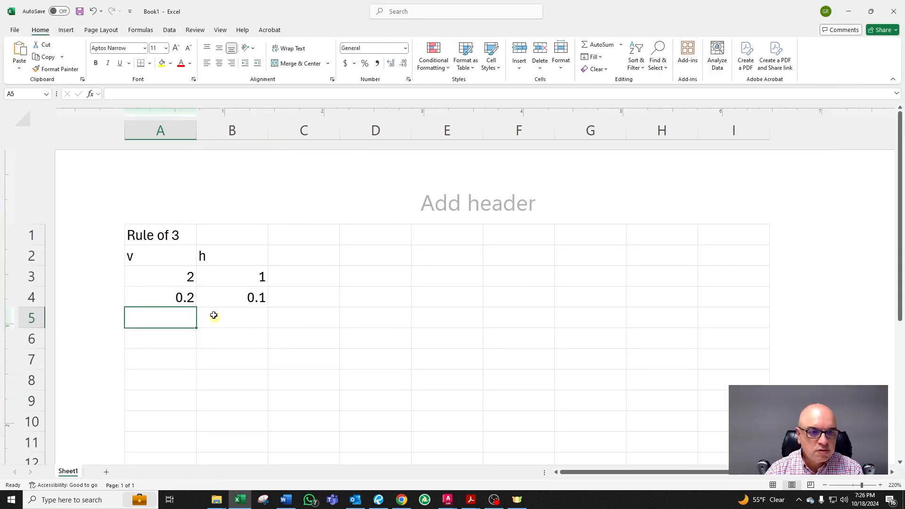
pyautogui.click(188, 277)
pyautogui.click(174, 296)
pyautogui.write('1.8')
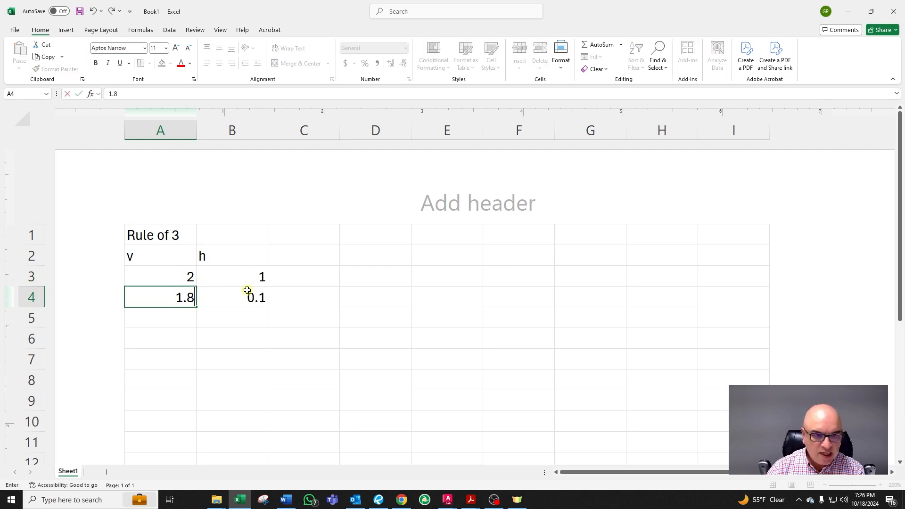
pyautogui.press('Return')
pyautogui.click(848, 11)
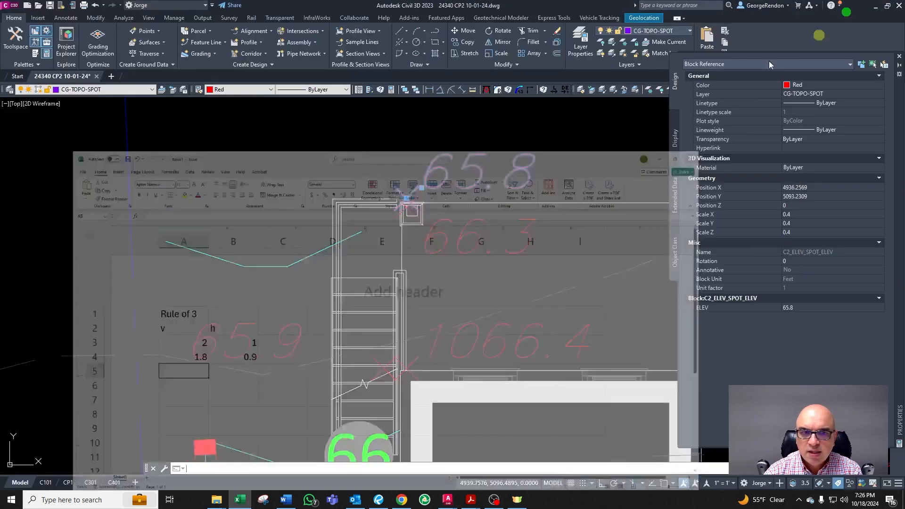
# Step: Draw a circle of radius 1 centered on the wall corner intersection at the 65.8 spot elevation
pyautogui.press('Escape')
pyautogui.press('Escape')
pyautogui.press('Escape')
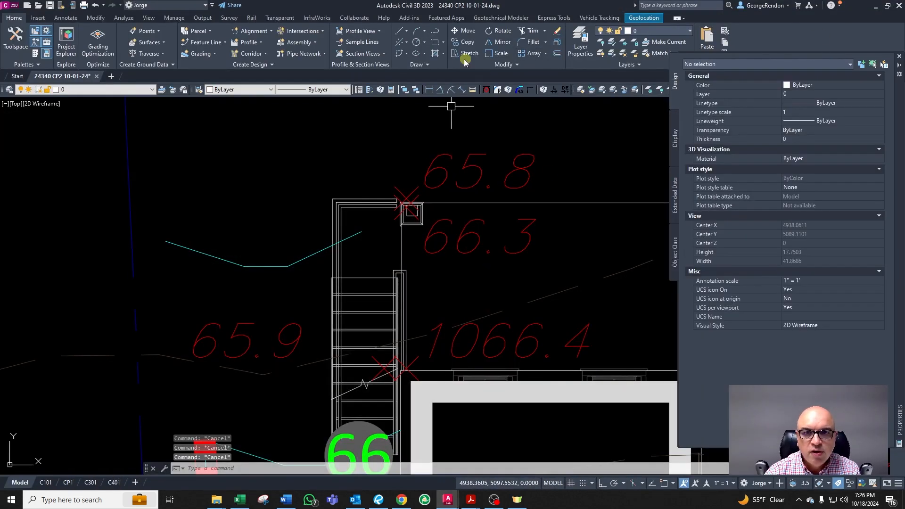
pyautogui.click(417, 49)
pyautogui.keyDown('shift'); pyautogui.rightClick(453, 188); pyautogui.keyUp('shift')
pyautogui.click(490, 250)
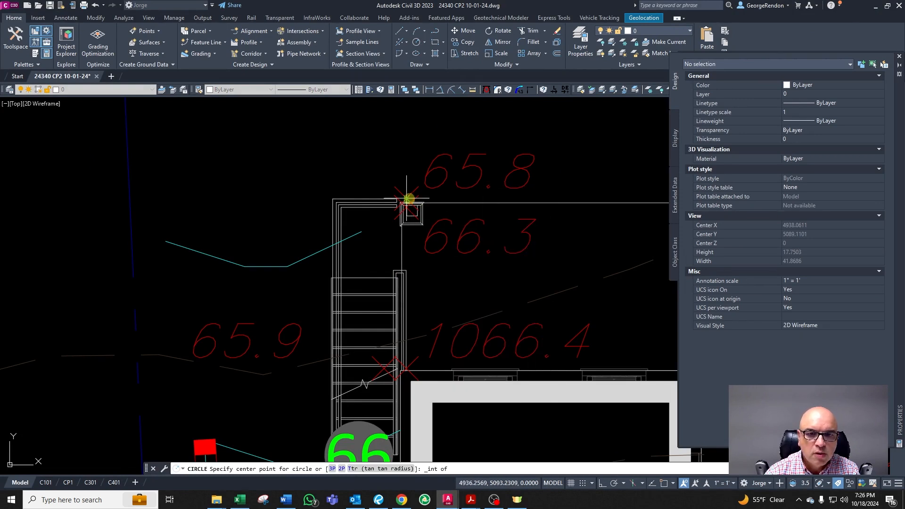
pyautogui.click(407, 199)
pyautogui.write('1')
pyautogui.press('Return')
pyautogui.press('Escape')
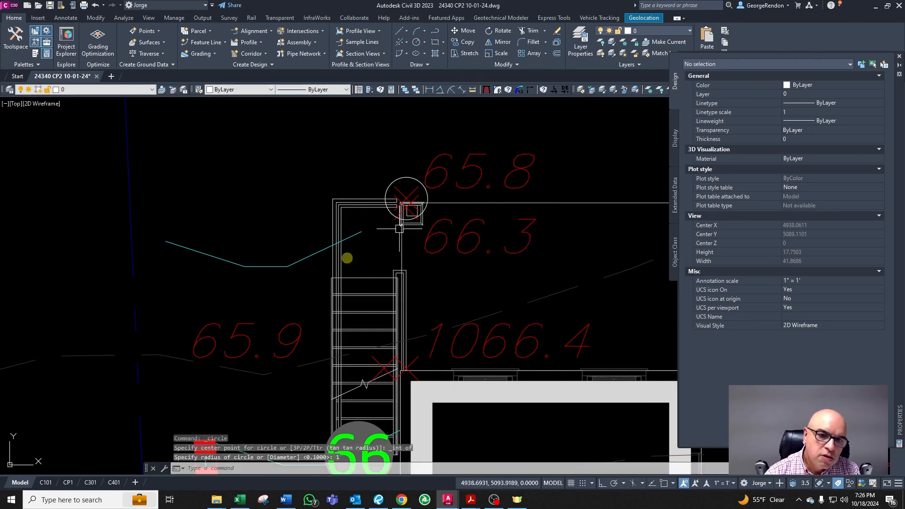
# Step: Stretch the copied contour line's end north past the circle at the wall corner
pyautogui.click(347, 238)
pyautogui.click(361, 232)
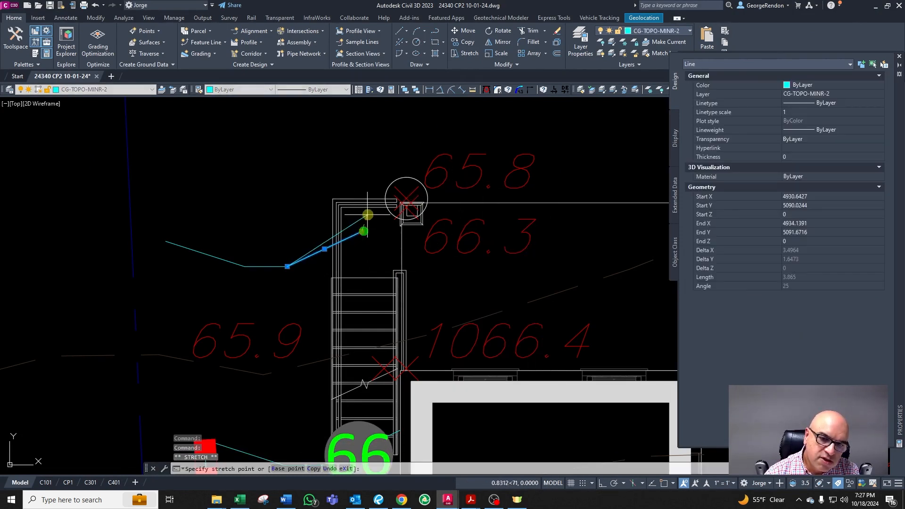
pyautogui.click(404, 143)
pyautogui.scroll(-2, 419, 204)
pyautogui.press('Escape')
pyautogui.scroll(2, 308, 249)
pyautogui.press('Escape')
# Step: Review the revised contour around the northwest wall corner and top wall
pyautogui.scroll(-4, 365, 261)
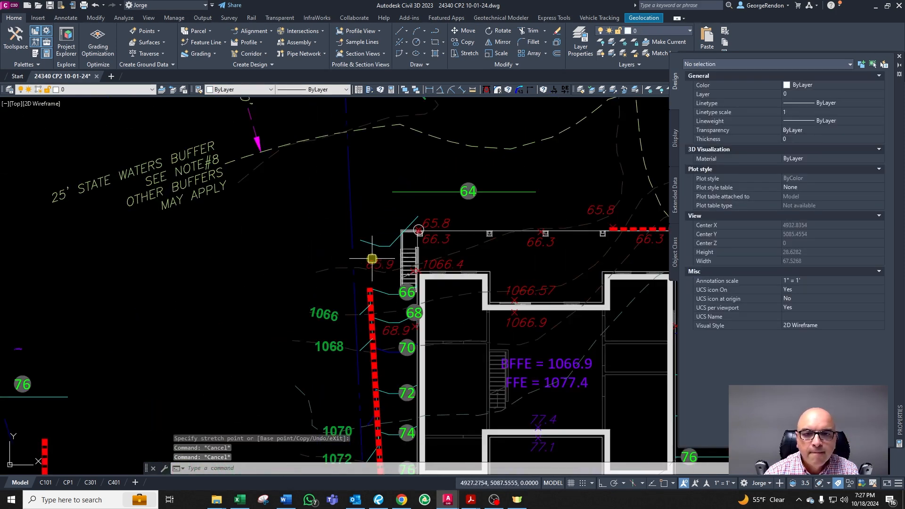
pyautogui.scroll(2, 360, 245)
pyautogui.scroll(-3, 400, 229)
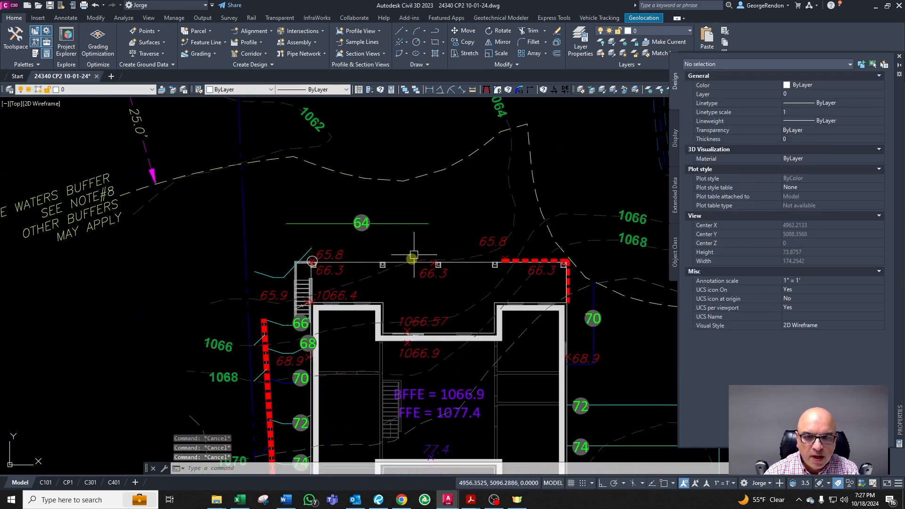
pyautogui.scroll(2, 375, 251)
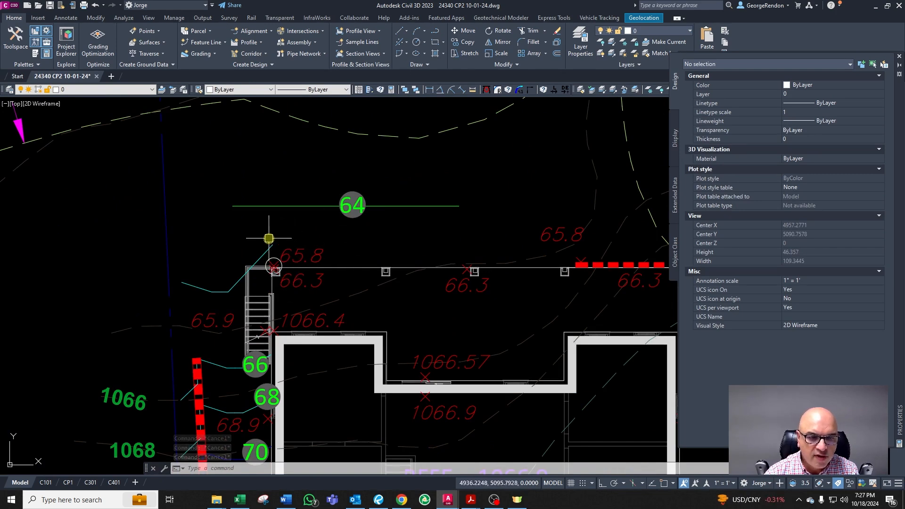
pyautogui.scroll(-2, 323, 238)
pyautogui.scroll(2, 378, 245)
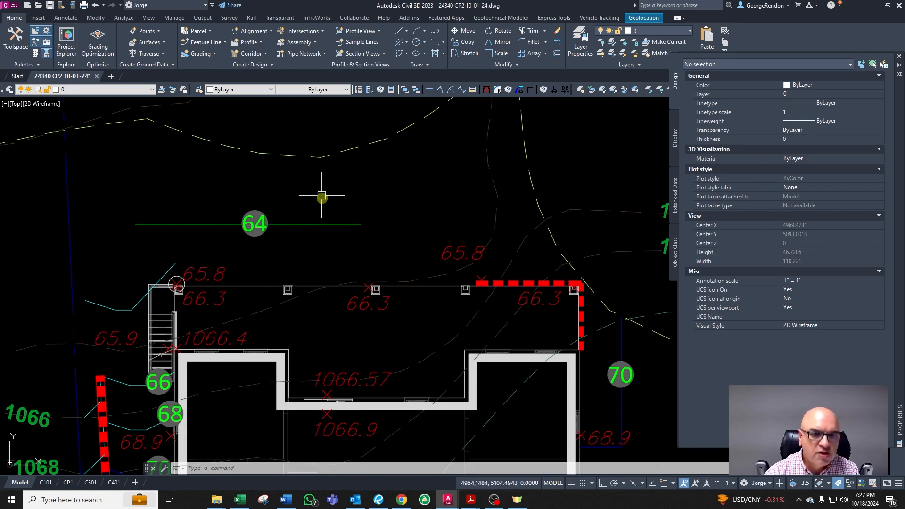
pyautogui.scroll(-2, 327, 237)
pyautogui.scroll(2, 390, 237)
pyautogui.press('Escape')
pyautogui.press('Escape')
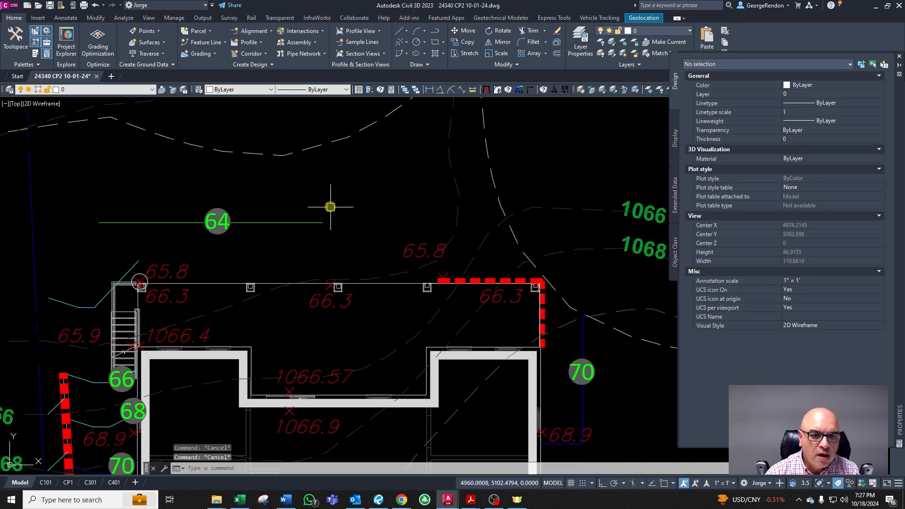
# Step: Change the copied contour line north of the house to the minor contour layer by matching an existing contour
pyautogui.click(292, 208)
pyautogui.click(268, 233)
pyautogui.write('cg')
pyautogui.rightClick(189, 270)
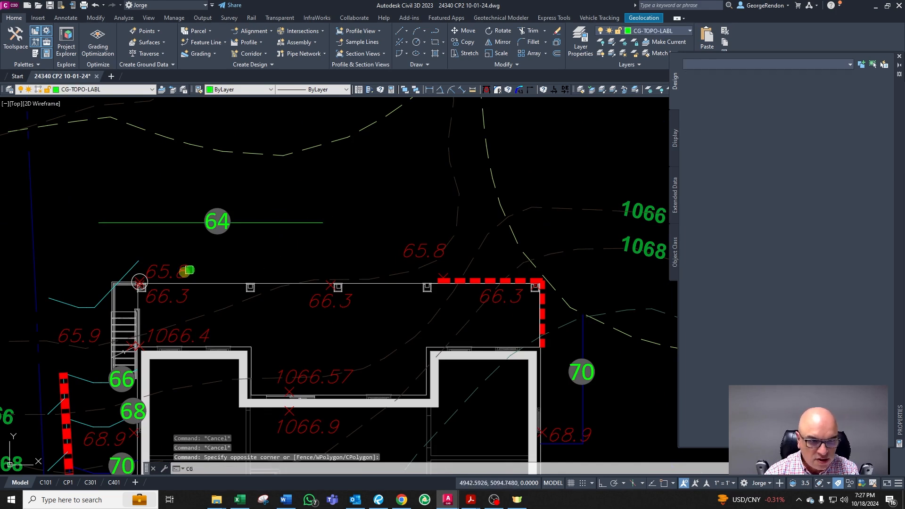
pyautogui.click(140, 259)
pyautogui.press('Escape')
# Step: Measure the distance from the top wall line up to the copied contour line
pyautogui.rightClick(266, 286)
pyautogui.click(271, 282)
pyautogui.click(222, 282)
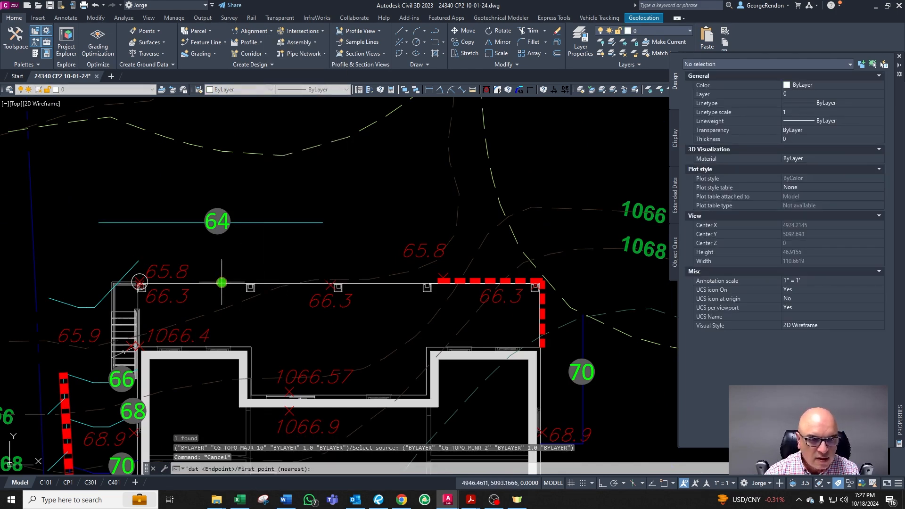
pyautogui.click(266, 222)
pyautogui.press('Escape')
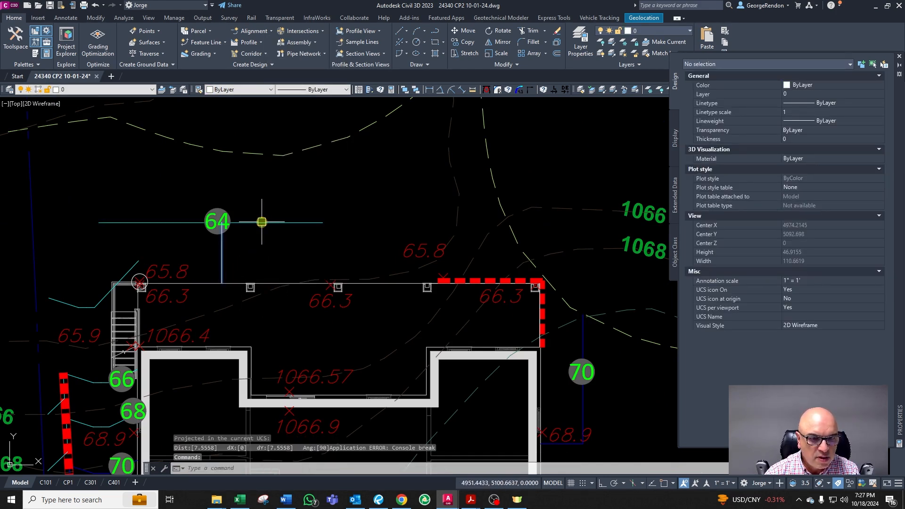
# Step: Delete the copied contour line north of the house
pyautogui.click(262, 222)
pyautogui.press('Delete')
pyautogui.press('Escape')
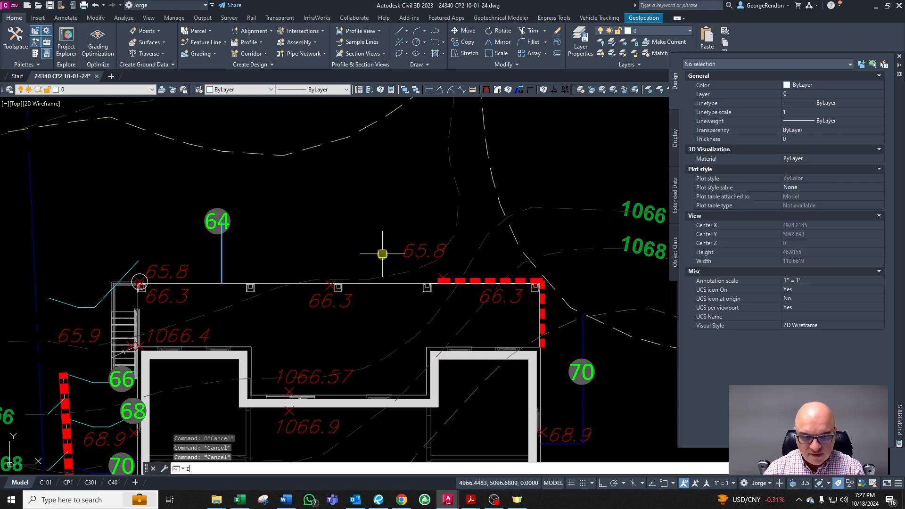
# Step: Stretch the top wall line's west end out past the stairs with ortho on
pyautogui.click(203, 281)
pyautogui.press('Escape')
pyautogui.click(391, 284)
pyautogui.press('F8')
pyautogui.click(113, 285)
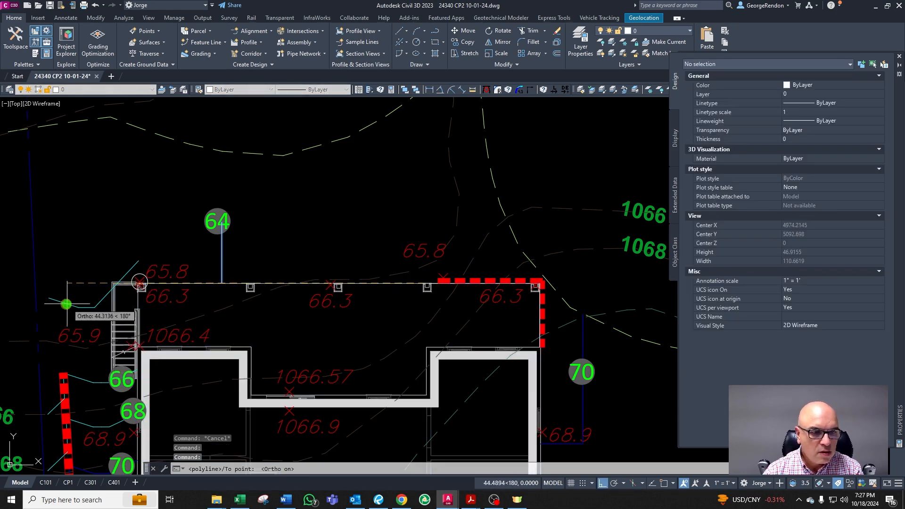
pyautogui.press('Return')
# Step: Offset the top wall line 10 units north of the house
pyautogui.write('o')
pyautogui.press('Return')
pyautogui.write('10')
pyautogui.press('Return')
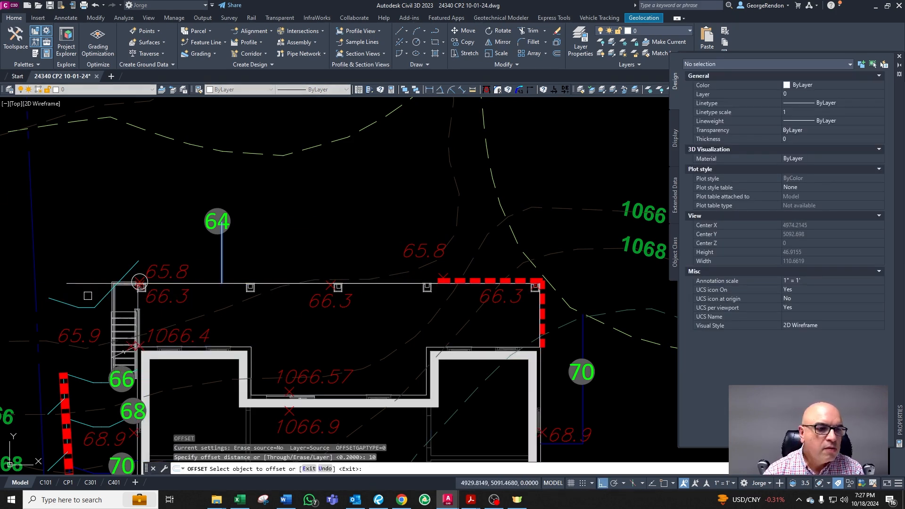
pyautogui.click(98, 283)
pyautogui.click(256, 251)
pyautogui.press('Escape')
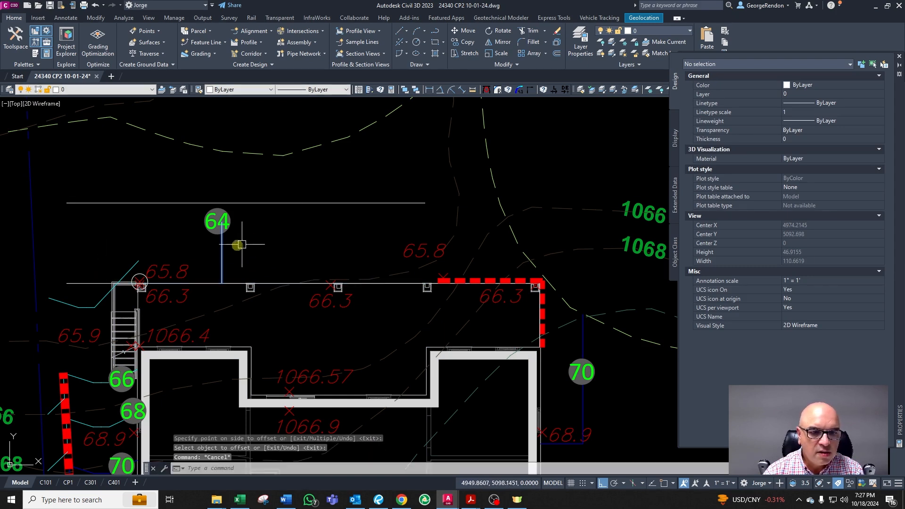
pyautogui.click(222, 248)
pyautogui.click(375, 247)
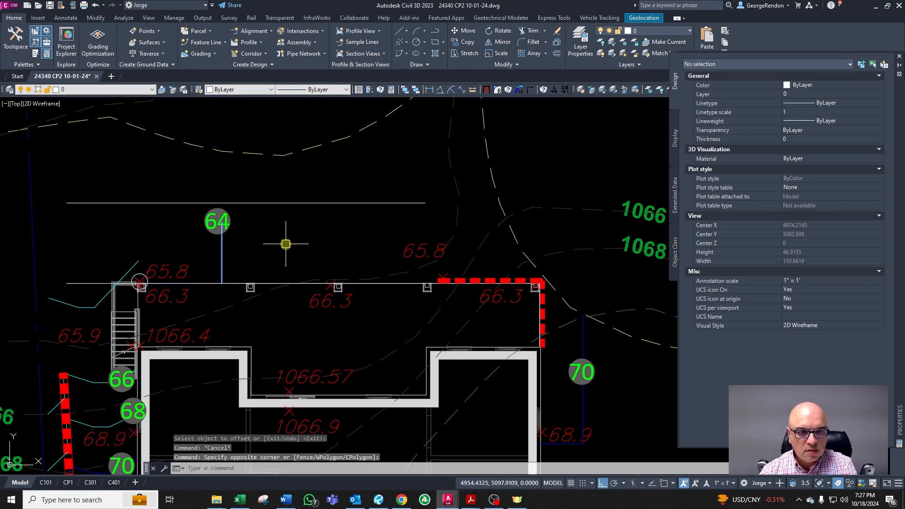
pyautogui.press('Escape')
pyautogui.press('Escape')
pyautogui.scroll(-2, 299, 238)
pyautogui.scroll(2, 265, 240)
pyautogui.press('Escape')
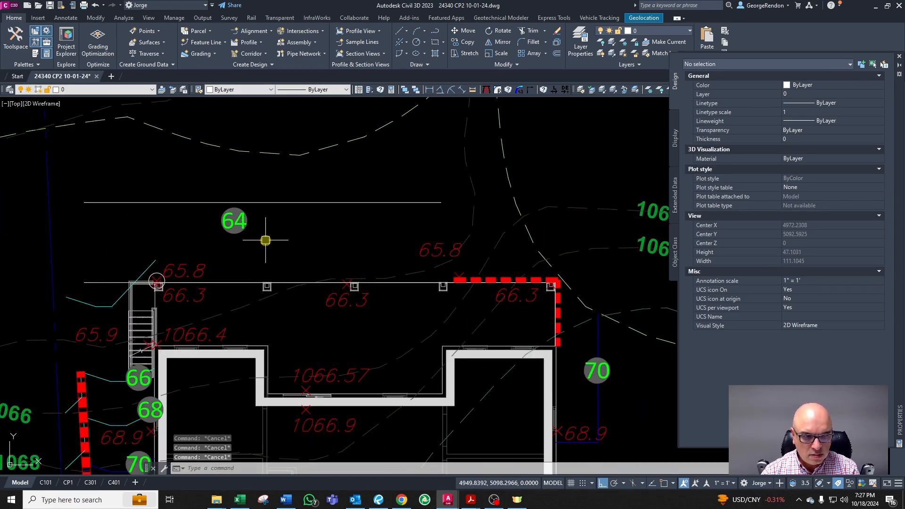
# Step: Chamfer the contour west of the stairs with the offset line to join them at a corner
pyautogui.write('cha')
pyautogui.press('Return')
pyautogui.click(147, 268)
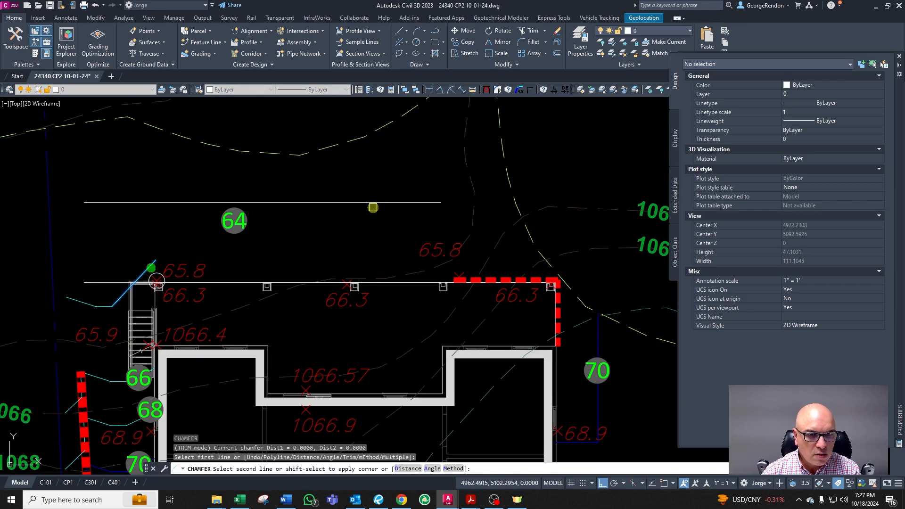
pyautogui.press('Escape')
# Step: Match the offset line to the minor contour layer using an existing contour as source
pyautogui.click(379, 200)
pyautogui.click(344, 216)
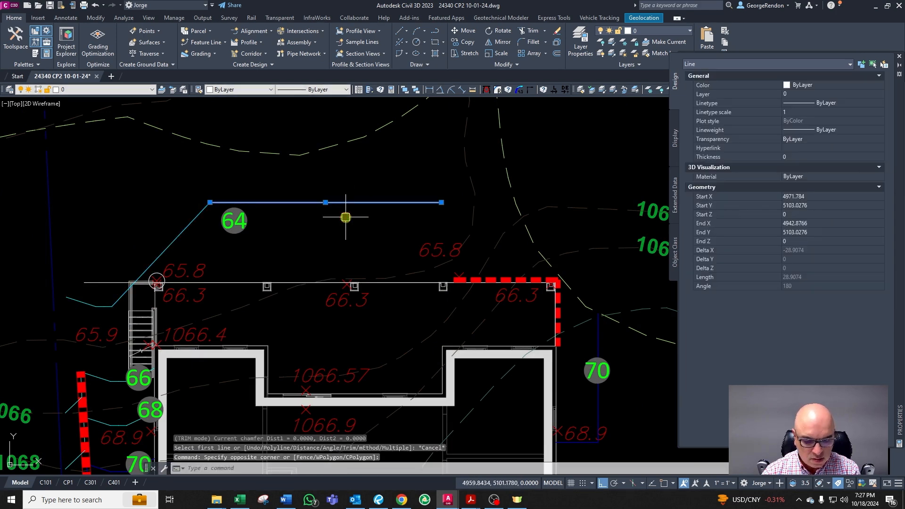
pyautogui.write('cg')
pyautogui.press('Return')
pyautogui.click(188, 226)
pyautogui.press('Escape')
pyautogui.press('Escape')
pyautogui.scroll(-2, 295, 235)
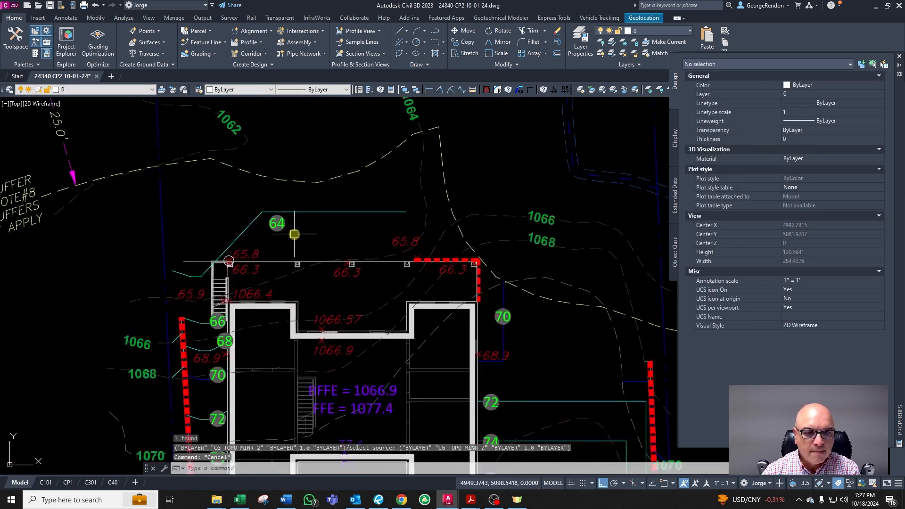
# Step: Move the 64 contour label east onto the new contour line north of the house
pyautogui.scroll(2, 258, 217)
pyautogui.click(258, 217)
pyautogui.scroll(2, 293, 232)
pyautogui.write('m')
pyautogui.press('Return')
pyautogui.click(280, 246)
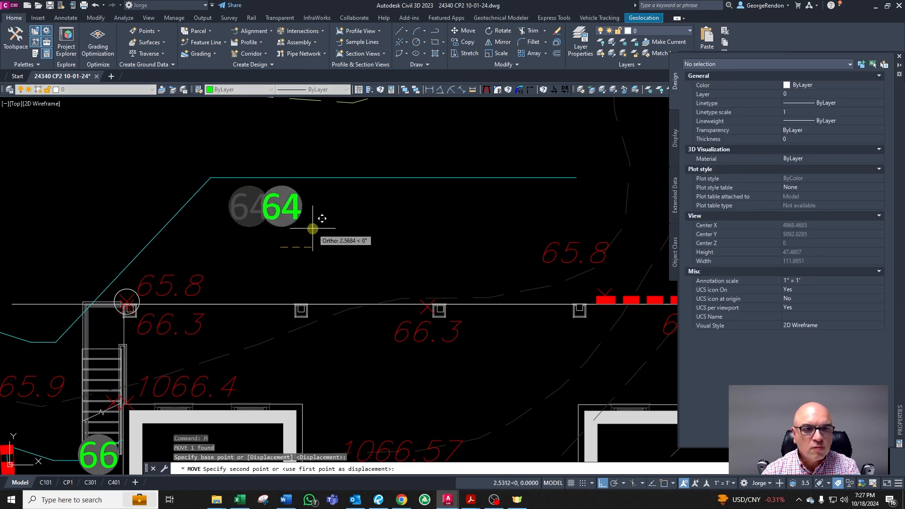
pyautogui.click(395, 212)
pyautogui.press('Escape')
pyautogui.press('Escape')
pyautogui.press('Escape')
# Step: Measure the distance from the top wall line to the new contour line
pyautogui.write("'dst")
pyautogui.press('Return')
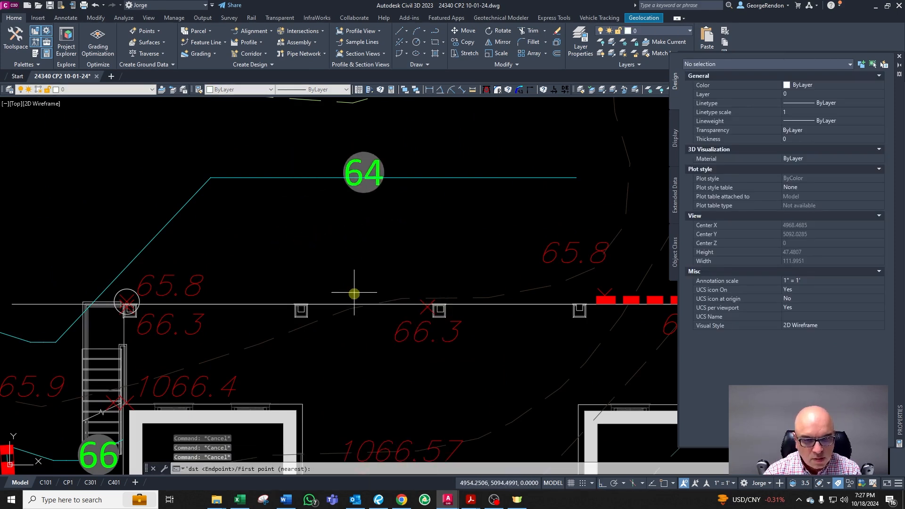
pyautogui.click(350, 301)
pyautogui.click(431, 179)
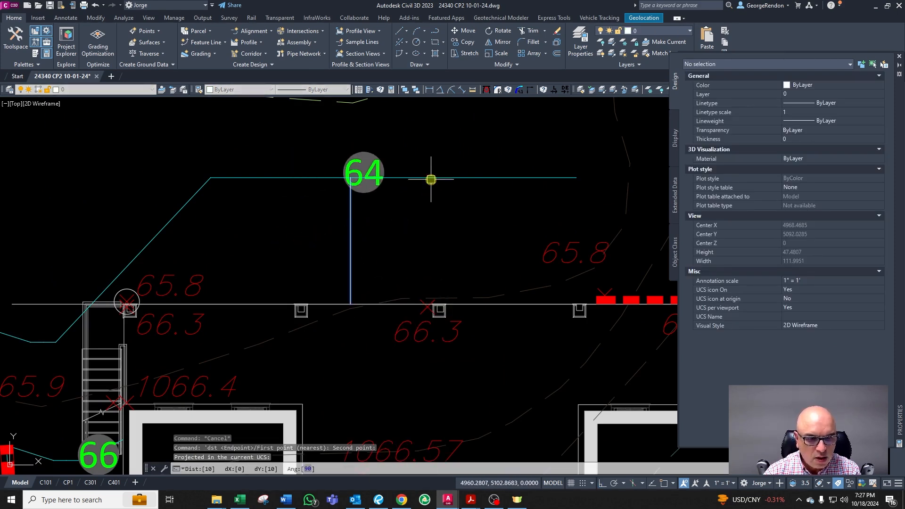
pyautogui.press('Escape')
# Step: Extend the new contour line north of the house with the Extend command
pyautogui.scroll(-2, 337, 235)
pyautogui.scroll(-3, 475, 236)
pyautogui.scroll(3, 420, 228)
pyautogui.click(460, 198)
pyautogui.press('Escape')
pyautogui.press('Escape')
pyautogui.press('Escape')
pyautogui.write('ex')
pyautogui.press('Return')
pyautogui.click(408, 222)
pyautogui.scroll(-2, 352, 217)
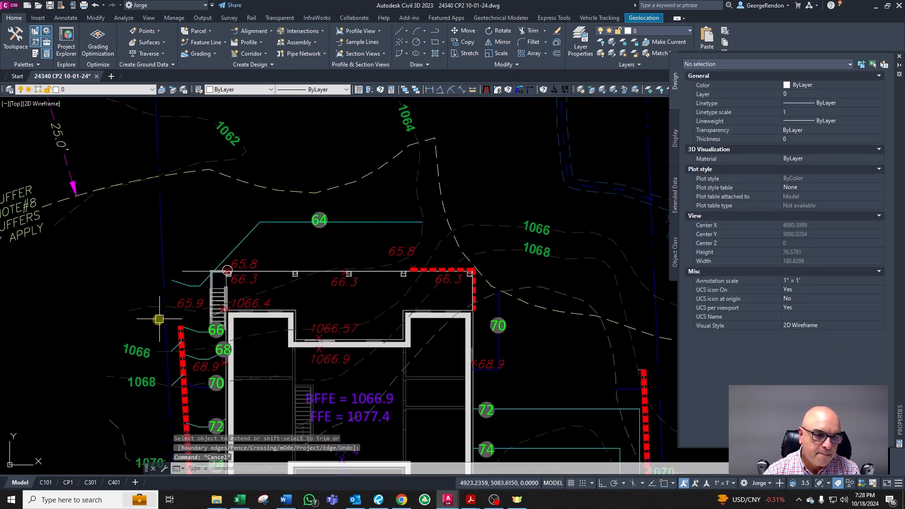
pyautogui.scroll(3, 160, 317)
pyautogui.press('Escape')
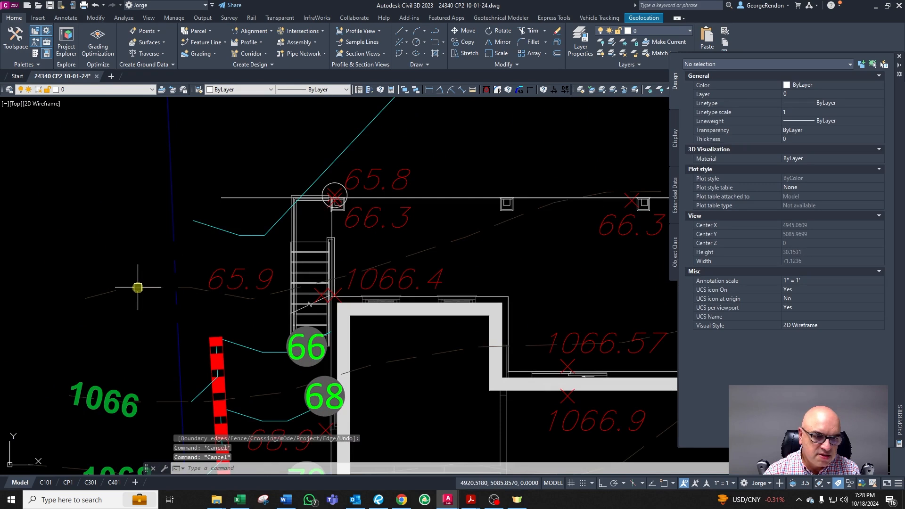
# Step: Copy the 1066 contour label up onto the contour west of the stairs
pyautogui.click(138, 290)
pyautogui.press('Escape')
pyautogui.click(101, 385)
pyautogui.write('co')
pyautogui.press('space')
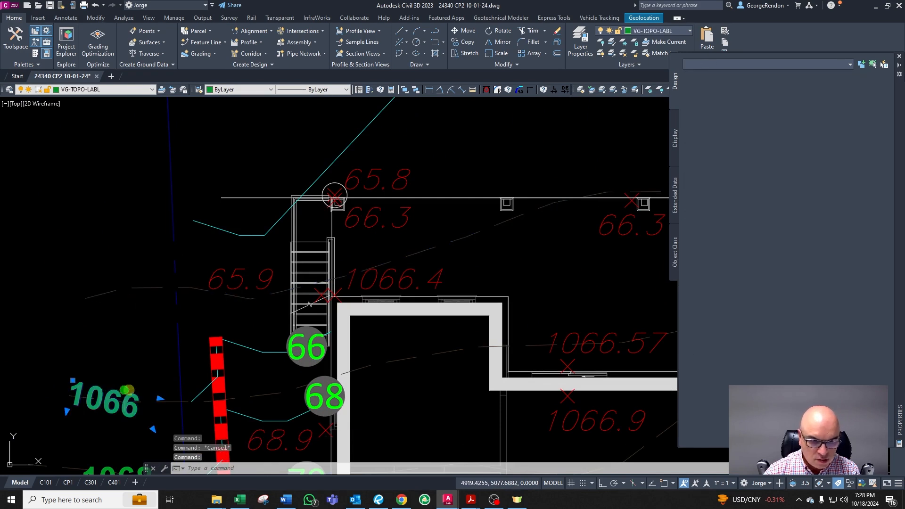
pyautogui.click(131, 390)
pyautogui.click(141, 286)
pyautogui.press('Escape')
# Step: Rotate the copied 1066 label to align with its contour
pyautogui.click(105, 298)
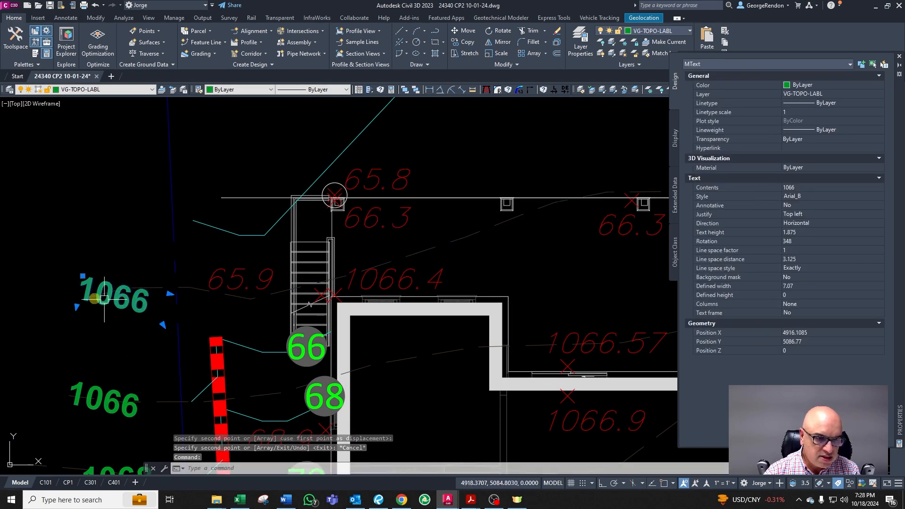
pyautogui.click(83, 279)
pyautogui.press('space')
pyautogui.press('space')
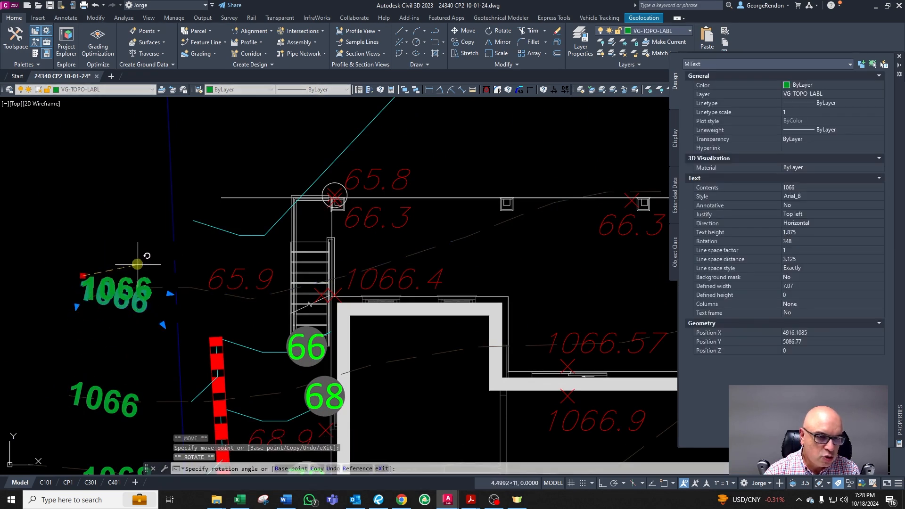
pyautogui.click(137, 264)
pyautogui.press('Escape')
pyautogui.scroll(2, 202, 276)
pyautogui.press('Escape')
pyautogui.press('Escape')
pyautogui.write('0')
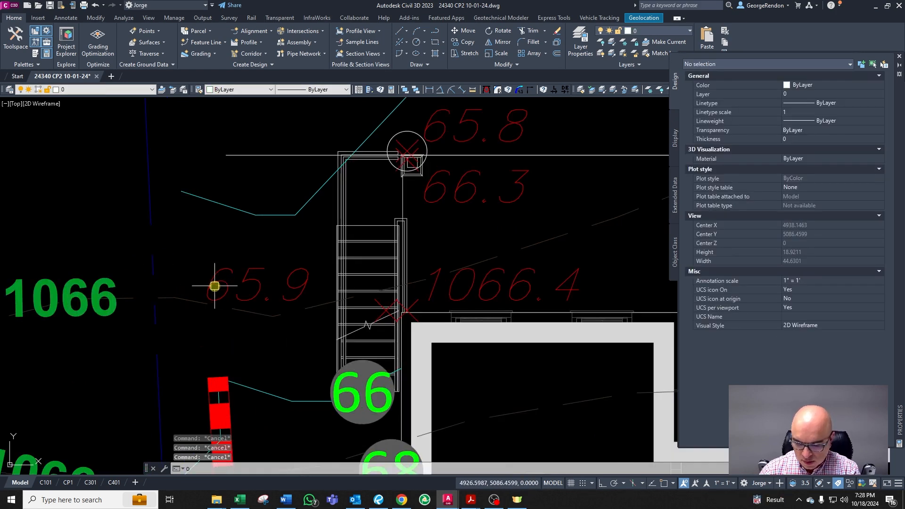
pyautogui.write('o')
pyautogui.press('Return')
pyautogui.write('0.5')
pyautogui.press('Return')
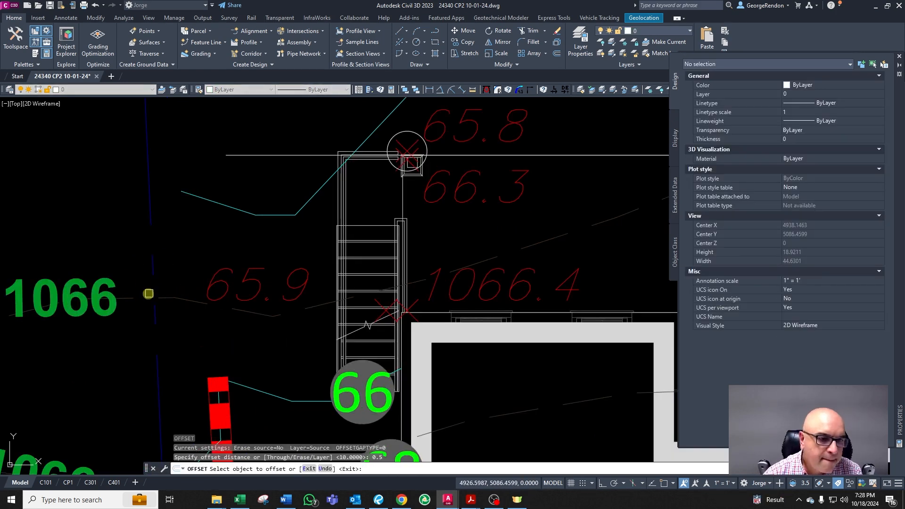
pyautogui.press('Escape')
# Step: Stretch the contour's west vertex up to meet the sloped line west of the stairs
pyautogui.scroll(4, 166, 300)
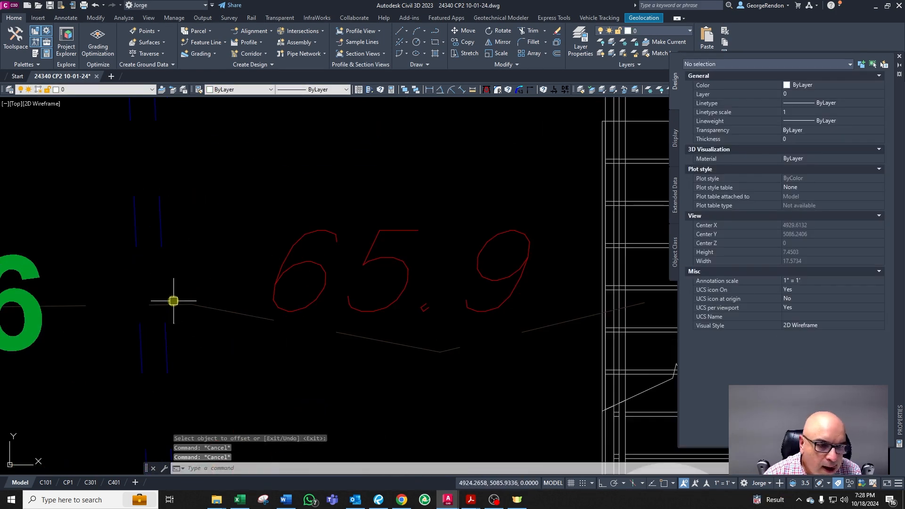
pyautogui.scroll(-4, 165, 302)
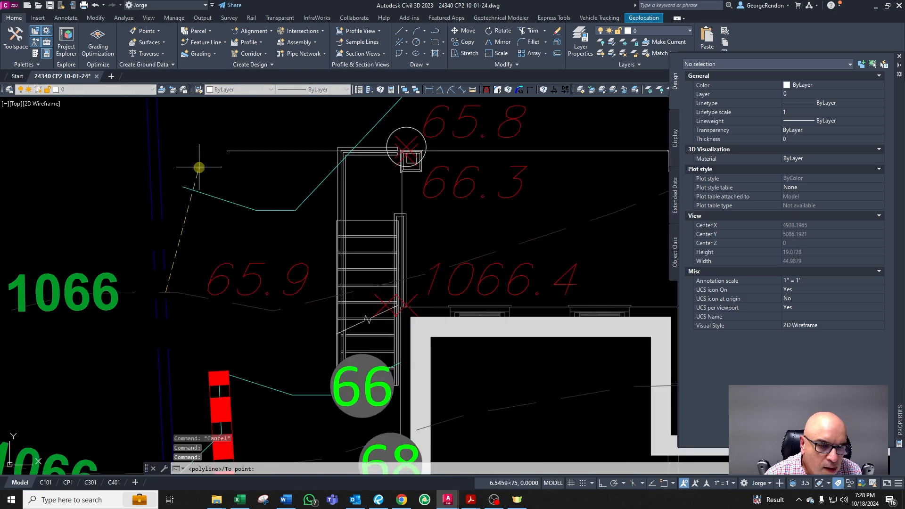
pyautogui.press('Escape')
pyautogui.click(193, 190)
pyautogui.click(182, 187)
pyautogui.click(197, 166)
pyautogui.press('Escape')
pyautogui.press('Escape')
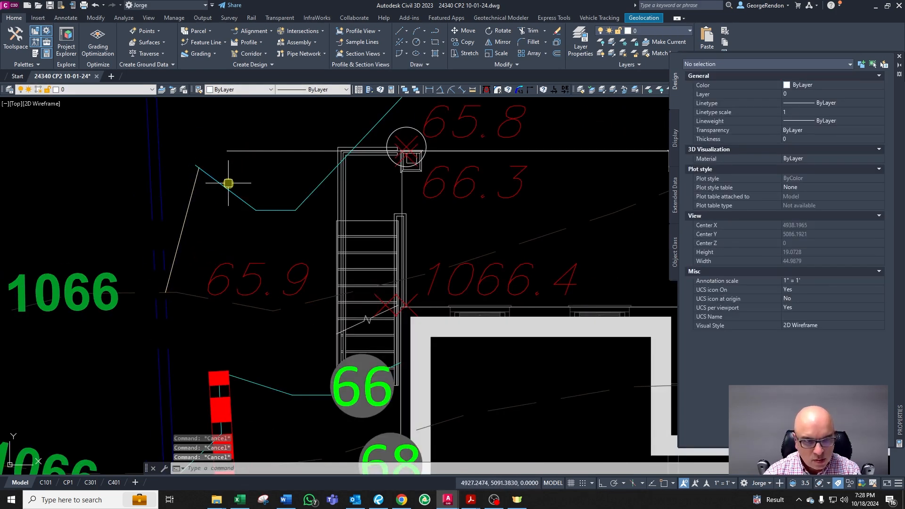
# Step: Fillet the corner between the sloped line and the contour west of the stairs, then delete the stray polyline beside it
pyautogui.write('f')
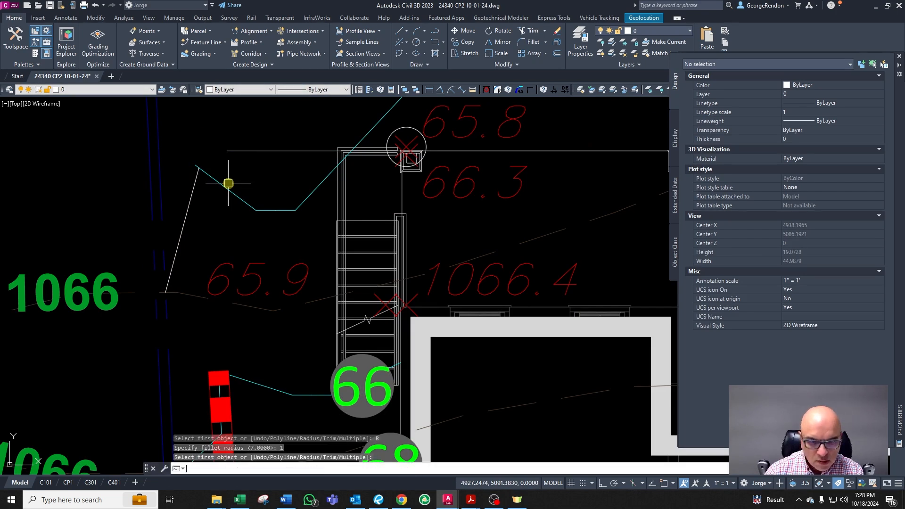
pyautogui.press('Return')
pyautogui.click(214, 176)
pyautogui.click(189, 203)
pyautogui.press('Return')
pyautogui.press('Escape')
pyautogui.click(214, 167)
pyautogui.click(190, 197)
pyautogui.press('Escape')
pyautogui.click(163, 179)
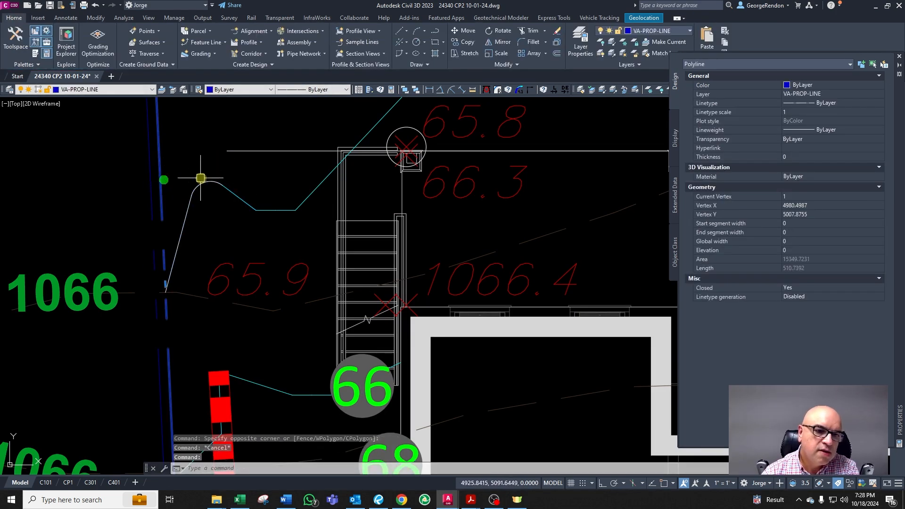
pyautogui.press('Delete')
# Step: Match the reshaped contour segments west of the stairs to the minor contour layer
pyautogui.click(226, 174)
pyautogui.click(186, 219)
pyautogui.write('ma')
pyautogui.press('Return')
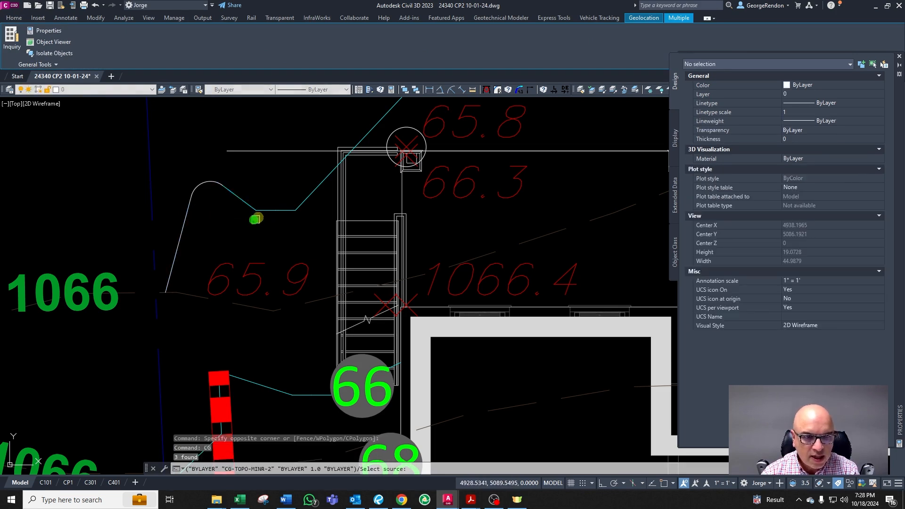
pyautogui.click(258, 213)
pyautogui.press('Escape')
# Step: Delete the reference circle at the northwest wall corner
pyautogui.scroll(-6, 226, 217)
pyautogui.scroll(2, 258, 218)
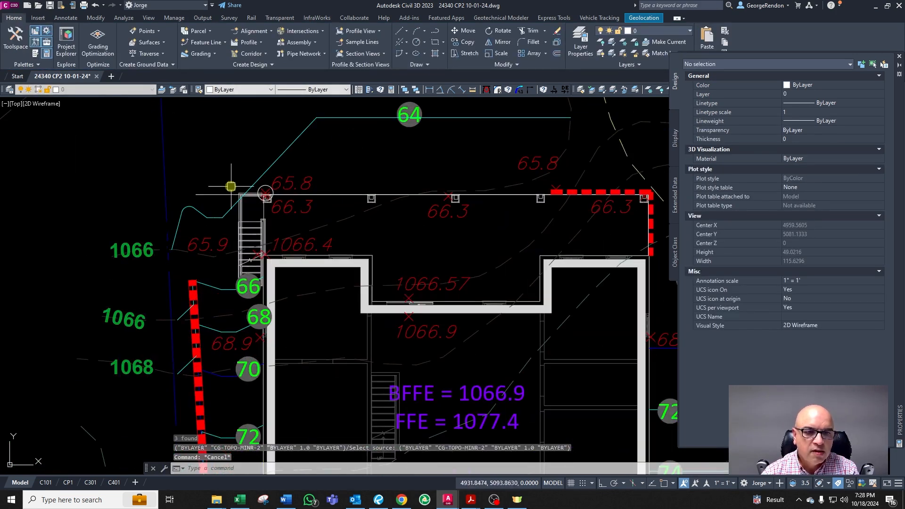
pyautogui.click(208, 194)
pyautogui.scroll(4, 268, 187)
pyautogui.press('Delete')
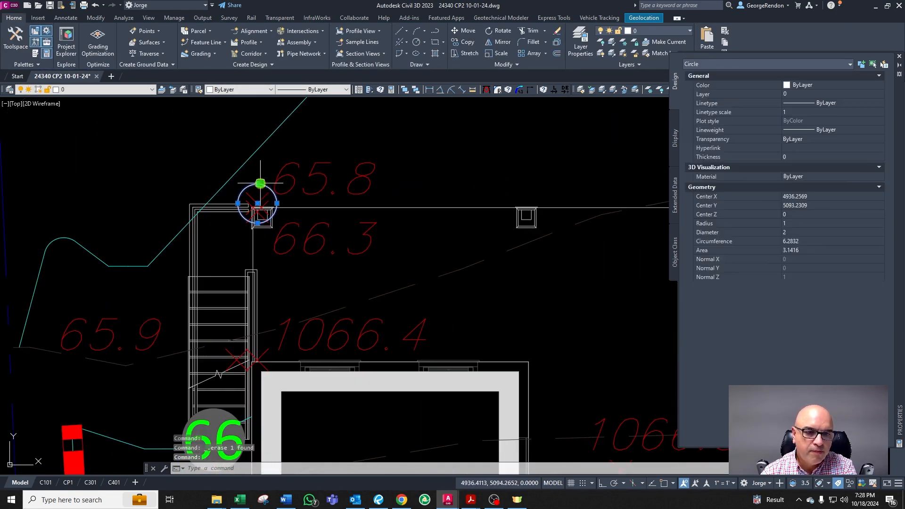
pyautogui.scroll(-4, 297, 198)
pyautogui.scroll(3, 359, 279)
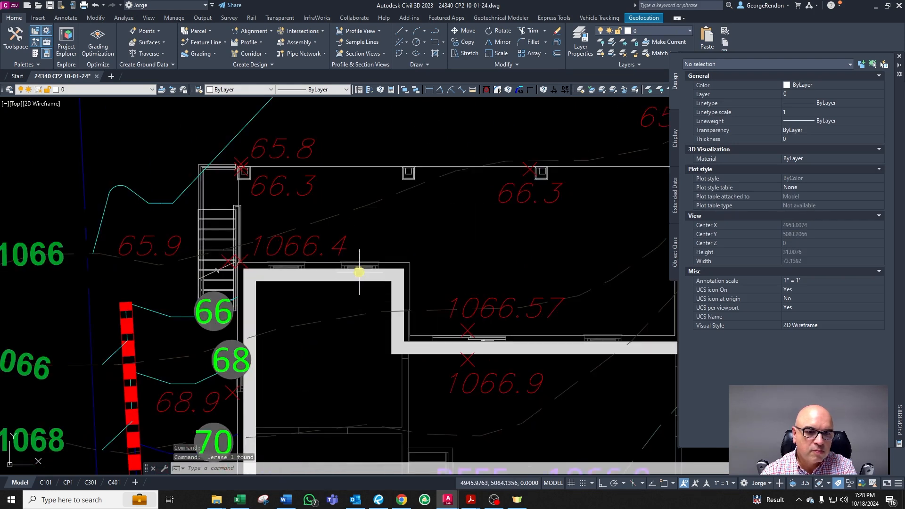
pyautogui.press('Escape')
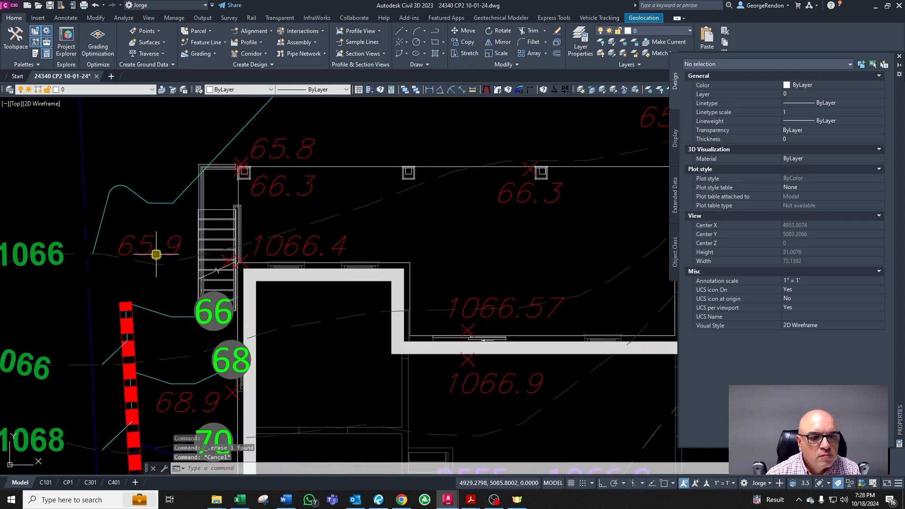
# Step: Change the 1066.4 spot elevation beside the stairs to 66.4
pyautogui.click(156, 254)
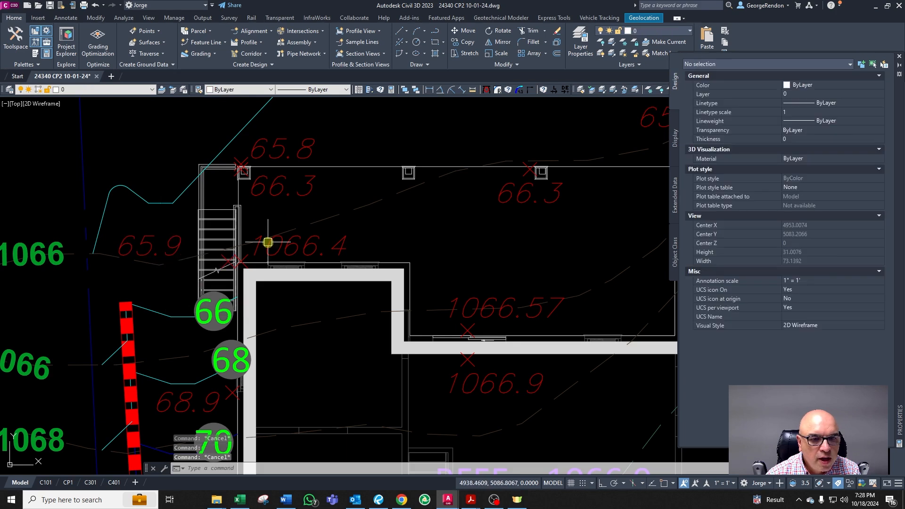
pyautogui.press('Escape')
pyautogui.doubleClick(306, 264)
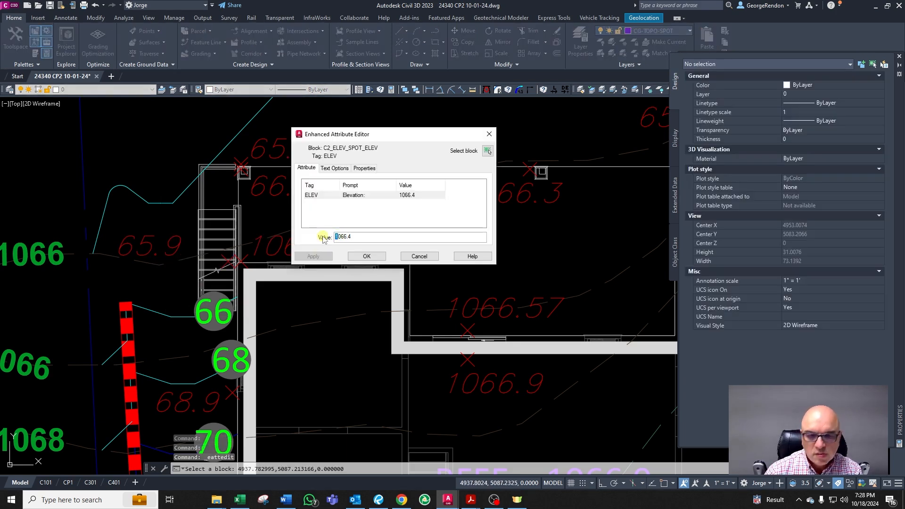
pyautogui.click(367, 256)
pyautogui.scroll(-2, 250, 262)
pyautogui.moveTo(421, 291); pyautogui.dragTo(349, 271, button='middle')
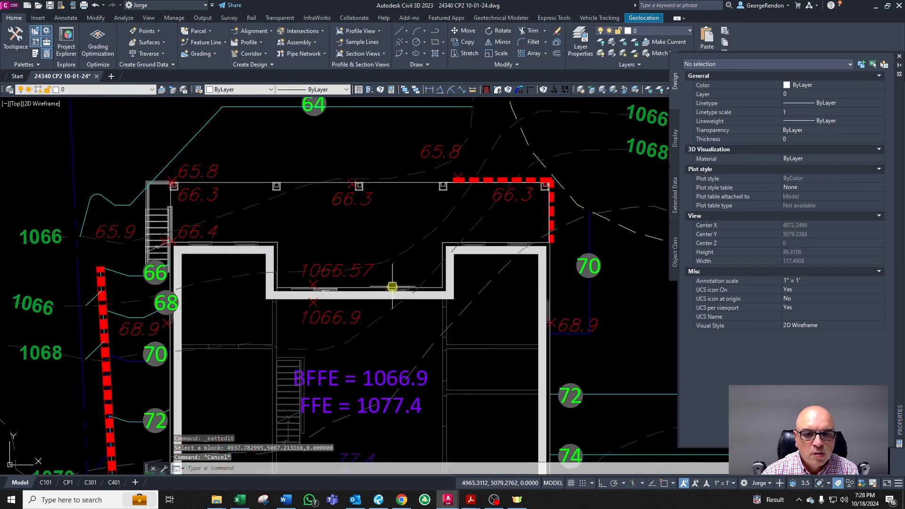
# Step: Change the 1066.57 and 1066.9 spot elevations inside the house's north notch to 66.57 and 66.9
pyautogui.doubleClick(330, 275)
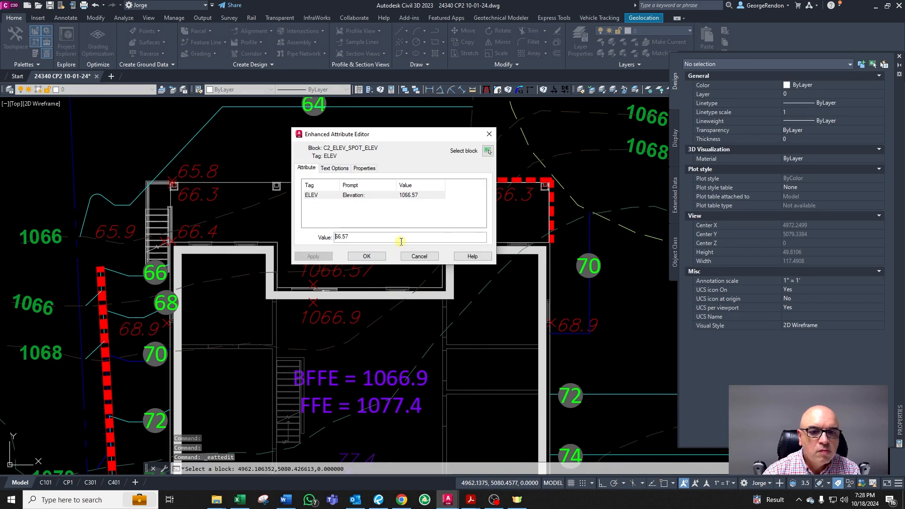
pyautogui.click(362, 257)
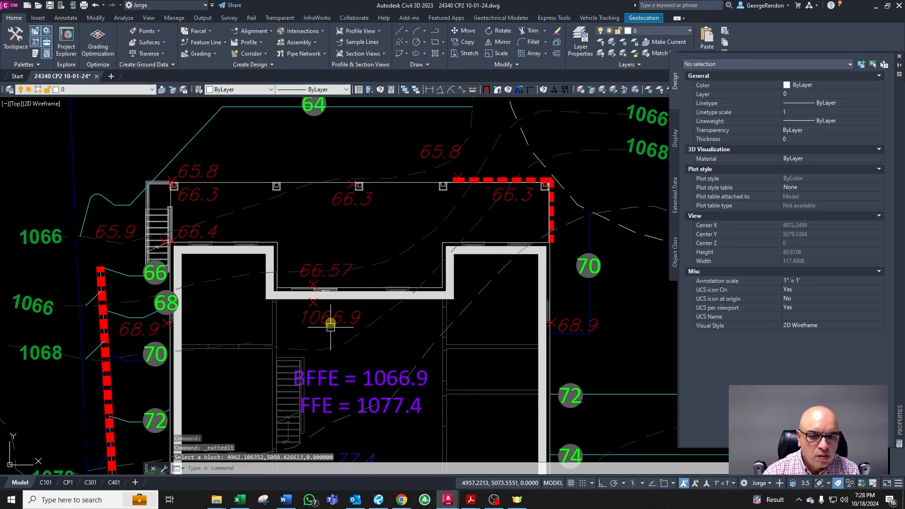
pyautogui.doubleClick(320, 319)
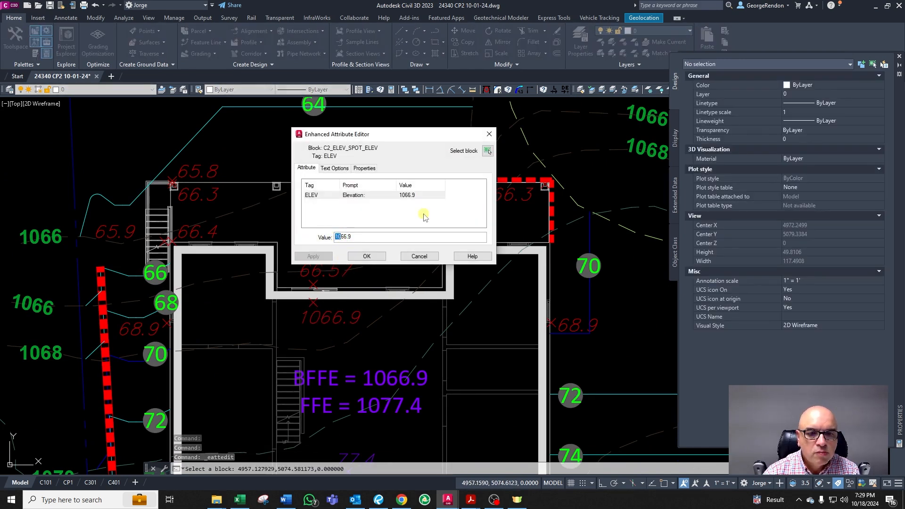
pyautogui.click(367, 256)
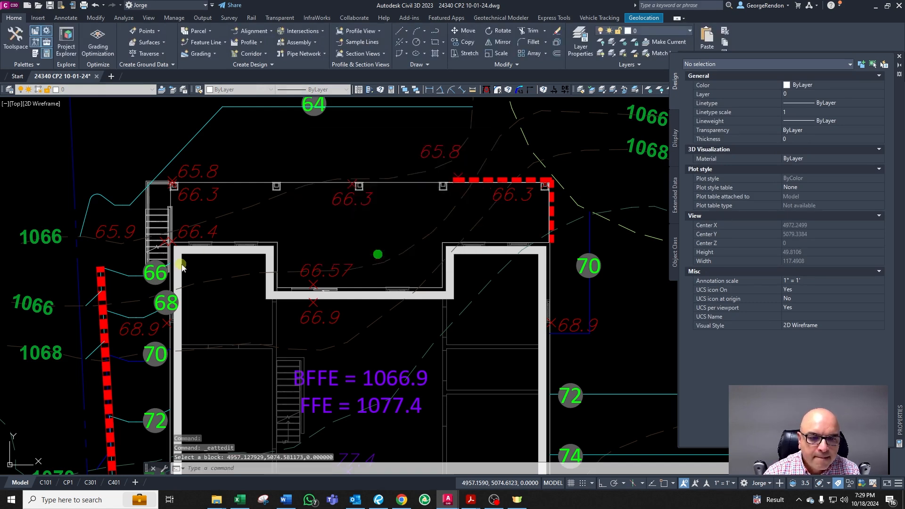
# Step: Save the drawing
pyautogui.scroll(-3, 212, 261)
pyautogui.scroll(3, 249, 317)
pyautogui.scroll(-5, 249, 317)
pyautogui.scroll(2, 305, 349)
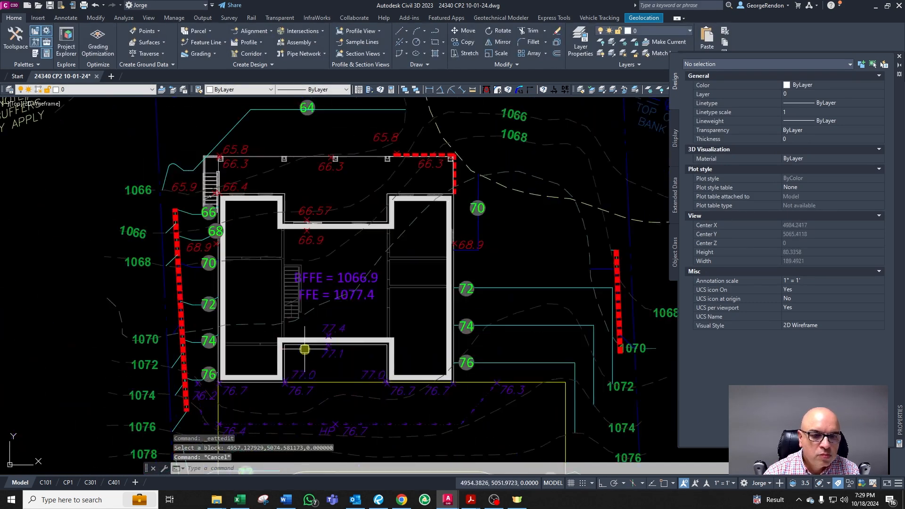
pyautogui.click(50, 5)
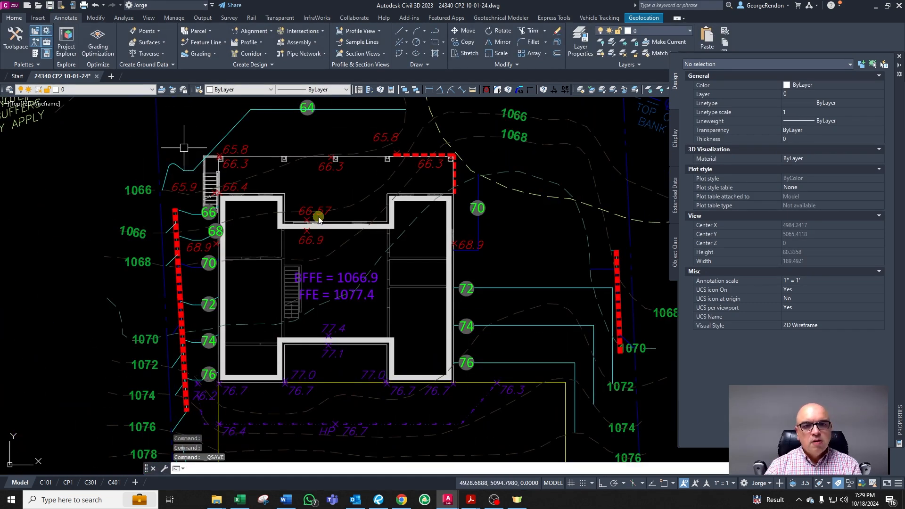
pyautogui.press('Escape')
pyautogui.press('Escape')
pyautogui.scroll(-4, 316, 215)
pyautogui.scroll(6, 283, 179)
pyautogui.scroll(-2, 281, 171)
pyautogui.scroll(2, 222, 216)
pyautogui.scroll(2, 251, 228)
pyautogui.scroll(-6, 283, 368)
pyautogui.scroll(5, 268, 371)
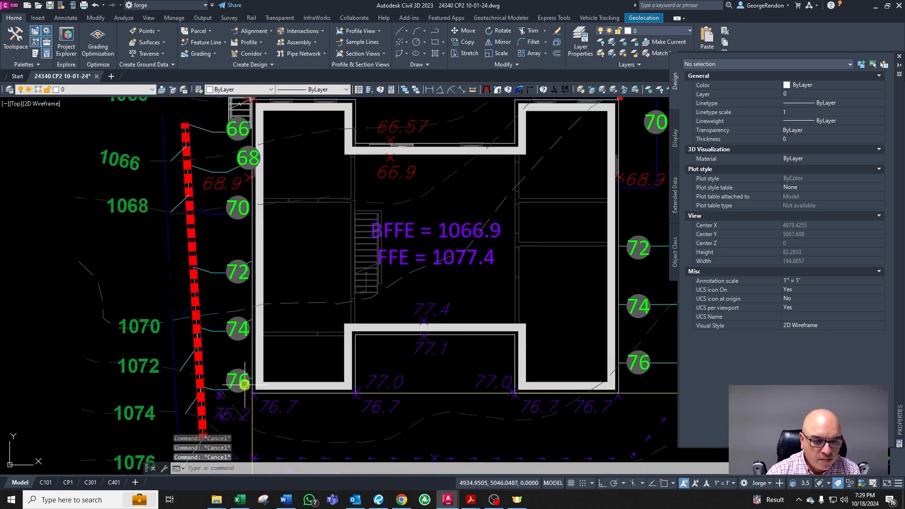
pyautogui.write('pl')
pyautogui.press('Return')
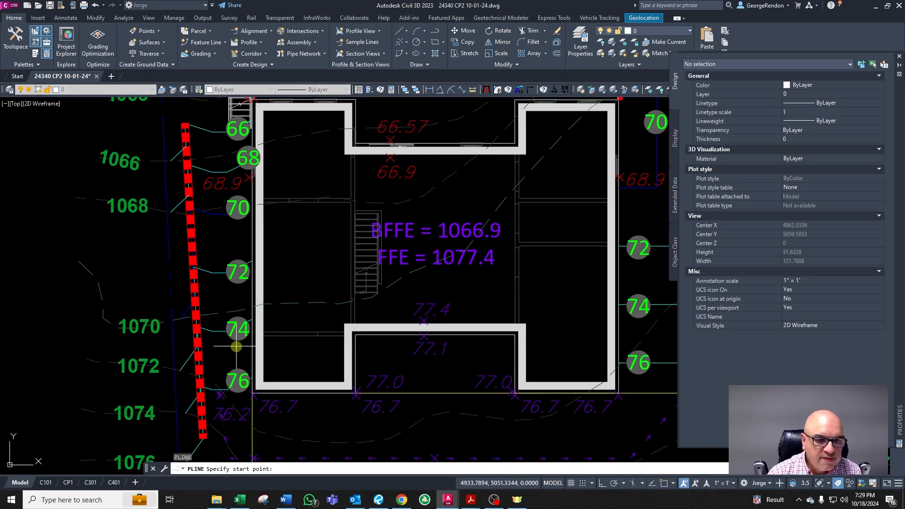
pyautogui.click(226, 403)
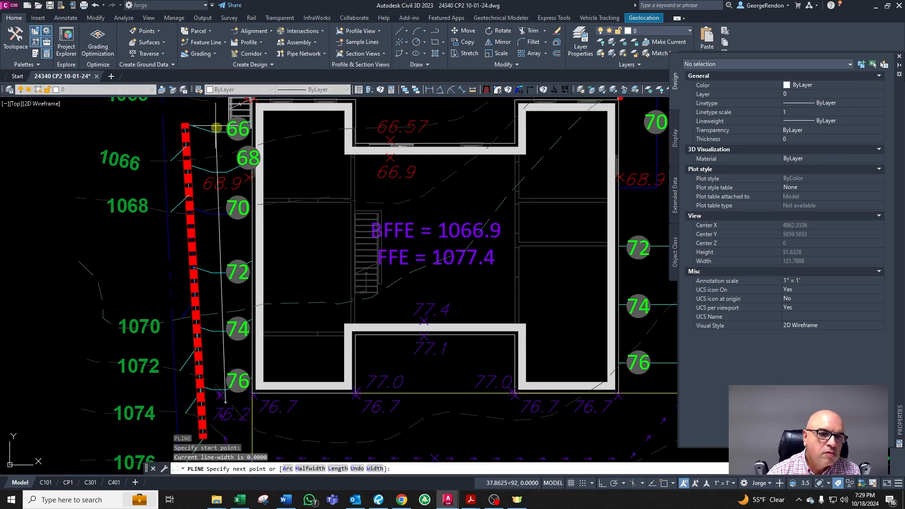
pyautogui.scroll(-3, 210, 125)
pyautogui.scroll(4, 226, 254)
pyautogui.click(197, 167)
pyautogui.scroll(-6, 194, 168)
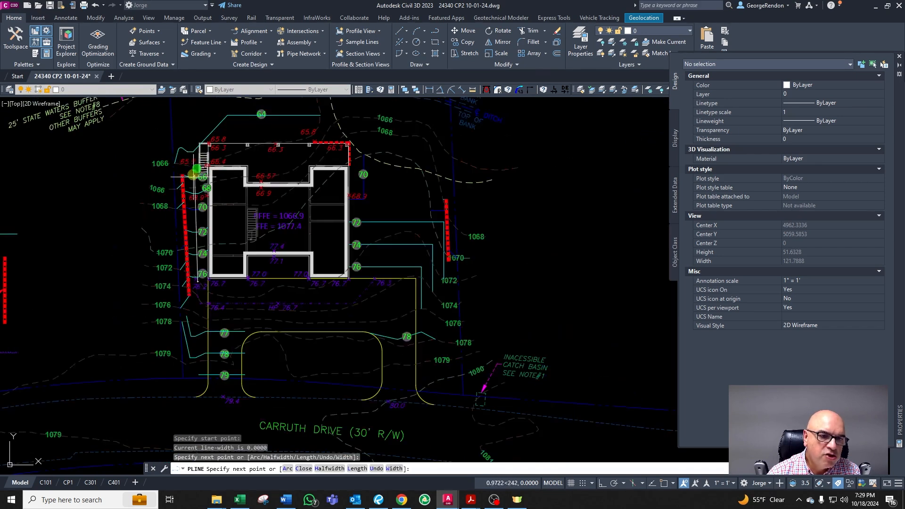
pyautogui.scroll(4, 185, 137)
pyautogui.click(184, 129)
pyautogui.scroll(-6, 188, 205)
pyautogui.scroll(6, 189, 144)
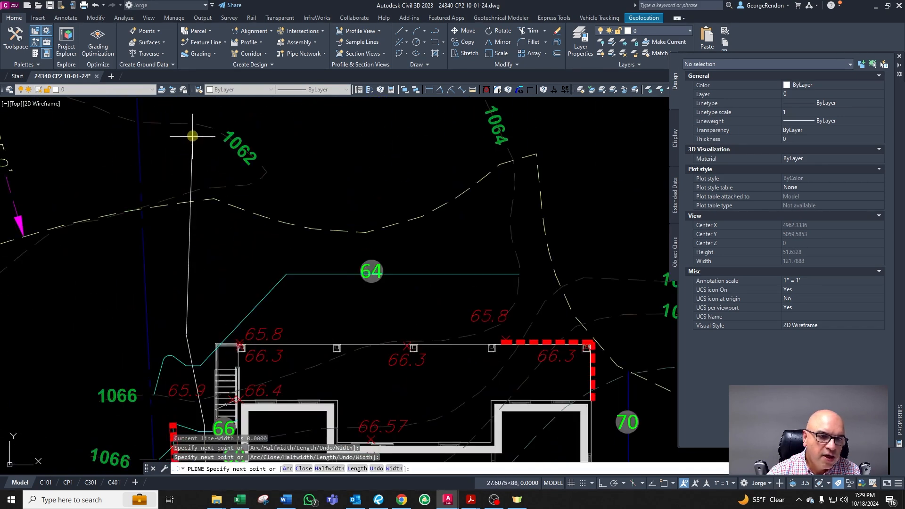
pyautogui.click(182, 159)
pyautogui.press('Return')
pyautogui.click(181, 160)
pyautogui.scroll(-5, 354, 243)
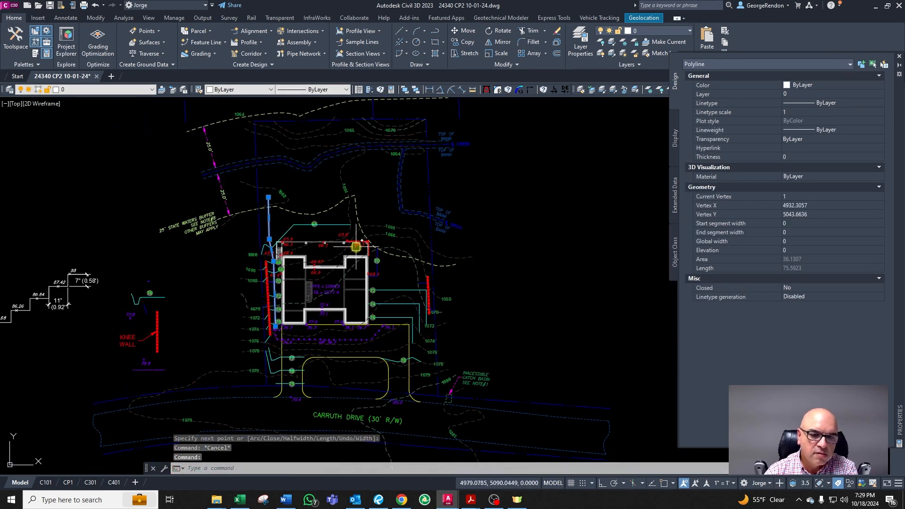
pyautogui.scroll(5, 313, 212)
pyautogui.press('Delete')
pyautogui.press('Escape')
pyautogui.scroll(-6, 340, 228)
pyautogui.press('Escape')
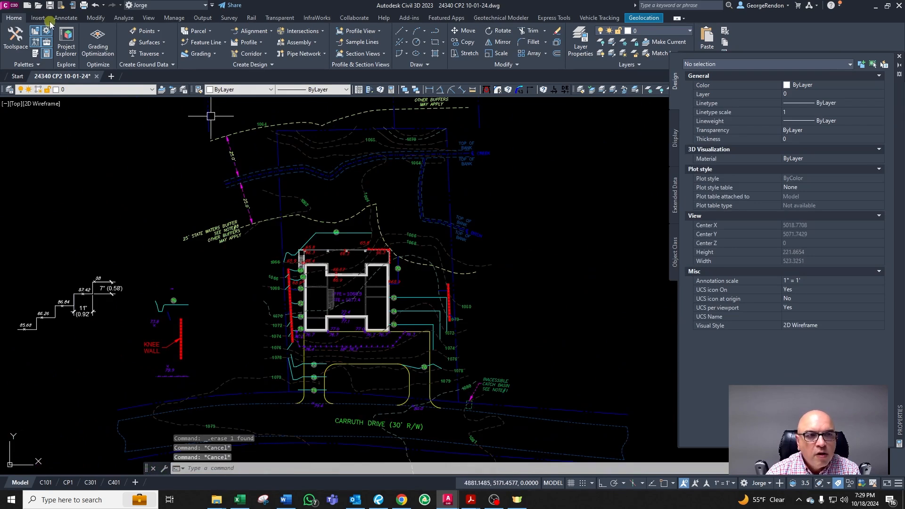
# Step: Save the drawing
pyautogui.click(50, 8)
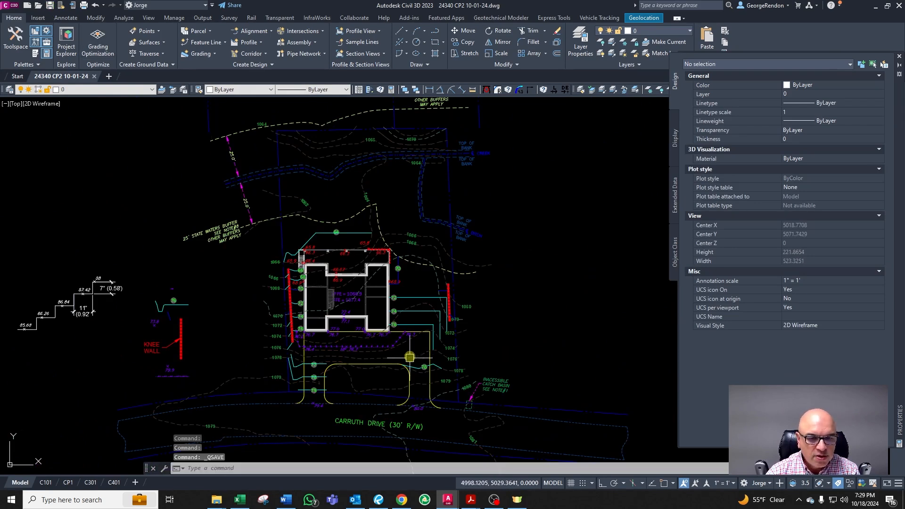
pyautogui.scroll(5, 365, 243)
pyautogui.scroll(-5, 326, 222)
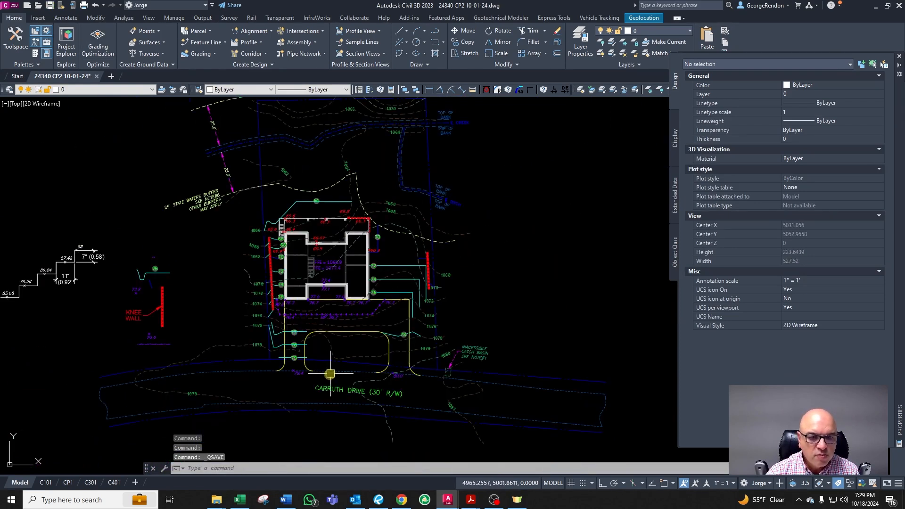
# Step: Copy the 76.4 spot elevation down next to the 77 contour label at the driveway's northwest corner
pyautogui.scroll(2, 330, 373)
pyautogui.scroll(2, 287, 348)
pyautogui.scroll(-2, 287, 347)
pyautogui.scroll(2, 360, 340)
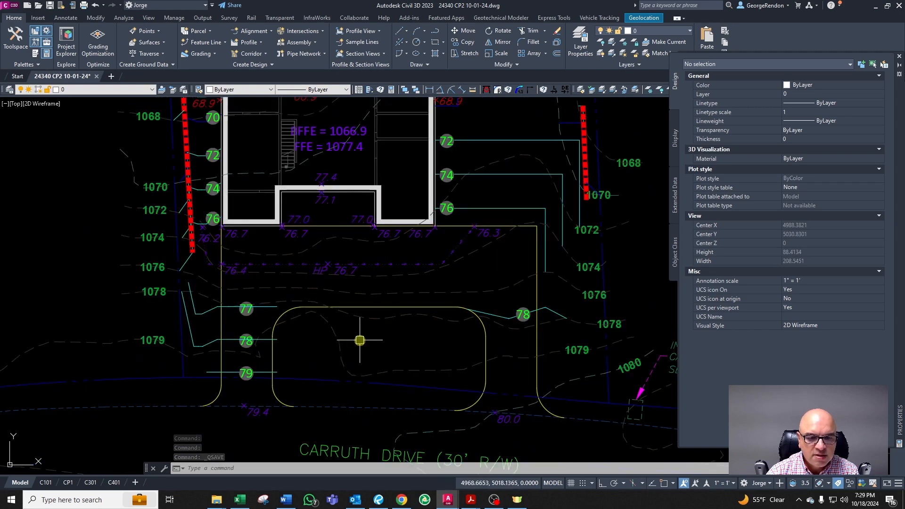
pyautogui.scroll(-2, 293, 305)
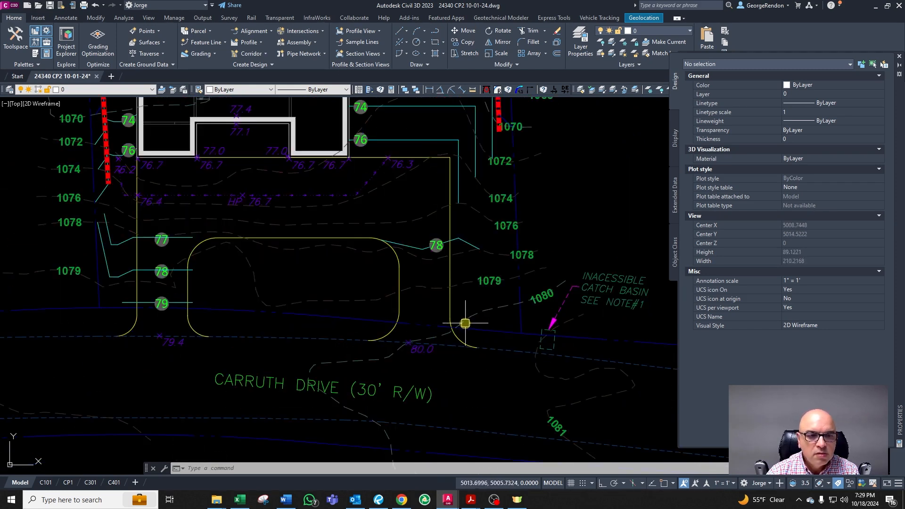
pyautogui.scroll(-3, 465, 323)
pyautogui.scroll(5, 414, 286)
pyautogui.scroll(-2, 405, 319)
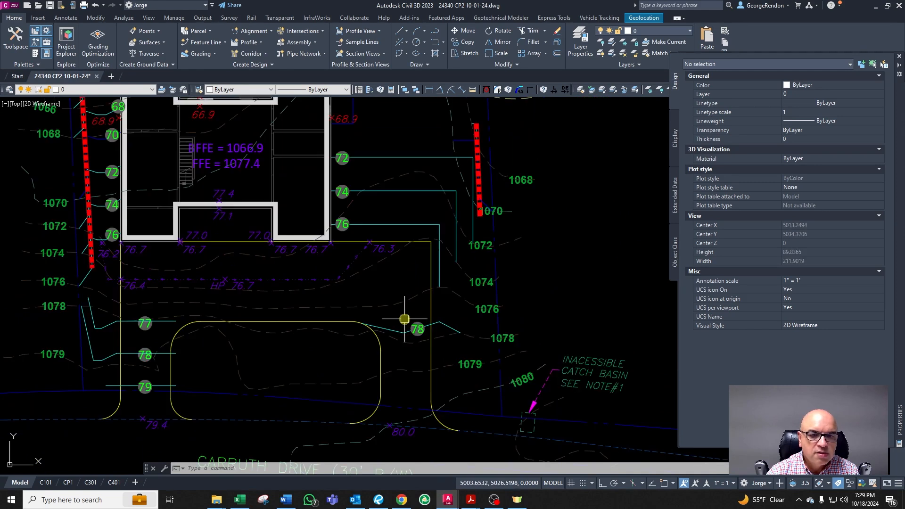
pyautogui.scroll(-3, 312, 337)
pyautogui.scroll(5, 158, 331)
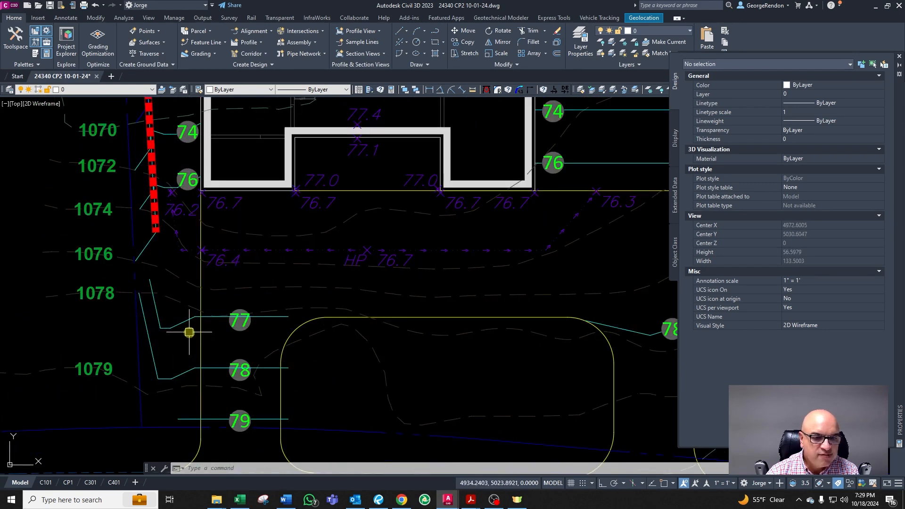
pyautogui.scroll(-1, 180, 333)
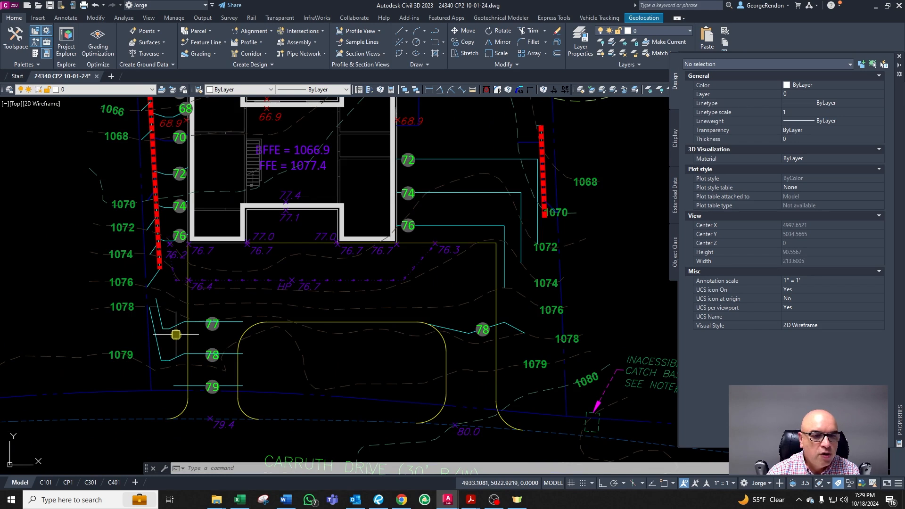
pyautogui.scroll(4, 226, 331)
pyautogui.click(193, 266)
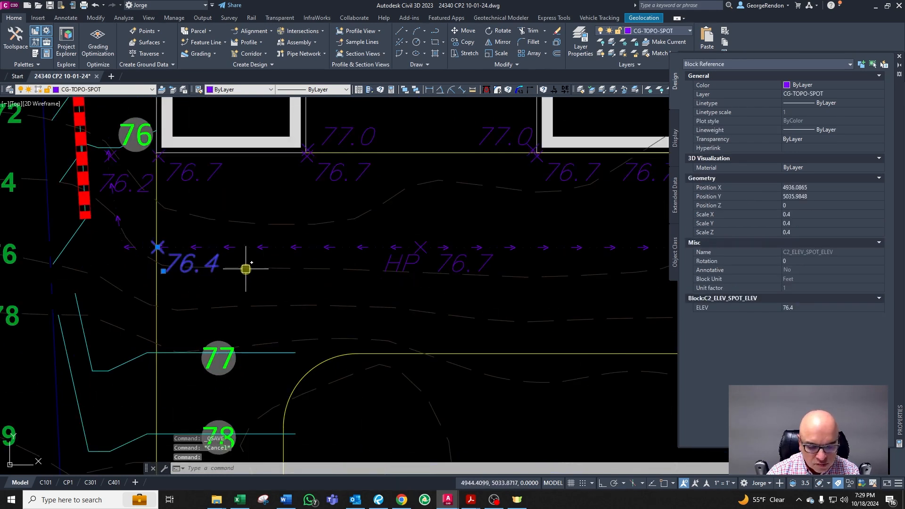
pyautogui.write('c')
pyautogui.press('Return')
pyautogui.click(237, 269)
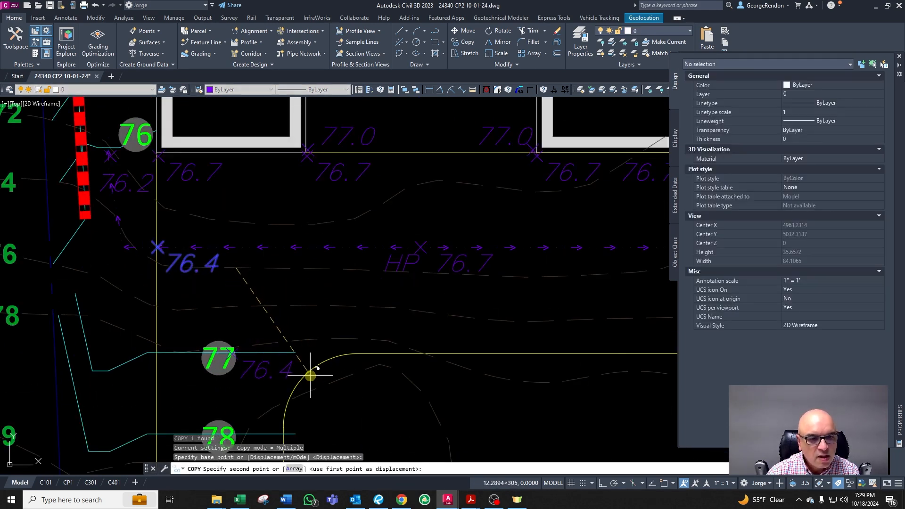
pyautogui.click(310, 376)
pyautogui.press('Escape')
# Step: Set the copied spot elevation's value to 77.0
pyautogui.click(263, 366)
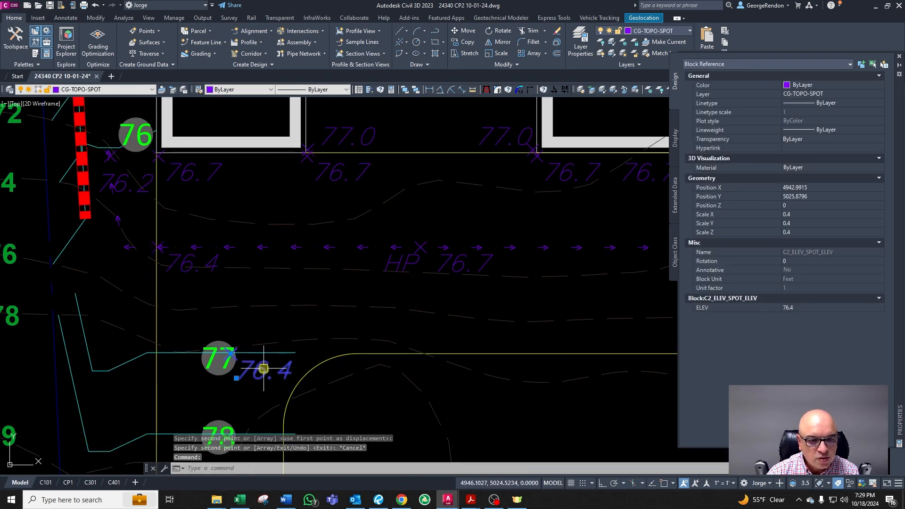
pyautogui.scroll(4, 237, 375)
pyautogui.scroll(2, 248, 365)
pyautogui.write('m')
pyautogui.press('Return')
pyautogui.click(272, 402)
pyautogui.press('Escape')
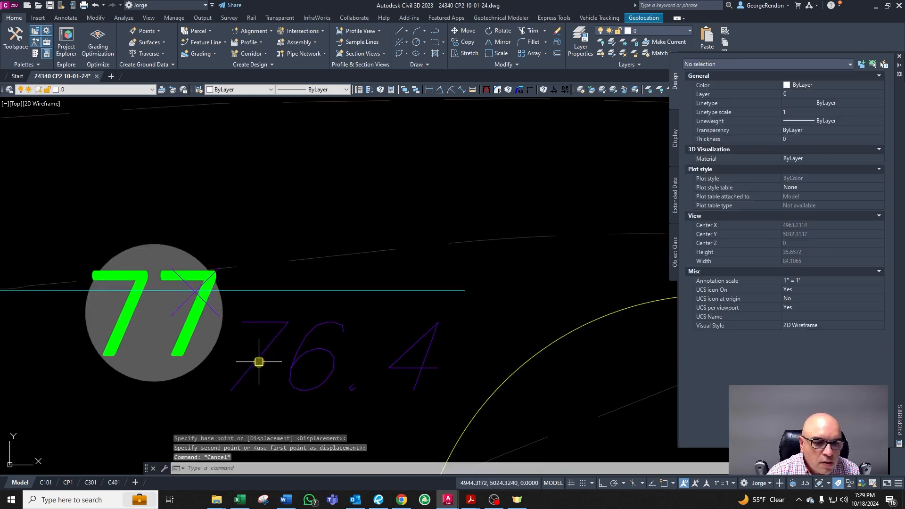
pyautogui.doubleClick(258, 362)
pyautogui.write('77')
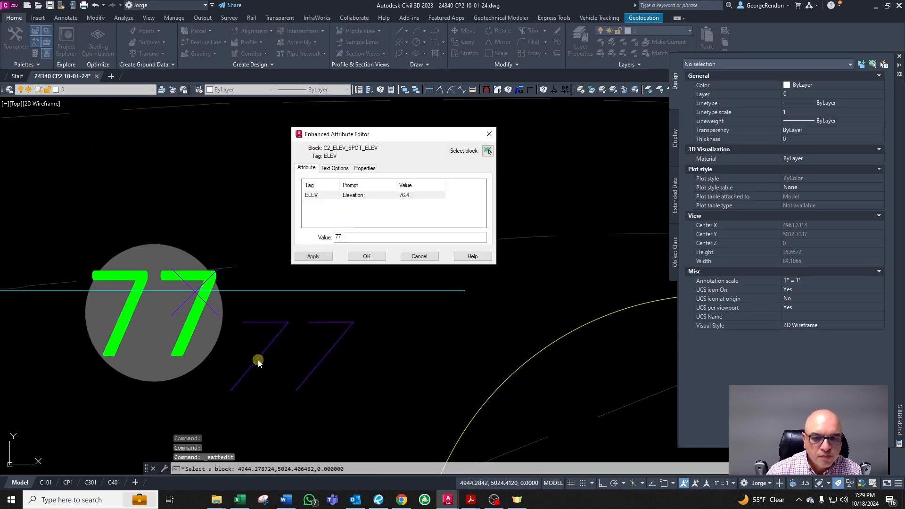
pyautogui.click(366, 257)
# Step: Delete a leftover object beside the new 77.0 spot elevation
pyautogui.scroll(-2, 370, 279)
pyautogui.click(378, 279)
pyautogui.scroll(-4, 396, 271)
pyautogui.press('Delete')
pyautogui.click(226, 268)
pyautogui.click(219, 270)
pyautogui.press('Escape')
pyautogui.scroll(-4, 217, 329)
pyautogui.scroll(4, 297, 306)
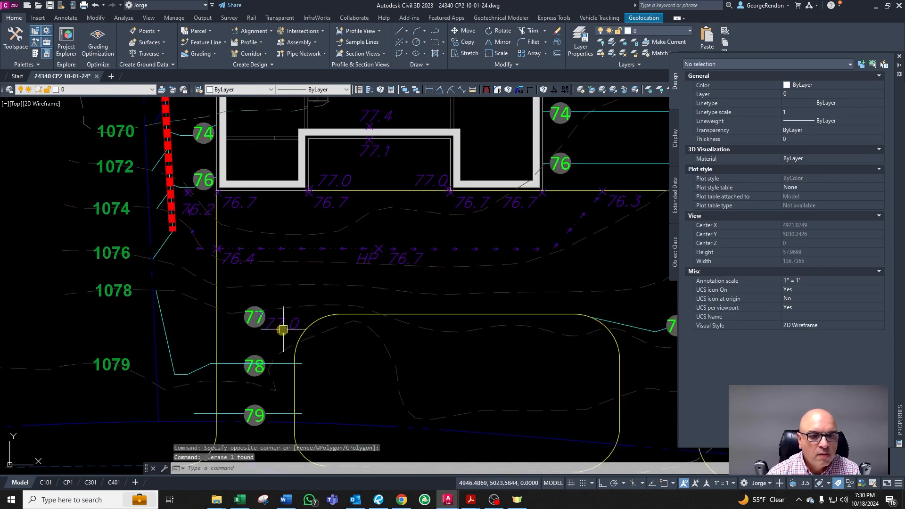
# Step: Copy the 77.0 spot elevation down to beside the 79 contour label west of the driveway
pyautogui.click(239, 310)
pyautogui.press('Escape')
pyautogui.scroll(-4, 298, 357)
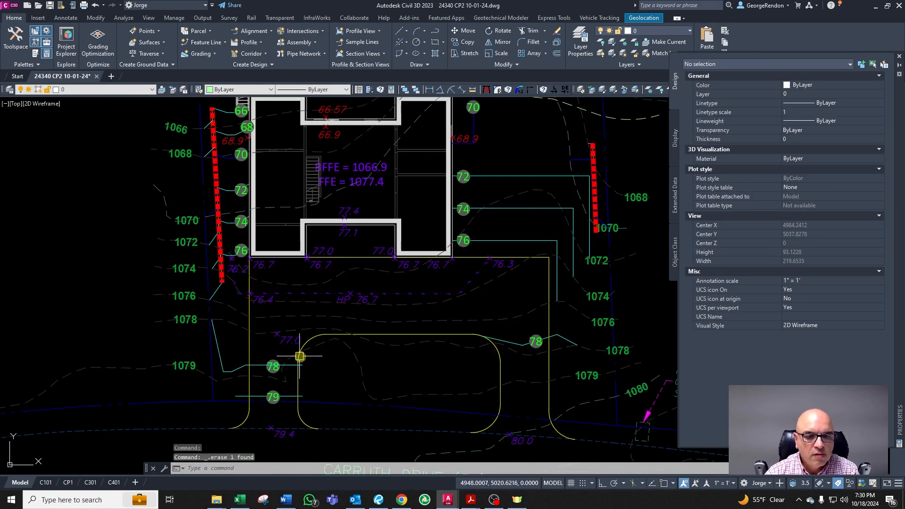
pyautogui.scroll(2, 301, 360)
pyautogui.scroll(-3, 278, 405)
pyautogui.scroll(2, 276, 415)
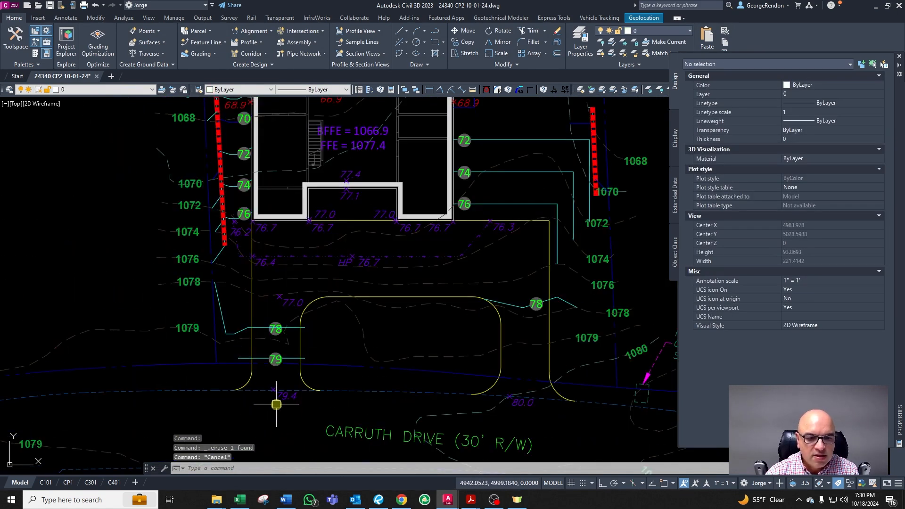
pyautogui.scroll(2, 285, 342)
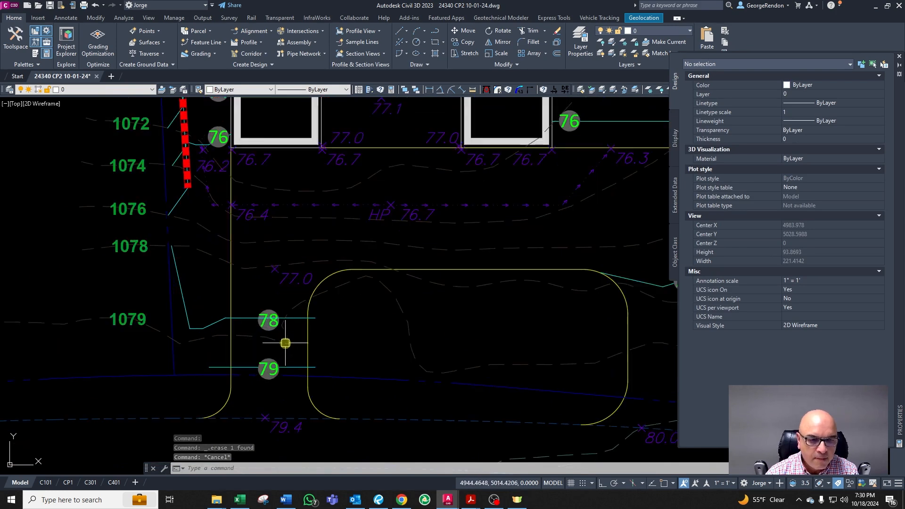
pyautogui.scroll(2, 285, 370)
pyautogui.press('Escape')
pyautogui.click(293, 219)
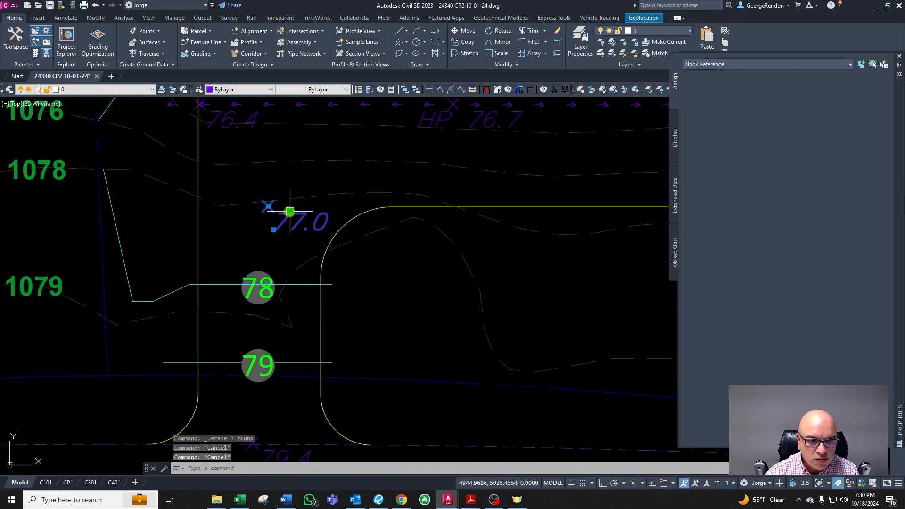
pyautogui.write('co')
pyautogui.press('space')
pyautogui.click(317, 228)
pyautogui.scroll(4, 321, 408)
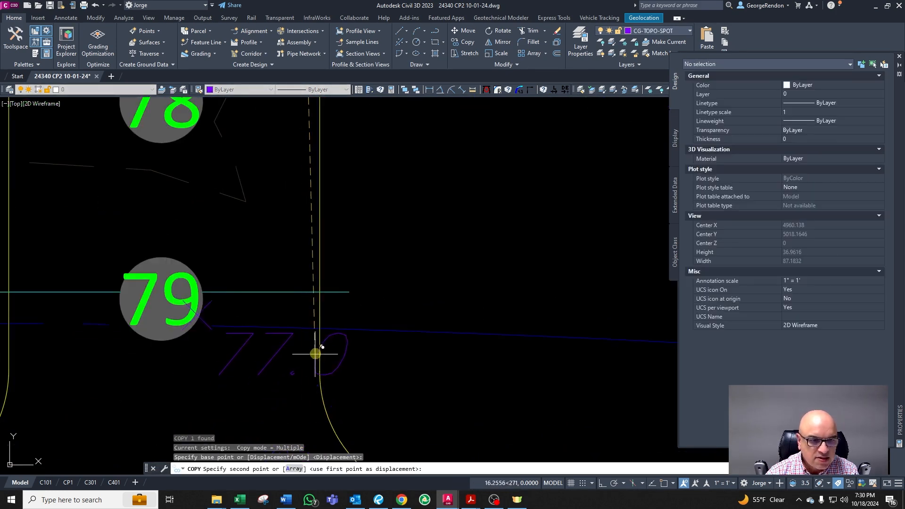
pyautogui.click(293, 332)
pyautogui.press('Escape')
# Step: Move the copied spot elevation up above the 79 contour label and set its value to 79.0
pyautogui.click(265, 311)
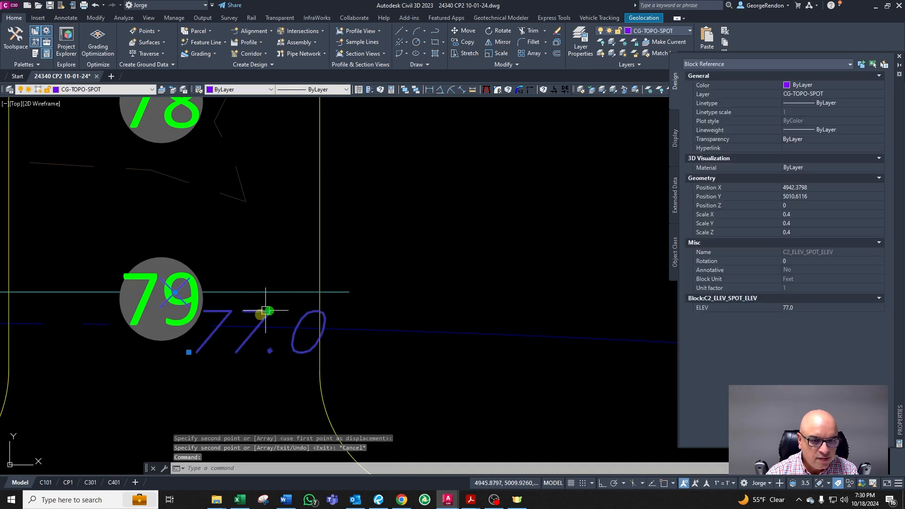
pyautogui.click(188, 350)
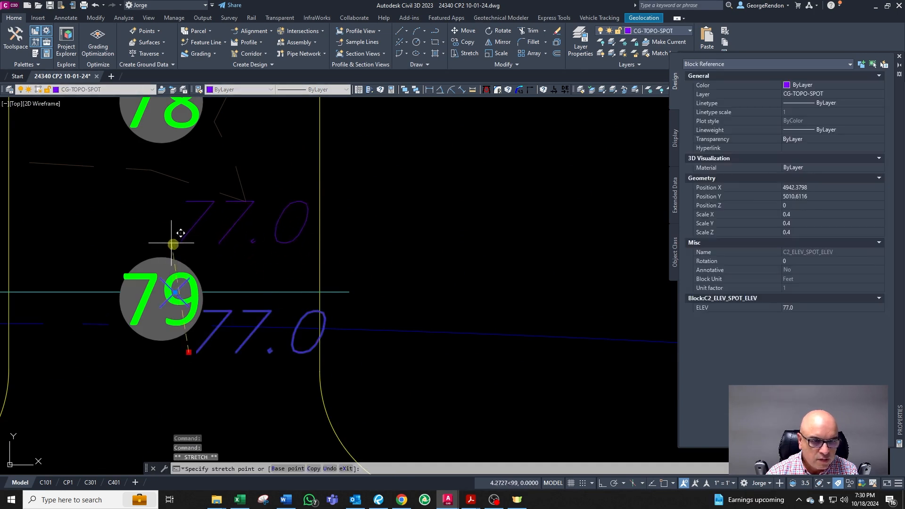
pyautogui.click(185, 253)
pyautogui.press('Escape')
pyautogui.doubleClick(207, 233)
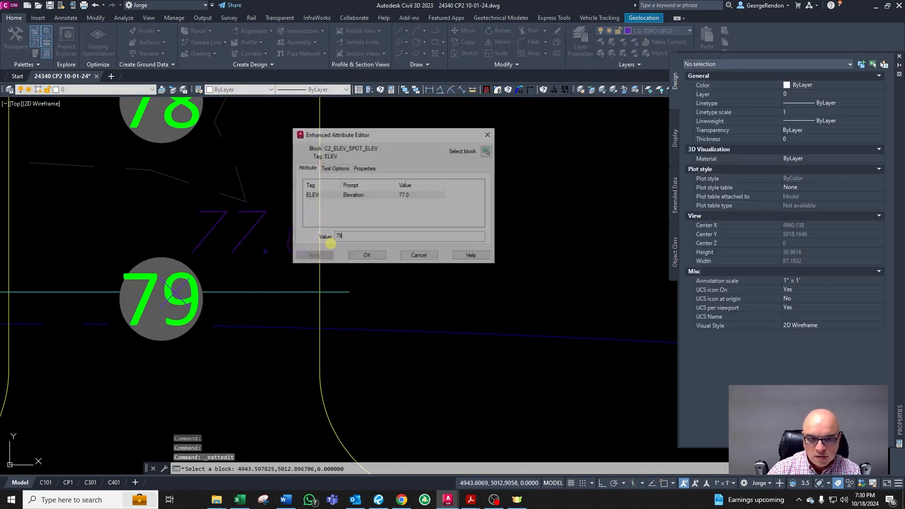
pyautogui.write('79.0')
pyautogui.click(366, 260)
# Step: Delete the 79 contour label and a neighbouring line west of the driveway
pyautogui.press('Escape')
pyautogui.press('Escape')
pyautogui.click(237, 289)
pyautogui.click(235, 290)
pyautogui.click(233, 294)
pyautogui.press('Delete')
pyautogui.click(212, 304)
pyautogui.click(204, 299)
pyautogui.click(203, 295)
pyautogui.press('Delete')
pyautogui.scroll(-4, 203, 325)
pyautogui.press('Escape')
pyautogui.press('Escape')
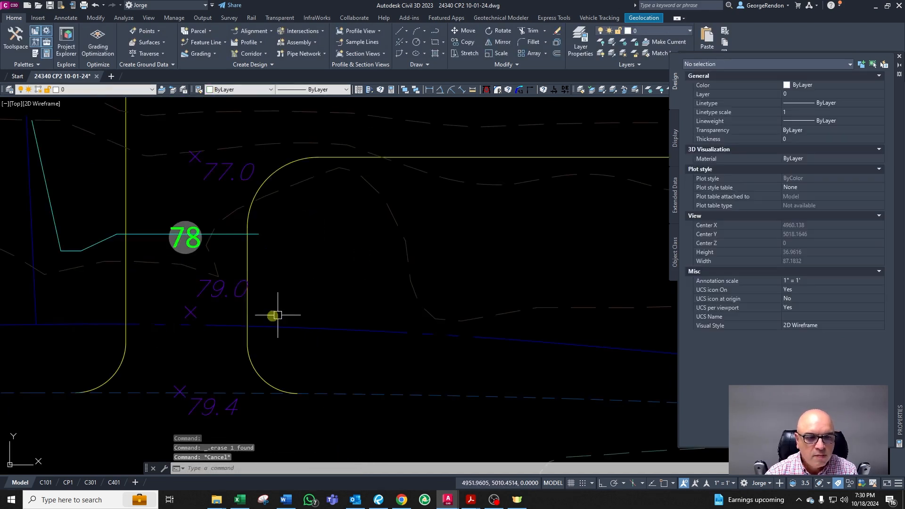
pyautogui.scroll(-3, 253, 318)
pyautogui.scroll(2, 377, 311)
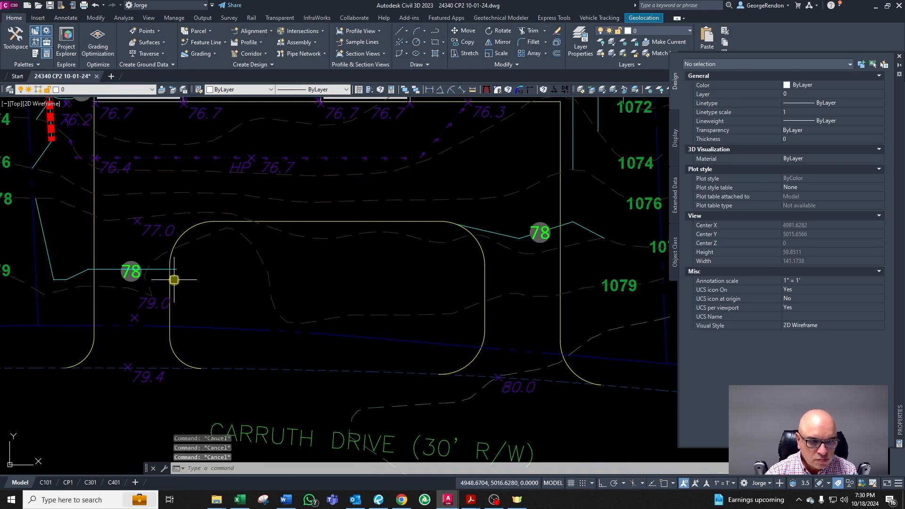
pyautogui.write('o')
pyautogui.press('Return')
pyautogui.write('5')
pyautogui.press('Return')
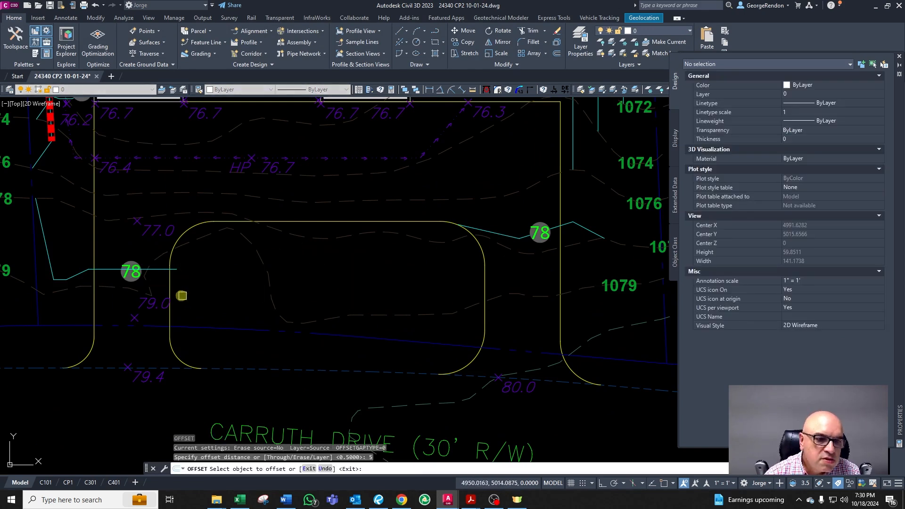
pyautogui.press('Escape')
pyautogui.write('cha')
pyautogui.press('Return')
pyautogui.click(172, 269)
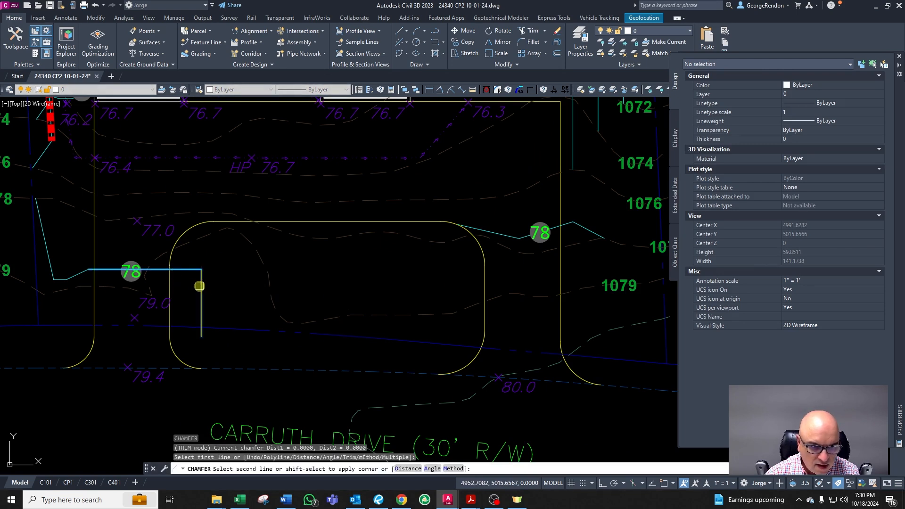
pyautogui.press('Escape')
pyautogui.scroll(2, 463, 222)
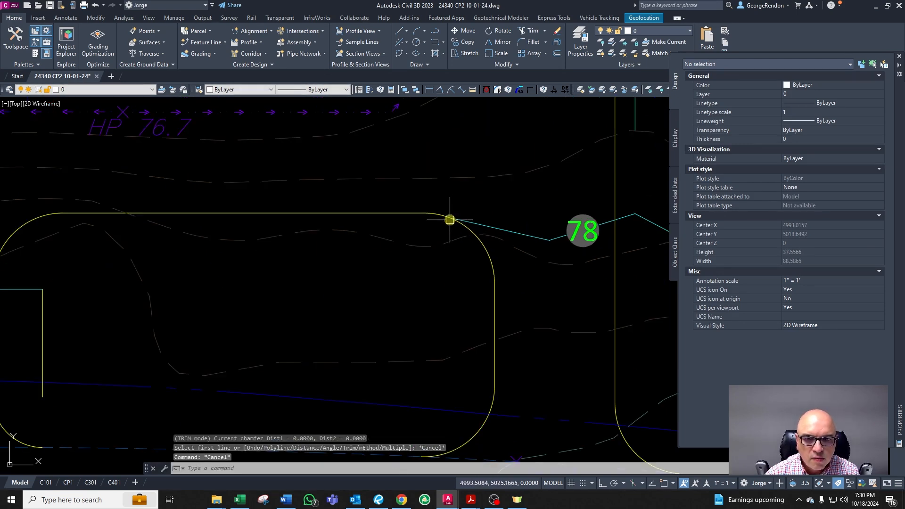
pyautogui.click(450, 219)
pyautogui.click(253, 297)
pyautogui.press('Escape')
pyautogui.press('Escape')
pyautogui.write('cha')
pyautogui.rightClick(148, 294)
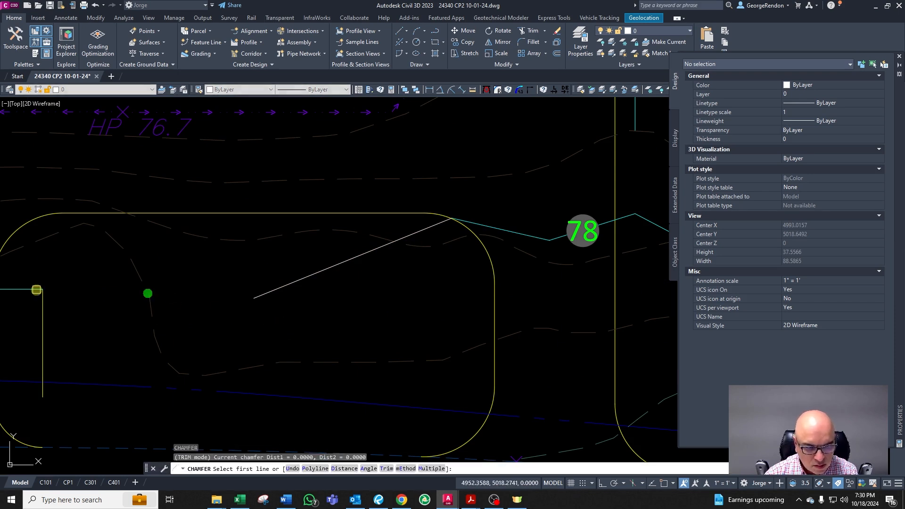
pyautogui.click(27, 289)
pyautogui.click(310, 273)
pyautogui.rightClick(309, 273)
pyautogui.press('Escape')
pyautogui.click(342, 265)
pyautogui.write('cg')
pyautogui.rightClick(450, 255)
pyautogui.click(478, 224)
pyautogui.scroll(-4, 427, 238)
pyautogui.press('Escape')
pyautogui.press('Escape')
pyautogui.click(268, 285)
pyautogui.scroll(2, 344, 282)
pyautogui.press('Escape')
pyautogui.scroll(-3, 344, 282)
# Step: Regenerate the drawing and inspect the FFE and spot elevation labels inside the house
pyautogui.write('rea')
pyautogui.press('Return')
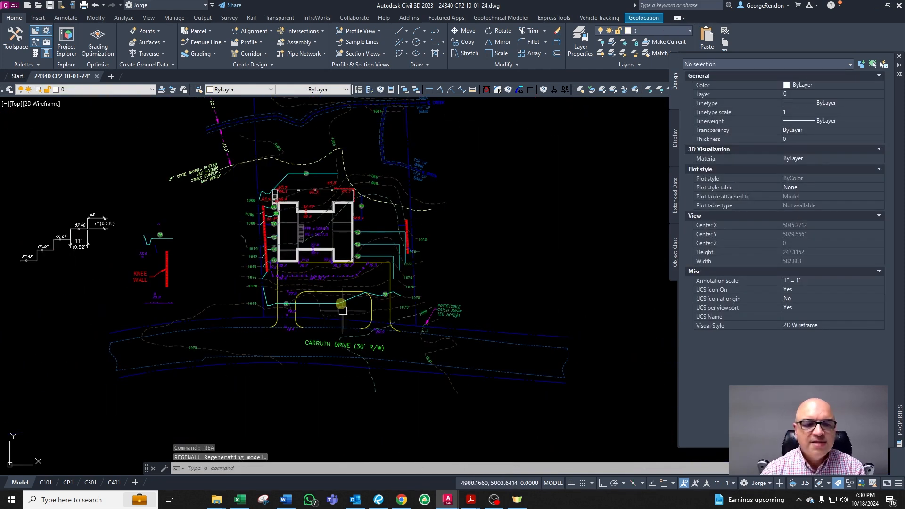
pyautogui.press('Escape')
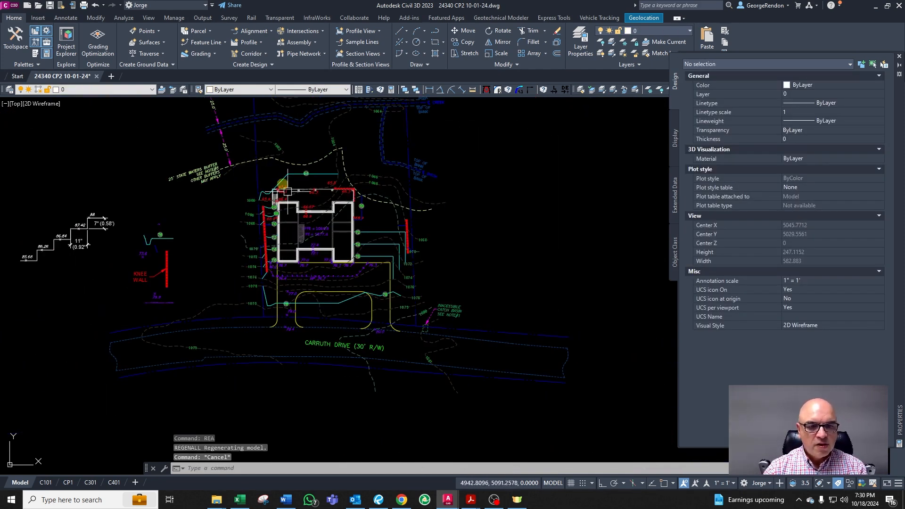
pyautogui.scroll(4, 287, 192)
pyautogui.scroll(2, 242, 310)
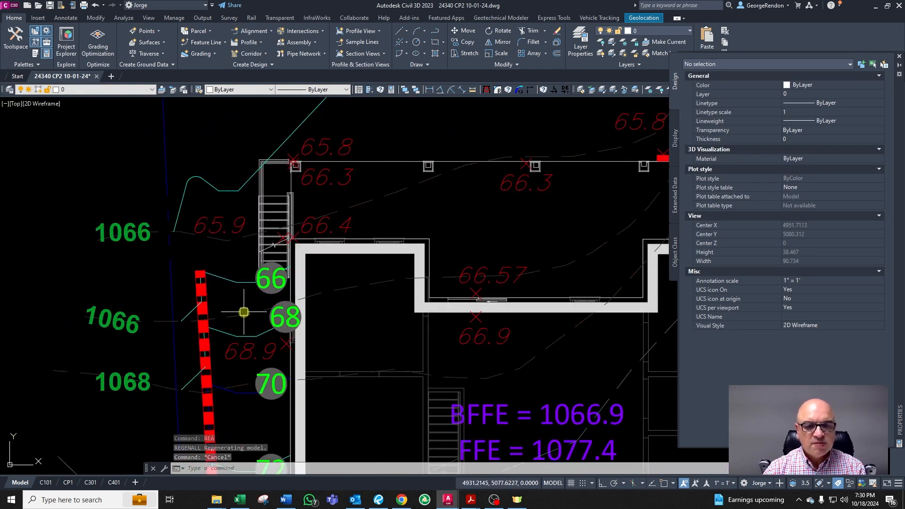
pyautogui.scroll(-4, 242, 310)
pyautogui.scroll(2, 355, 357)
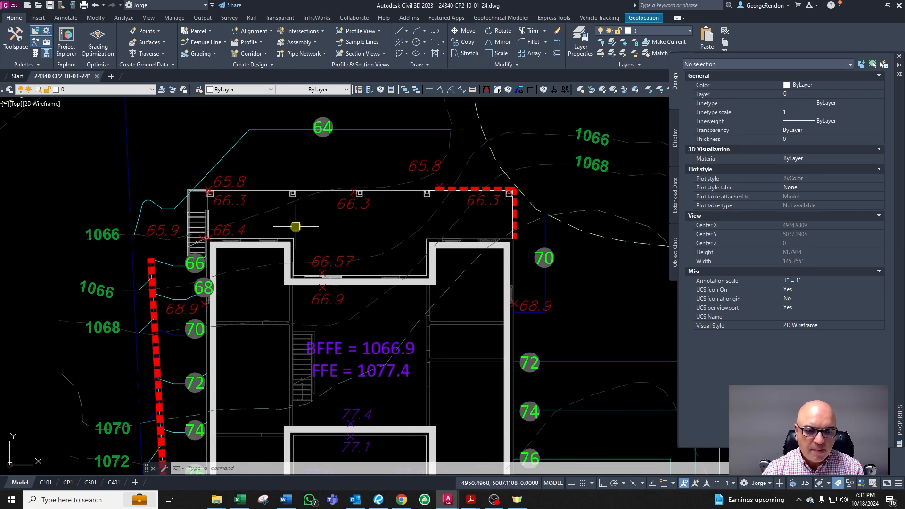
pyautogui.click(375, 378)
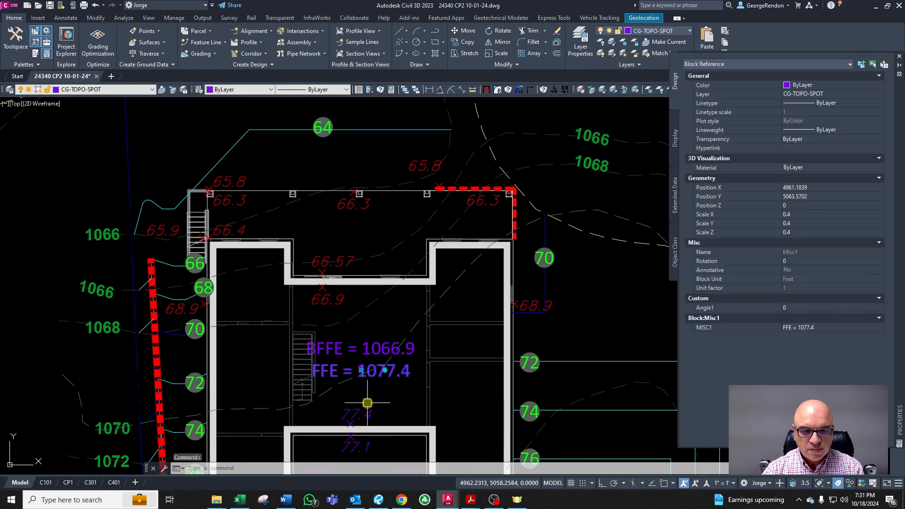
pyautogui.press('Escape')
pyautogui.press('Escape')
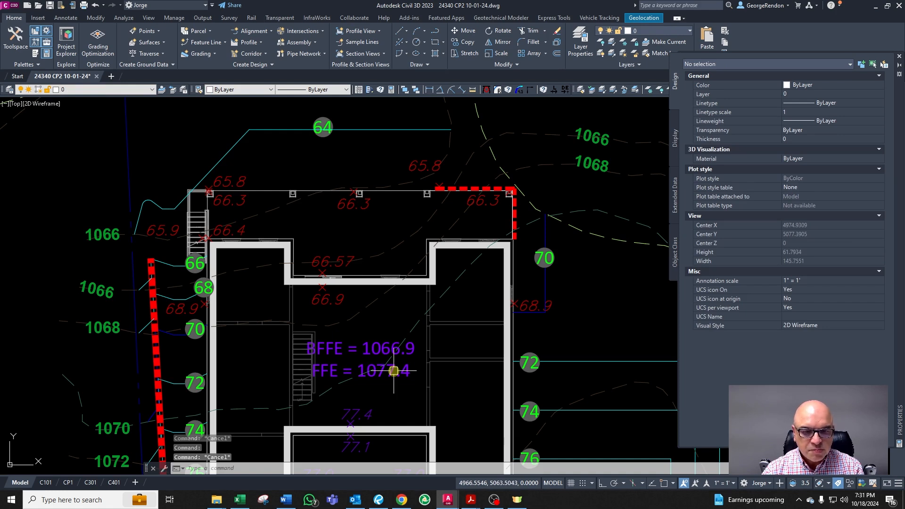
pyautogui.scroll(-2, 356, 311)
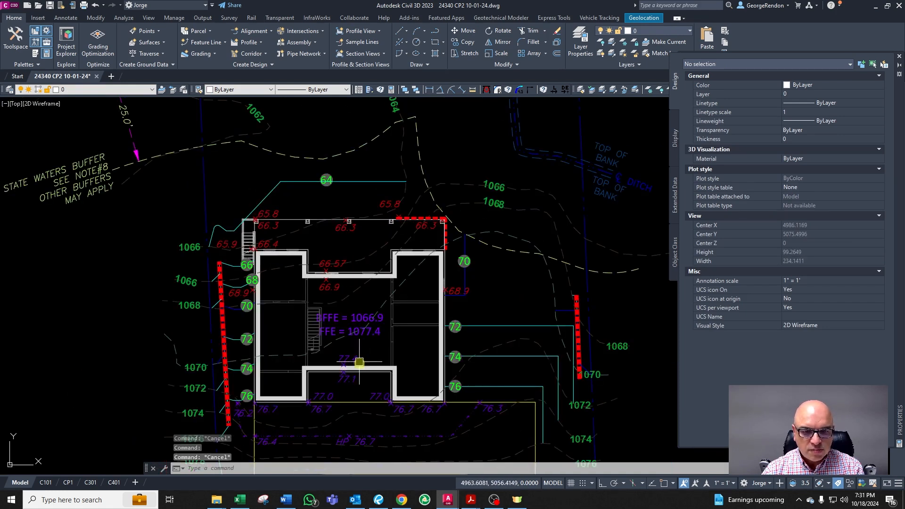
pyautogui.scroll(3, 359, 362)
pyautogui.click(348, 276)
pyautogui.click(347, 358)
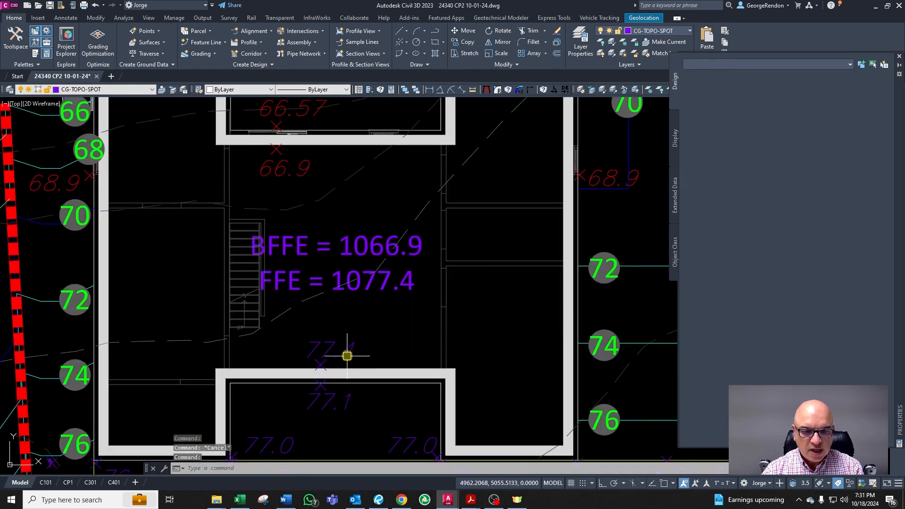
pyautogui.press('Escape')
# Step: Copy the 77.4 spot elevation up into the house's upper notch beside the 66.9 label
pyautogui.click(350, 353)
pyautogui.write('co')
pyautogui.press('space')
pyautogui.click(362, 355)
pyautogui.scroll(-2, 358, 354)
pyautogui.scroll(4, 311, 214)
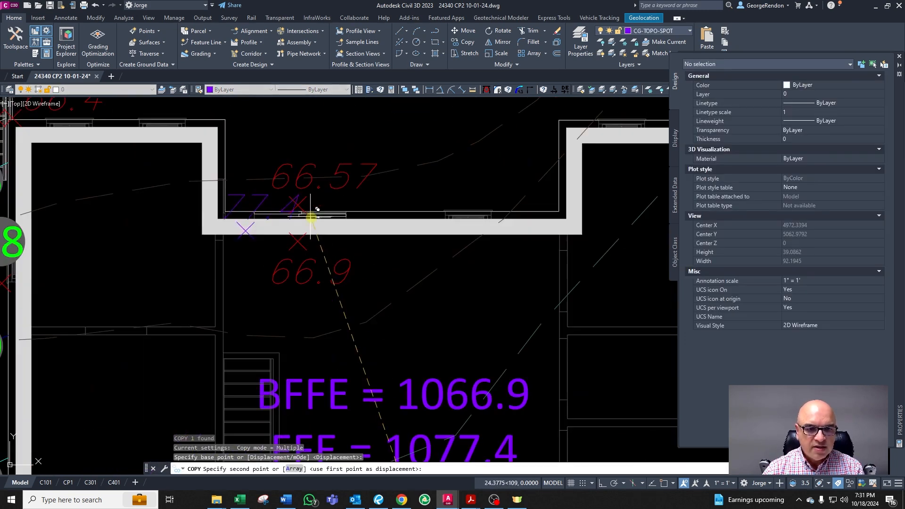
pyautogui.click(378, 228)
pyautogui.press('Escape')
pyautogui.press('Escape')
pyautogui.press('Escape')
pyautogui.click(355, 218)
pyautogui.click(287, 231)
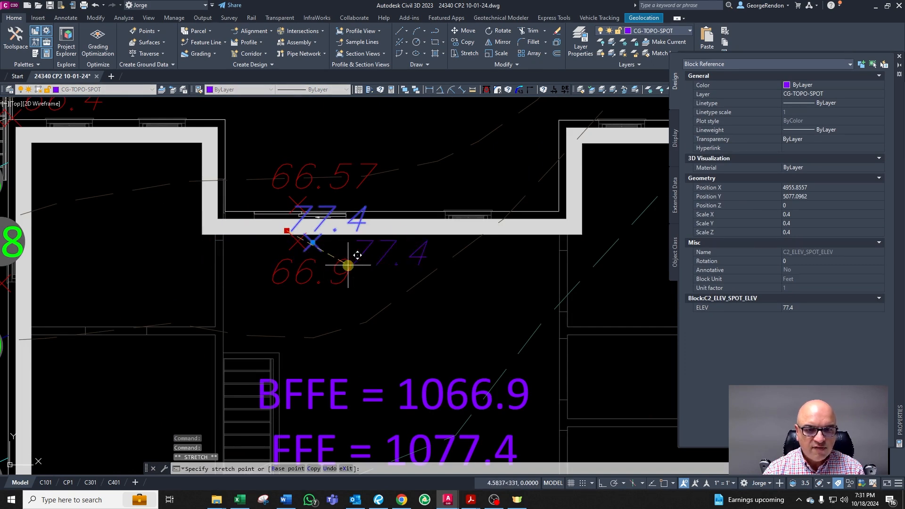
pyautogui.press('Escape')
pyautogui.press('Escape')
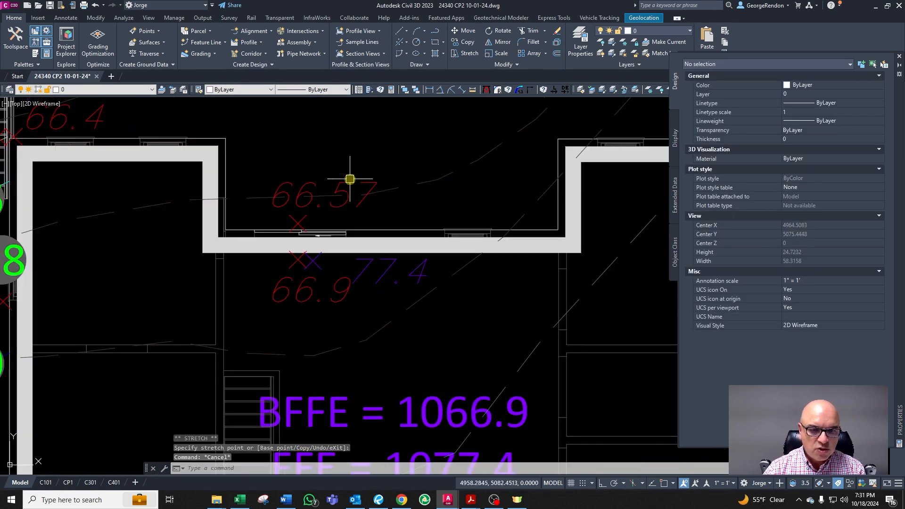
# Step: Copy the 77.1 spot elevation up and place it inside the upper notch beside the 66.57 label
pyautogui.scroll(-4, 354, 187)
pyautogui.scroll(2, 370, 390)
pyautogui.click(369, 377)
pyautogui.scroll(-2, 375, 380)
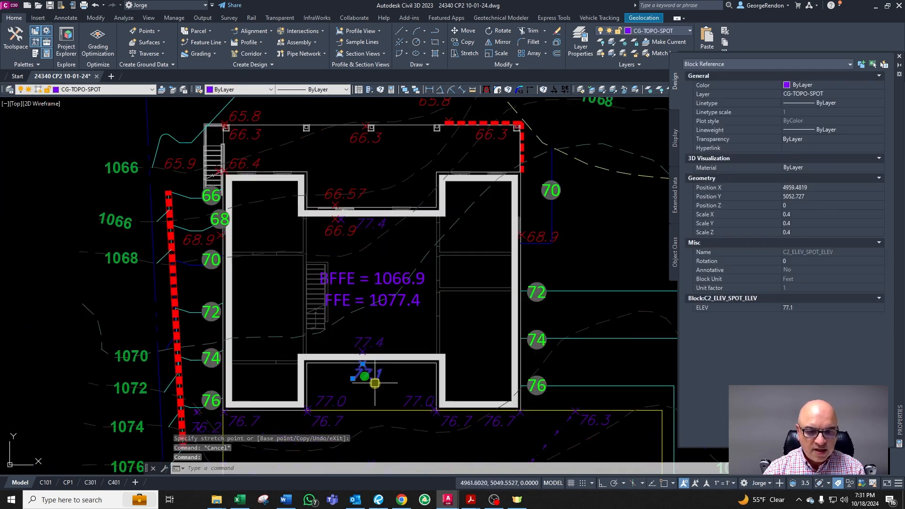
pyautogui.write('co')
pyautogui.press('space')
pyautogui.click(378, 377)
pyautogui.scroll(4, 366, 225)
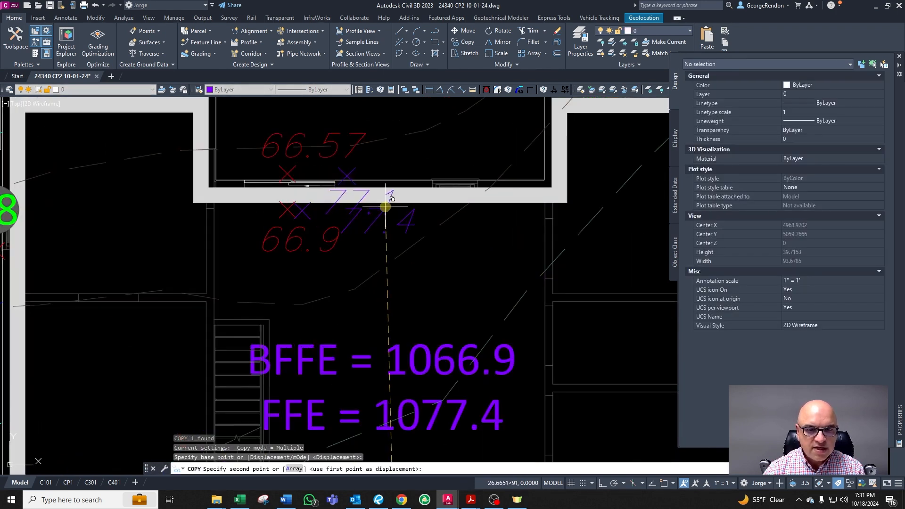
pyautogui.click(367, 216)
pyautogui.press('Escape')
pyautogui.click(371, 202)
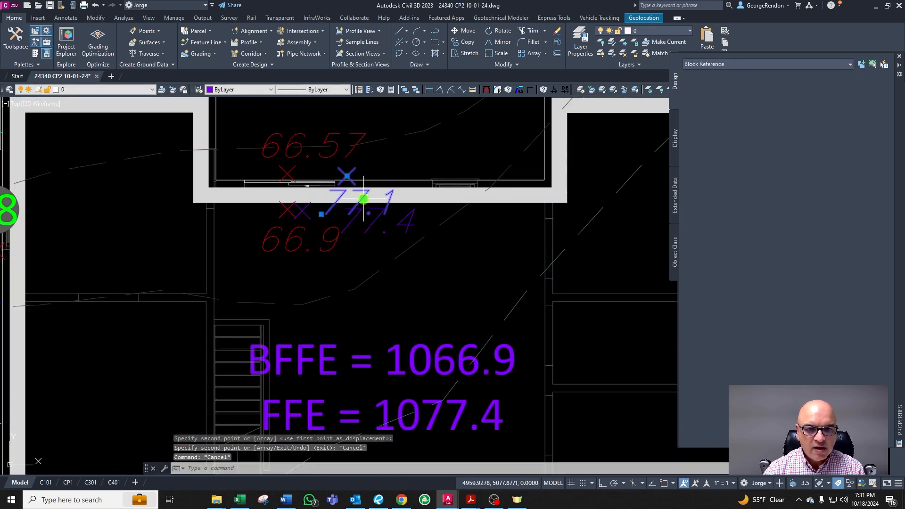
pyautogui.click(323, 214)
pyautogui.click(368, 177)
pyautogui.press('Escape')
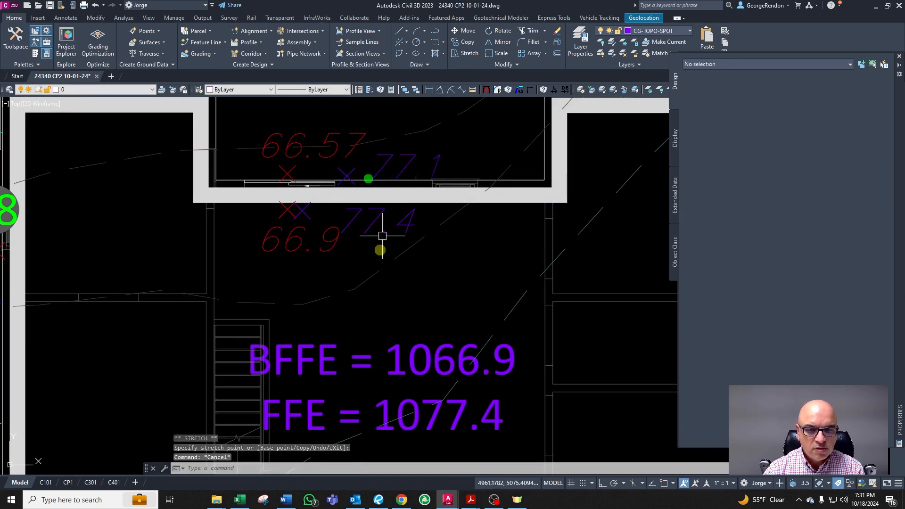
pyautogui.scroll(-2, 381, 246)
pyautogui.scroll(2, 394, 181)
pyautogui.scroll(2, 394, 181)
pyautogui.click(394, 212)
pyautogui.scroll(-4, 388, 253)
pyautogui.press('Escape')
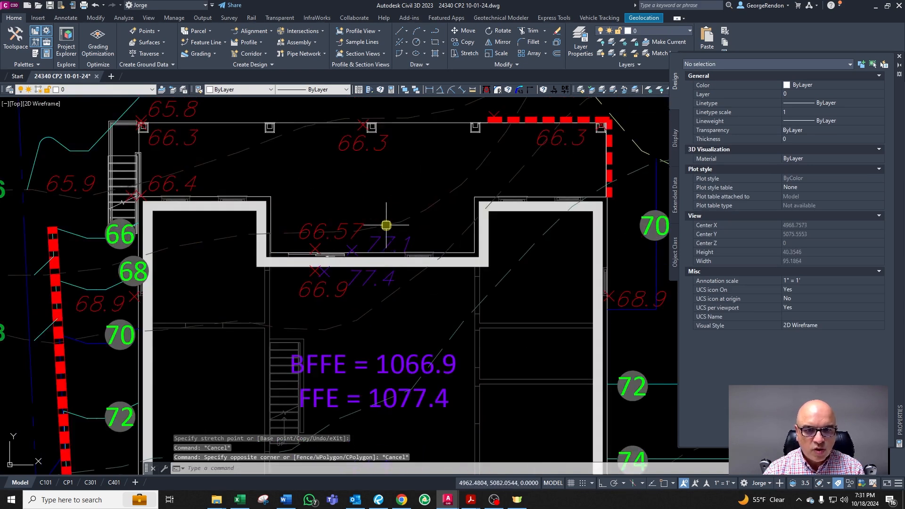
pyautogui.scroll(2, 387, 223)
pyautogui.click(387, 251)
pyautogui.press('Escape')
pyautogui.scroll(-4, 388, 251)
pyautogui.scroll(2, 324, 270)
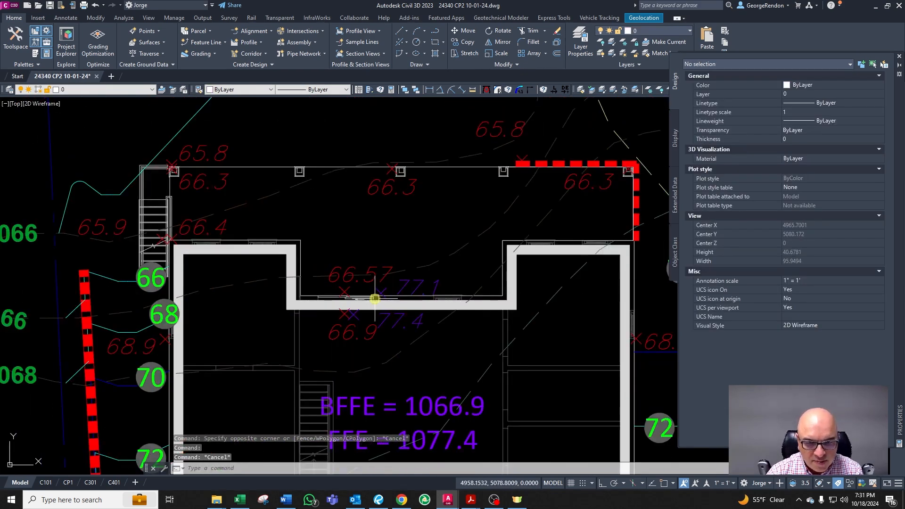
pyautogui.scroll(2, 375, 298)
pyautogui.press('Escape')
pyautogui.press('Escape')
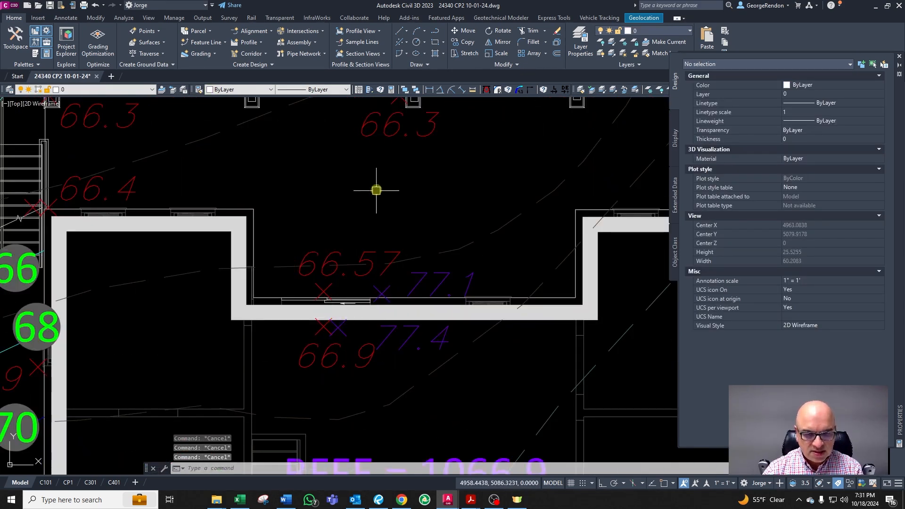
# Step: Add a linear dimension from the upper notch wall perpendicular to the house's north wall
pyautogui.click(428, 89)
pyautogui.keyDown('shift'); pyautogui.rightClick(325, 192); pyautogui.keyUp('shift')
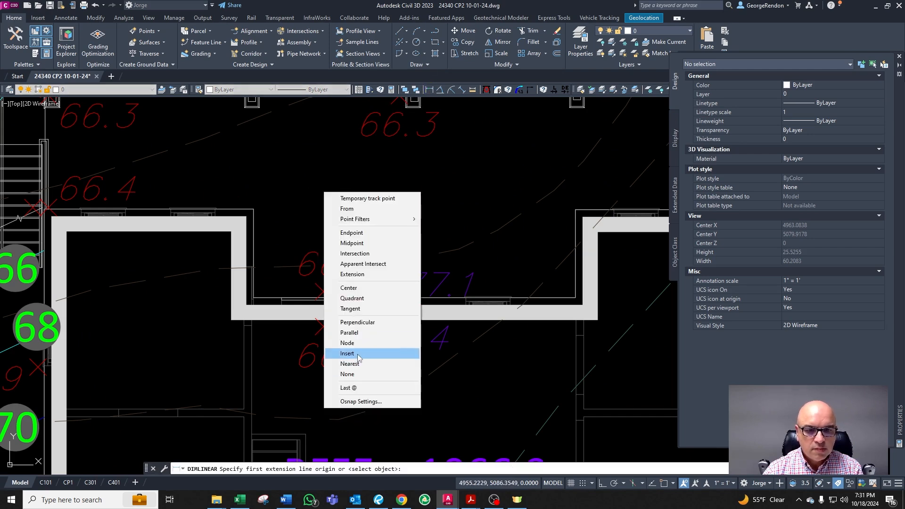
pyautogui.click(358, 364)
pyautogui.click(270, 300)
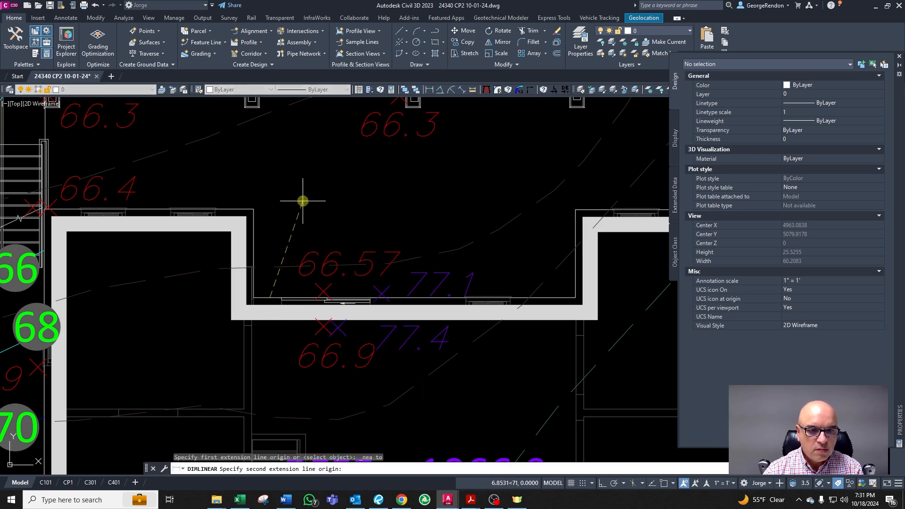
pyautogui.scroll(-2, 303, 198)
pyautogui.keyDown('shift'); pyautogui.rightClick(304, 201); pyautogui.keyUp('shift')
pyautogui.click(339, 382)
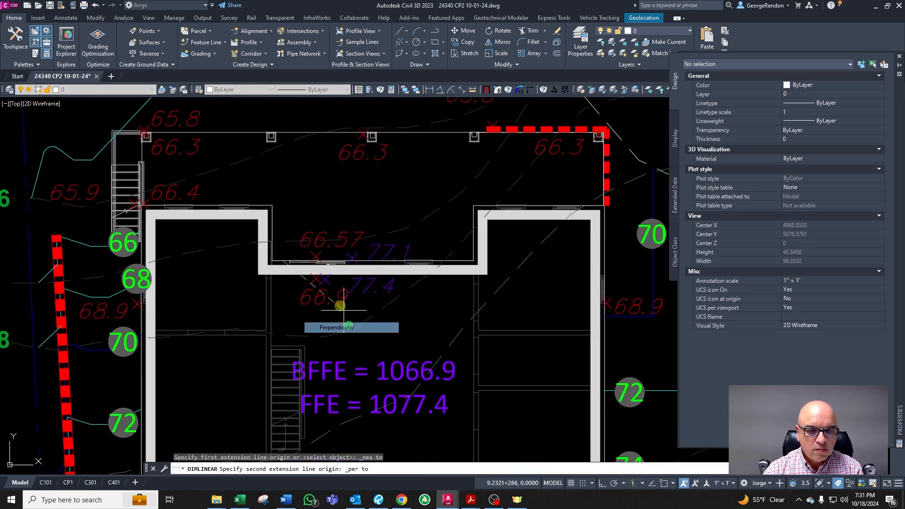
pyautogui.click(325, 130)
pyautogui.click(296, 136)
pyautogui.press('Escape')
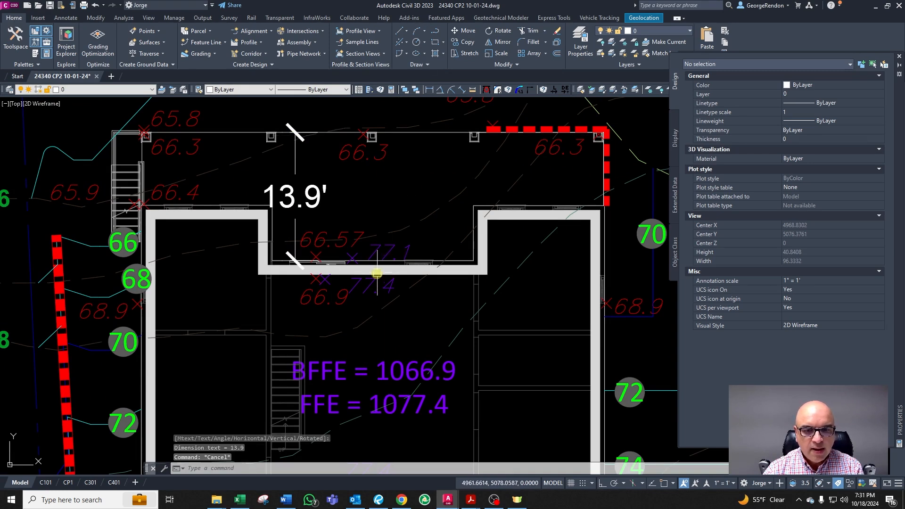
# Step: Copy the 77.1 spot elevation up beside the 66.3 label near the house's north wall
pyautogui.scroll(2, 377, 274)
pyautogui.scroll(-2, 374, 253)
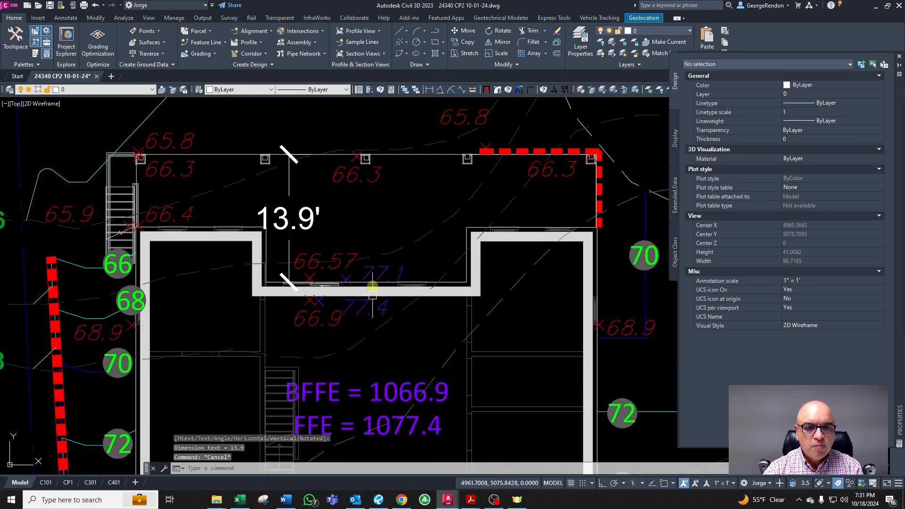
pyautogui.scroll(2, 362, 198)
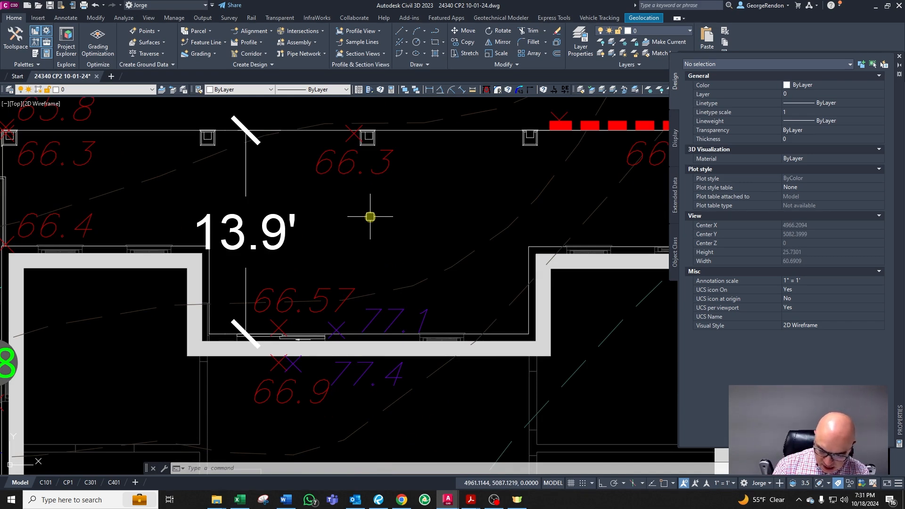
pyautogui.press('Escape')
pyautogui.press('Escape')
pyautogui.click(391, 305)
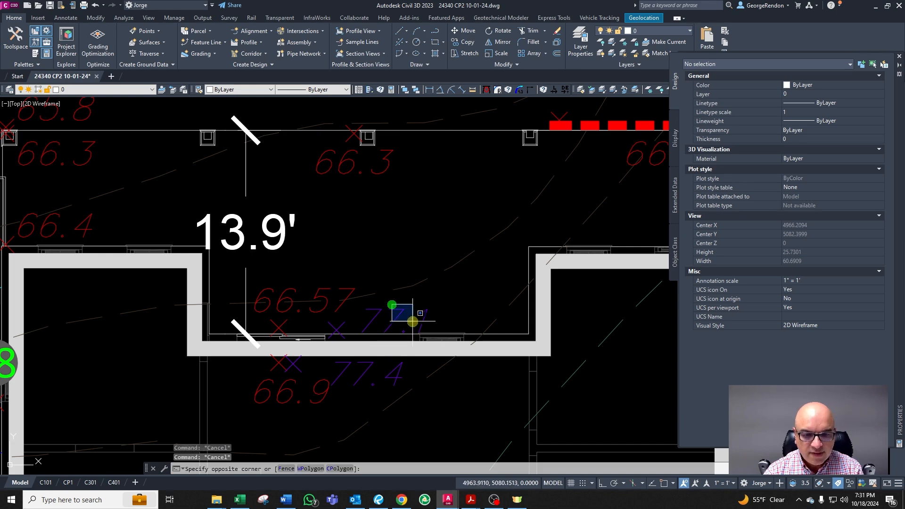
pyautogui.press('Escape')
pyautogui.click(409, 311)
pyautogui.click(384, 316)
pyautogui.write('co')
pyautogui.press('Return')
pyautogui.click(403, 316)
pyautogui.click(466, 124)
pyautogui.press('Escape')
pyautogui.click(461, 122)
pyautogui.click(425, 133)
pyautogui.click(422, 161)
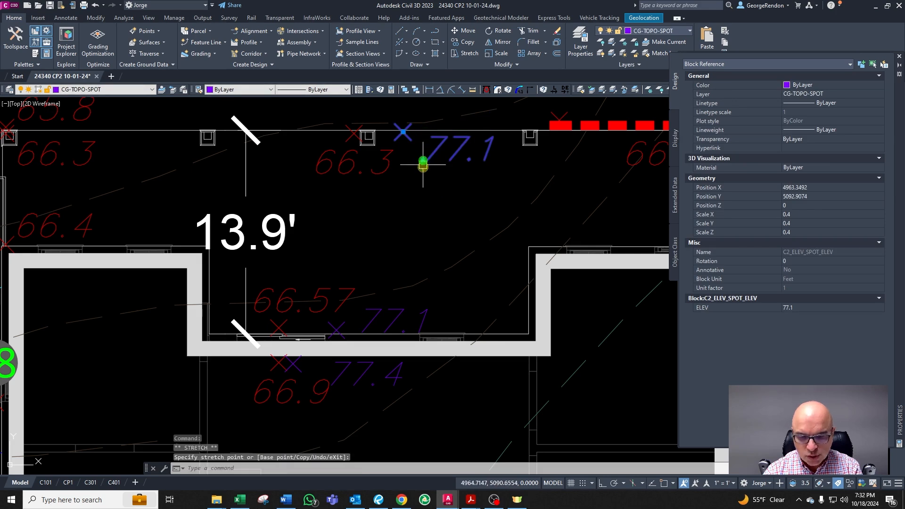
pyautogui.press('Escape')
pyautogui.press('Escape')
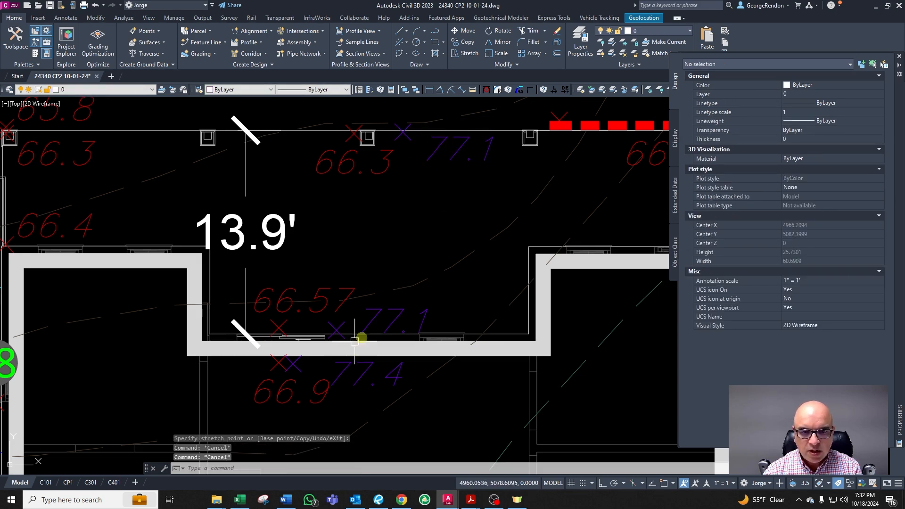
# Step: Set the copied spot elevation's value to 76.9
pyautogui.doubleClick(467, 166)
pyautogui.write('76.9')
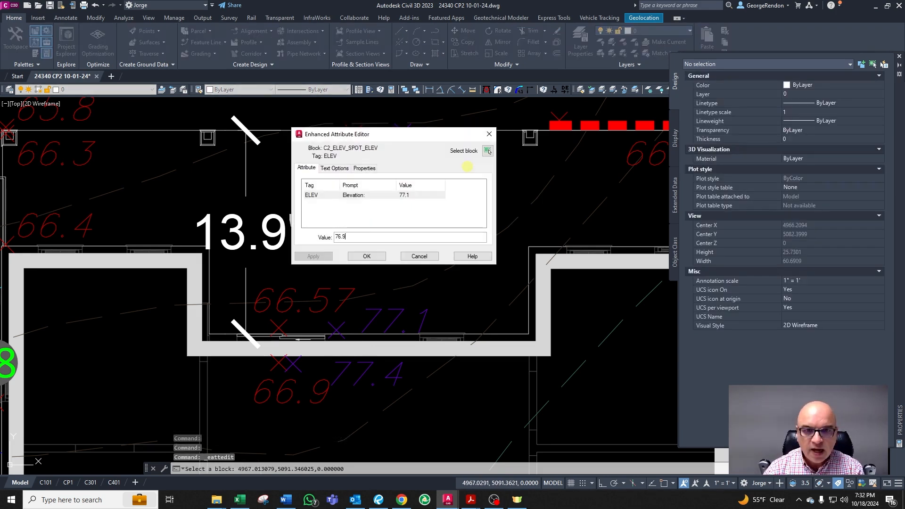
pyautogui.click(368, 257)
pyautogui.press('Escape')
pyautogui.click(441, 157)
pyautogui.press('Escape')
pyautogui.scroll(-4, 466, 203)
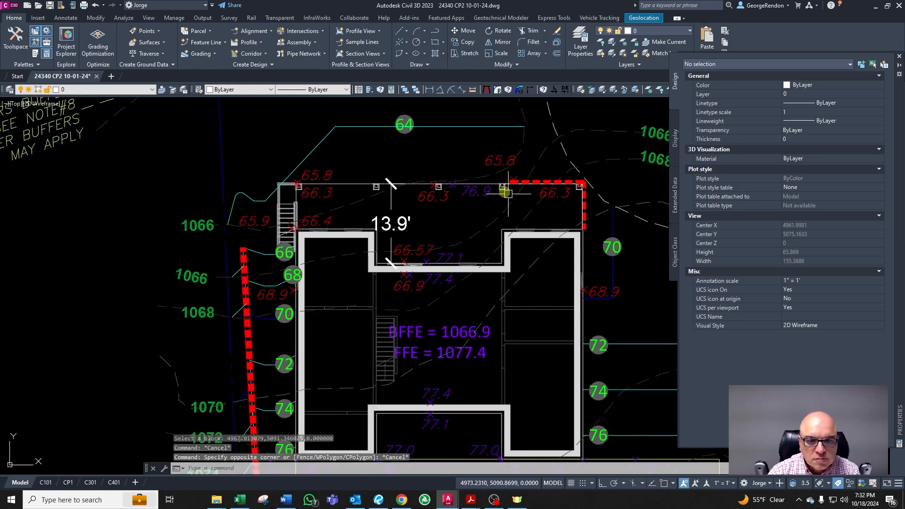
pyautogui.scroll(2, 423, 196)
pyautogui.press('Escape')
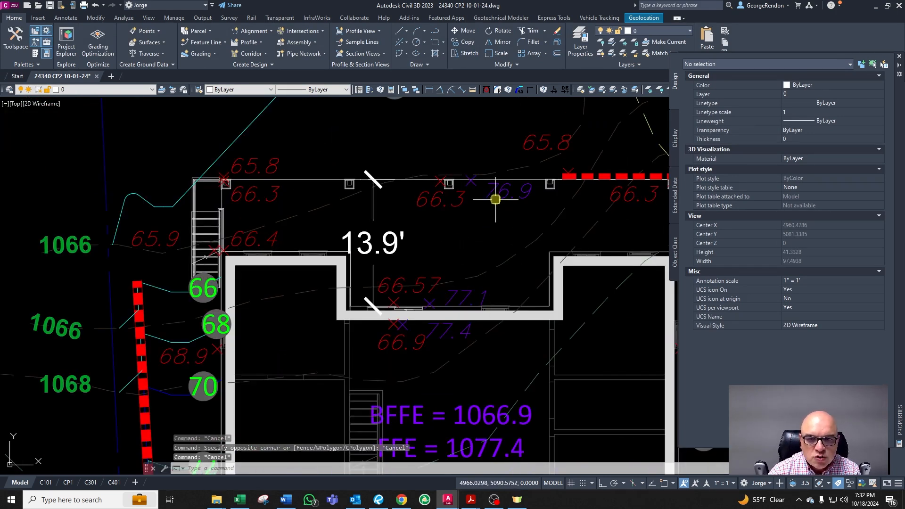
# Step: Copy the 76.9 spot elevation to the house's northwest corner beside the 66.3 label near the stairs
pyautogui.click(495, 197)
pyautogui.write('co')
pyautogui.press('Return')
pyautogui.click(519, 196)
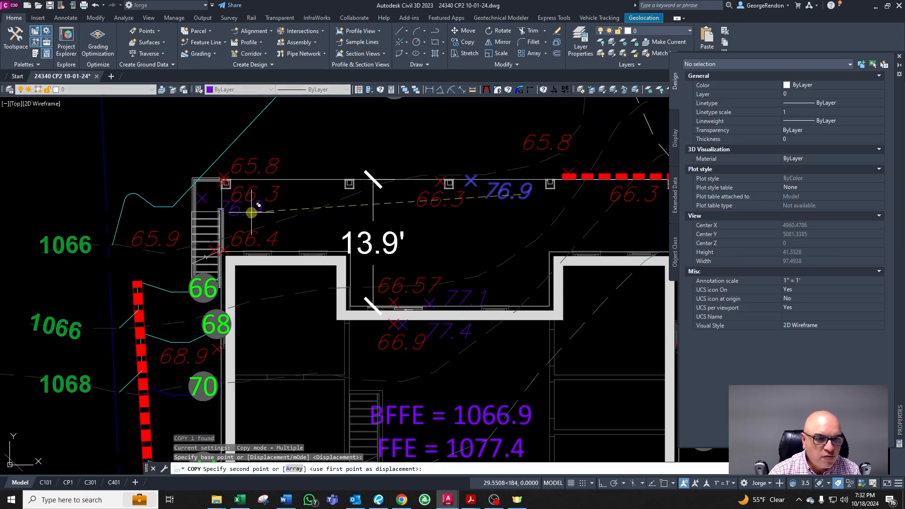
pyautogui.click(258, 209)
pyautogui.press('Escape')
# Step: Reposition the copied 76.9 spot elevation just west of the stairs, onto the contour line outside the wall
pyautogui.click(227, 211)
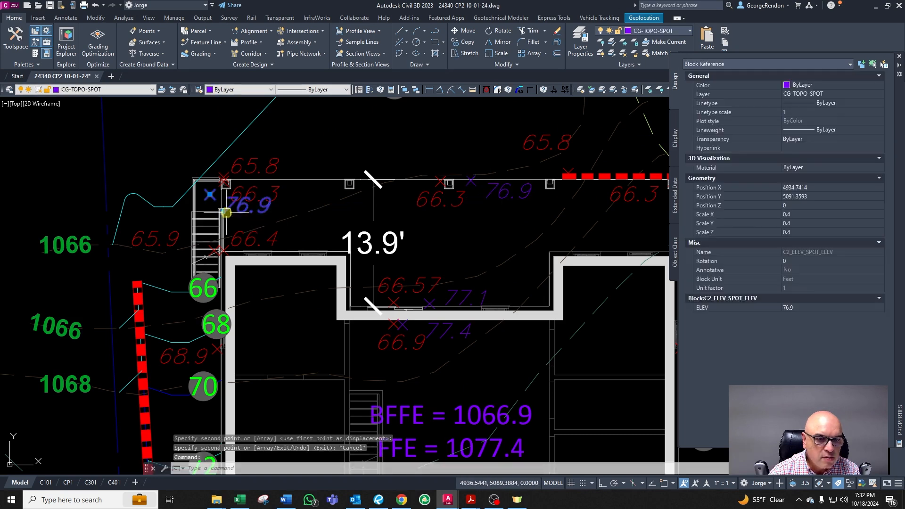
pyautogui.click(222, 211)
pyautogui.press('Escape')
pyautogui.press('Escape')
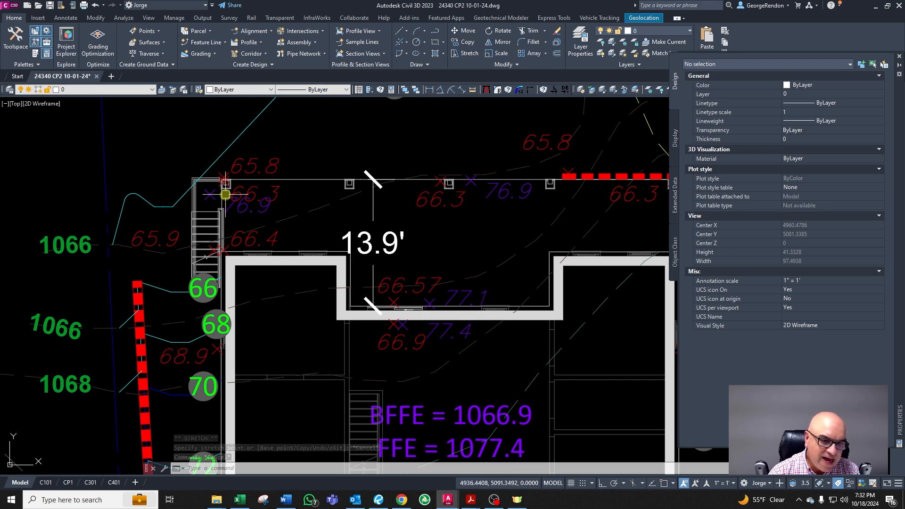
pyautogui.scroll(4, 182, 286)
pyautogui.click(174, 300)
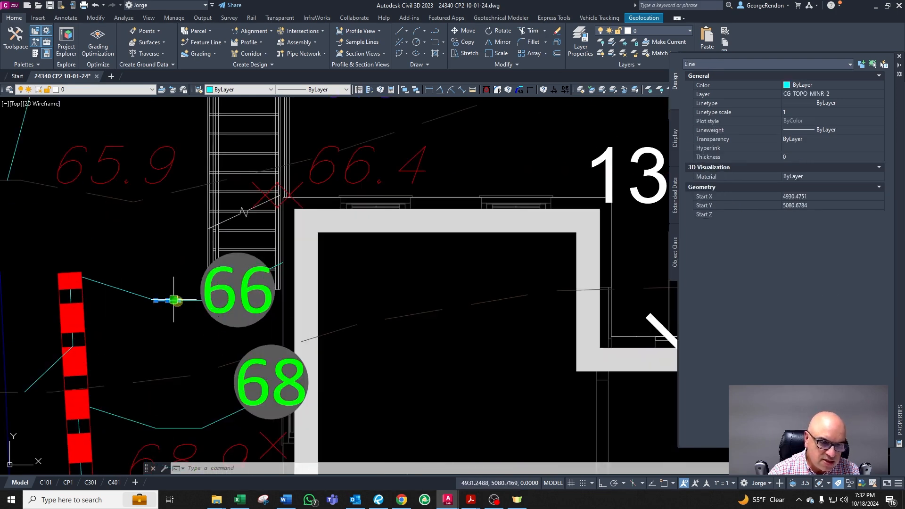
pyautogui.press('Escape')
pyautogui.press('Escape')
pyautogui.scroll(-4, 221, 335)
pyautogui.scroll(4, 273, 217)
pyautogui.click(257, 266)
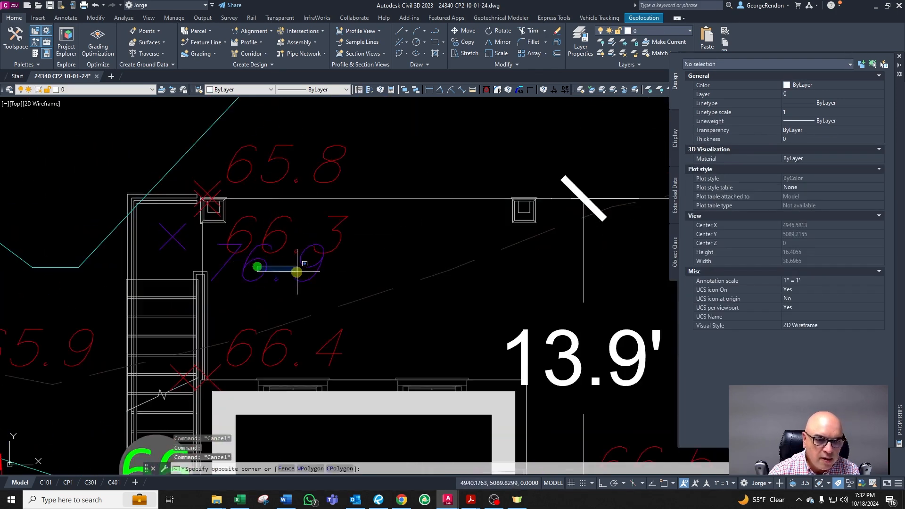
pyautogui.press('Escape')
pyautogui.click(259, 278)
pyautogui.click(204, 281)
pyautogui.scroll(-4, 198, 255)
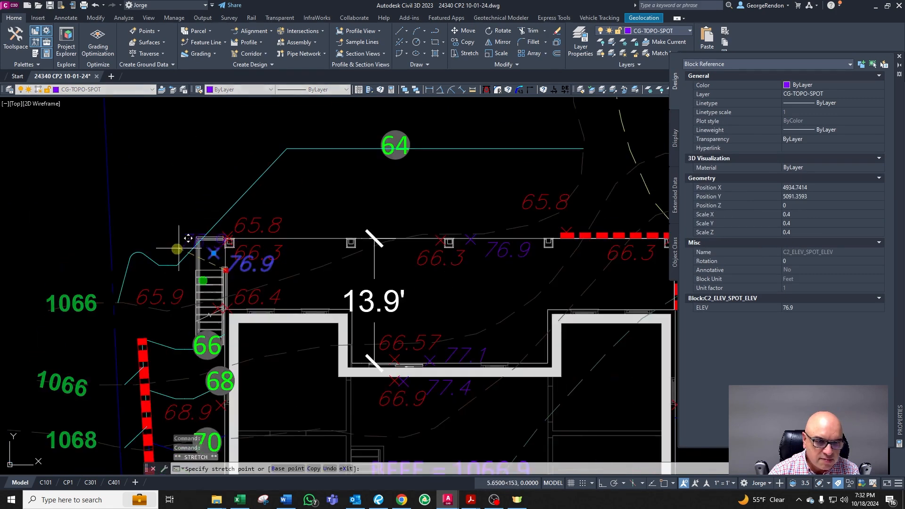
pyautogui.scroll(4, 182, 259)
pyautogui.press('Escape')
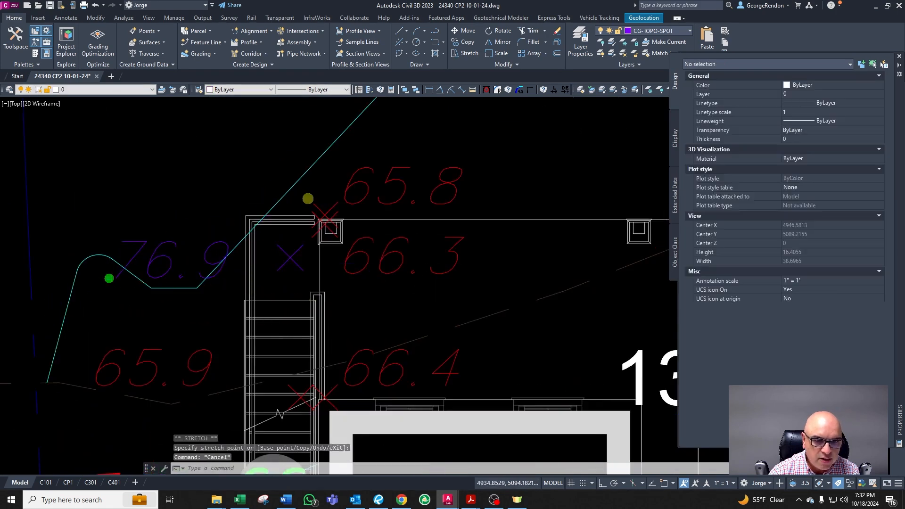
pyautogui.scroll(-2, 303, 198)
pyautogui.scroll(-2, 318, 196)
pyautogui.scroll(2, 322, 241)
pyautogui.scroll(2, 242, 201)
pyautogui.press('Escape')
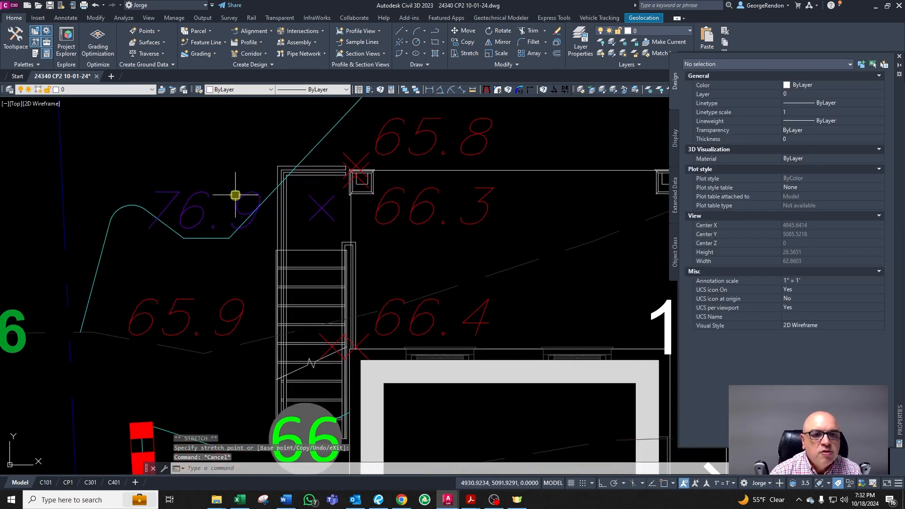
pyautogui.click(255, 214)
pyautogui.scroll(-2, 250, 220)
pyautogui.press('Escape')
pyautogui.scroll(-2, 302, 220)
pyautogui.scroll(2, 271, 217)
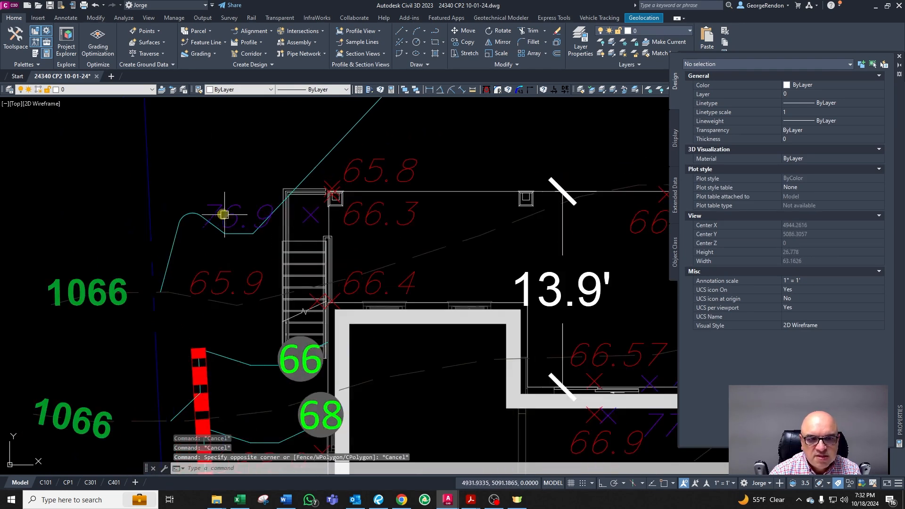
pyautogui.click(220, 212)
pyautogui.scroll(-3, 220, 211)
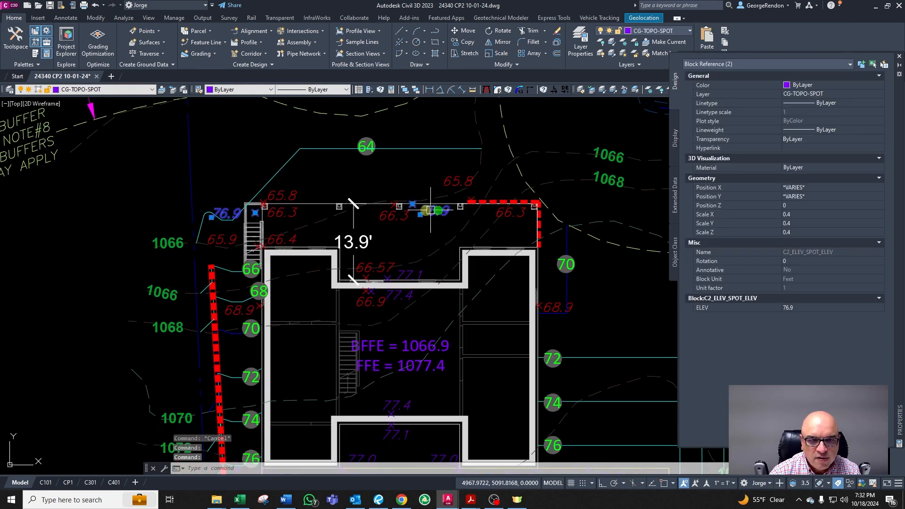
pyautogui.press('Escape')
# Step: Move the 66 contour label west onto its contour line beside the red retaining wall
pyautogui.scroll(4, 253, 216)
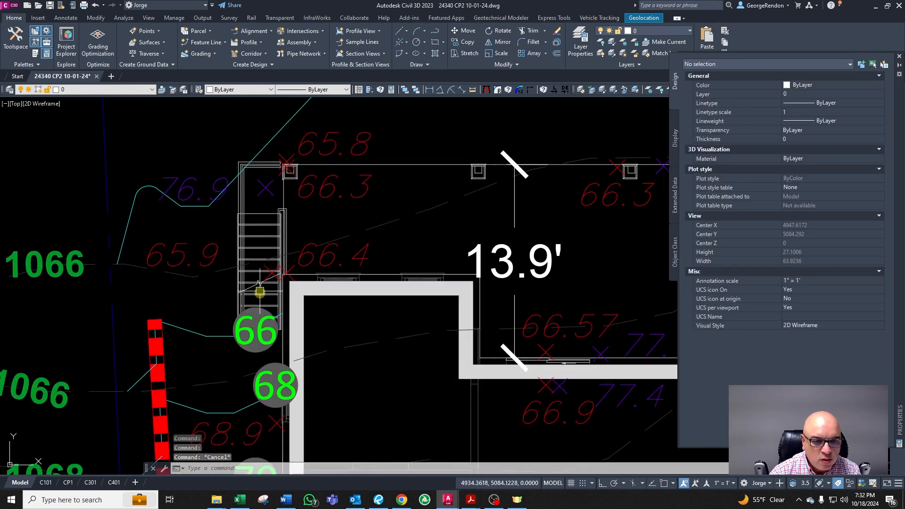
pyautogui.scroll(2, 259, 340)
pyautogui.click(268, 343)
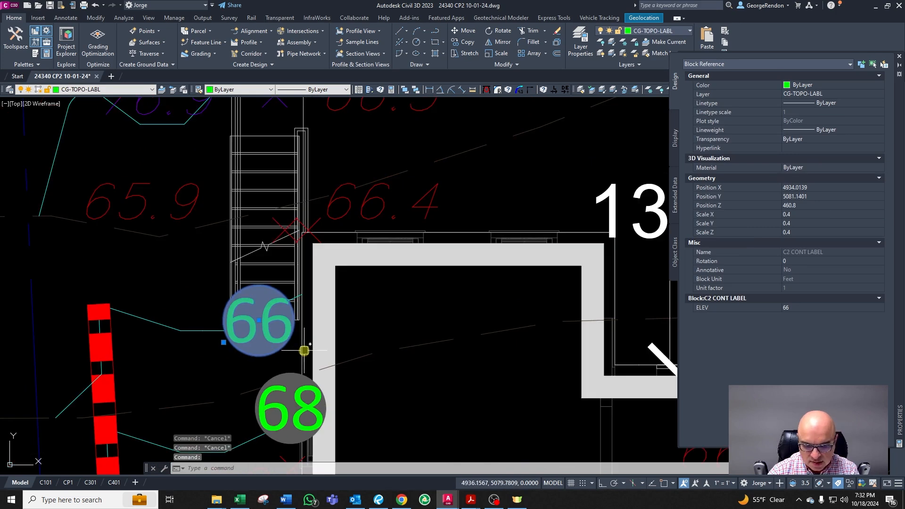
pyautogui.write('m')
pyautogui.press('Return')
pyautogui.click(311, 348)
pyautogui.press('Escape')
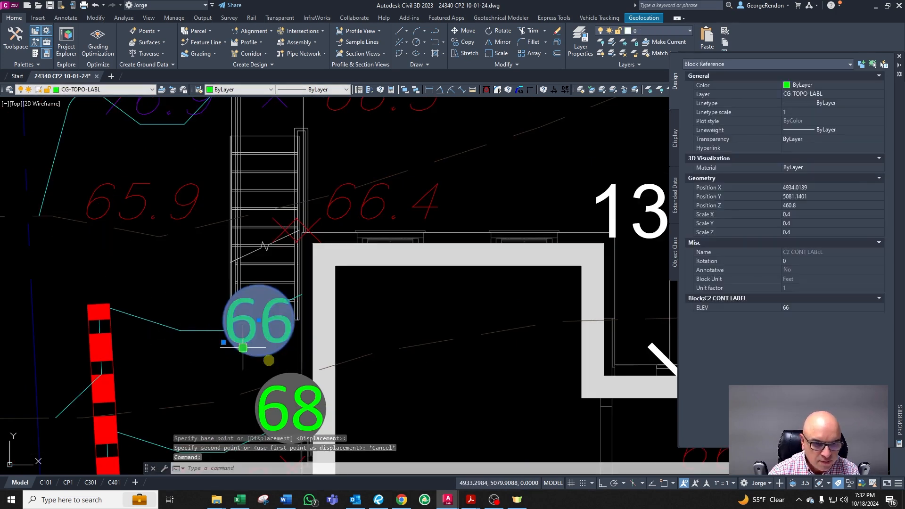
pyautogui.write('m')
pyautogui.press('Return')
pyautogui.click(317, 370)
pyautogui.click(153, 303)
pyautogui.press('Escape')
# Step: Move the 76.9 spot elevation west of the stairs slightly lower along the contour
pyautogui.scroll(-2, 284, 355)
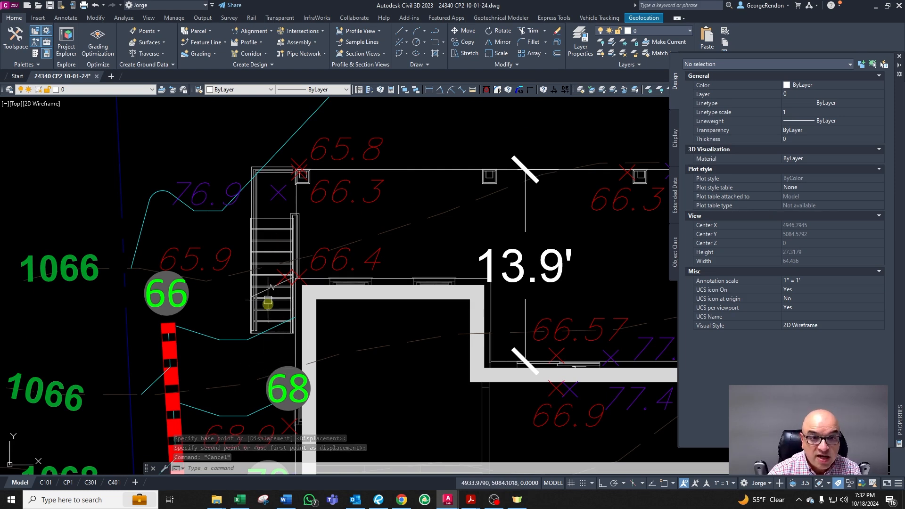
pyautogui.scroll(-2, 262, 293)
pyautogui.scroll(8, 263, 288)
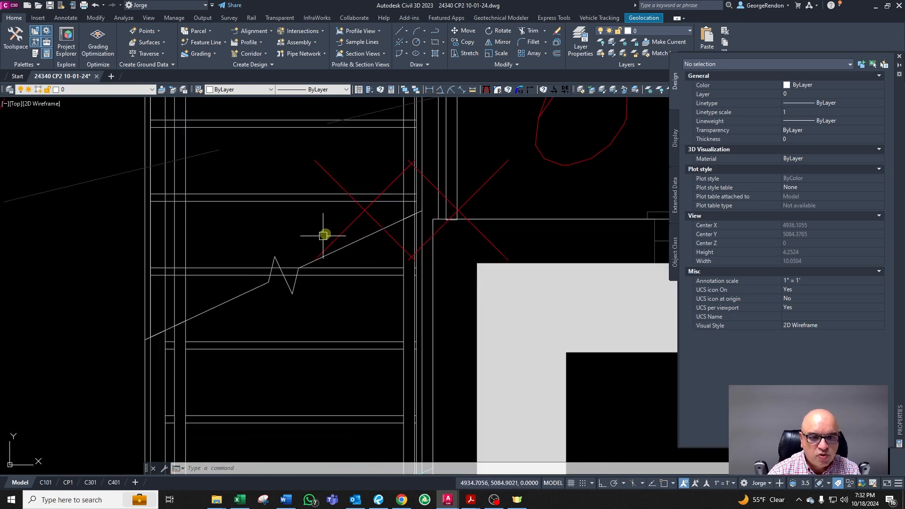
pyautogui.scroll(-4, 323, 235)
pyautogui.scroll(4, 303, 277)
pyautogui.scroll(-2, 253, 289)
pyautogui.scroll(-4, 312, 174)
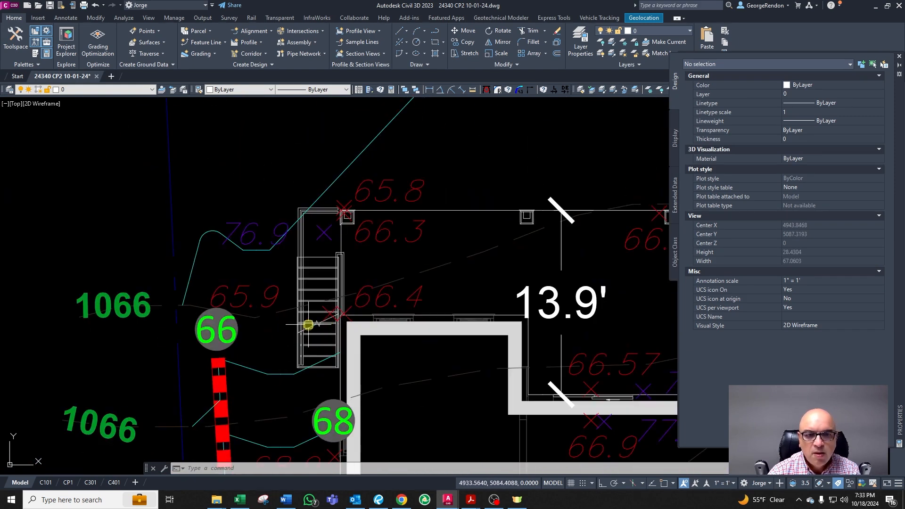
pyautogui.scroll(-3, 417, 235)
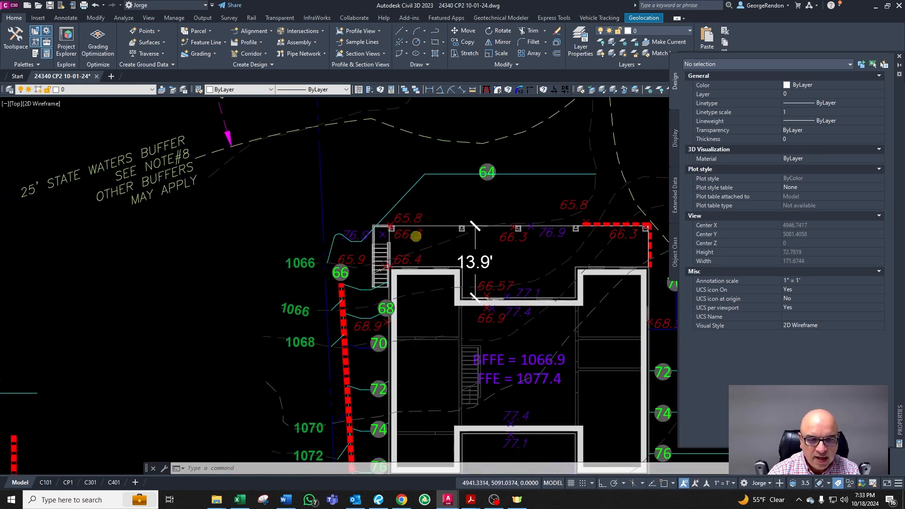
pyautogui.scroll(-2, 415, 236)
pyautogui.scroll(5, 410, 236)
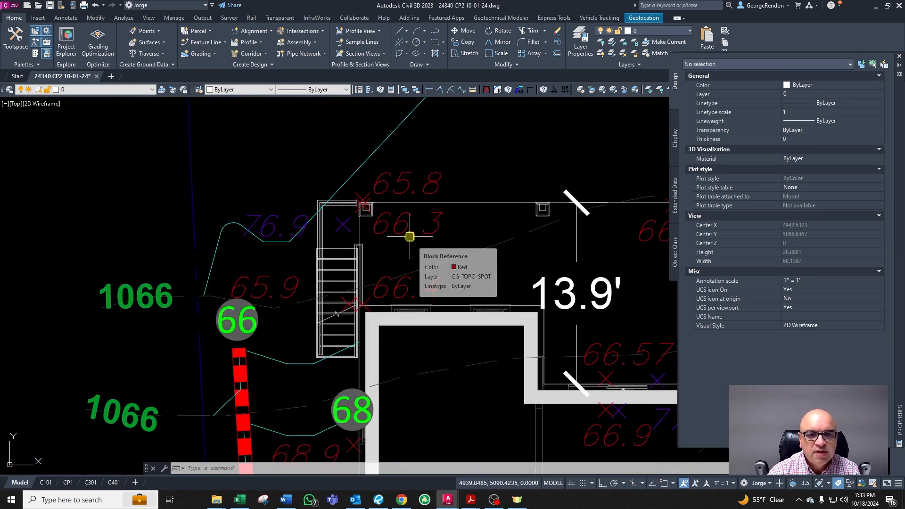
pyautogui.scroll(5, 304, 205)
pyautogui.press('Escape')
pyautogui.press('Escape')
pyautogui.click(386, 242)
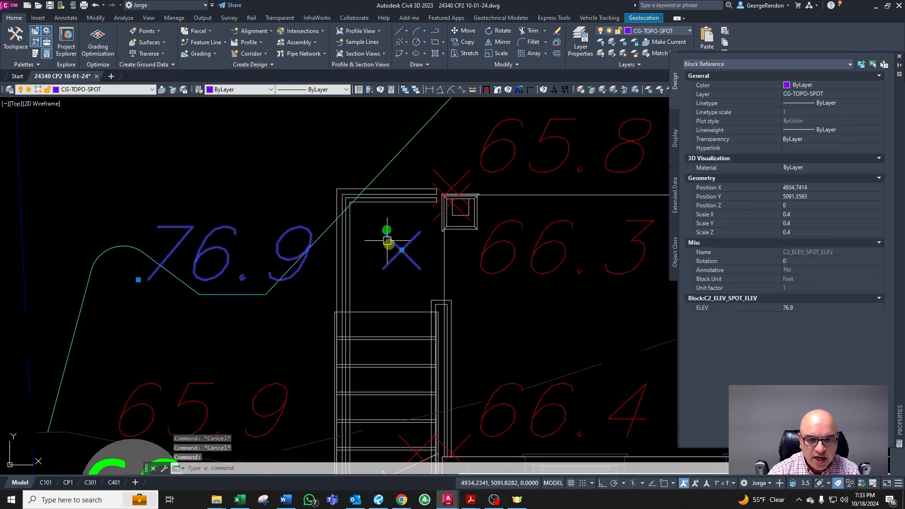
pyautogui.write('m')
pyautogui.press('Return')
pyautogui.click(464, 299)
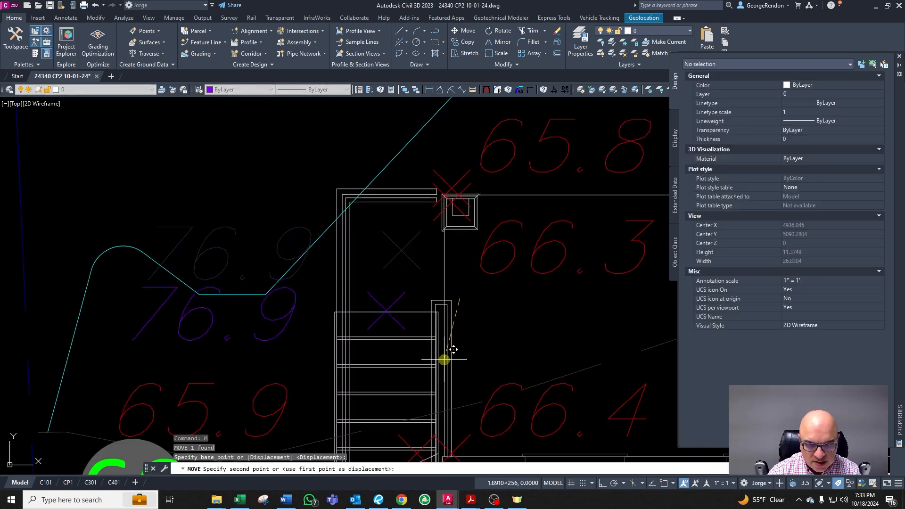
pyautogui.press('Escape')
# Step: Switch to Word to review the design constants table of slopes and stair dimensions
pyautogui.scroll(-5, 302, 309)
pyautogui.scroll(-2, 309, 309)
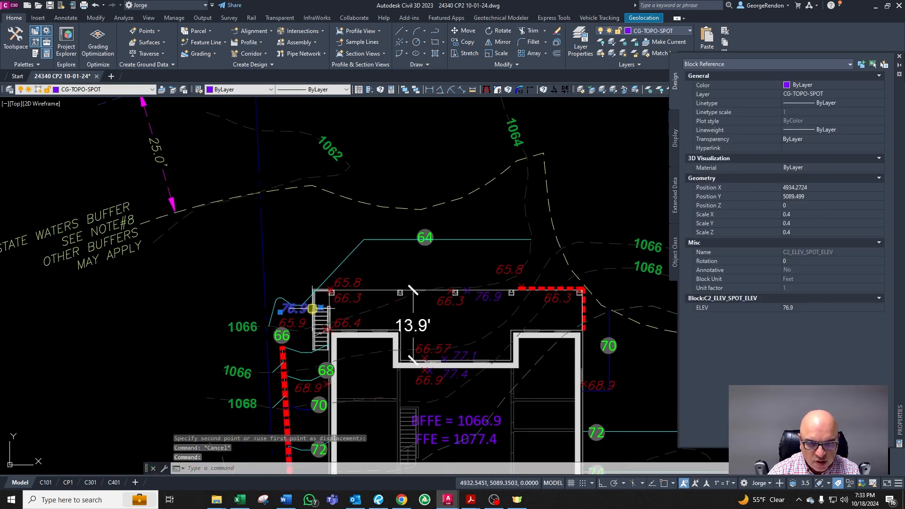
pyautogui.scroll(-4, 332, 311)
pyautogui.scroll(4, 330, 312)
pyautogui.scroll(-2, 326, 314)
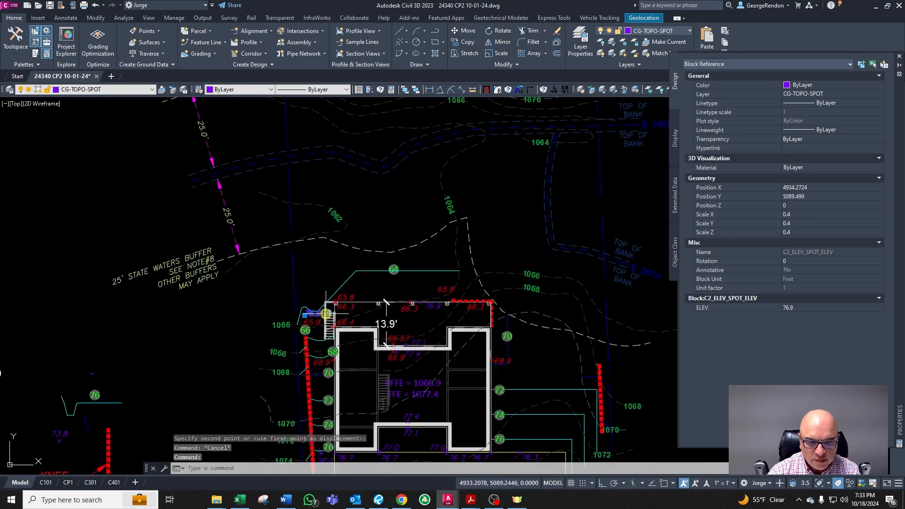
pyautogui.scroll(-3, 324, 312)
pyautogui.scroll(7, 247, 317)
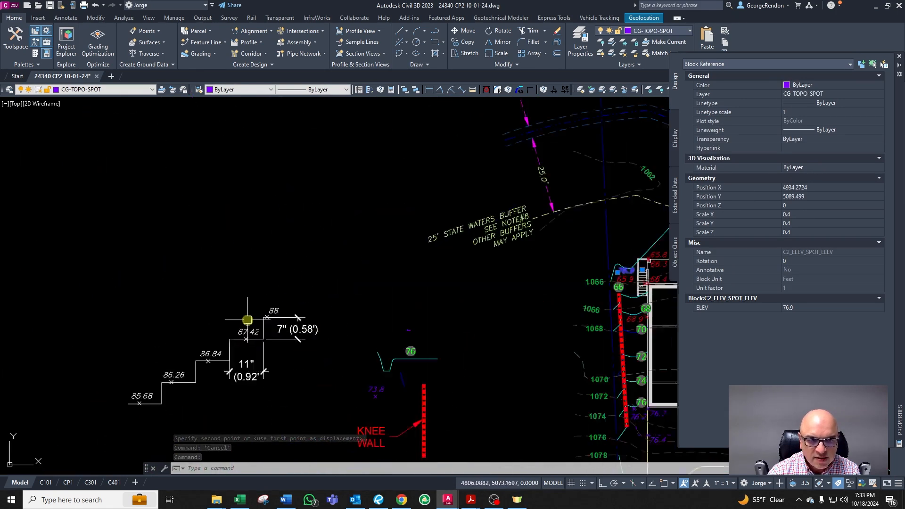
pyautogui.click(286, 499)
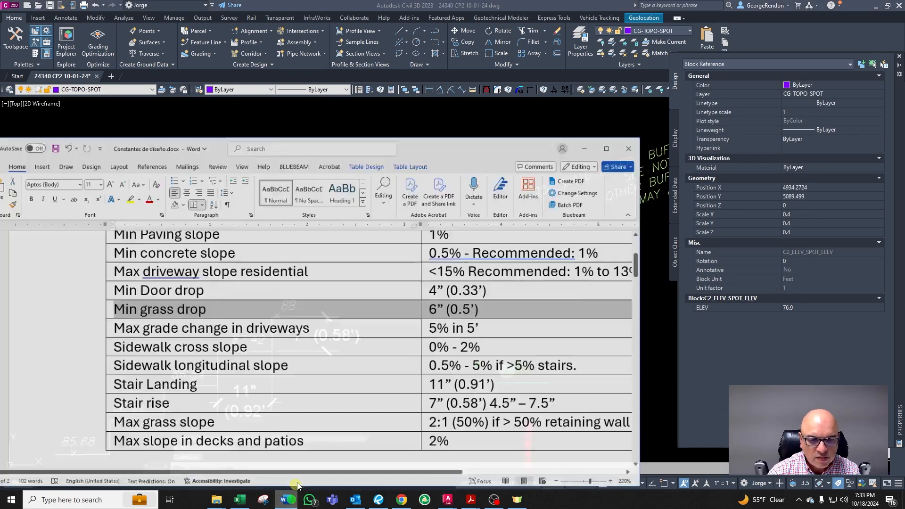
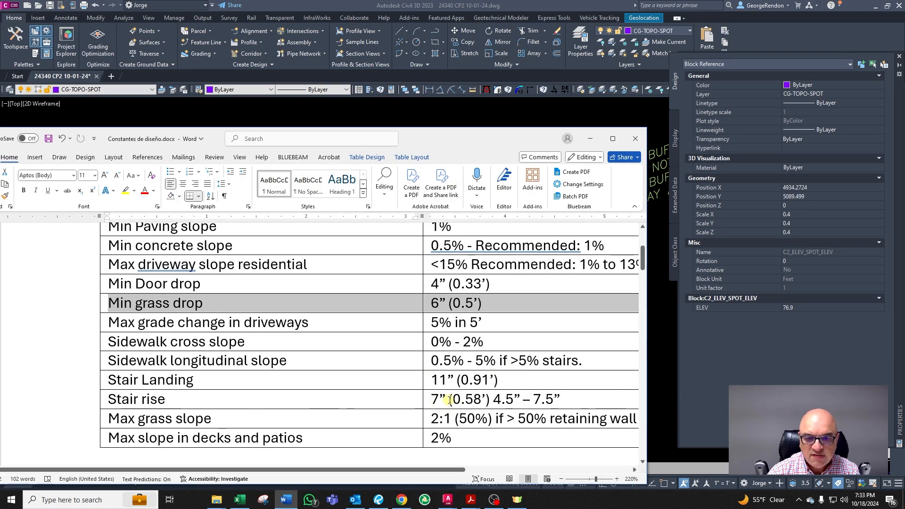
# Step: Switch from Word back to the Civil 3D grading drawing
pyautogui.click(586, 139)
pyautogui.press('Escape')
pyautogui.scroll(-5, 347, 283)
pyautogui.scroll(8, 399, 283)
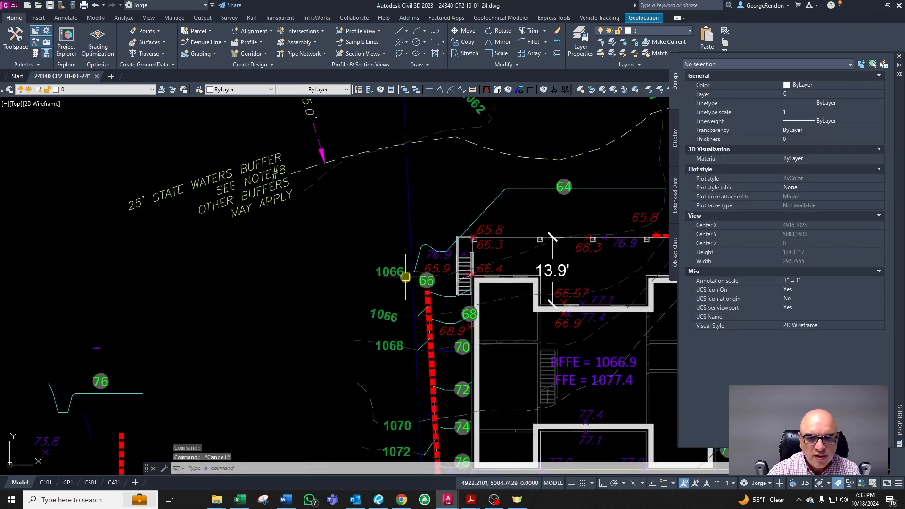
pyautogui.scroll(2, 400, 283)
pyautogui.press('Escape')
pyautogui.click(479, 237)
pyautogui.scroll(4, 480, 236)
pyautogui.write('co')
pyautogui.press('space')
pyautogui.click(487, 241)
pyautogui.scroll(-10, 486, 236)
pyautogui.scroll(6, 236, 250)
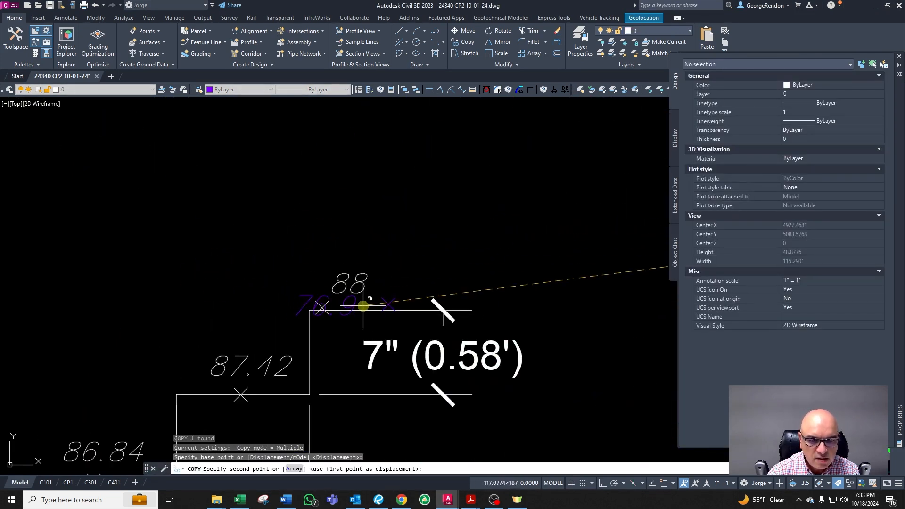
pyautogui.press('Escape')
pyautogui.scroll(-8, 475, 283)
pyautogui.press('Escape')
pyautogui.scroll(6, 516, 238)
pyautogui.write('tc')
pyautogui.press('space')
pyautogui.click(456, 253)
pyautogui.scroll(-8, 457, 252)
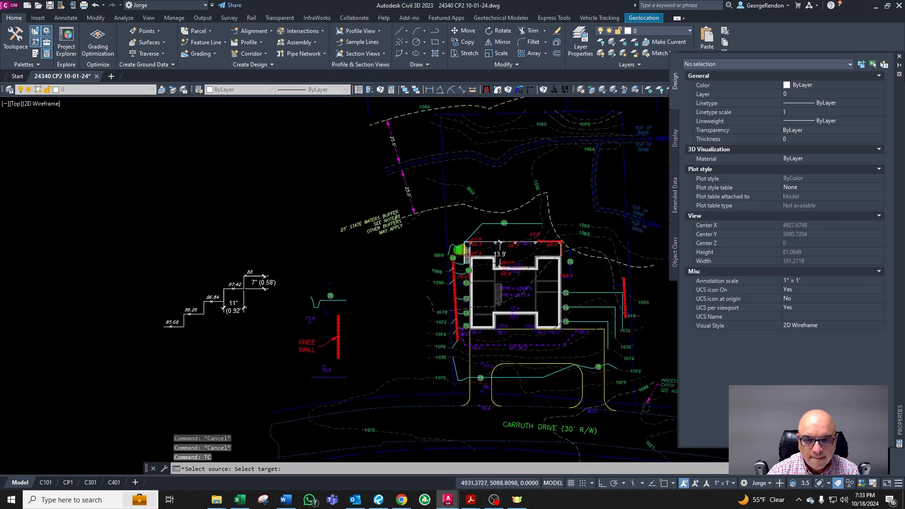
pyautogui.scroll(5, 374, 250)
pyautogui.click(375, 248)
pyautogui.press('space')
pyautogui.scroll(4, 376, 244)
pyautogui.press('Escape')
pyautogui.scroll(-4, 410, 265)
pyautogui.scroll(4, 384, 286)
pyautogui.scroll(-2, 376, 332)
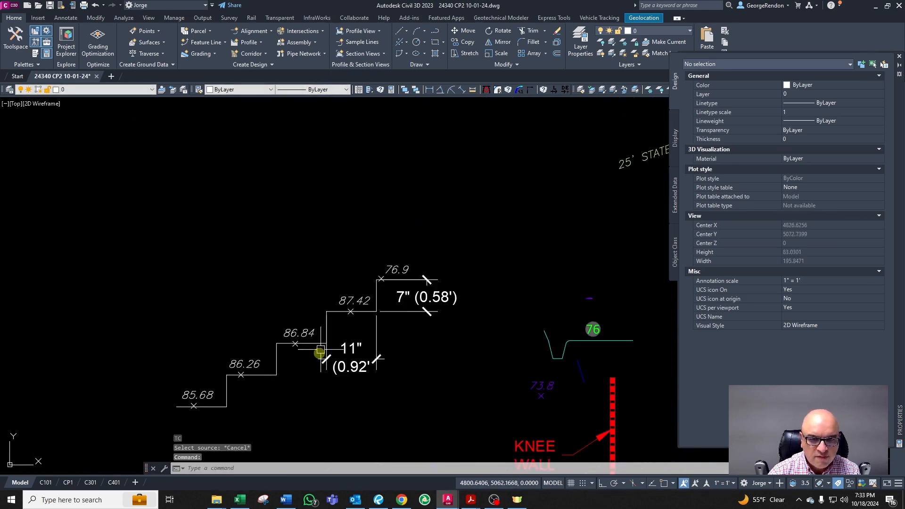
# Step: Set the 87.42 spot elevation in the stair step sketch to 76.32
pyautogui.scroll(-6, 320, 351)
pyautogui.scroll(5, 421, 344)
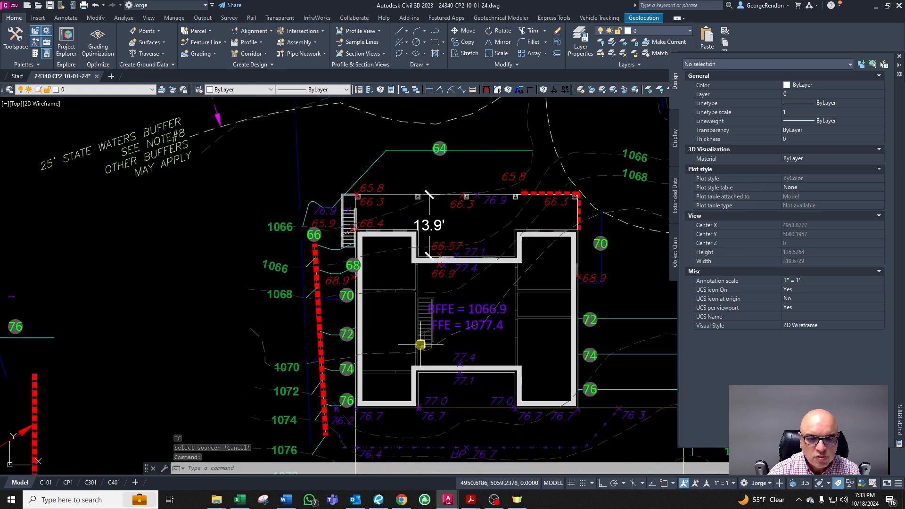
pyautogui.scroll(2, 313, 303)
pyautogui.scroll(-4, 340, 358)
pyautogui.scroll(3, 348, 377)
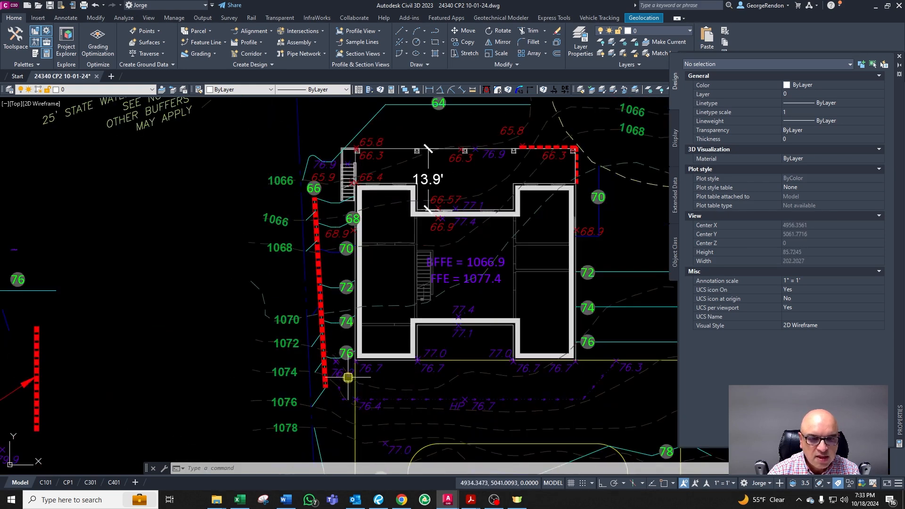
pyautogui.scroll(6, 361, 212)
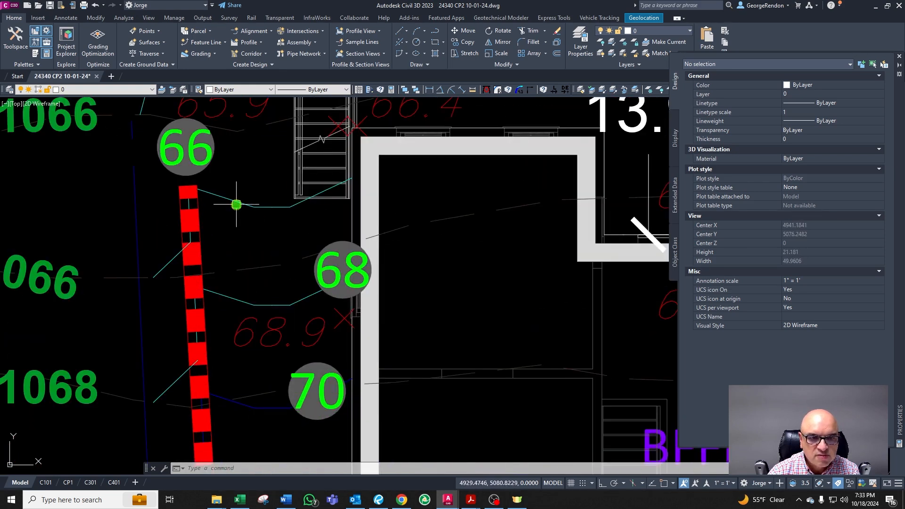
pyautogui.click(237, 205)
pyautogui.press('Escape')
pyautogui.press('Escape')
pyautogui.press('Escape')
pyautogui.scroll(-10, 323, 191)
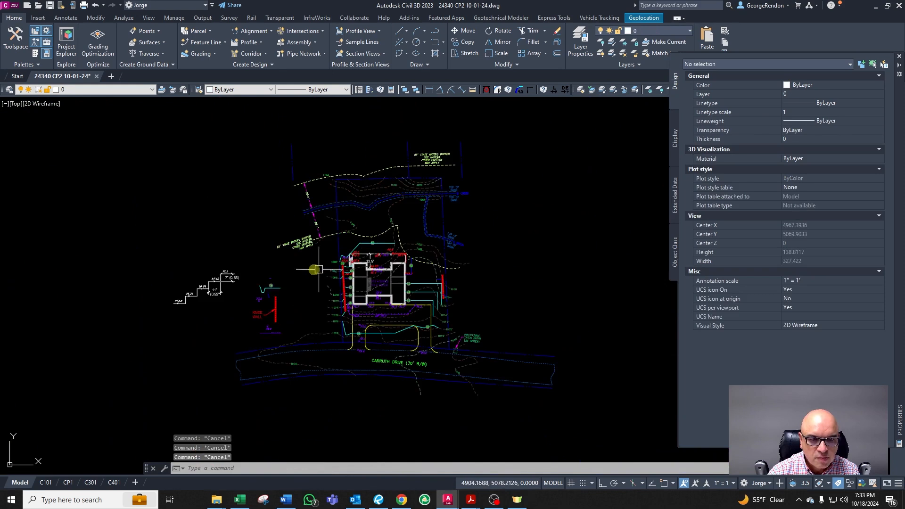
pyautogui.scroll(10, 209, 268)
pyautogui.scroll(-2, 349, 255)
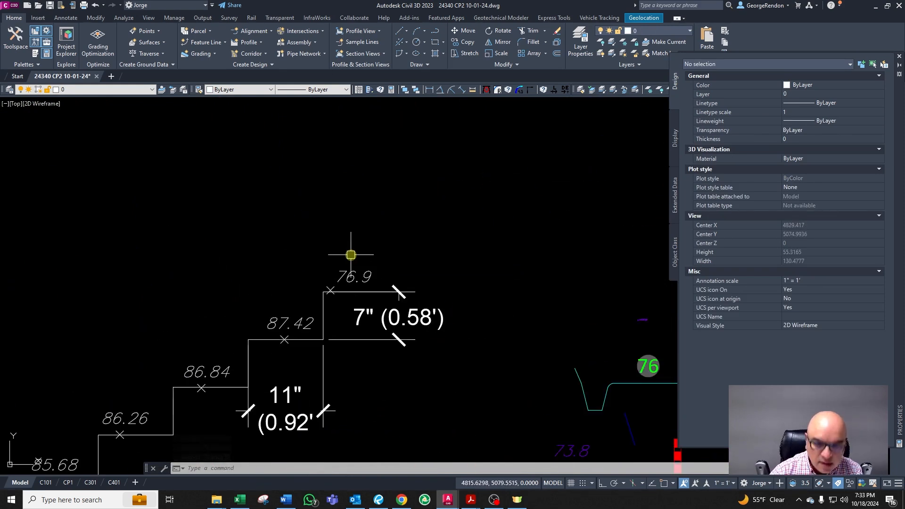
pyautogui.doubleClick(283, 325)
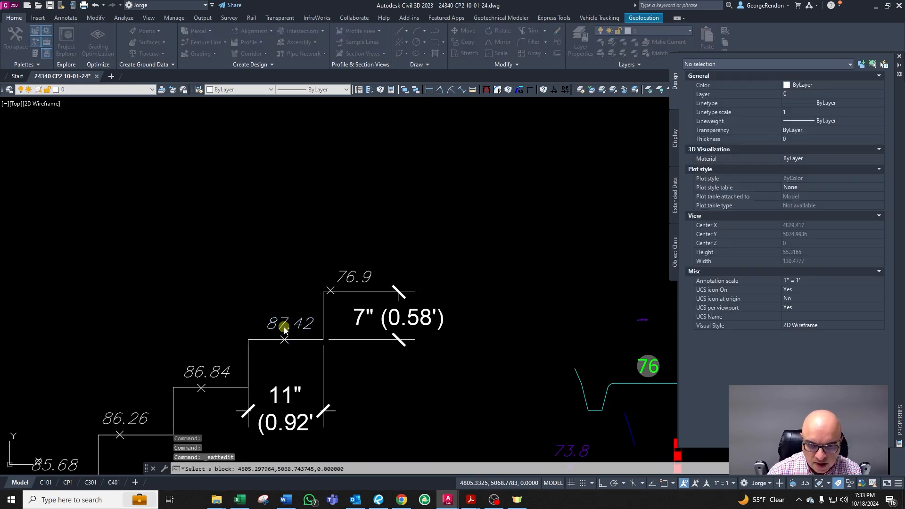
pyautogui.write('76.32')
pyautogui.press('Return')
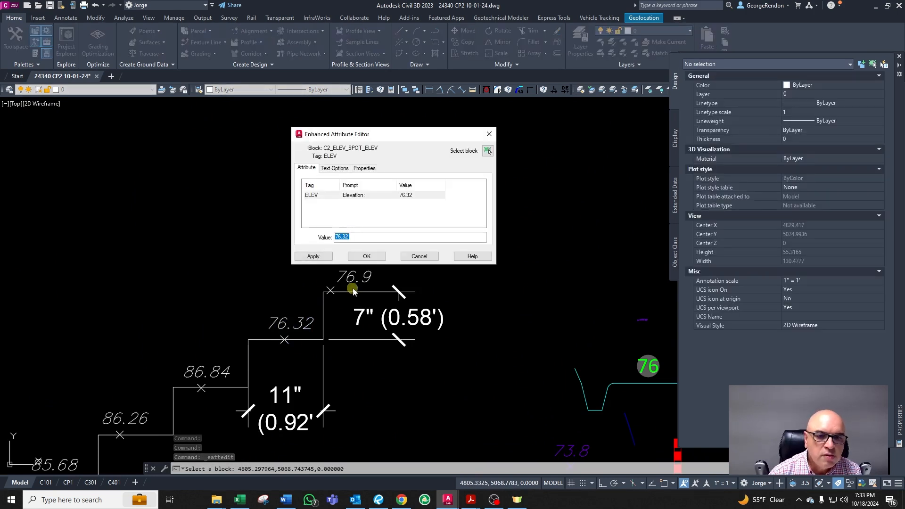
pyautogui.click(368, 257)
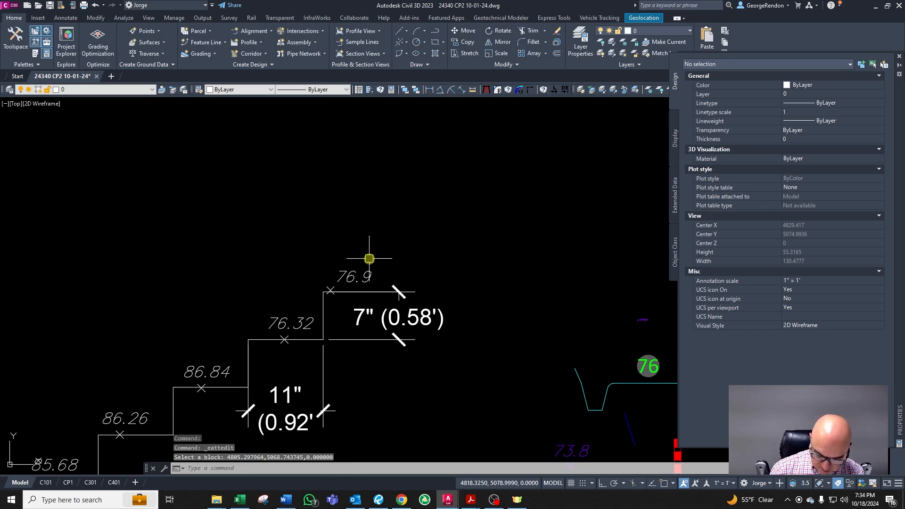
# Step: Set the 86.84 spot elevation in the stair step sketch to 75.74
pyautogui.press('Escape')
pyautogui.scroll(-3, 344, 321)
pyautogui.scroll(3, 283, 373)
pyautogui.doubleClick(311, 297)
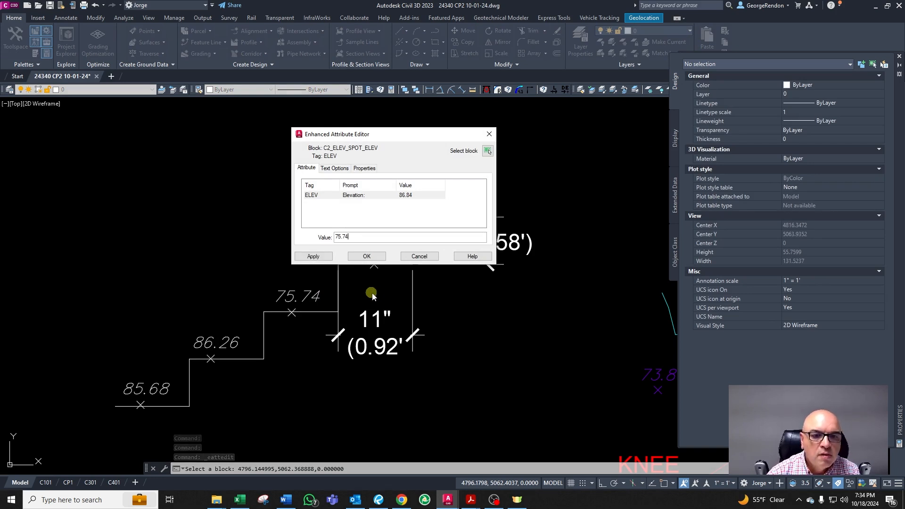
pyautogui.click(367, 257)
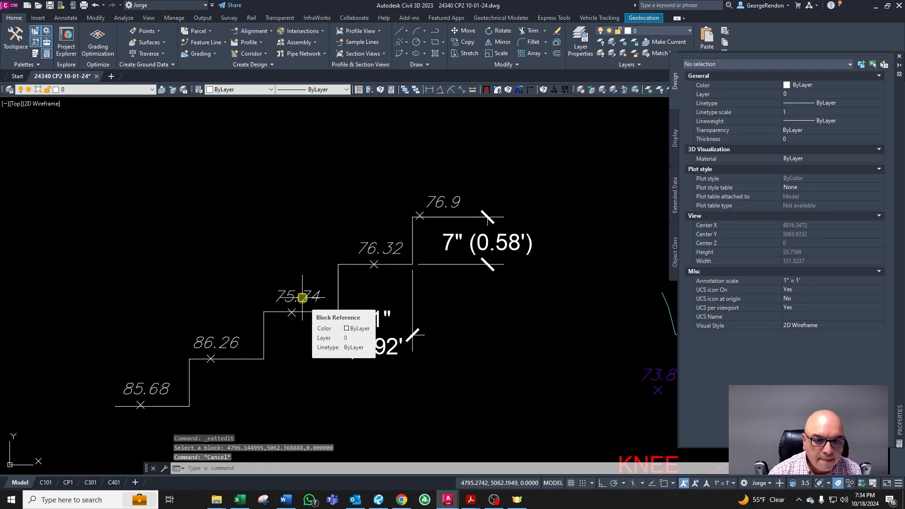
# Step: Correct that stair sketch spot elevation to 75.16
pyautogui.press('Escape')
pyautogui.doubleClick(322, 290)
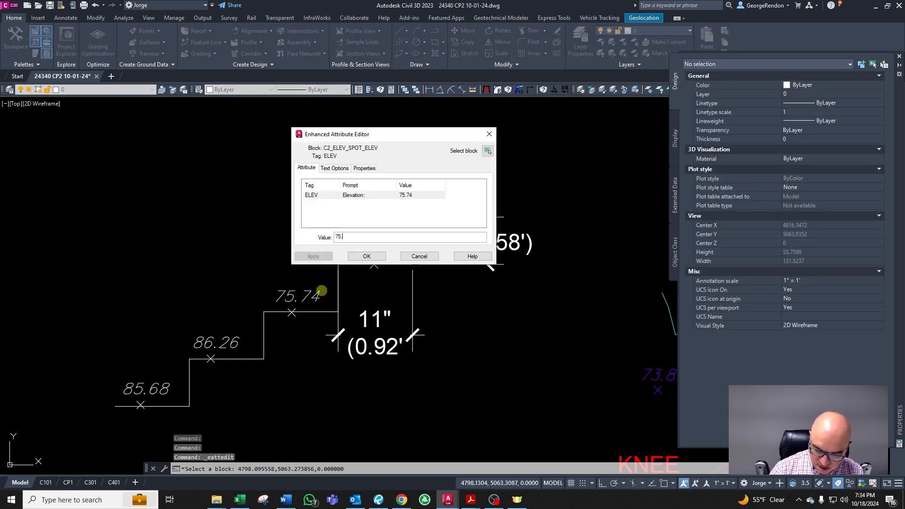
pyautogui.click(377, 258)
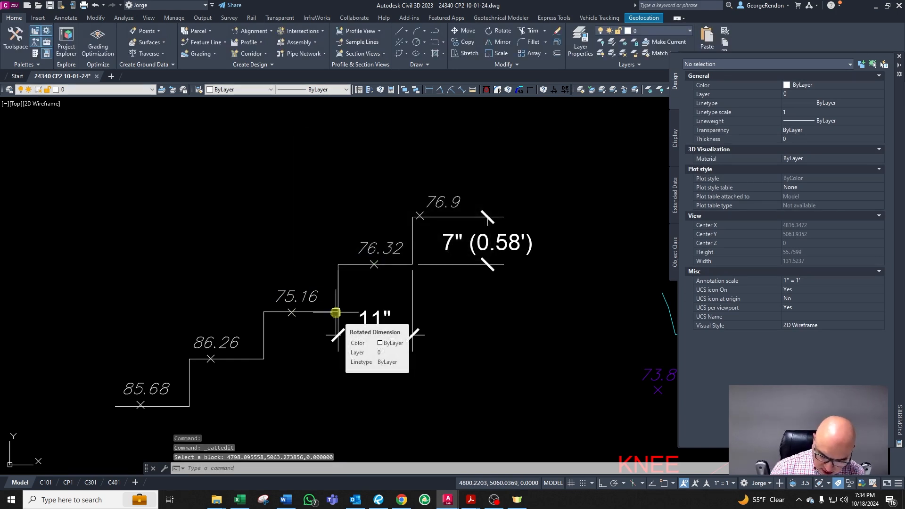
# Step: Set the two lowest spot elevations of the stair sketch to 74.58 and 74
pyautogui.doubleClick(231, 337)
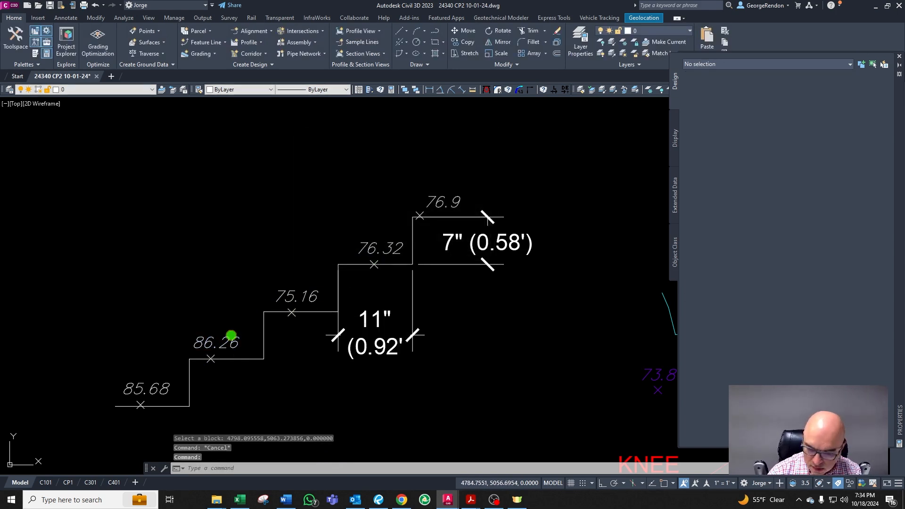
pyautogui.write('74.58')
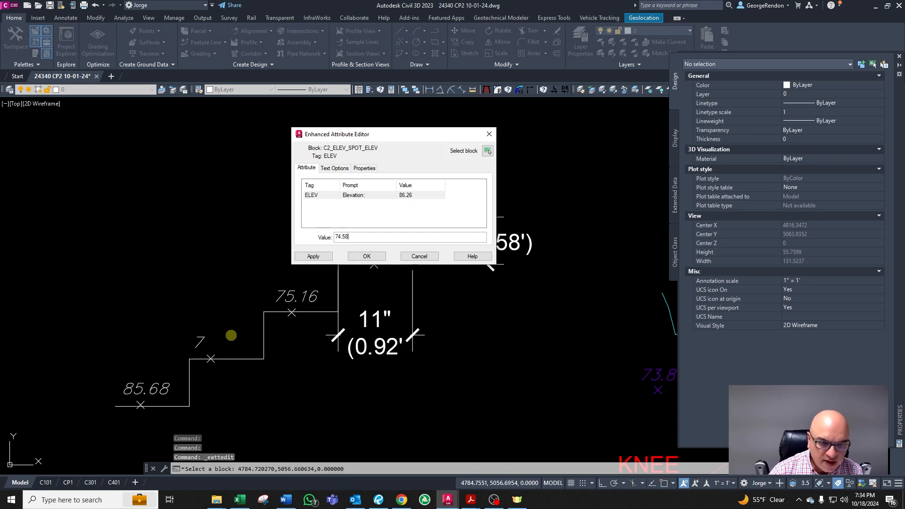
pyautogui.click(375, 259)
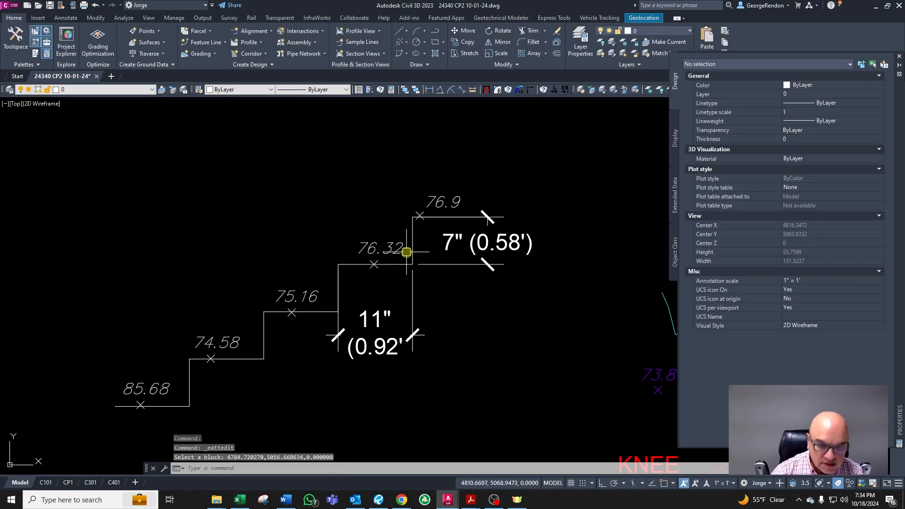
pyautogui.doubleClick(154, 391)
pyautogui.write('7')
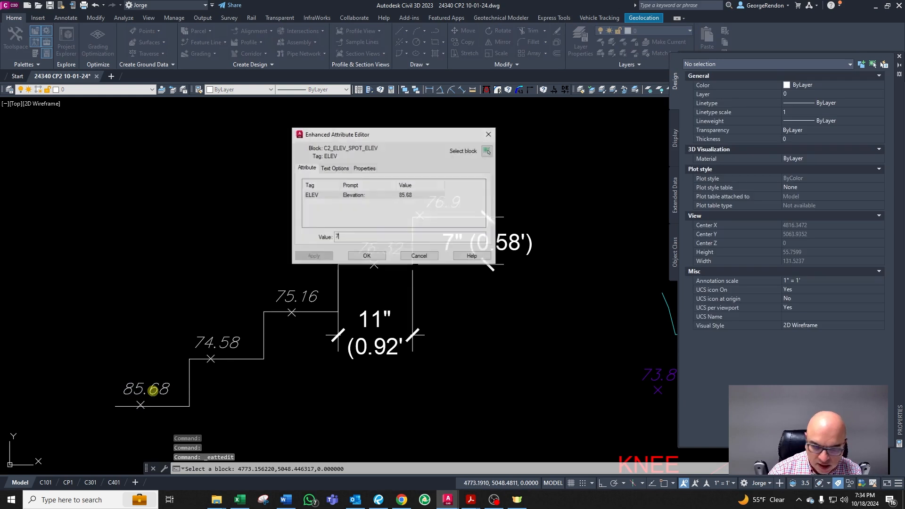
pyautogui.write('4')
pyautogui.click(375, 259)
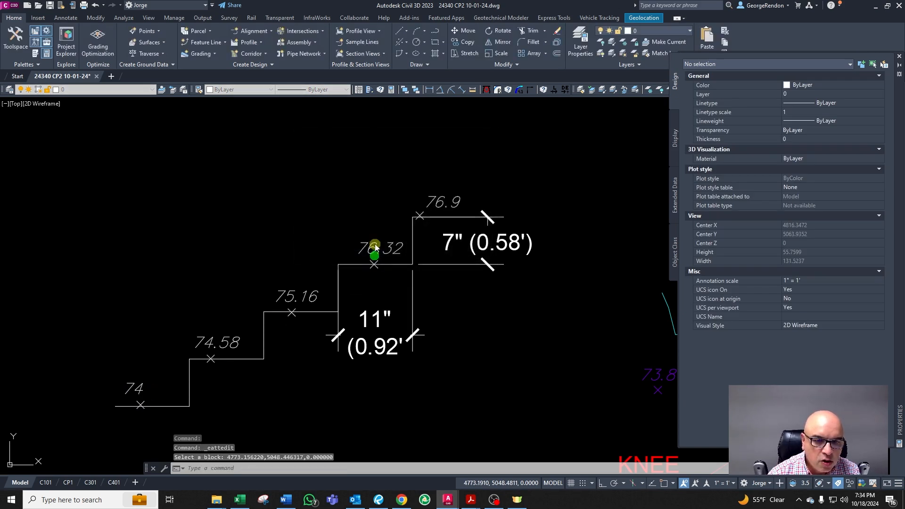
# Step: Move the 66 contour label down onto its contour line beside the red retaining wall
pyautogui.scroll(-8, 323, 273)
pyautogui.scroll(10, 380, 323)
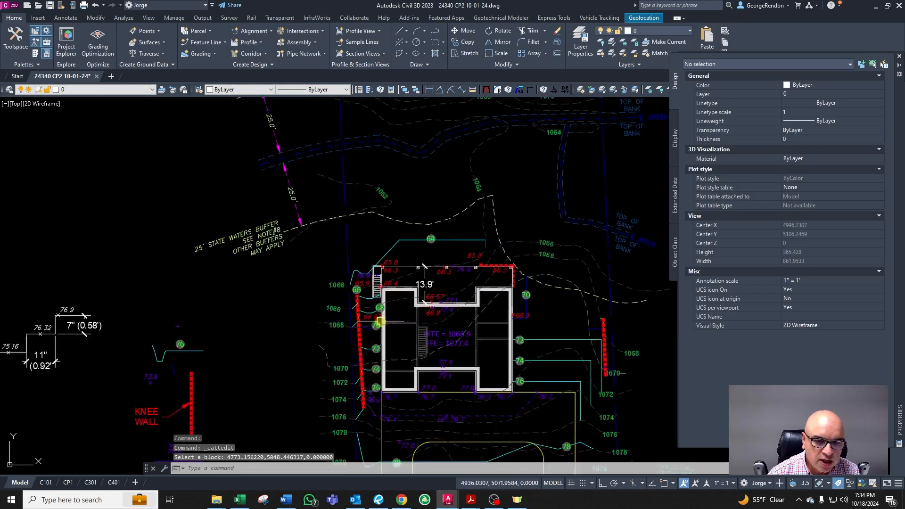
pyautogui.press('Escape')
pyautogui.press('Escape')
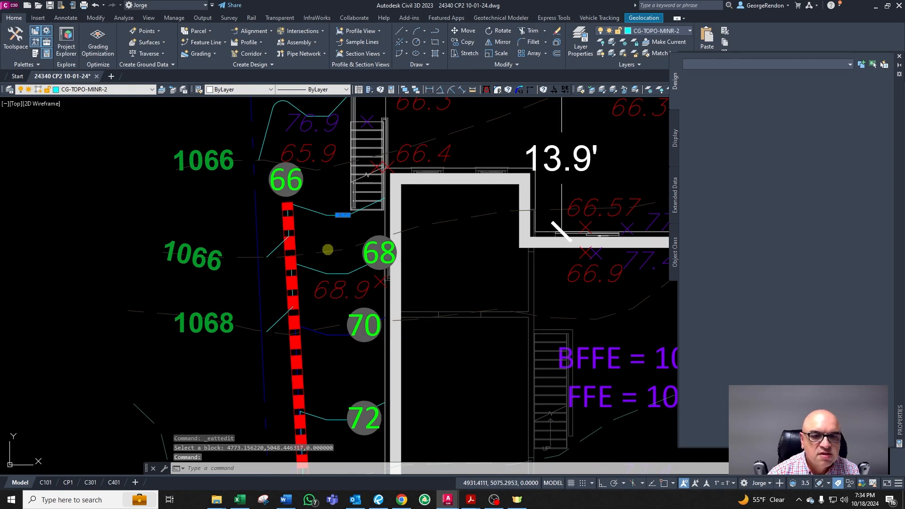
pyautogui.click(295, 182)
pyautogui.write('m')
pyautogui.press('Return')
pyautogui.press('Escape')
pyautogui.press('Escape')
pyautogui.press('Escape')
pyautogui.click(299, 185)
pyautogui.write('m')
pyautogui.press('Return')
pyautogui.click(328, 203)
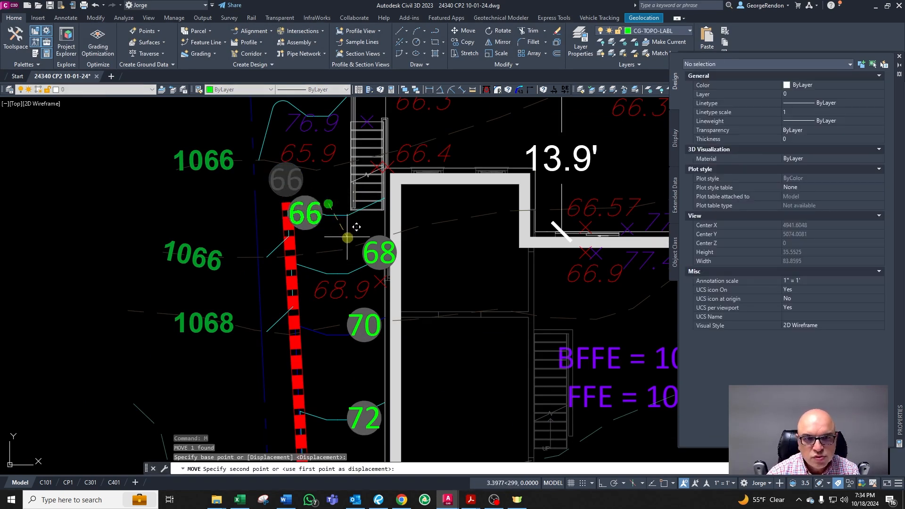
pyautogui.click(356, 233)
pyautogui.press('Escape')
# Step: Inspect the contours, labels and spot elevations around the stairs at the house's northwest corner
pyautogui.scroll(-2, 310, 285)
pyautogui.scroll(-5, 311, 285)
pyautogui.scroll(4, 315, 292)
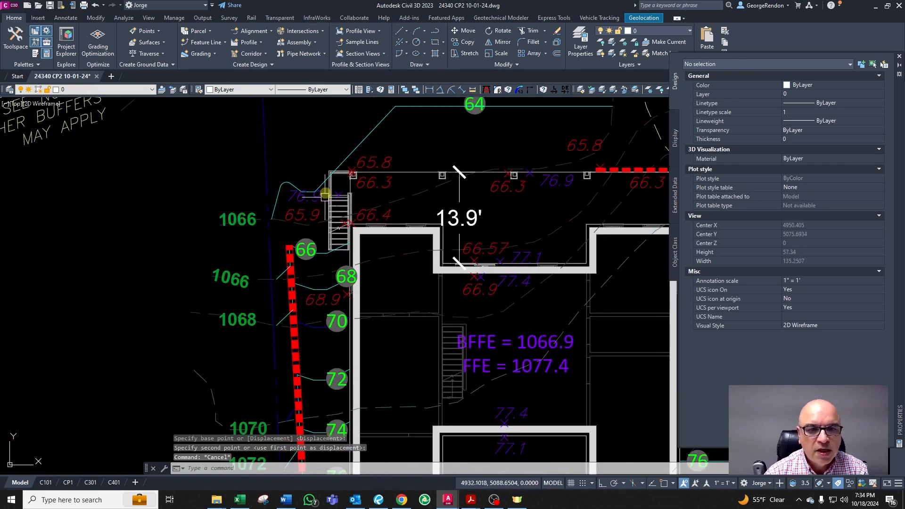
pyautogui.scroll(-4, 368, 261)
pyautogui.scroll(2, 351, 238)
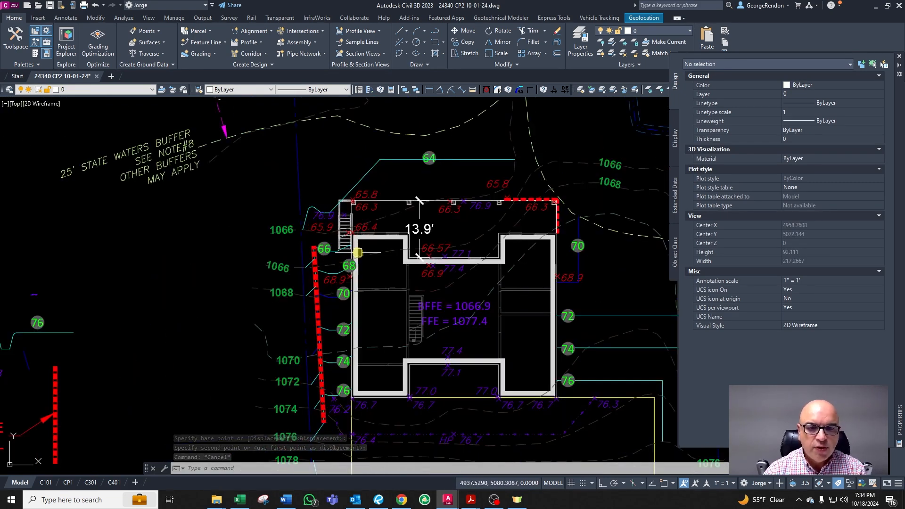
pyautogui.scroll(3, 351, 238)
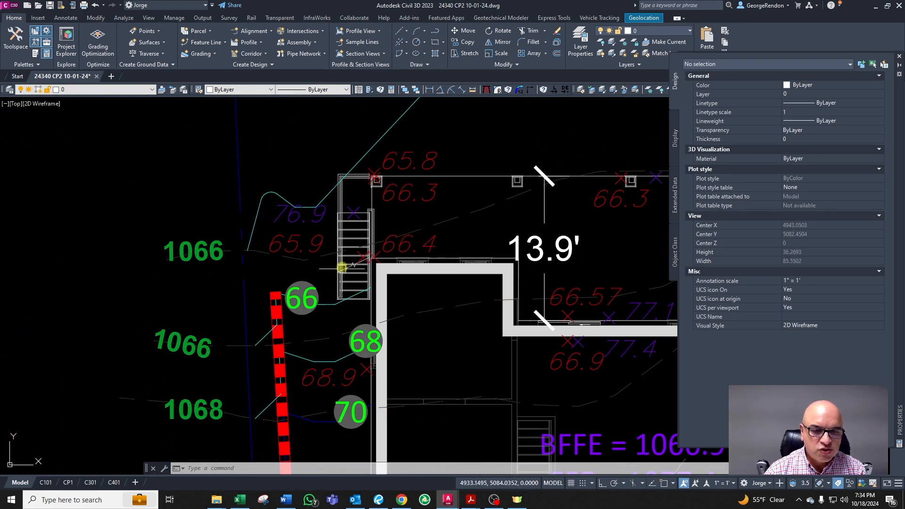
pyautogui.scroll(-5, 378, 297)
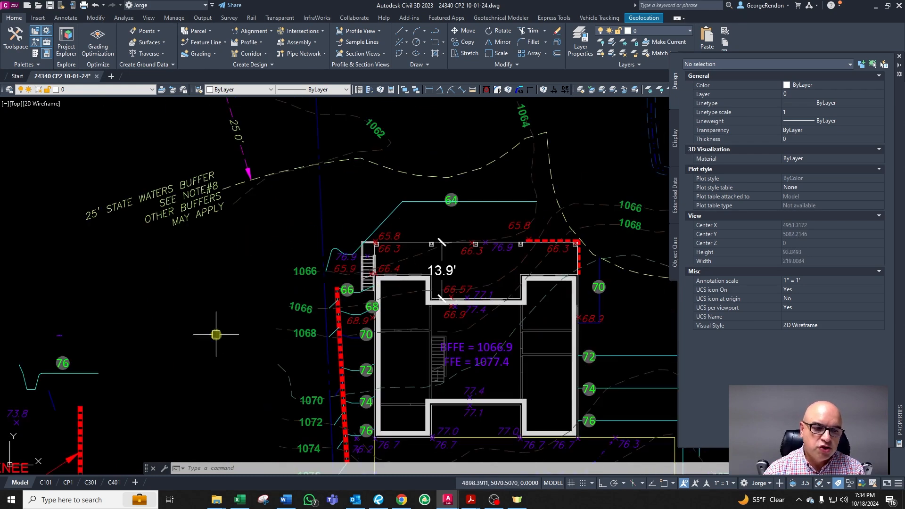
pyautogui.scroll(3, 220, 269)
pyautogui.scroll(-1, 303, 247)
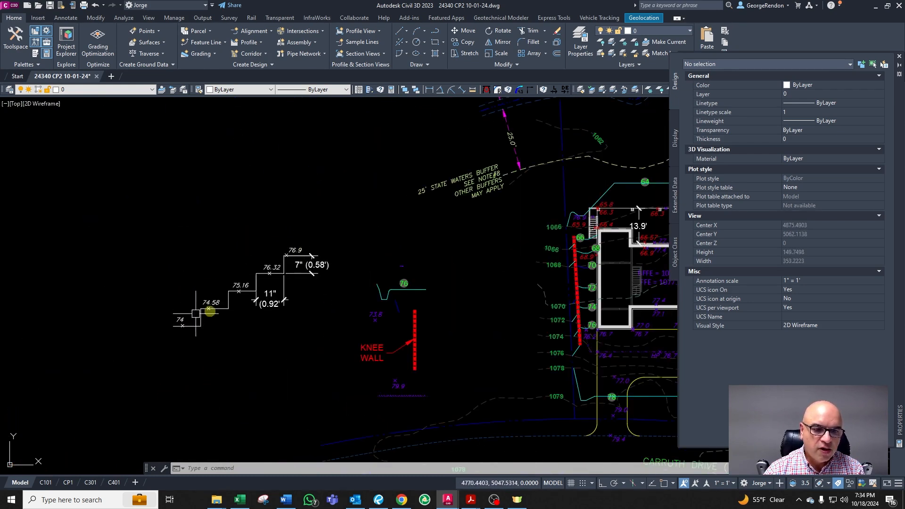
pyautogui.scroll(3, 228, 297)
pyautogui.scroll(-5, 228, 297)
pyautogui.scroll(4, 412, 262)
pyautogui.scroll(4, 418, 204)
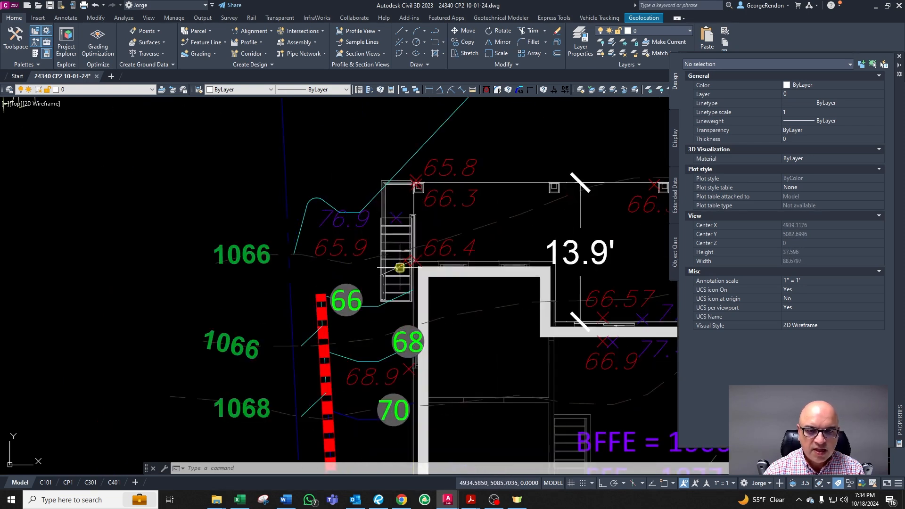
pyautogui.scroll(-5, 349, 228)
pyautogui.scroll(6, 354, 204)
pyautogui.scroll(-1, 385, 271)
pyautogui.scroll(2, 393, 289)
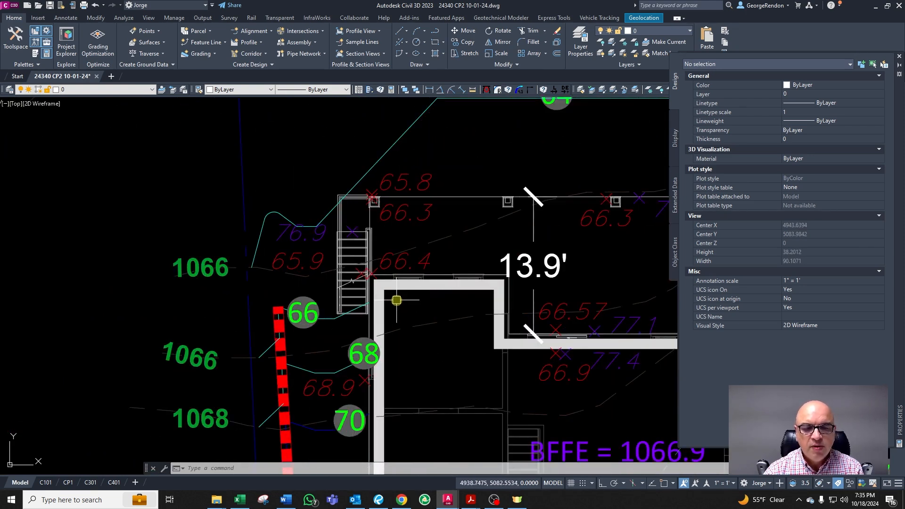
pyautogui.scroll(4, 367, 217)
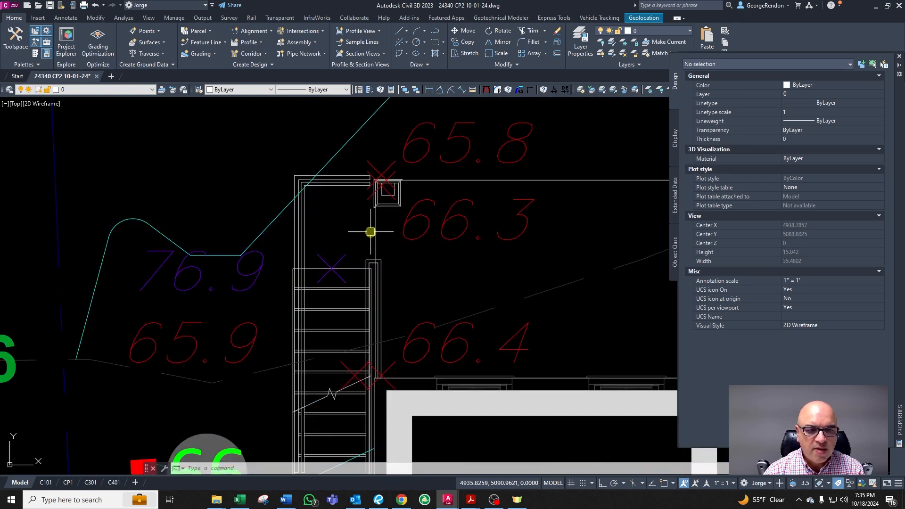
pyautogui.scroll(-4, 370, 232)
pyautogui.scroll(4, 323, 239)
pyautogui.click(311, 241)
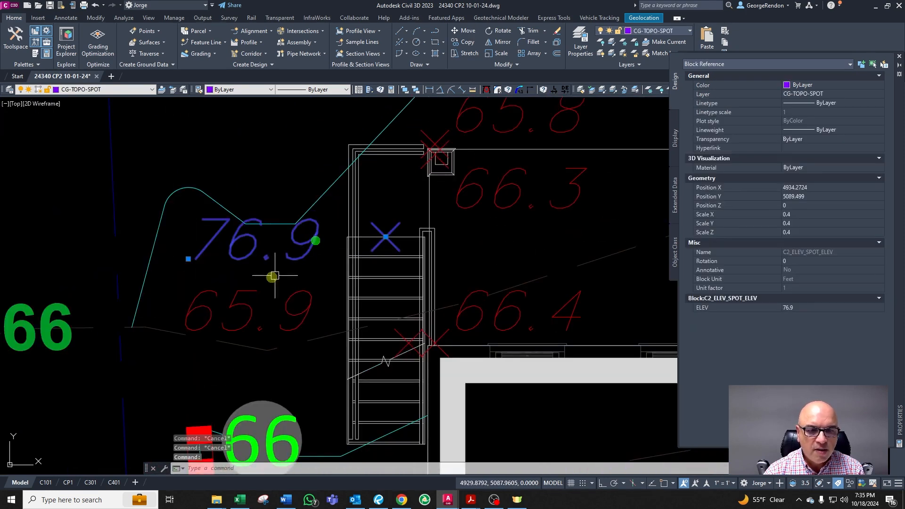
pyautogui.click(188, 259)
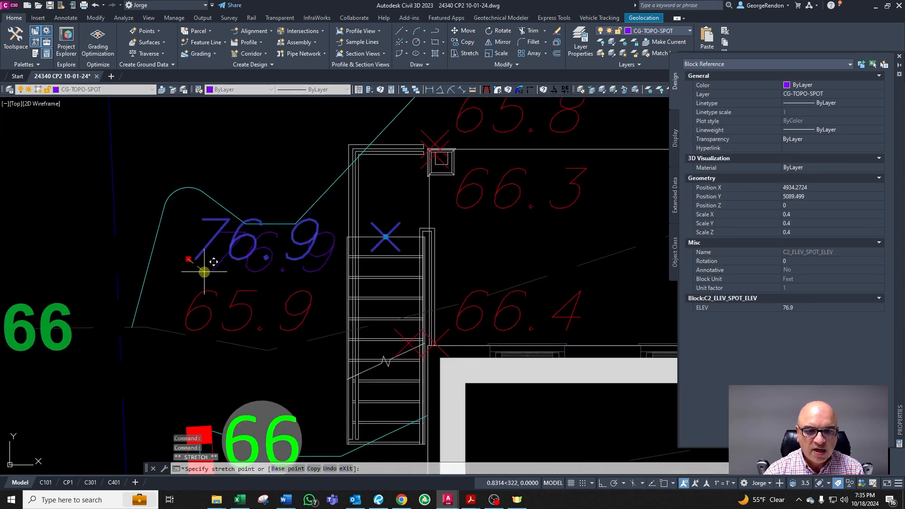
pyautogui.scroll(-4, 221, 261)
pyautogui.press('Escape')
pyautogui.press('Escape')
pyautogui.press('Escape')
pyautogui.scroll(-4, 230, 254)
pyautogui.scroll(4, 220, 188)
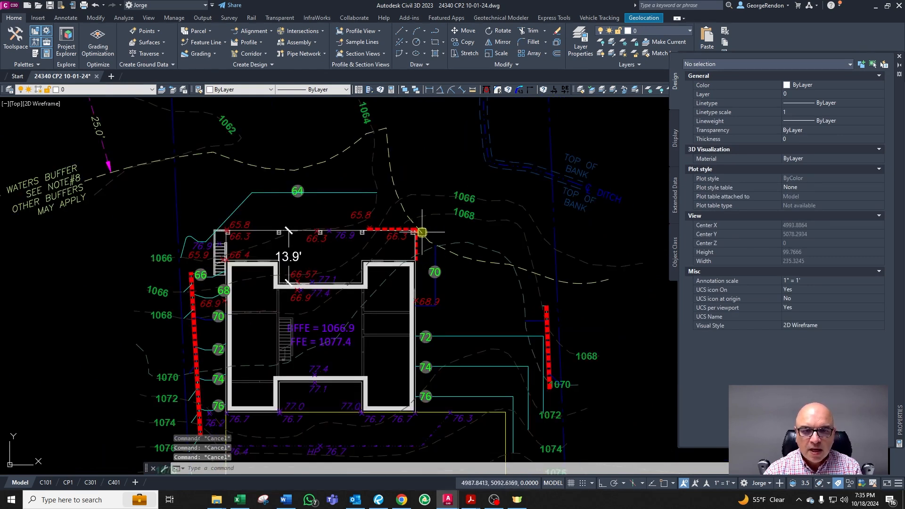
# Step: Move the 64 contour label slightly east along its contour north of the house
pyautogui.scroll(2, 325, 198)
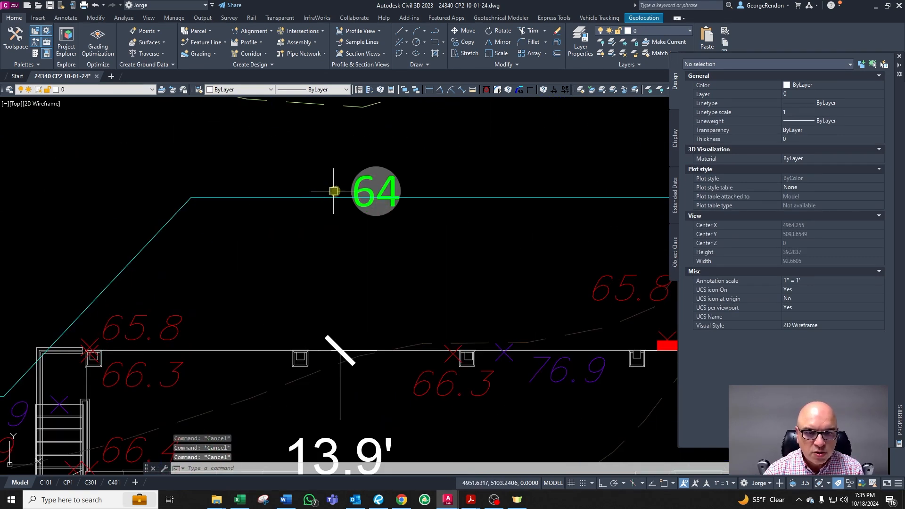
pyautogui.click(375, 191)
pyautogui.scroll(-1, 424, 193)
pyautogui.write('m')
pyautogui.press('Return')
pyautogui.click(427, 194)
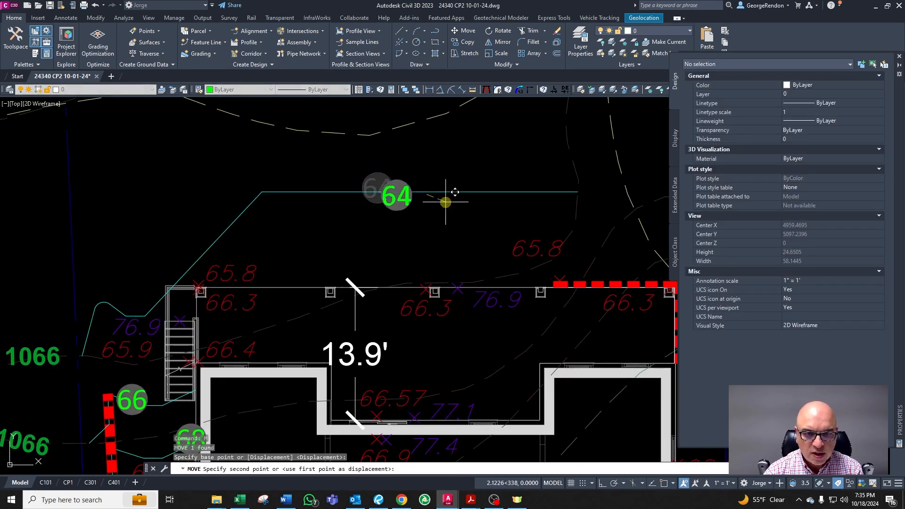
pyautogui.click(446, 195)
pyautogui.write('f')
pyautogui.press('Return')
pyautogui.write('r')
pyautogui.press('Return')
pyautogui.press('Escape')
pyautogui.press('Escape')
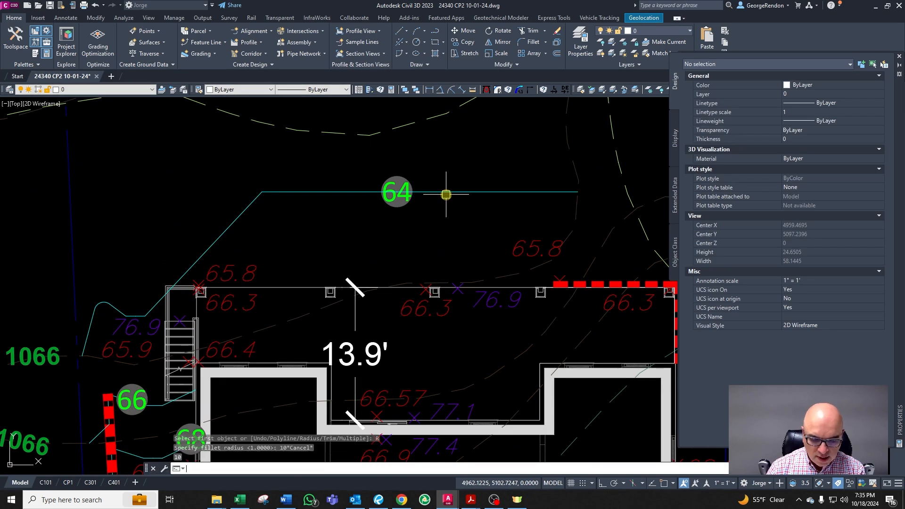
# Step: Try to fillet the corner of the 72 contour east of the house with a radius of 10
pyautogui.write('F')
pyautogui.press('Return')
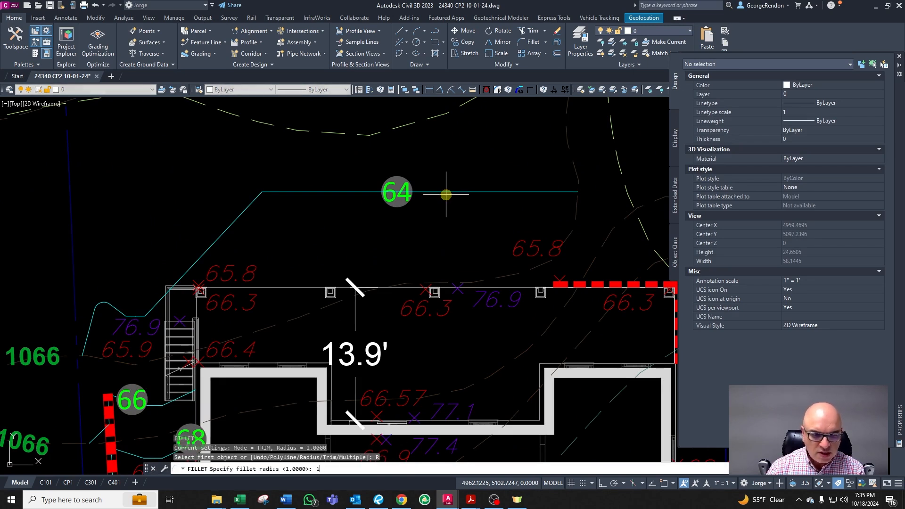
pyautogui.write('r')
pyautogui.press('Return')
pyautogui.write('10')
pyautogui.press('Return')
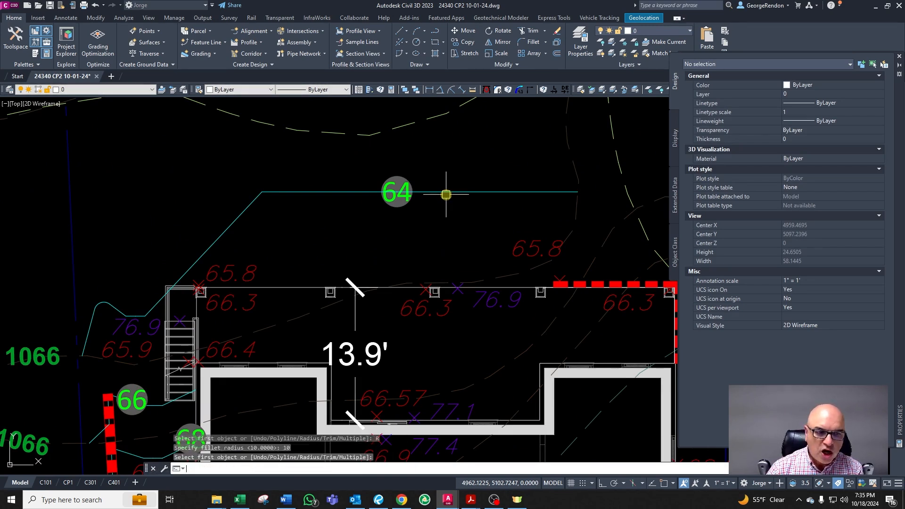
pyautogui.press('Return')
pyautogui.click(323, 191)
pyautogui.press('Escape')
pyautogui.scroll(-3, 253, 205)
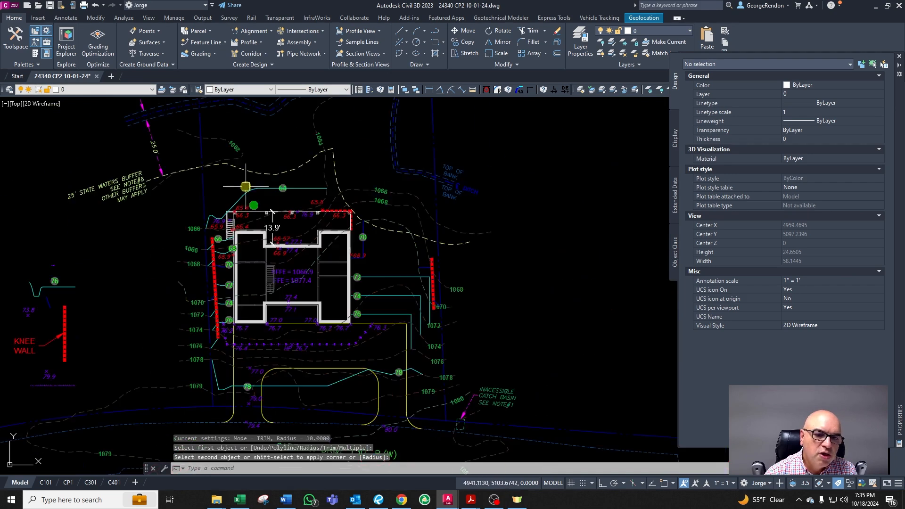
pyautogui.scroll(4, 448, 302)
pyautogui.press('Return')
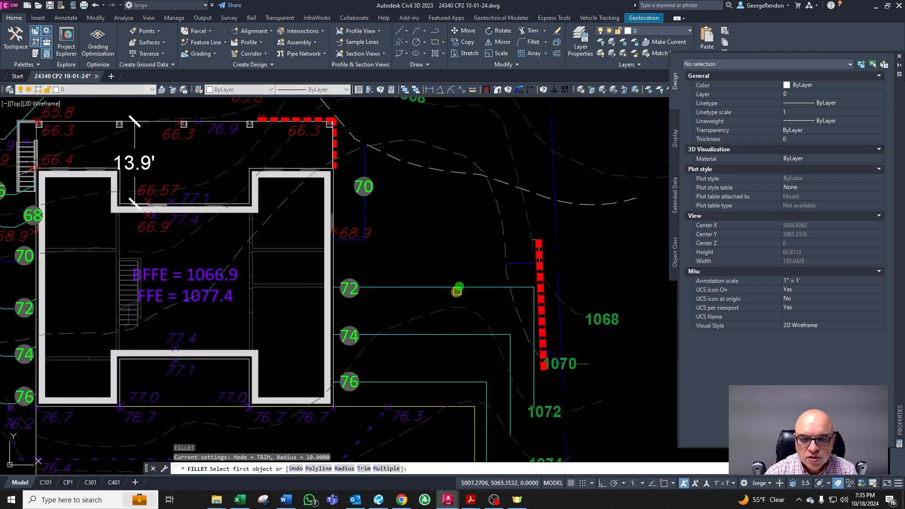
pyautogui.click(448, 286)
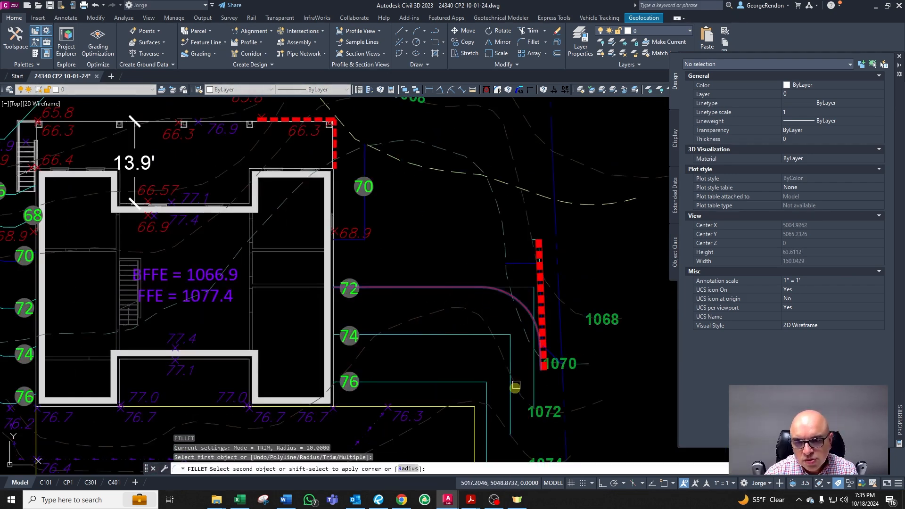
pyautogui.press('Escape')
pyautogui.press('Escape')
pyautogui.press('Escape')
pyautogui.press('Escape')
pyautogui.scroll(-3, 496, 385)
pyautogui.scroll(3, 505, 404)
pyautogui.rightClick(506, 388)
pyautogui.click(493, 385)
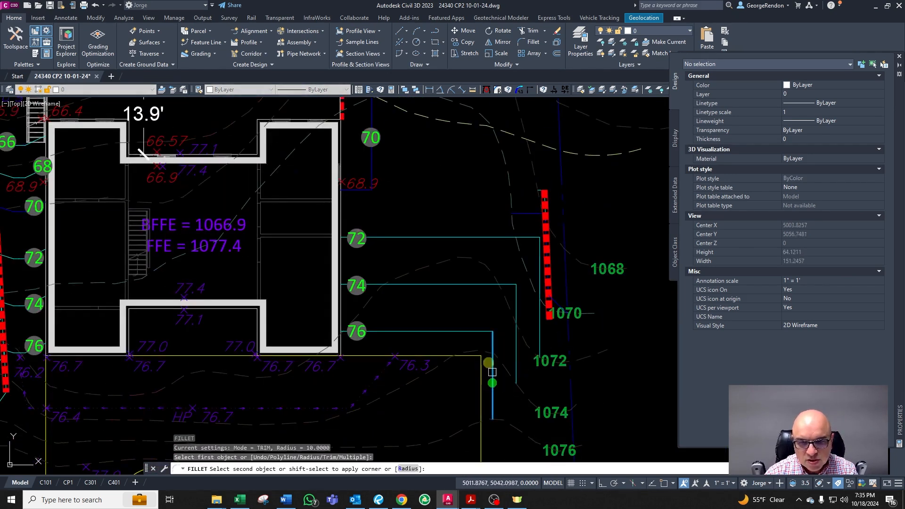
pyautogui.press('Escape')
# Step: Set the fillet radius to 5 and round the corner of the 76 contour east of the house
pyautogui.write('F')
pyautogui.press('Return')
pyautogui.write('R')
pyautogui.press('Return')
pyautogui.write('5')
pyautogui.press('Return')
pyautogui.press('Return')
pyautogui.press('Escape')
pyautogui.click(496, 382)
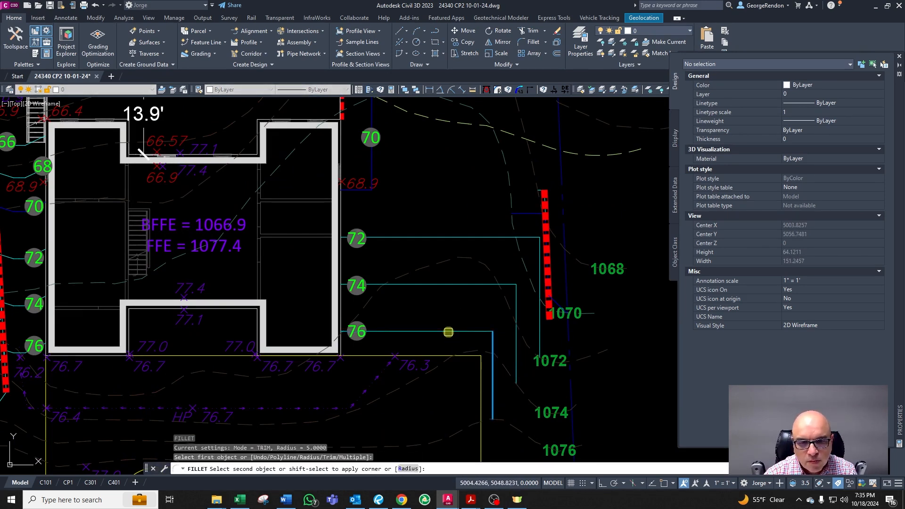
pyautogui.click(448, 336)
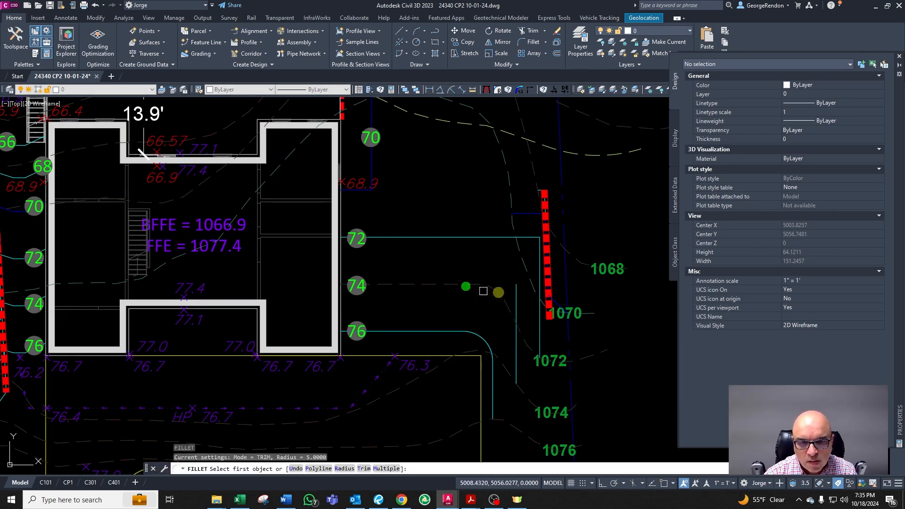
# Step: Fillet the corner of the 74 contour east of the house
pyautogui.rightClick(532, 359)
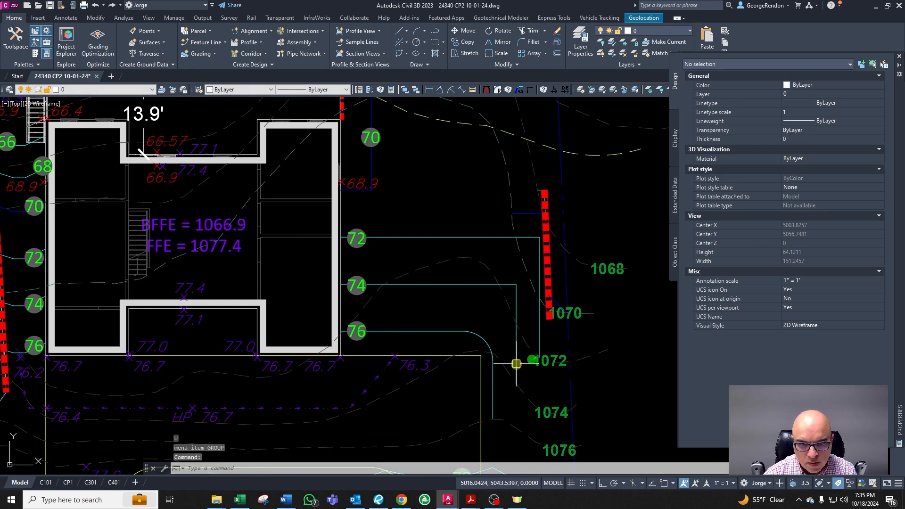
pyautogui.write('f')
pyautogui.press('Return')
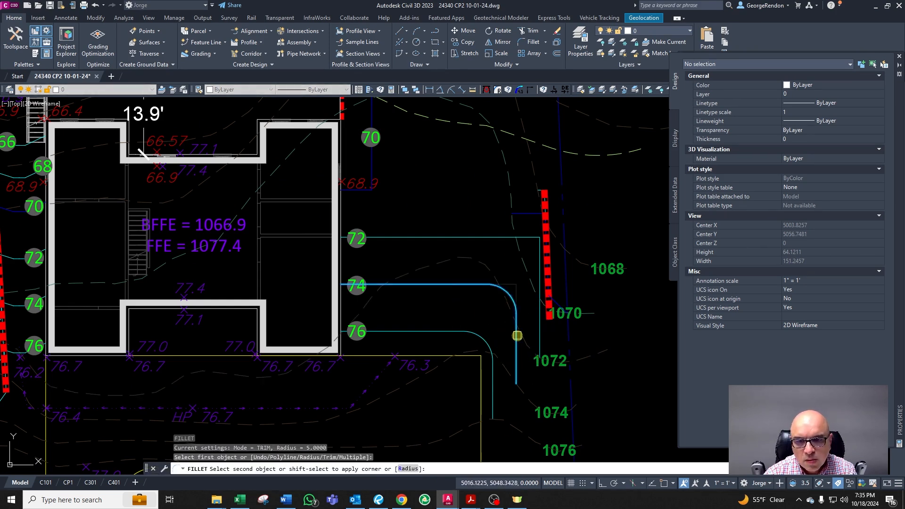
pyautogui.click(516, 336)
pyautogui.scroll(4, 536, 337)
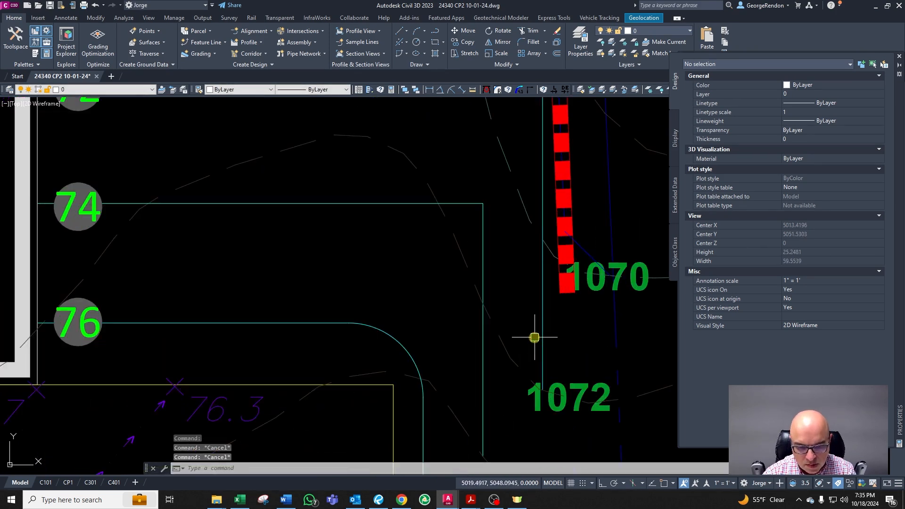
pyautogui.write('f')
pyautogui.press('Return')
pyautogui.click(323, 203)
pyautogui.click(485, 339)
pyautogui.press('Return')
pyautogui.scroll(-6, 543, 320)
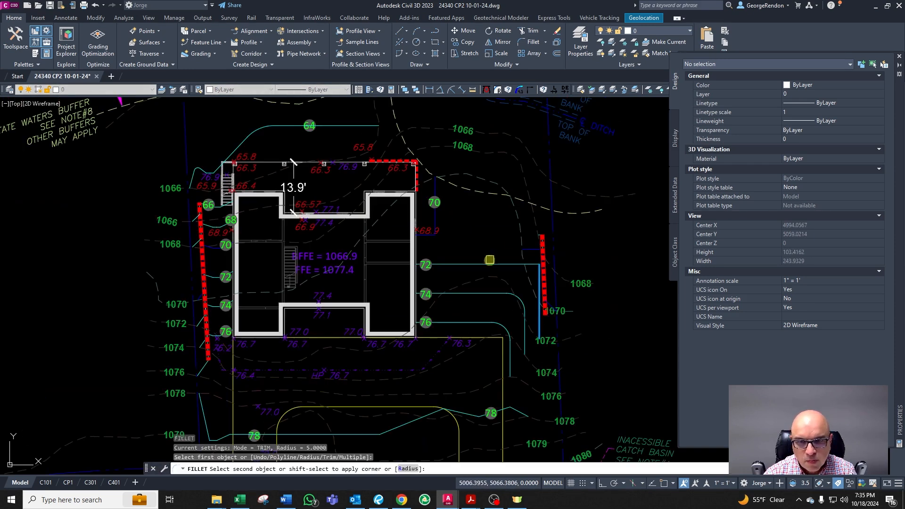
pyautogui.click(488, 263)
pyautogui.press('Escape')
# Step: Fillet the bend of the 78 contour west of the driveway
pyautogui.scroll(-2, 500, 248)
pyautogui.scroll(4, 413, 371)
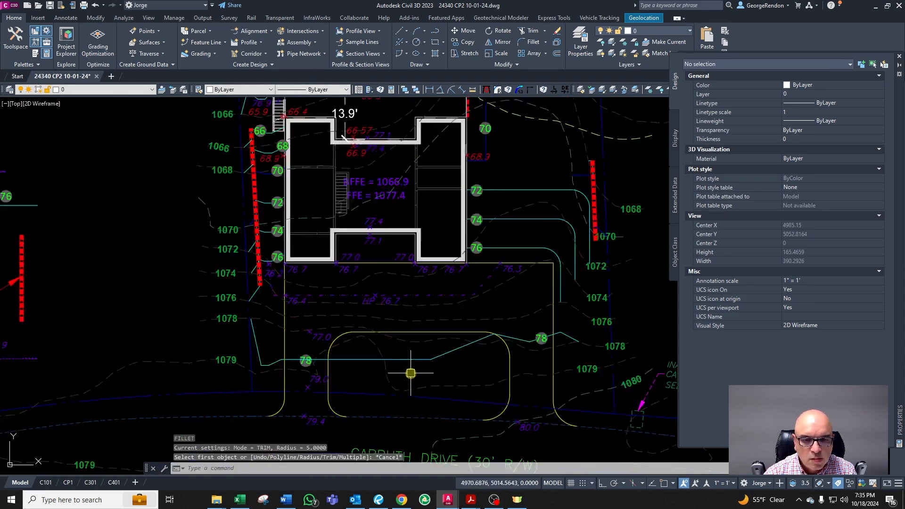
pyautogui.press('Return')
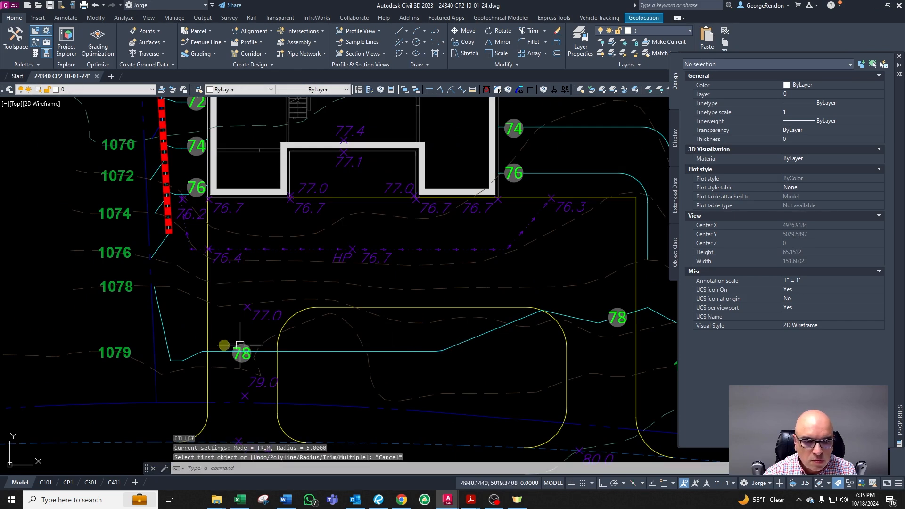
pyautogui.scroll(3, 208, 351)
pyautogui.click(203, 349)
pyautogui.click(143, 375)
pyautogui.press('Return')
pyautogui.press('Escape')
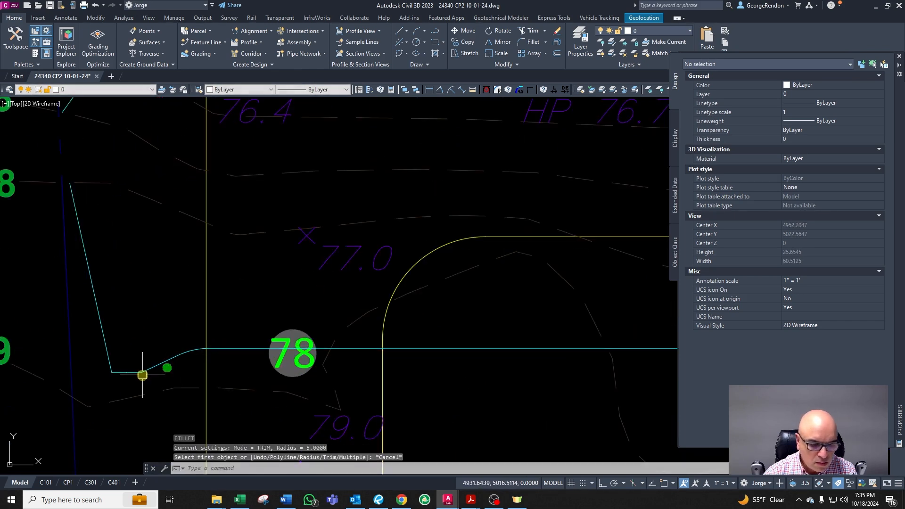
# Step: Set the fillet radius to 1 and round the 76 contour's bend beside the western retaining wall
pyautogui.write('f')
pyautogui.press('Return')
pyautogui.write('r')
pyautogui.press('Return')
pyautogui.write('1')
pyautogui.press('Escape')
pyautogui.press('Escape')
pyautogui.press('Escape')
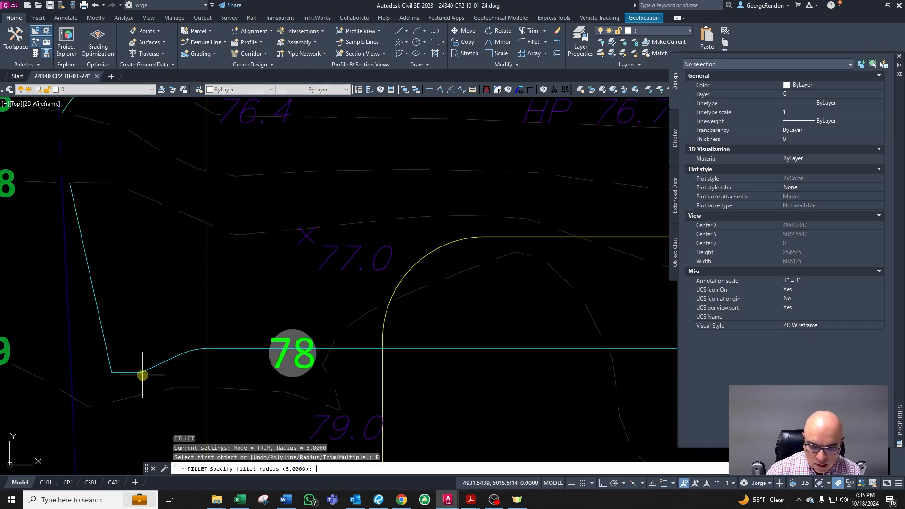
pyautogui.write('1')
pyautogui.press('Return')
pyautogui.scroll(4, 127, 385)
pyautogui.click(178, 348)
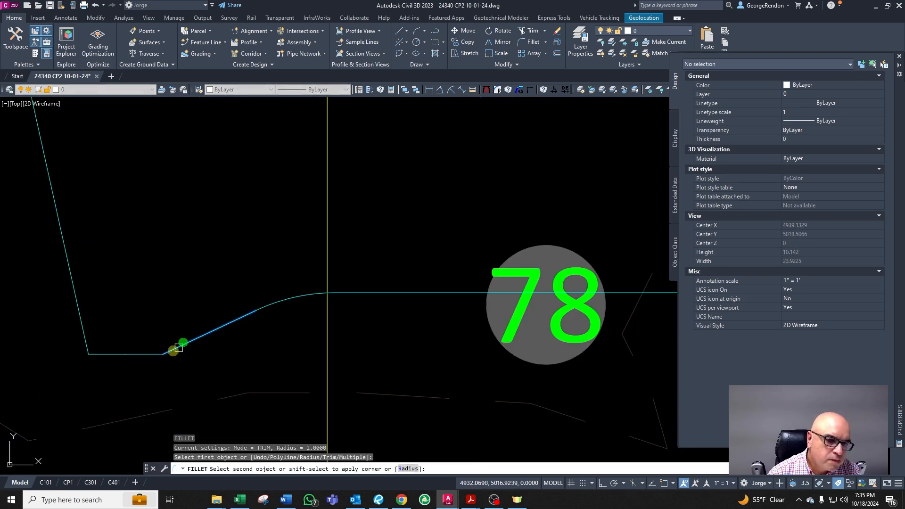
pyautogui.scroll(-4, 159, 400)
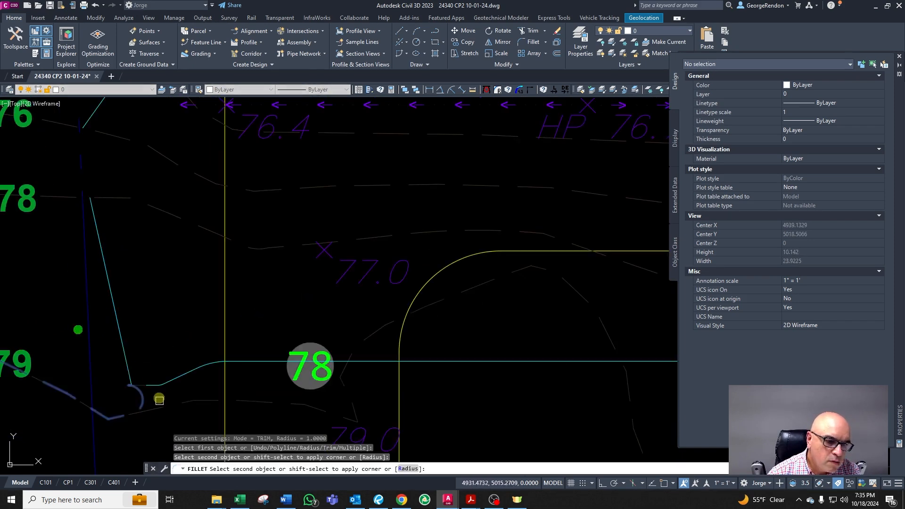
pyautogui.press('Escape')
pyautogui.scroll(-5, 125, 358)
pyautogui.scroll(3, 142, 293)
pyautogui.scroll(2, 110, 210)
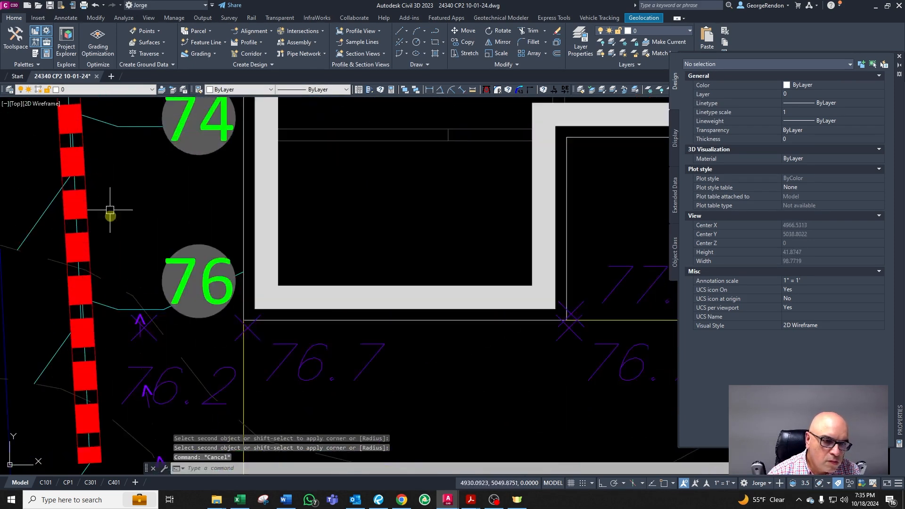
pyautogui.press('Return')
pyautogui.scroll(4, 101, 307)
pyautogui.click(107, 295)
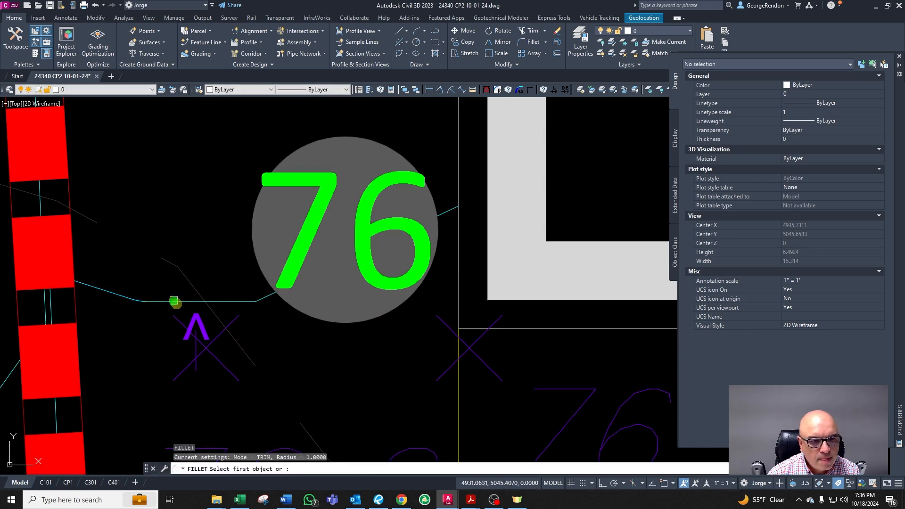
pyautogui.click(261, 298)
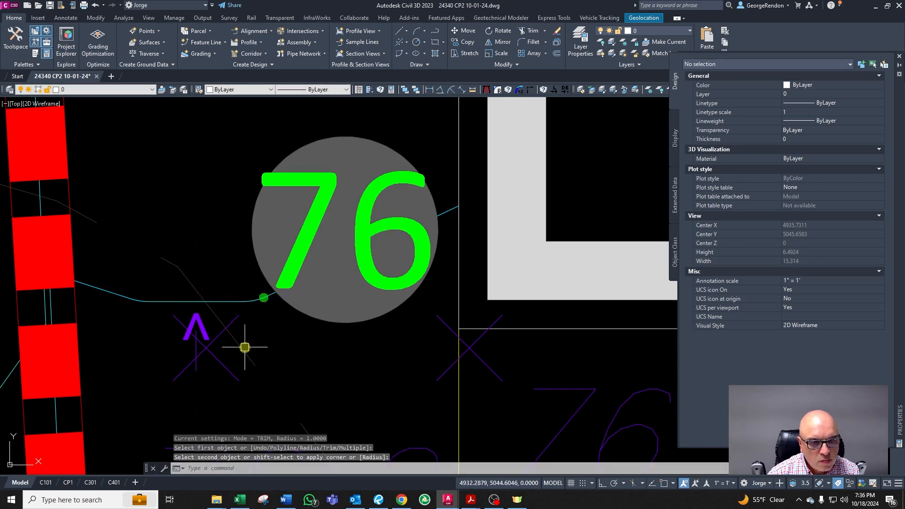
# Step: Fillet the bends of the 74 contour between the western retaining wall and the house
pyautogui.press('Return')
pyautogui.scroll(-5, 253, 183)
pyautogui.scroll(5, 224, 212)
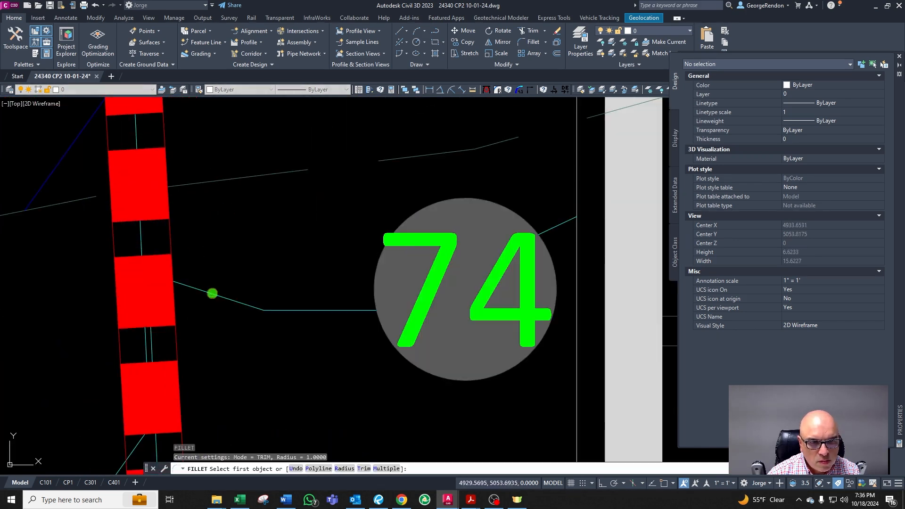
pyautogui.click(307, 315)
pyautogui.press('Return')
pyautogui.click(344, 313)
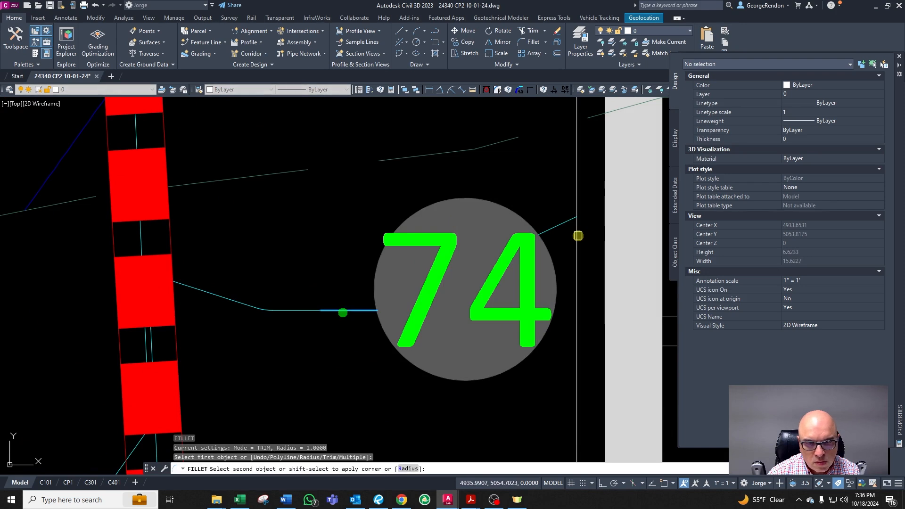
pyautogui.click(570, 223)
pyautogui.press('Return')
pyautogui.scroll(-4, 397, 331)
pyautogui.scroll(4, 415, 160)
pyautogui.scroll(-4, 424, 283)
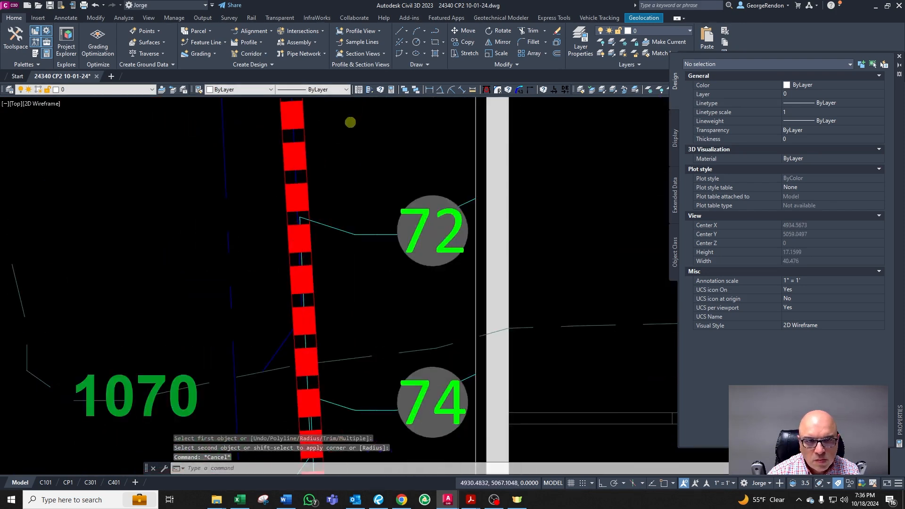
# Step: Fillet the bend of the 72 contour west of the house
pyautogui.scroll(4, 330, 109)
pyautogui.click(293, 374)
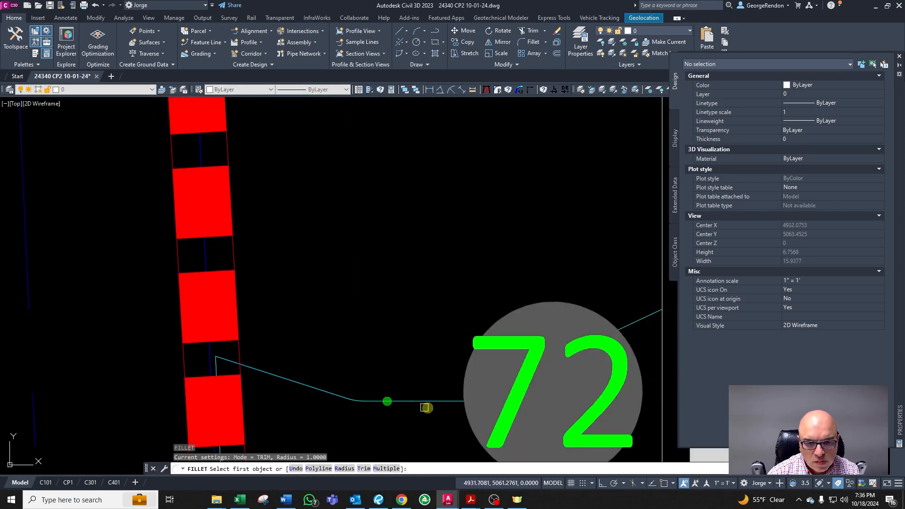
pyautogui.scroll(-4, 451, 325)
pyautogui.click(481, 325)
pyautogui.rightClick(386, 230)
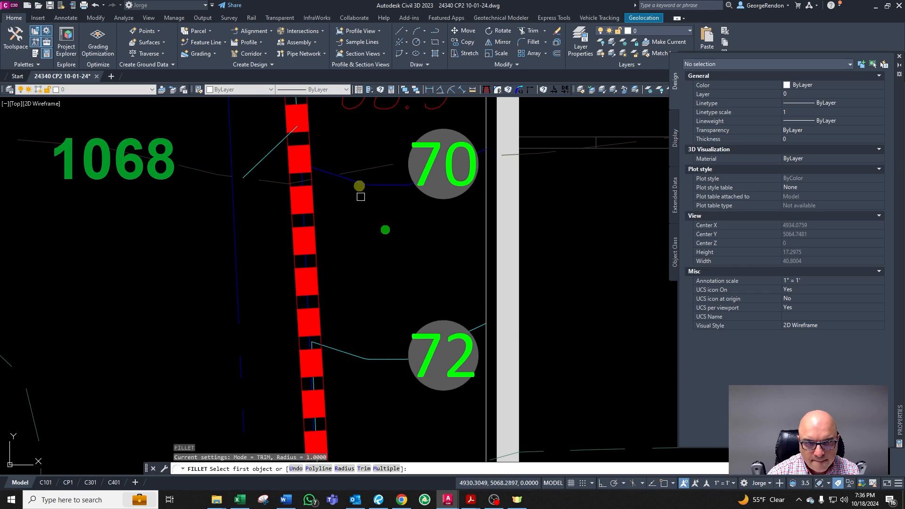
pyautogui.press('Escape')
# Step: Fillet the bends of the 70 and 68 contours beside the western retaining wall
pyautogui.scroll(6, 359, 161)
pyautogui.rightClick(366, 208)
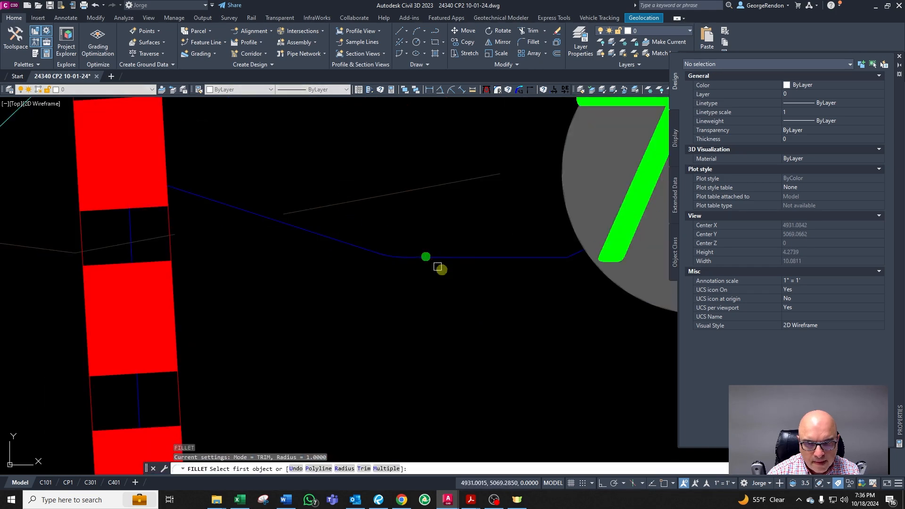
pyautogui.scroll(-4, 500, 253)
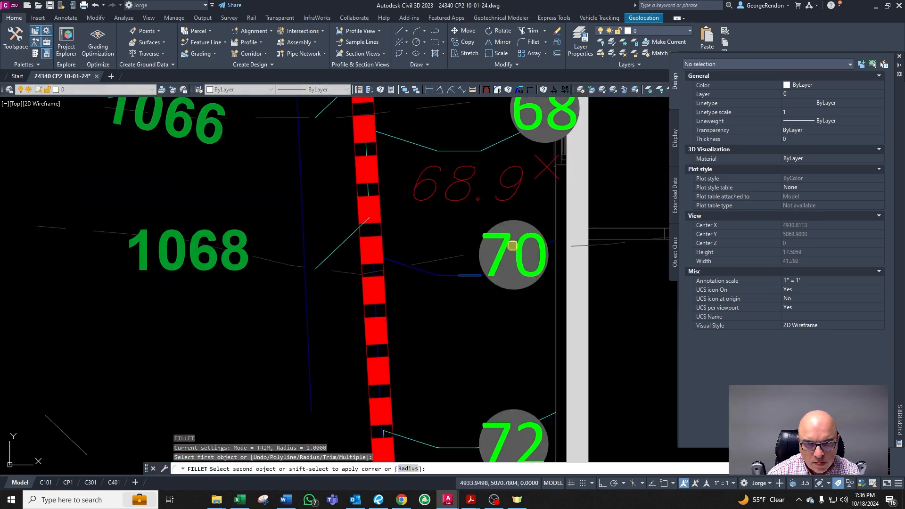
pyautogui.scroll(2, 601, 229)
pyautogui.click(509, 252)
pyautogui.press('Escape')
pyautogui.scroll(-2, 410, 306)
pyautogui.scroll(1, 343, 178)
pyautogui.scroll(3, 334, 193)
pyautogui.press('Return')
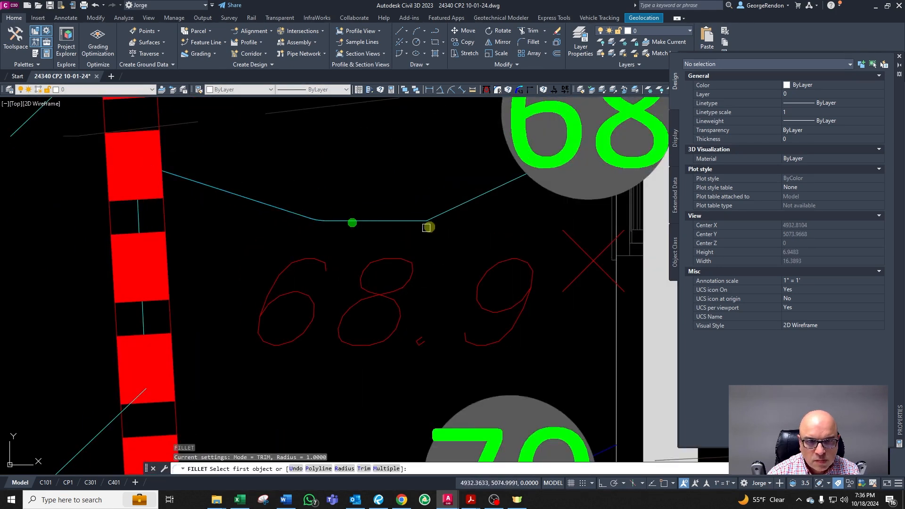
pyautogui.click(467, 204)
pyautogui.press('Escape')
pyautogui.scroll(-4, 264, 283)
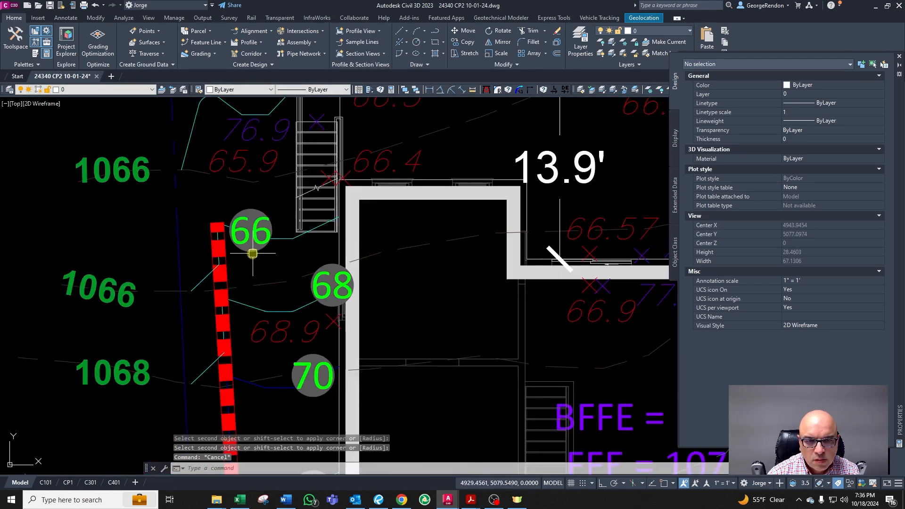
# Step: Fillet the bend of the 66 contour beside its label near the western retaining wall
pyautogui.scroll(2, 253, 250)
pyautogui.scroll(3, 281, 214)
pyautogui.rightClick(398, 219)
pyautogui.click(514, 192)
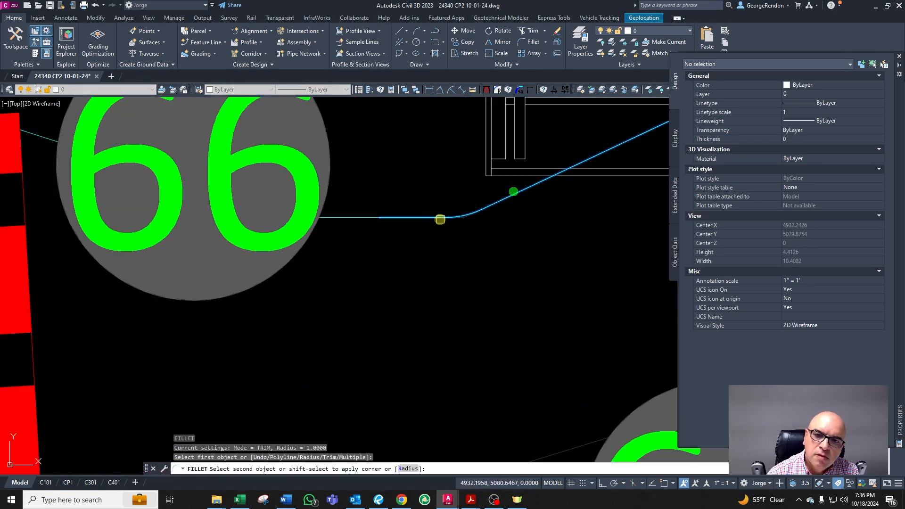
pyautogui.click(438, 219)
pyautogui.rightClick(437, 219)
pyautogui.click(395, 219)
pyautogui.scroll(-3, 388, 216)
pyautogui.scroll(3, 218, 190)
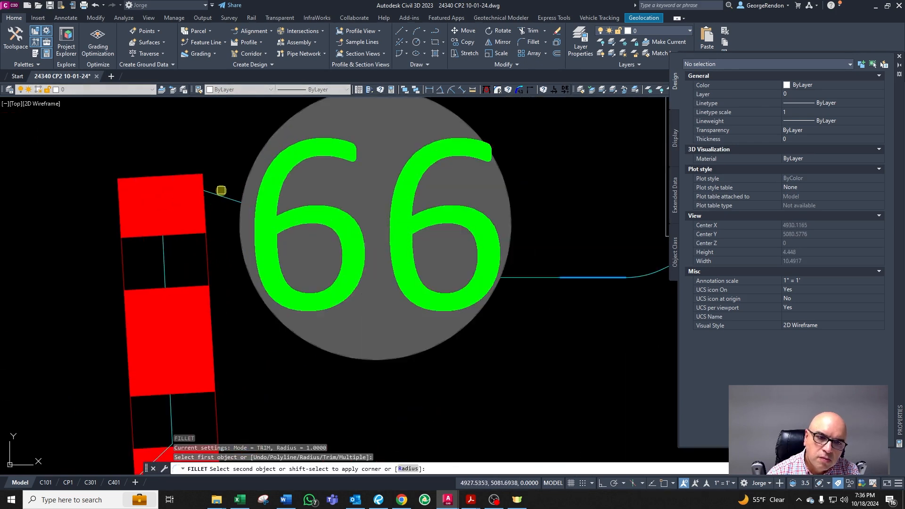
pyautogui.press('Escape')
pyautogui.scroll(-10, 244, 174)
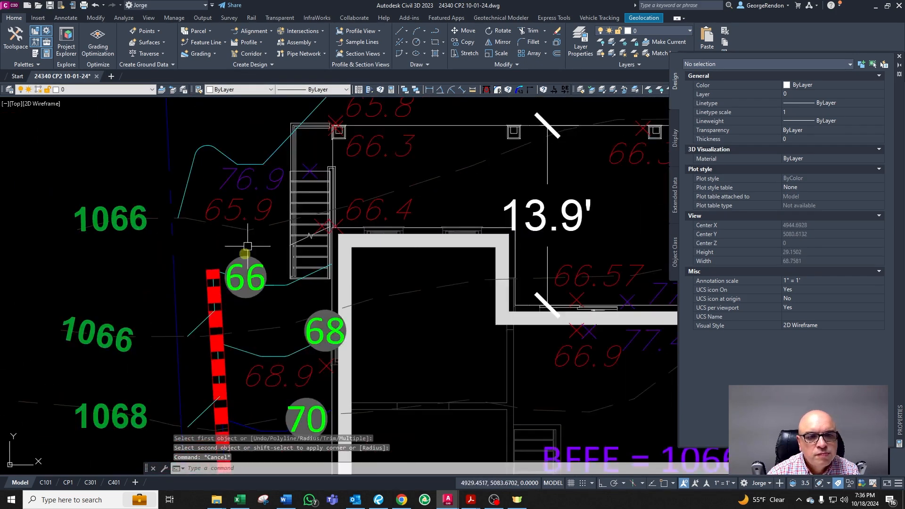
# Step: Fillet the bends of the 66 contour west of the stairs
pyautogui.scroll(6, 245, 174)
pyautogui.rightClick(229, 228)
pyautogui.click(196, 263)
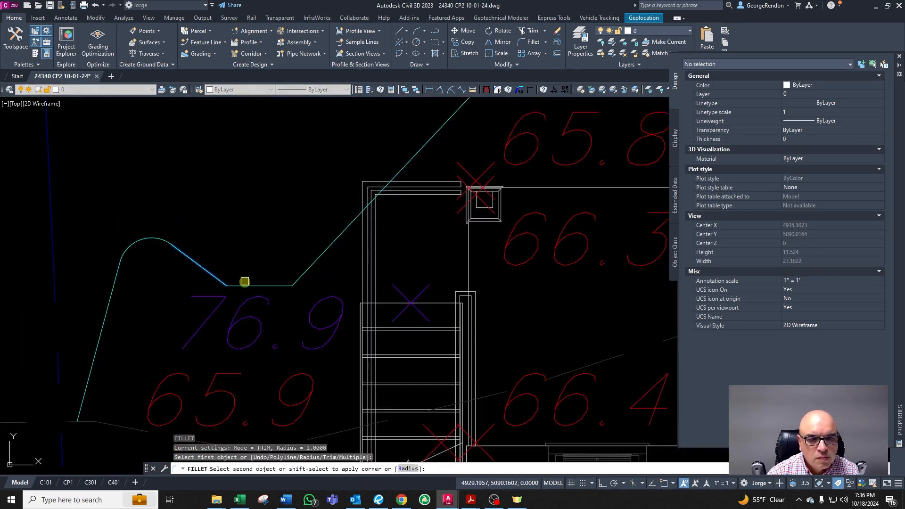
pyautogui.click(245, 283)
pyautogui.rightClick(249, 289)
pyautogui.click(277, 286)
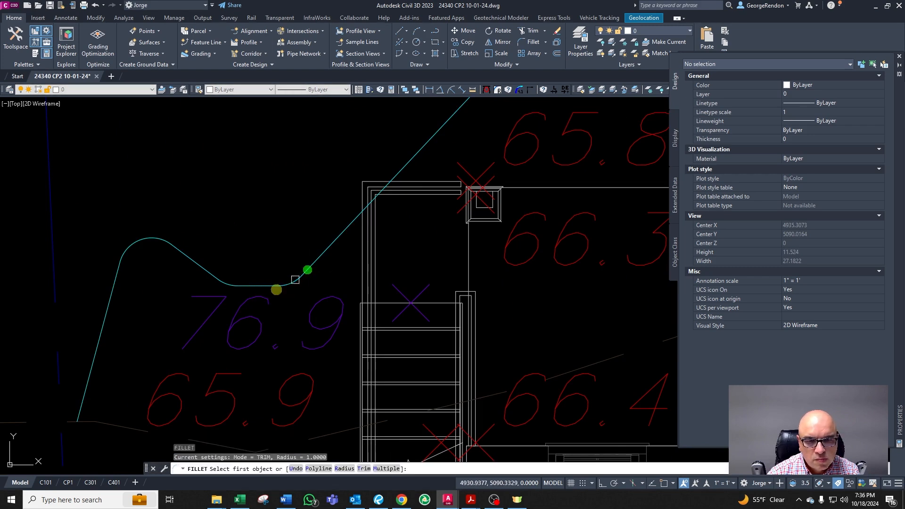
pyautogui.press('Escape')
# Step: Move the KNEE WALL leader label next to the western retaining wall
pyautogui.scroll(-6, 297, 278)
pyautogui.scroll(-3, 325, 224)
pyautogui.scroll(2, 404, 273)
pyautogui.scroll(-3, 451, 348)
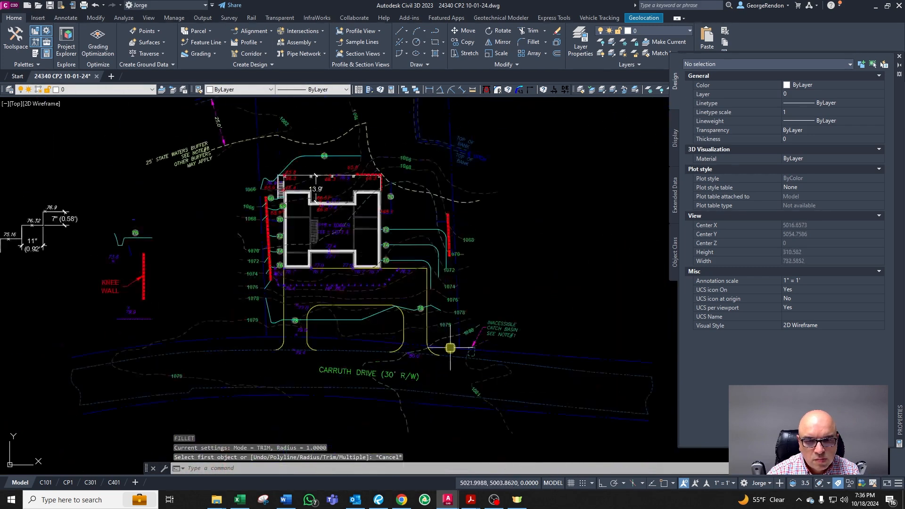
pyautogui.press('Escape')
pyautogui.press('Escape')
pyautogui.scroll(-3, 450, 349)
pyautogui.scroll(5, 226, 258)
pyautogui.click(229, 259)
pyautogui.scroll(-3, 243, 263)
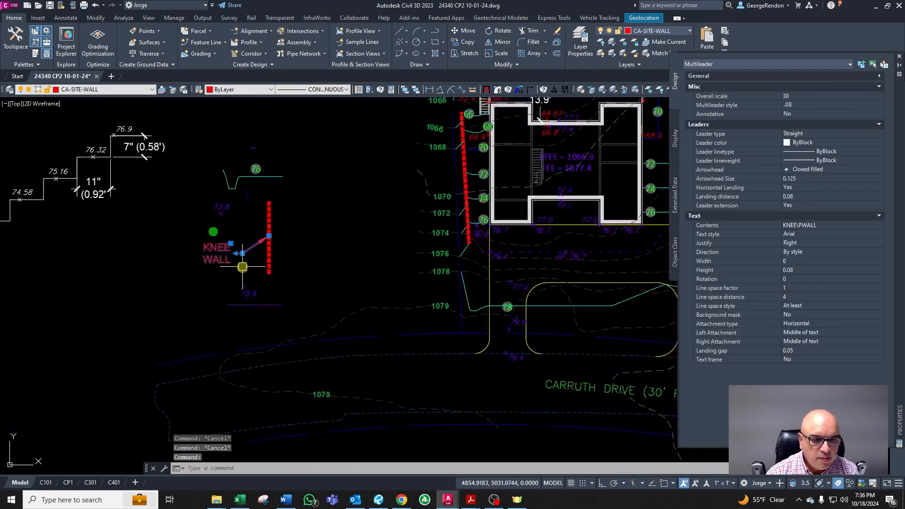
pyautogui.scroll(-2, 266, 269)
pyautogui.write('m')
pyautogui.press('Return')
pyautogui.click(251, 256)
pyautogui.scroll(4, 366, 181)
pyautogui.click(338, 259)
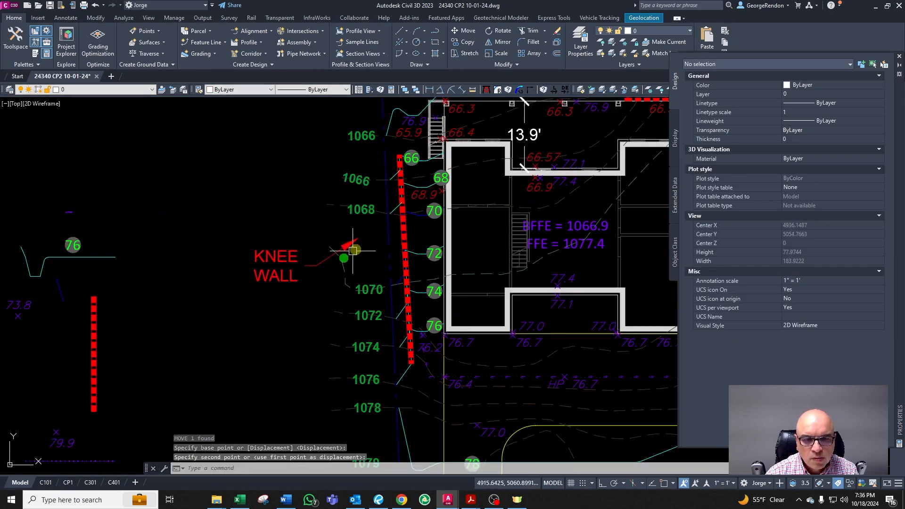
pyautogui.press('Escape')
pyautogui.click(335, 252)
pyautogui.press('Escape')
pyautogui.click(353, 242)
pyautogui.scroll(3, 360, 236)
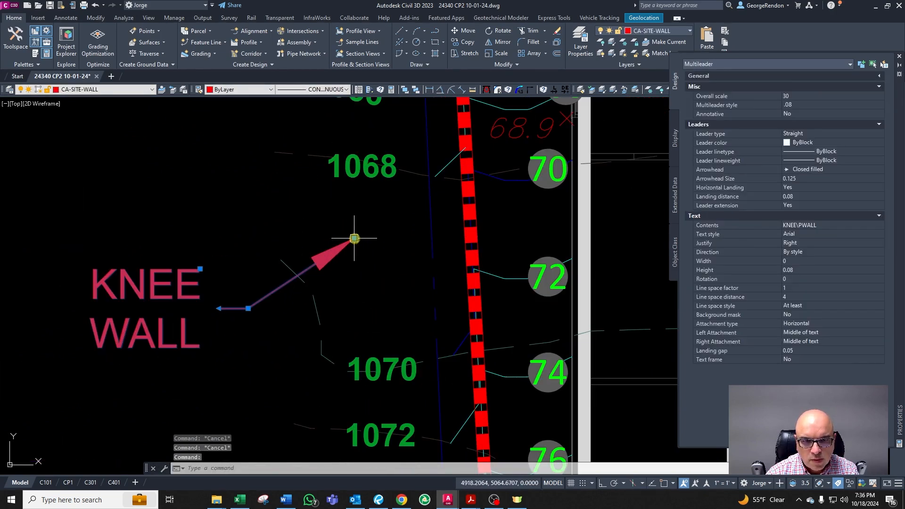
pyautogui.click(358, 239)
pyautogui.scroll(-5, 377, 235)
pyautogui.press('Escape')
pyautogui.scroll(4, 279, 249)
pyautogui.scroll(-4, 263, 270)
pyautogui.scroll(2, 280, 270)
pyautogui.scroll(2, 279, 281)
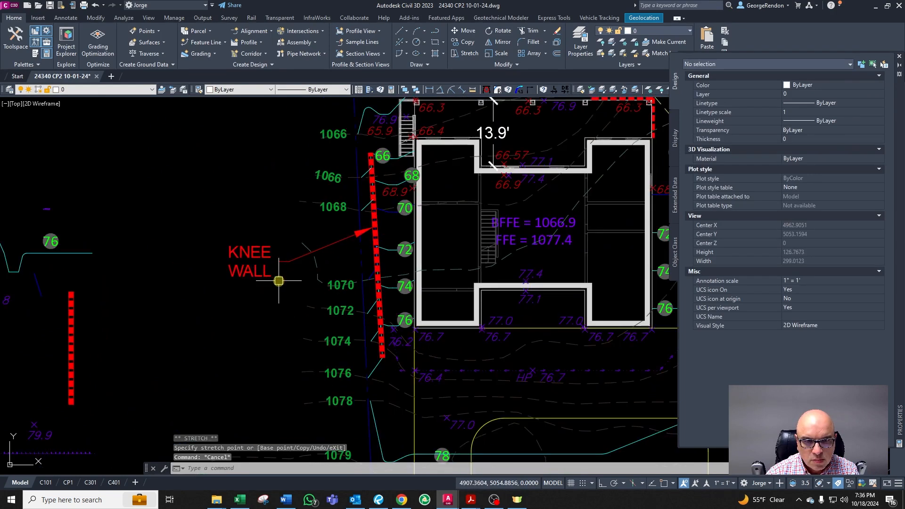
# Step: Change the leader label text to RETAINING WALL
pyautogui.doubleClick(257, 268)
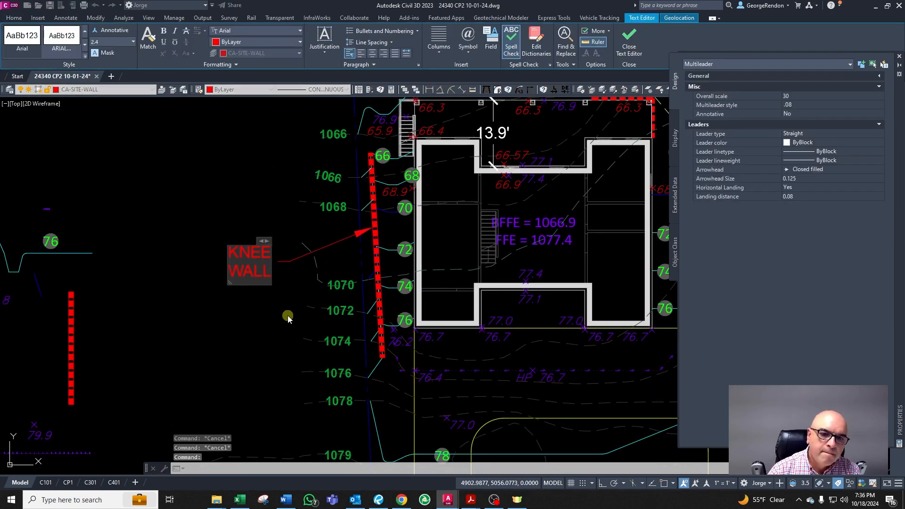
pyautogui.press('Delete')
pyautogui.press('Delete')
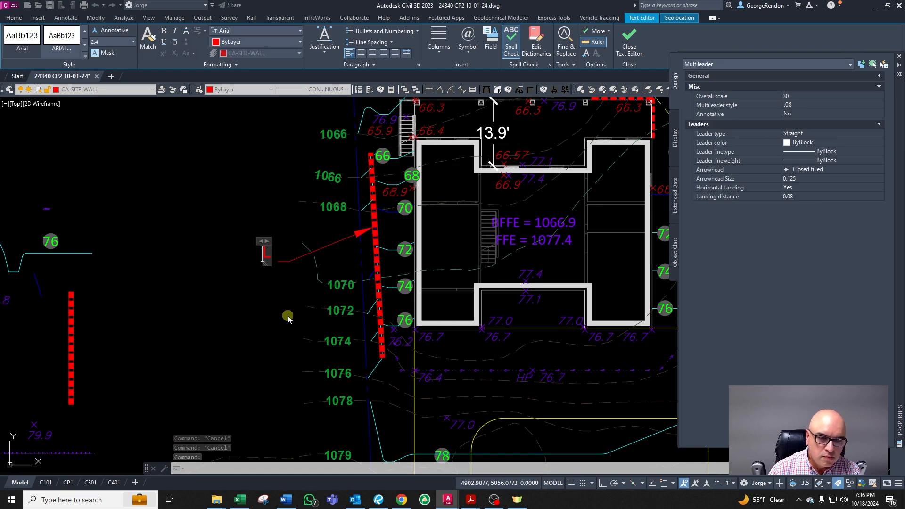
pyautogui.write('RATAINING WA')
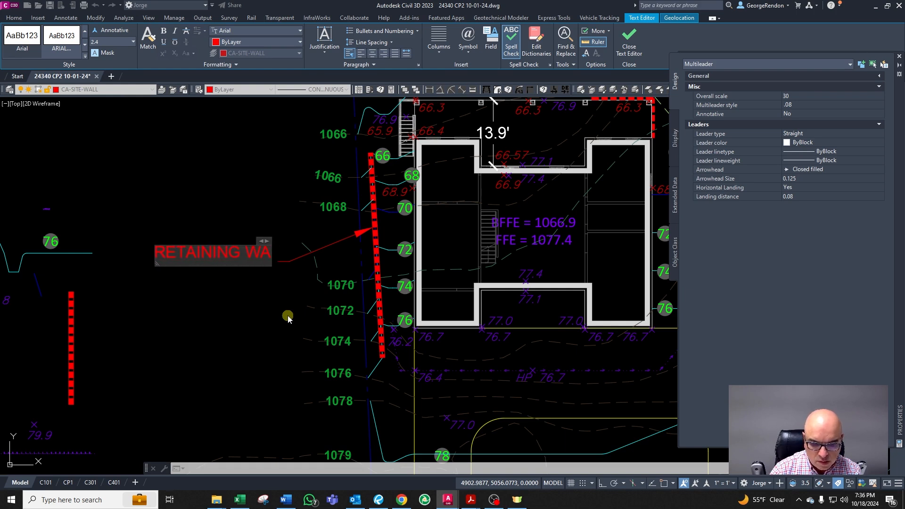
pyautogui.click(328, 198)
pyautogui.press('space')
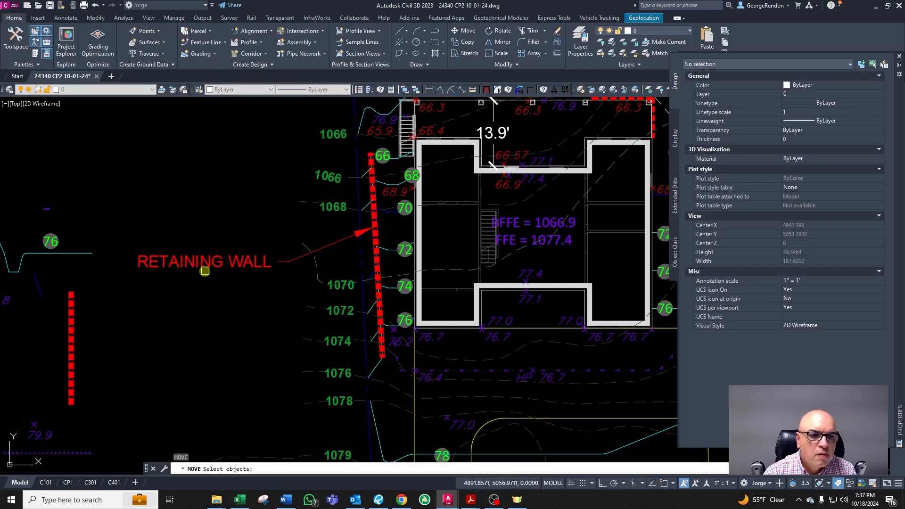
pyautogui.scroll(-2, 195, 278)
pyautogui.scroll(2, 280, 267)
pyautogui.press('Escape')
pyautogui.press('Escape')
# Step: Copy the RETAINING WALL leader label to the eastern retaining wall beside the house
pyautogui.scroll(-2, 141, 280)
pyautogui.click(145, 274)
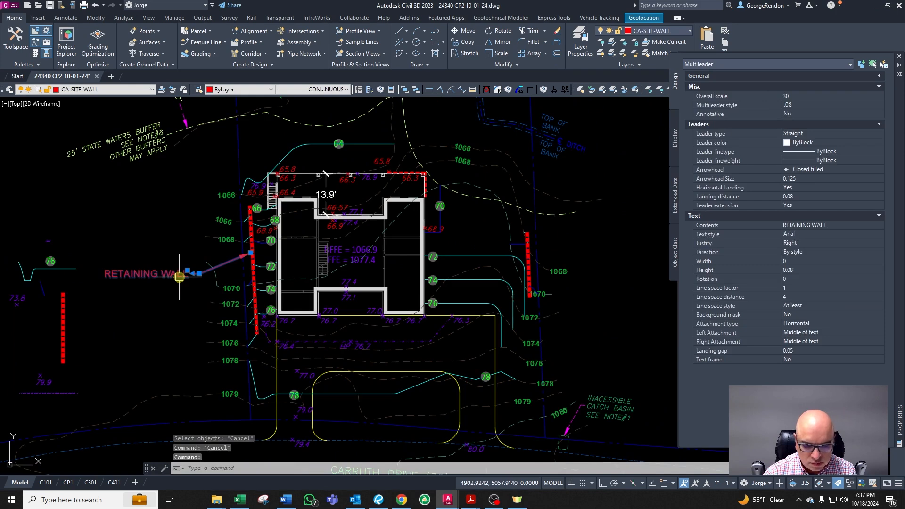
pyautogui.write('co')
pyautogui.press('space')
pyautogui.click(187, 282)
pyautogui.moveTo(428, 318); pyautogui.dragTo(338, 313, button='middle')
pyautogui.scroll(2, 339, 312)
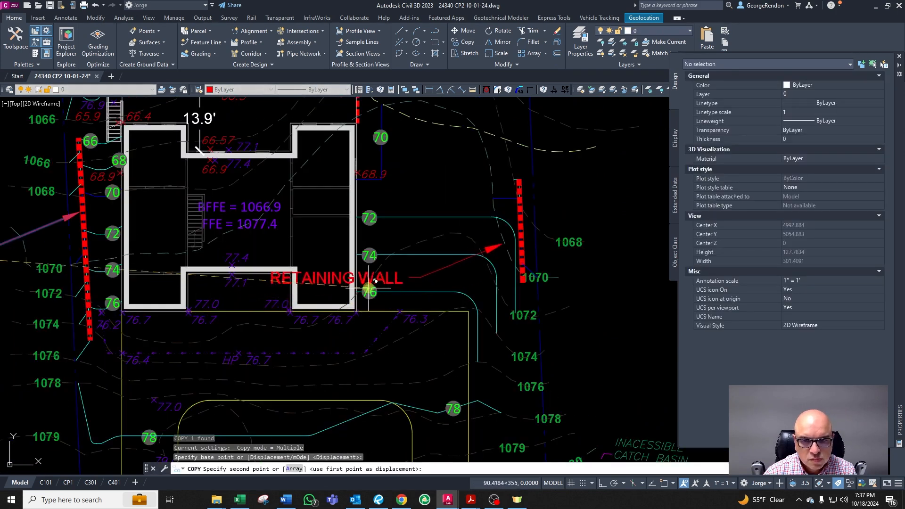
pyautogui.click(385, 263)
pyautogui.press('Escape')
# Step: Reposition the copied label's text to the east of the eastern retaining wall
pyautogui.click(312, 255)
pyautogui.click(419, 247)
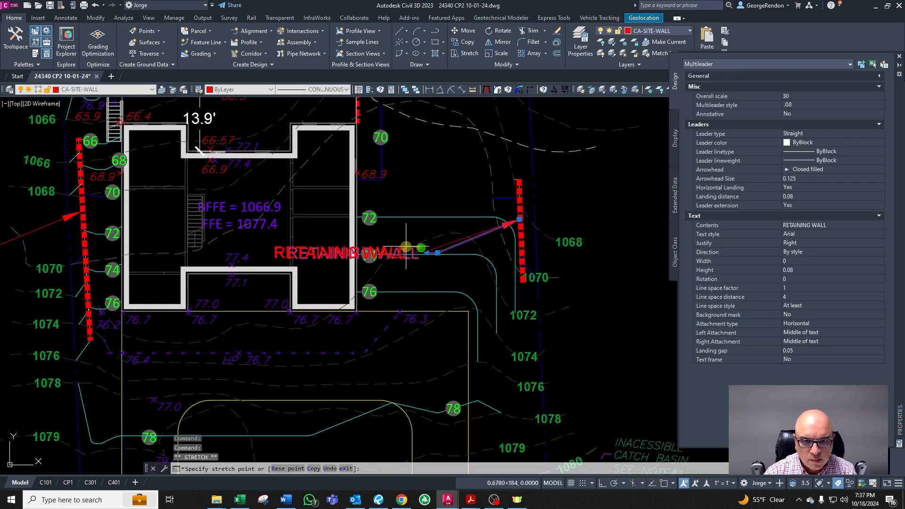
pyautogui.scroll(-2, 420, 247)
pyautogui.scroll(2, 538, 218)
pyautogui.scroll(-3, 538, 218)
pyautogui.scroll(2, 491, 238)
pyautogui.click(469, 262)
# Step: Copy the RETAINING WALL label to the north side of the house
pyautogui.press('space')
pyautogui.click(505, 261)
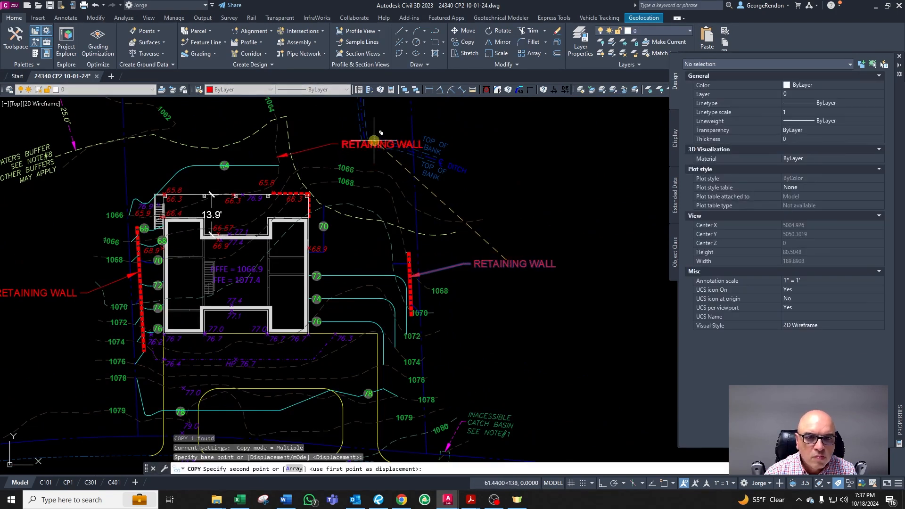
pyautogui.click(374, 141)
pyautogui.press('Escape')
# Step: Point the northern label's leader arrow at the dashed wall along the house's north side
pyautogui.click(351, 139)
pyautogui.scroll(2, 287, 151)
pyautogui.click(260, 167)
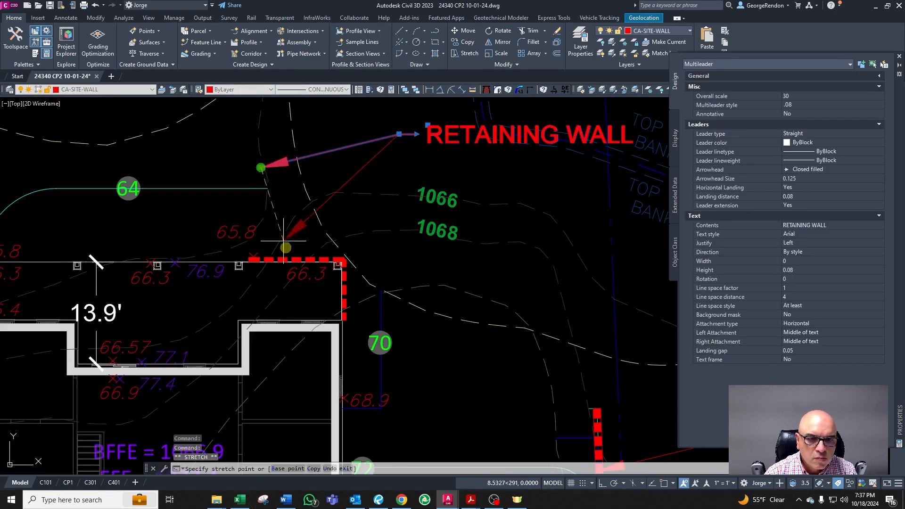
pyautogui.click(300, 256)
pyautogui.press('Escape')
# Step: Edit the northern label's text to FOUNDATION WALL
pyautogui.click(436, 142)
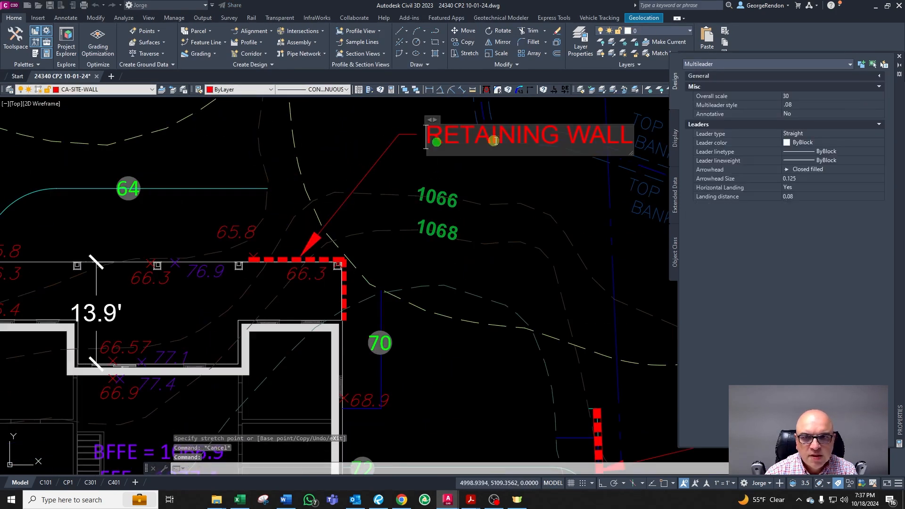
pyautogui.doubleClick(559, 135)
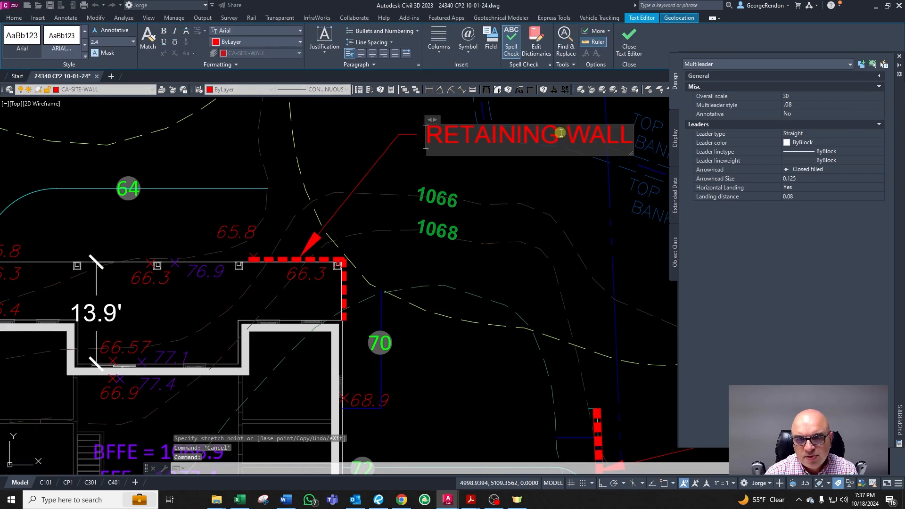
pyautogui.write('FOUNDATIO')
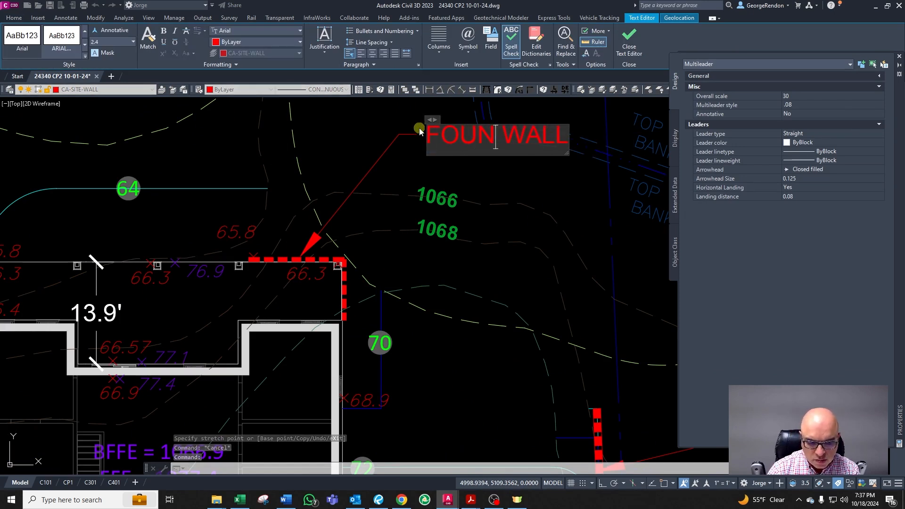
pyautogui.write('N')
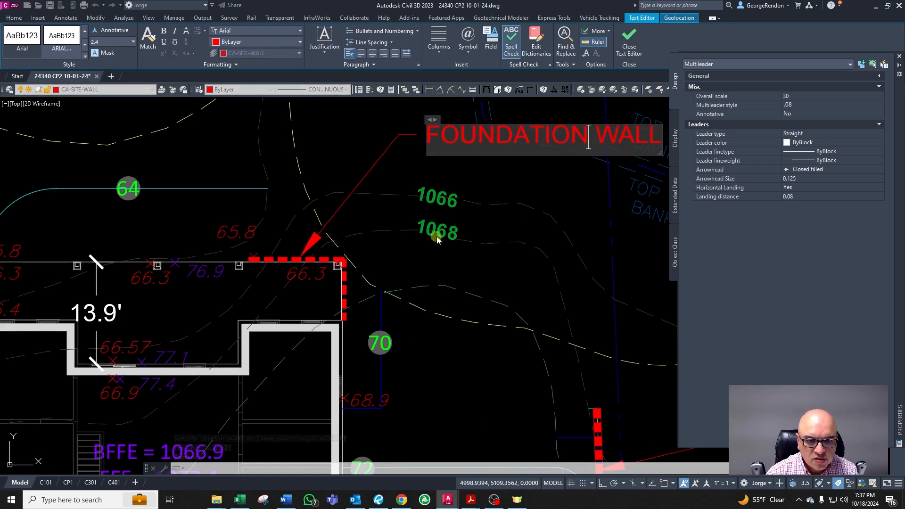
pyautogui.click(448, 259)
pyautogui.press('Escape')
# Step: Examine the wall linework and spot elevations at the house's northeast corner
pyautogui.scroll(-4, 452, 262)
pyautogui.scroll(4, 406, 289)
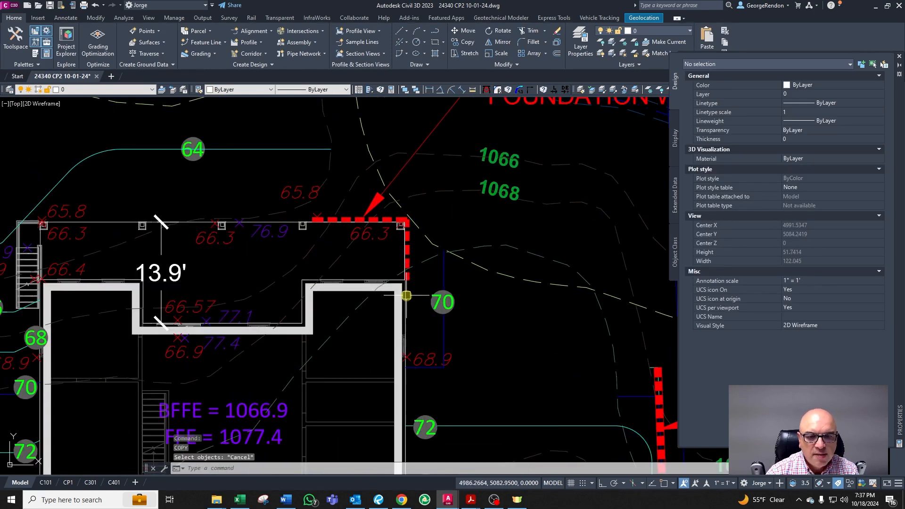
pyautogui.scroll(2, 407, 283)
pyautogui.scroll(-2, 425, 288)
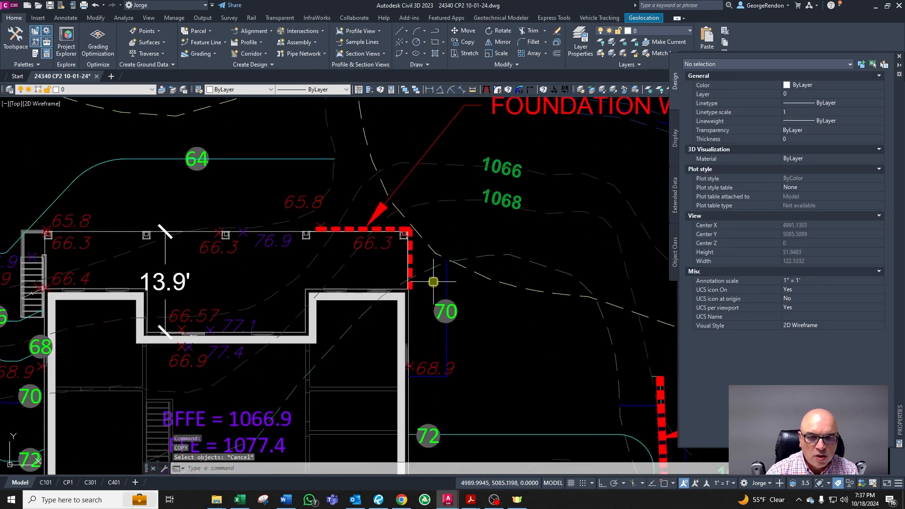
pyautogui.scroll(2, 430, 282)
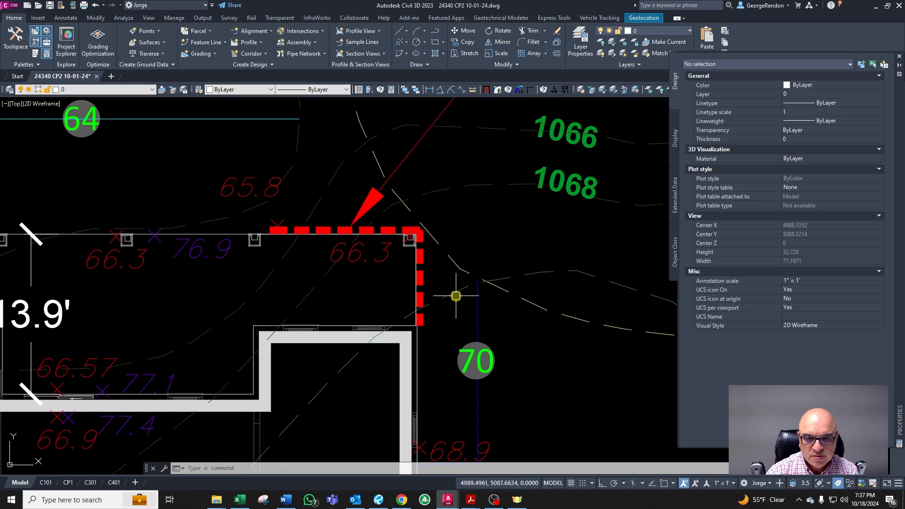
pyautogui.scroll(-2, 447, 275)
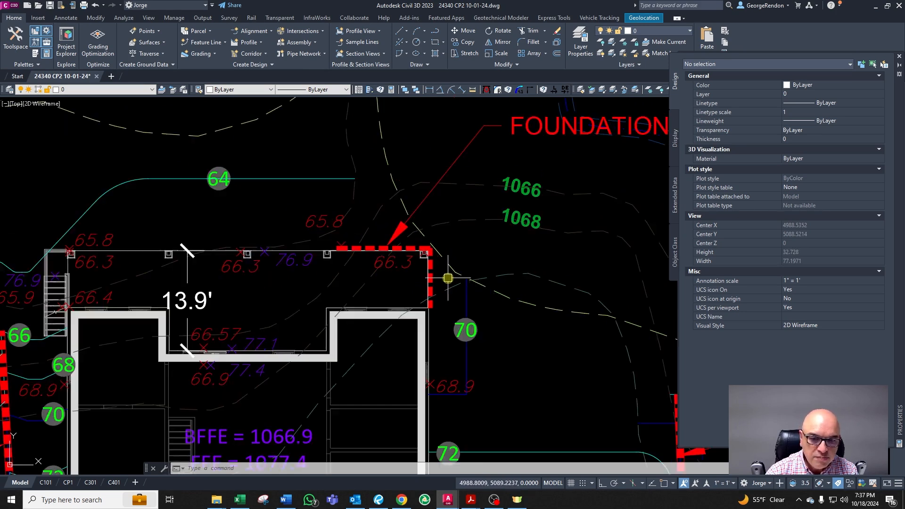
pyautogui.scroll(2, 471, 378)
pyautogui.press('Escape')
pyautogui.press('Escape')
pyautogui.click(462, 359)
pyautogui.press('Escape')
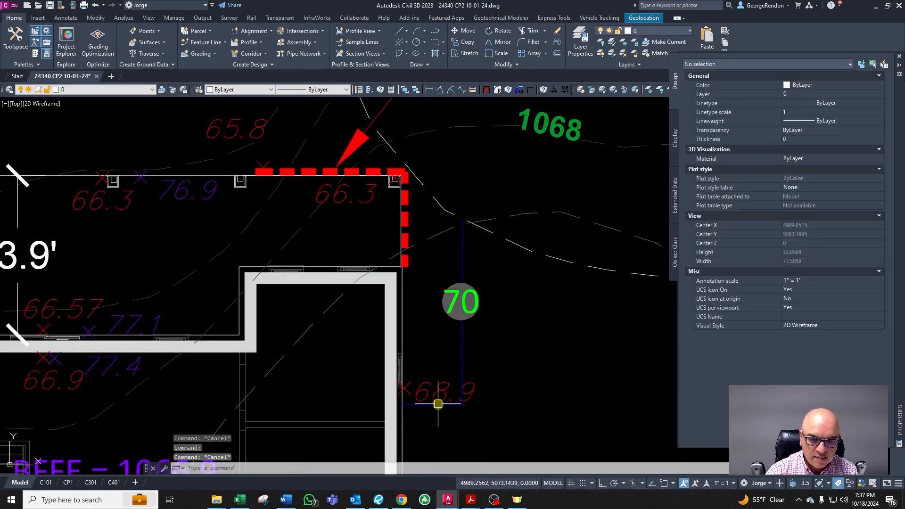
# Step: Copy the 68.9 spot elevation to the house's northeast corner
pyautogui.click(437, 392)
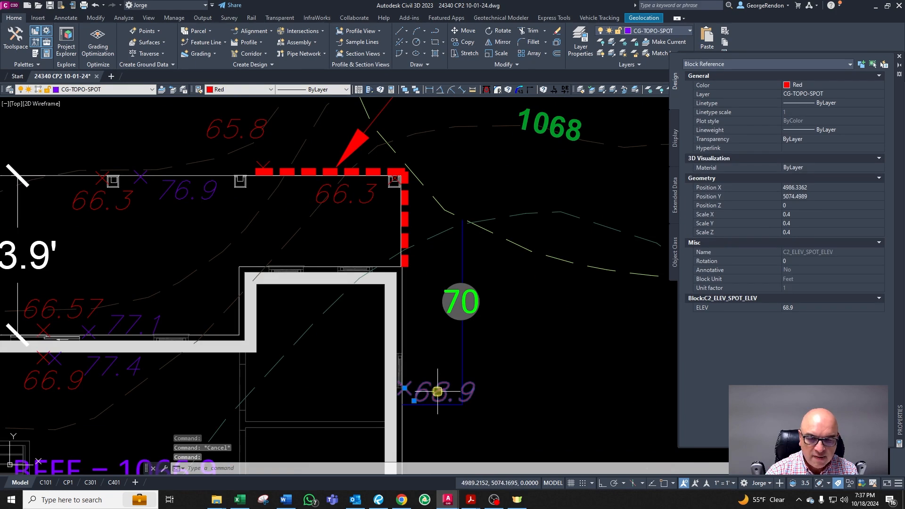
pyautogui.press('Escape')
pyautogui.click(432, 386)
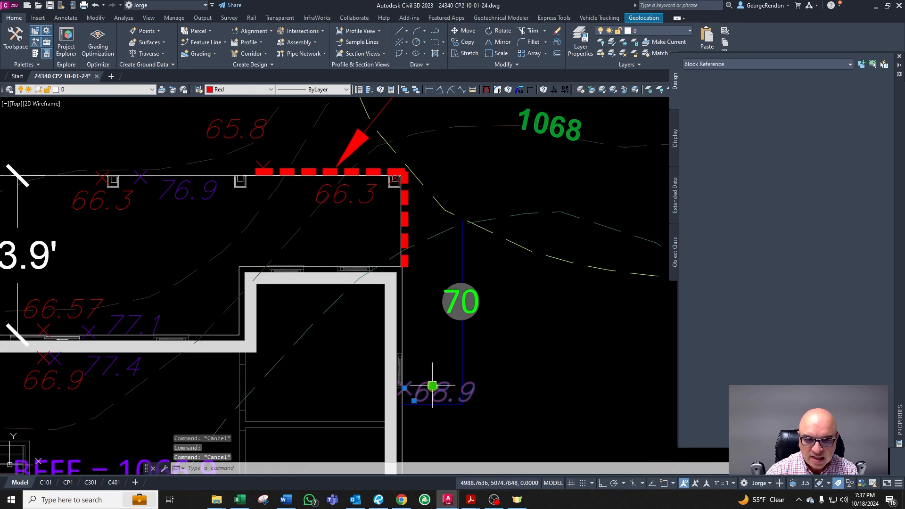
pyautogui.write('co')
pyautogui.press('space')
pyautogui.click(432, 394)
pyautogui.press('F8')
pyautogui.press('F8')
pyautogui.click(443, 225)
pyautogui.press('Return')
pyautogui.press('Escape')
pyautogui.press('Escape')
# Step: Erase the copied spot elevation at the northeast corner
pyautogui.click(363, 198)
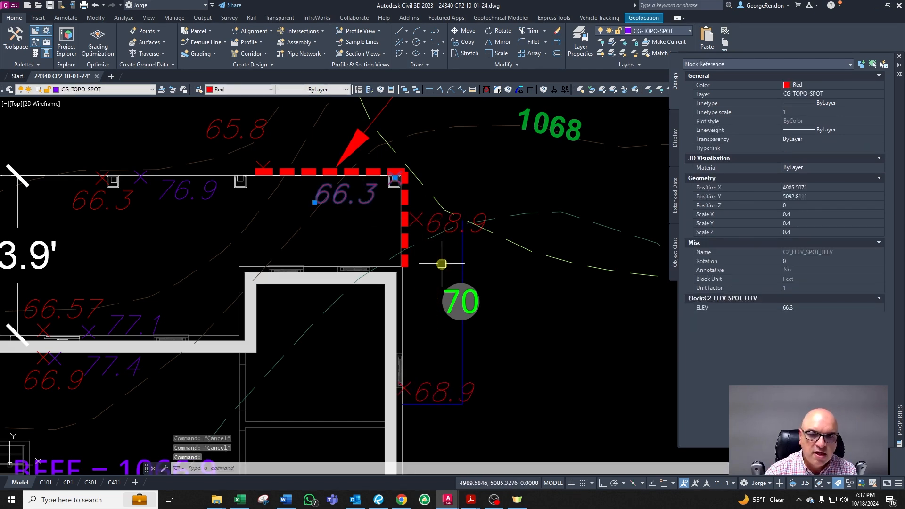
pyautogui.press('Escape')
pyautogui.press('Escape')
pyautogui.click(434, 220)
pyautogui.press('Escape')
pyautogui.press('Escape')
pyautogui.click(362, 201)
pyautogui.press('Escape')
pyautogui.press('Escape')
pyautogui.click(436, 219)
pyautogui.press('Delete')
pyautogui.press('Escape')
# Step: Offset the northern foundation wall line by 0.2 to one side
pyautogui.scroll(-2, 470, 292)
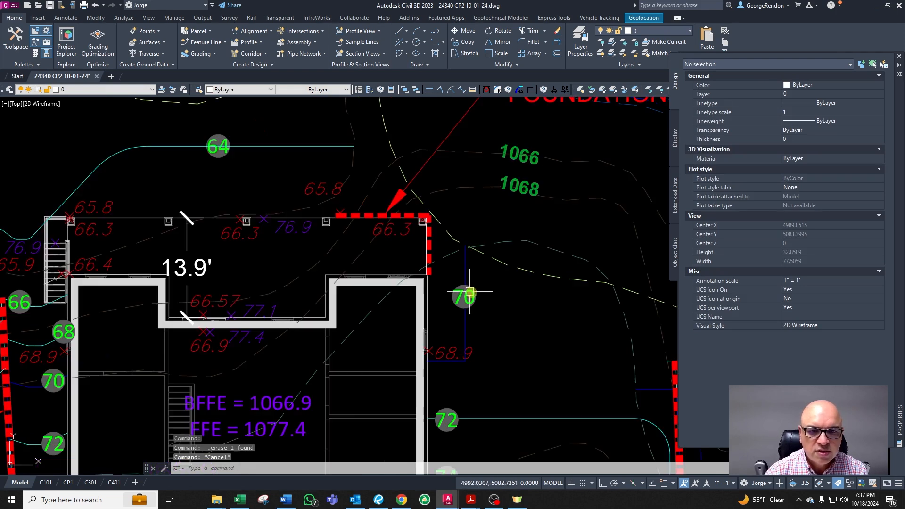
pyautogui.scroll(3, 370, 207)
pyautogui.click(368, 204)
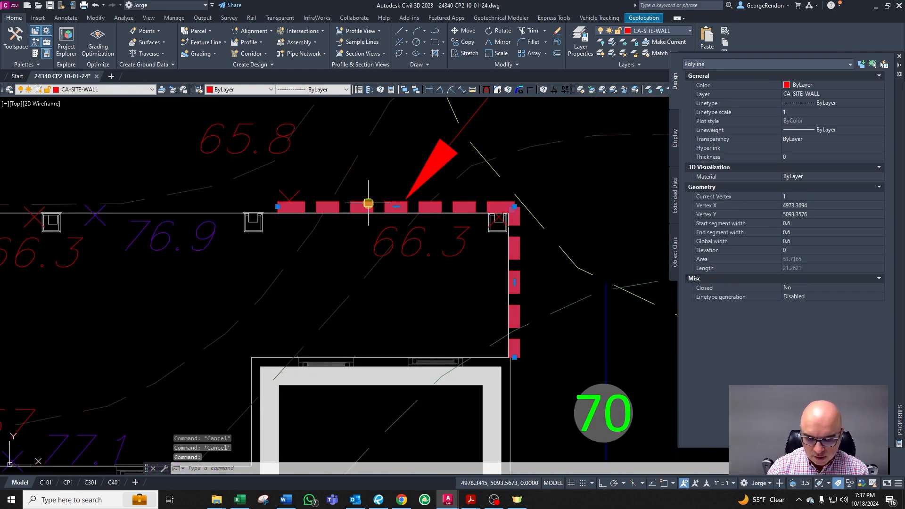
pyautogui.write('o')
pyautogui.press('Return')
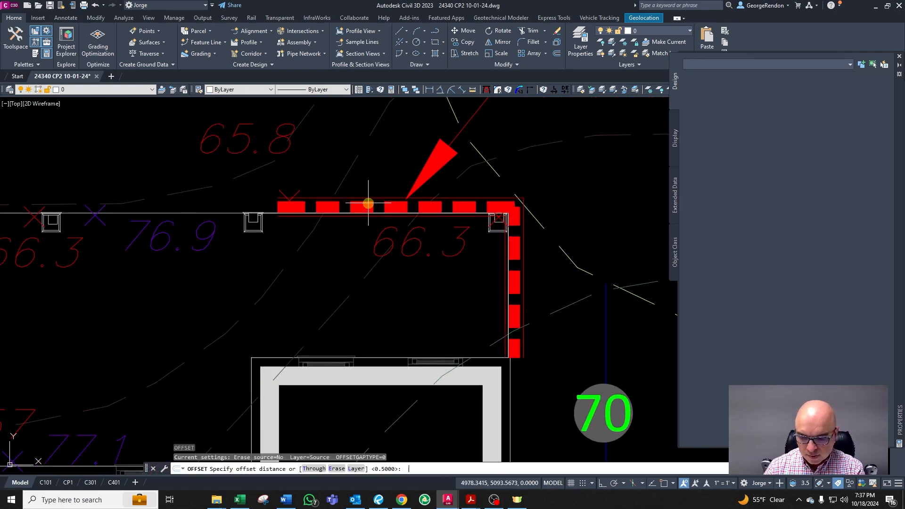
pyautogui.write('0.2')
pyautogui.press('Return')
pyautogui.scroll(3, 393, 191)
pyautogui.click(364, 220)
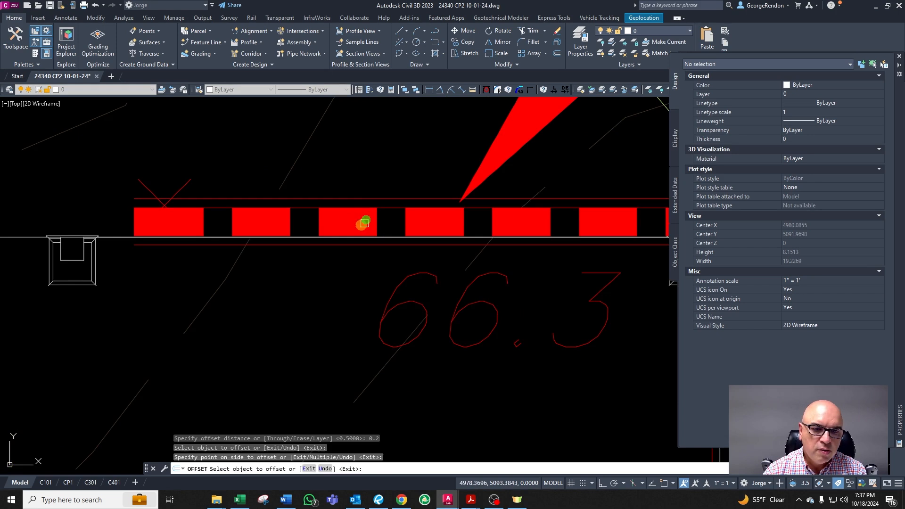
pyautogui.scroll(3, 283, 235)
pyautogui.click(287, 224)
pyautogui.press('Escape')
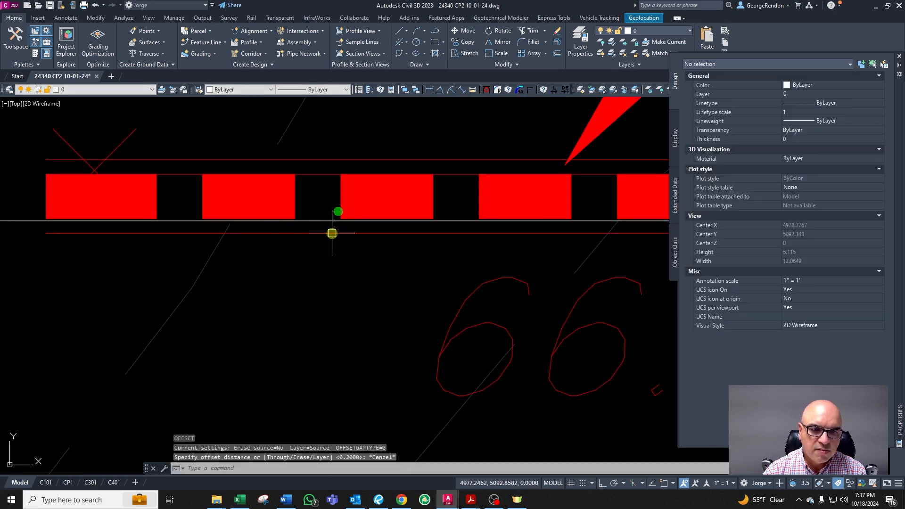
pyautogui.click(333, 232)
pyautogui.scroll(-2, 333, 233)
pyautogui.press('Escape')
pyautogui.press('Return')
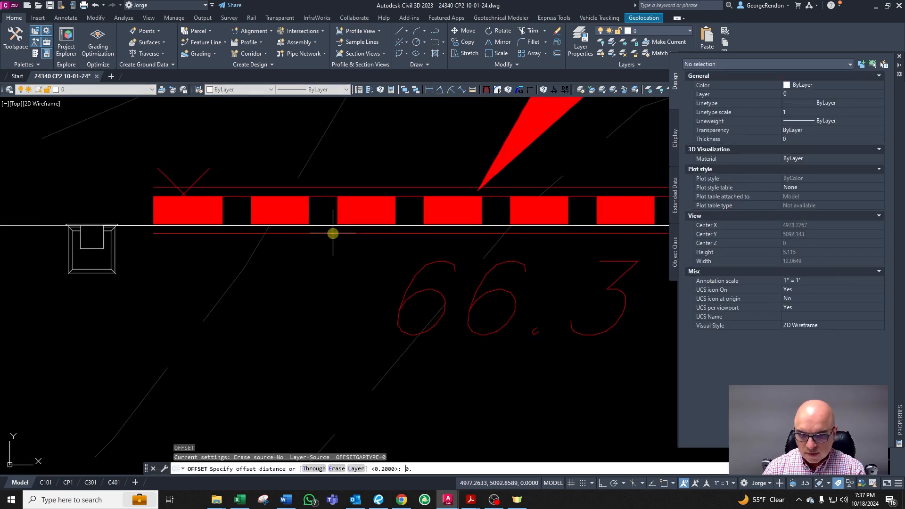
pyautogui.write('0.2')
pyautogui.press('Return')
pyautogui.scroll(2, 327, 240)
pyautogui.click(328, 221)
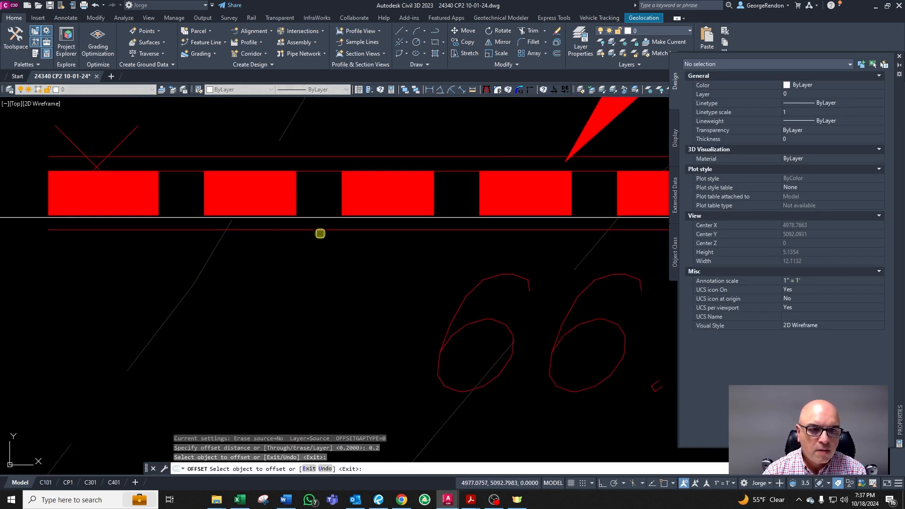
pyautogui.press('Escape')
# Step: Erase the two thin offset lines running alongside the northern foundation wall
pyautogui.click(324, 156)
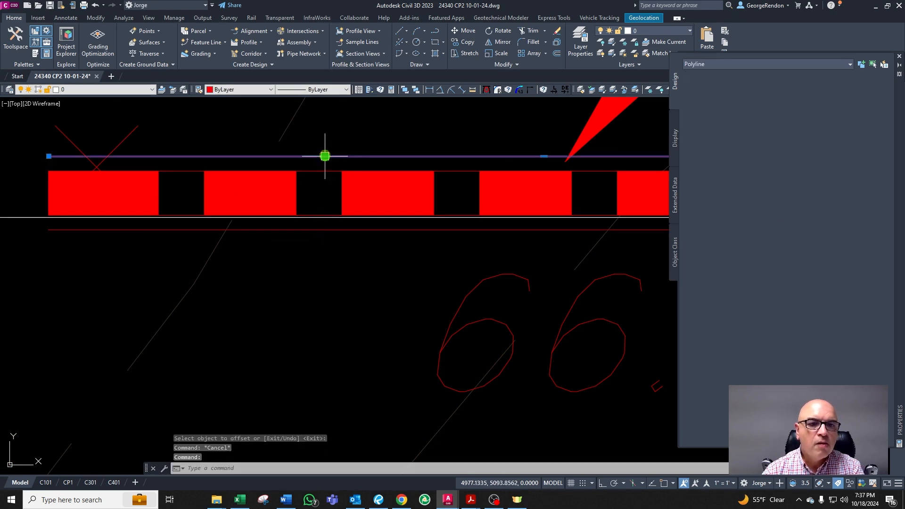
pyautogui.click(315, 229)
pyautogui.press('Delete')
pyautogui.scroll(-3, 315, 232)
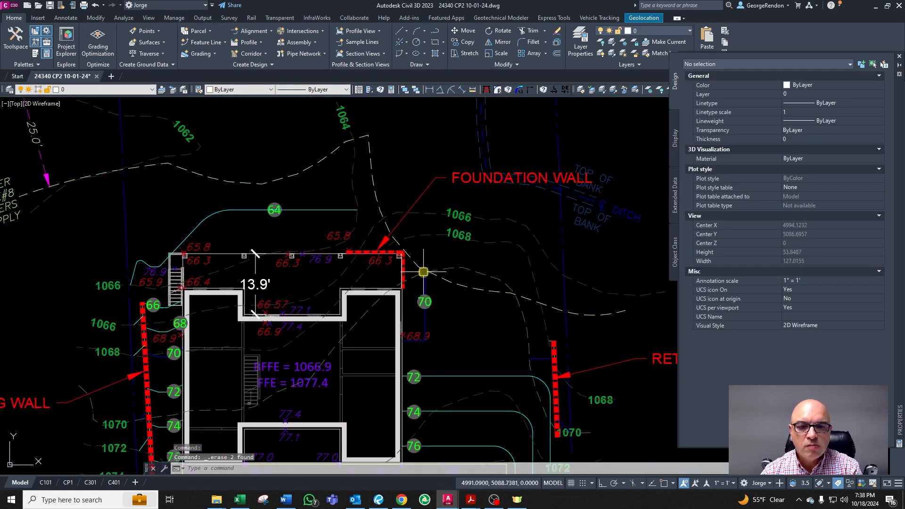
pyautogui.press('Escape')
# Step: Delete the 13.9' dimension across the house's northern notch
pyautogui.click(258, 278)
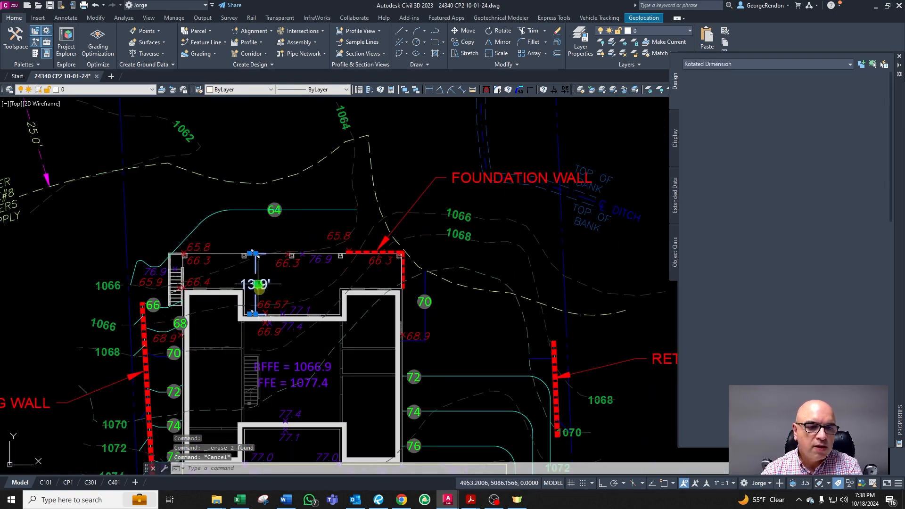
pyautogui.press('Delete')
pyautogui.scroll(-4, 463, 238)
pyautogui.press('Escape')
# Step: Save the drawing
pyautogui.scroll(2, 345, 244)
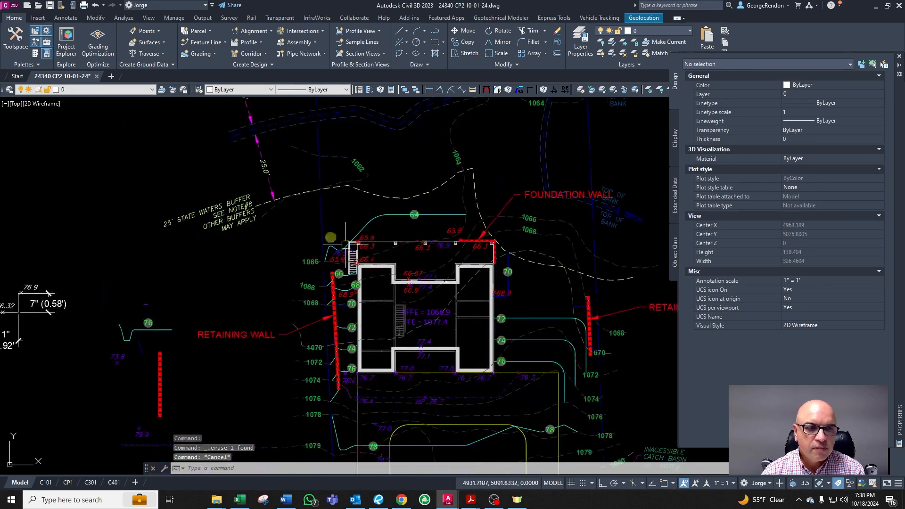
pyautogui.click(50, 6)
pyautogui.scroll(-2, 293, 234)
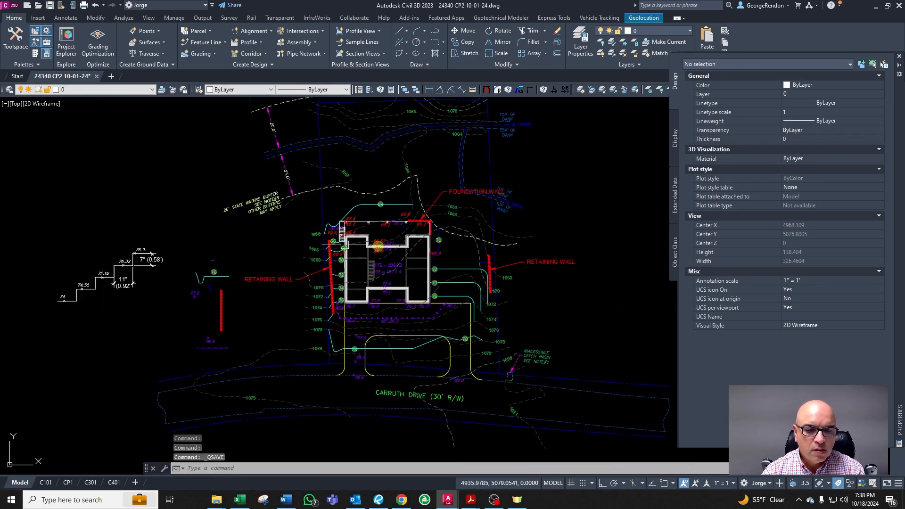
# Step: Review the grading contours and spot elevations east of the house and along the driveway
pyautogui.scroll(3, 475, 317)
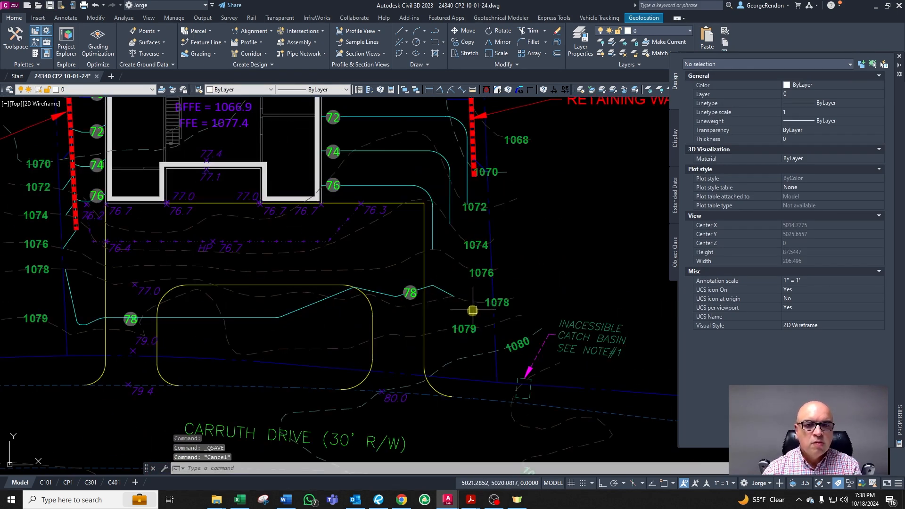
pyautogui.scroll(-2, 473, 310)
pyautogui.scroll(2, 434, 217)
pyautogui.scroll(2, 394, 313)
pyautogui.scroll(-2, 401, 289)
pyautogui.scroll(2, 402, 239)
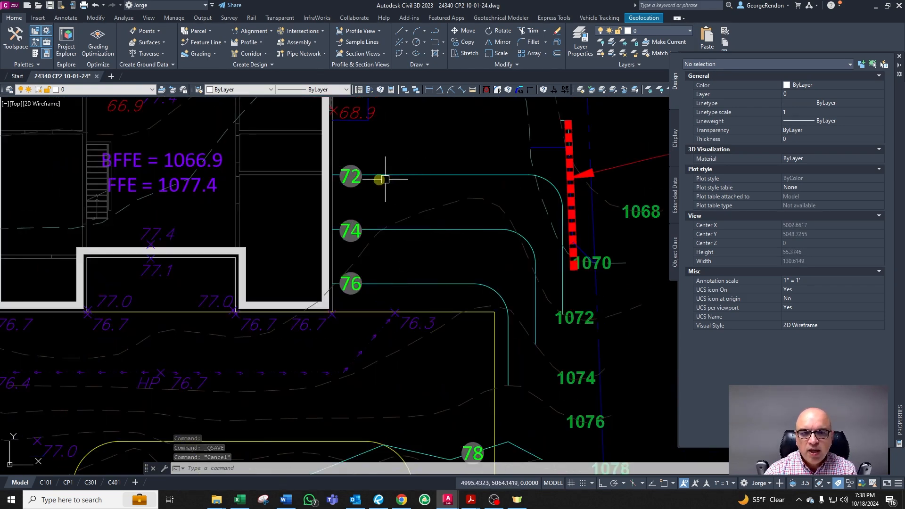
pyautogui.scroll(-2, 458, 285)
pyautogui.scroll(2, 414, 303)
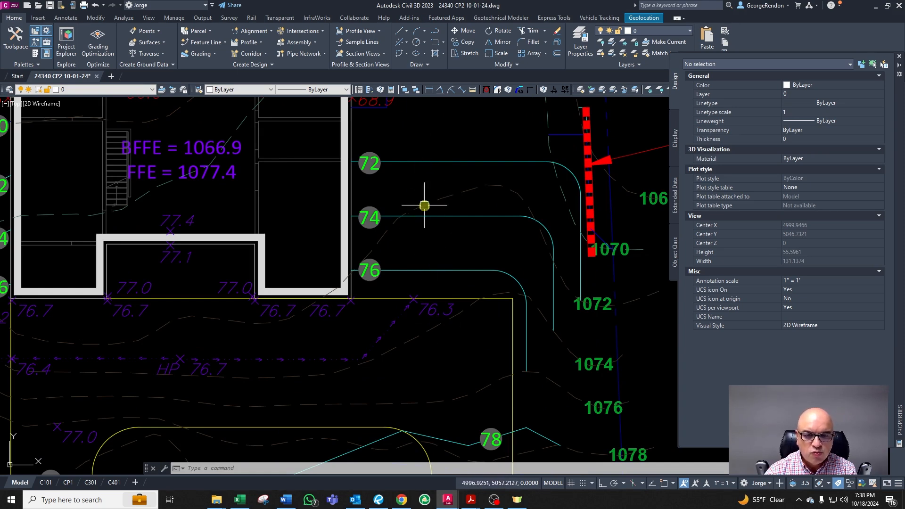
pyautogui.scroll(-5, 409, 211)
pyautogui.scroll(3, 410, 278)
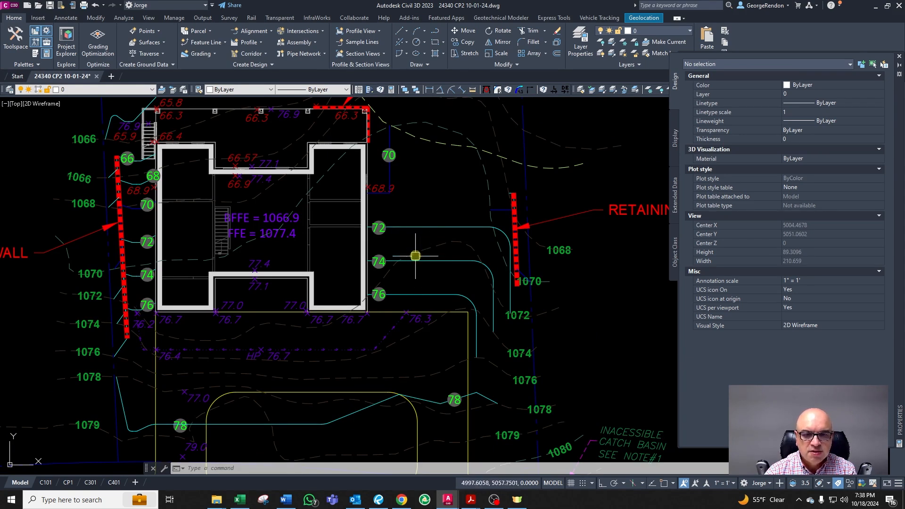
pyautogui.scroll(2, 426, 154)
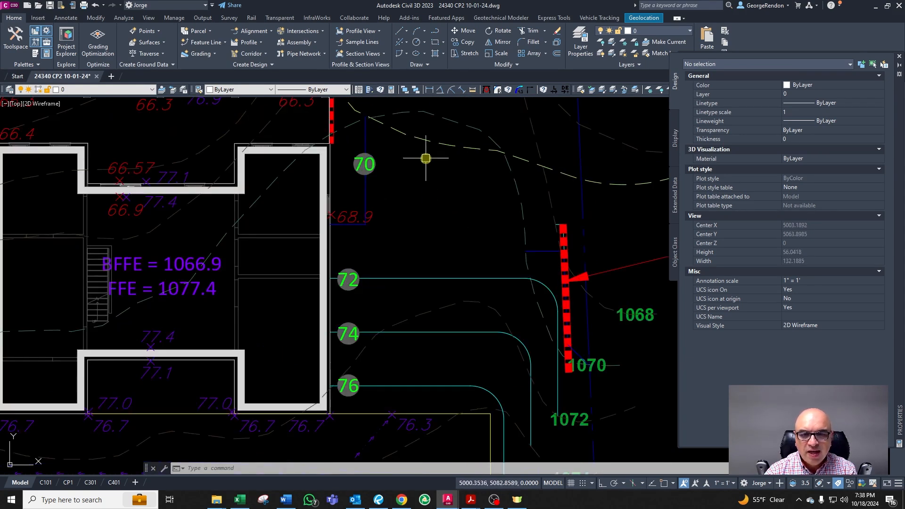
pyautogui.scroll(2, 426, 159)
pyautogui.scroll(-2, 418, 200)
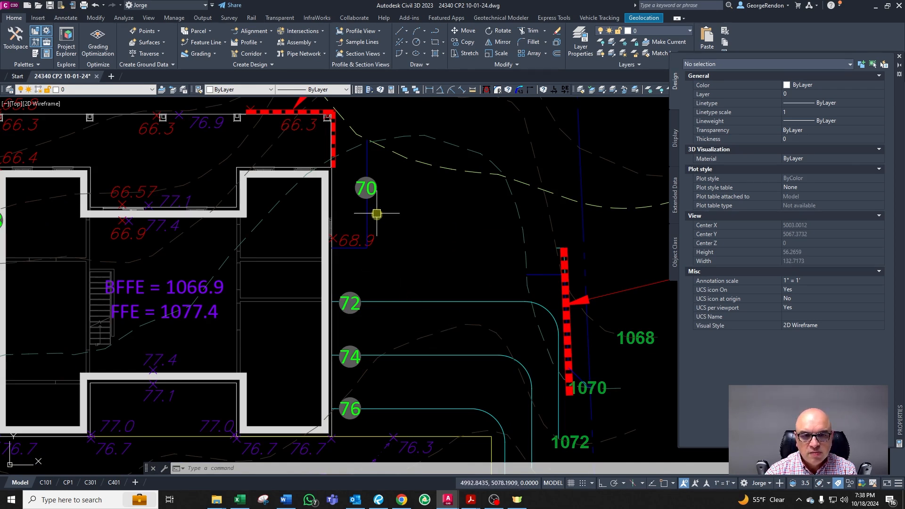
pyautogui.scroll(2, 377, 213)
pyautogui.scroll(-2, 410, 244)
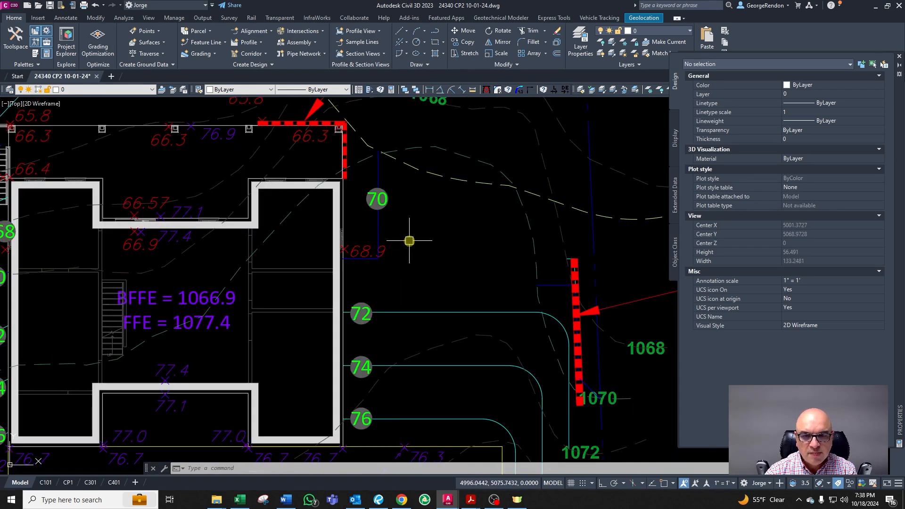
# Step: Inspect the contour, buffer and spot linework between the house's northeast corner and the east retaining wall
pyautogui.click(448, 152)
pyautogui.scroll(2, 469, 113)
pyautogui.moveTo(469, 114); pyautogui.dragTo(441, 217, button='middle')
pyautogui.press('Escape')
pyautogui.press('Escape')
pyautogui.press('Escape')
pyautogui.click(379, 275)
pyautogui.press('Escape')
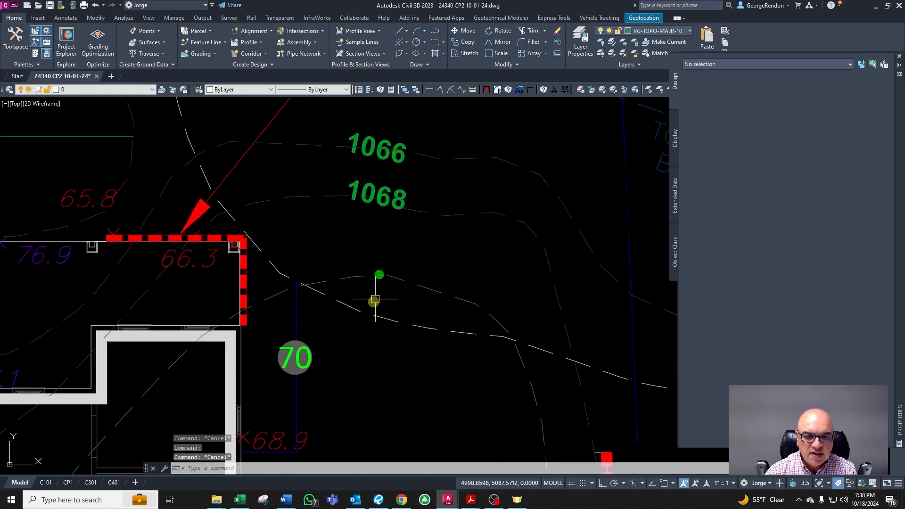
pyautogui.click(362, 304)
pyautogui.scroll(-2, 429, 281)
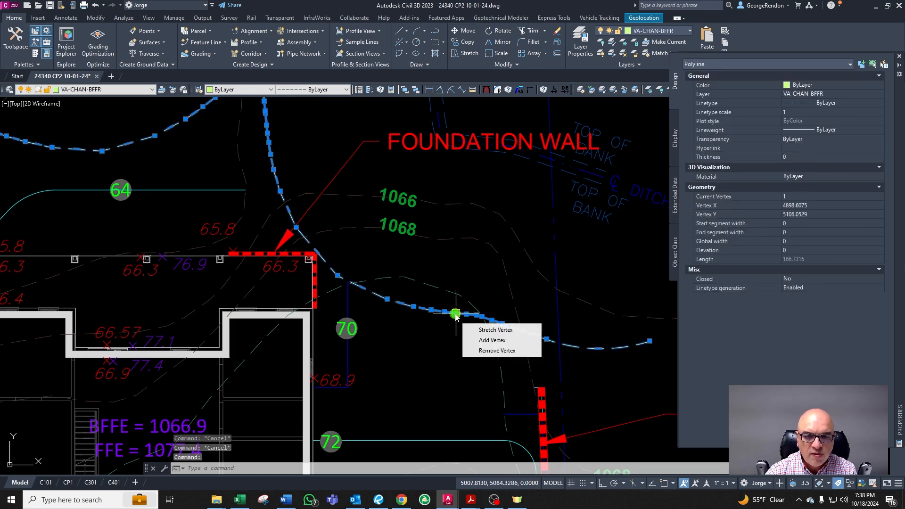
pyautogui.press('Escape')
pyautogui.scroll(-2, 434, 269)
pyautogui.scroll(4, 404, 271)
pyautogui.click(404, 271)
pyautogui.press('Escape')
pyautogui.press('Escape')
pyautogui.click(273, 253)
pyautogui.press('Escape')
pyautogui.press('Escape')
pyautogui.press('Escape')
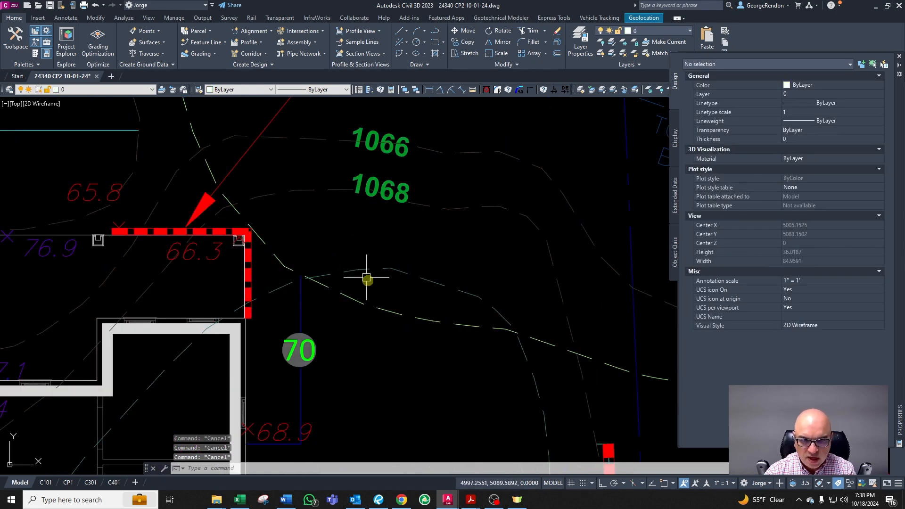
pyautogui.click(376, 306)
pyautogui.press('Escape')
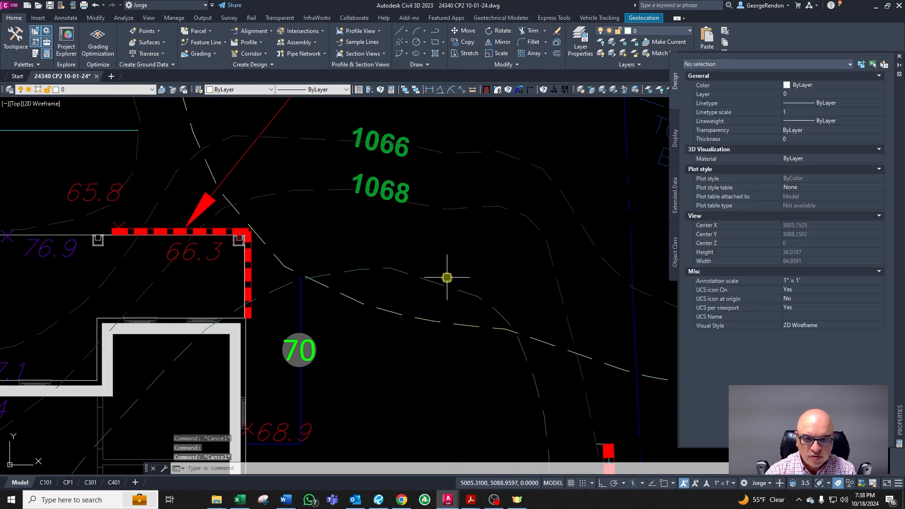
pyautogui.scroll(-4, 448, 278)
pyautogui.scroll(-2, 497, 297)
pyautogui.scroll(4, 478, 330)
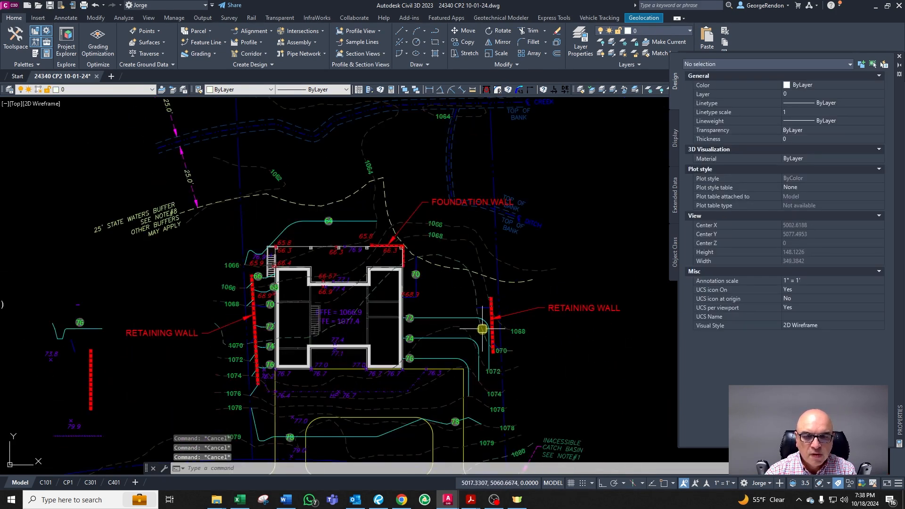
pyautogui.scroll(2, 390, 419)
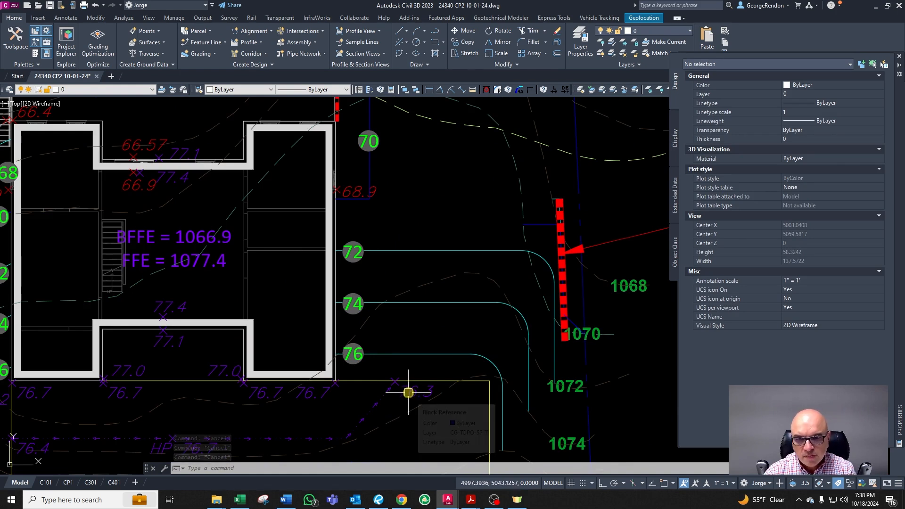
pyautogui.scroll(-3, 502, 267)
pyautogui.scroll(3, 404, 421)
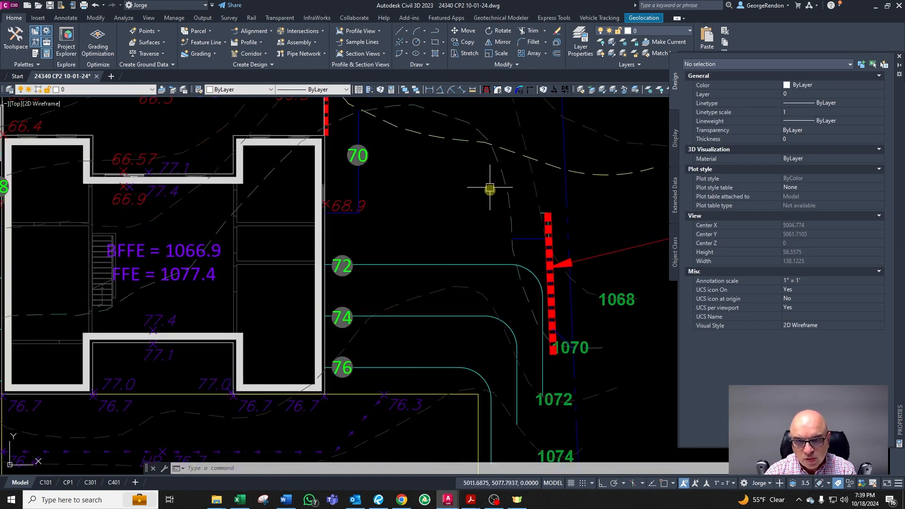
pyautogui.press('Escape')
pyautogui.press('Escape')
pyautogui.scroll(-3, 445, 317)
pyautogui.scroll(3, 404, 344)
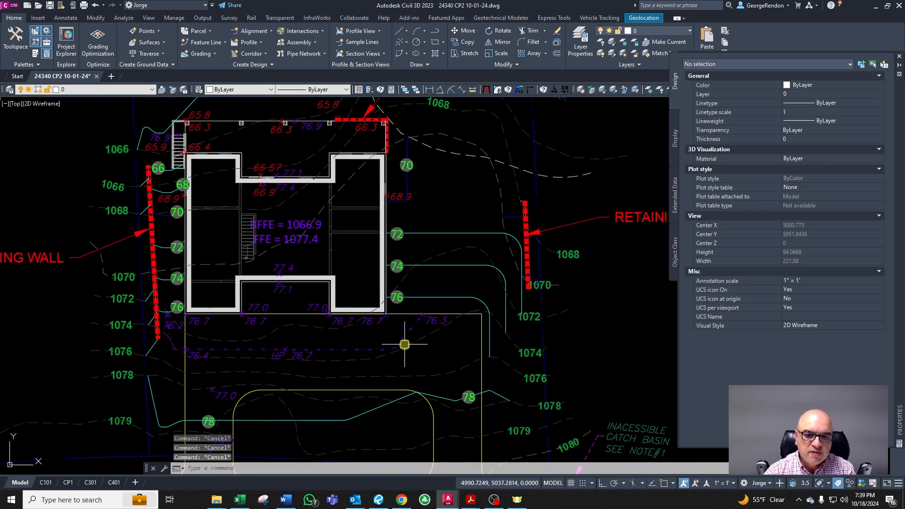
pyautogui.click(404, 337)
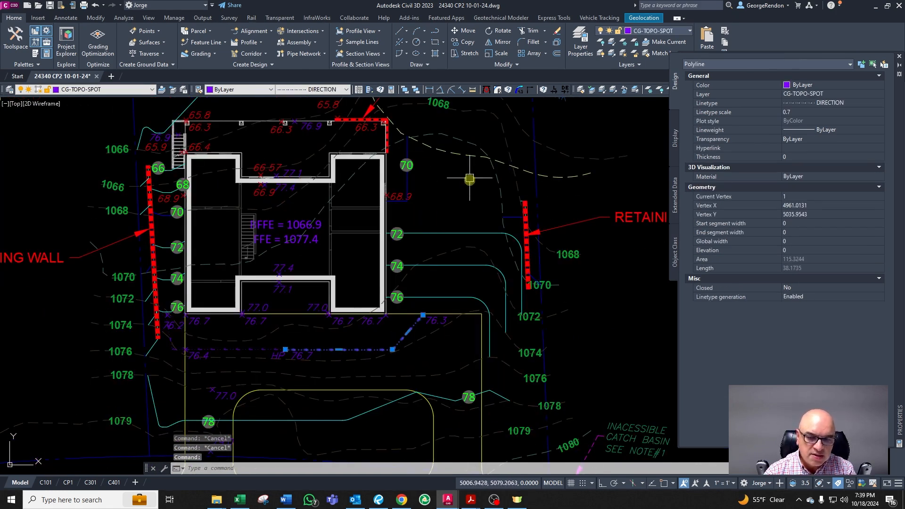
pyautogui.press('Escape')
pyautogui.scroll(2, 471, 189)
pyautogui.scroll(2, 519, 208)
pyautogui.scroll(-5, 485, 192)
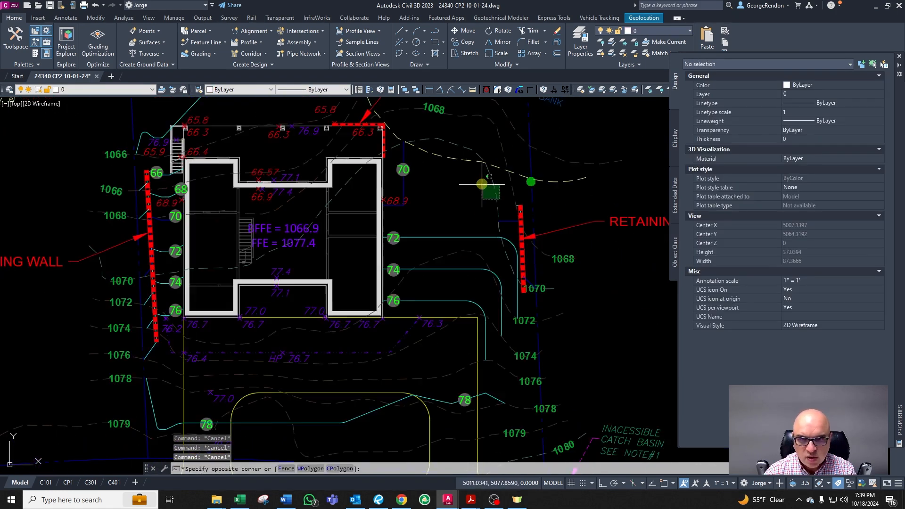
pyautogui.scroll(3, 482, 196)
# Step: Draw a three-segment polyline from the contour northeast of the house toward the top of the east retaining wall
pyautogui.write('pl')
pyautogui.press('Return')
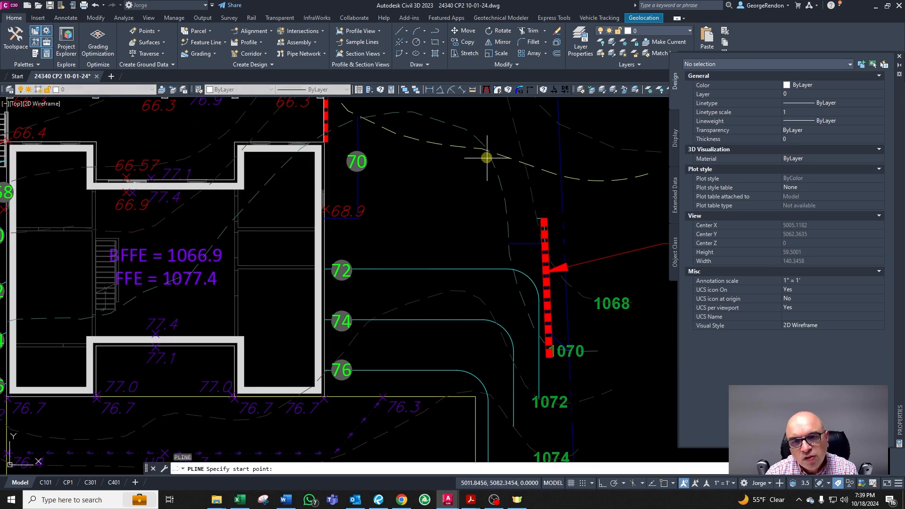
pyautogui.click(491, 155)
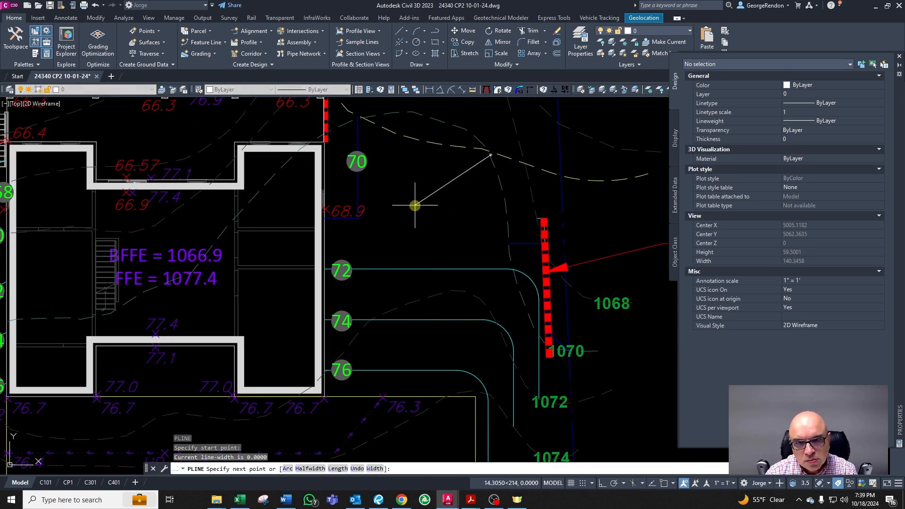
pyautogui.click(418, 208)
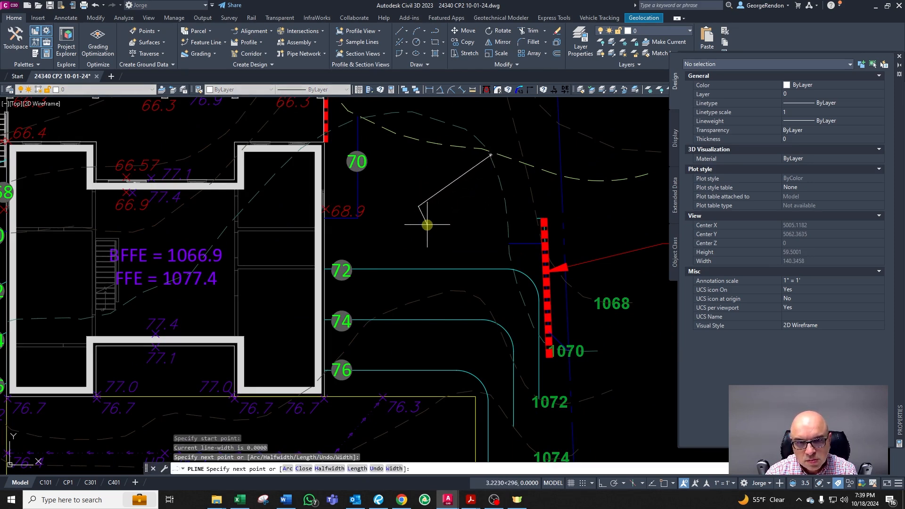
pyautogui.click(428, 223)
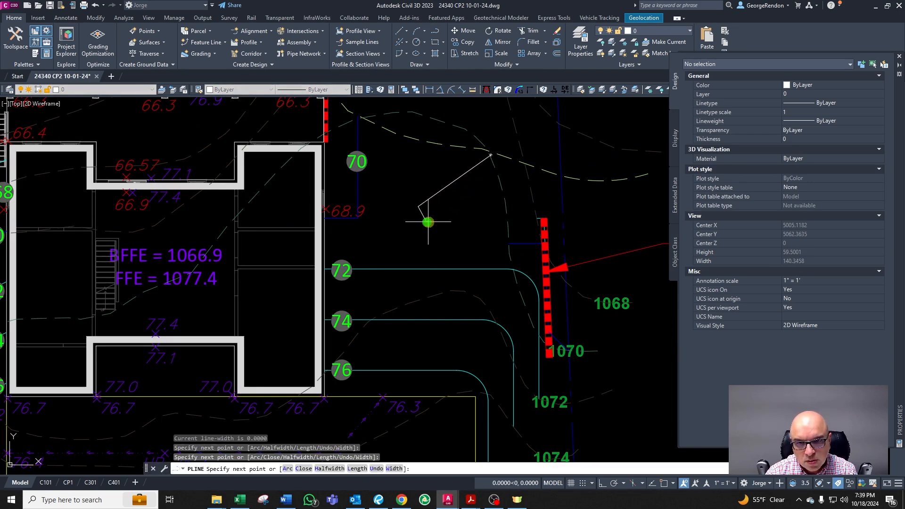
pyautogui.click(516, 223)
pyautogui.press('Escape')
pyautogui.press('Escape')
pyautogui.scroll(3, 429, 215)
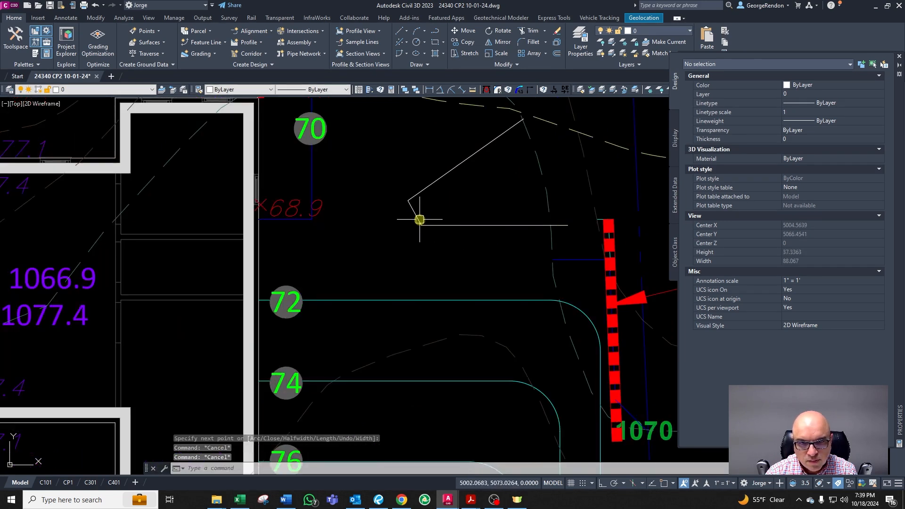
pyautogui.click(419, 221)
pyautogui.scroll(3, 422, 225)
pyautogui.click(410, 227)
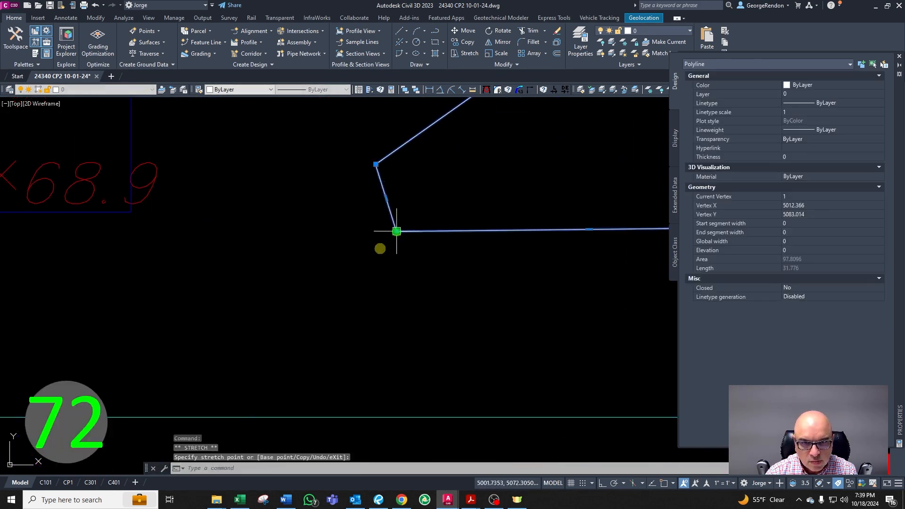
pyautogui.scroll(-4, 379, 249)
pyautogui.press('Escape')
pyautogui.press('Escape')
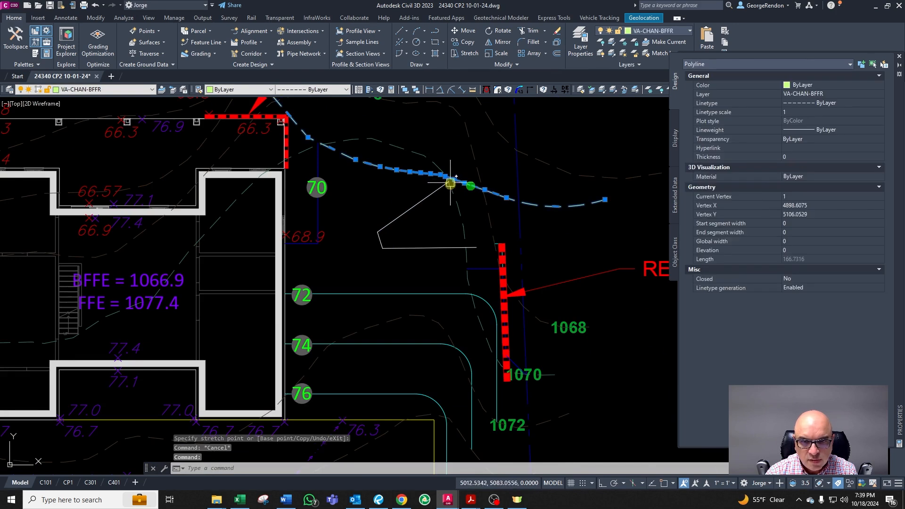
# Step: Stretch the end vertex of the new polyline down and east to meet the contour line west of the east retaining wall
pyautogui.scroll(4, 448, 256)
pyautogui.write('TR')
pyautogui.press('Escape')
pyautogui.click(475, 230)
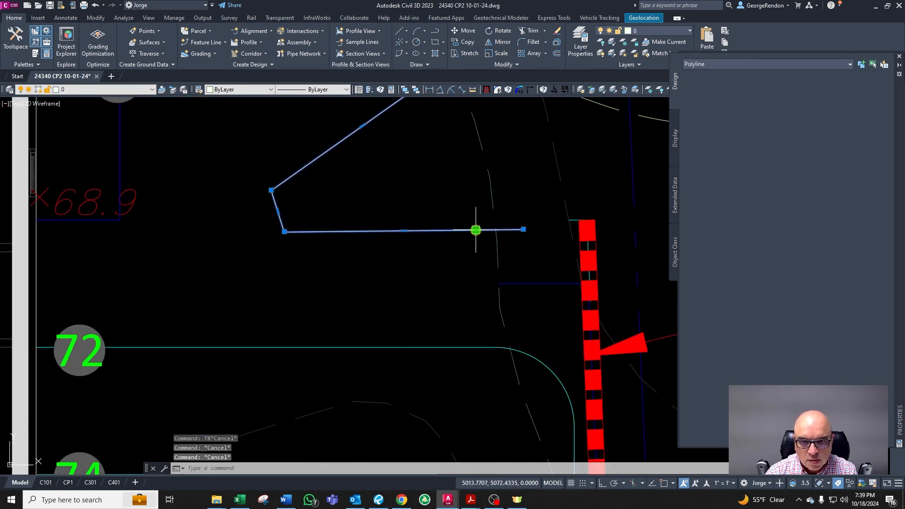
pyautogui.click(523, 230)
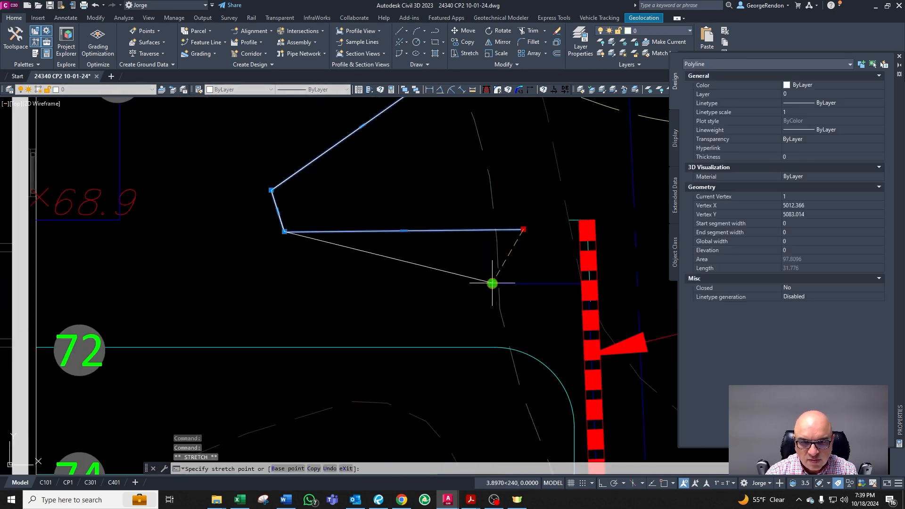
pyautogui.click(491, 284)
pyautogui.press('Escape')
pyautogui.scroll(-3, 491, 273)
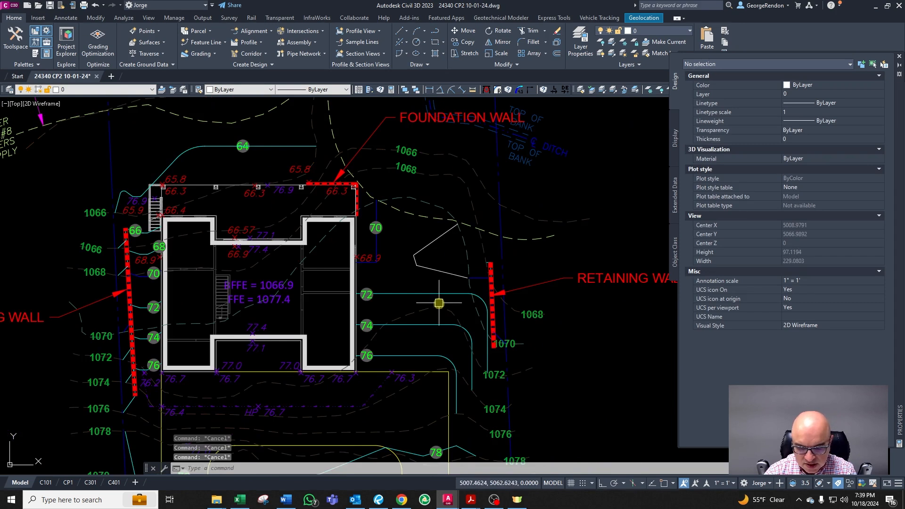
# Step: Draw a polyline from the driveway edge north along the house's east side, bending northeast toward the upper contour
pyautogui.scroll(2, 408, 356)
pyautogui.write('pl')
pyautogui.press('Return')
pyautogui.click(390, 372)
pyautogui.press('F8')
pyautogui.click(400, 229)
pyautogui.press('F8')
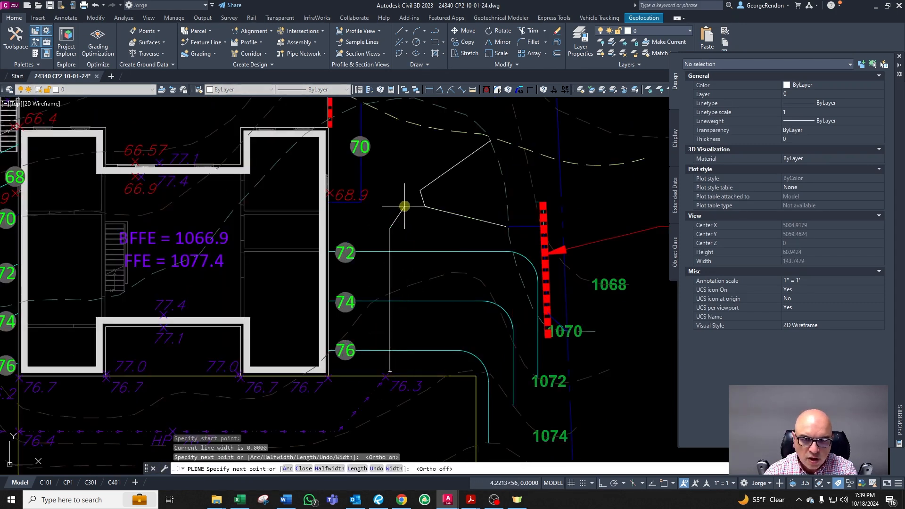
pyautogui.click(394, 210)
pyautogui.click(409, 200)
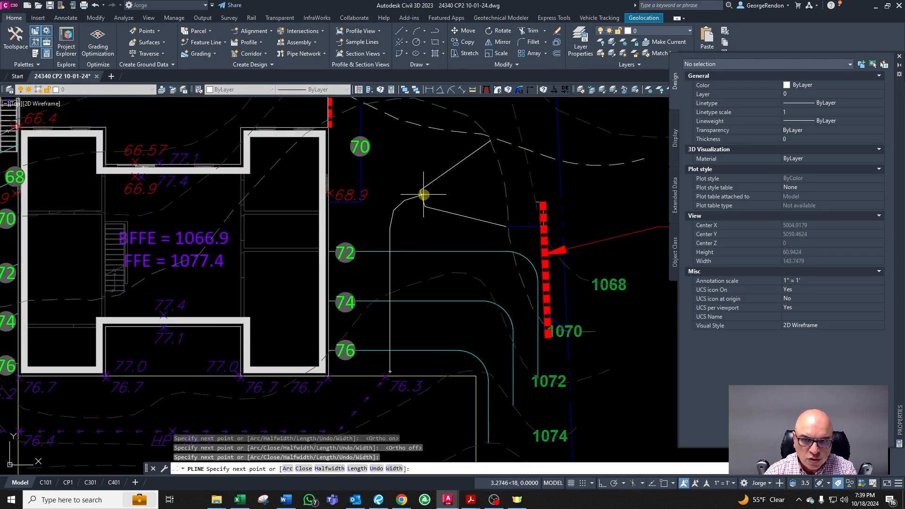
pyautogui.click(424, 195)
pyautogui.click(516, 165)
pyautogui.press('Return')
pyautogui.press('Return')
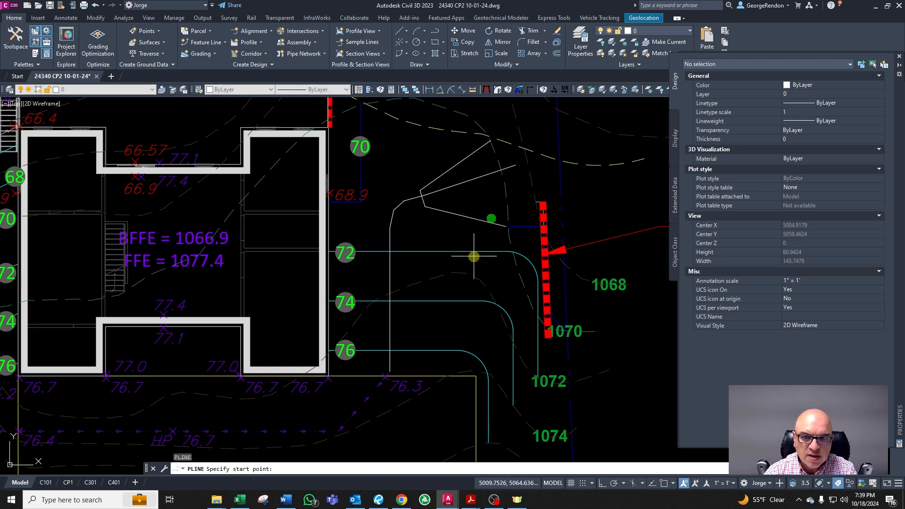
pyautogui.scroll(-4, 470, 257)
pyautogui.press('Escape')
pyautogui.scroll(2, 512, 200)
pyautogui.scroll(-2, 448, 264)
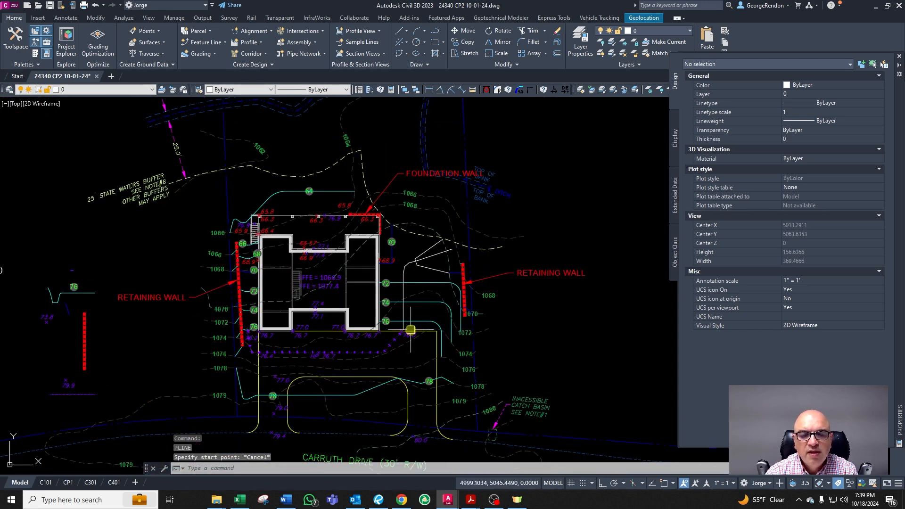
pyautogui.scroll(4, 420, 259)
pyautogui.press('Escape')
pyautogui.press('Escape')
pyautogui.scroll(-1, 396, 292)
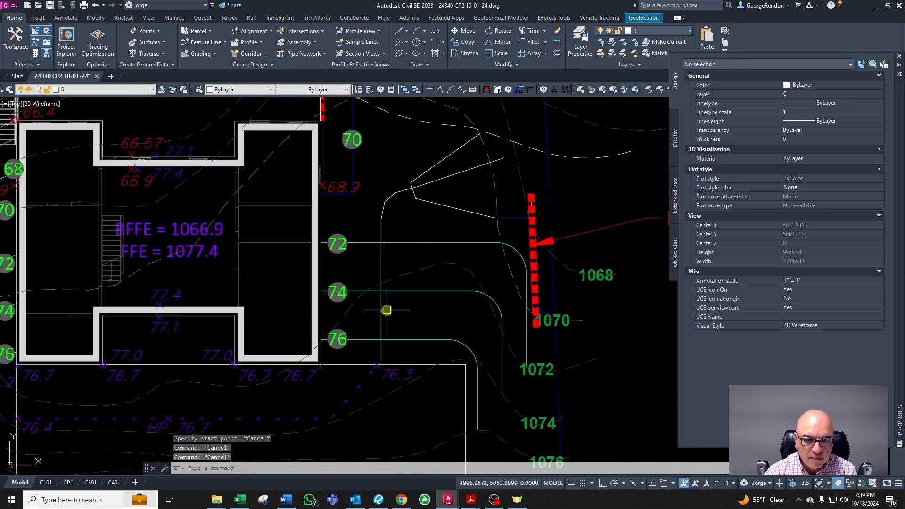
pyautogui.click(398, 192)
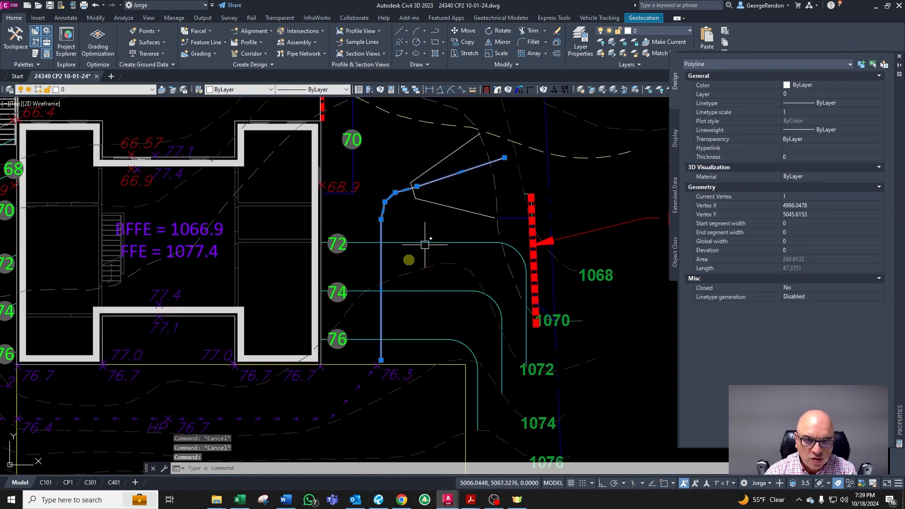
pyautogui.press('Escape')
pyautogui.press('Return')
pyautogui.click(382, 355)
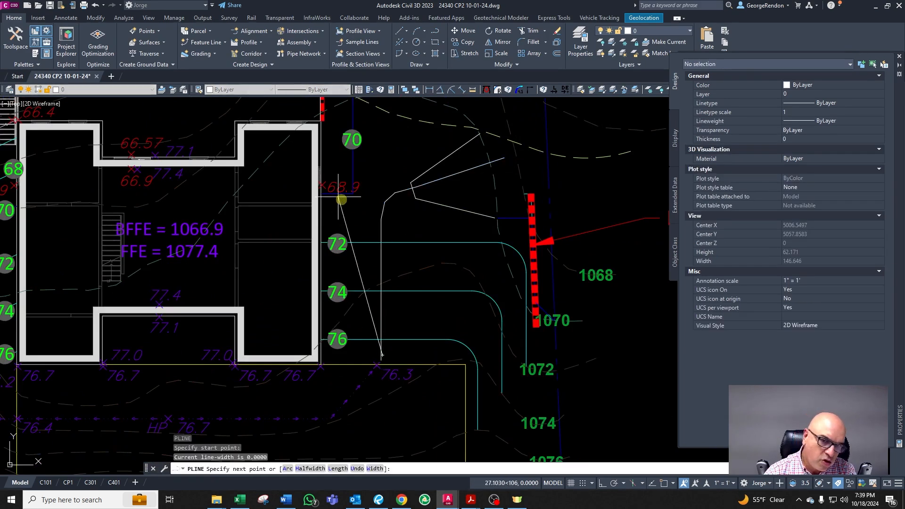
pyautogui.press('Escape')
pyautogui.click(395, 194)
pyautogui.press('Escape')
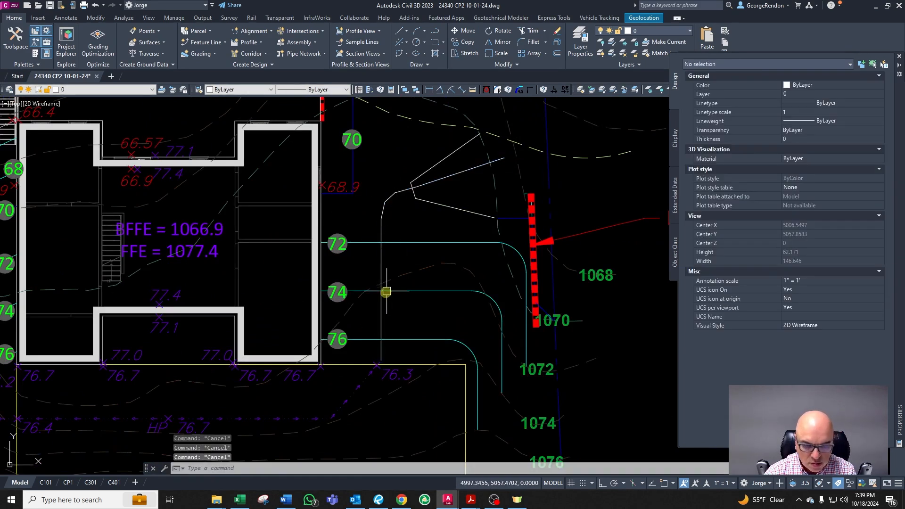
# Step: Match the new polyline's properties to the spot-elevation flow arrow line near the house's southeast corner
pyautogui.scroll(4, 391, 286)
pyautogui.click(379, 279)
pyautogui.press('Escape')
pyautogui.scroll(-4, 387, 300)
pyautogui.write('ma')
pyautogui.press('Return')
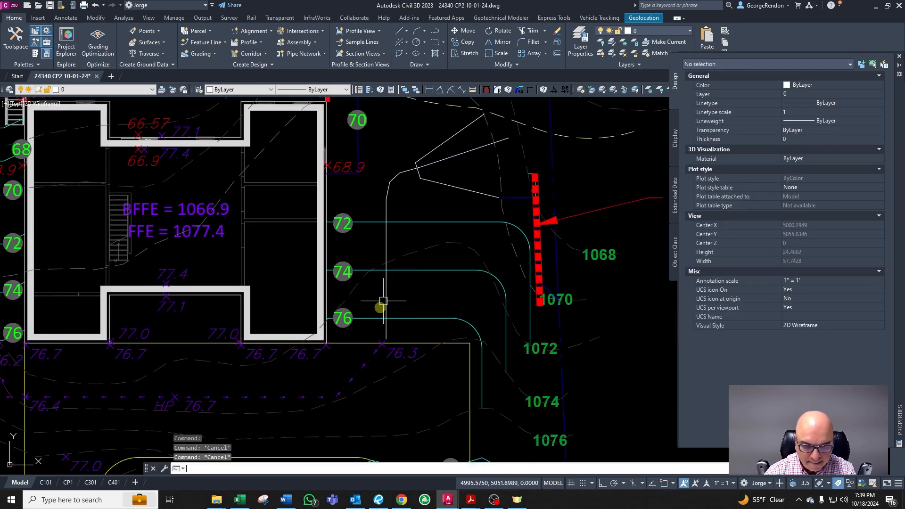
pyautogui.click(363, 366)
pyautogui.click(386, 284)
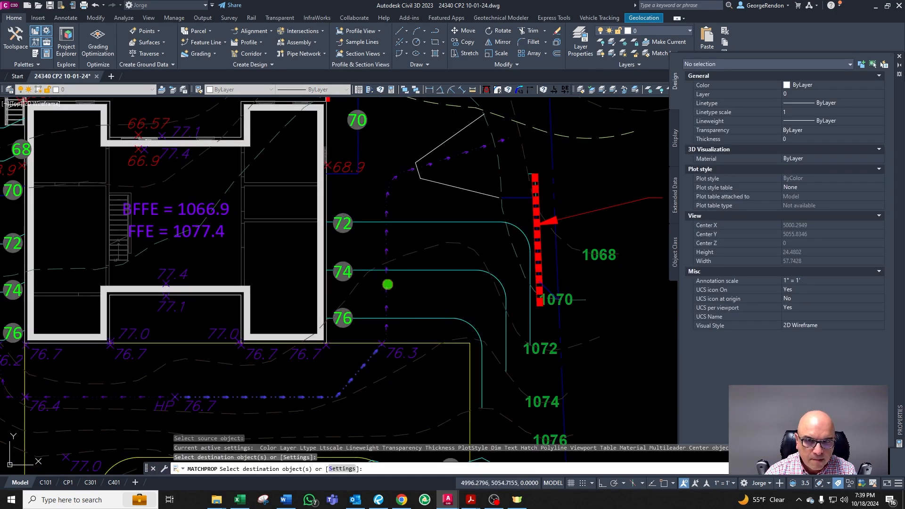
pyautogui.press('Escape')
pyautogui.scroll(2, 439, 151)
pyautogui.click(411, 157)
pyautogui.scroll(2, 415, 159)
pyautogui.press('Escape')
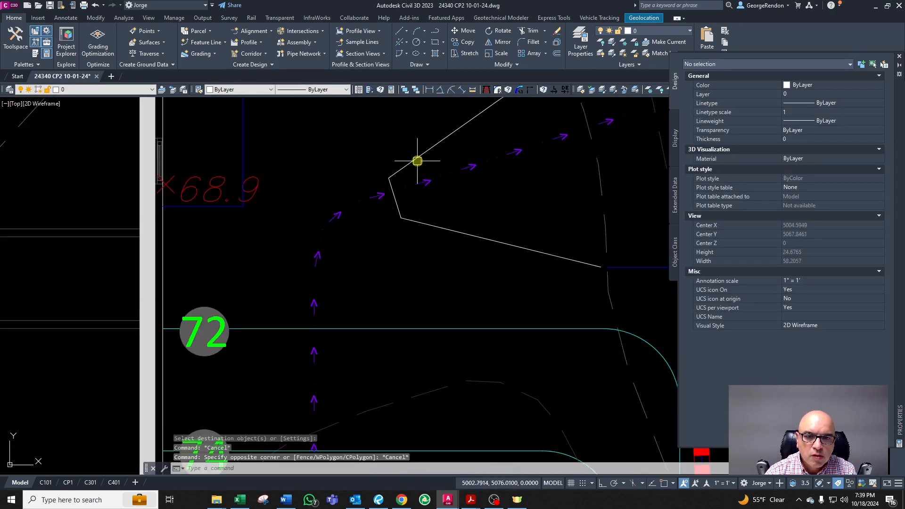
pyautogui.click(416, 162)
pyautogui.scroll(-6, 363, 216)
pyautogui.scroll(2, 372, 208)
pyautogui.scroll(2, 464, 274)
pyautogui.press('Escape')
pyautogui.press('Escape')
pyautogui.press('Escape')
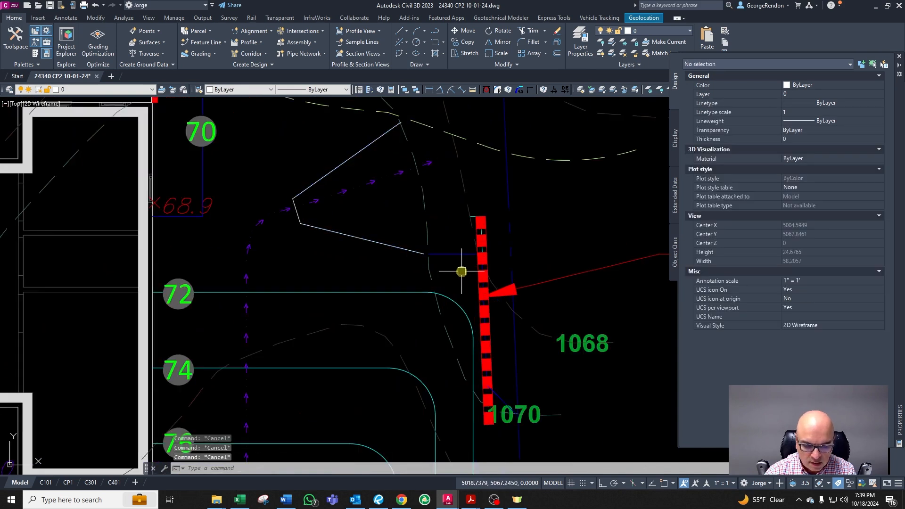
pyautogui.write('cha')
pyautogui.press('Return')
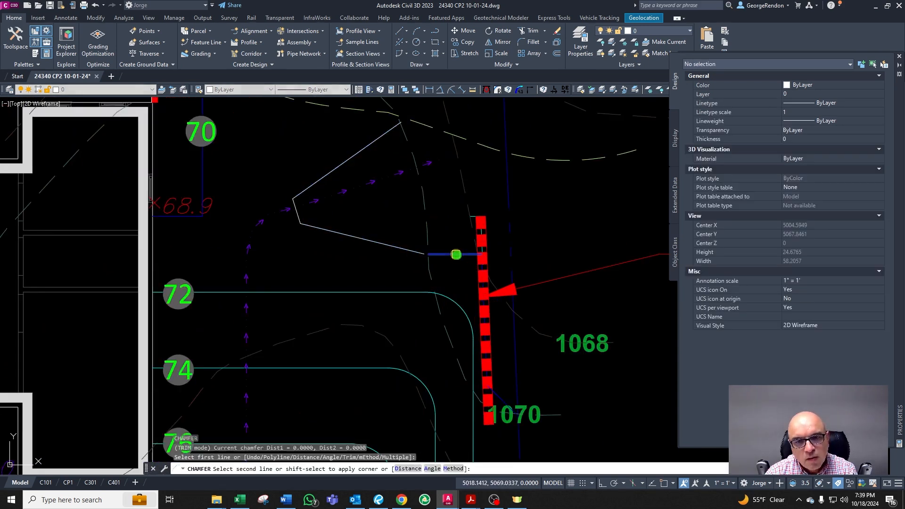
pyautogui.press('Escape')
# Step: Run the CG layer-match command to put the reshaped polyline northeast of the house on the contour layer
pyautogui.write('cg')
pyautogui.press('Return')
pyautogui.scroll(-5, 392, 250)
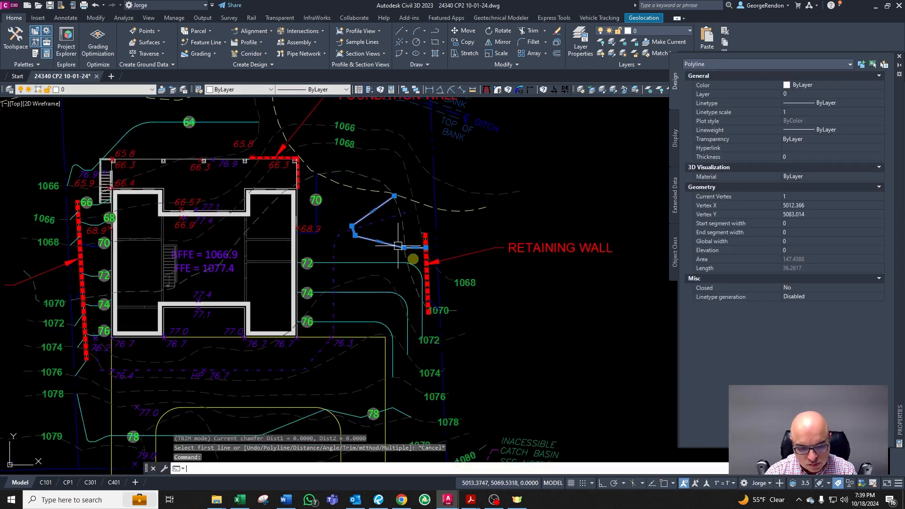
pyautogui.click(432, 271)
pyautogui.scroll(6, 432, 271)
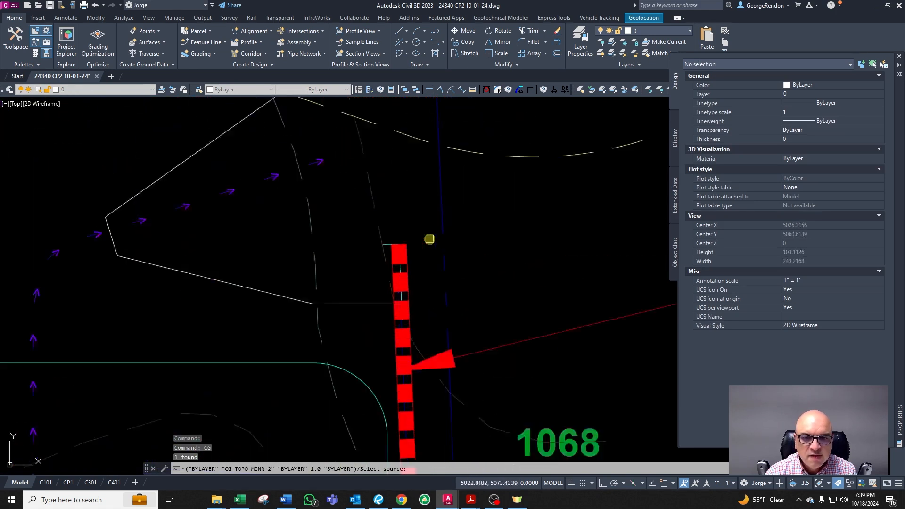
pyautogui.scroll(-6, 434, 311)
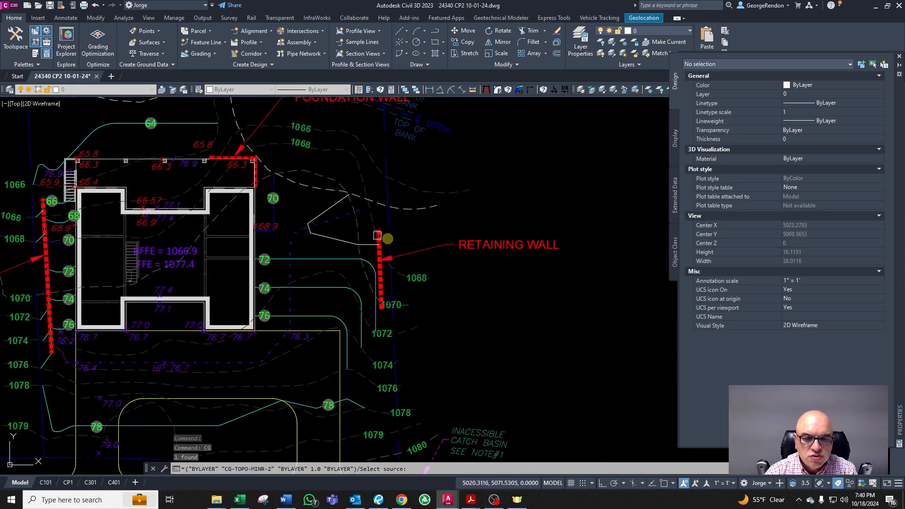
pyautogui.scroll(4, 366, 234)
pyautogui.scroll(-4, 358, 252)
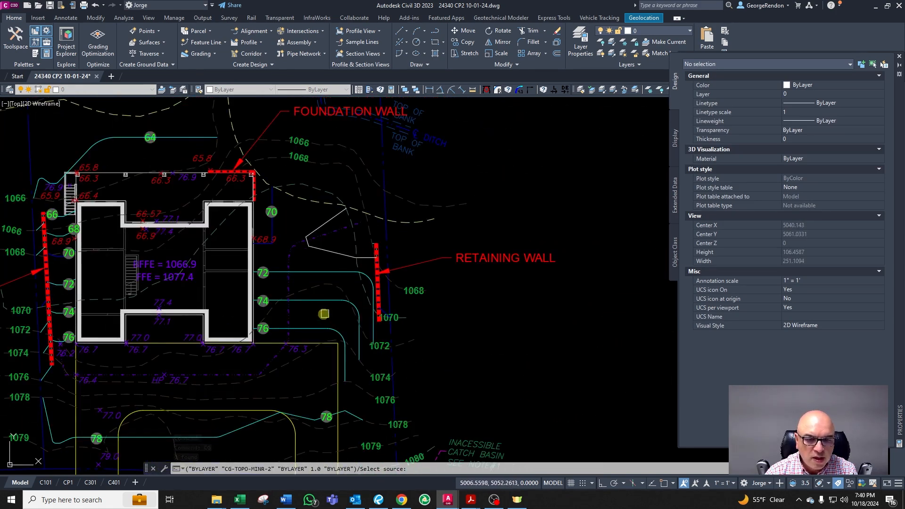
pyautogui.scroll(-3, 314, 349)
pyautogui.scroll(7, 220, 321)
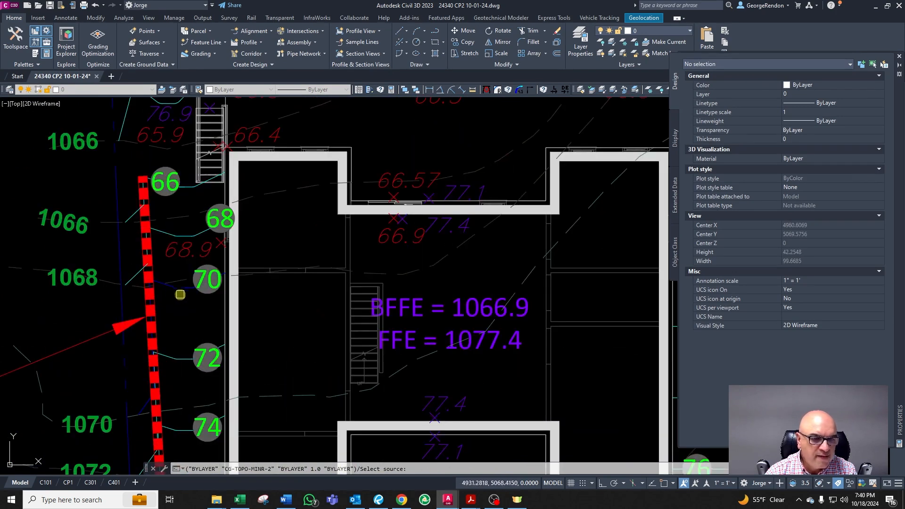
pyautogui.scroll(-5, 177, 288)
pyautogui.scroll(4, 281, 339)
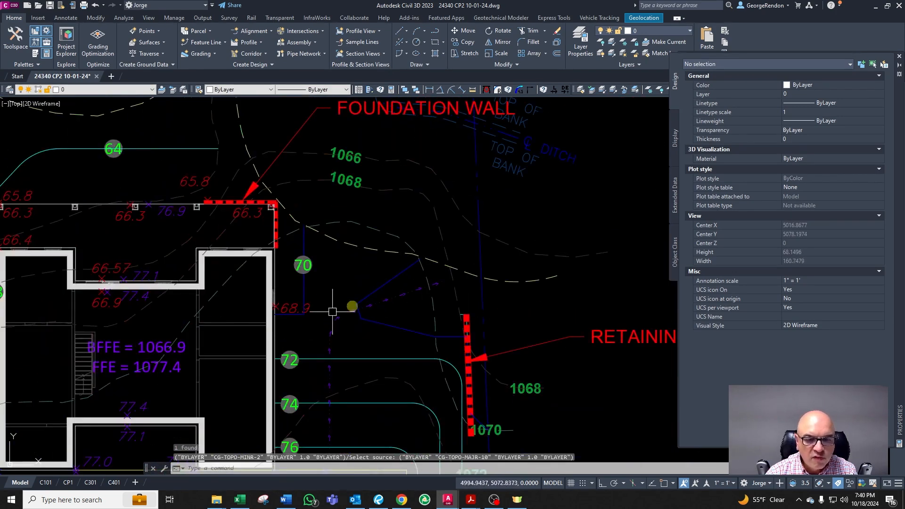
pyautogui.press('Escape')
pyautogui.scroll(2, 373, 298)
pyautogui.scroll(-3, 330, 304)
pyautogui.scroll(6, 283, 323)
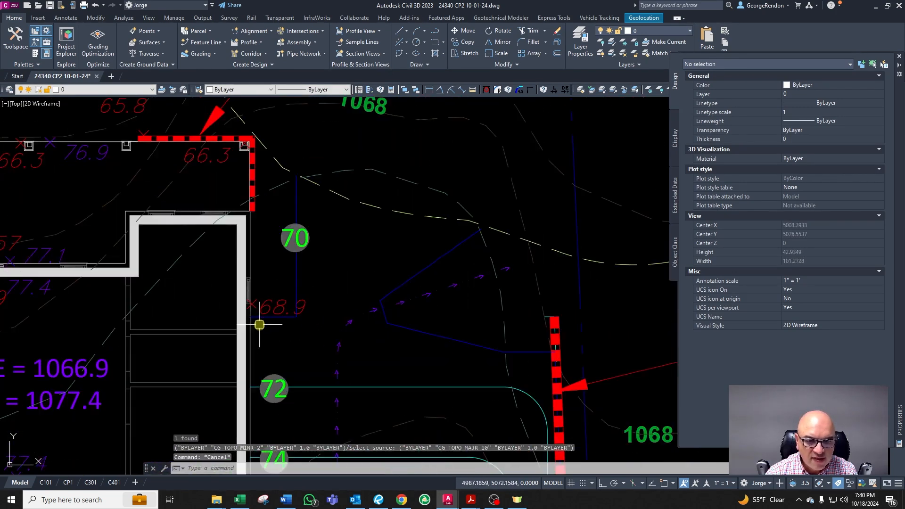
pyautogui.press('Escape')
pyautogui.click(321, 317)
pyautogui.press('Escape')
pyautogui.click(333, 309)
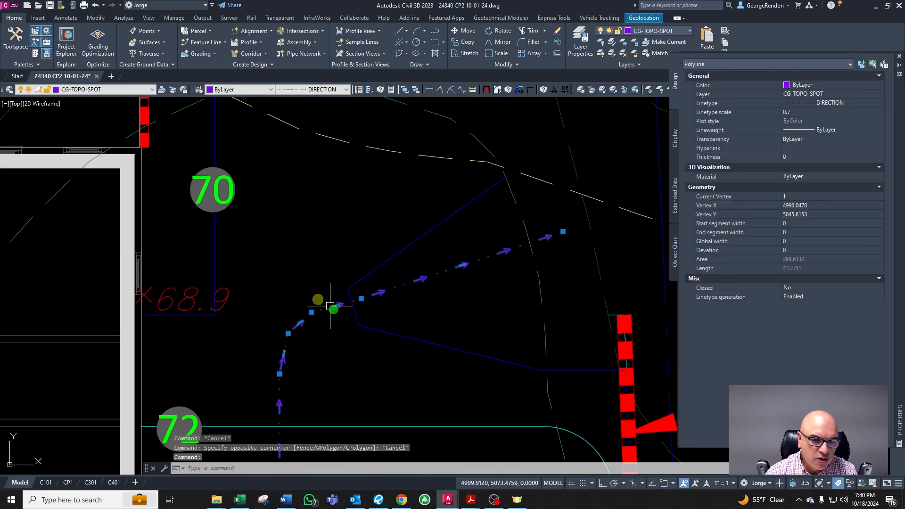
pyautogui.scroll(-2, 379, 255)
pyautogui.press('Escape')
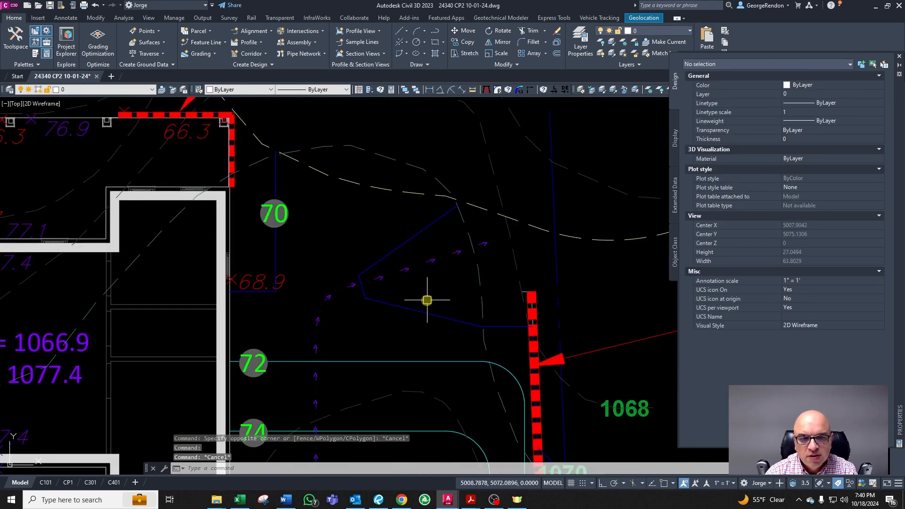
# Step: Copy the 70 contour label from beside the house onto the new contour line to the northeast
pyautogui.click(289, 222)
pyautogui.write('co')
pyautogui.press('Return')
pyautogui.click(315, 239)
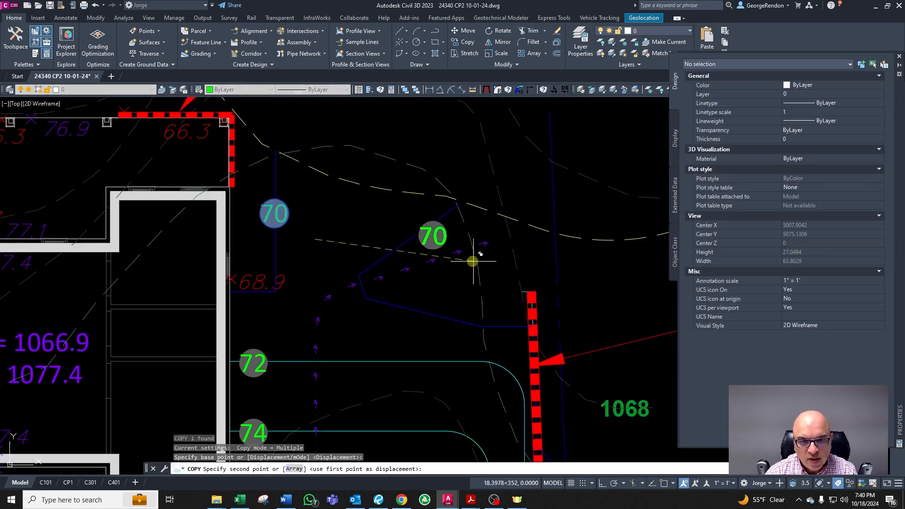
pyautogui.click(453, 264)
pyautogui.press('Escape')
pyautogui.press('Escape')
pyautogui.press('Escape')
# Step: Fillet the contour corner at the 68.9 spot elevation beside the house with a radius of 5
pyautogui.scroll(3, 253, 297)
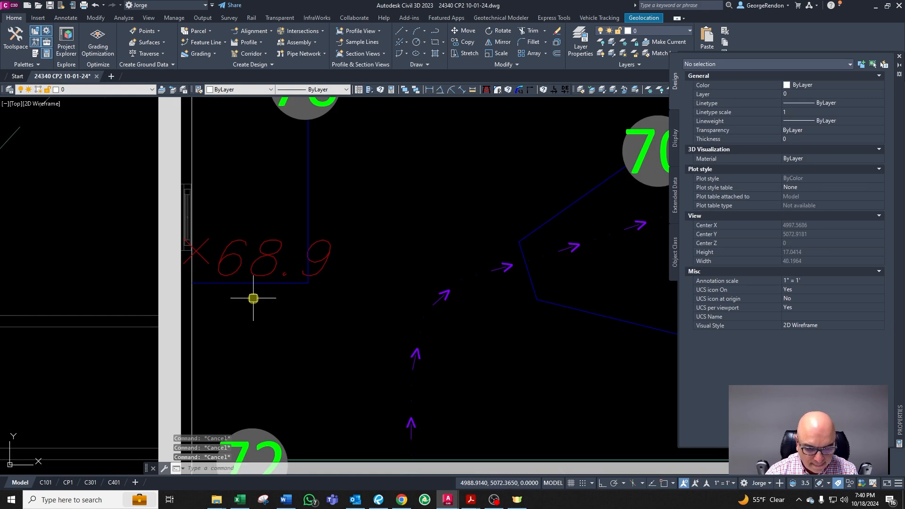
pyautogui.write('f')
pyautogui.press('Return')
pyautogui.write('r')
pyautogui.press('Return')
pyautogui.write('5')
pyautogui.press('Return')
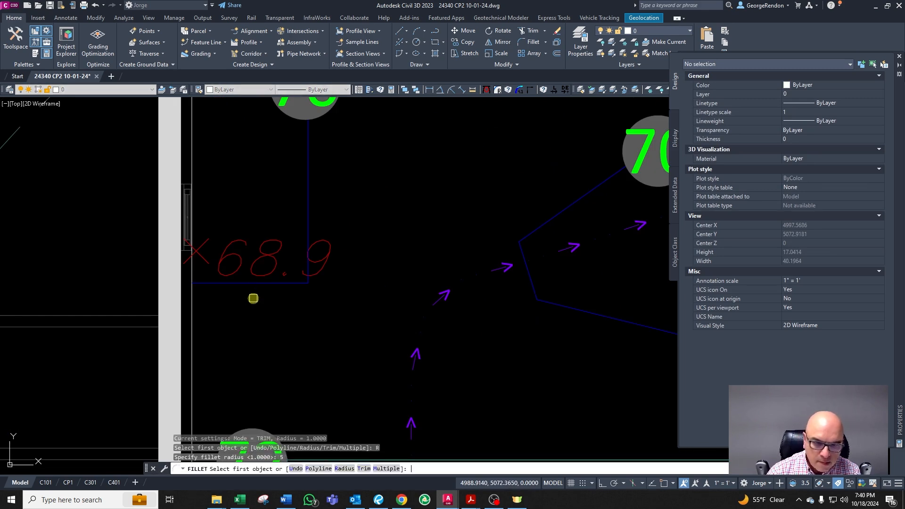
pyautogui.click(234, 282)
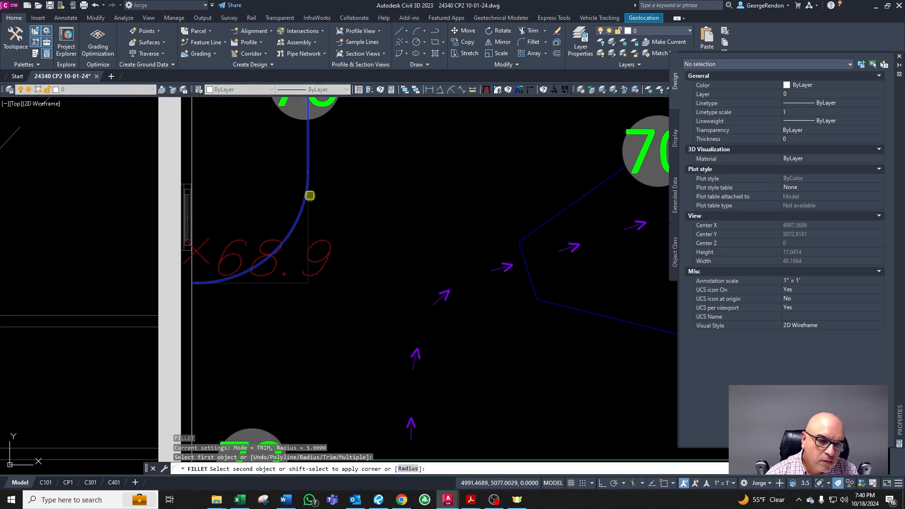
pyautogui.click(310, 194)
pyautogui.scroll(-6, 245, 299)
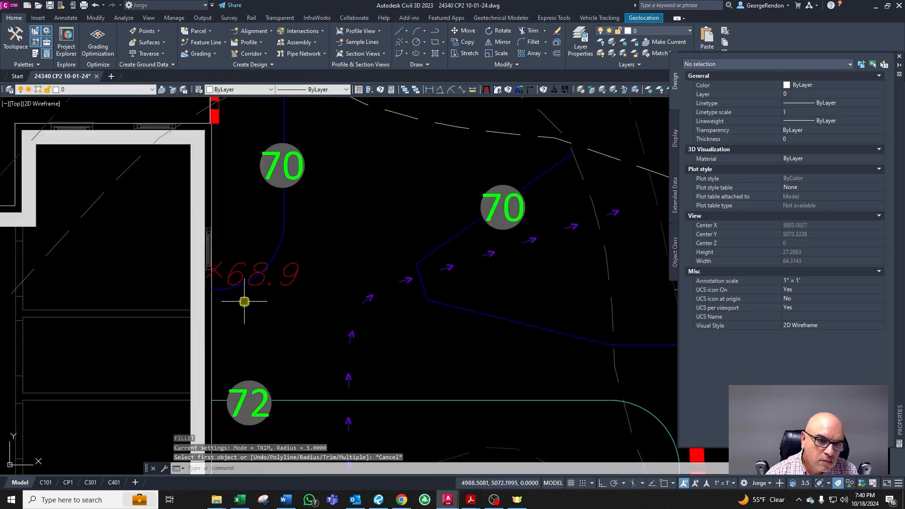
pyautogui.scroll(3, 349, 316)
pyautogui.press('Escape')
pyautogui.press('Escape')
pyautogui.press('Escape')
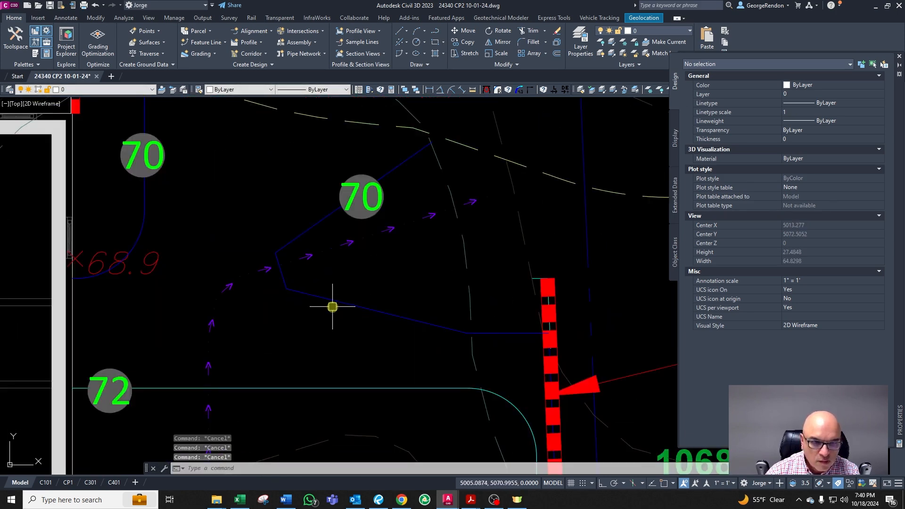
pyautogui.click(313, 257)
pyautogui.click(289, 262)
pyautogui.press('Escape')
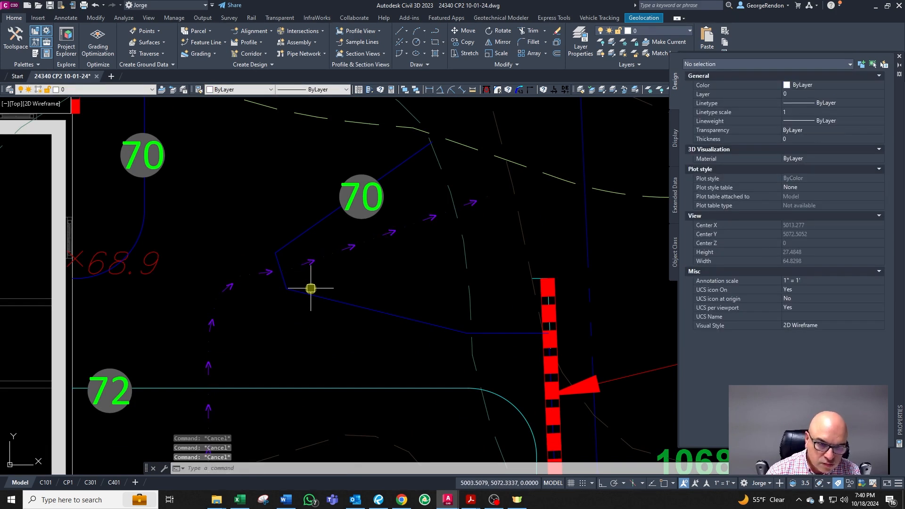
# Step: Fillet the contour bend below the 70 label northeast of the house with a radius of 2
pyautogui.press('Return')
pyautogui.write('r')
pyautogui.press('Return')
pyautogui.write('2')
pyautogui.press('Return')
pyautogui.press('Return')
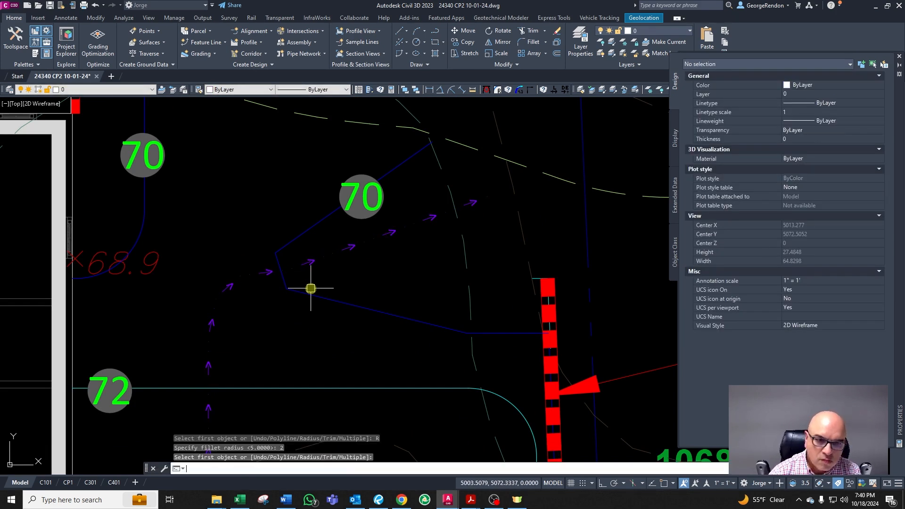
pyautogui.press('Escape')
pyautogui.press('Escape')
pyautogui.press('Return')
pyautogui.click(283, 279)
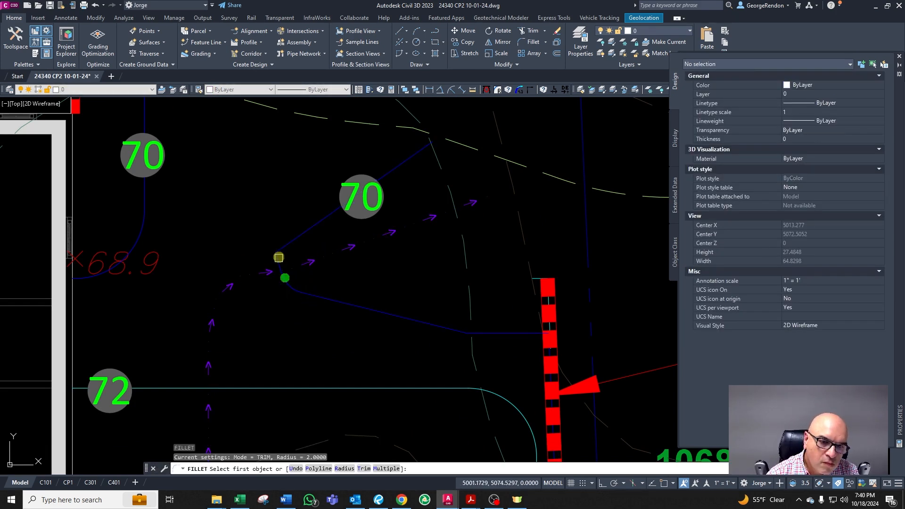
pyautogui.scroll(4, 278, 257)
pyautogui.click(291, 232)
pyautogui.press('Return')
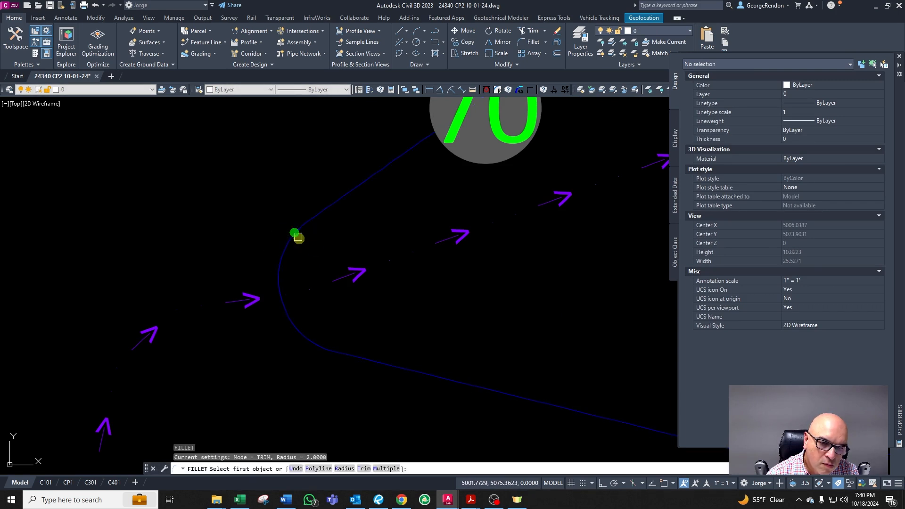
pyautogui.press('Escape')
pyautogui.scroll(-4, 358, 292)
pyautogui.scroll(-4, 396, 302)
pyautogui.scroll(5, 465, 259)
pyautogui.write('tr')
pyautogui.press('Return')
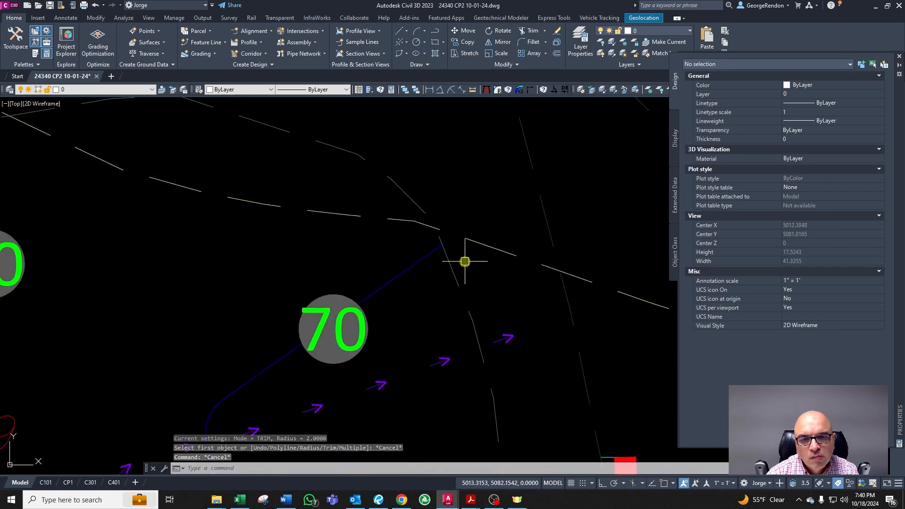
pyautogui.click(449, 255)
pyautogui.press('Return')
pyautogui.scroll(4, 449, 254)
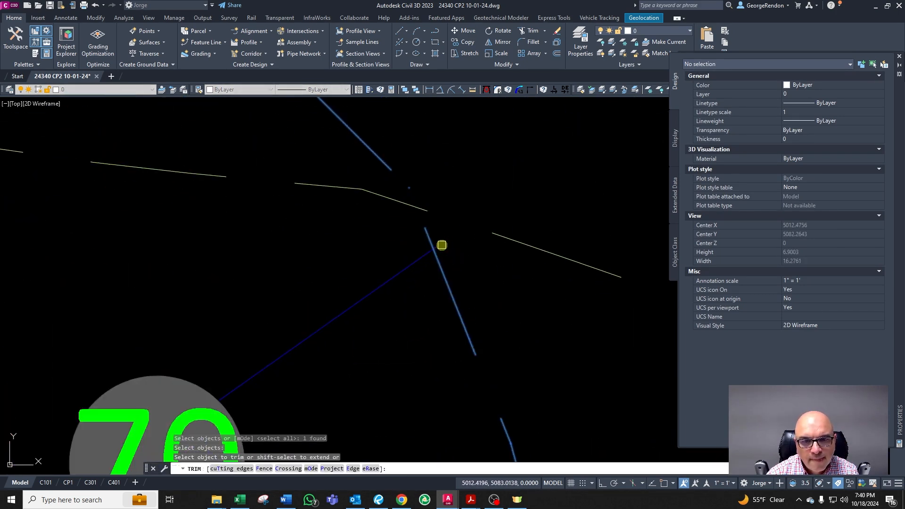
pyautogui.scroll(-8, 445, 236)
pyautogui.press('Escape')
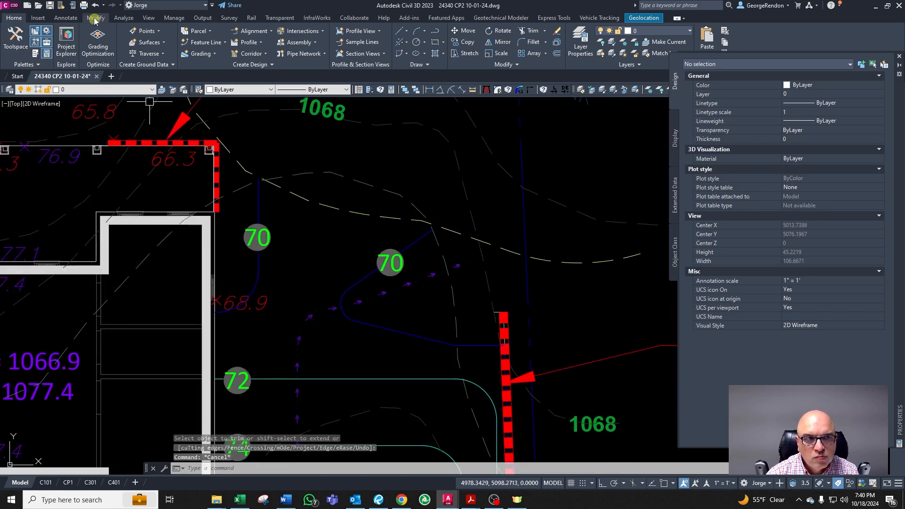
# Step: Save the drawing
pyautogui.click(50, 6)
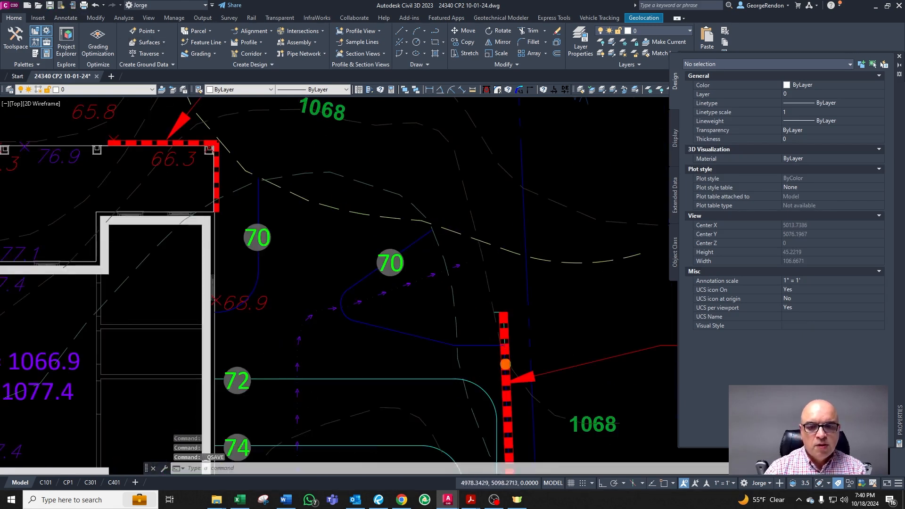
# Step: Examine the spot elevations and contours along the house's south side and the driveway
pyautogui.scroll(-6, 490, 299)
pyautogui.scroll(-2, 415, 250)
pyautogui.scroll(2, 288, 246)
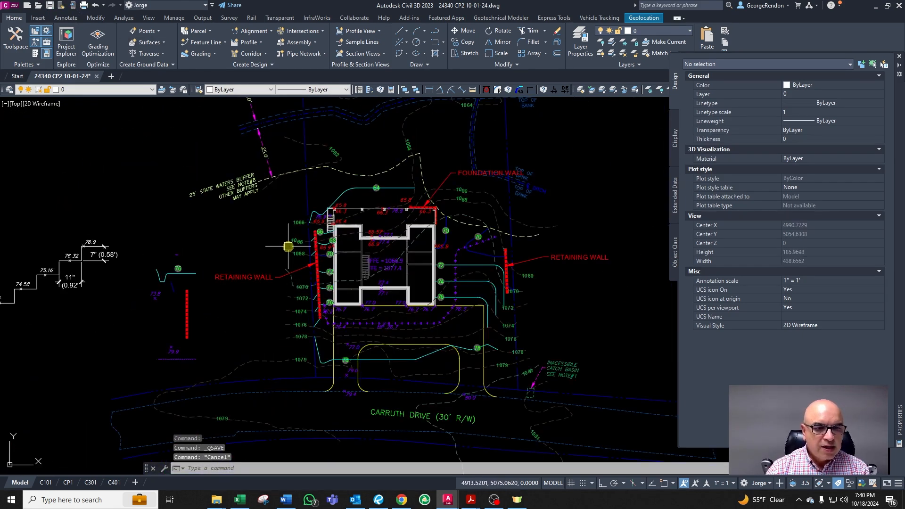
pyautogui.scroll(2, 500, 335)
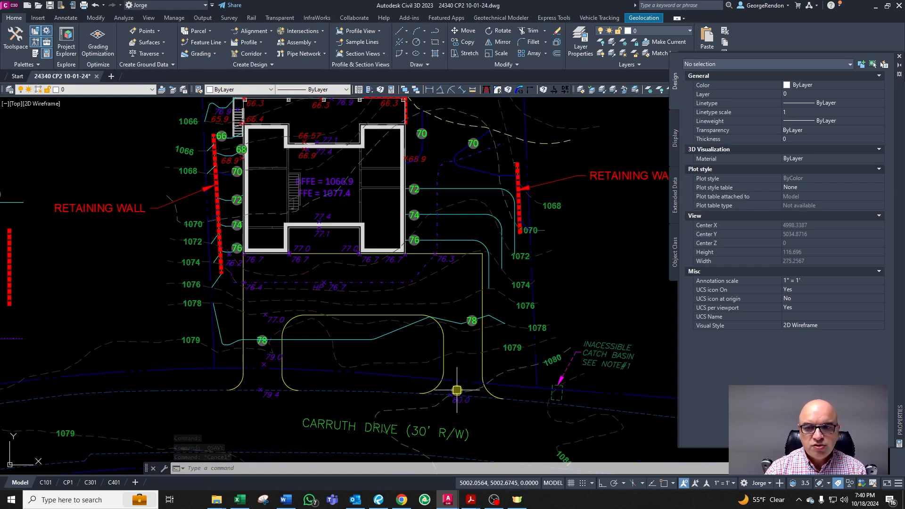
pyautogui.scroll(-2, 363, 271)
pyautogui.scroll(2, 352, 230)
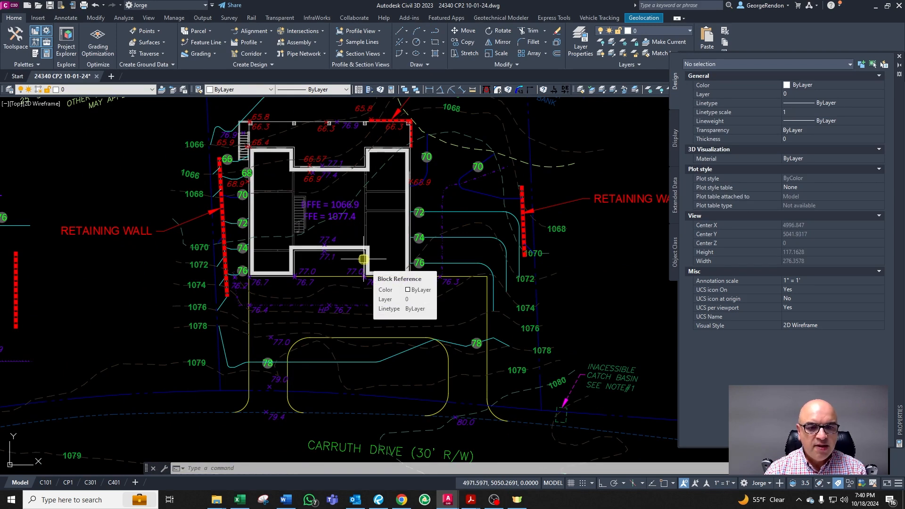
pyautogui.scroll(6, 363, 259)
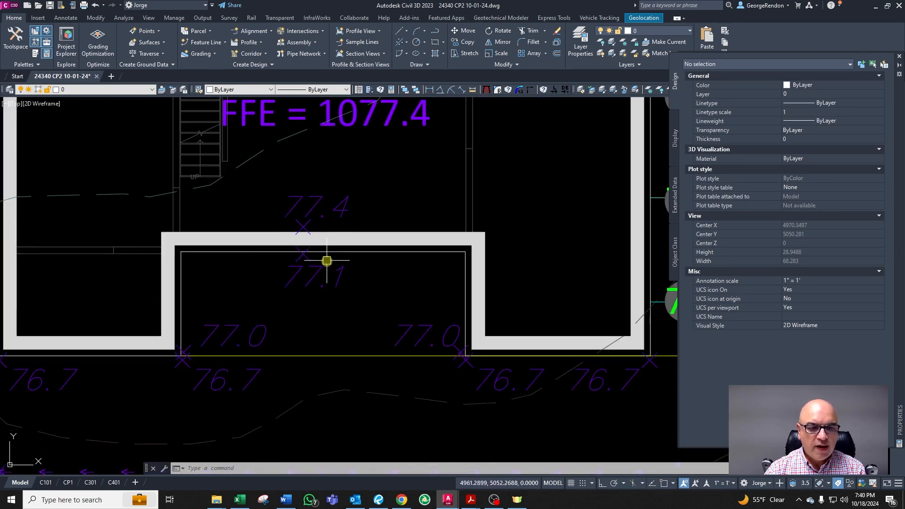
pyautogui.scroll(-6, 326, 260)
pyautogui.scroll(2, 468, 315)
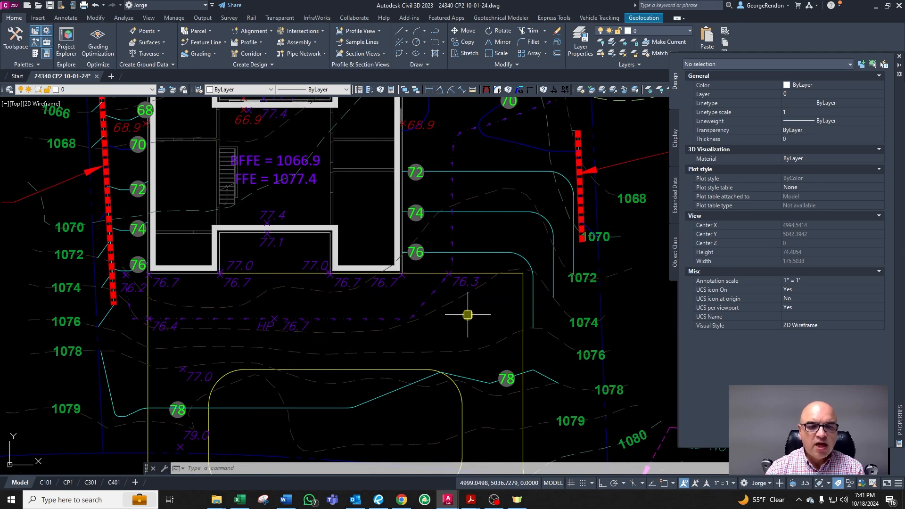